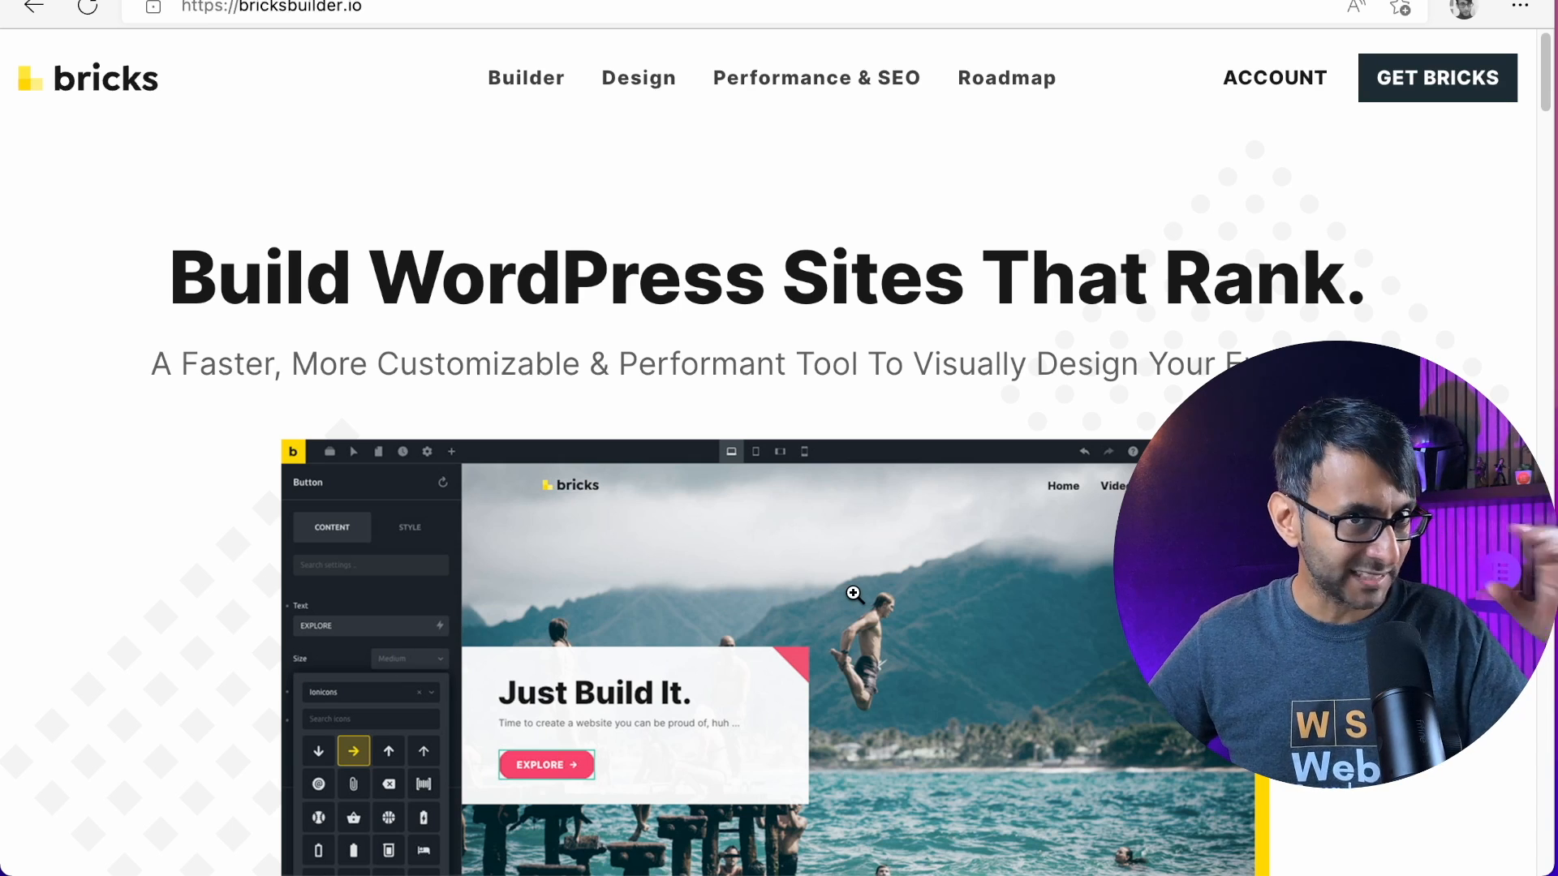
Look through the Bricks homepage, from the feature sections and performance scores to the Starter and Ultimate pricing plans
scroll(852, 595, "down", 1)
scroll(852, 563, "down", 20)
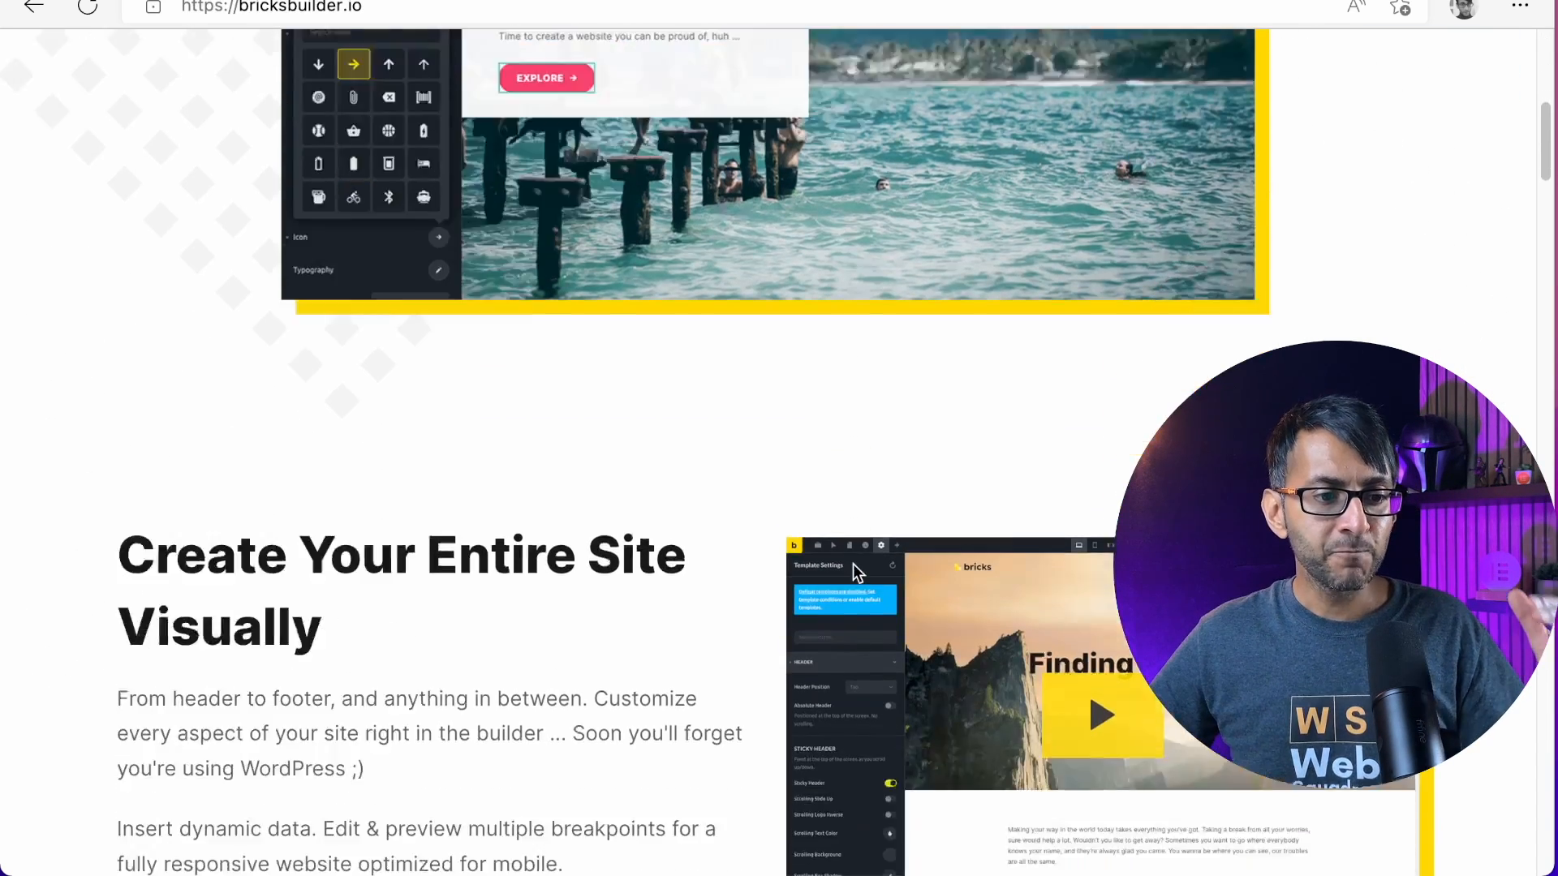
scroll(898, 599, "up", 5)
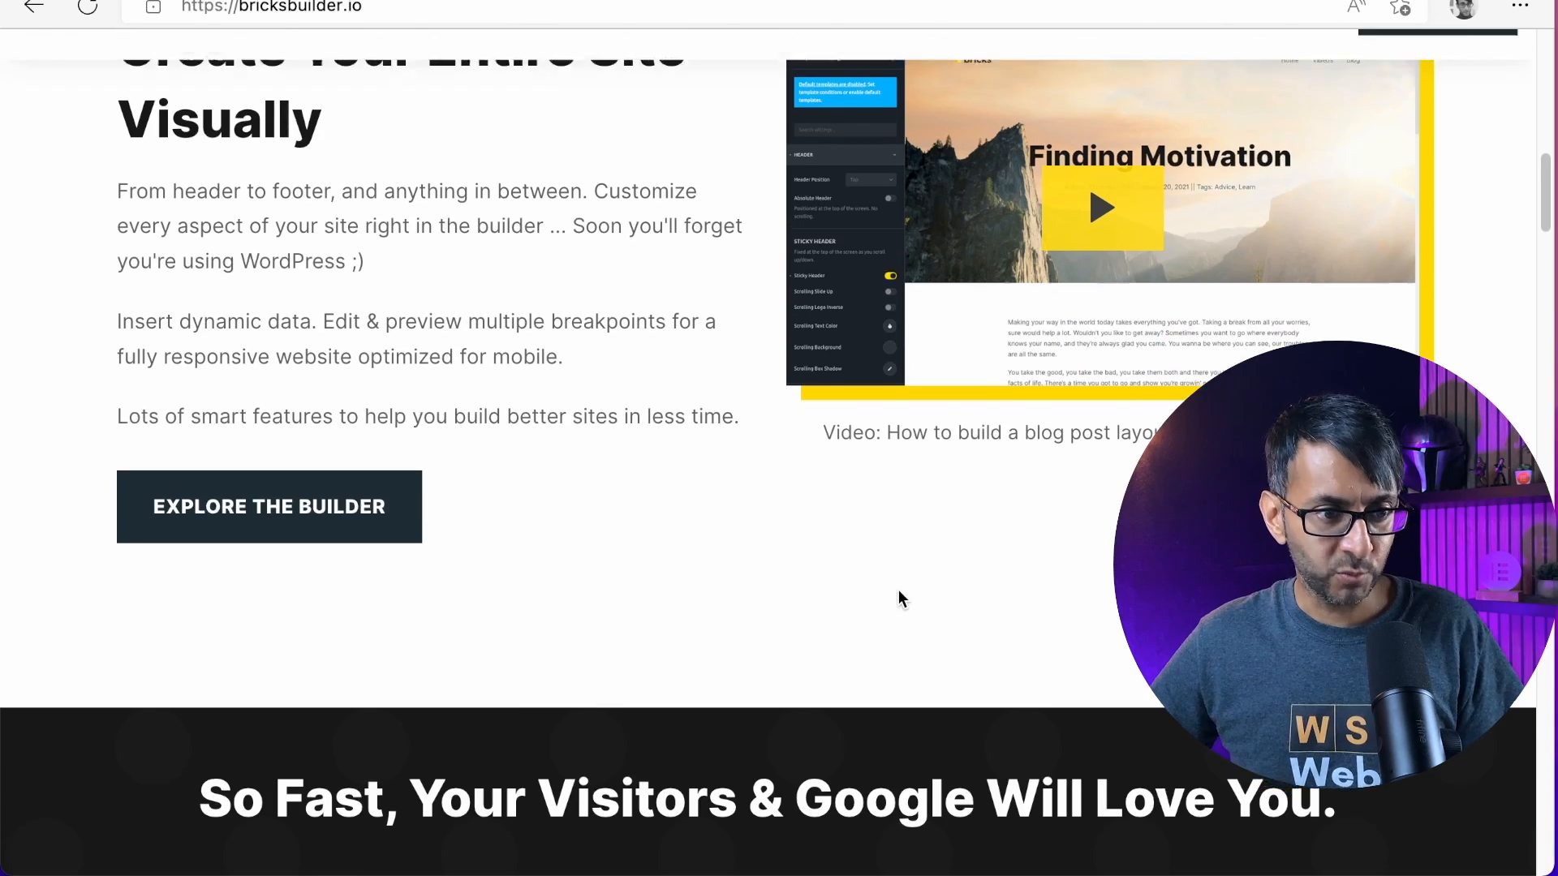
scroll(898, 599, "down", 15)
scroll(901, 600, "down", 20)
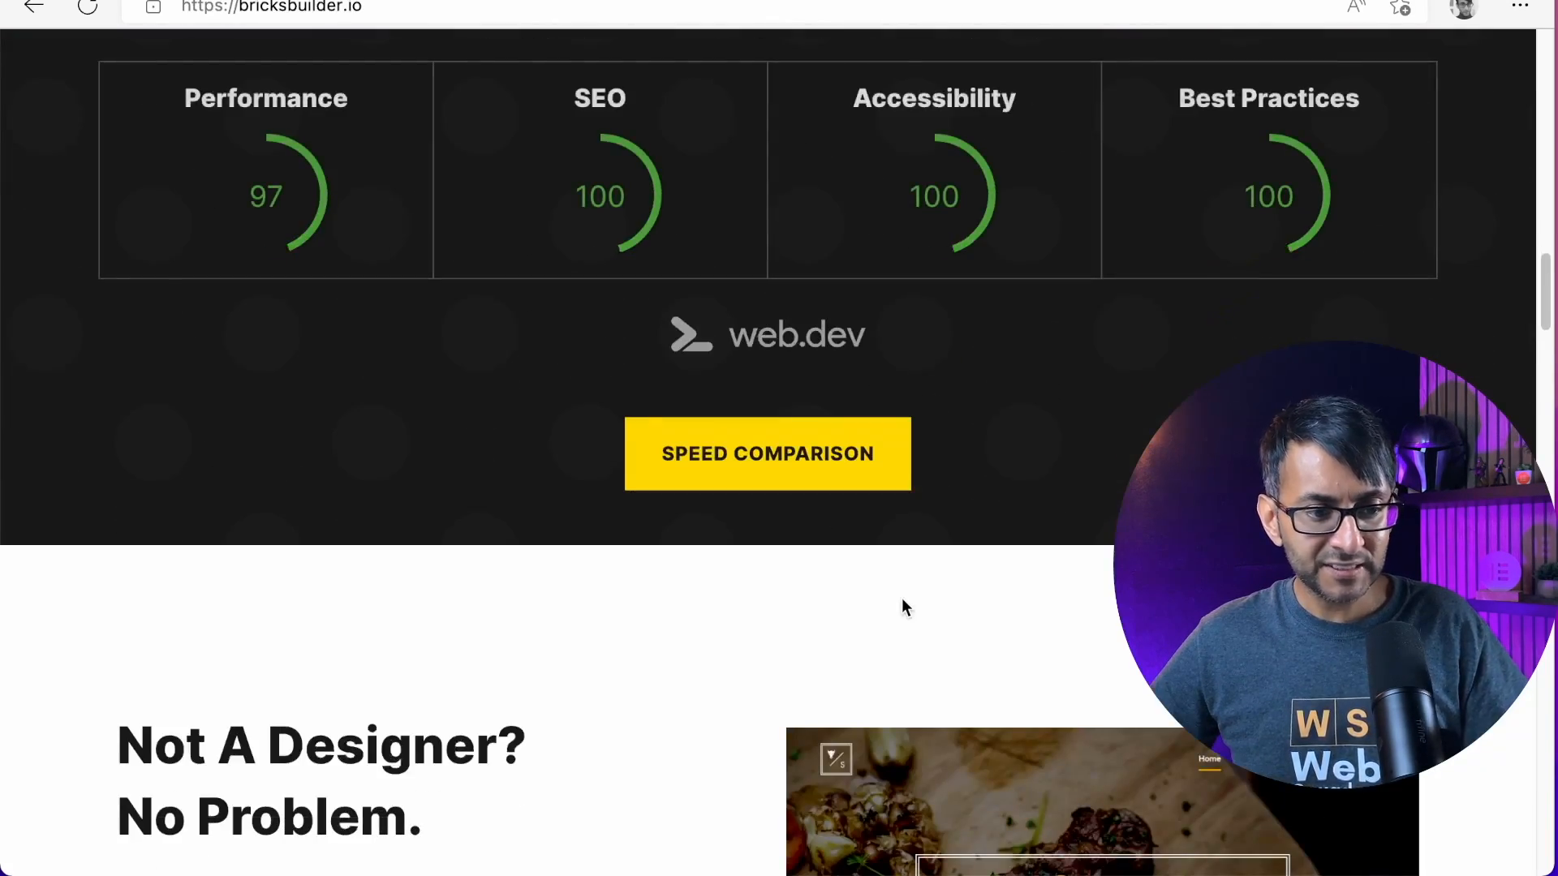
scroll(903, 599, "down", 13)
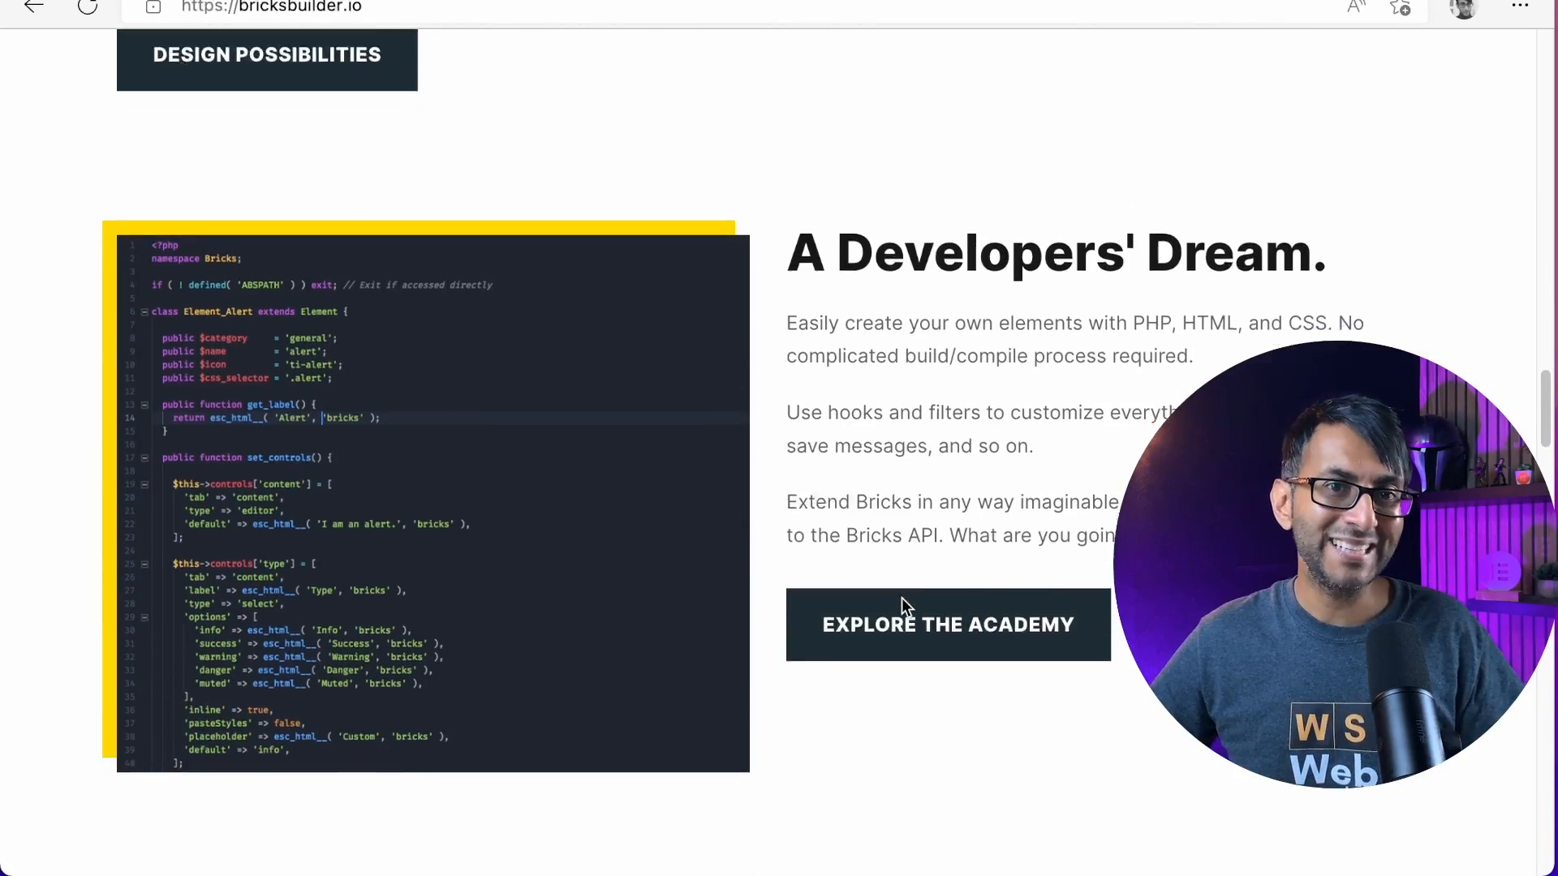
scroll(902, 598, "up", 8)
scroll(903, 597, "down", 8)
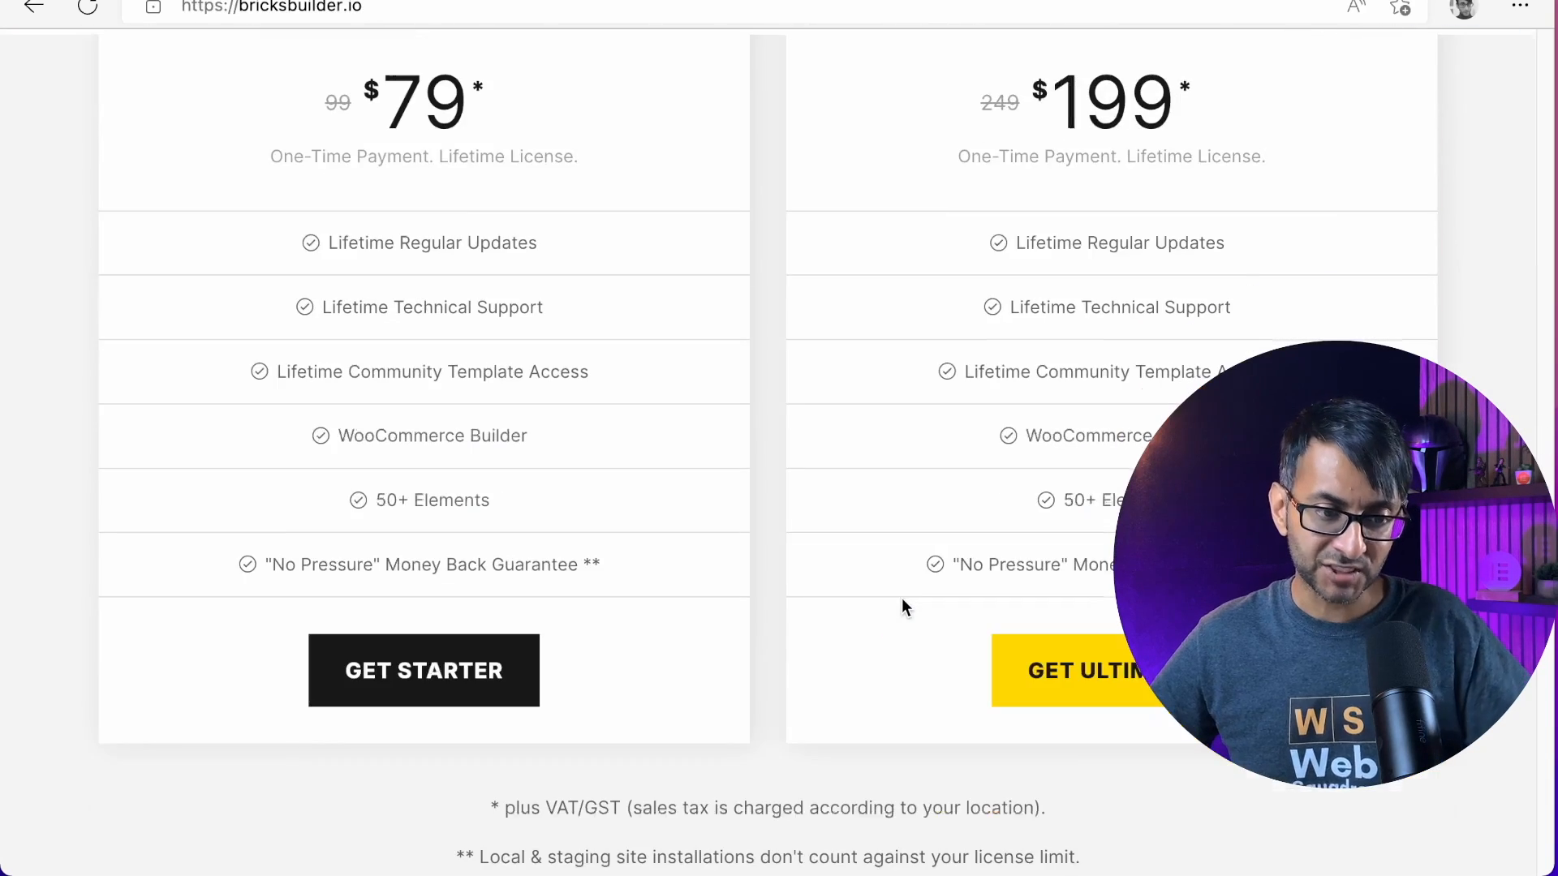
scroll(902, 597, "up", 2)
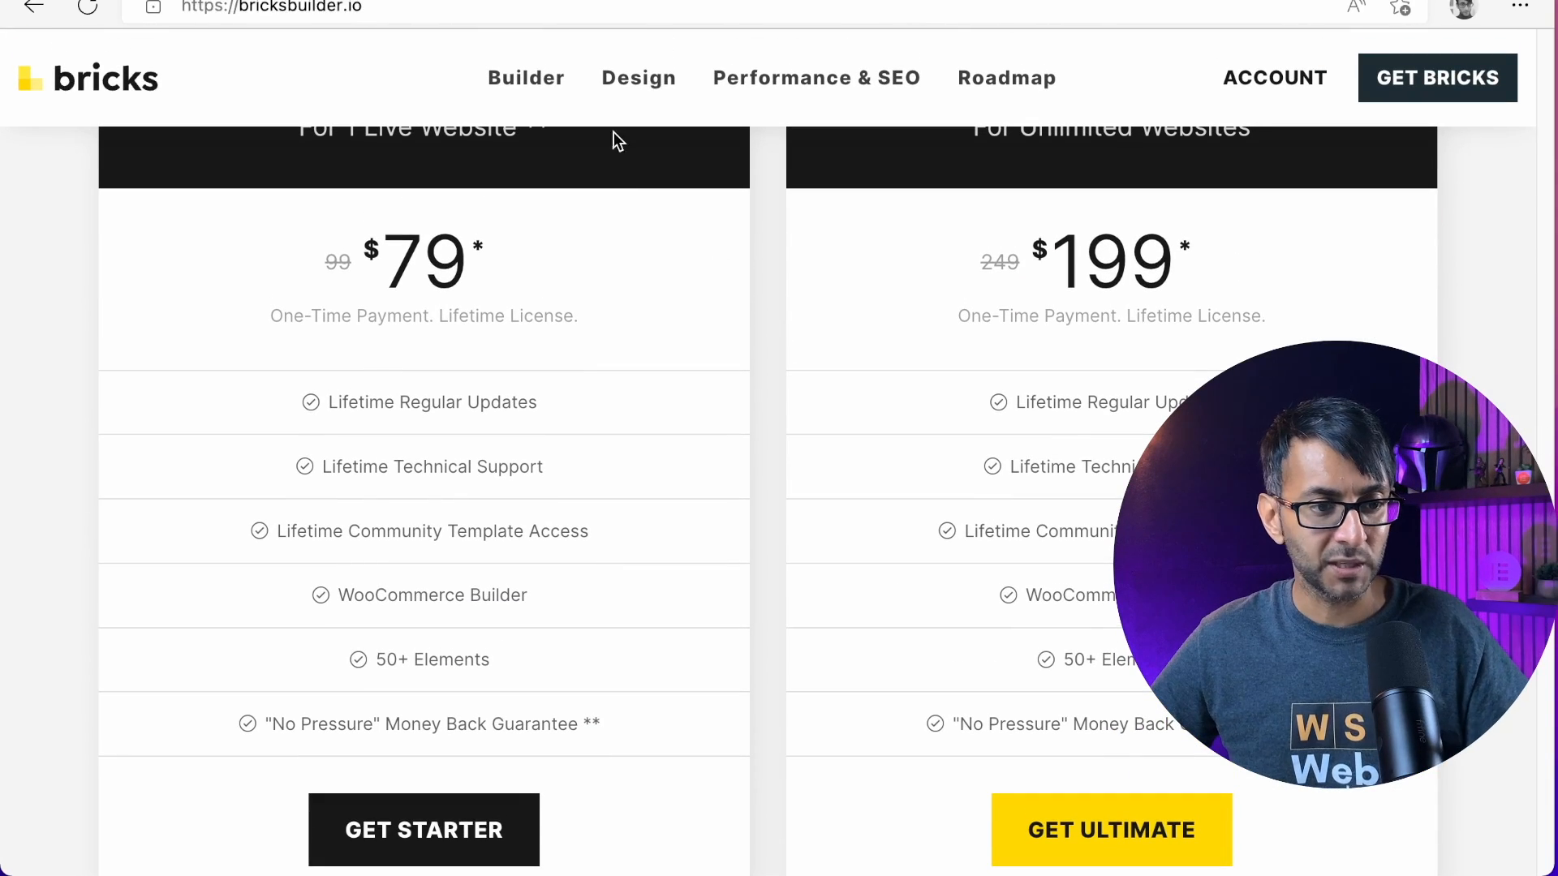
Open the Builder page and review its sections on site editing, dynamic data, responsive editing and revisions
left_click(537, 87)
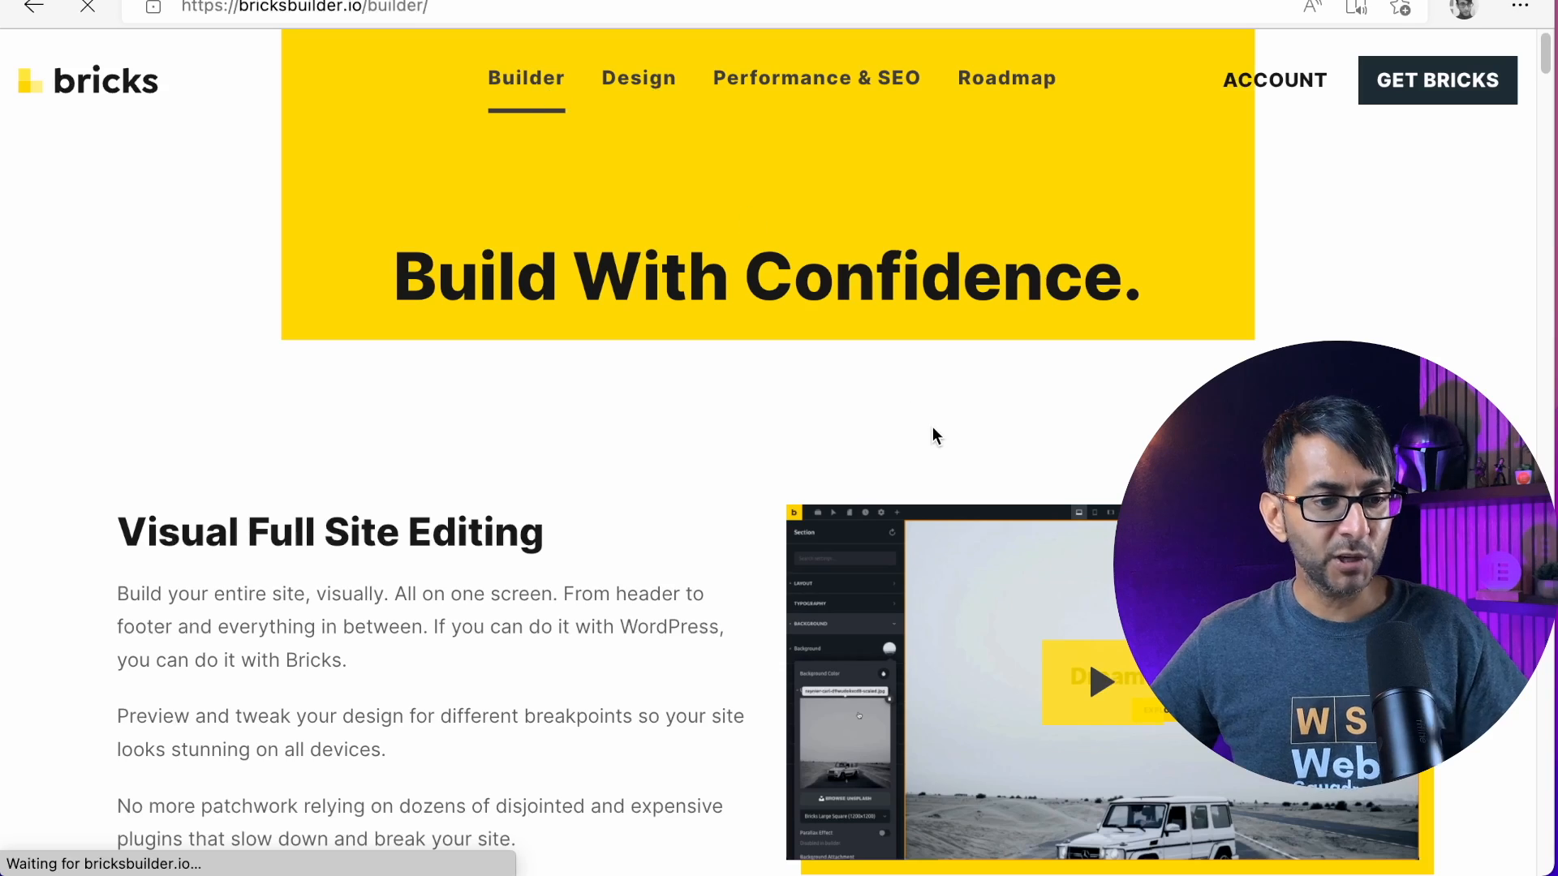
scroll(932, 436, "down", 9)
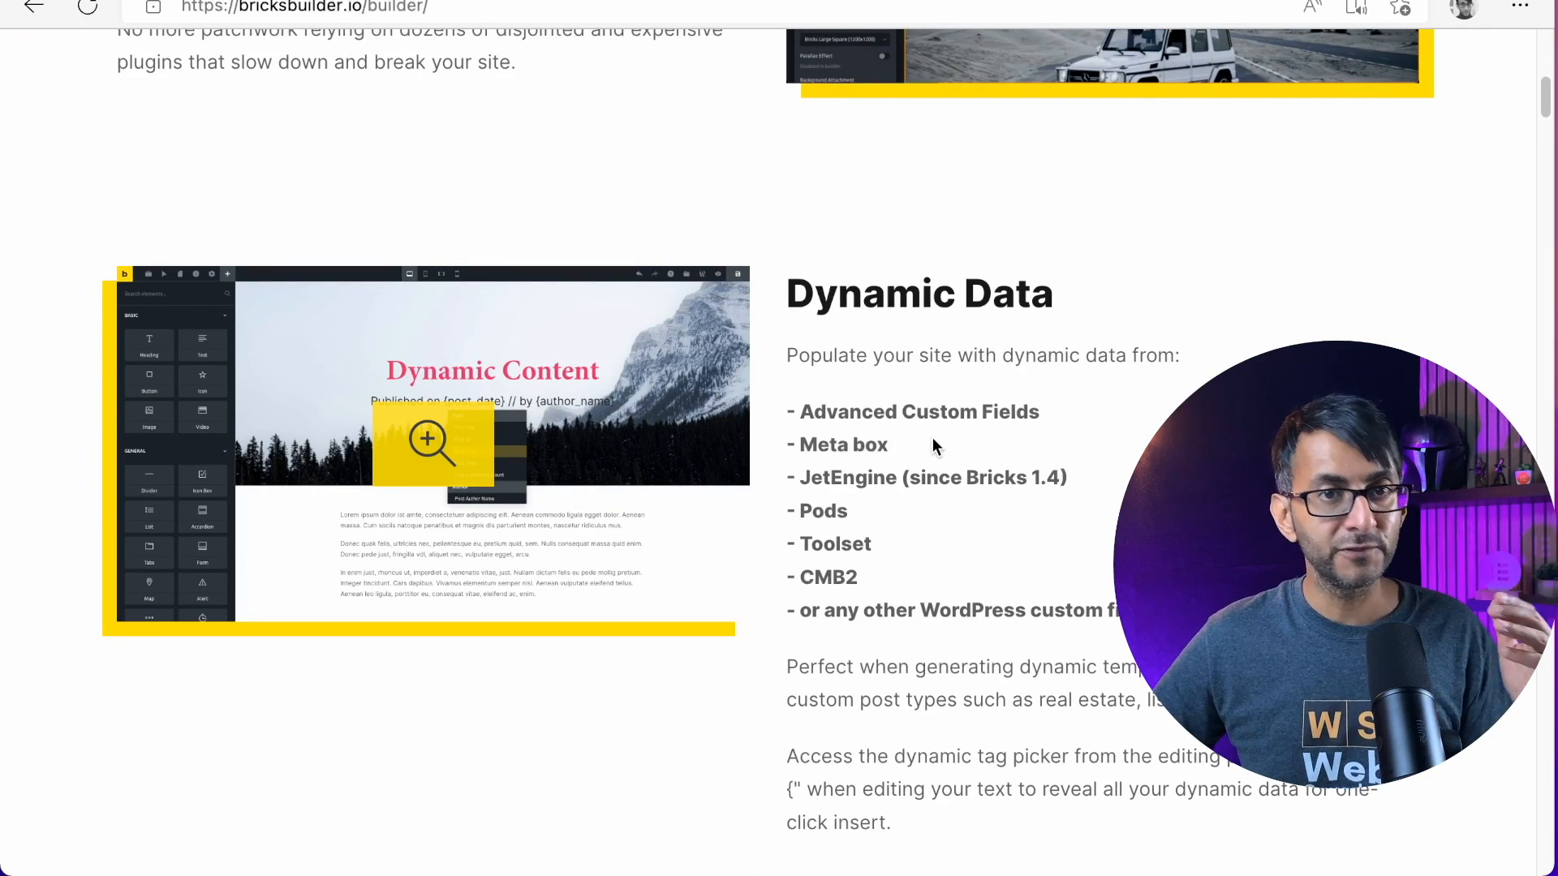
scroll(981, 498, "down", 7)
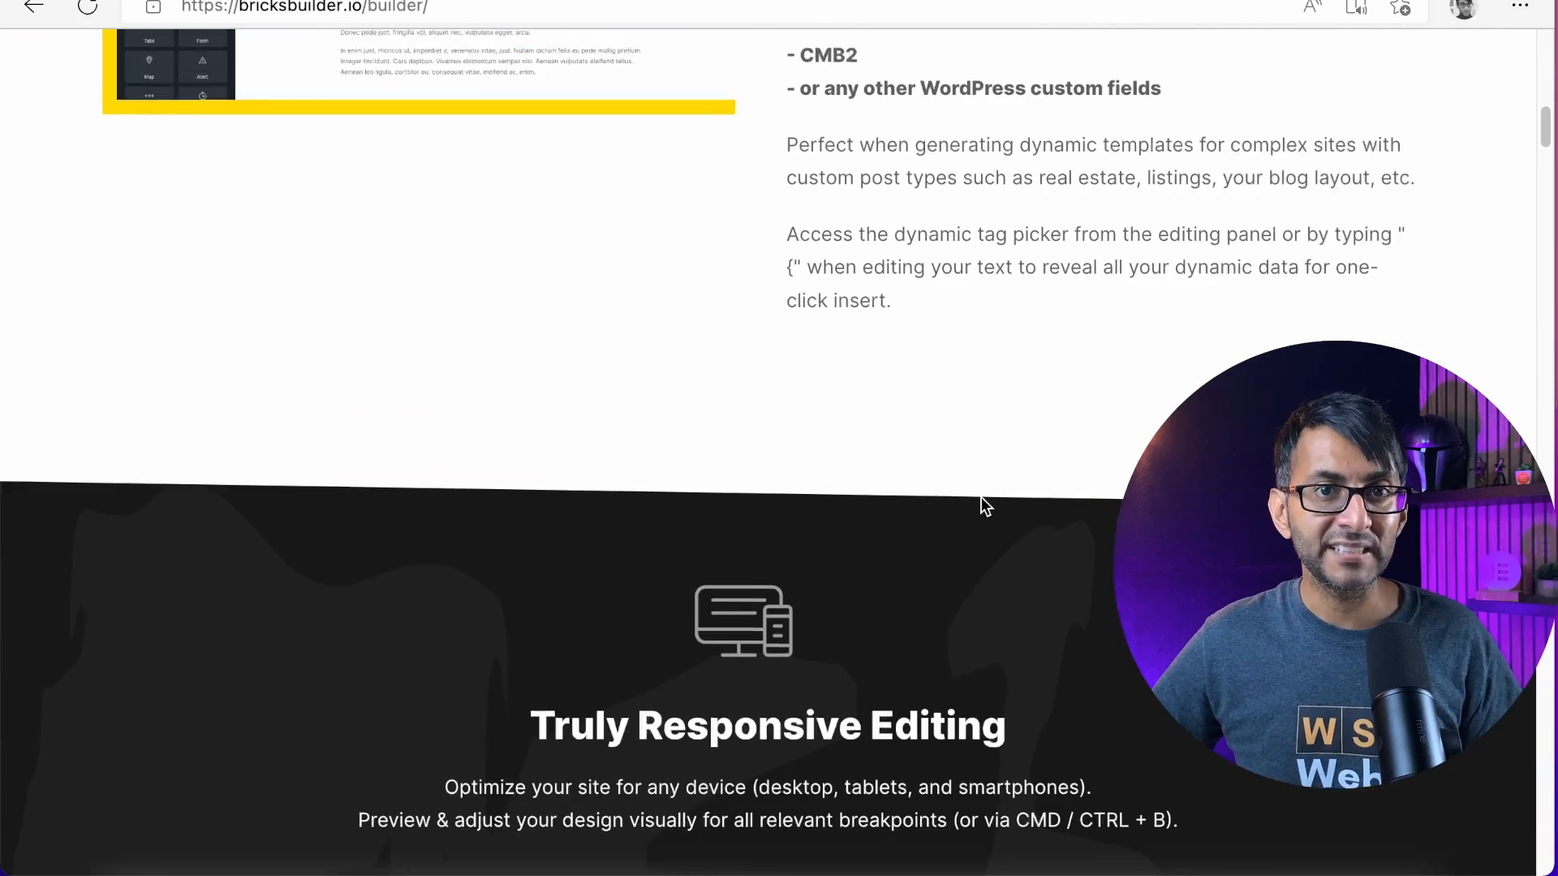
scroll(981, 506, "down", 8)
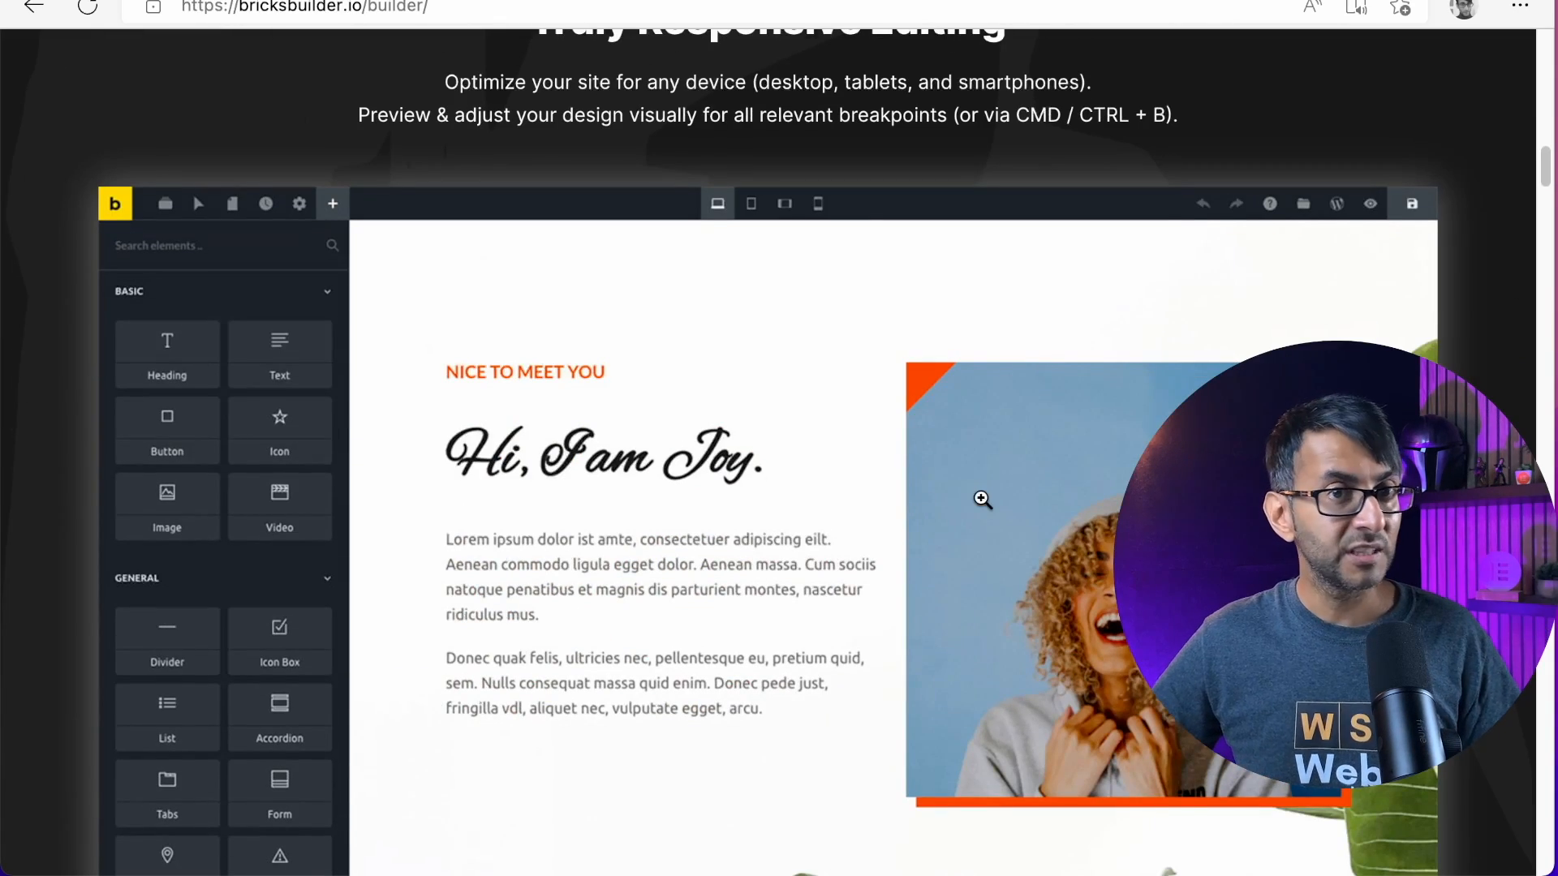
scroll(982, 500, "down", 12)
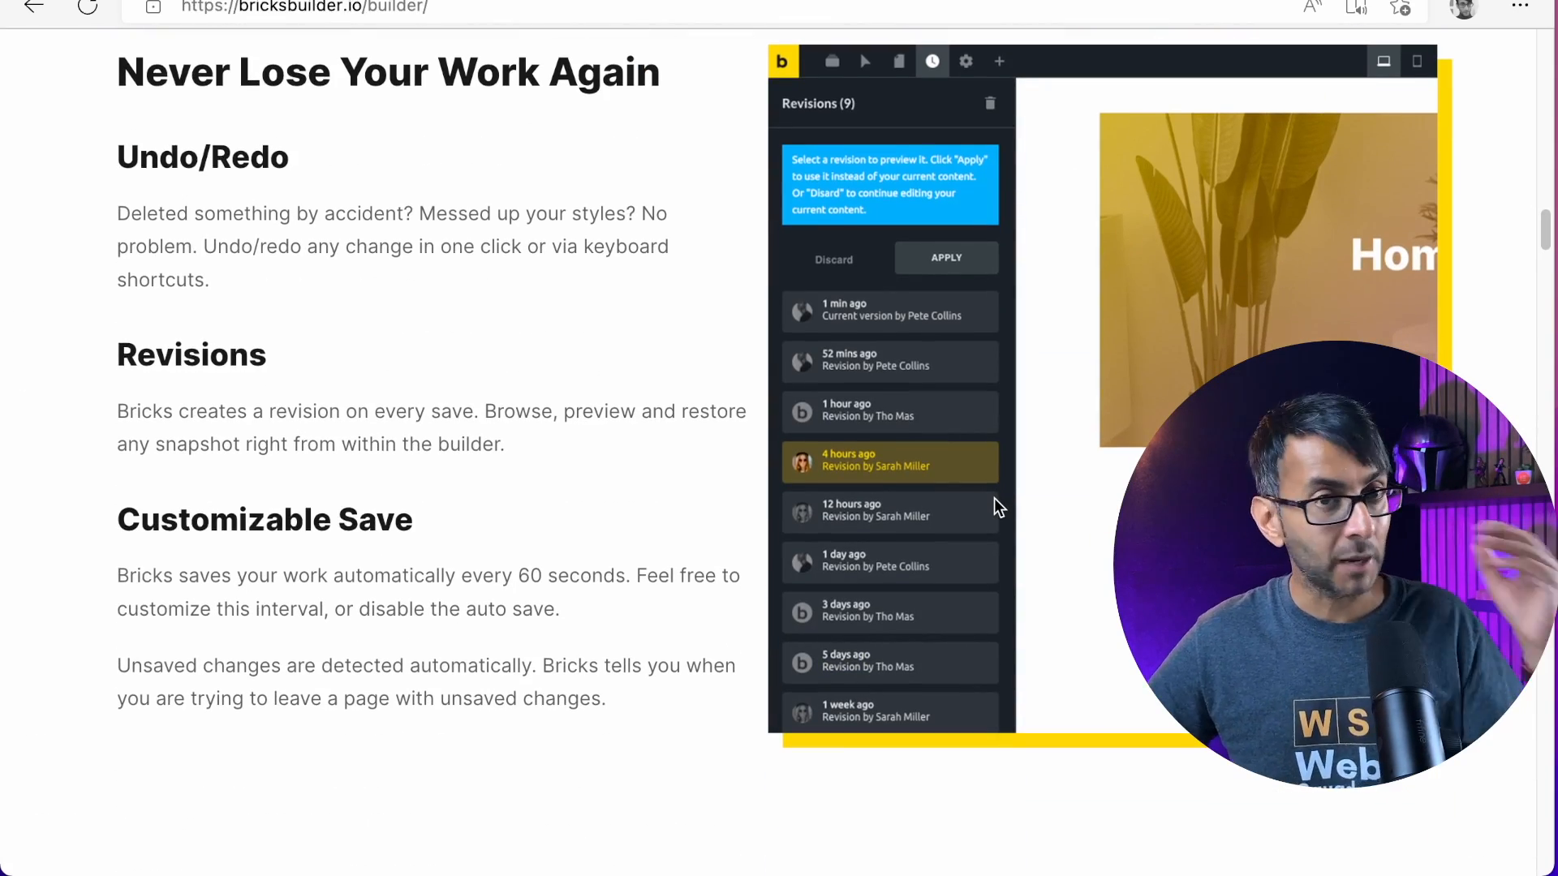
scroll(995, 498, "up", 1)
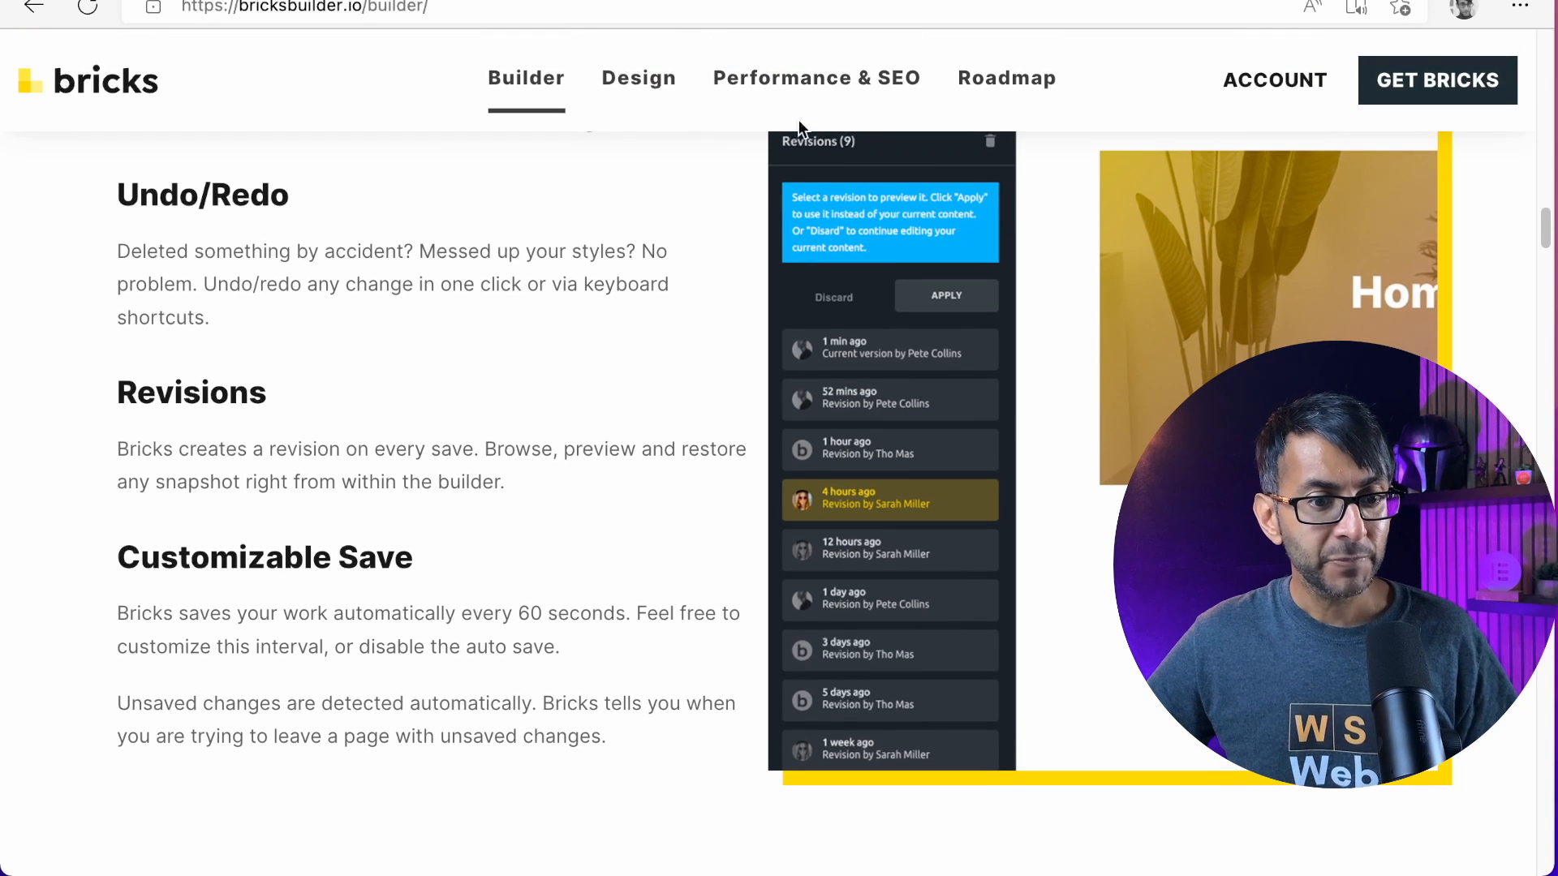
Return to the Bricks homepage and examine the Starter and Ultimate plans together with the tax, licence and refund notes
left_click(34, 6)
scroll(938, 532, "up", 1)
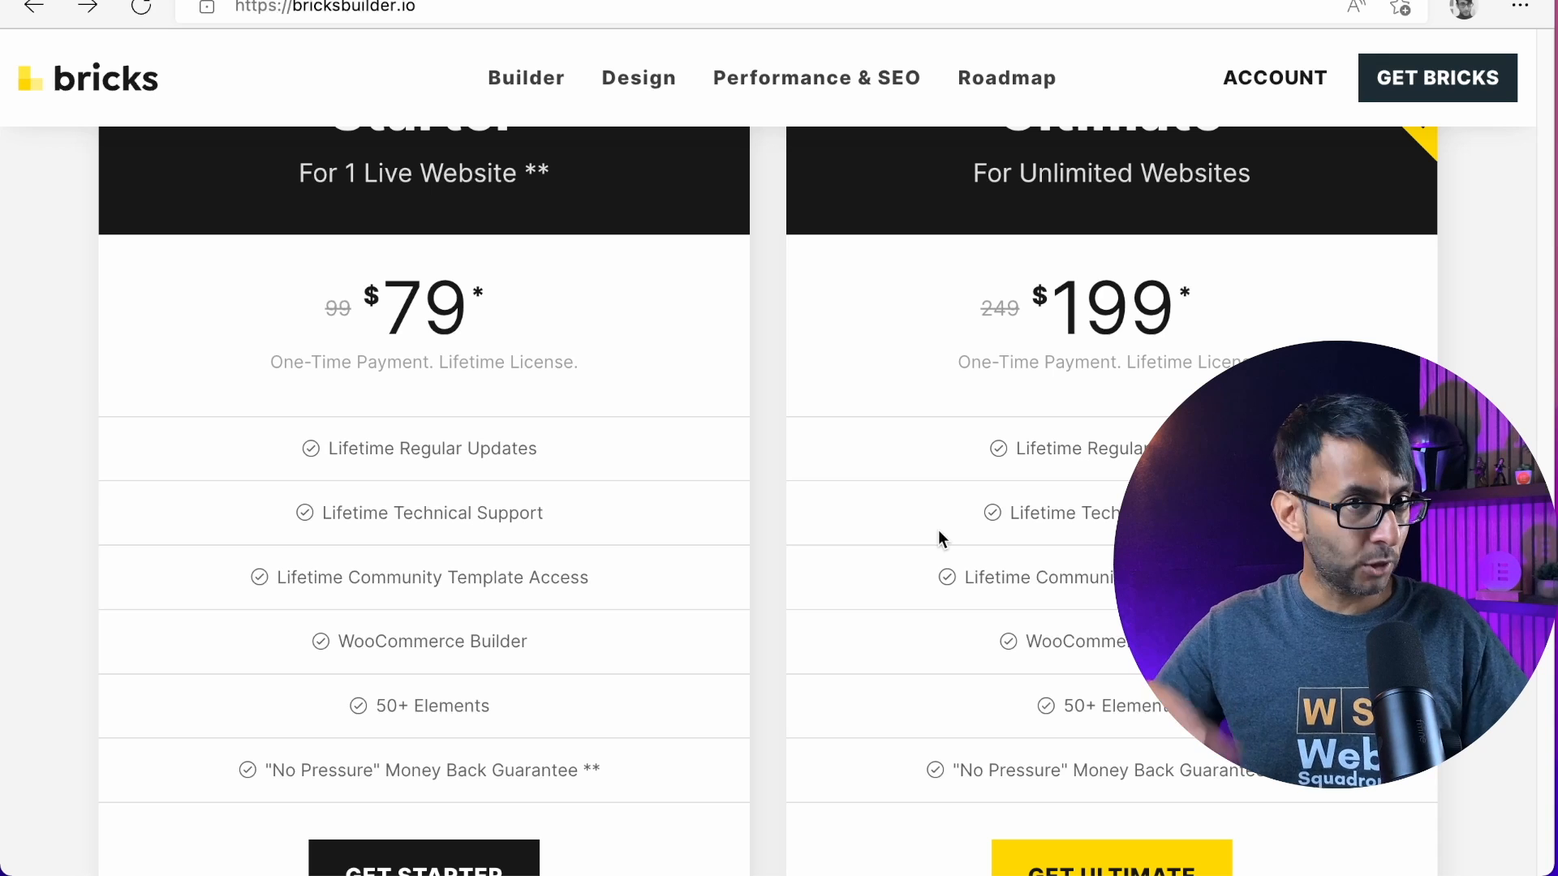
scroll(938, 531, "up", 1)
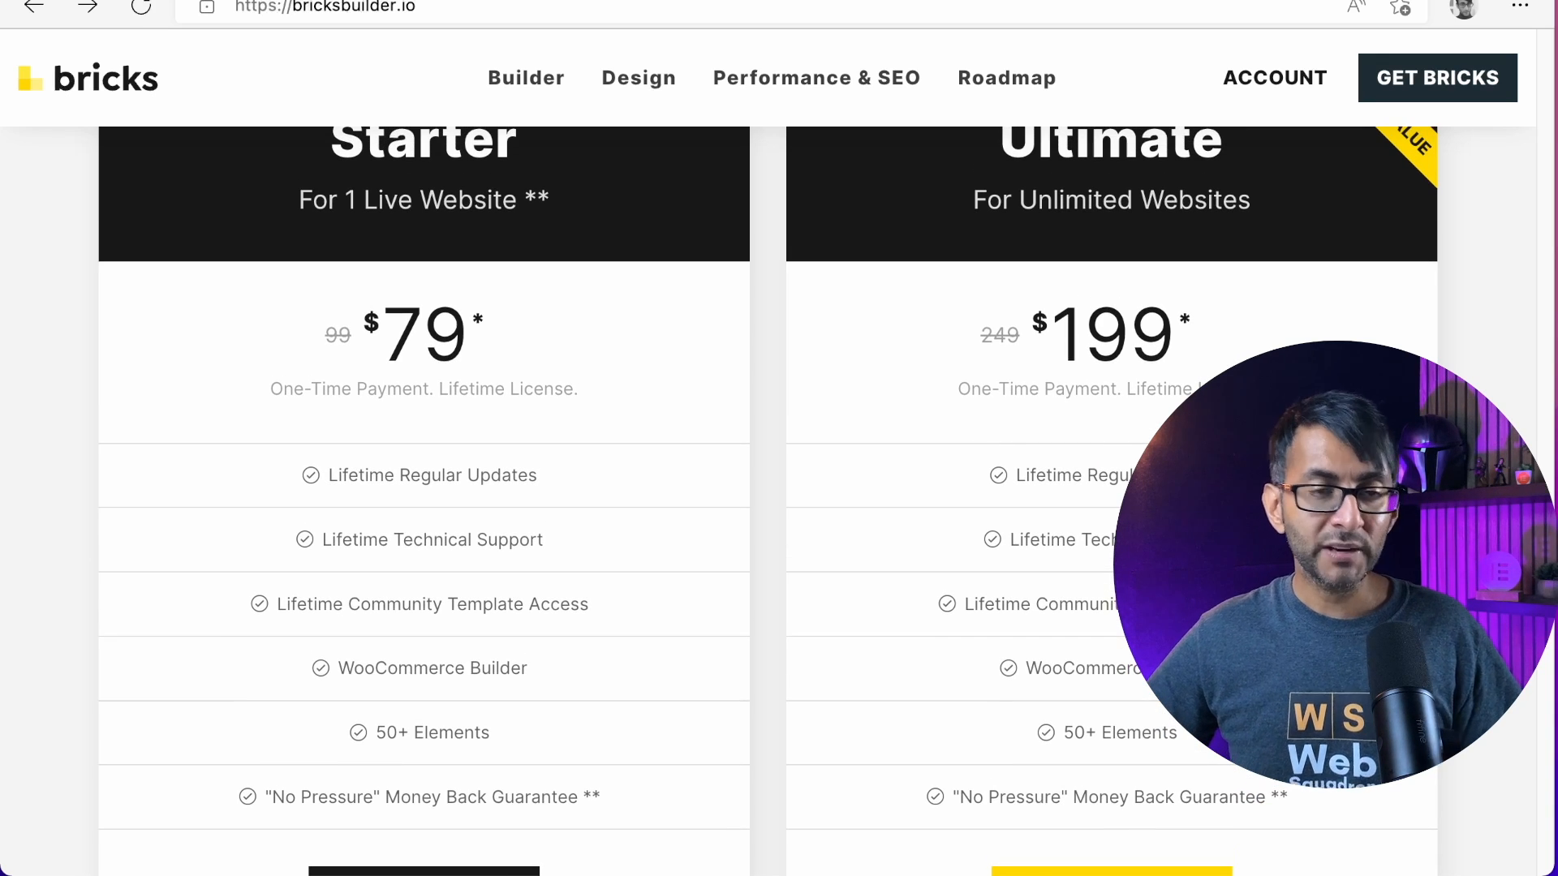
scroll(132, 380, "up", 1)
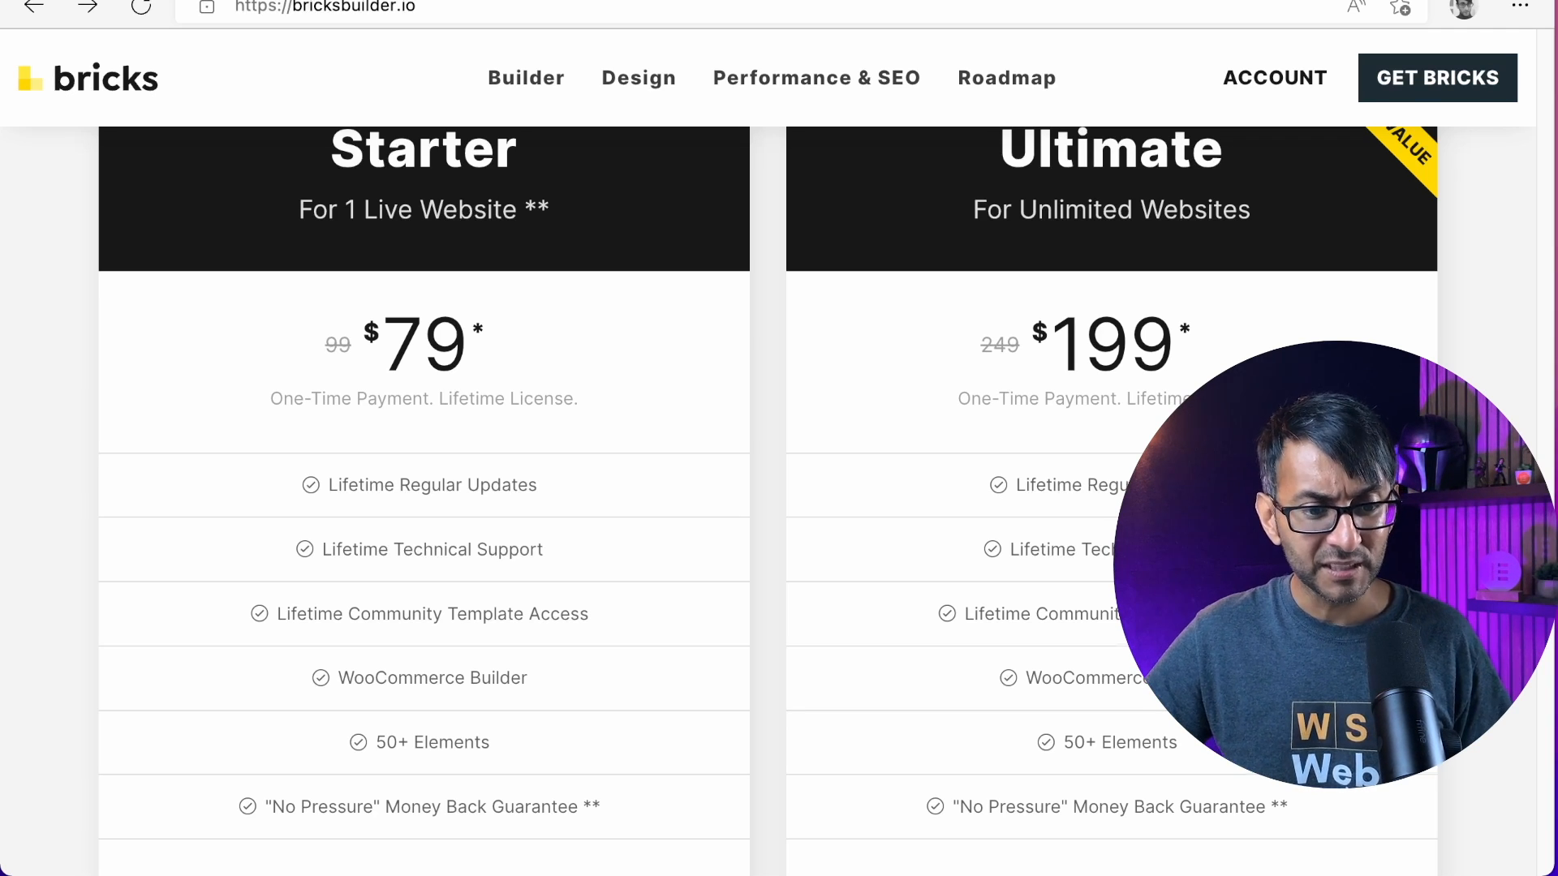
scroll(768, 453, "down", 3)
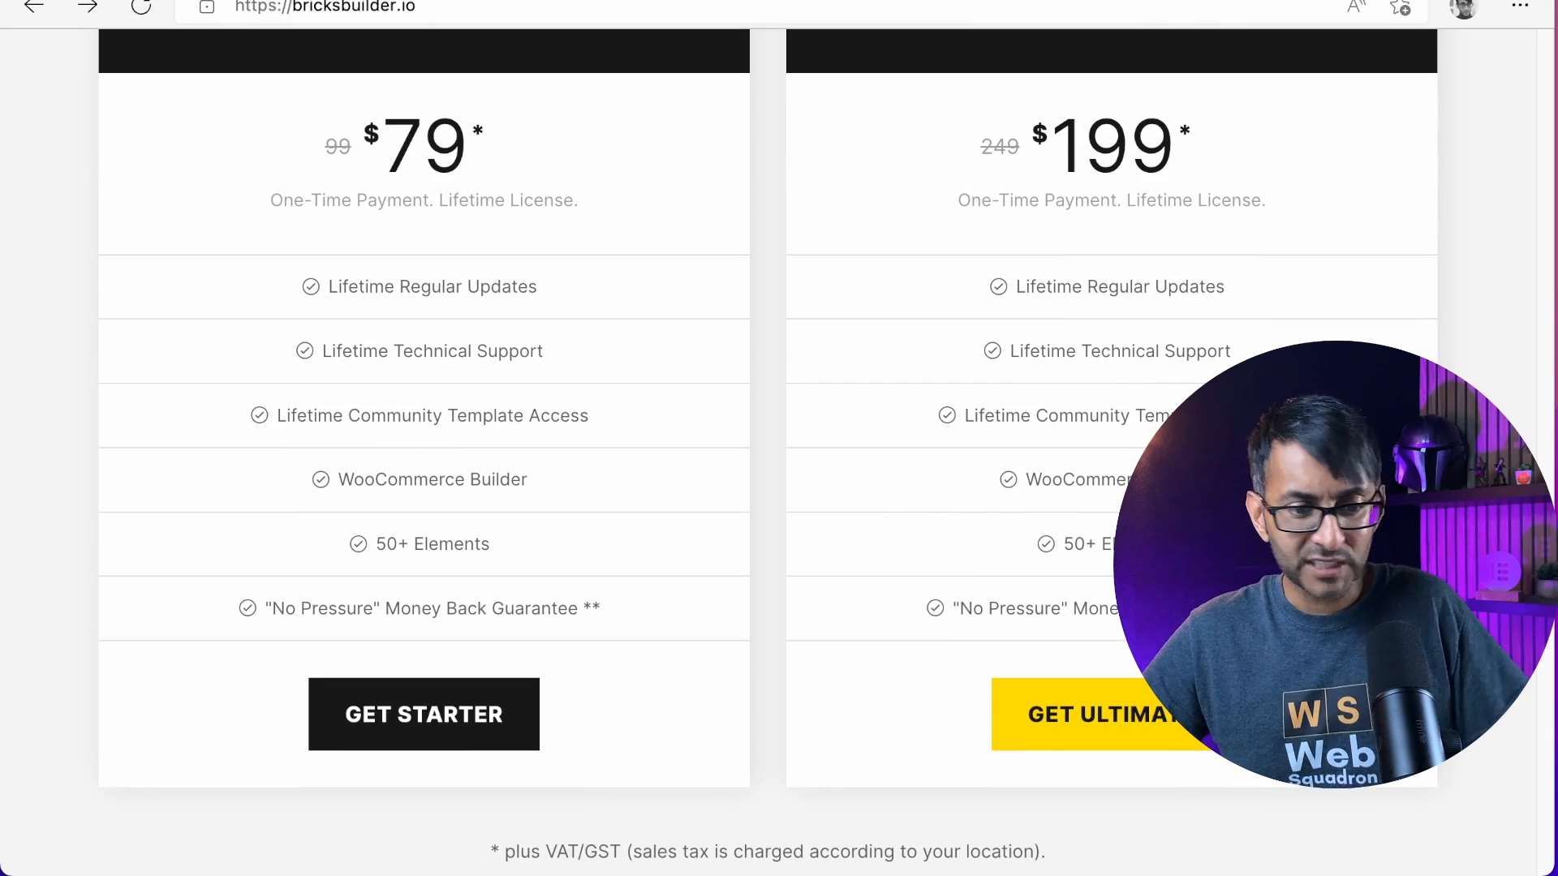
scroll(768, 453, "down", 12)
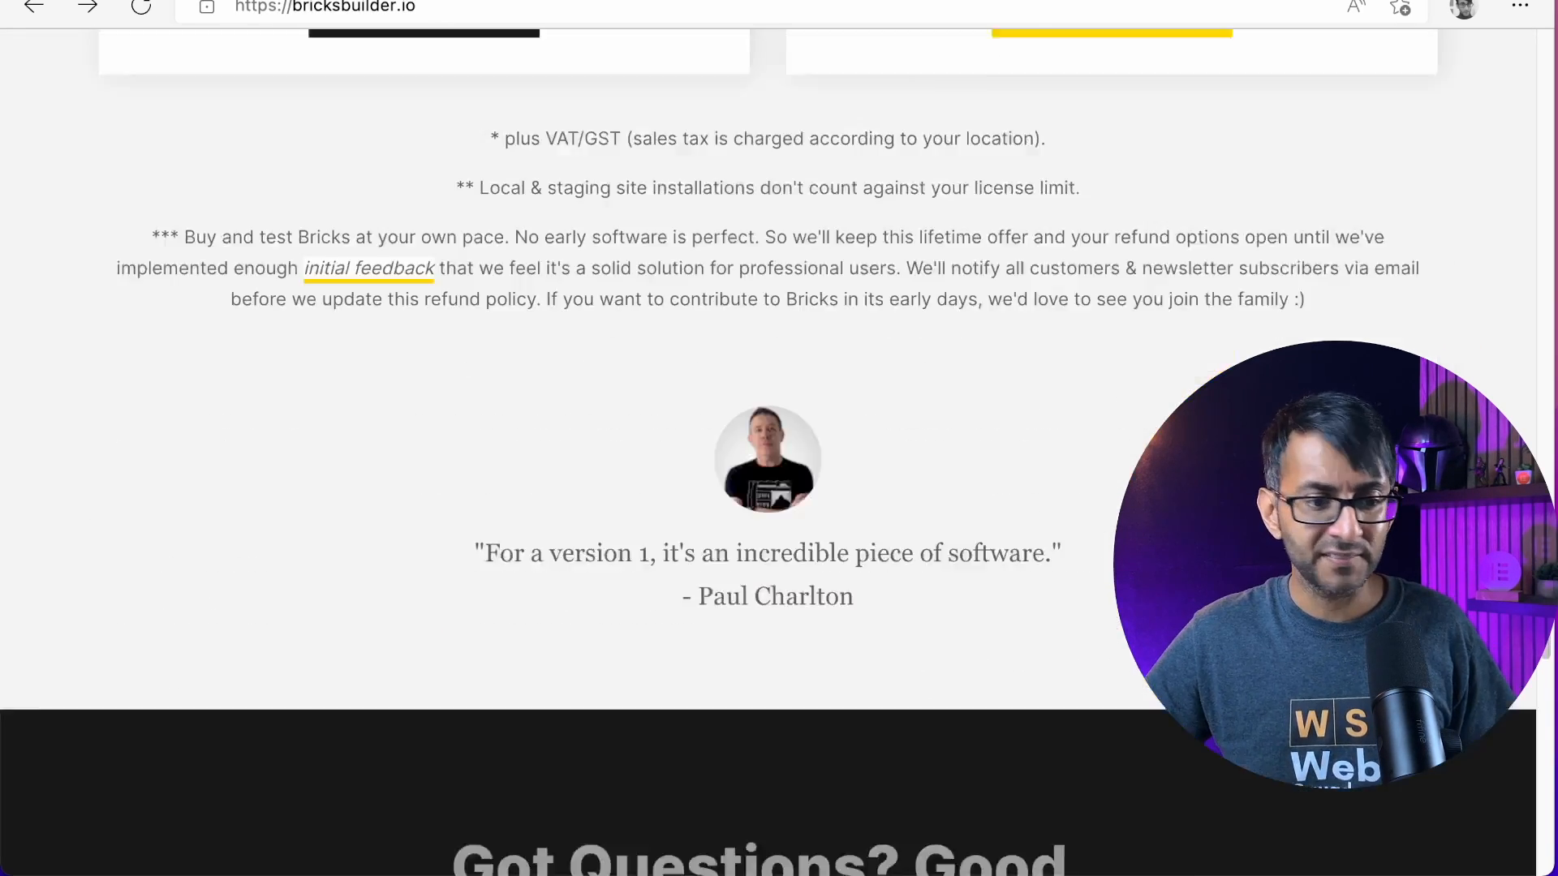
scroll(768, 452, "up", 20)
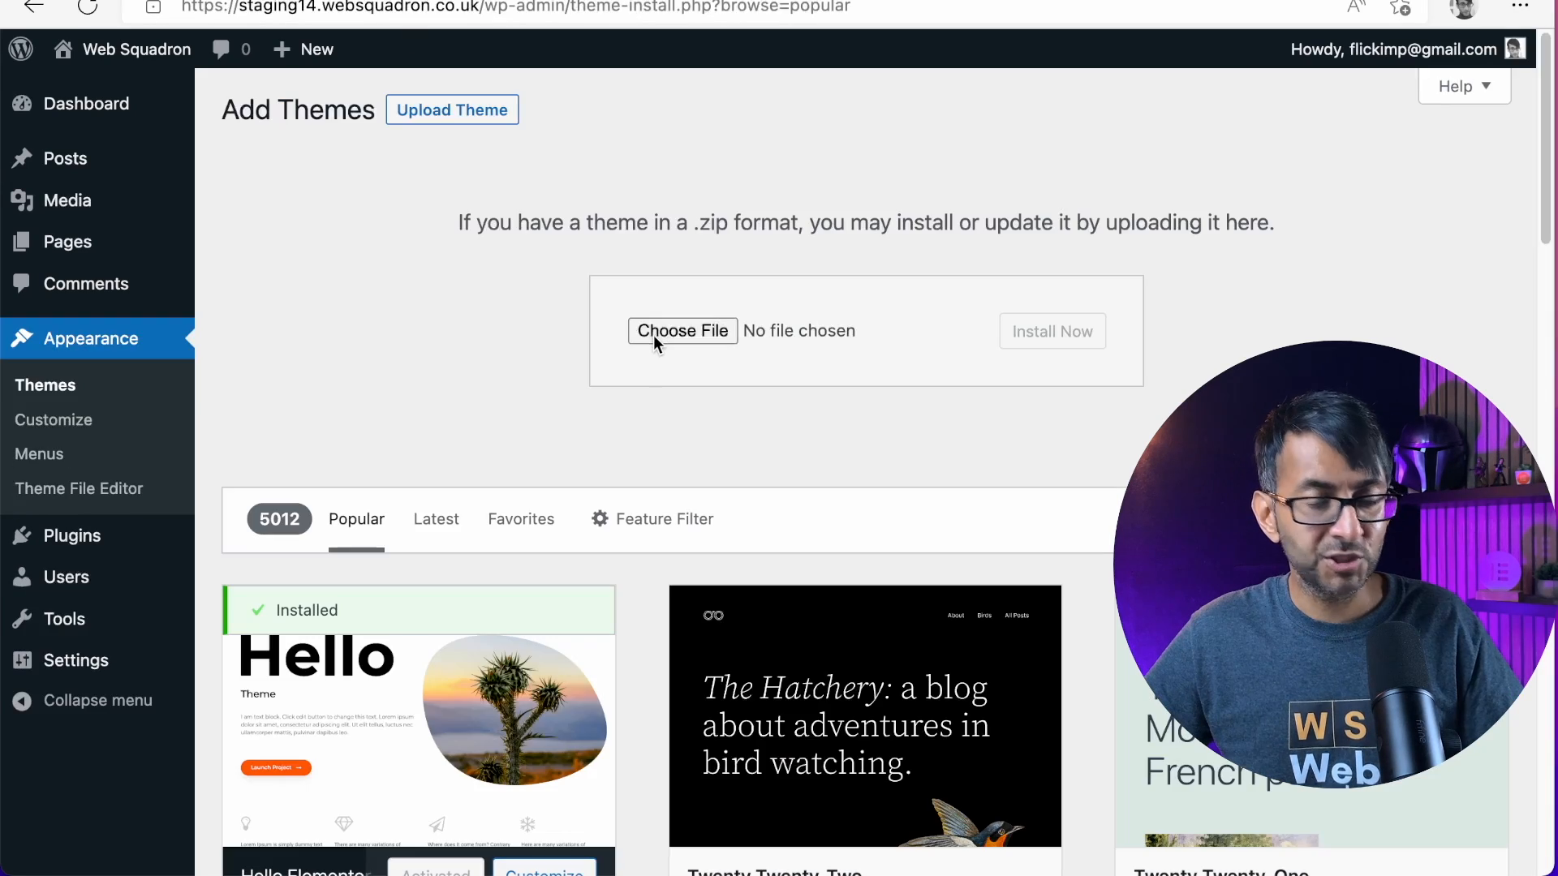
Install the theme from bricks.1.4.0.2.zip on the WordPress site and activate it
left_click(654, 334)
left_click(428, 148)
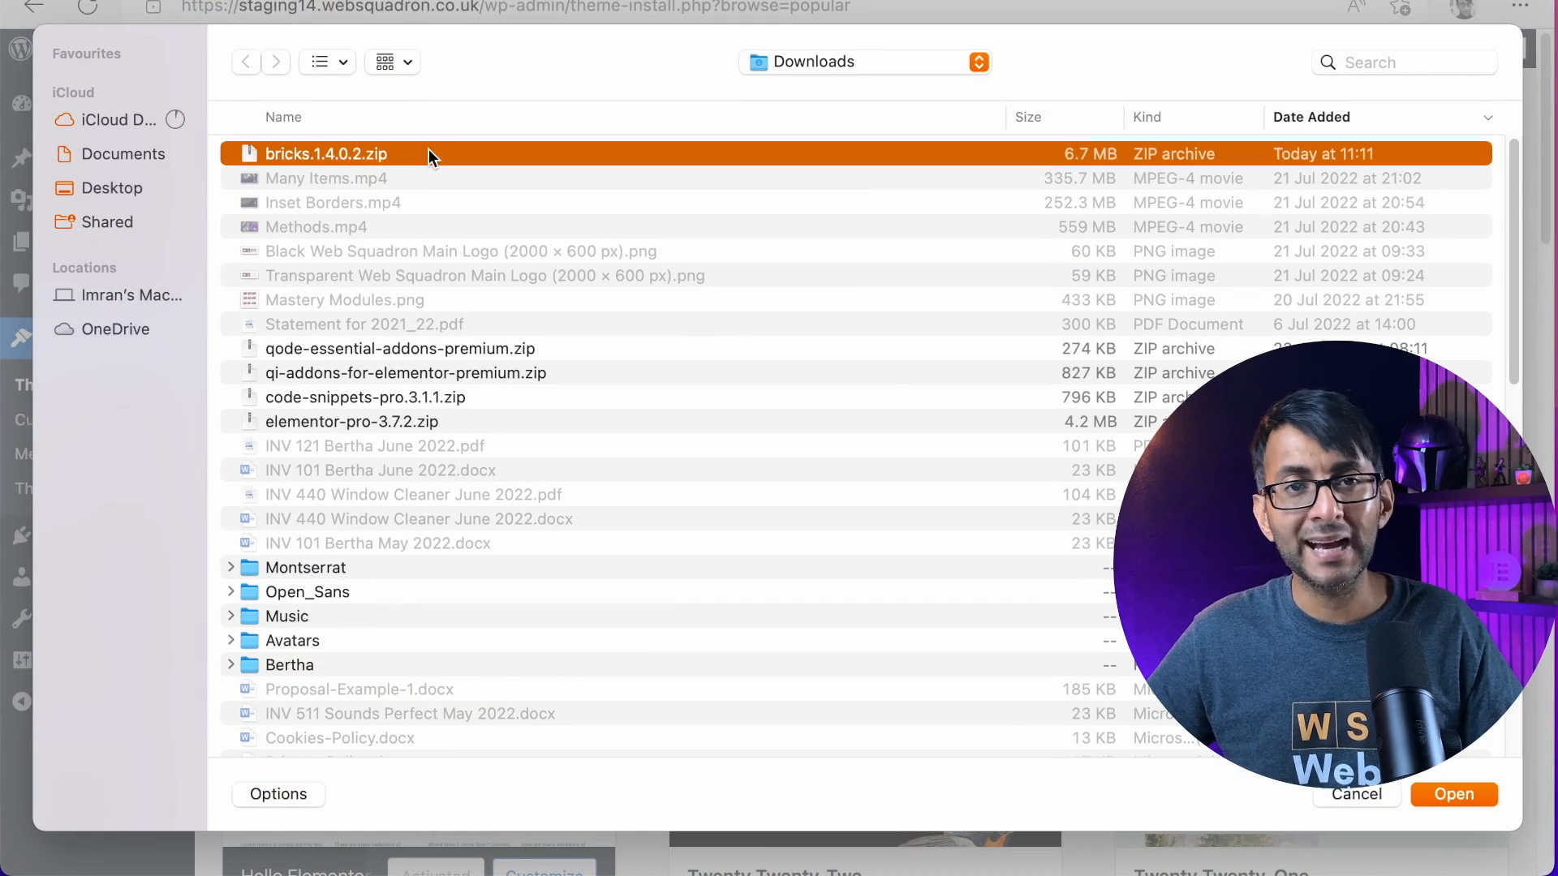
left_click(1452, 792)
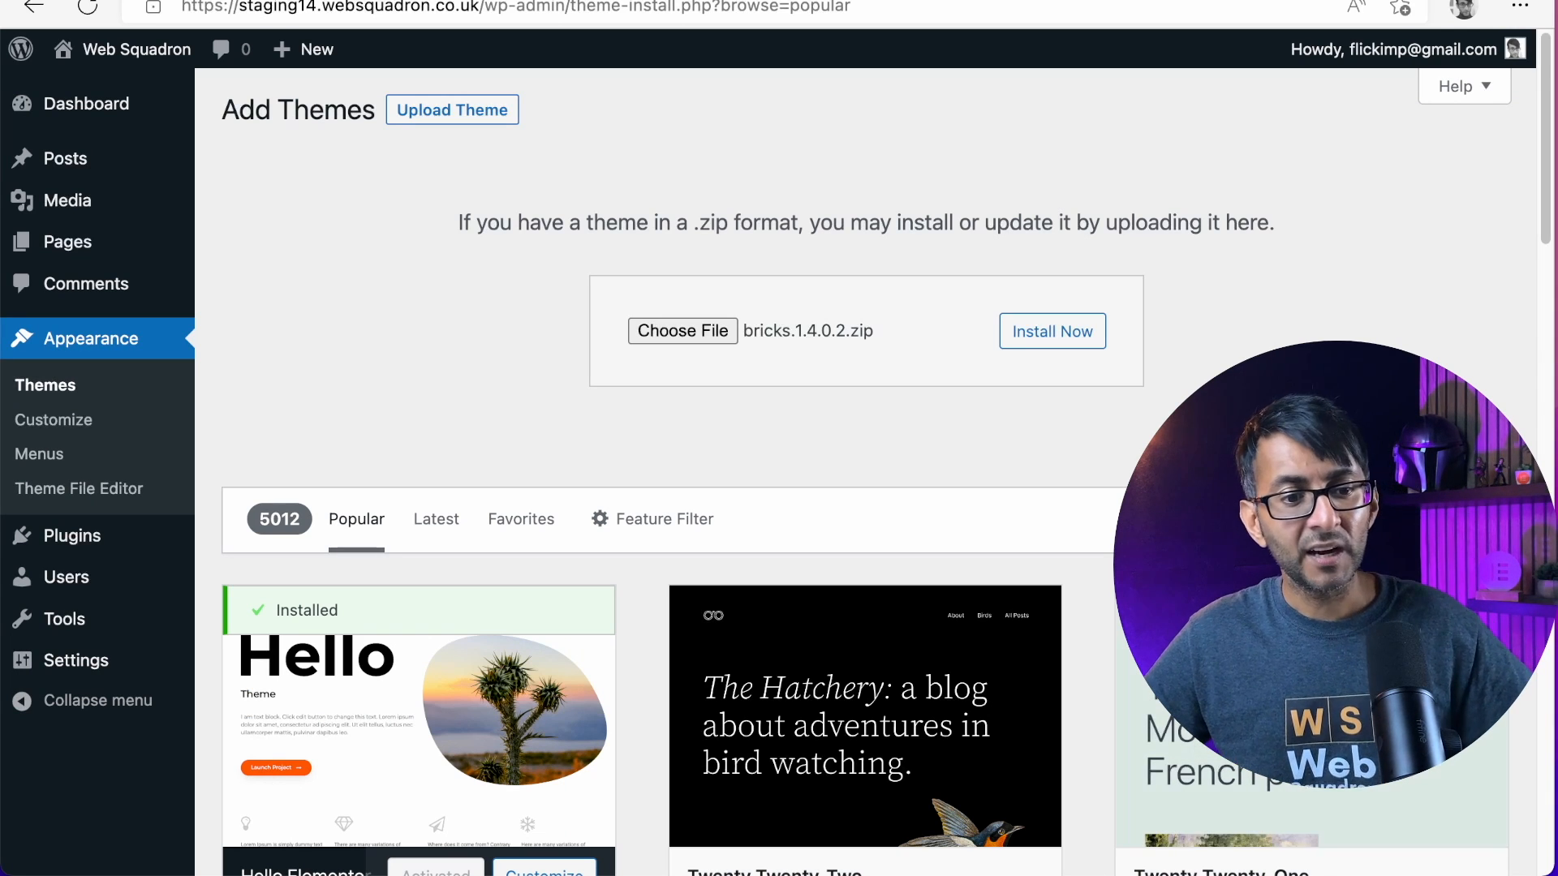
left_click(1007, 334)
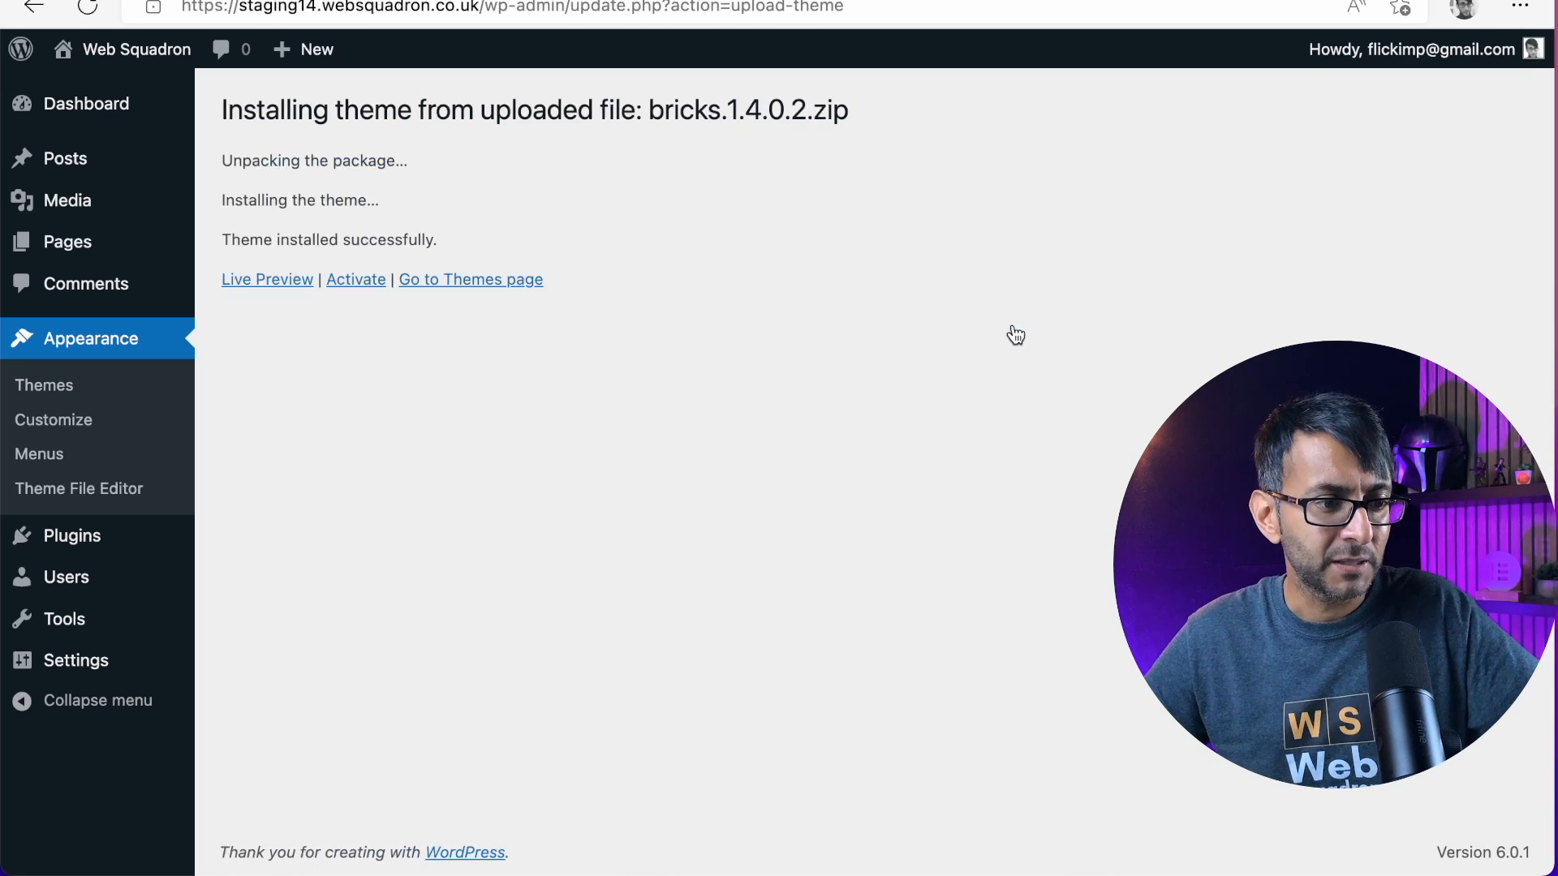
left_click(361, 291)
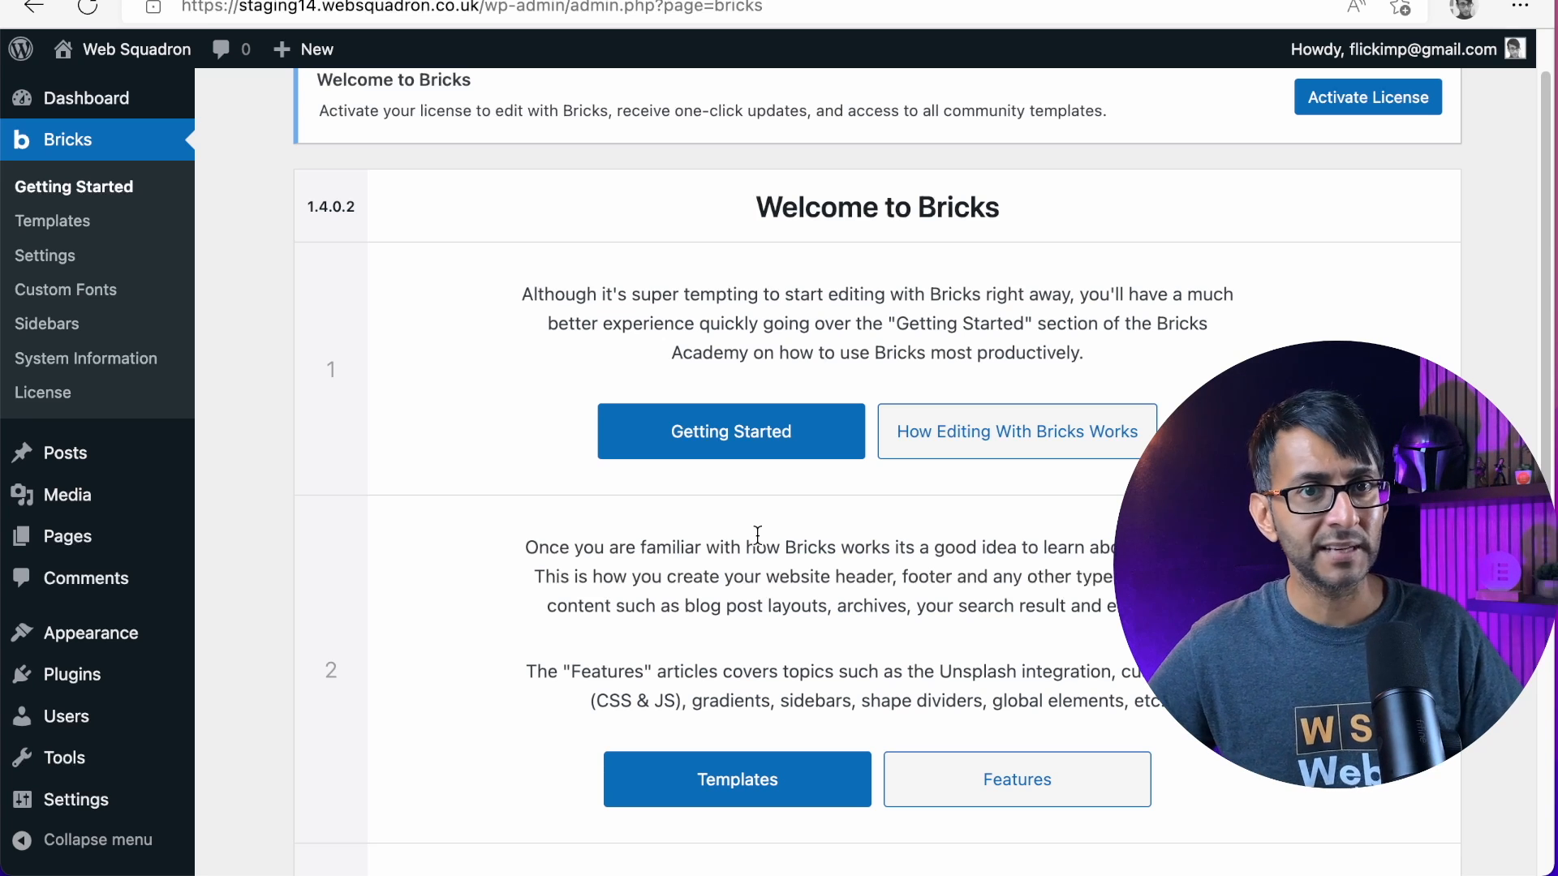
Look over the Welcome to Bricks page in the WordPress dashboard and its learning resources
mouse_move(97, 674)
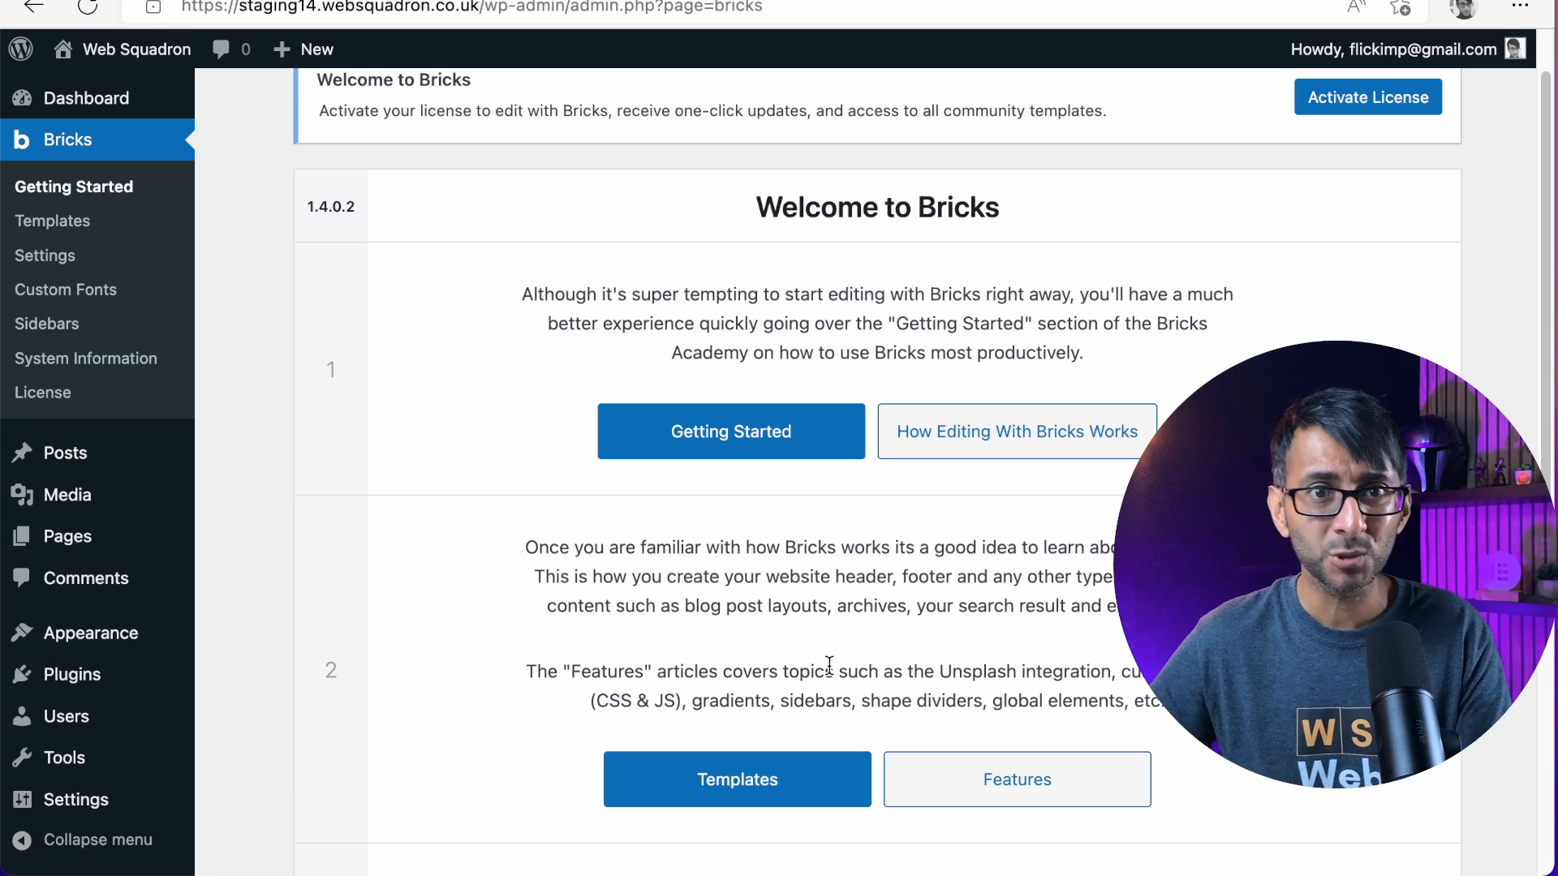
scroll(1002, 685, "up", 2)
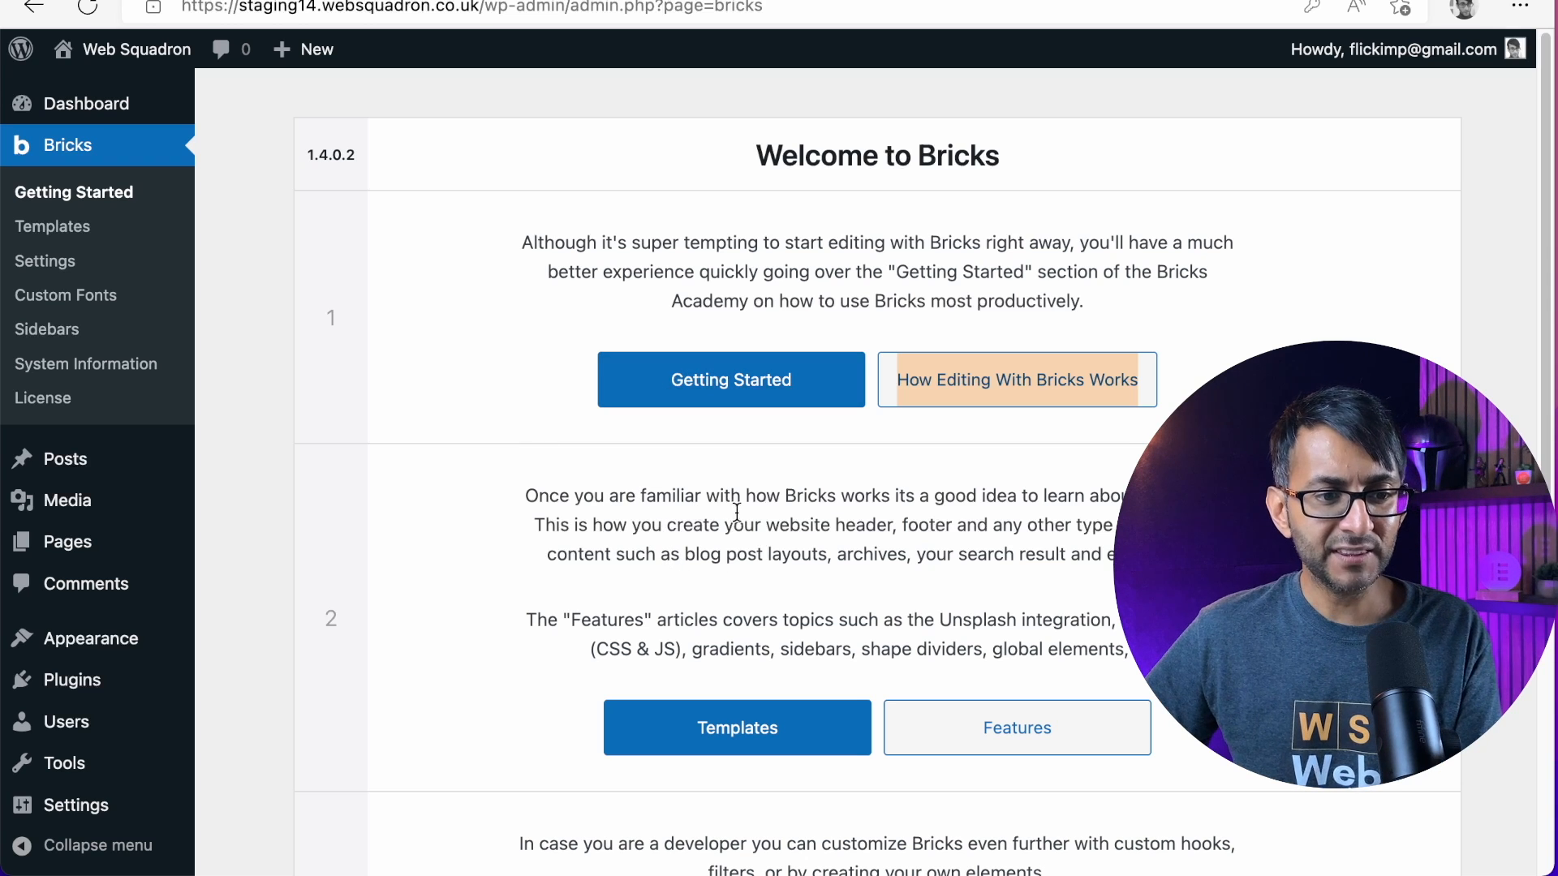
scroll(910, 552, "down", 1)
scroll(909, 553, "down", 1)
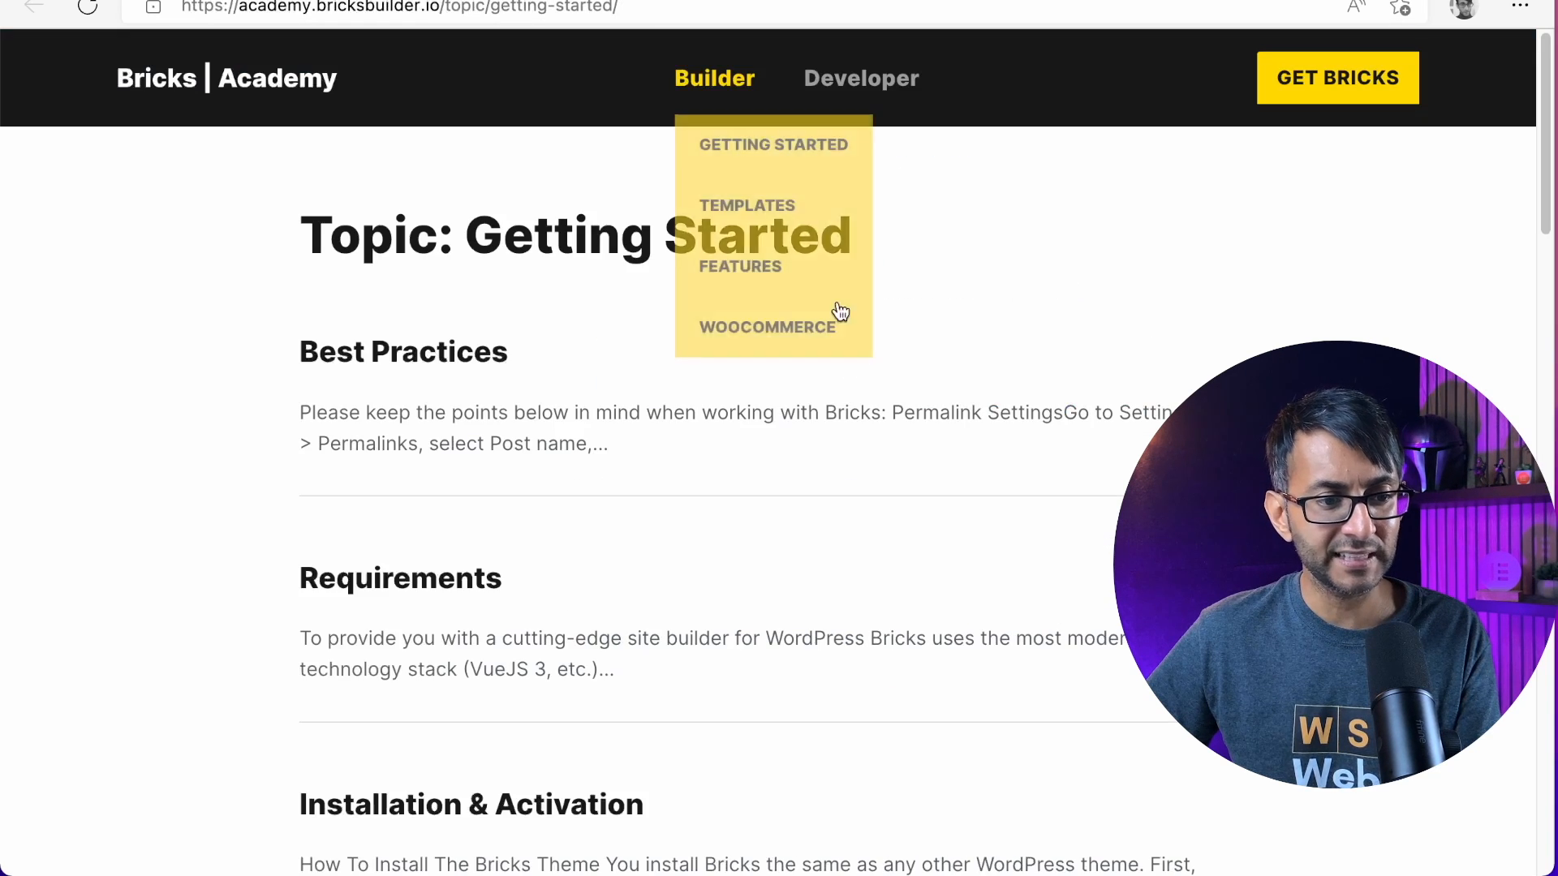
Browse the Bricks Academy's Getting Started topics and read through the article Start Editing With Bricks
scroll(841, 389, "down", 15)
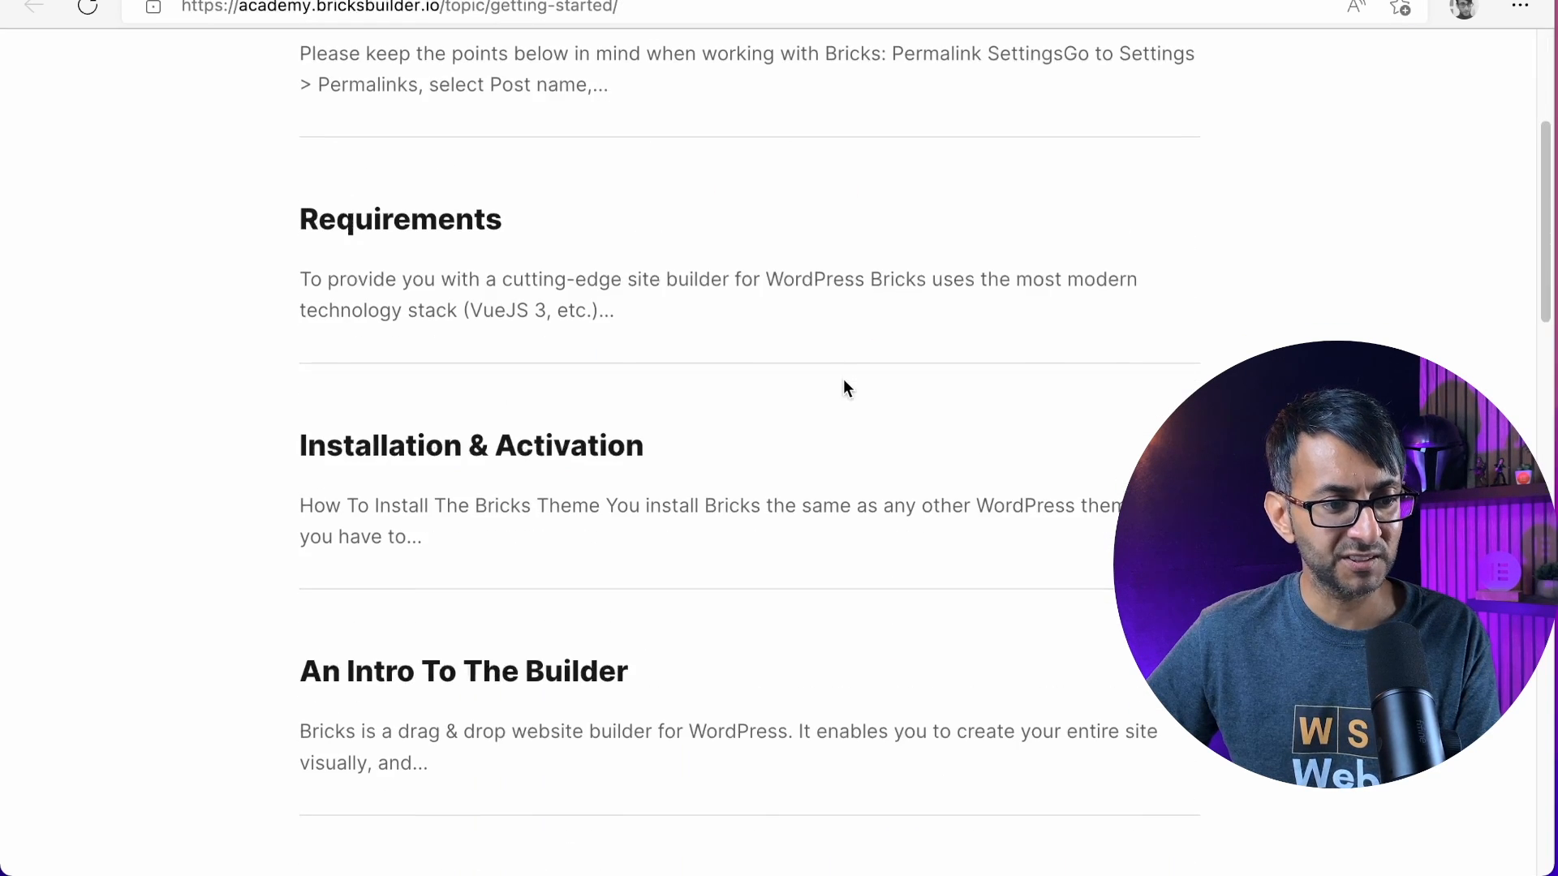
scroll(825, 505, "down", 10)
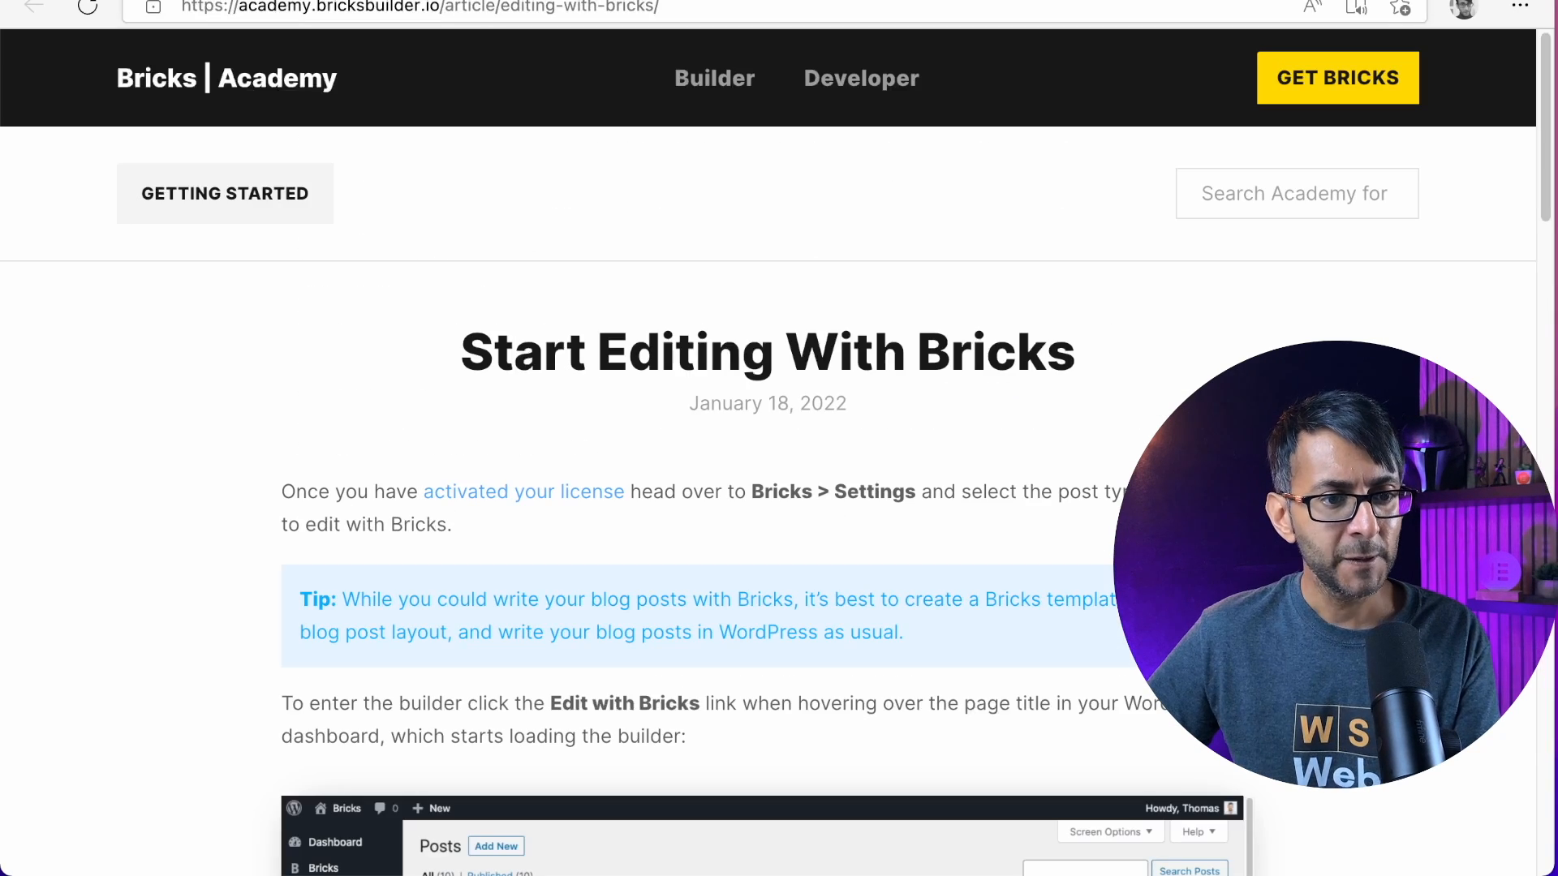
scroll(1065, 466, "down", 8)
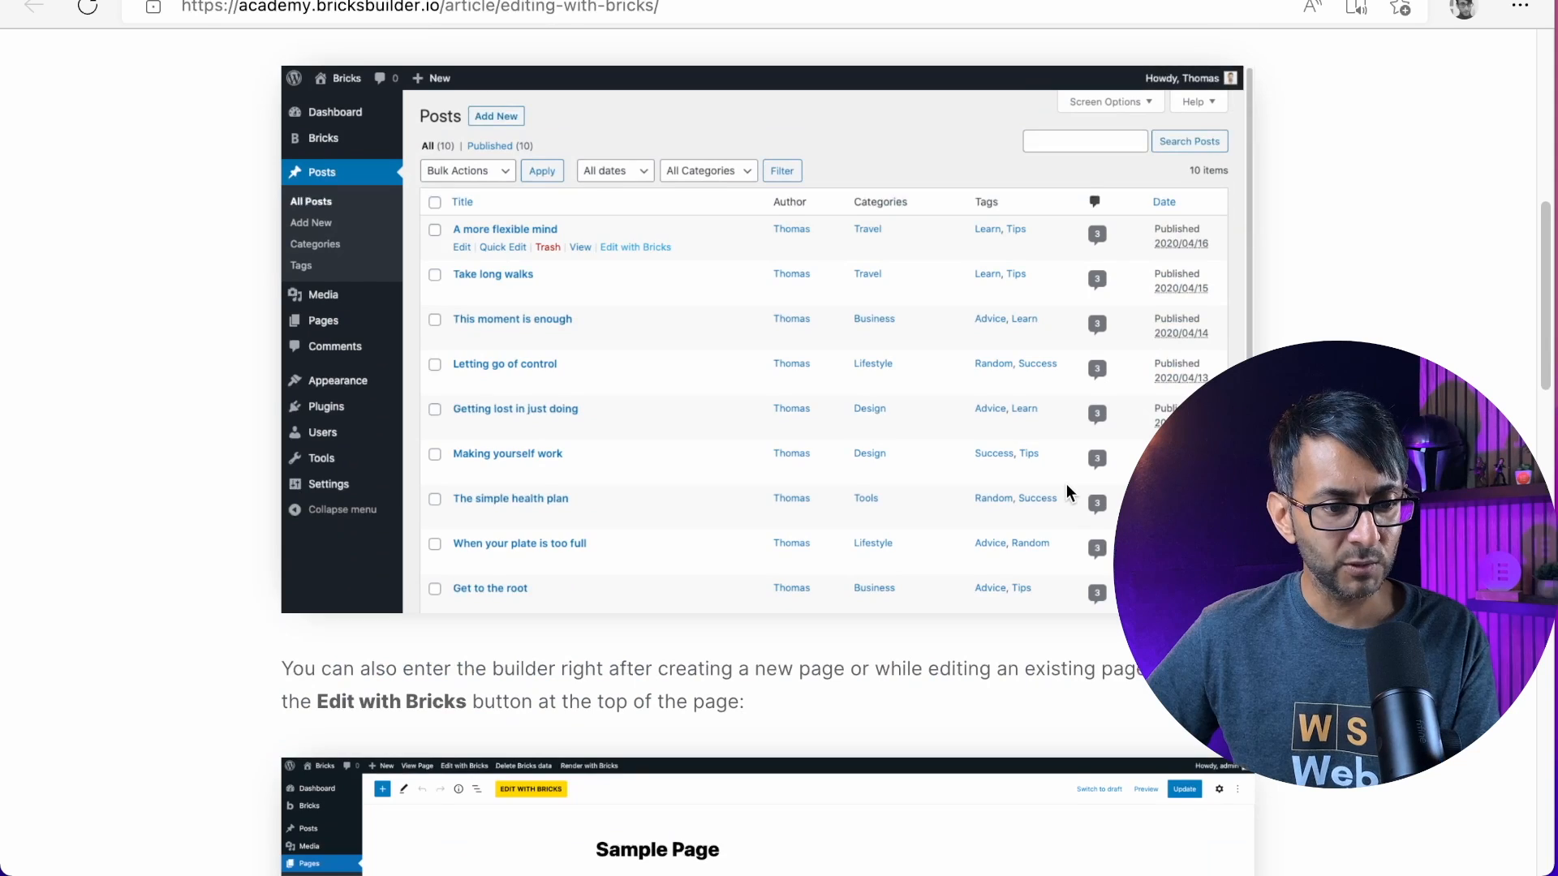
scroll(1065, 471, "down", 8)
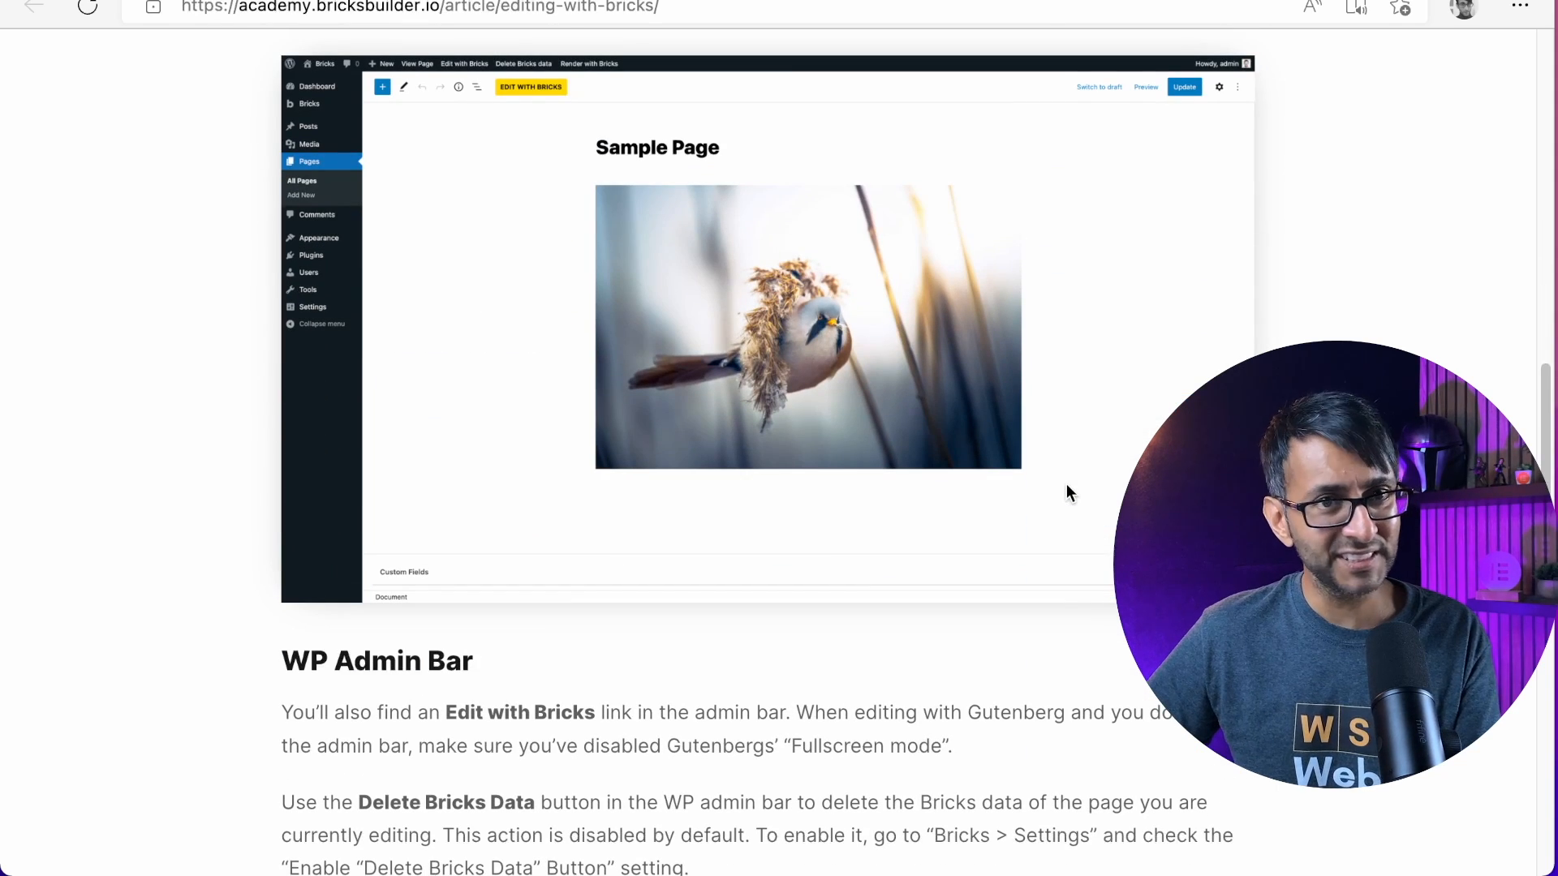
scroll(1066, 483, "down", 8)
scroll(1066, 487, "down", 8)
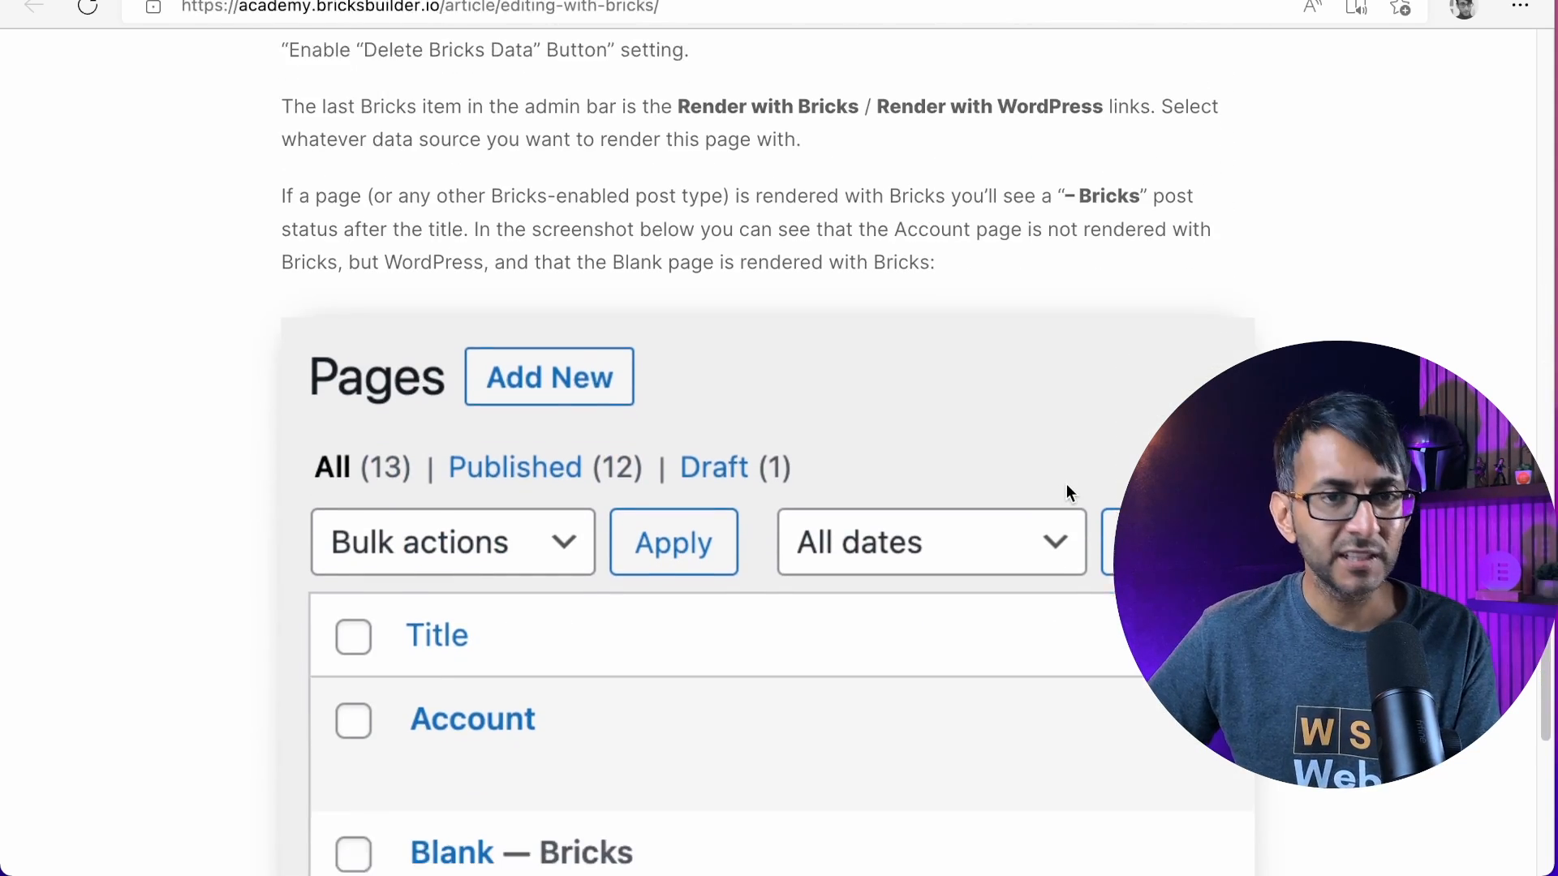
scroll(1066, 484, "up", 8)
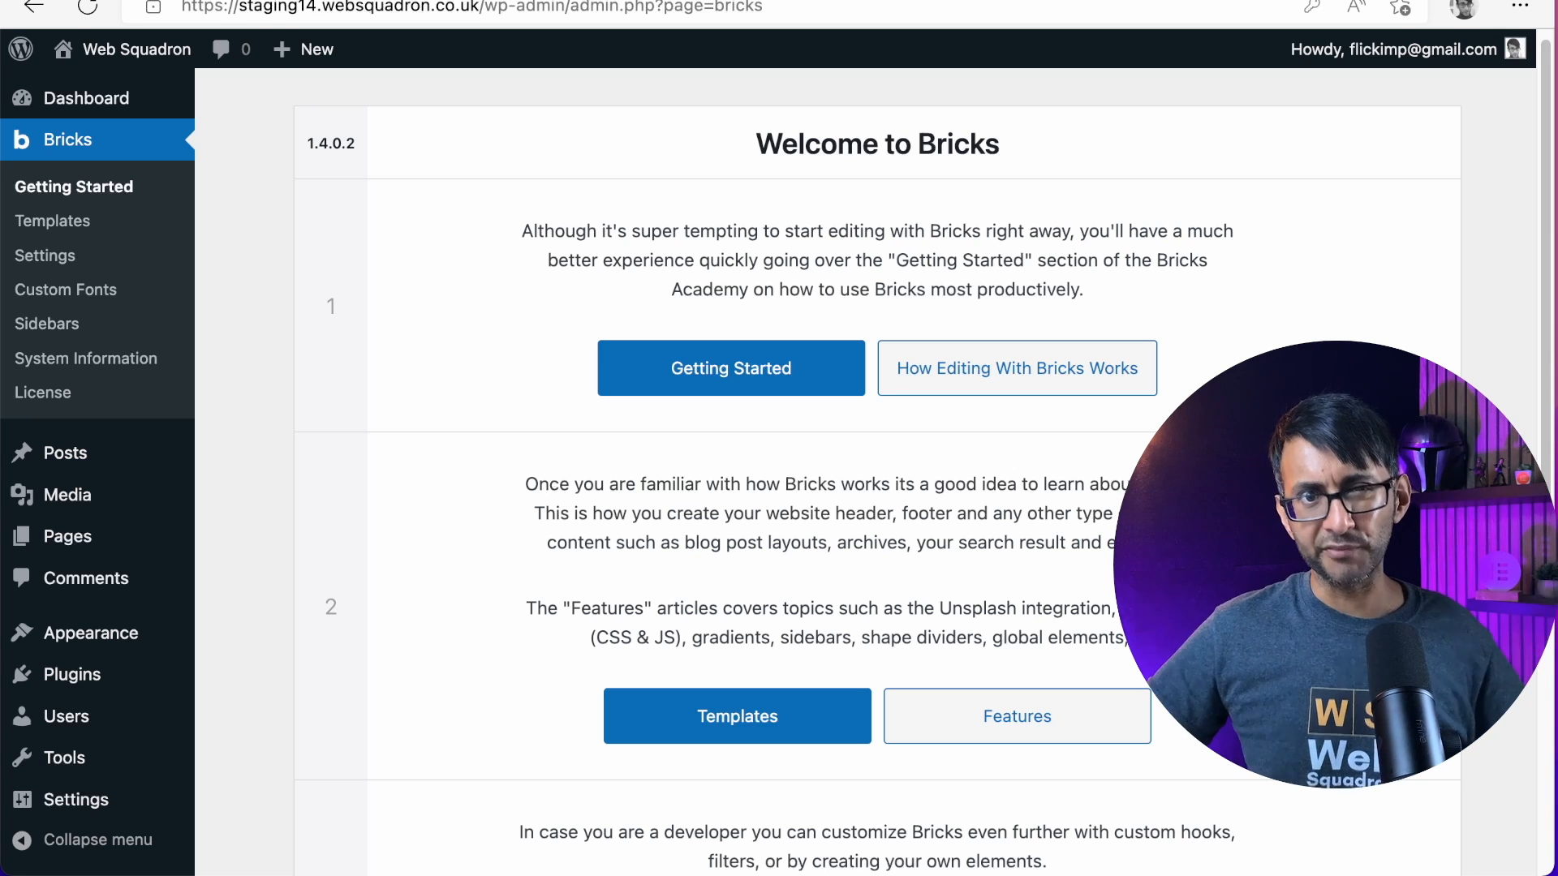
Open a new template form from the Bricks templates and examine the available template types without choosing one
left_click(69, 223)
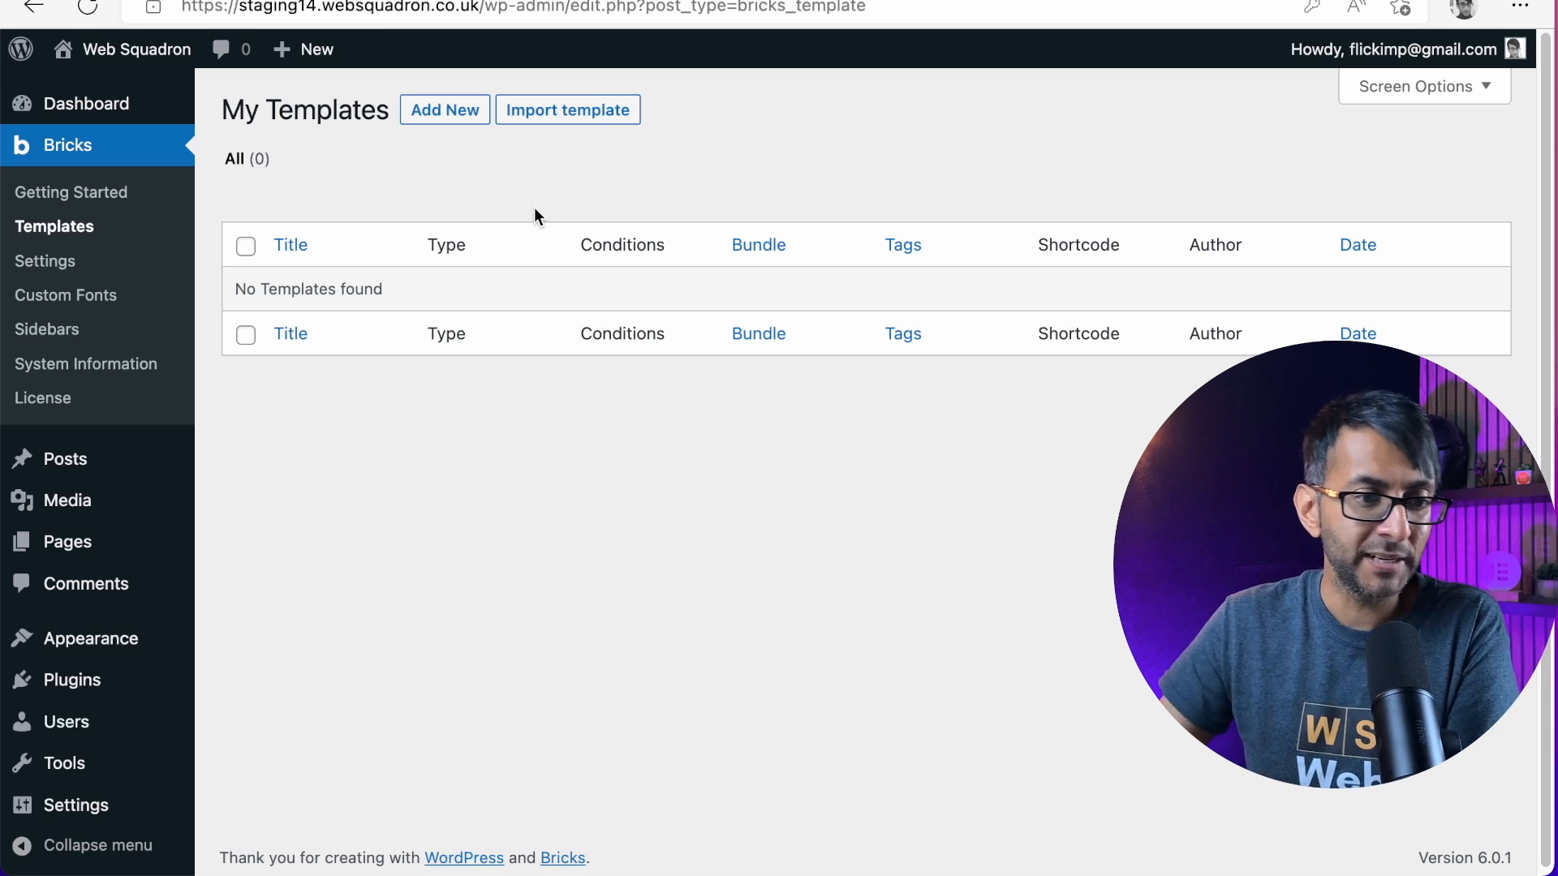
left_click(461, 112)
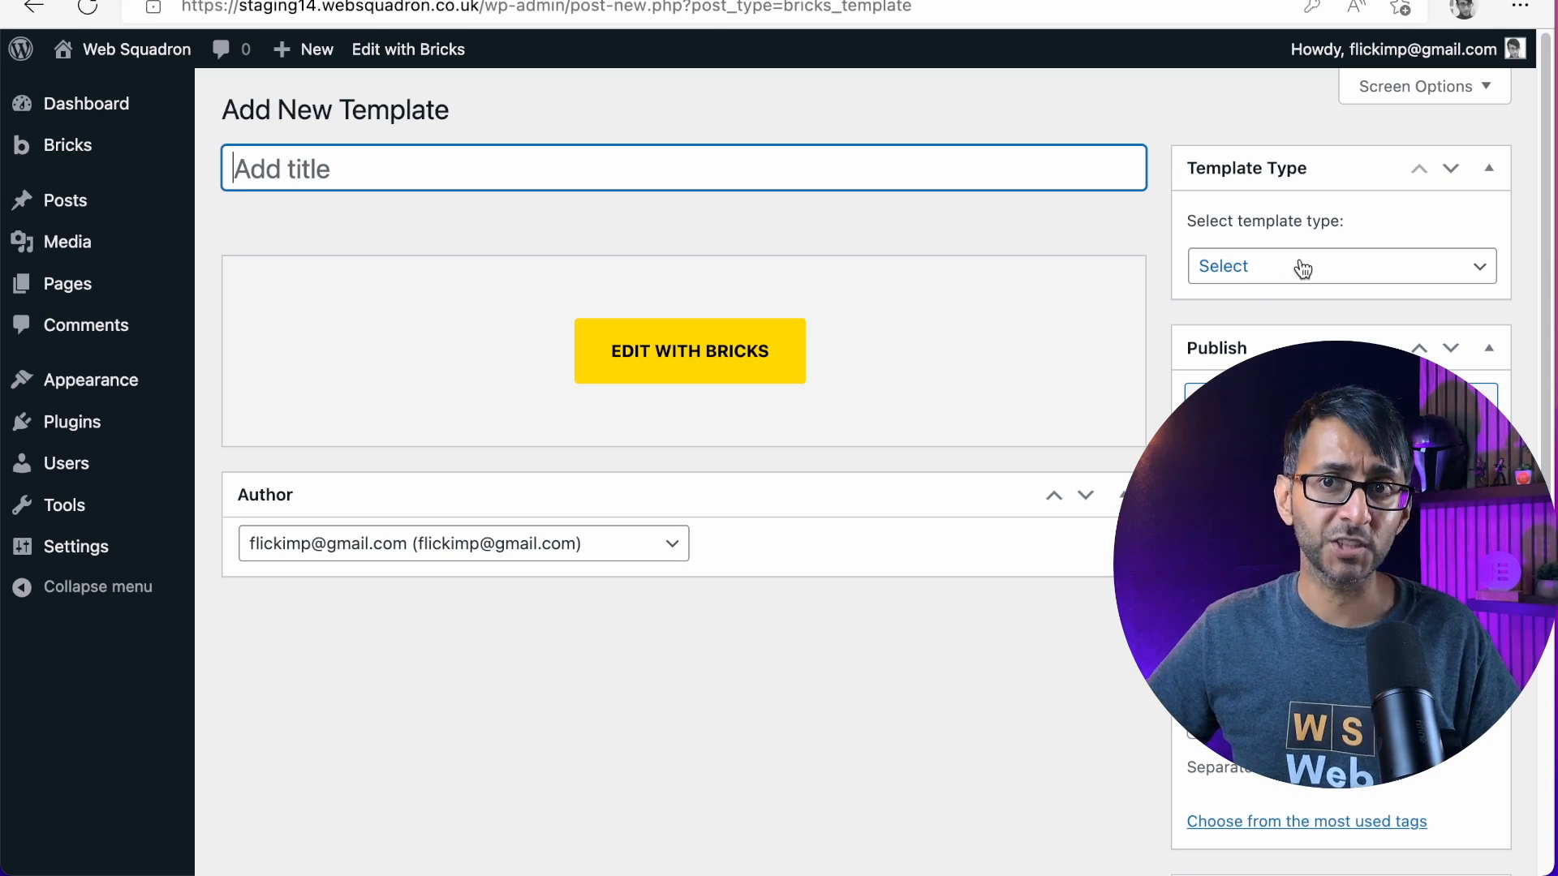
left_click(1258, 277)
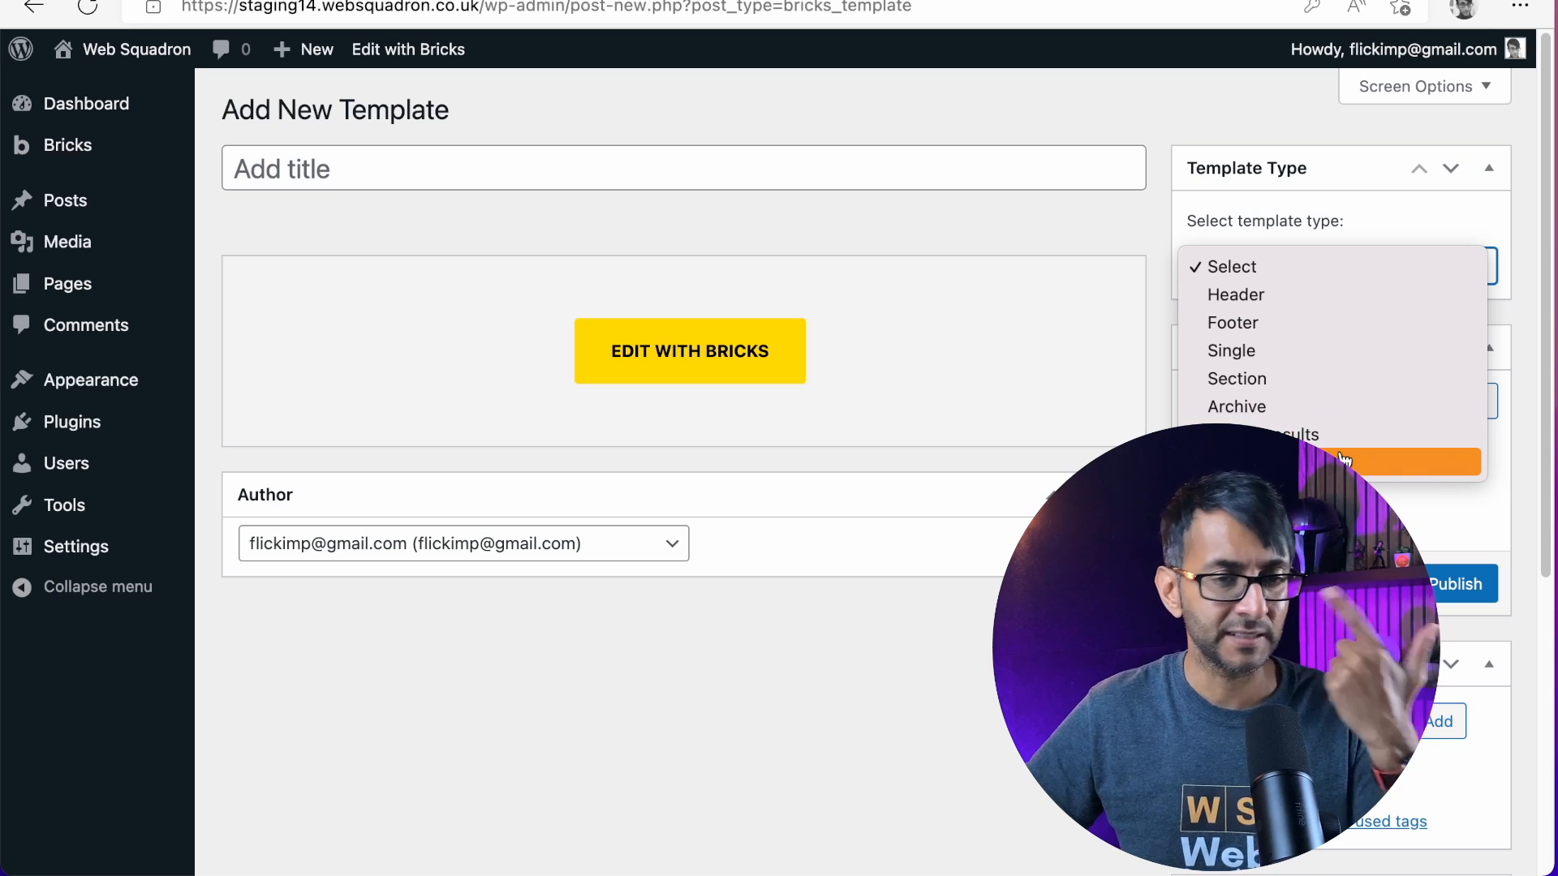
left_click(802, 669)
mouse_move(49, 301)
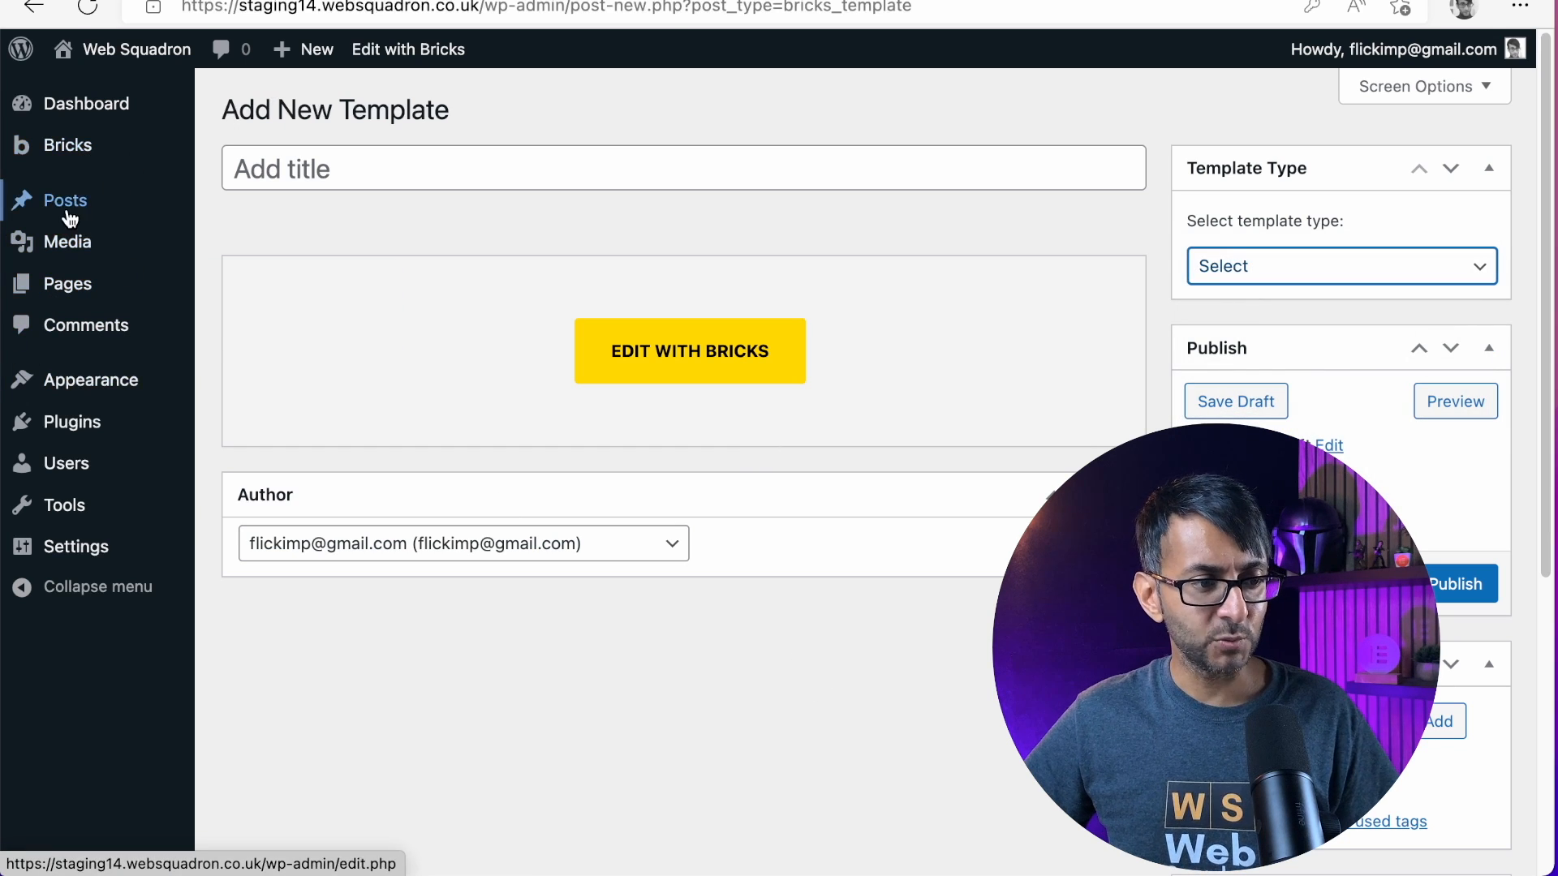
In the Bricks general settings, enable SVG uploads for the Administrator role and save the settings
mouse_move(92, 148)
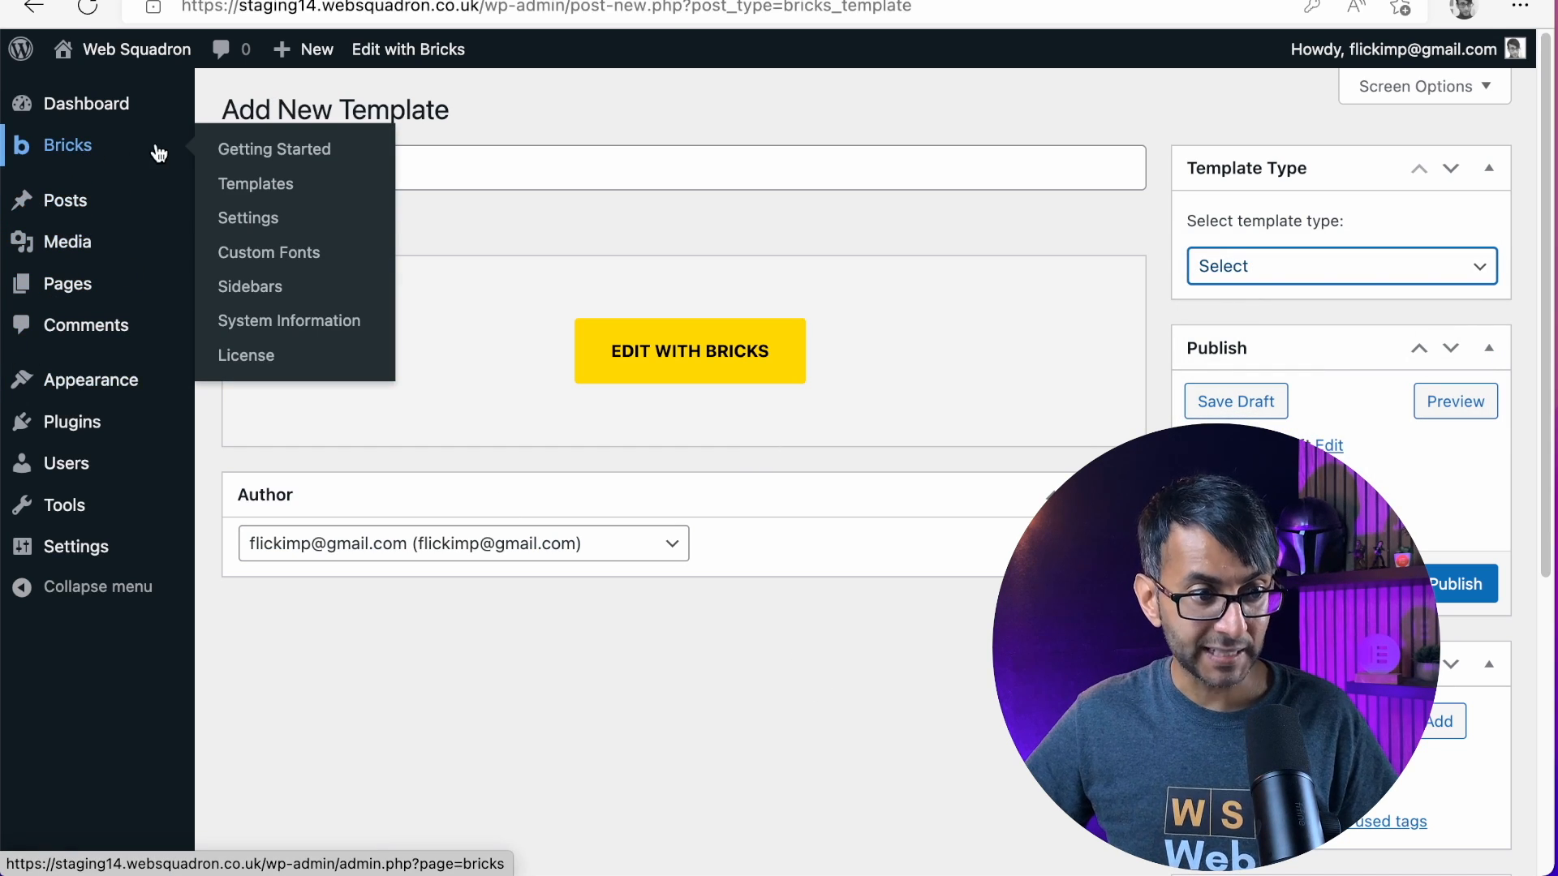
left_click(266, 218)
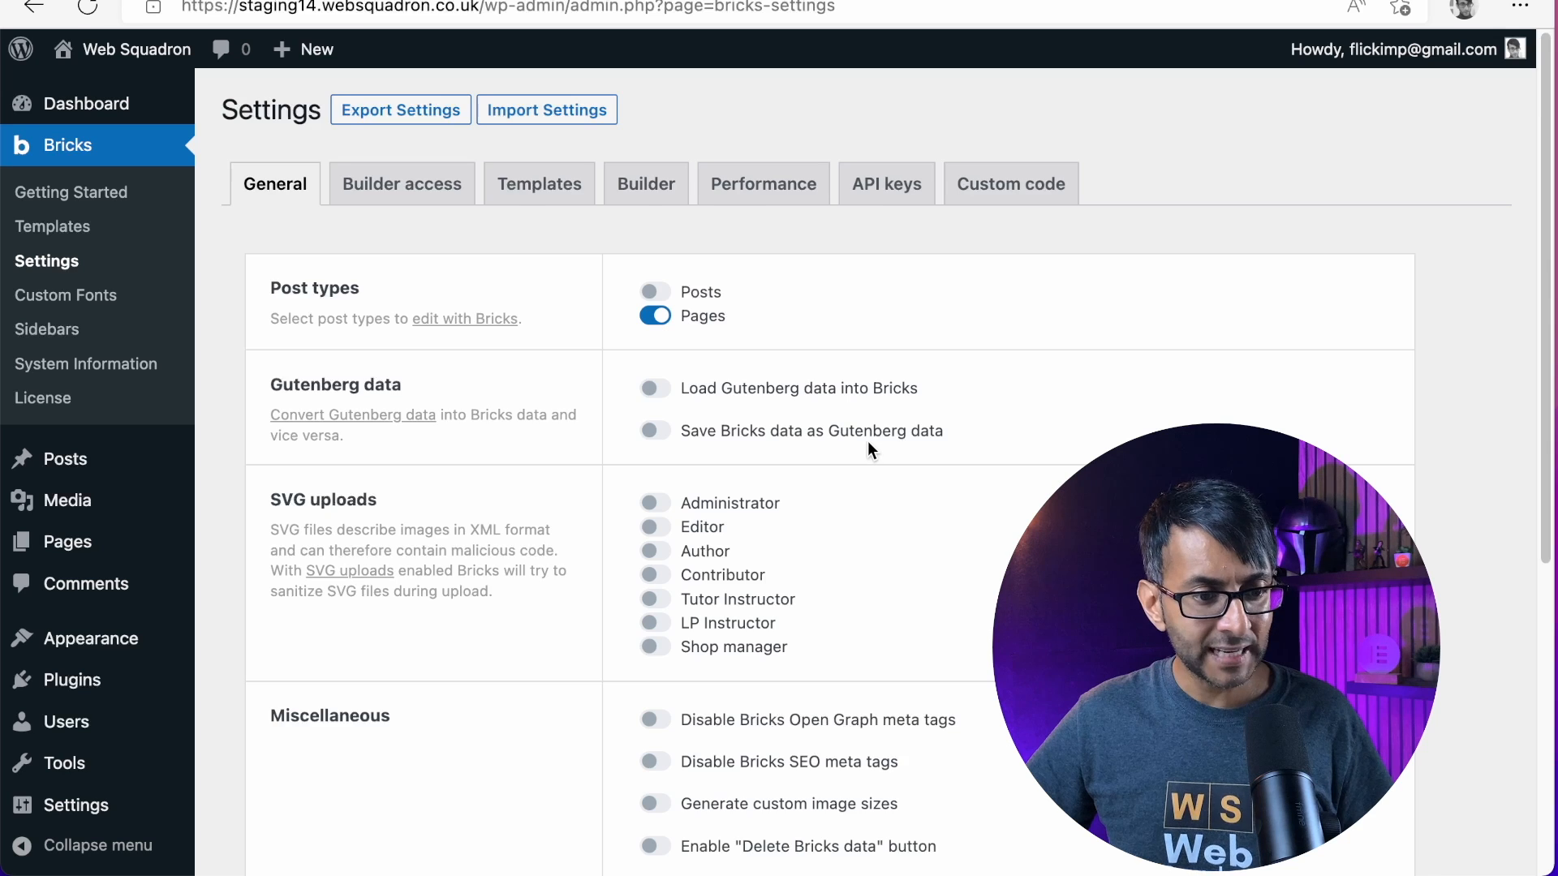
scroll(868, 442, "down", 3)
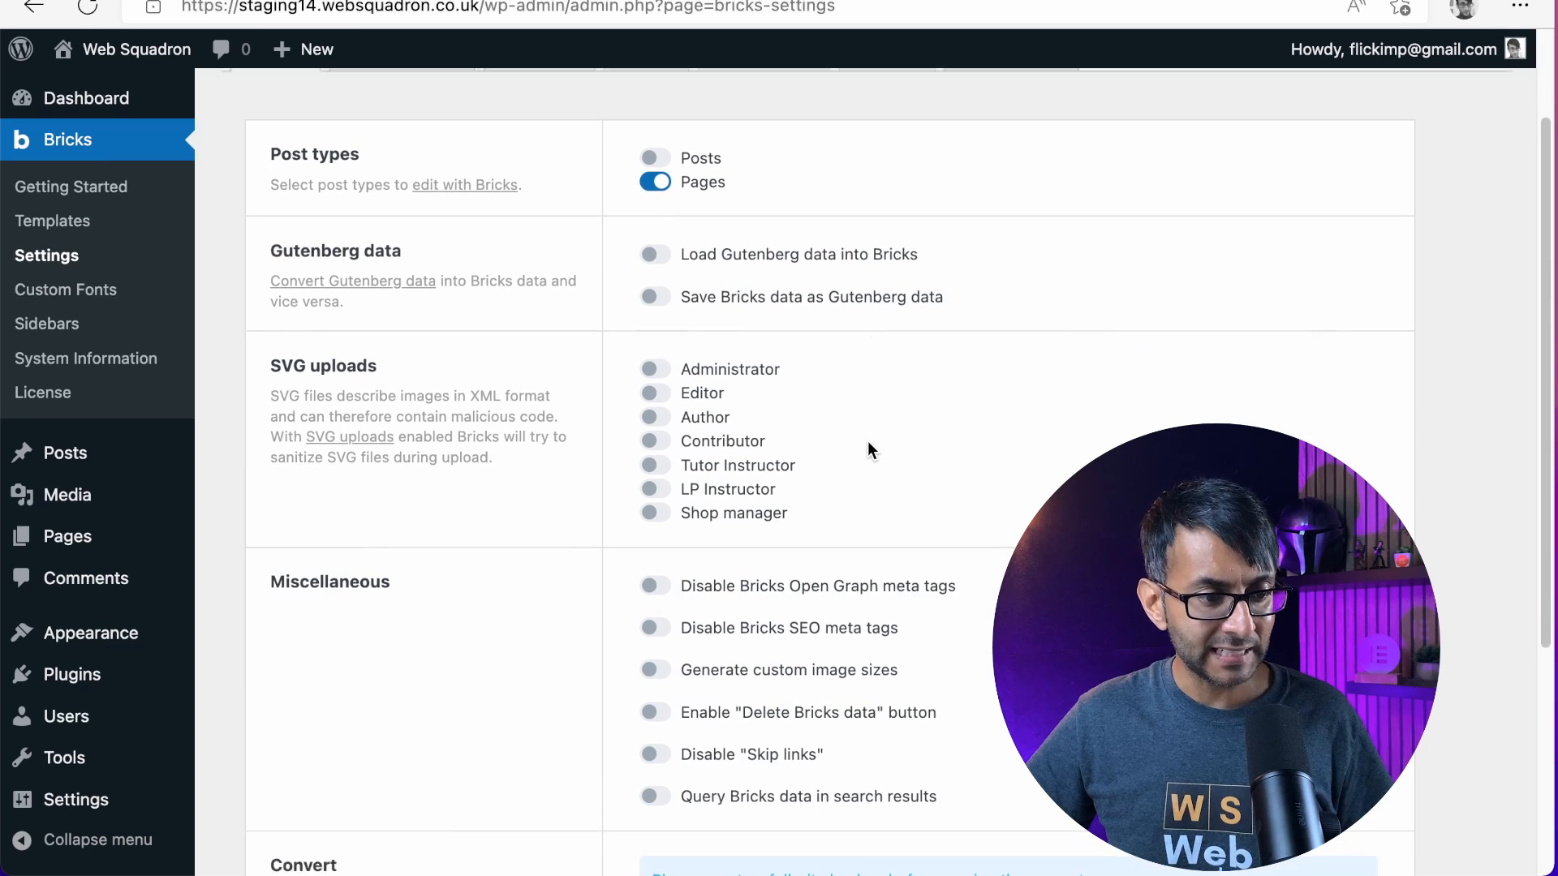
left_click(652, 369)
scroll(1032, 492, "down", 4)
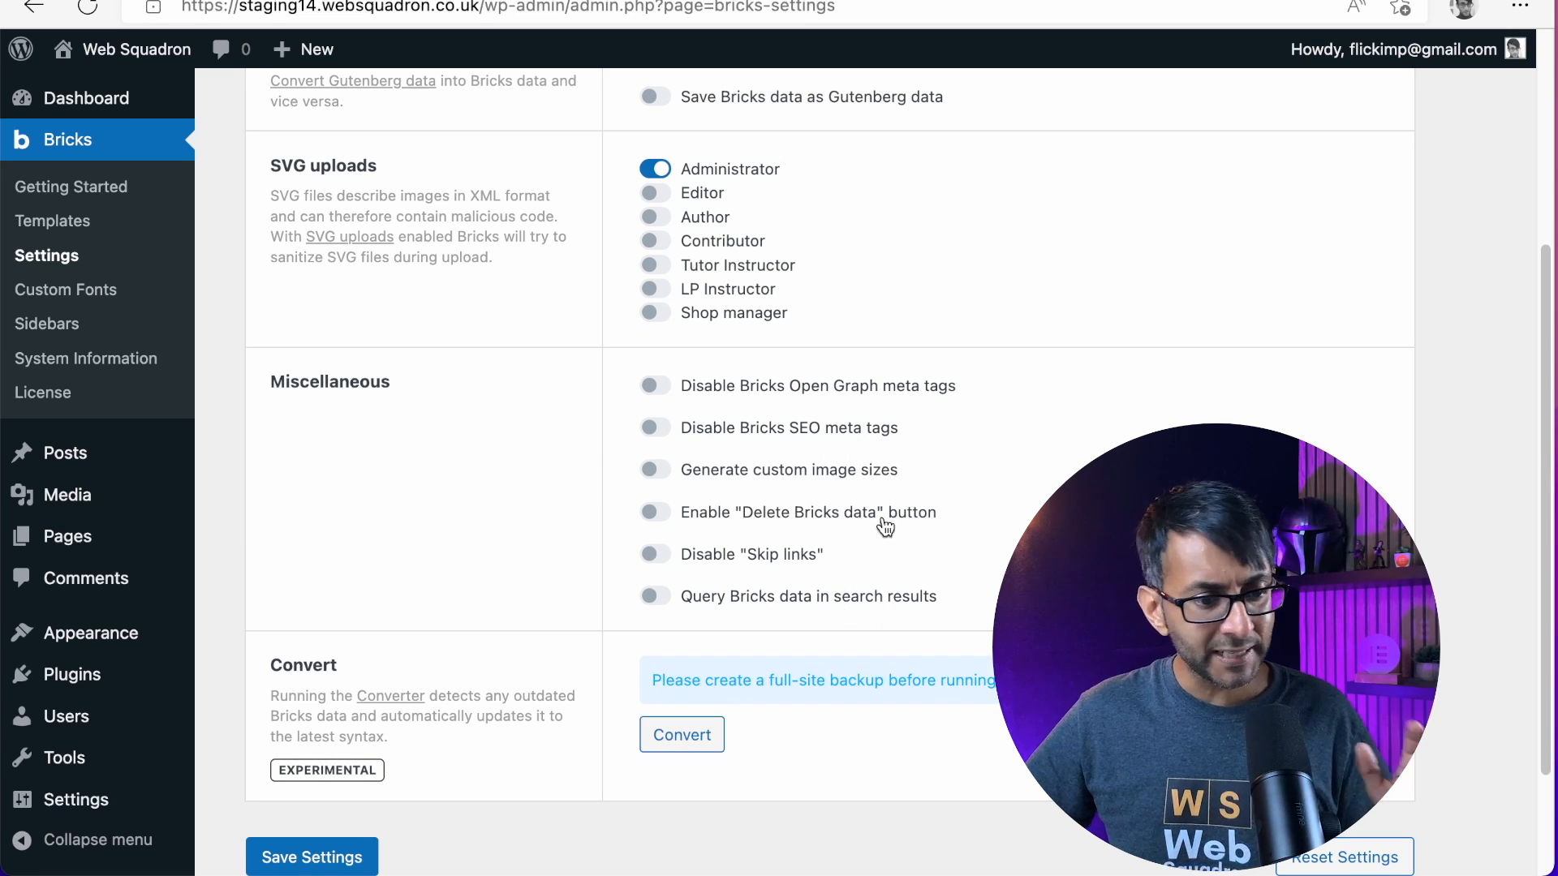
scroll(883, 638, "down", 2)
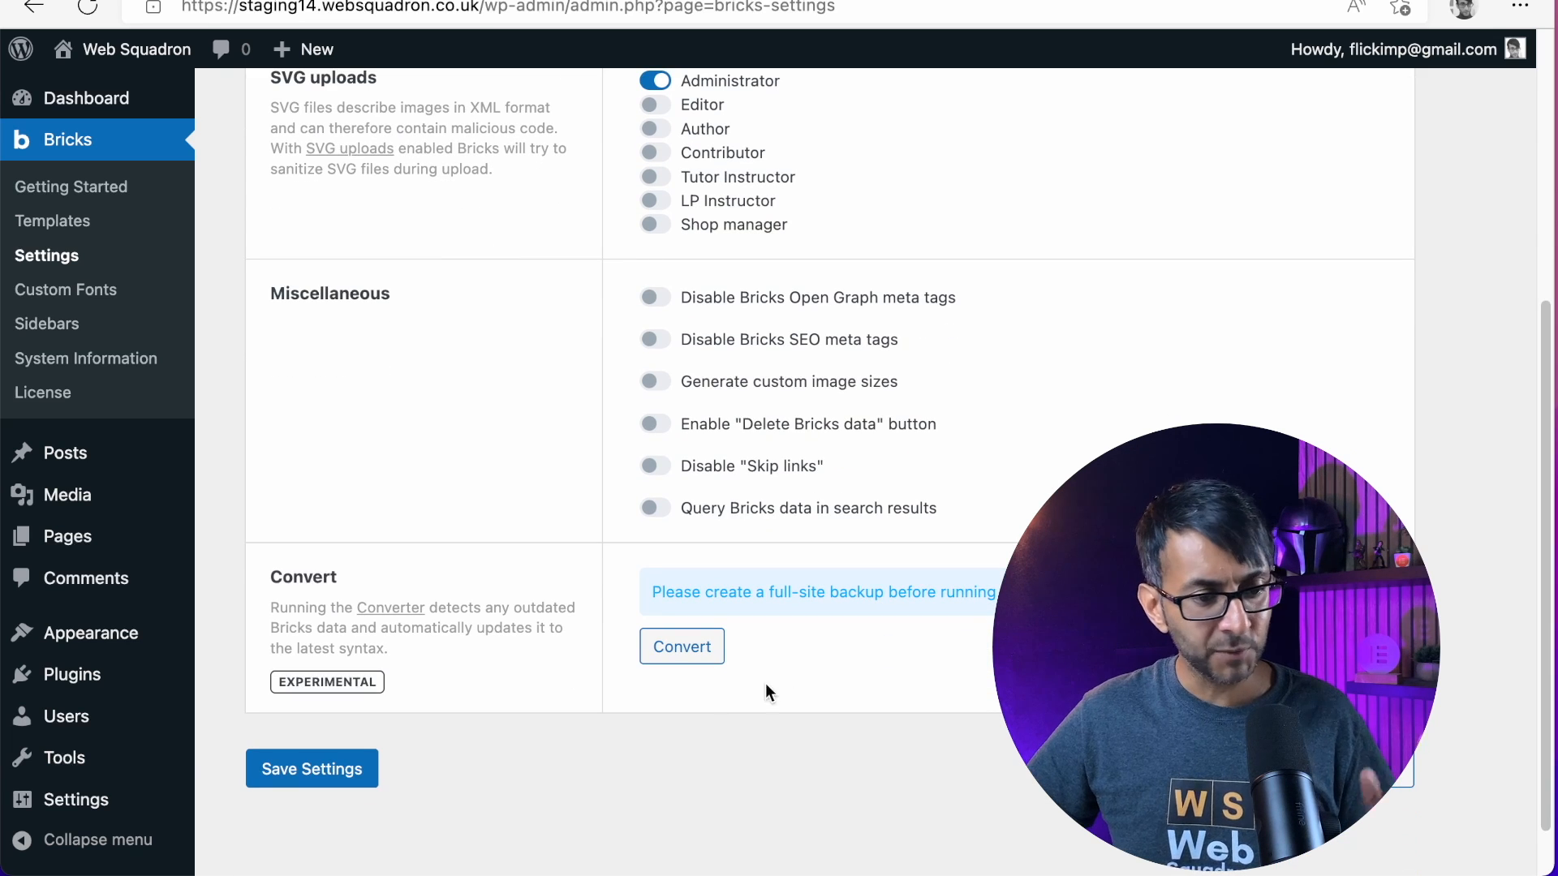
left_click(323, 775)
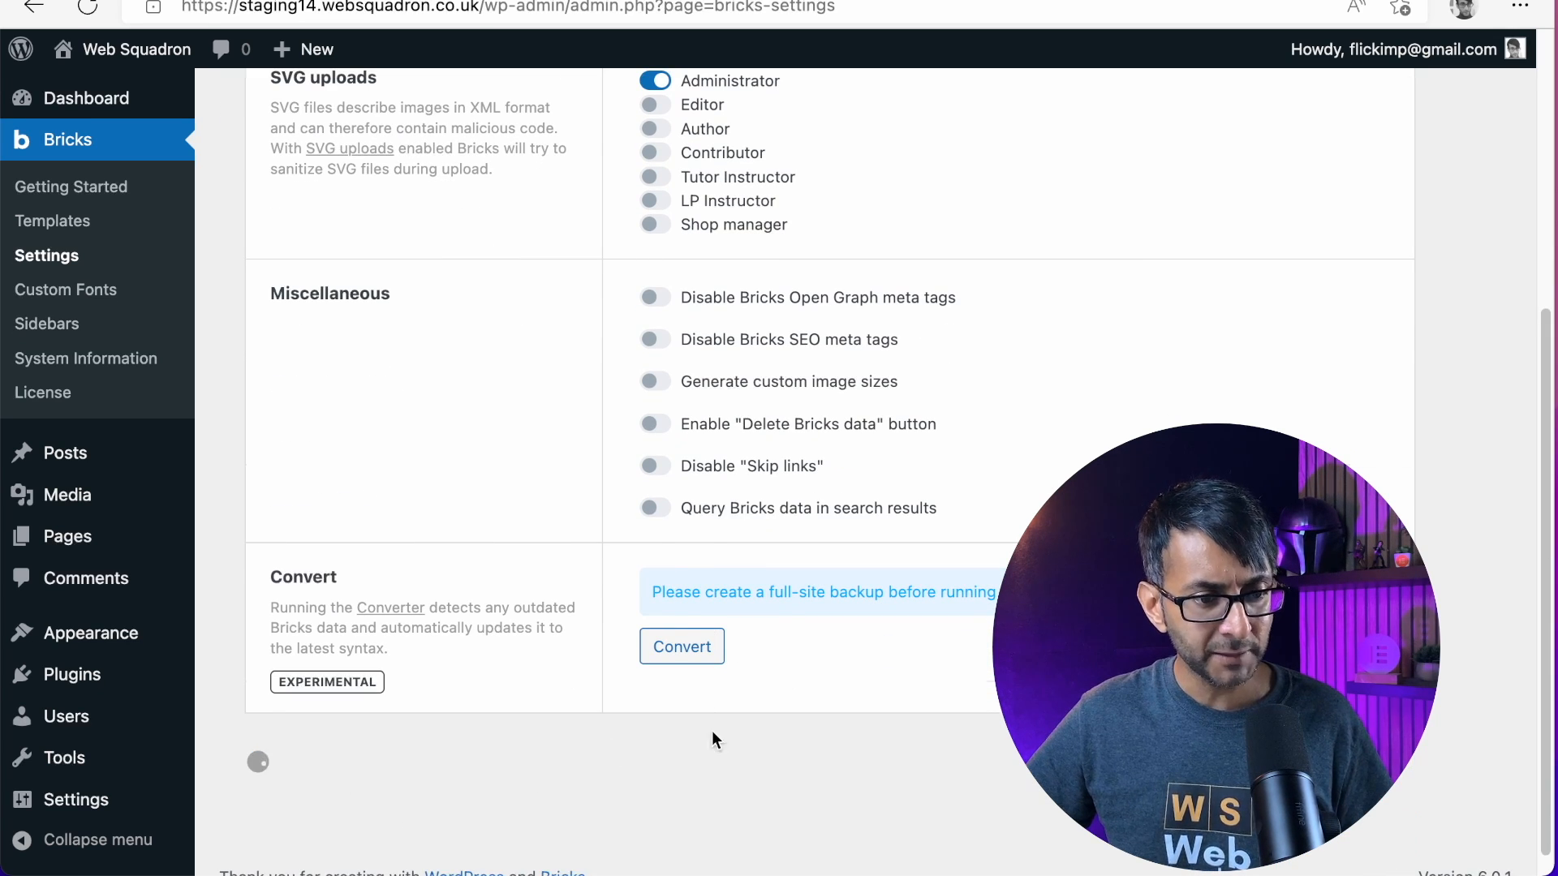
In the Bricks builder access settings, allow code execution for the Administrator role and save the settings
scroll(811, 486, "down", 2)
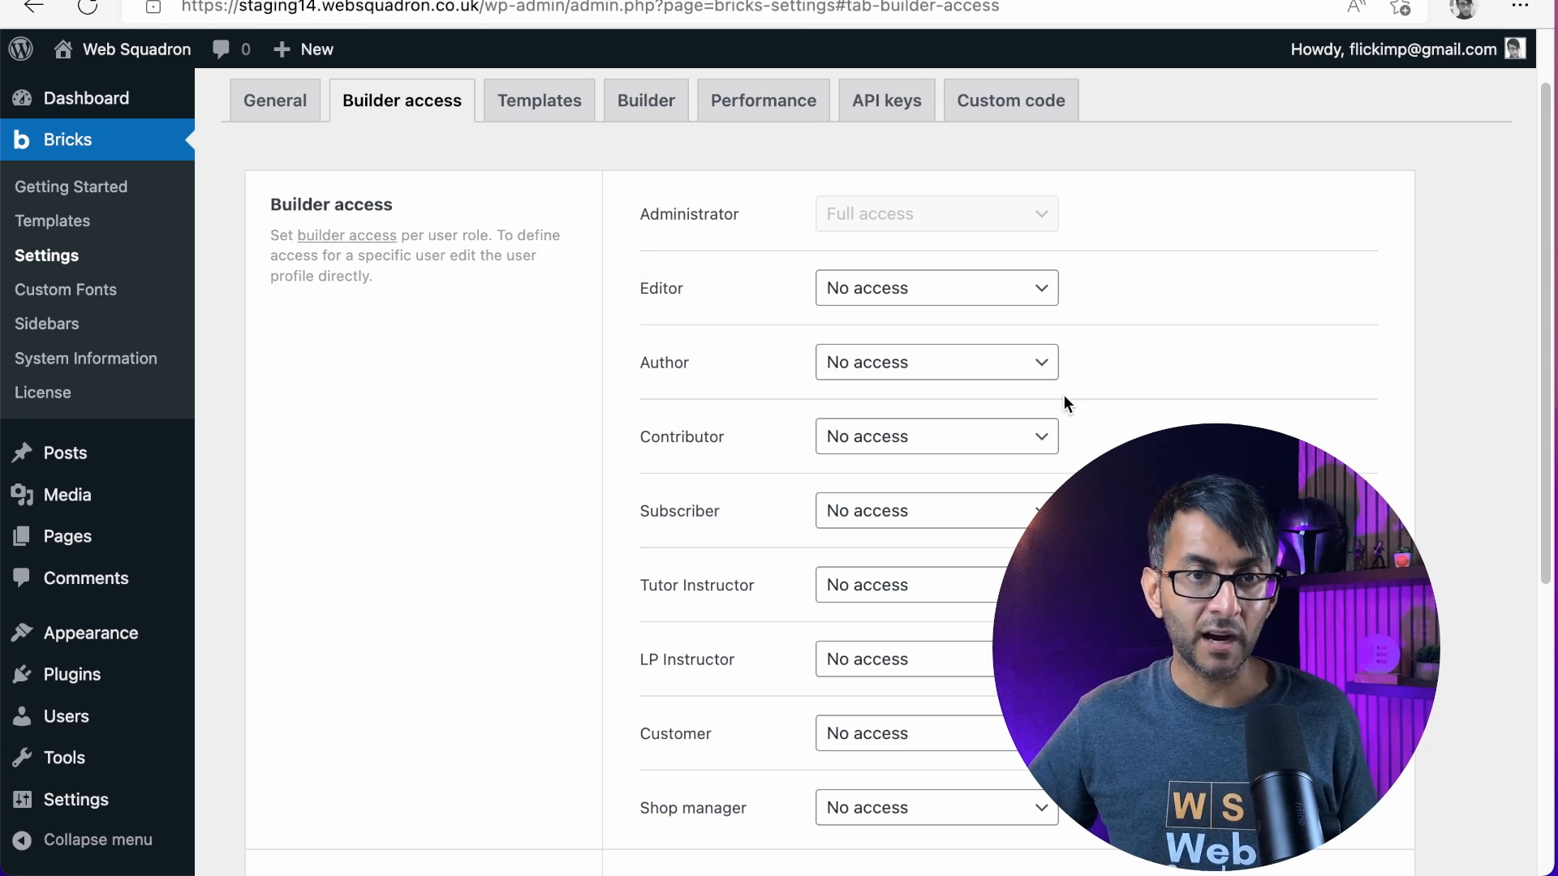
scroll(1023, 454, "down", 6)
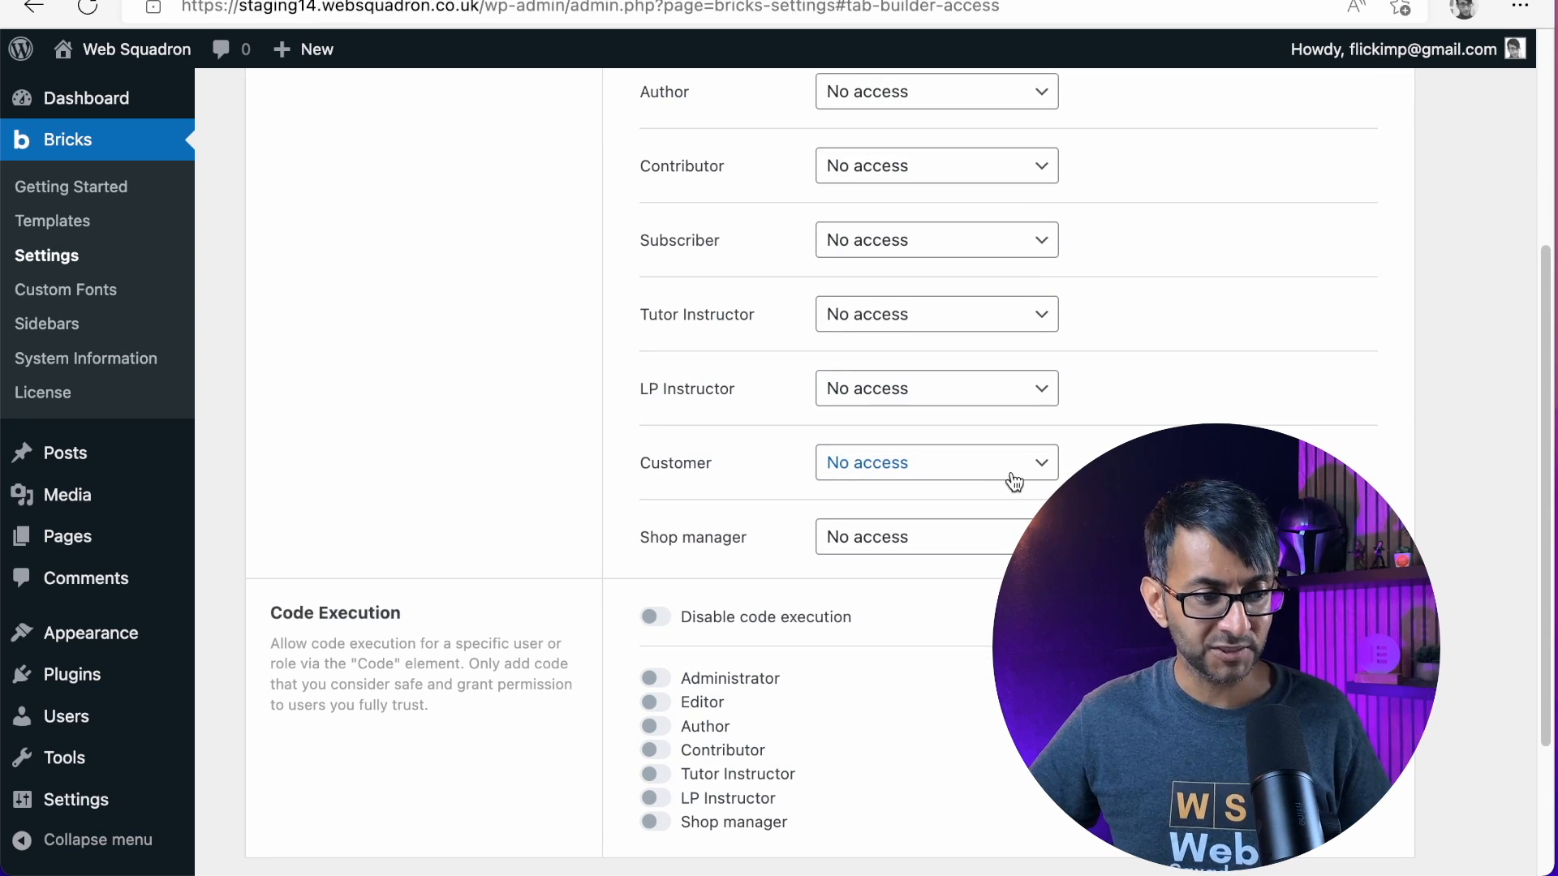
scroll(1011, 481, "down", 5)
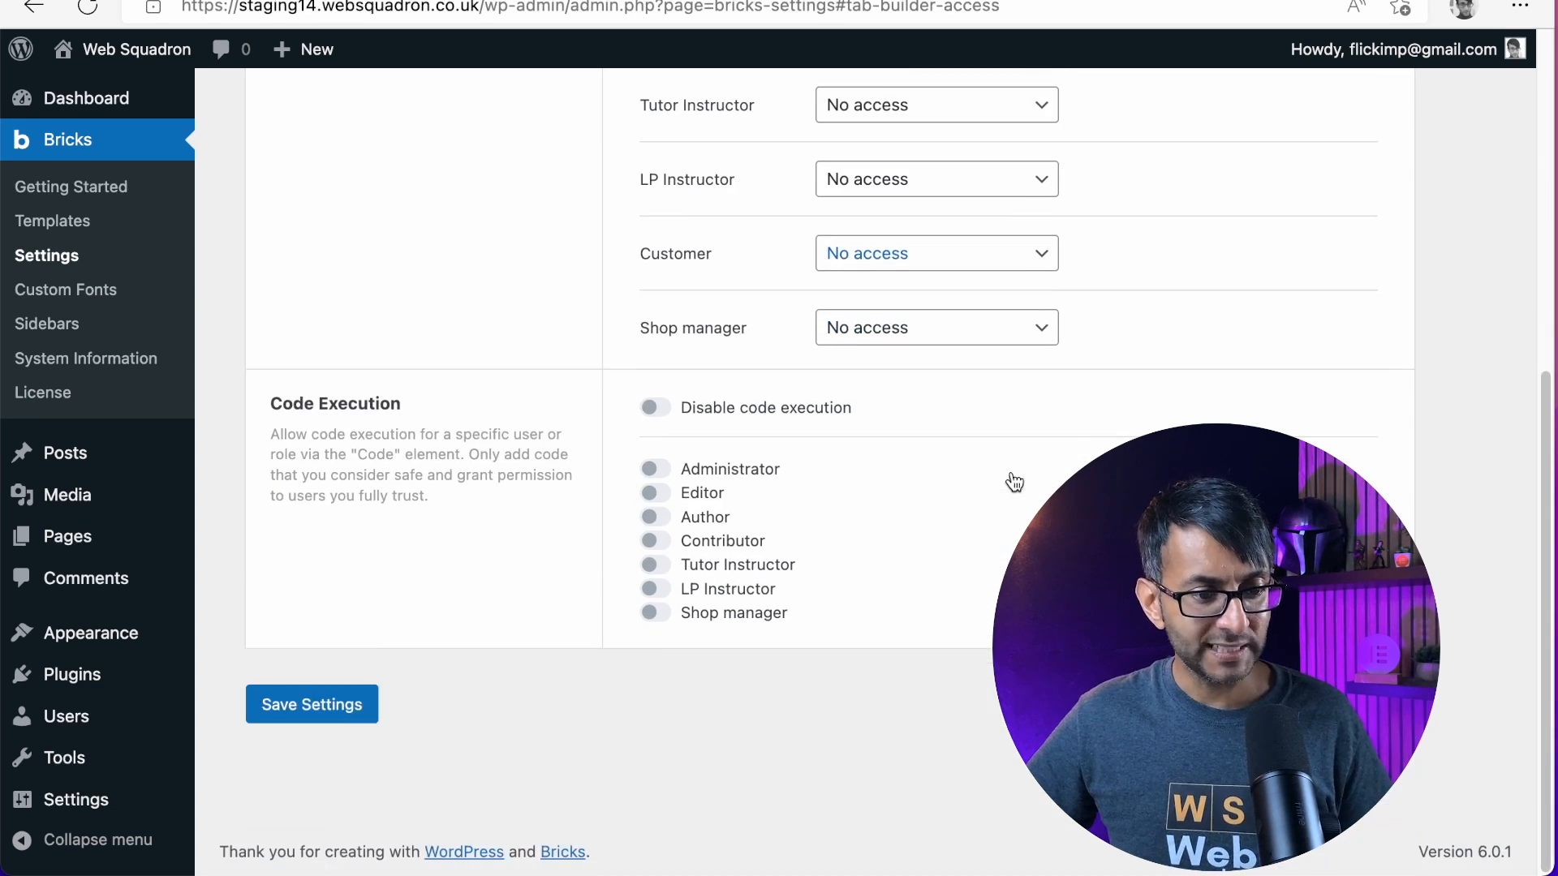
left_click(655, 471)
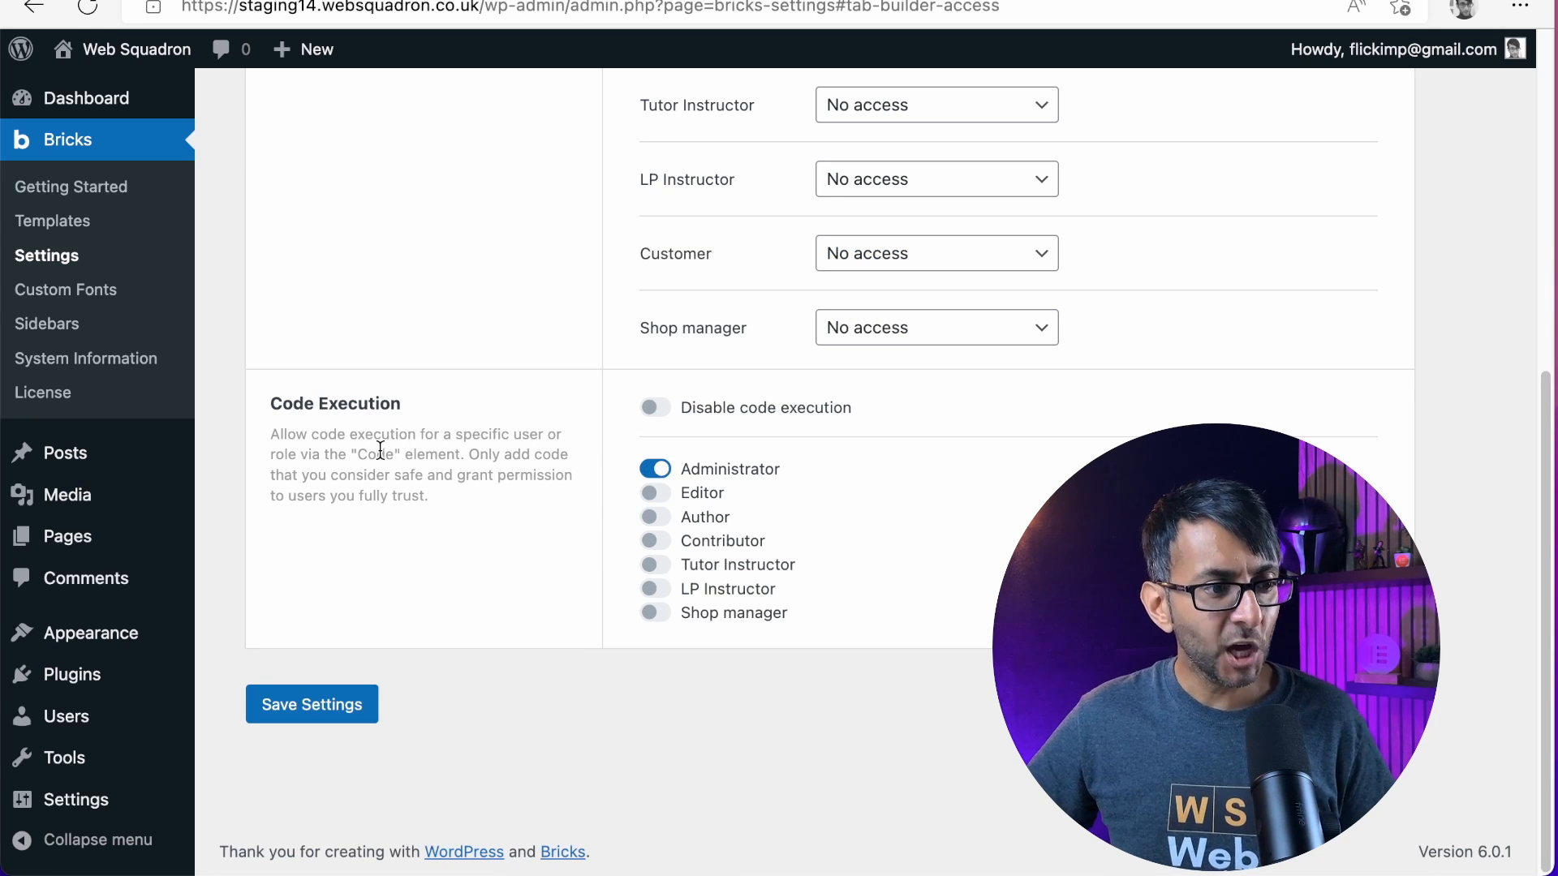
scroll(779, 552, "up", 12)
scroll(785, 549, "down", 12)
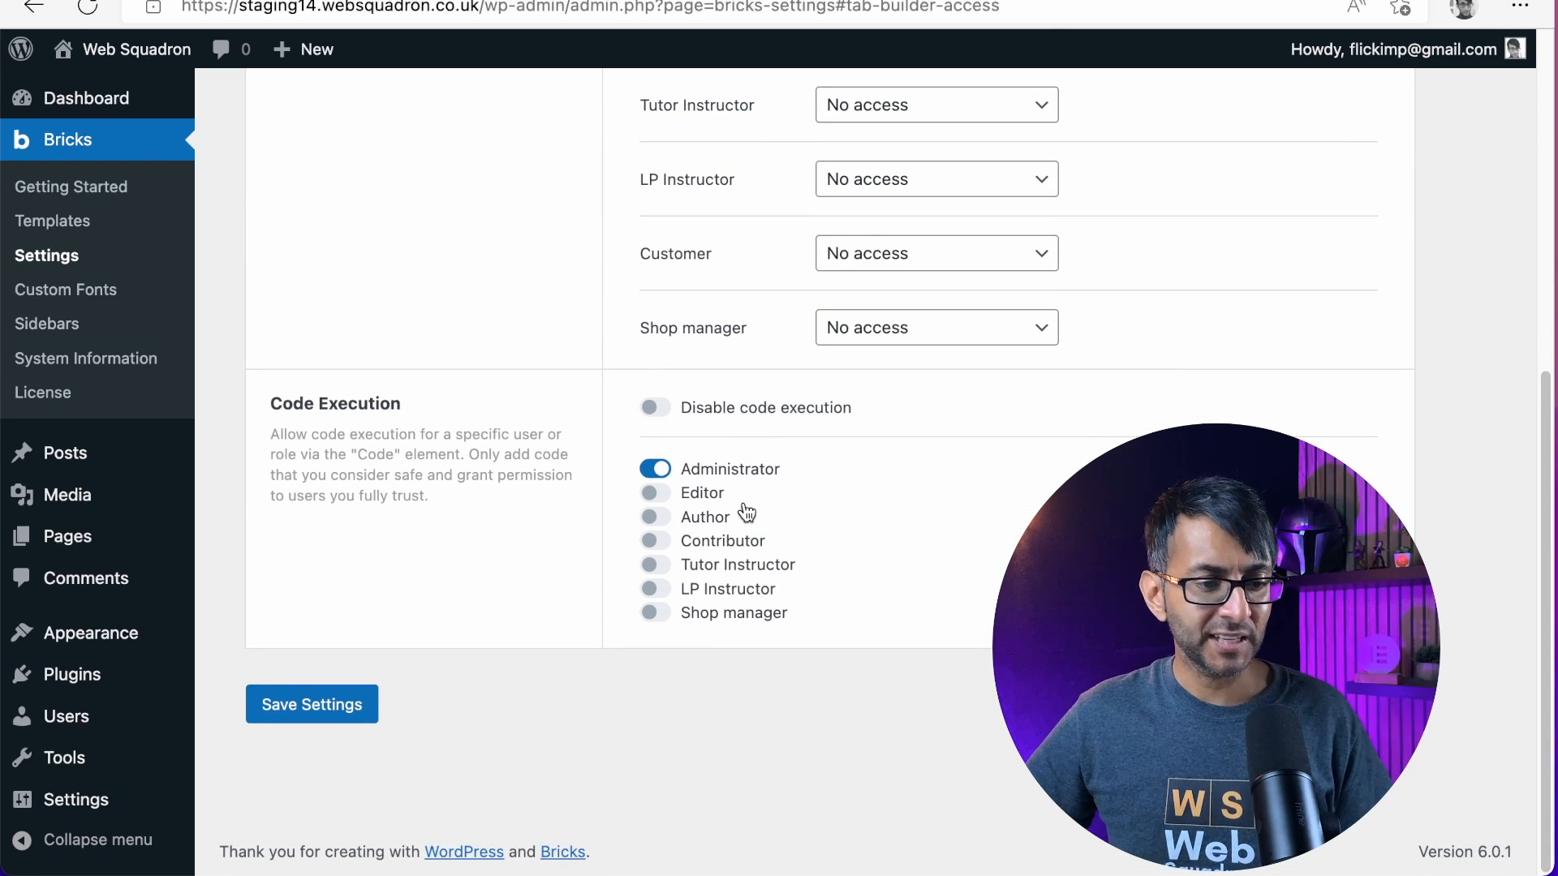
left_click(332, 708)
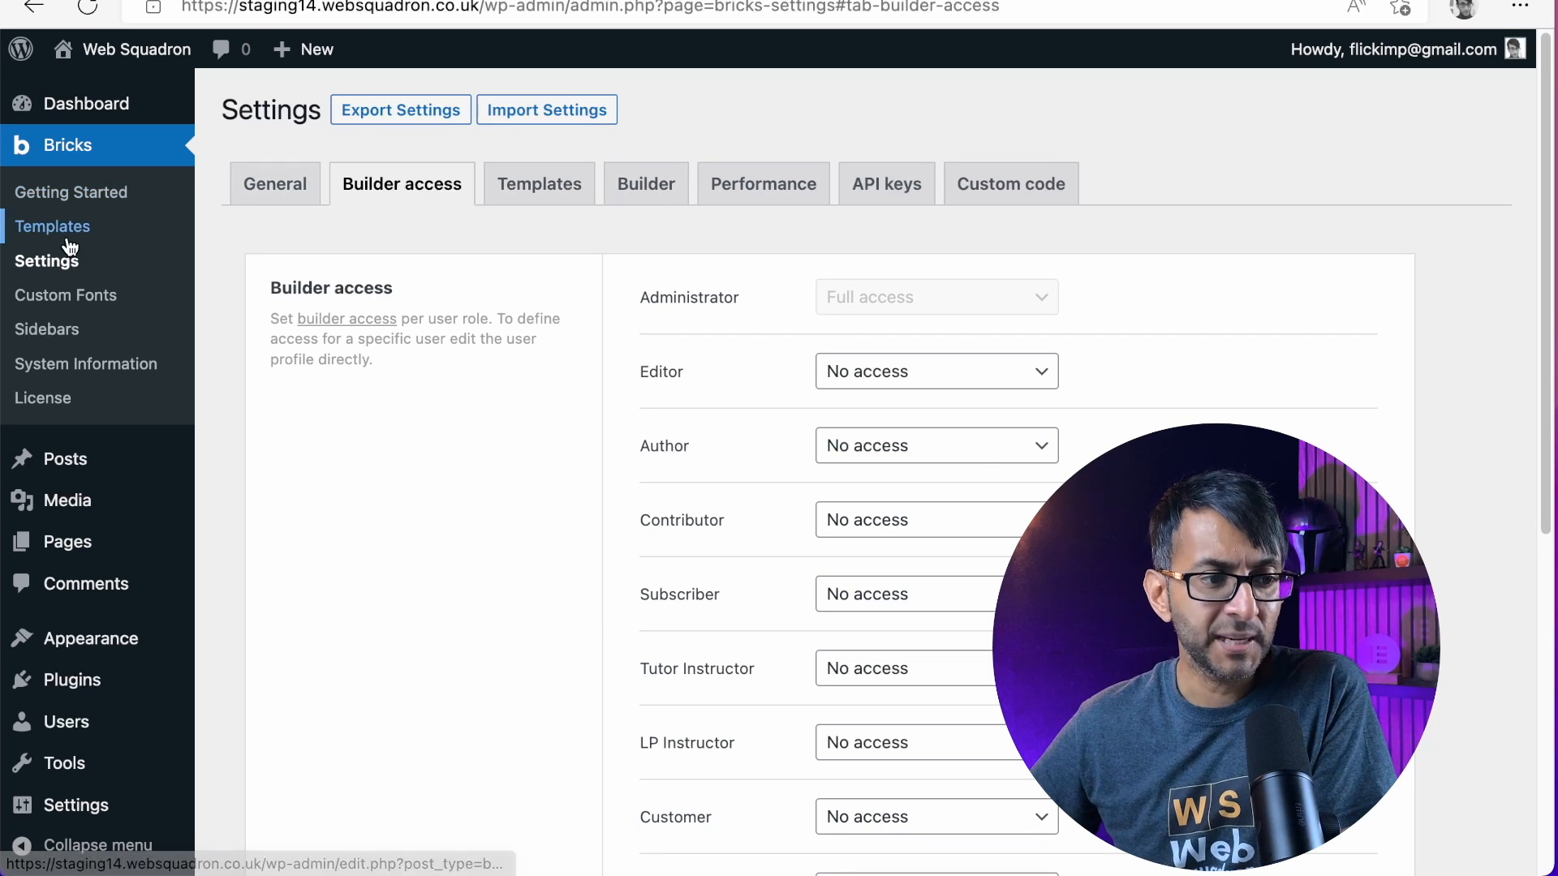
In the Bricks builder settings, disable autosave and set the builder mode to Light
left_click(535, 195)
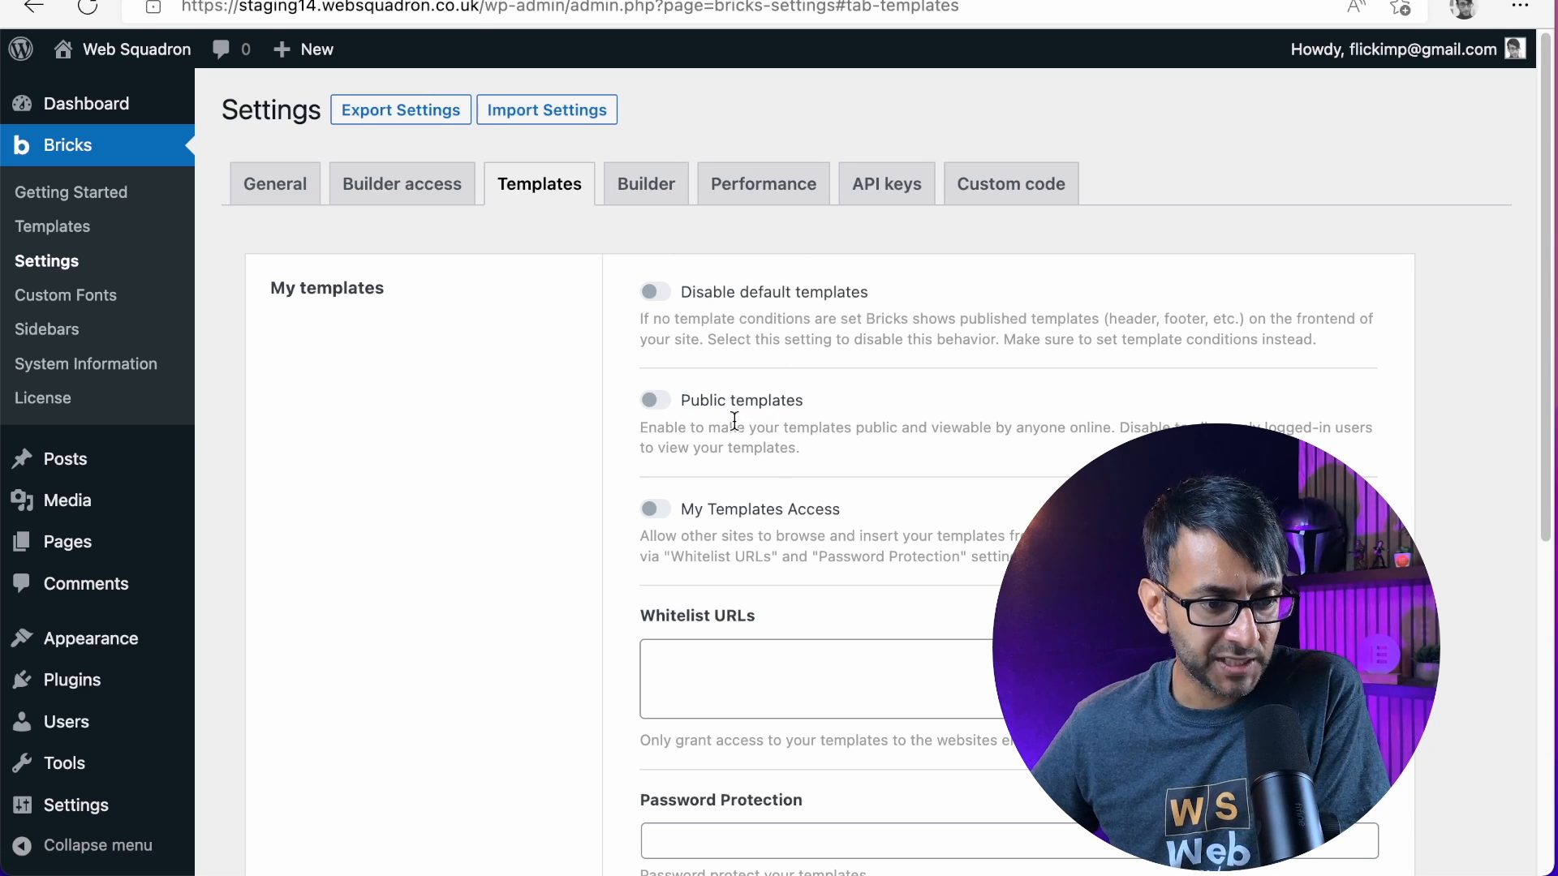
left_click(642, 180)
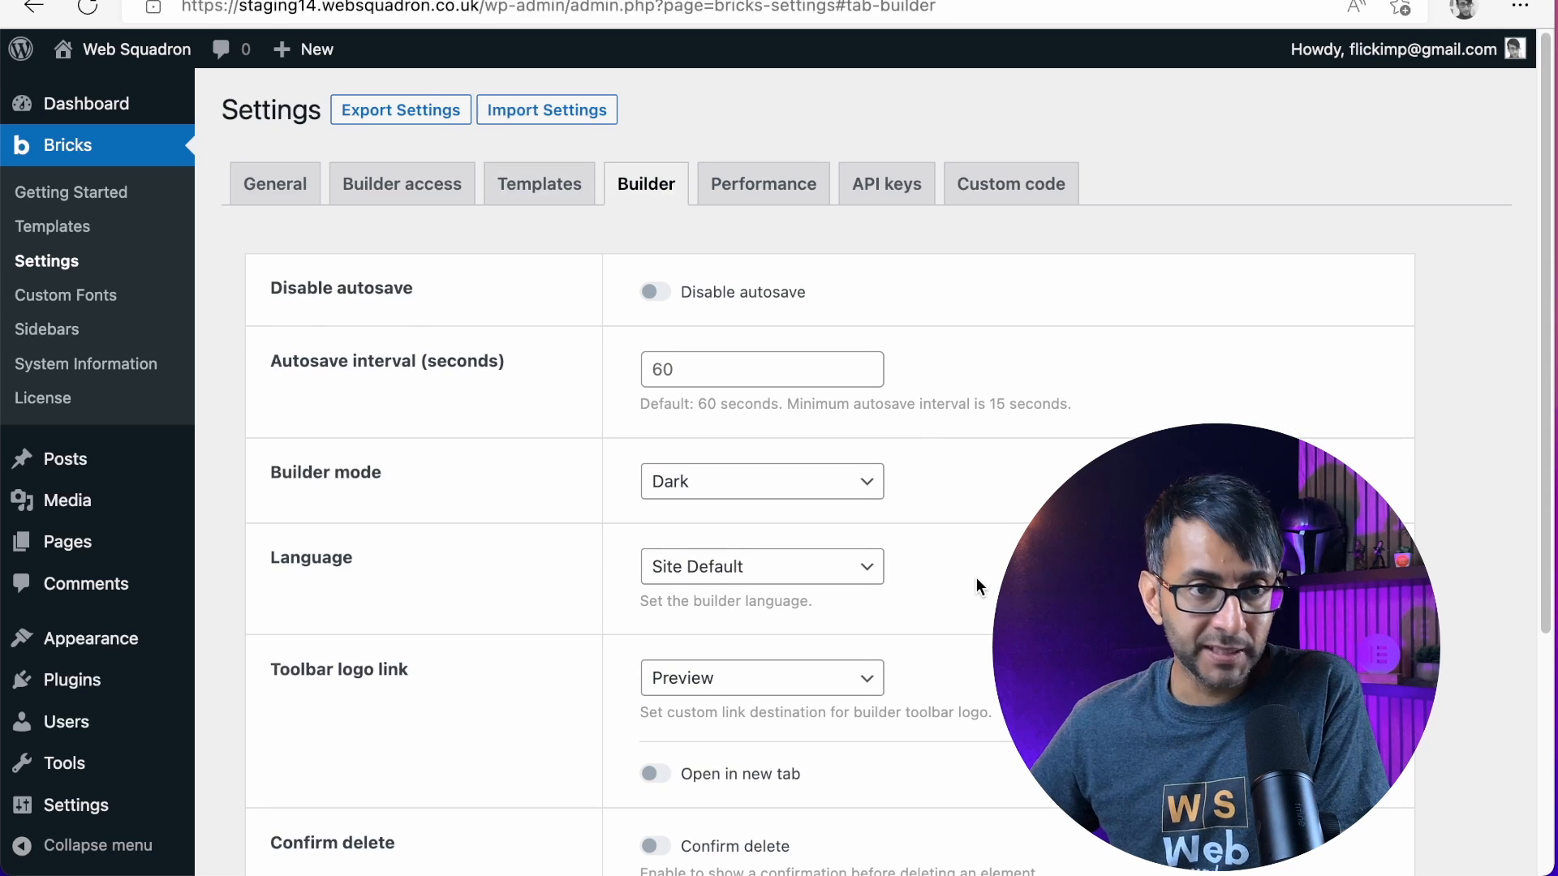
scroll(976, 581, "down", 3)
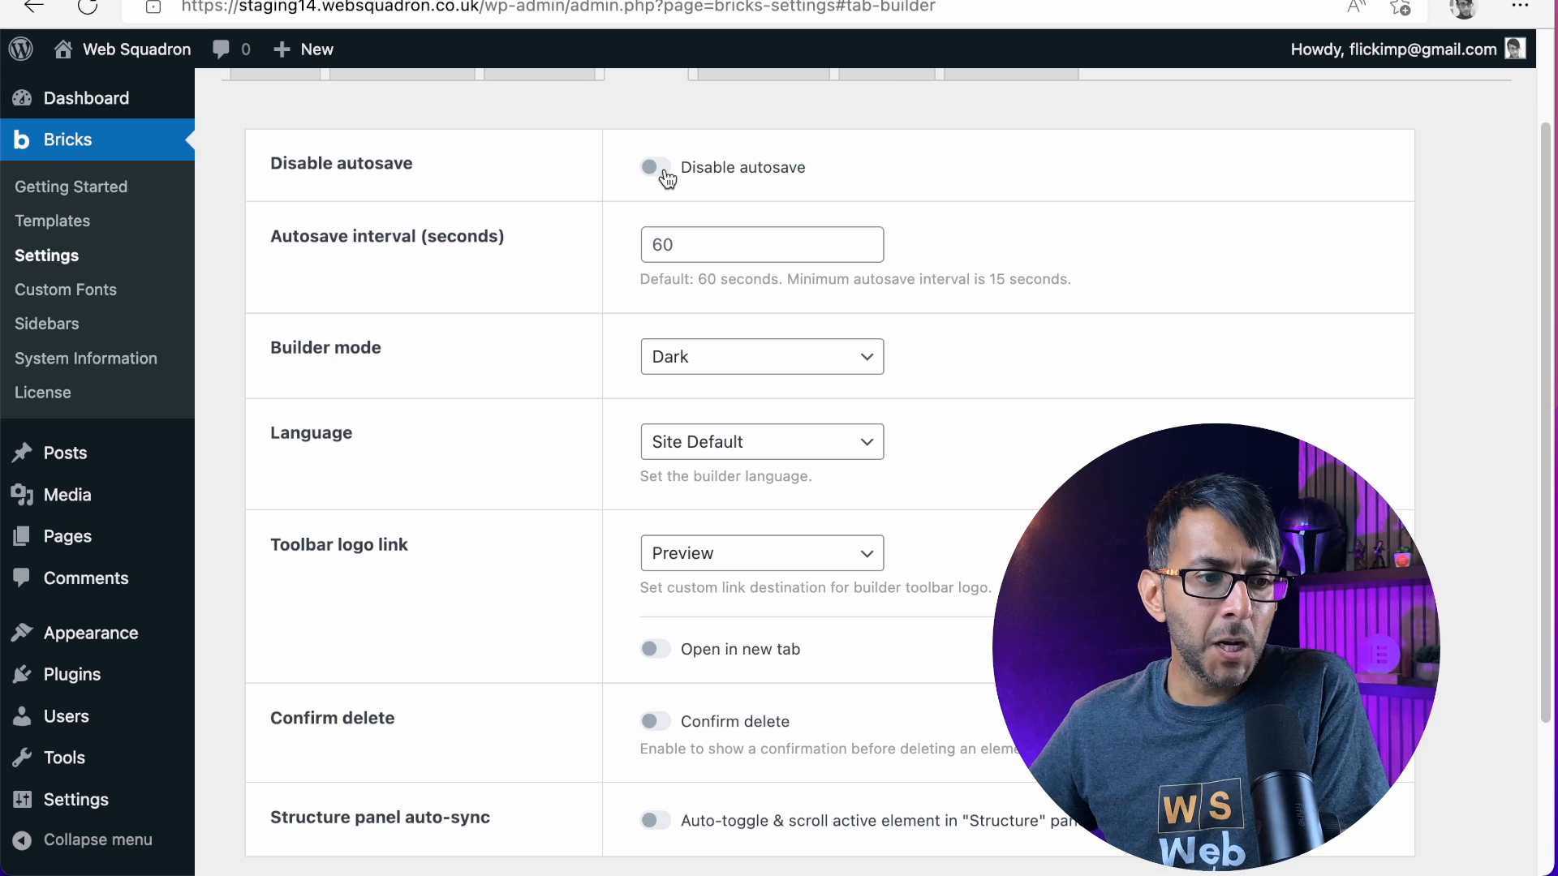
left_click(667, 178)
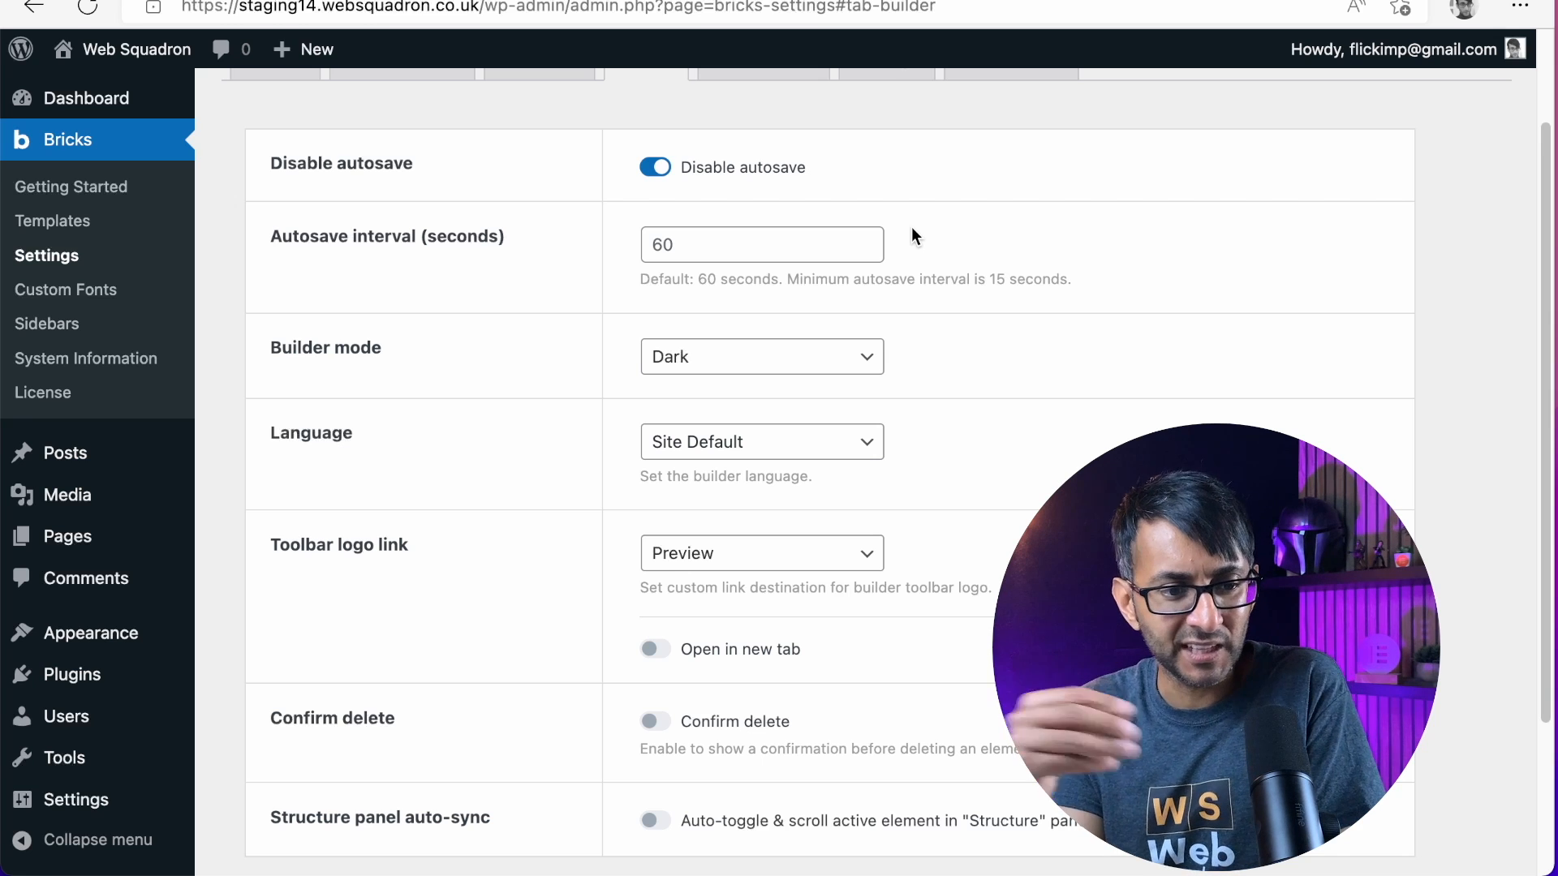
left_click(713, 372)
left_click(706, 388)
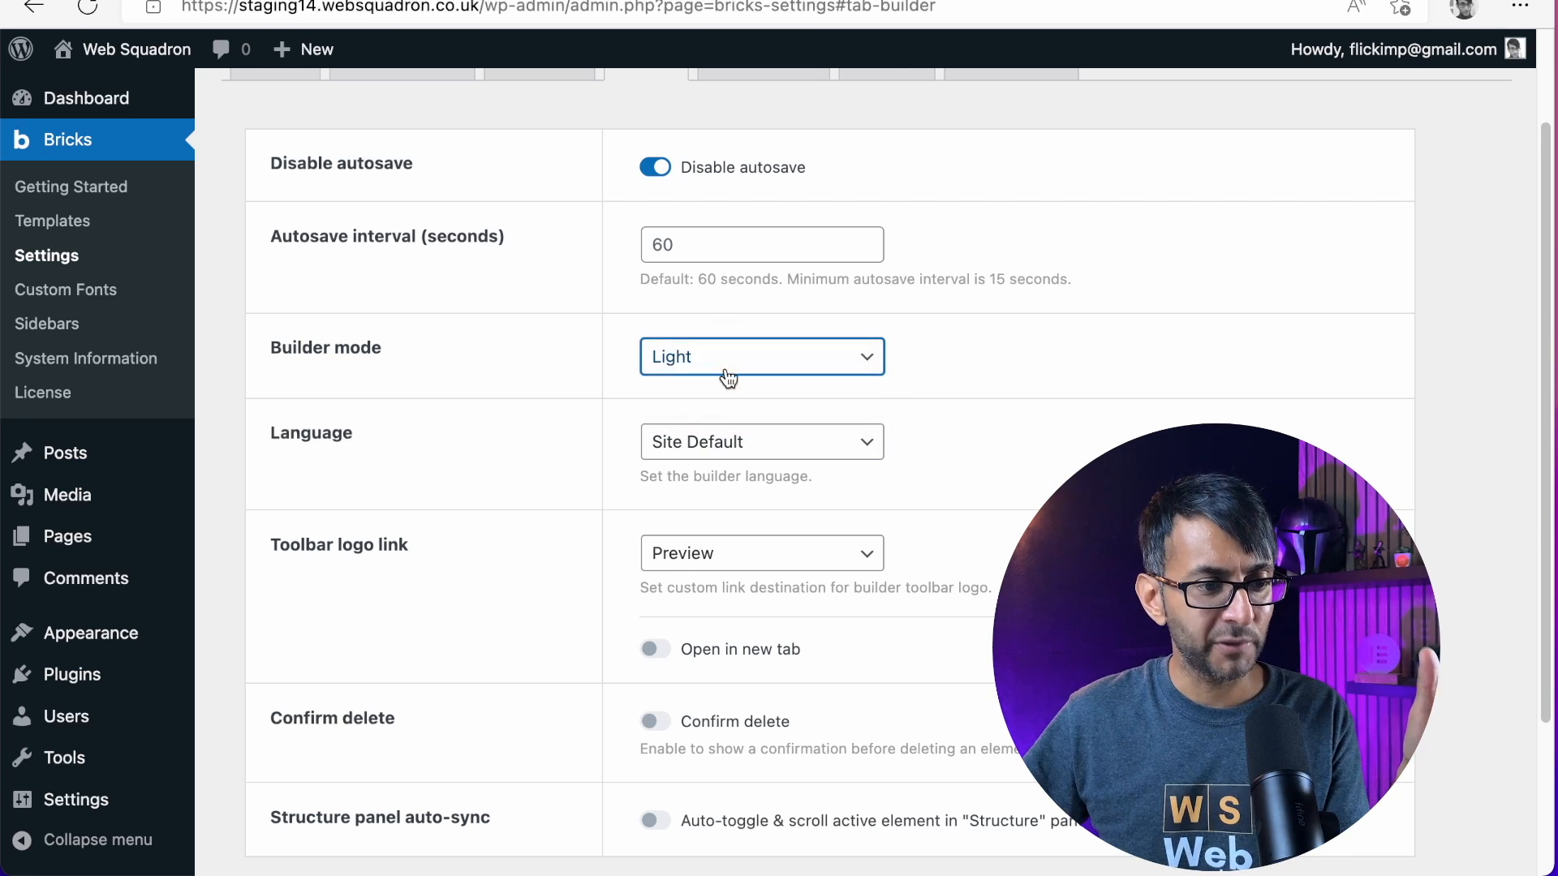
left_click(739, 363)
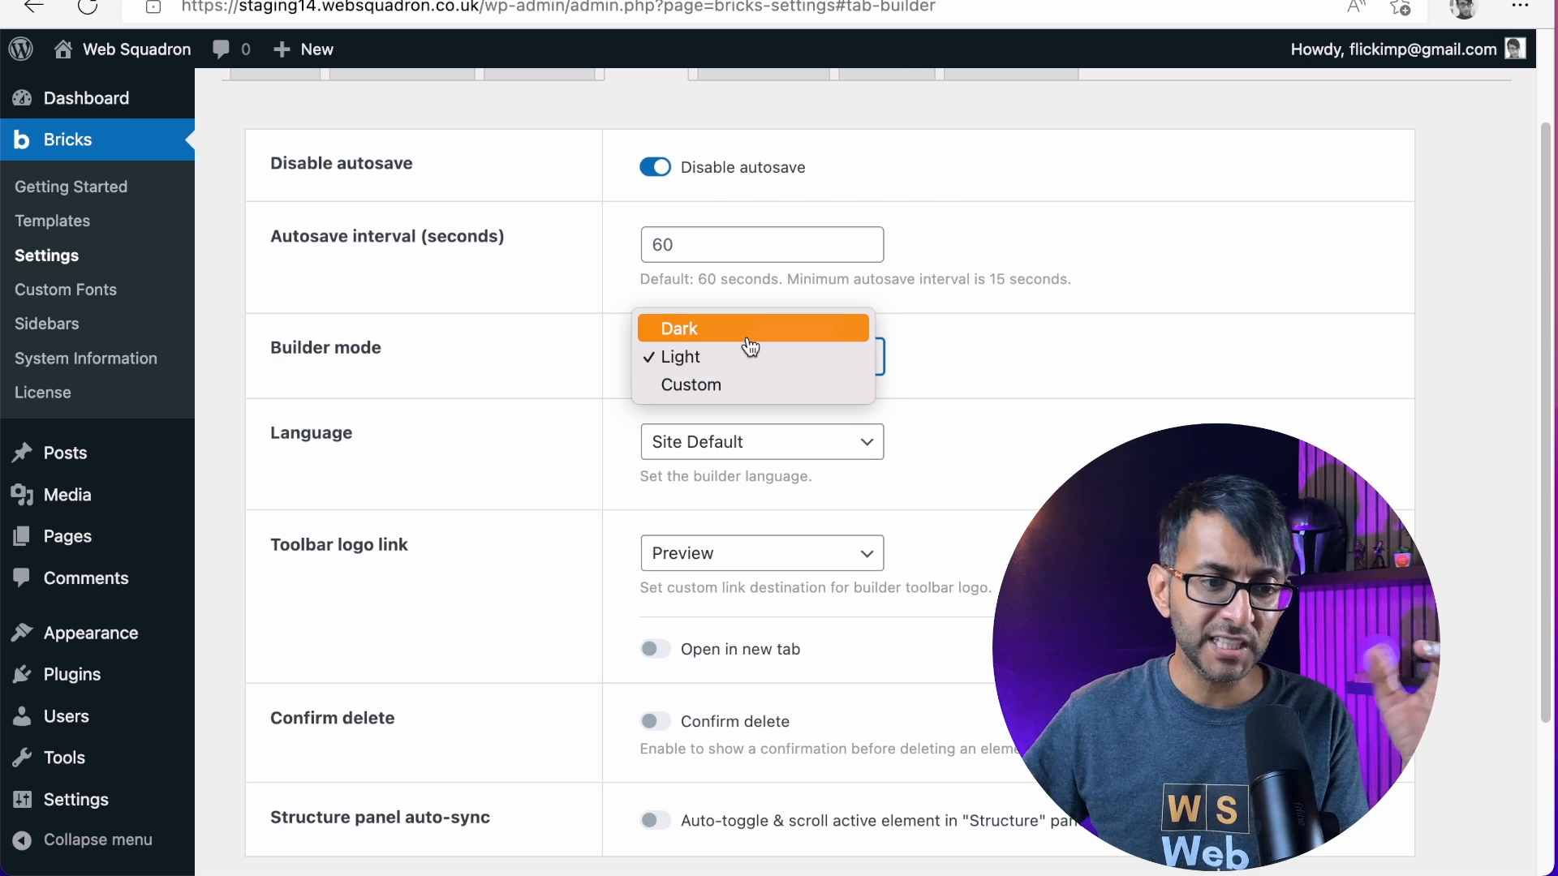
left_click(749, 361)
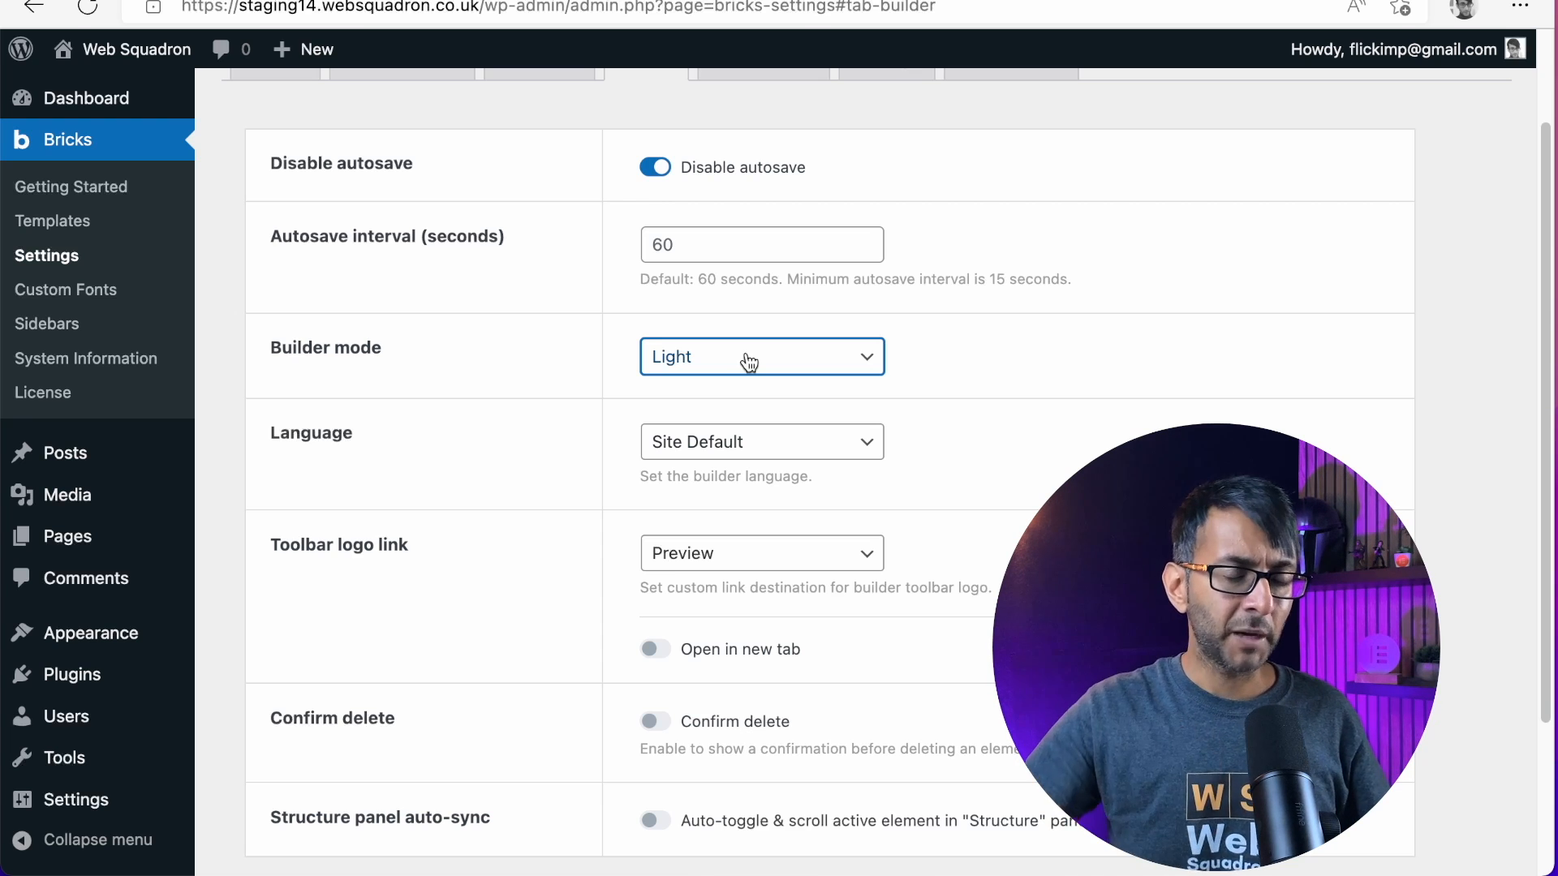
Check the available builder languages and keep Site Default
left_click(751, 446)
left_click(750, 444)
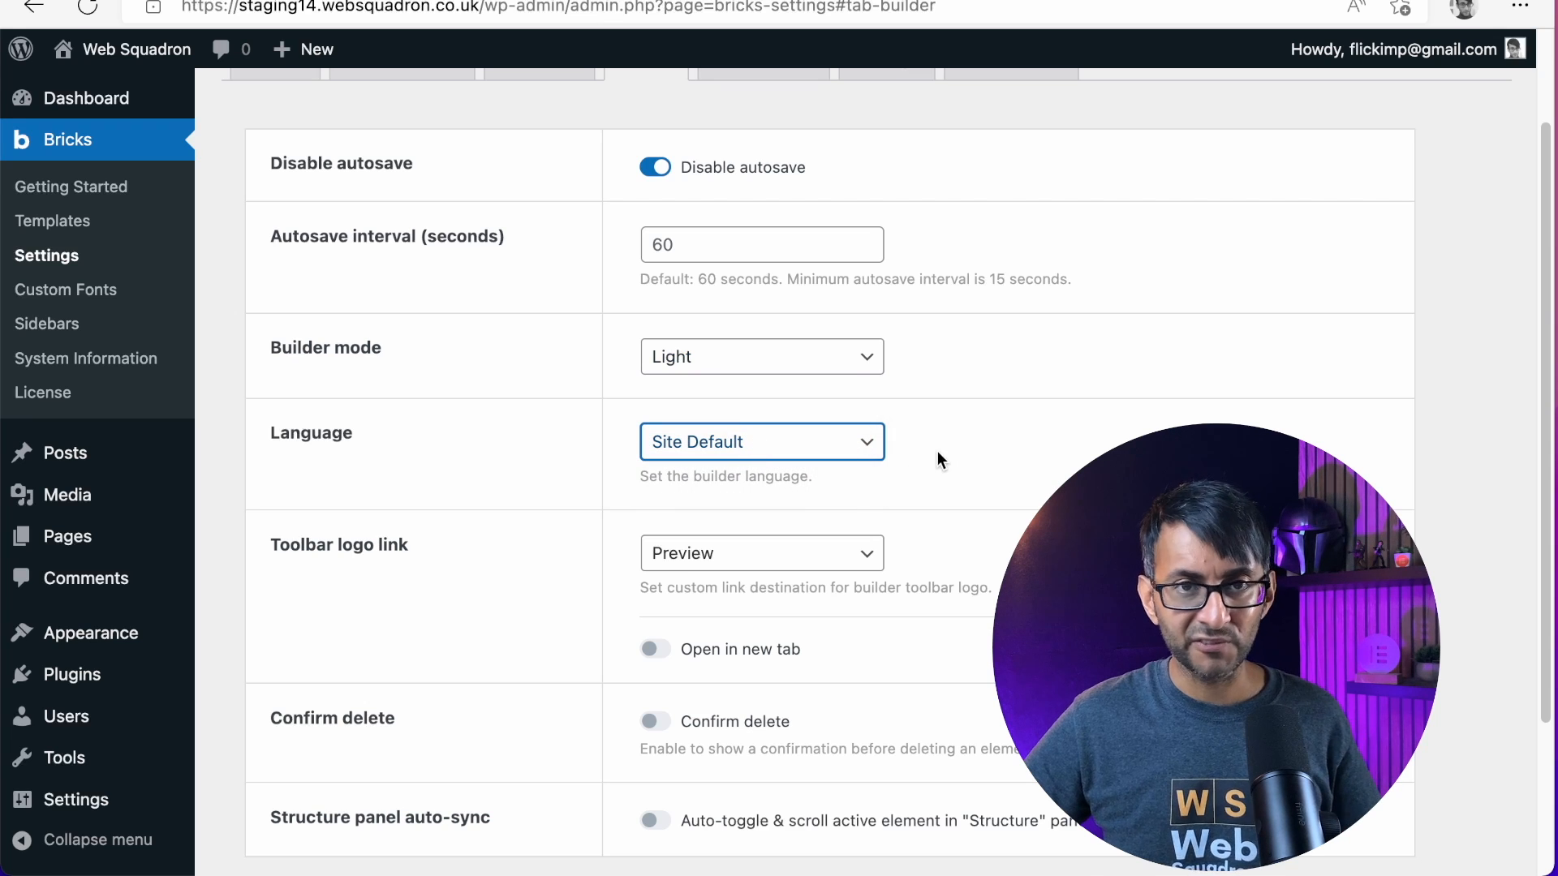
left_click(793, 447)
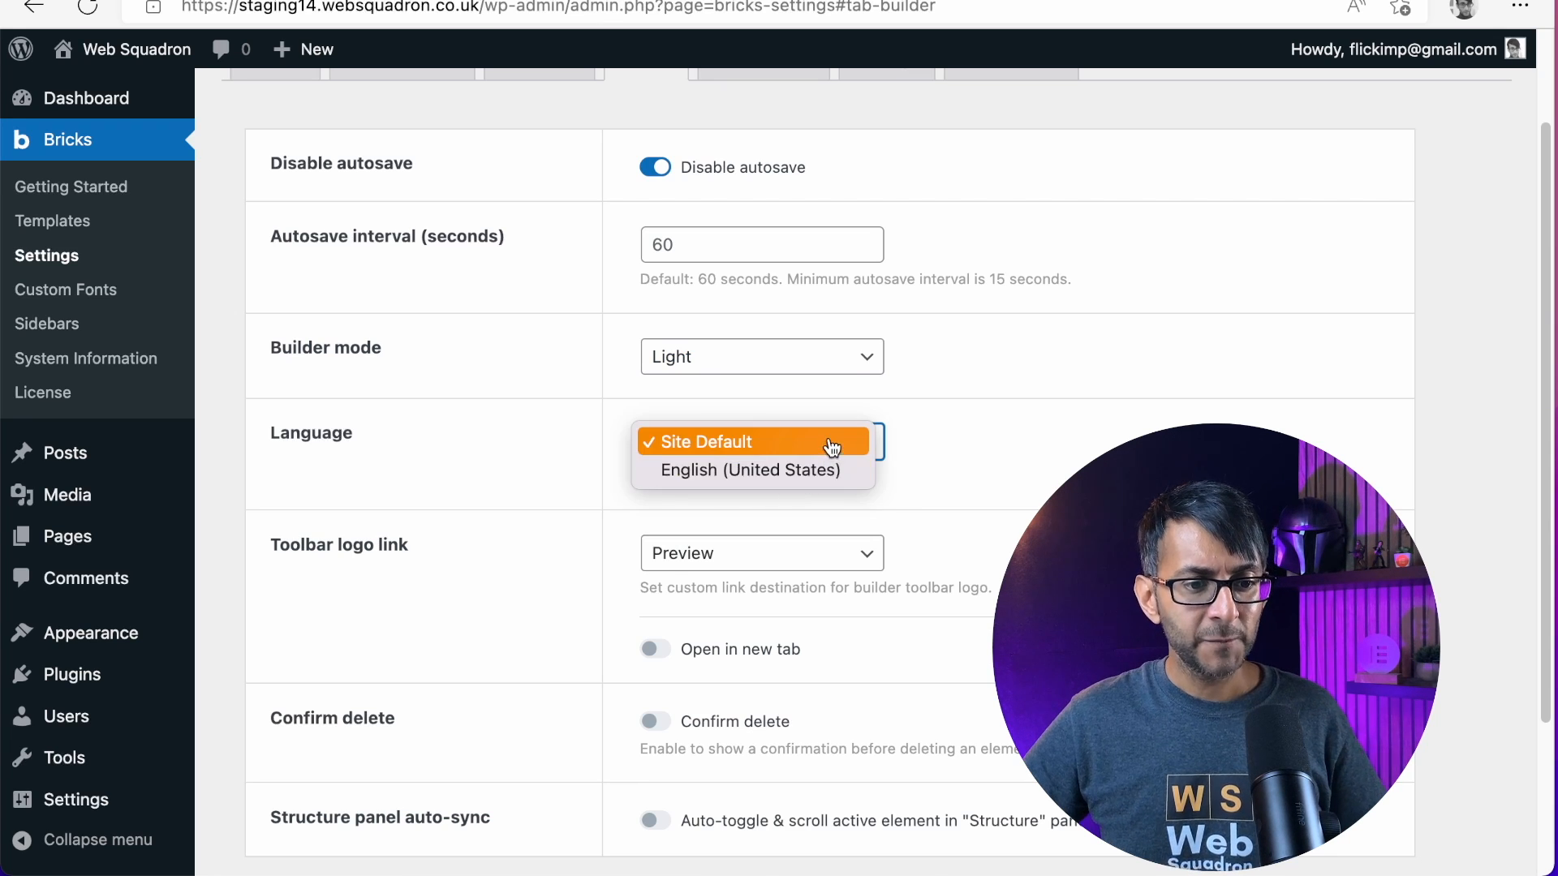
left_click(828, 444)
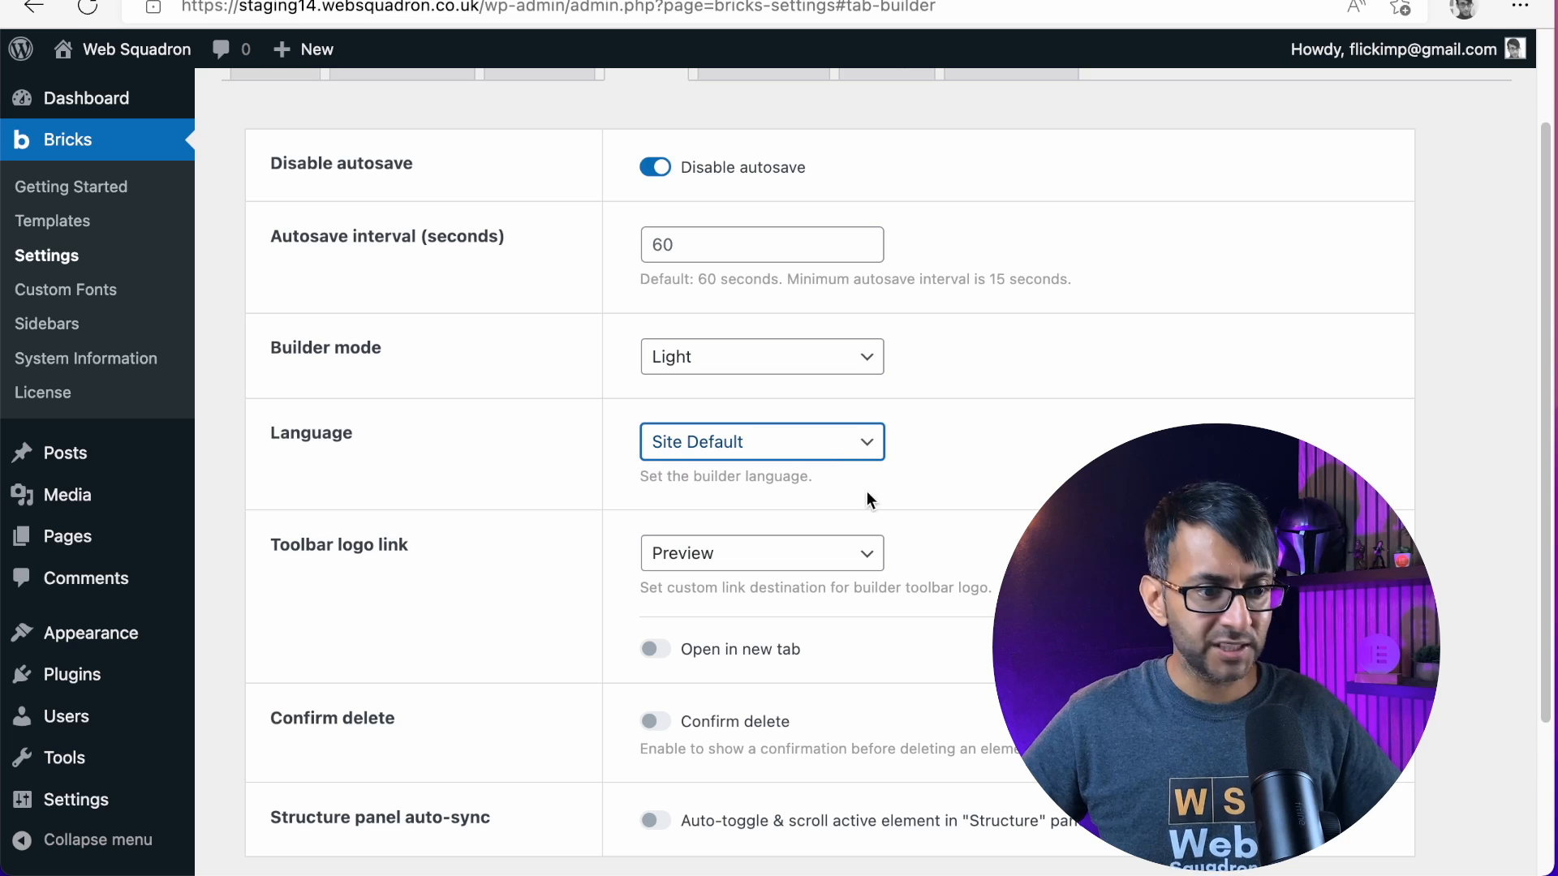
Set the toolbar logo link to Dashboard and make it open in a new tab
scroll(896, 538, "down", 3)
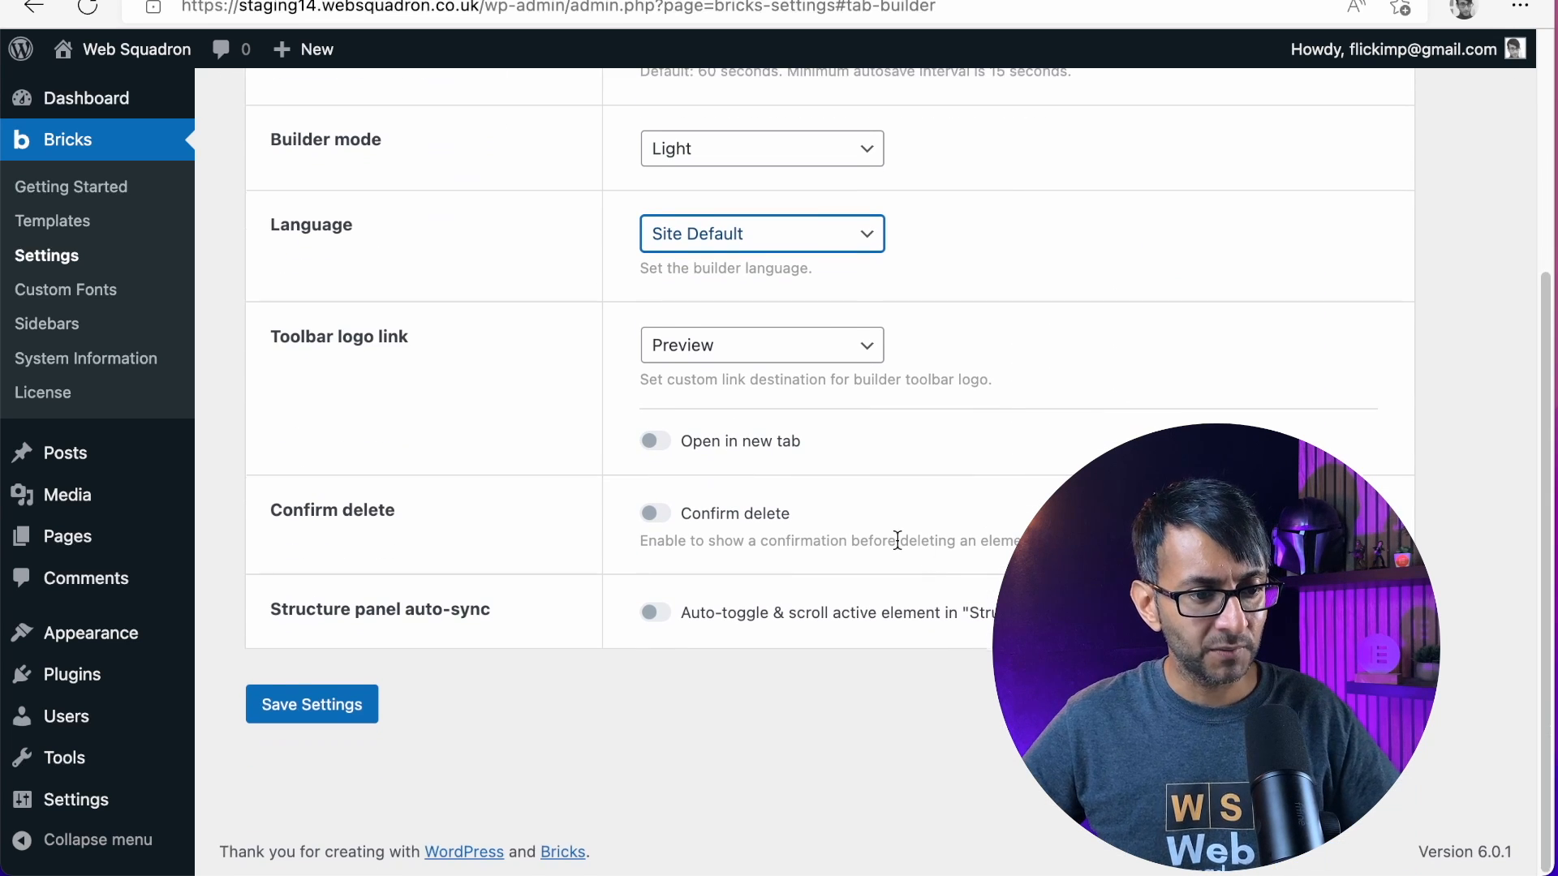
left_click(804, 351)
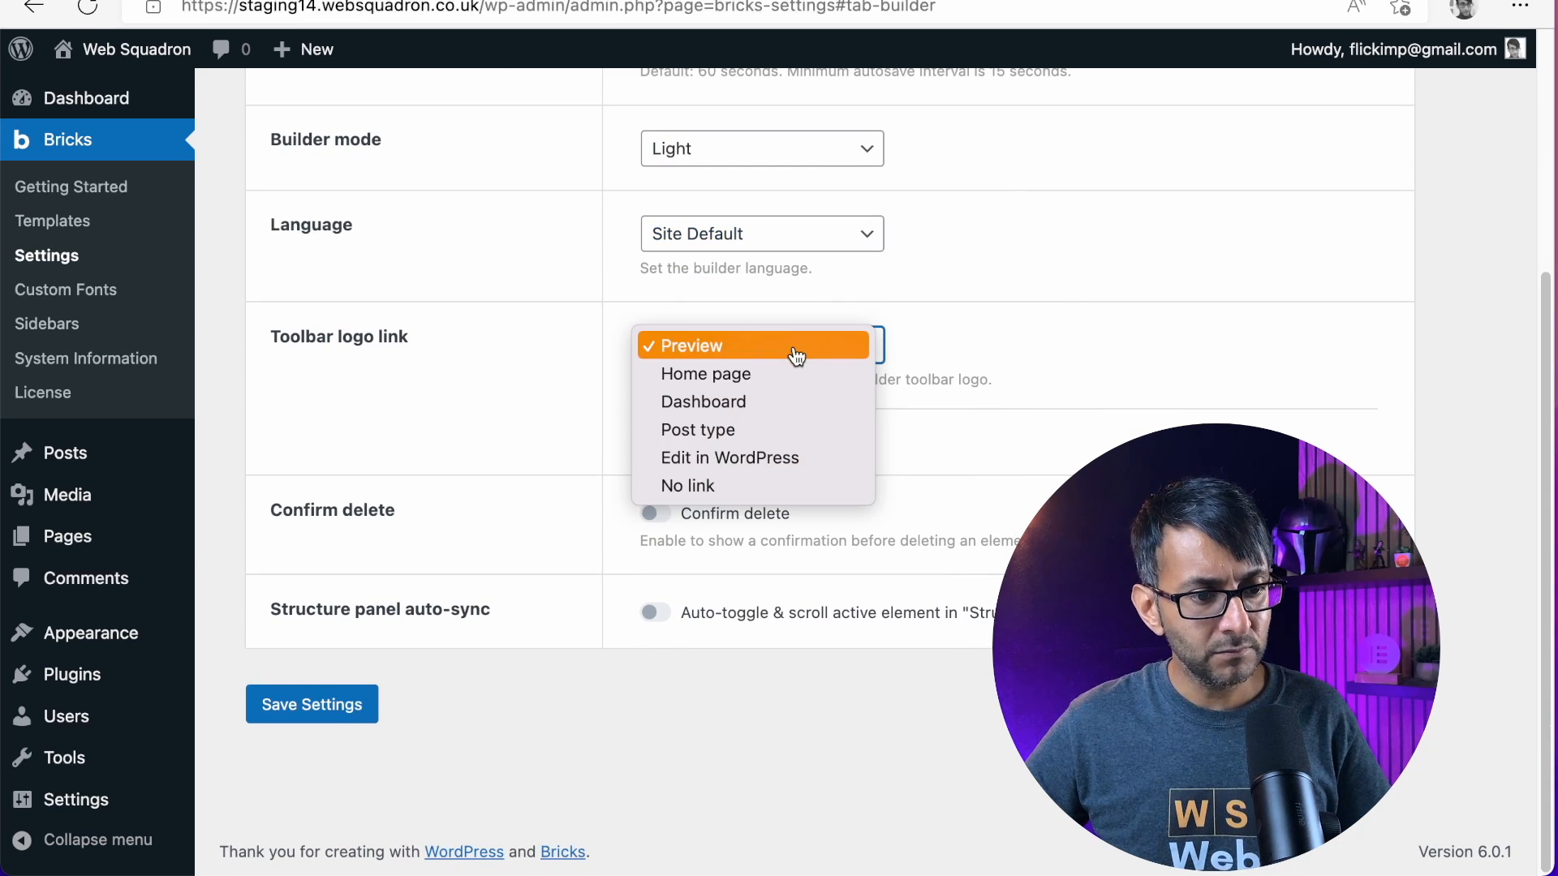
left_click(793, 360)
left_click(797, 357)
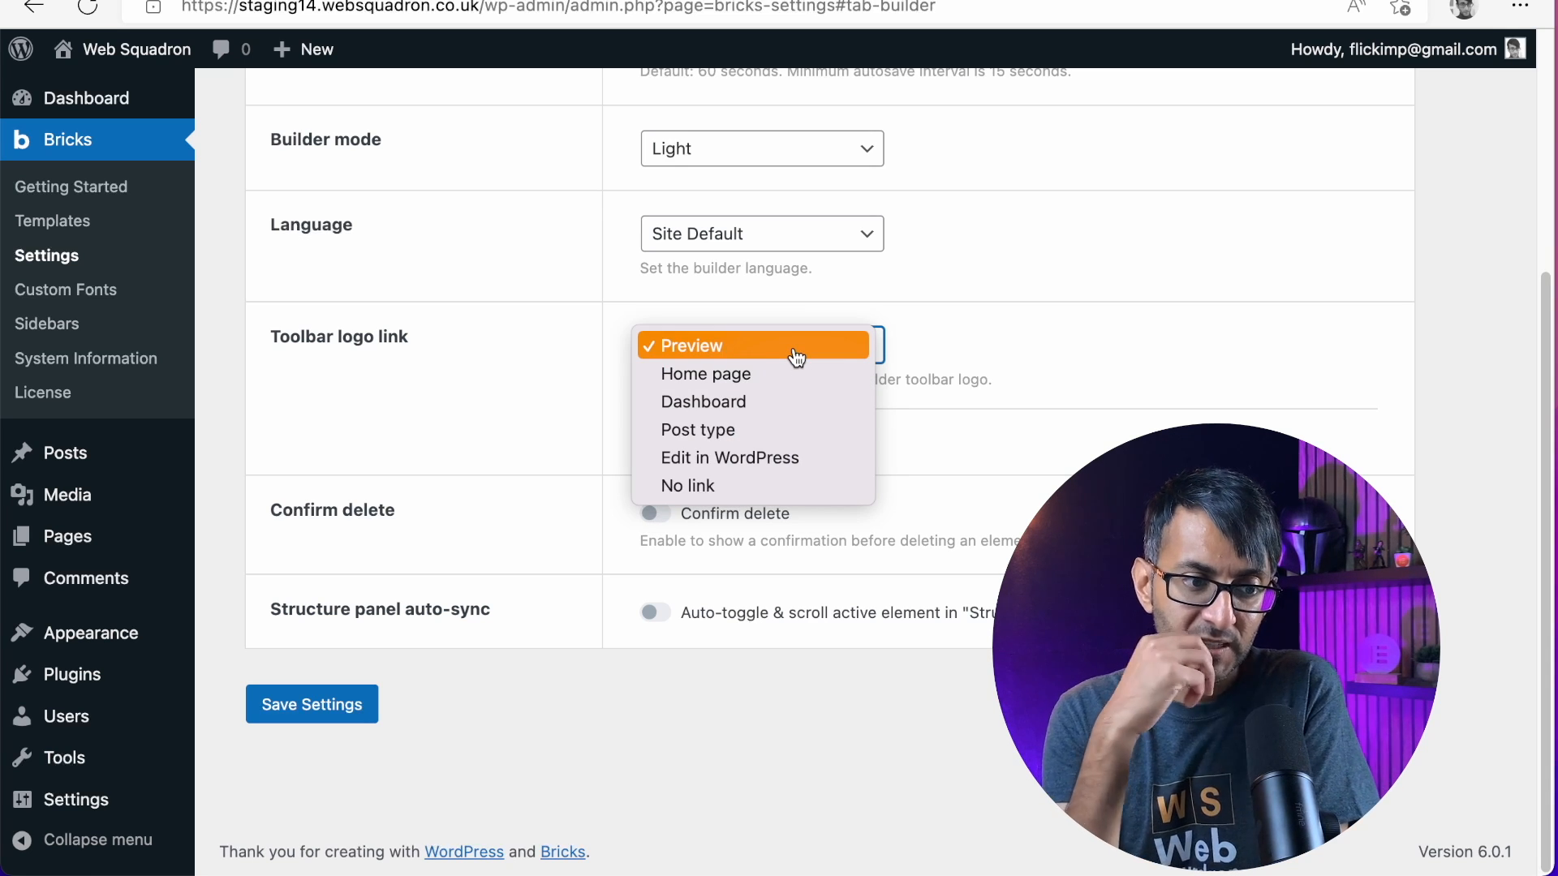
left_click(799, 355)
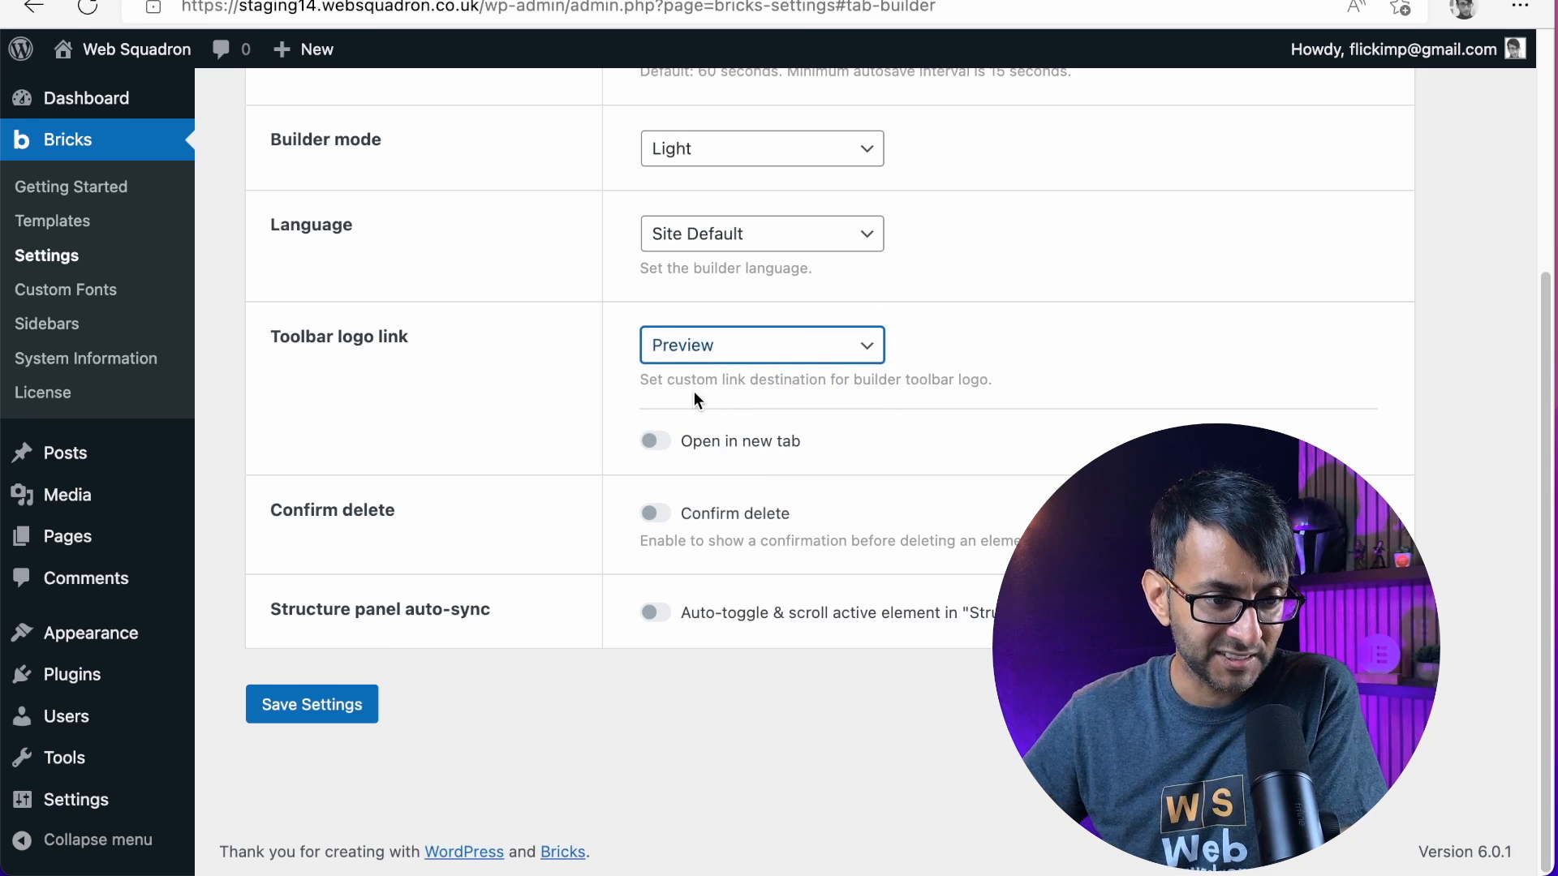
left_click(821, 357)
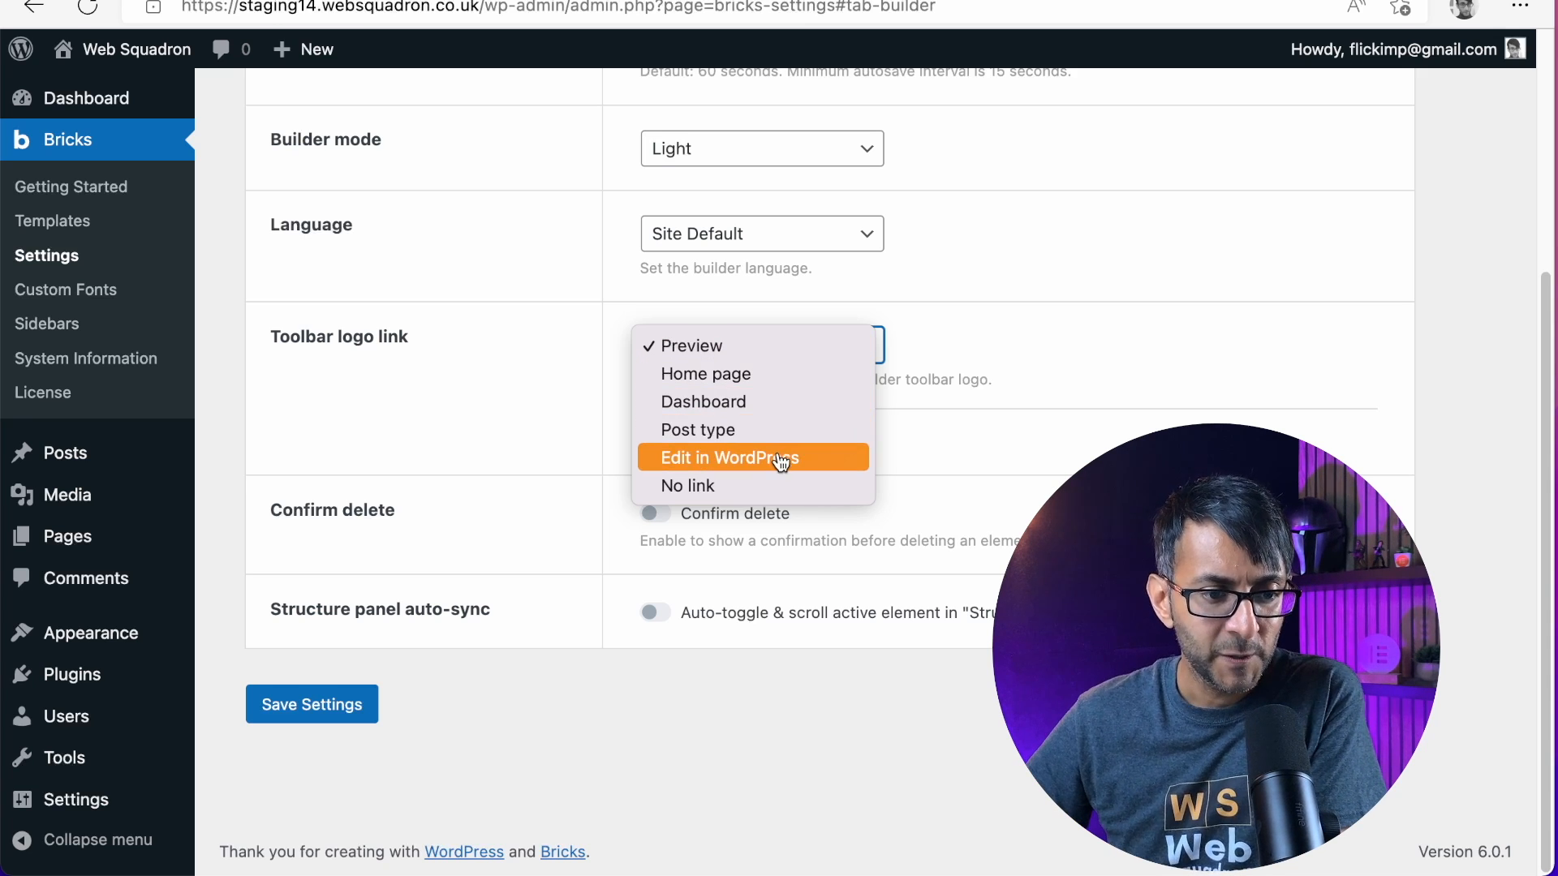
left_click(778, 411)
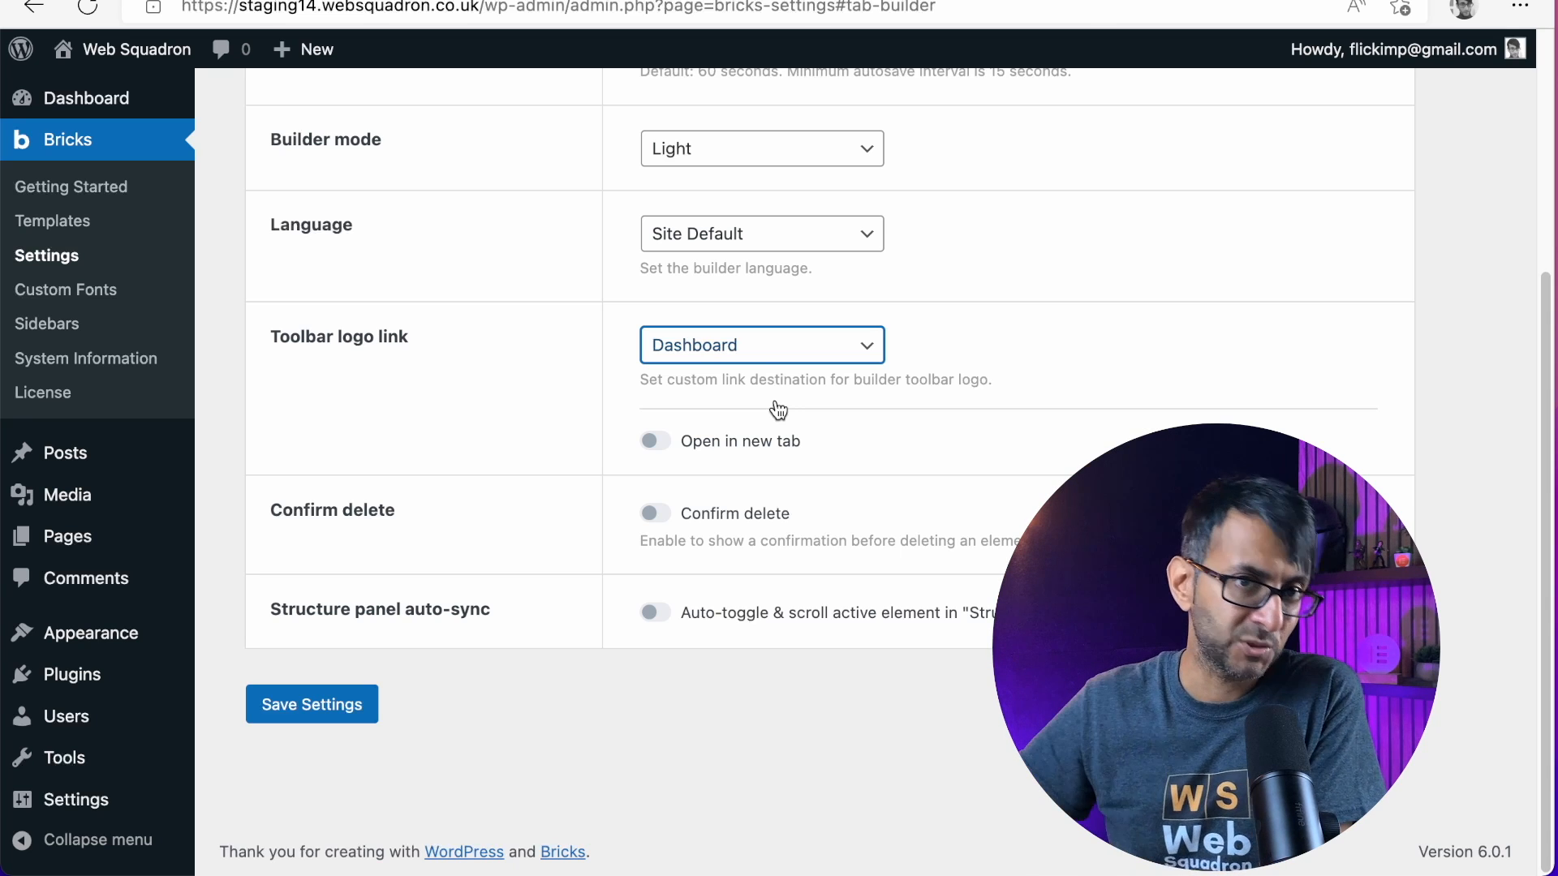
left_click(760, 345)
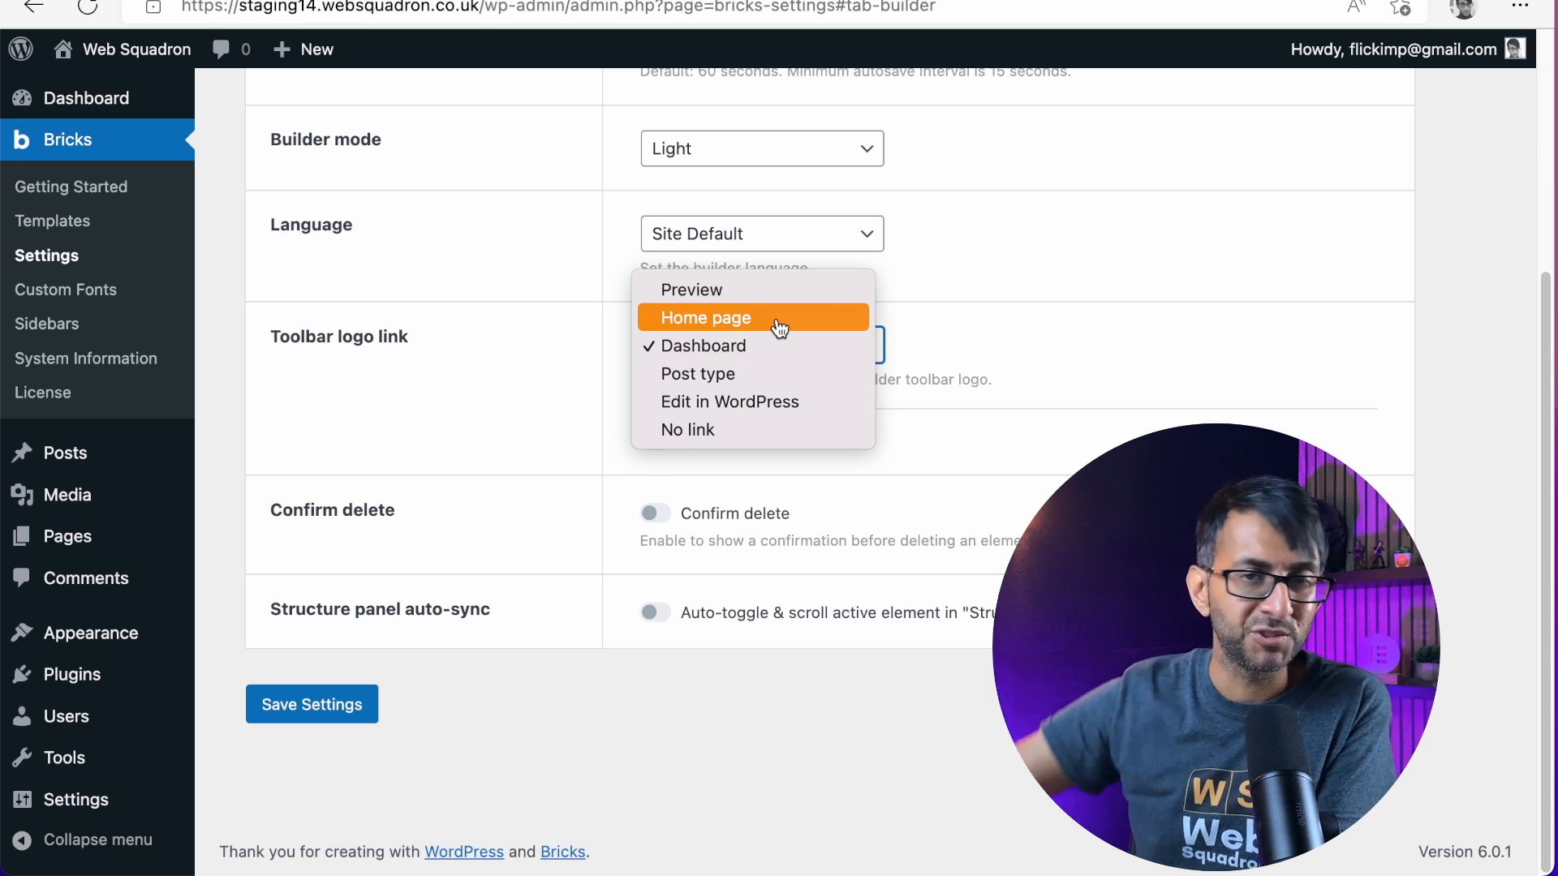
left_click(784, 344)
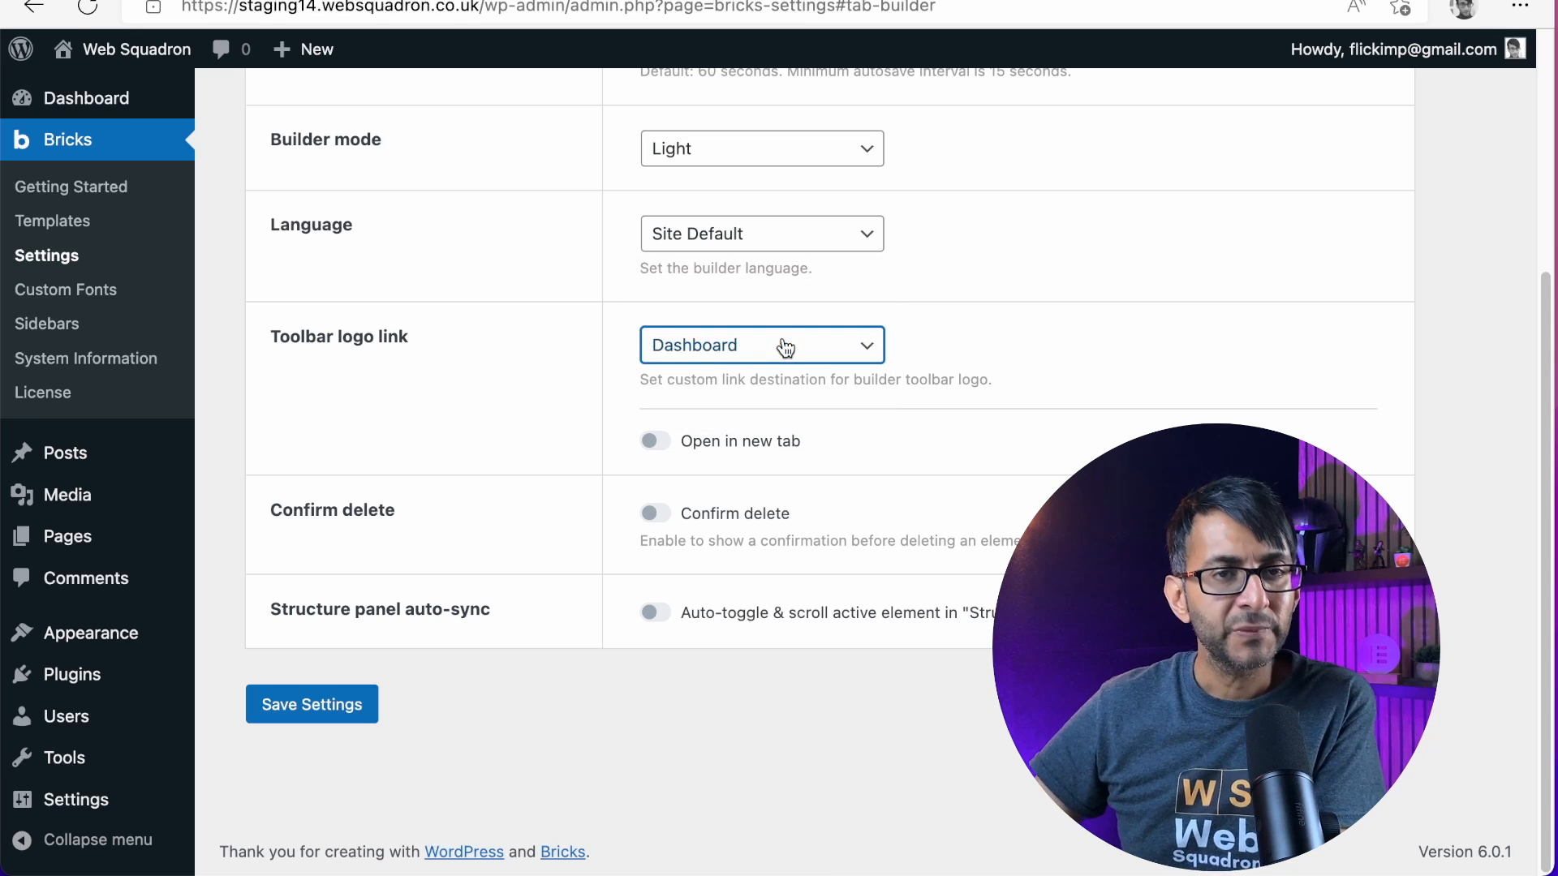
left_click(656, 442)
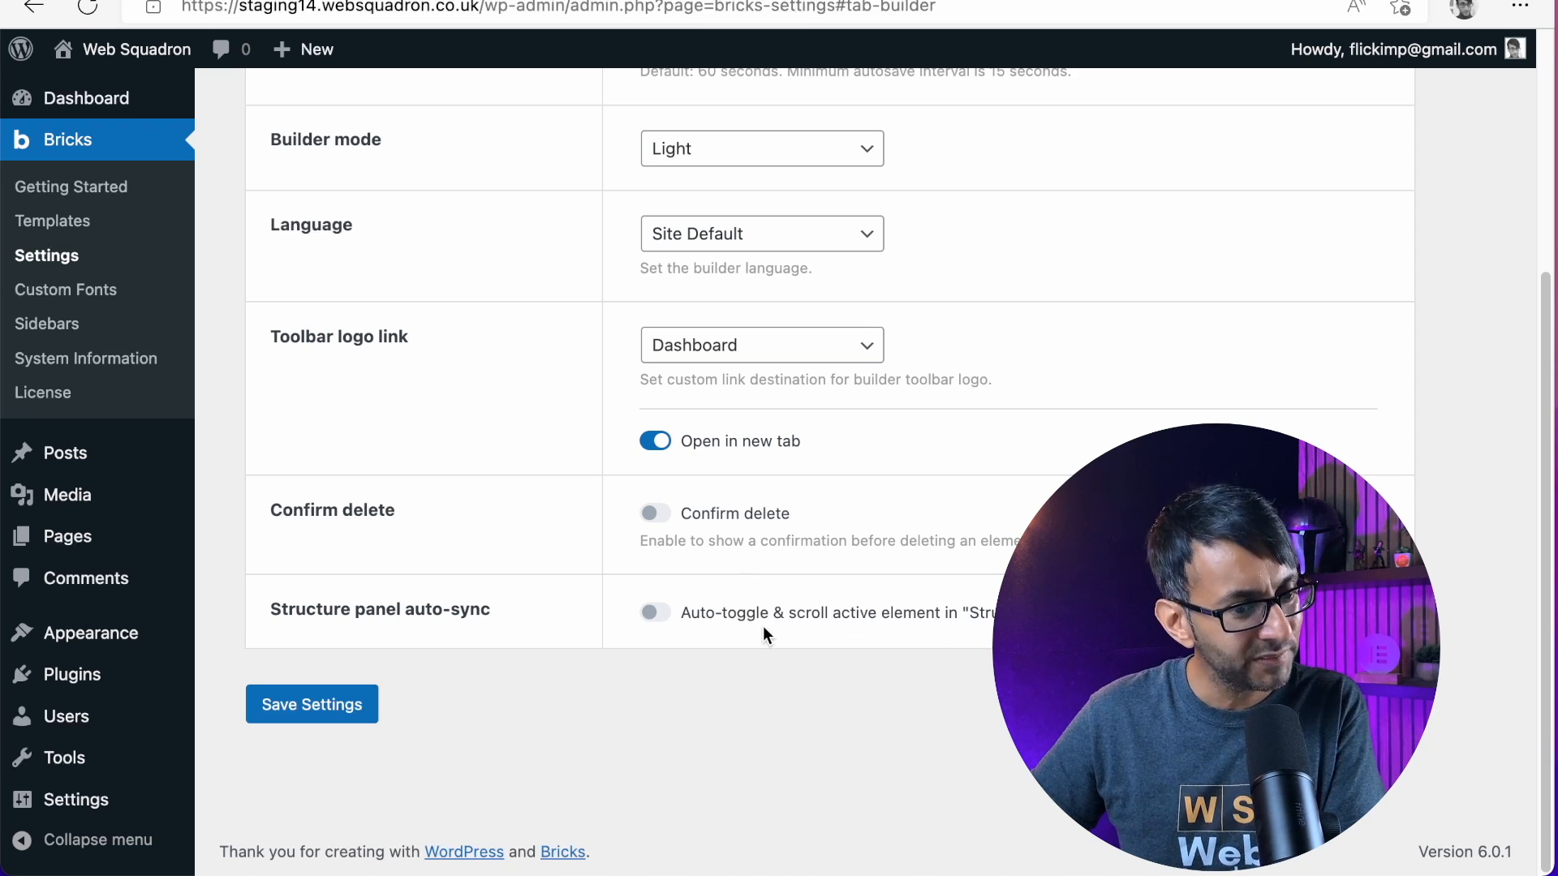
Save the Bricks builder settings and look over the saved options
scroll(762, 641, "up", 5)
scroll(584, 665, "down", 5)
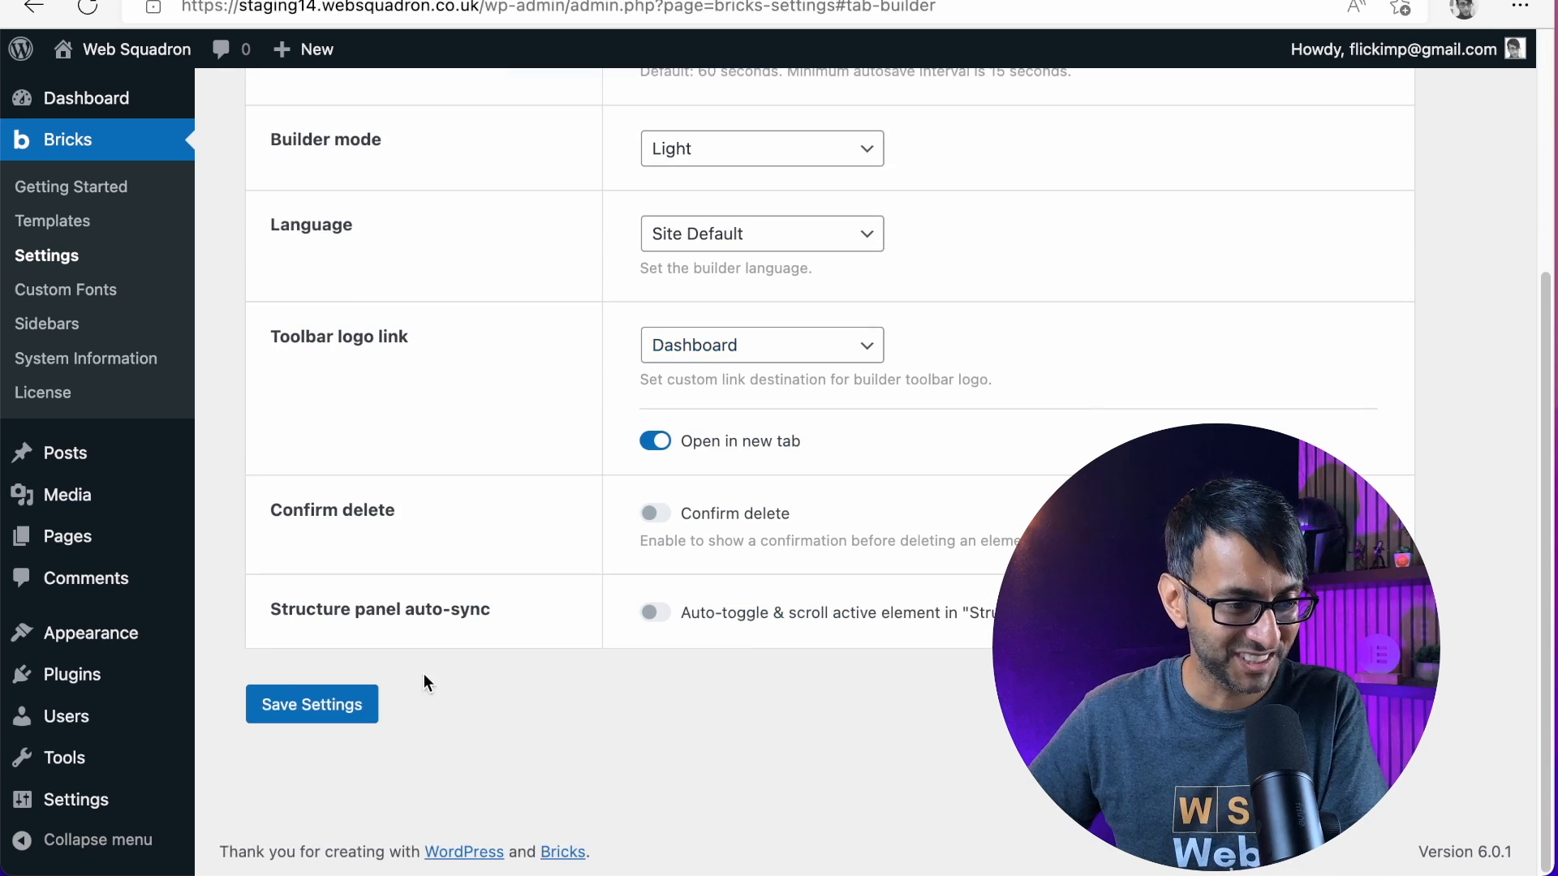
left_click(289, 719)
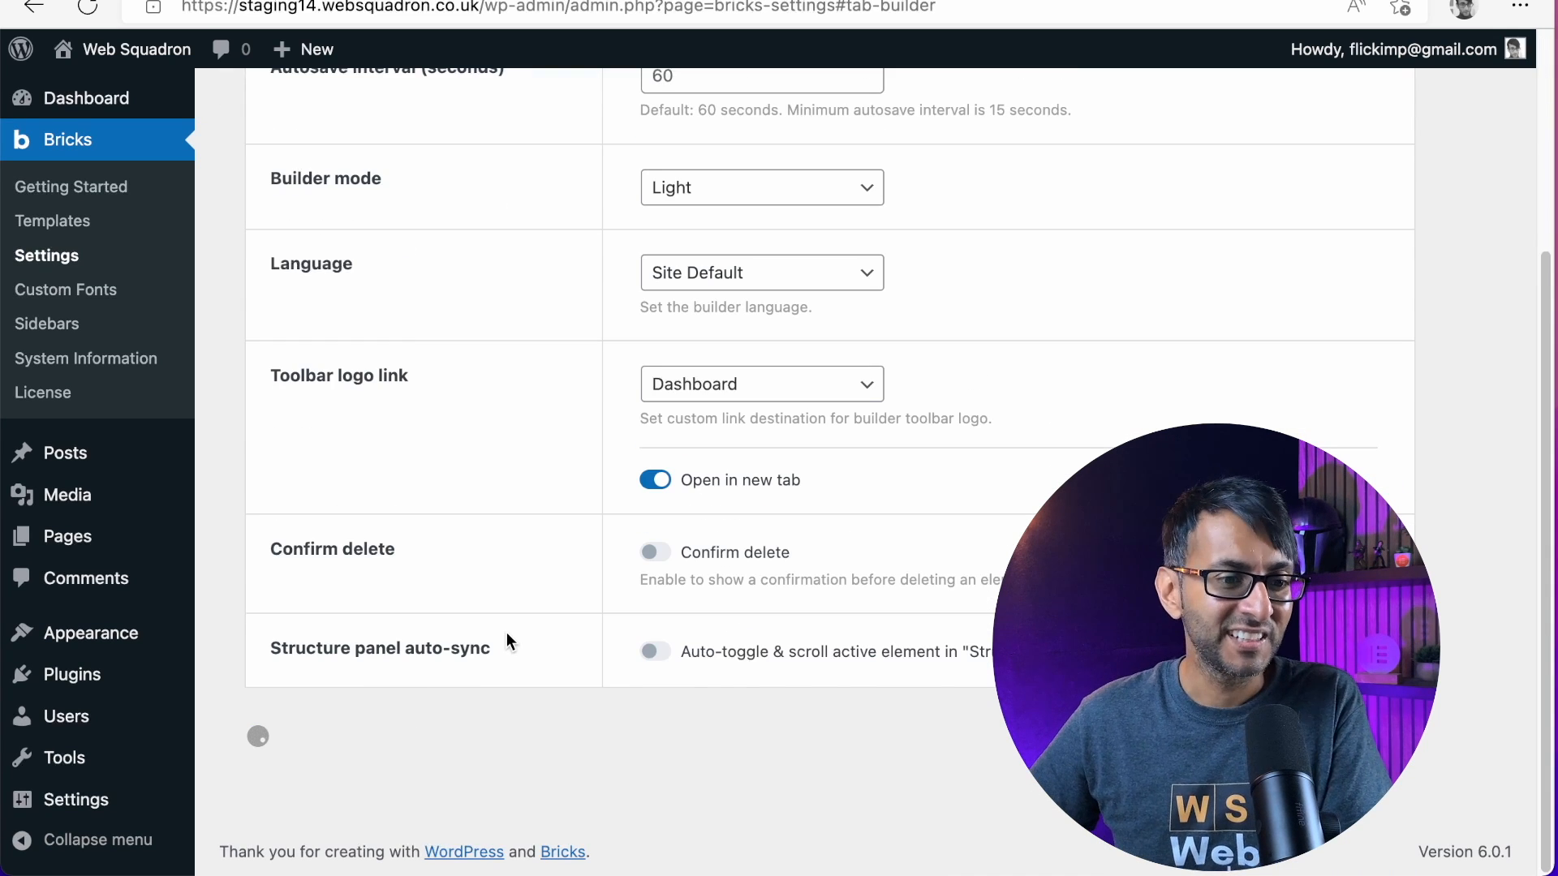
scroll(866, 446, "up", 3)
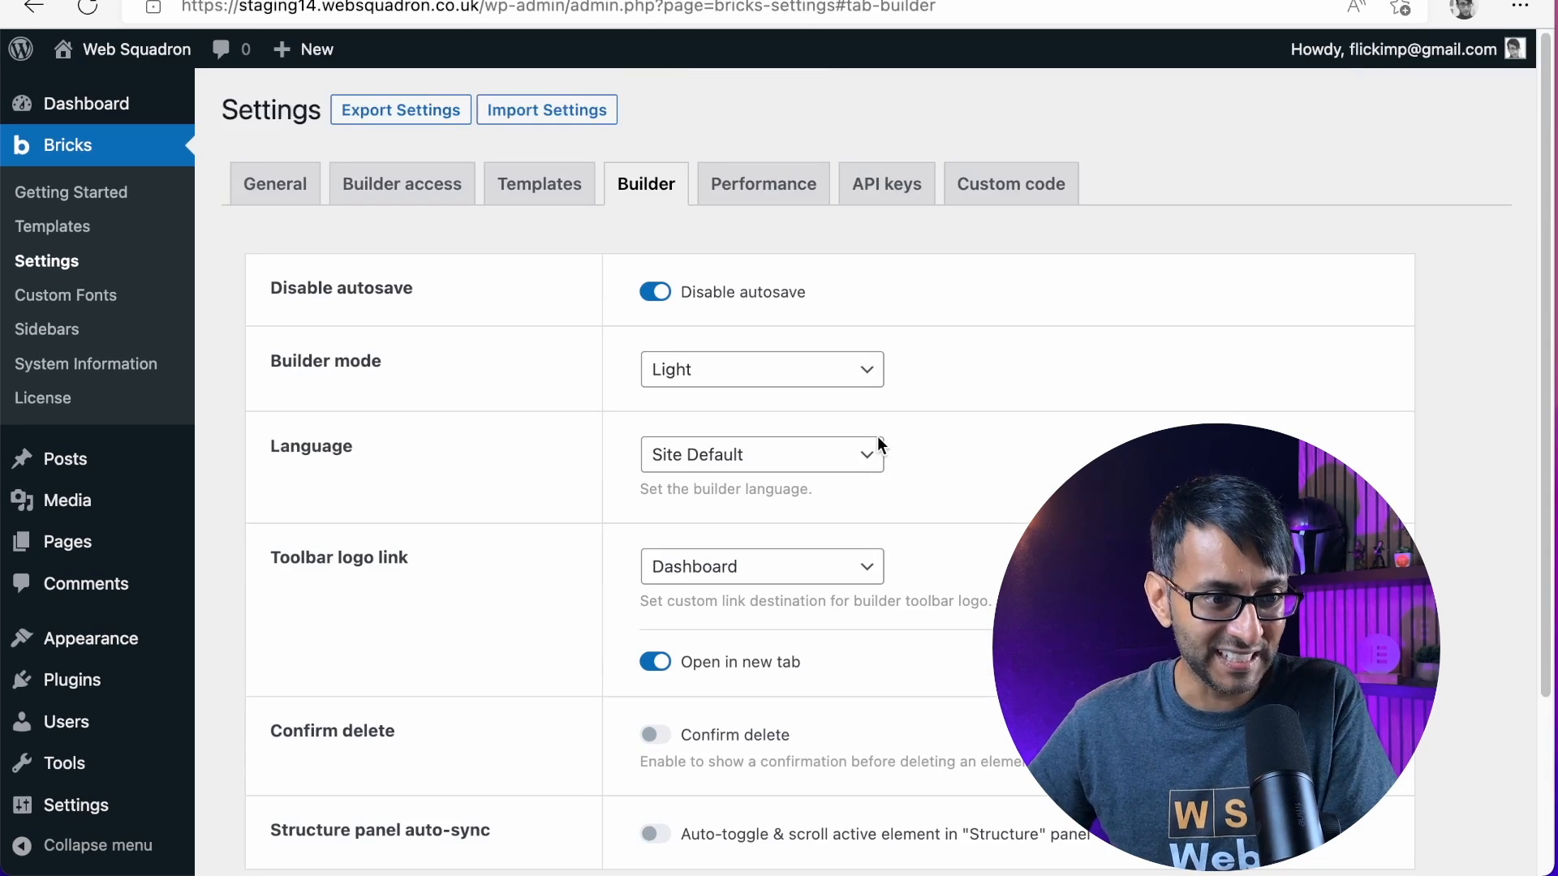
scroll(893, 531, "down", 3)
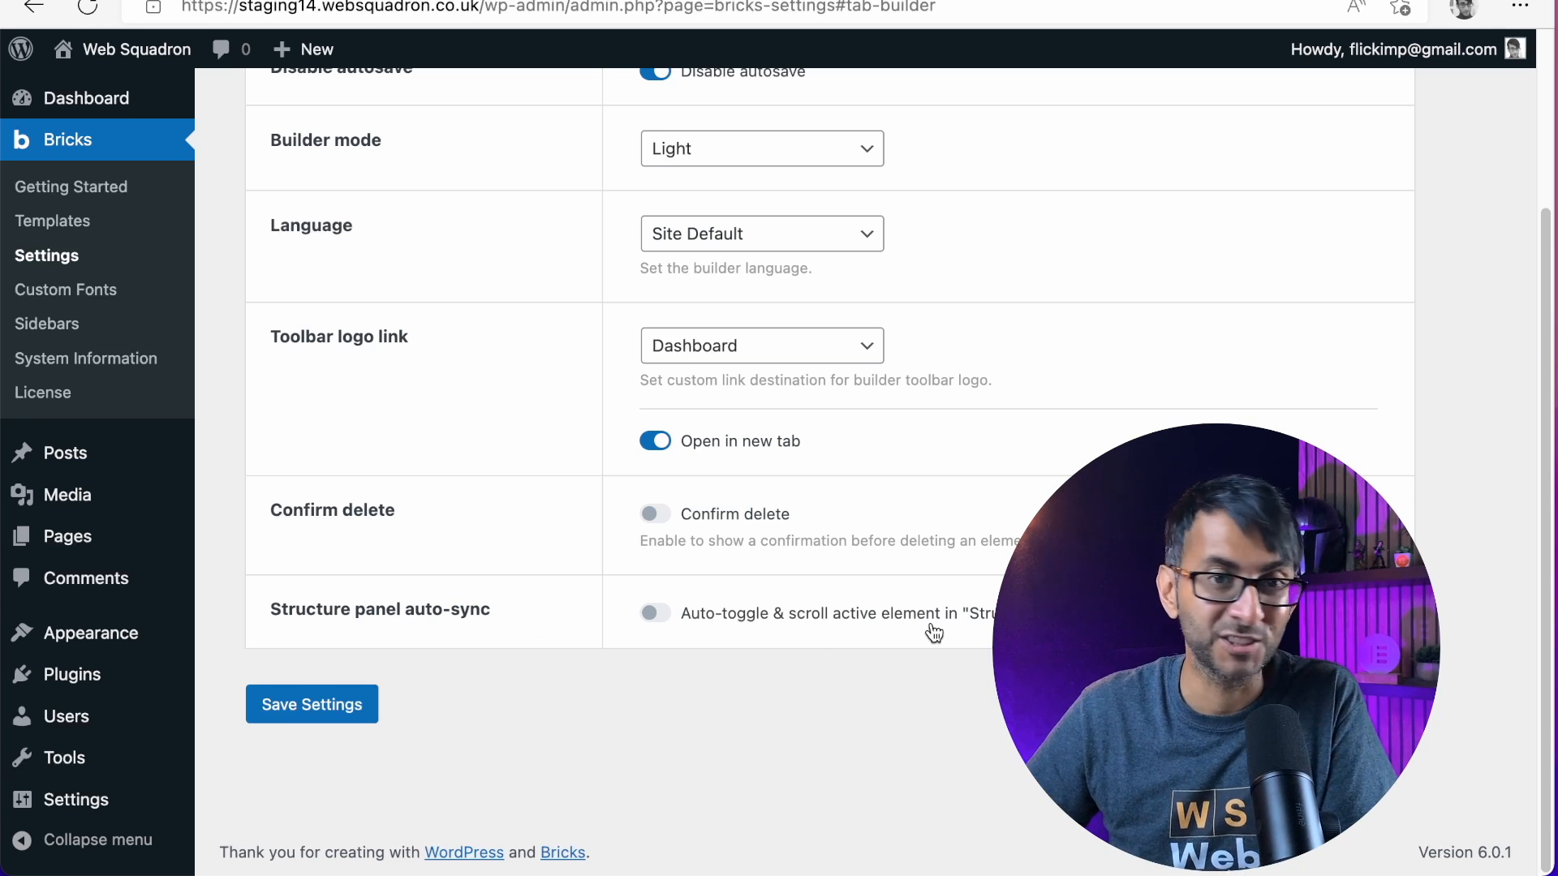
In the Bricks performance settings, disable emojis, embeds and Google Fonts
scroll(931, 628, "up", 3)
left_click(764, 204)
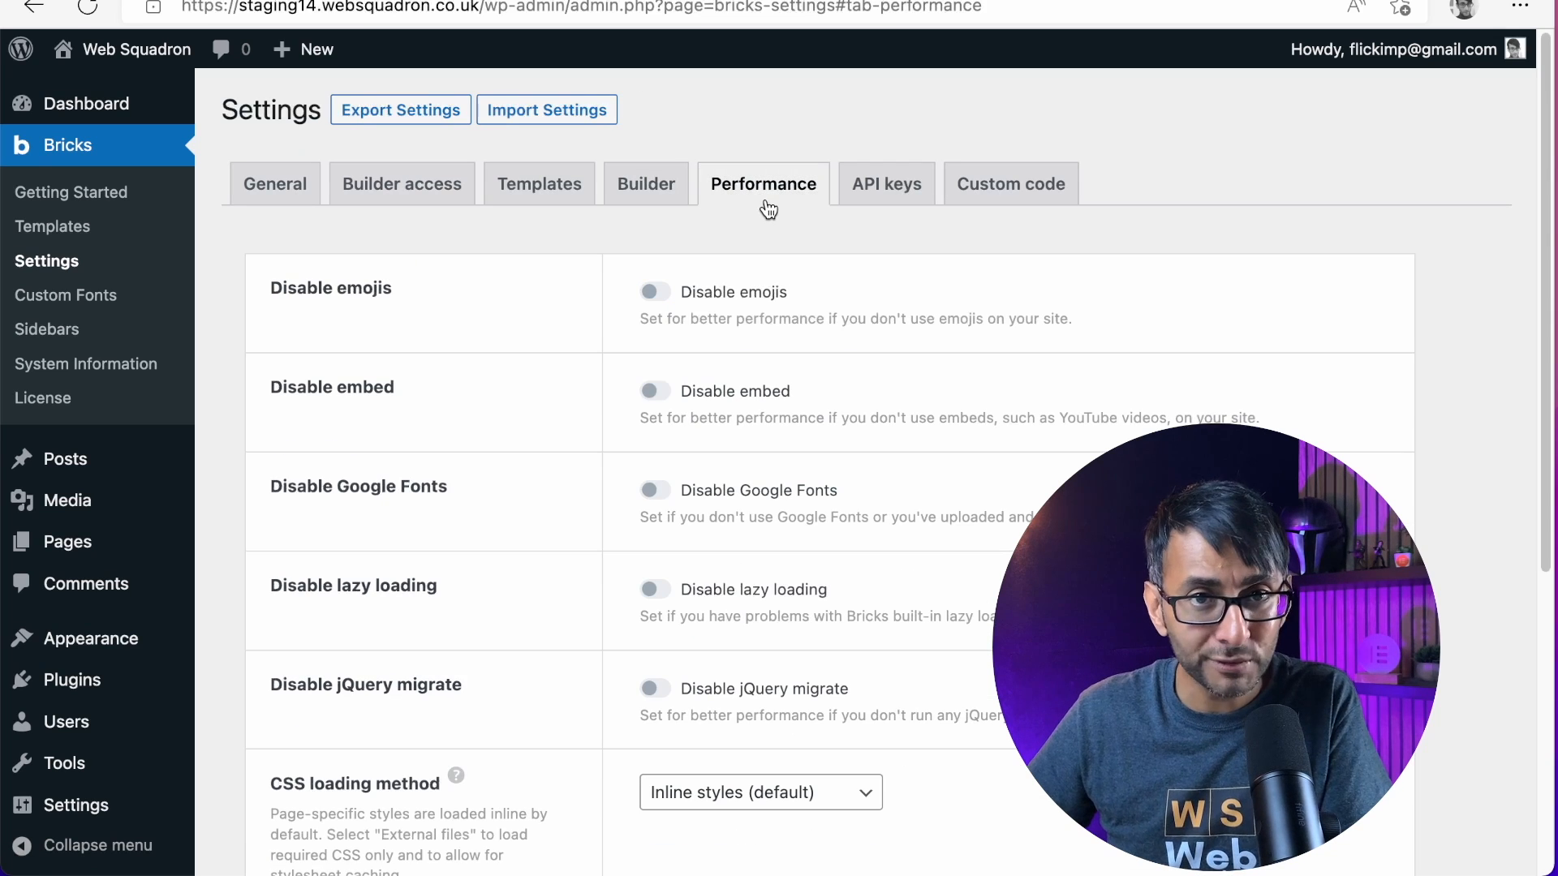
scroll(803, 275, "down", 1)
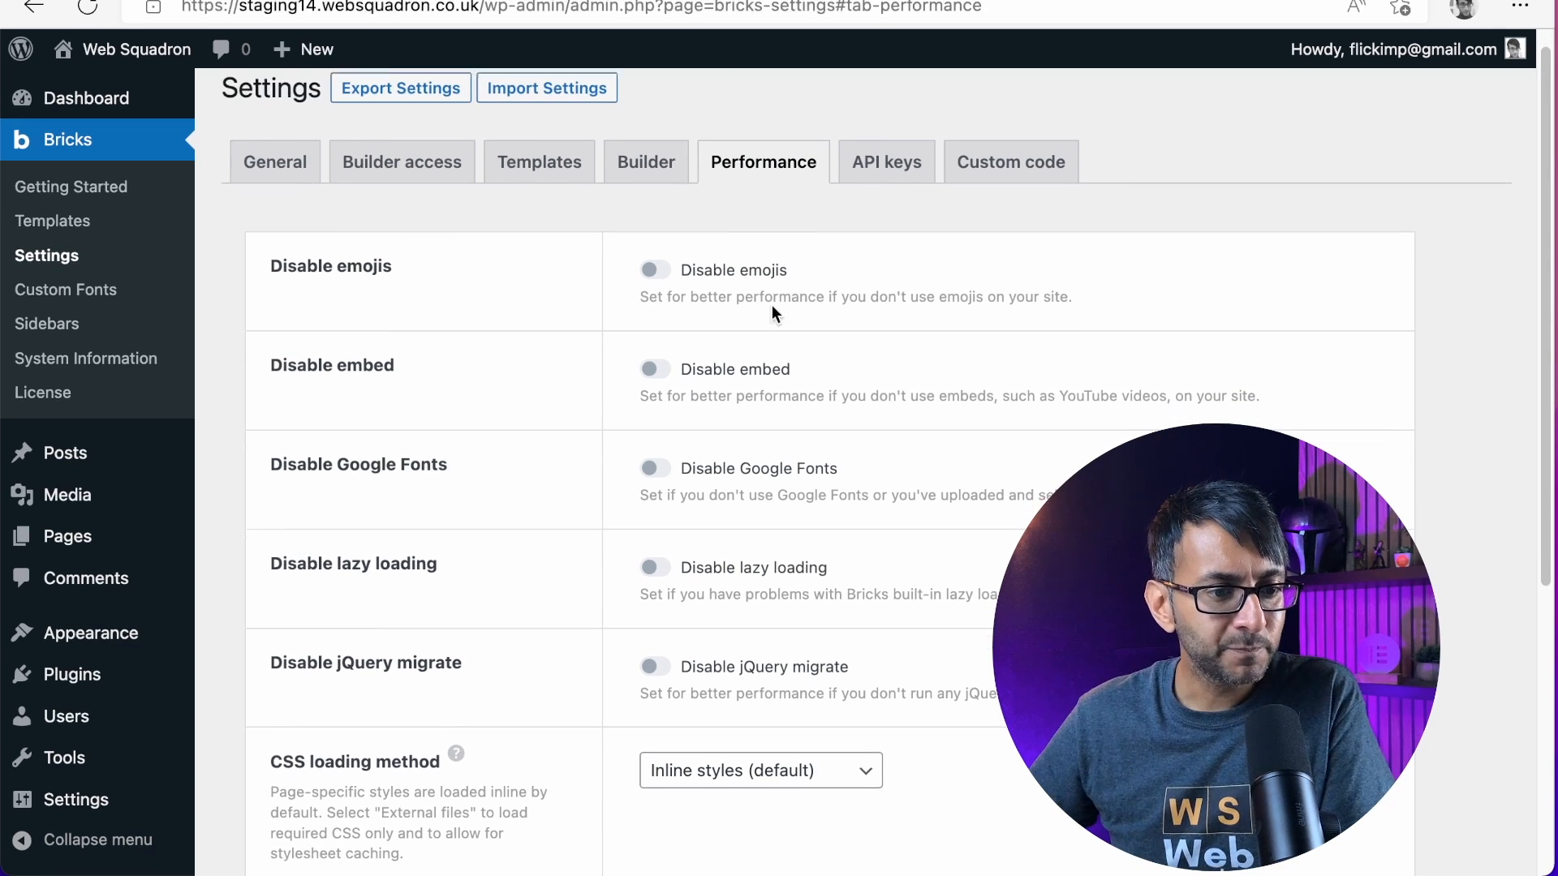
left_click(655, 260)
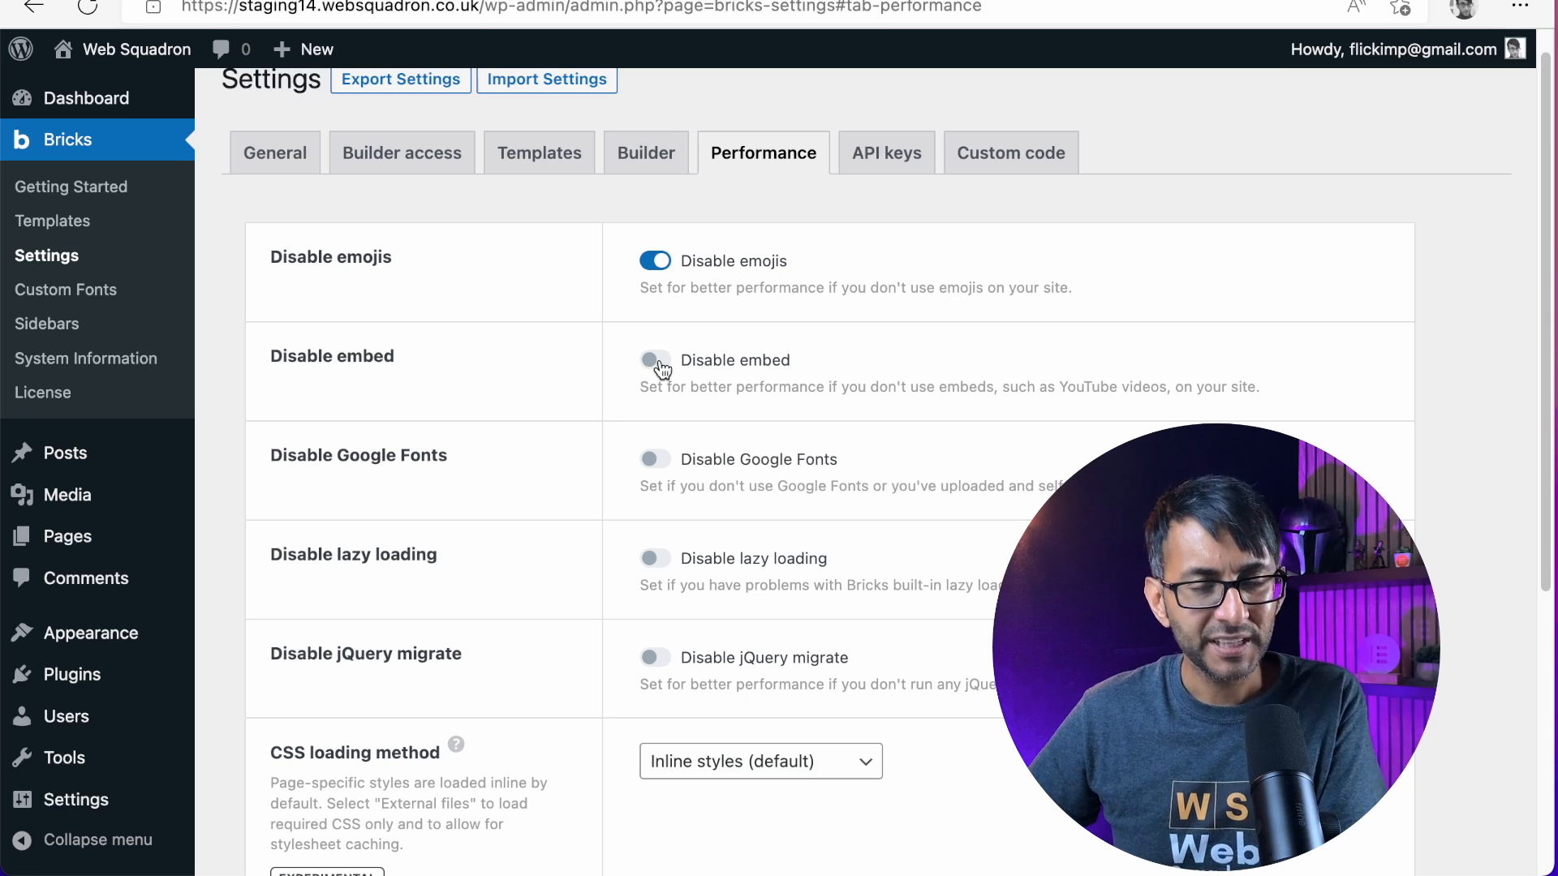
left_click(662, 370)
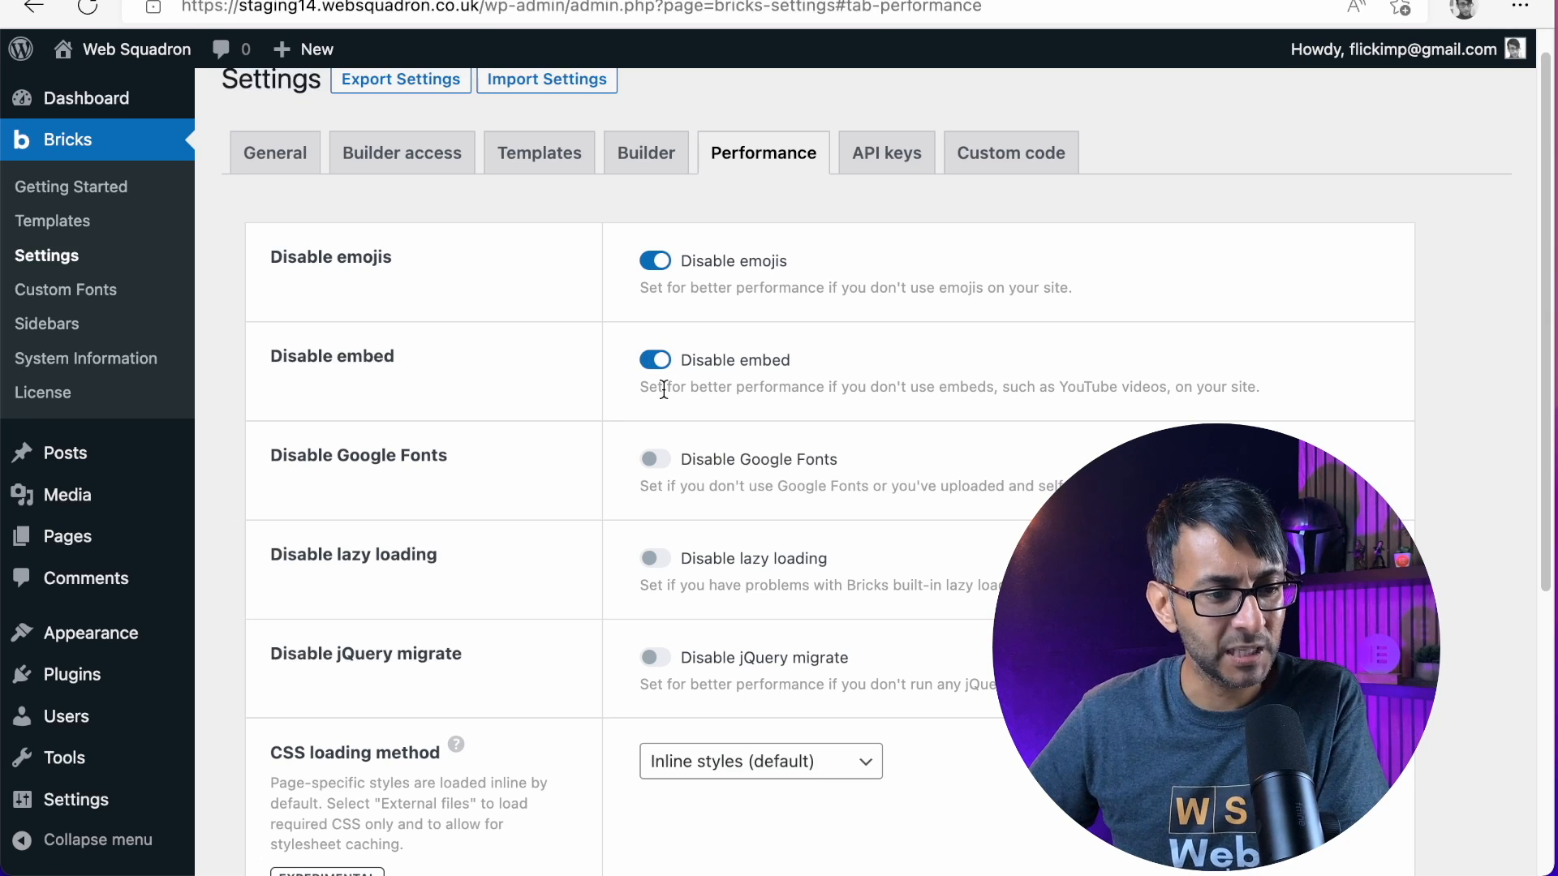
left_click(658, 463)
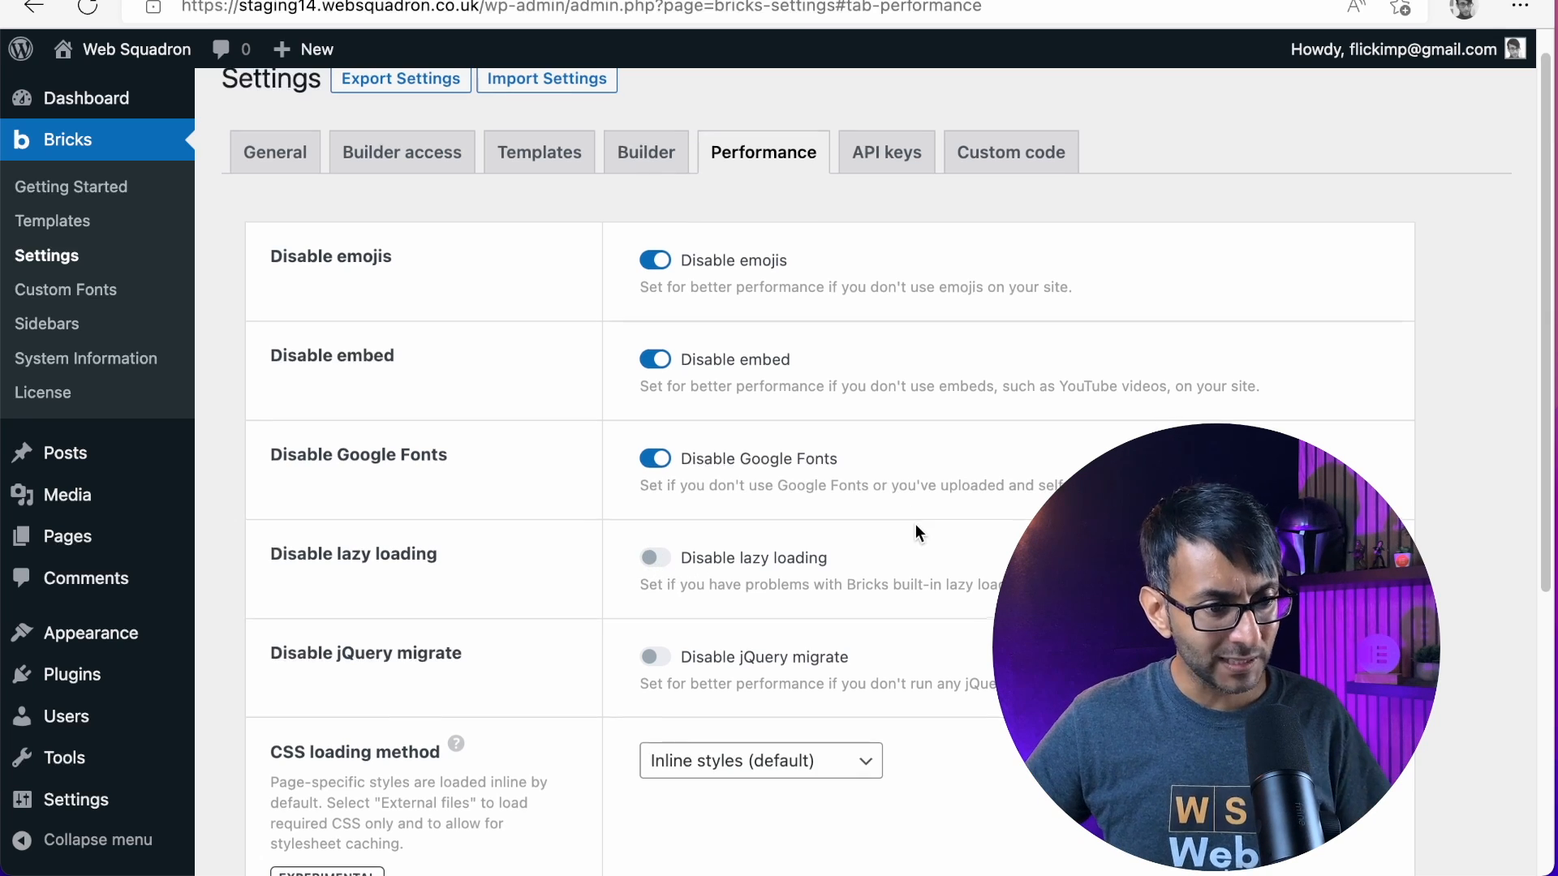
Keep the CSS loading method at Inline styles (default) and save the performance settings
scroll(915, 525, "down", 3)
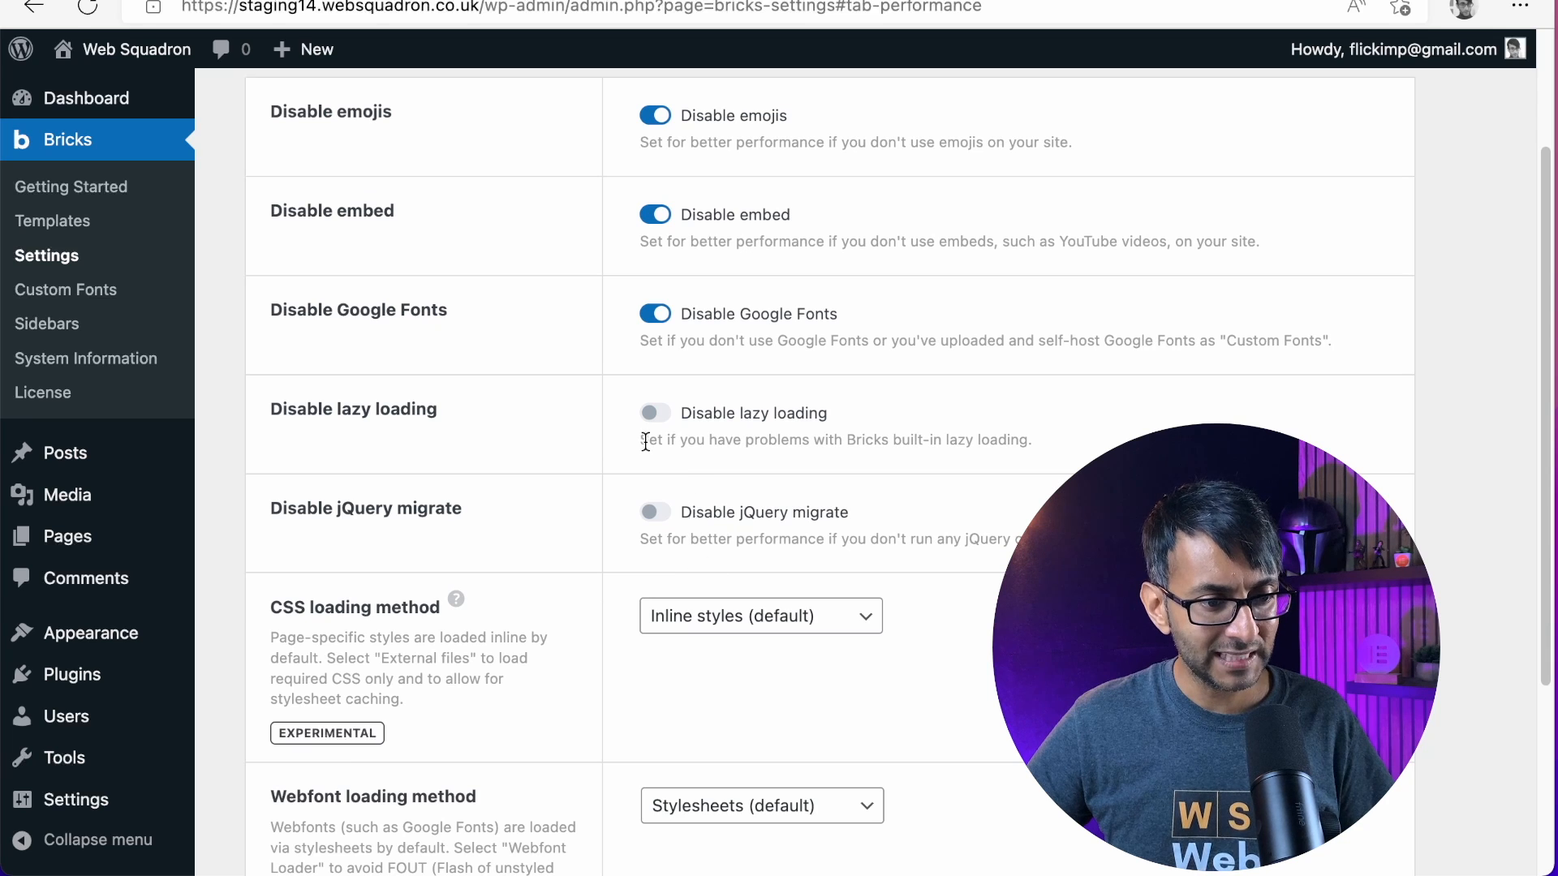
scroll(778, 556, "down", 6)
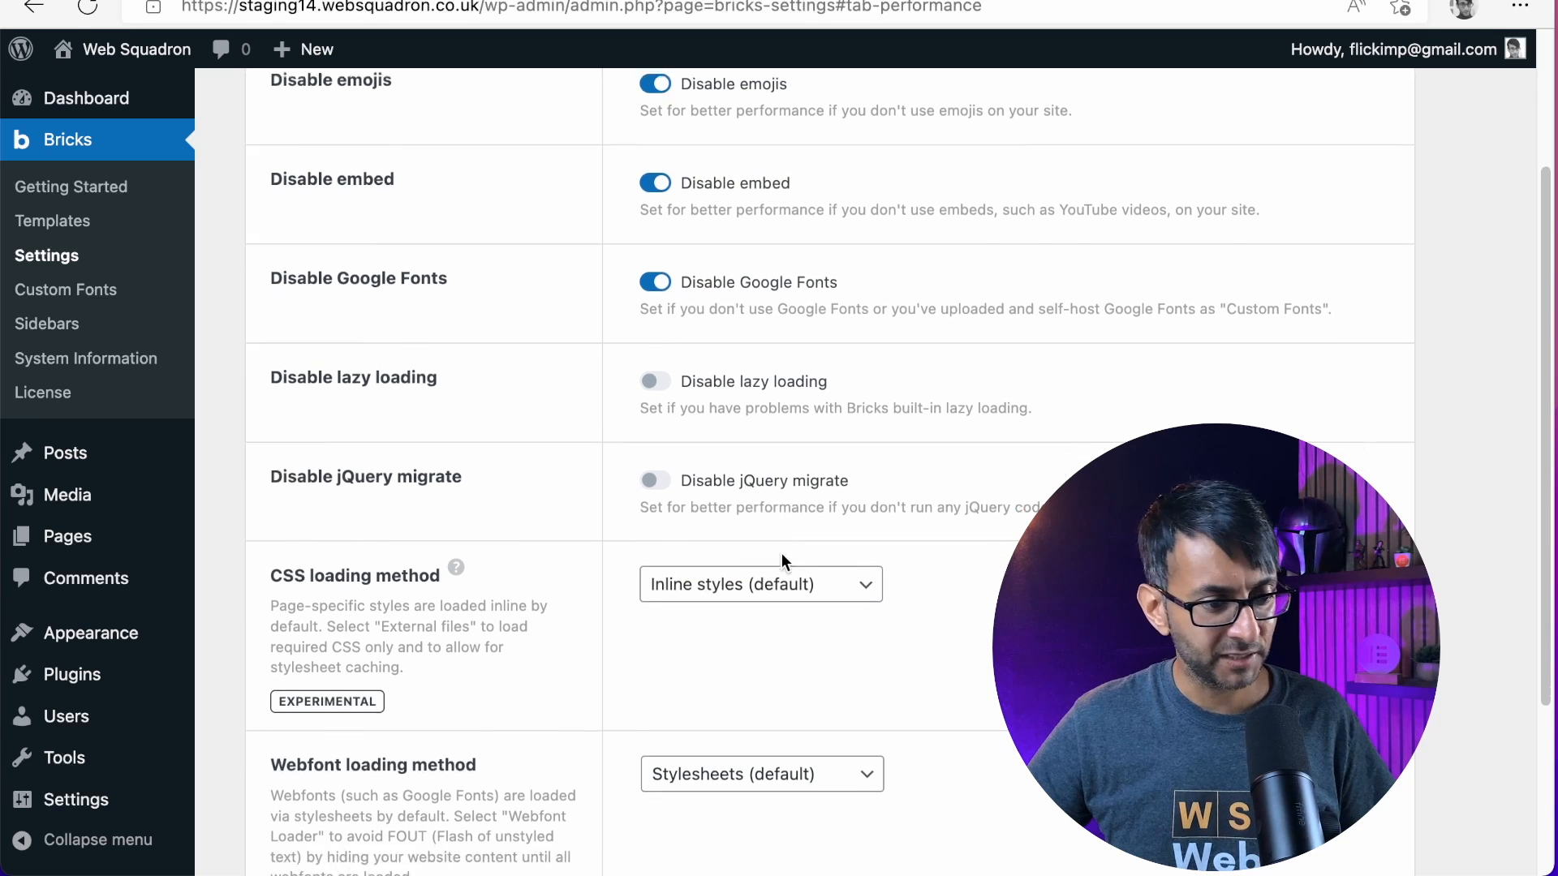
left_click(769, 327)
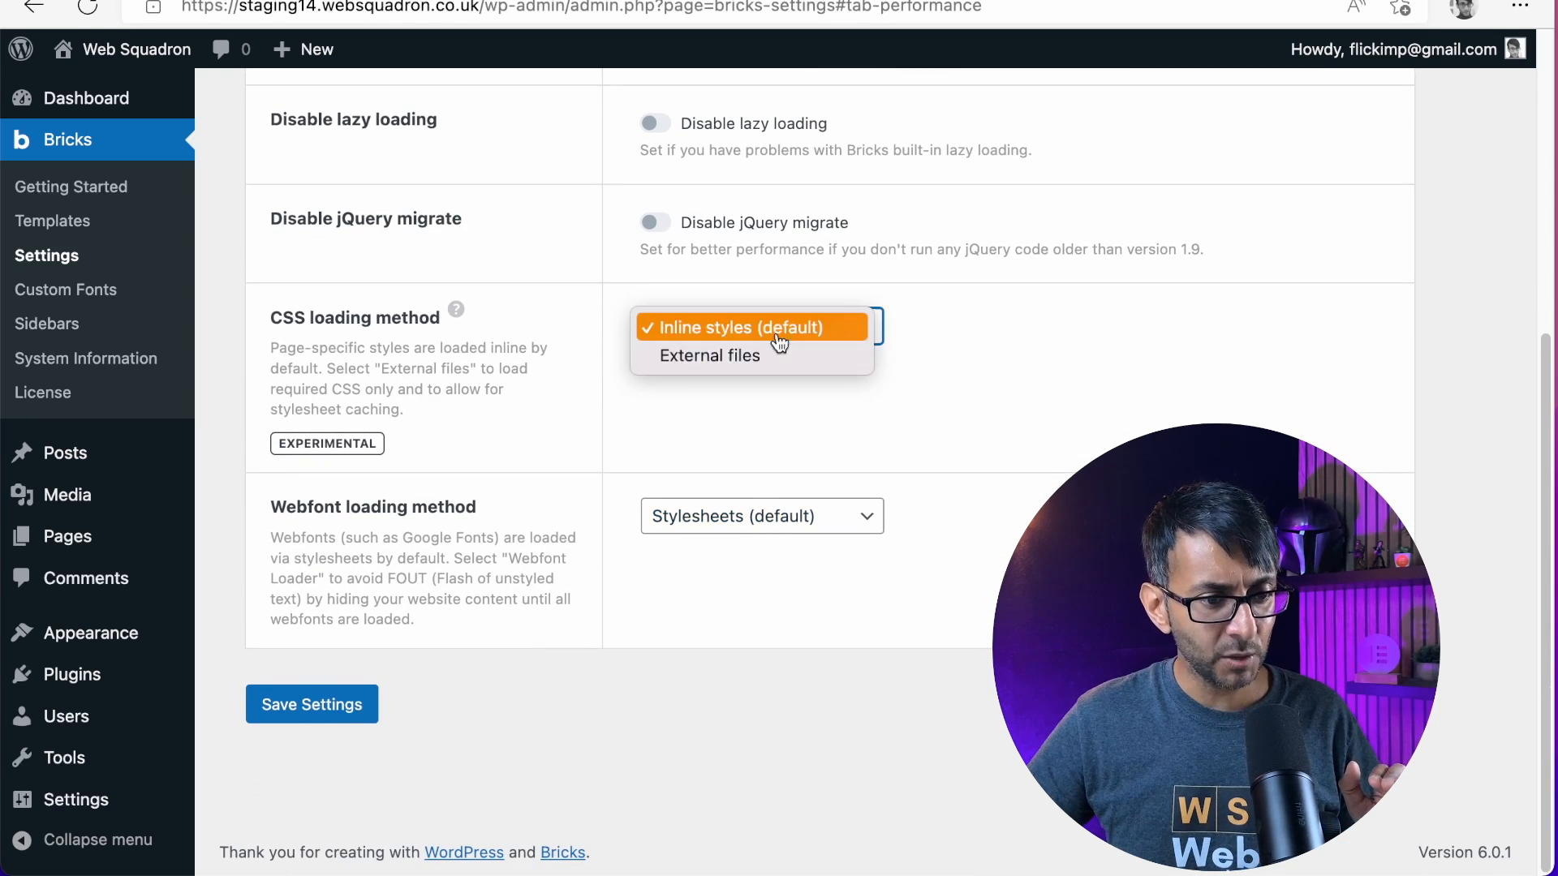
left_click(777, 328)
left_click(316, 707)
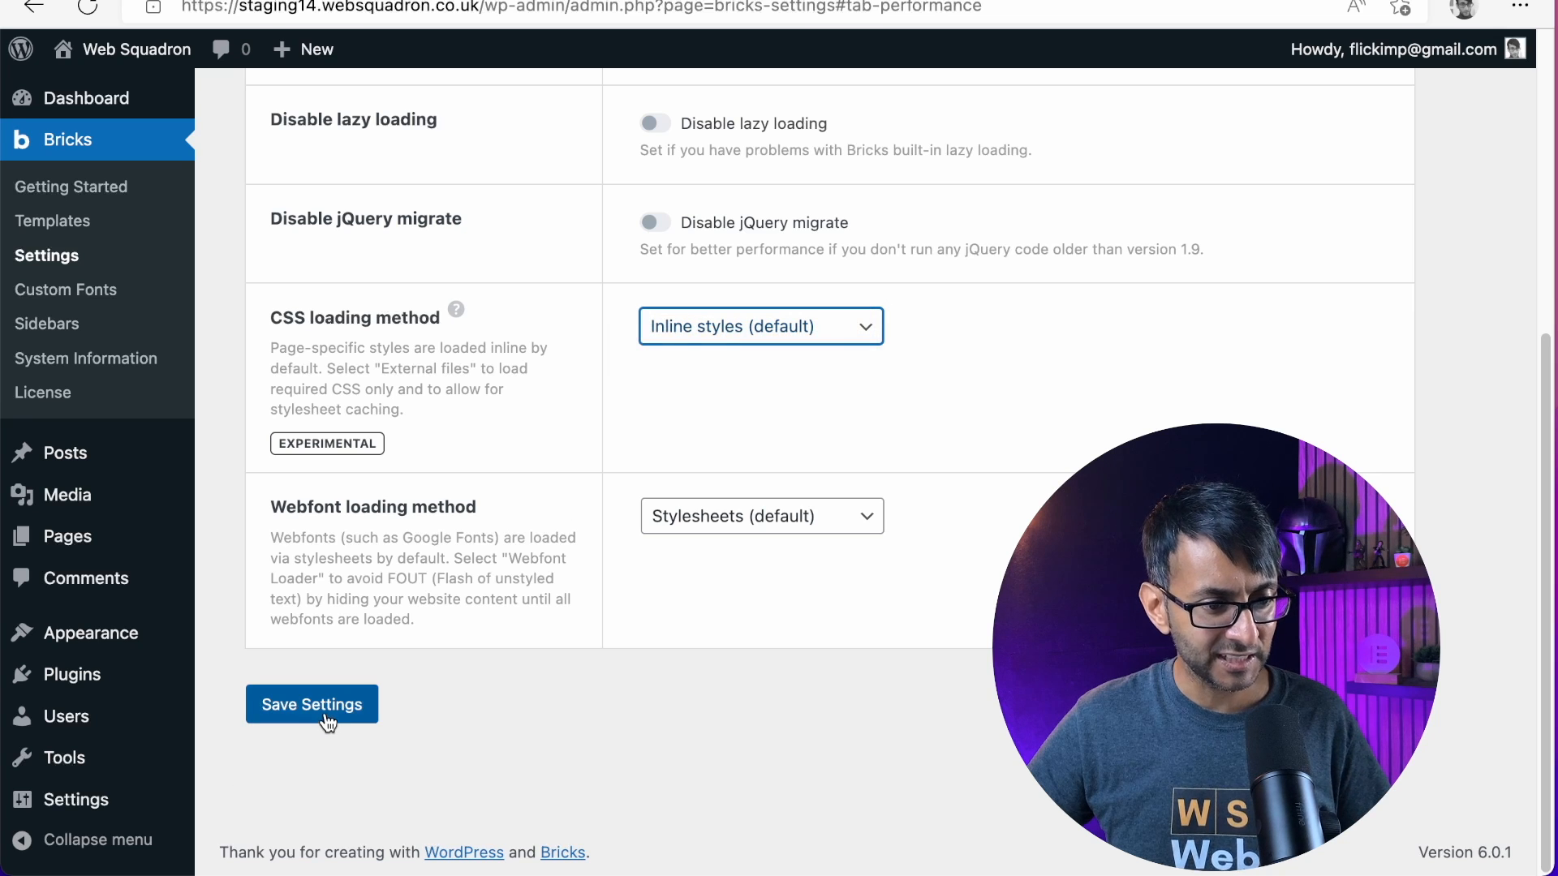
Look through the API key fields and the global custom code areas for CSS, header, body and footer scripts
scroll(897, 526, "down", 2)
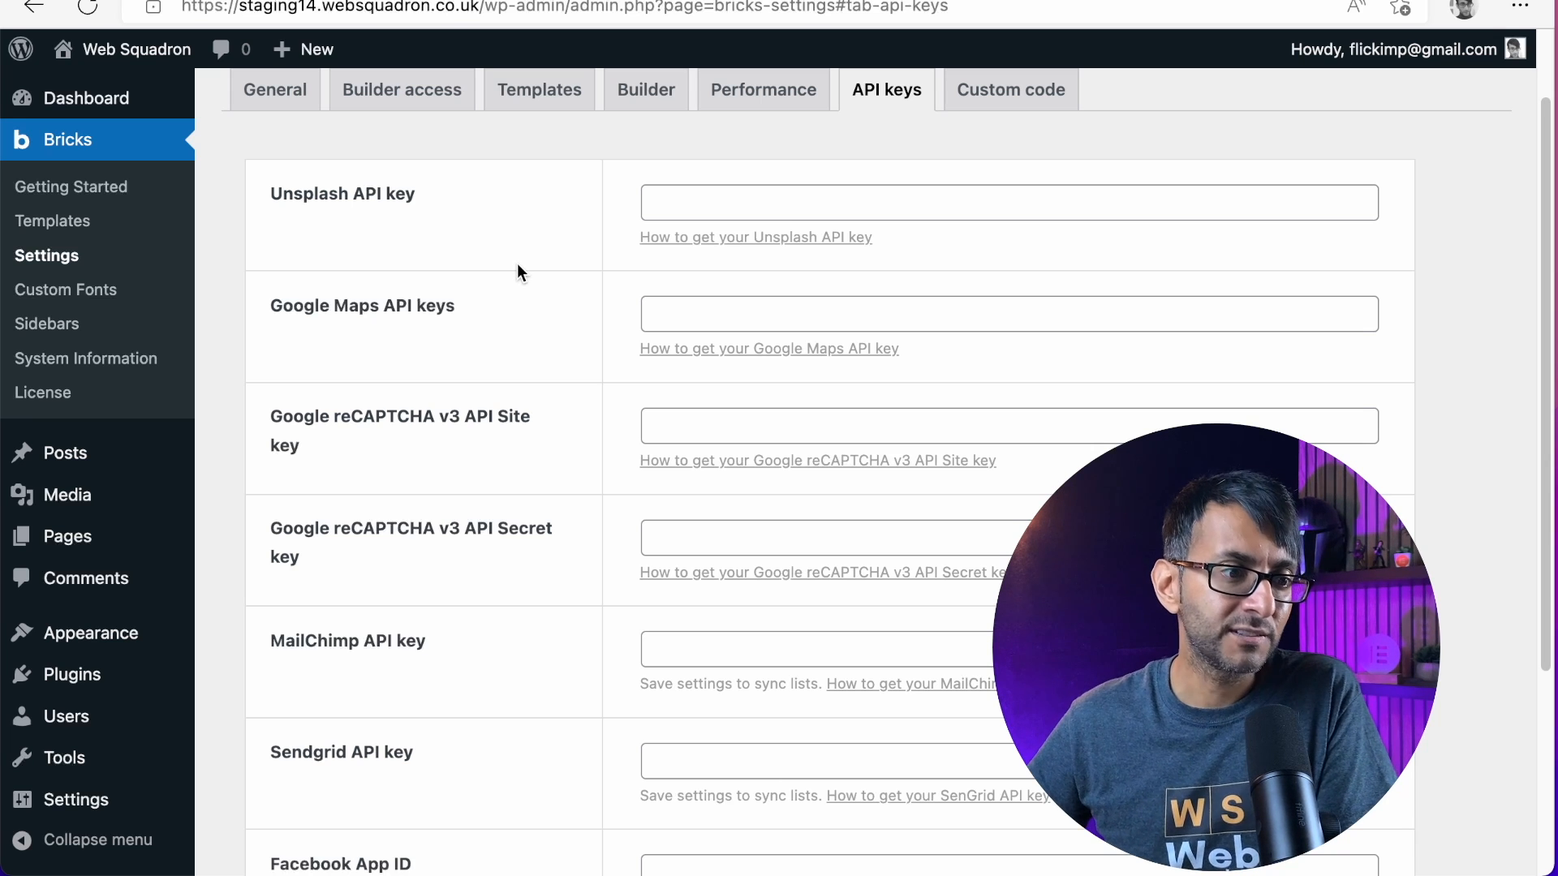
scroll(521, 273, "down", 4)
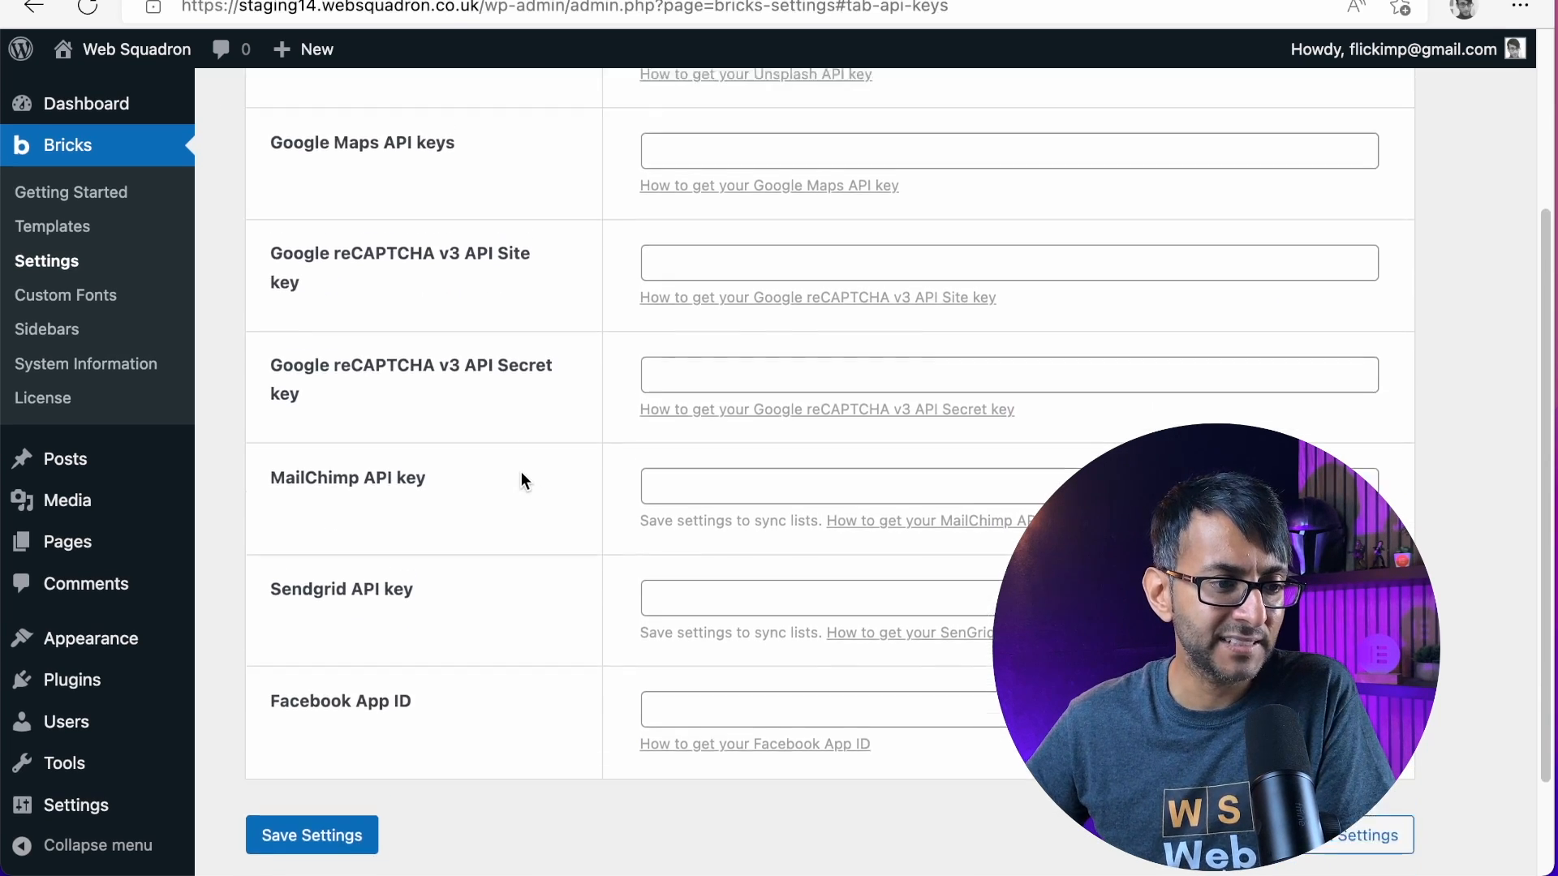
scroll(520, 479, "up", 4)
left_click(969, 194)
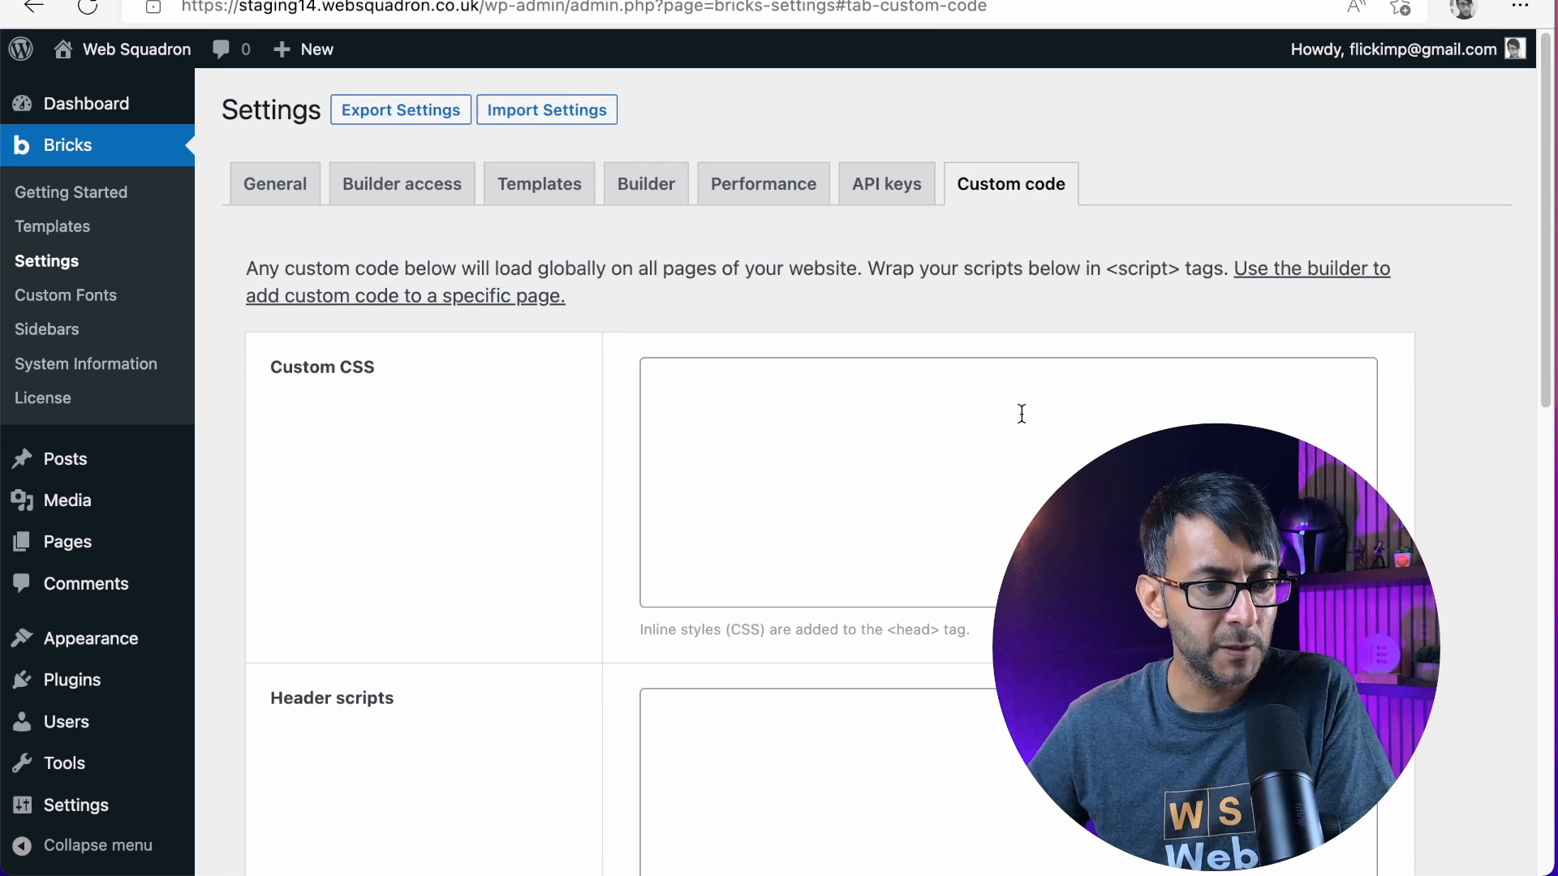
scroll(989, 467, "down", 4)
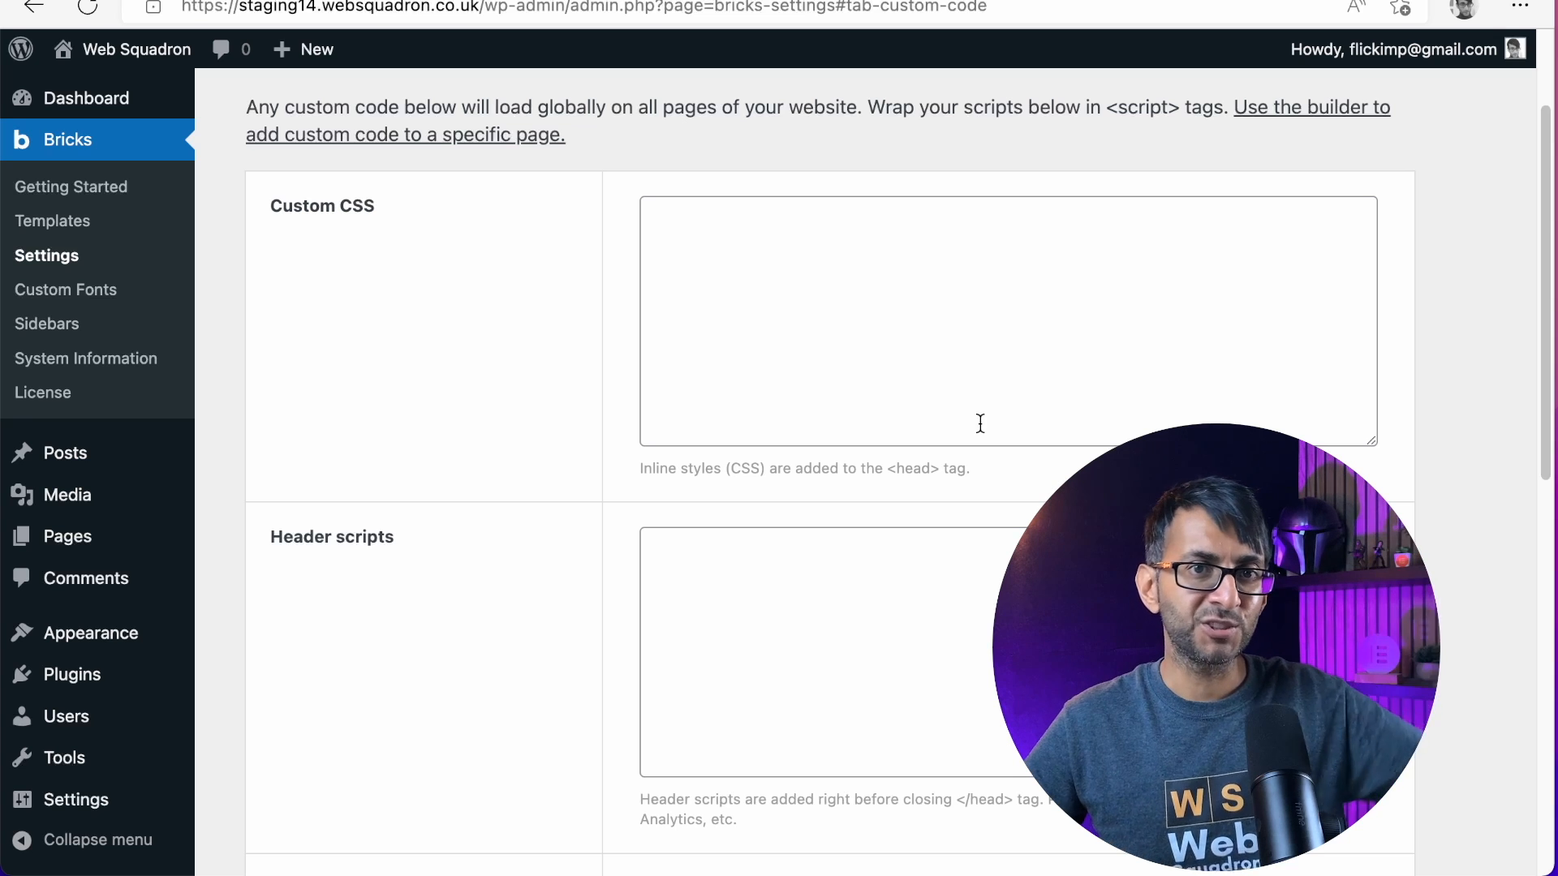
scroll(933, 416, "down", 5)
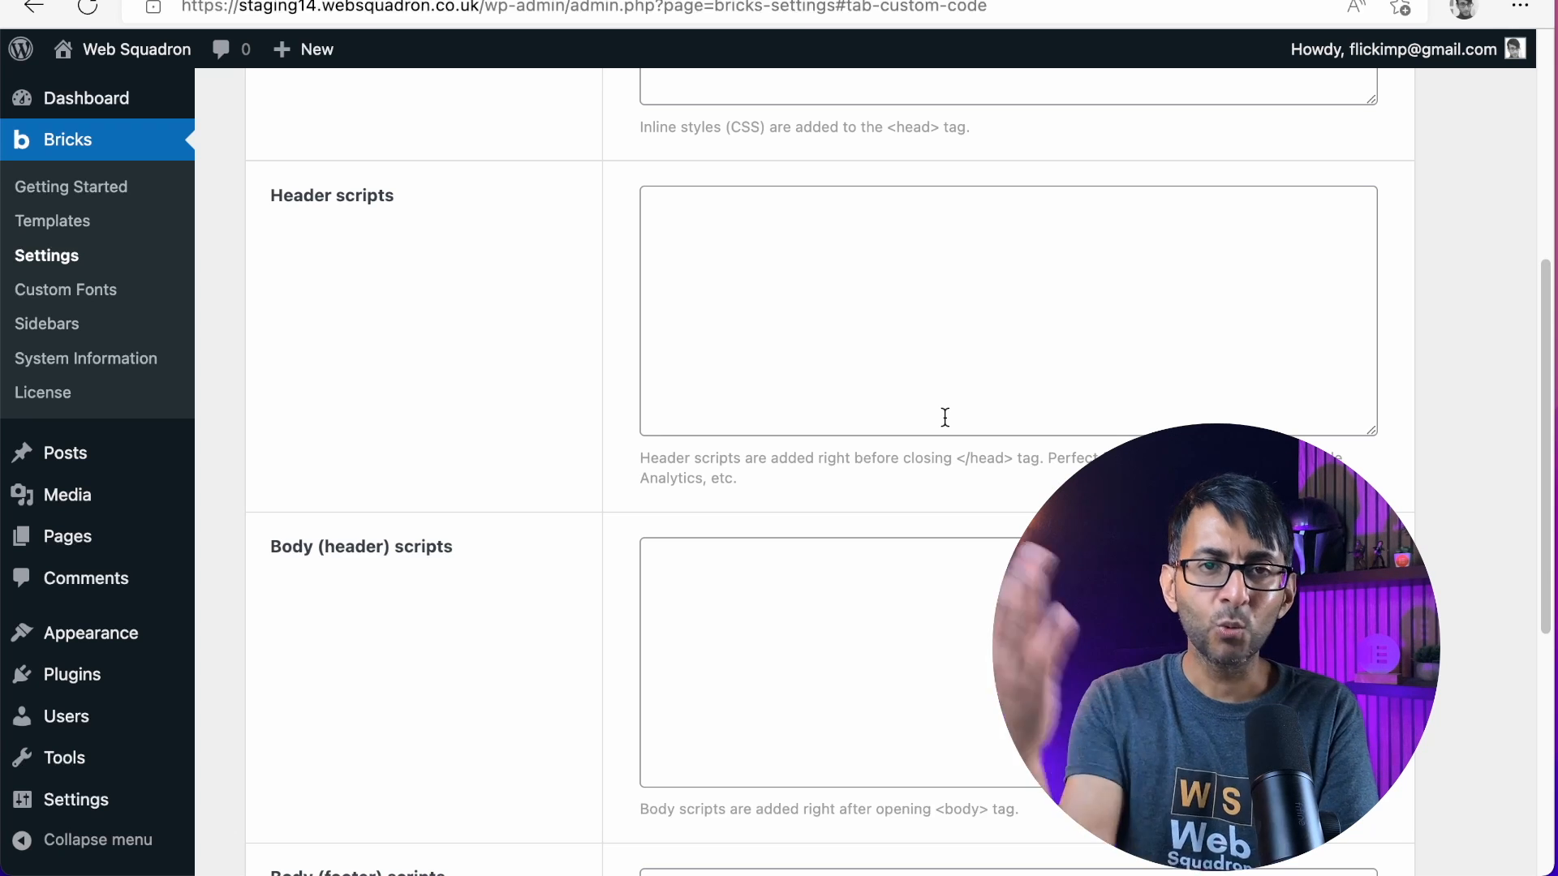
scroll(1055, 389, "down", 7)
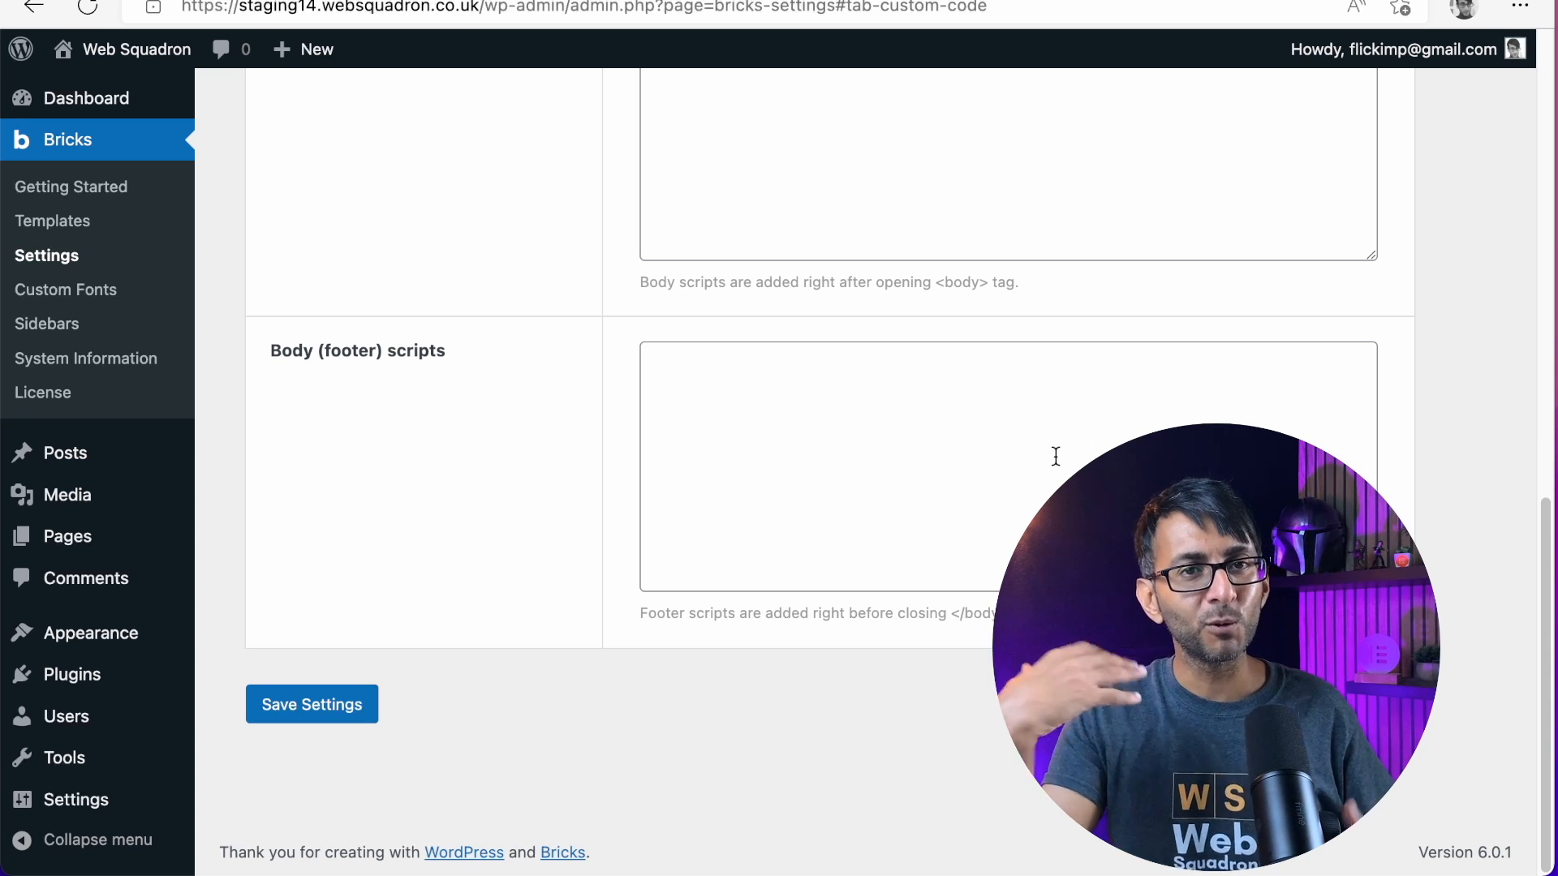
scroll(1060, 431, "up", 10)
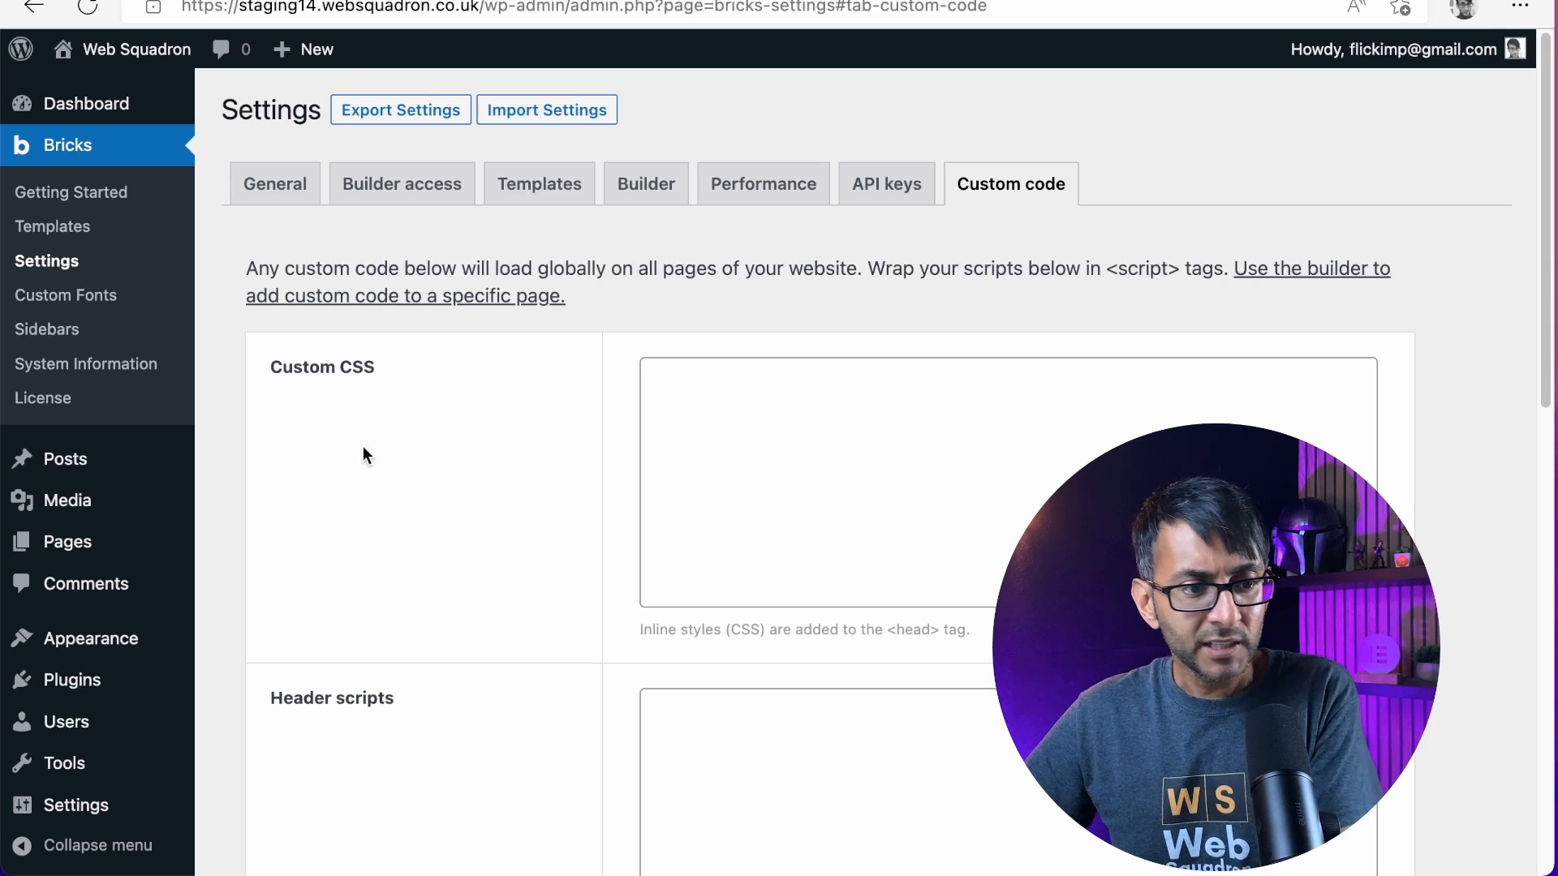
Start a new custom font in Bricks titled Montserrat, keeping the variant's weight at 400 (Normal)
left_click(106, 307)
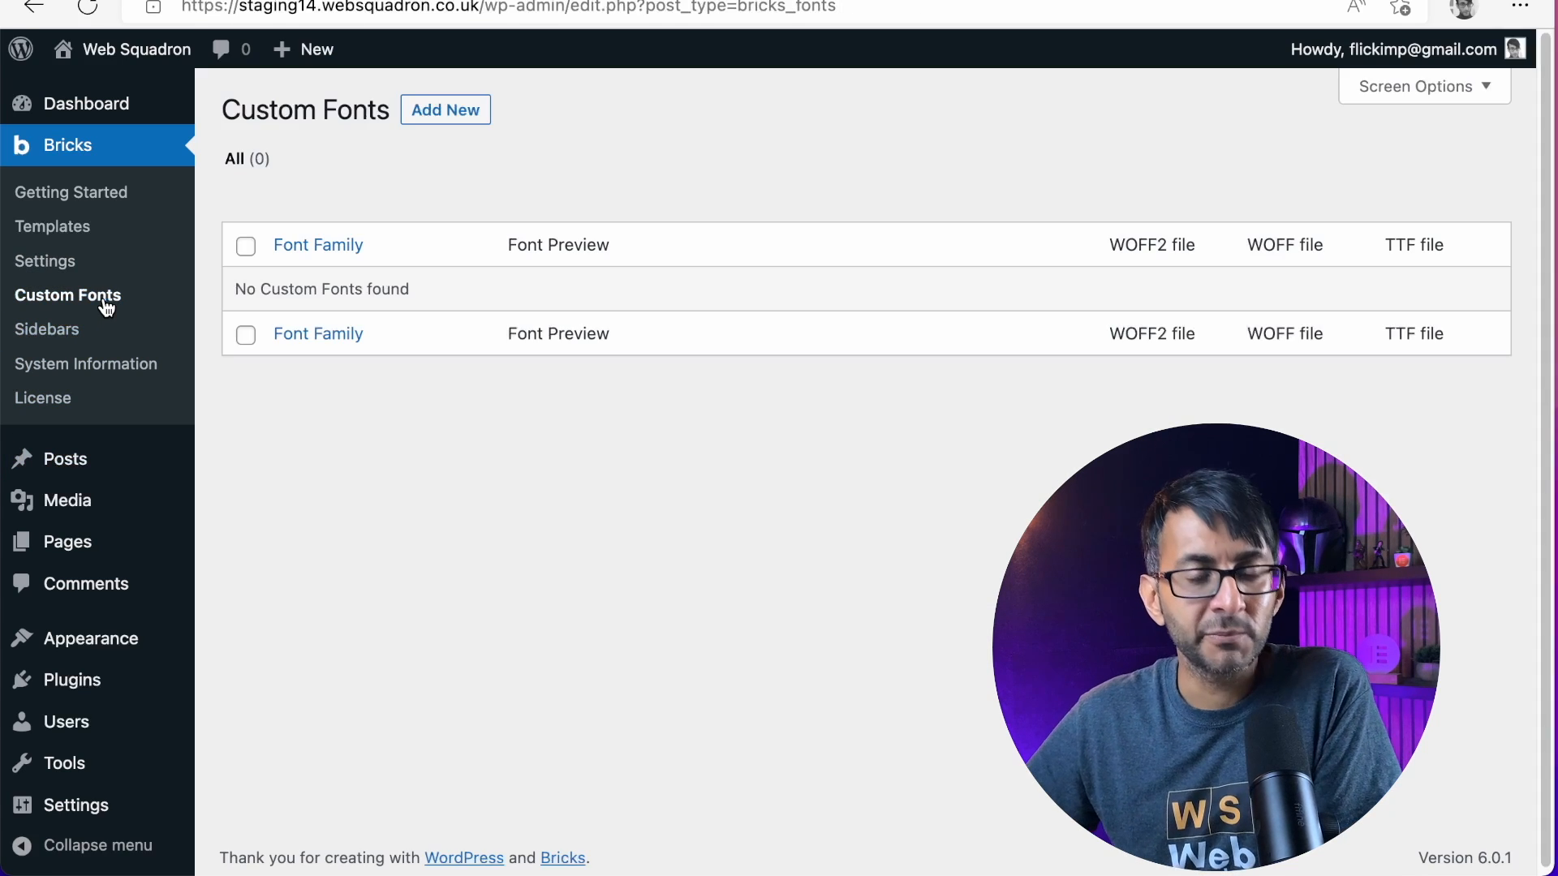
left_click(447, 121)
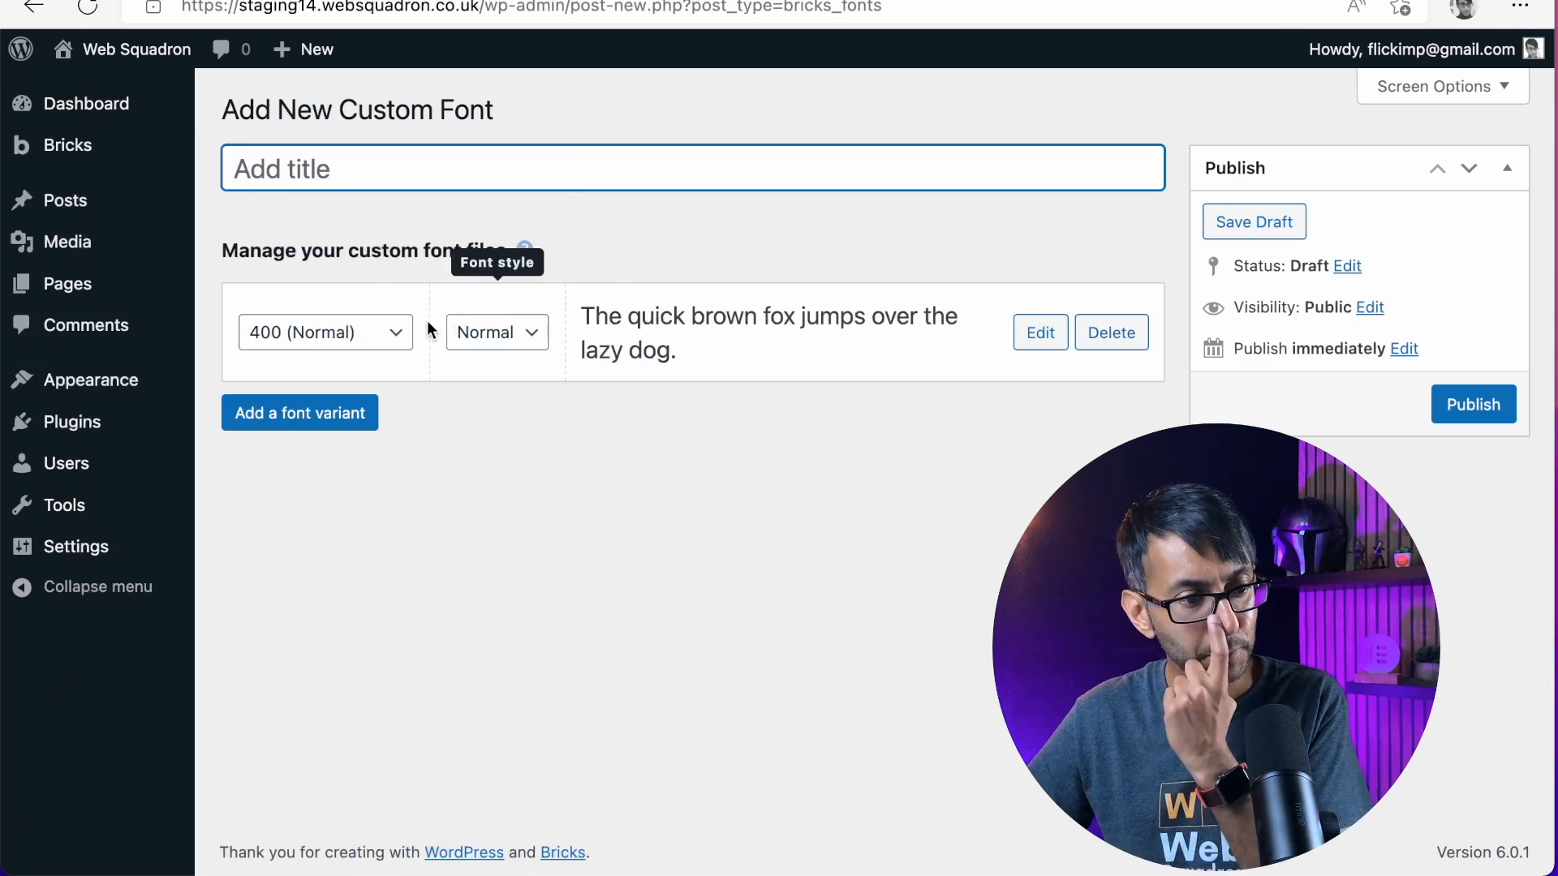
type("Mont")
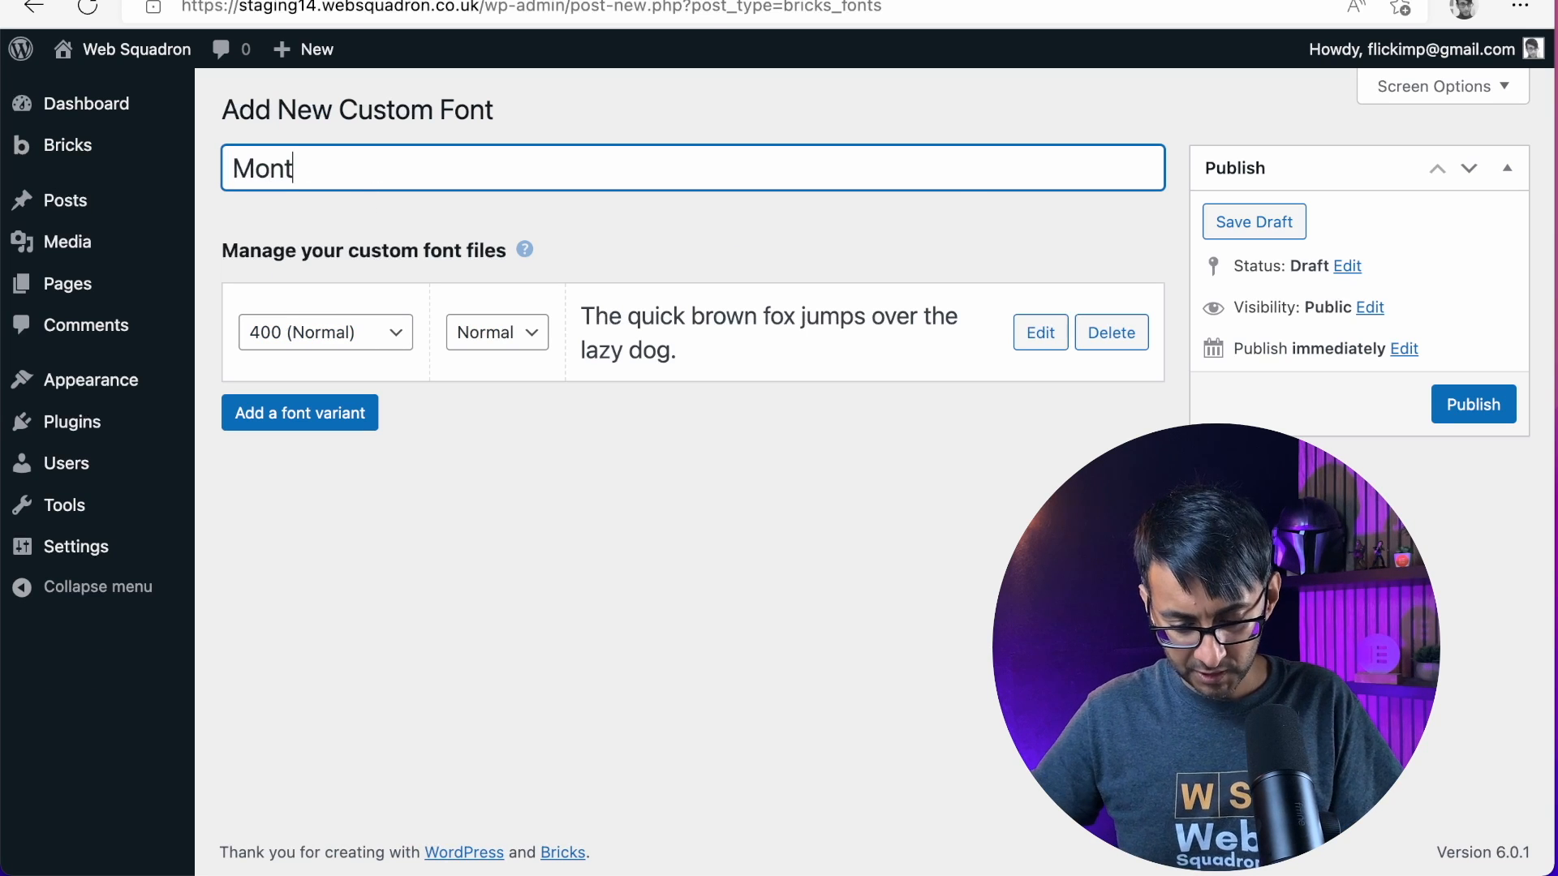
type("serrate")
key("BackSpace")
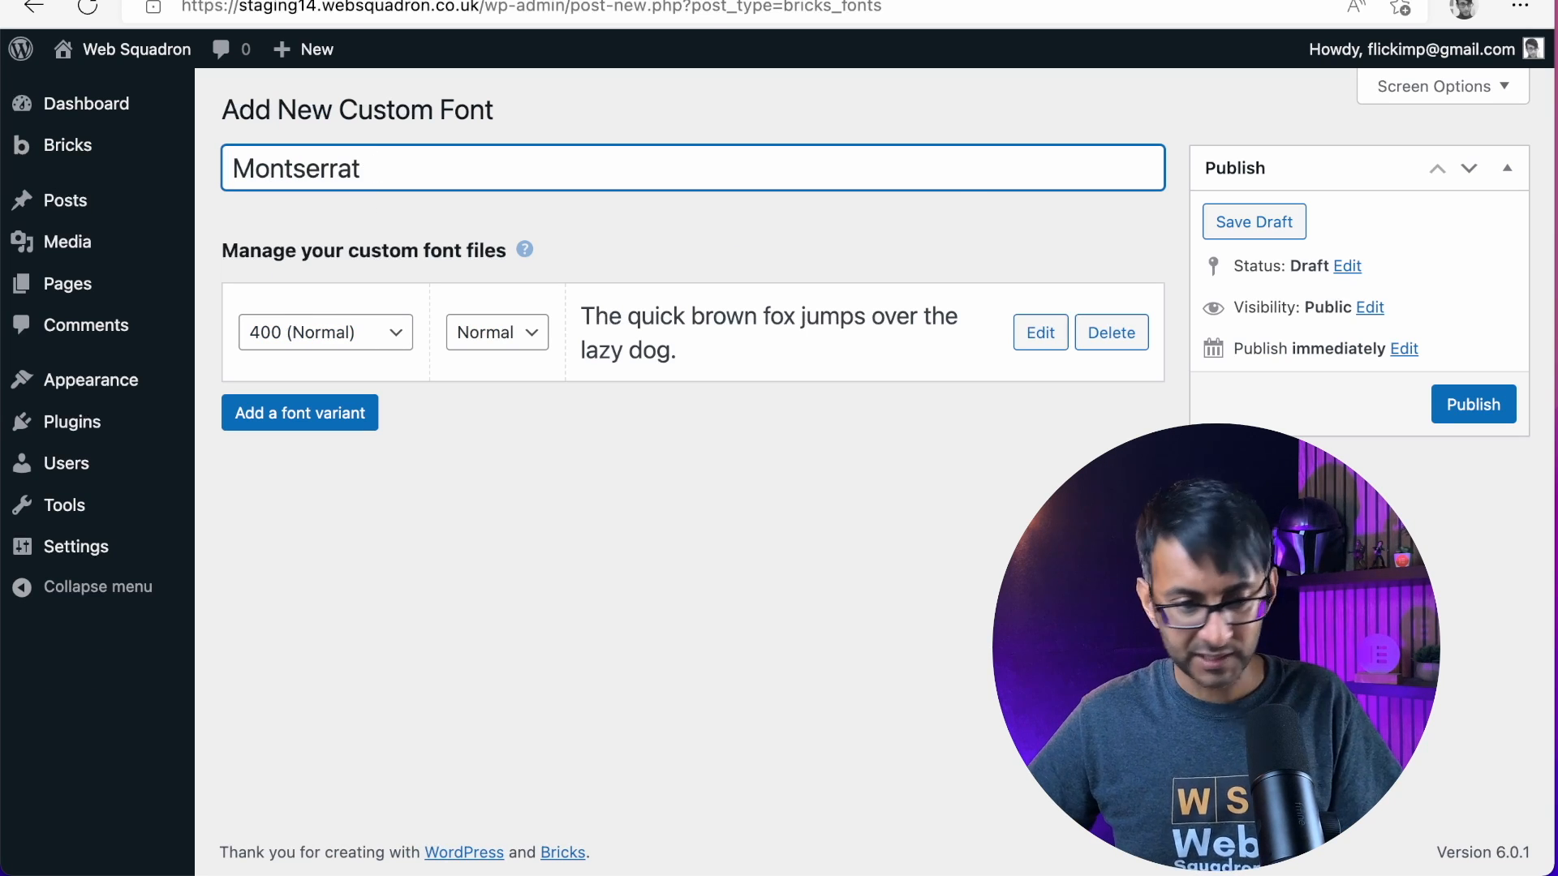
left_click(388, 347)
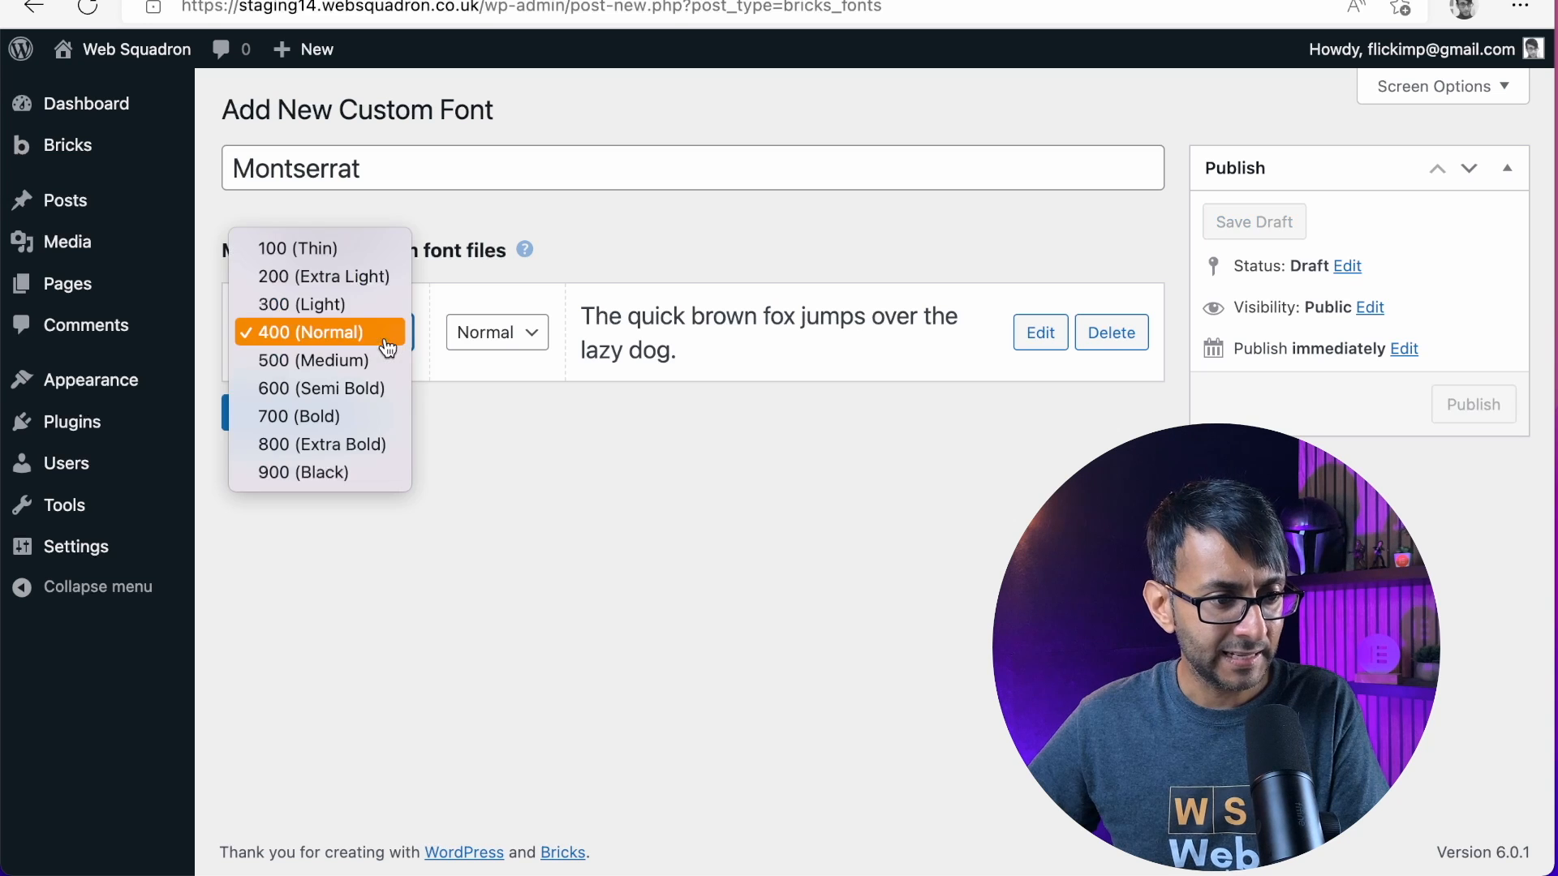
left_click(375, 339)
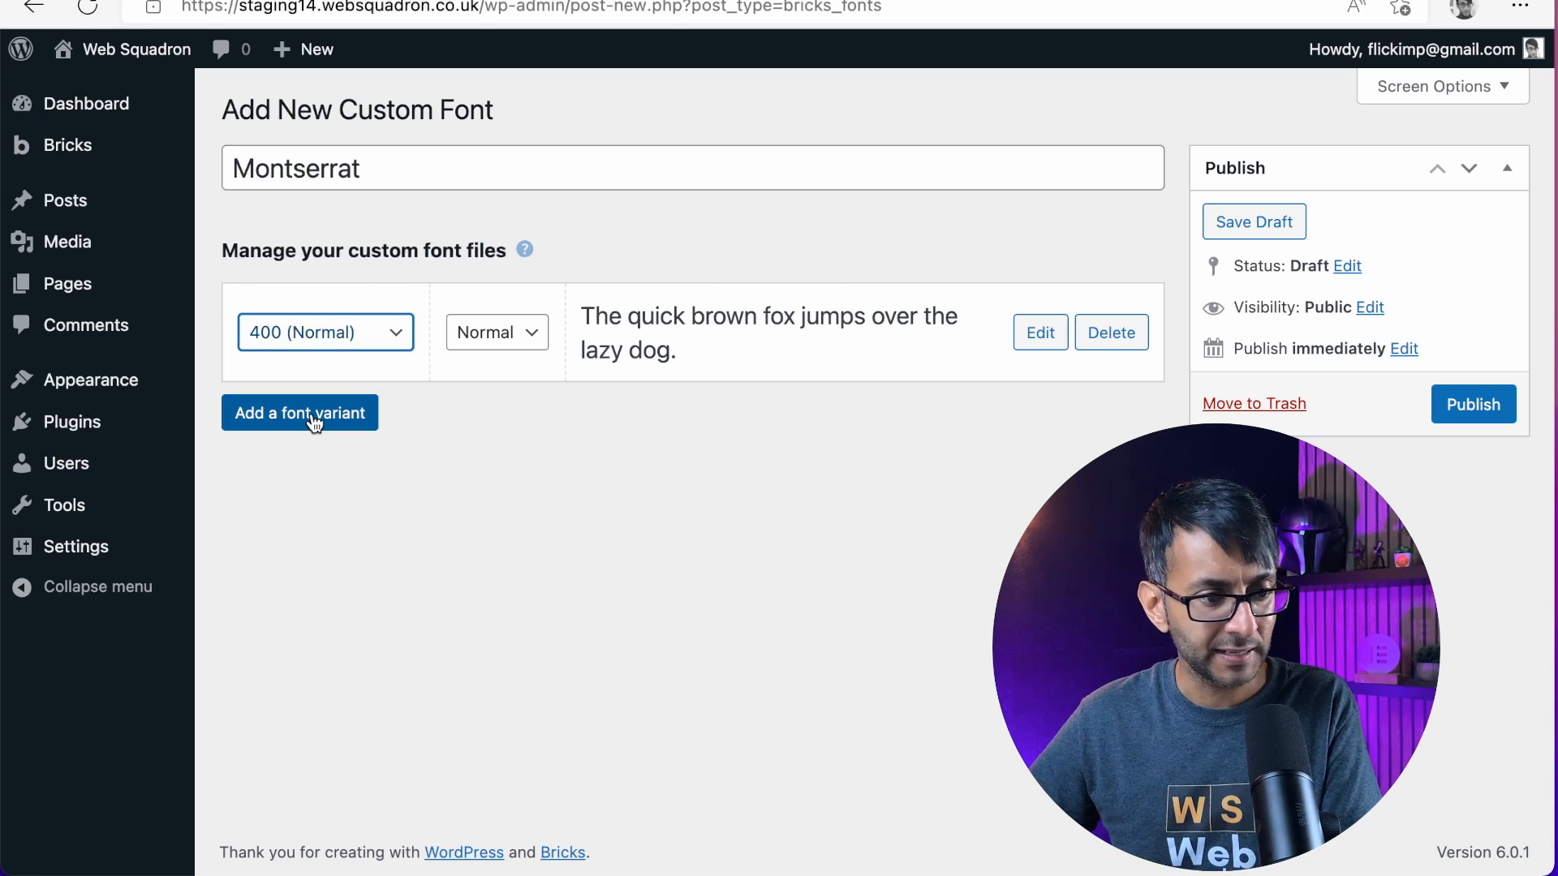
Show the font file fields of the 400 (Normal) variant and check its TTF upload dialog without choosing a file
left_click(1040, 334)
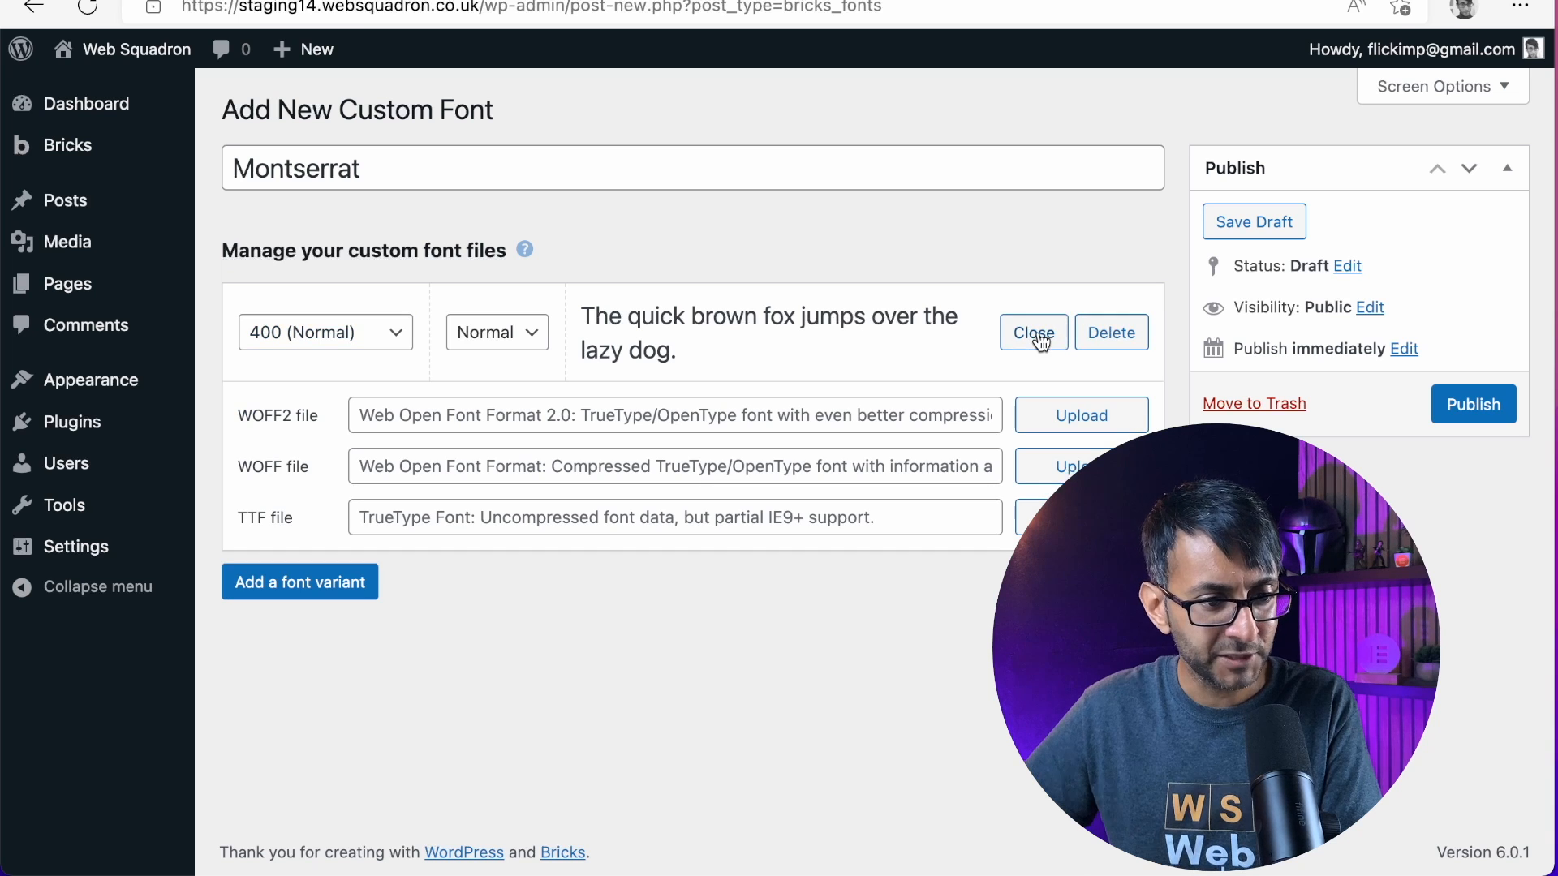
left_click(1027, 517)
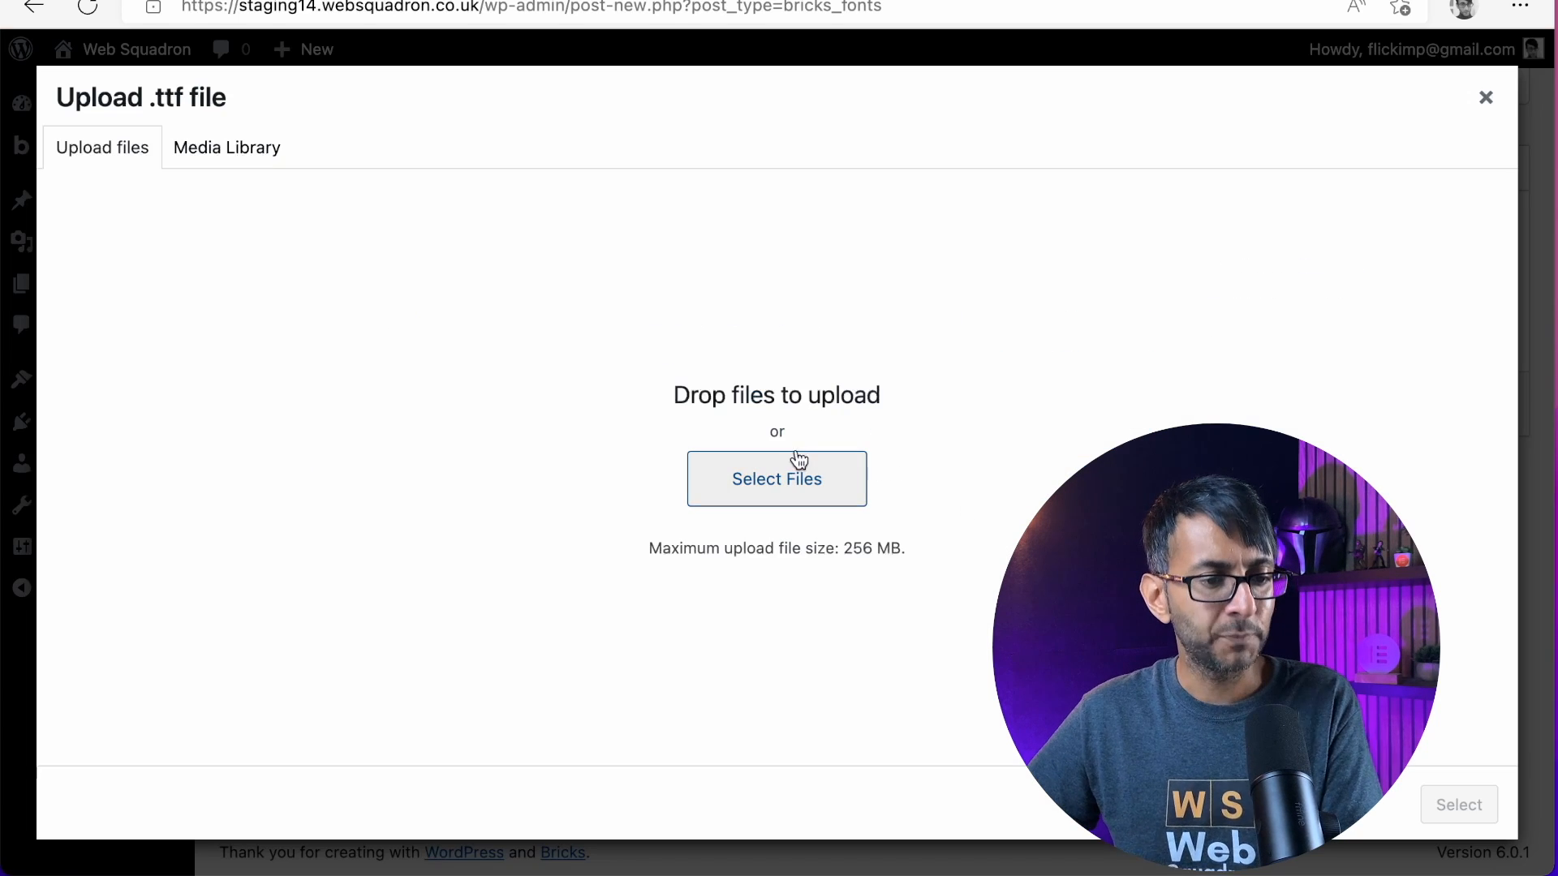
left_click(1486, 97)
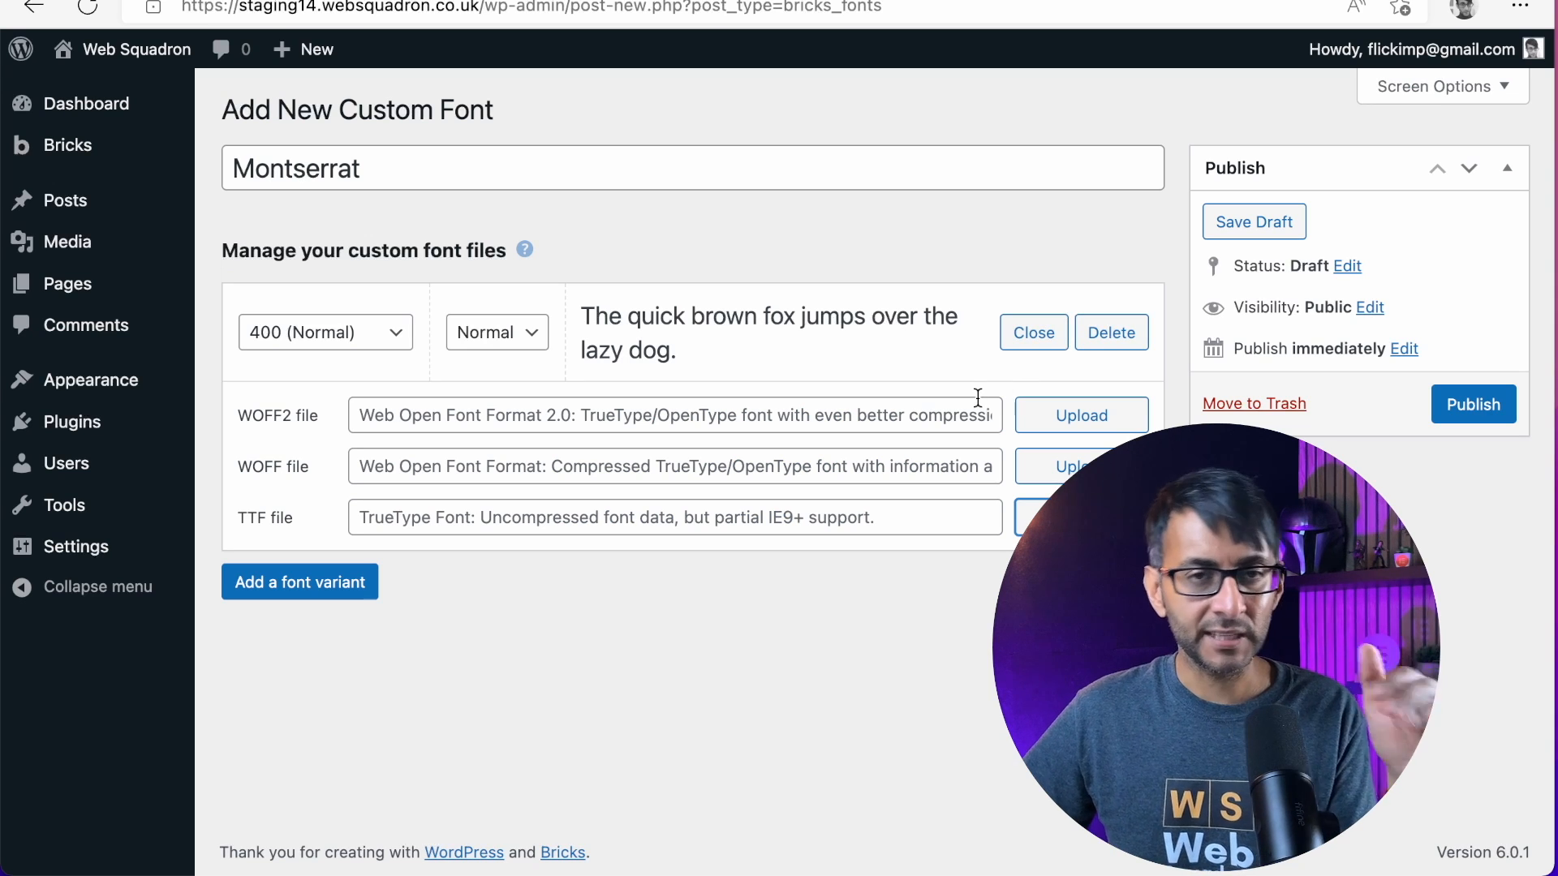
Try adding a second font variant to Montserrat and delete it
left_click(278, 584)
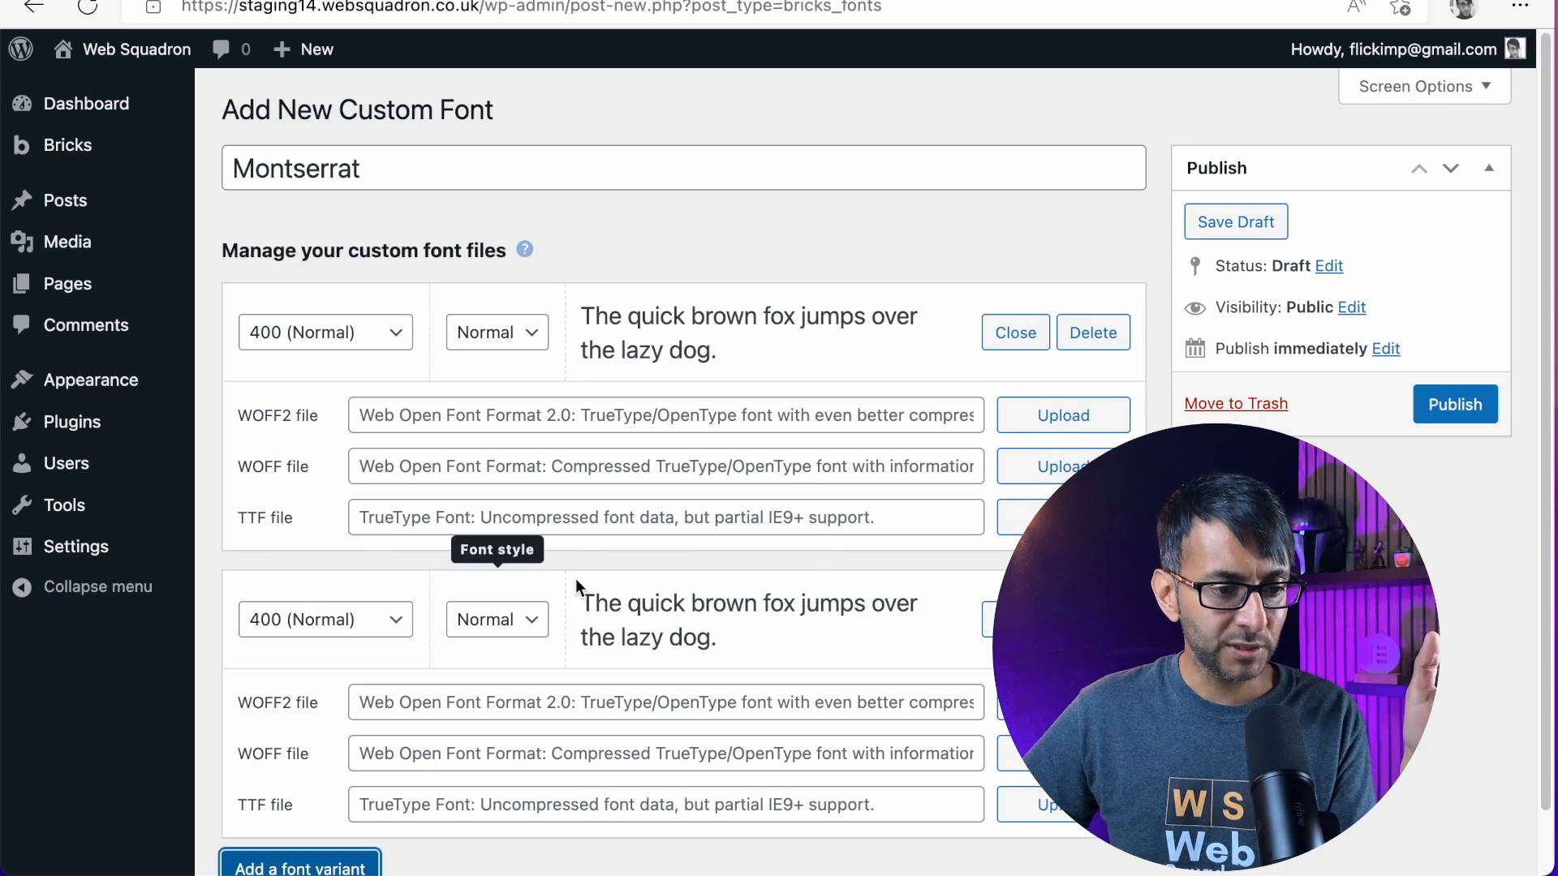
left_click(1093, 620)
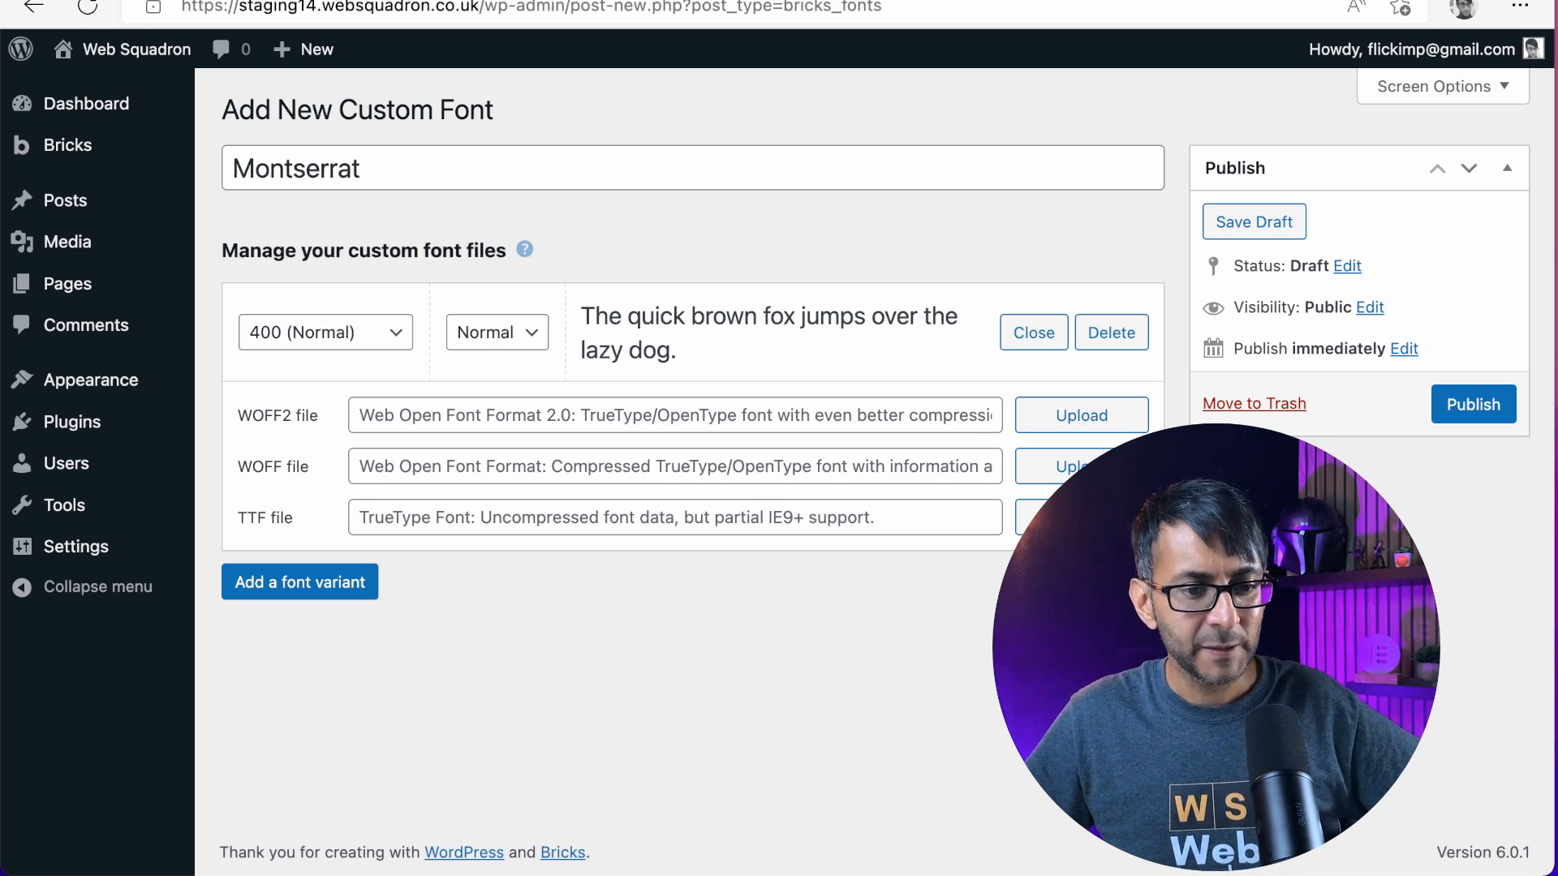
Upload a TTF file for the Montserrat 400 (Normal) variant and publish the custom font
left_click(1082, 517)
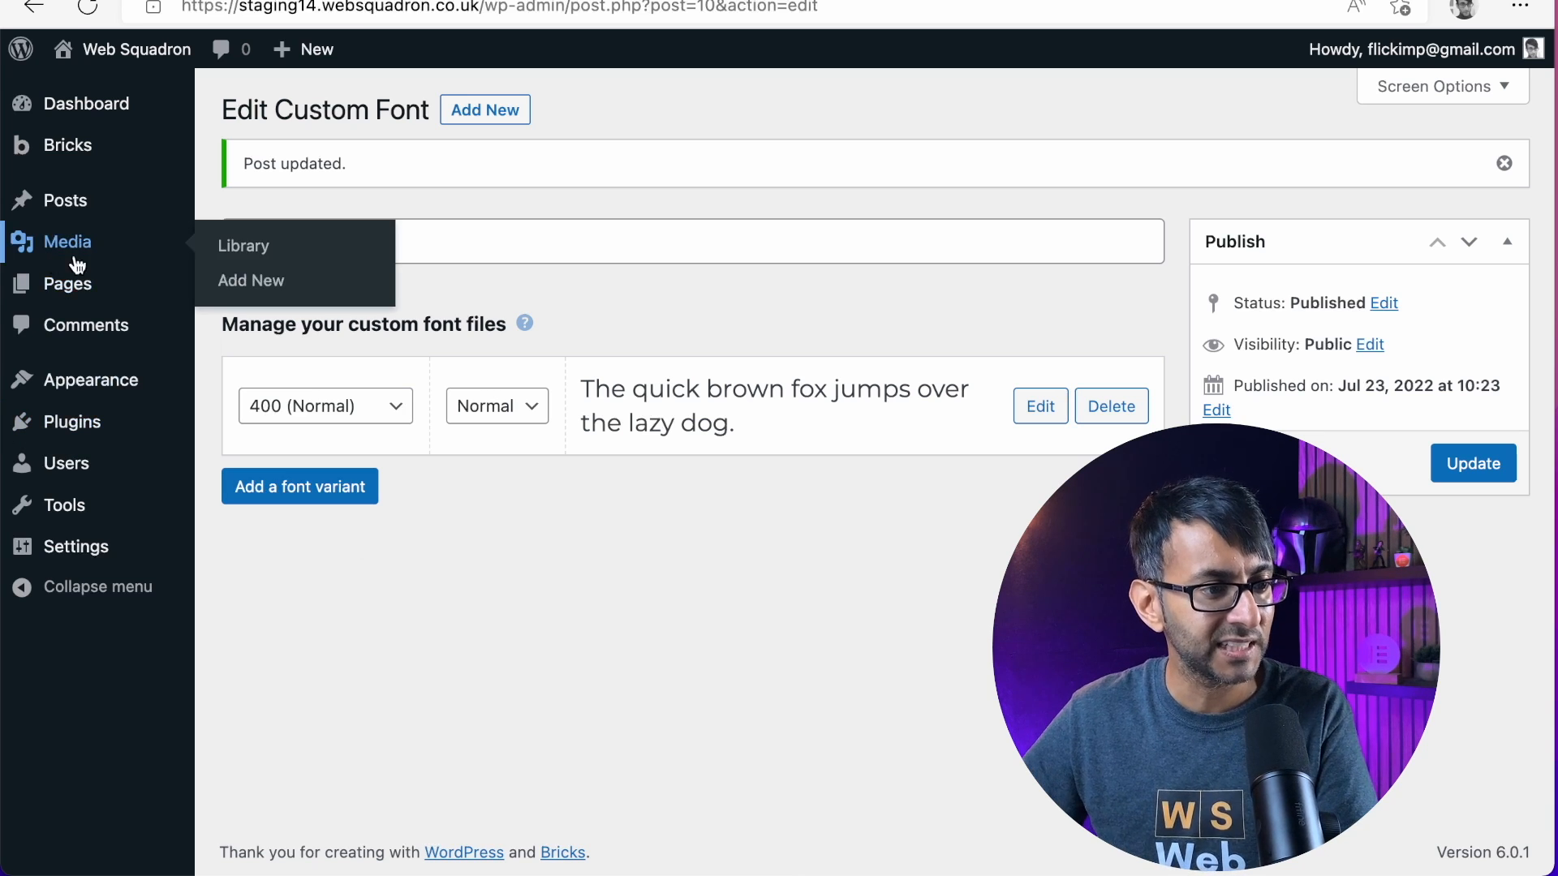
Create a new Bricks sidebar named SideSidebar with the description left empty
mouse_move(91, 292)
mouse_move(73, 146)
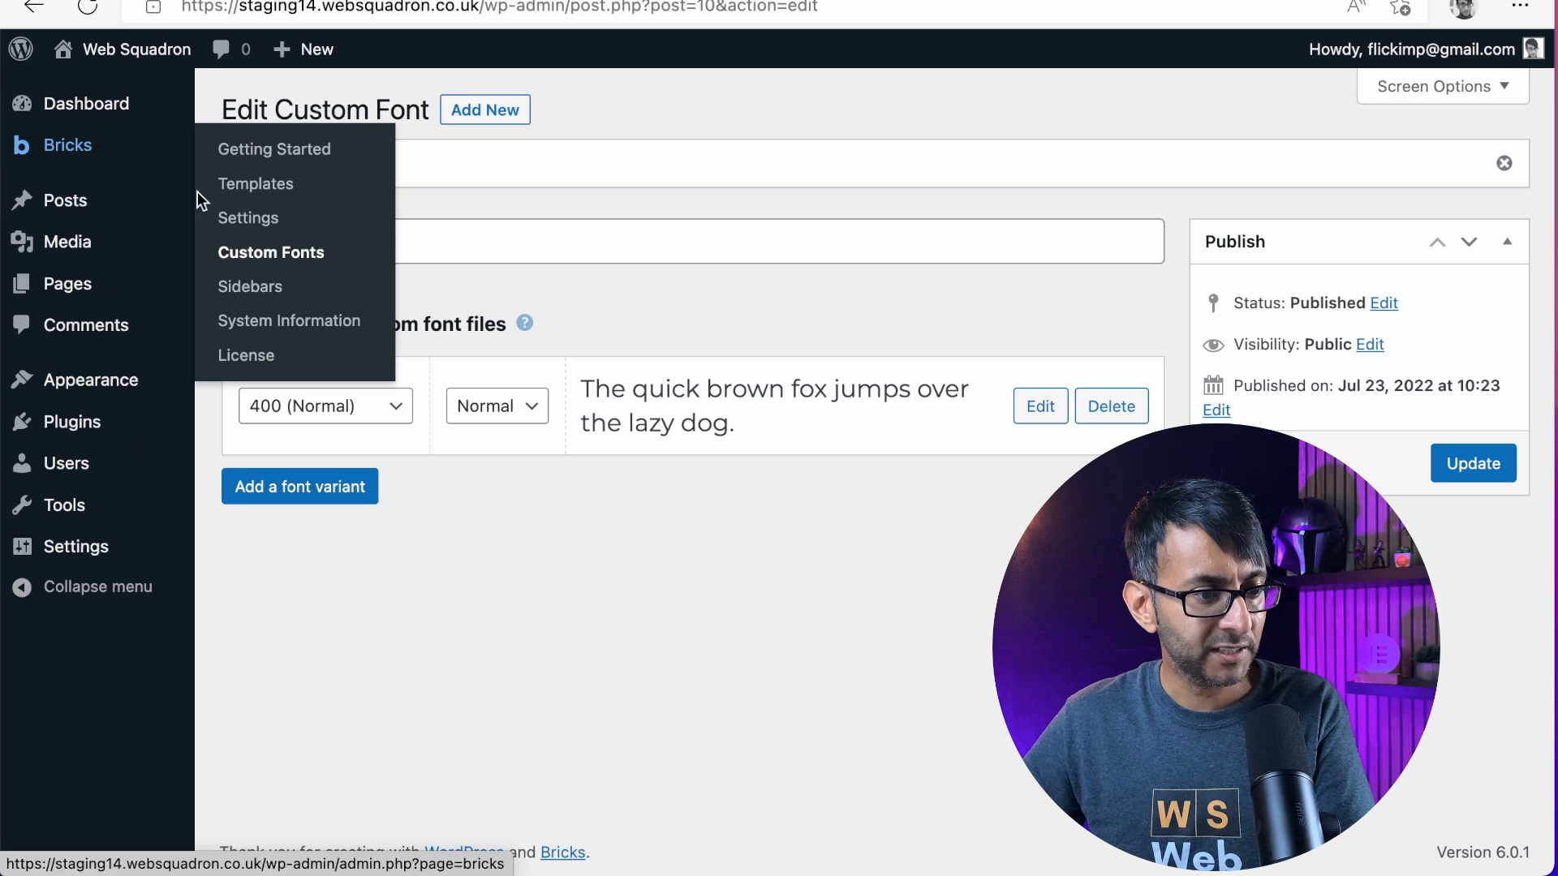
left_click(251, 288)
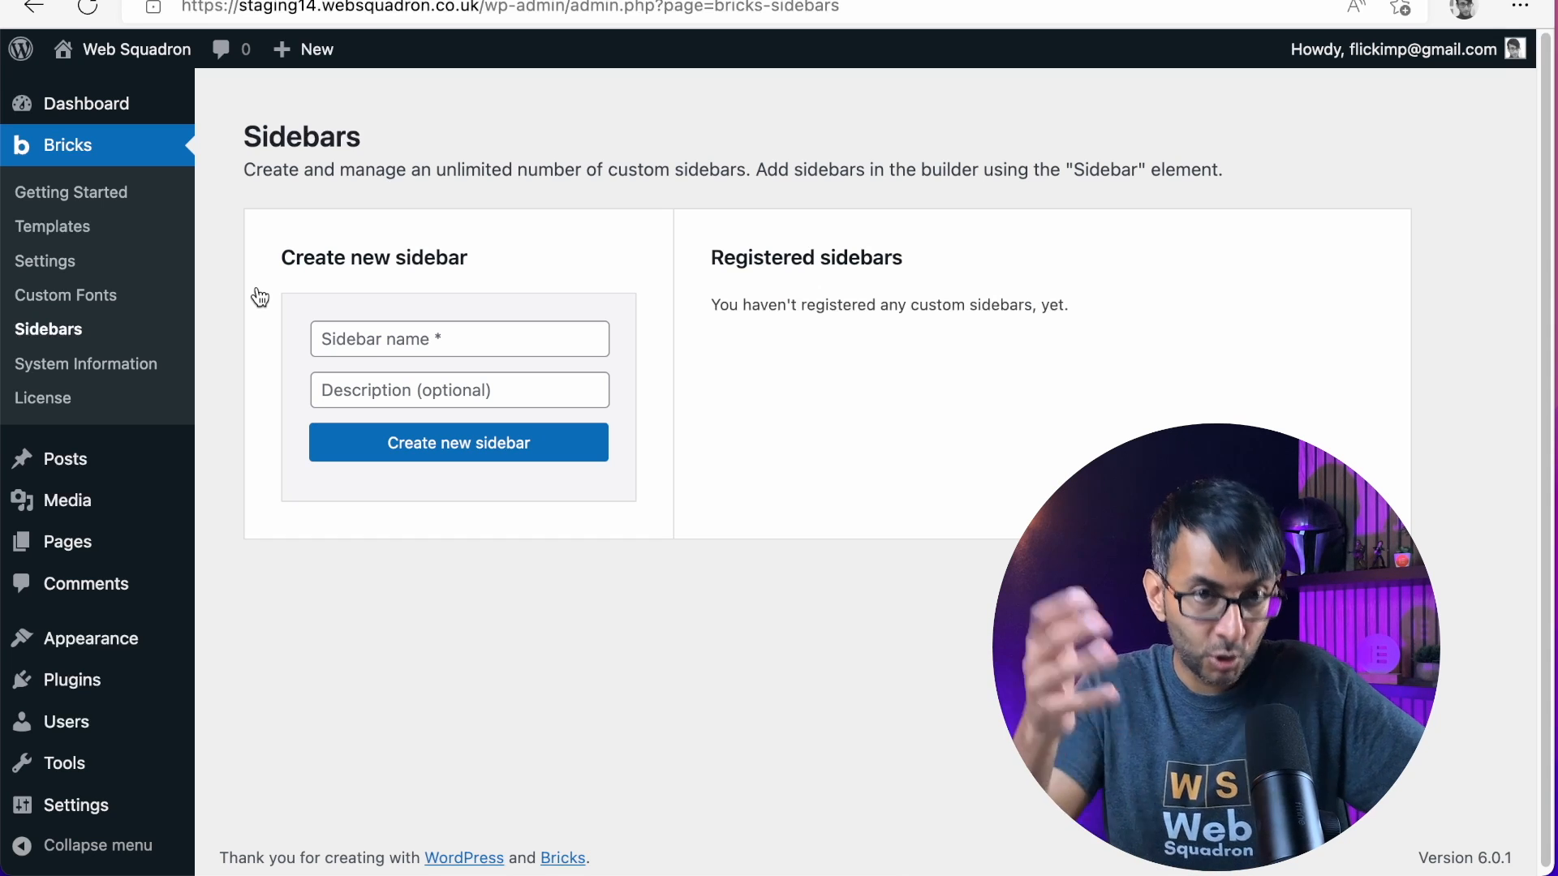
left_click(461, 329)
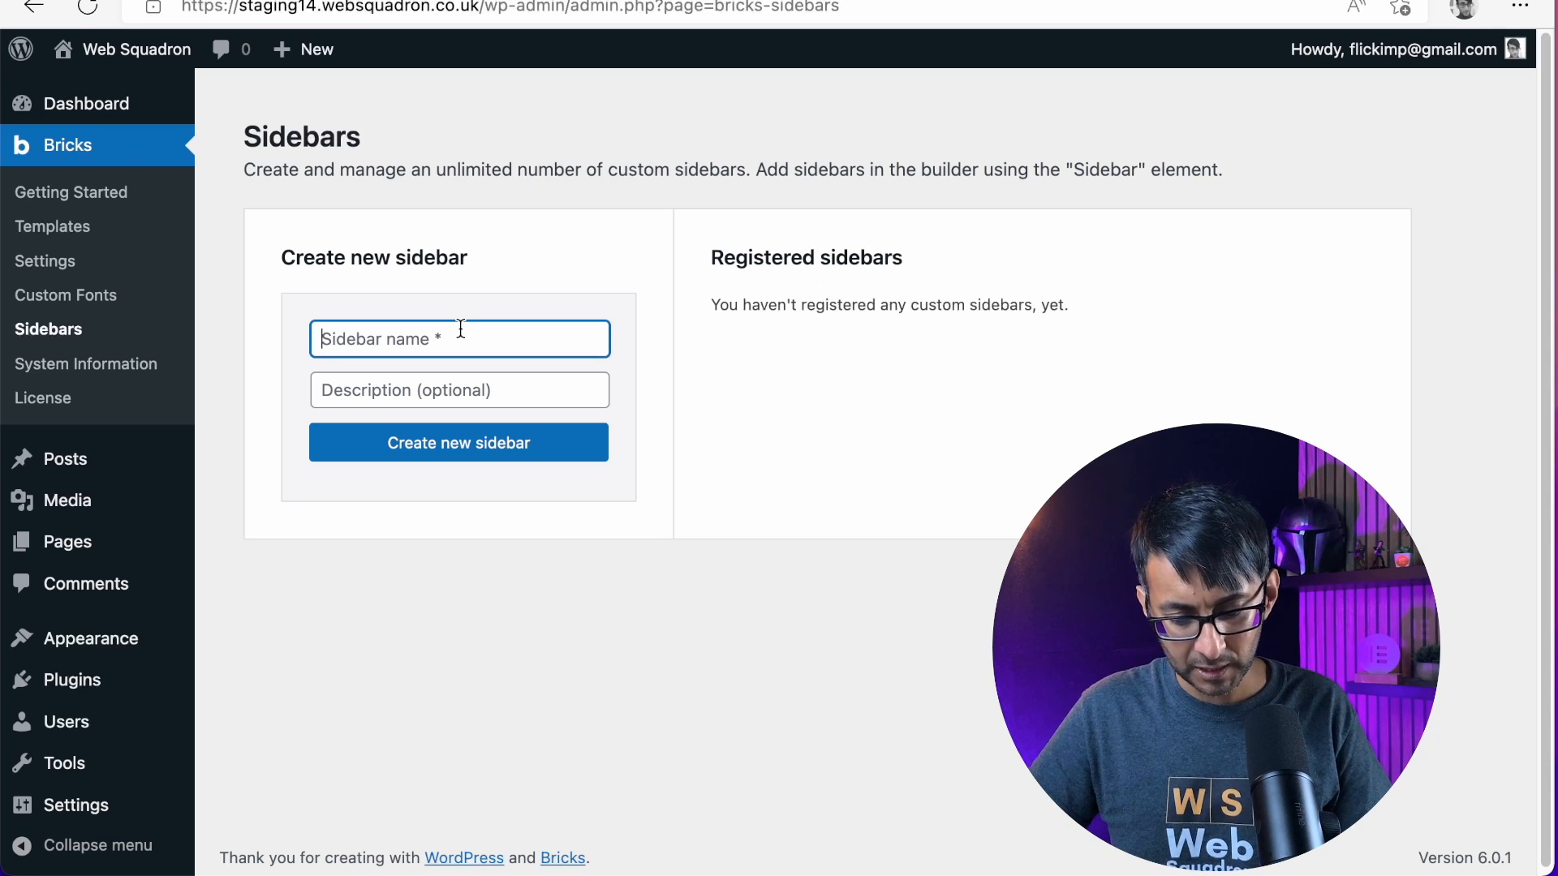
type("SideS")
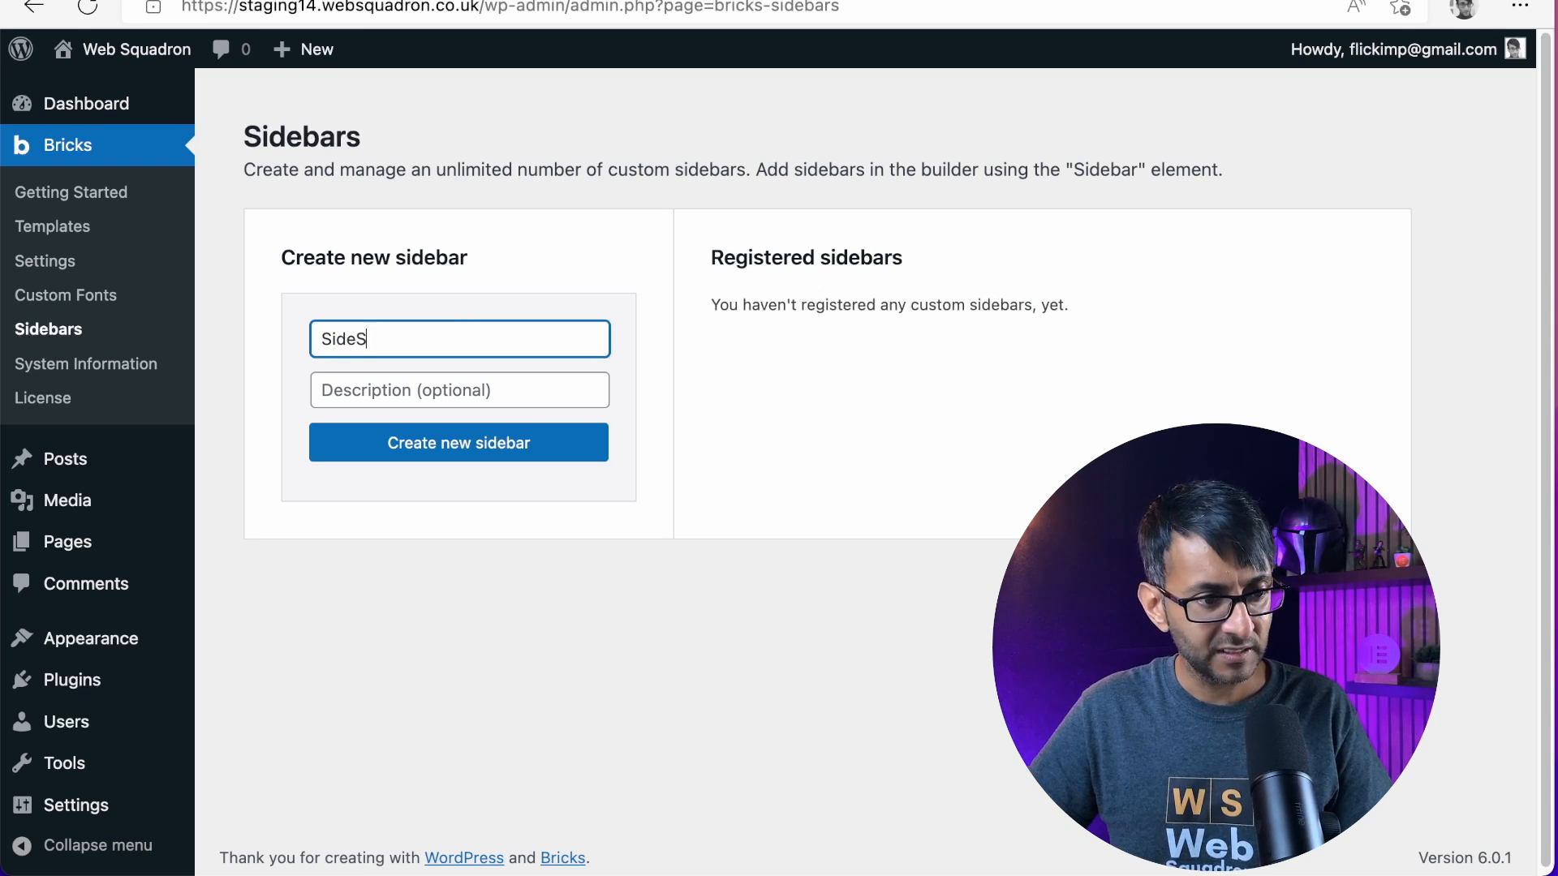
type("idebar")
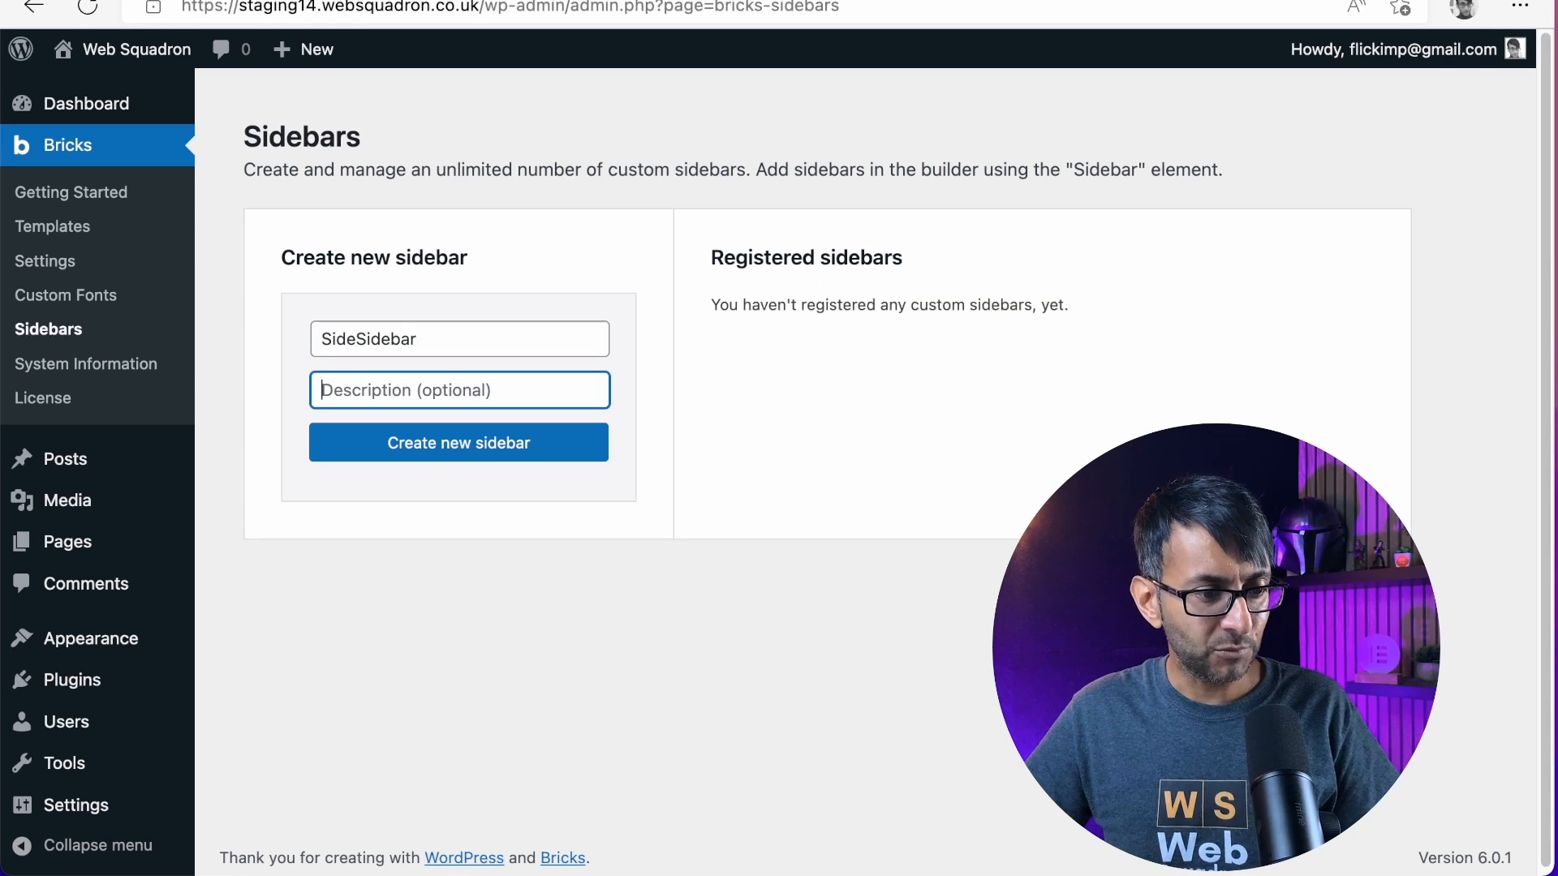
key("Tab")
type("Side")
key("BackSpace")
key("BackSpace")
key("BackSpace")
key("BackSpace")
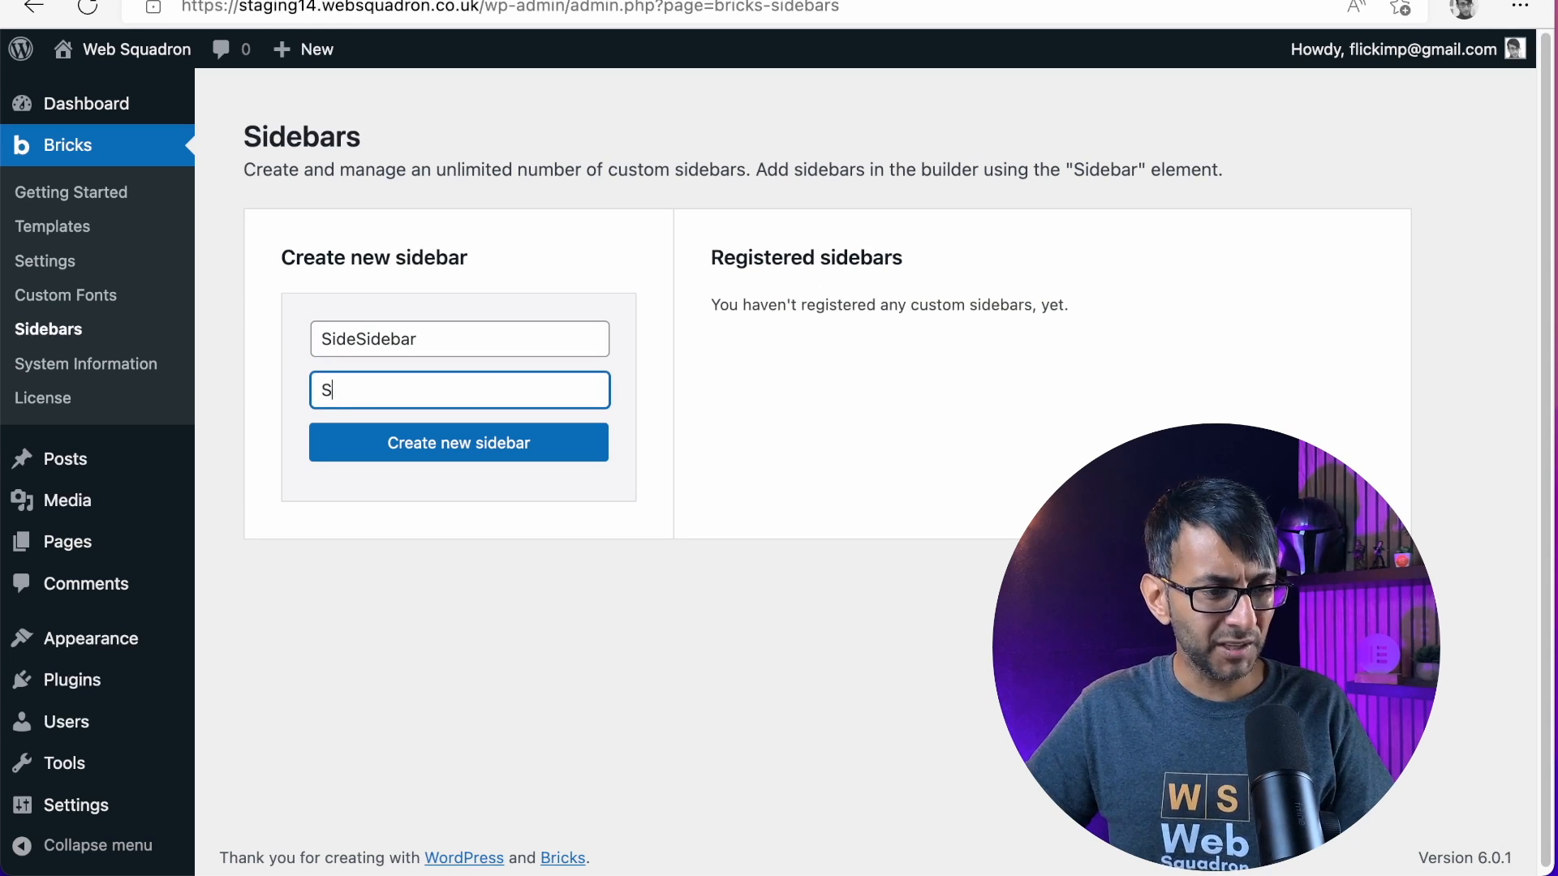
left_click(503, 451)
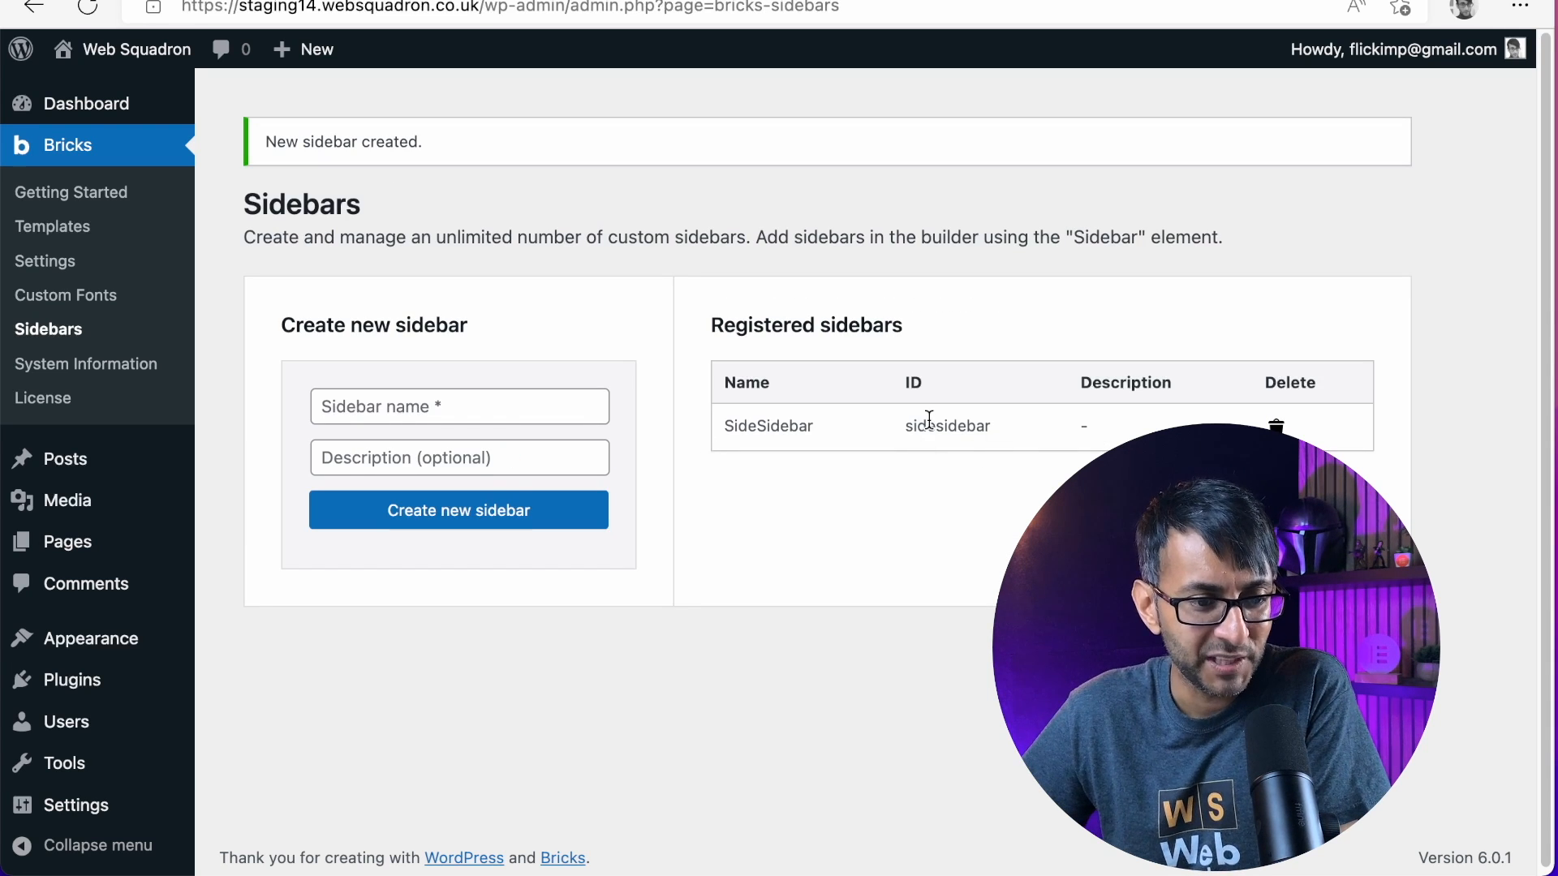
Try adding an Image block to the SideSidebar widget area, leaving for the Themes page without saving it
mouse_move(88, 632)
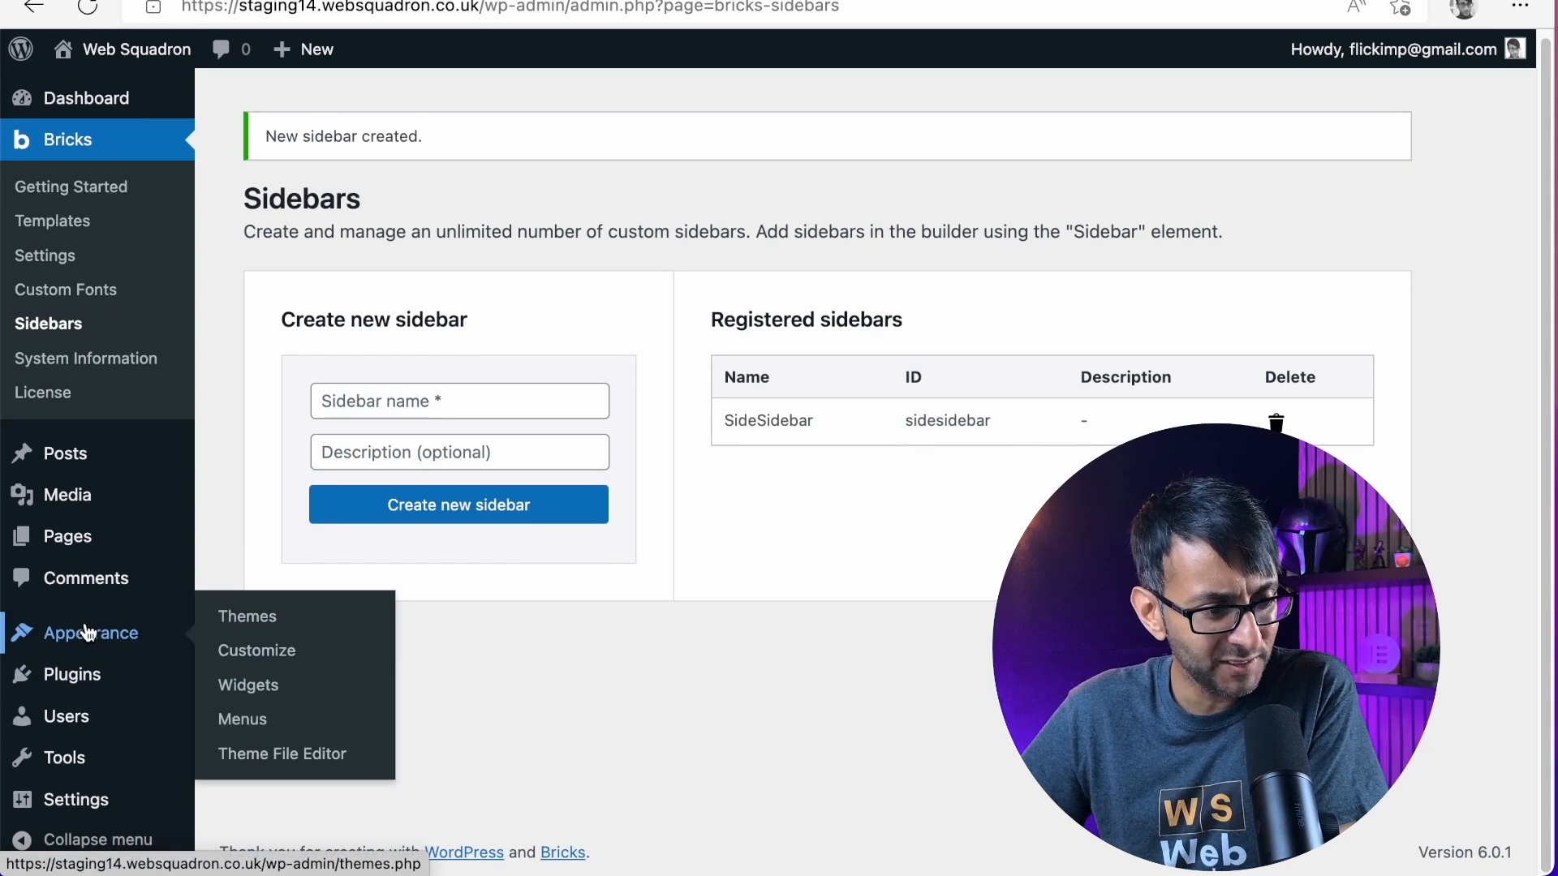
left_click(278, 688)
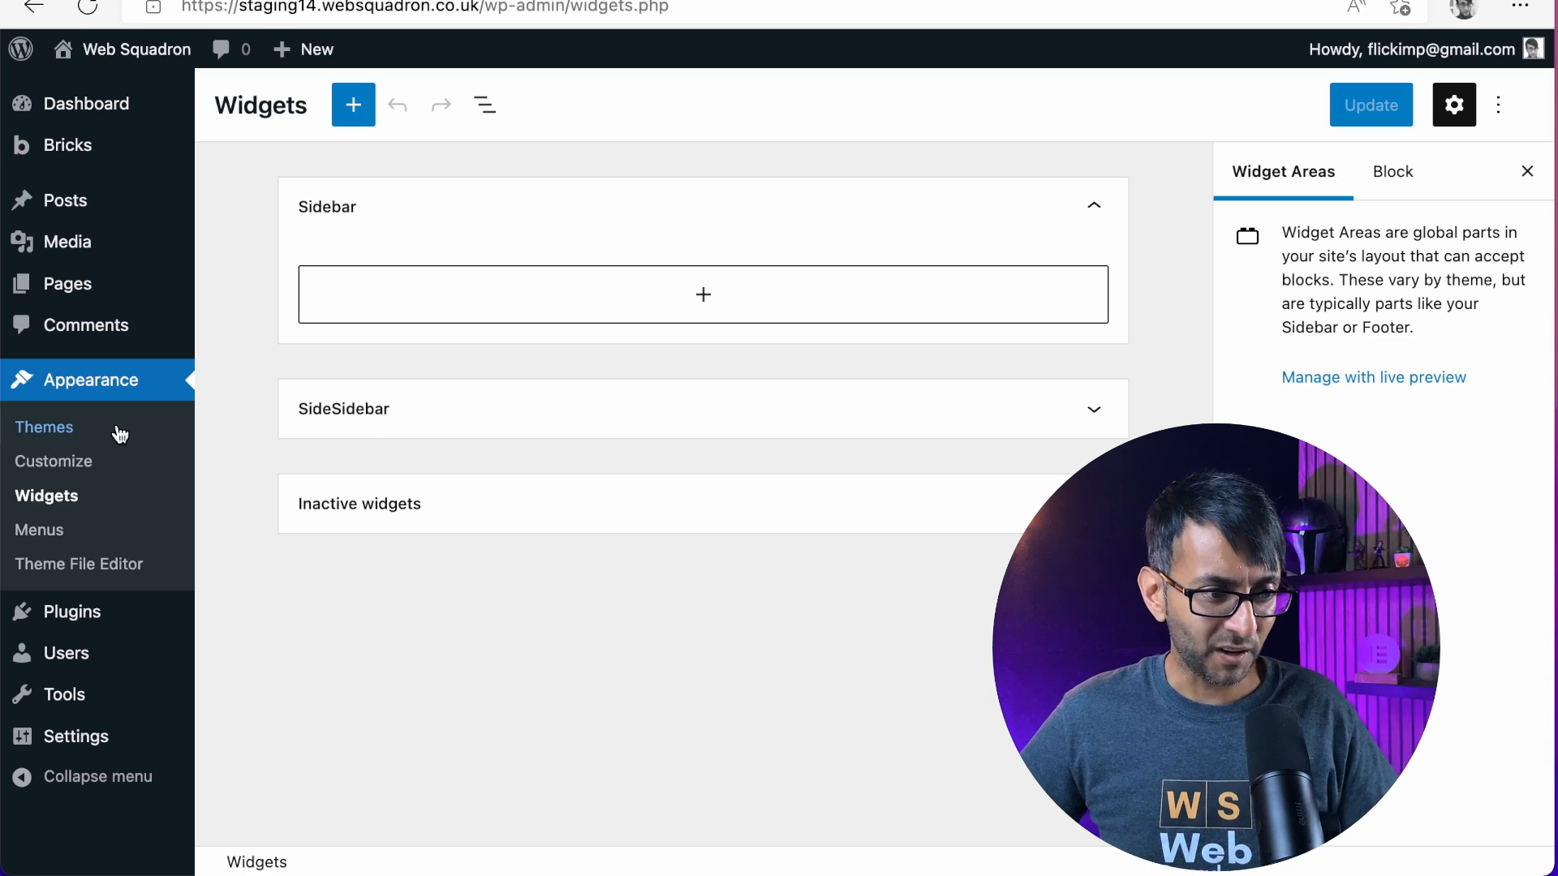
left_click(963, 428)
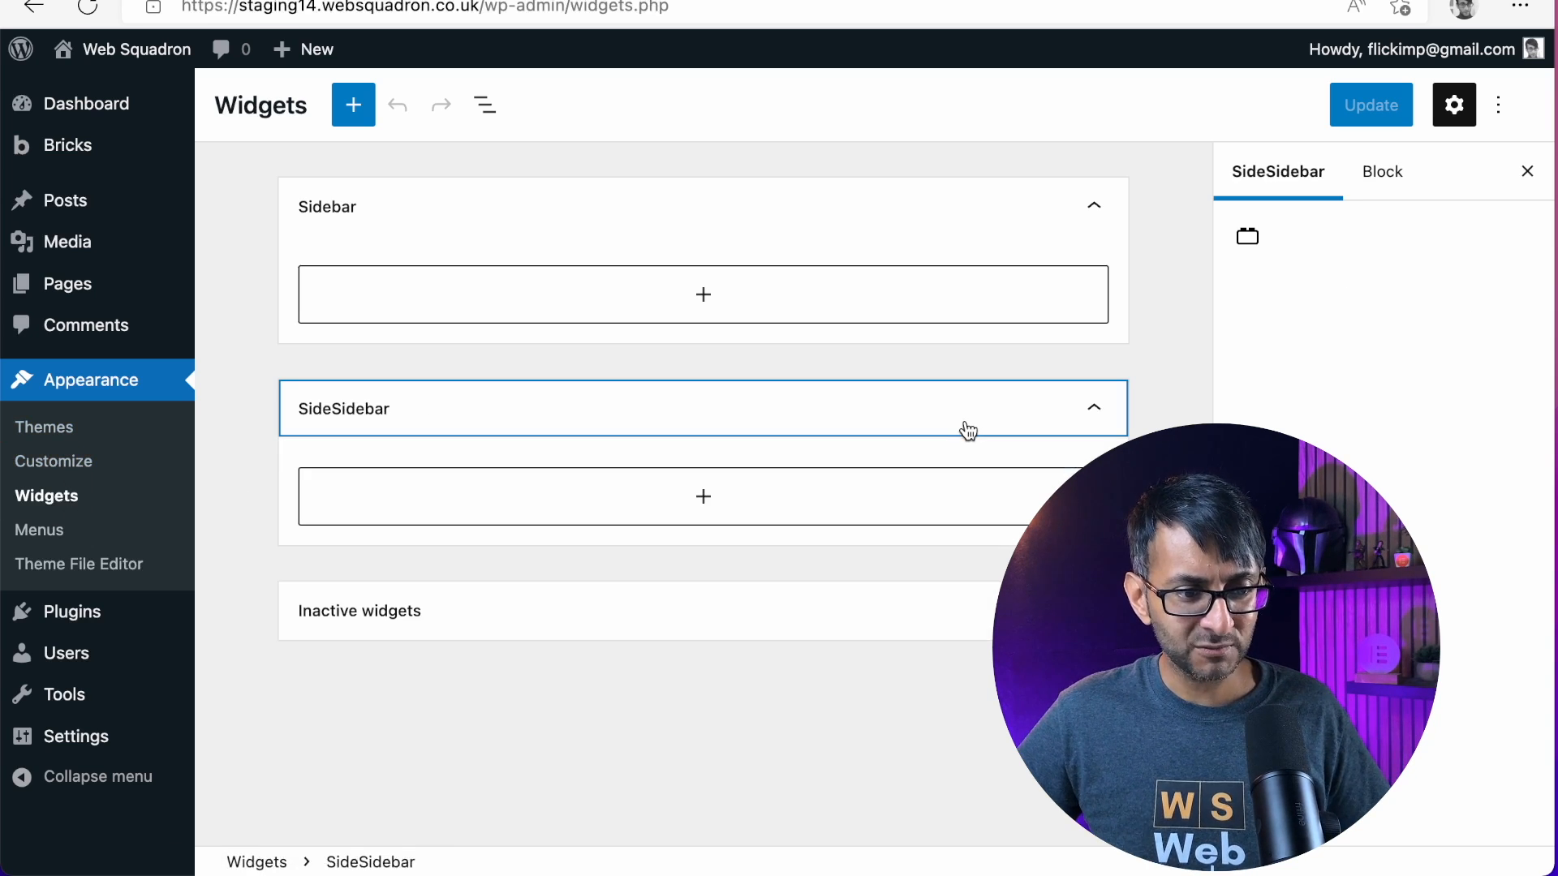
left_click(729, 499)
left_click(706, 215)
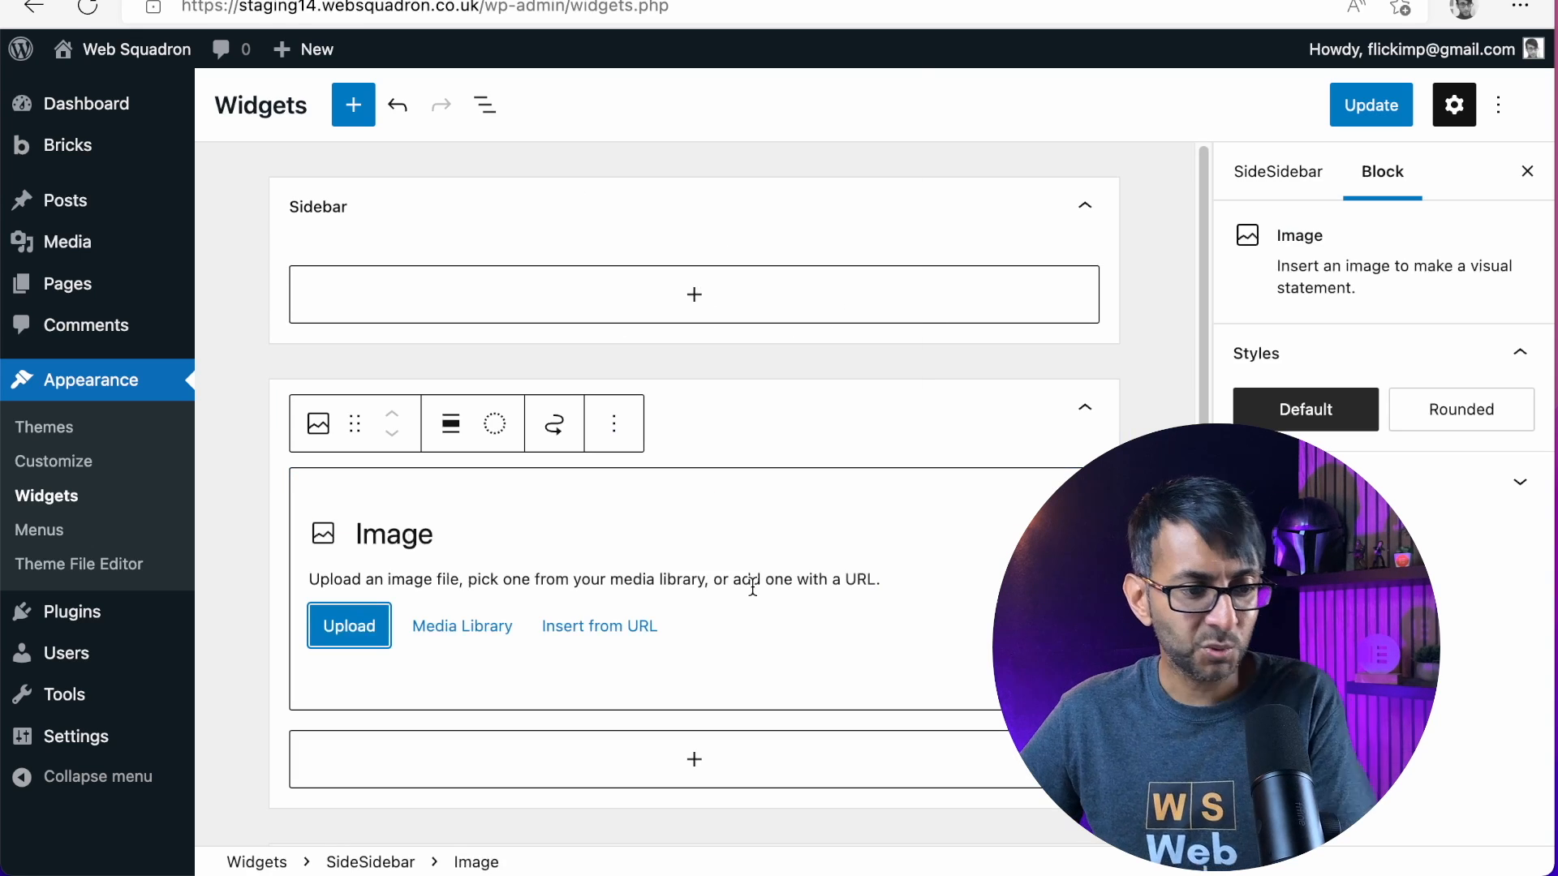
left_click(1081, 421)
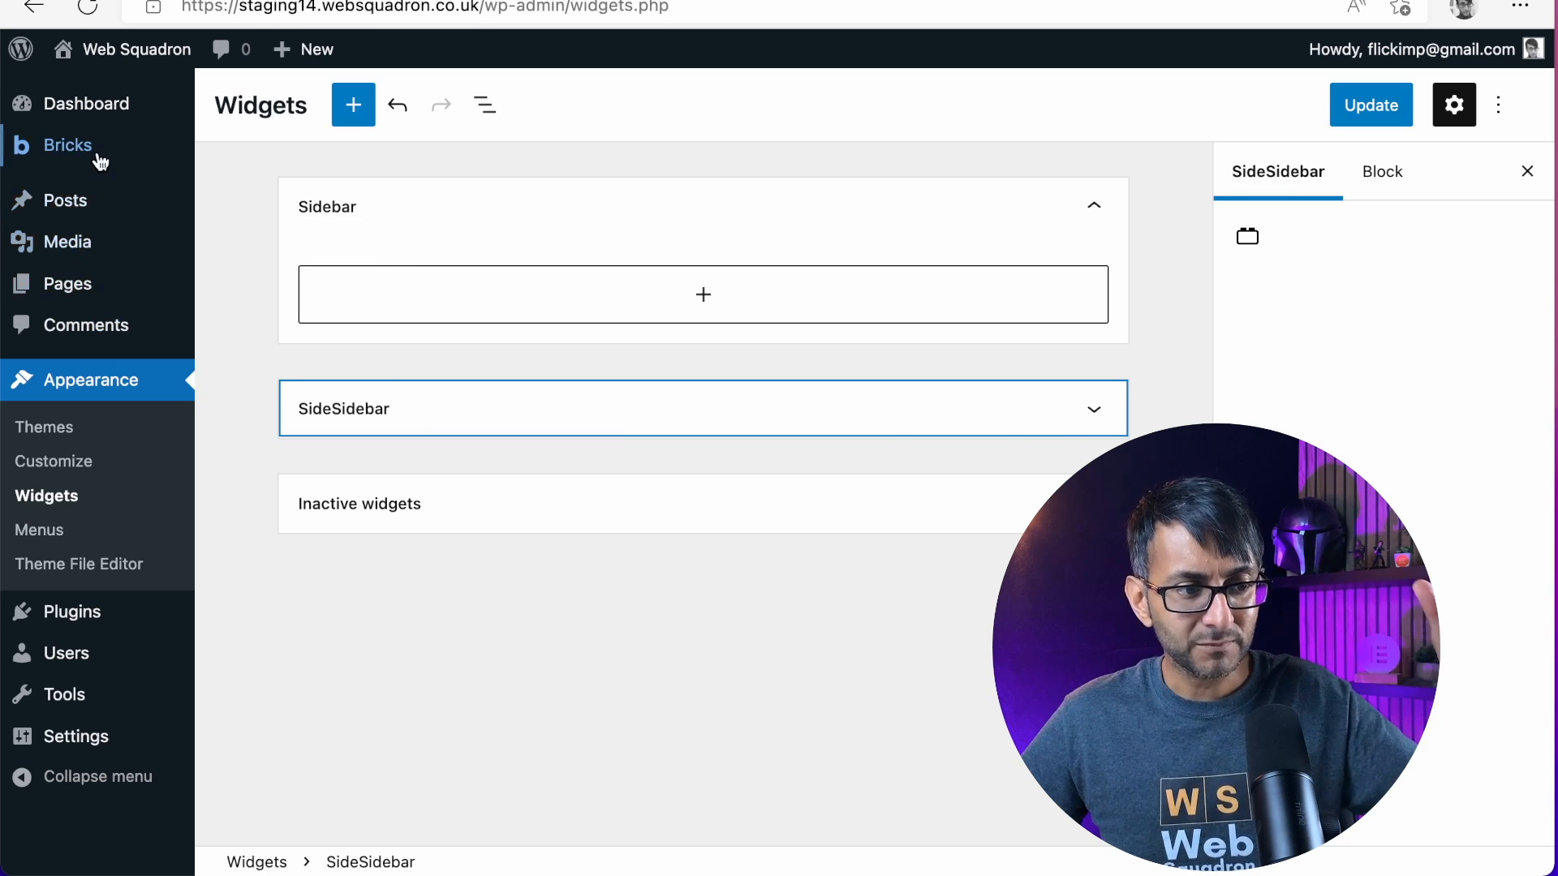
mouse_move(97, 150)
left_click(261, 283)
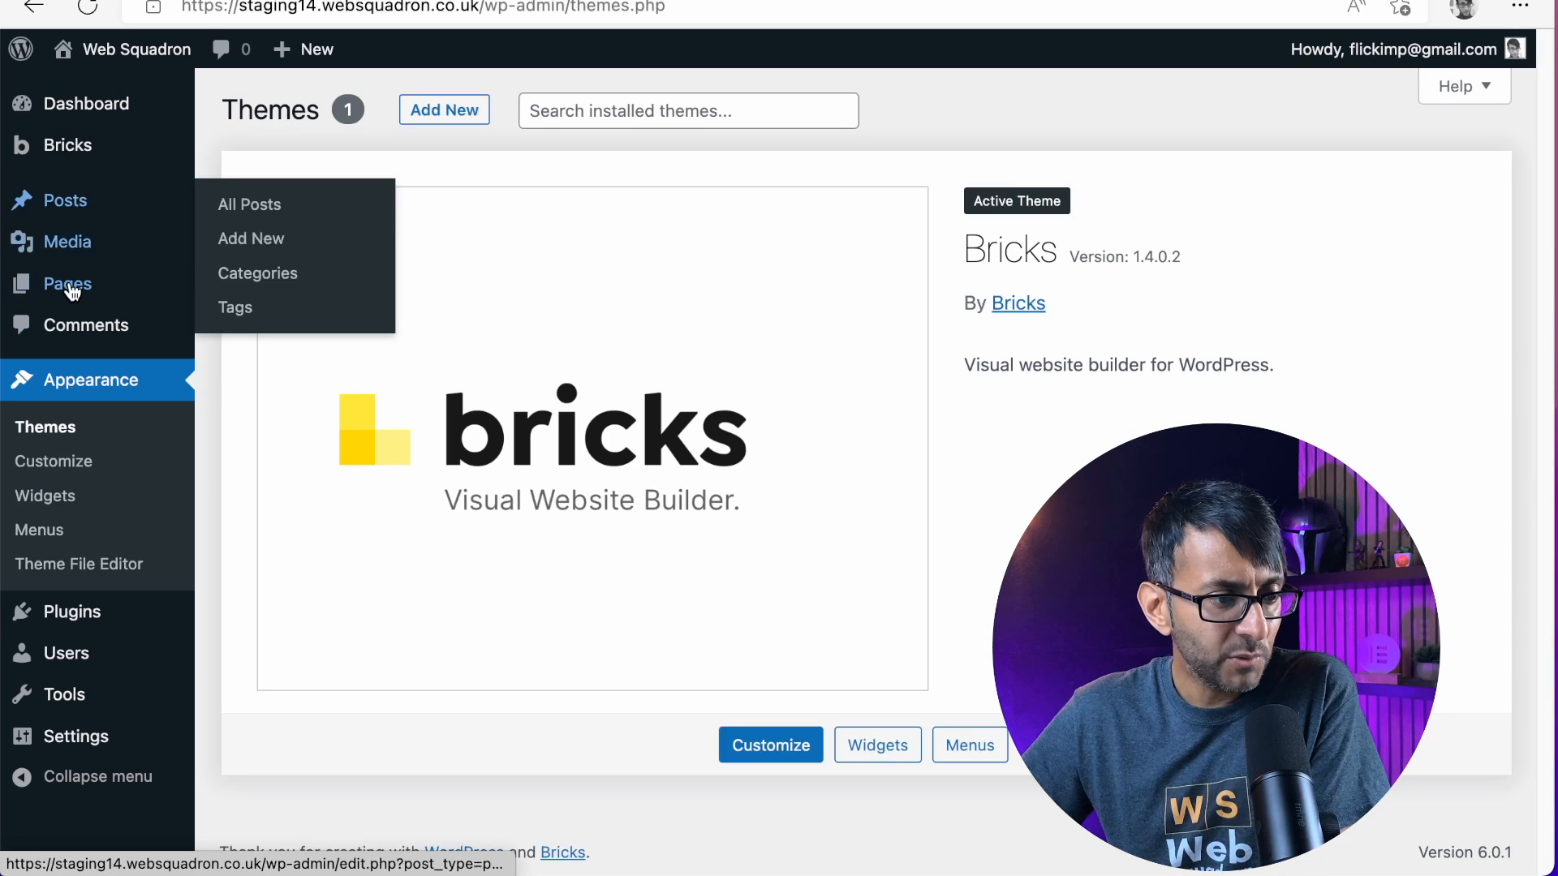
Create a new page titled Home and open it for editing in the Bricks builder
mouse_move(81, 285)
left_click(226, 290)
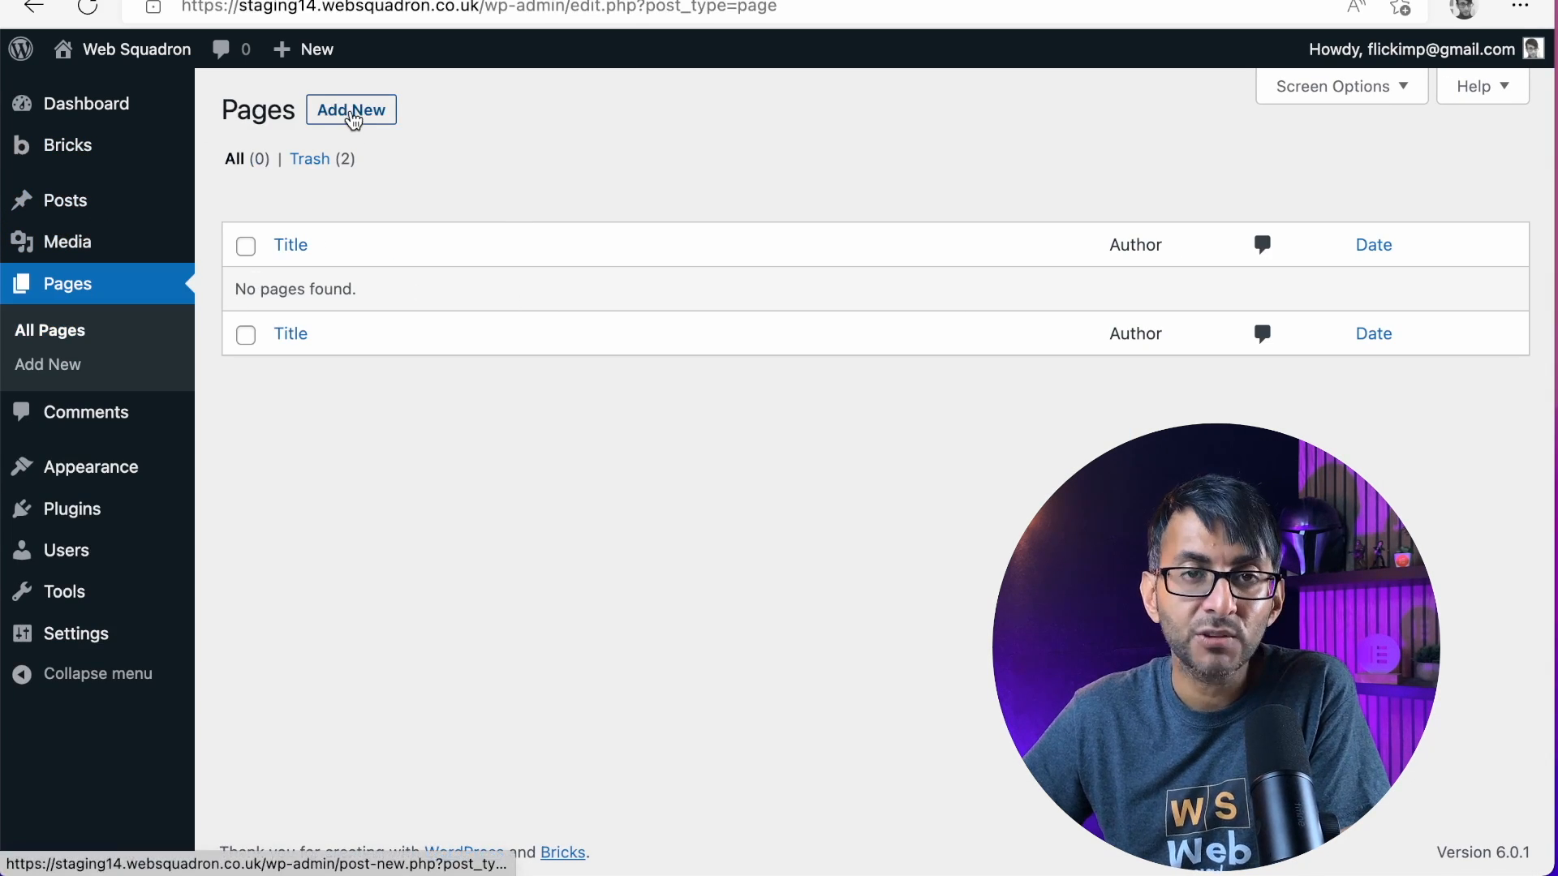
left_click(354, 120)
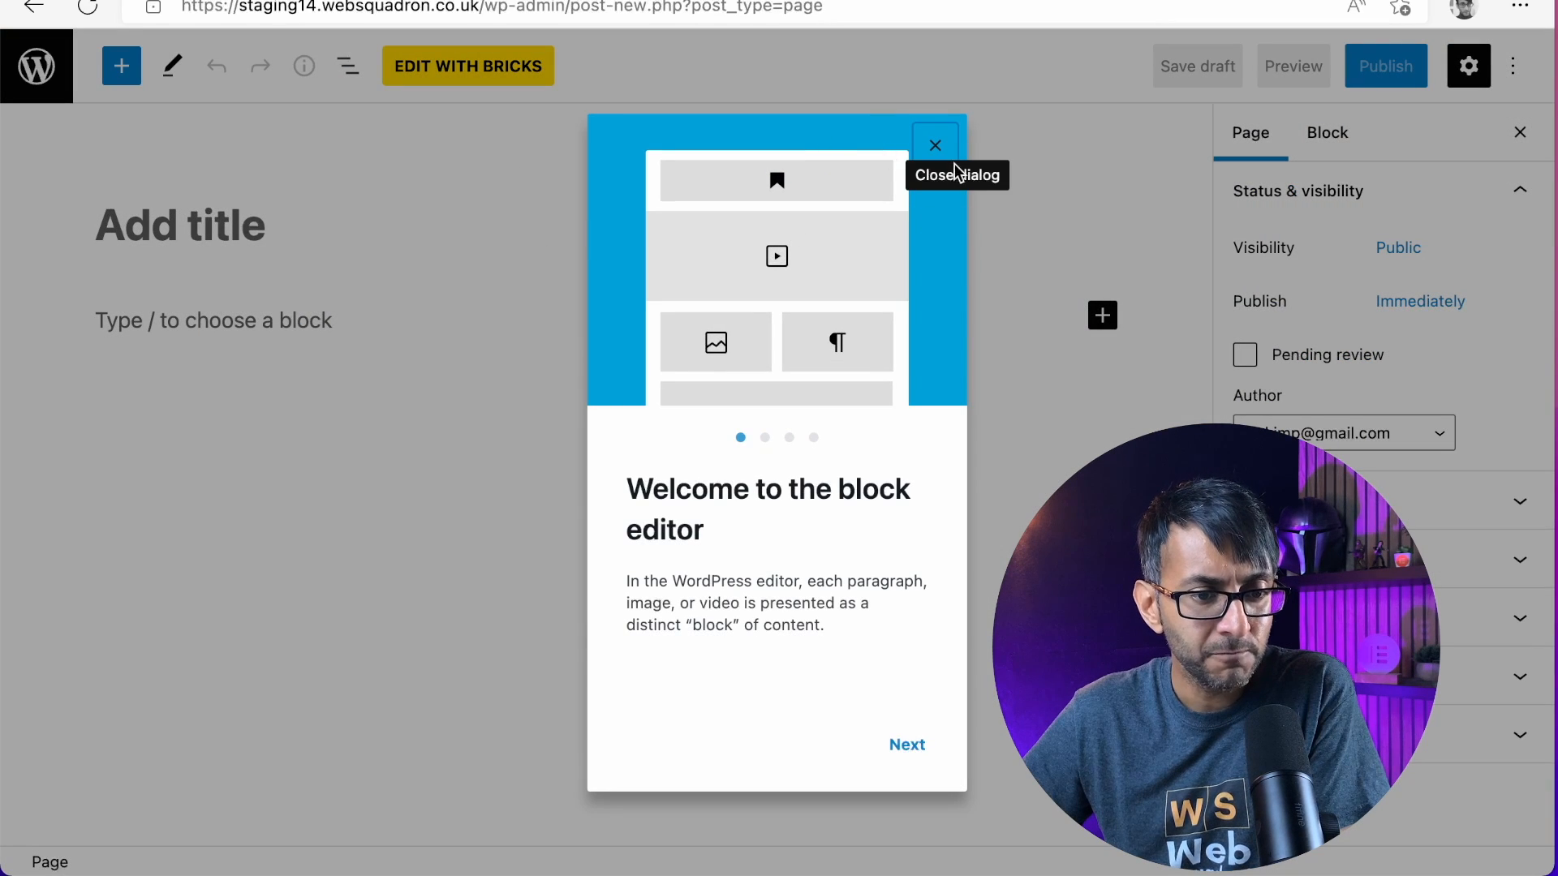
left_click(949, 167)
type("Home")
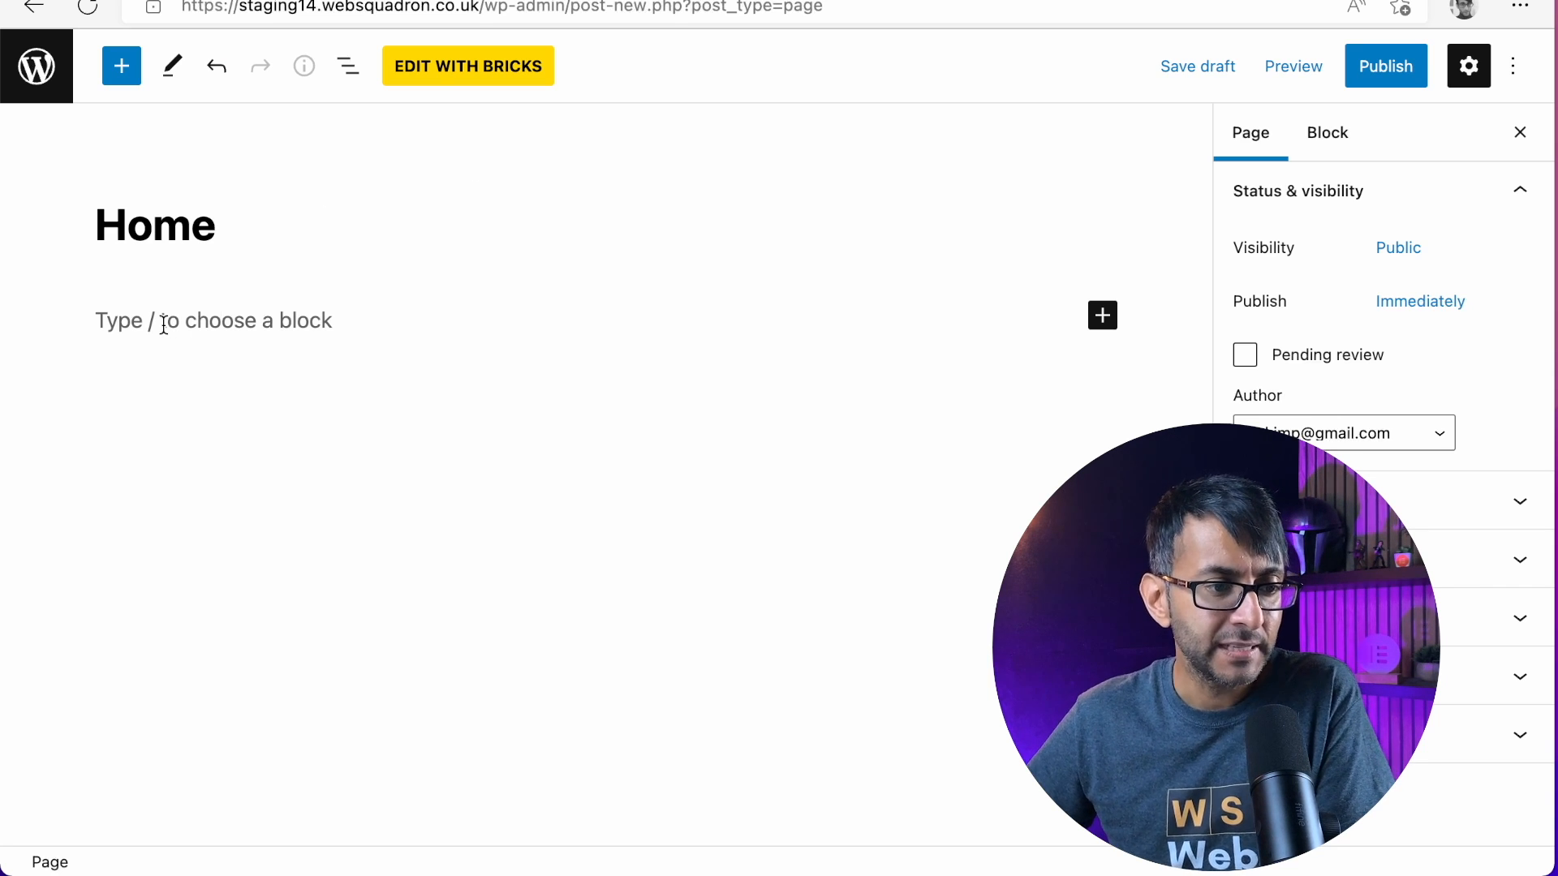
left_click(444, 72)
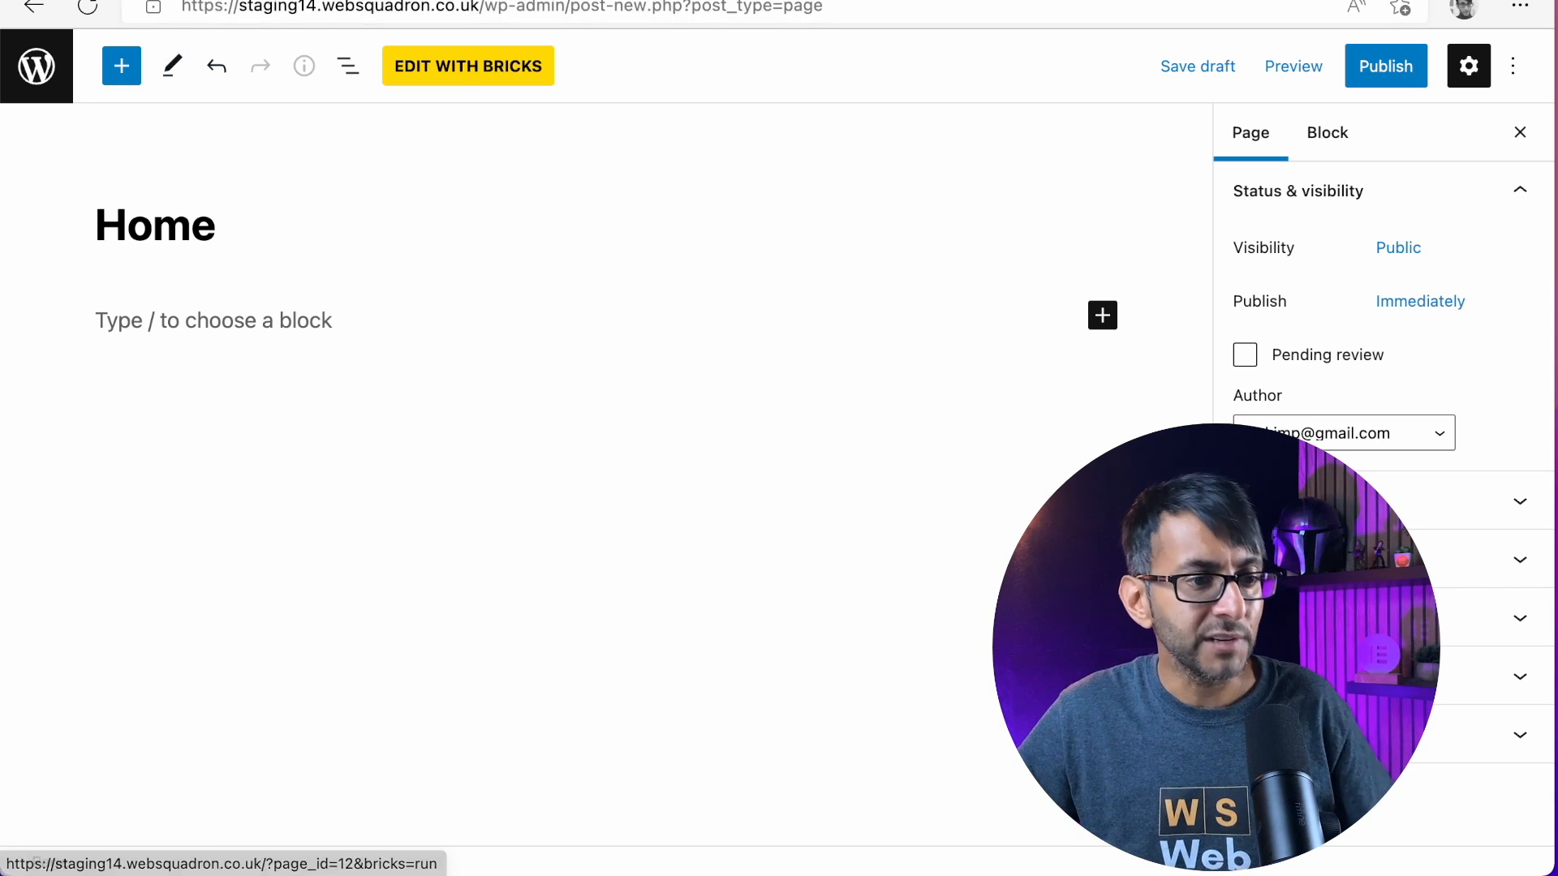
left_click(464, 79)
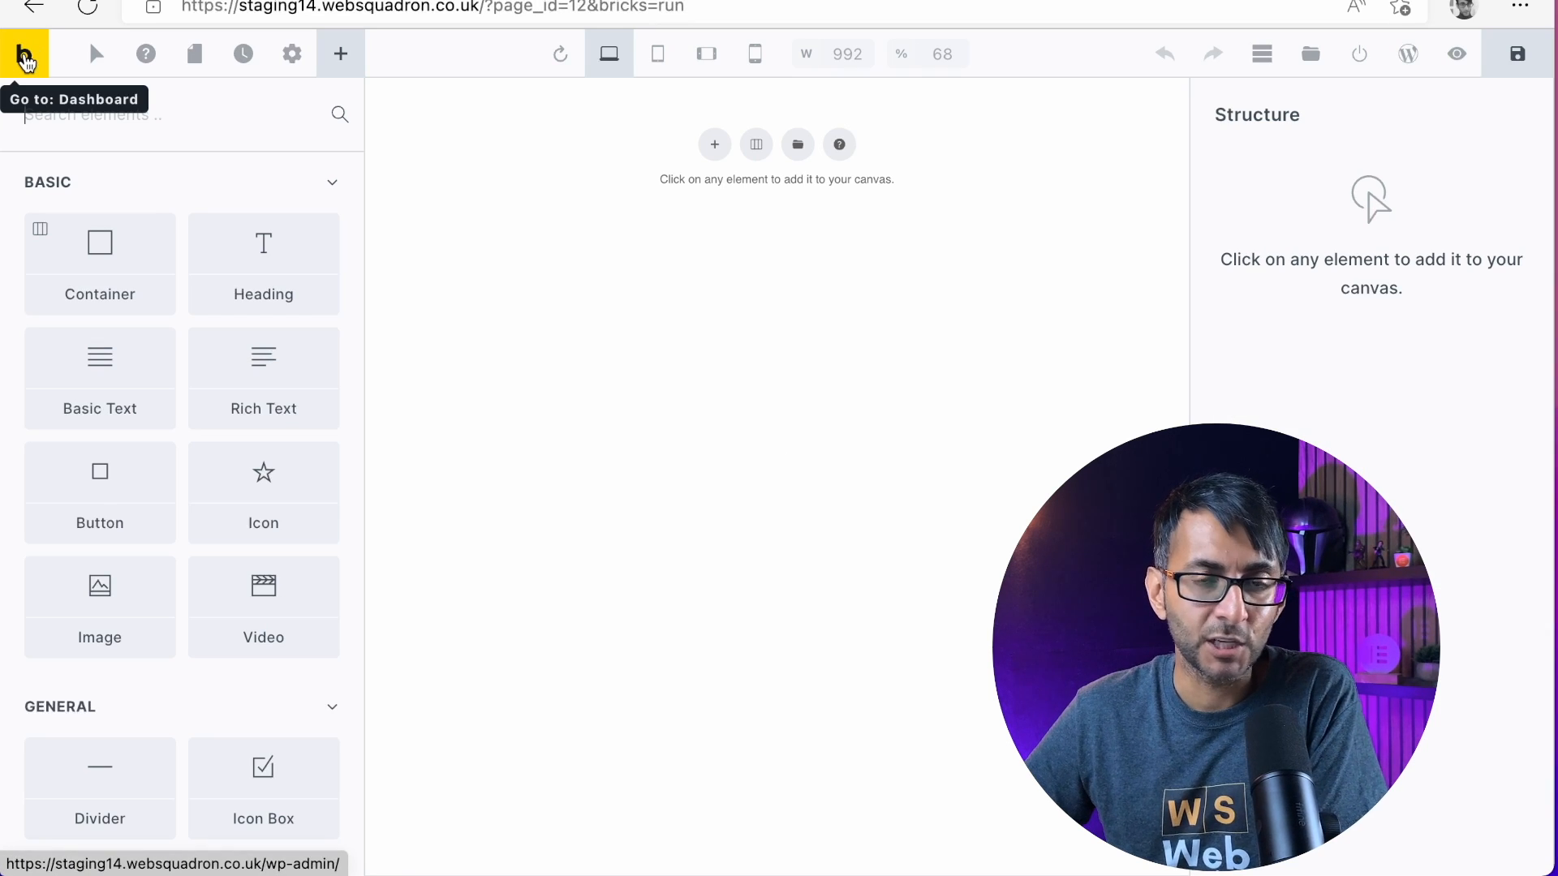
Search the Bricks Academy documentation for Footer and video, browsing the Features category in between
left_click(26, 60)
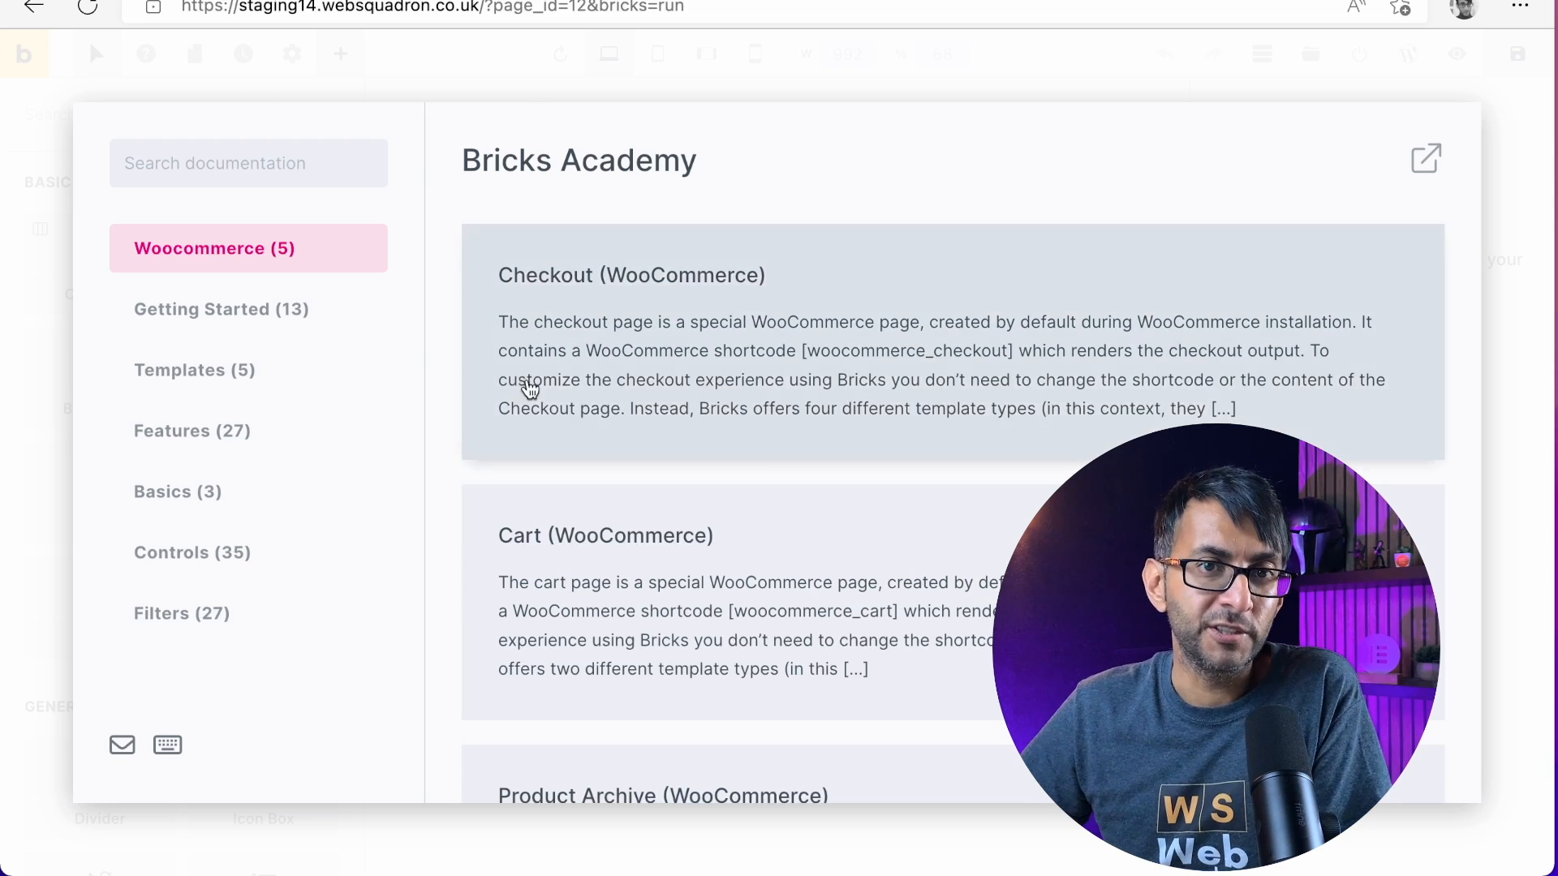
type("Footer")
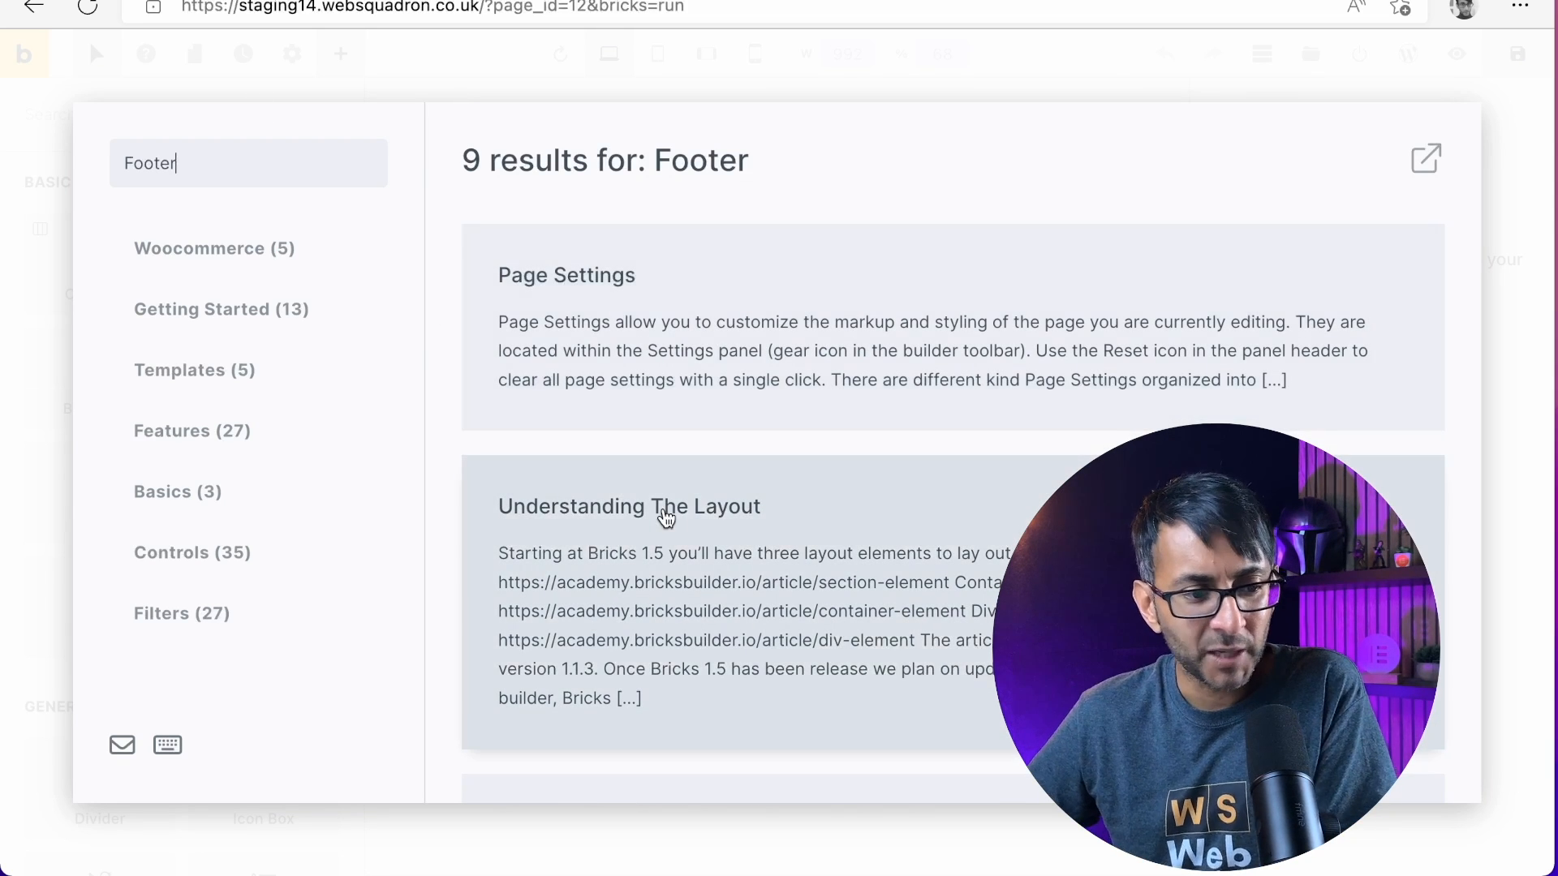
left_click(191, 431)
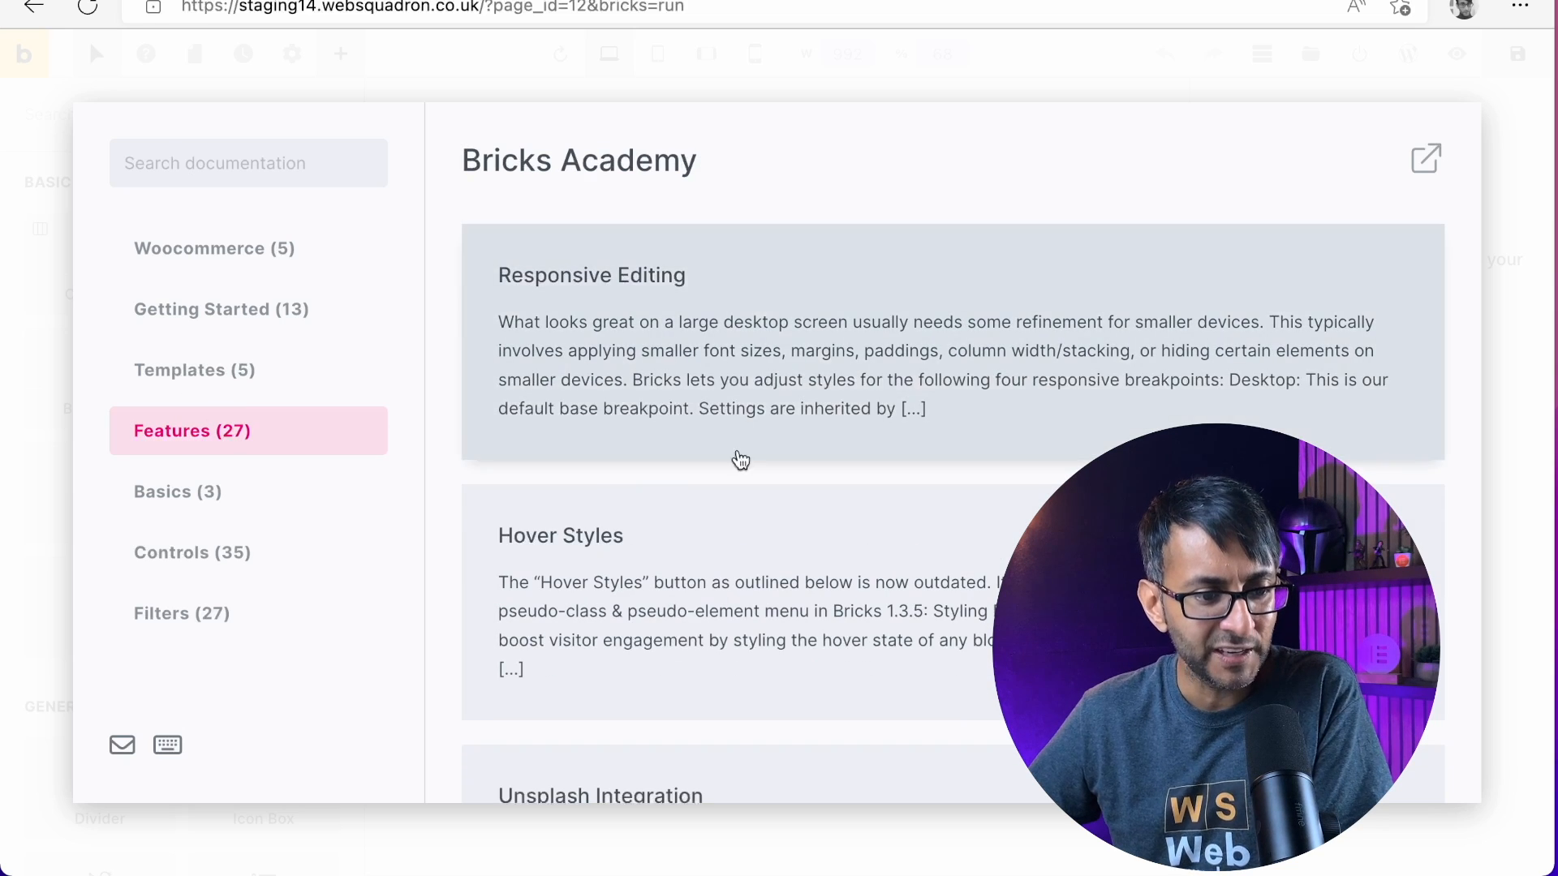
scroll(730, 157, "down", 3)
scroll(643, 514, "up", 3)
left_click(268, 176)
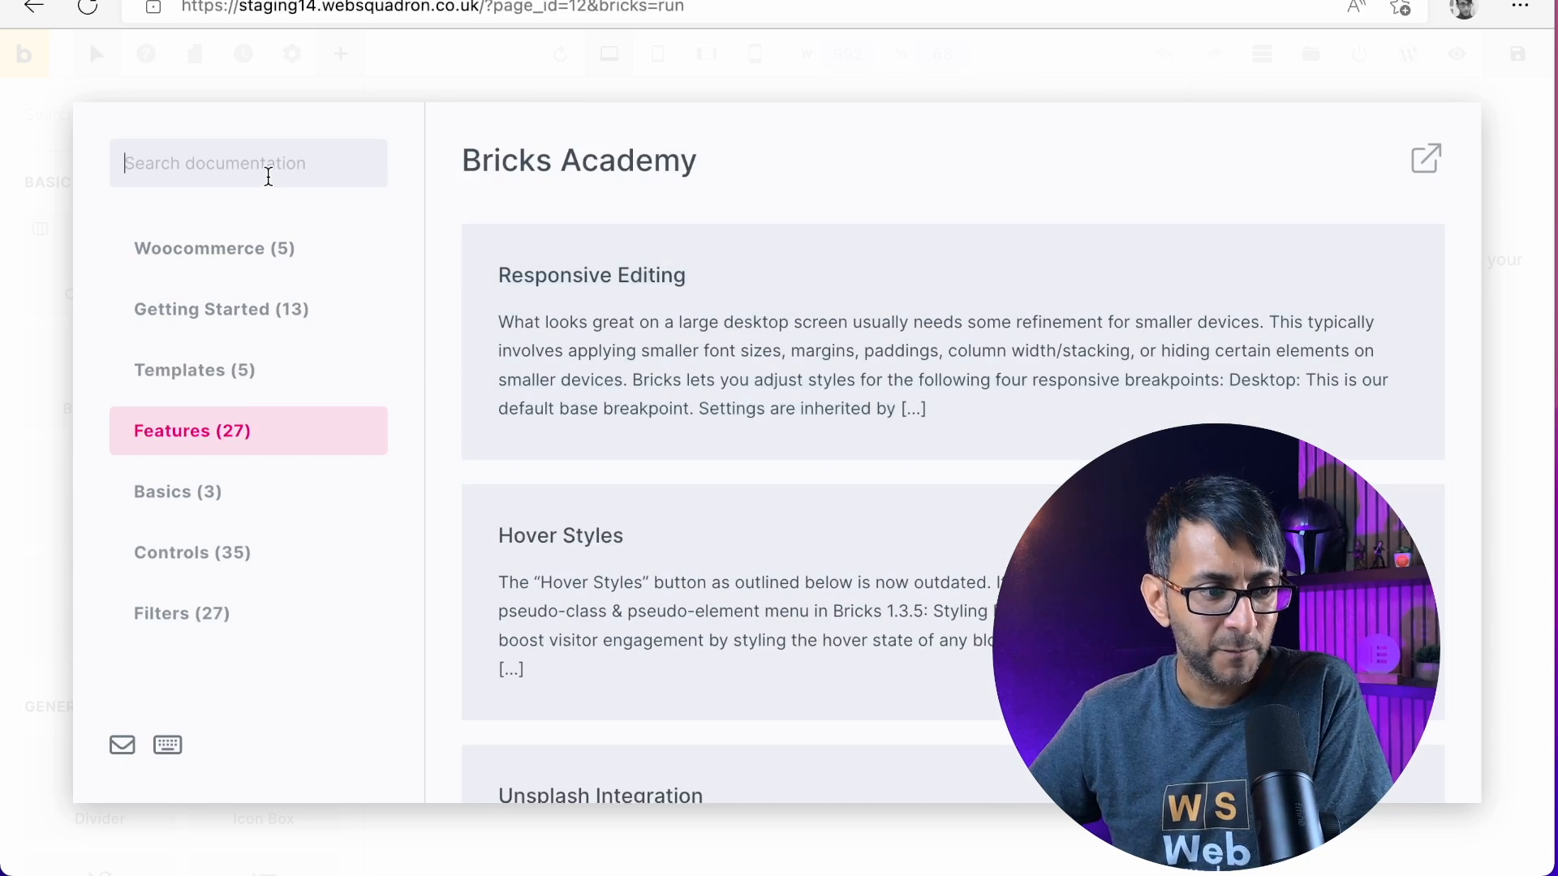
type("video")
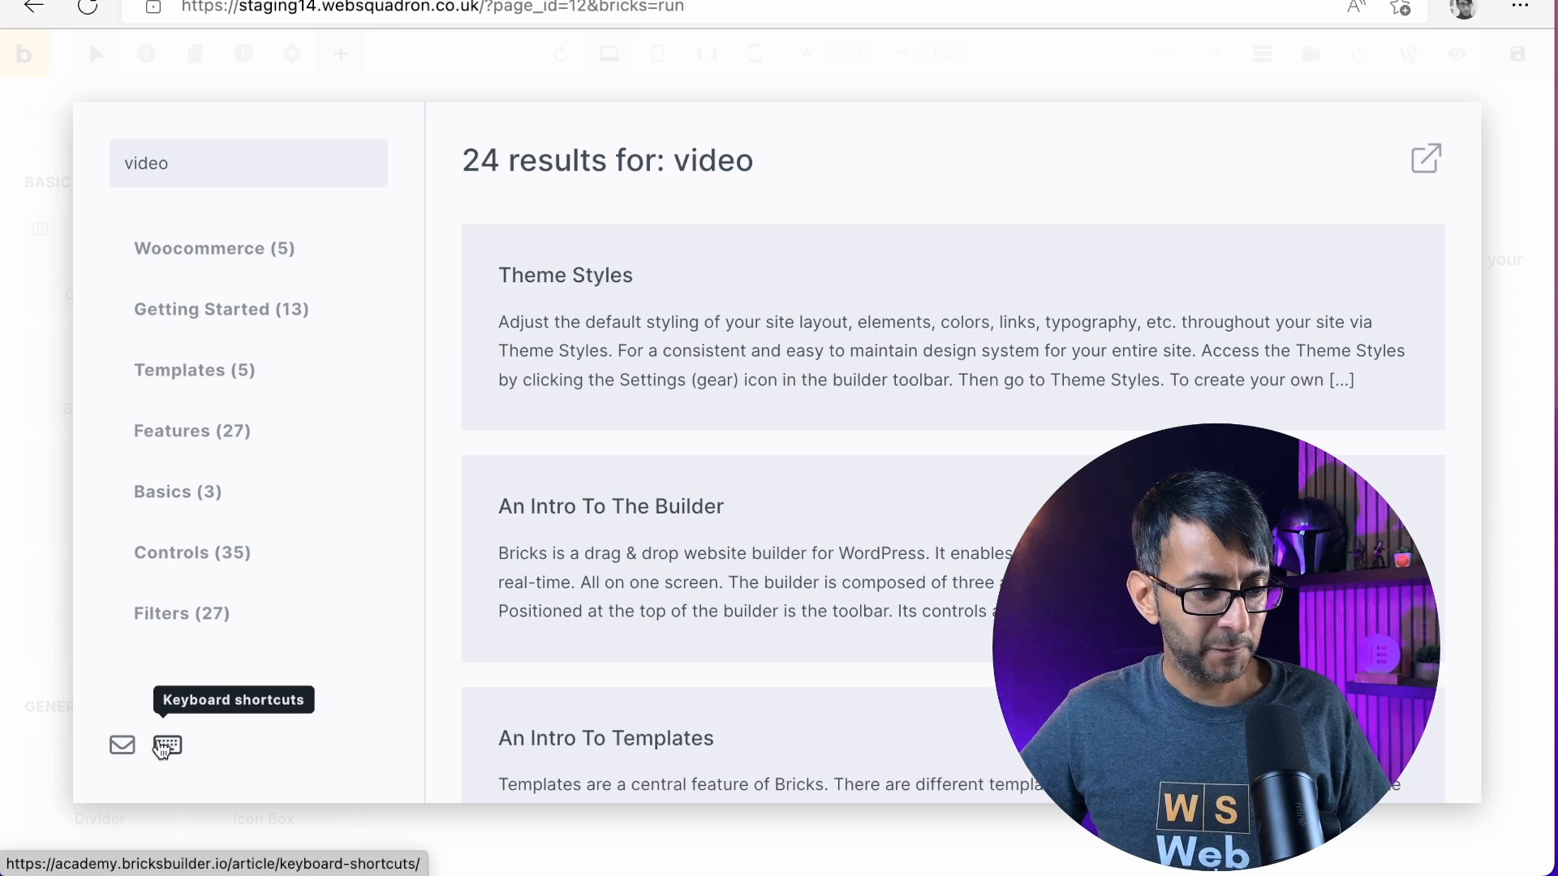
View the Bricks contact page from the builder's help, return to the builder and close the help window
left_click(124, 744)
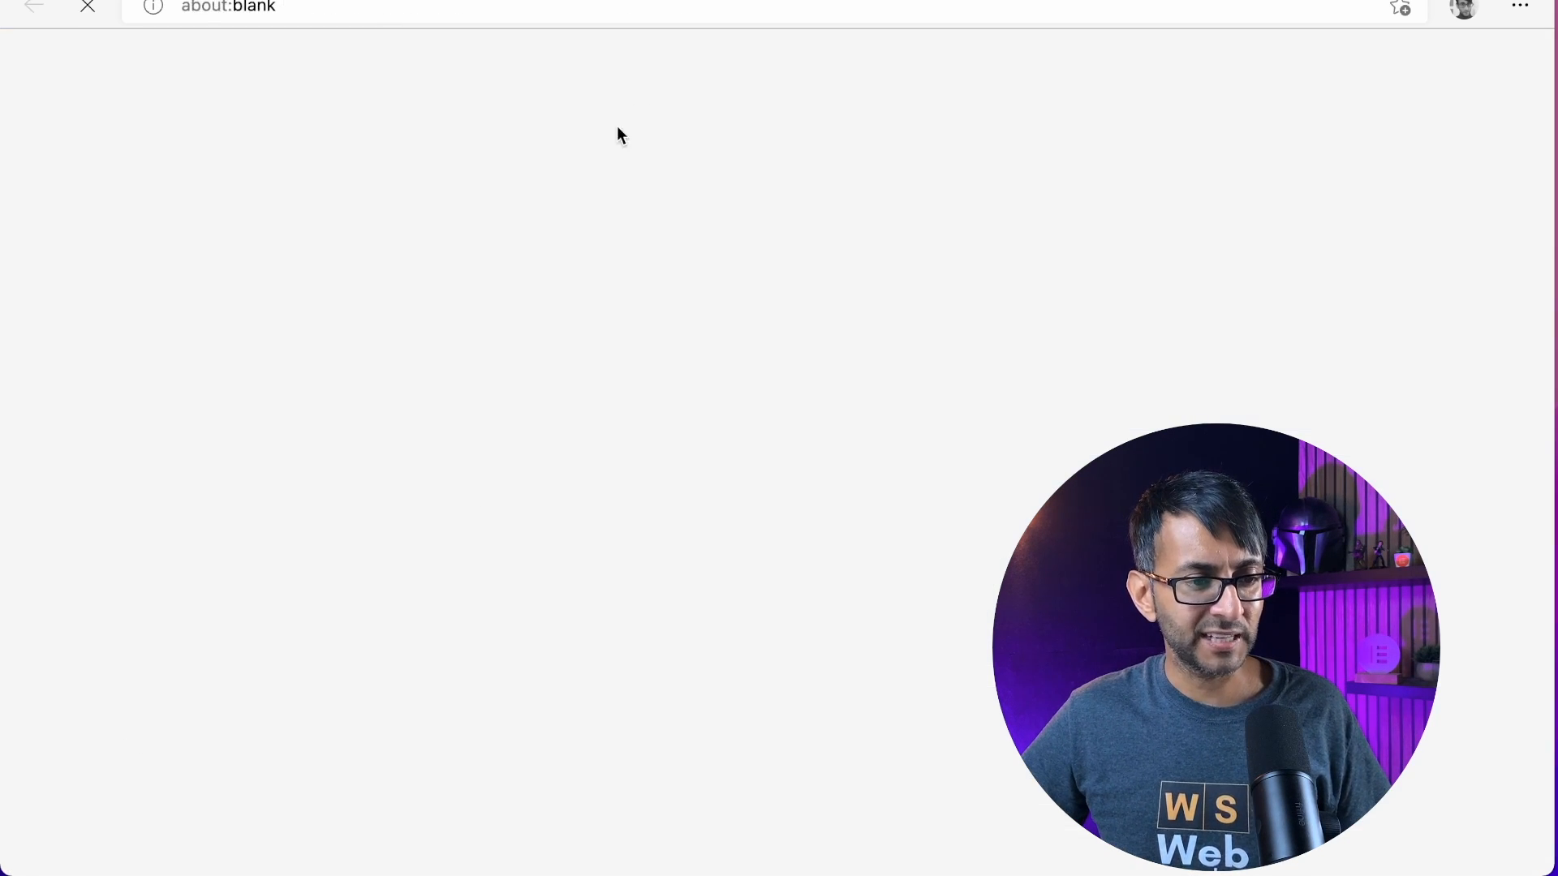
scroll(640, 260, "down", 3)
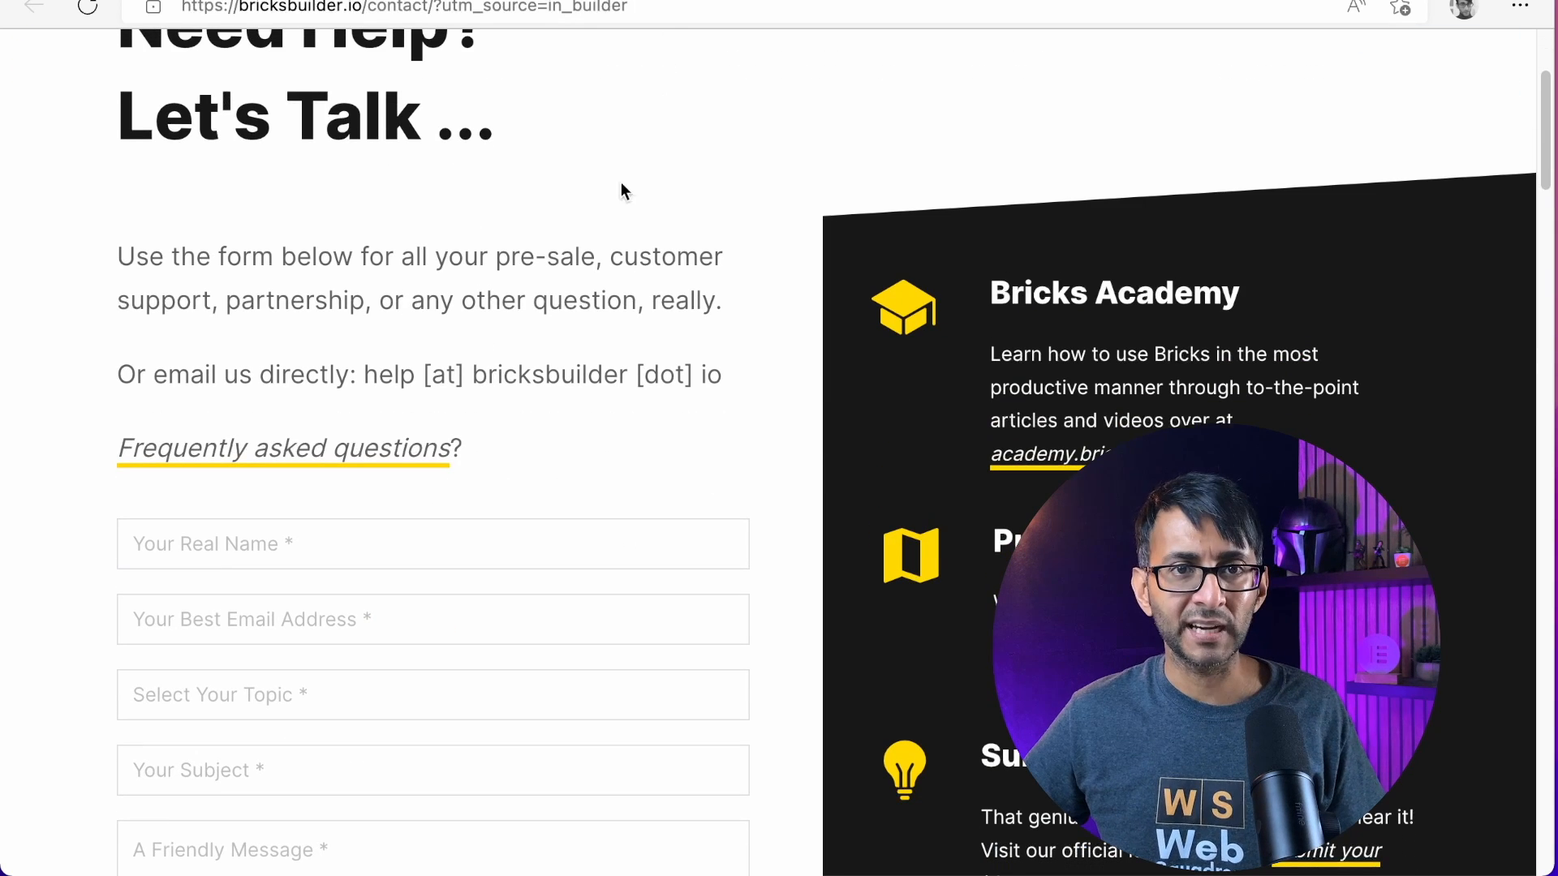
left_click(376, 2)
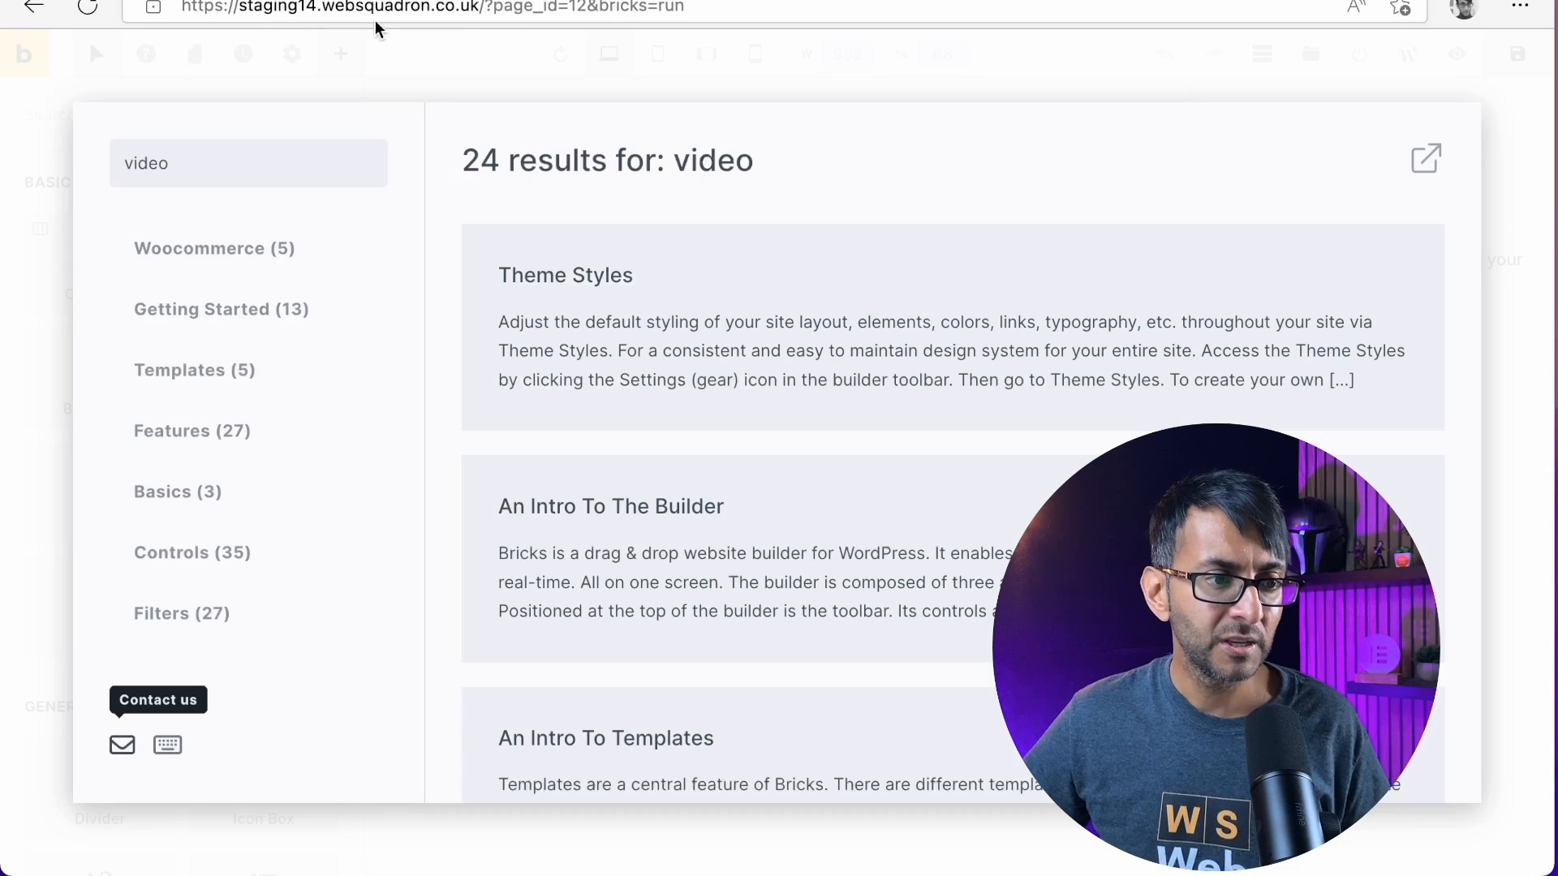
left_click(1006, 78)
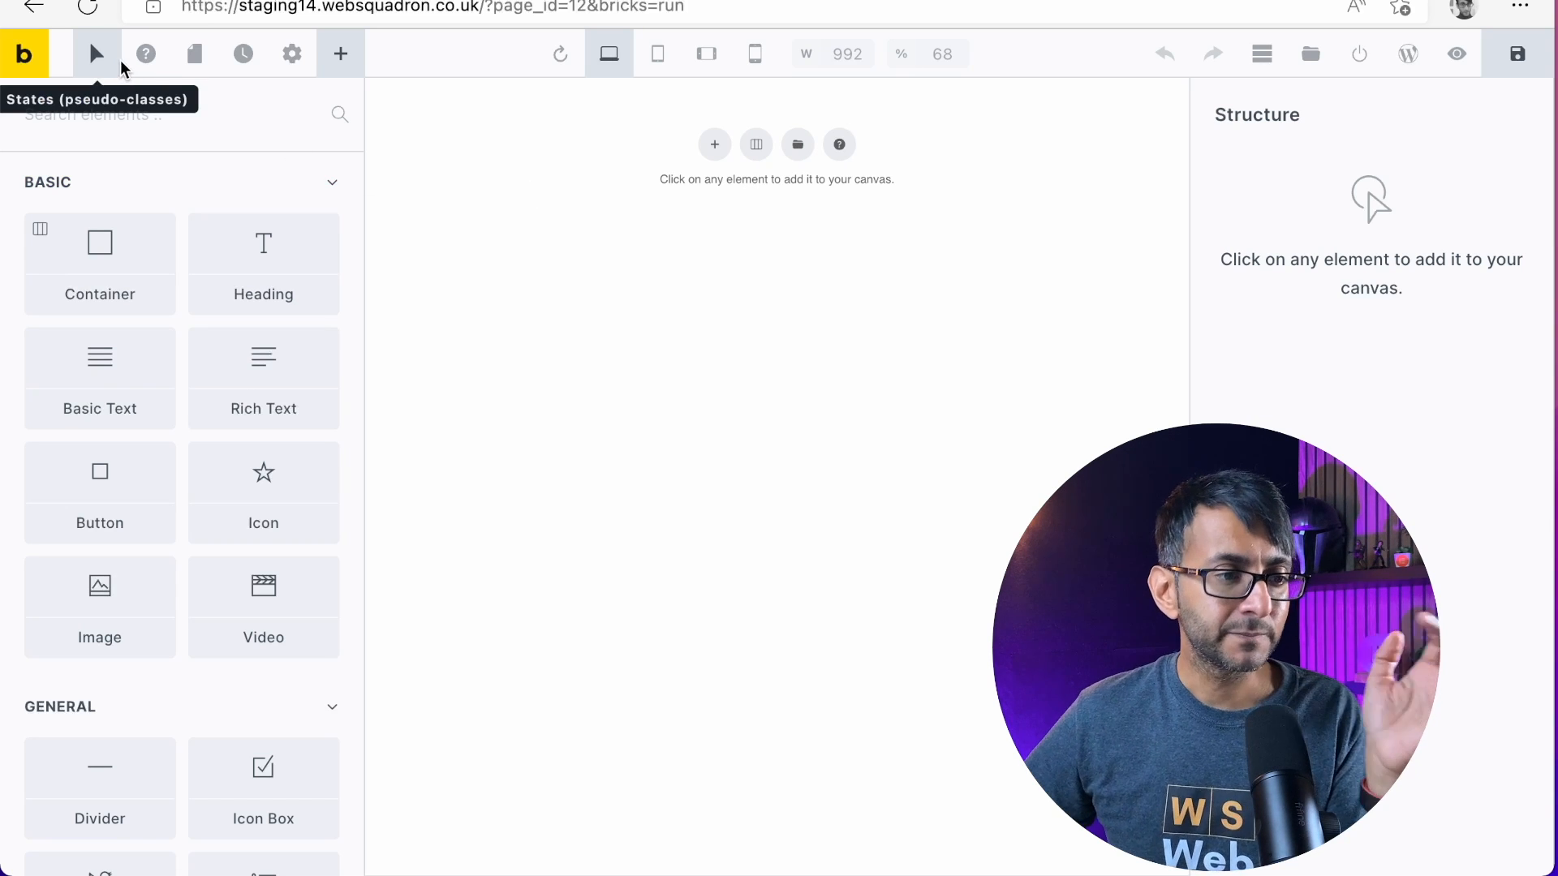
Reopen the builder's help, look through the Woocommerce articles and close it
left_click(146, 54)
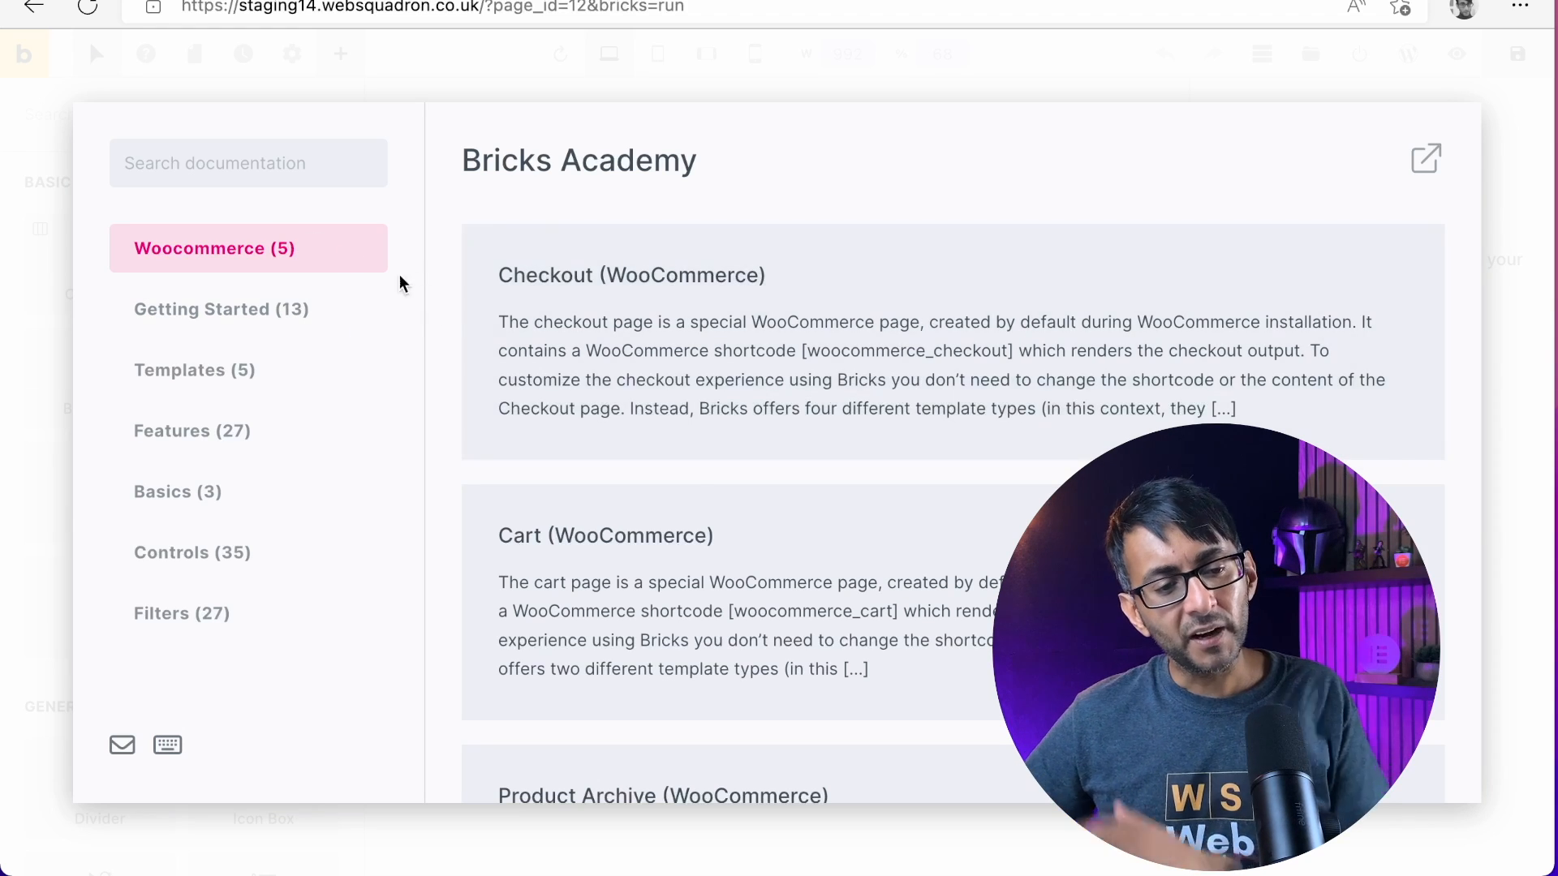
scroll(786, 598, "down", 9)
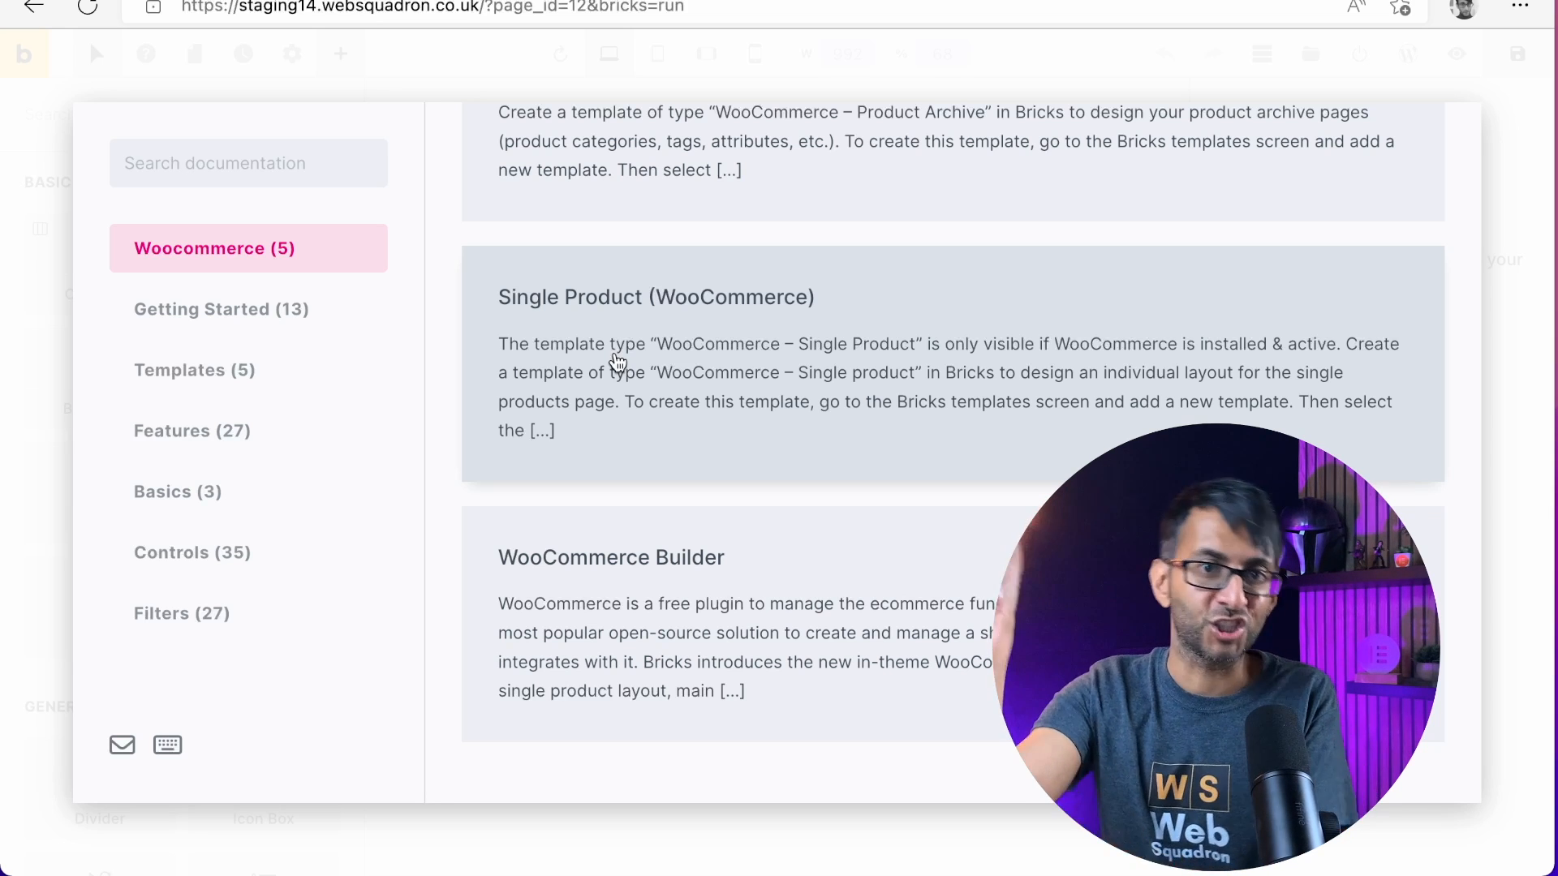
scroll(616, 365, "up", 10)
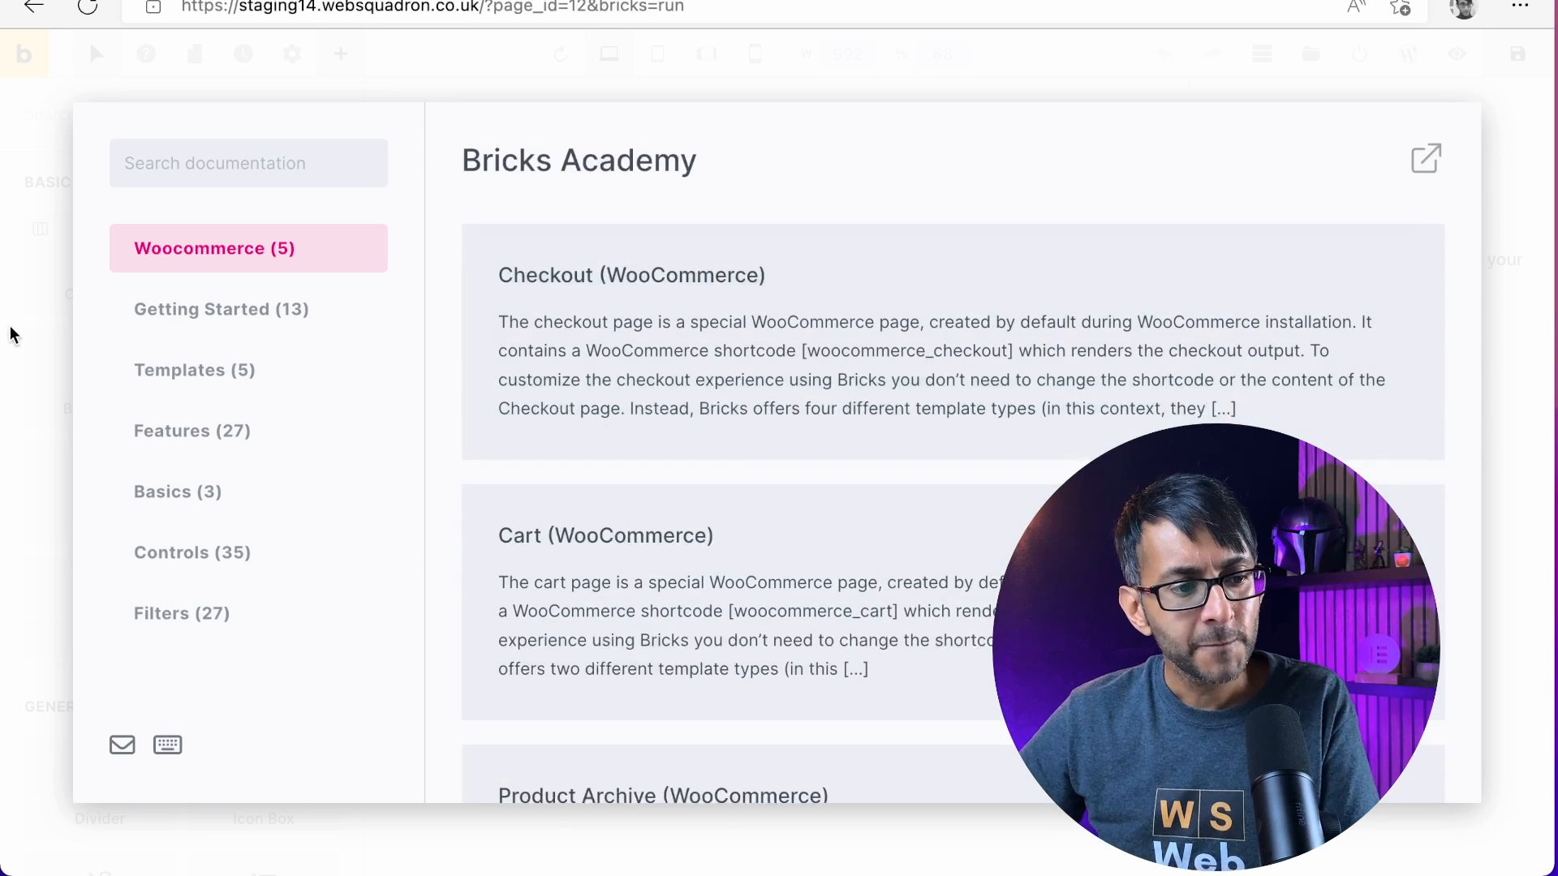
left_click(9, 434)
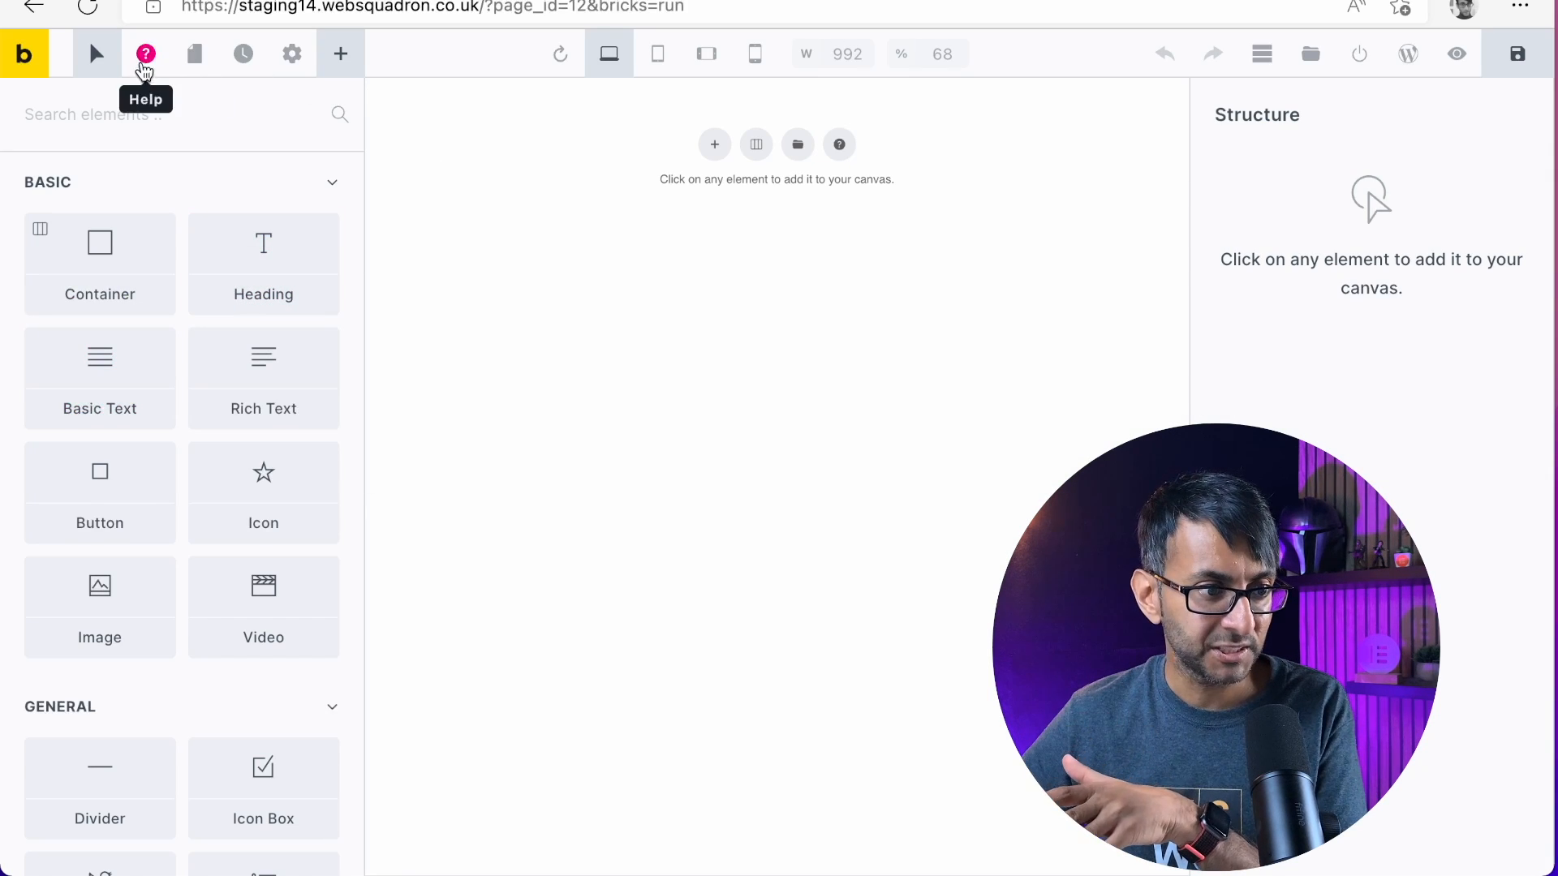
Look at the builder's page list and its edit history, ending in the builder settings
left_click(192, 58)
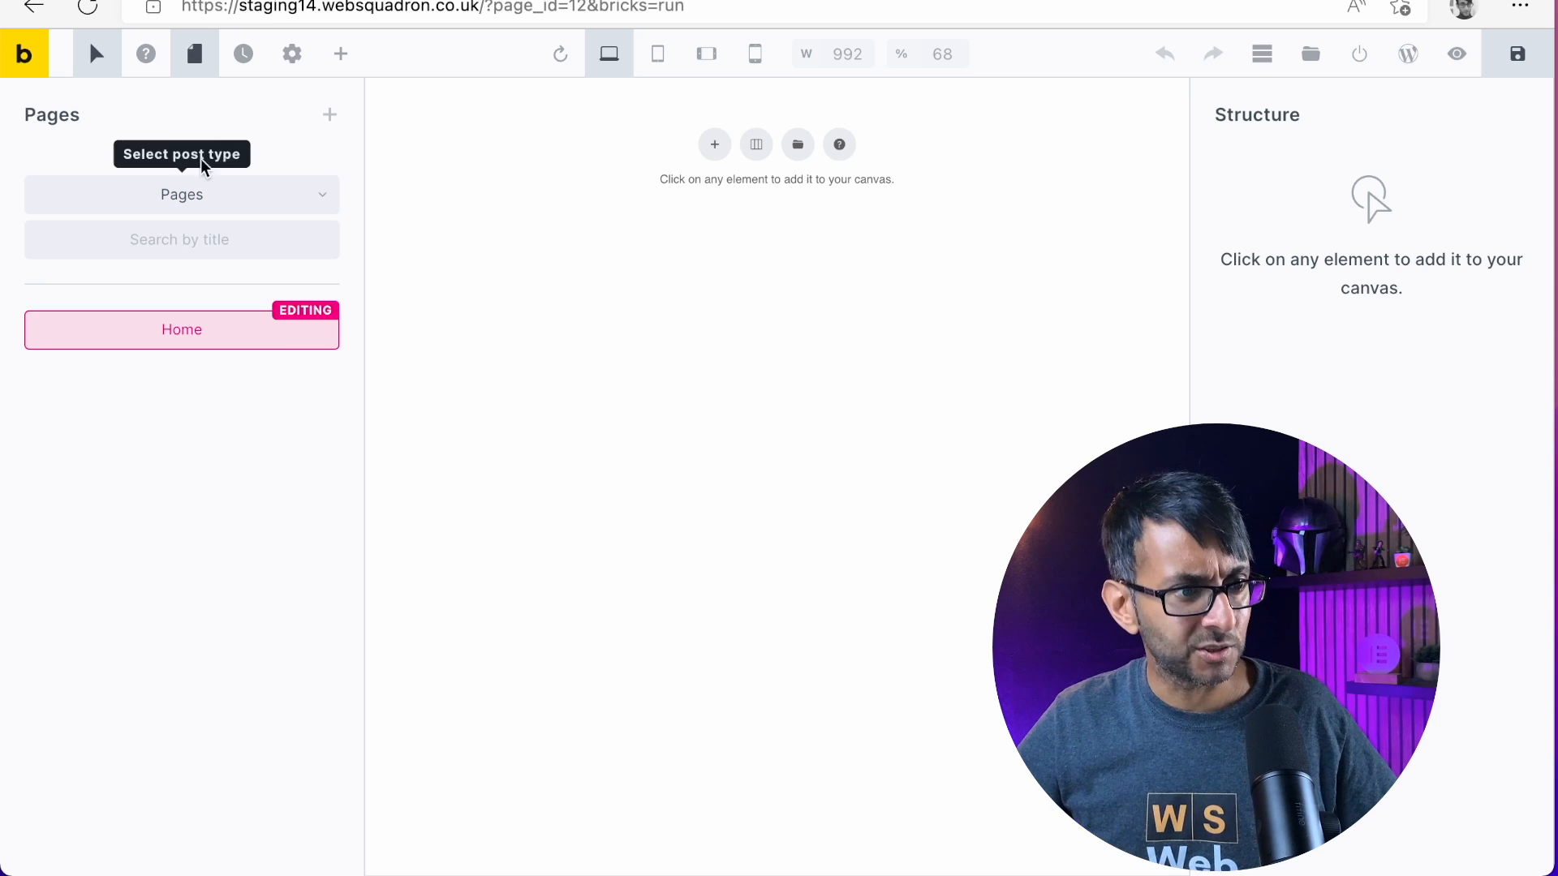
left_click(243, 56)
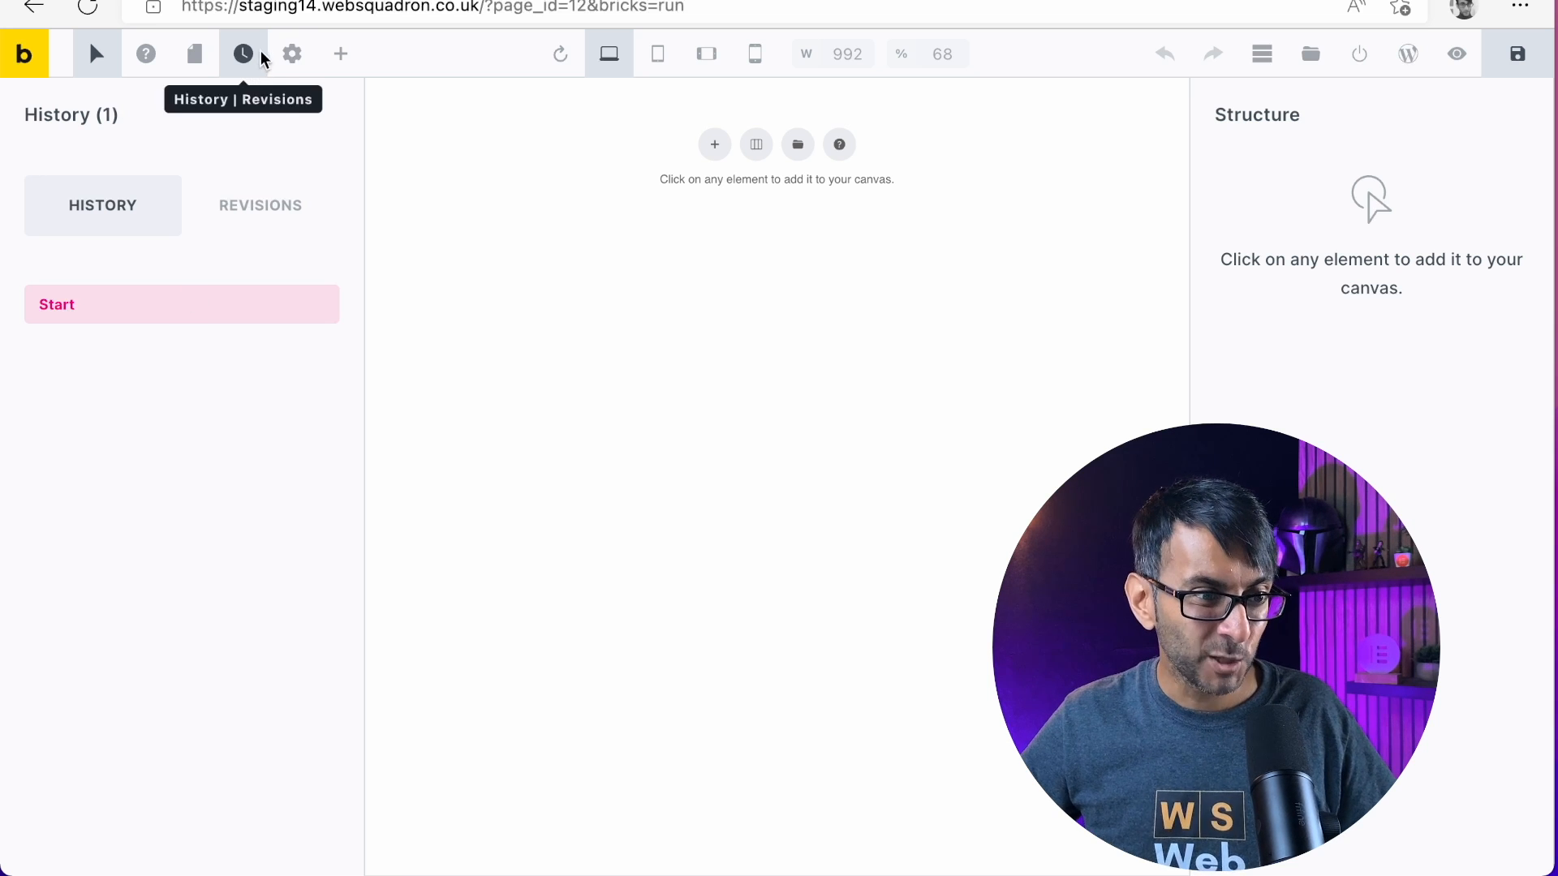
left_click(290, 52)
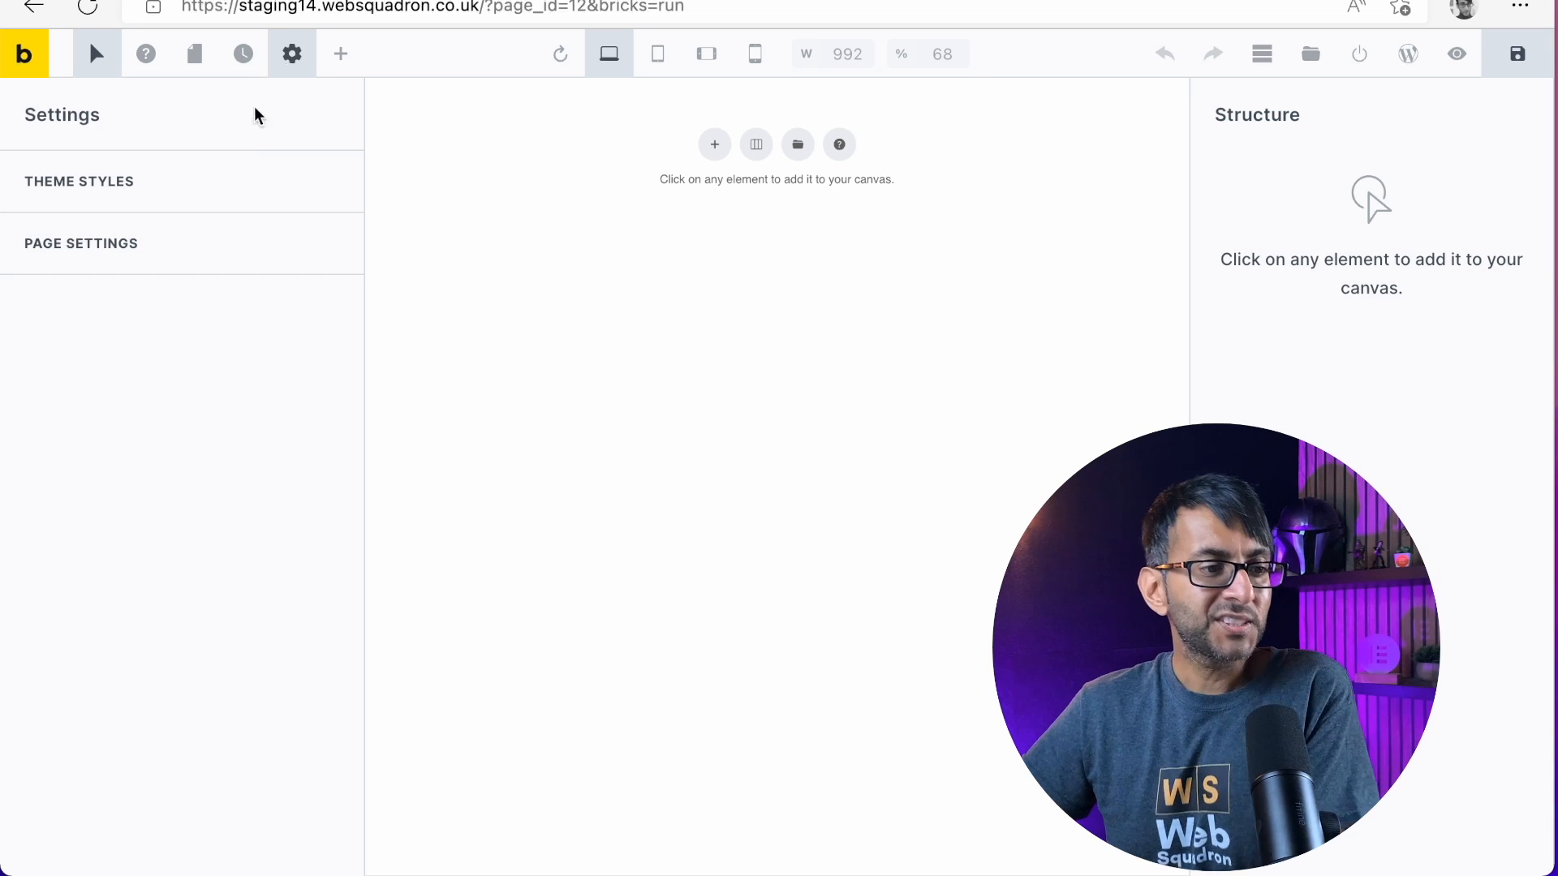
Set the Home page's site layout to Wide in the general page settings
left_click(154, 258)
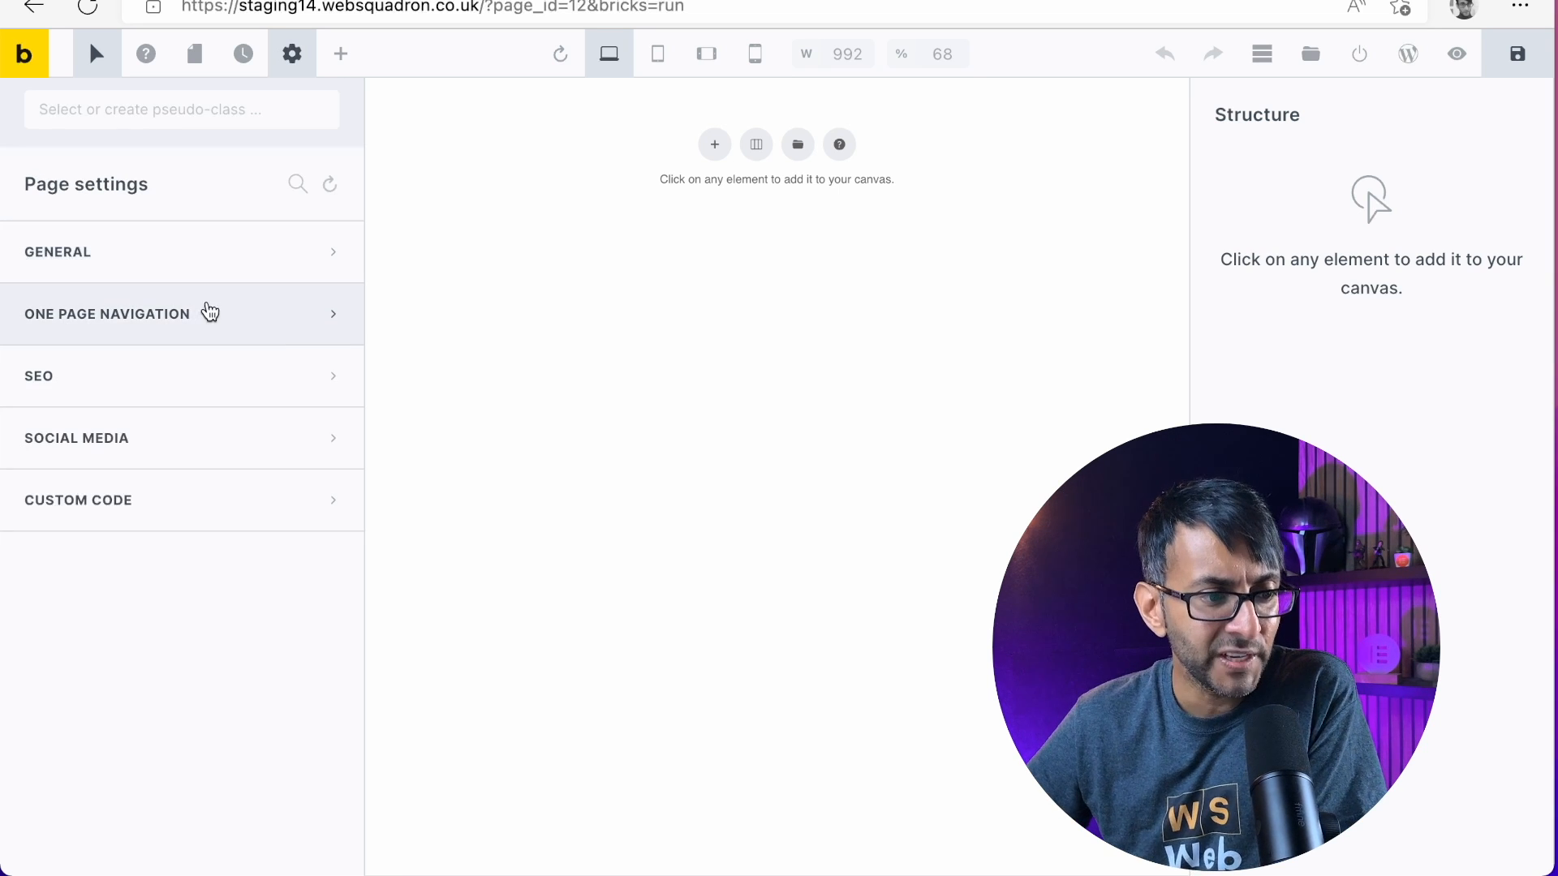
left_click(224, 268)
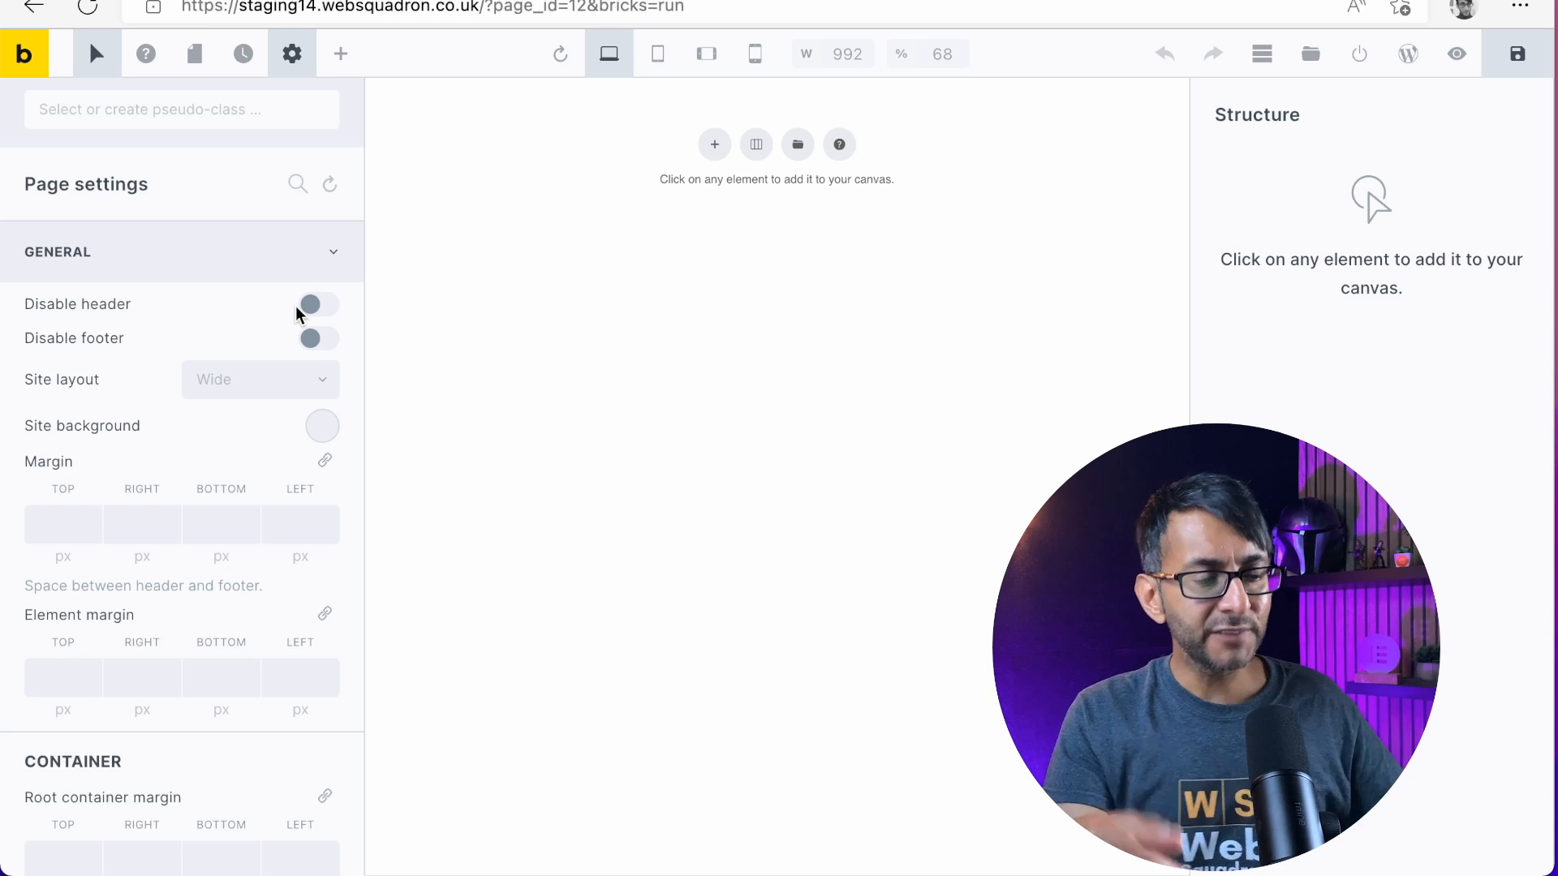
left_click(292, 386)
left_click(280, 463)
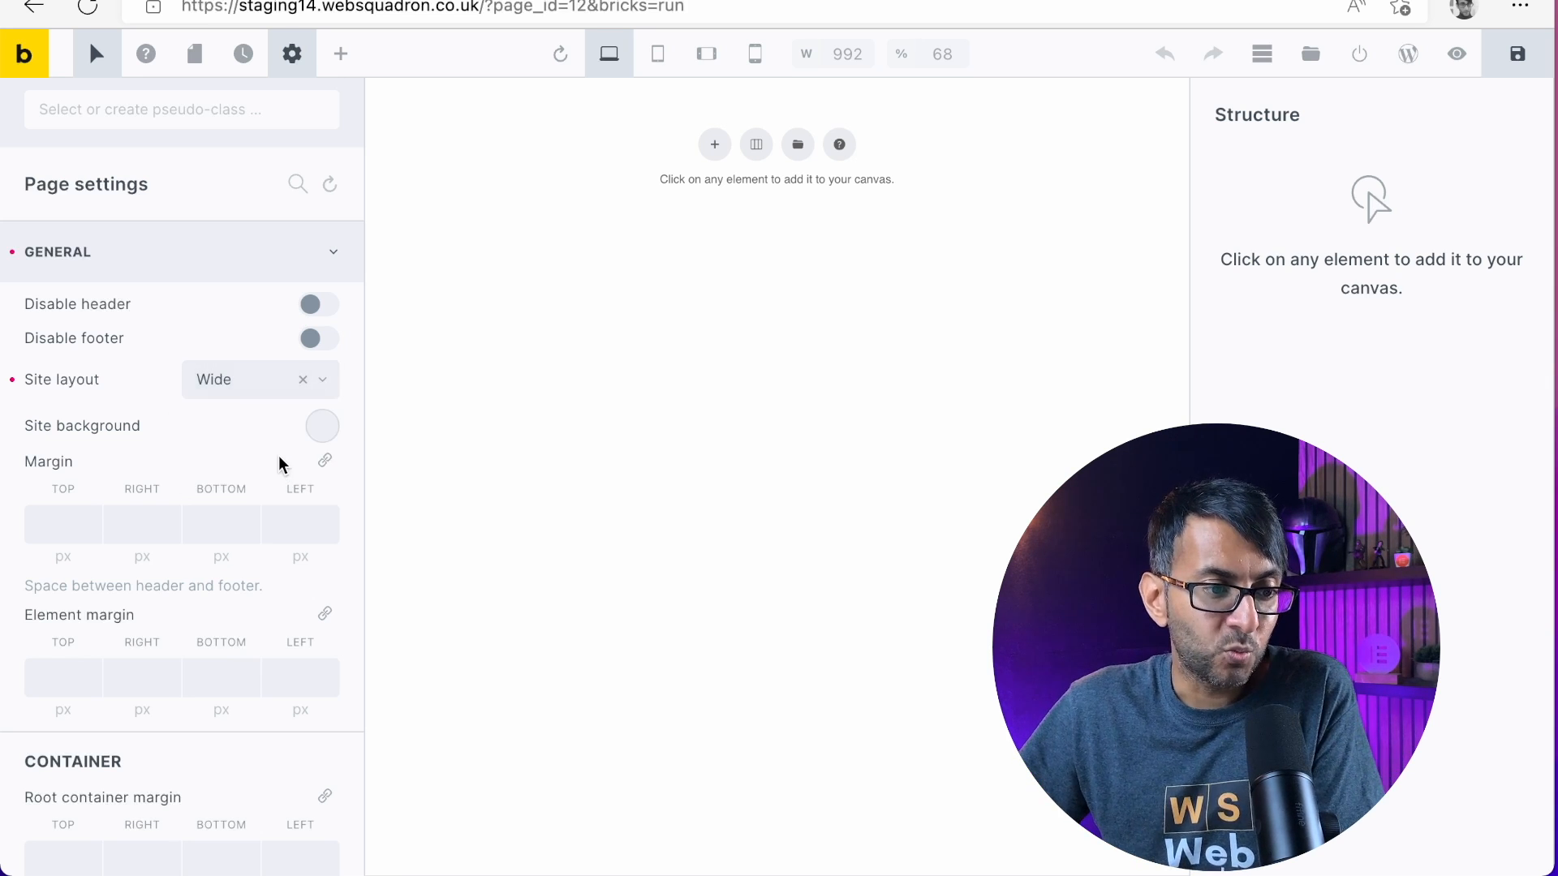
Examine the page's site background options and its container and lightbox settings without changing them
left_click(320, 426)
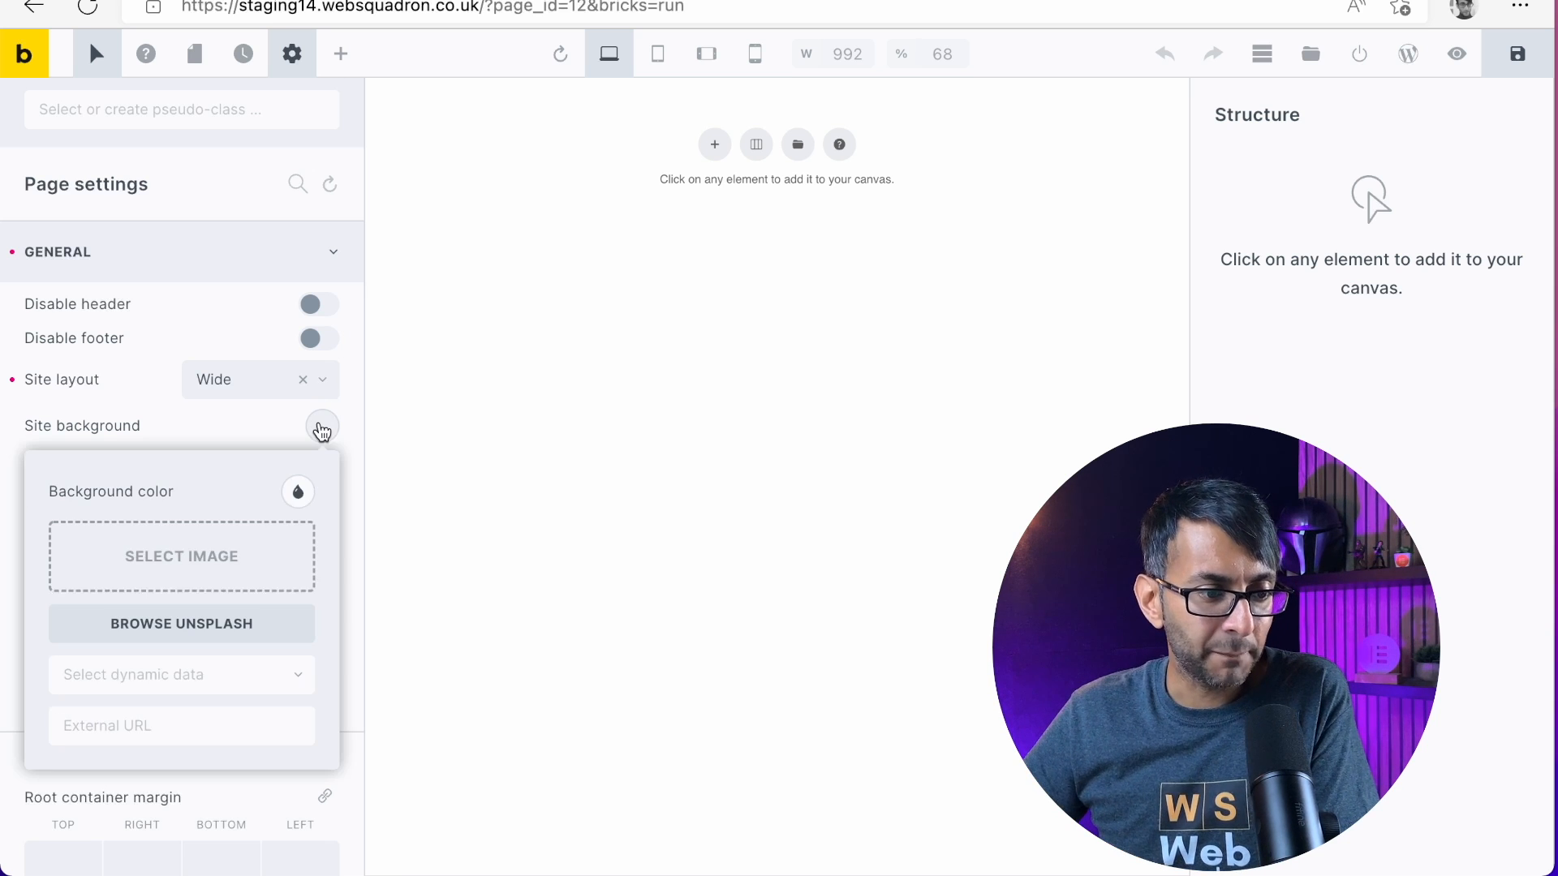
left_click(218, 425)
scroll(163, 607, "down", 10)
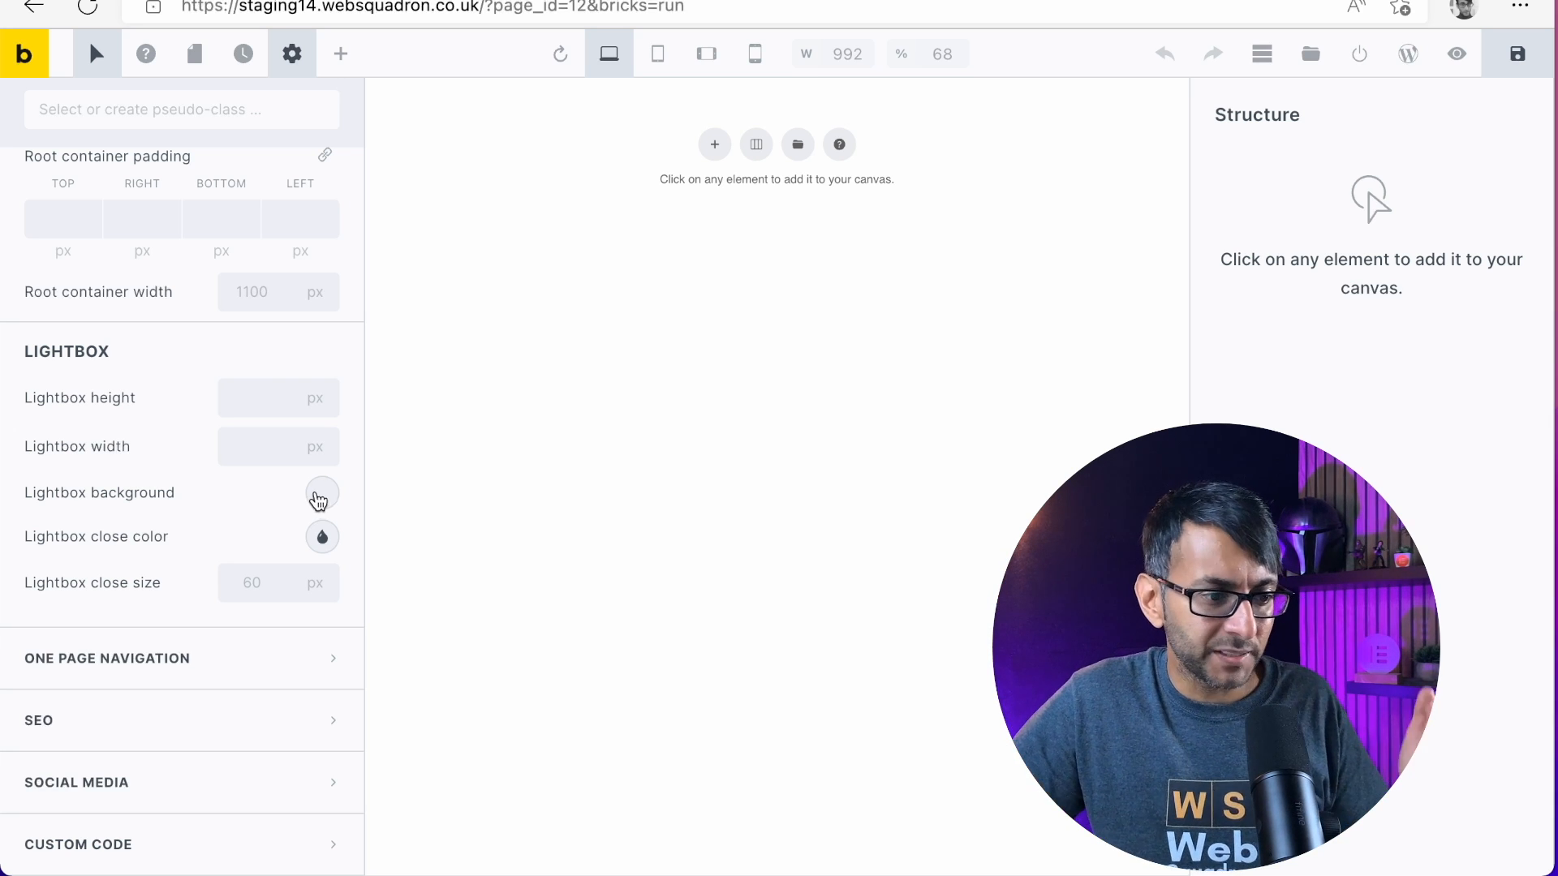
Examine the Home page's SEO settings, from permalink and title to meta description, keywords and robots, without changing them
left_click(244, 721)
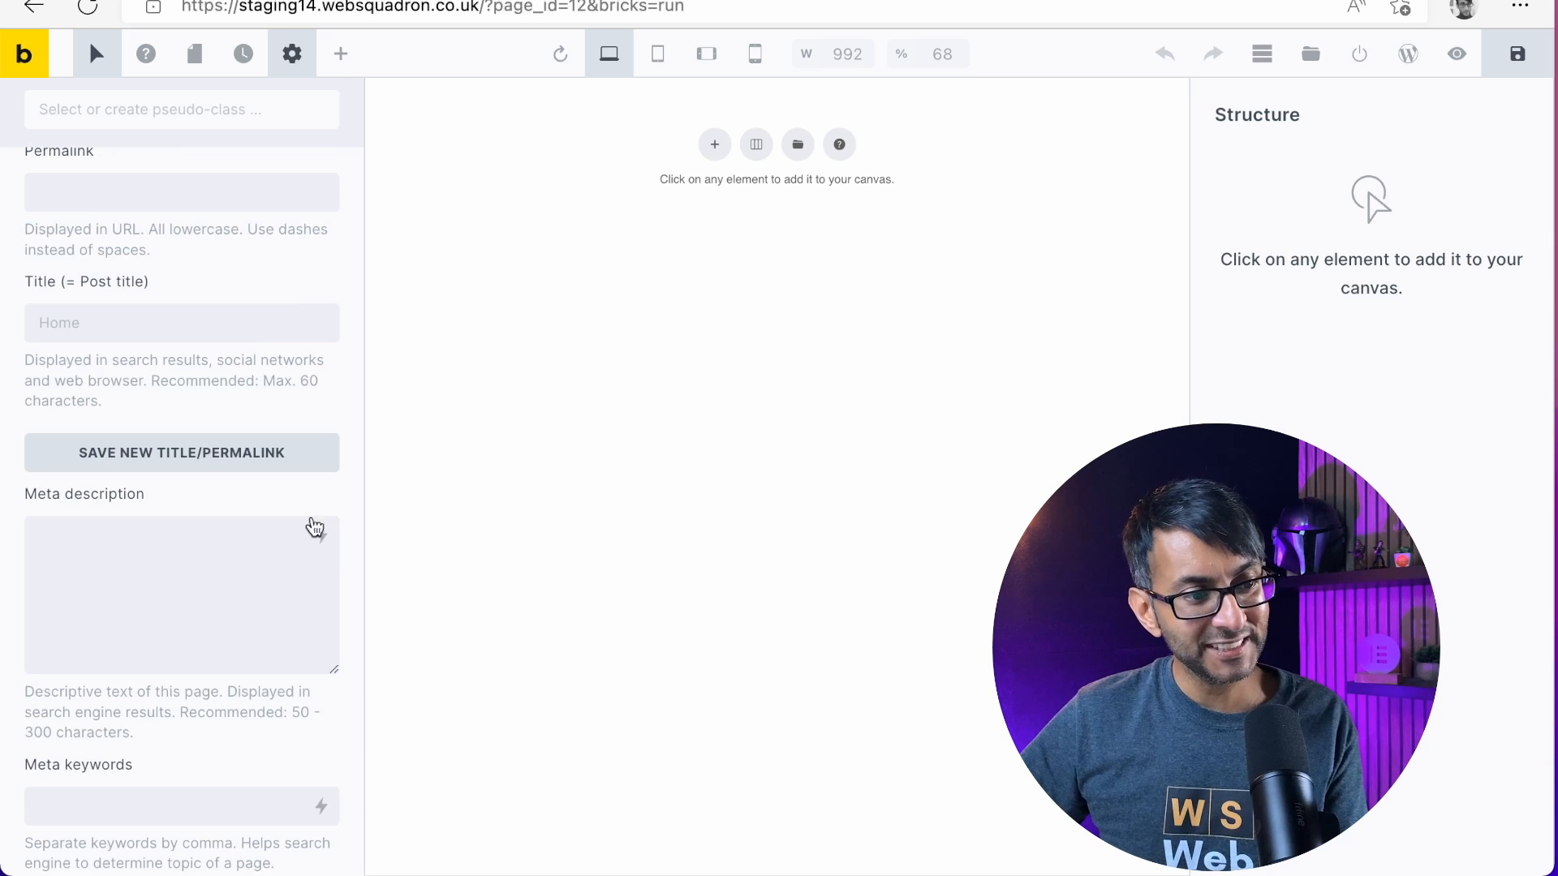
scroll(287, 514, "up", 2)
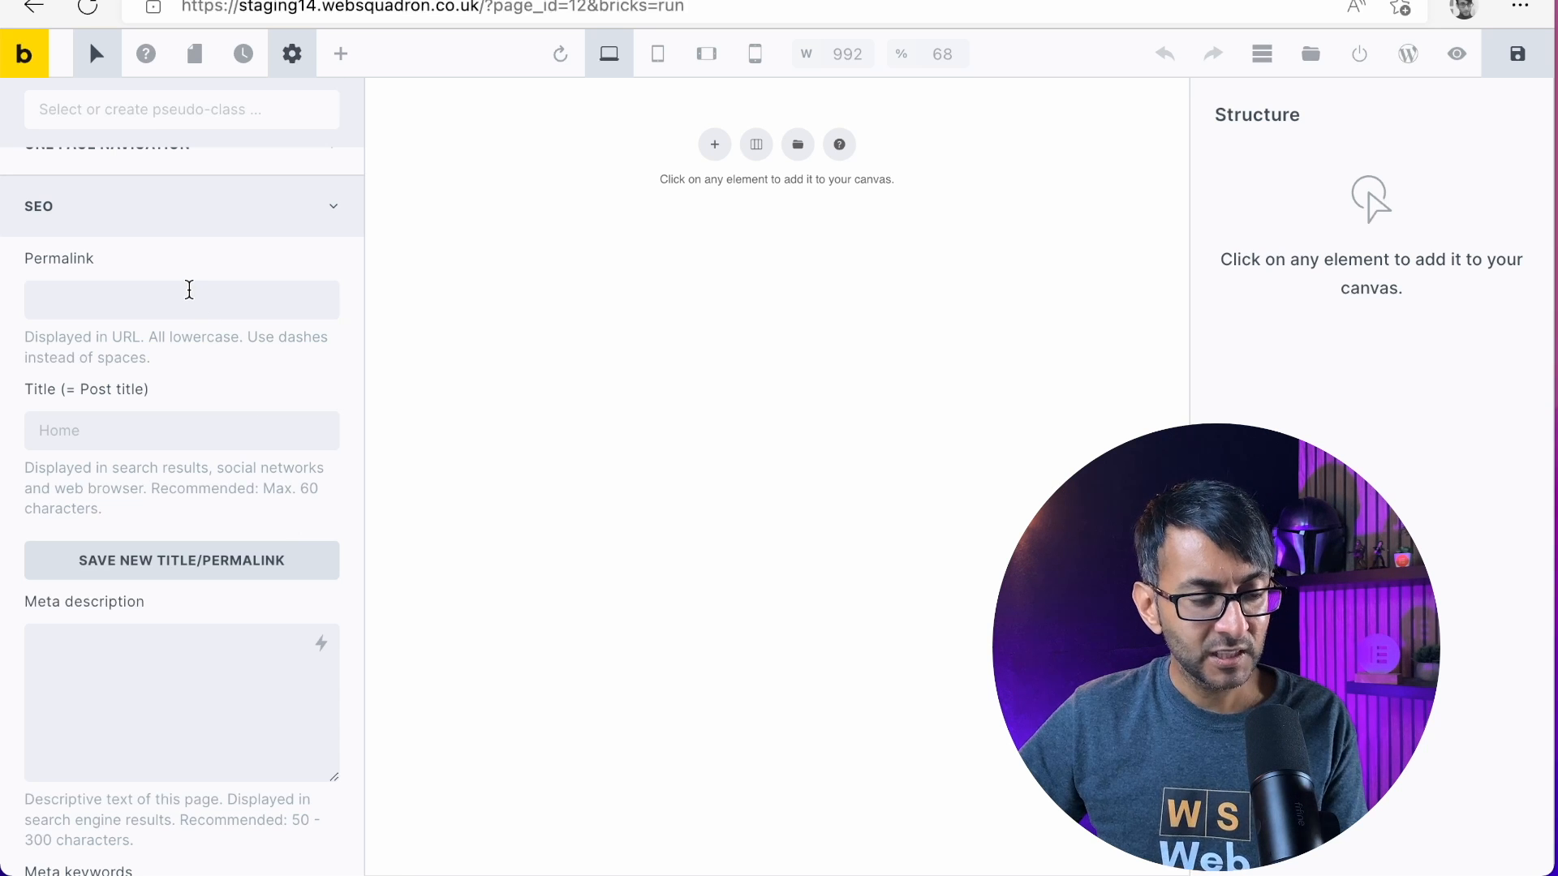
left_click(199, 432)
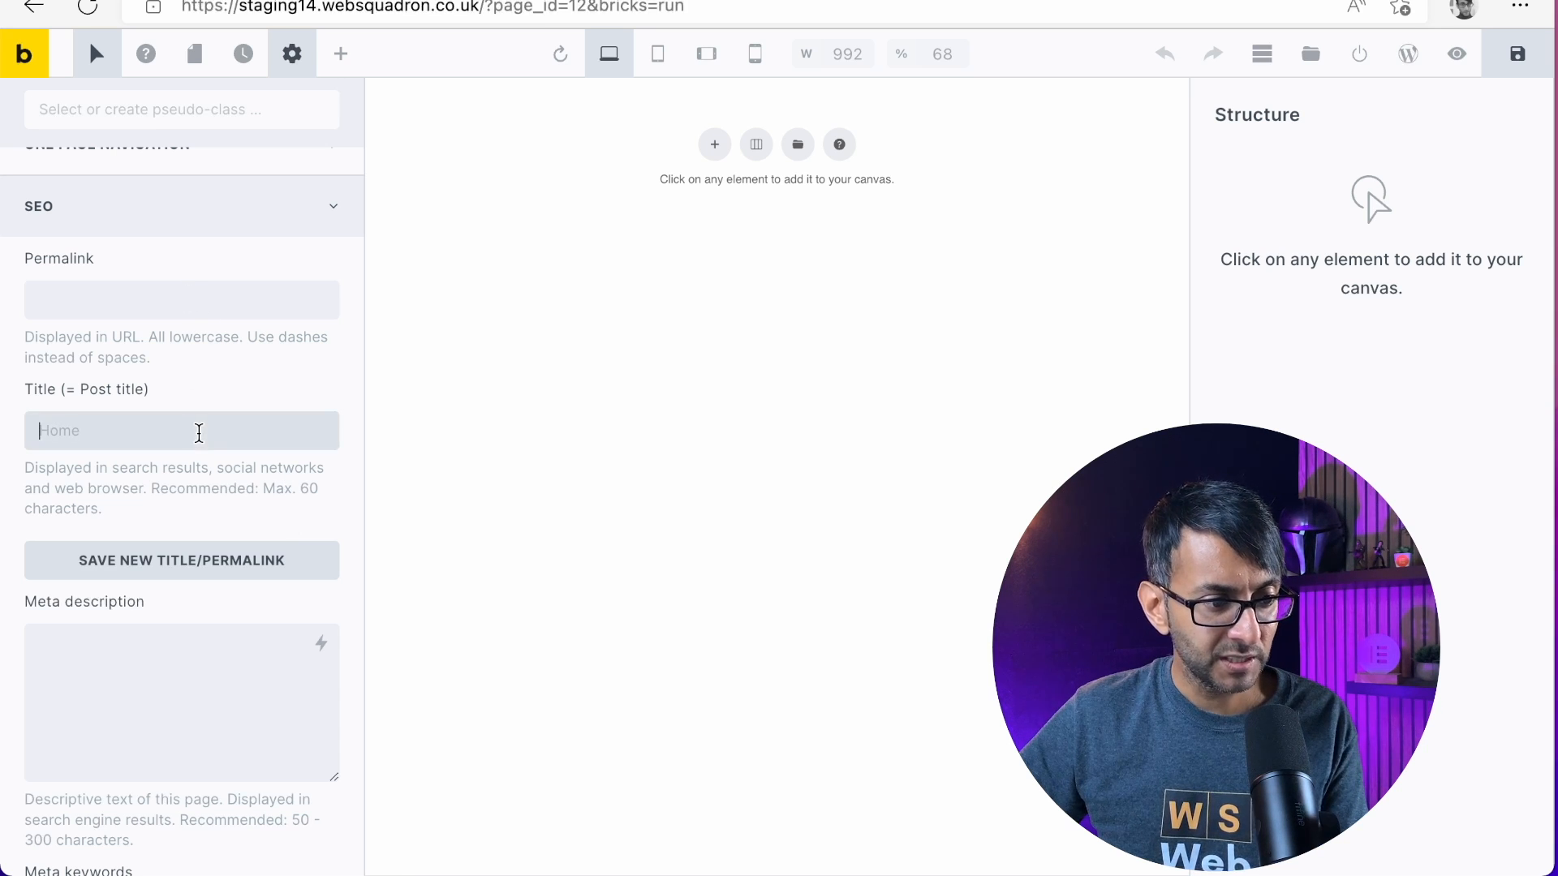
left_click(189, 646)
scroll(194, 645, "down", 2)
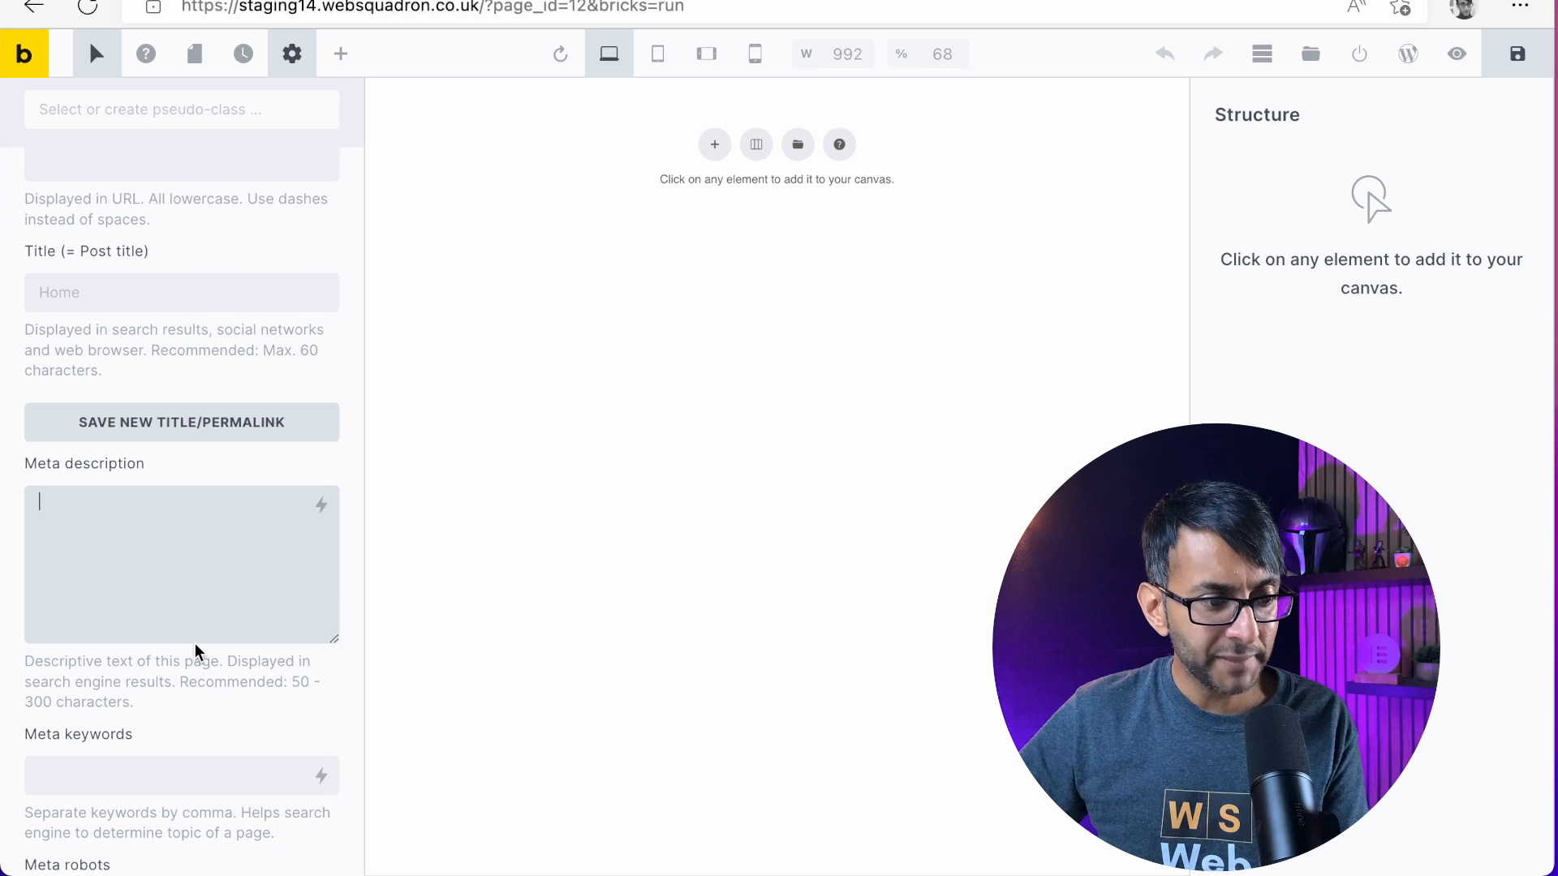
scroll(195, 642, "down", 3)
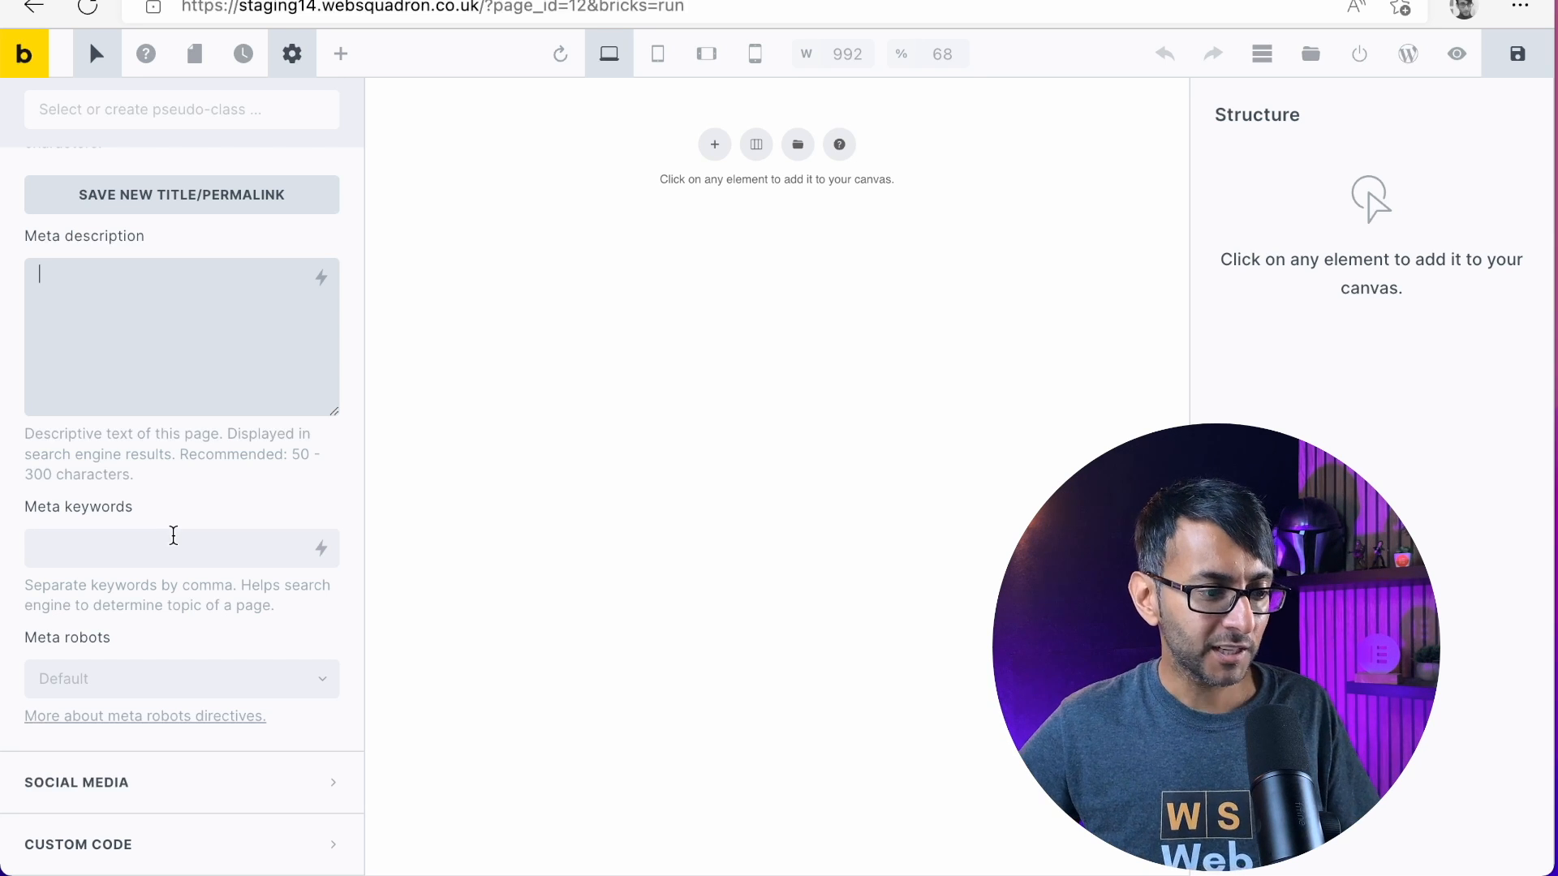
Look through the page's social media sharing settings, including the Unsplash browser and the media library image picker
left_click(245, 784)
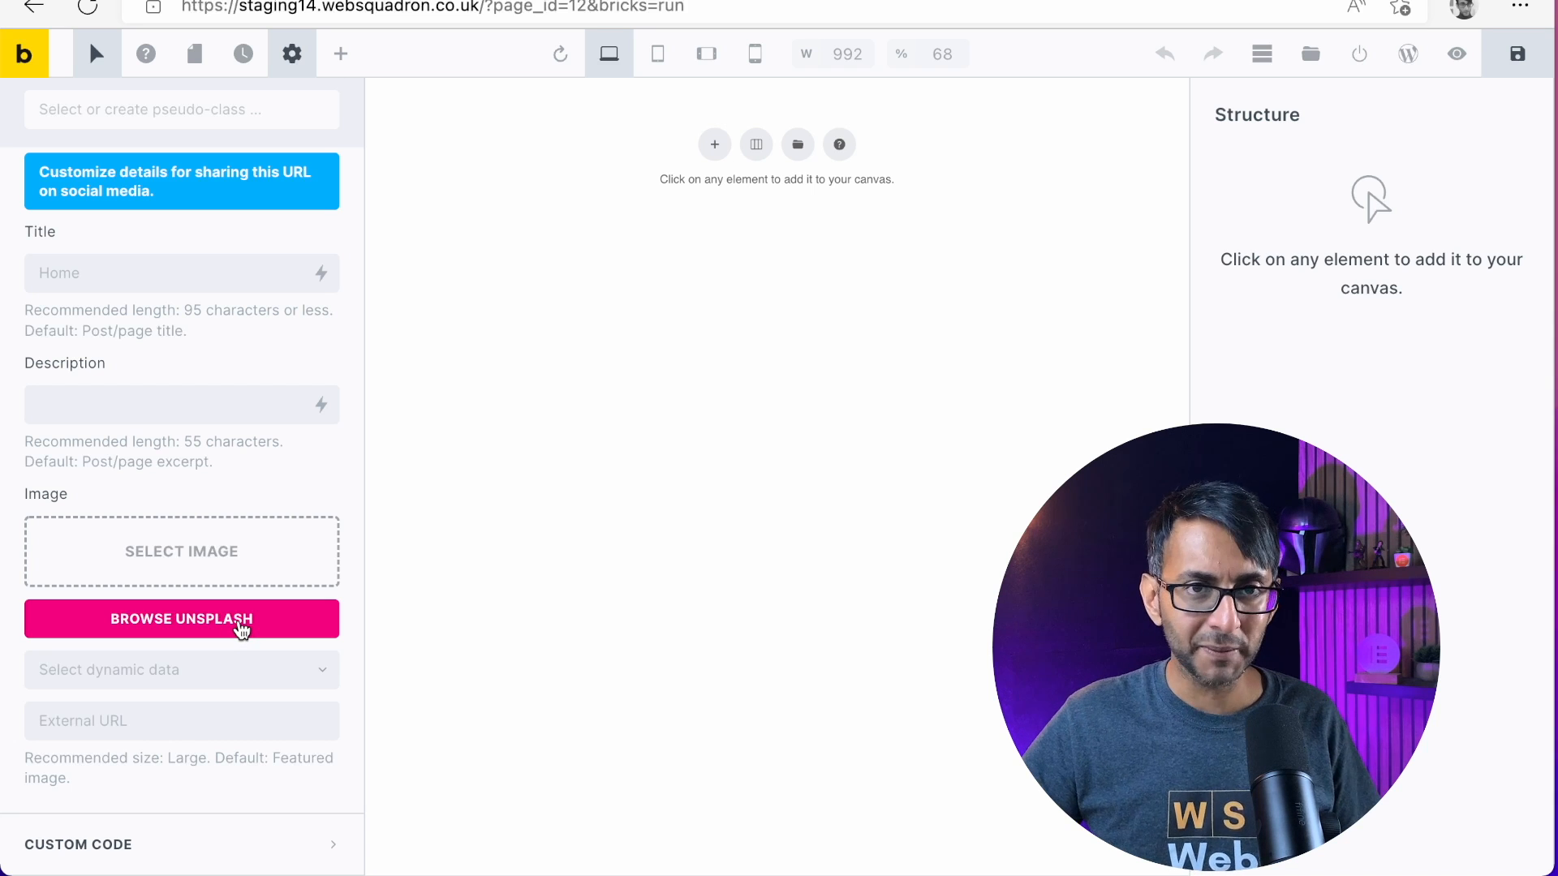
left_click(241, 628)
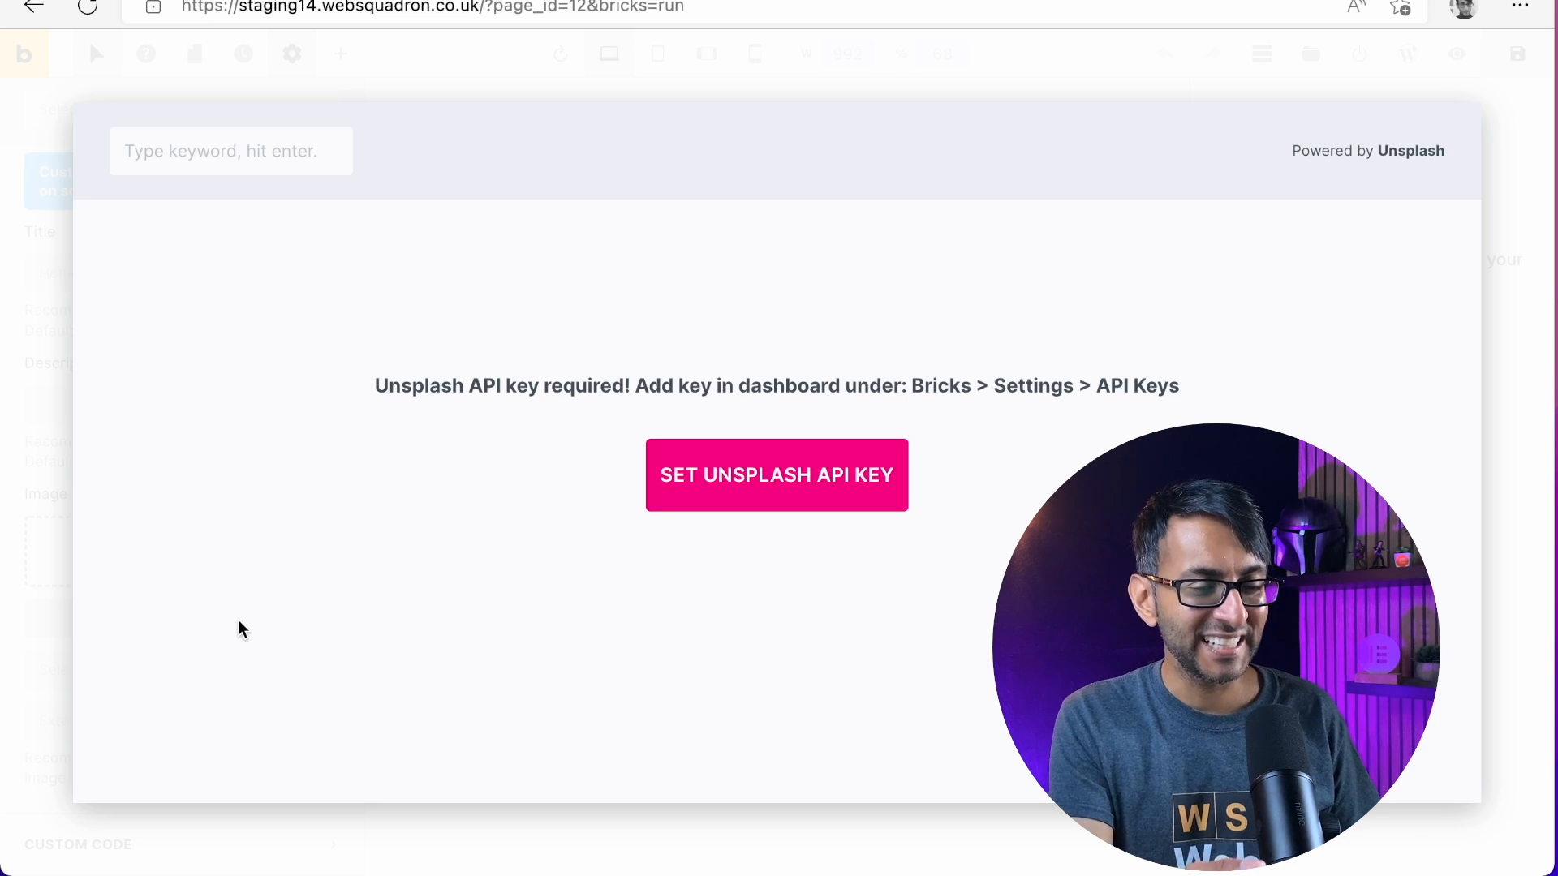
left_click(29, 675)
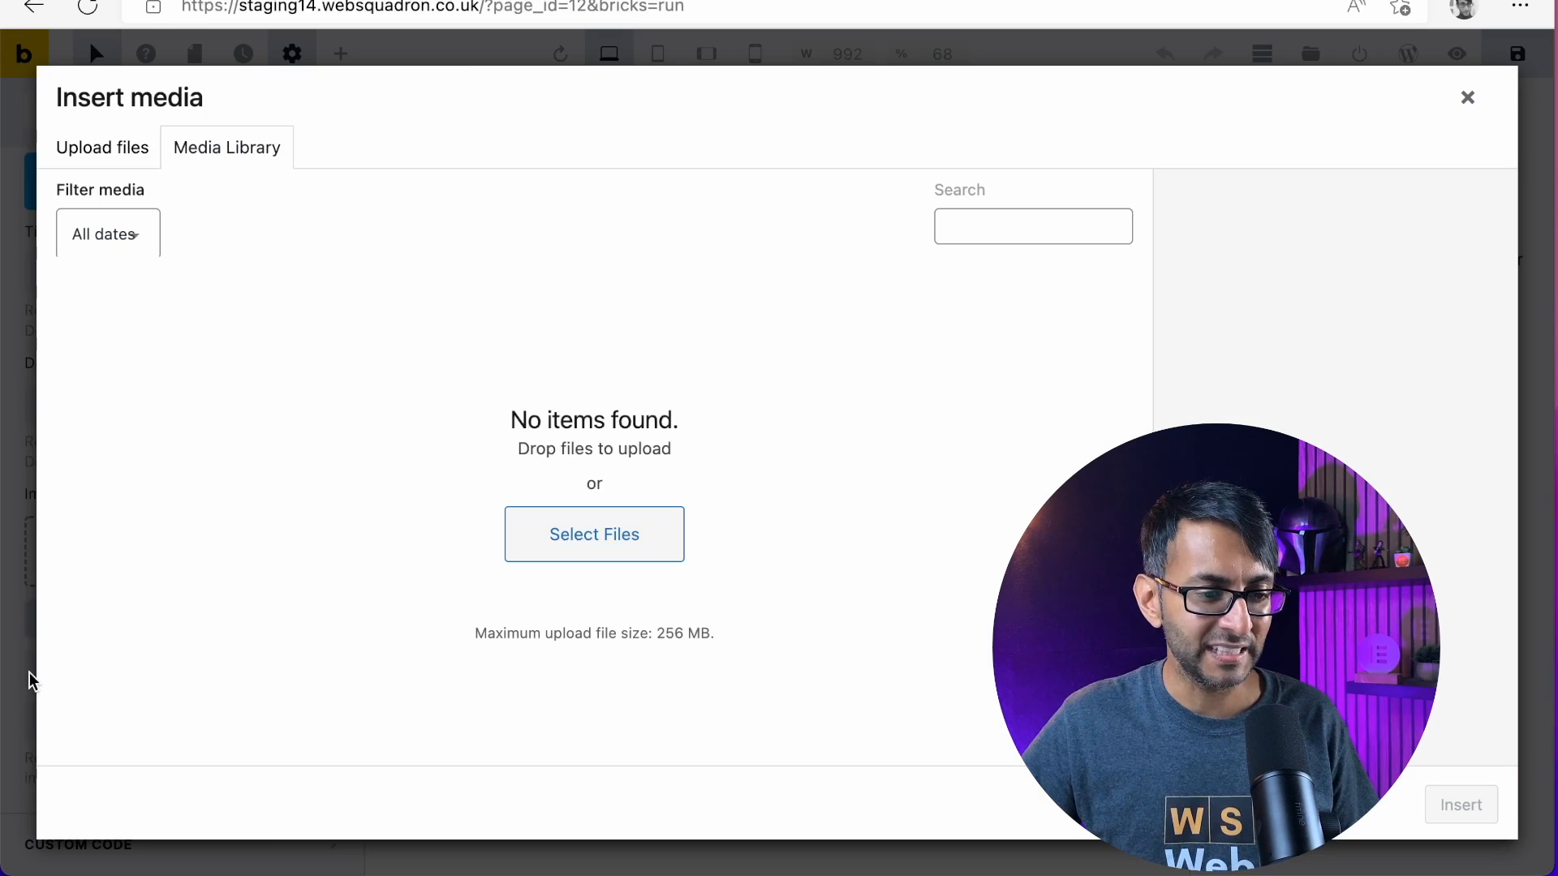
left_click(1466, 97)
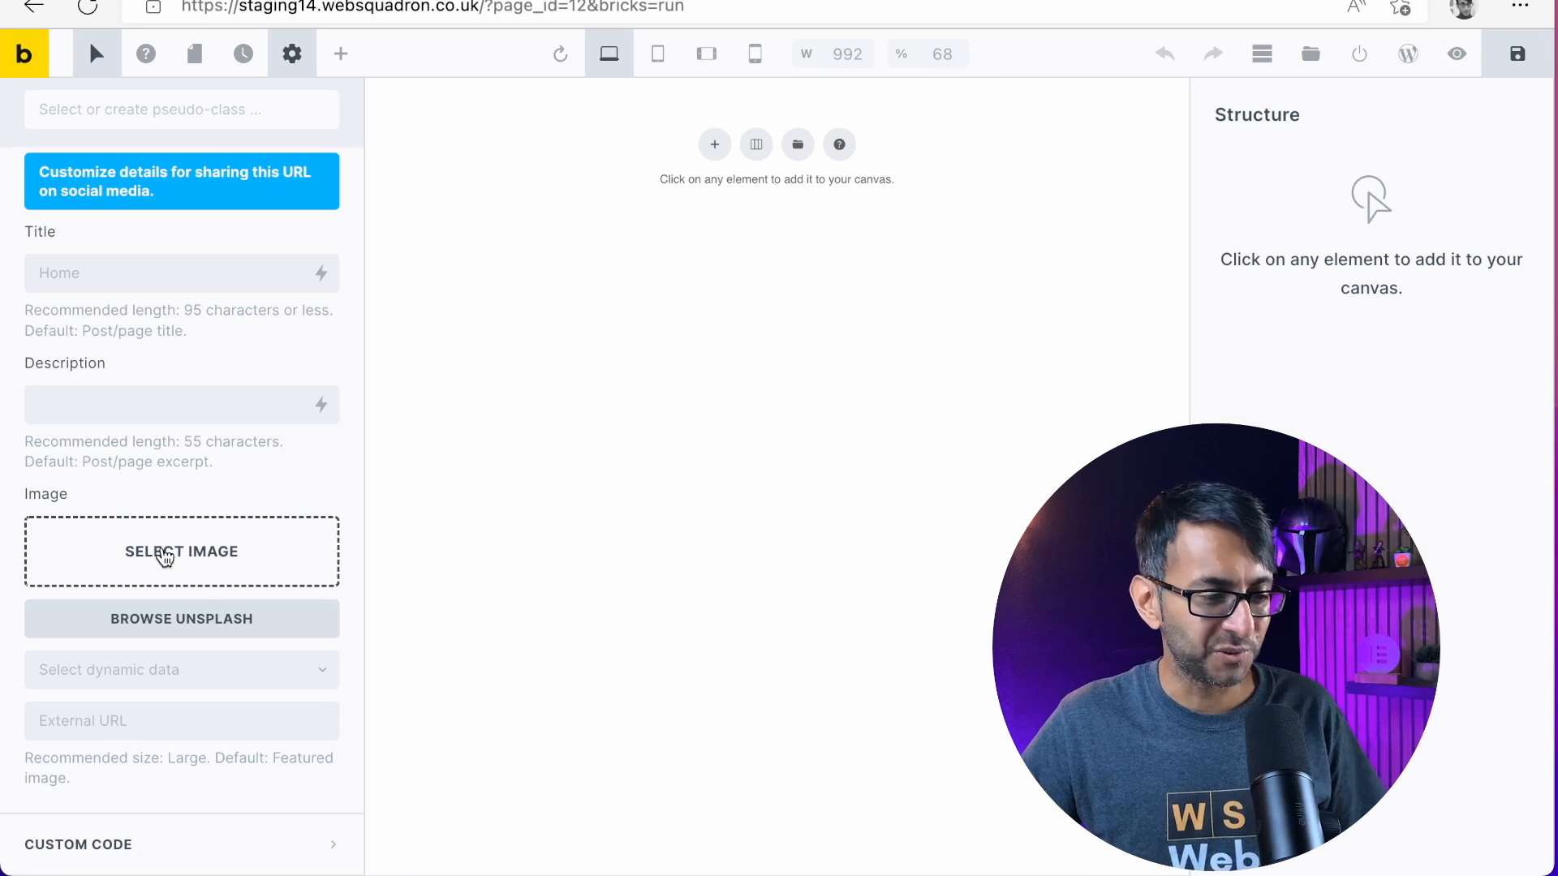
scroll(198, 577, "up", 4)
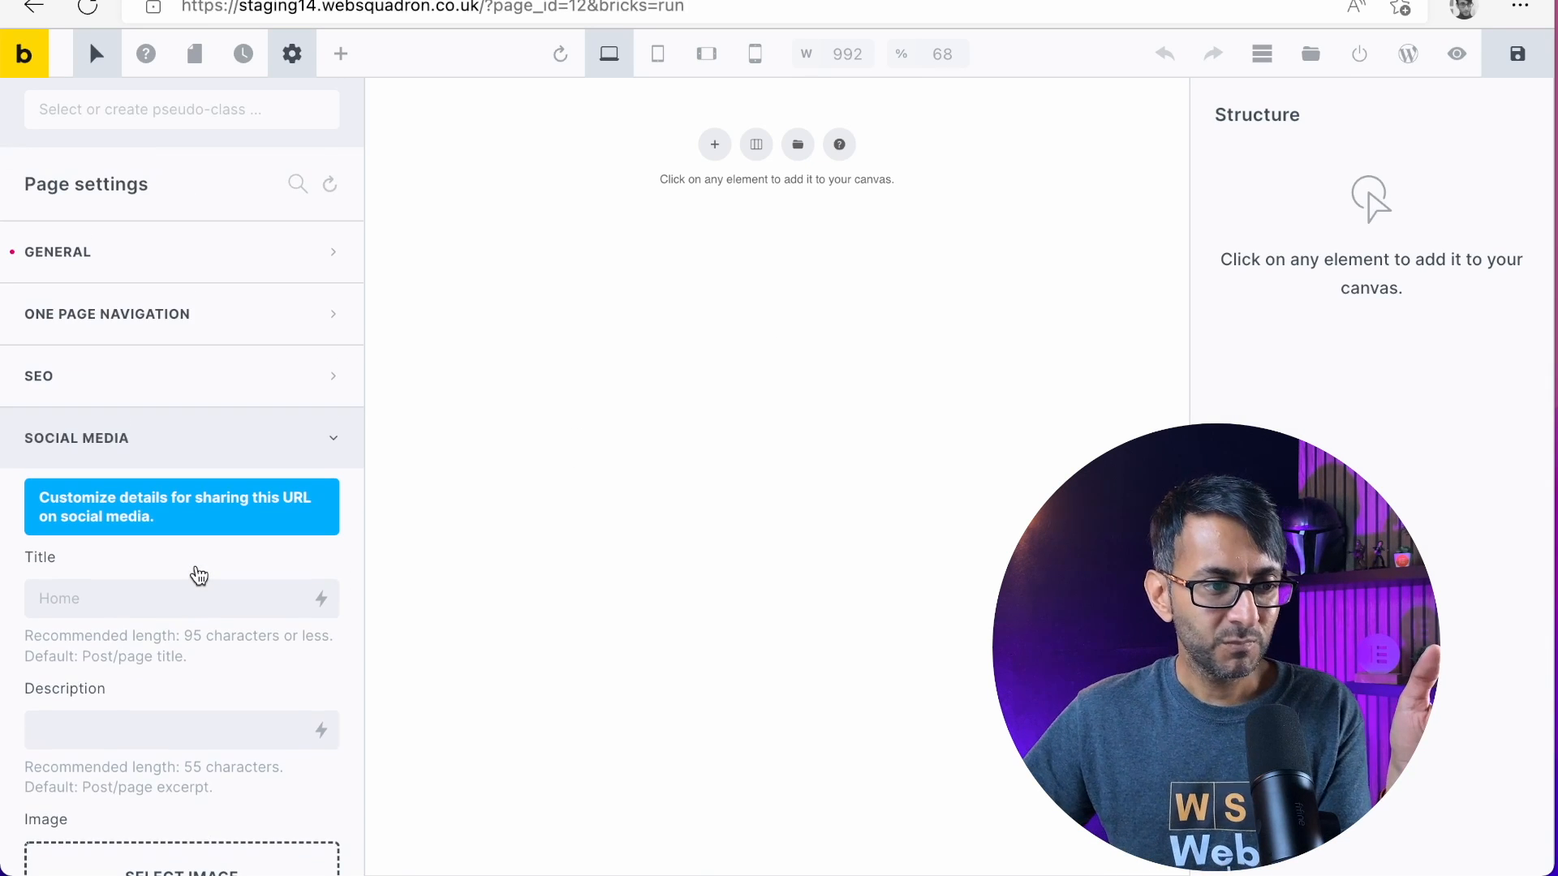
scroll(230, 510, "down", 3)
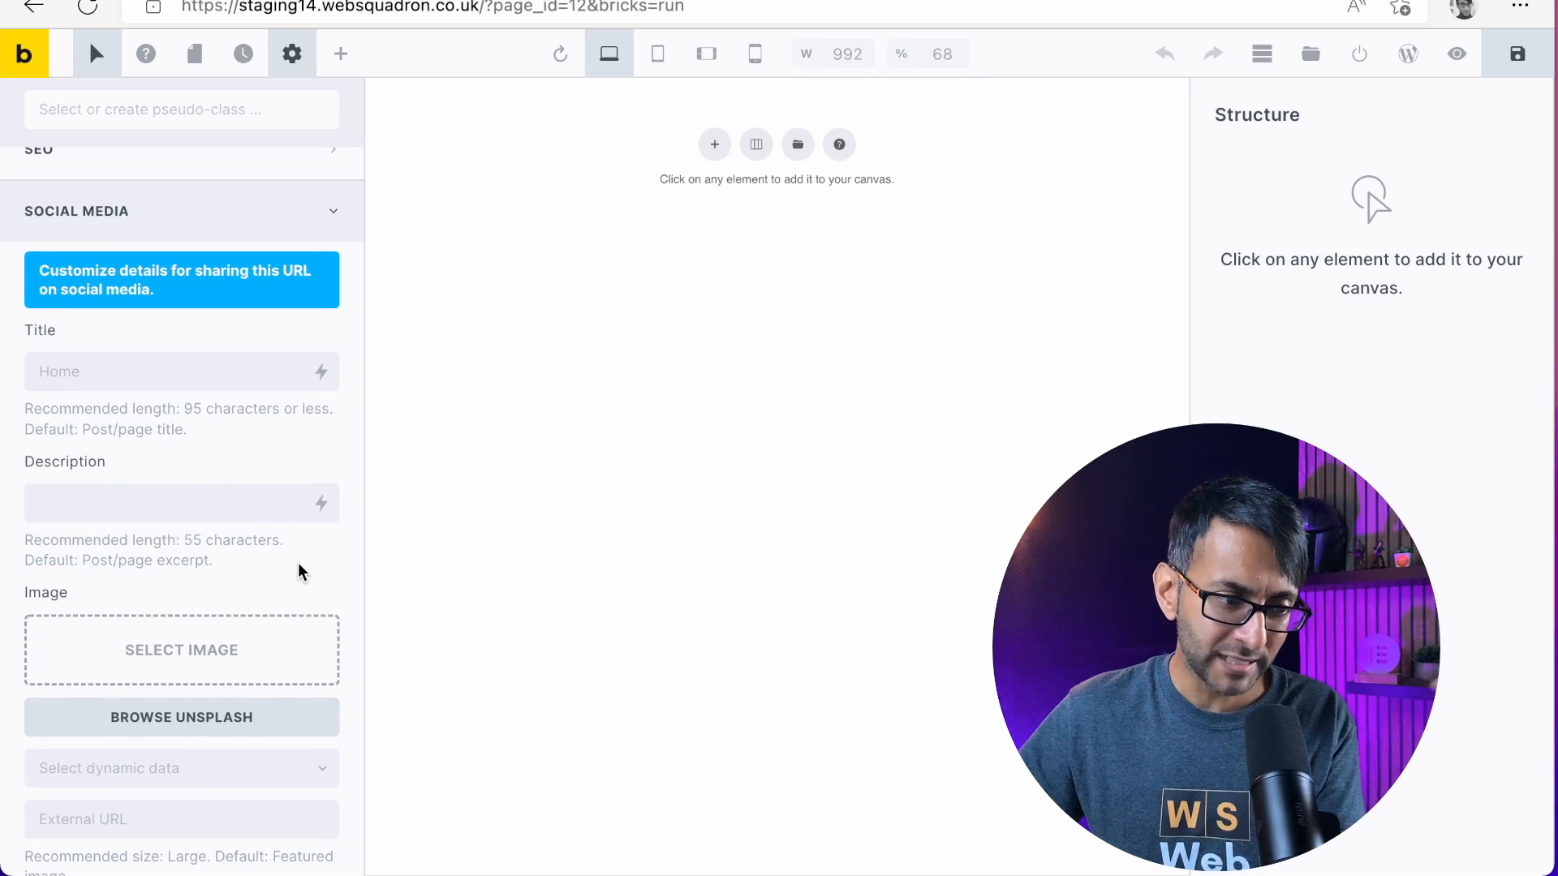
scroll(299, 564, "down", 1)
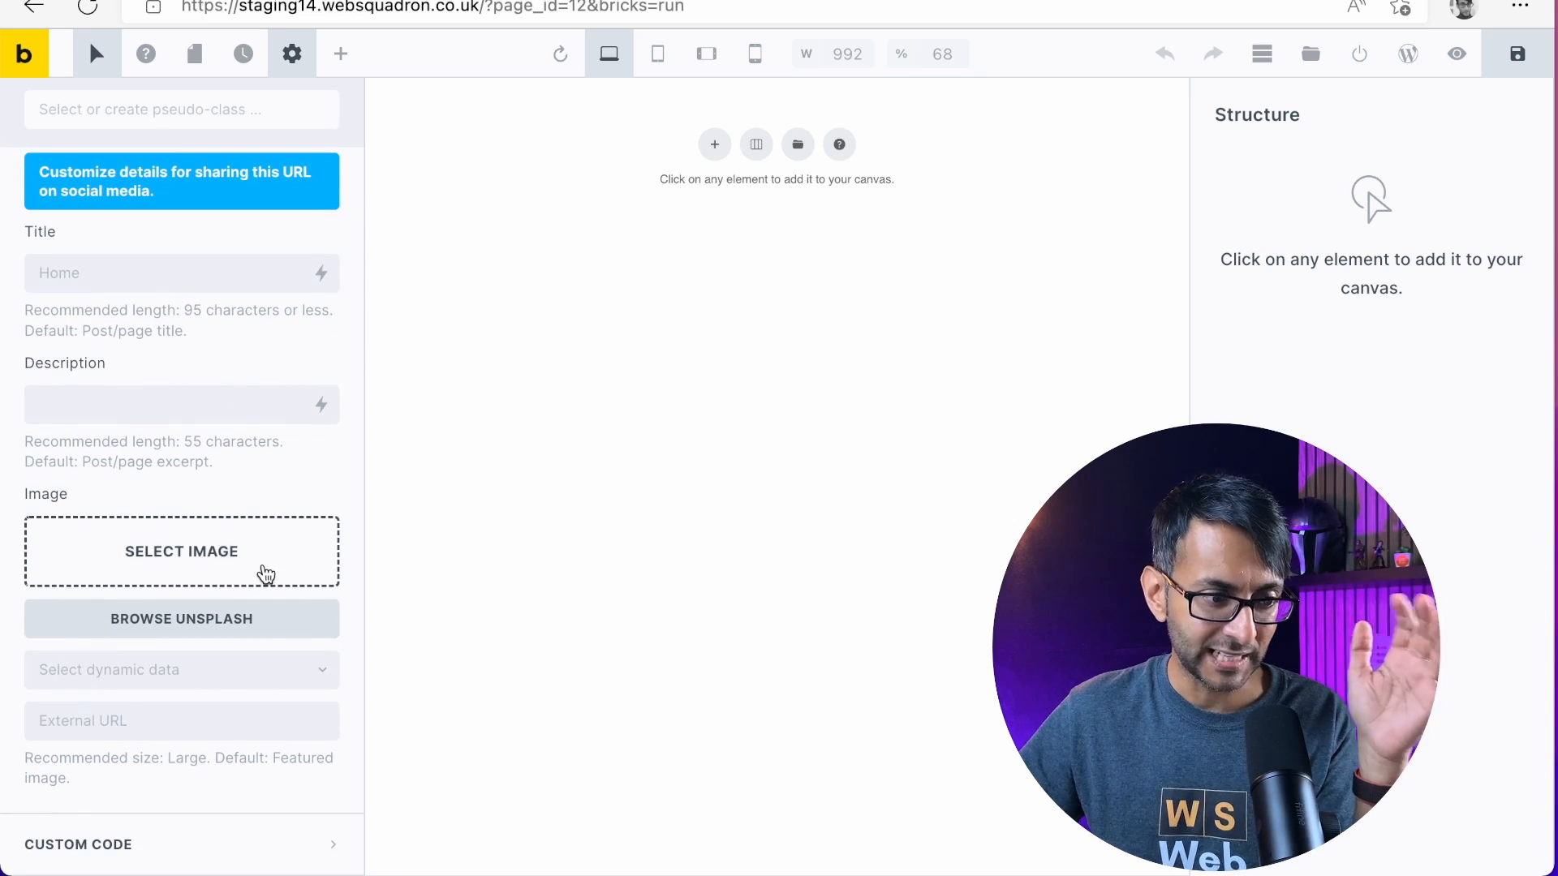
Look through the page's custom code fields, such as custom CSS and header scripts, and collapse the section
left_click(147, 827)
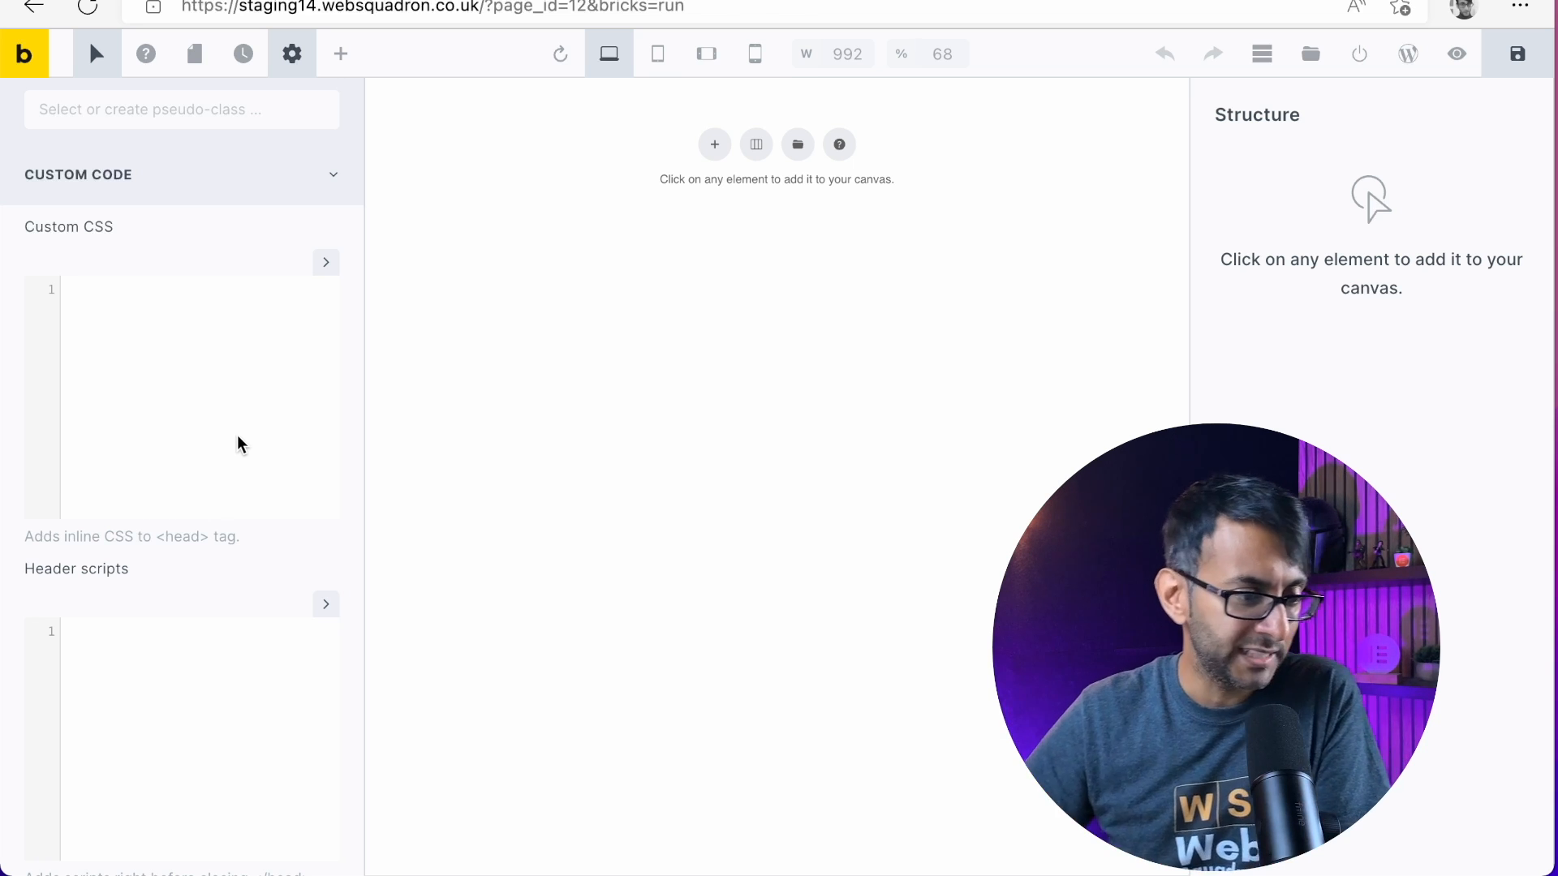
scroll(237, 454, "down", 10)
scroll(235, 548, "up", 11)
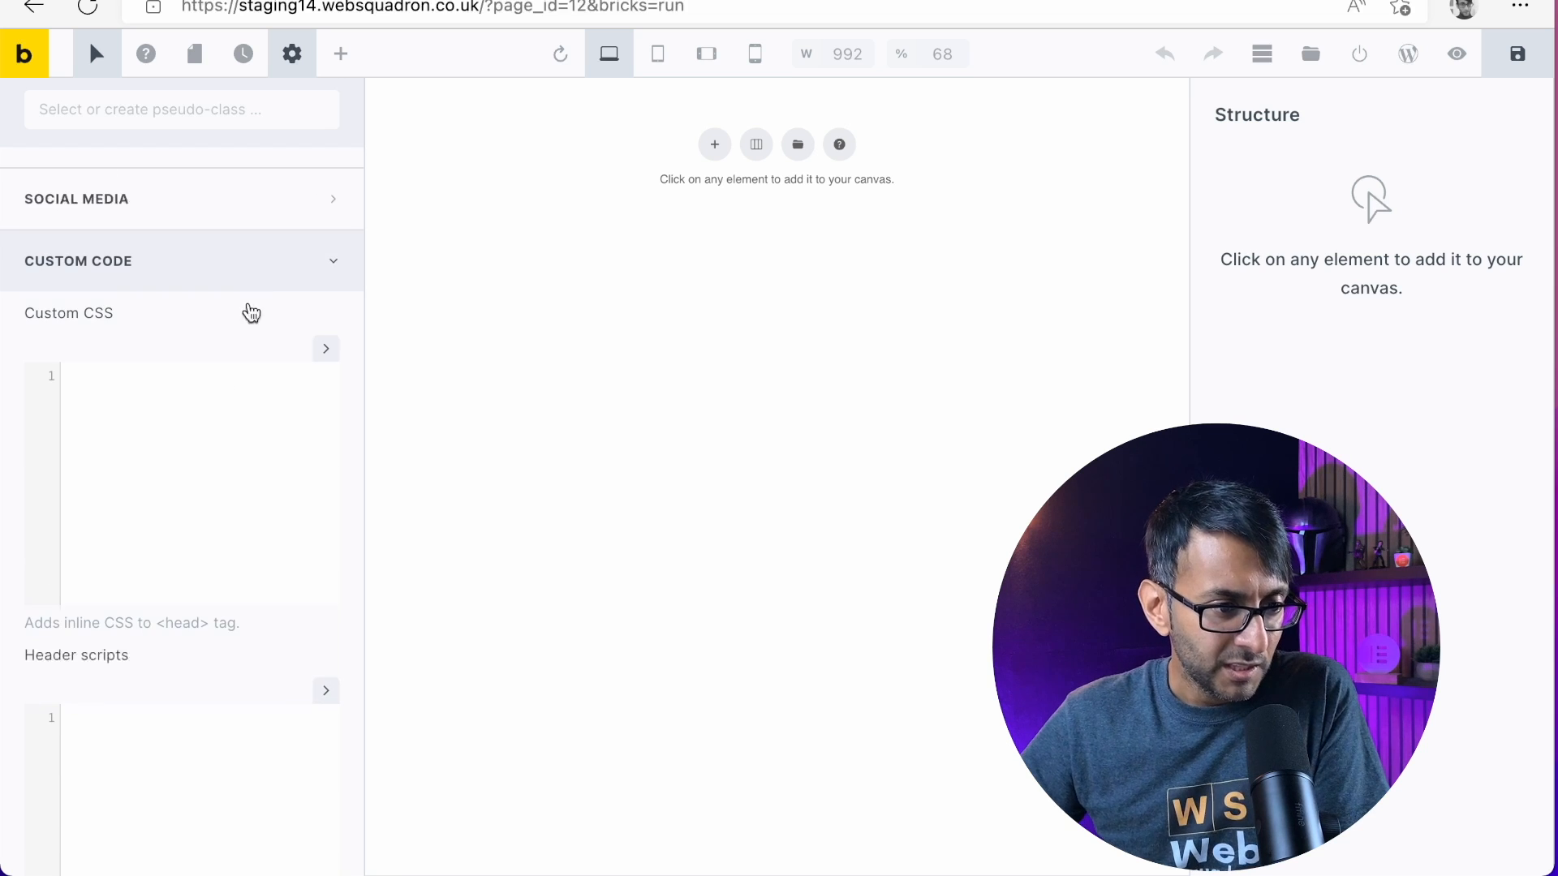
left_click(319, 260)
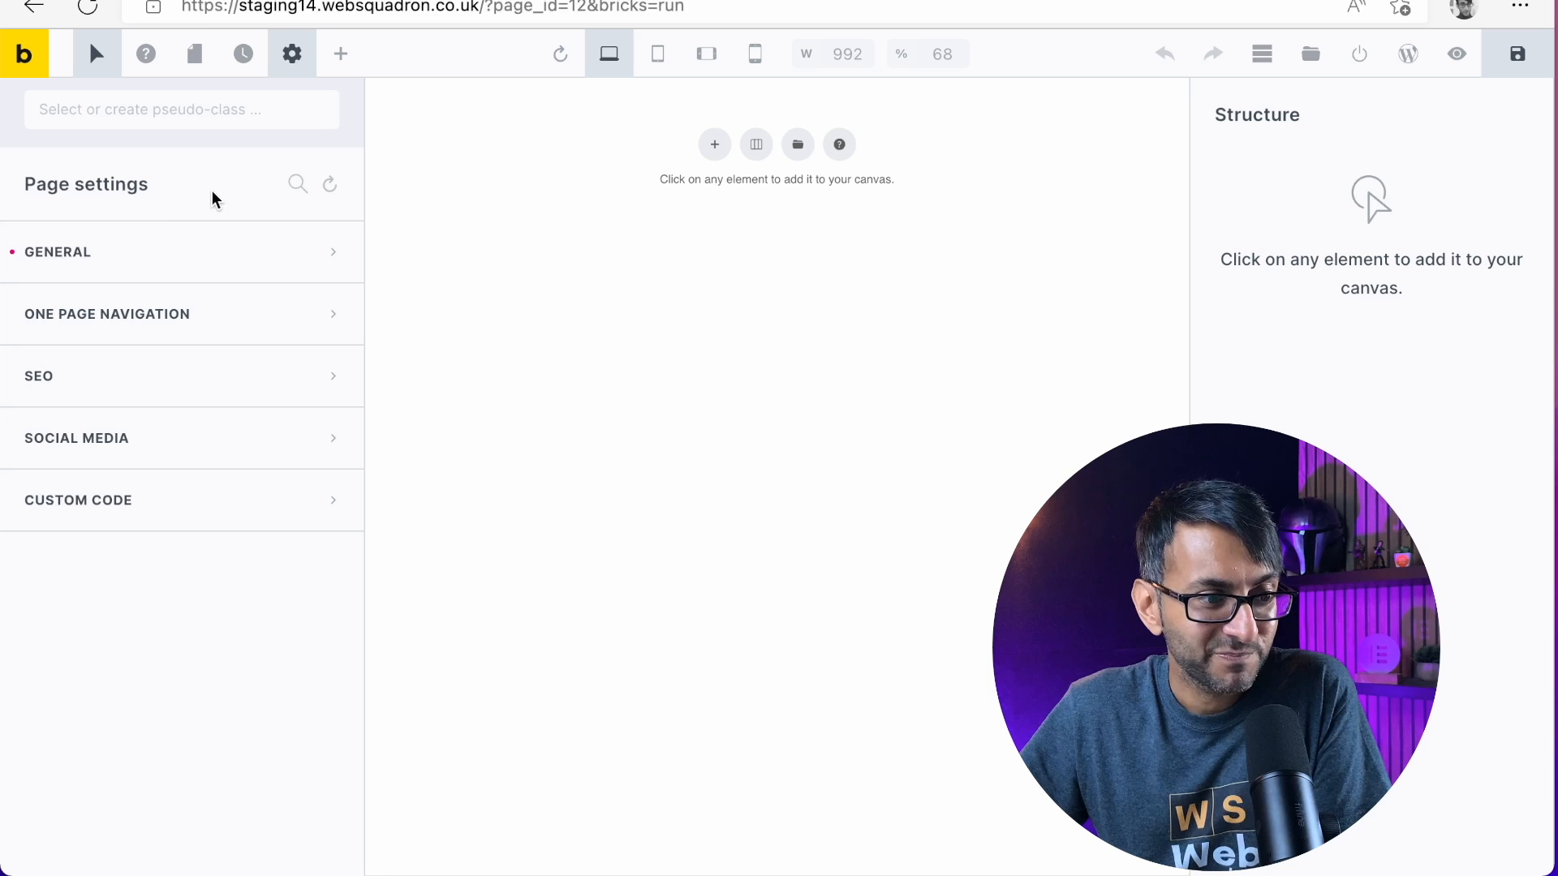
Look at the theme styles options in the builder settings, ending in the list of page elements
left_click(288, 48)
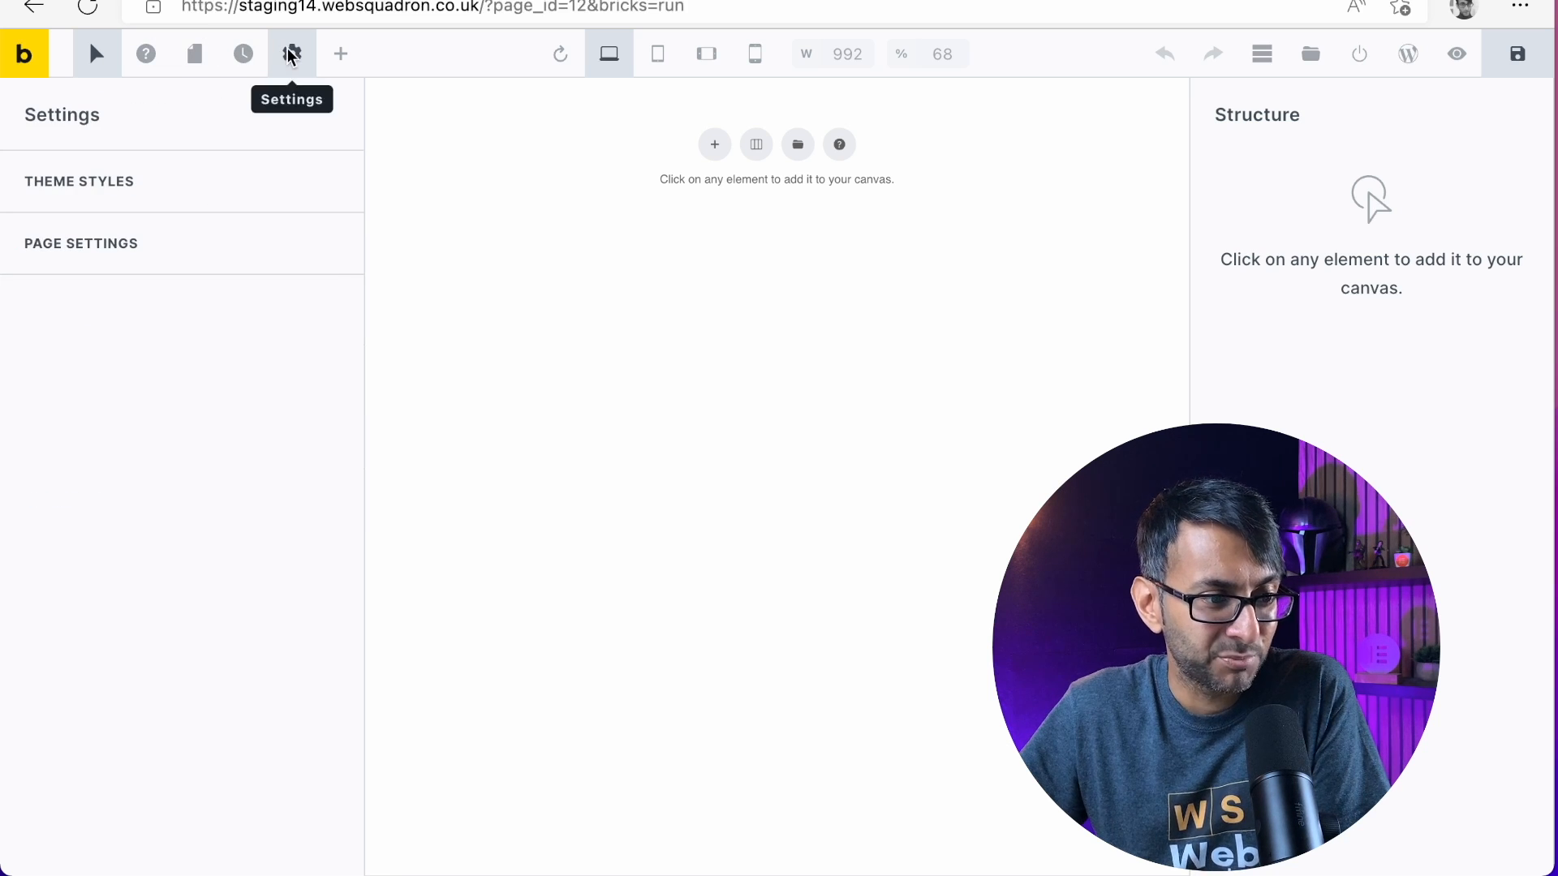
left_click(181, 174)
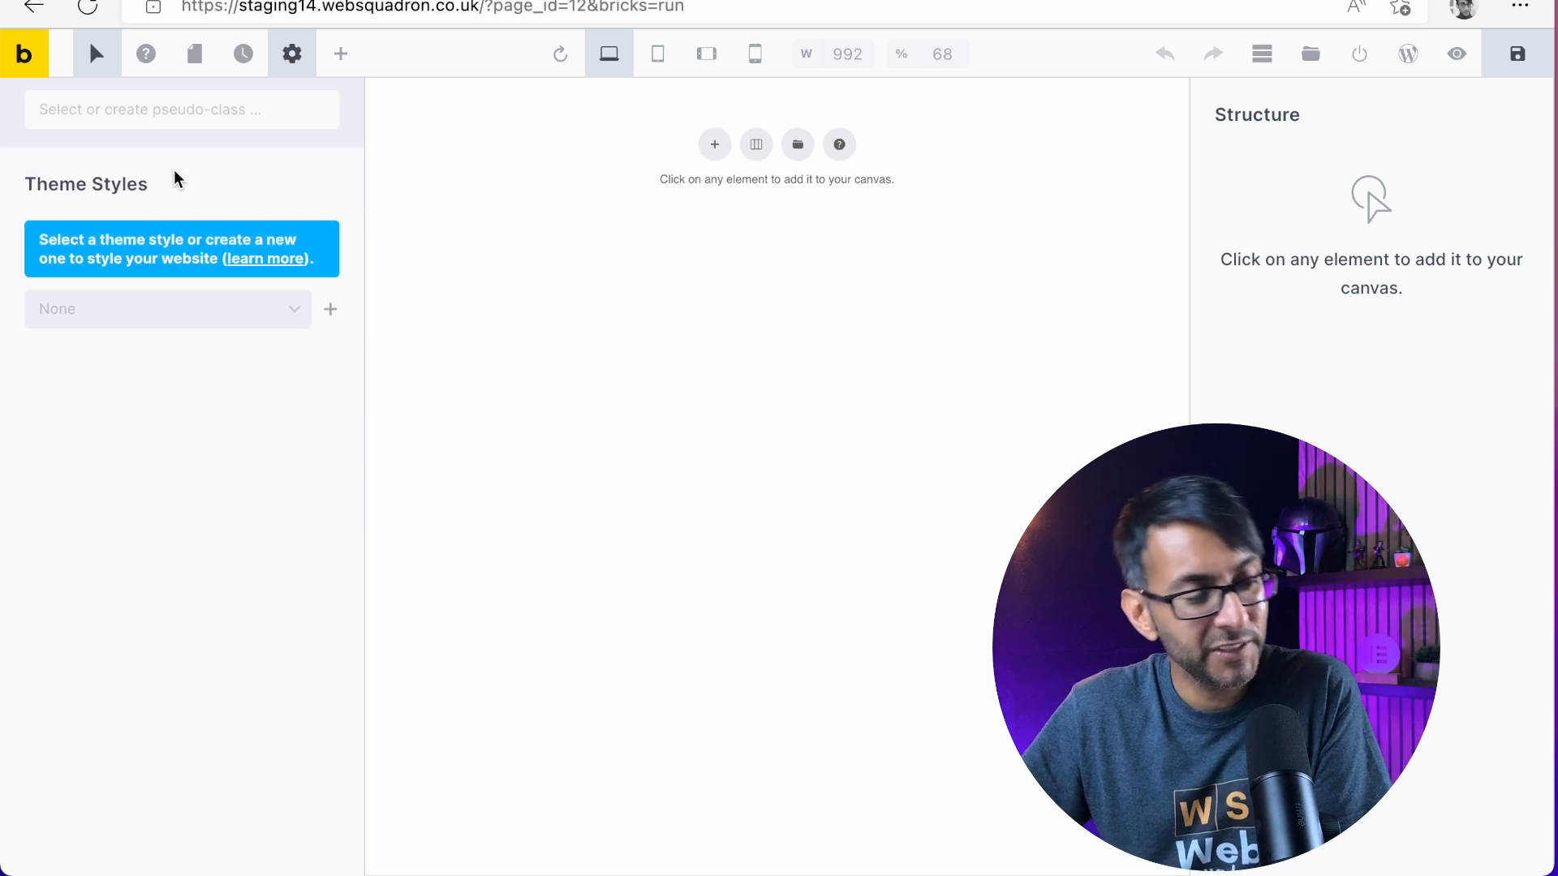
left_click(194, 315)
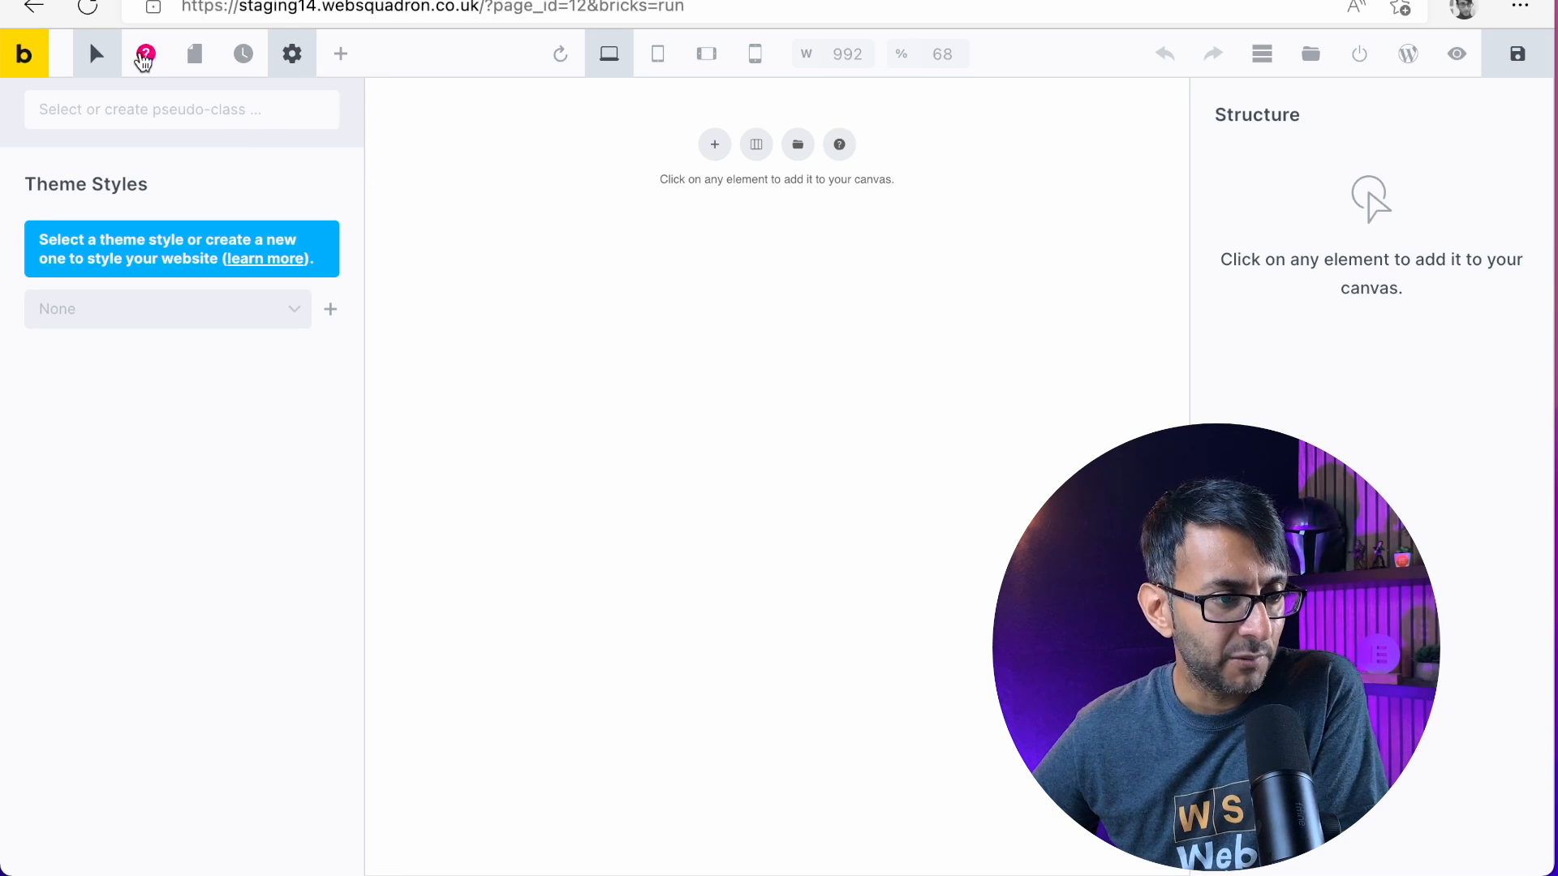
left_click(284, 55)
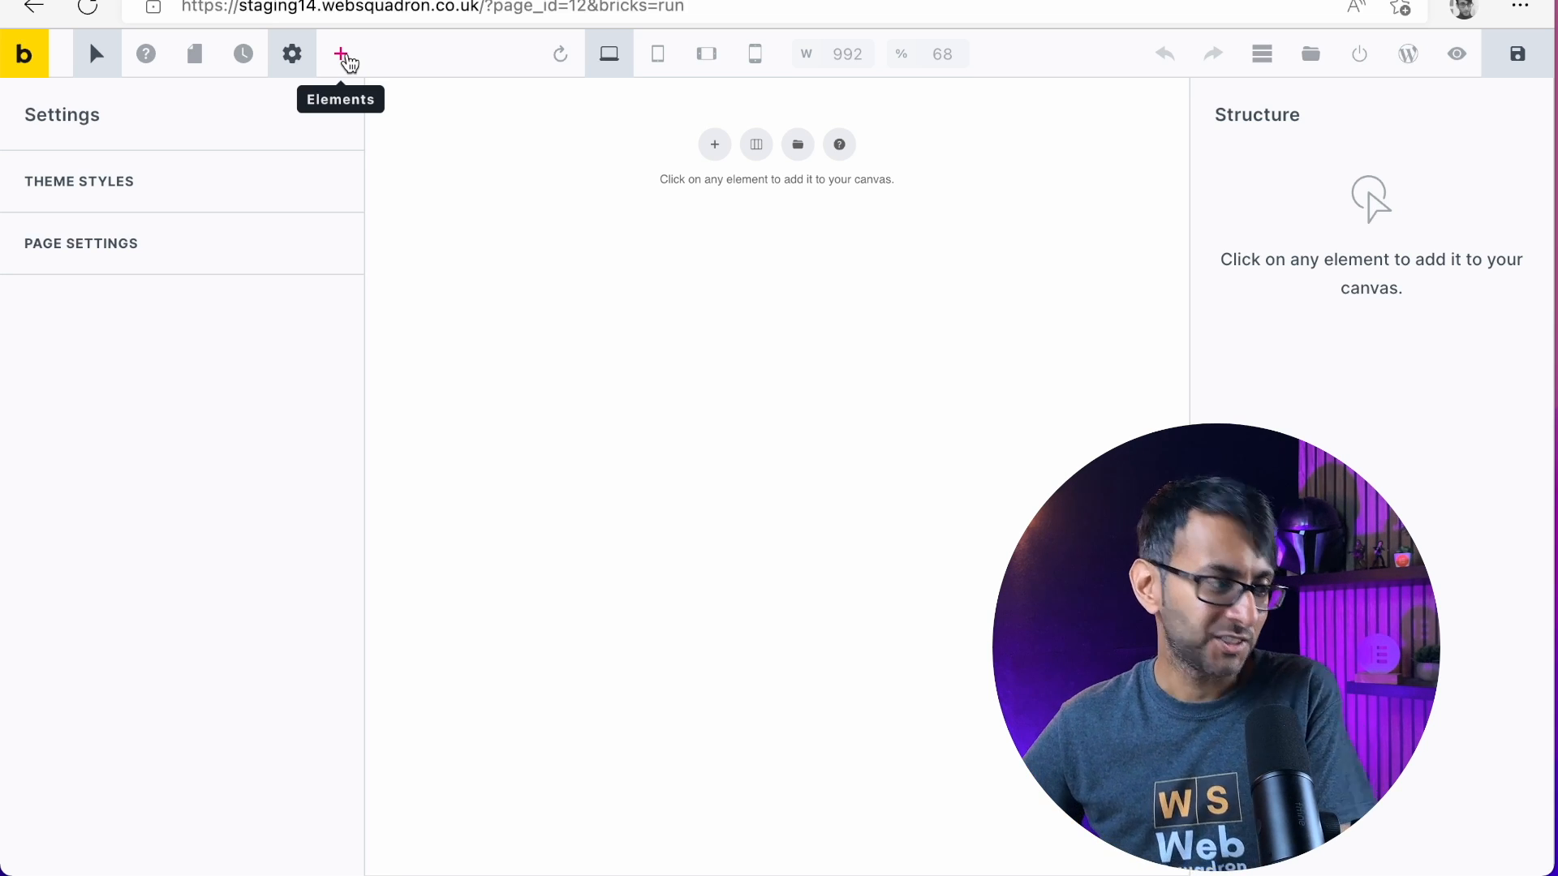
left_click(349, 61)
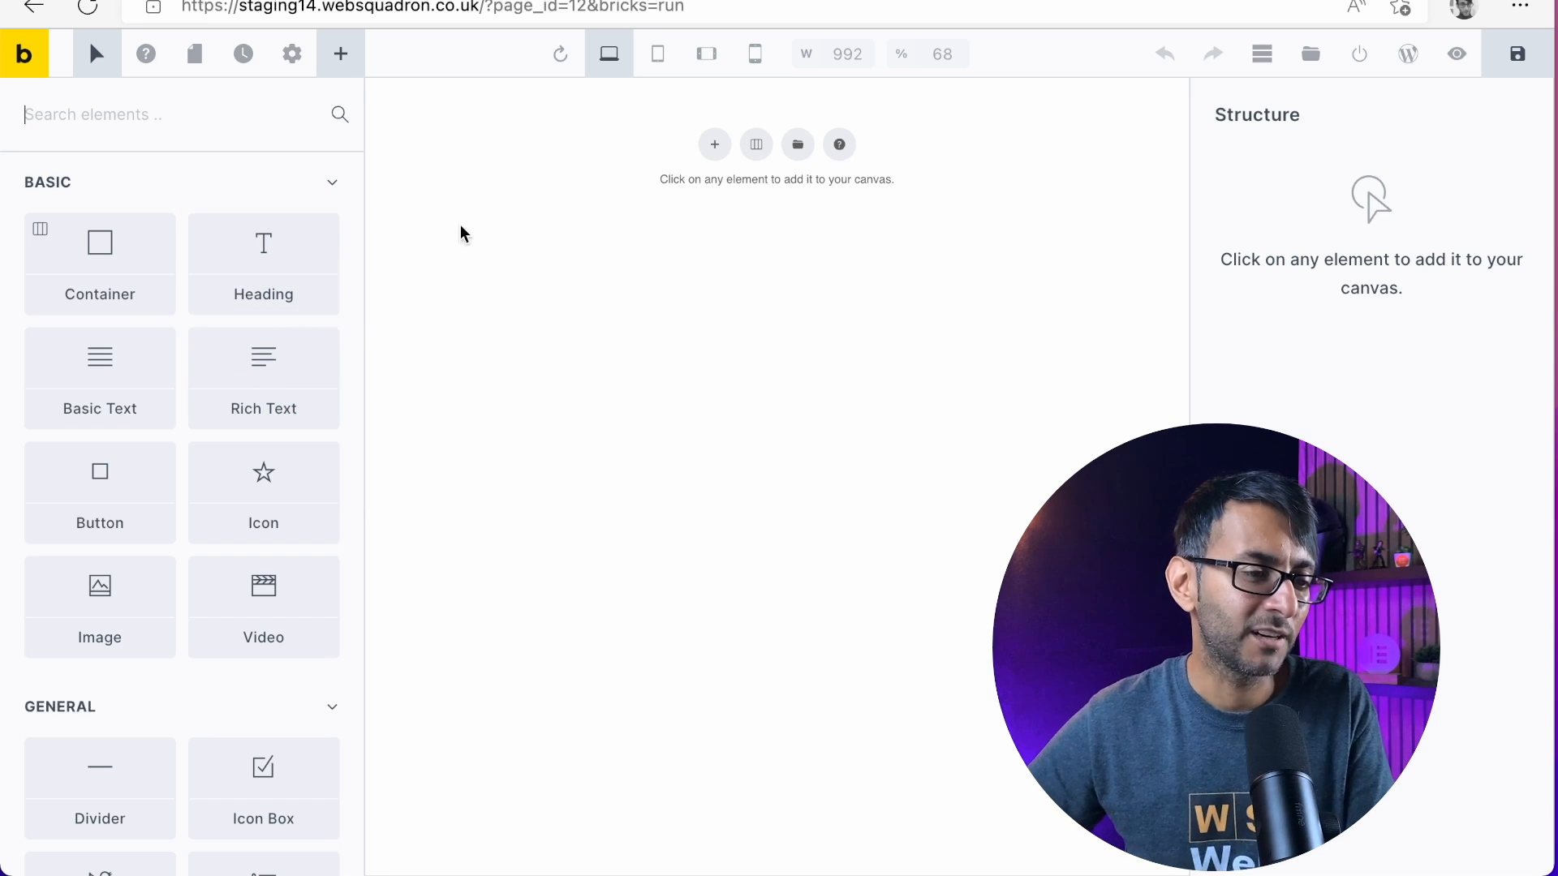
Reload the builder canvas and the whole browser page, accepting the loss of unsaved changes
left_click(561, 58)
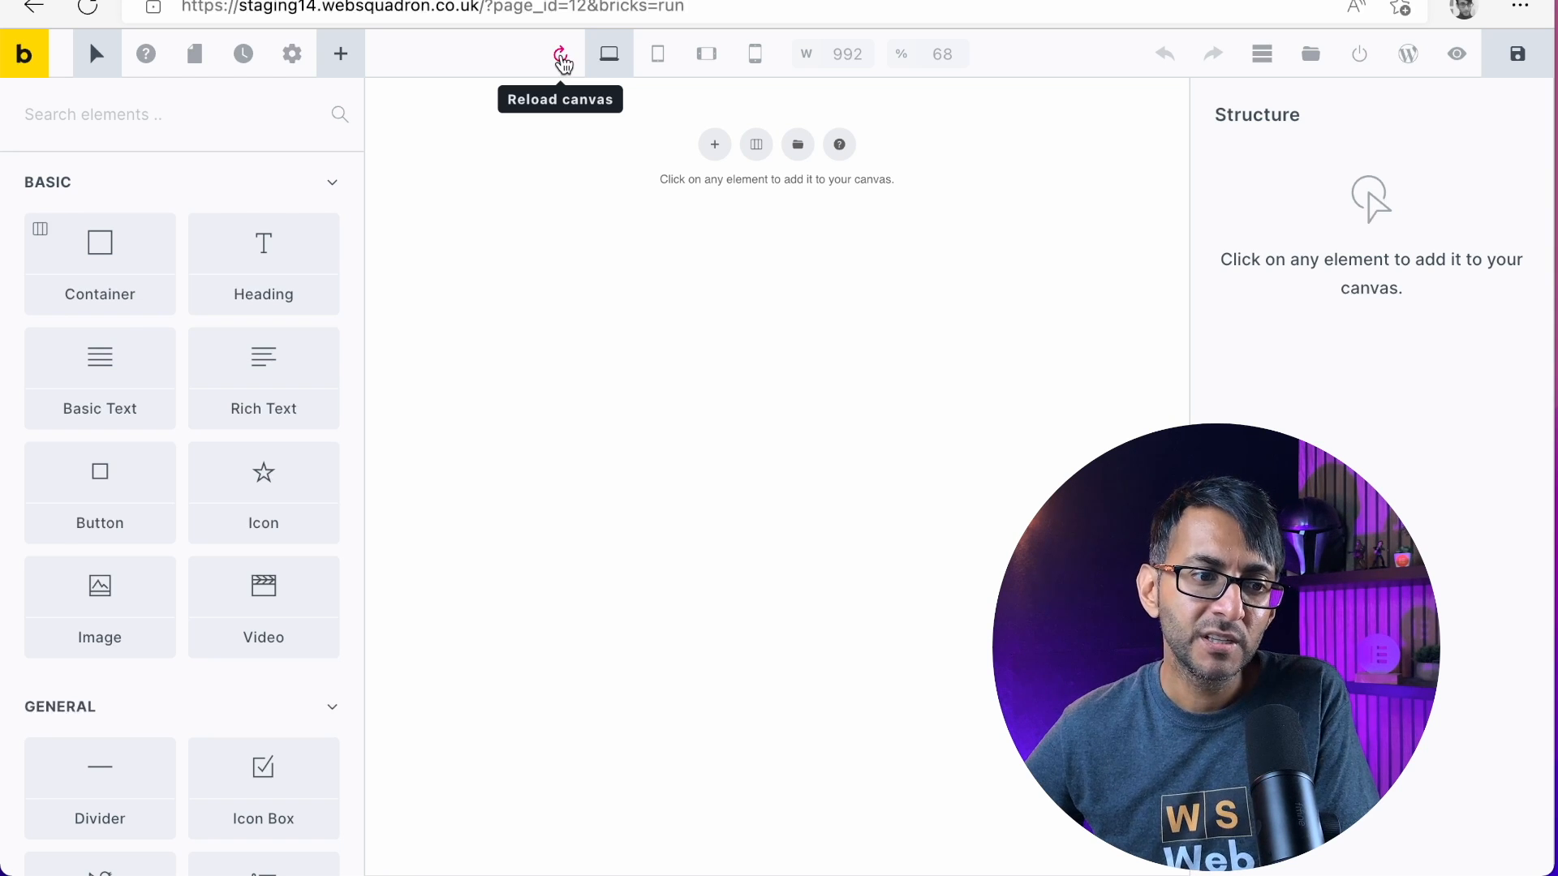
left_click(690, 7)
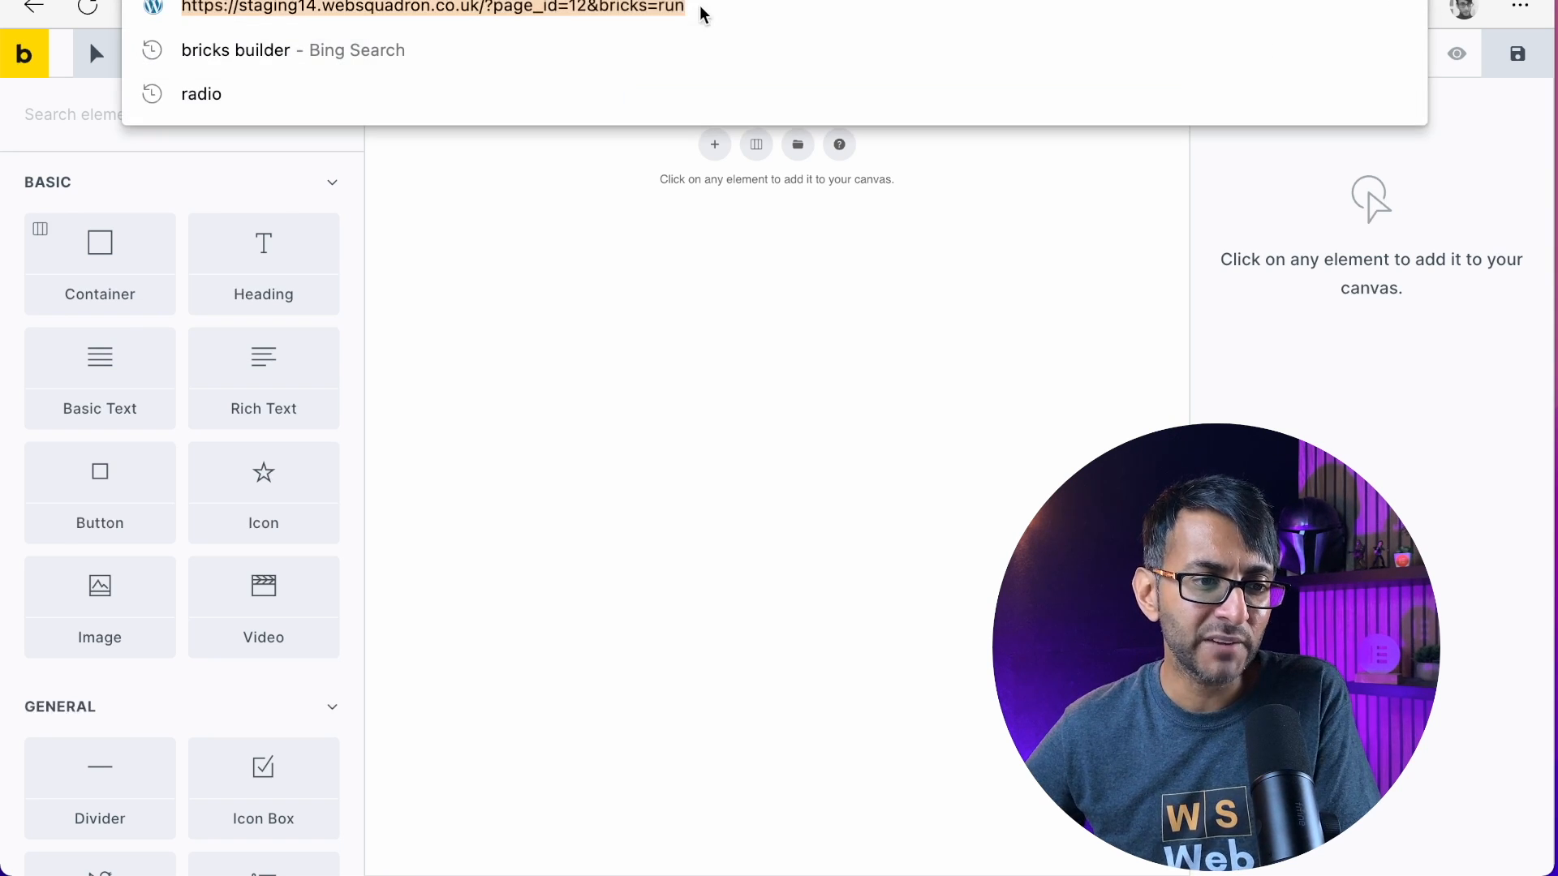
key("Return")
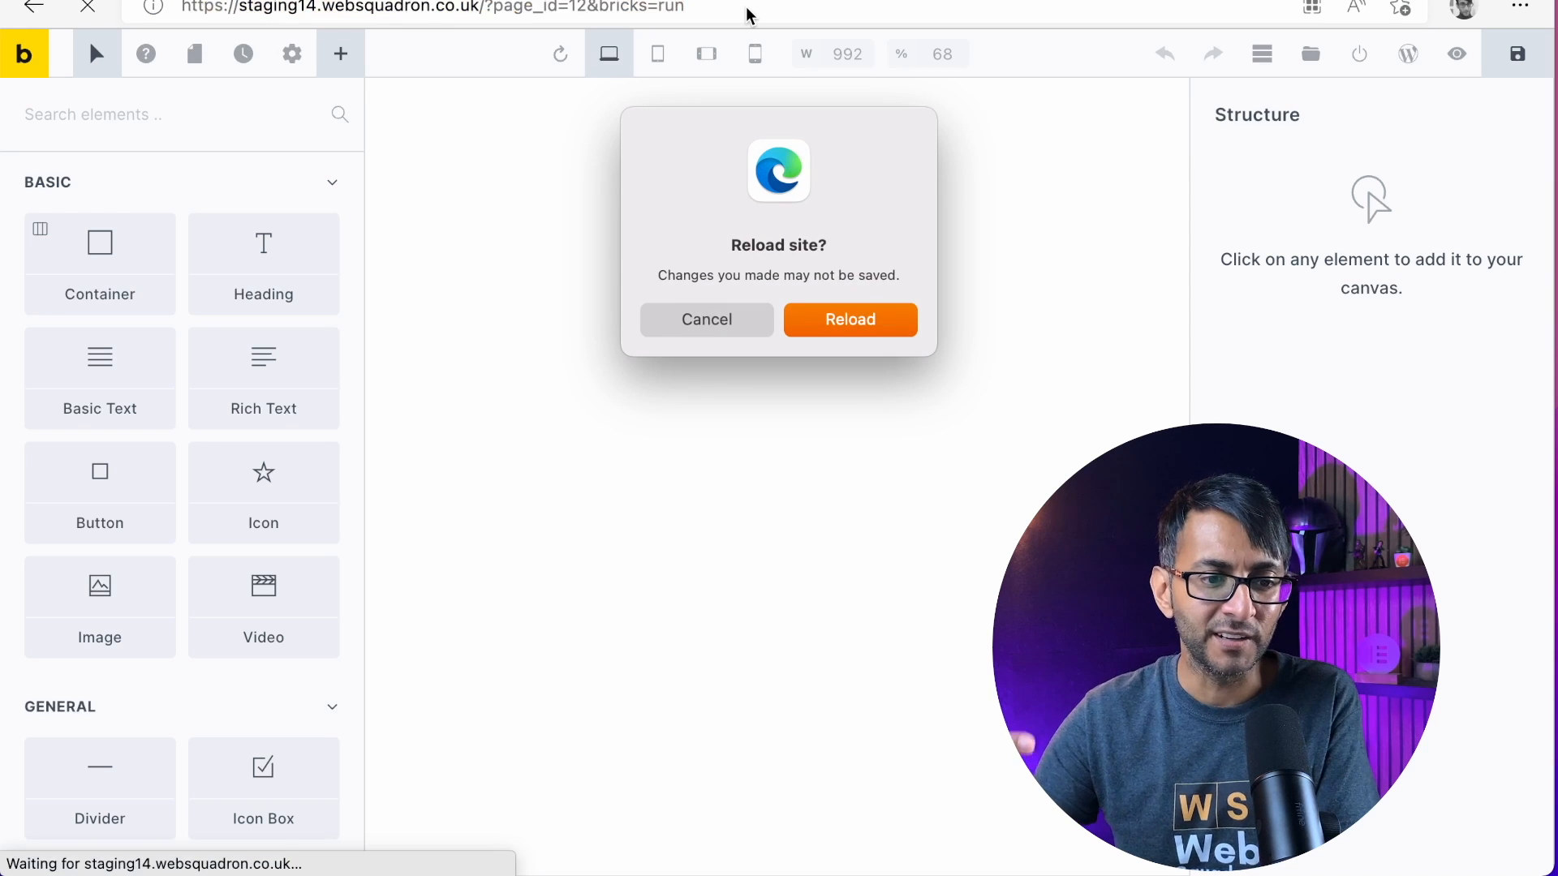
left_click(869, 323)
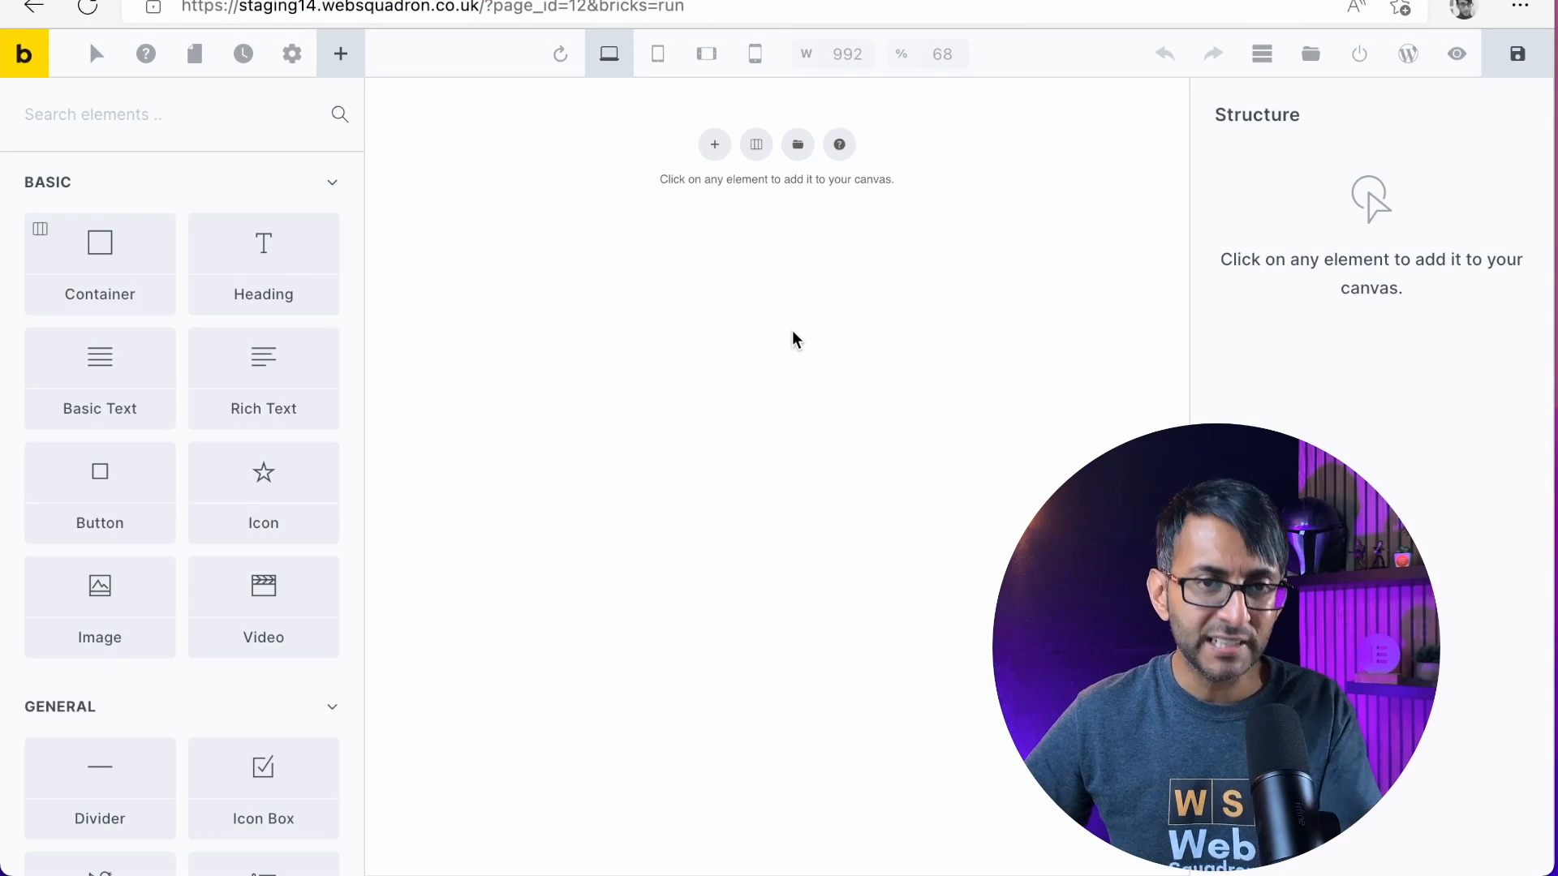
left_click(560, 58)
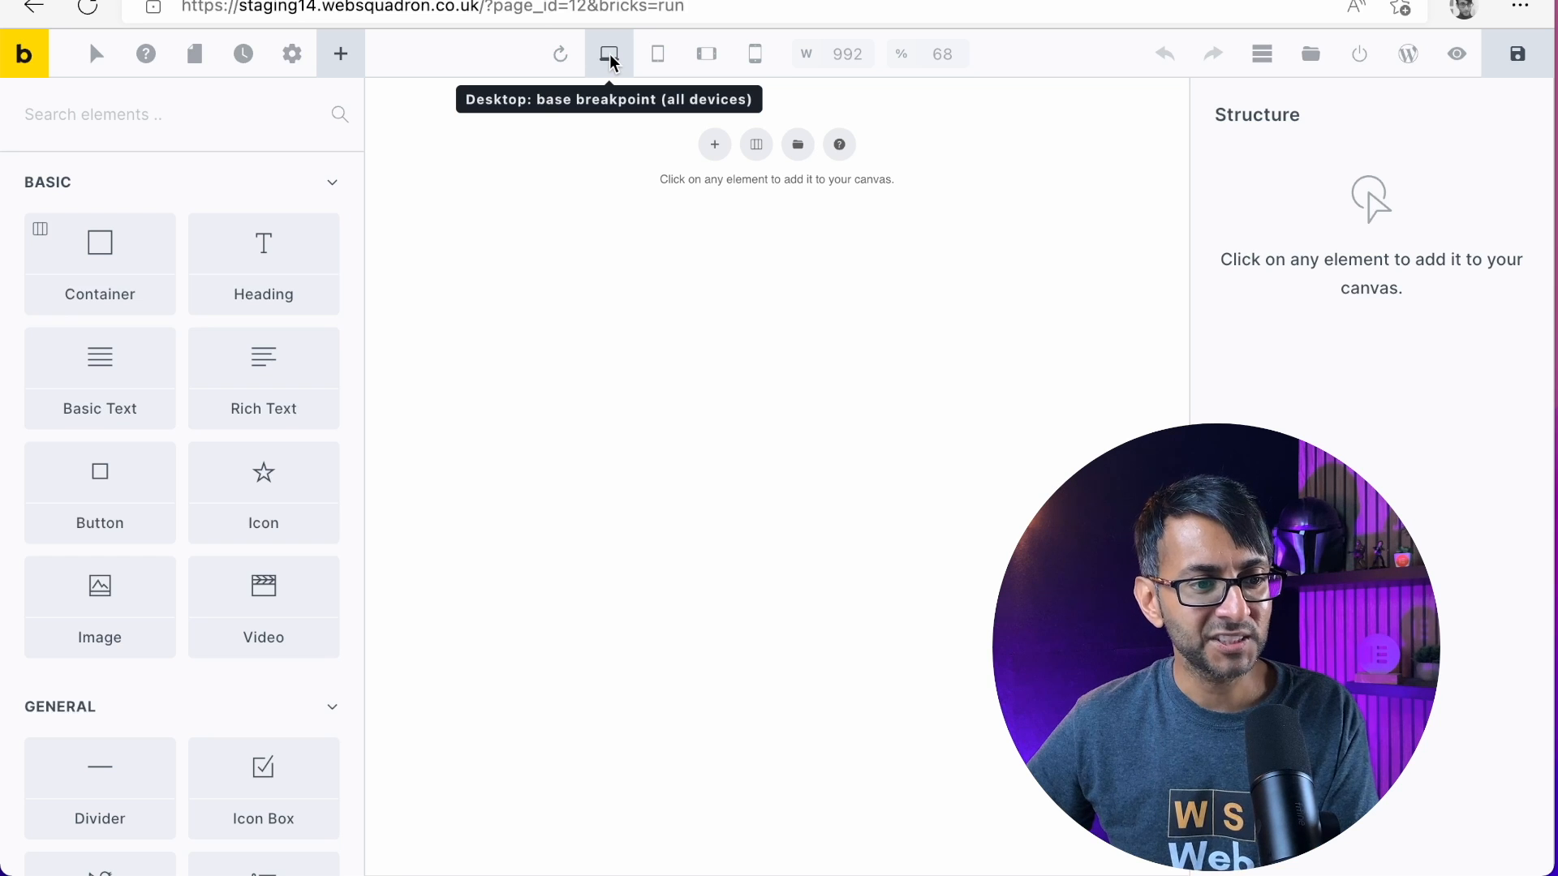
Preview the page at the tablet, mobile landscape and mobile portrait breakpoints, ending back at the desktop breakpoint
left_click(658, 55)
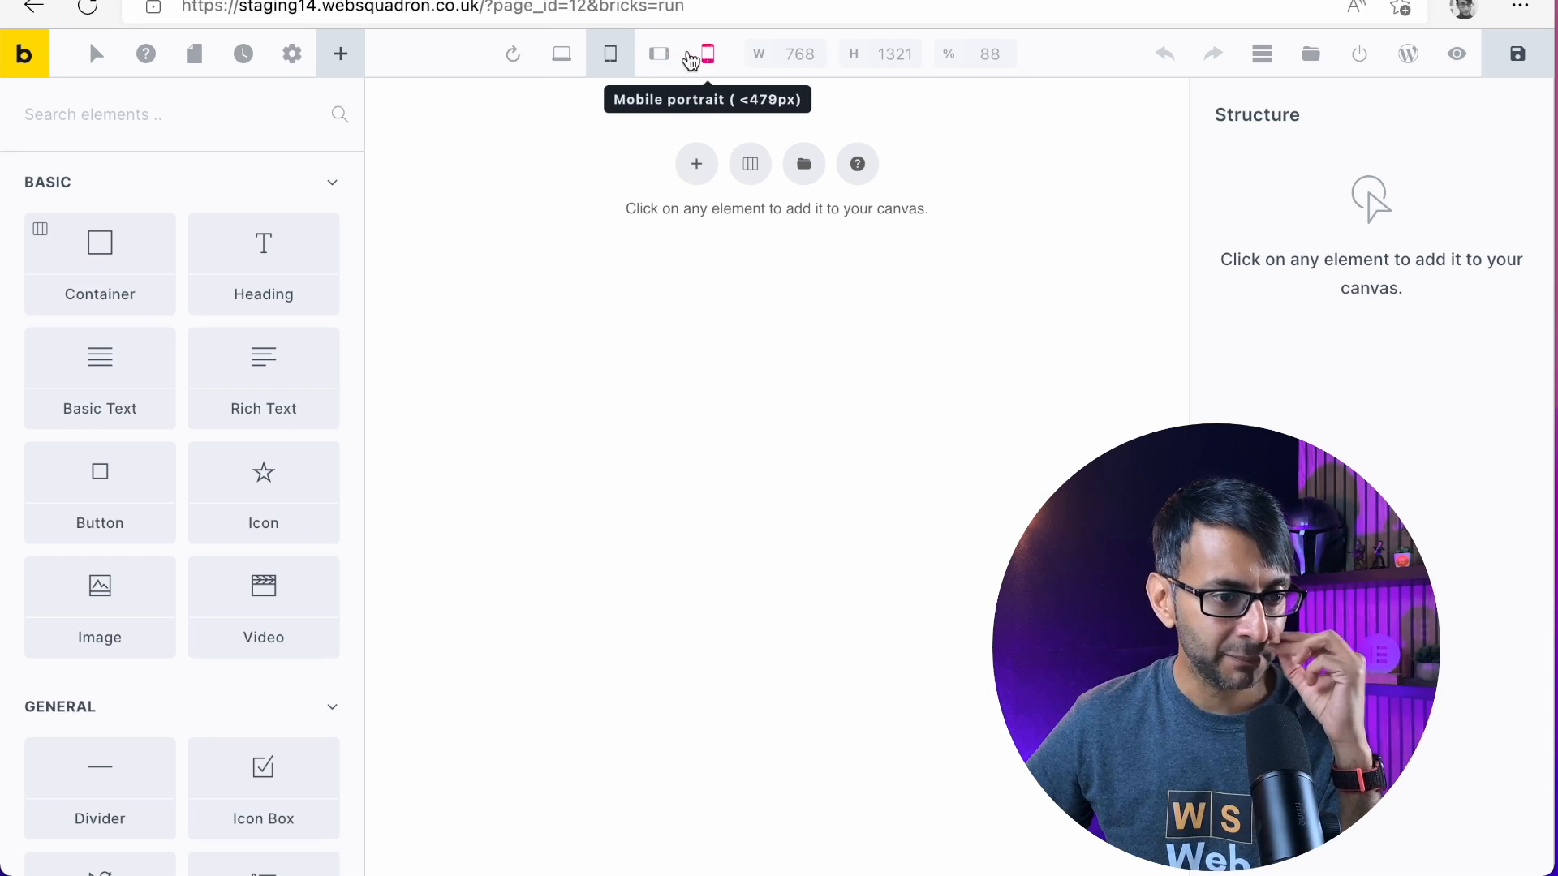
left_click(658, 57)
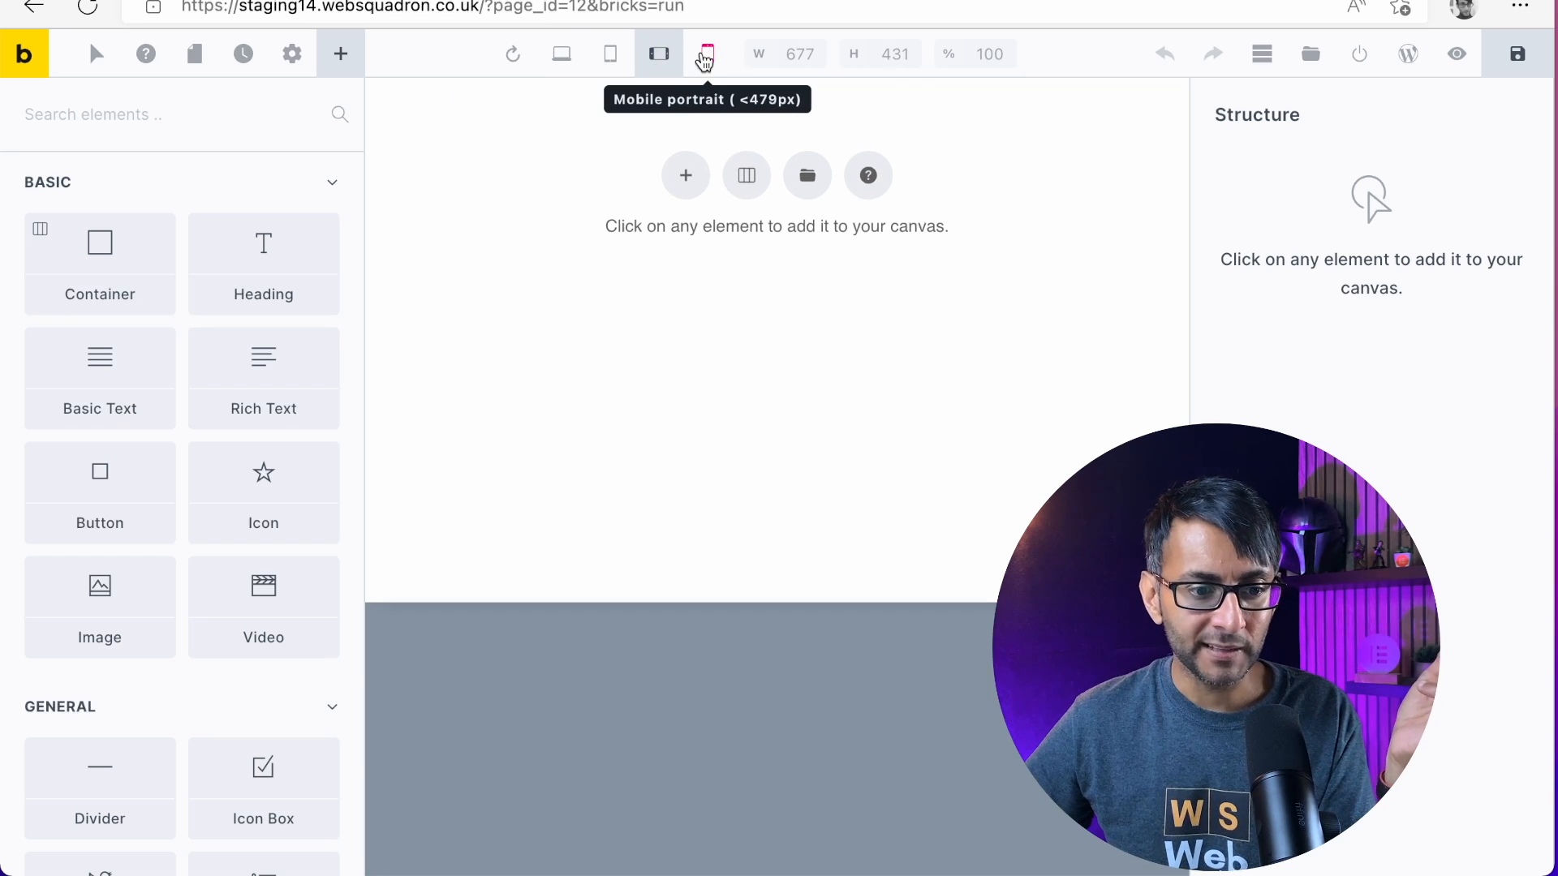
left_click(706, 57)
left_click(659, 57)
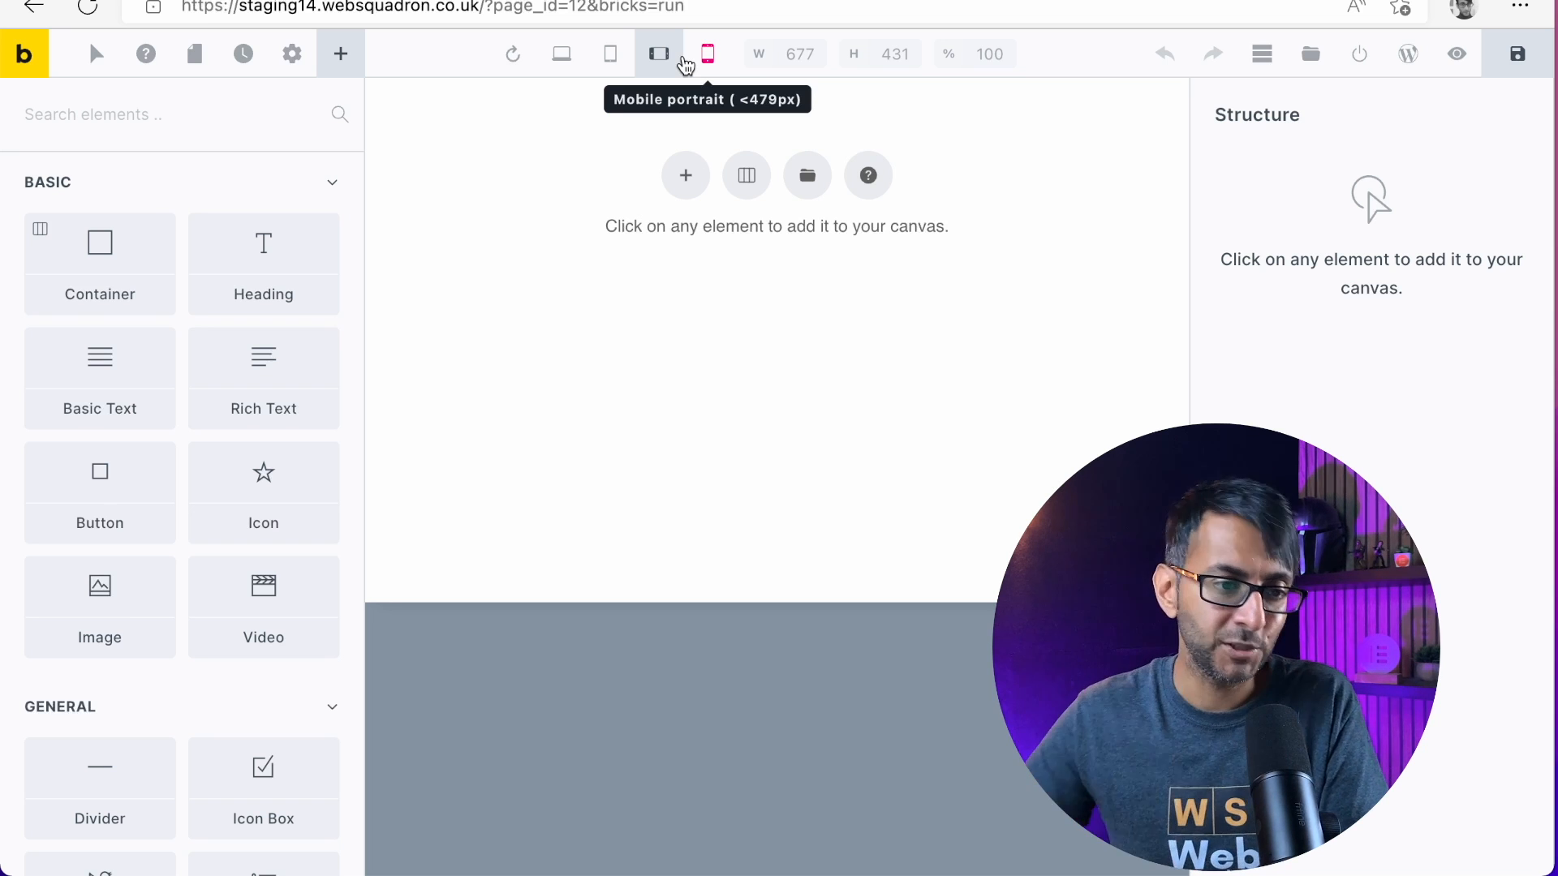
left_click(562, 55)
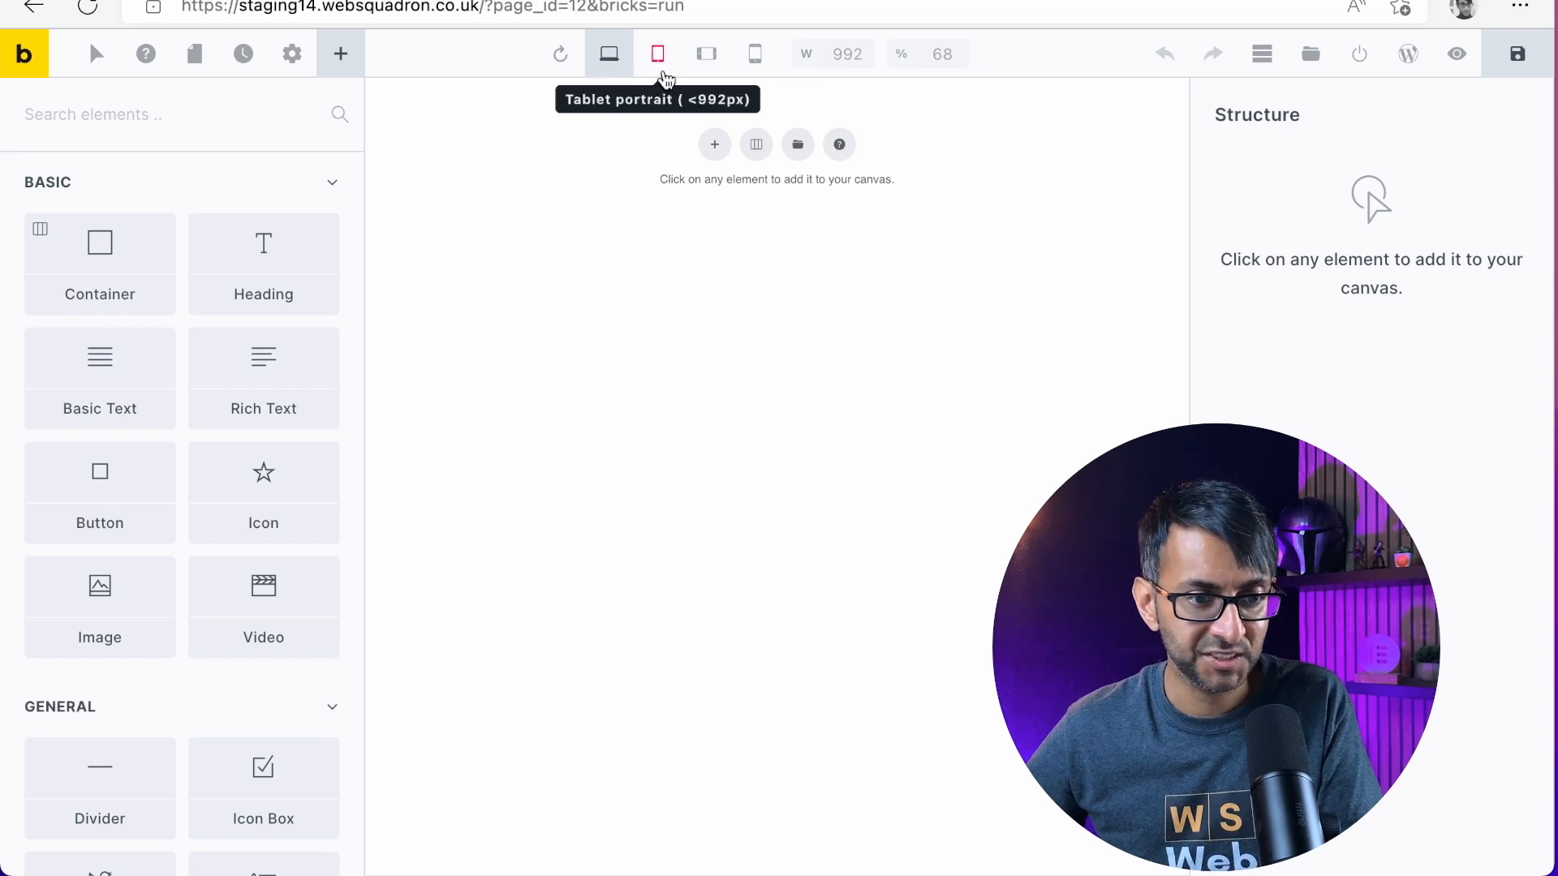
Try to set the desktop canvas width to 1200
double_click(847, 53)
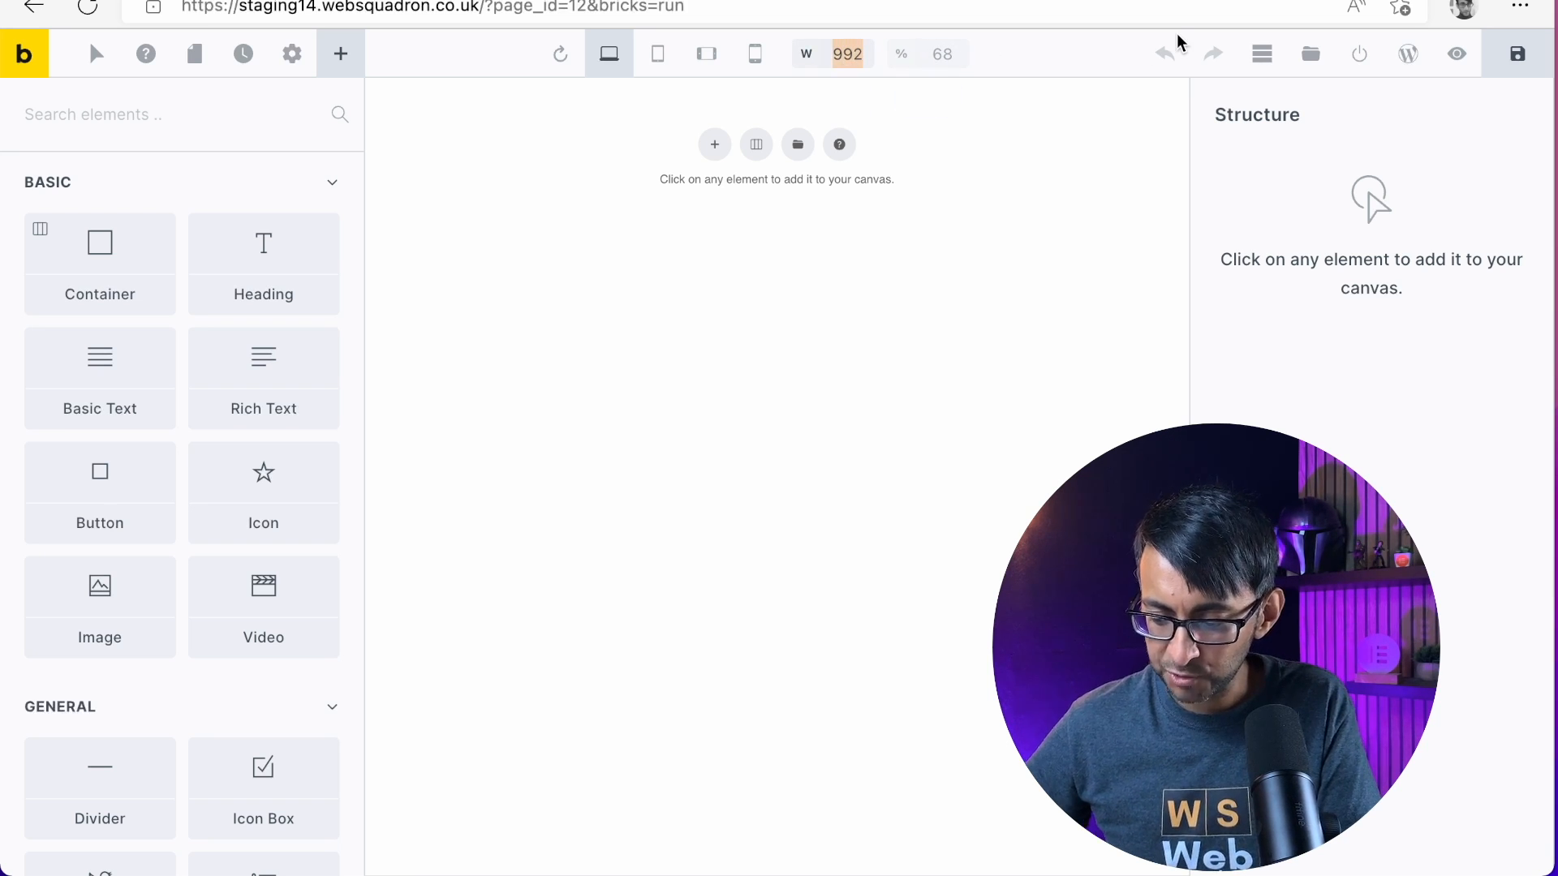
type("1200")
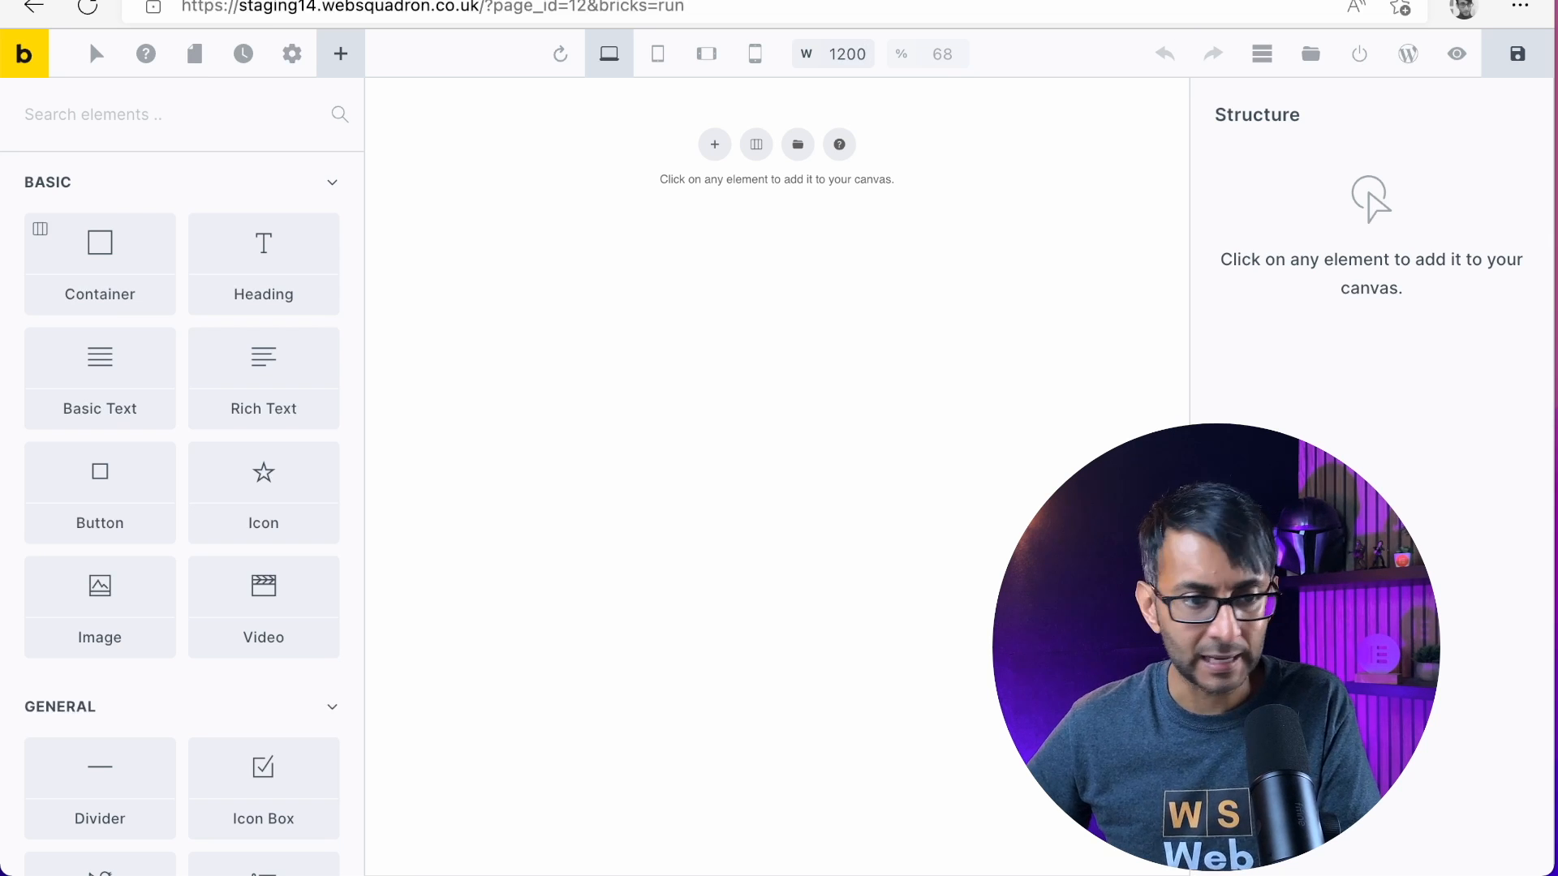
key("Return")
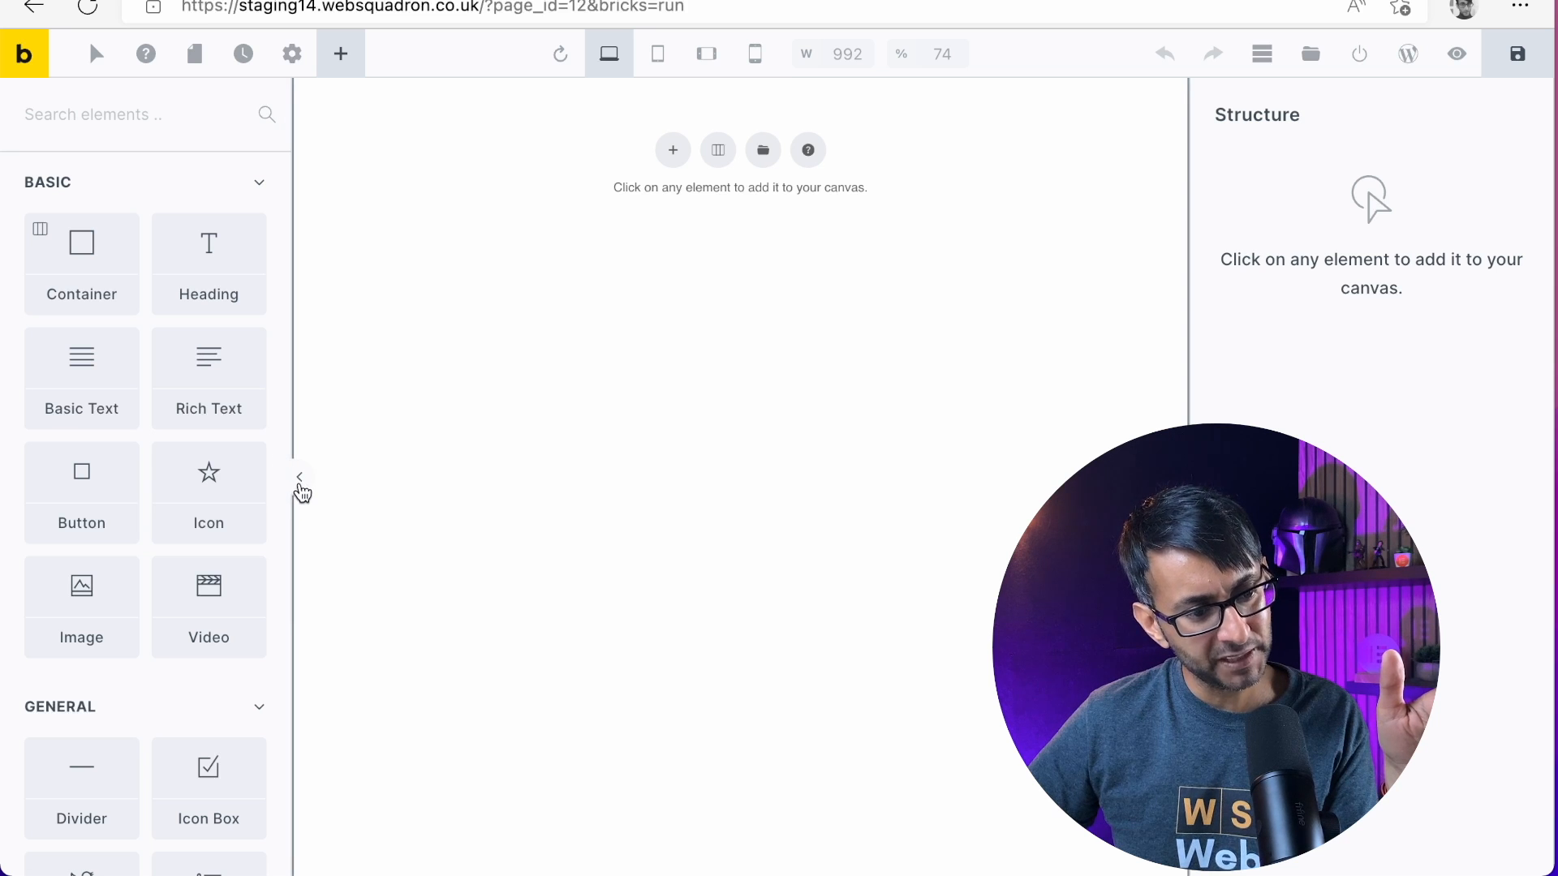
Collapse the elements panel and set the canvas scale to 98%
left_click(300, 480)
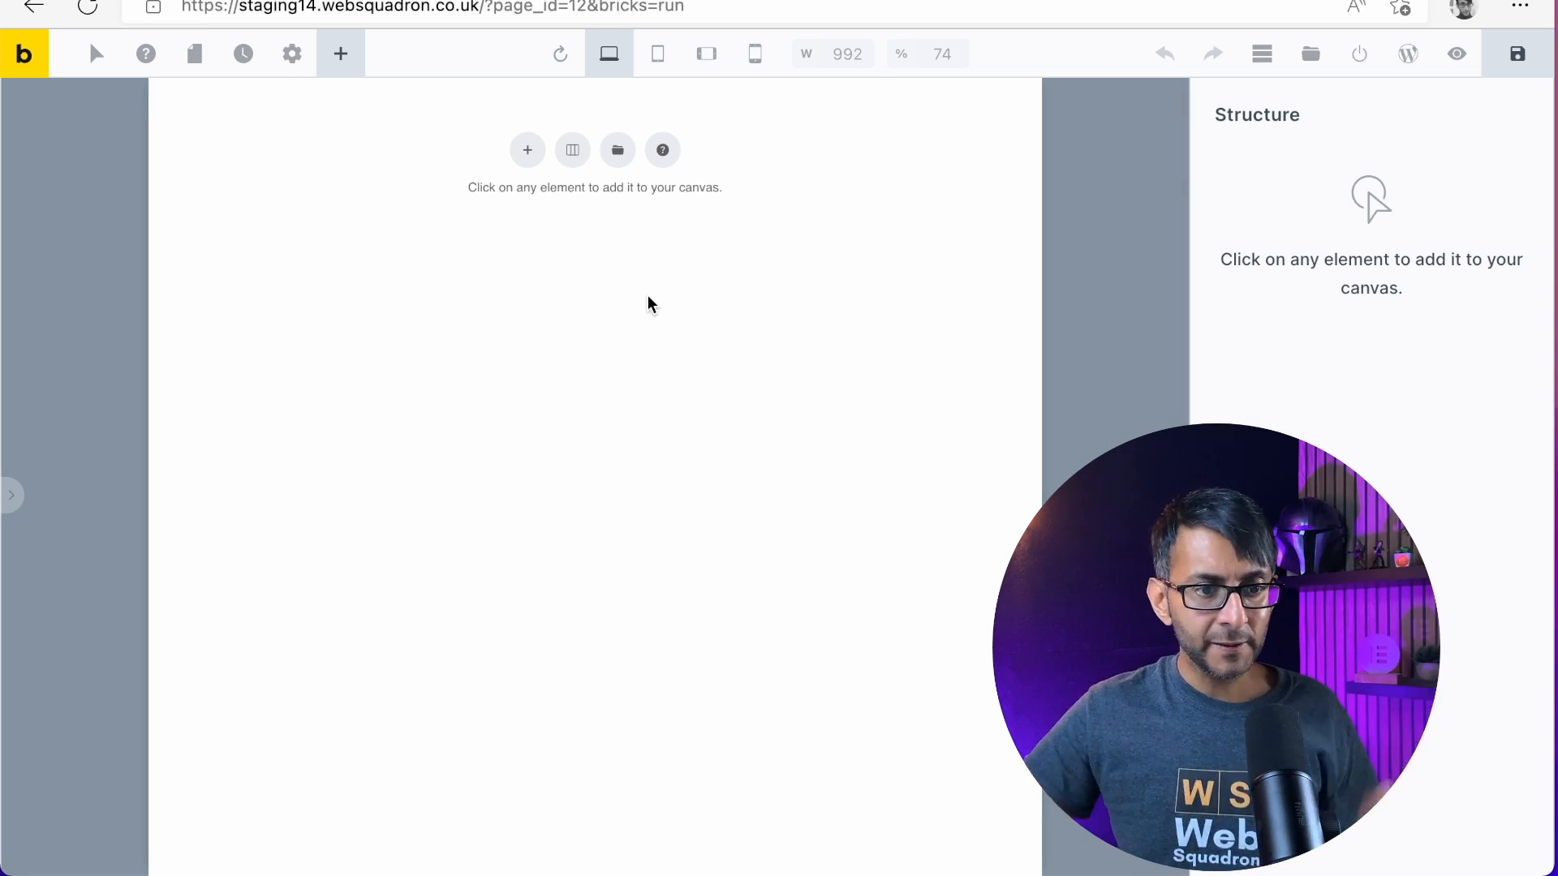
double_click(942, 53)
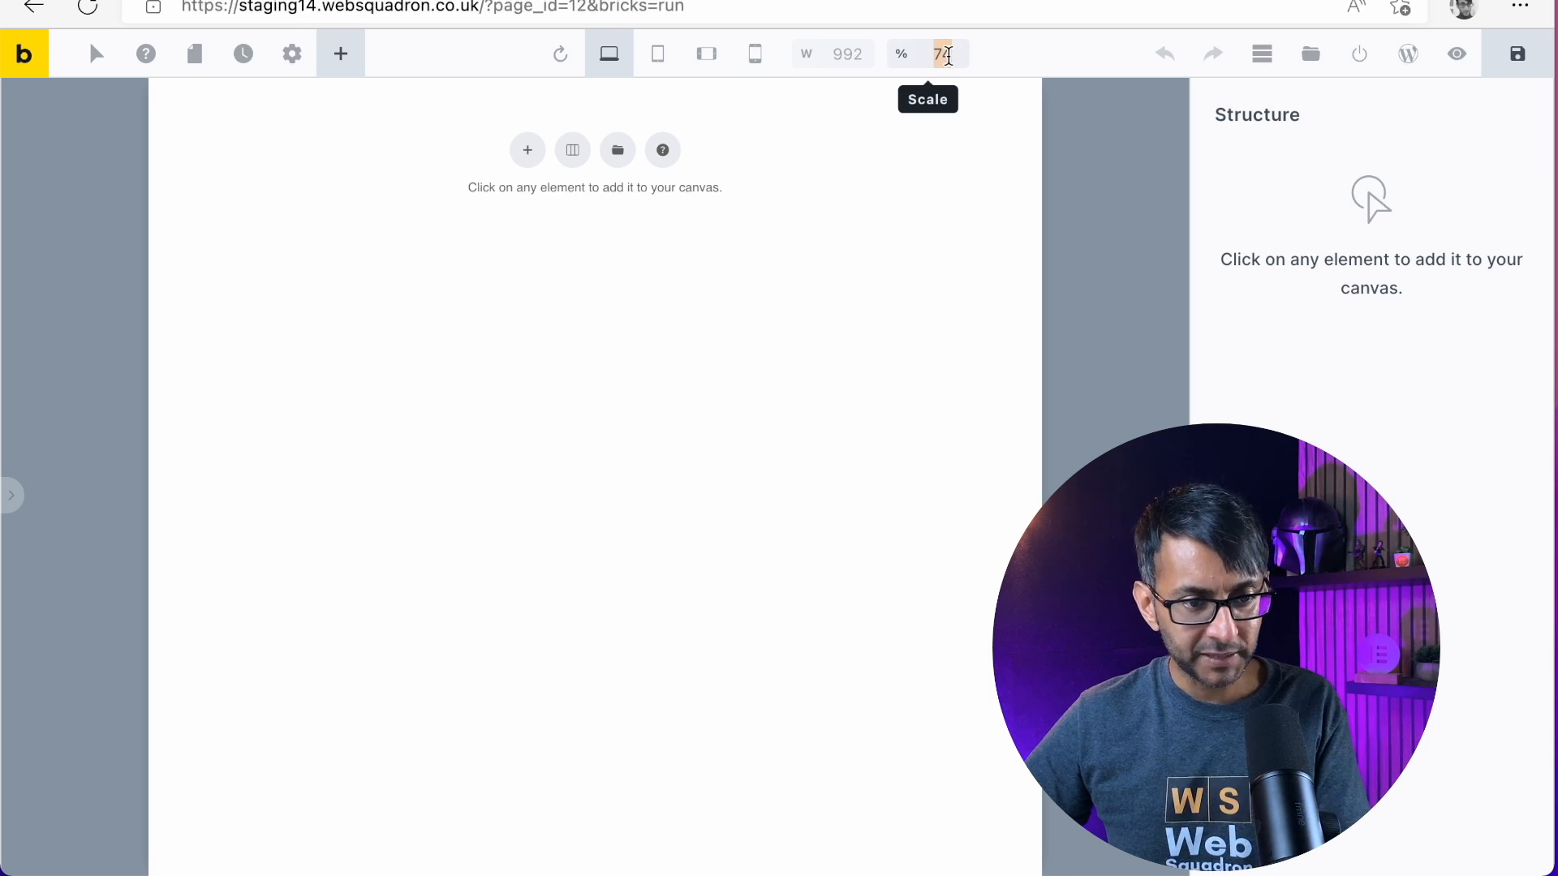
type("98")
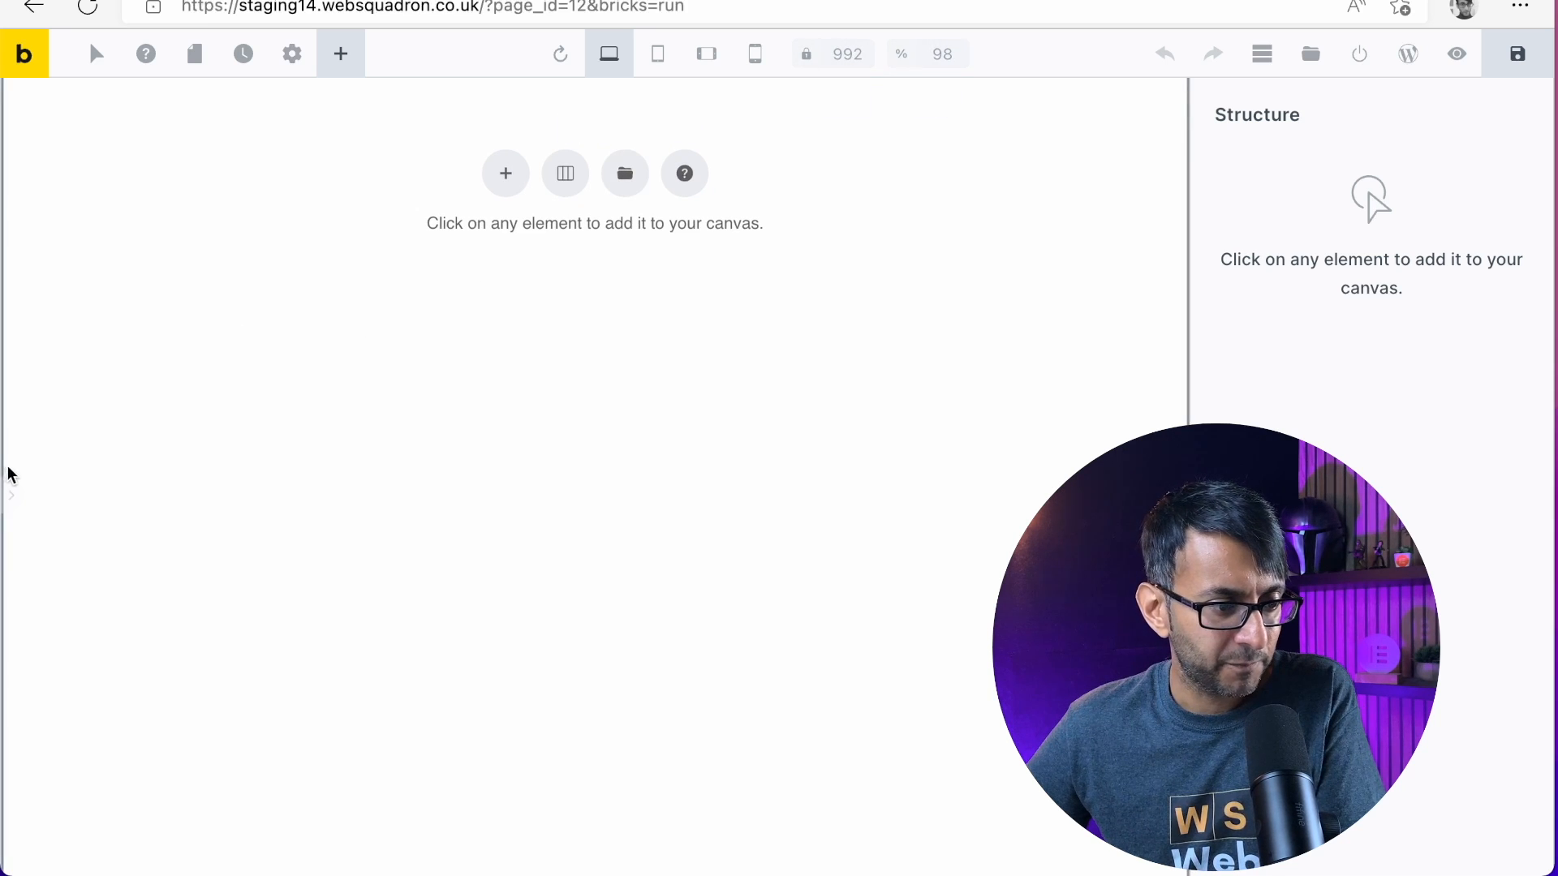
Expand the elements panel again and toggle the builder's preview mode on and off, ending in preview
left_click(11, 503)
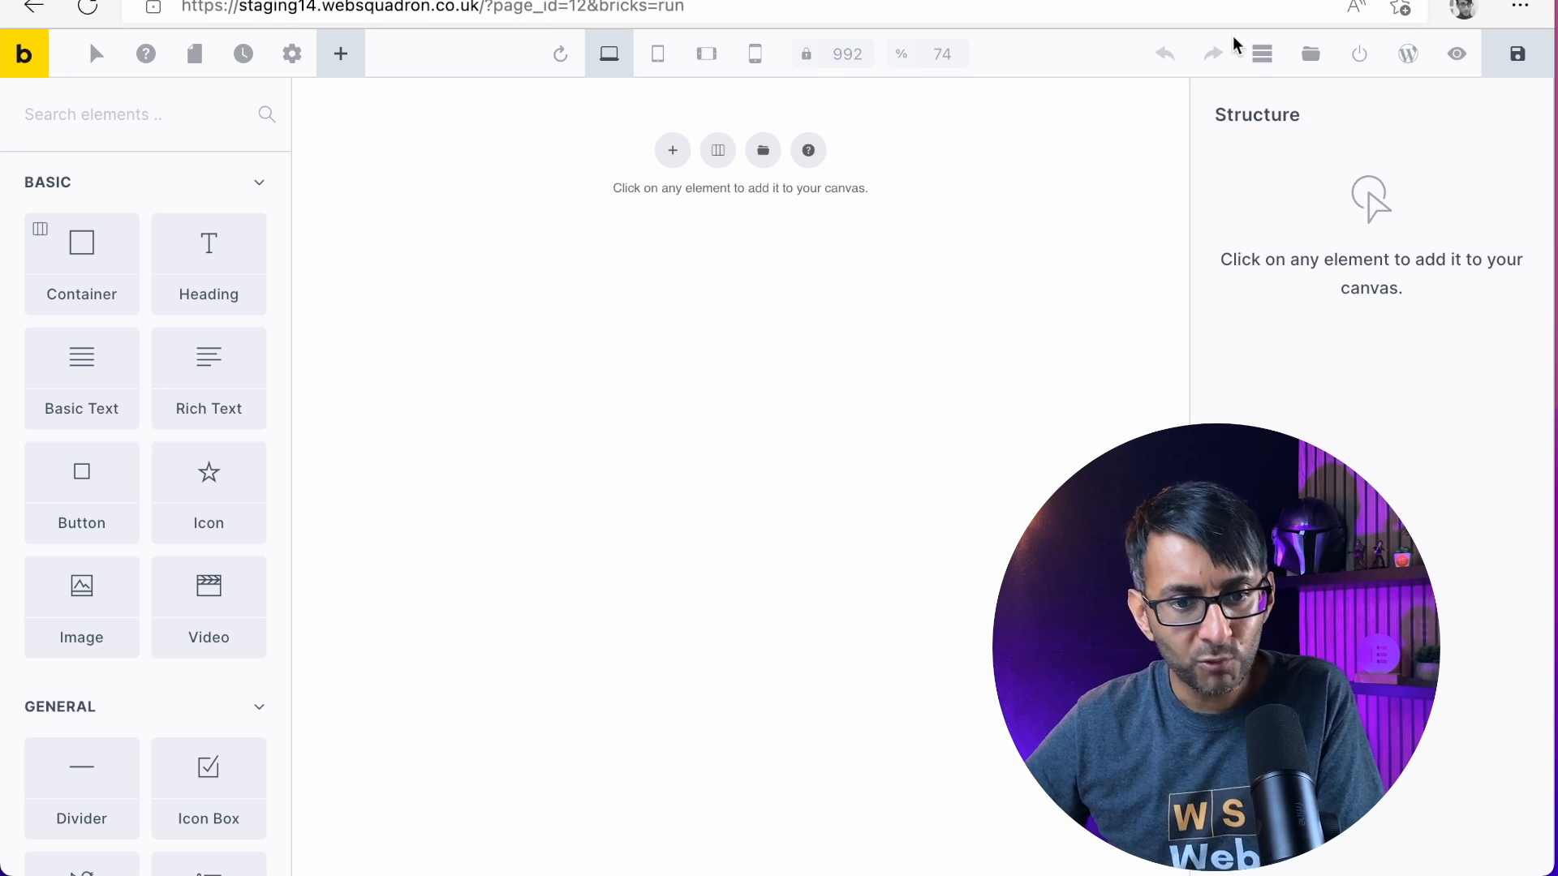
left_click(1458, 57)
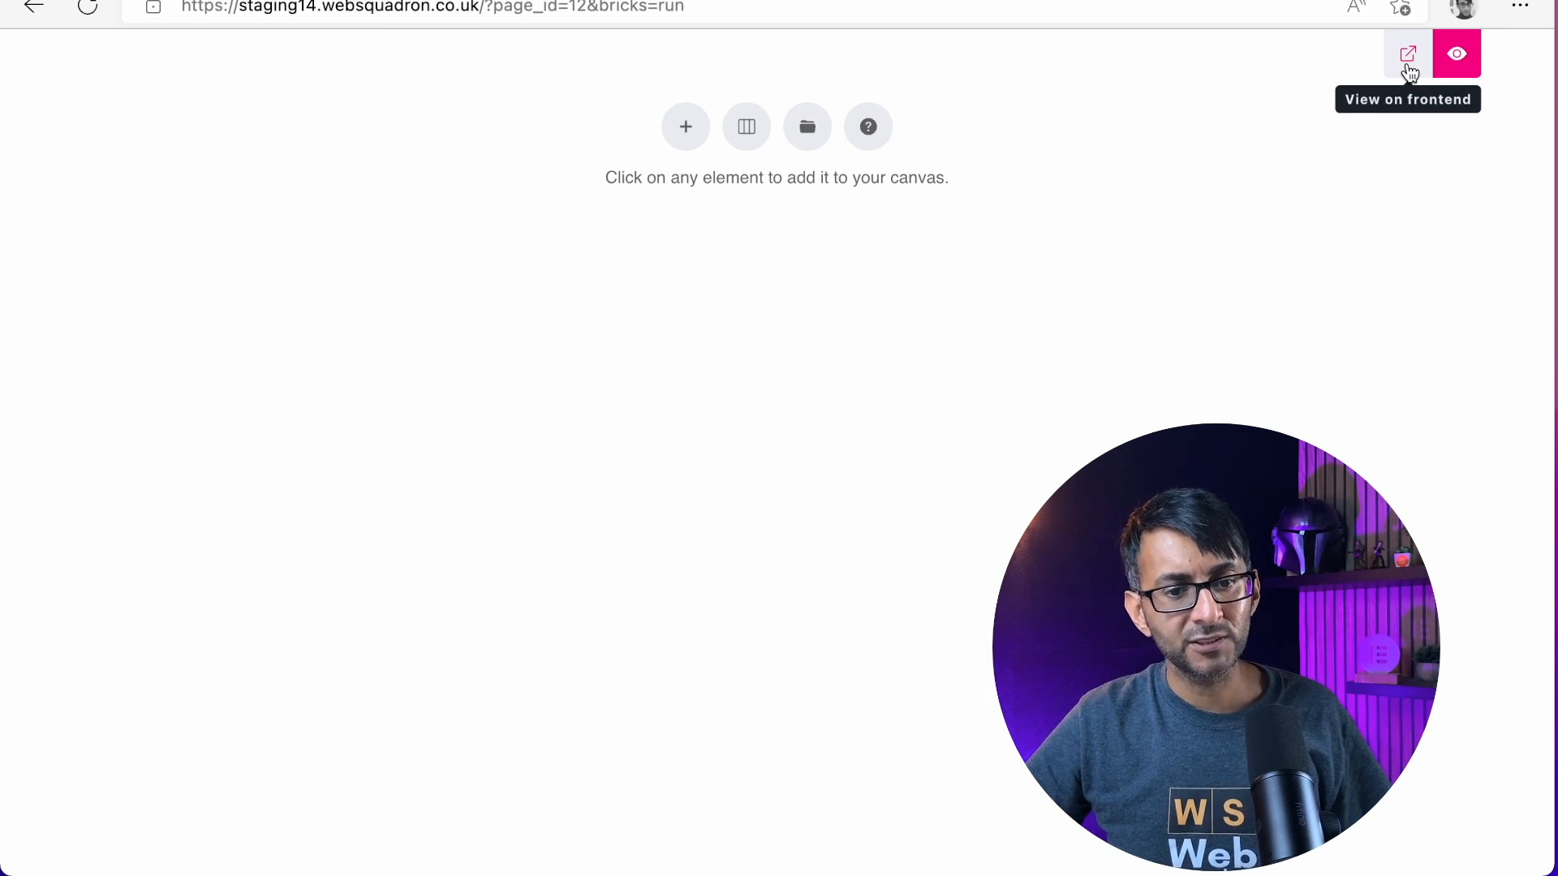
left_click(1457, 56)
left_click(1457, 55)
left_click(1457, 55)
left_click(1457, 56)
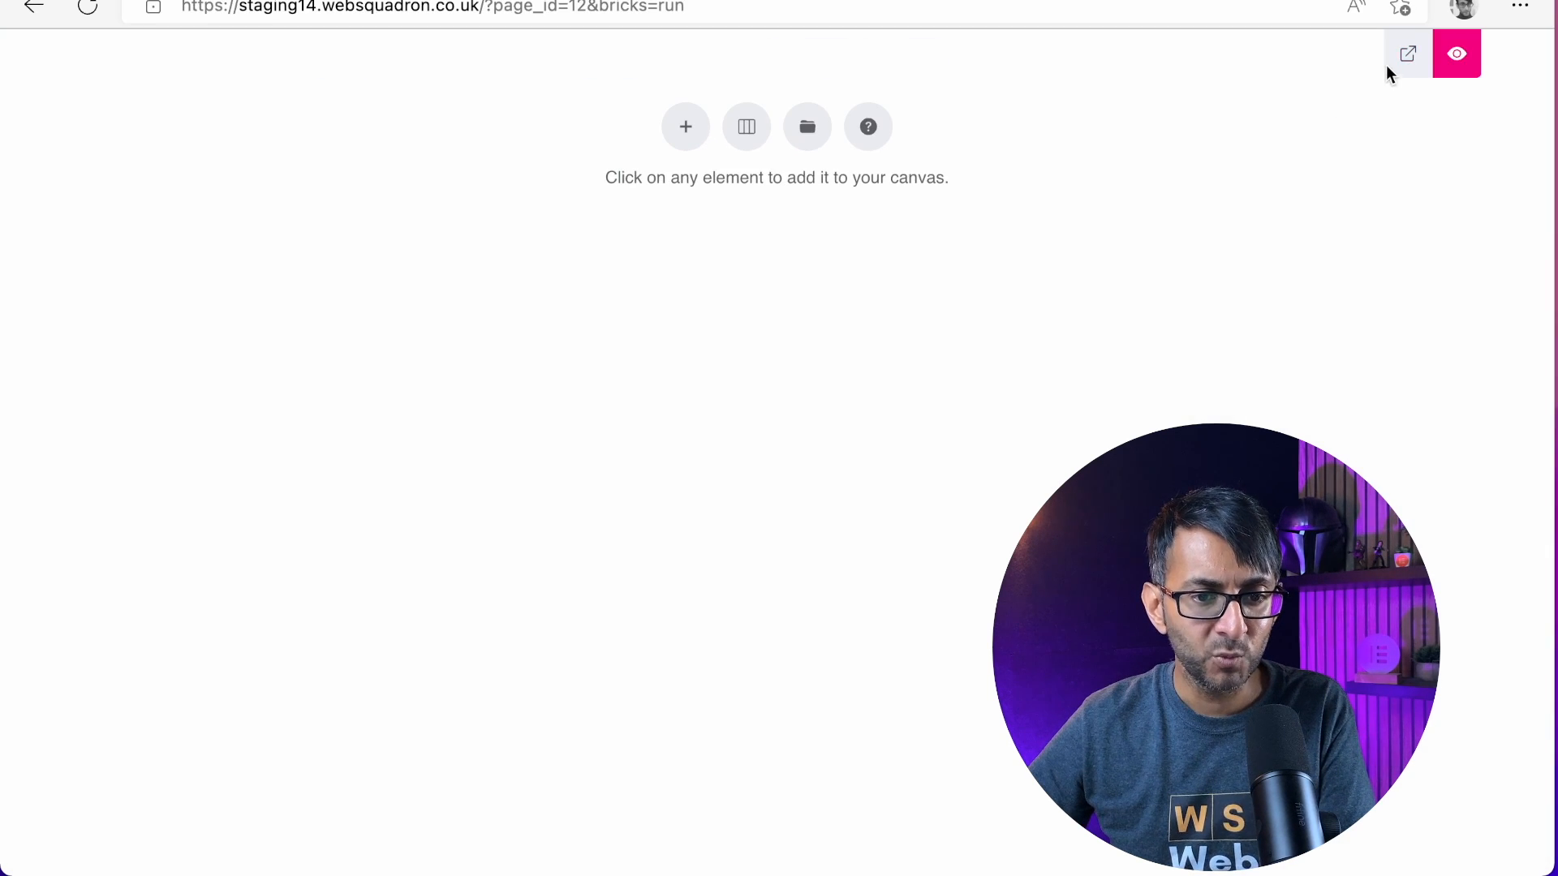
View the page on the frontend, return to the builder and leave preview mode
left_click(1403, 55)
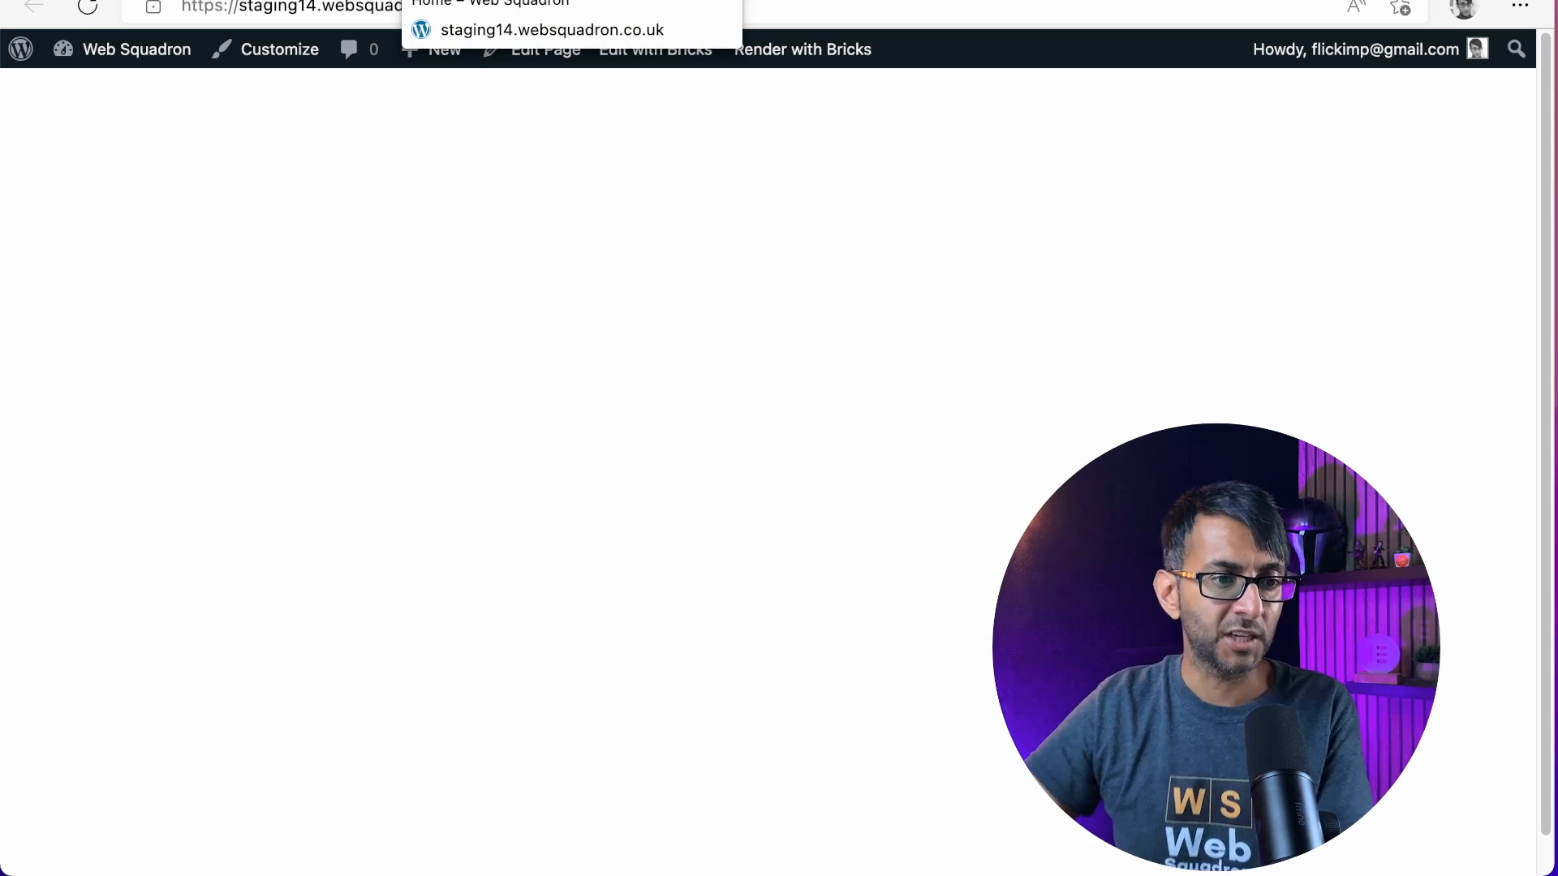
left_click(568, 0)
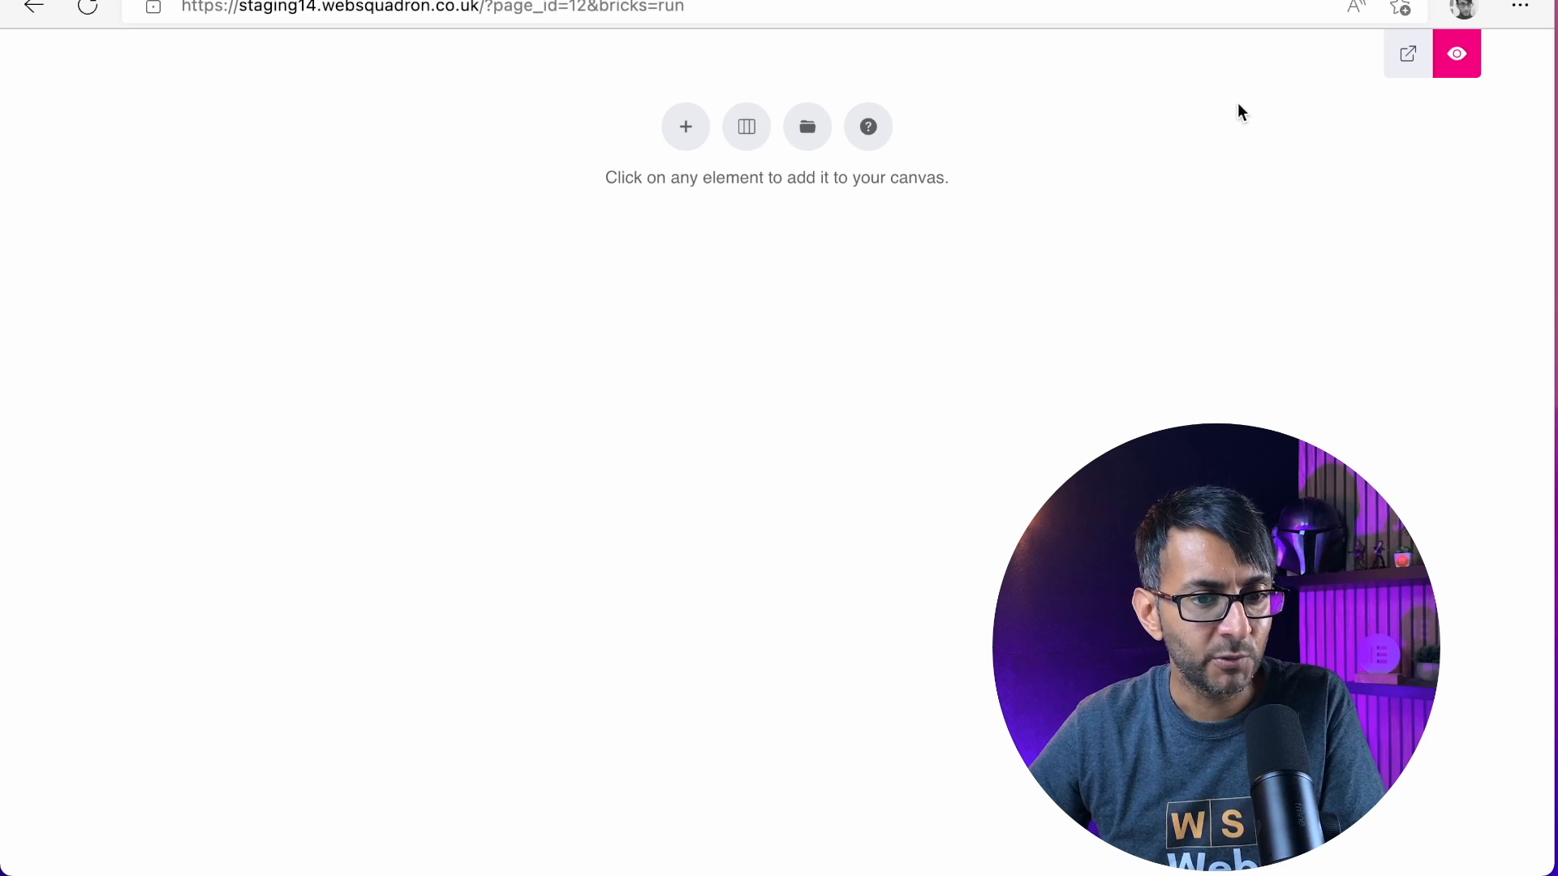
left_click(1458, 57)
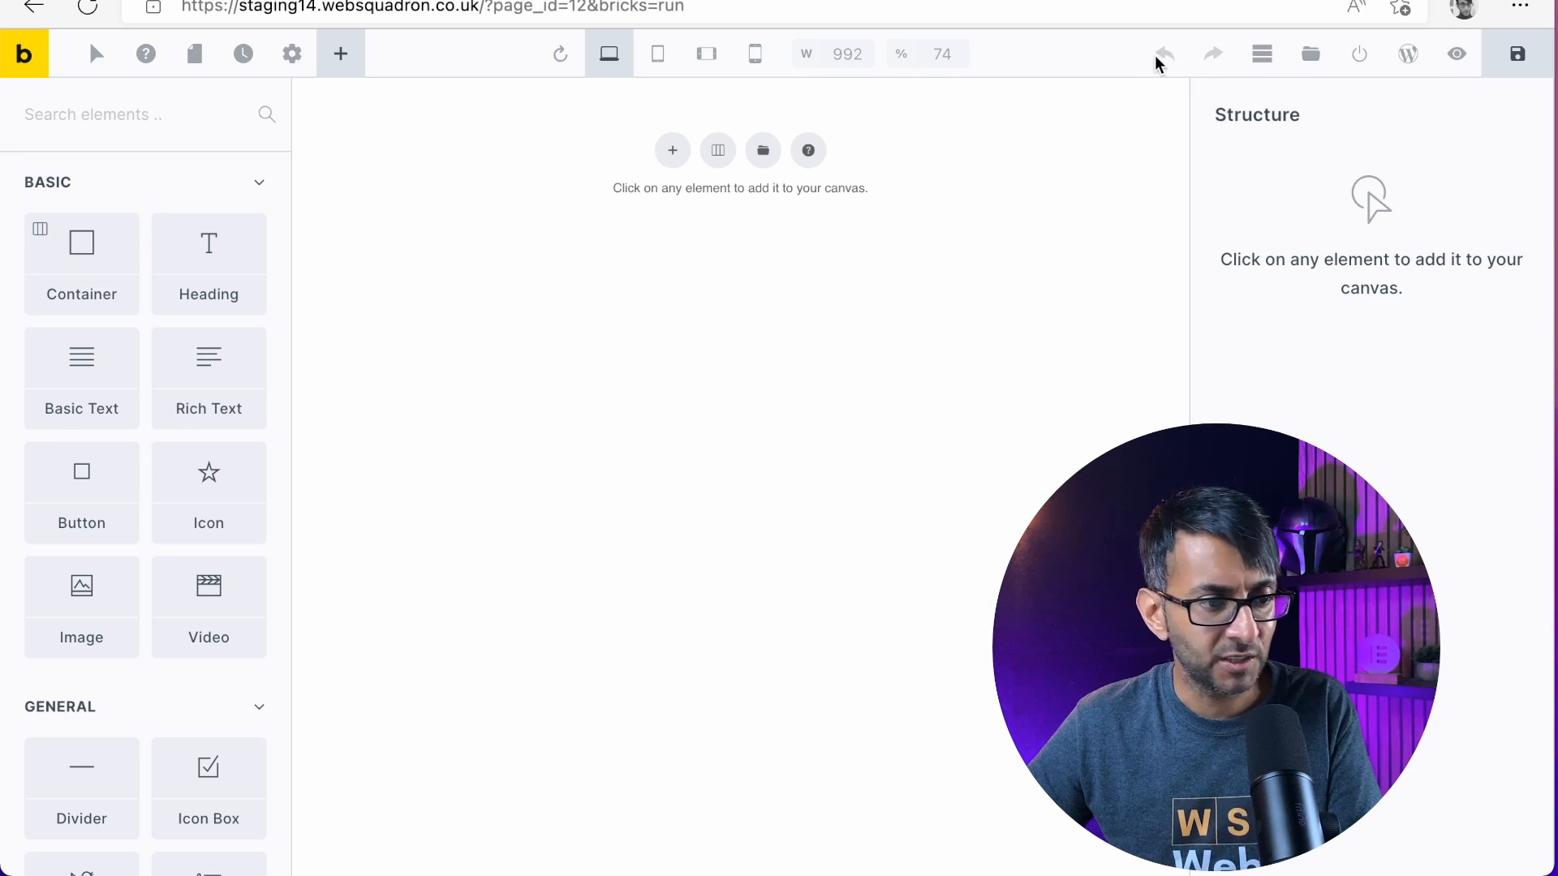
Hide and show the Structure panel several times, try to narrow the elements panel, and leave the Structure panel shown
left_click(1266, 62)
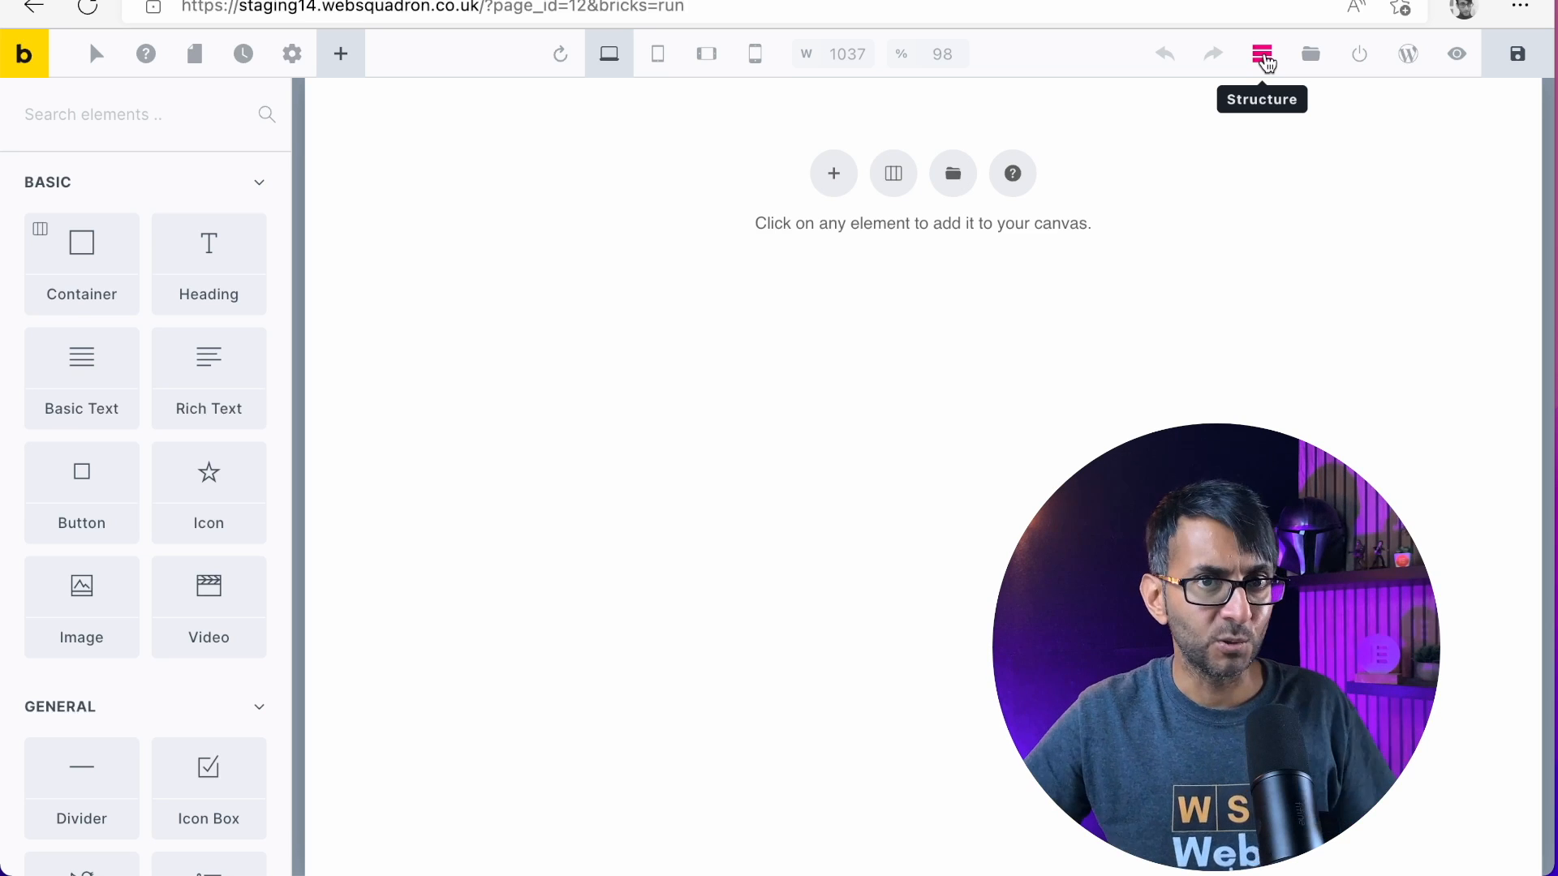
left_click(1263, 55)
left_click(1263, 55)
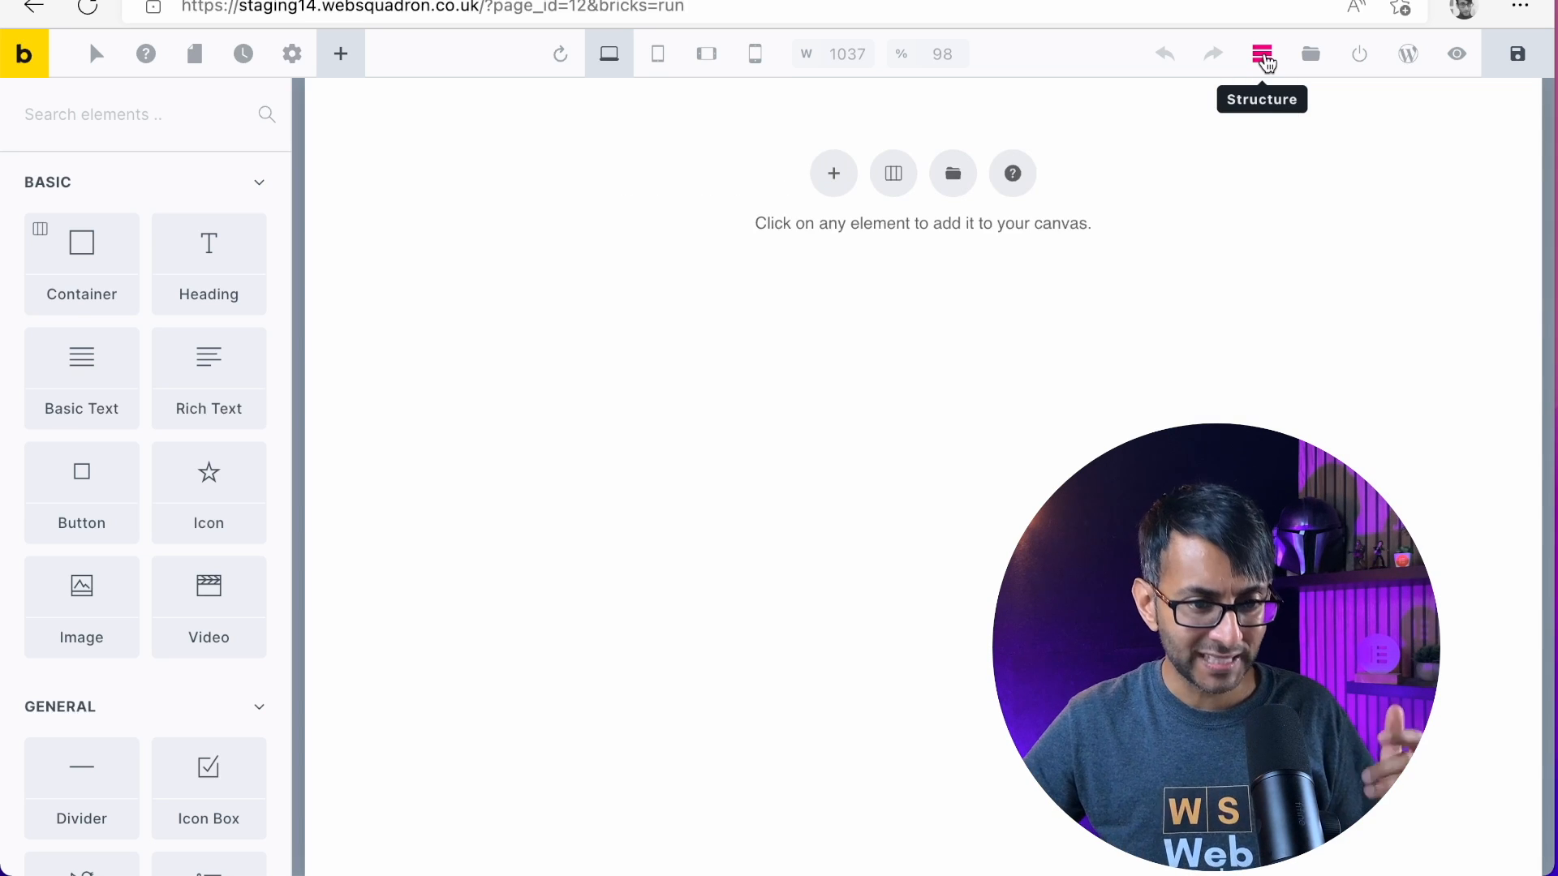
left_click(1264, 57)
left_click(1264, 57)
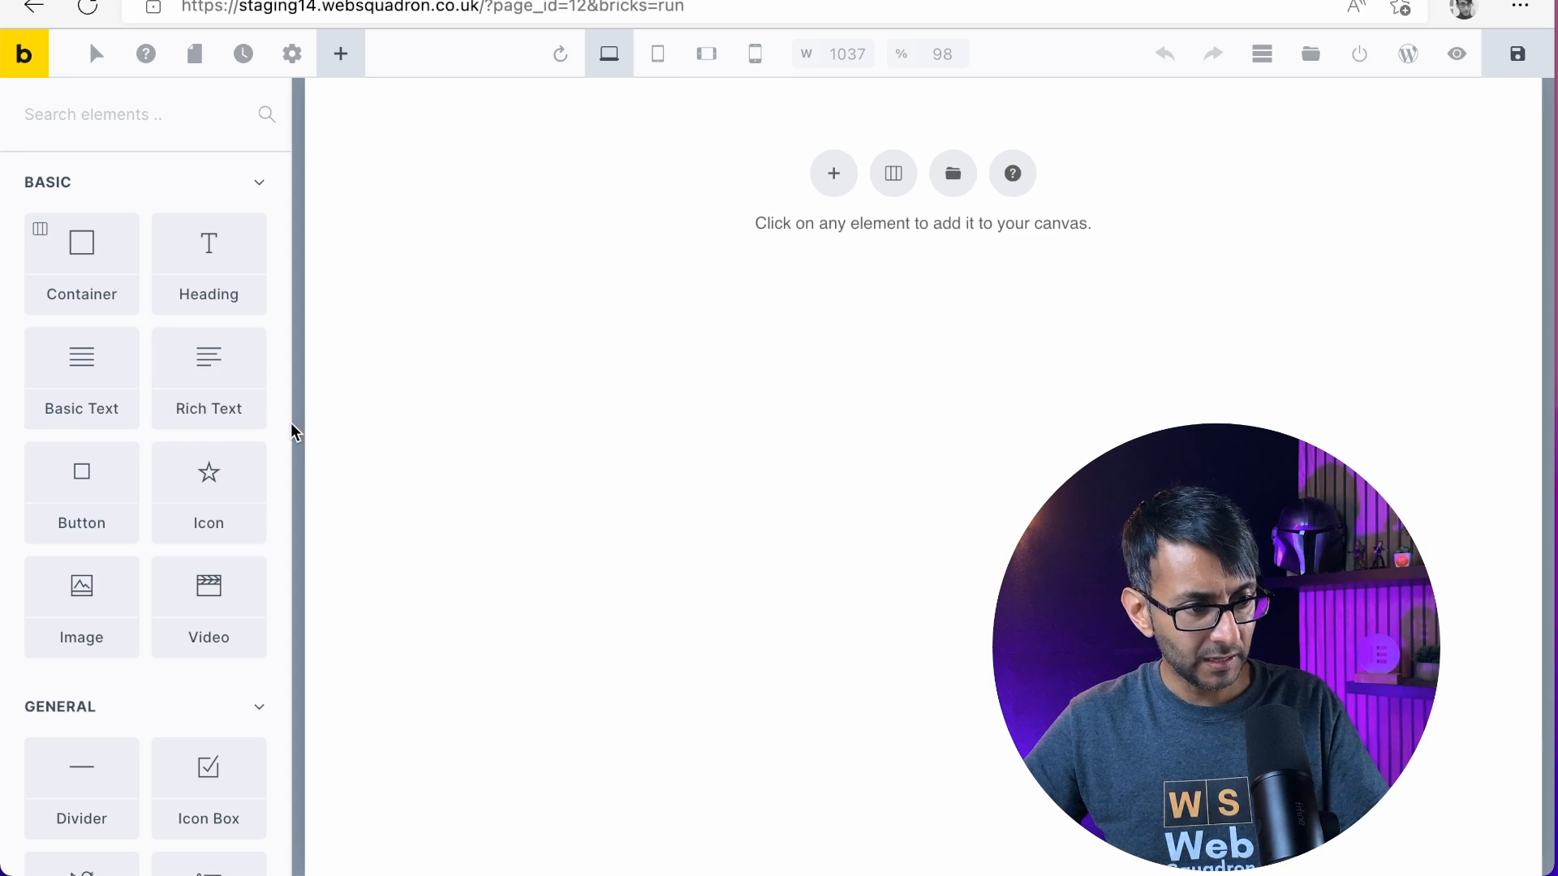
left_click_drag(291, 436, 225, 432)
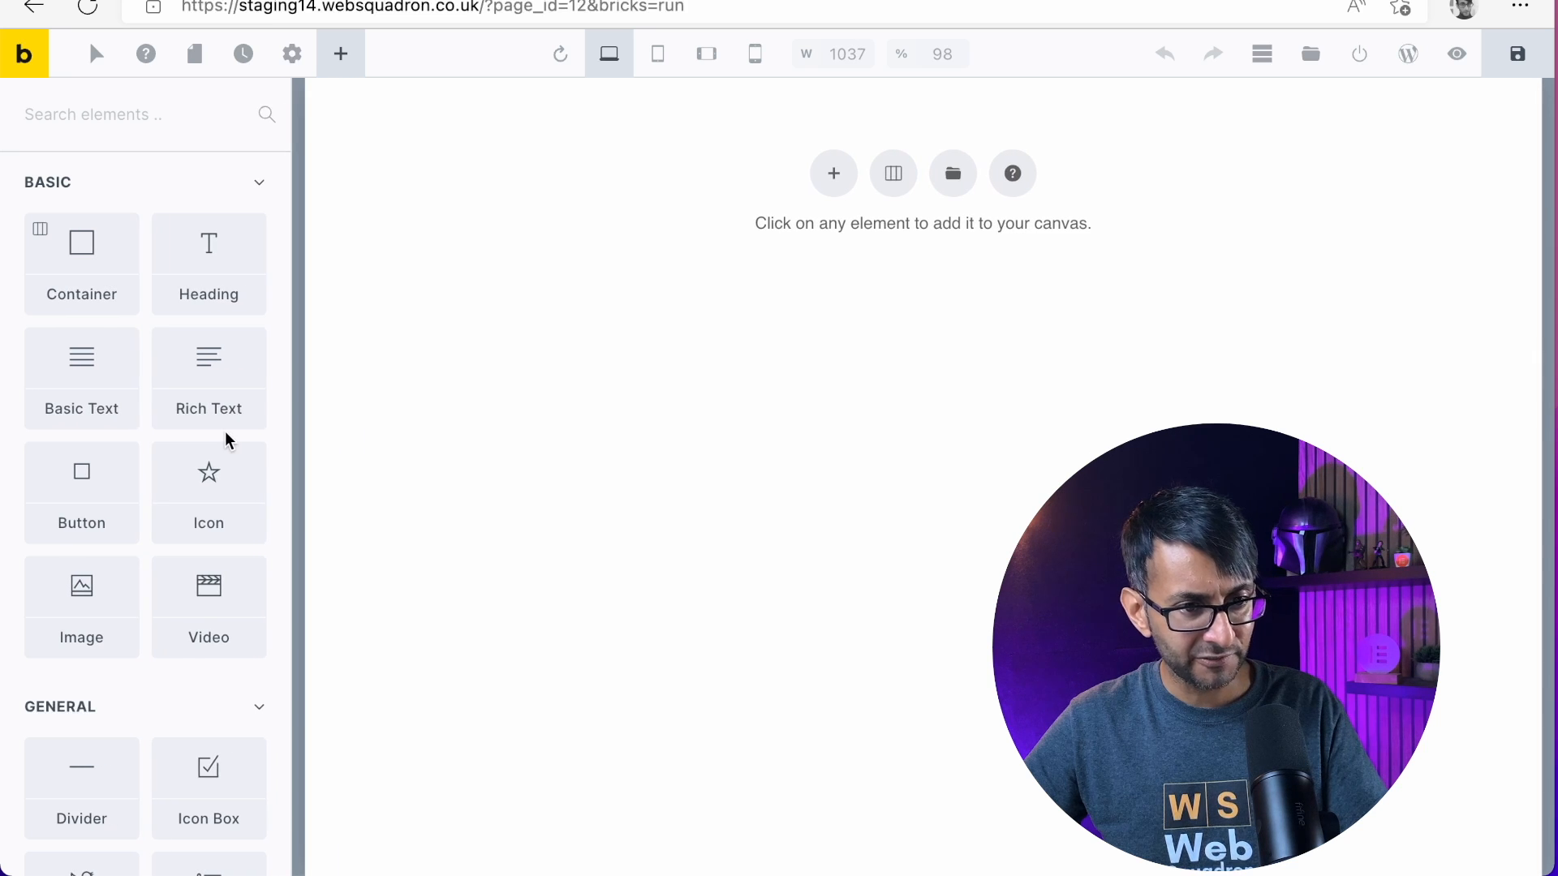
left_click(1267, 66)
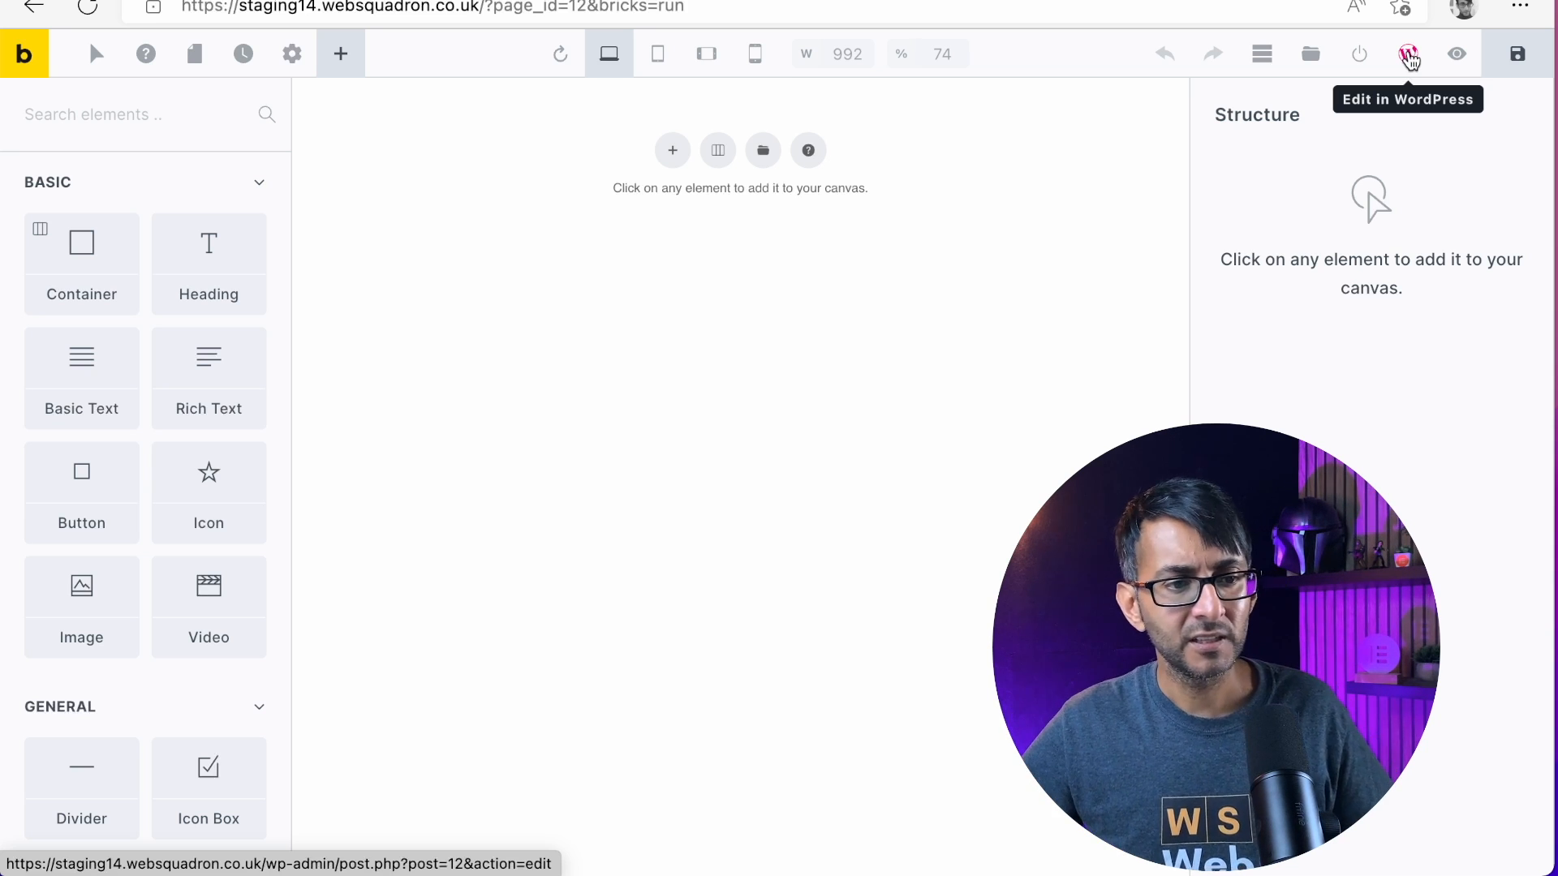
Save the page and look through its History and Revisions lists
left_click(1506, 59)
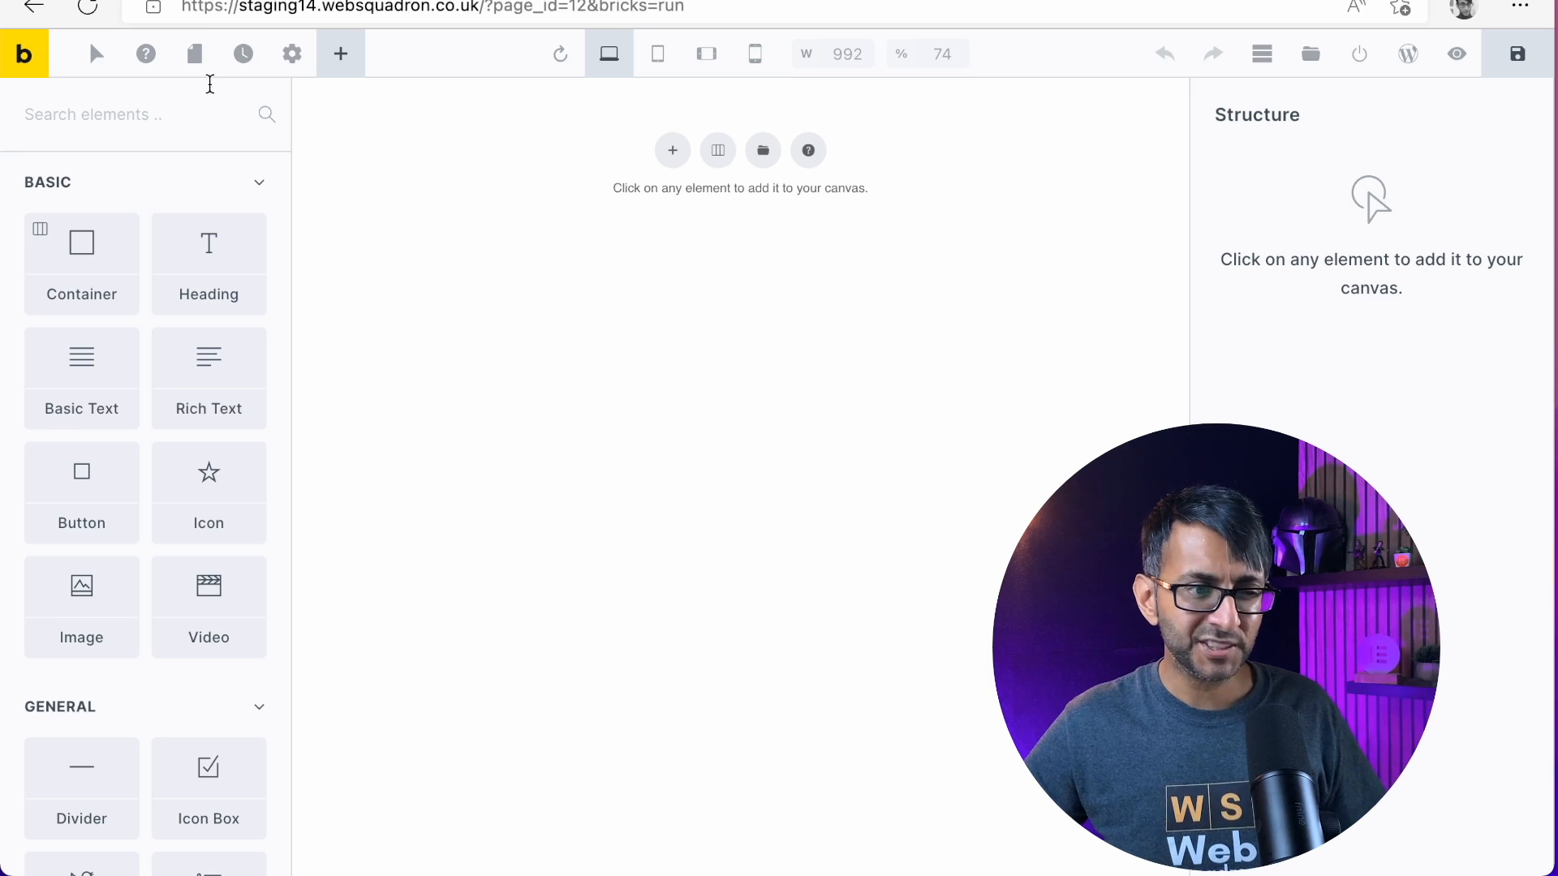
left_click(245, 56)
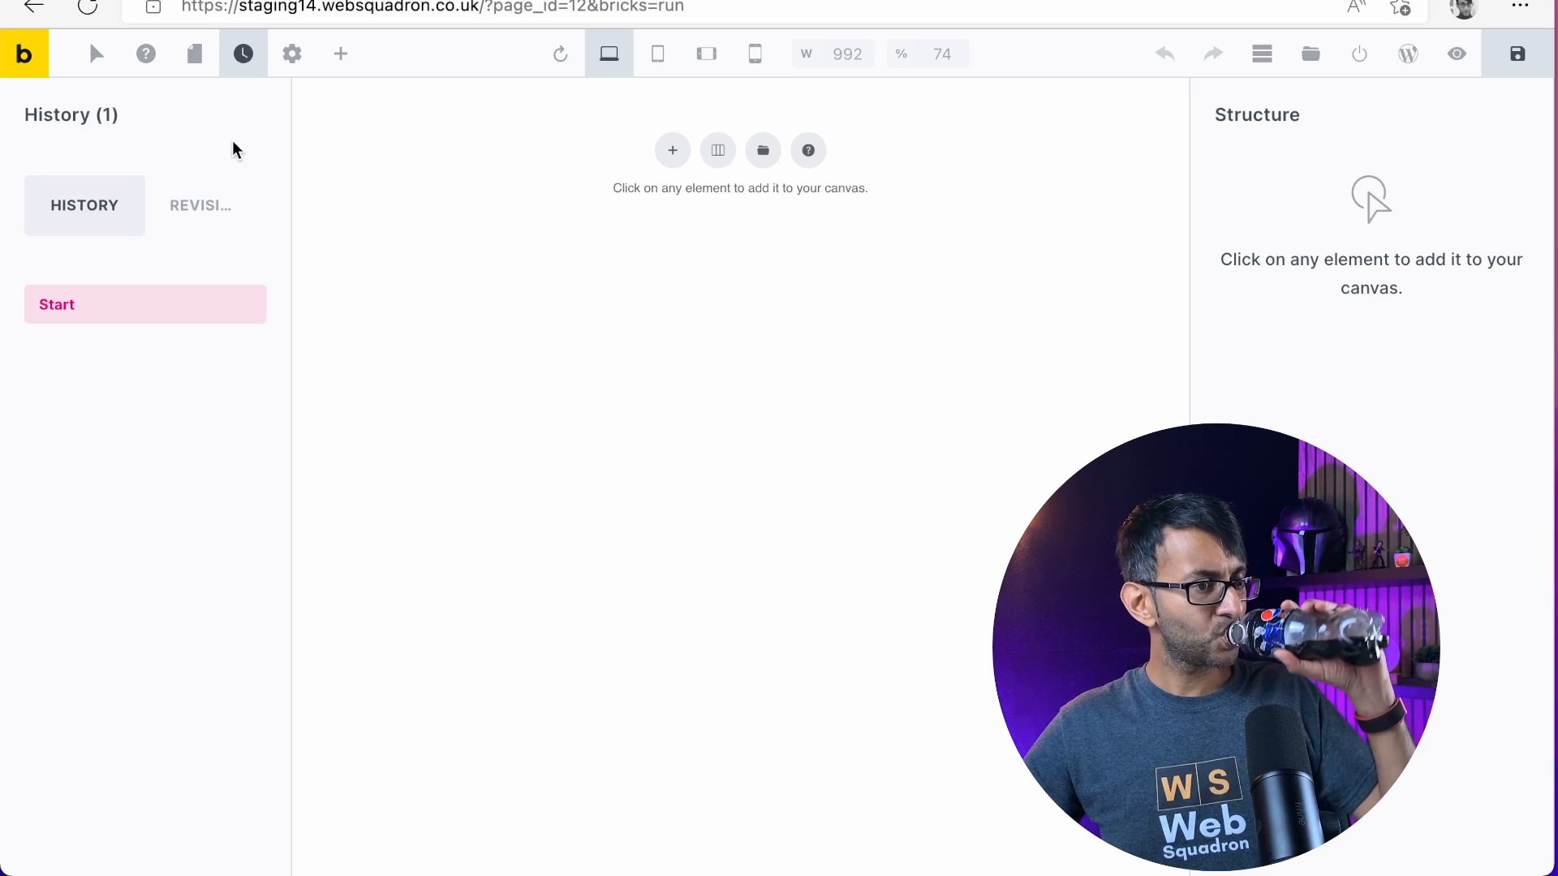
left_click(214, 213)
left_click(79, 210)
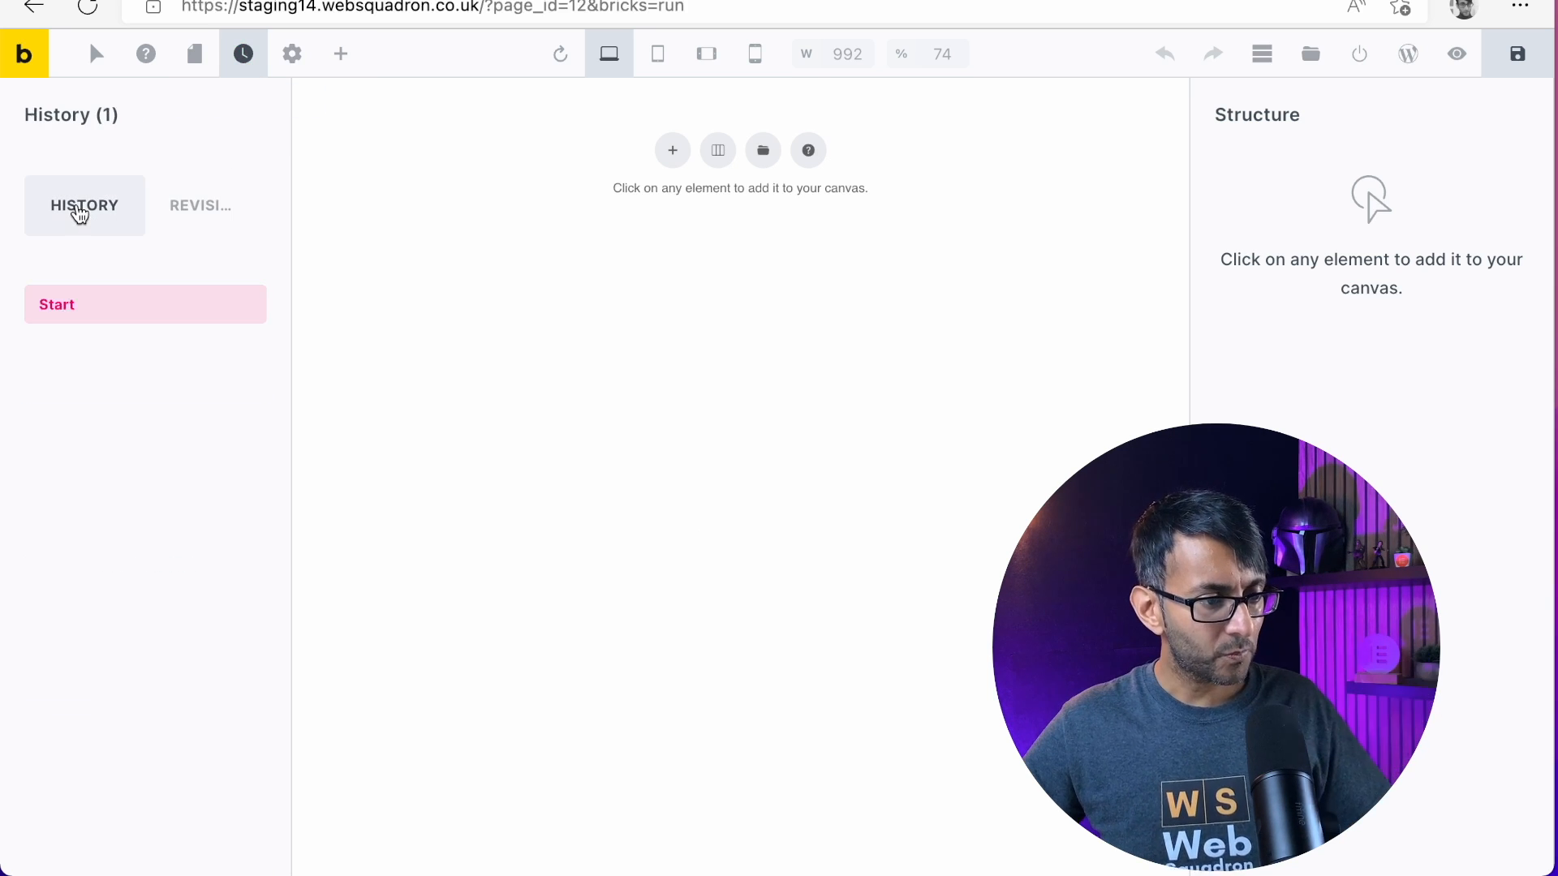
Open the template library and search the community templates for "Infinity"
left_click(195, 53)
left_click(1309, 55)
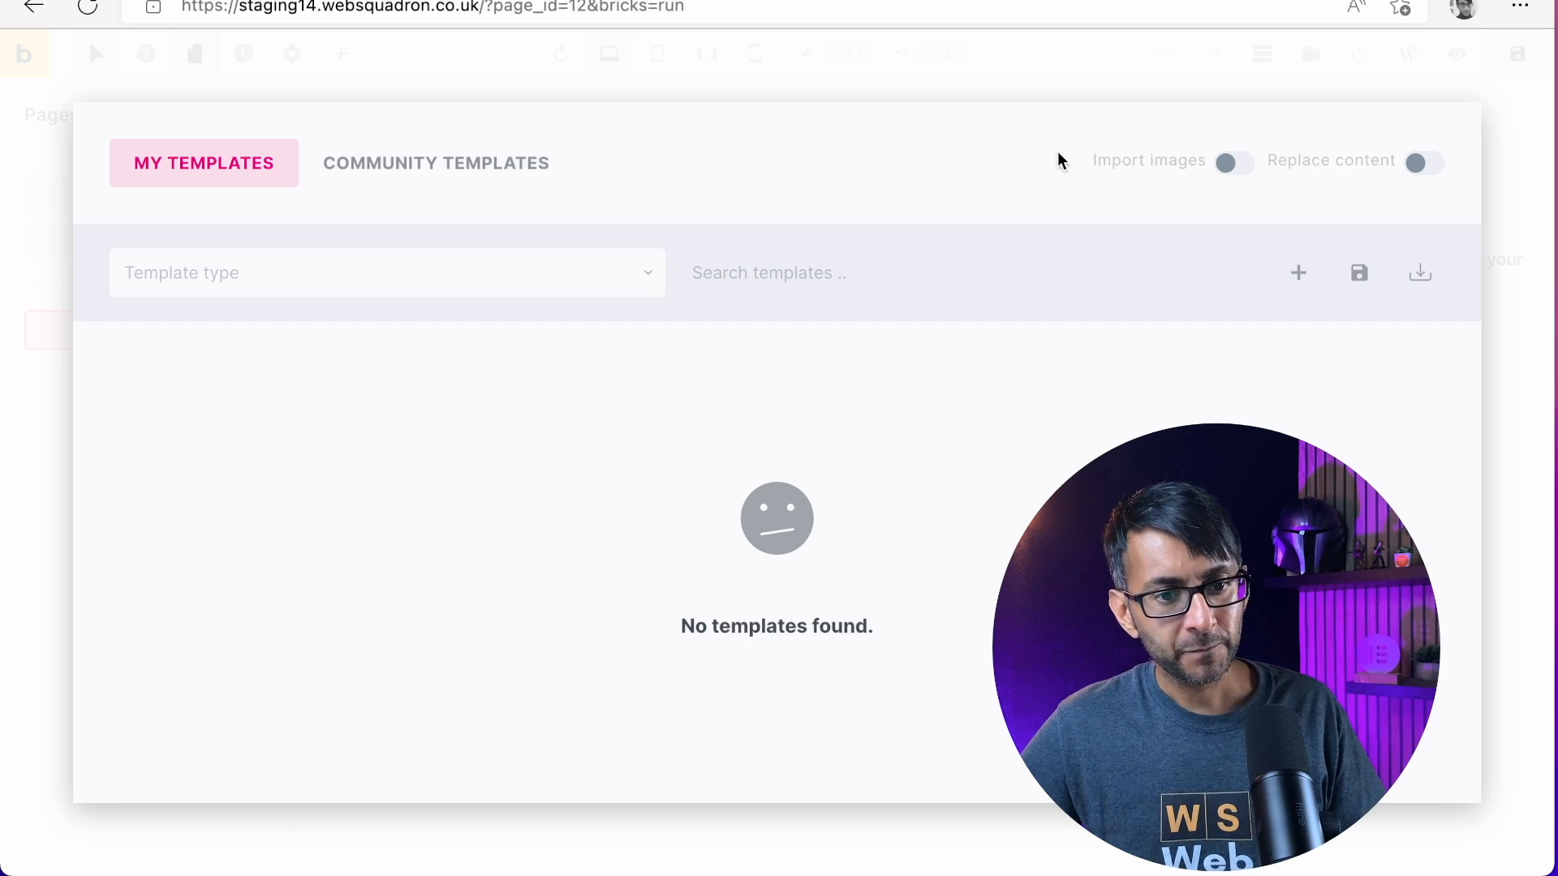
left_click(428, 167)
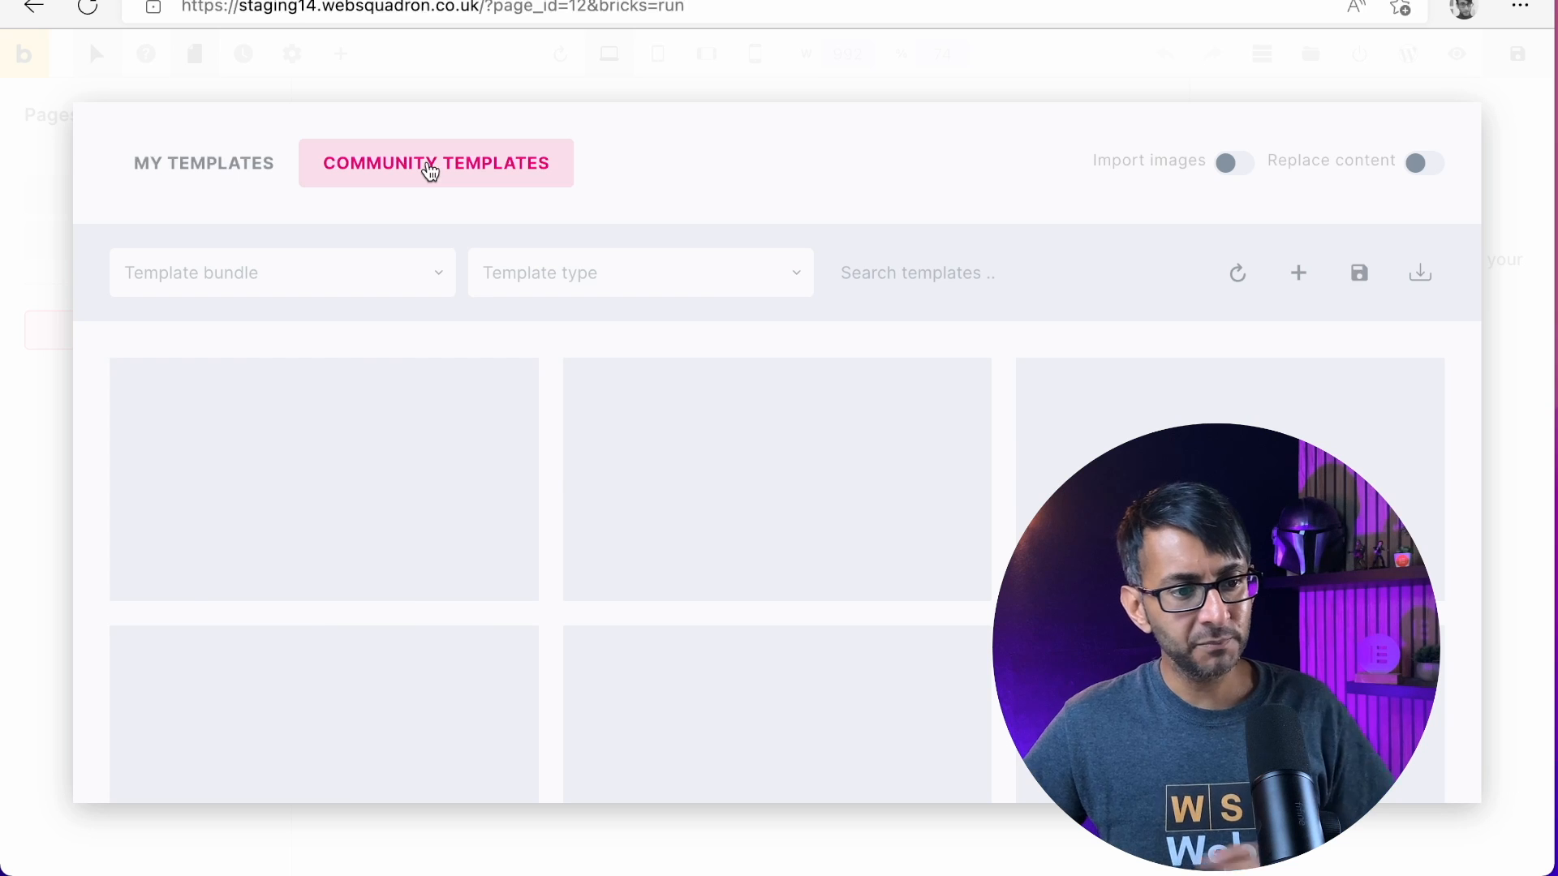
type("Infinity")
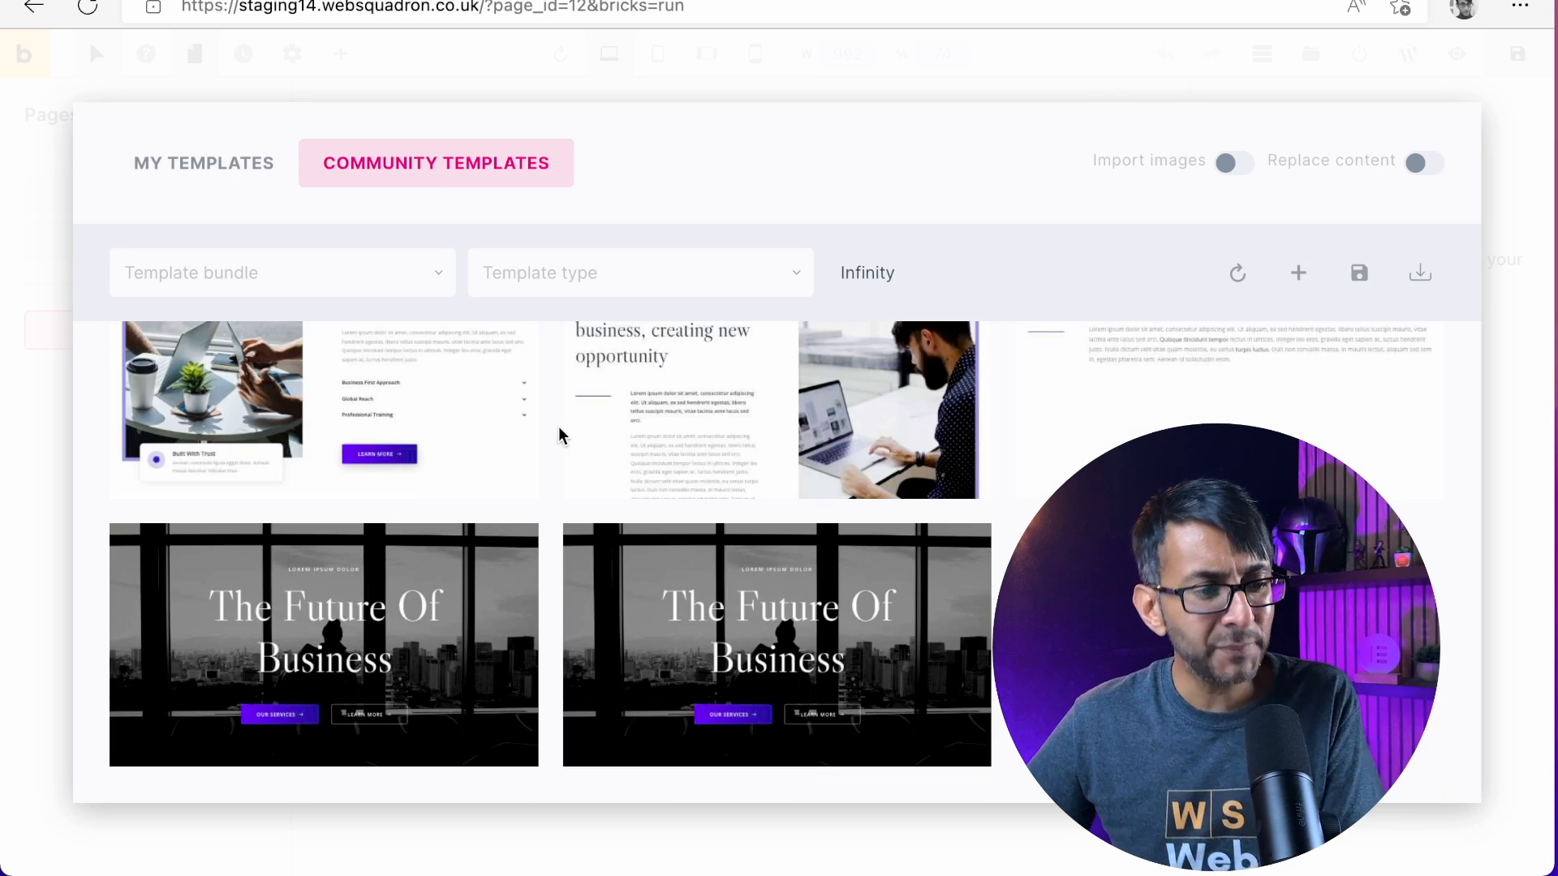
mouse_move(778, 430)
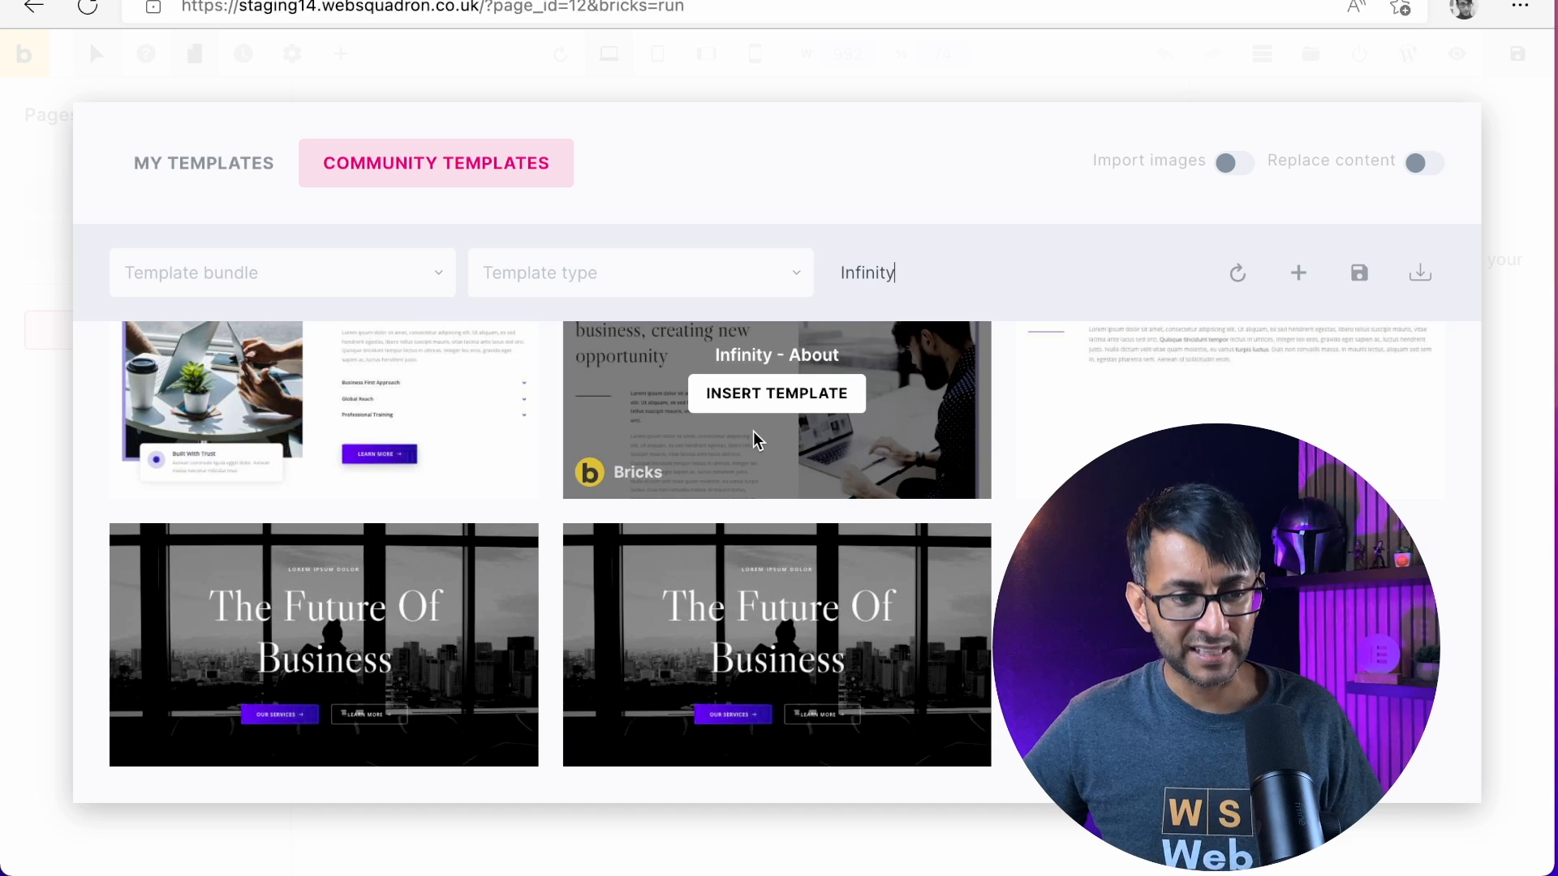
Replace the community template search term with "About"
double_click(867, 276)
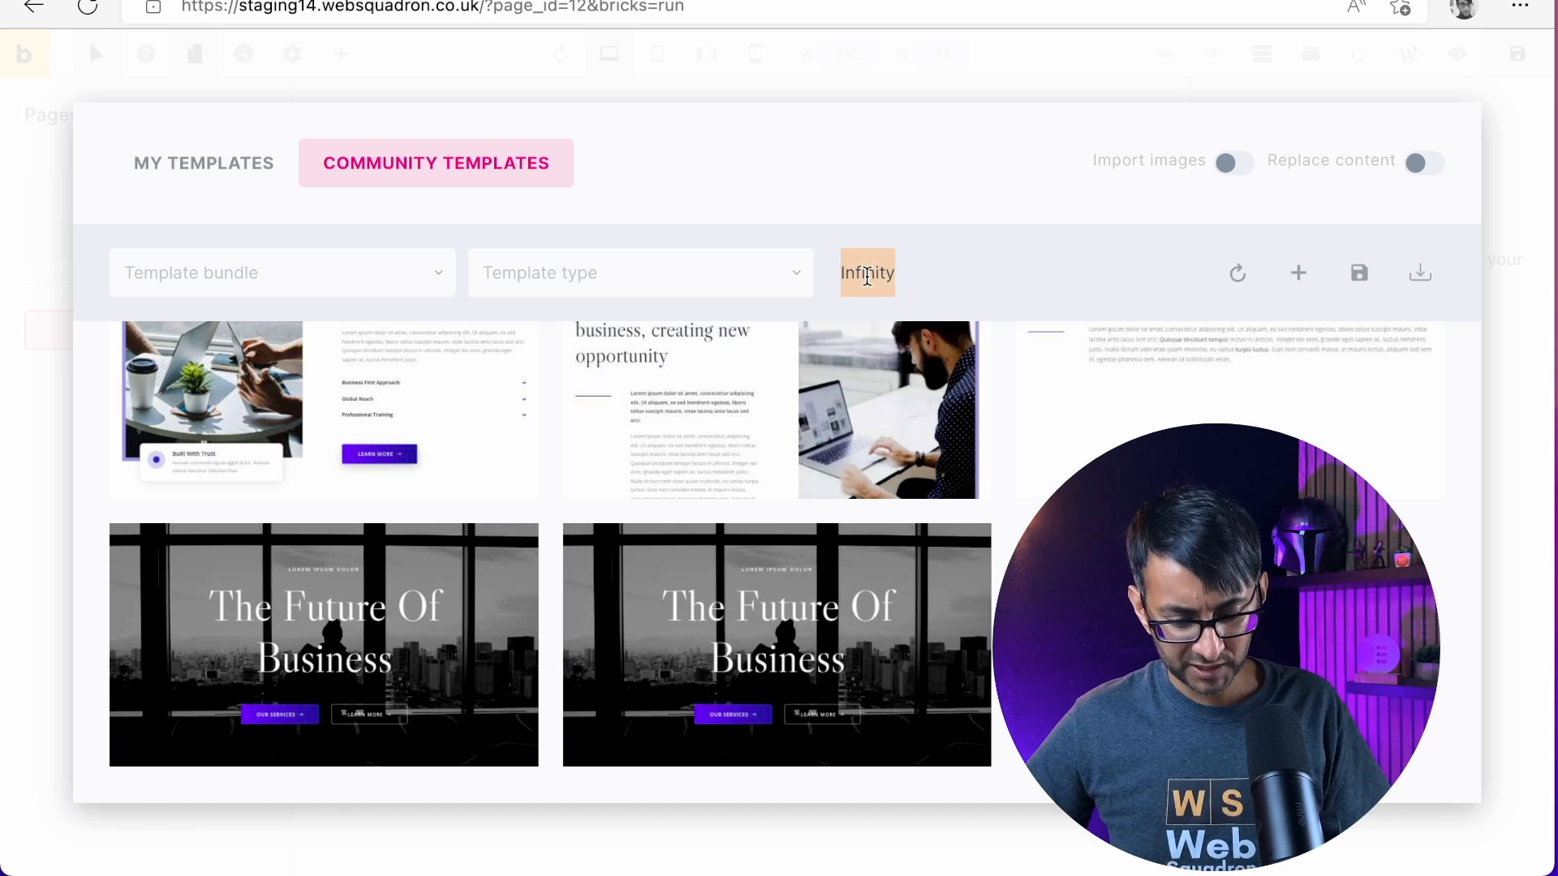
type("Abot=")
key("BackSpace")
key("BackSpace")
key("BackSpace")
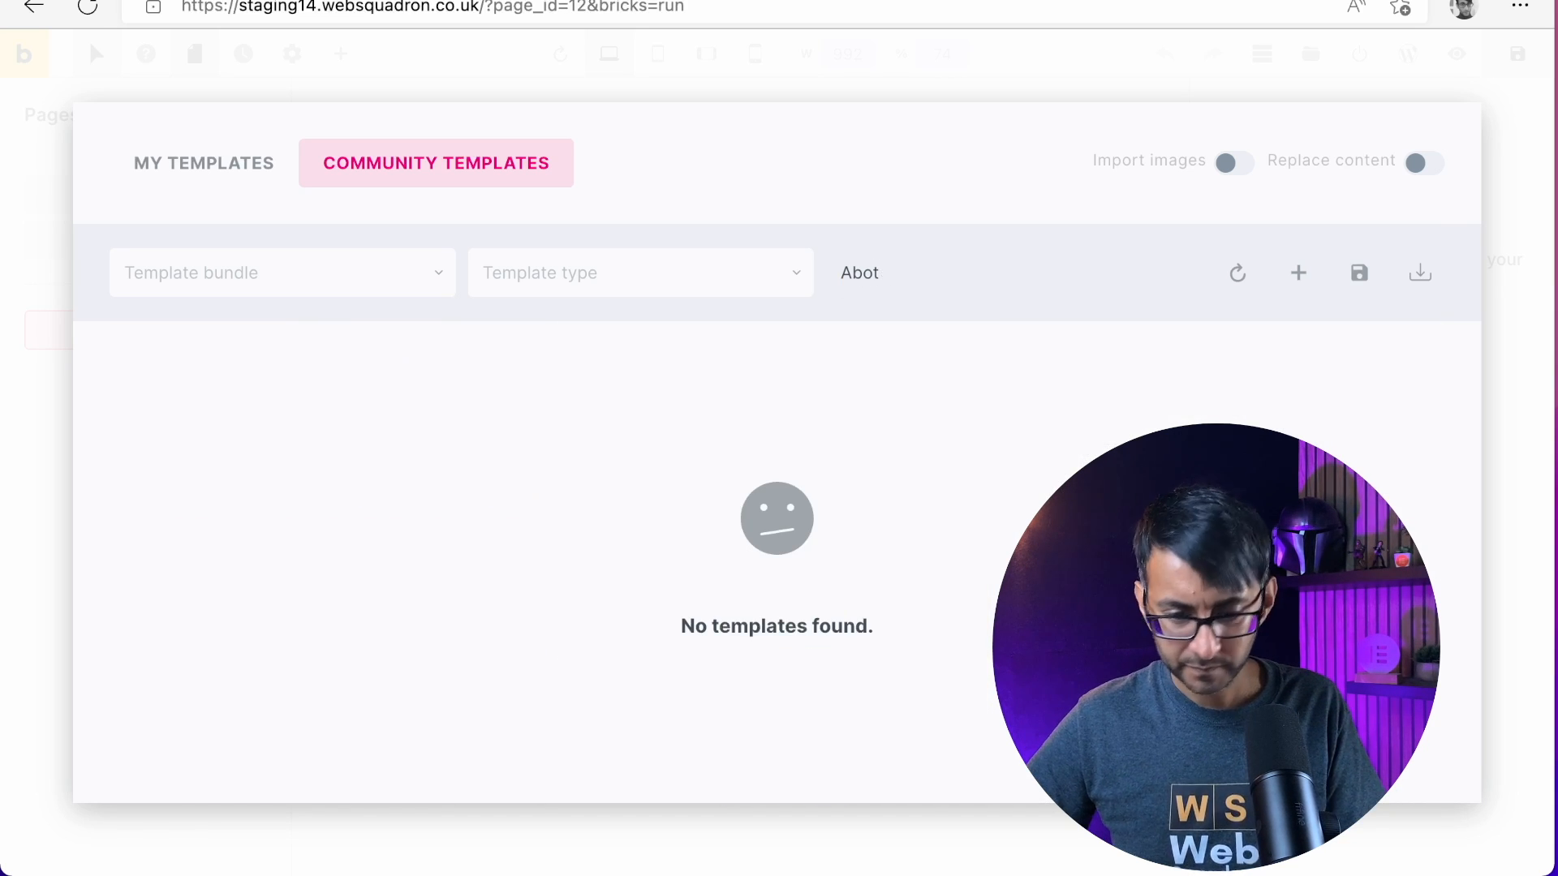
type("out")
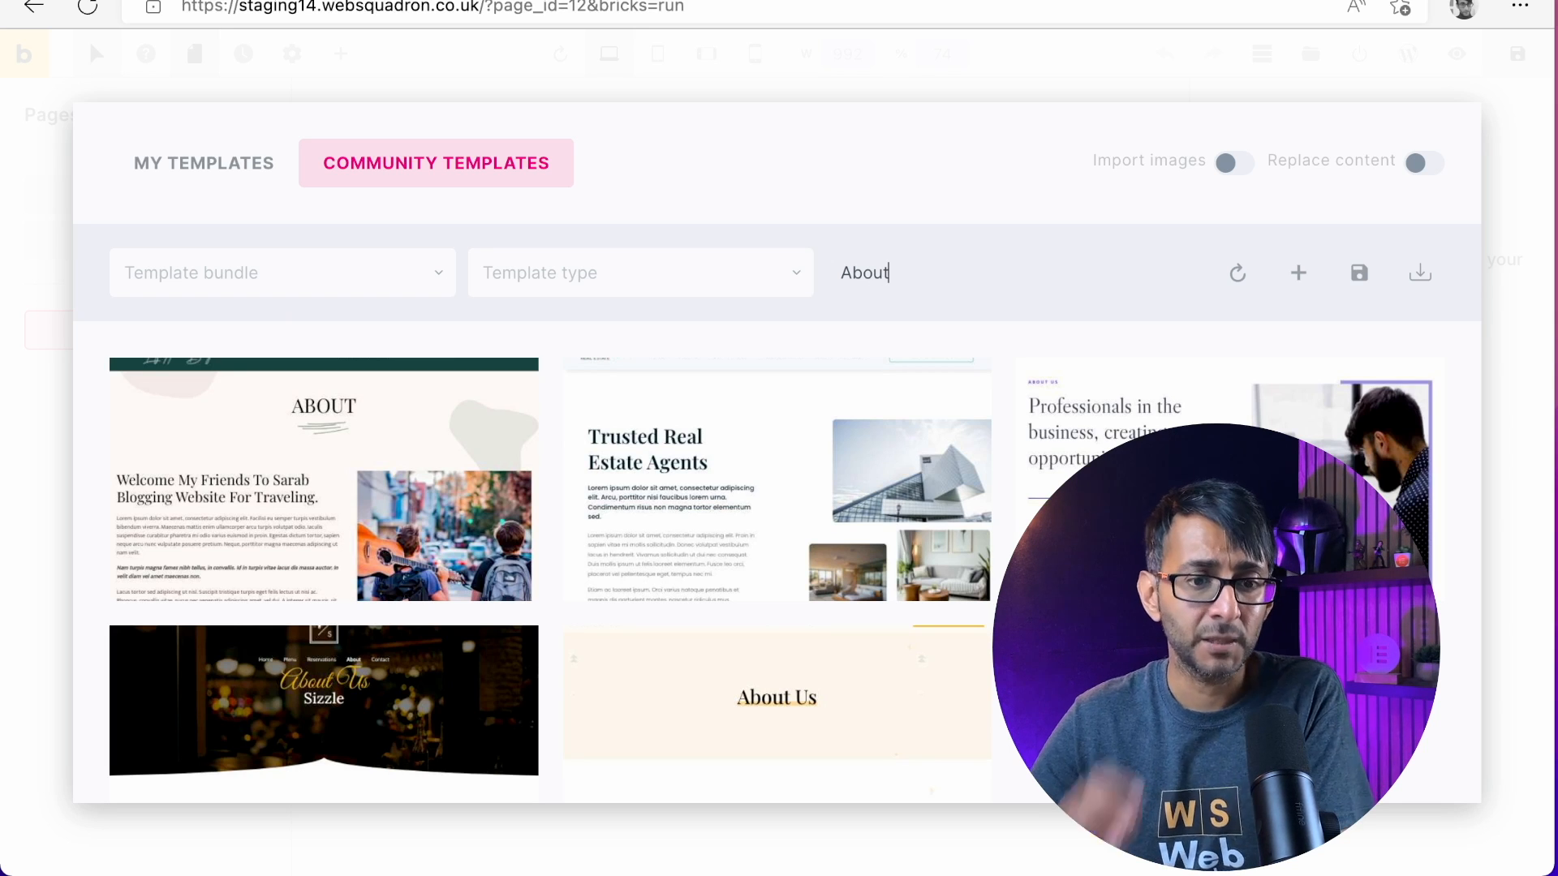
Change the community template search term to "dentist"
key("BackSpace")
key("BackSpace")
key("BackSpace")
key("BackSpace")
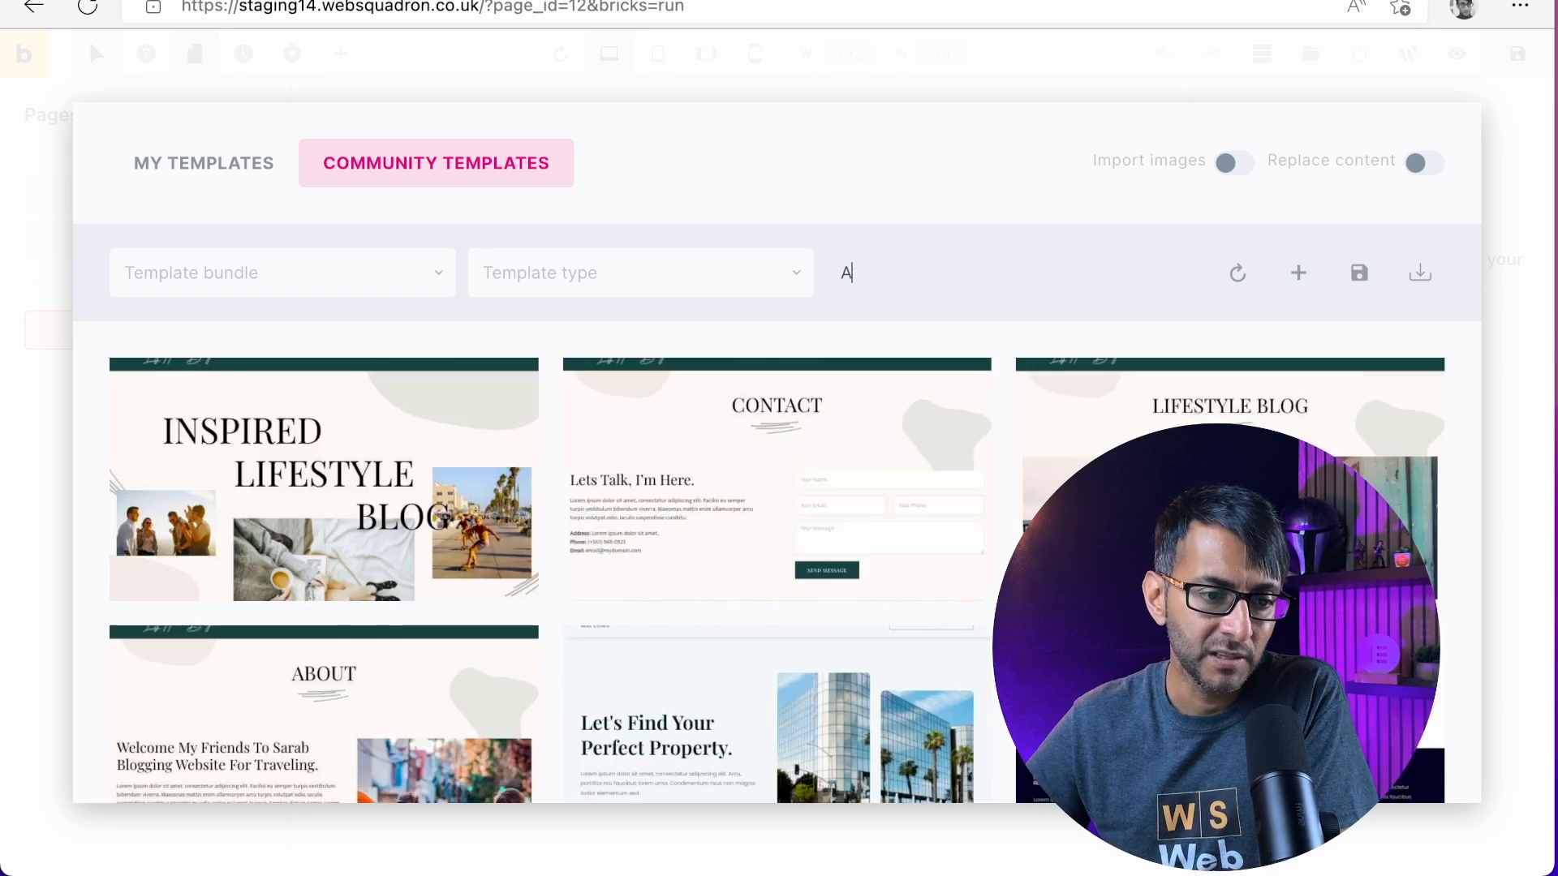
type("de")
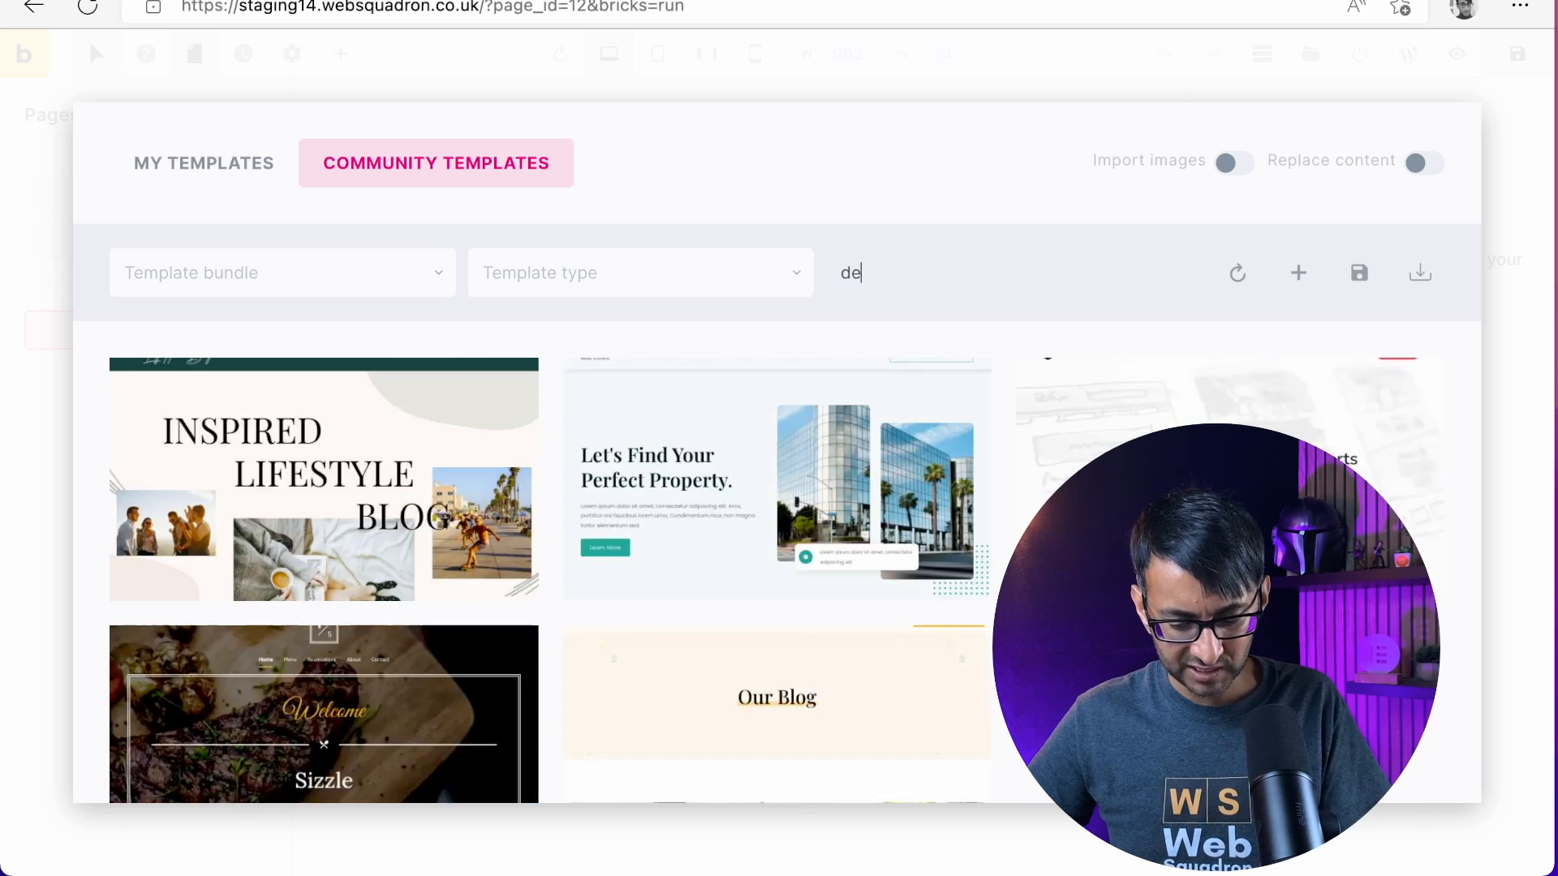
type("ntist")
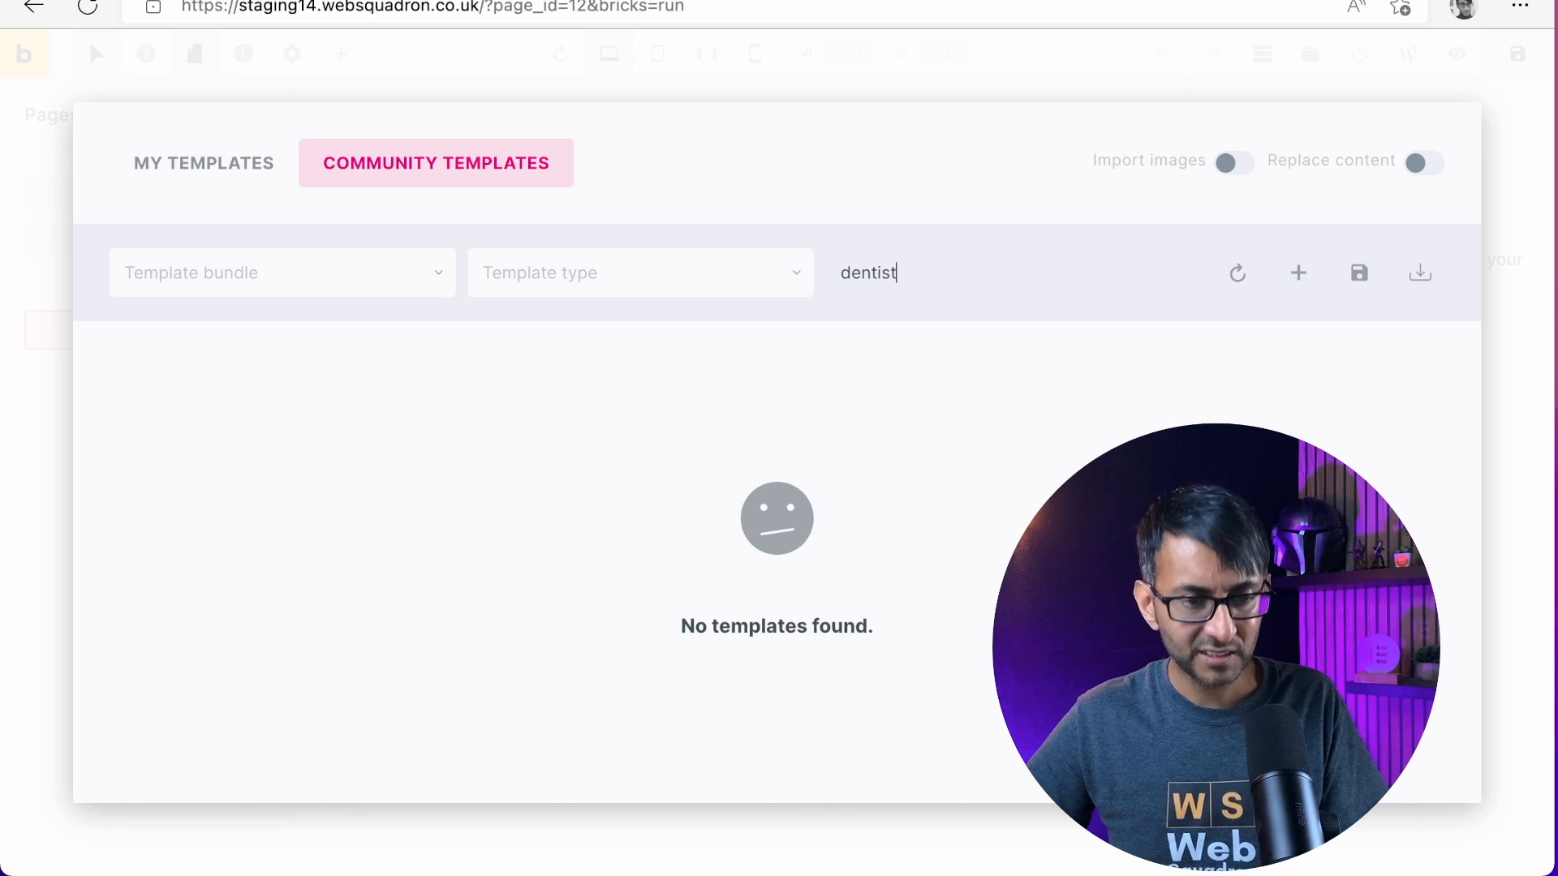
Clear the template search and browse the full list of community templates
key("BackSpace")
key("BackSpace")
key("BackSpace")
key("BackSpace")
key("BackSpace")
key("BackSpace")
key("BackSpace")
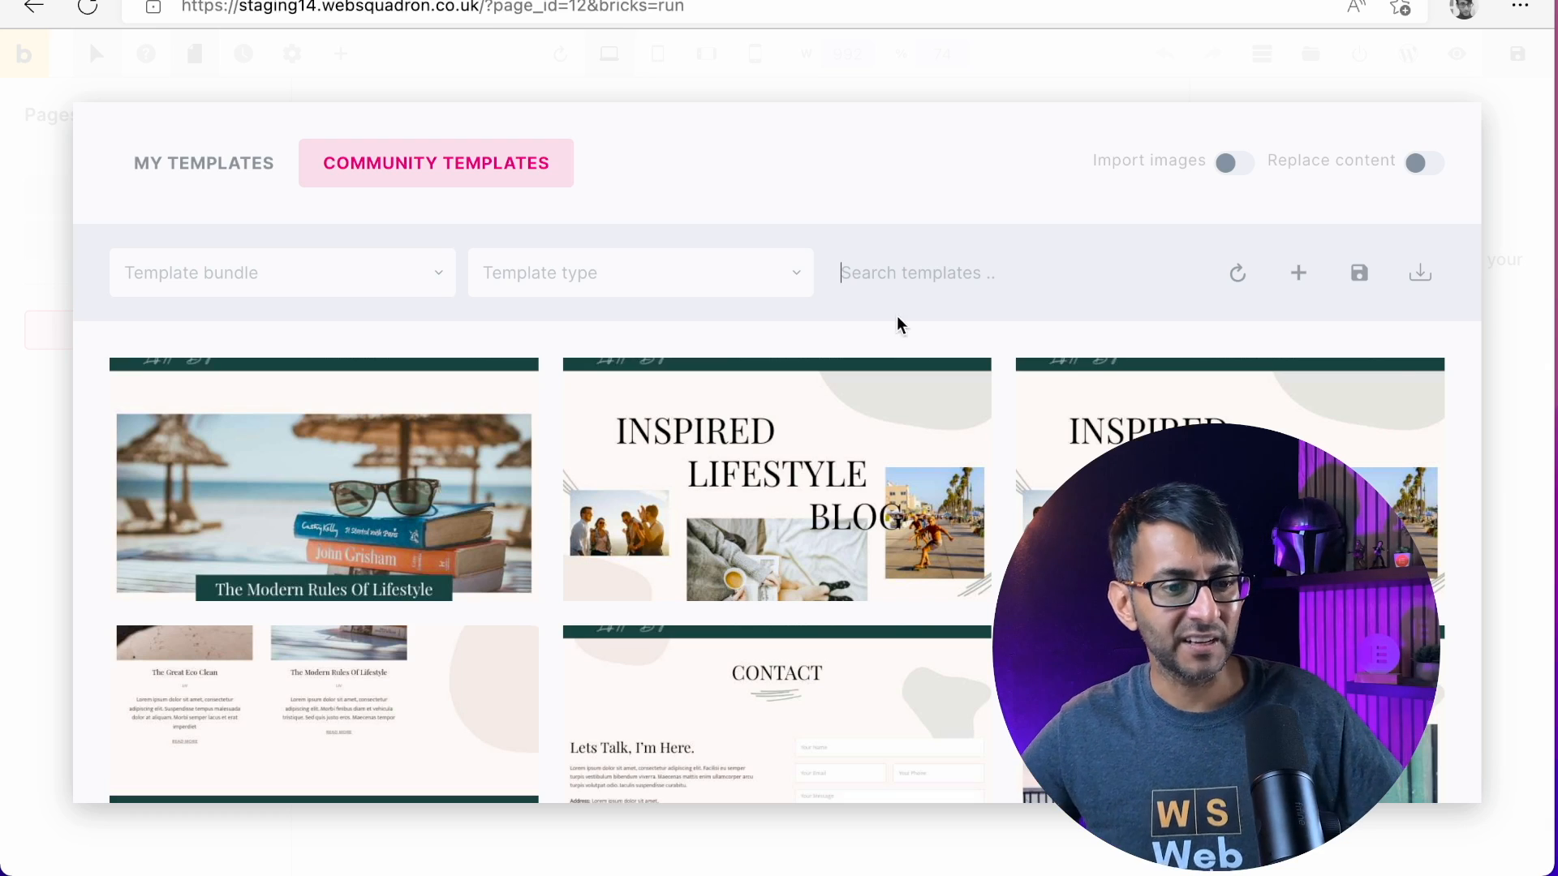
scroll(1217, 568, "down", 10)
scroll(791, 620, "down", 4)
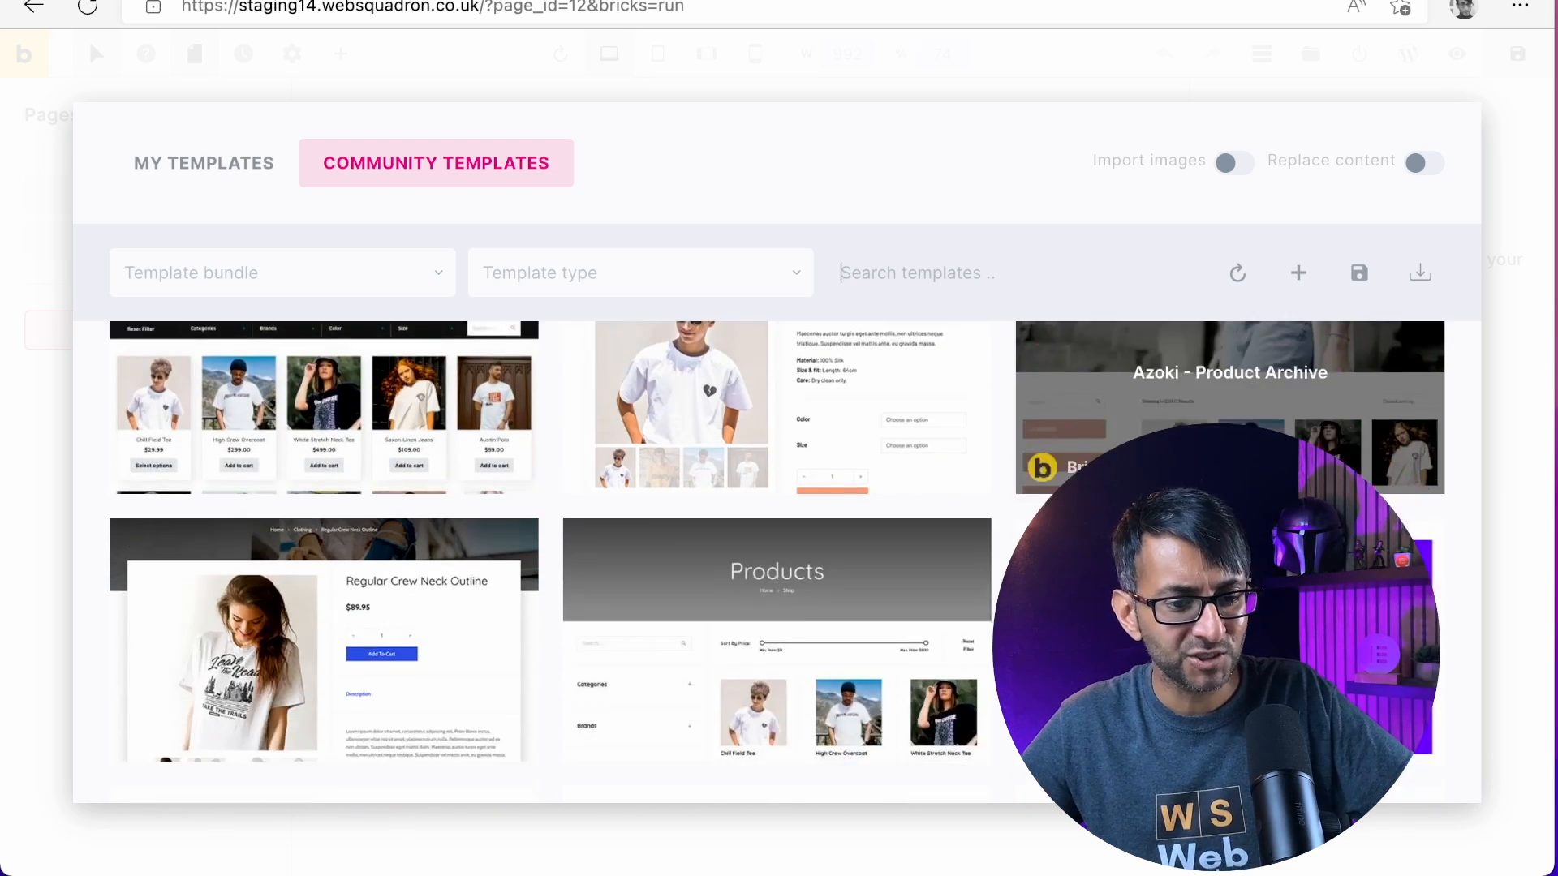
scroll(791, 620, "down", 10)
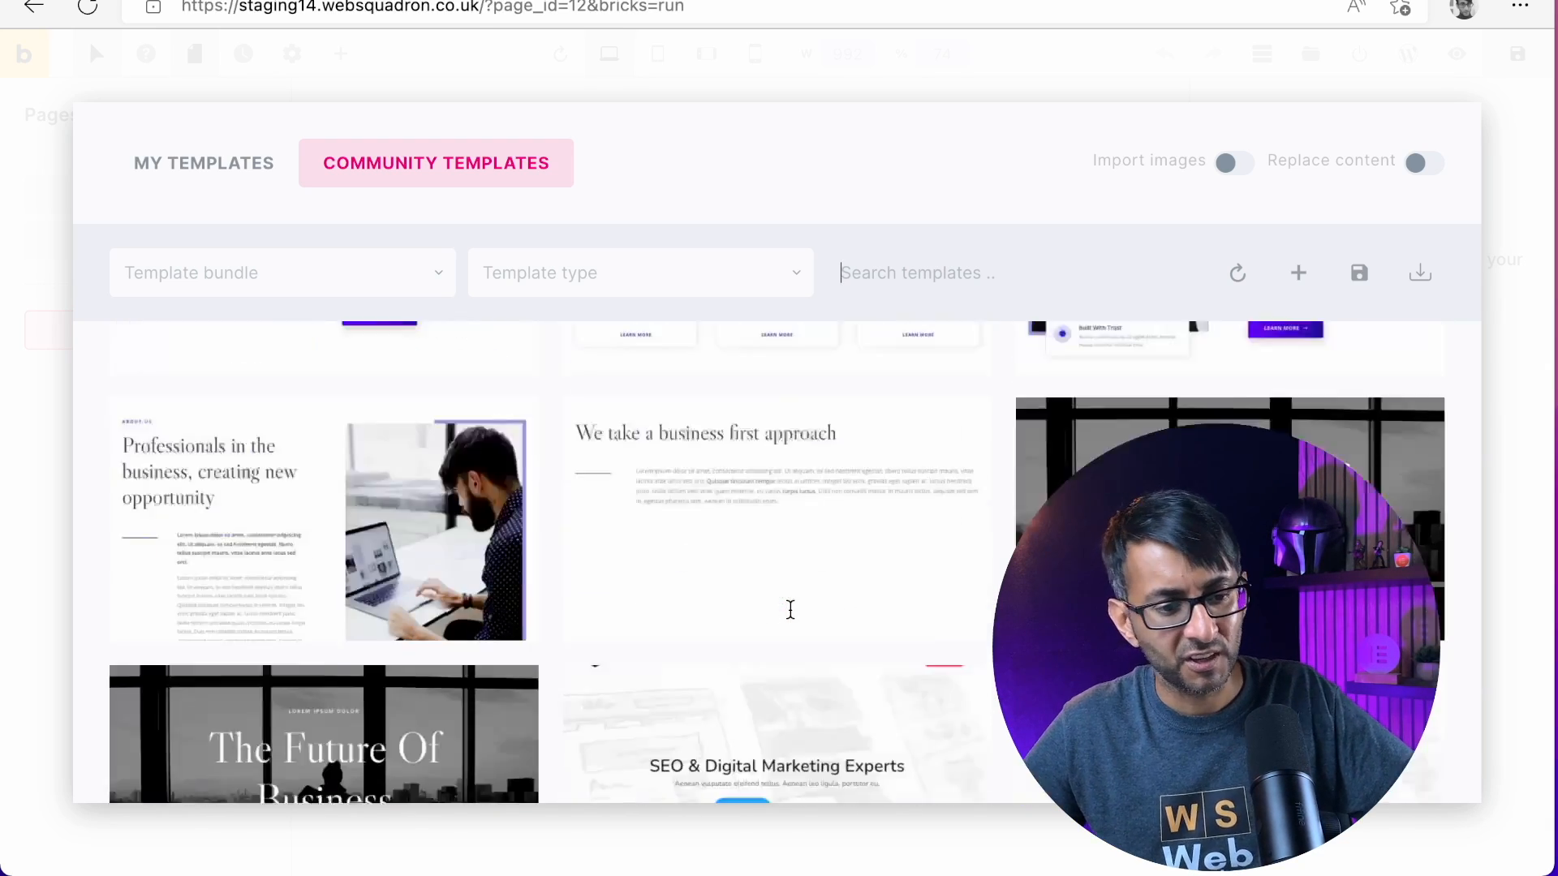
Filter the community templates by the Sizzle bundle, then remove the bundle filter
left_click(268, 274)
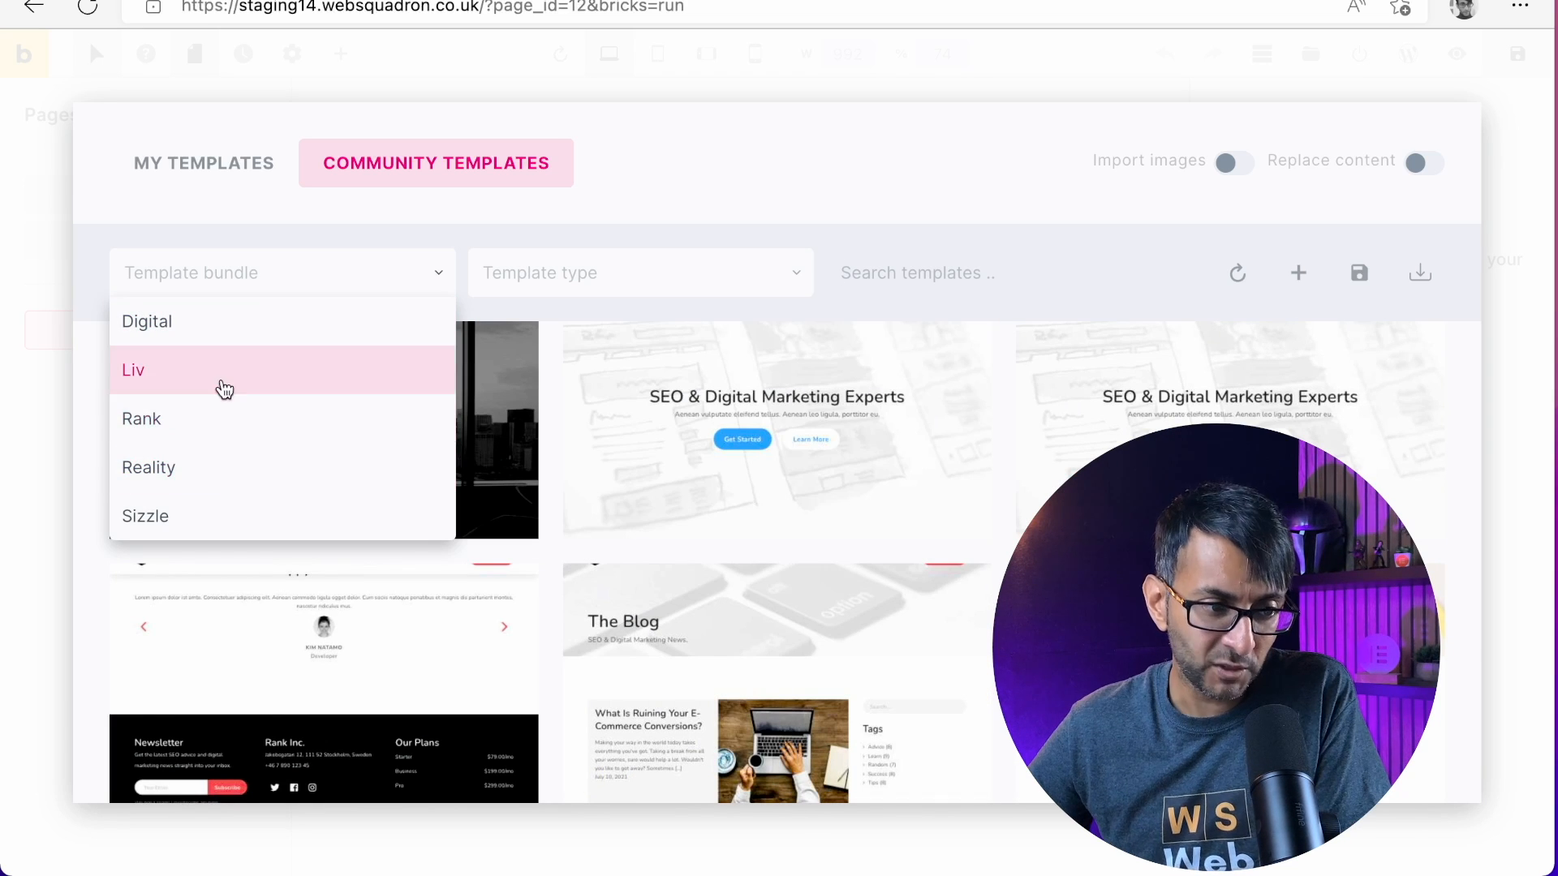
left_click(227, 528)
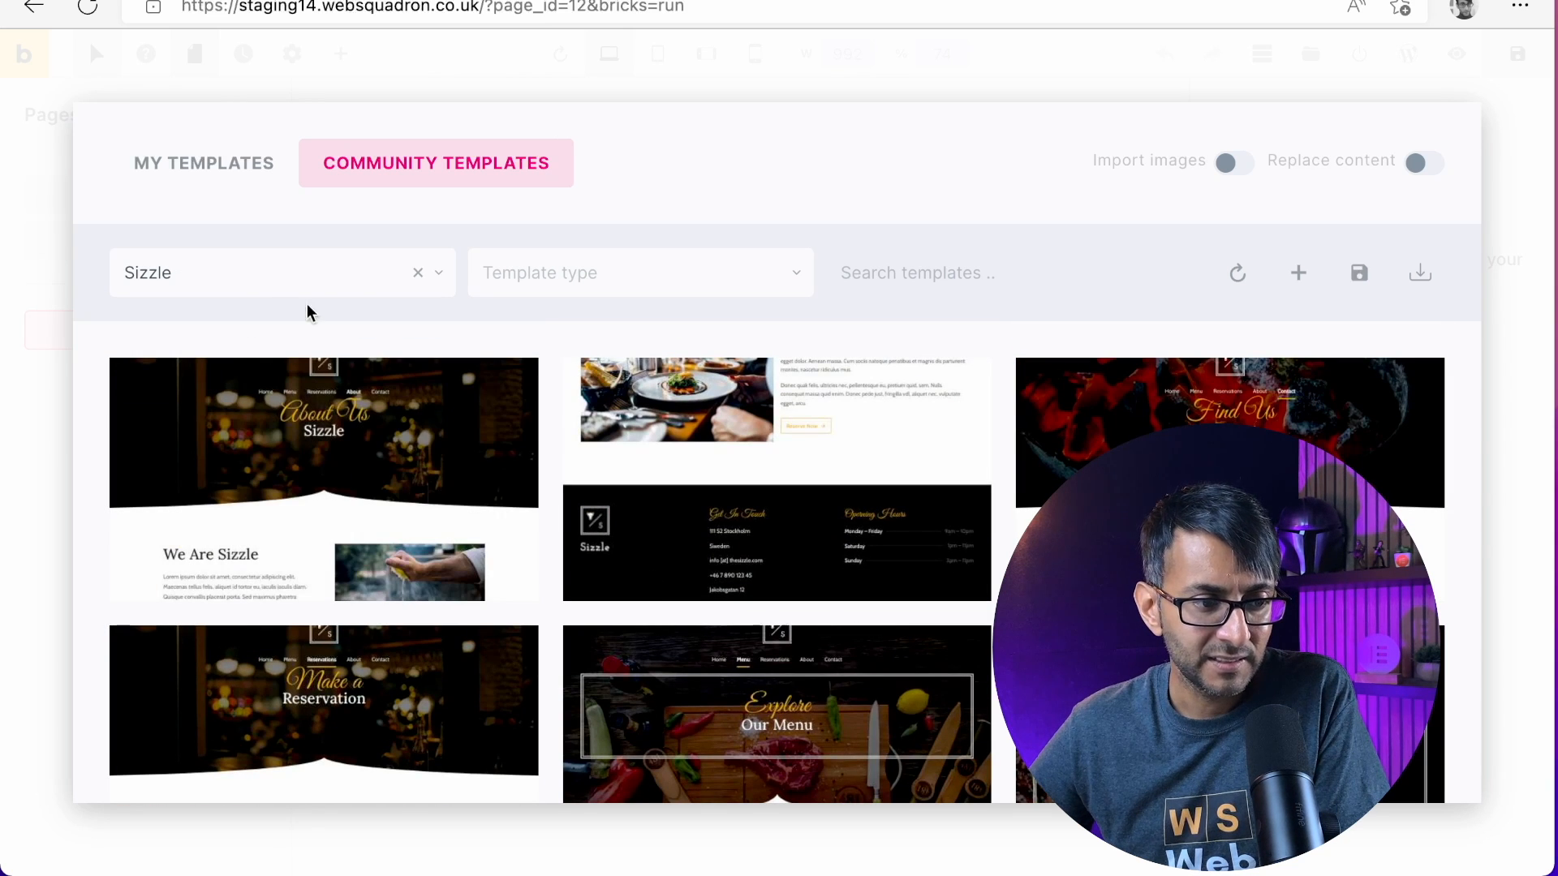
left_click(418, 275)
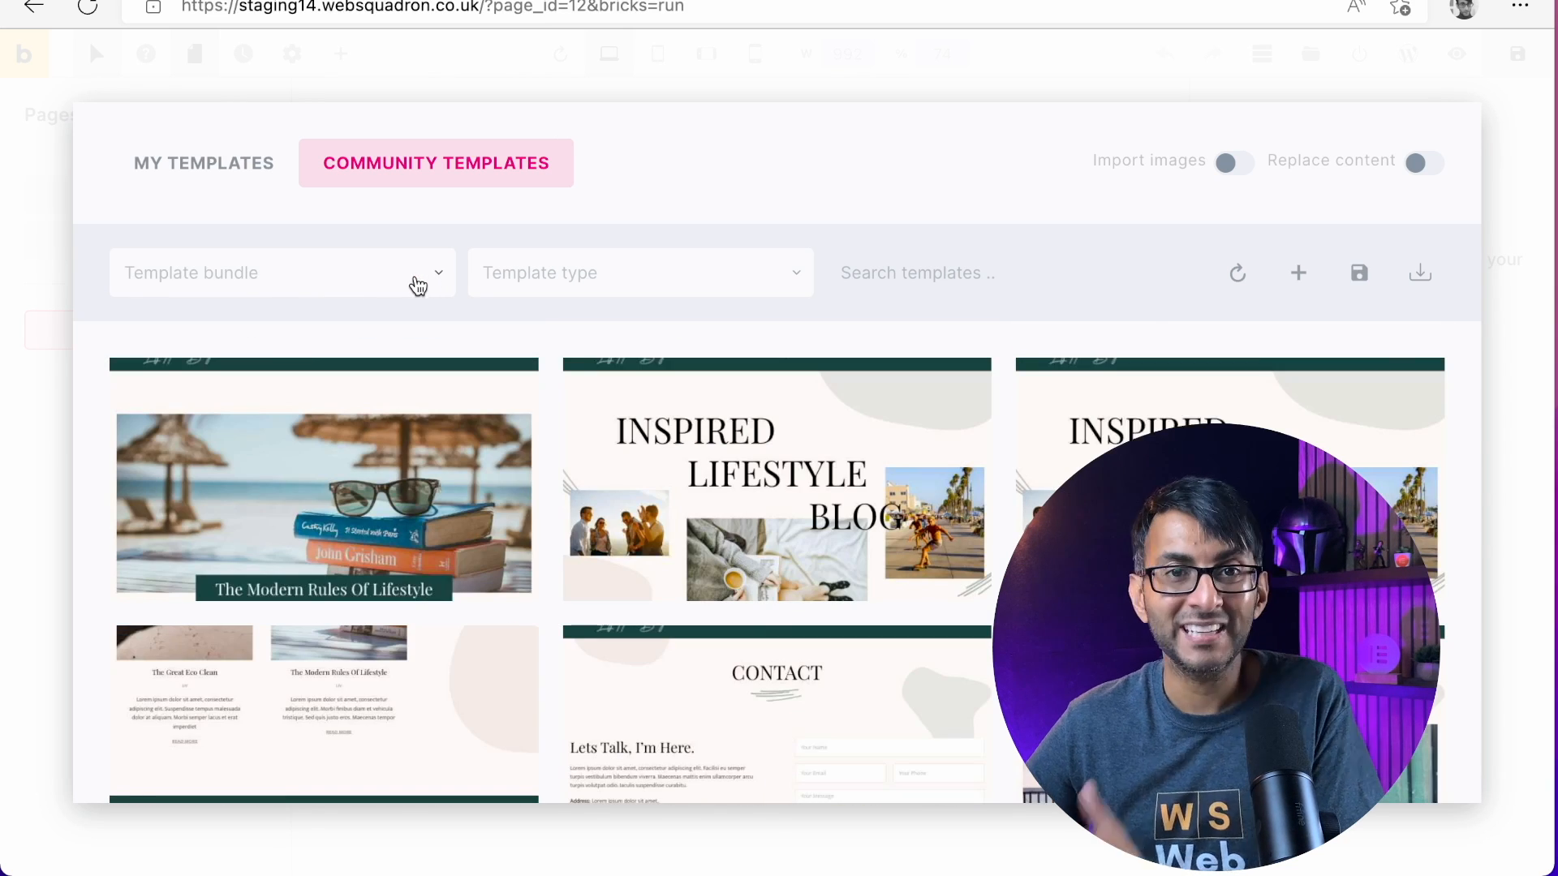
Filter the community templates by the Single type, browse them, and clear the type filter
left_click(646, 286)
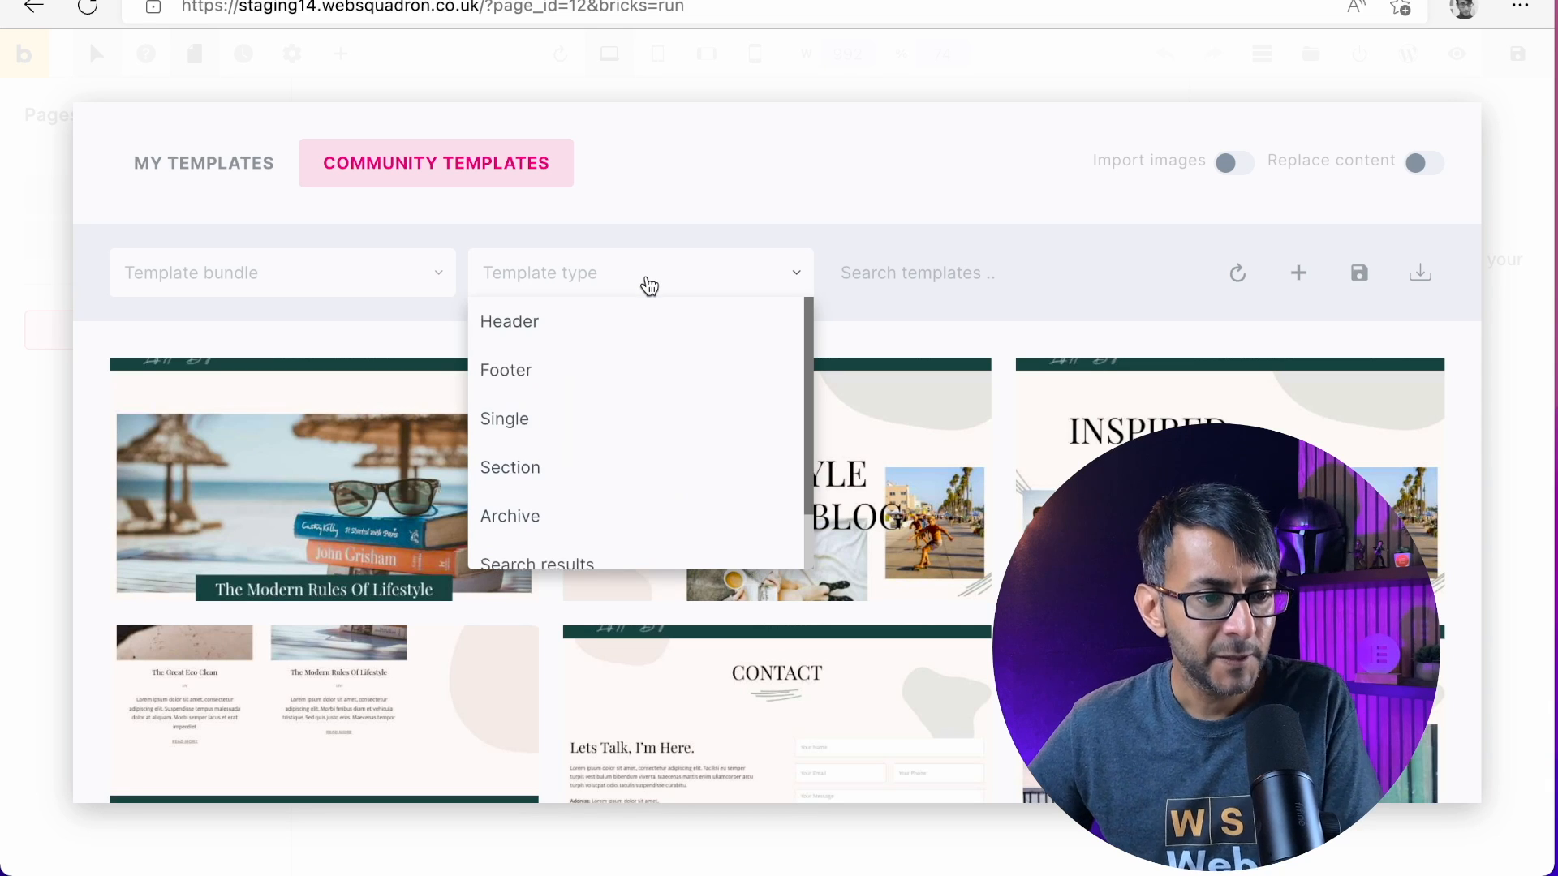
scroll(597, 468, "down", 2)
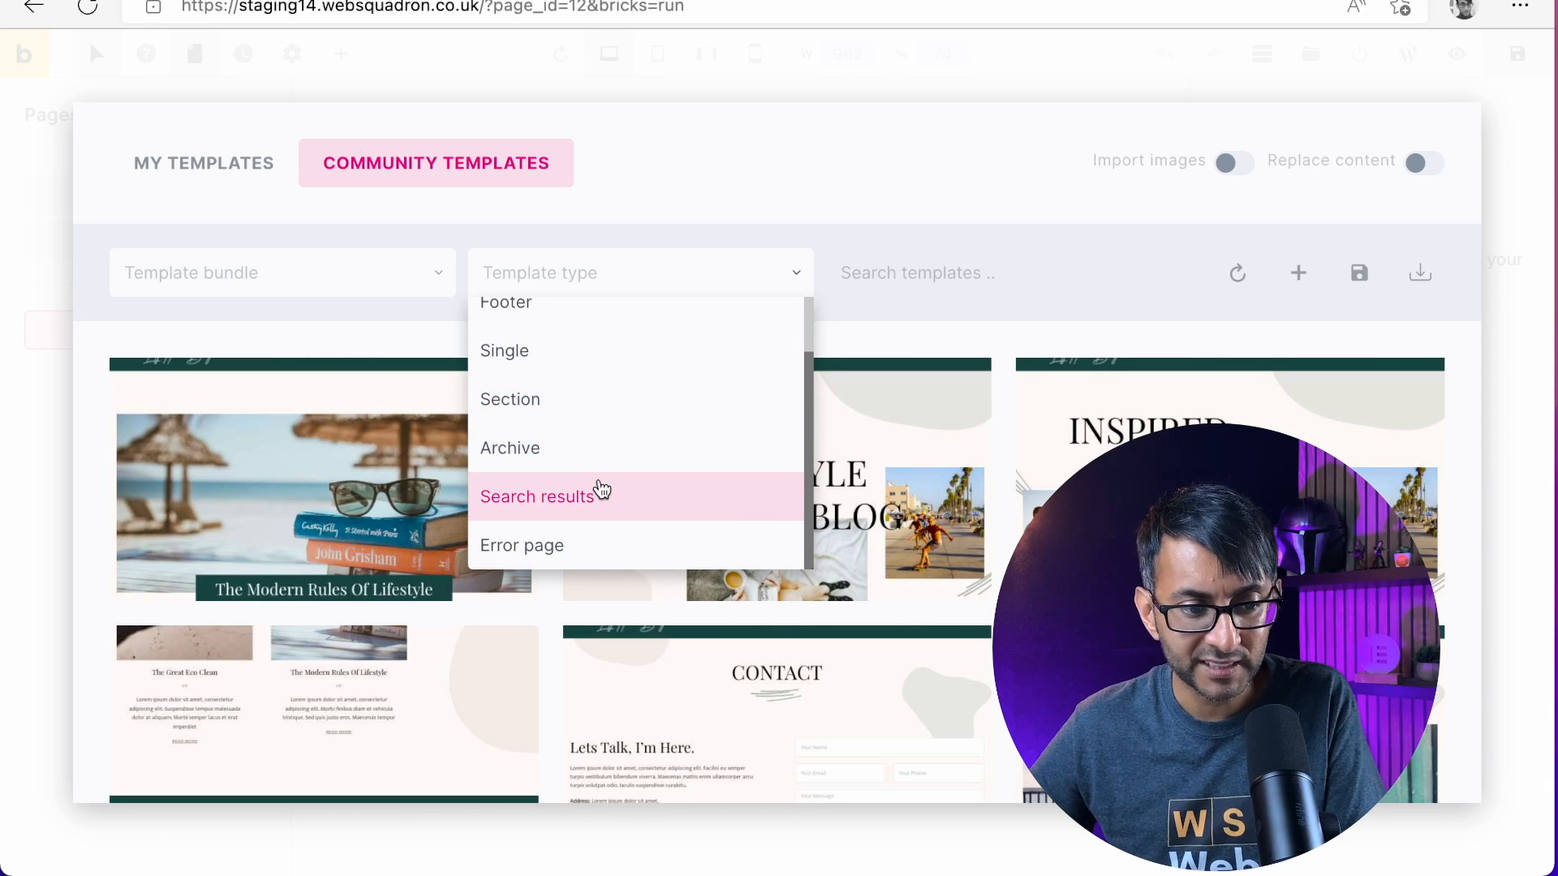
scroll(546, 406, "up", 2)
left_click(546, 412)
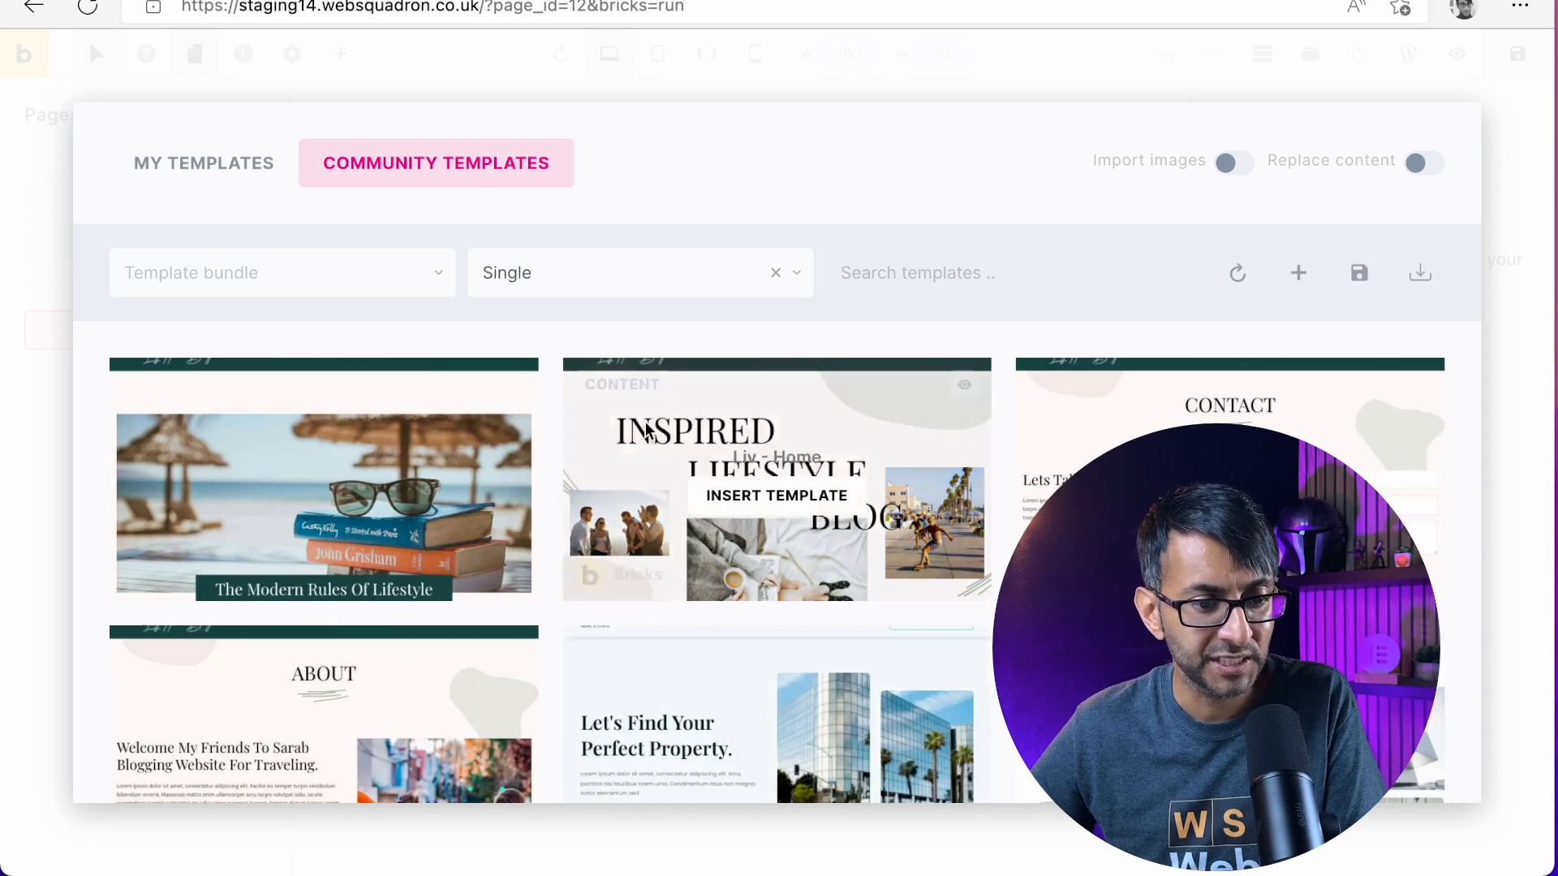
scroll(977, 609, "down", 5)
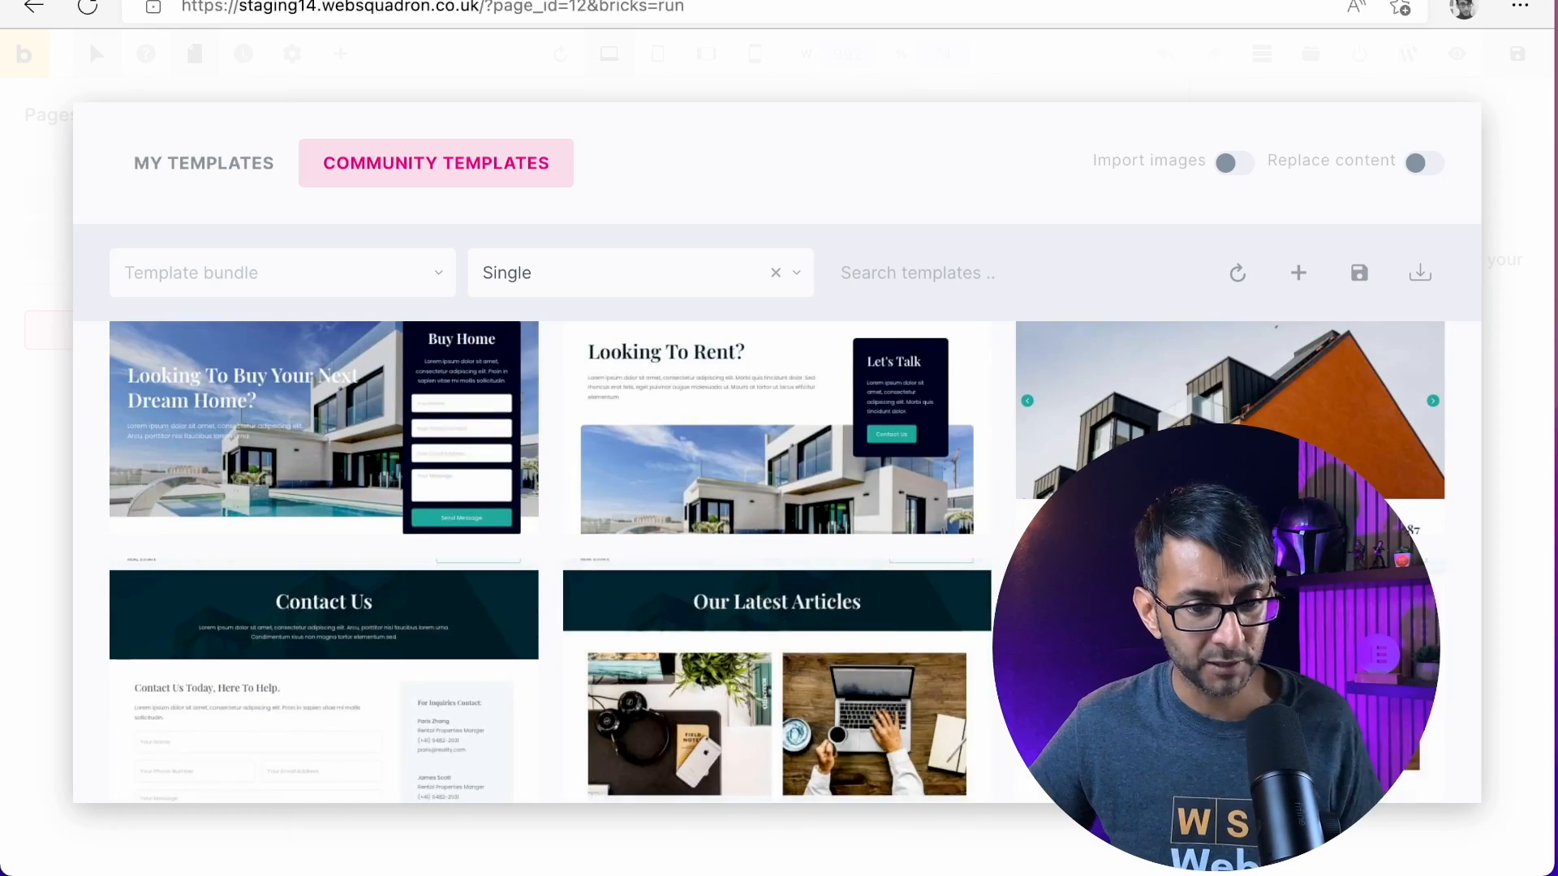
scroll(1184, 455, "down", 4)
scroll(834, 632, "down", 10)
scroll(834, 631, "up", 20)
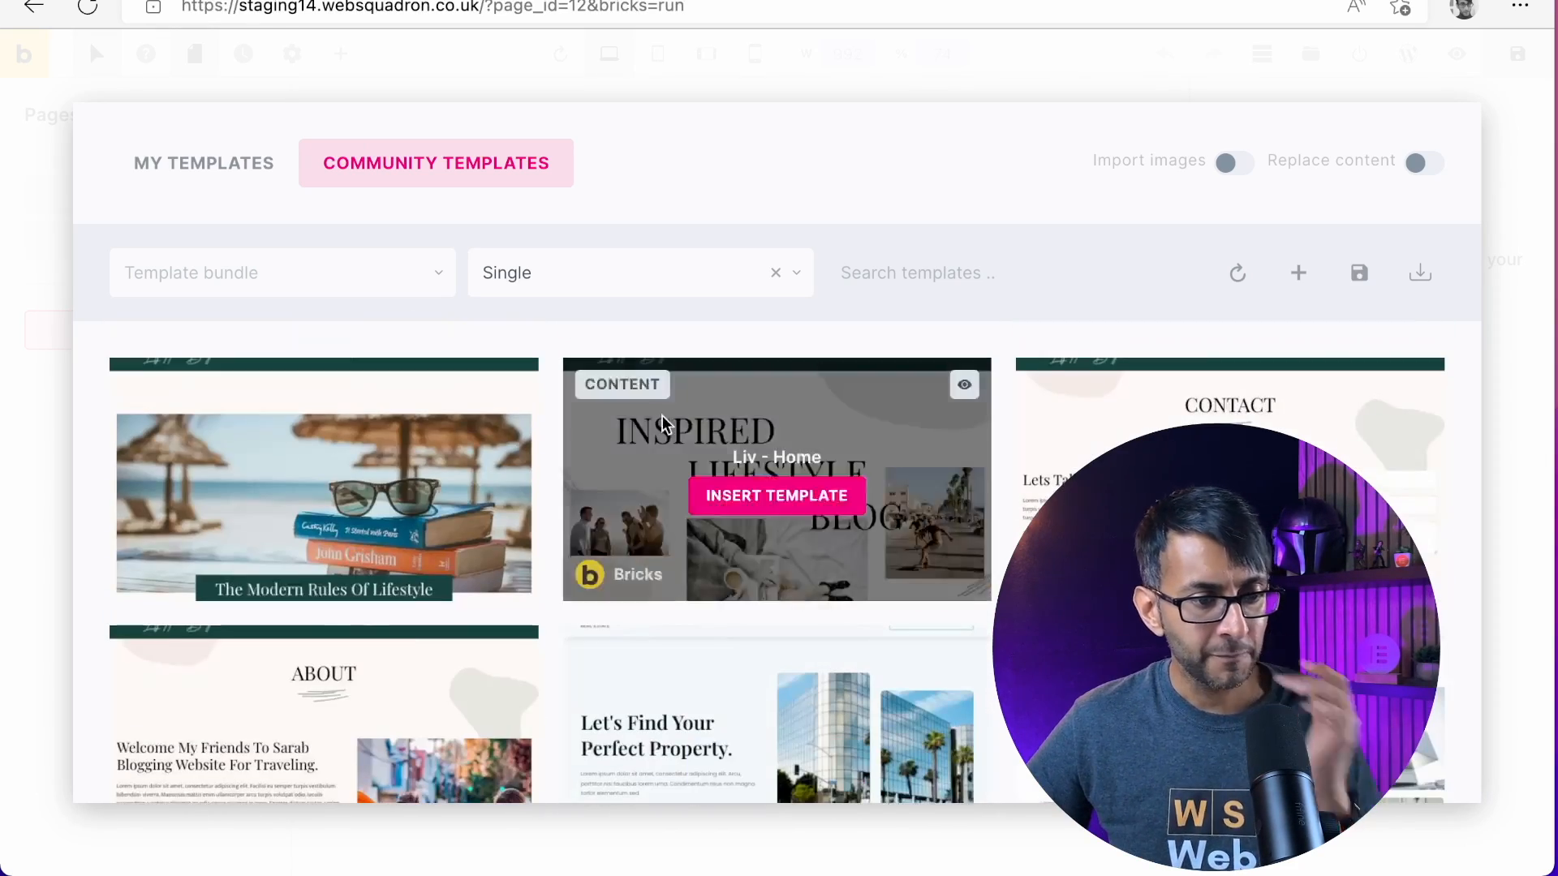
left_click(774, 276)
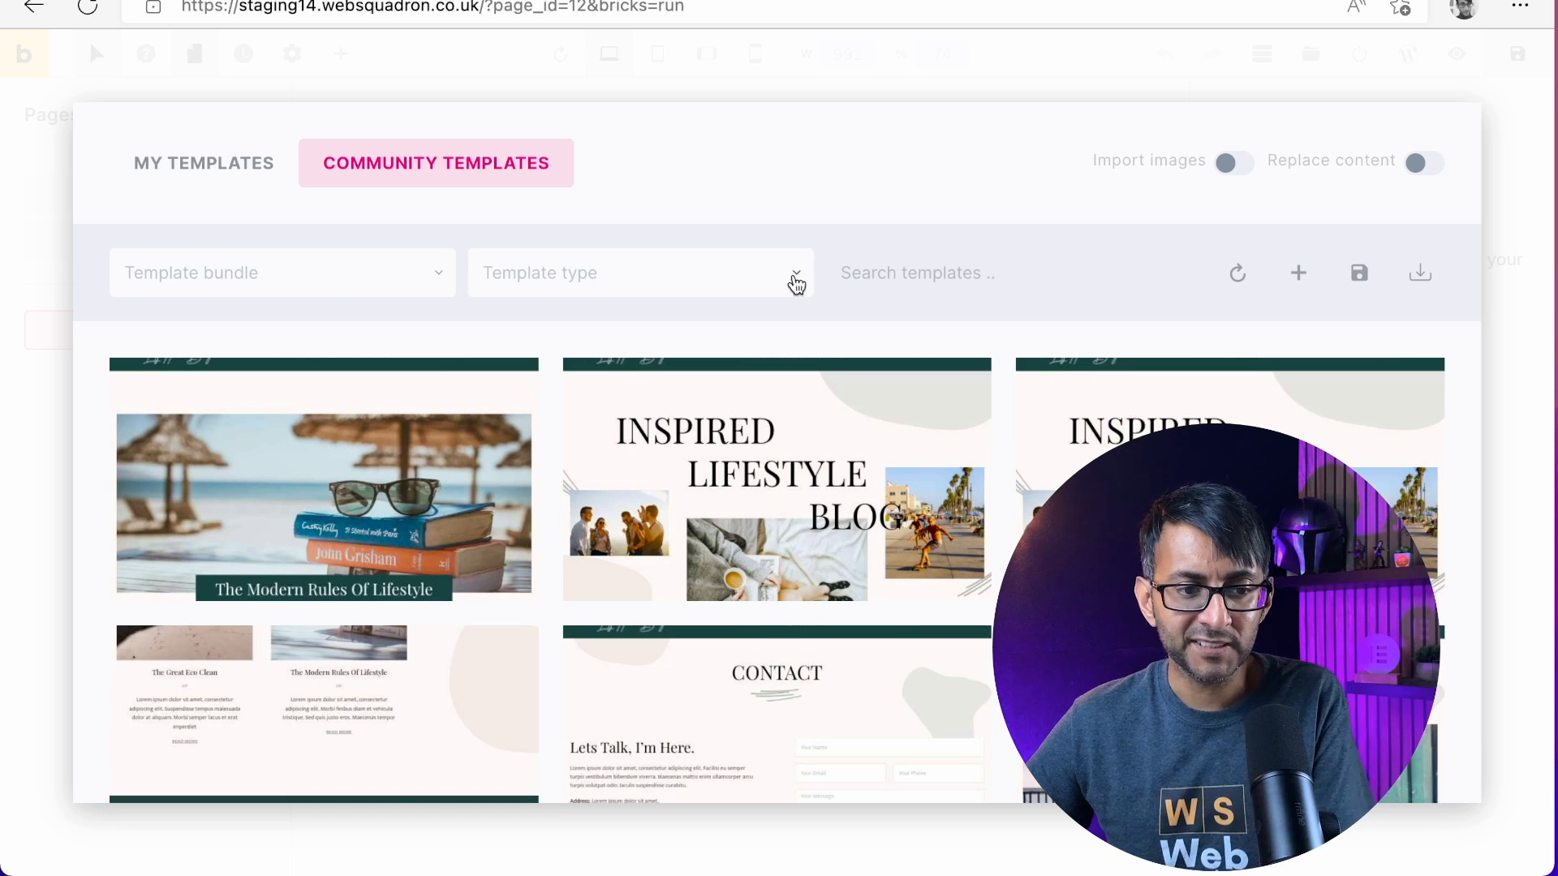
Filter the community templates by the Search results type, clear the type filter and reload the template list
left_click(795, 279)
scroll(649, 452, "down", 1)
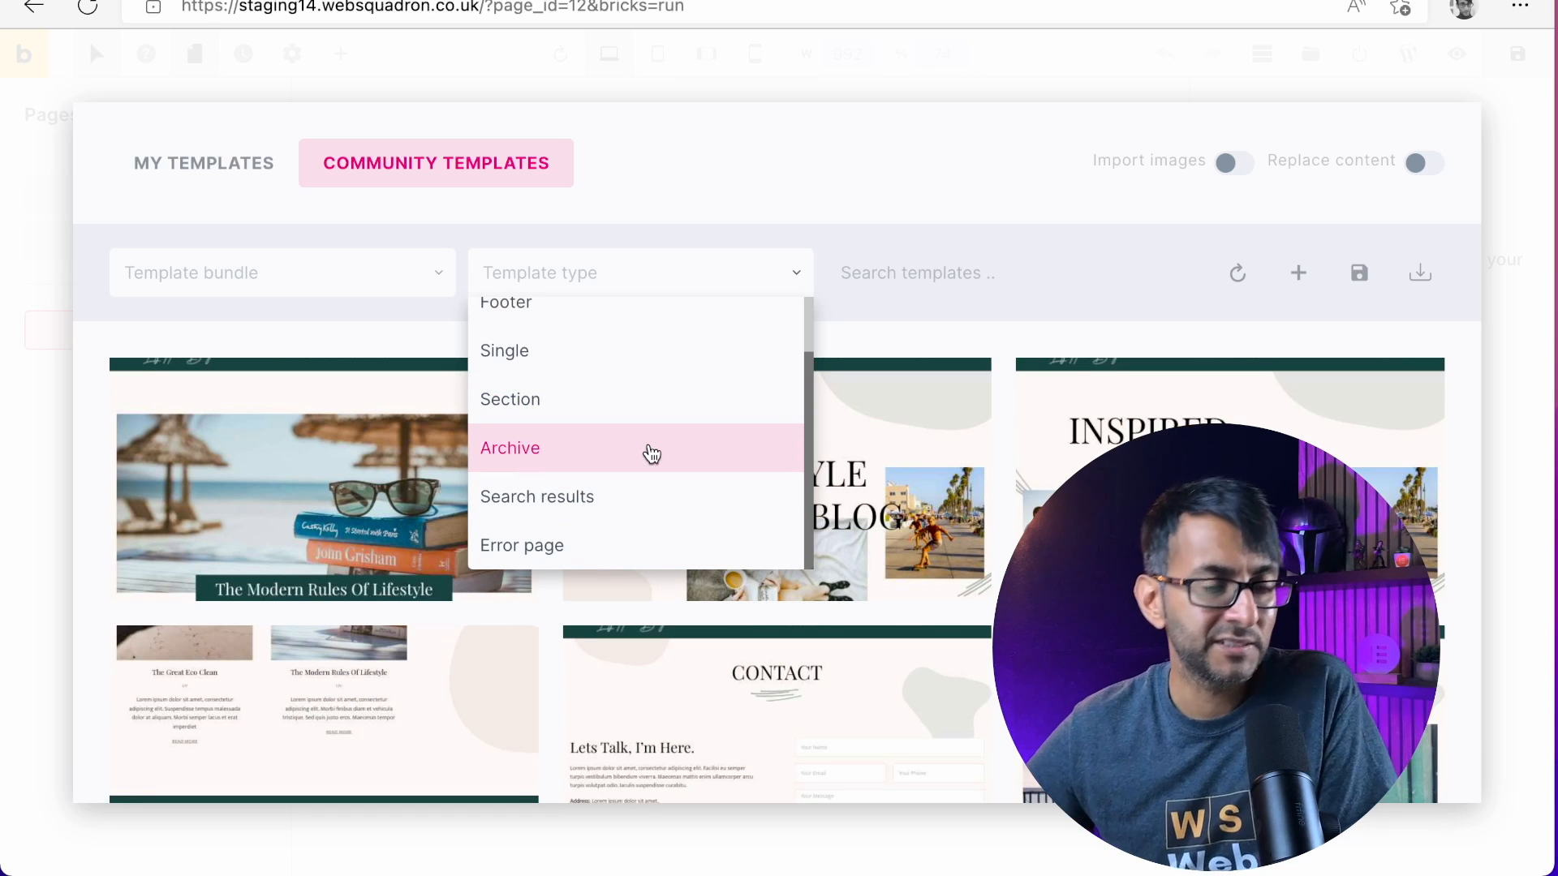
scroll(626, 412, "up", 1)
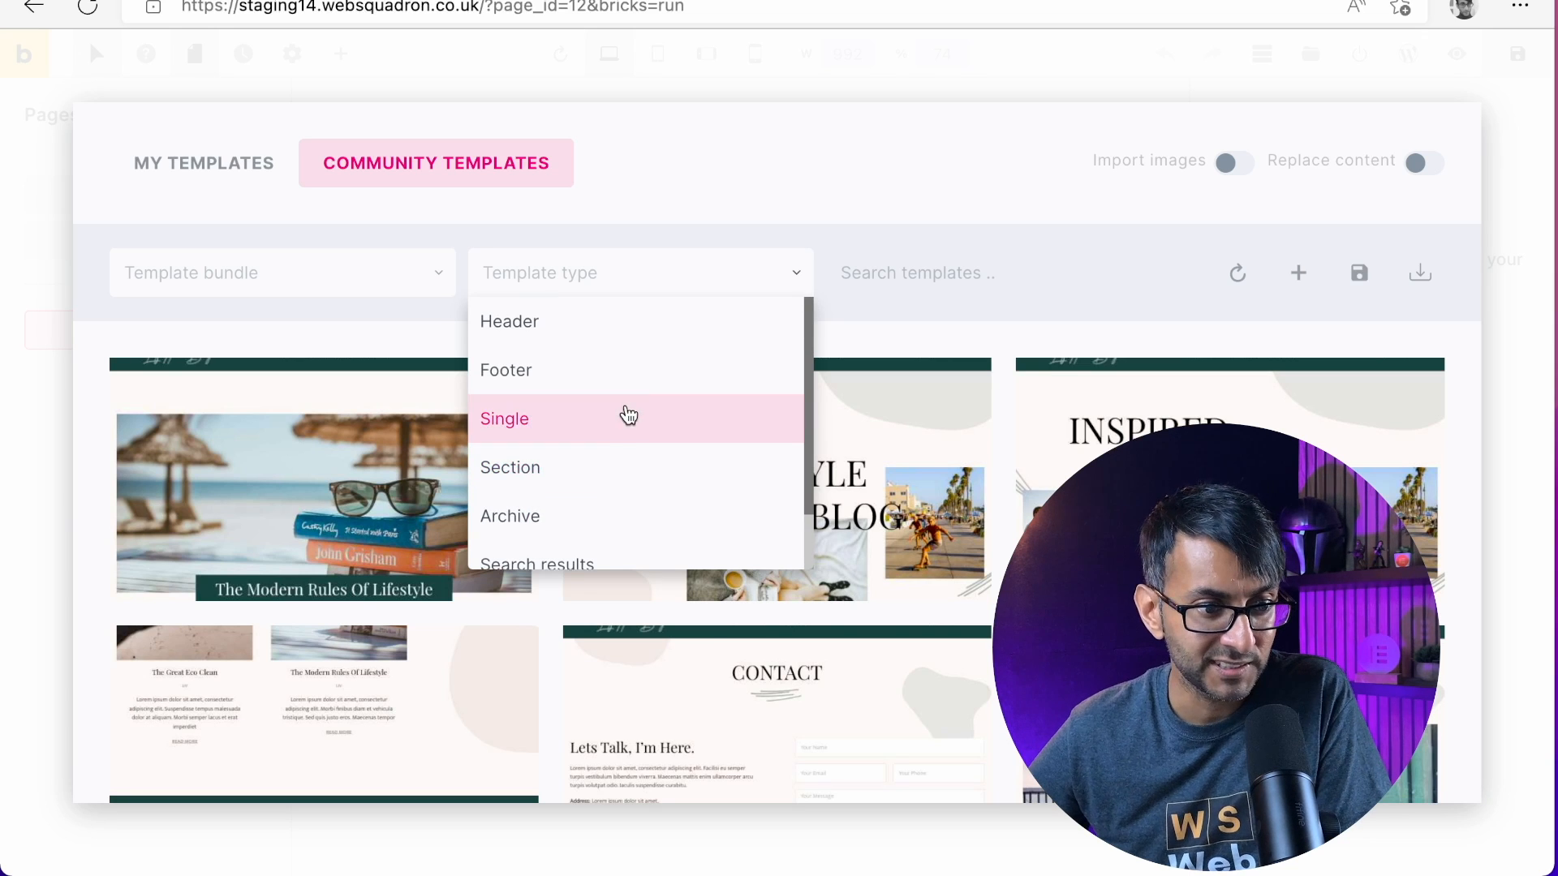
scroll(625, 442, "down", 1)
left_click(622, 492)
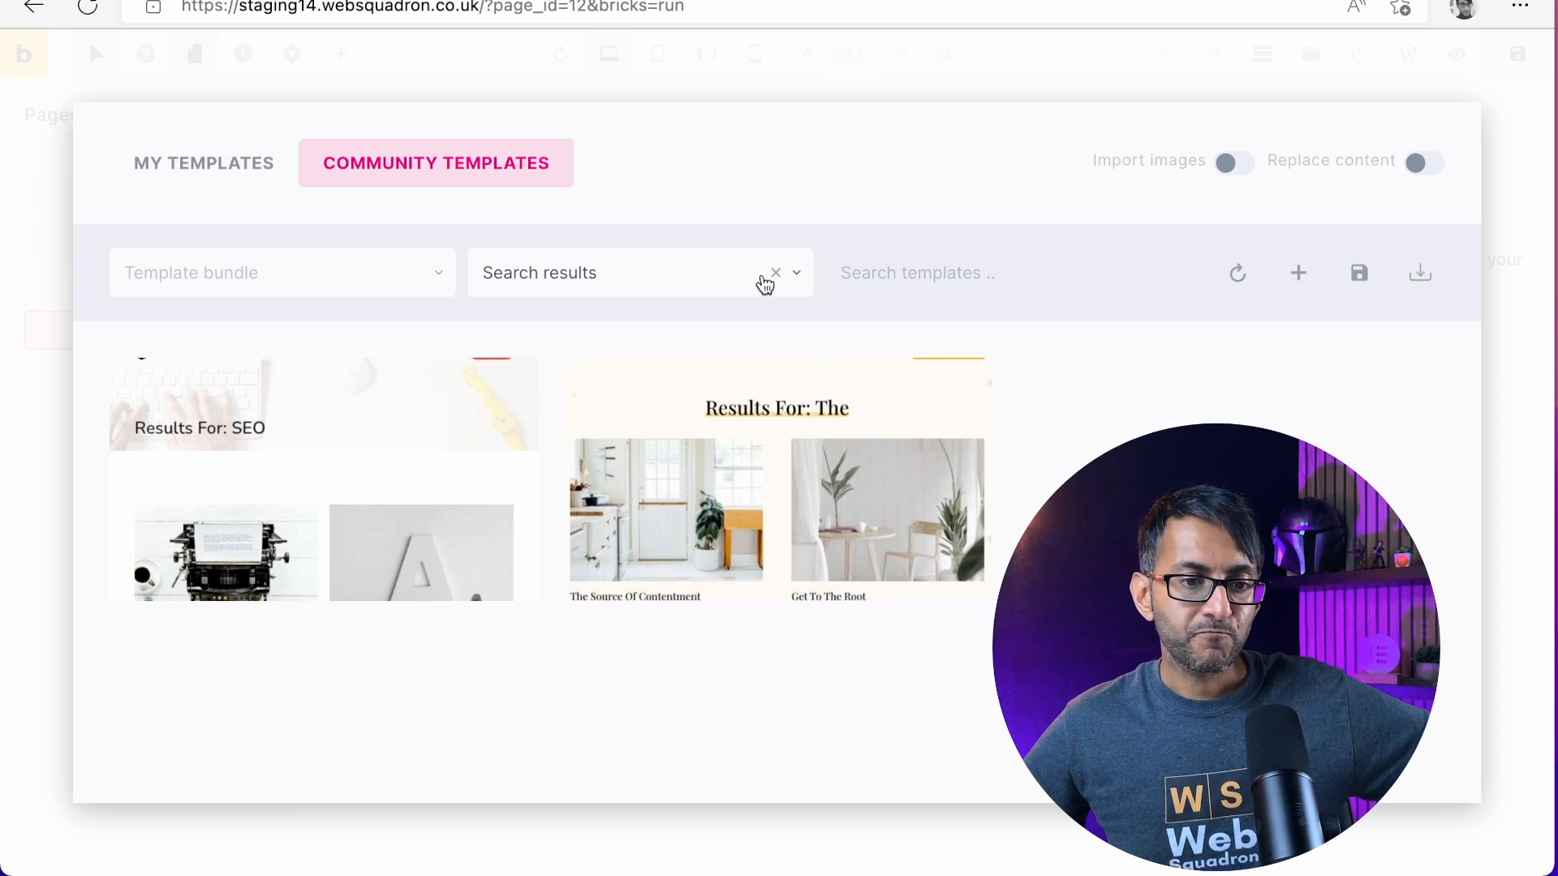
left_click(804, 282)
left_click(791, 230)
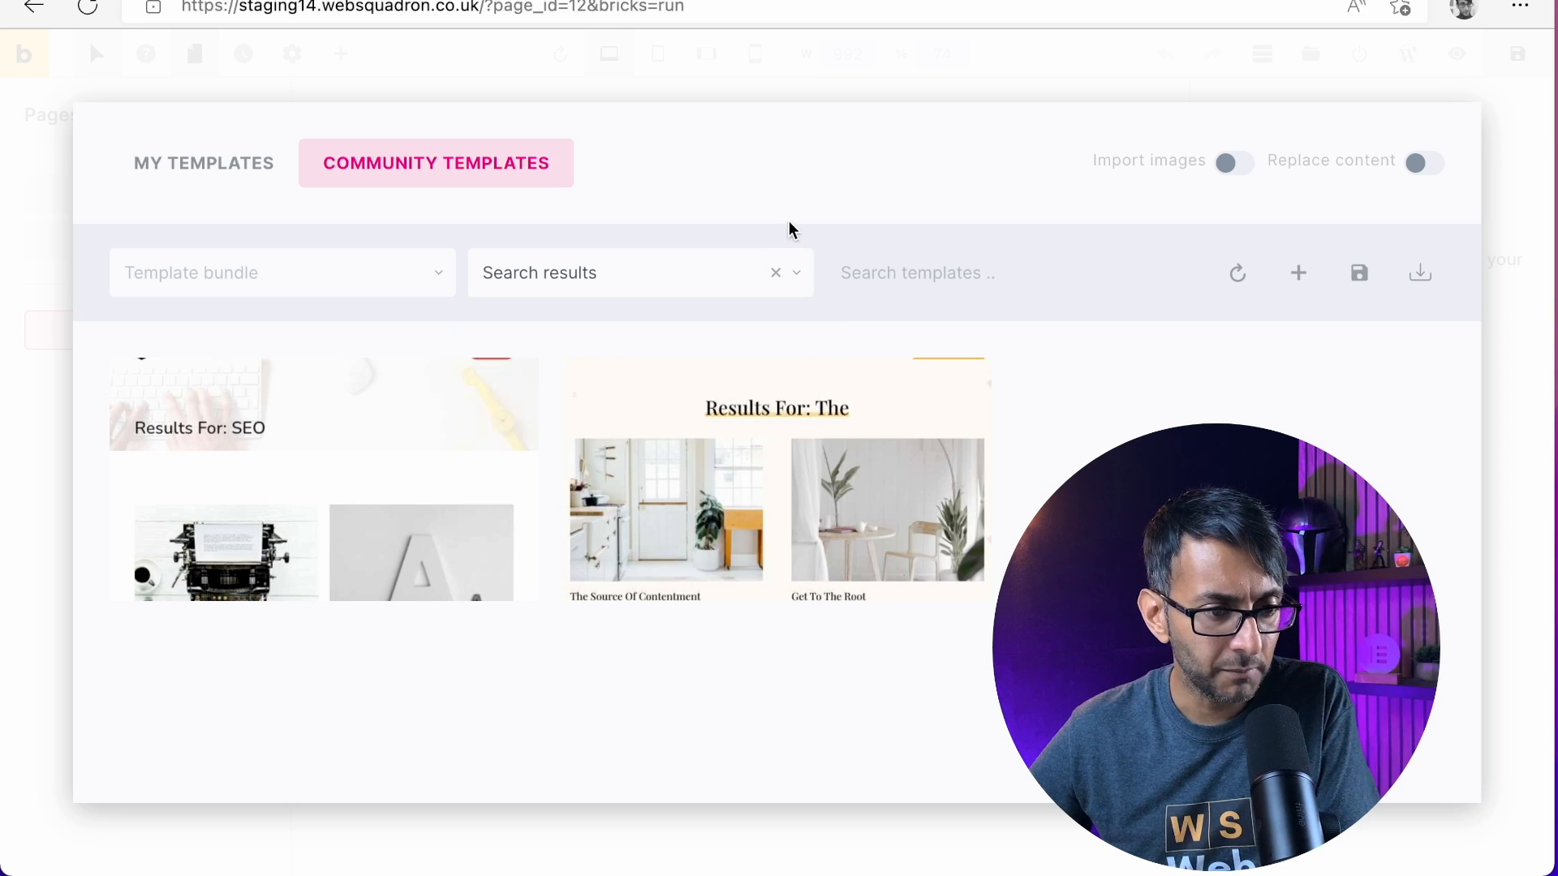
left_click(775, 274)
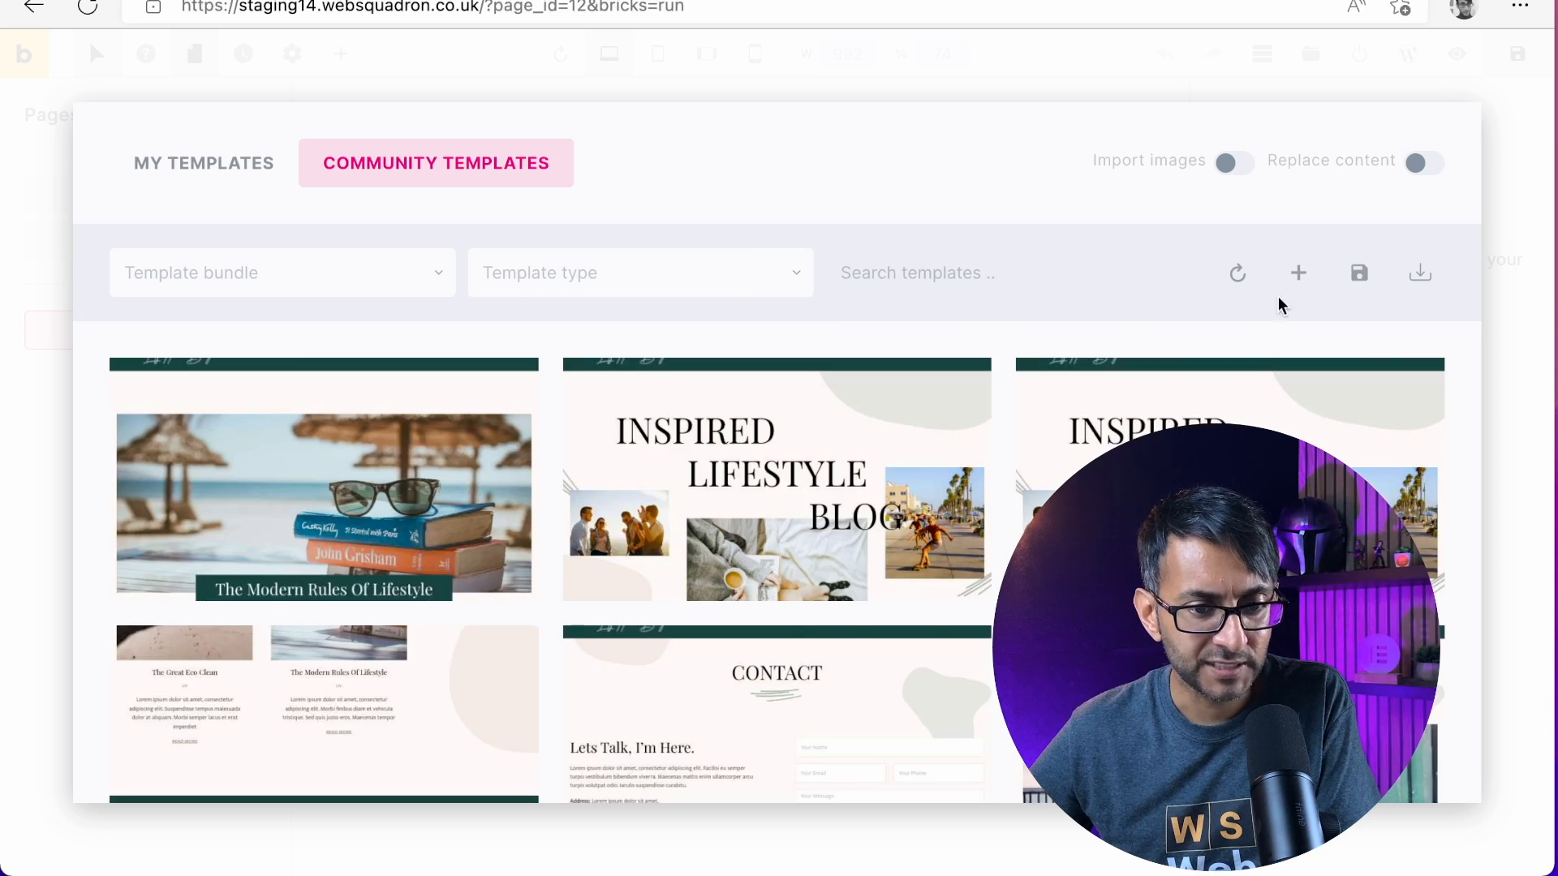
left_click(1238, 276)
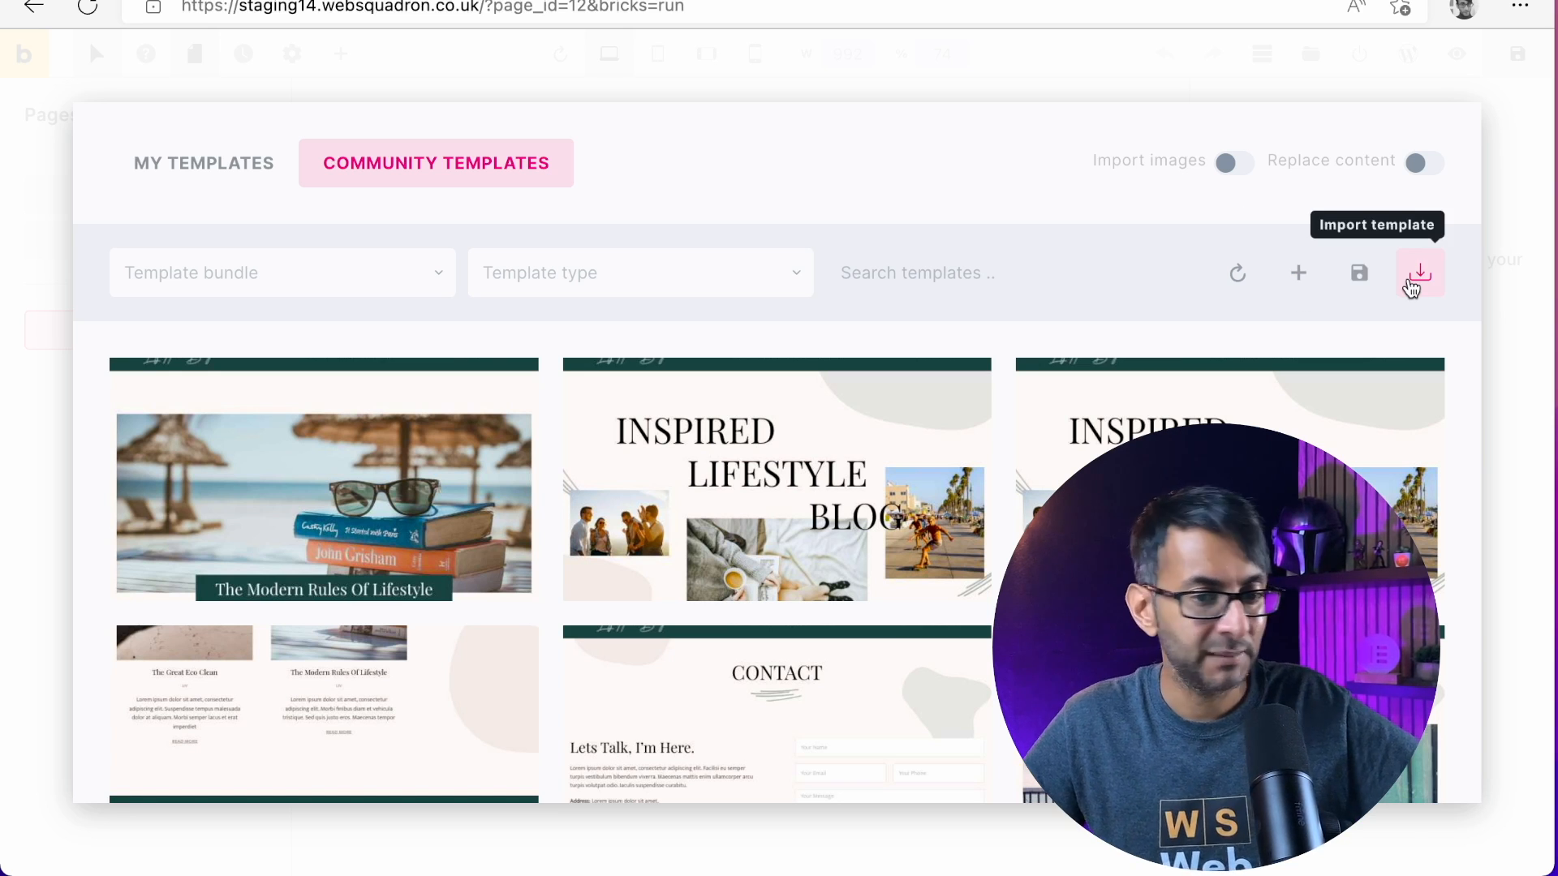
Toggle the Import images and Replace content options on and back off, and close the template library
mouse_move(652, 440)
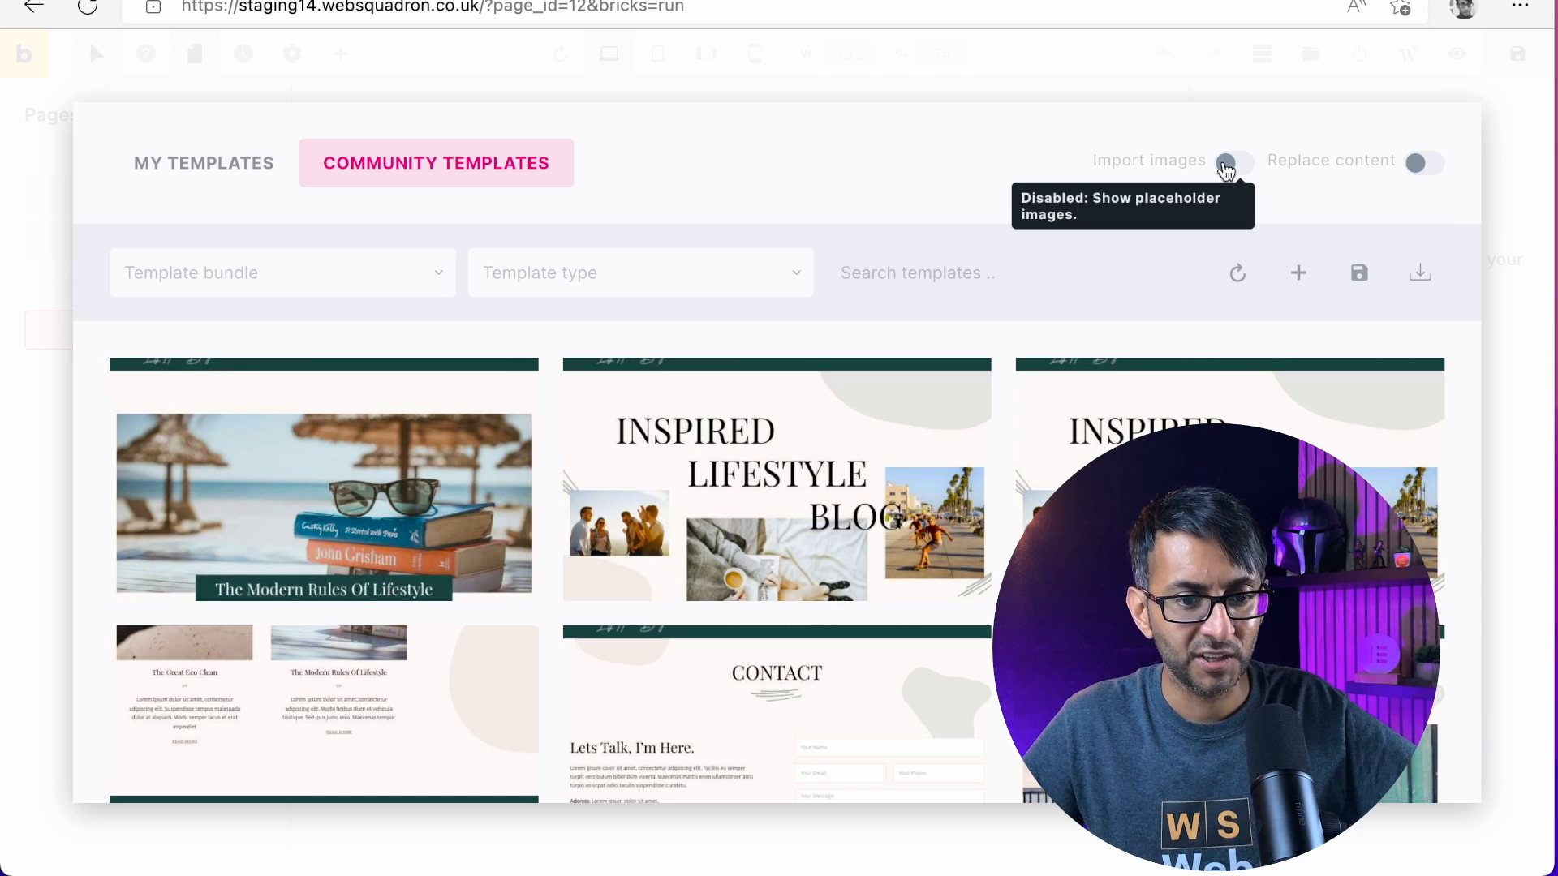
left_click(1226, 167)
left_click(1226, 166)
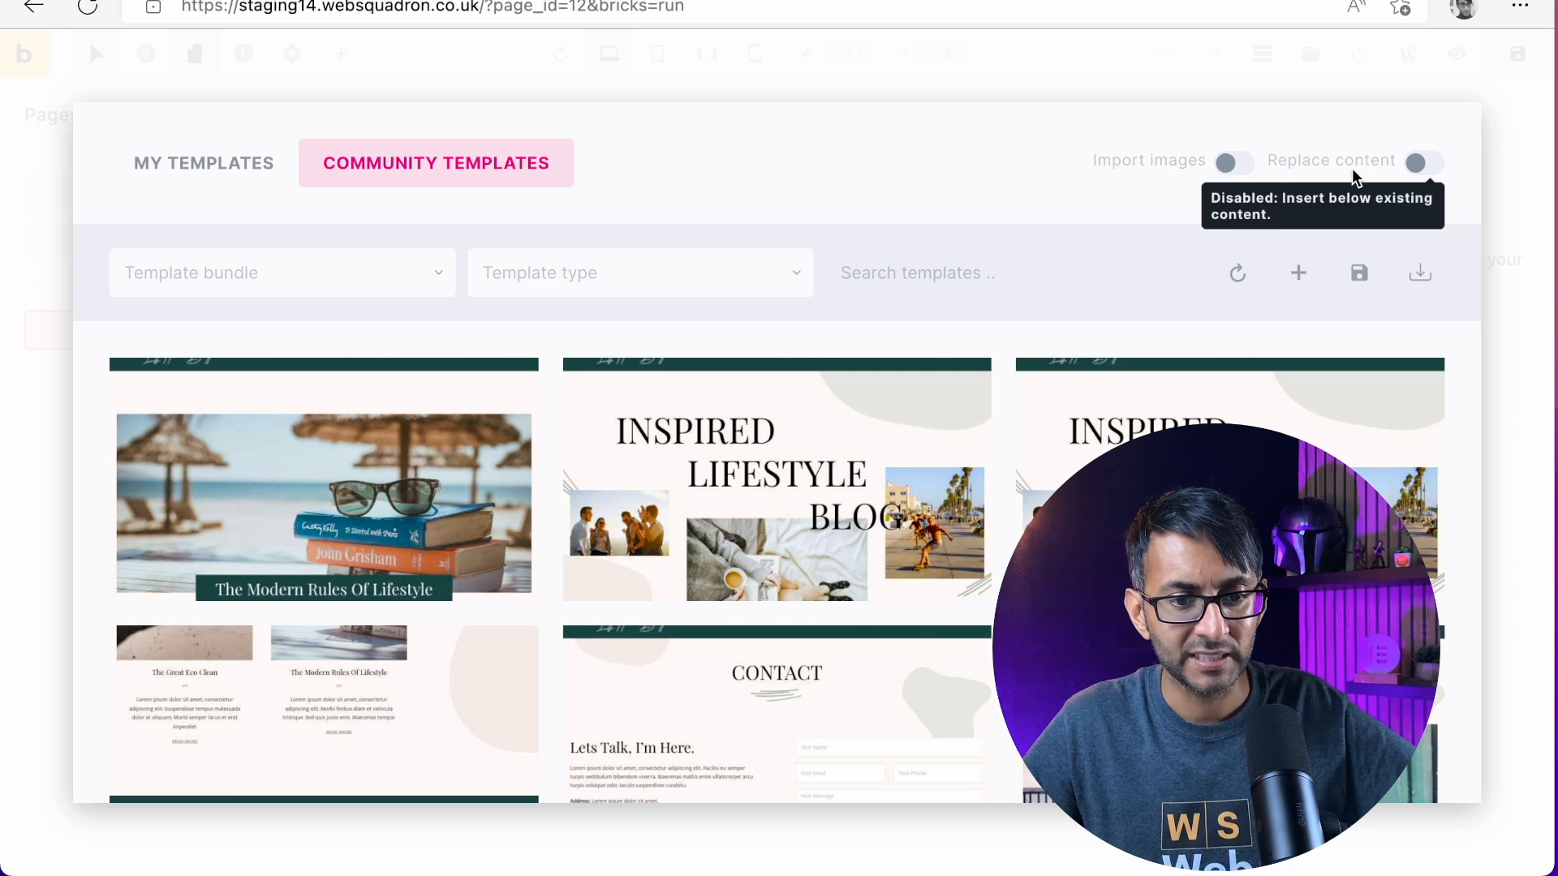
left_click(1426, 164)
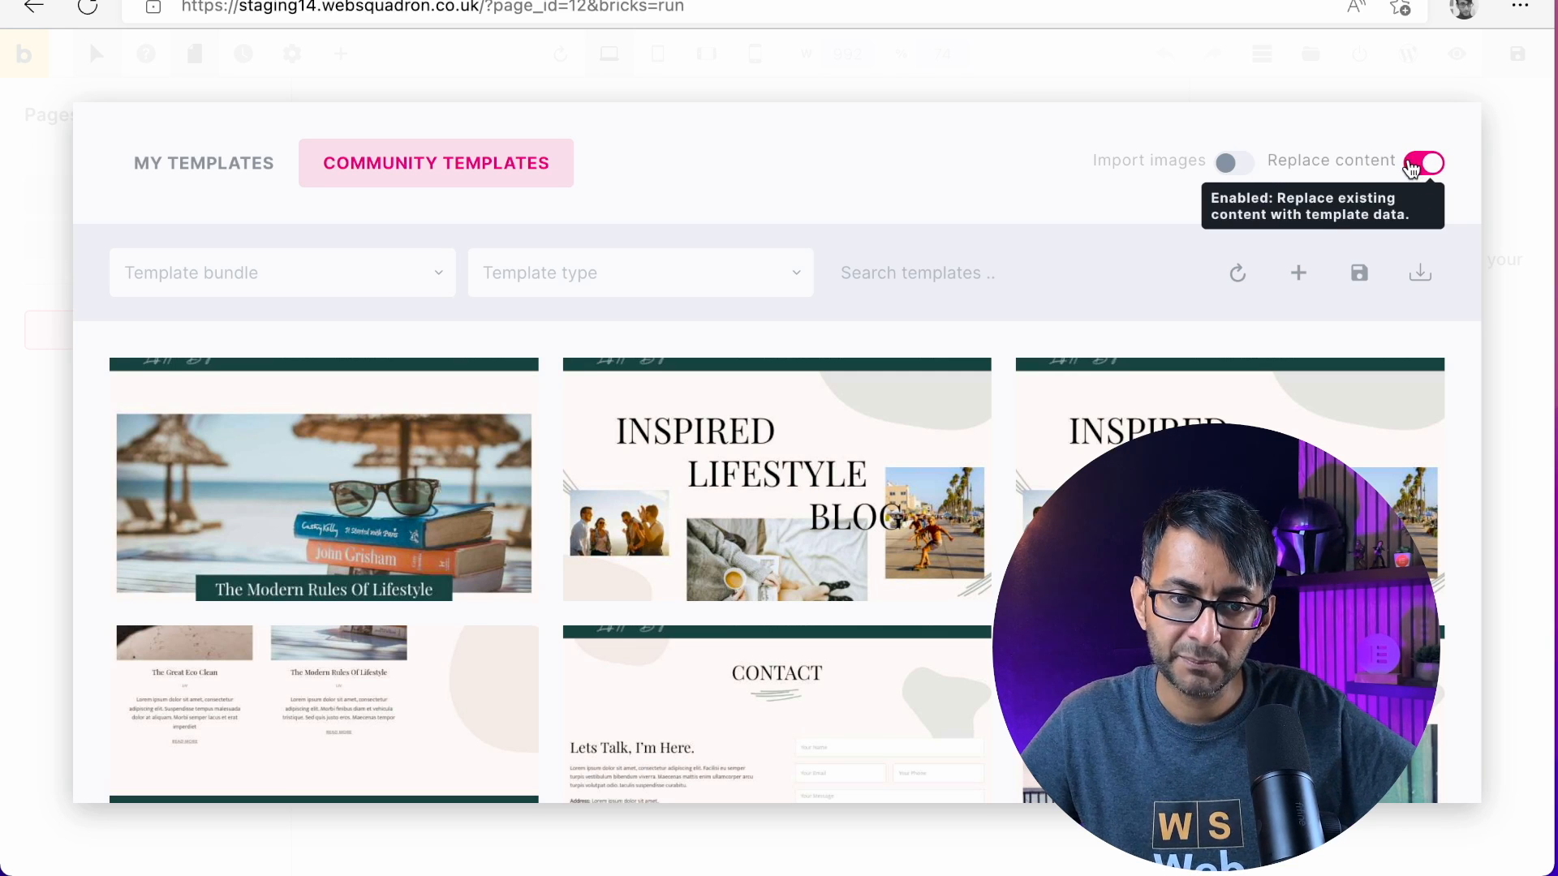
left_click(1413, 167)
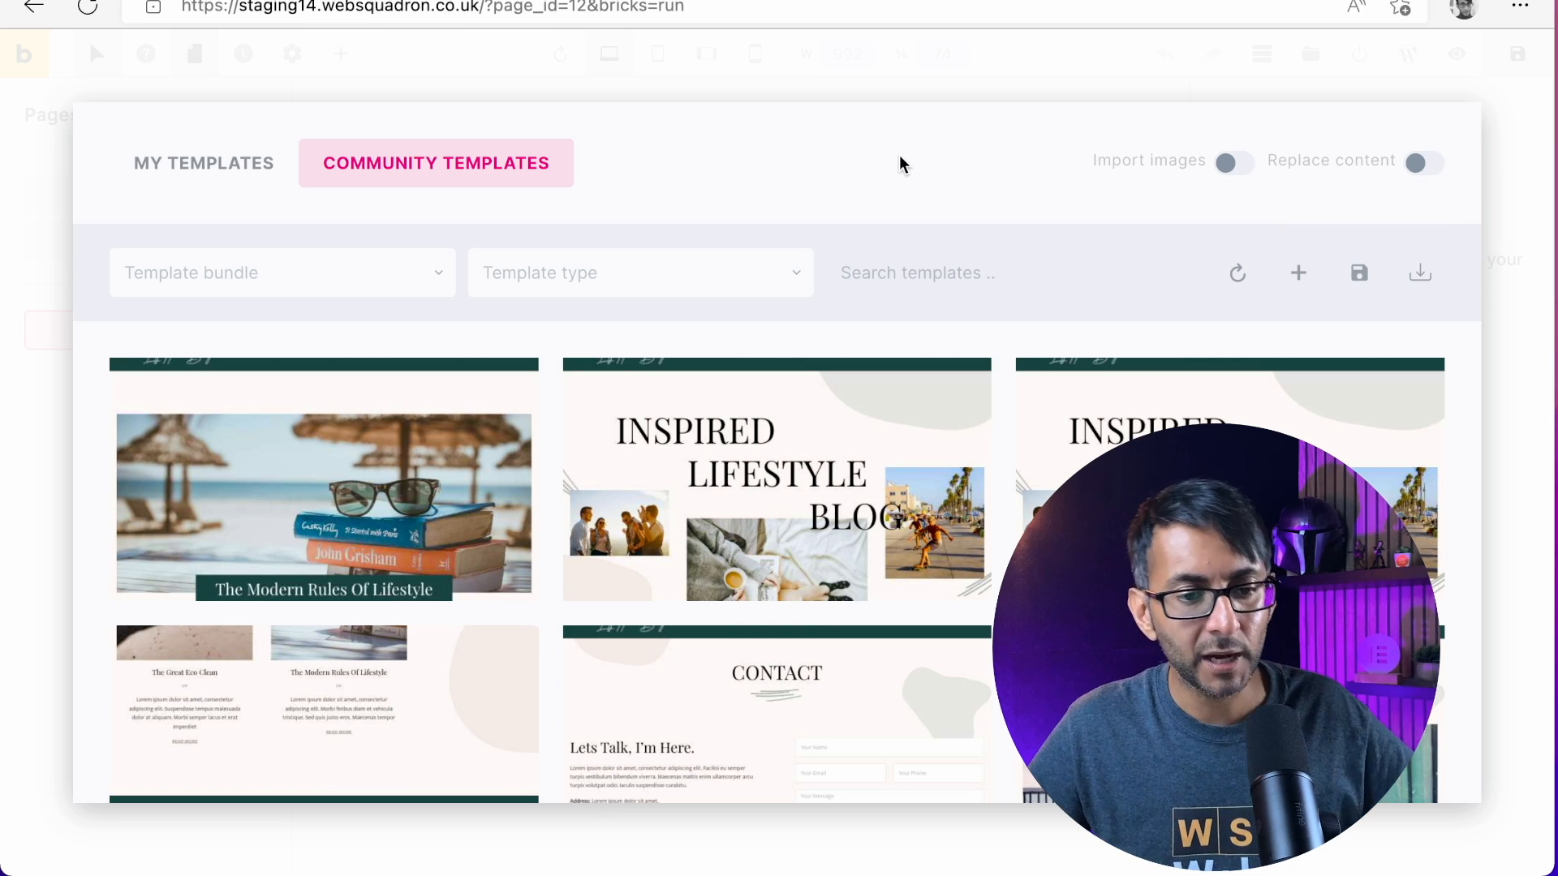
left_click(342, 54)
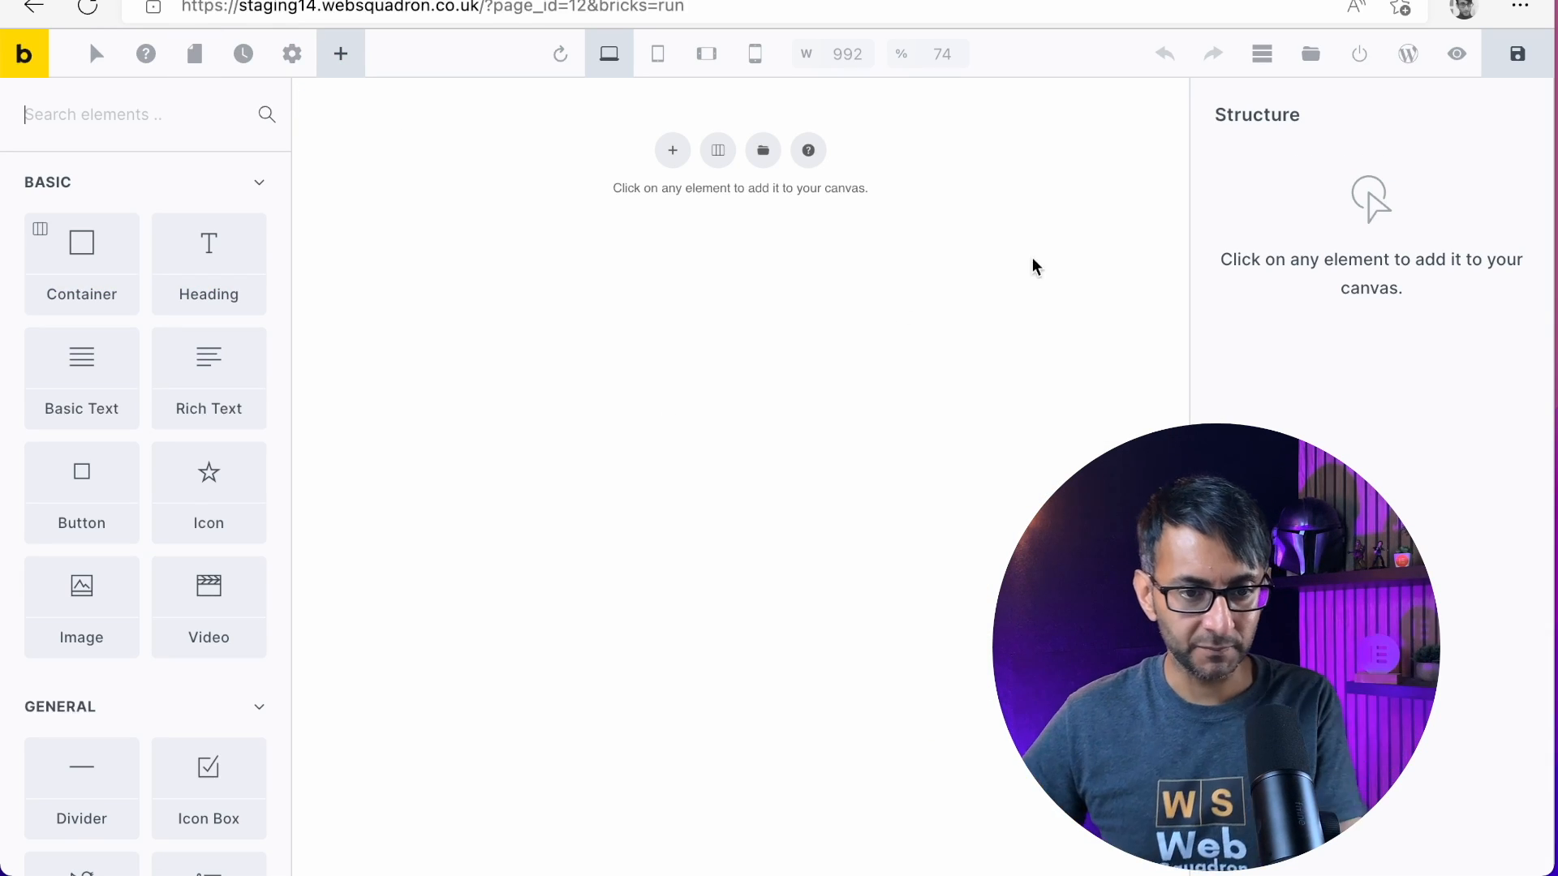
Create a new template titled "Header Template" with the Header type in the template library
left_click(1310, 55)
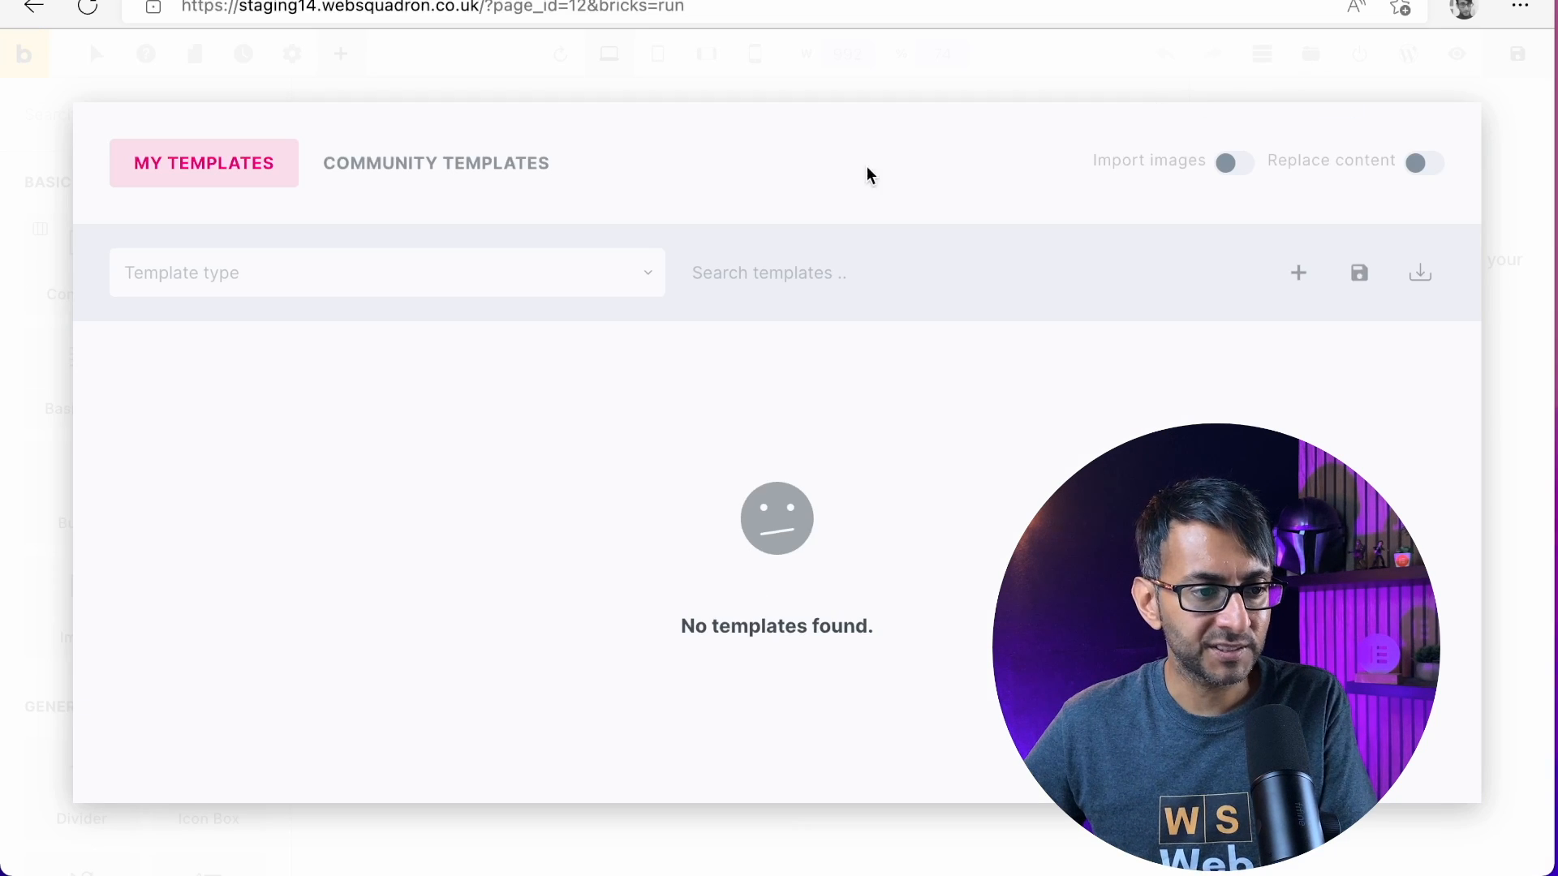
left_click(1301, 277)
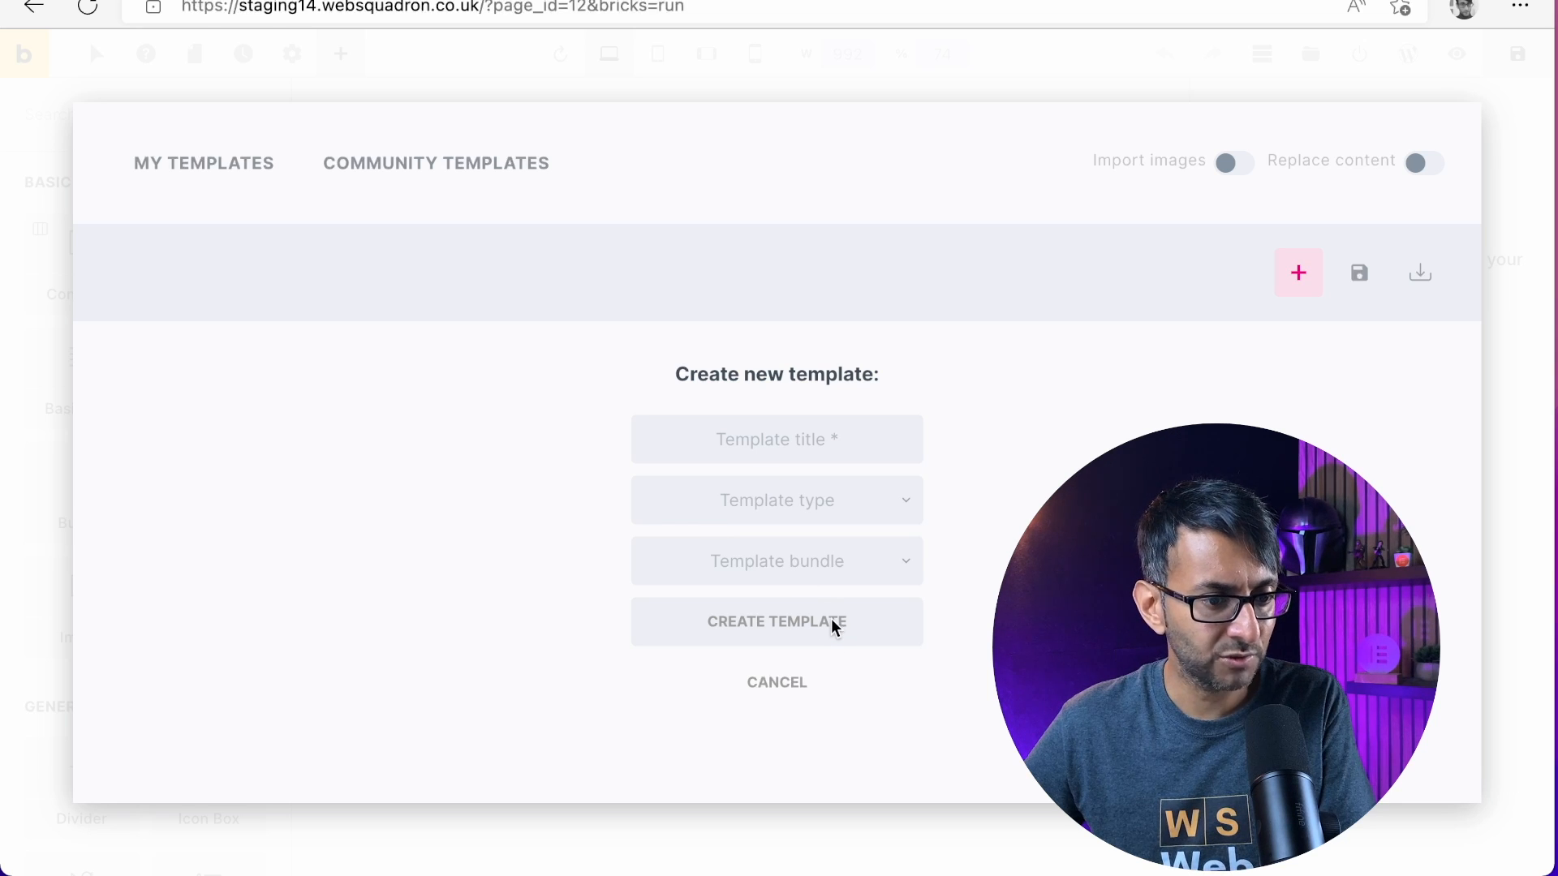
left_click(850, 438)
type("Heaer")
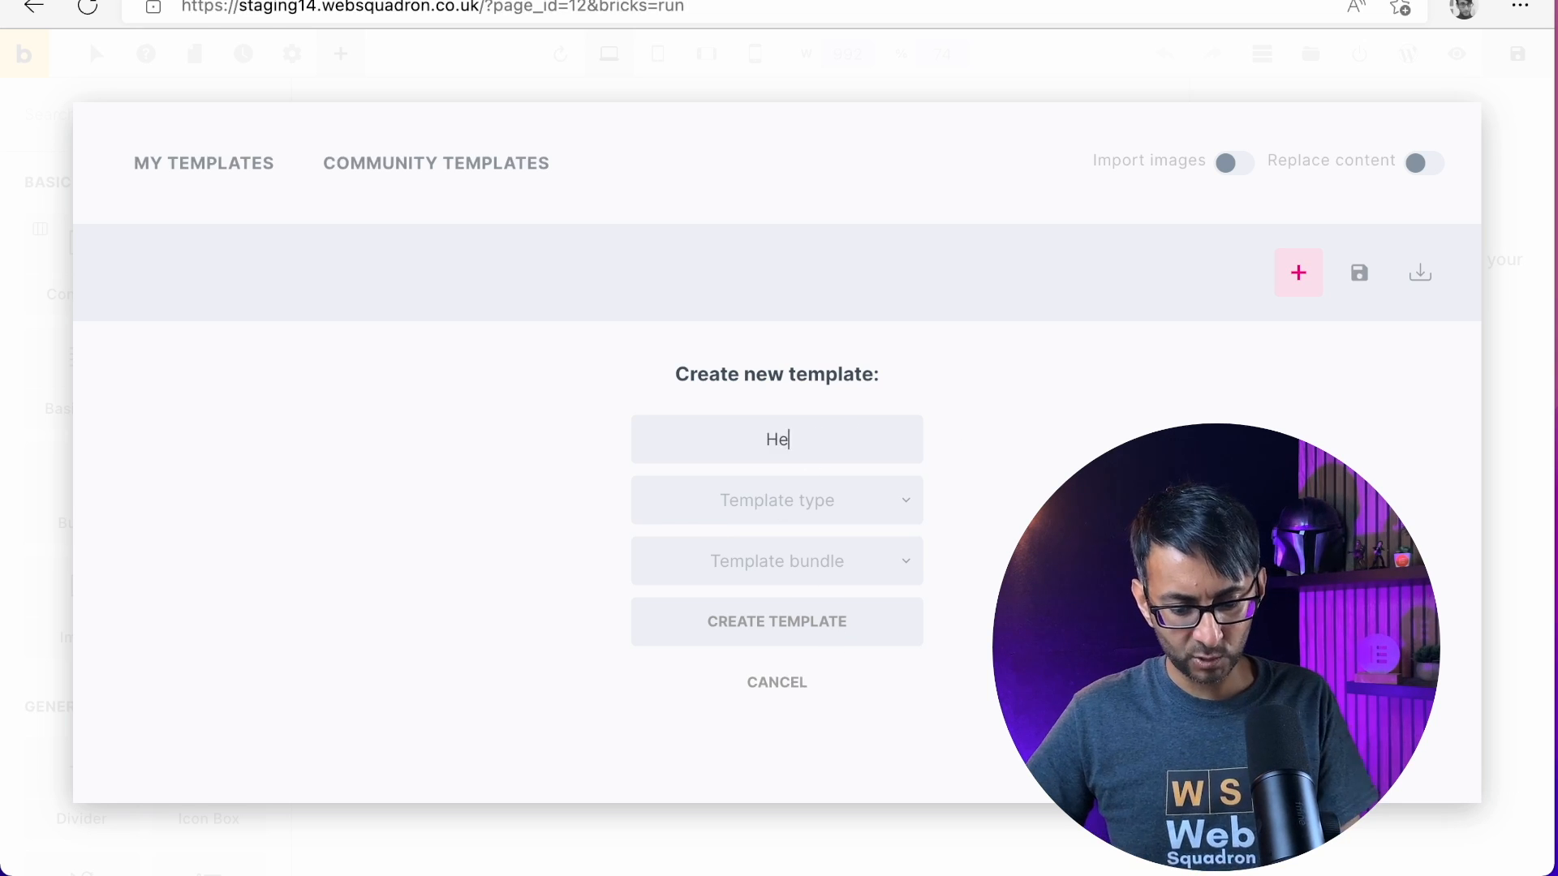
key("BackSpace")
key("BackSpace")
type("der")
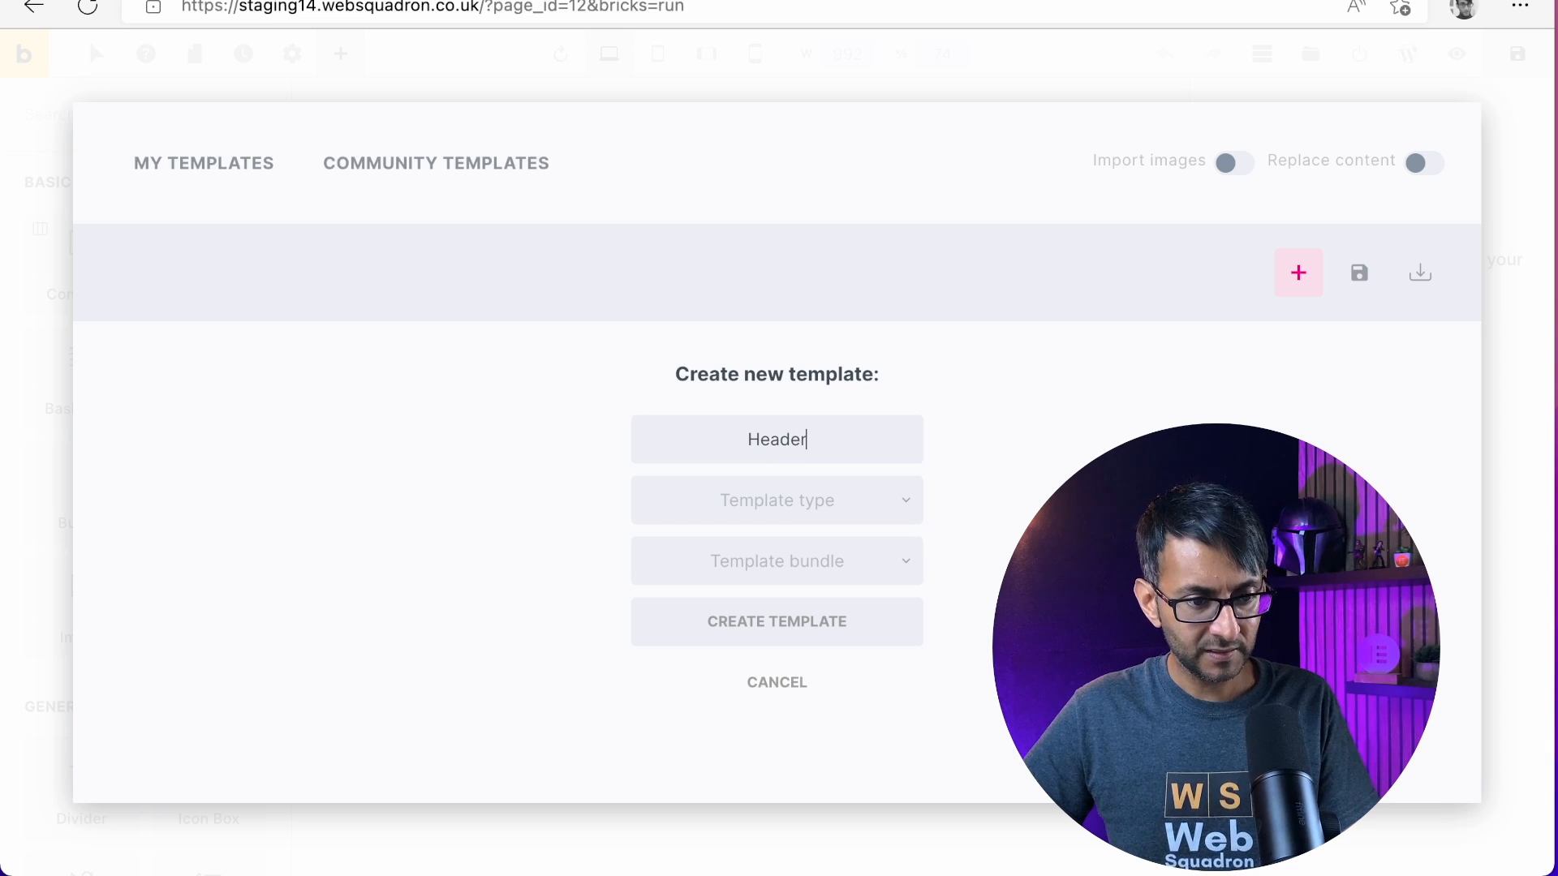
type(" Template")
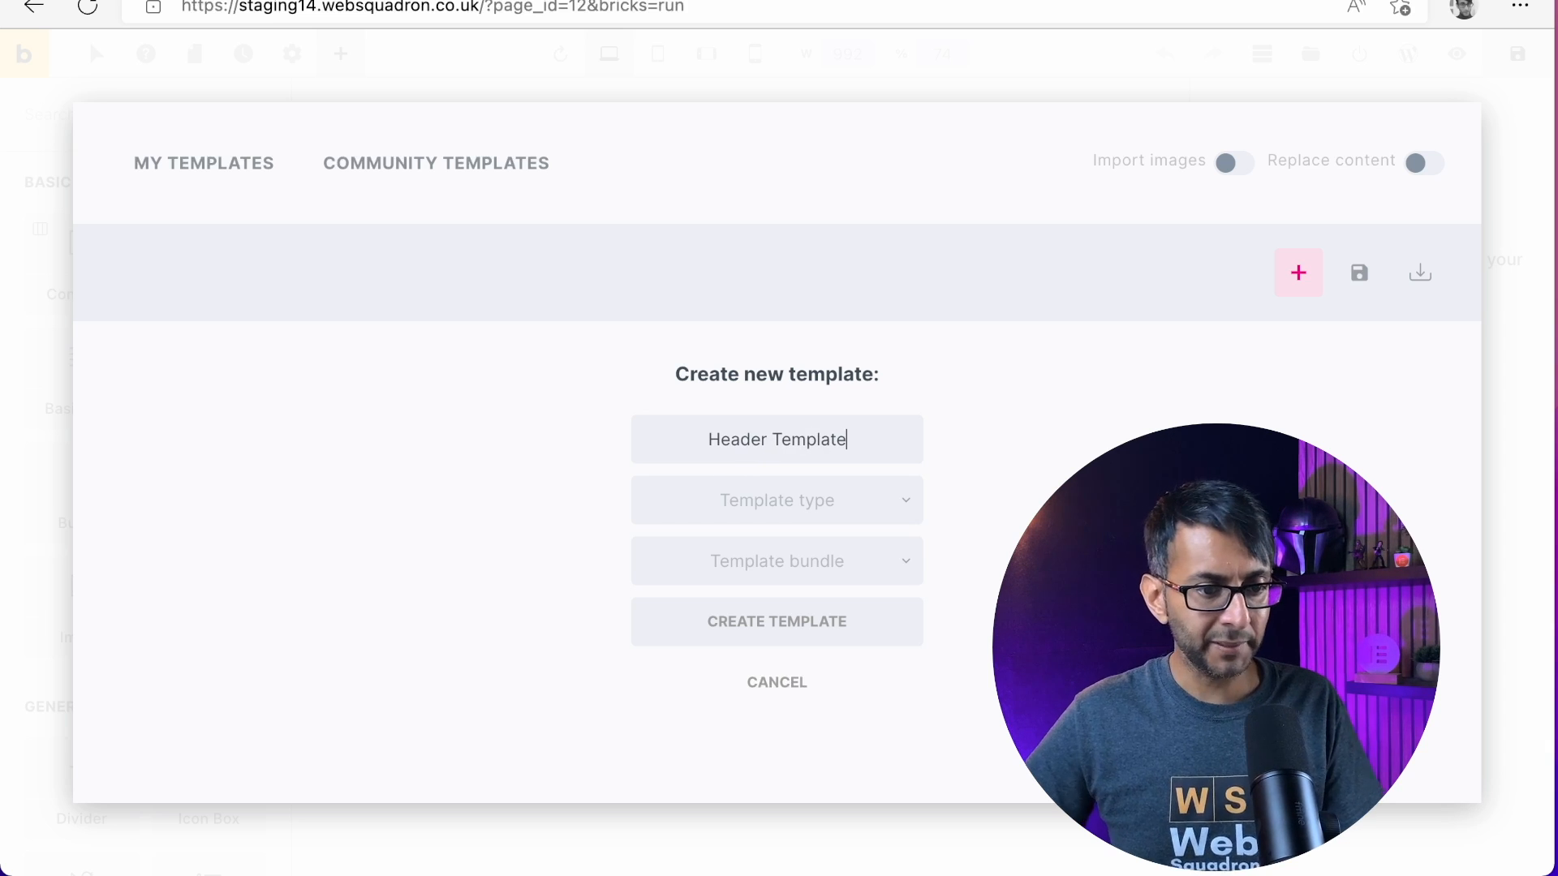
left_click(872, 504)
left_click(779, 547)
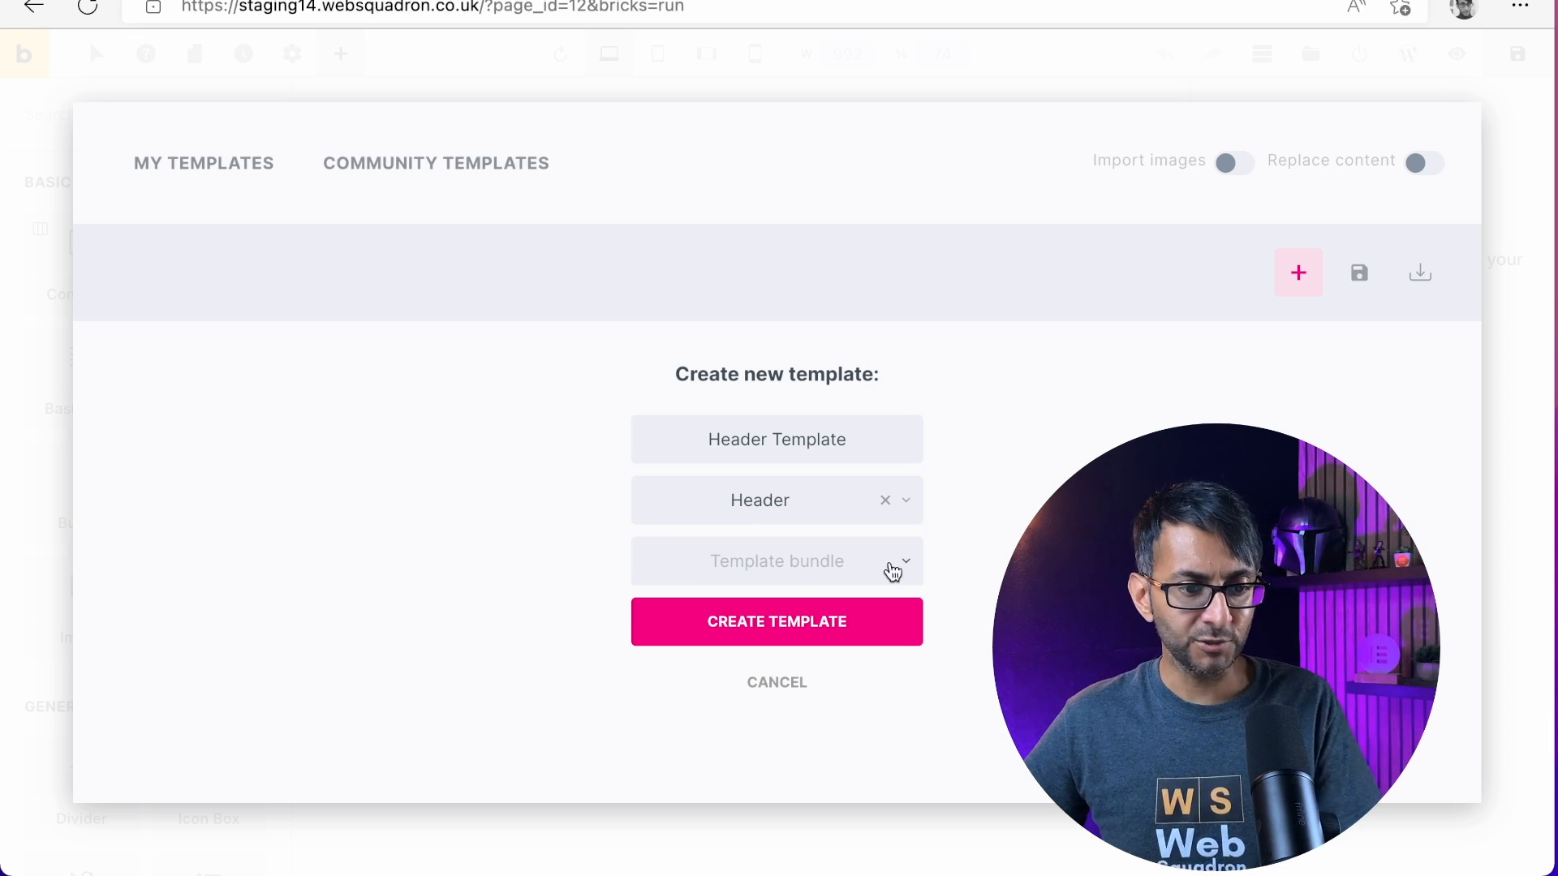
left_click(830, 631)
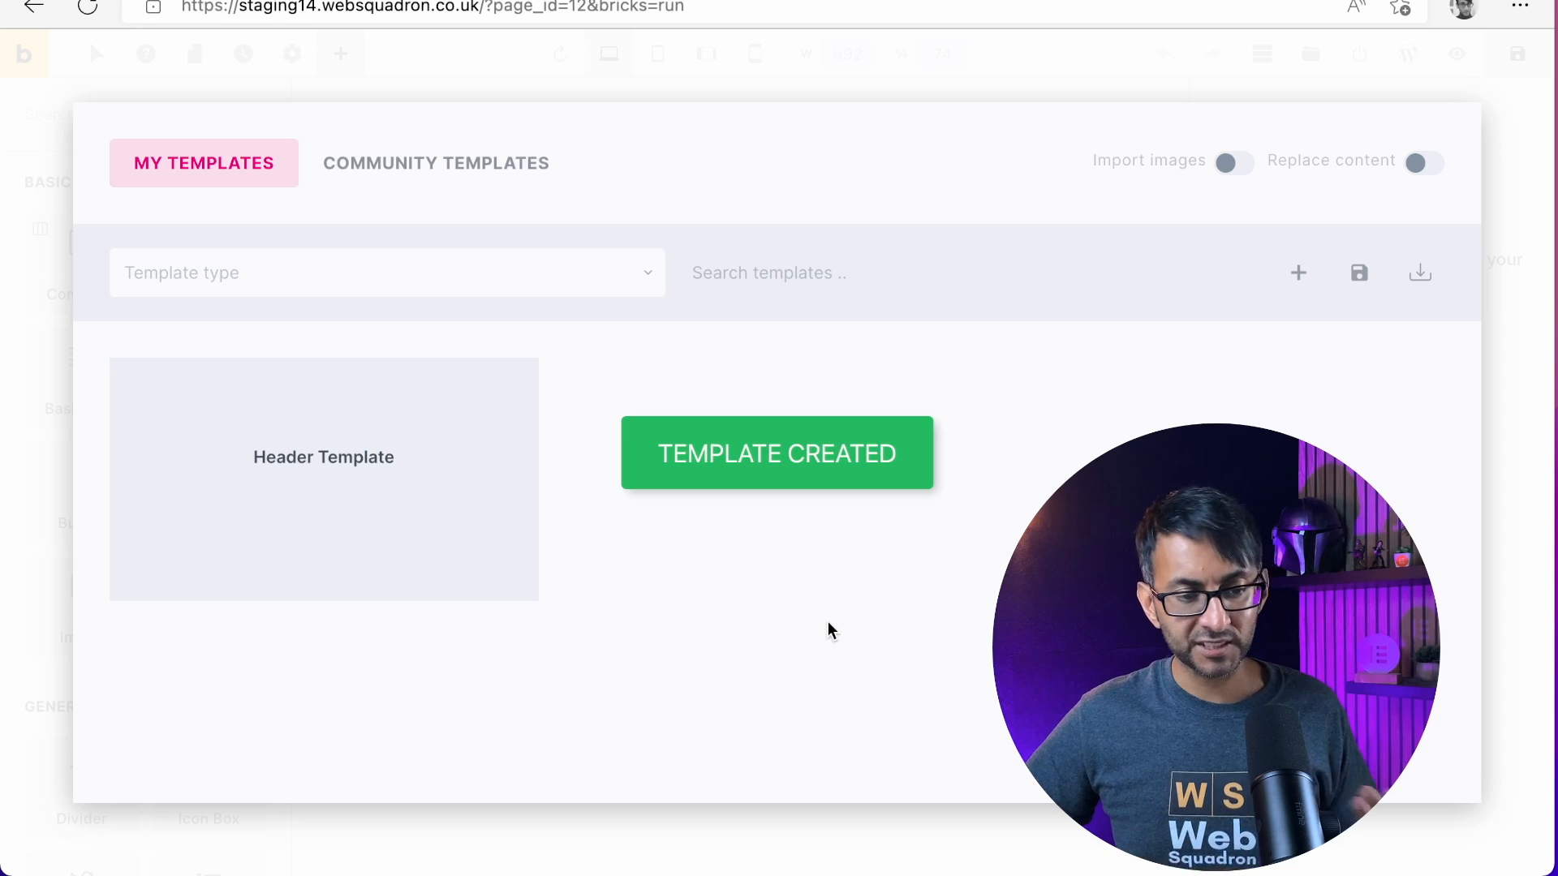
Open the Header Template for editing and insert a container on its empty canvas
mouse_move(440, 485)
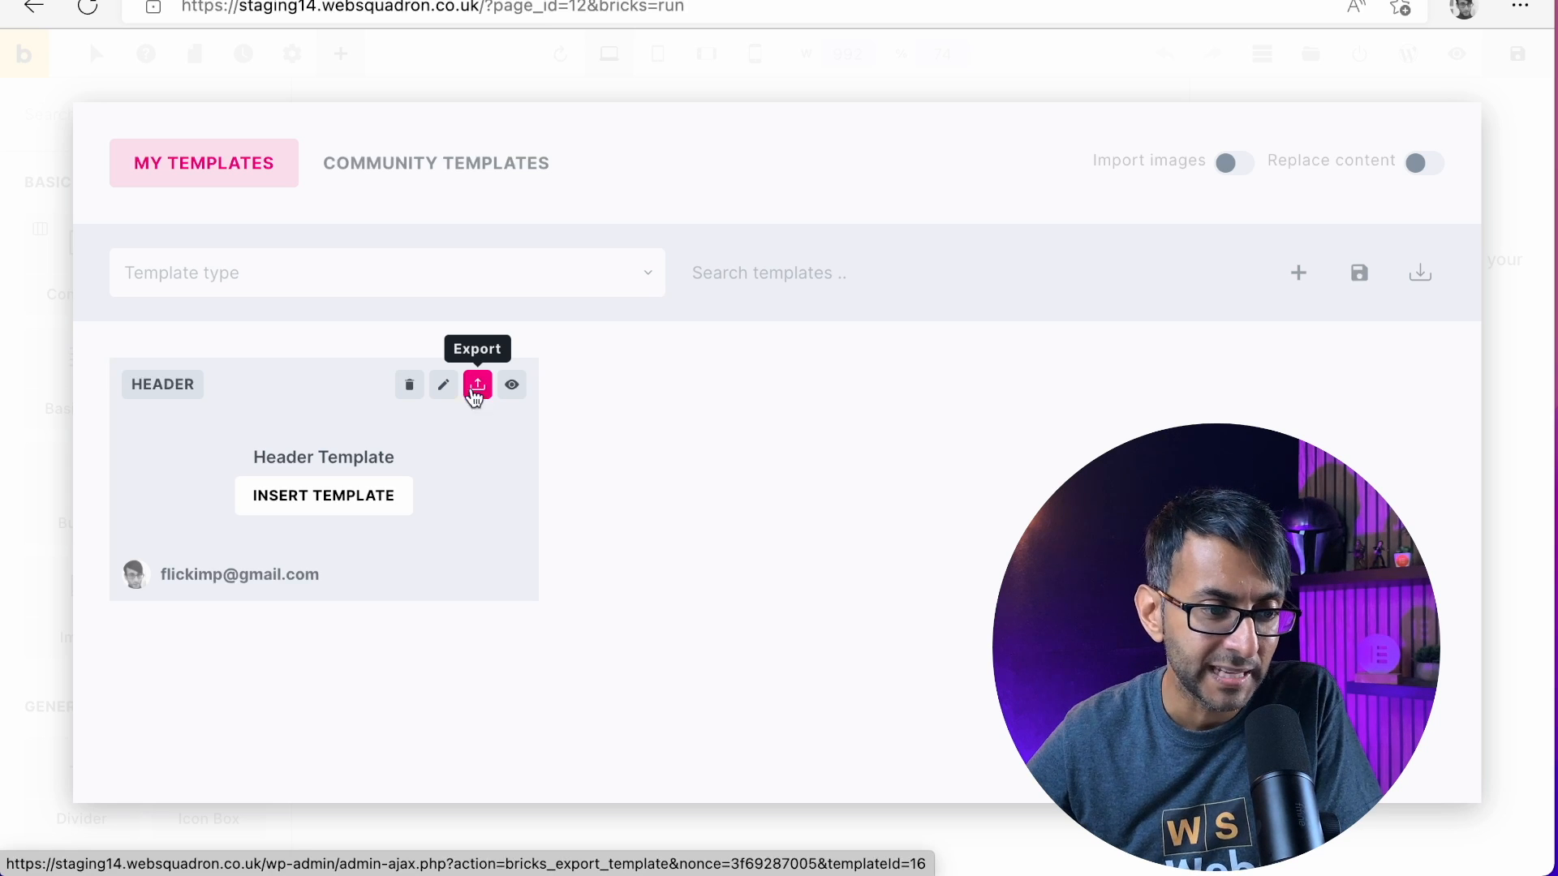
left_click(443, 384)
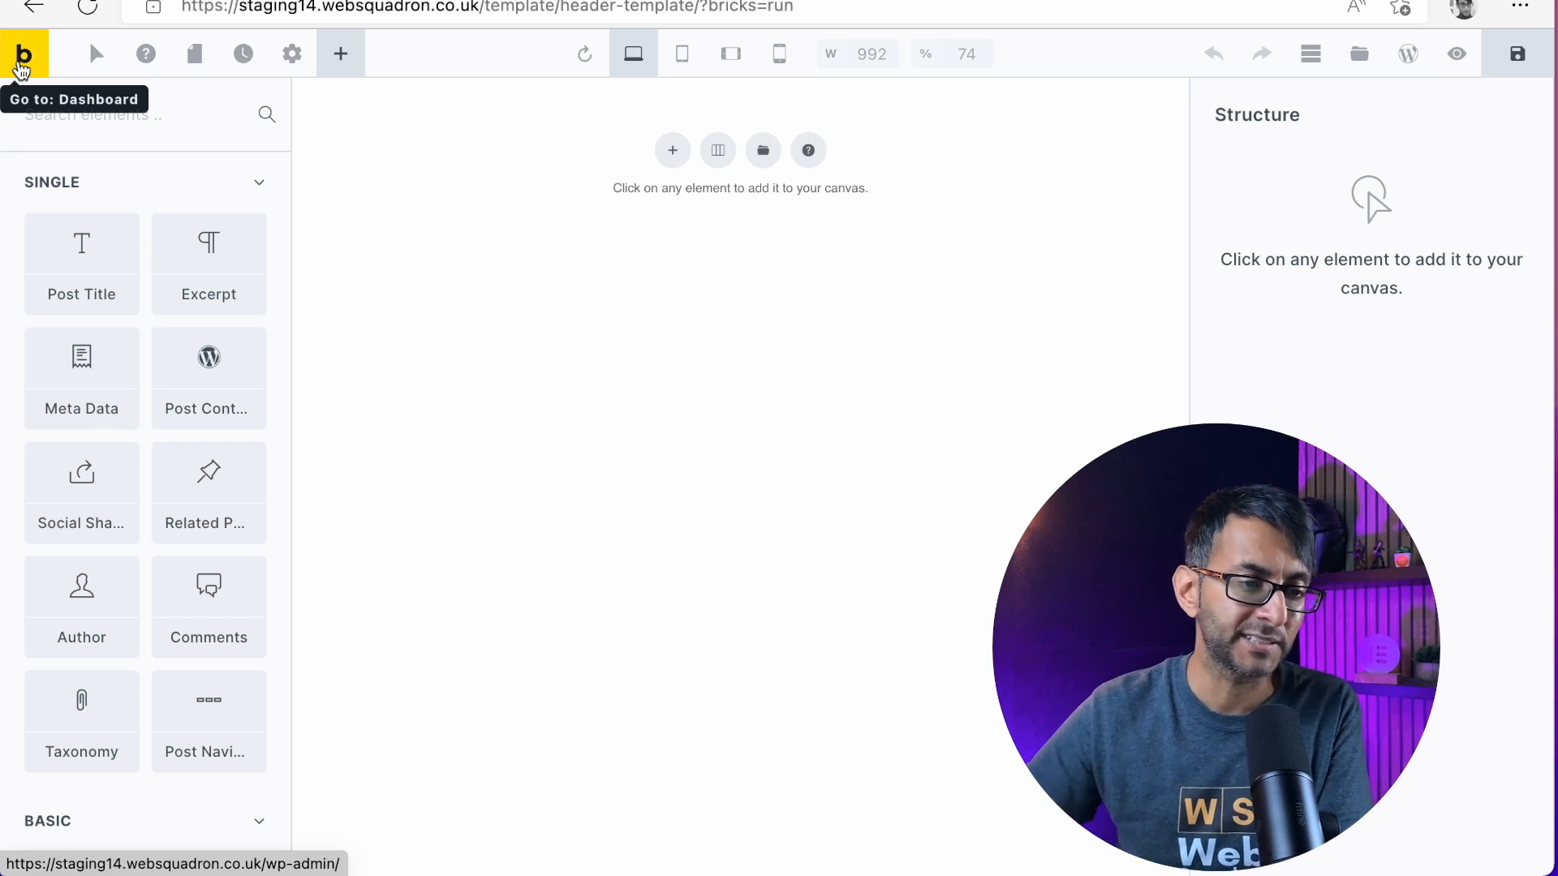
left_click(670, 152)
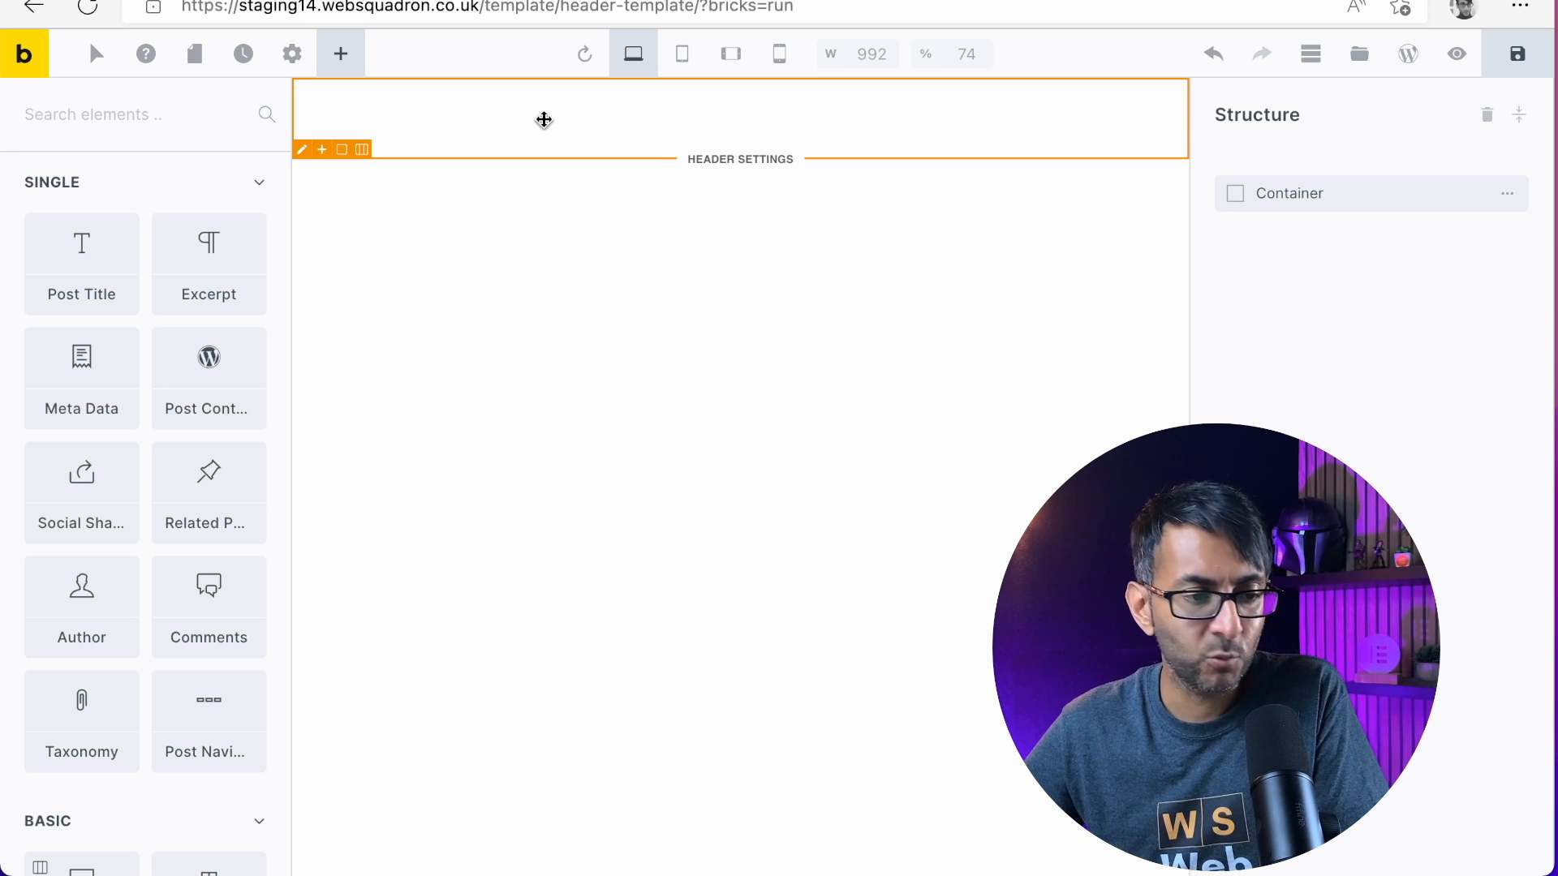
Select the new container to show its content settings and widen the settings area slightly
left_click(302, 152)
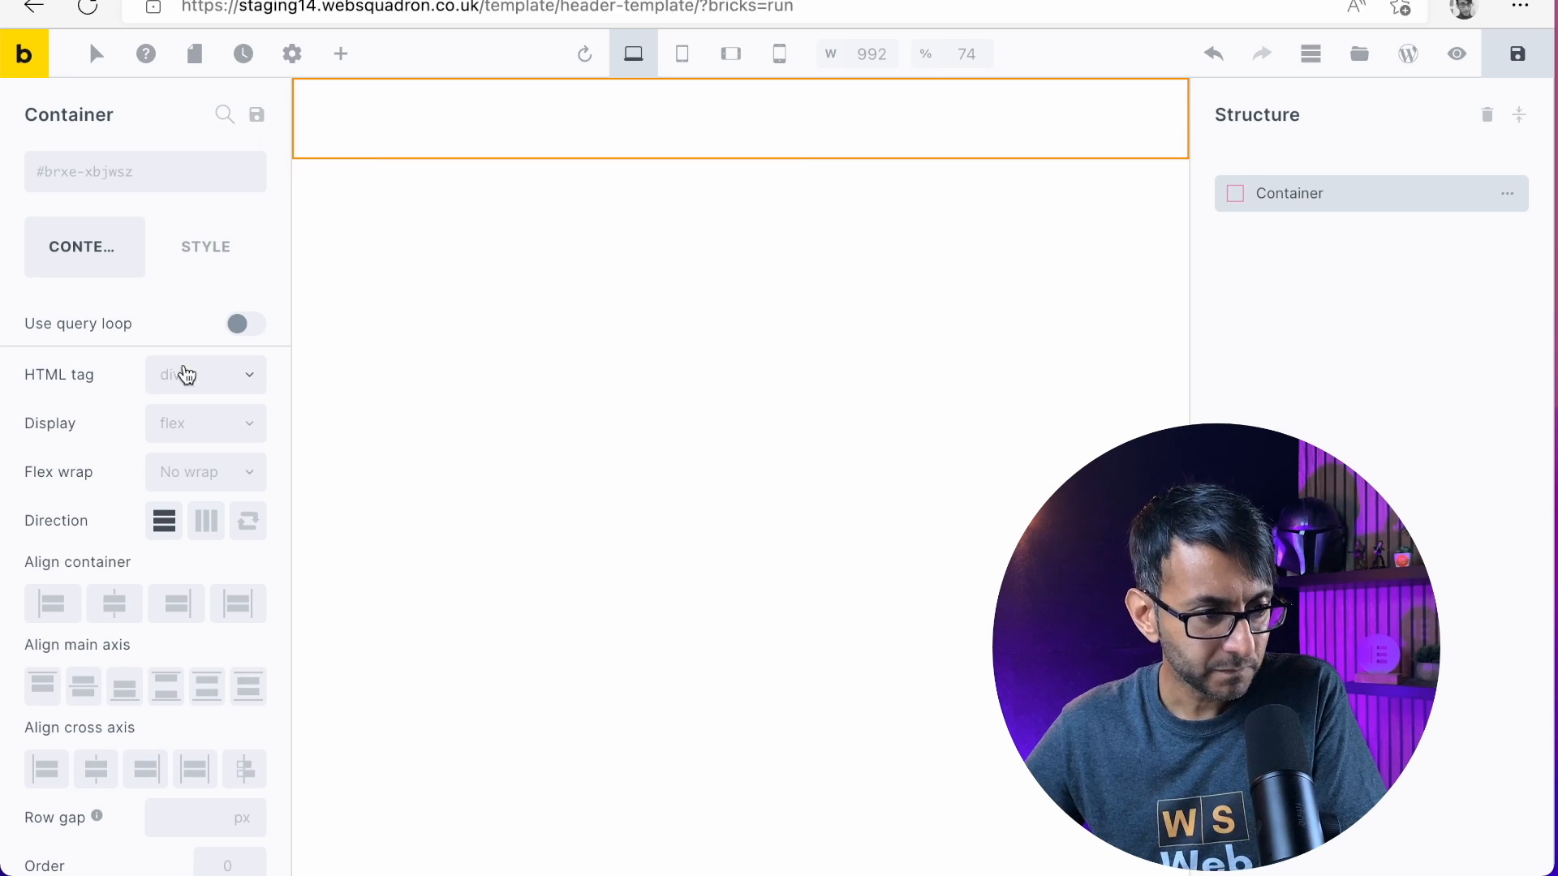
left_click_drag(290, 341, 313, 341)
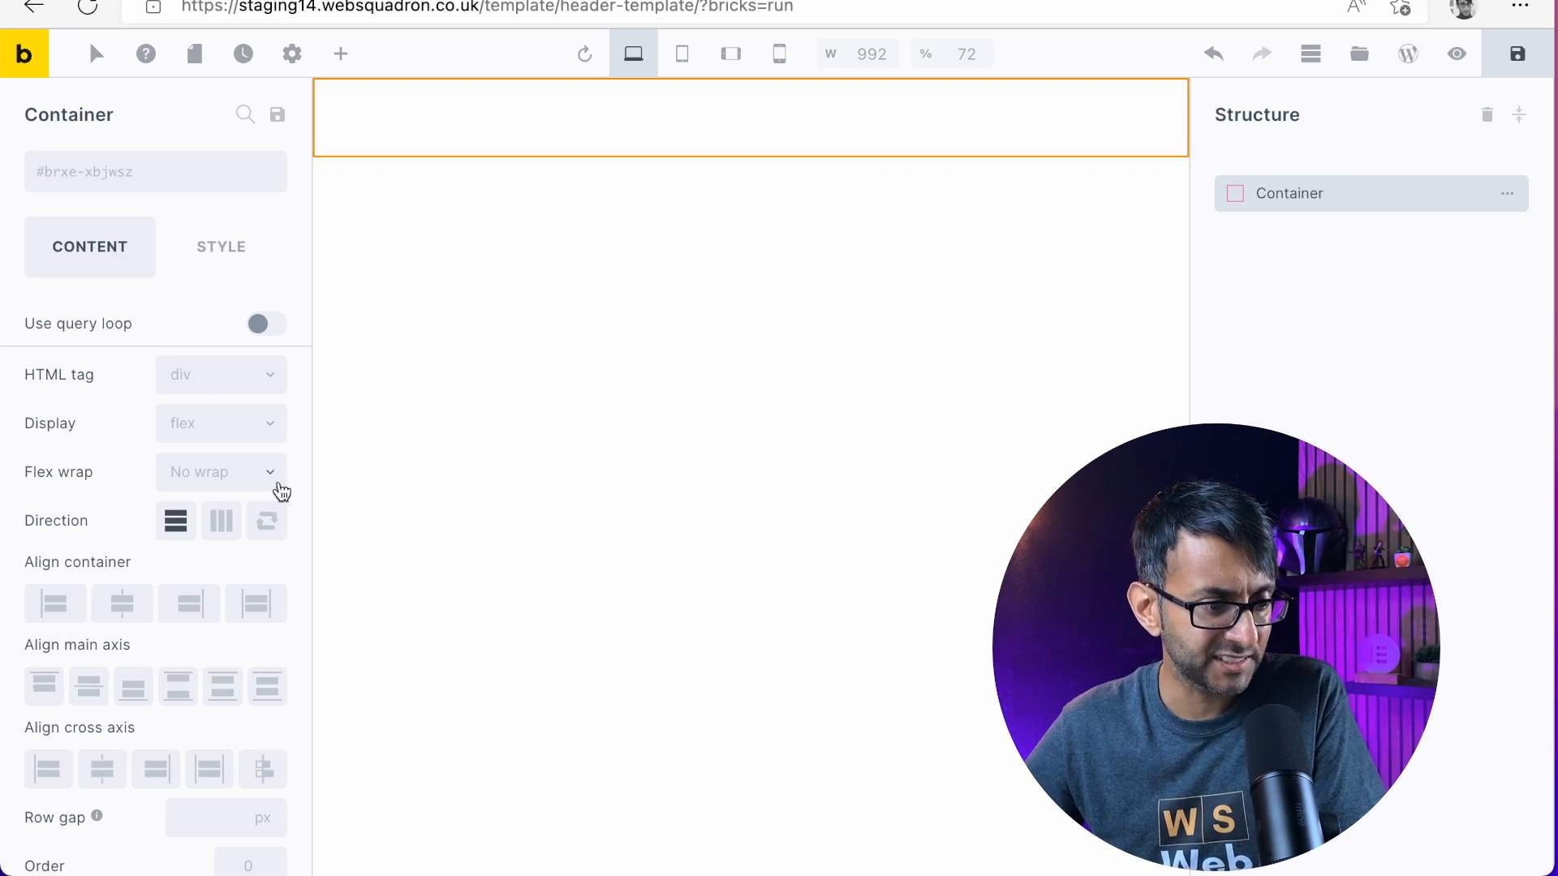
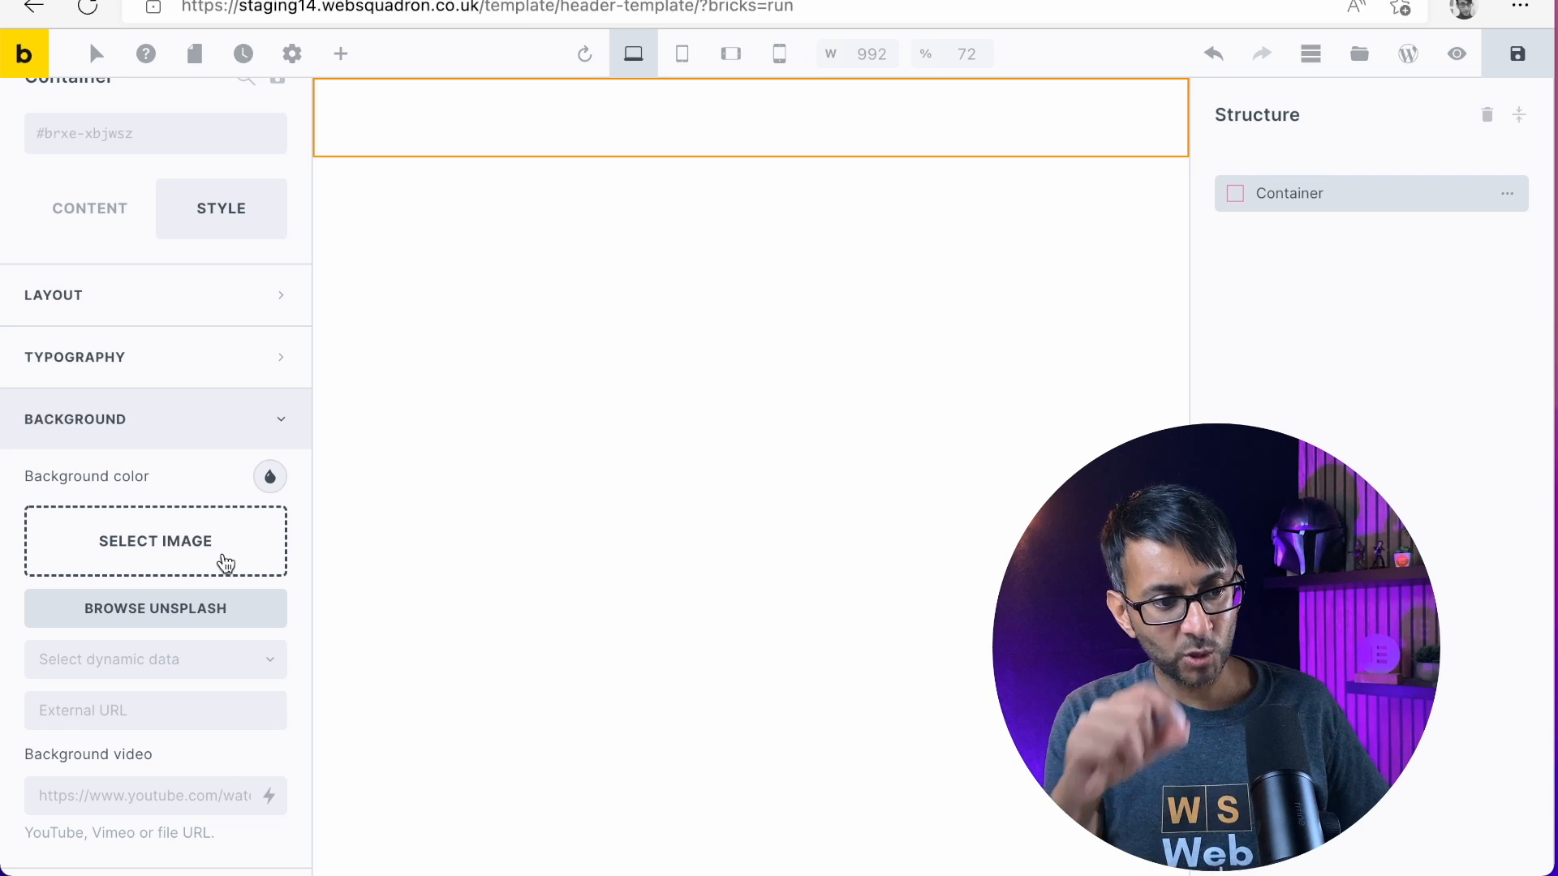
Add a first gradient color to the container's Gradient / Overlay style using the dark swatch #212121
scroll(226, 562, "down", 5)
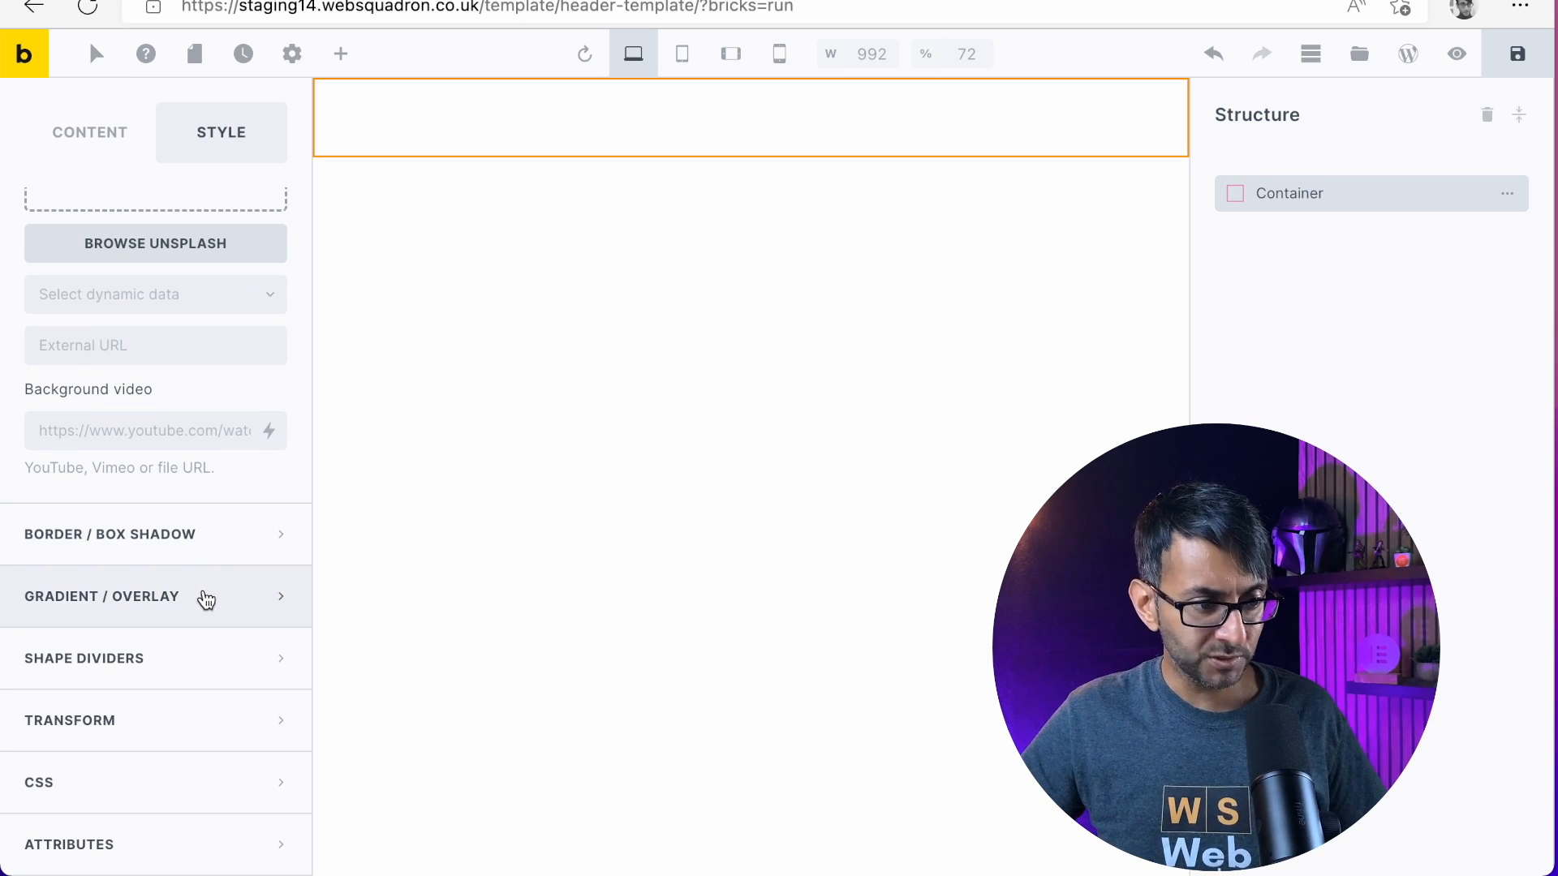
left_click(206, 598)
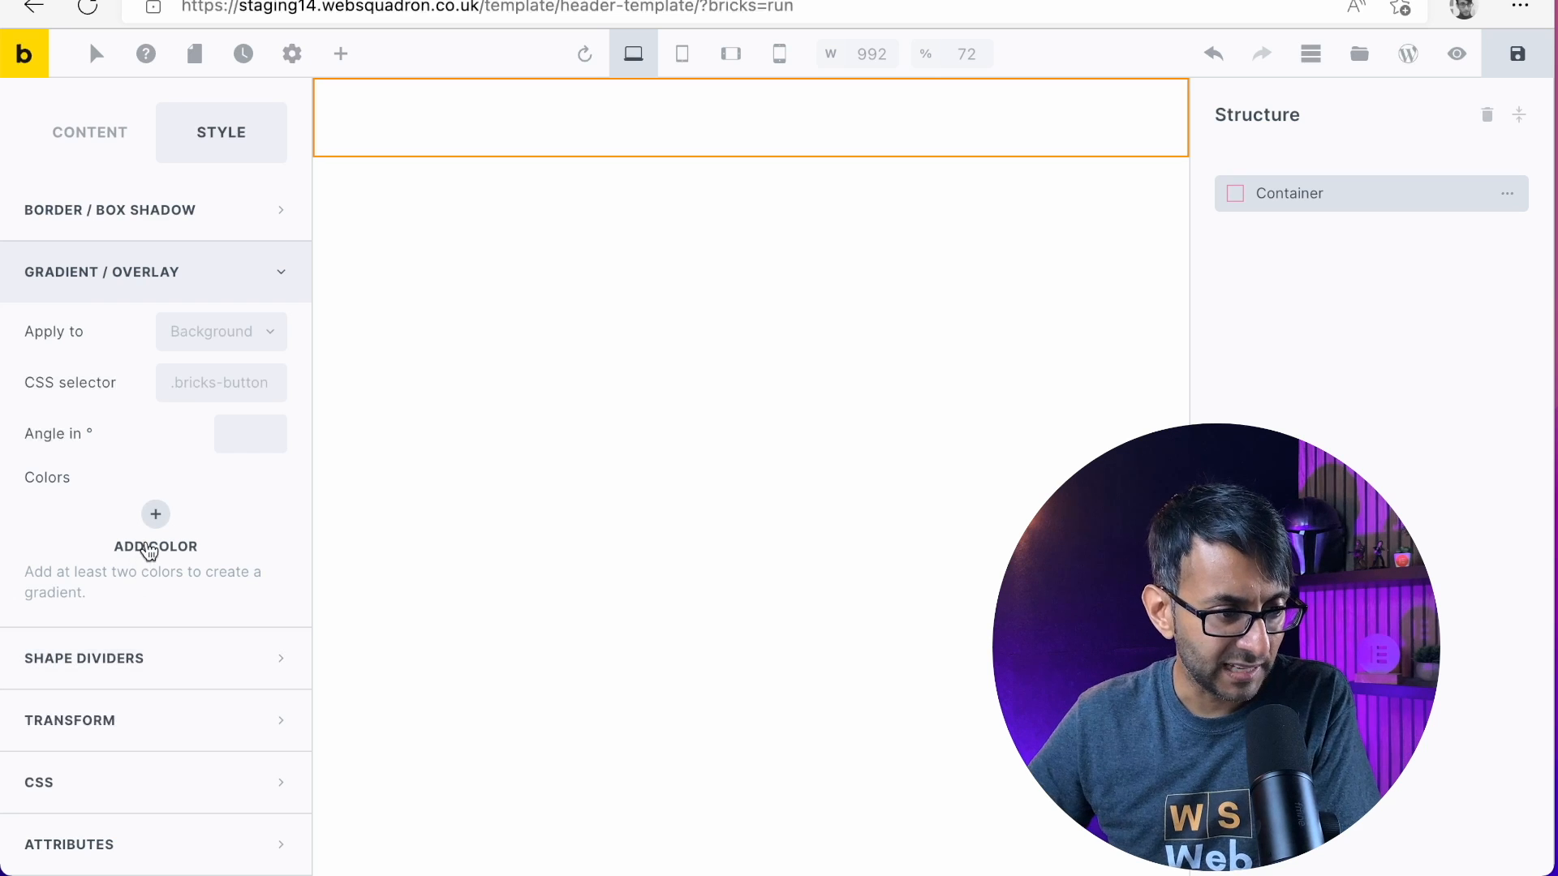
left_click(156, 514)
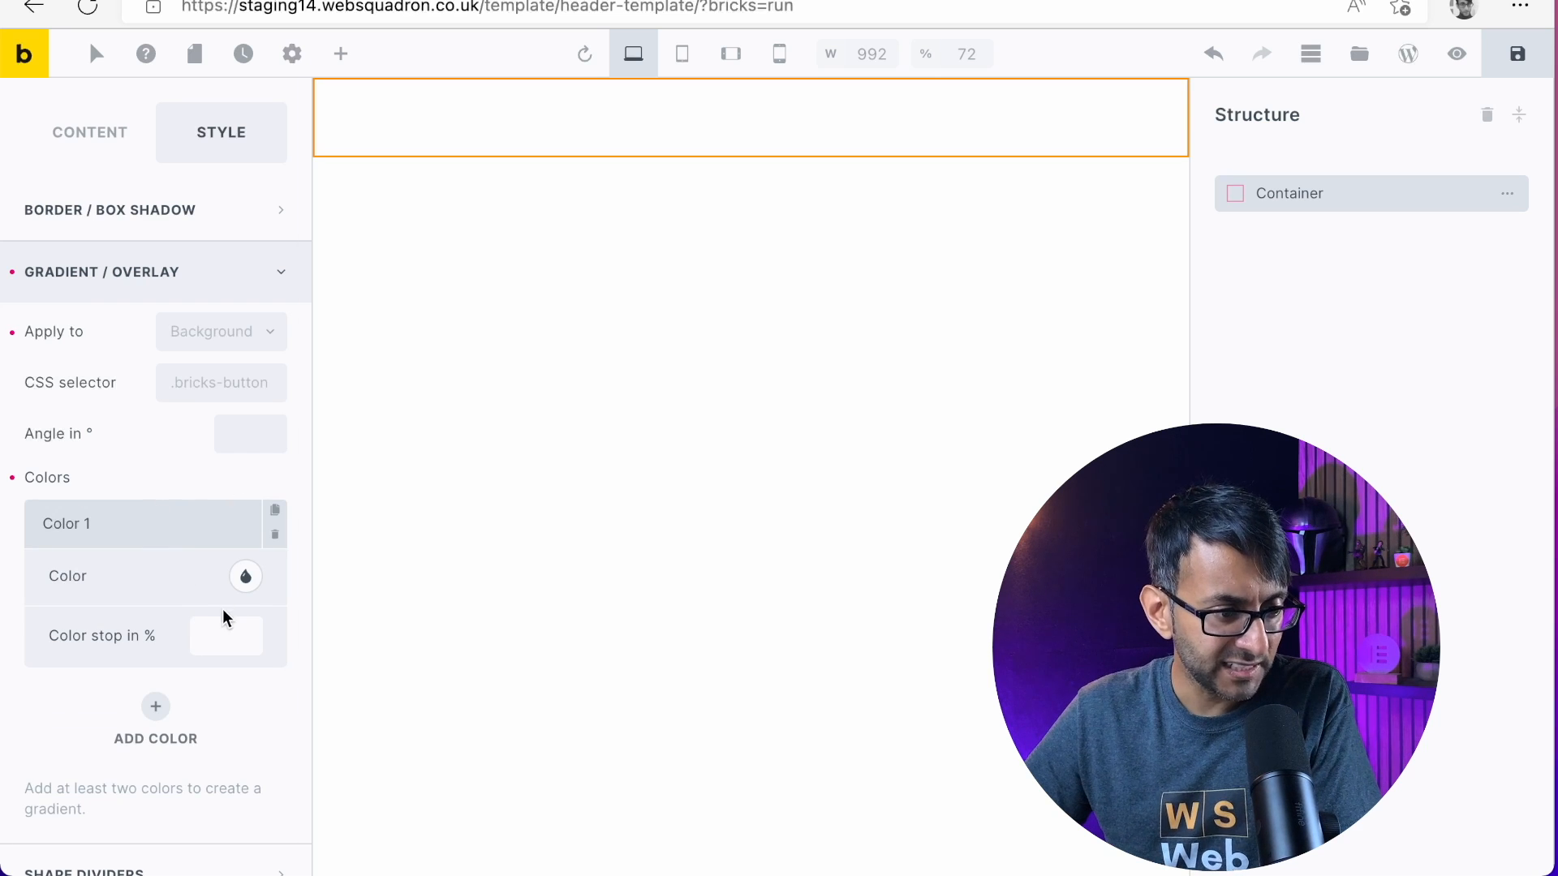
left_click(245, 578)
left_click(188, 629)
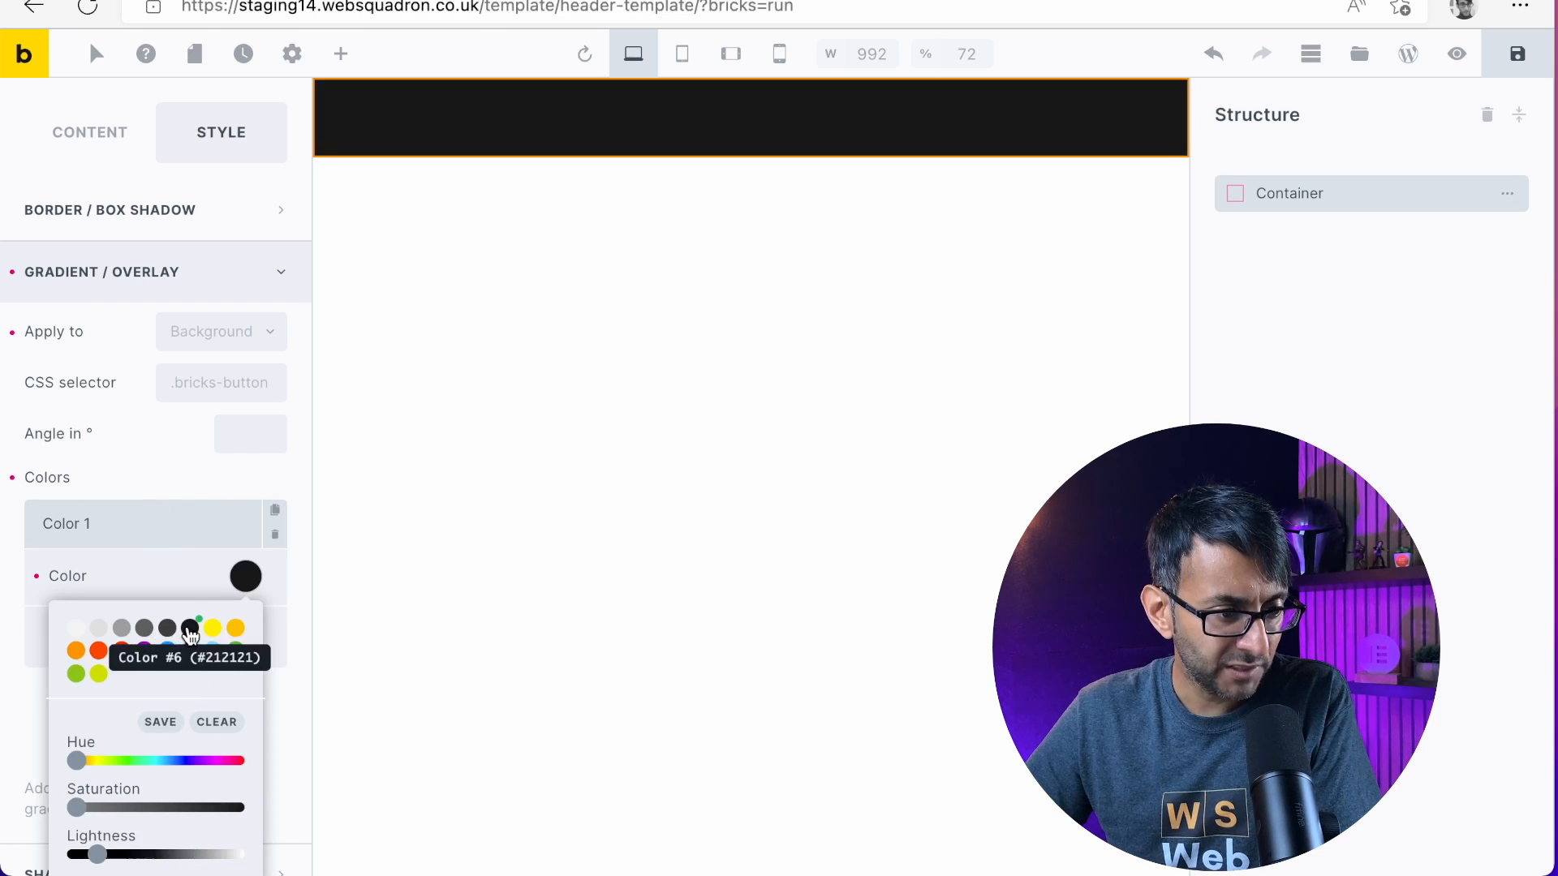
left_click(142, 485)
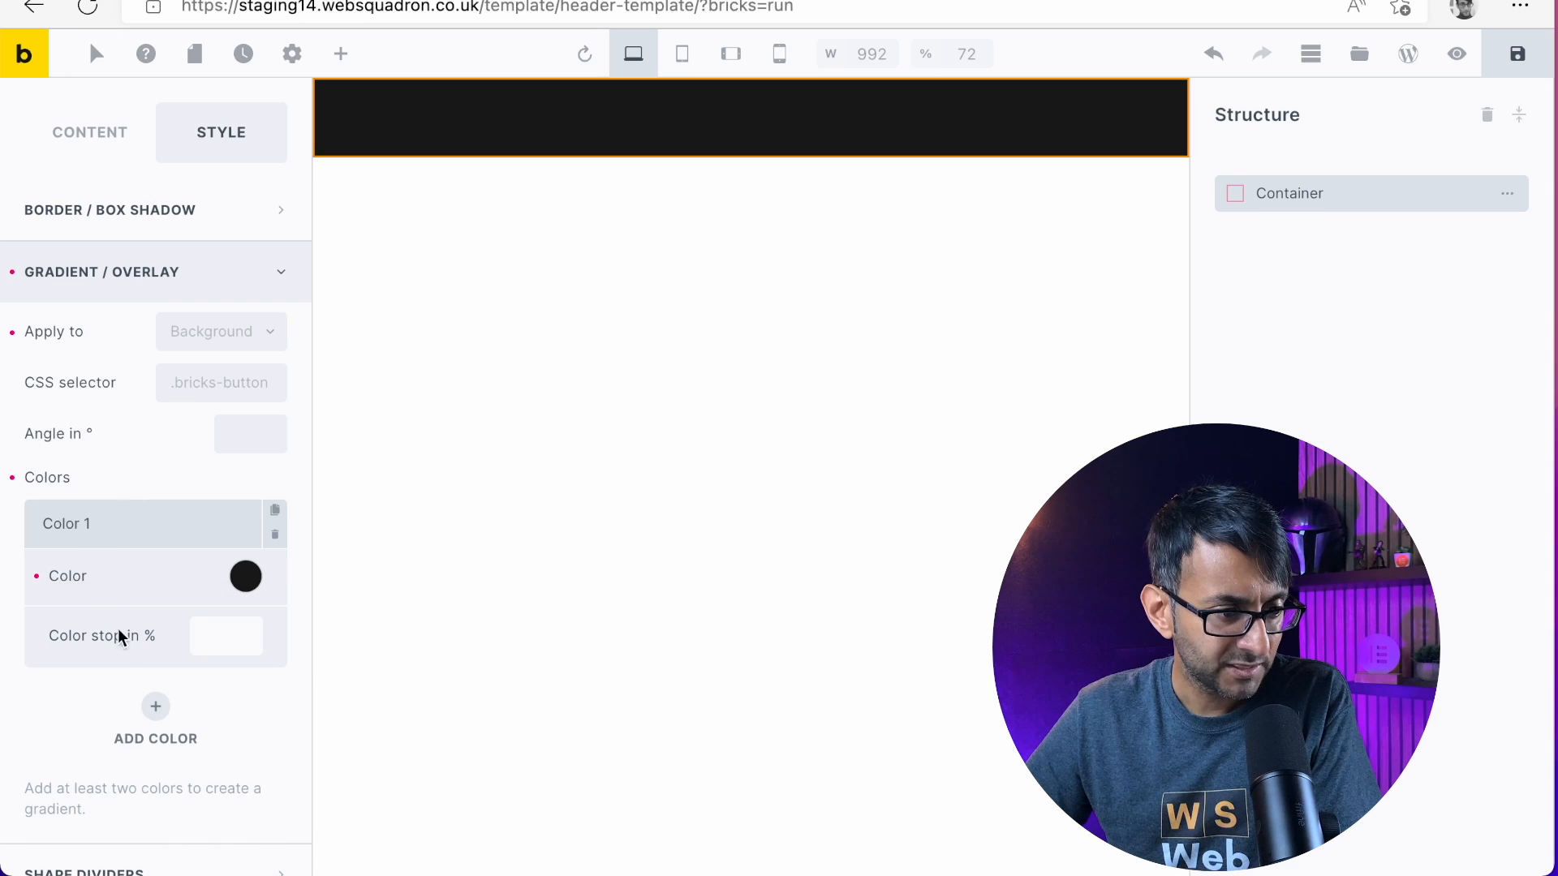
Add a second gradient color to the container and set it to the red swatch
left_click(157, 717)
scroll(196, 683, "down", 1)
left_click(245, 599)
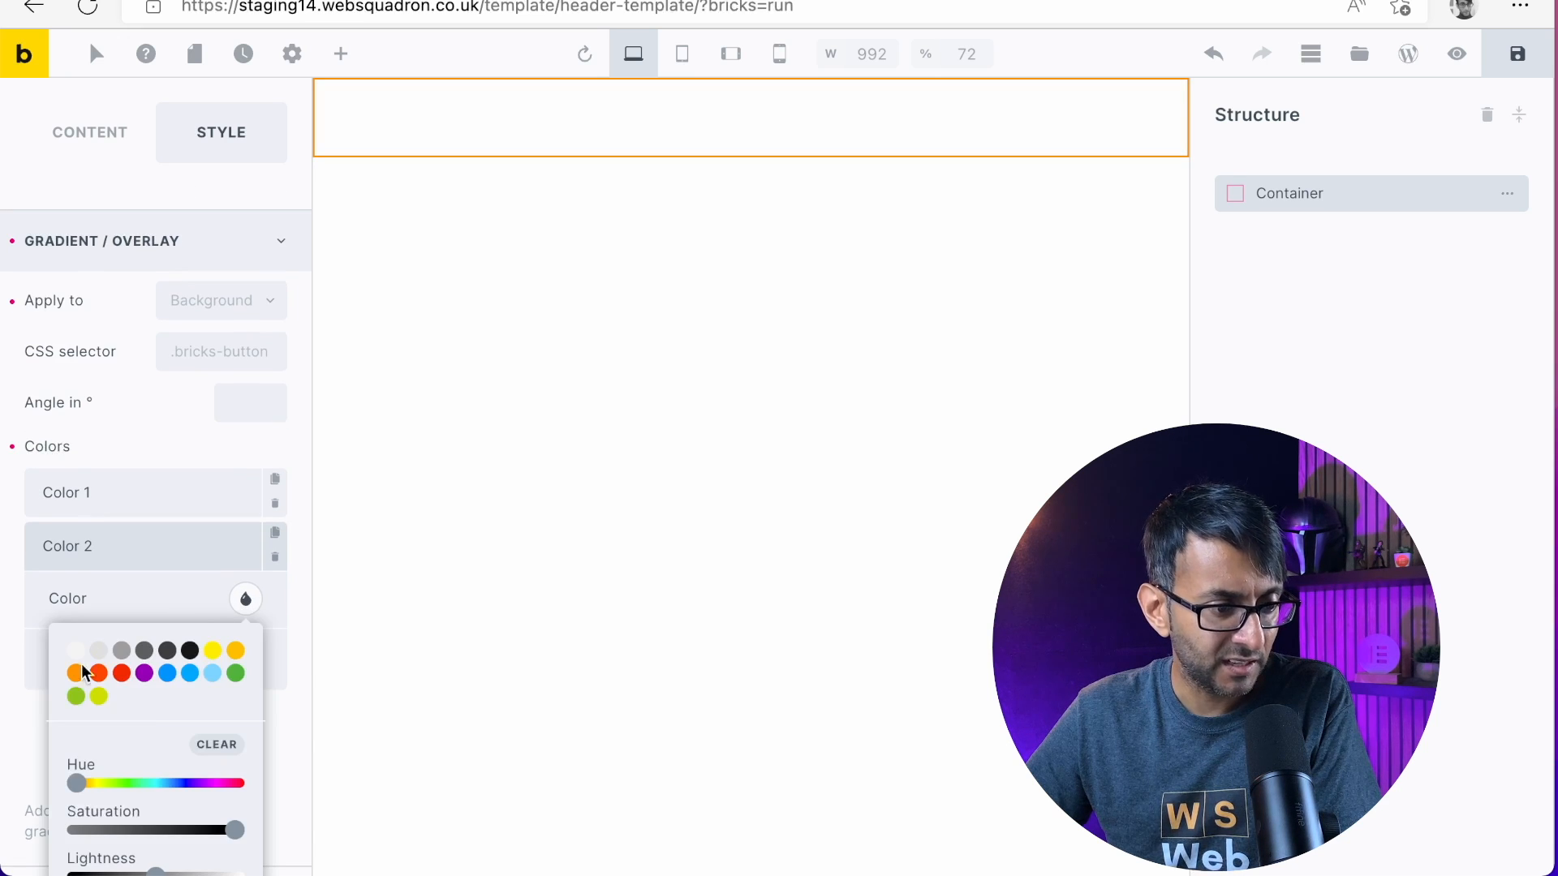
left_click(121, 674)
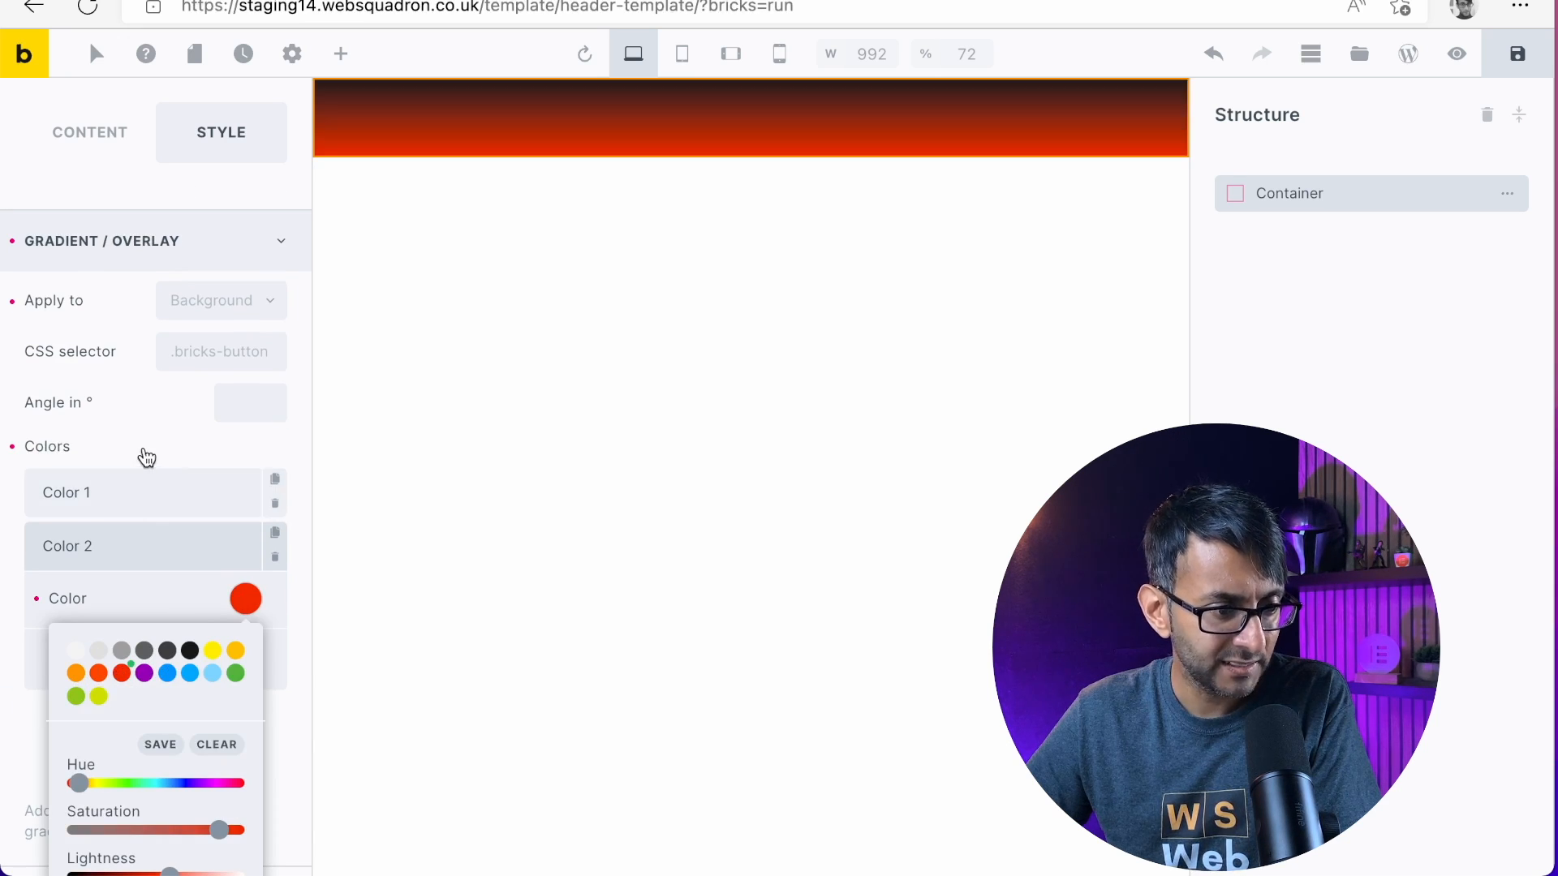
Set the color stop of both the dark and the red gradient colors to 25%
left_click(136, 491)
left_click(129, 512)
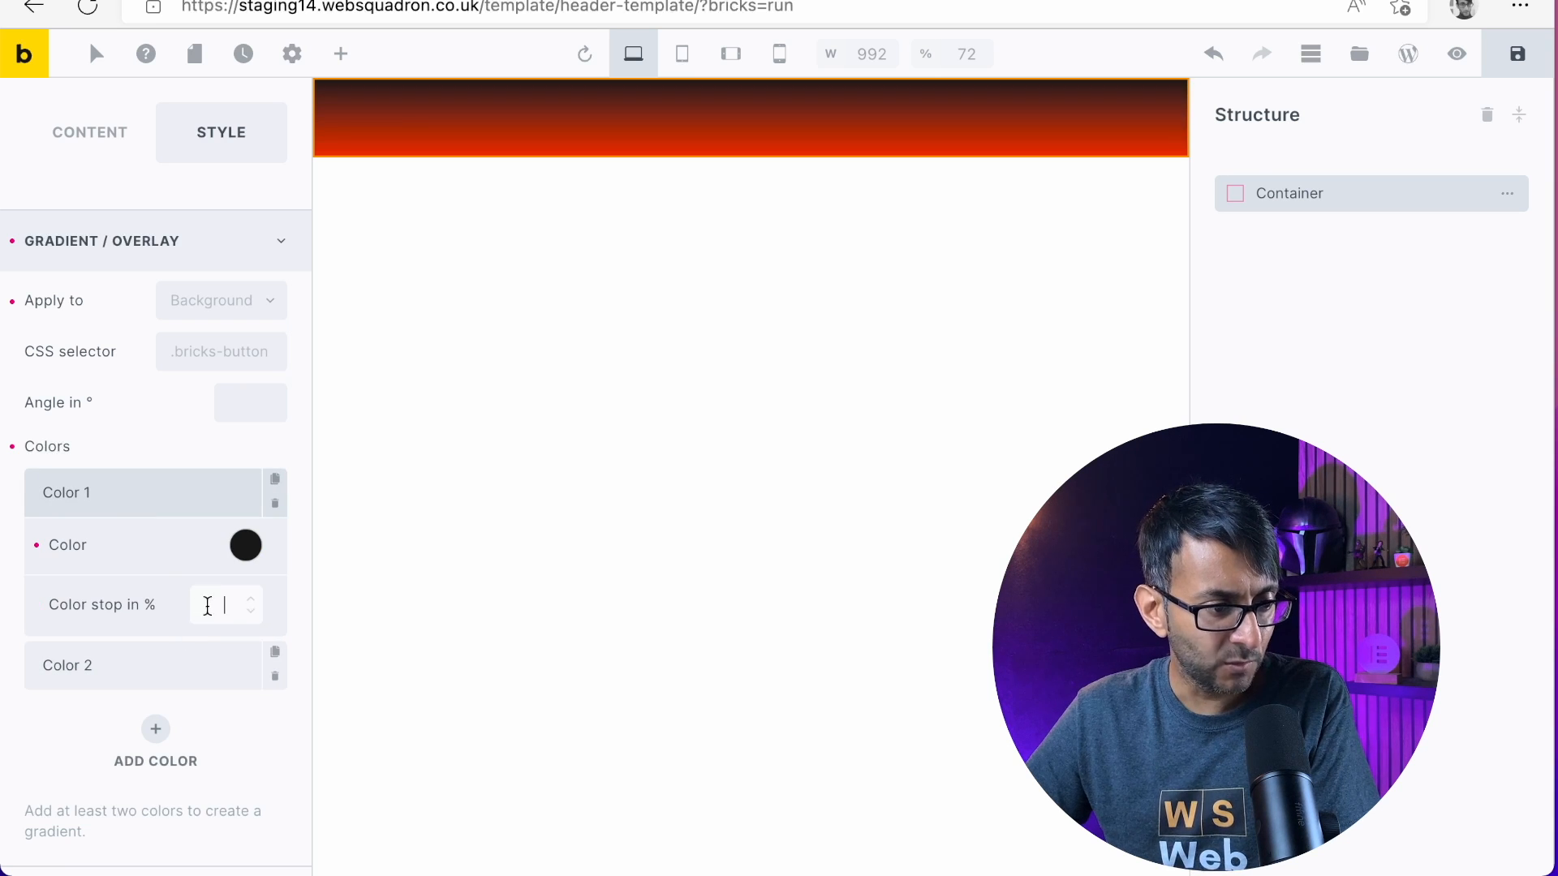
type("25")
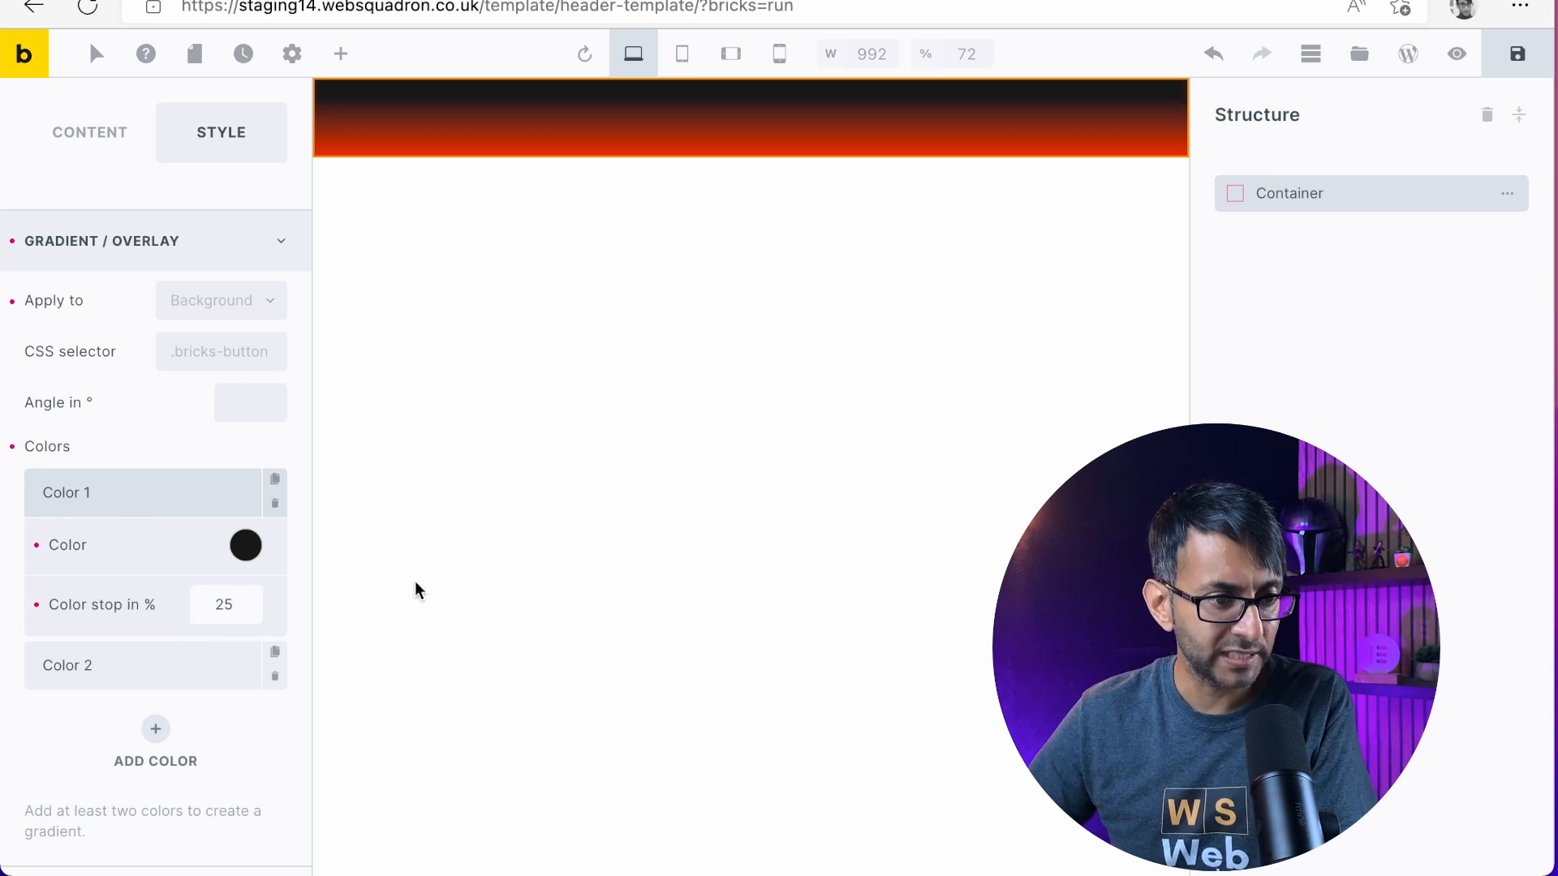
left_click(105, 673)
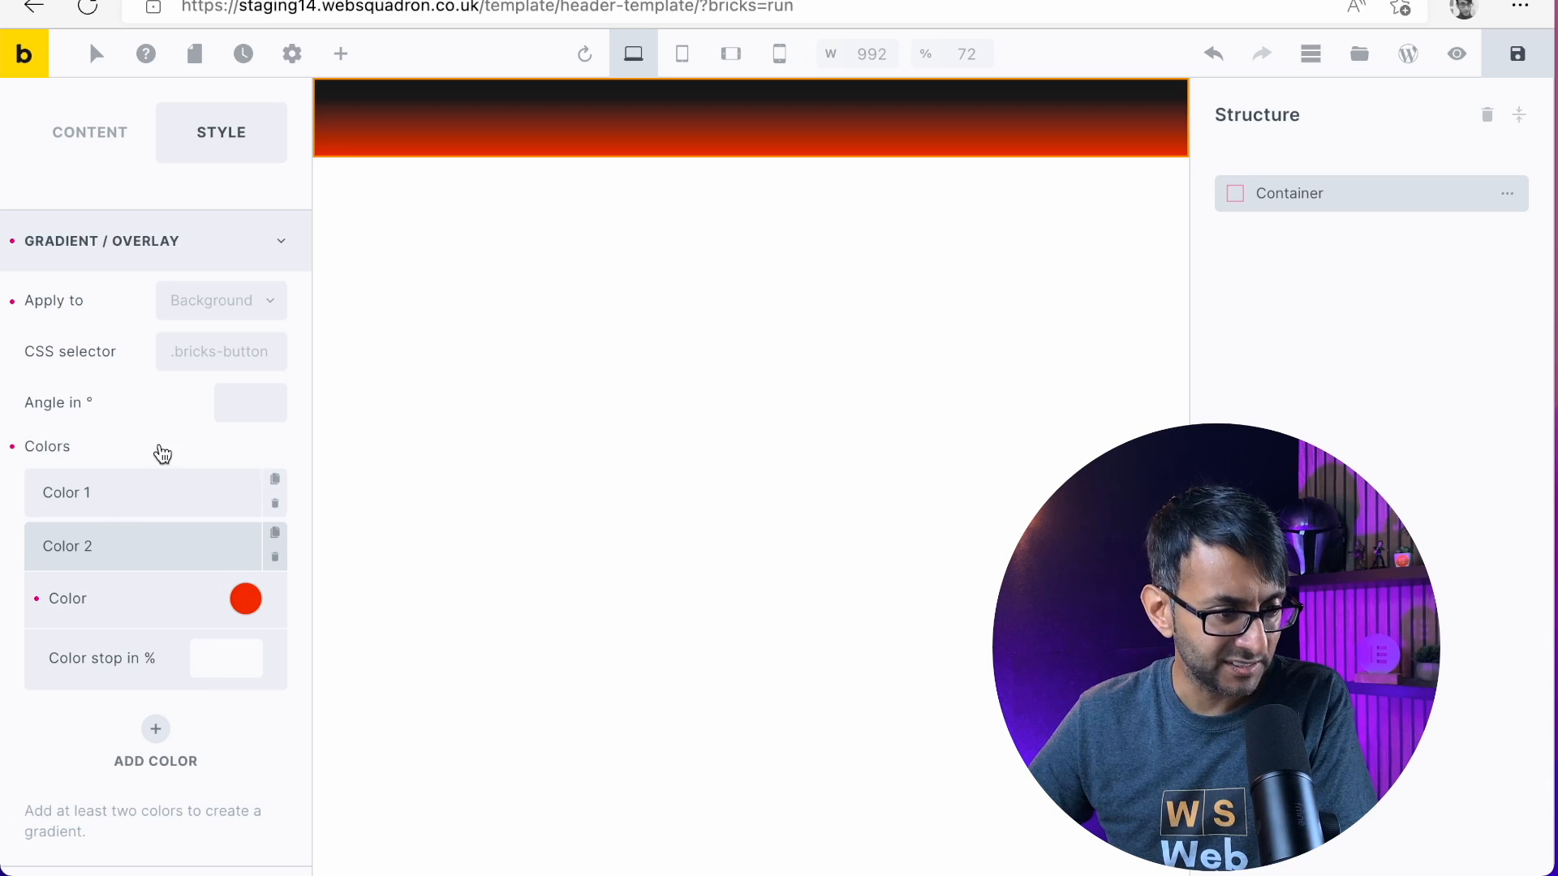
type("25")
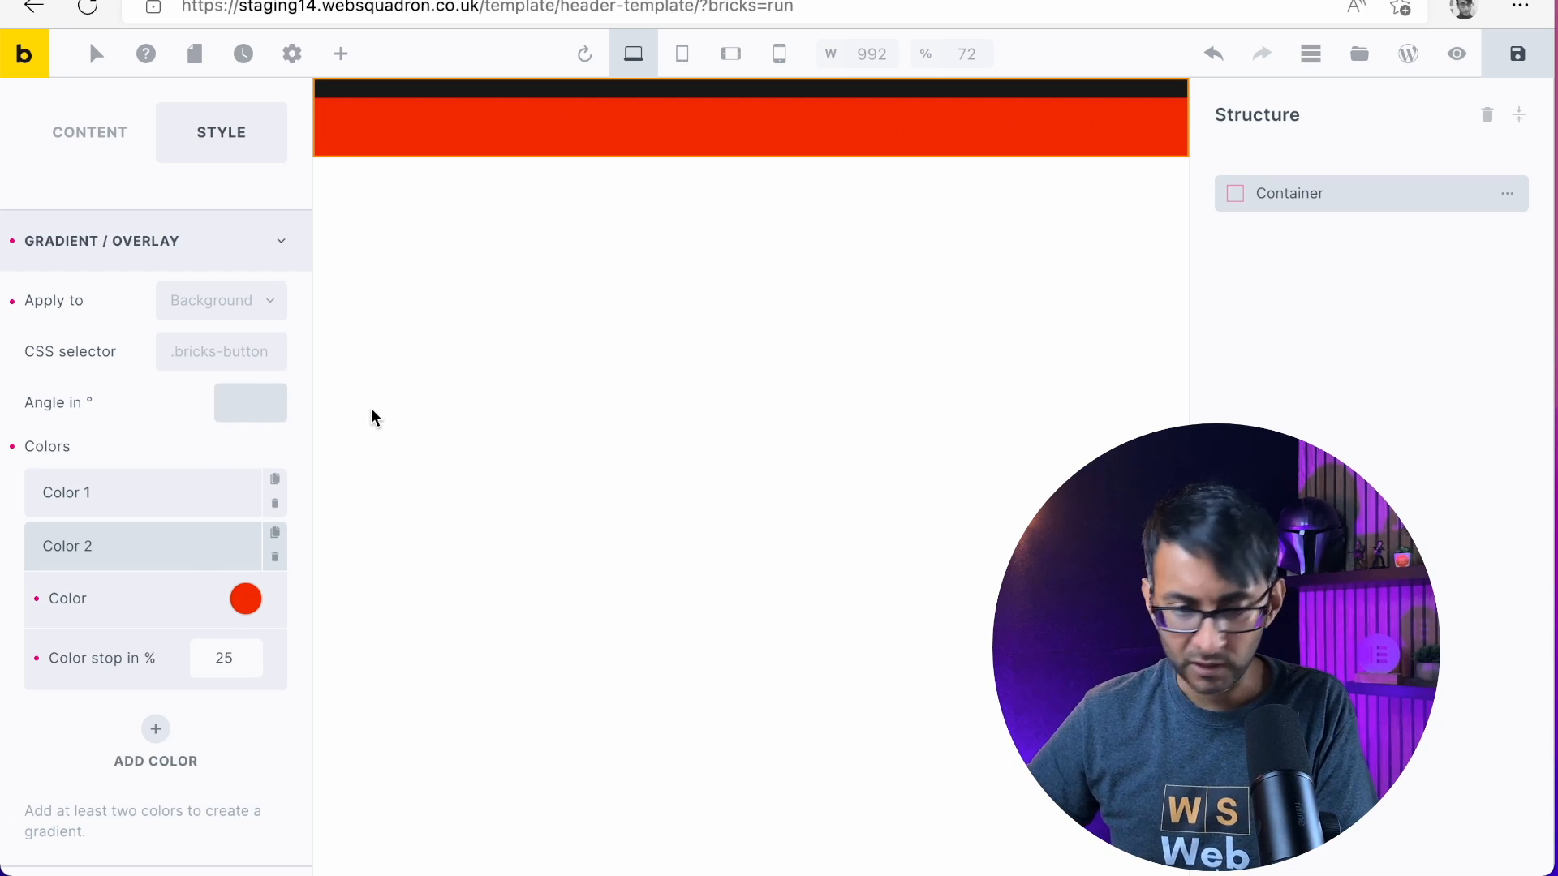
Try gradient angles of 50, 65, 45 and 10 degrees and clear the angle value
type("50")
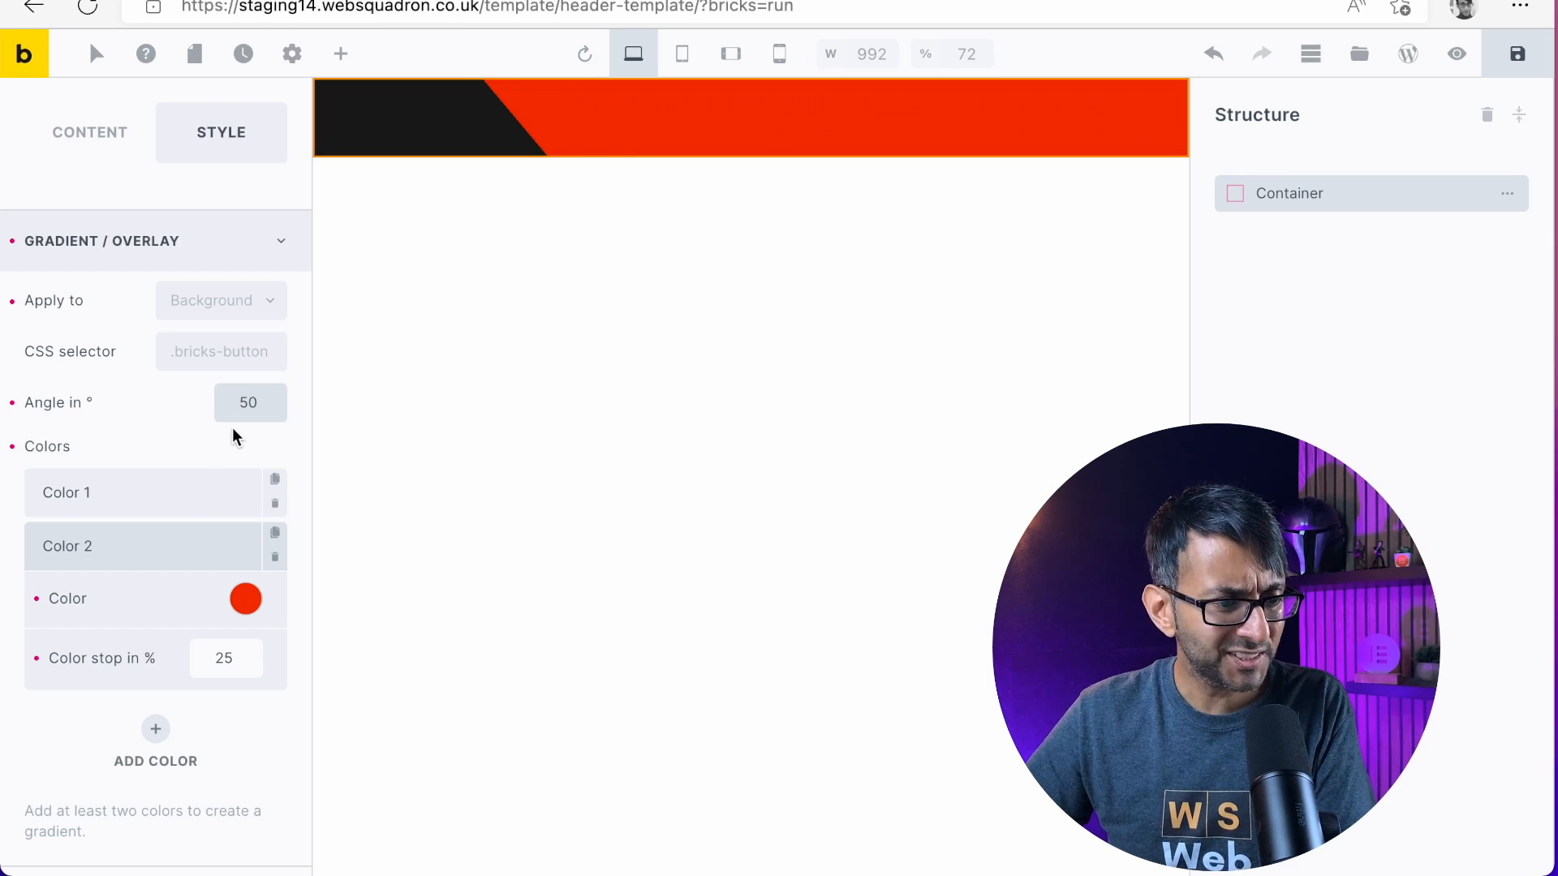
left_click_drag(253, 401, 195, 409)
type("65")
key("BackSpace")
key("BackSpace")
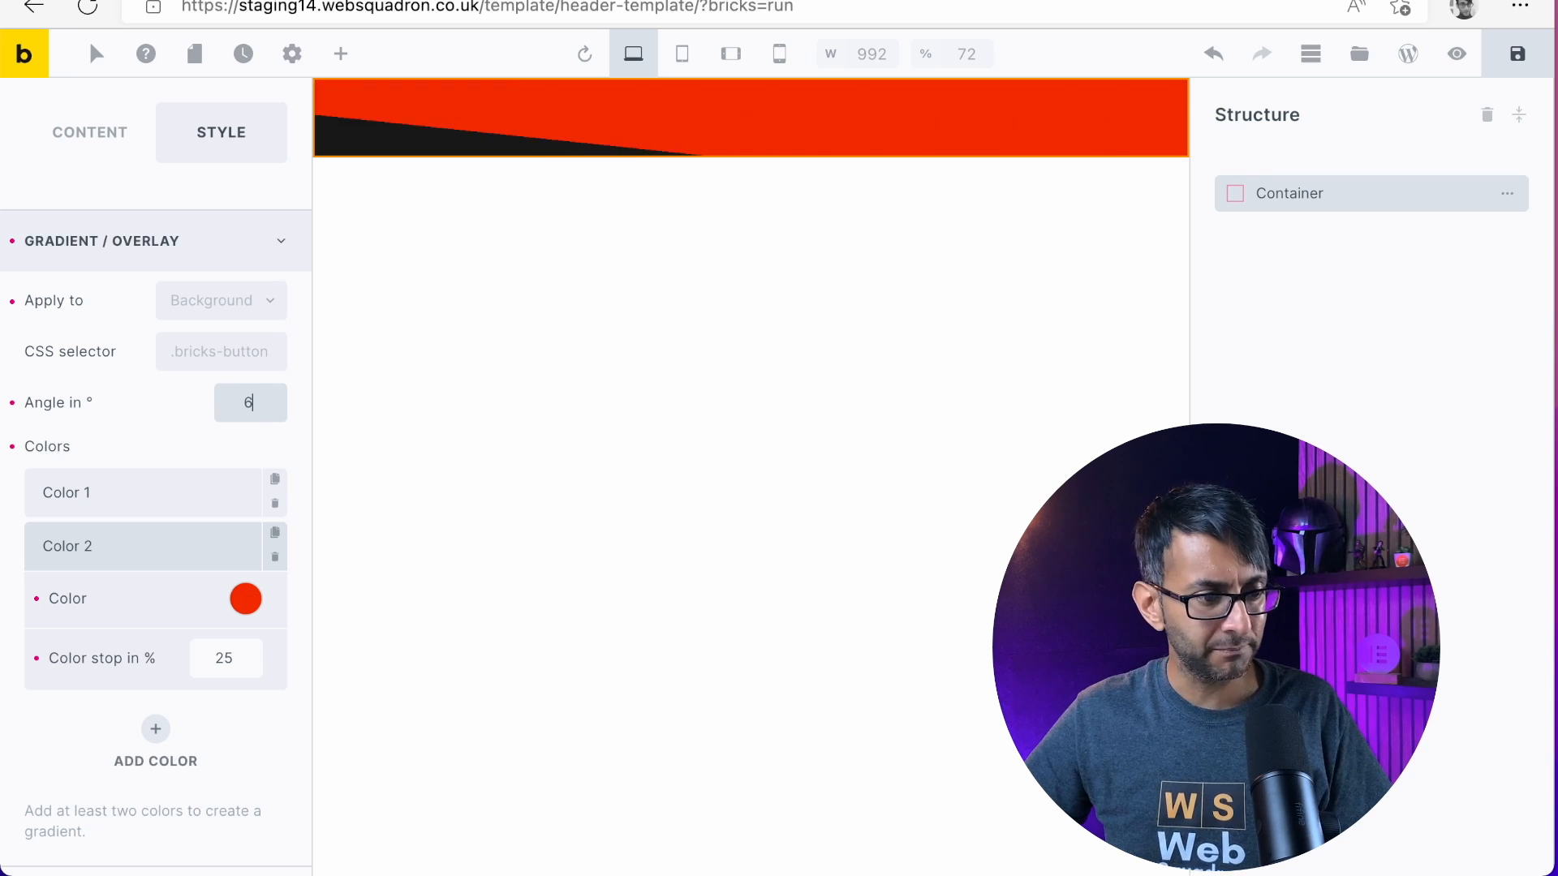
type("45")
key("BackSpace")
key("BackSpace")
type("10")
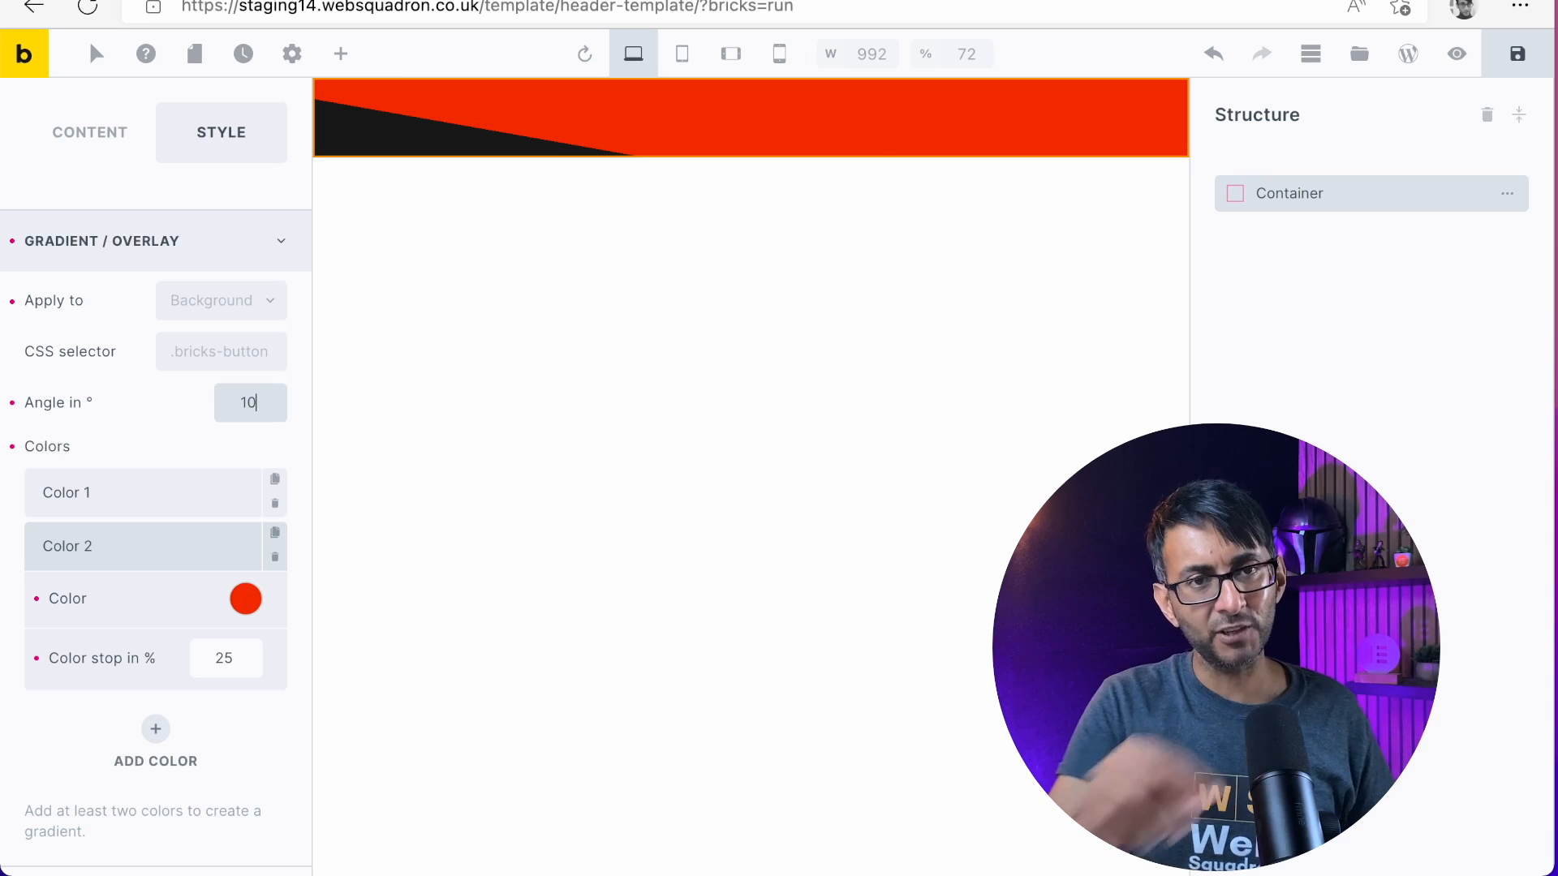
key("BackSpace")
key("BackSpace")
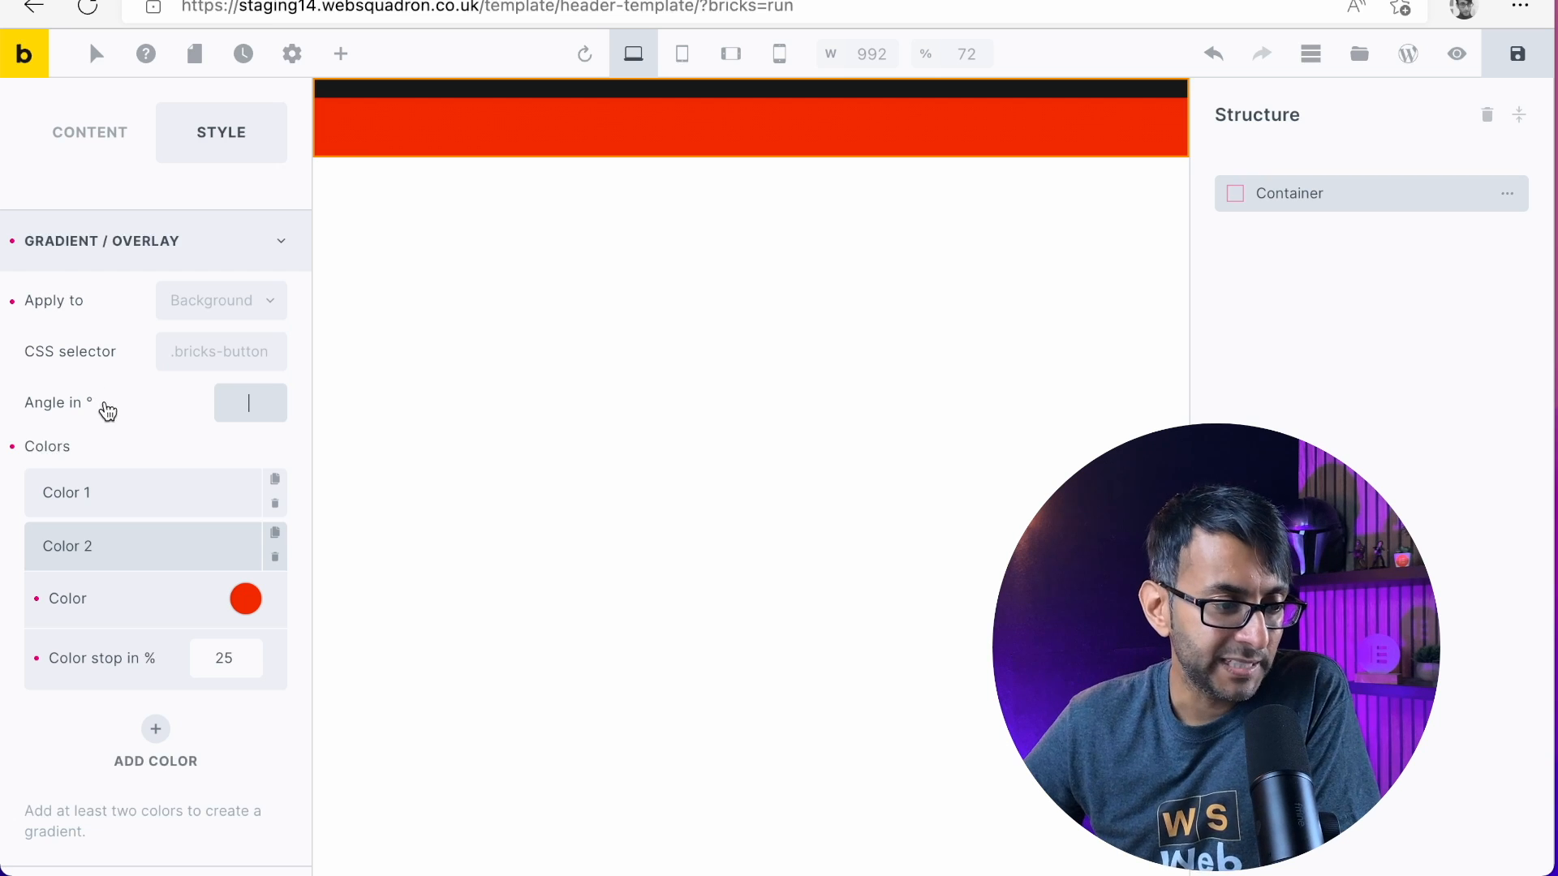
Duplicate the red and dark gradient colors and delete the extra copies
left_click(274, 533)
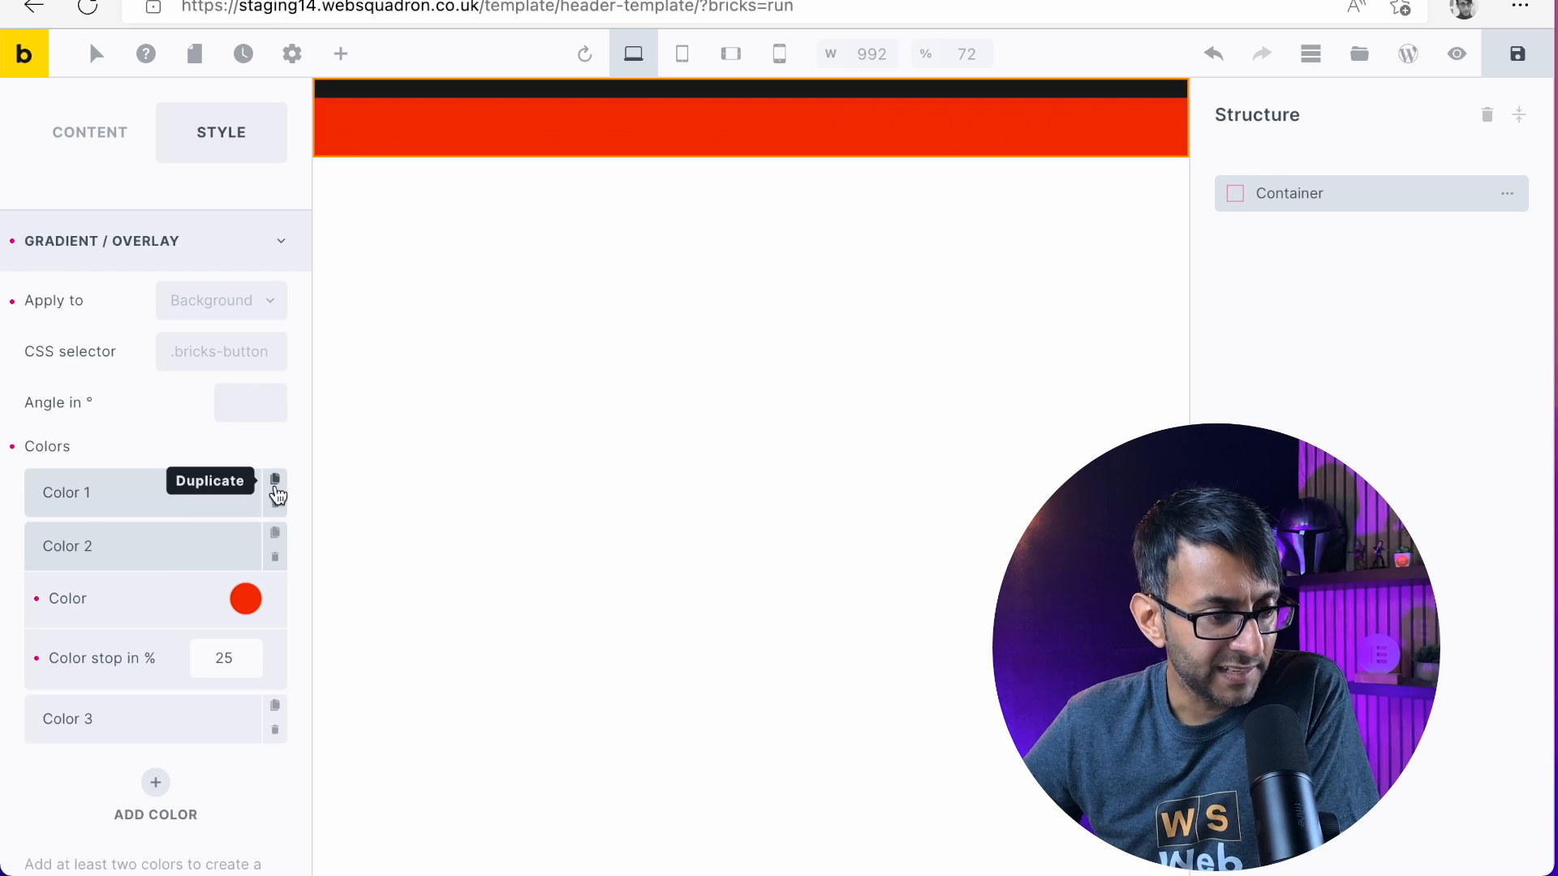
left_click(275, 480)
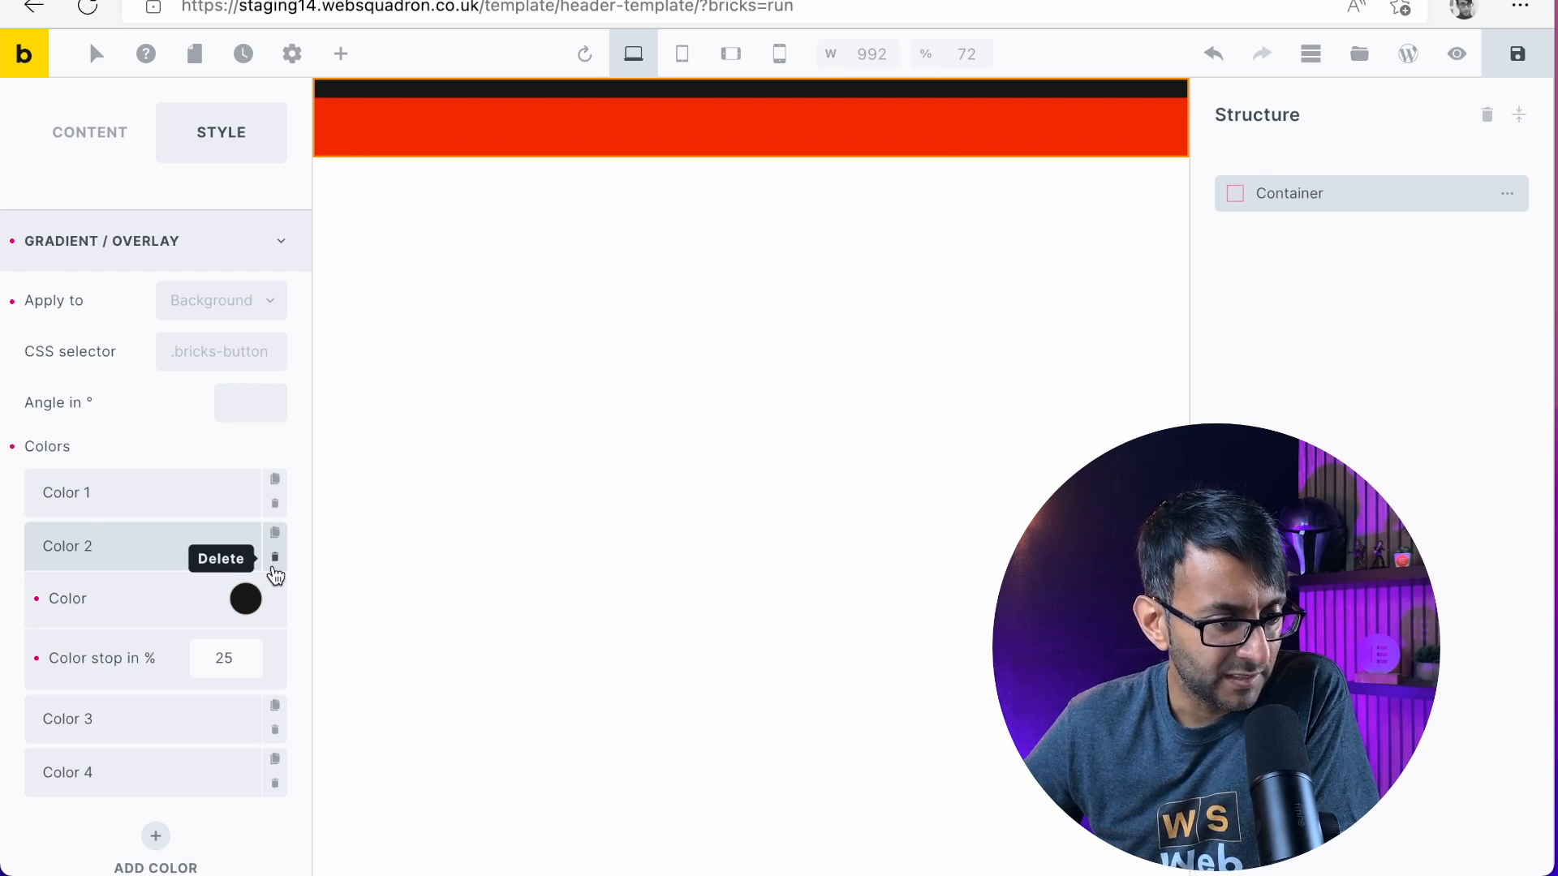
left_click(275, 504)
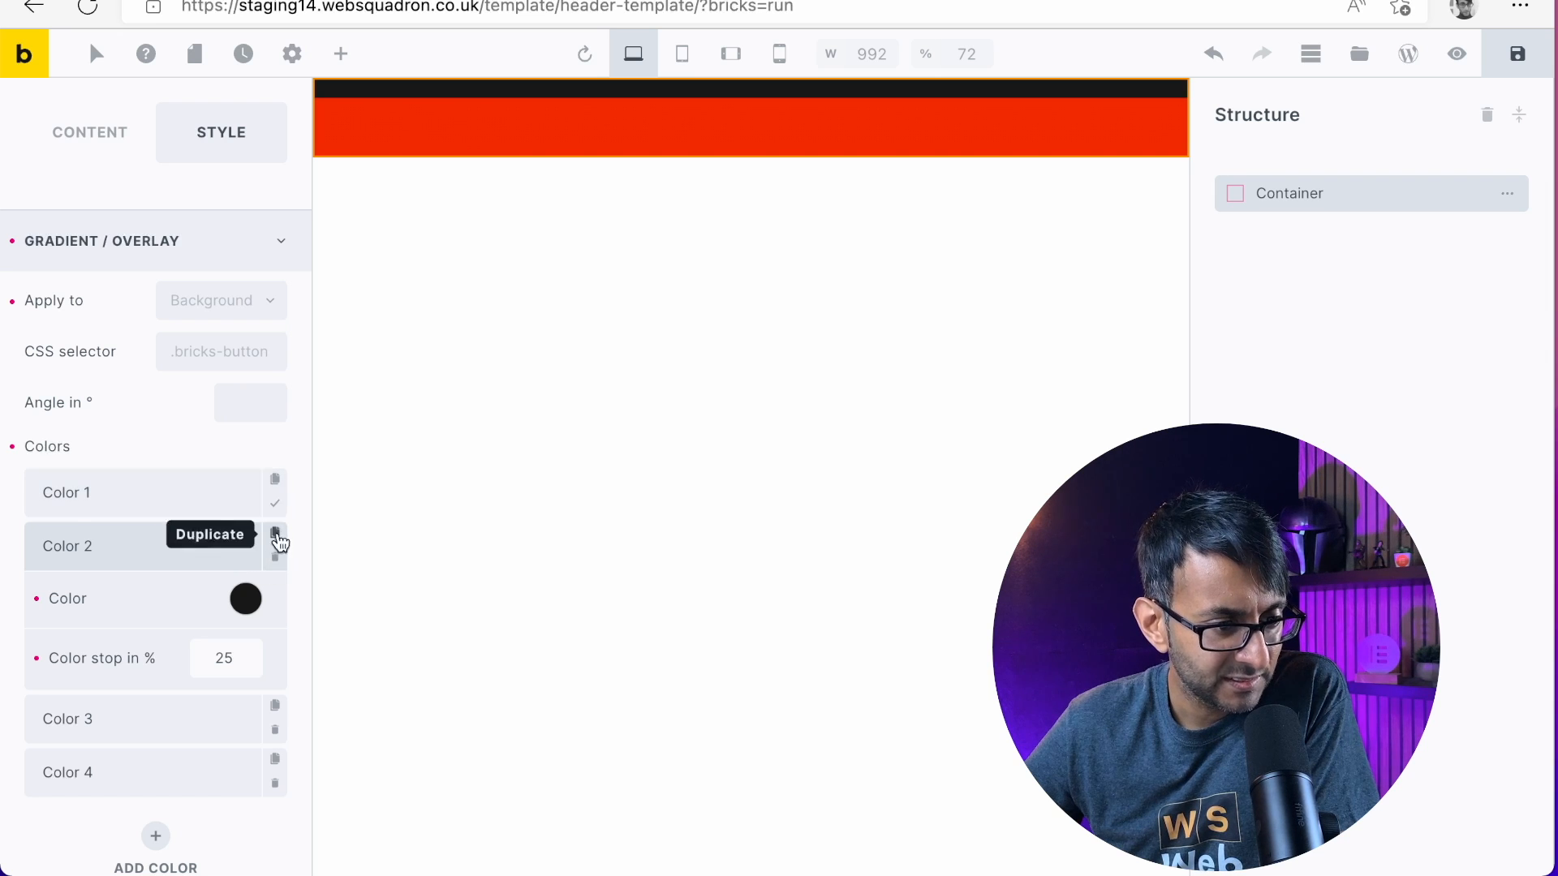
left_click(277, 506)
left_click(276, 560)
left_click(276, 563)
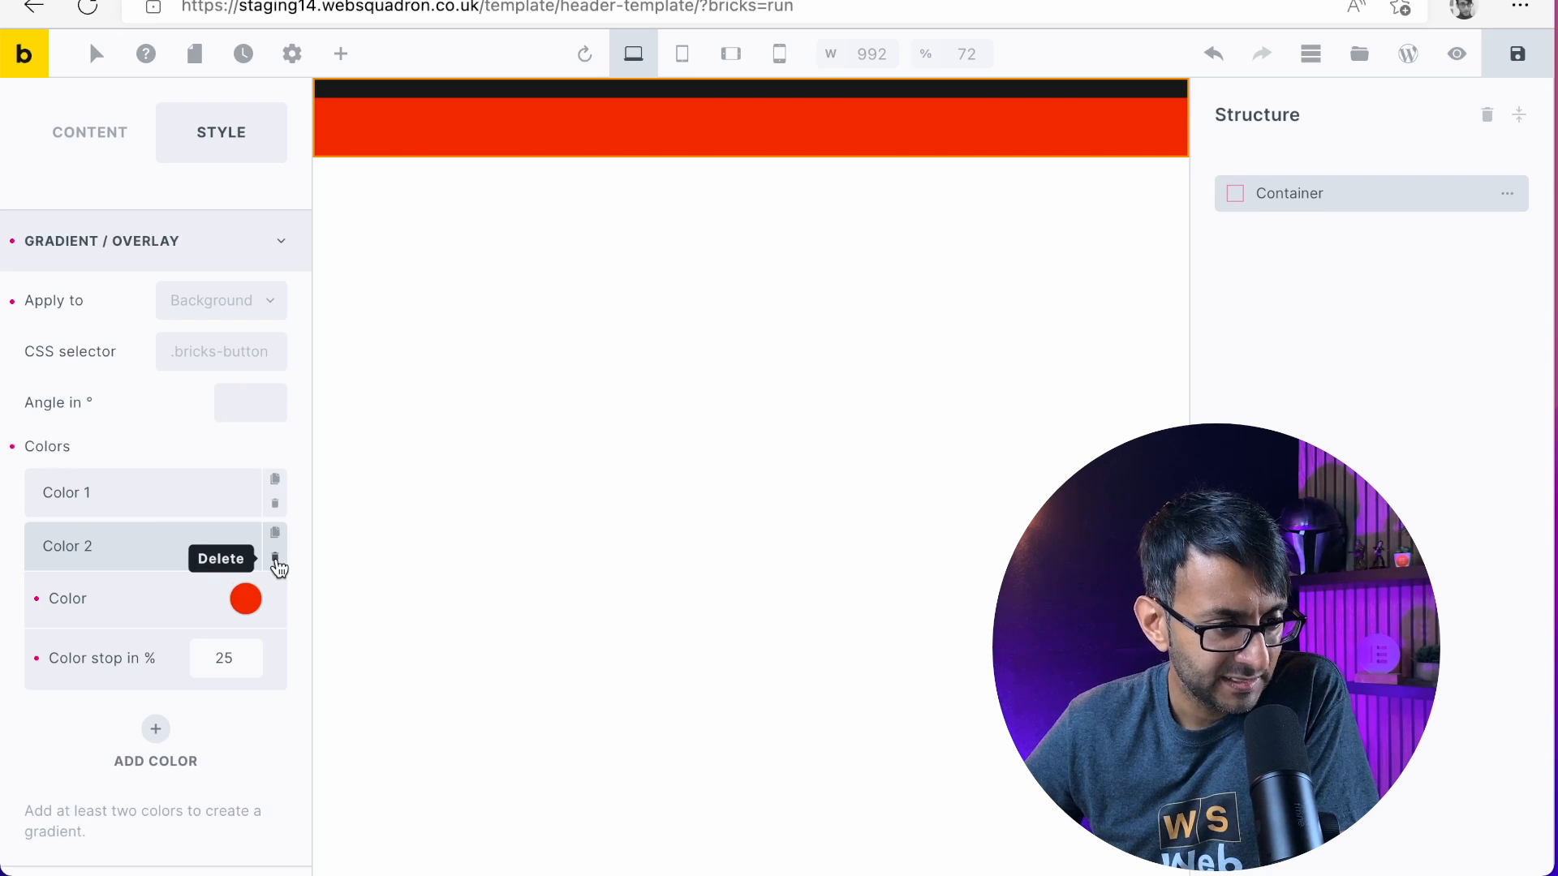
Delete the remaining red and dark colors from the container's gradient
left_click(276, 562)
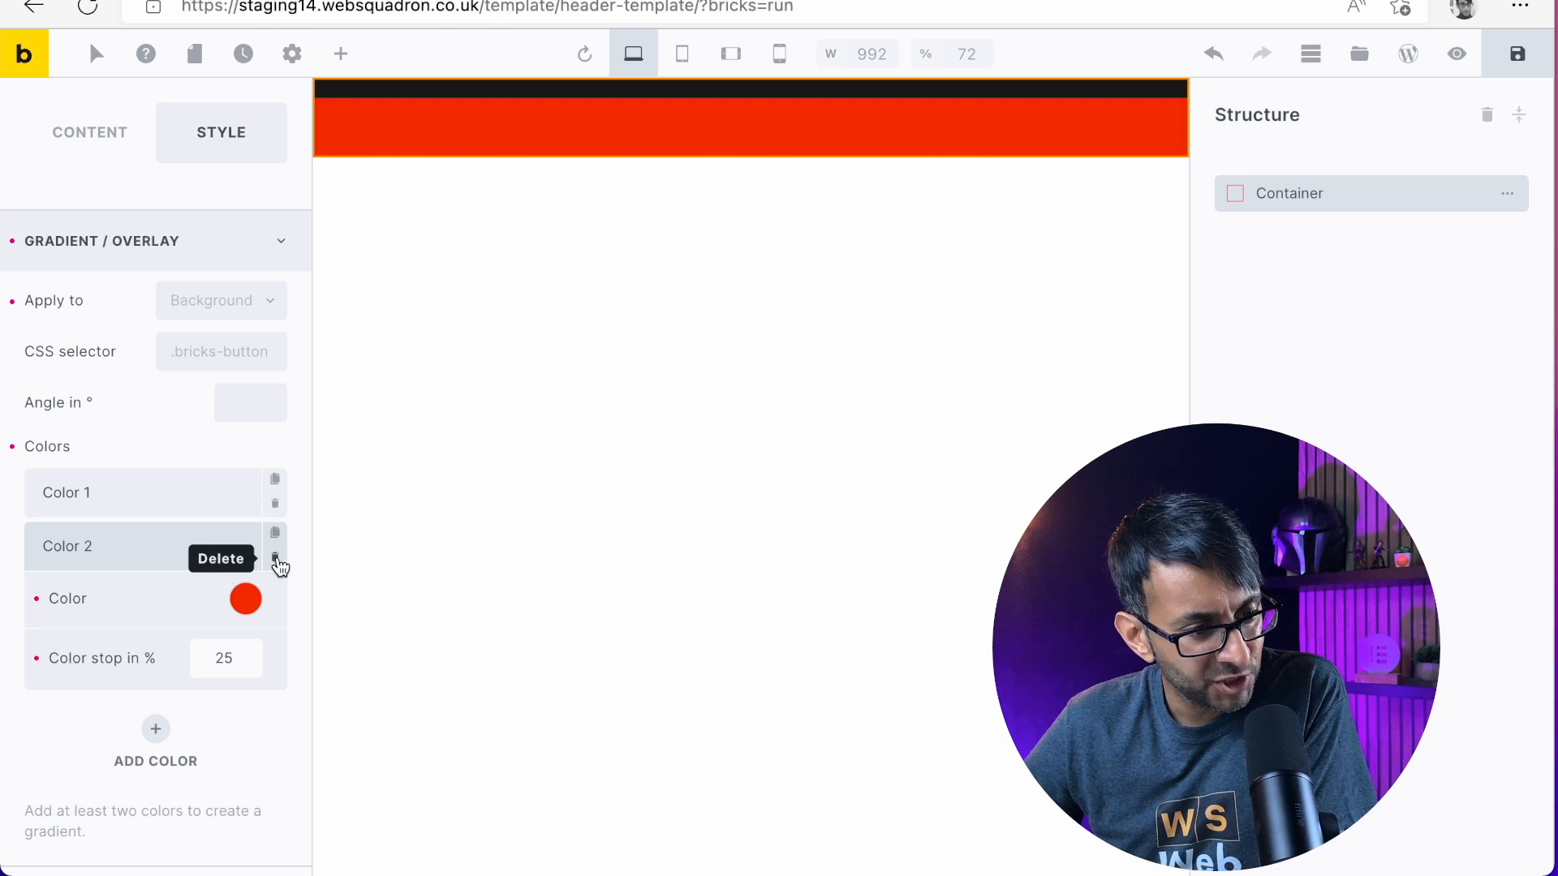
left_click(276, 562)
left_click(277, 560)
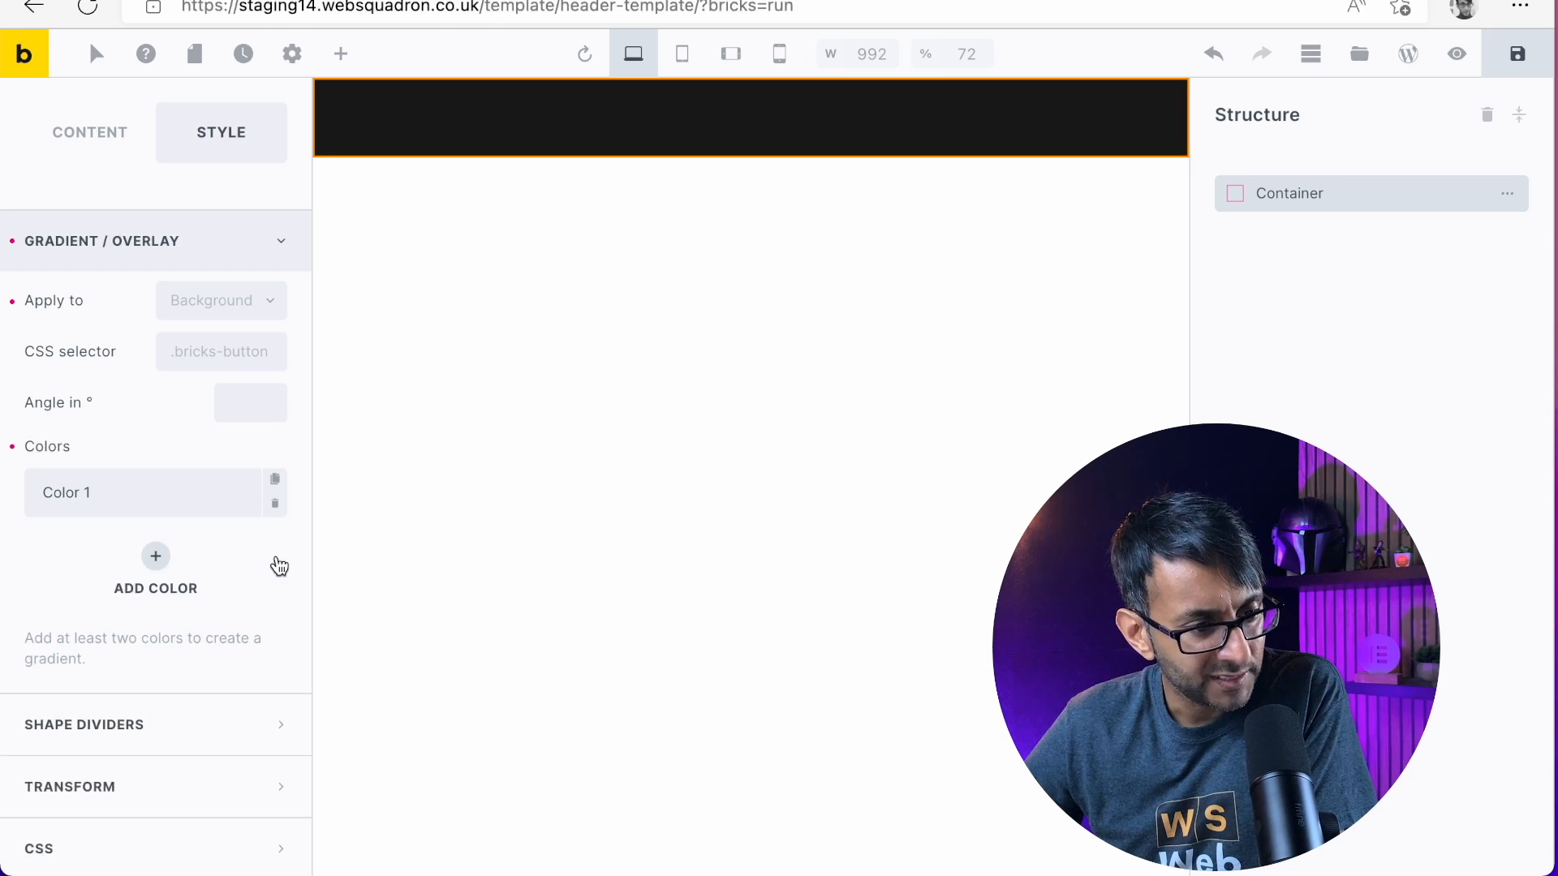
left_click(276, 507)
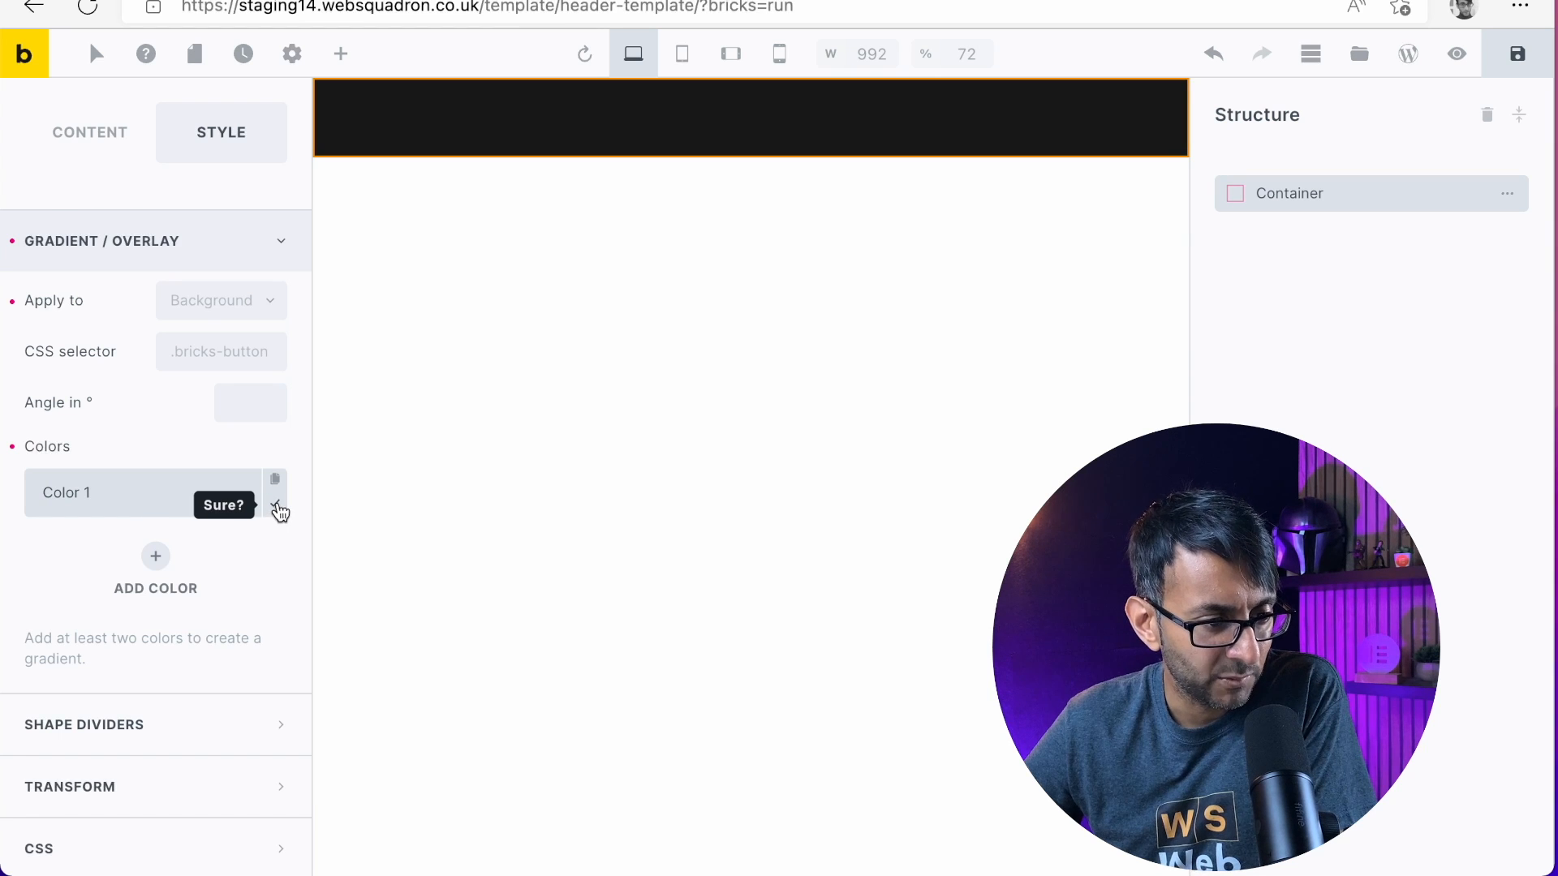
left_click(277, 508)
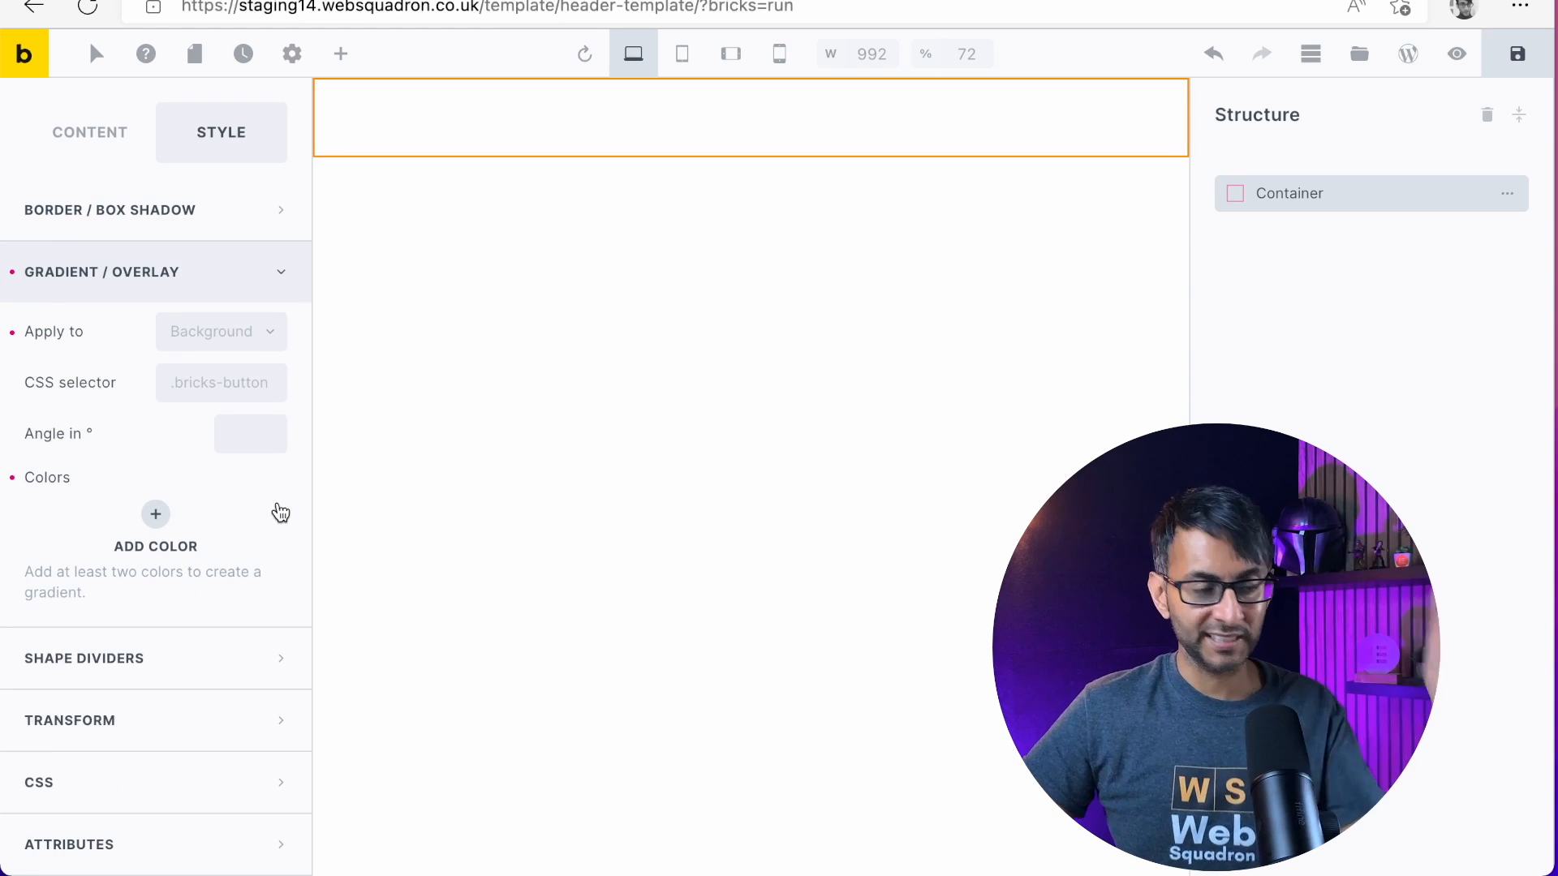
Add a shape divider to the container, look through the available shapes, and delete the divider
left_click(207, 655)
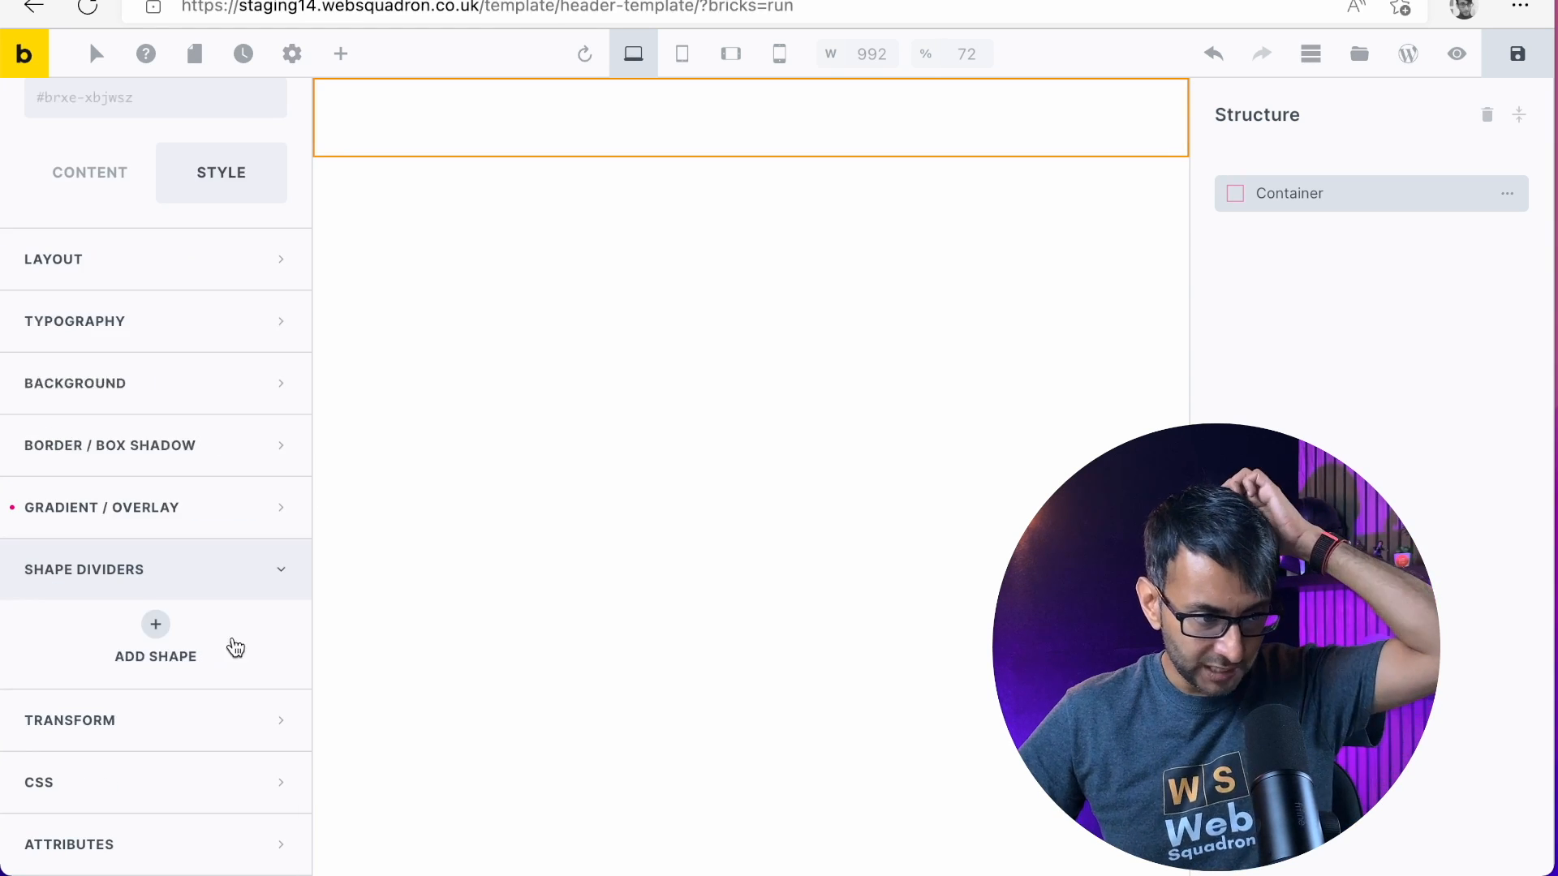
left_click(155, 625)
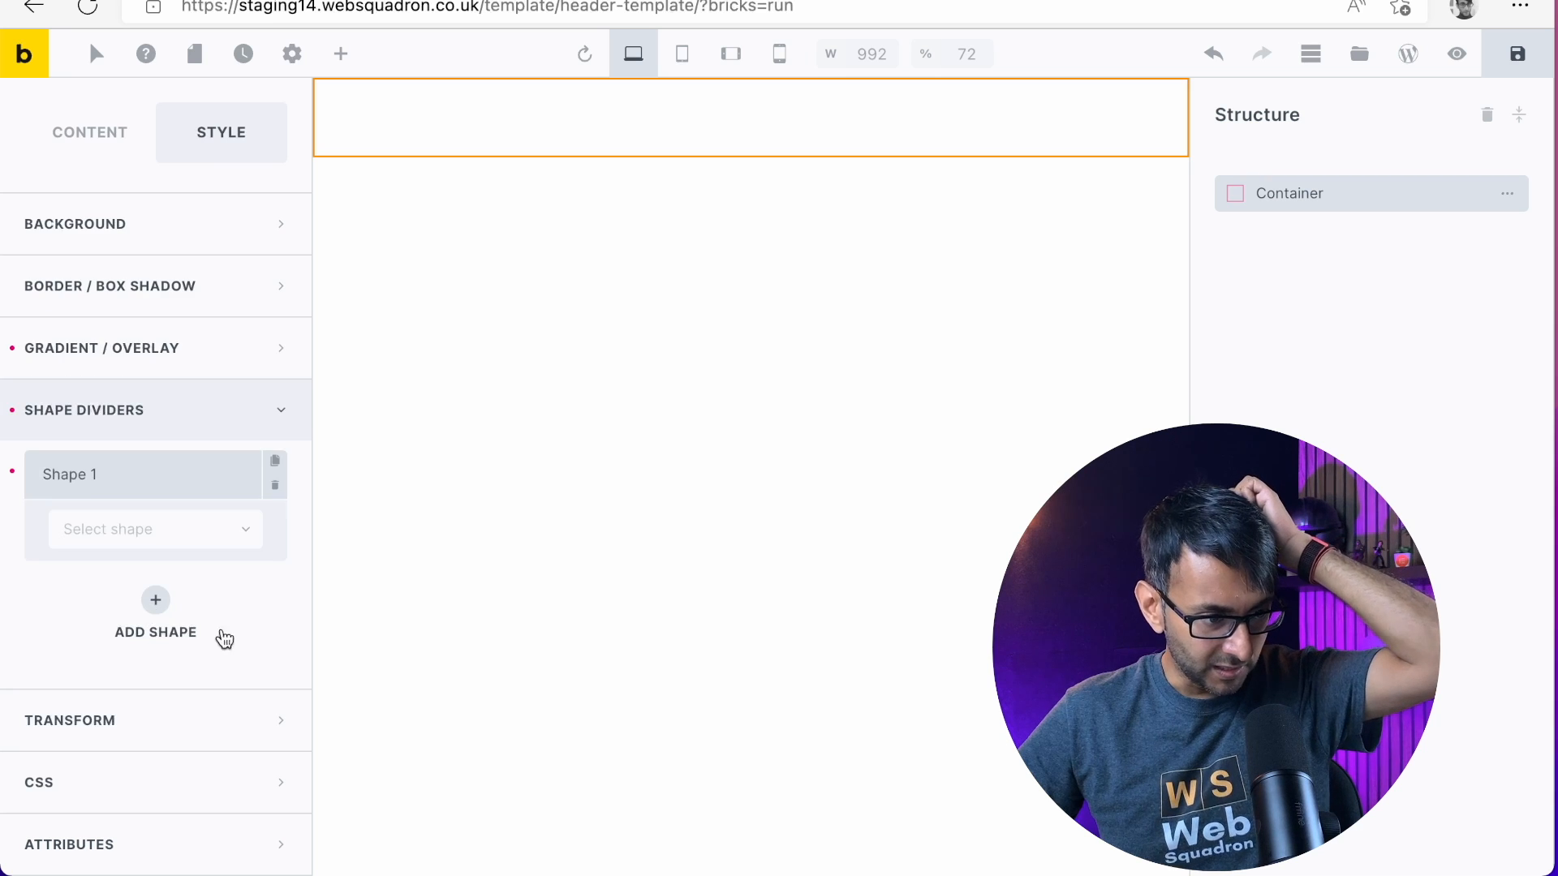
left_click(172, 549)
scroll(162, 690, "down", 15)
scroll(160, 723, "up", 15)
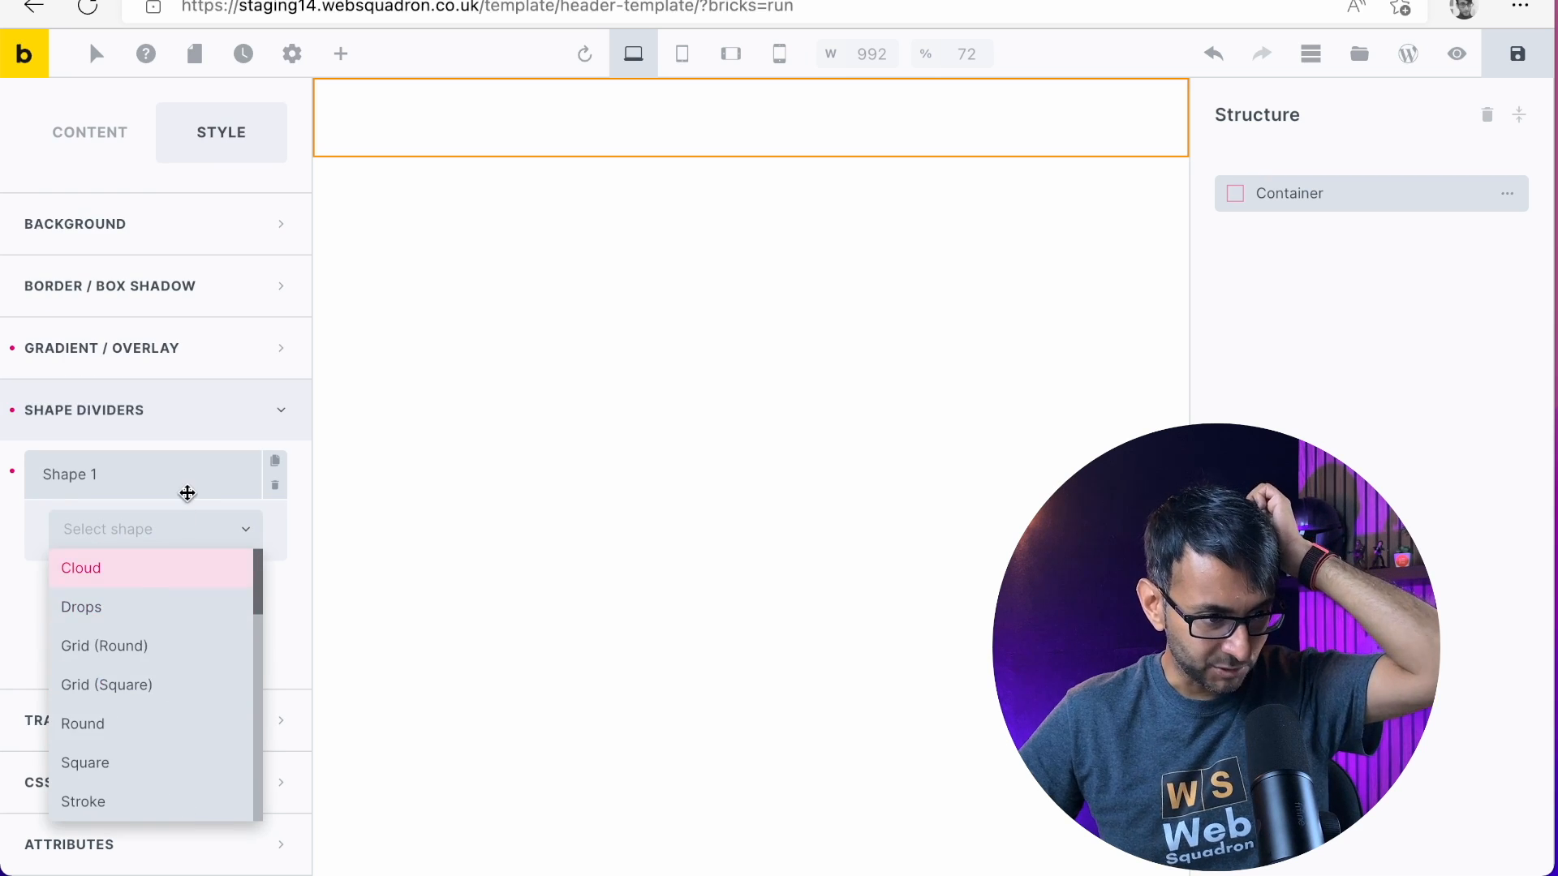
left_click(188, 493)
left_click(275, 554)
left_click(275, 554)
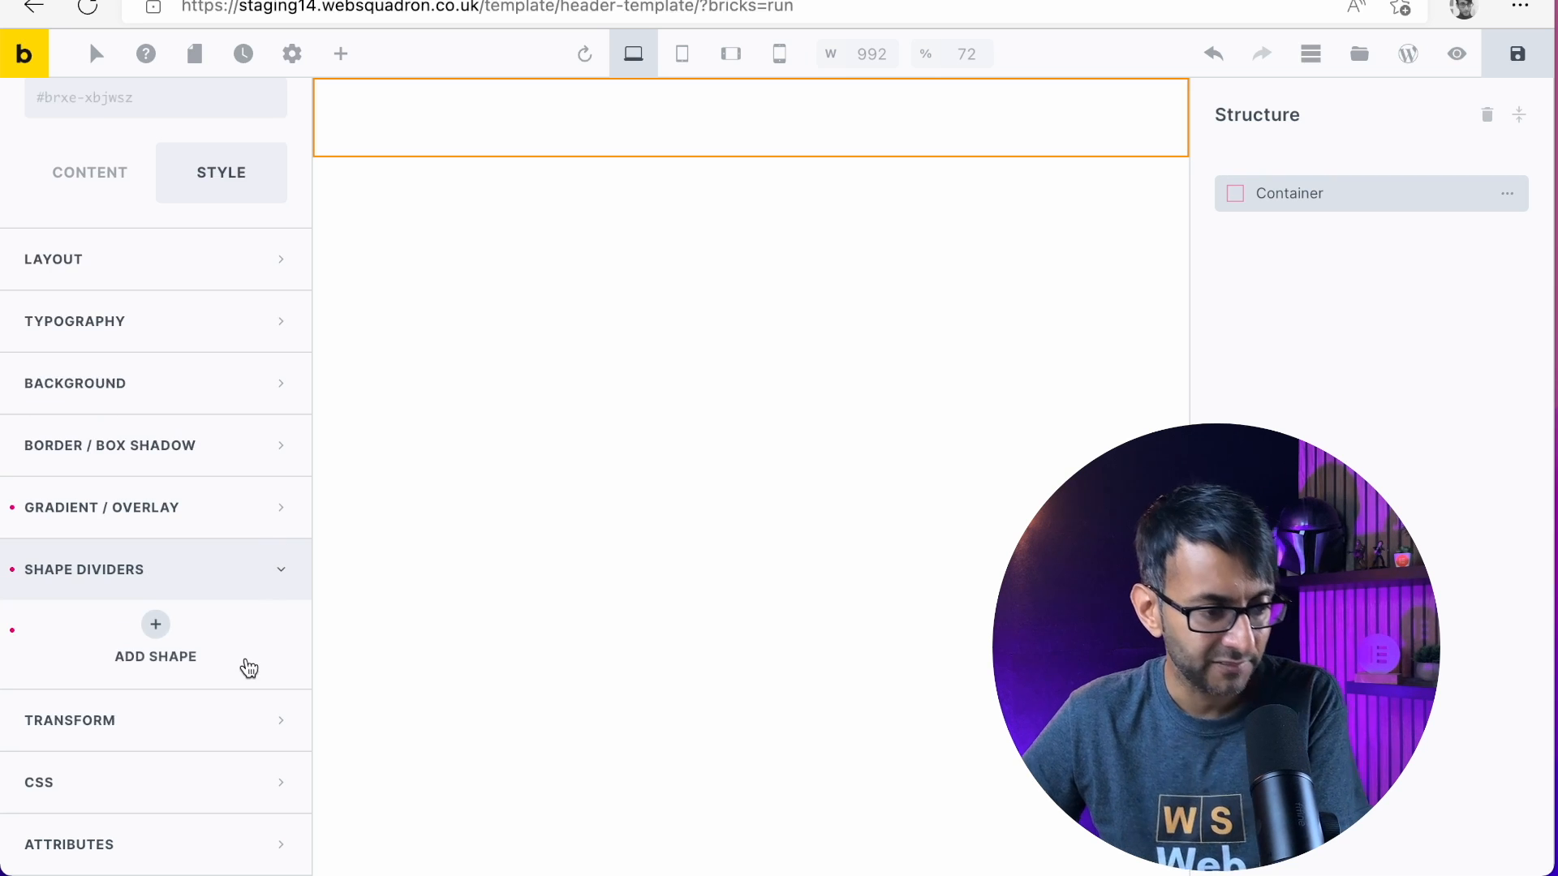
Examine the container's Transform, CSS and Layout style settings, including CSS filters, transition, custom CSS, classes and ID
left_click(154, 727)
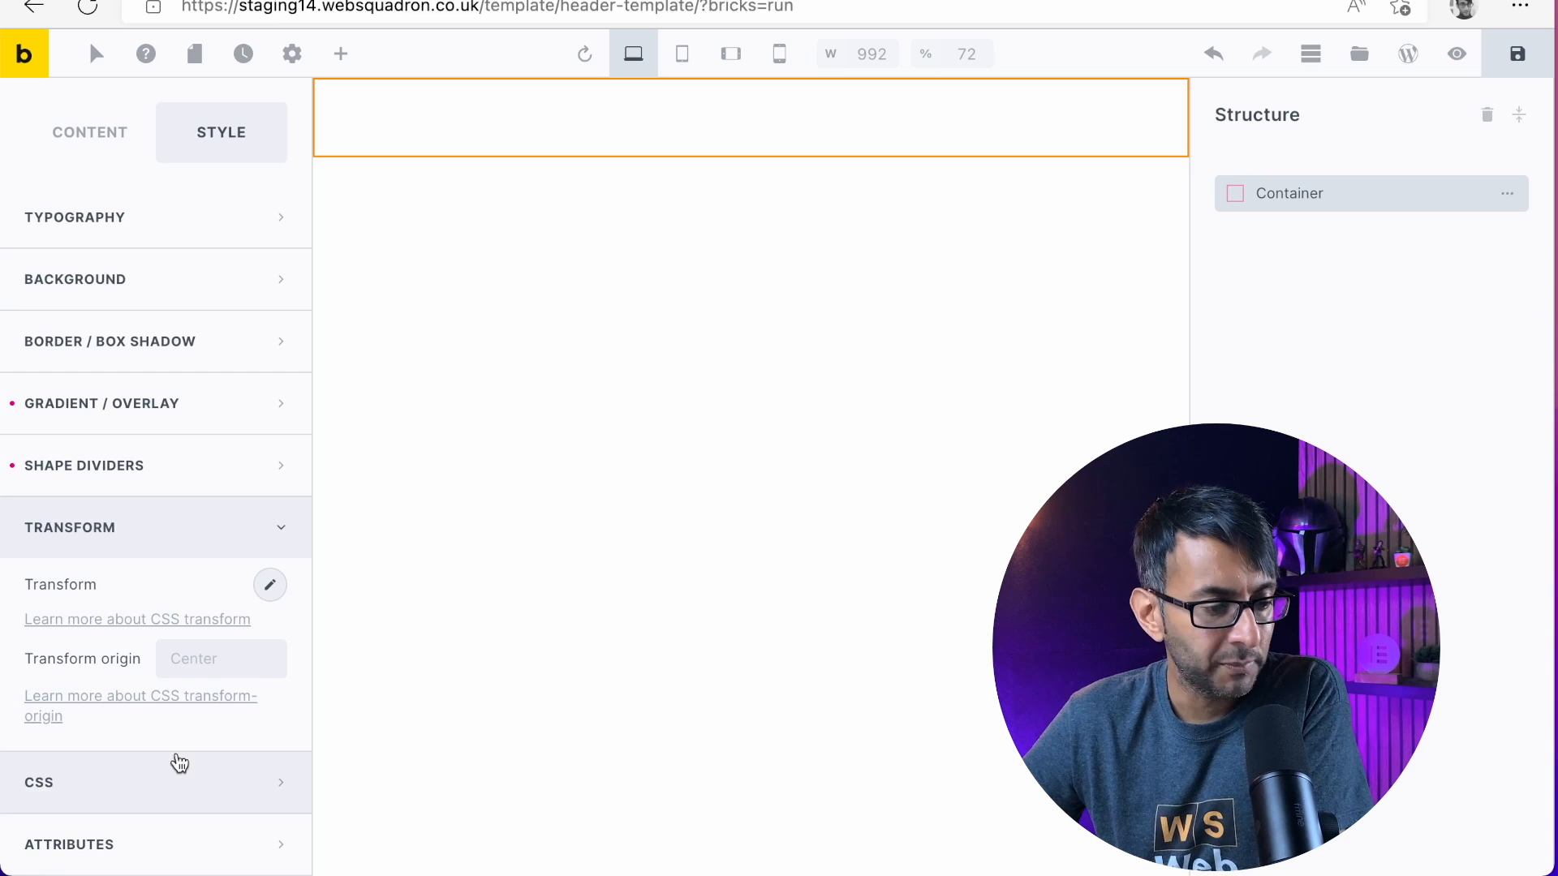
left_click(167, 788)
scroll(212, 768, "down", 8)
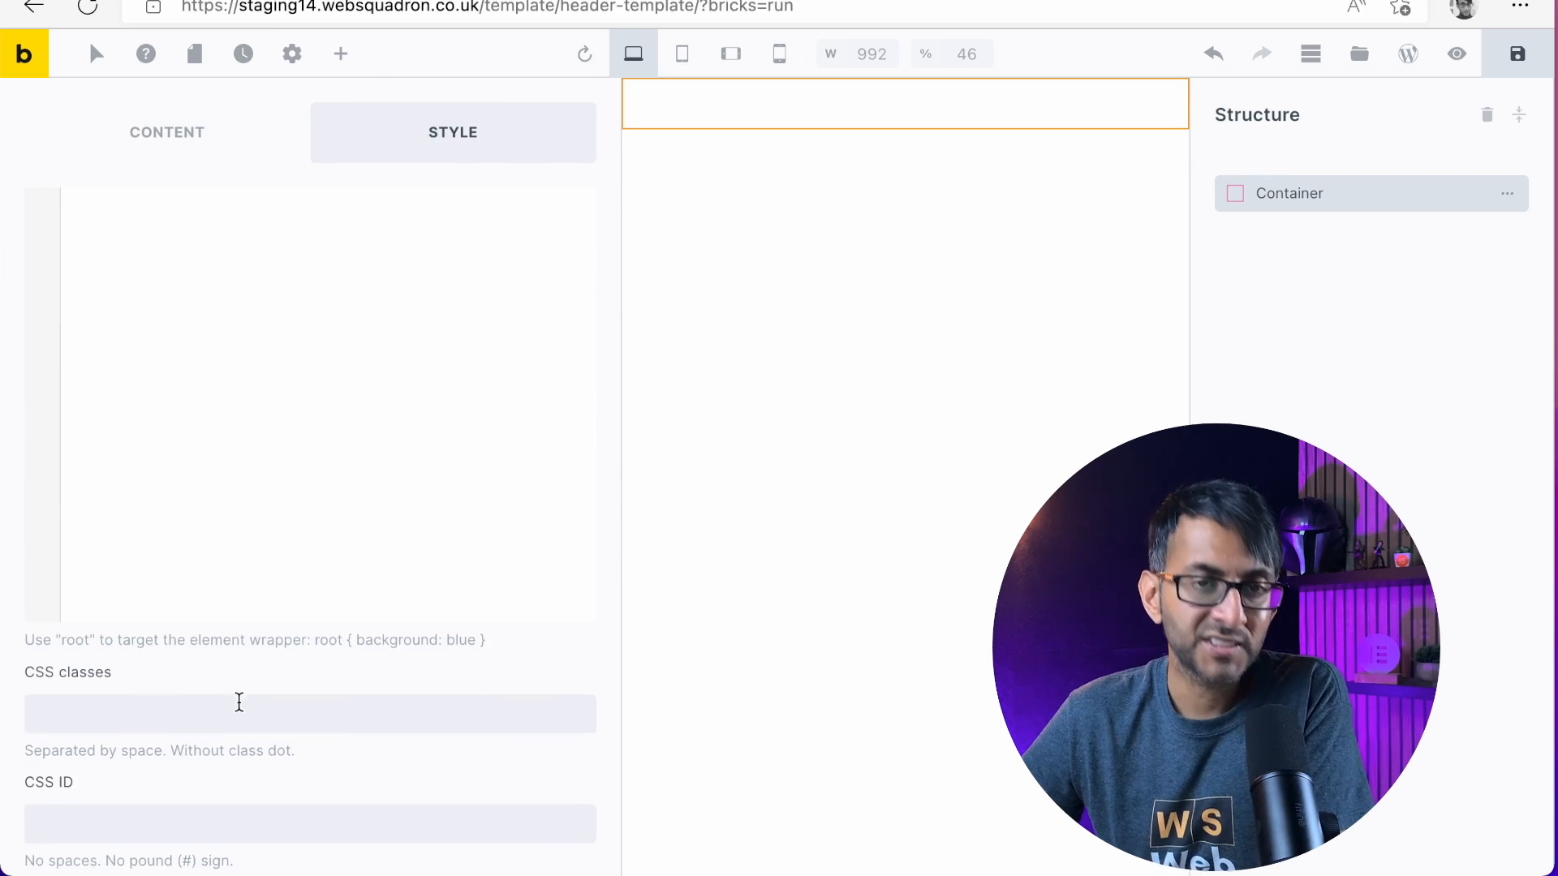
scroll(237, 705, "up", 3)
scroll(245, 422, "up", 4)
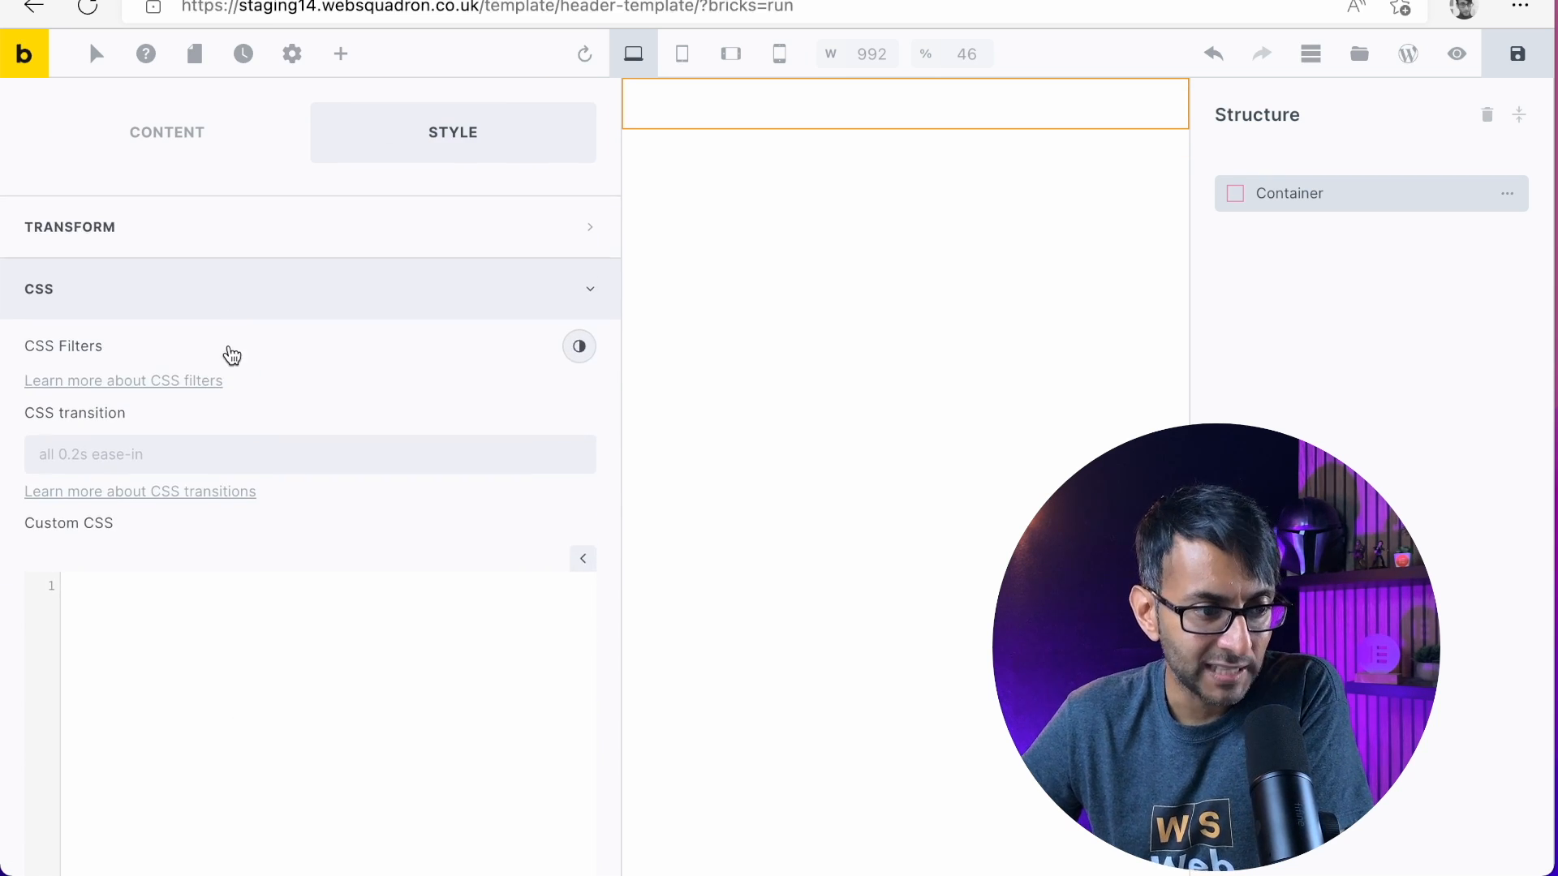
scroll(231, 355, "up", 3)
left_click(508, 470)
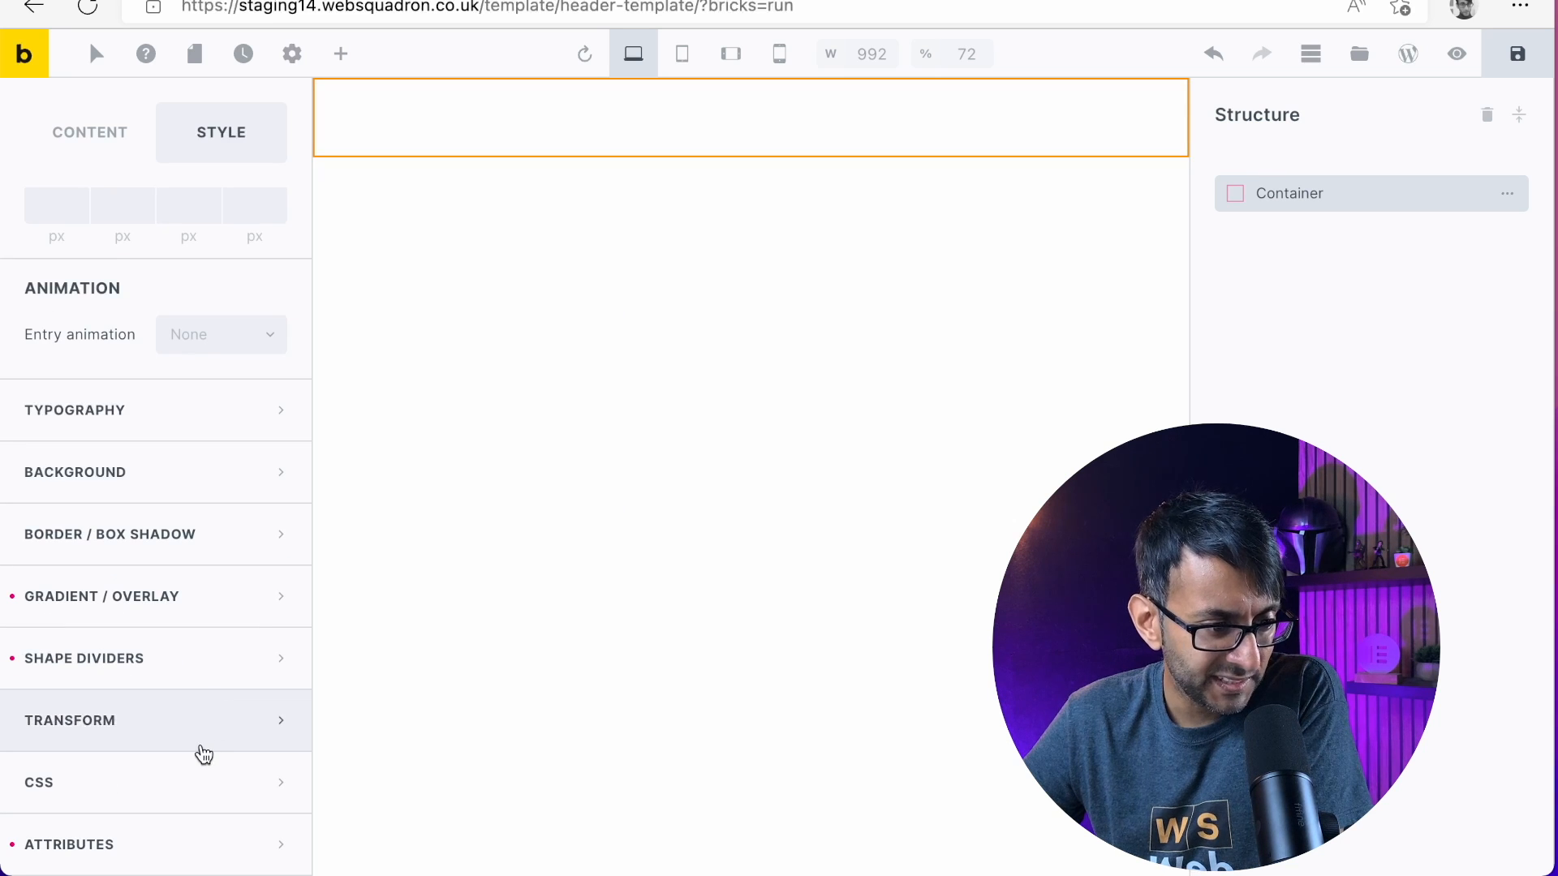
scroll(205, 753, "up", 15)
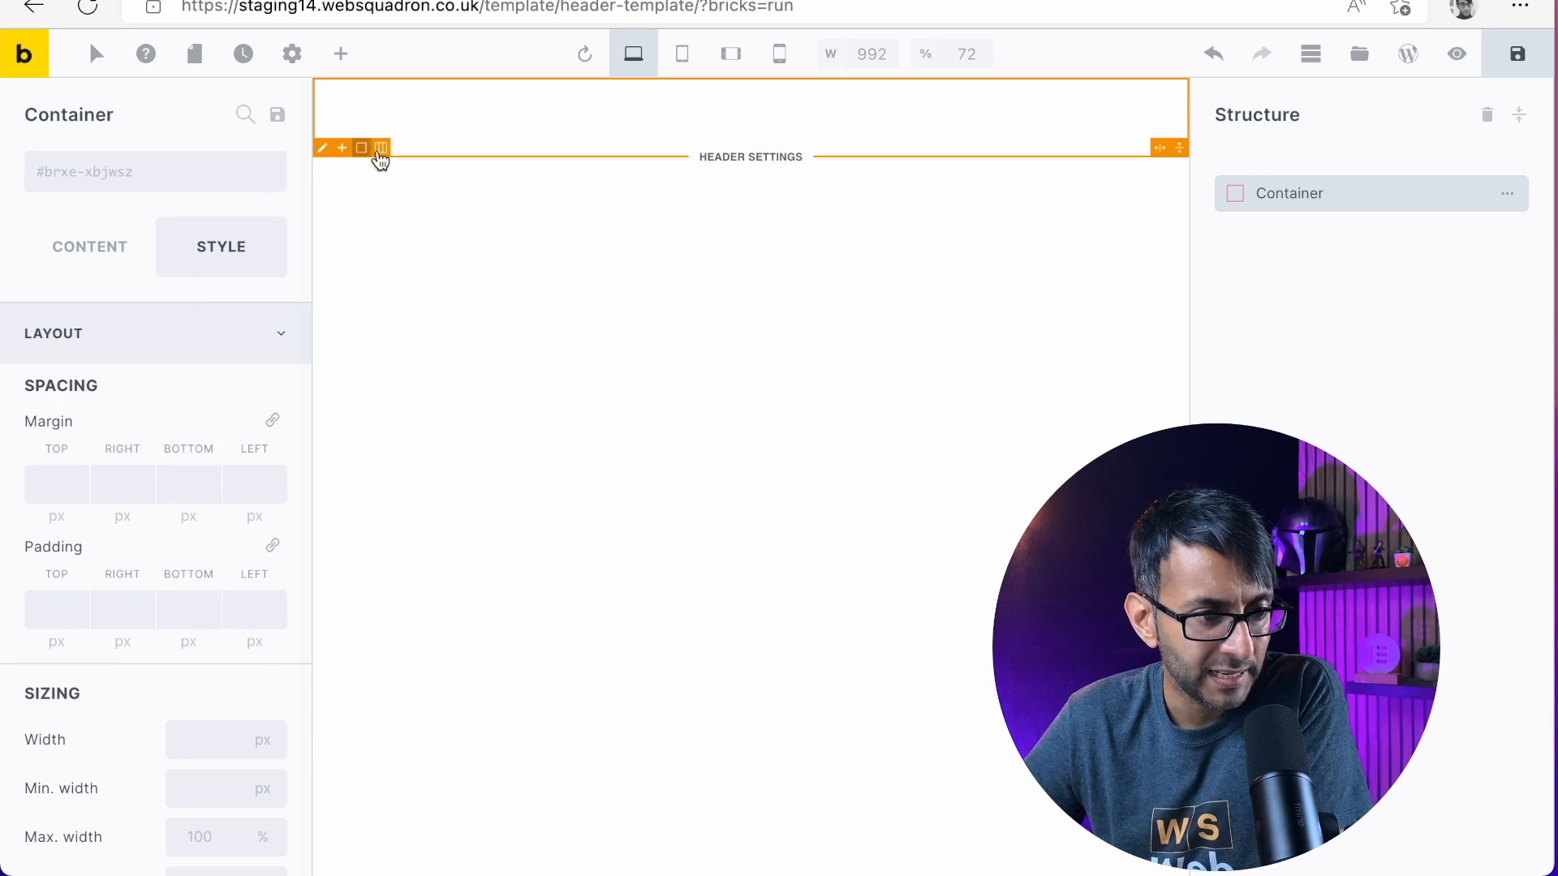
Search the elements for "head", add a Heading element inside the container, and clear the search
left_click(337, 59)
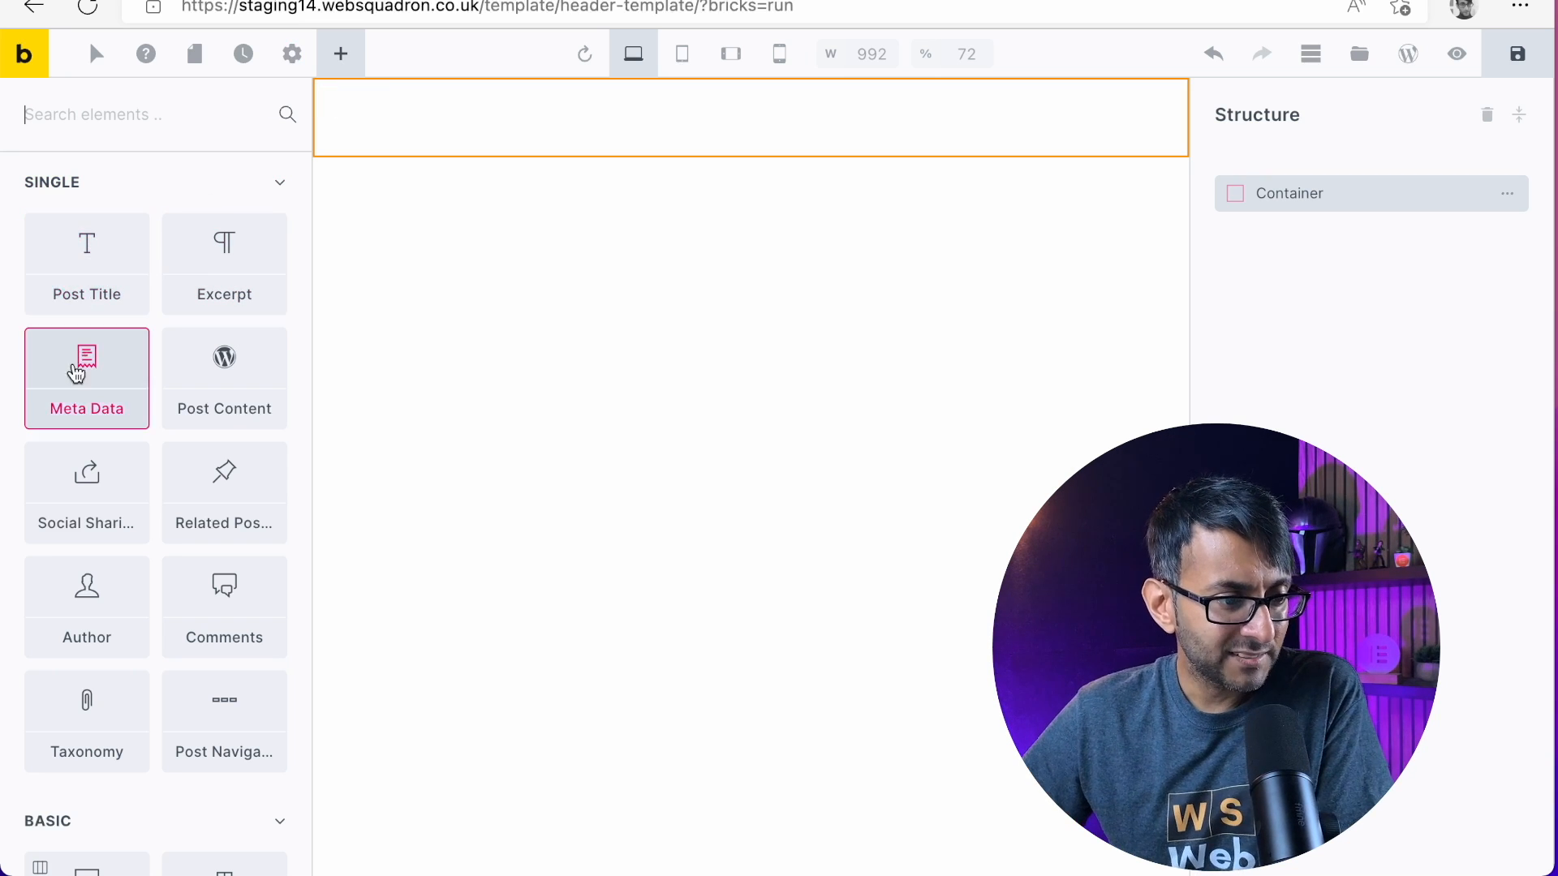
scroll(144, 492, "down", 8)
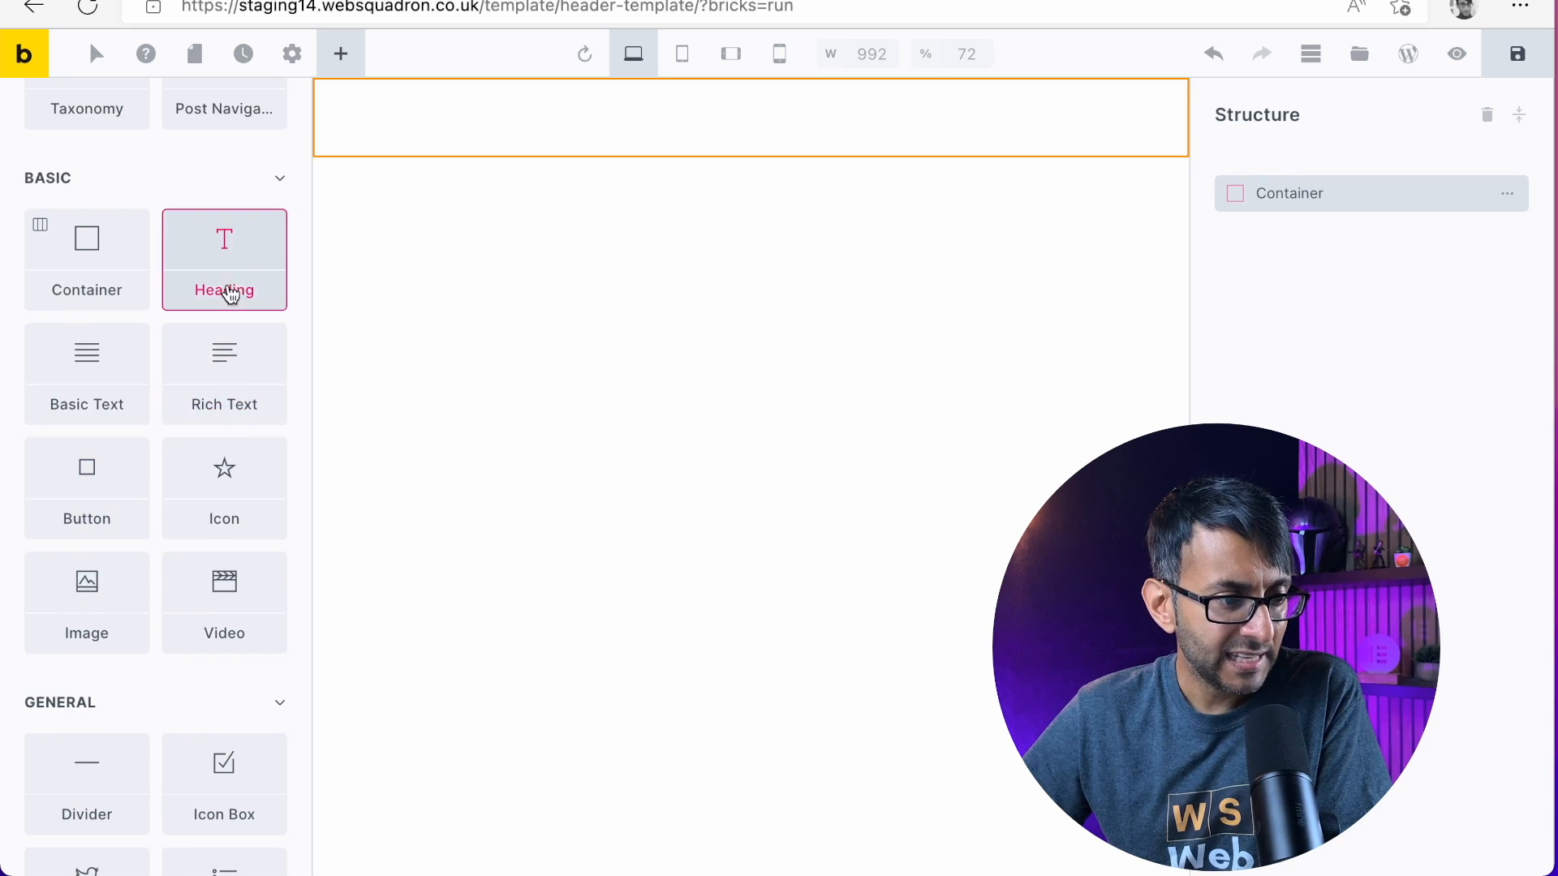
scroll(230, 325, "up", 8)
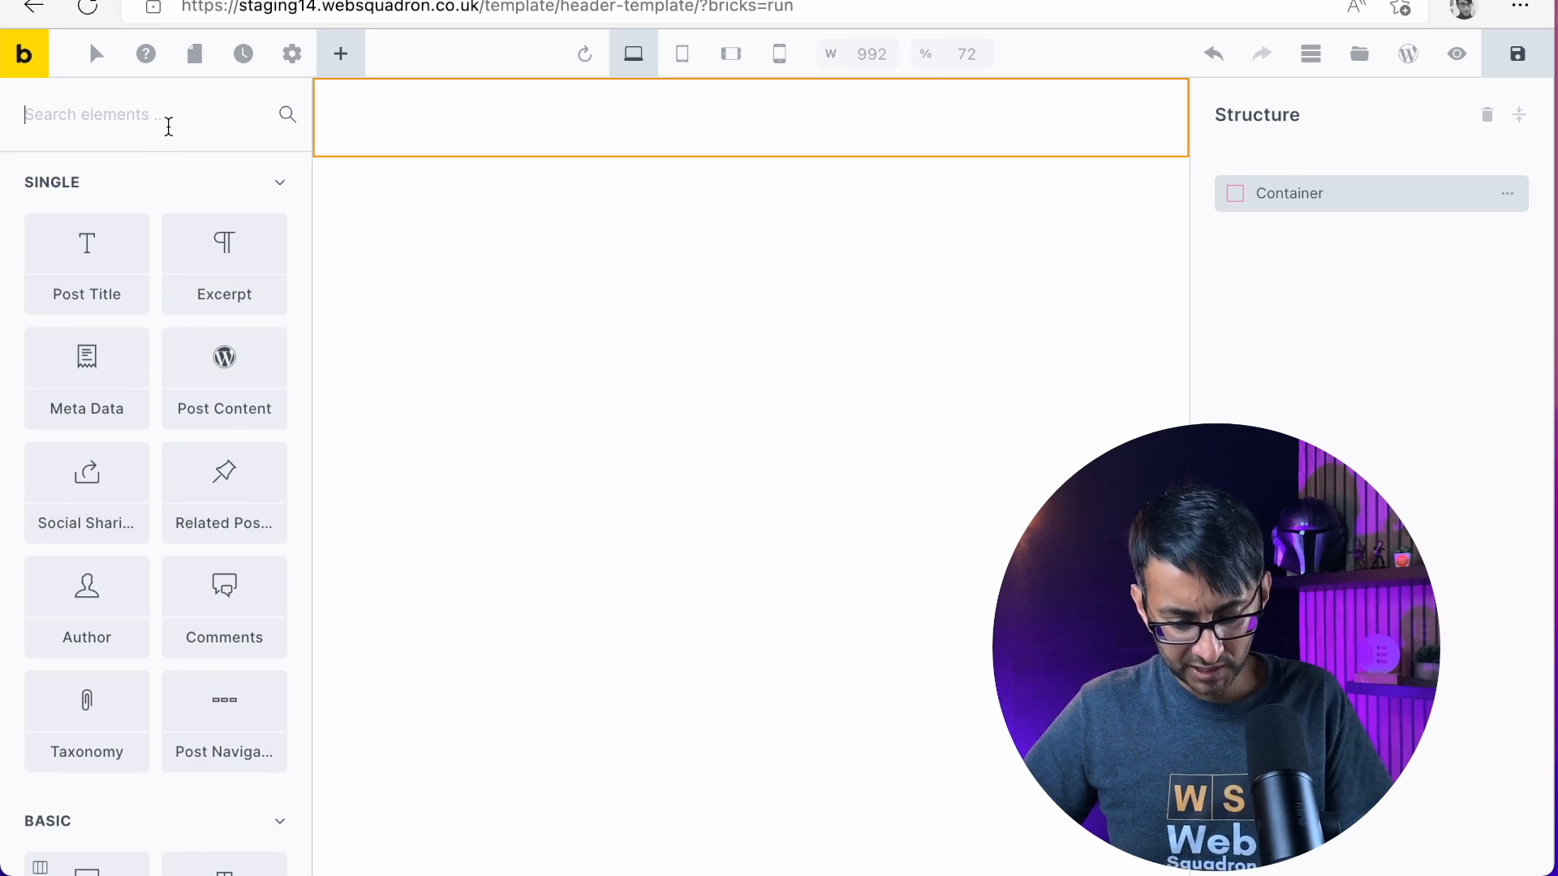
type("hea")
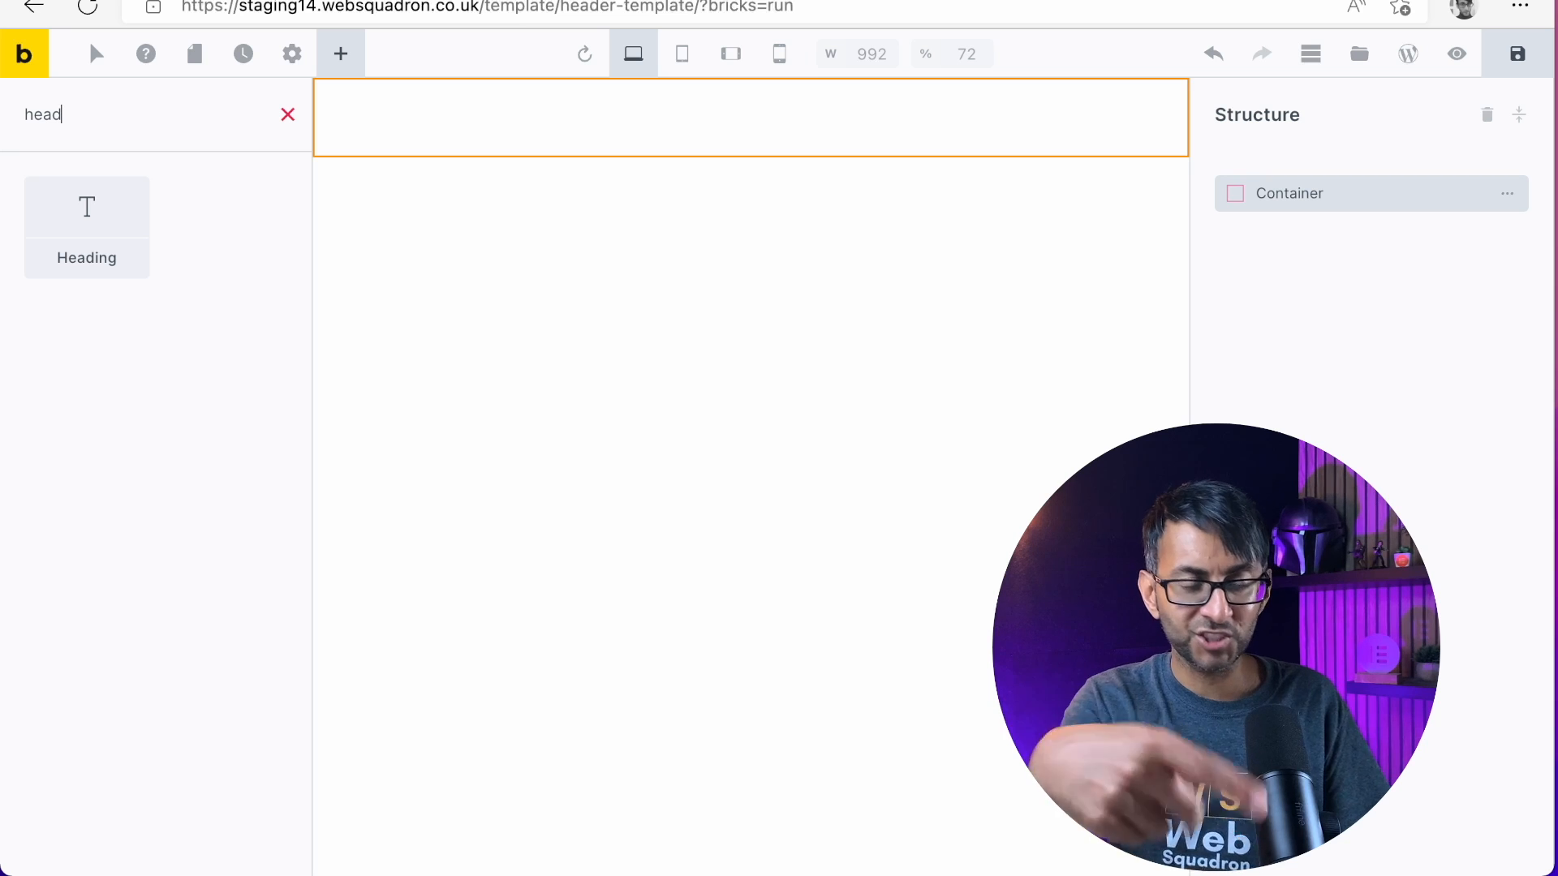
type("d")
left_click_drag(112, 233, 454, 107)
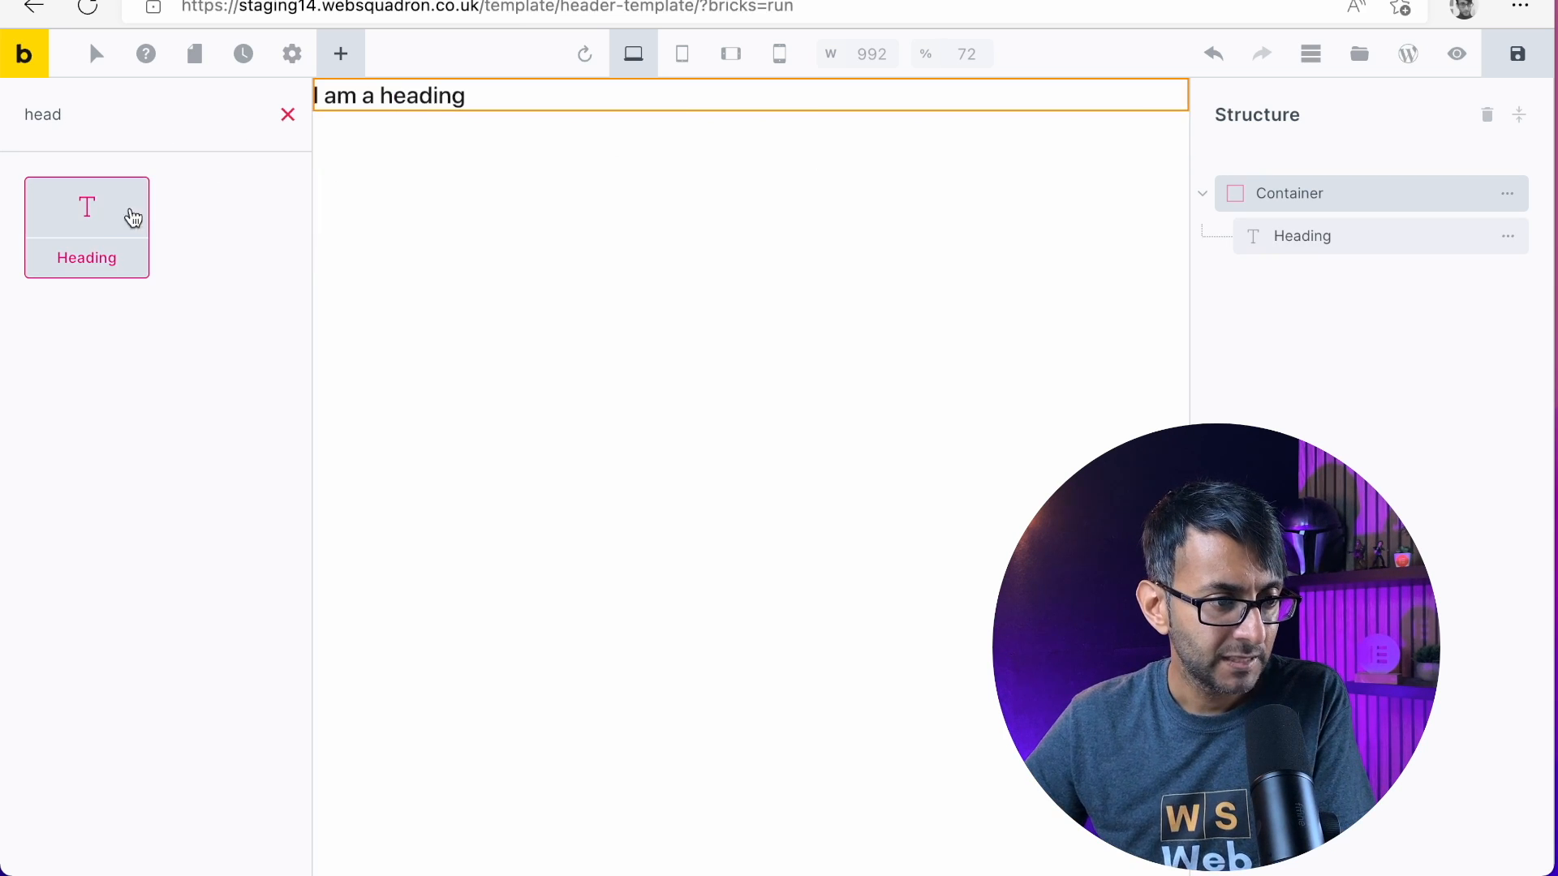
left_click(289, 114)
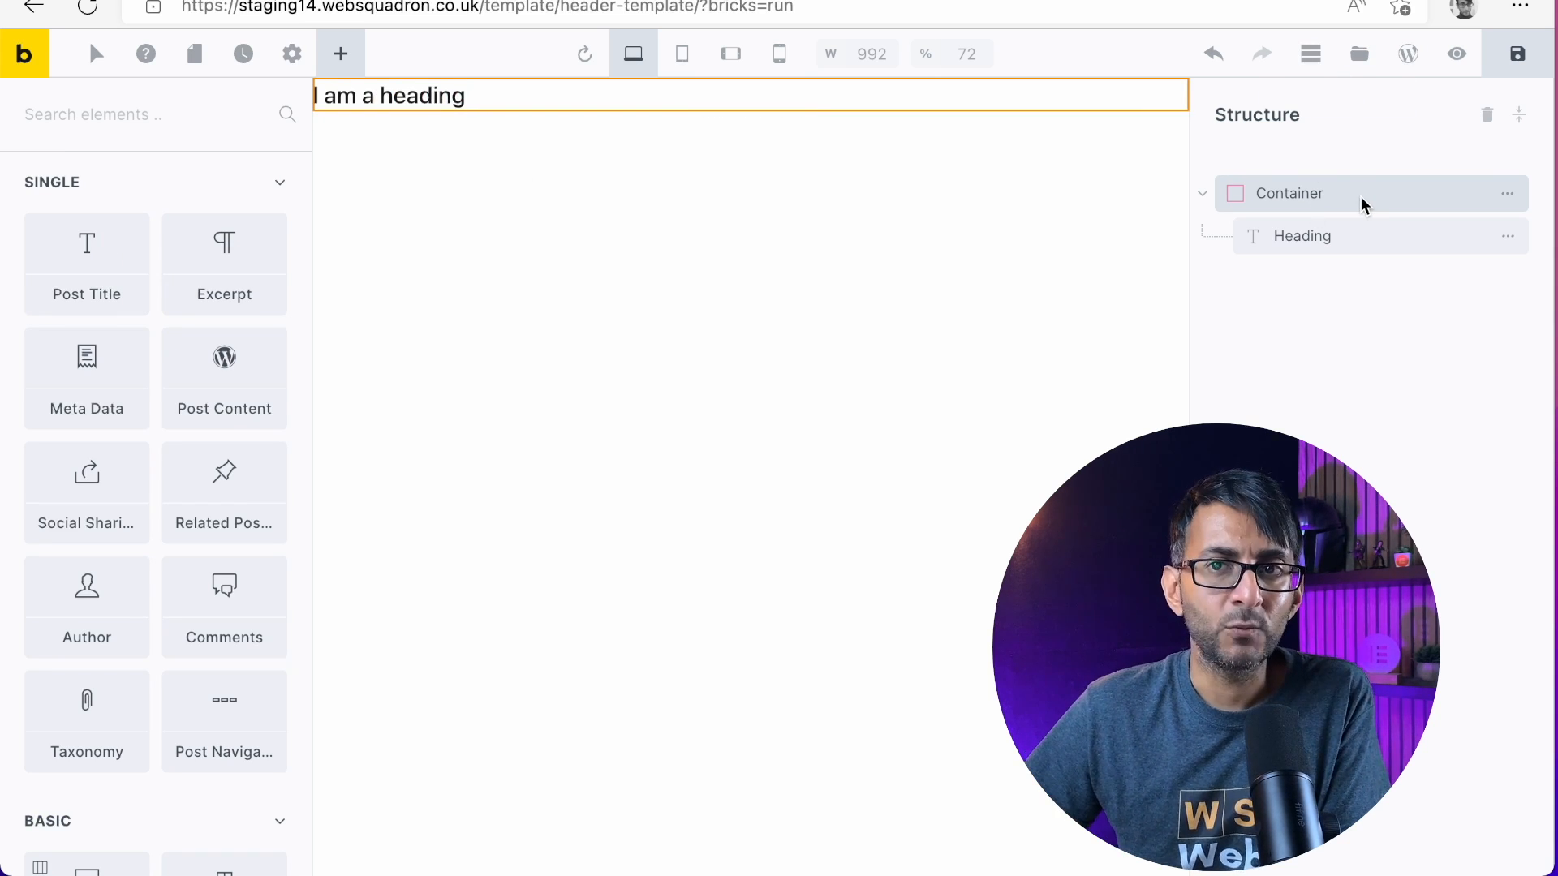
Hide the page structure and change the heading's text to "Bricks Container"
mouse_move(1506, 240)
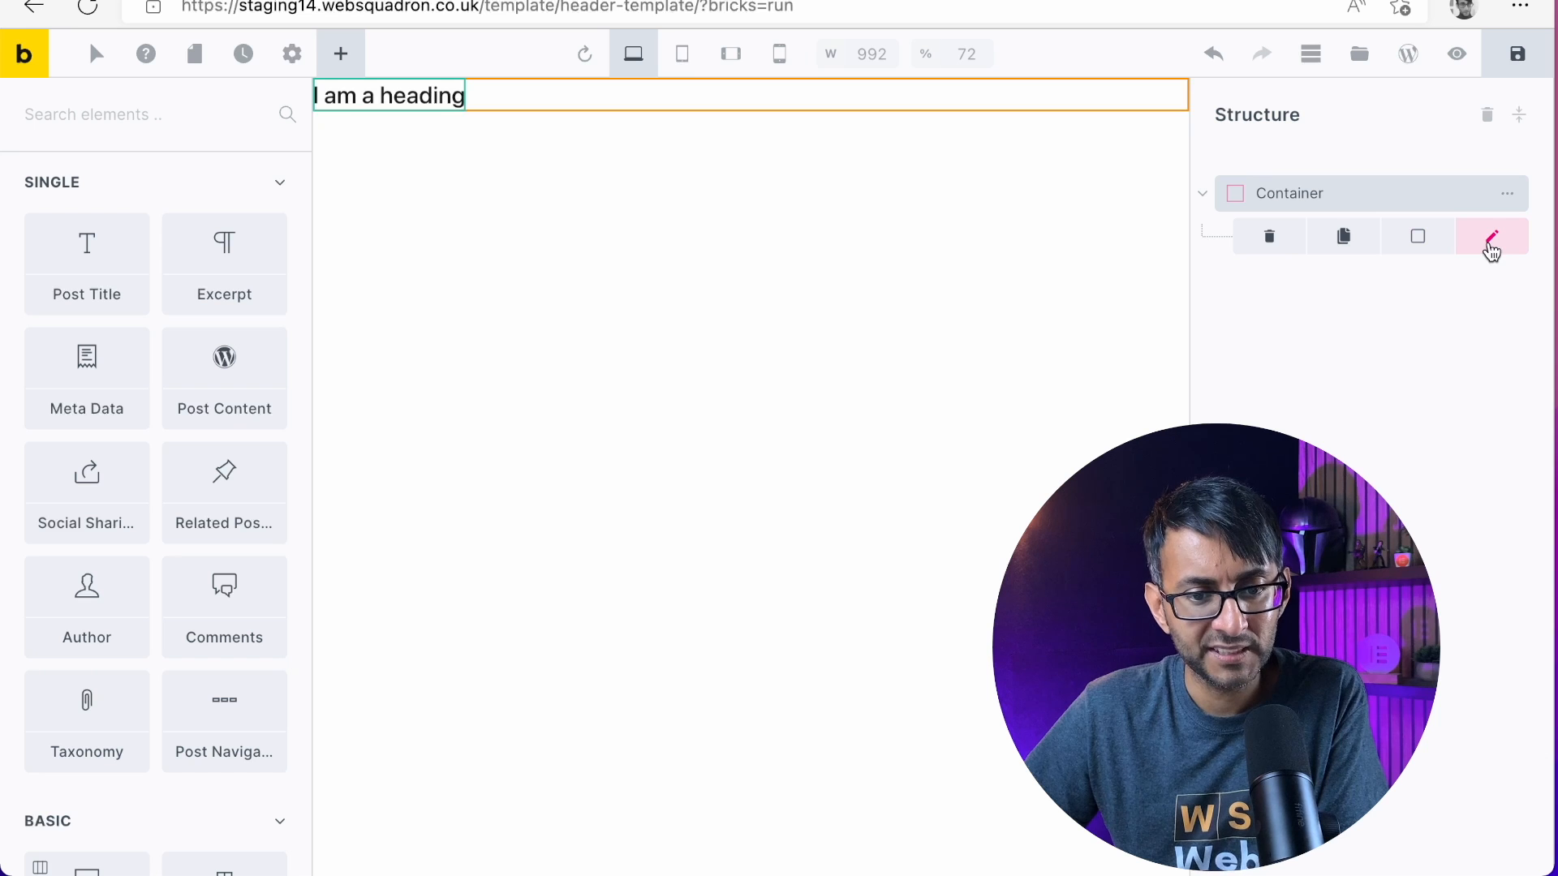
left_click(1310, 53)
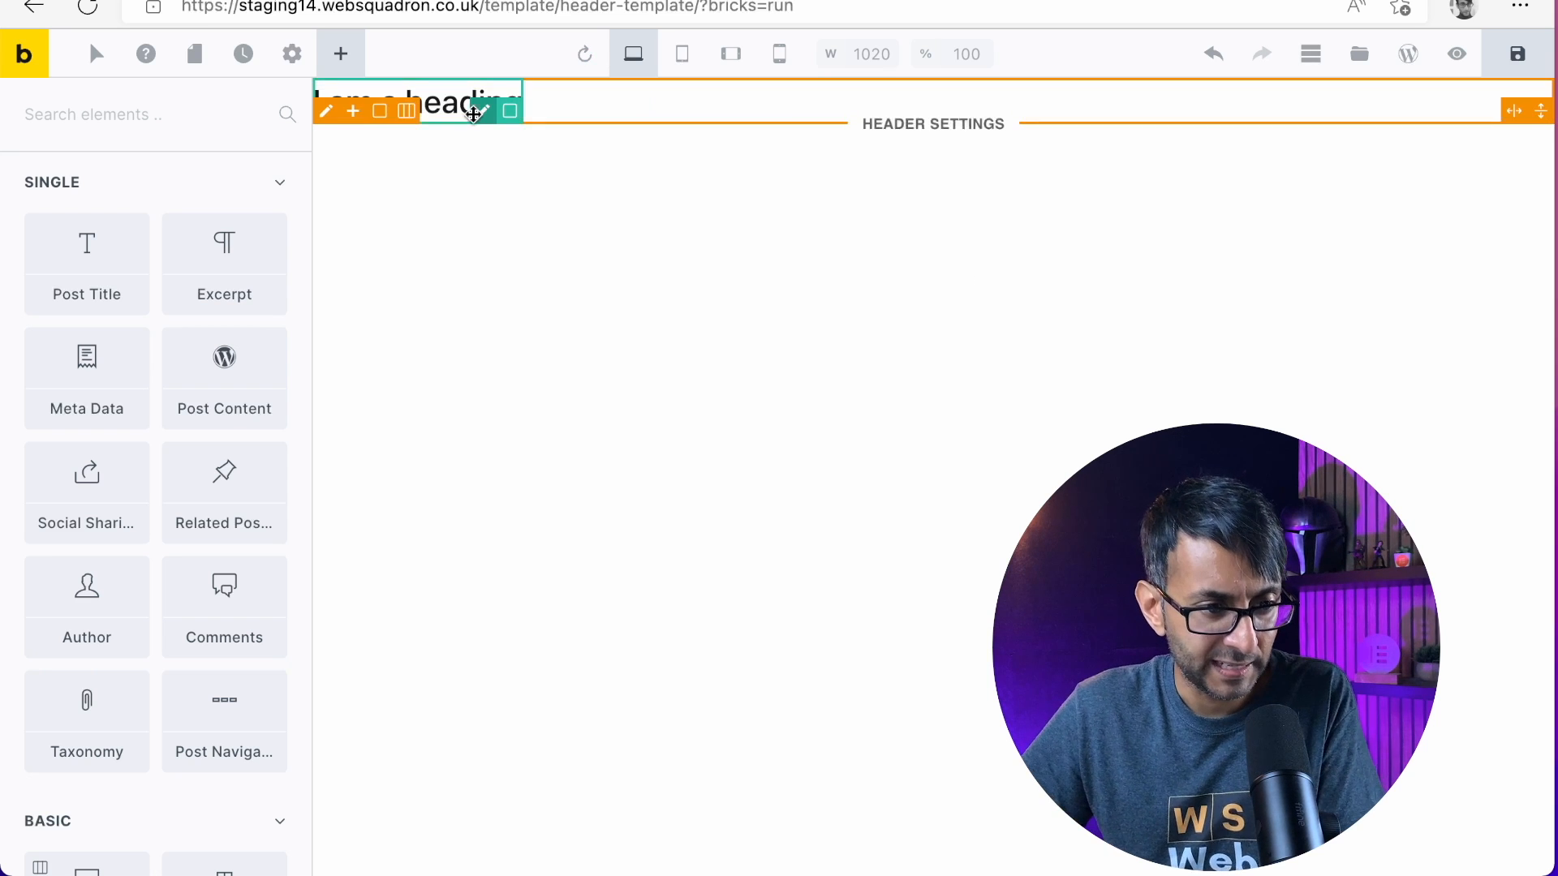
left_click(480, 119)
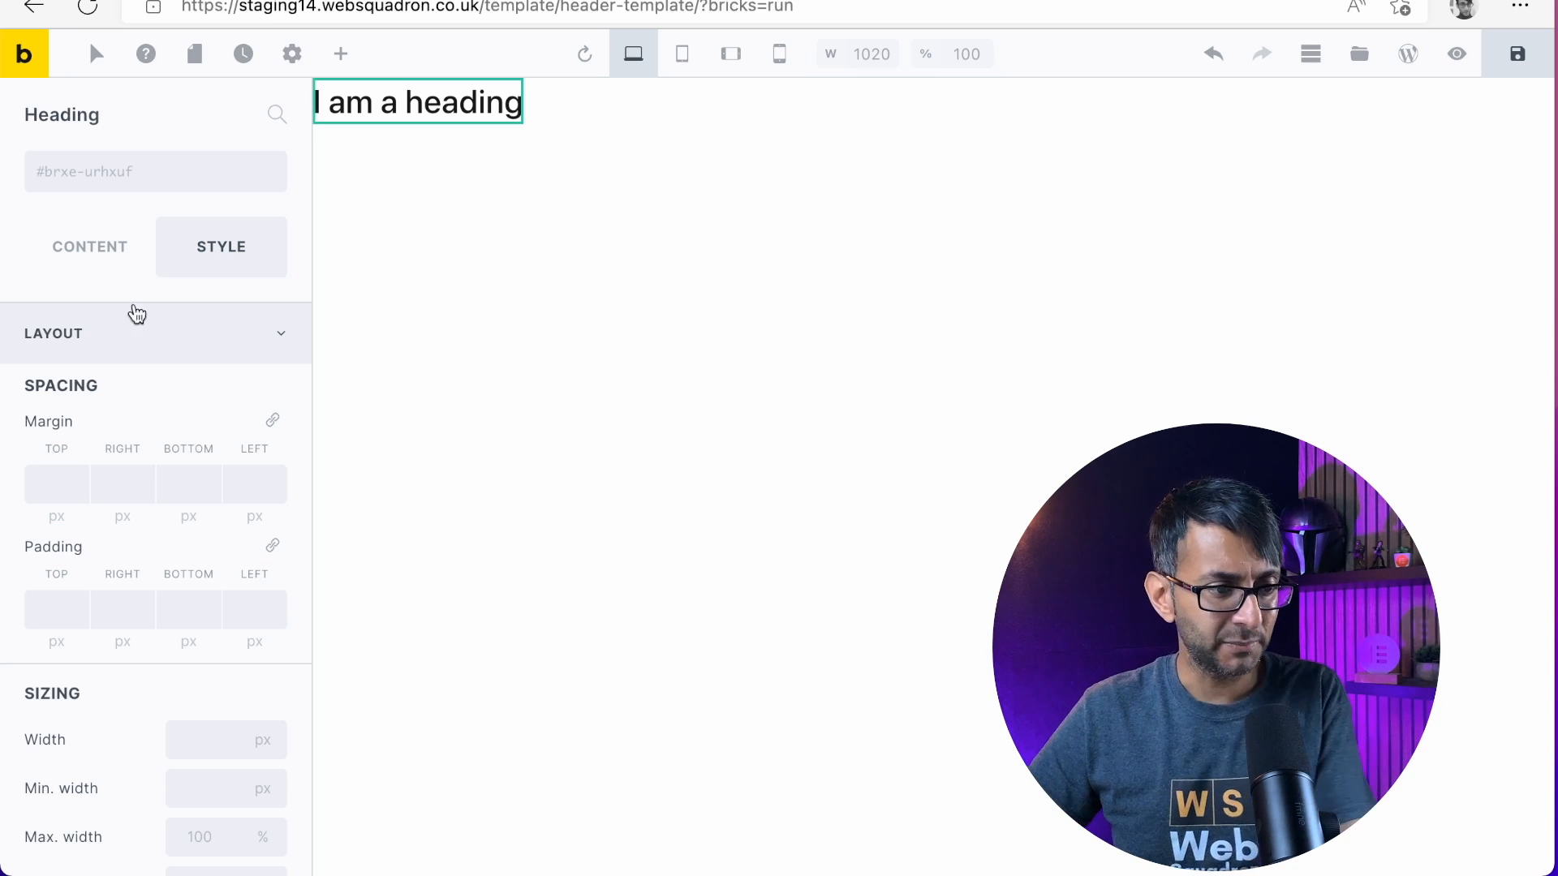
left_click(67, 262)
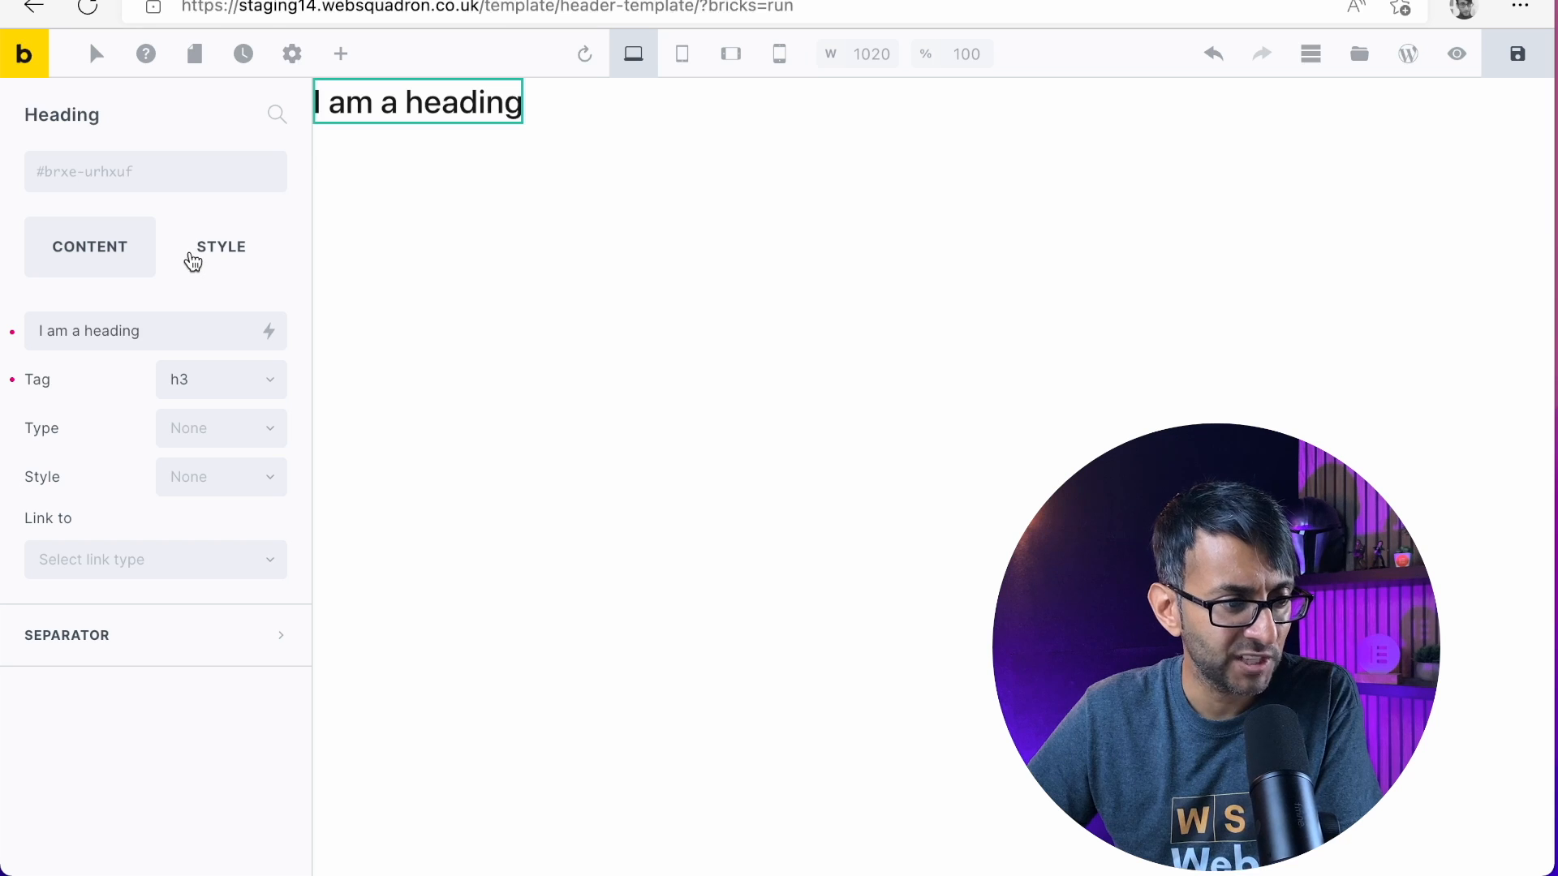
left_click_drag(160, 324, 7, 325)
type("Br")
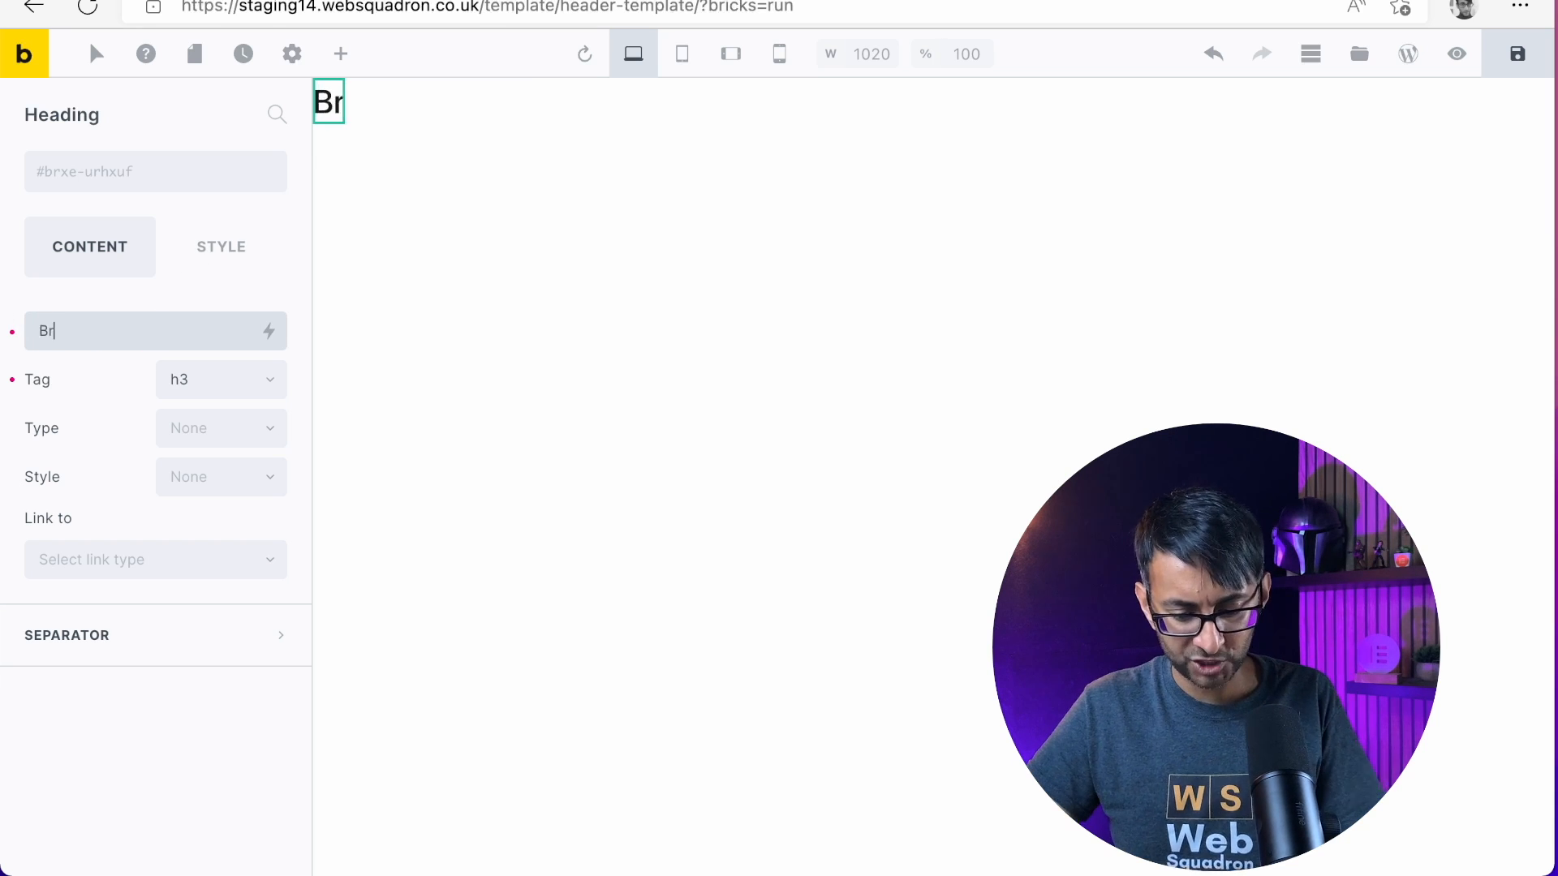
type("icks Container")
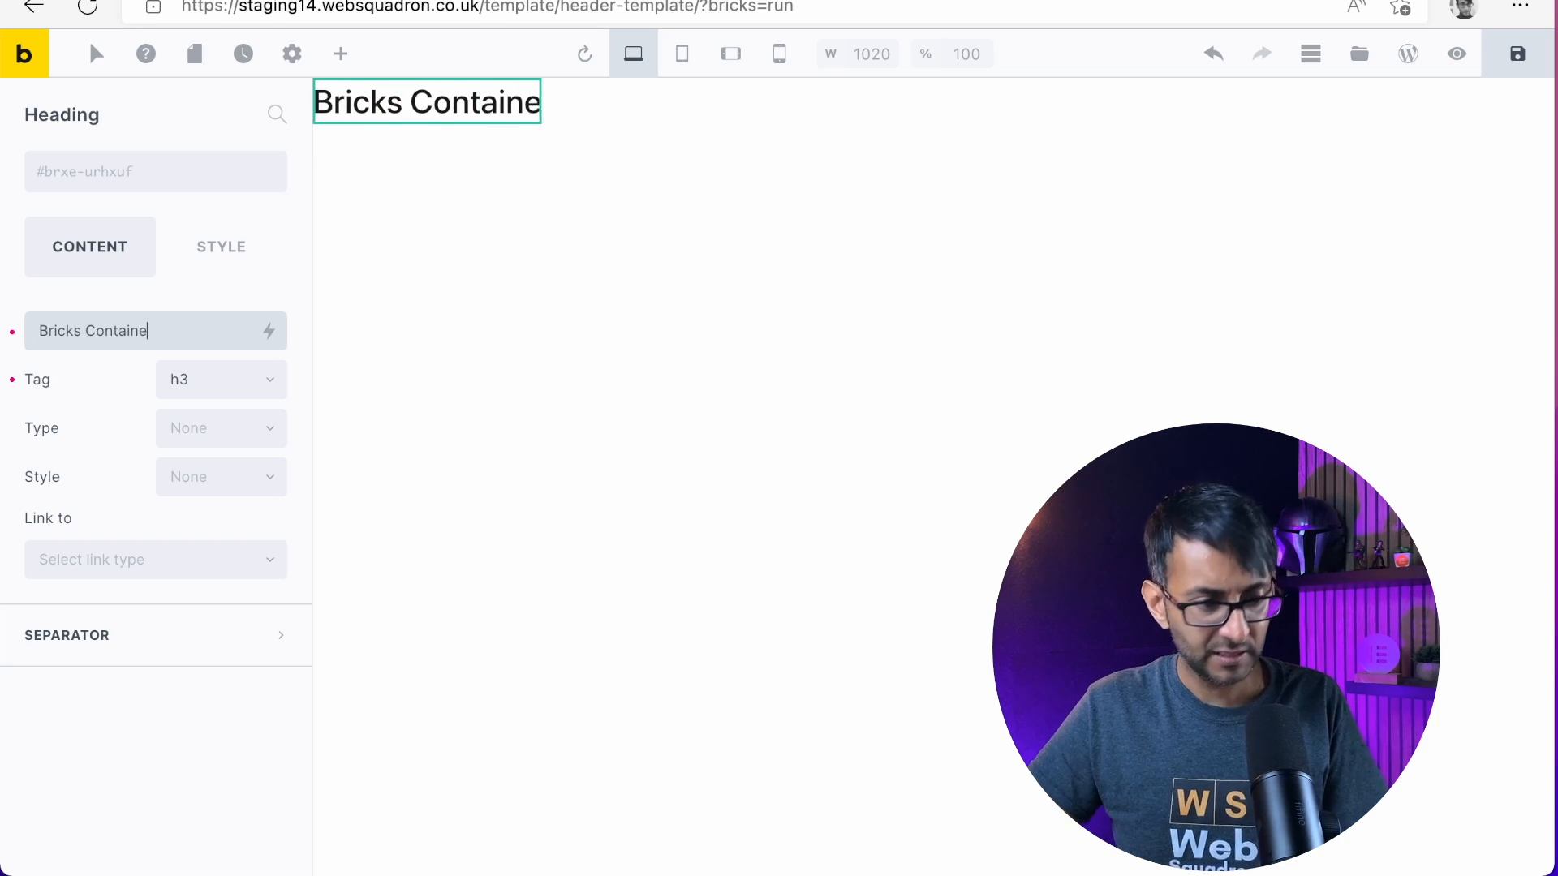
Set the heading's tag to h1
left_click(196, 406)
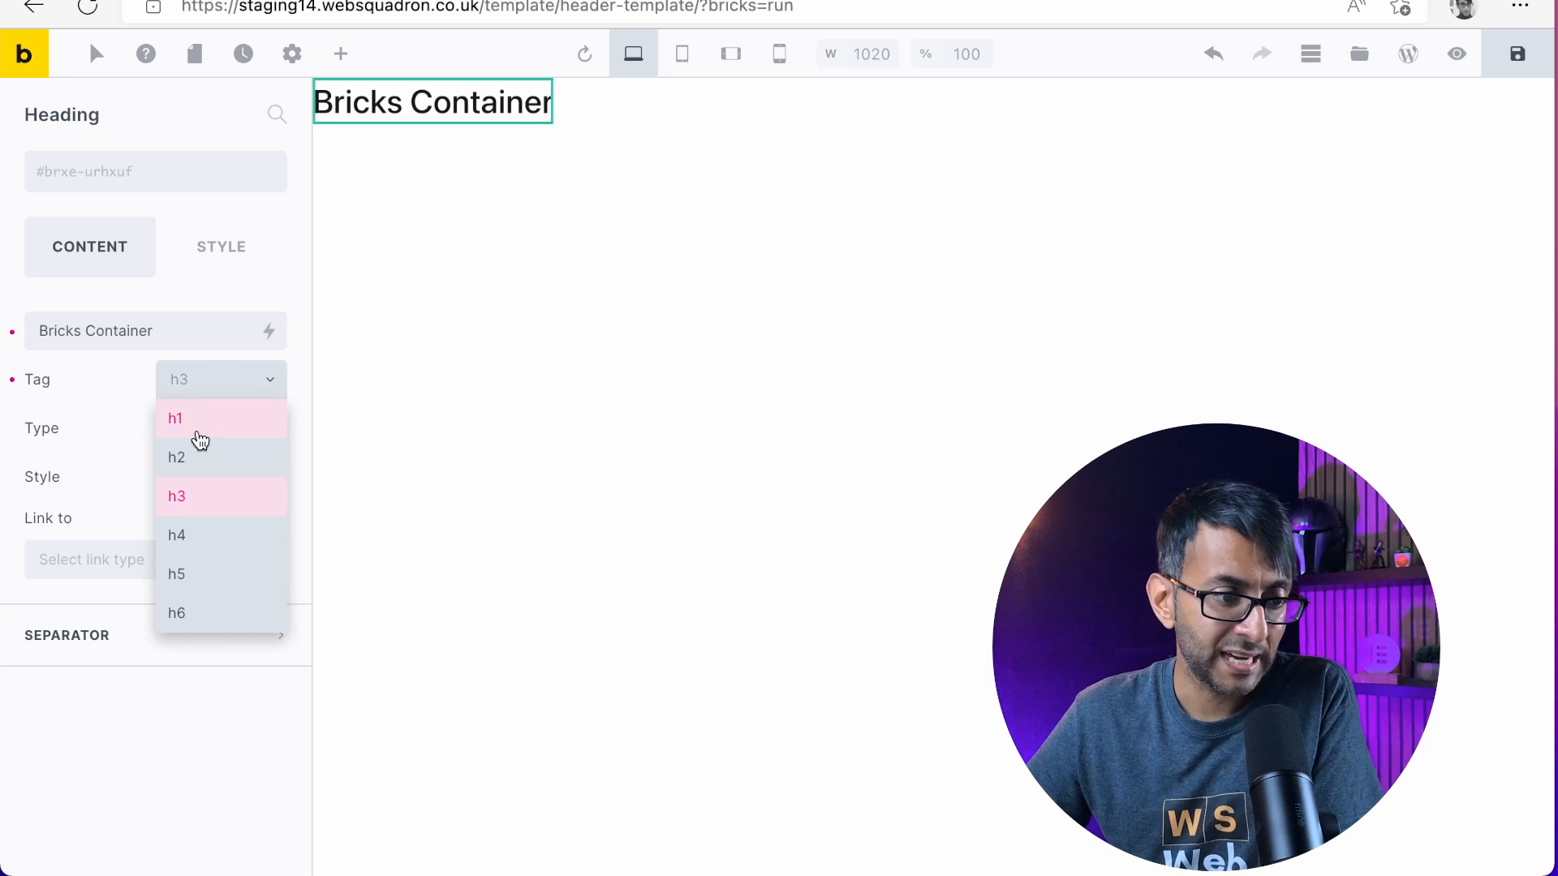
left_click(199, 439)
left_click(221, 396)
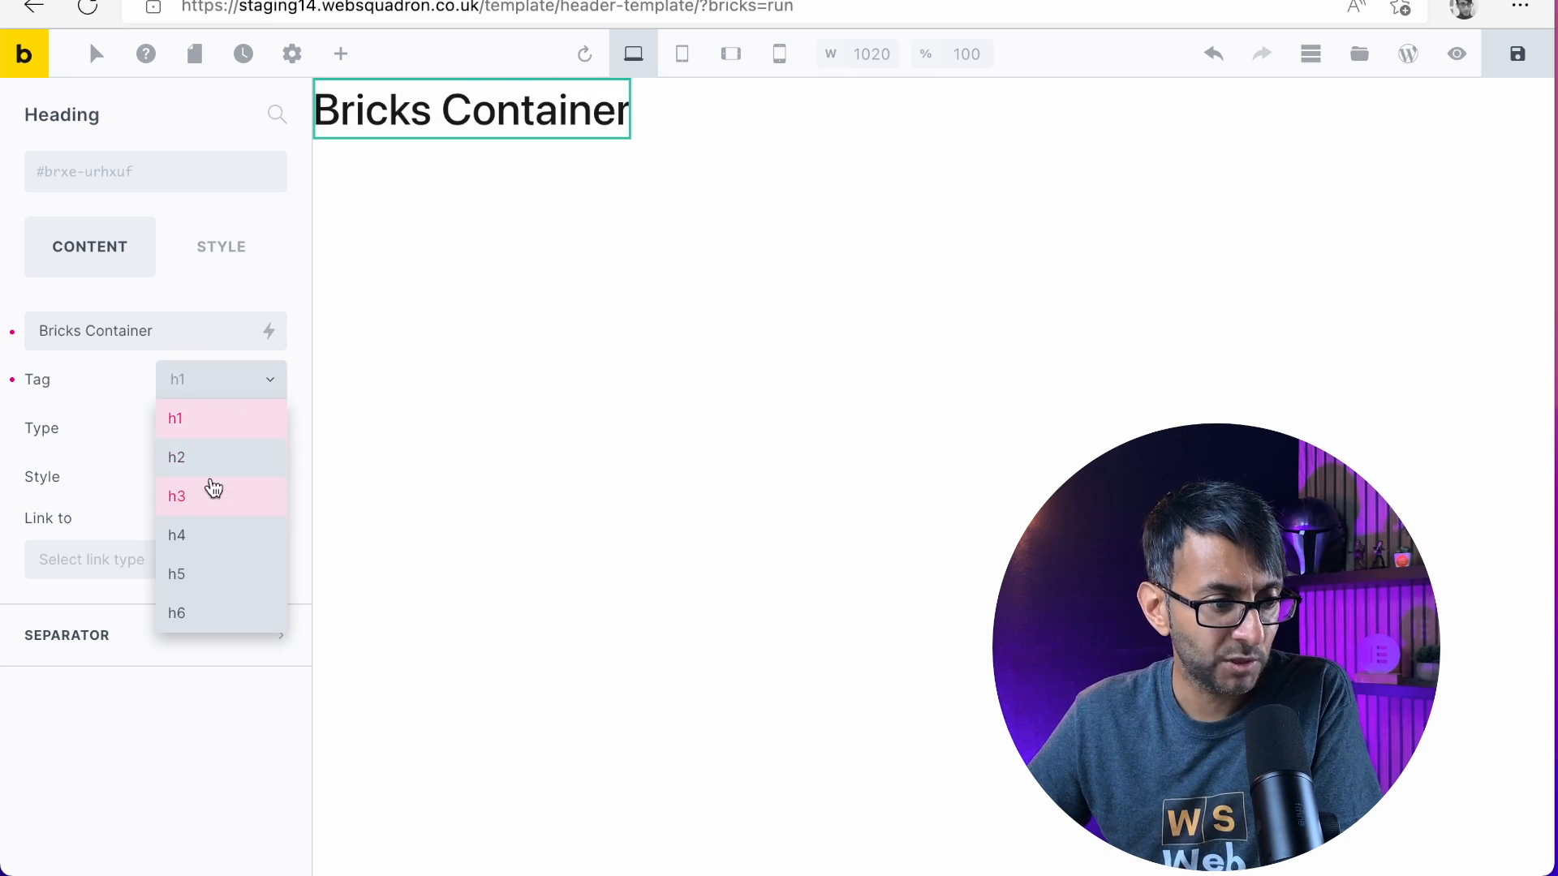
left_click(220, 424)
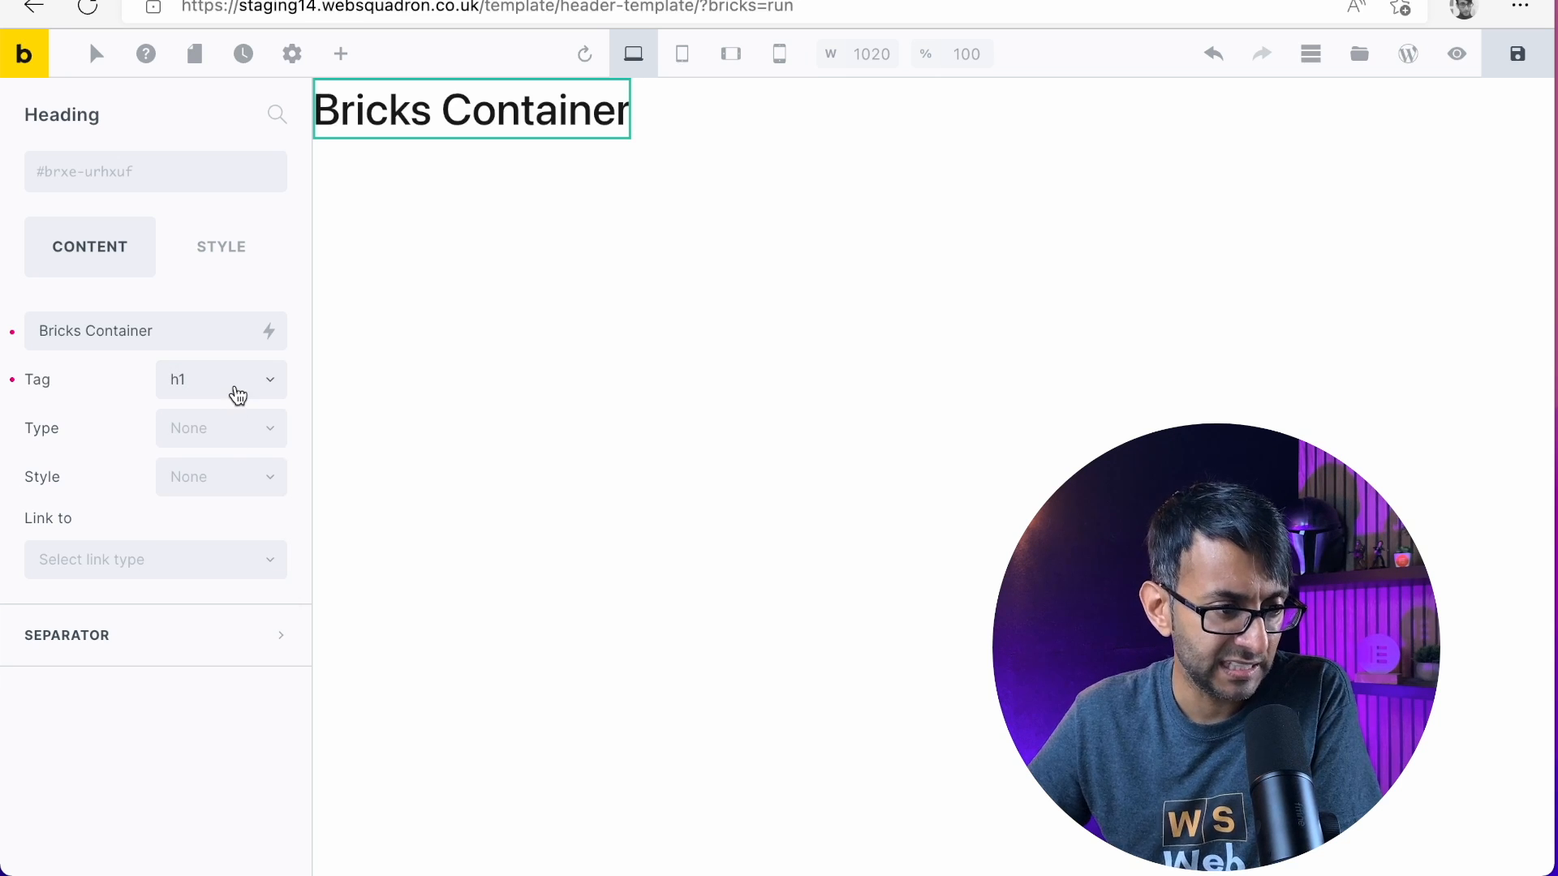
Try the Hero and Lead types on the heading, and clear the type again
left_click(212, 438)
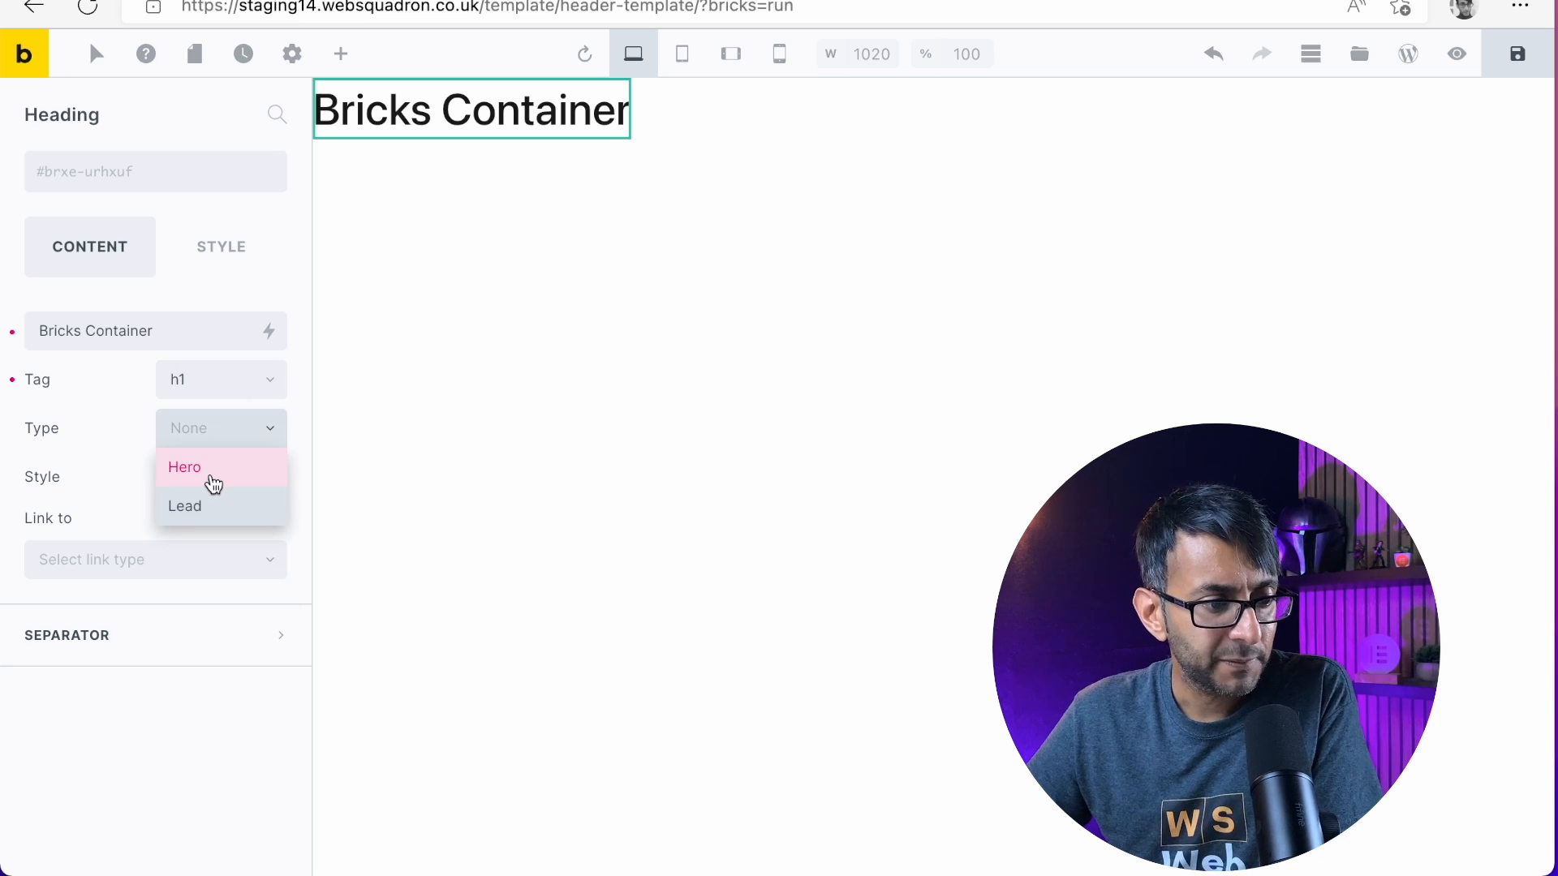
left_click(84, 460)
left_click(240, 435)
left_click(219, 504)
left_click(240, 432)
left_click(209, 463)
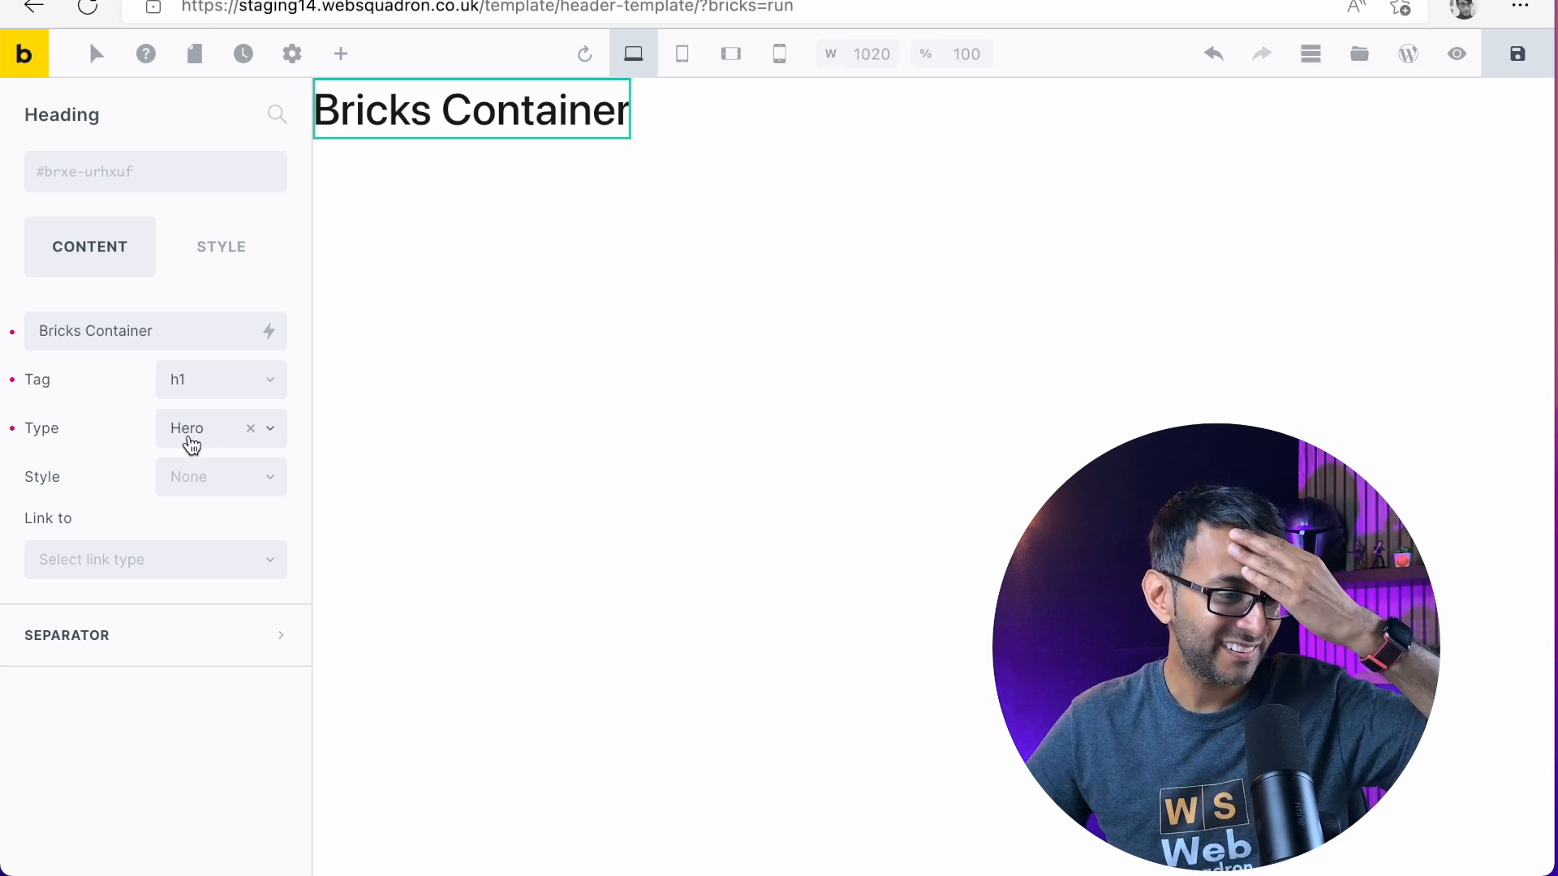
left_click(12, 429)
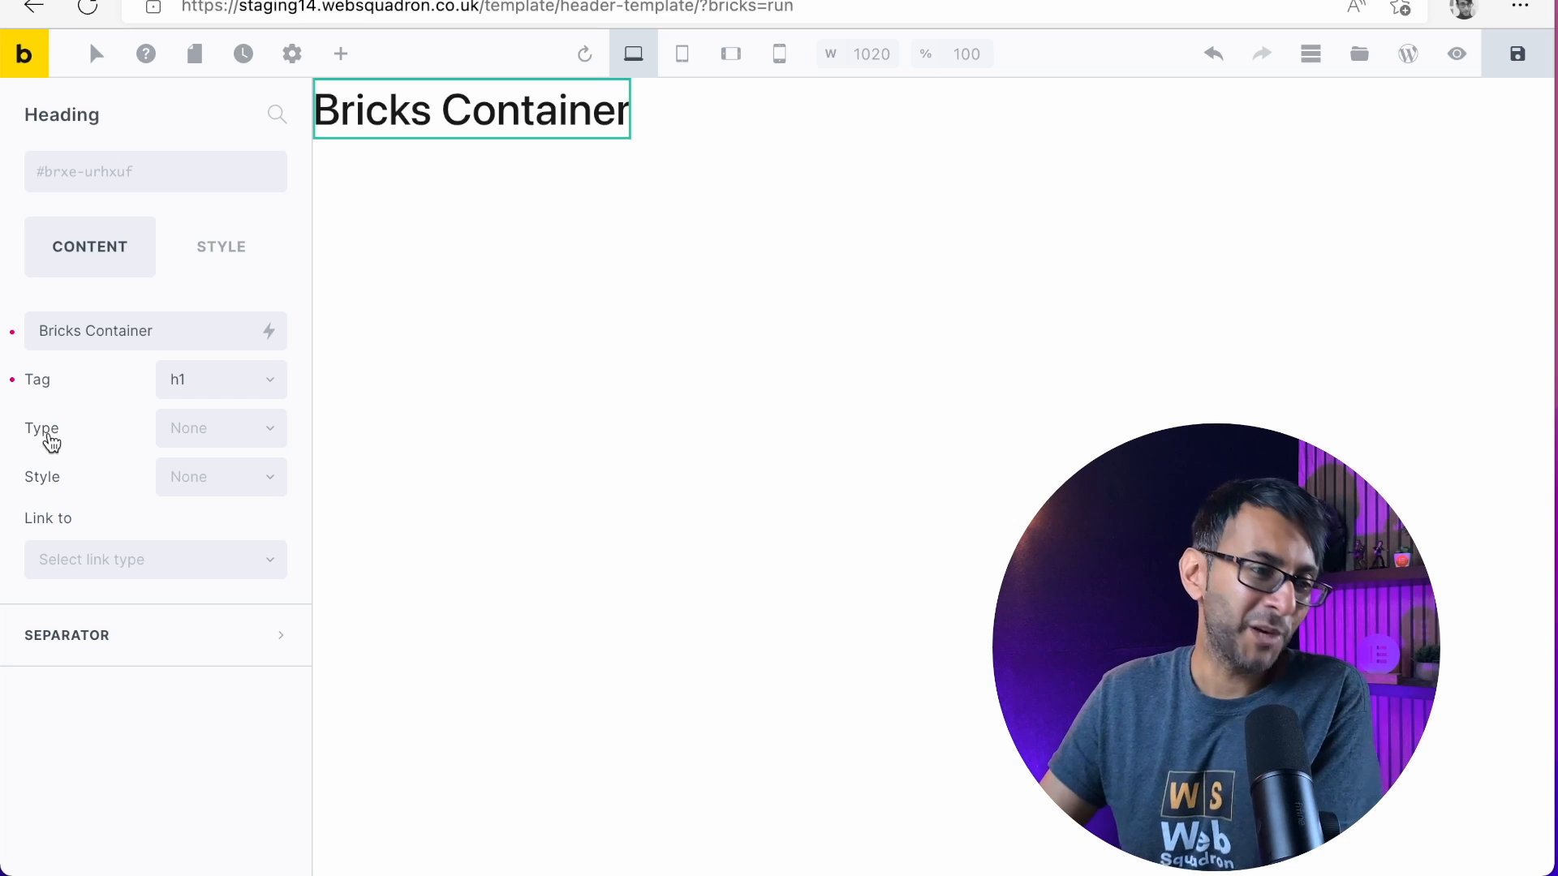
left_click(214, 436)
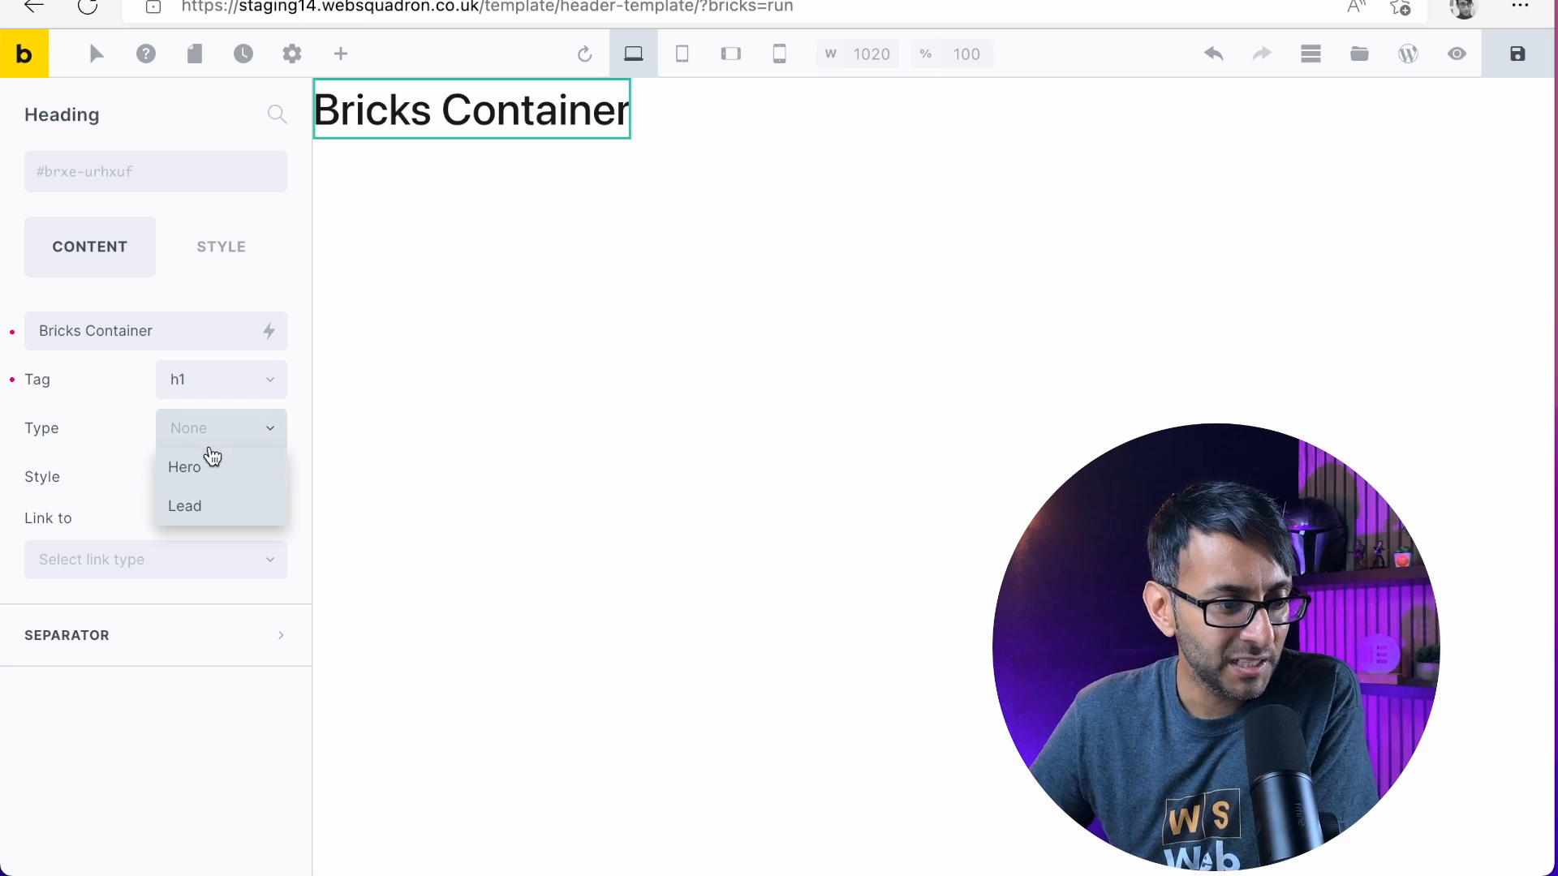
left_click(153, 482)
Look through the heading's style options, try Secondary, and set the style to Primary
left_click(174, 479)
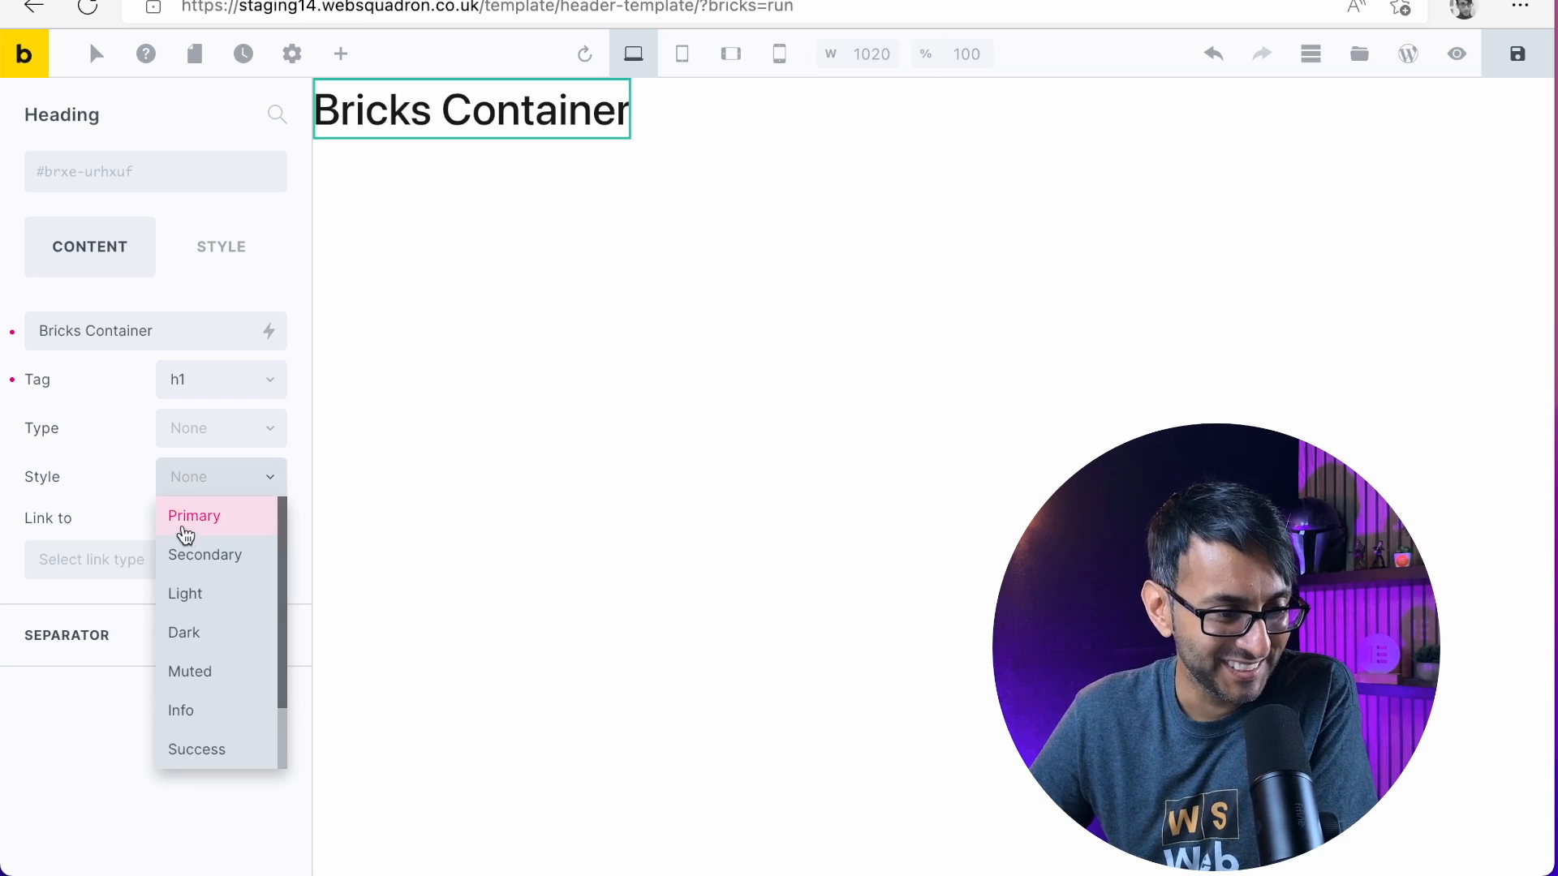
scroll(214, 673, "down", 2)
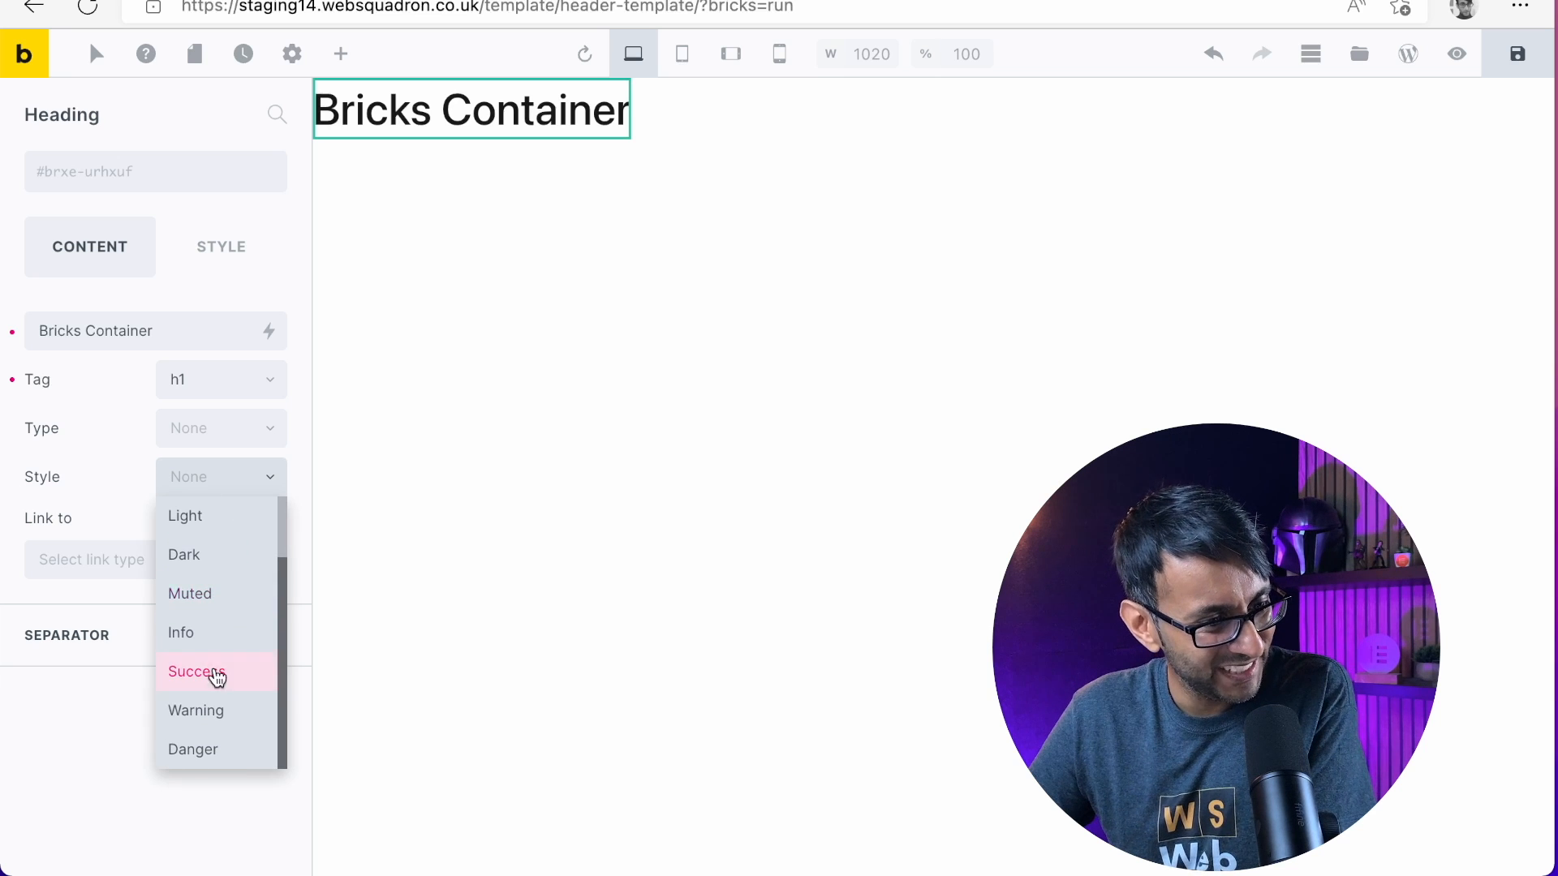
scroll(221, 689, "up", 1)
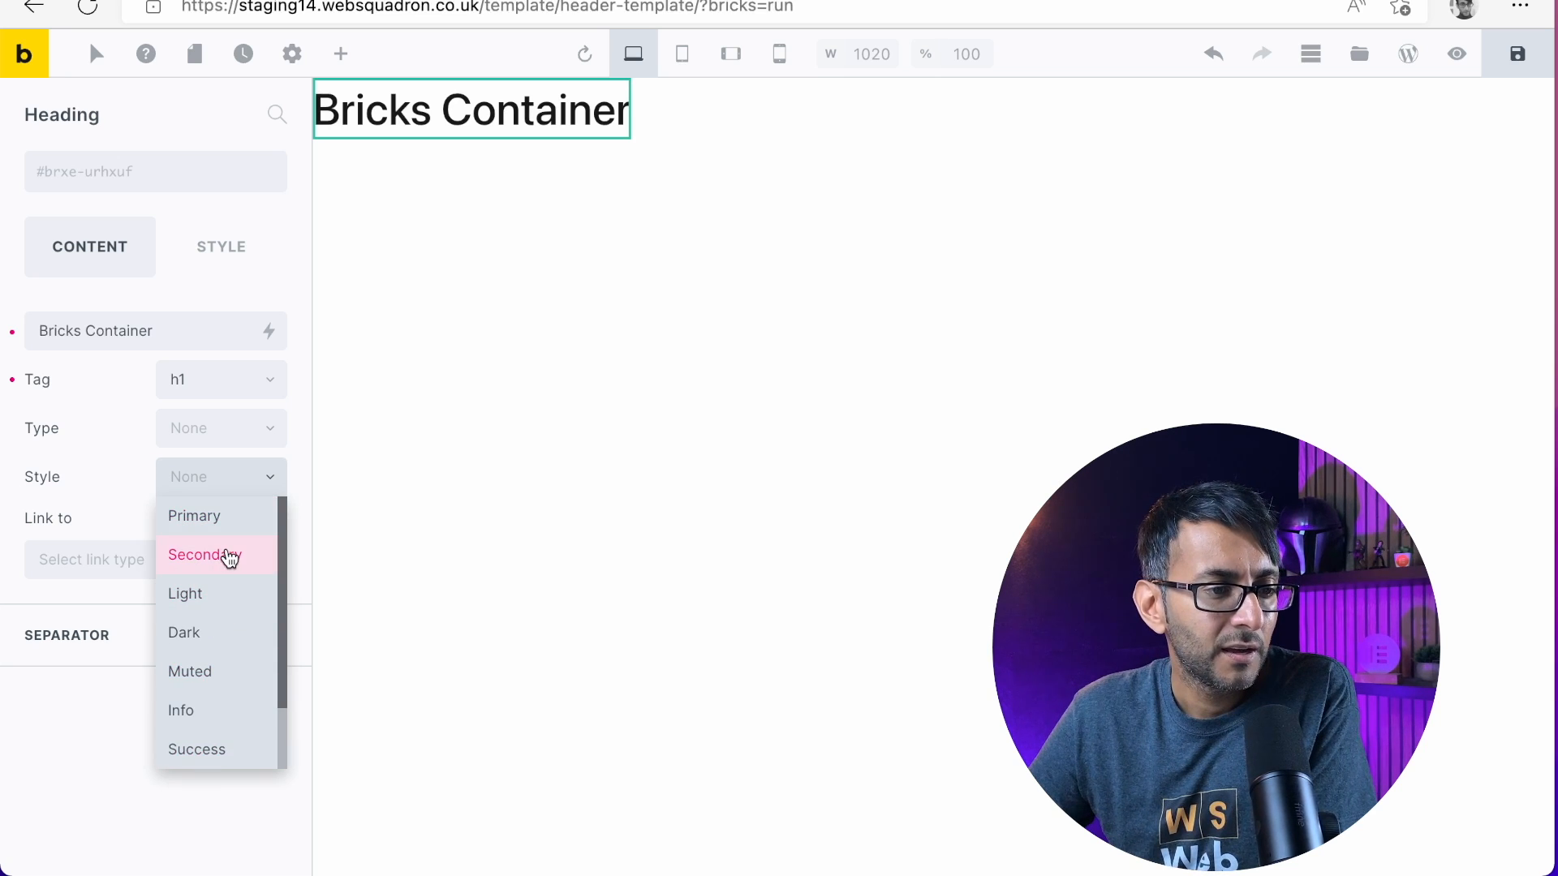
left_click(230, 559)
left_click(228, 487)
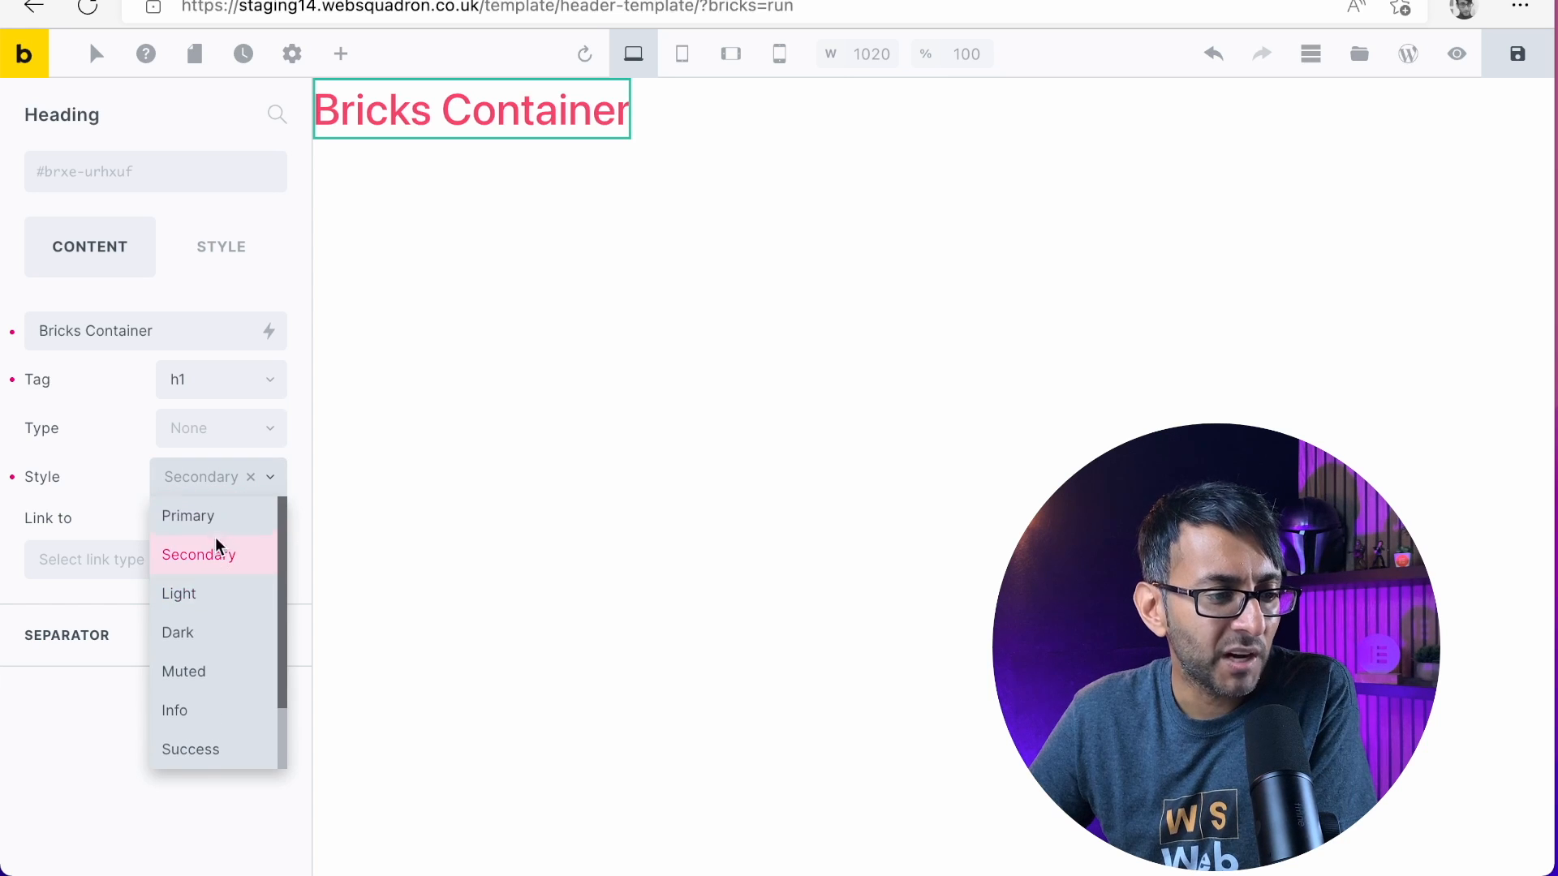
left_click(216, 519)
left_click(216, 486)
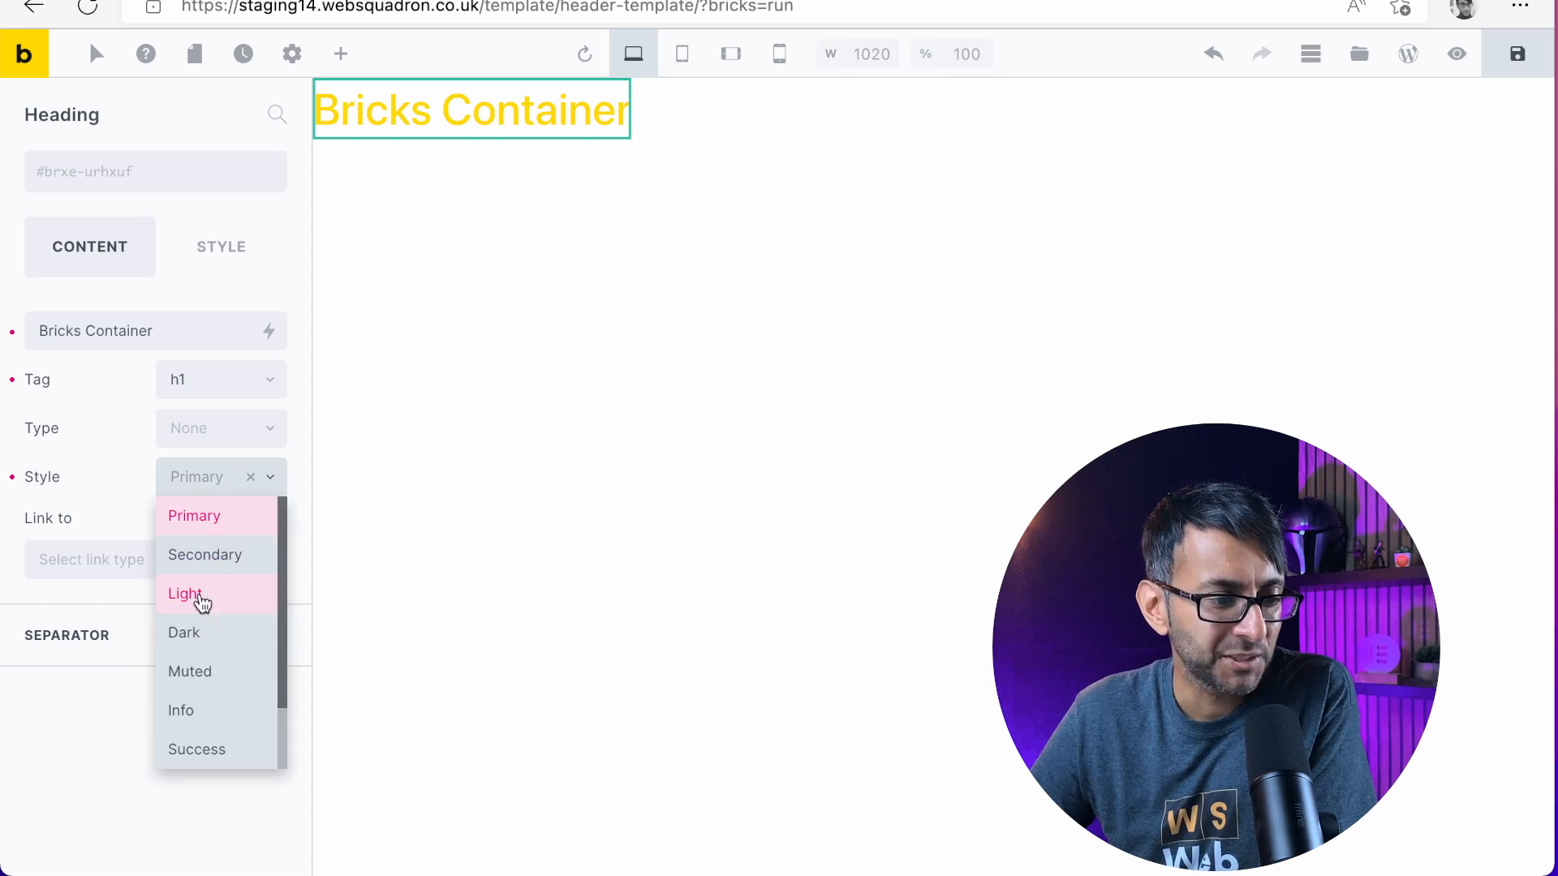
left_click(202, 520)
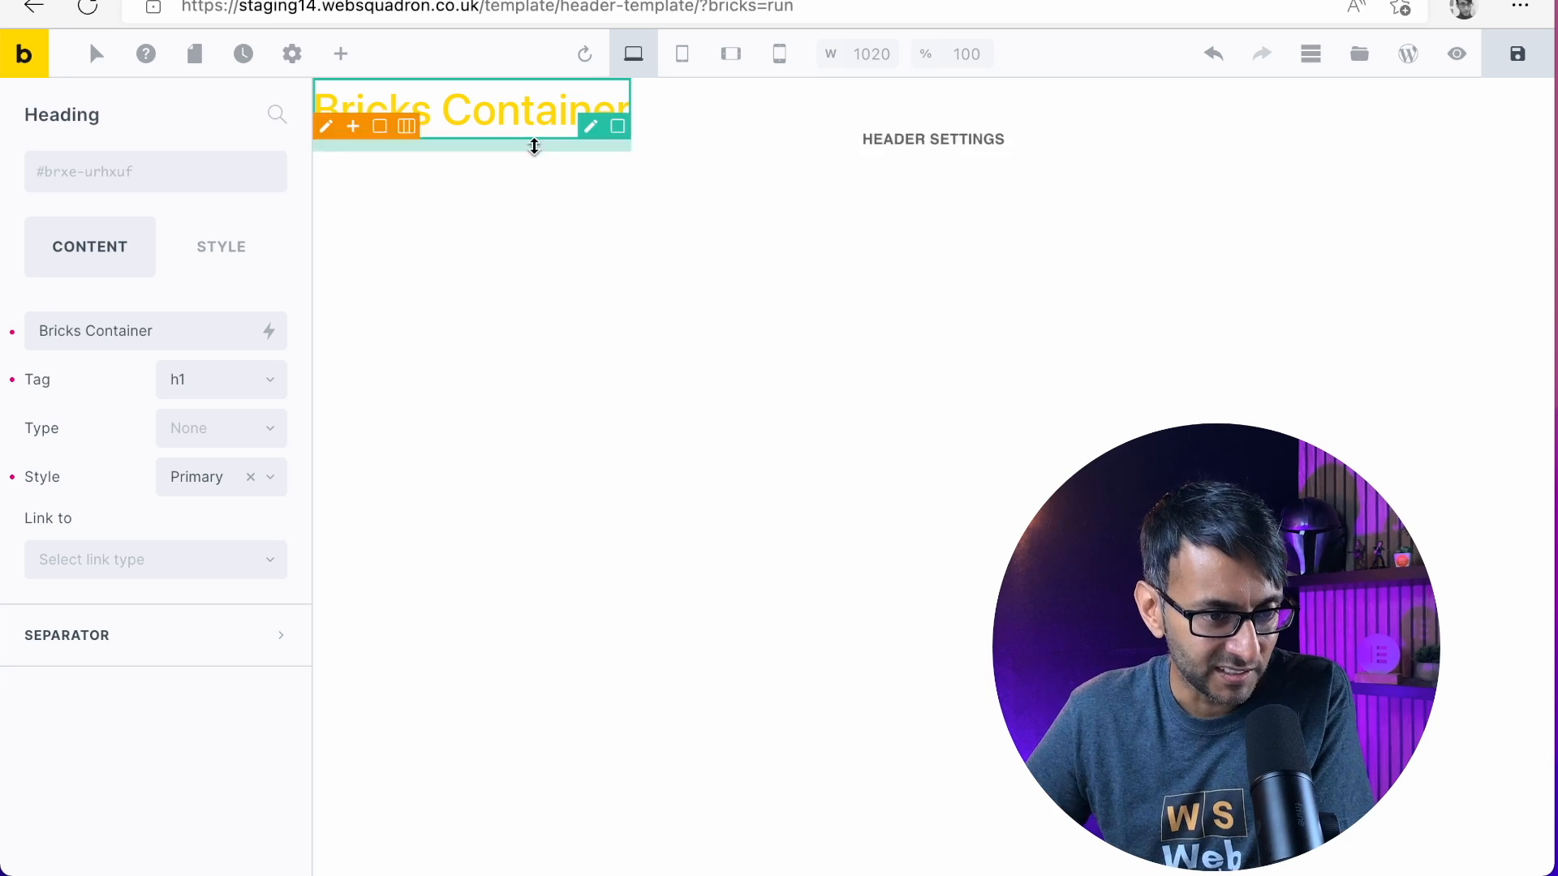
Create a new theme style named "Test Style" in the builder's theme style settings
left_click(293, 55)
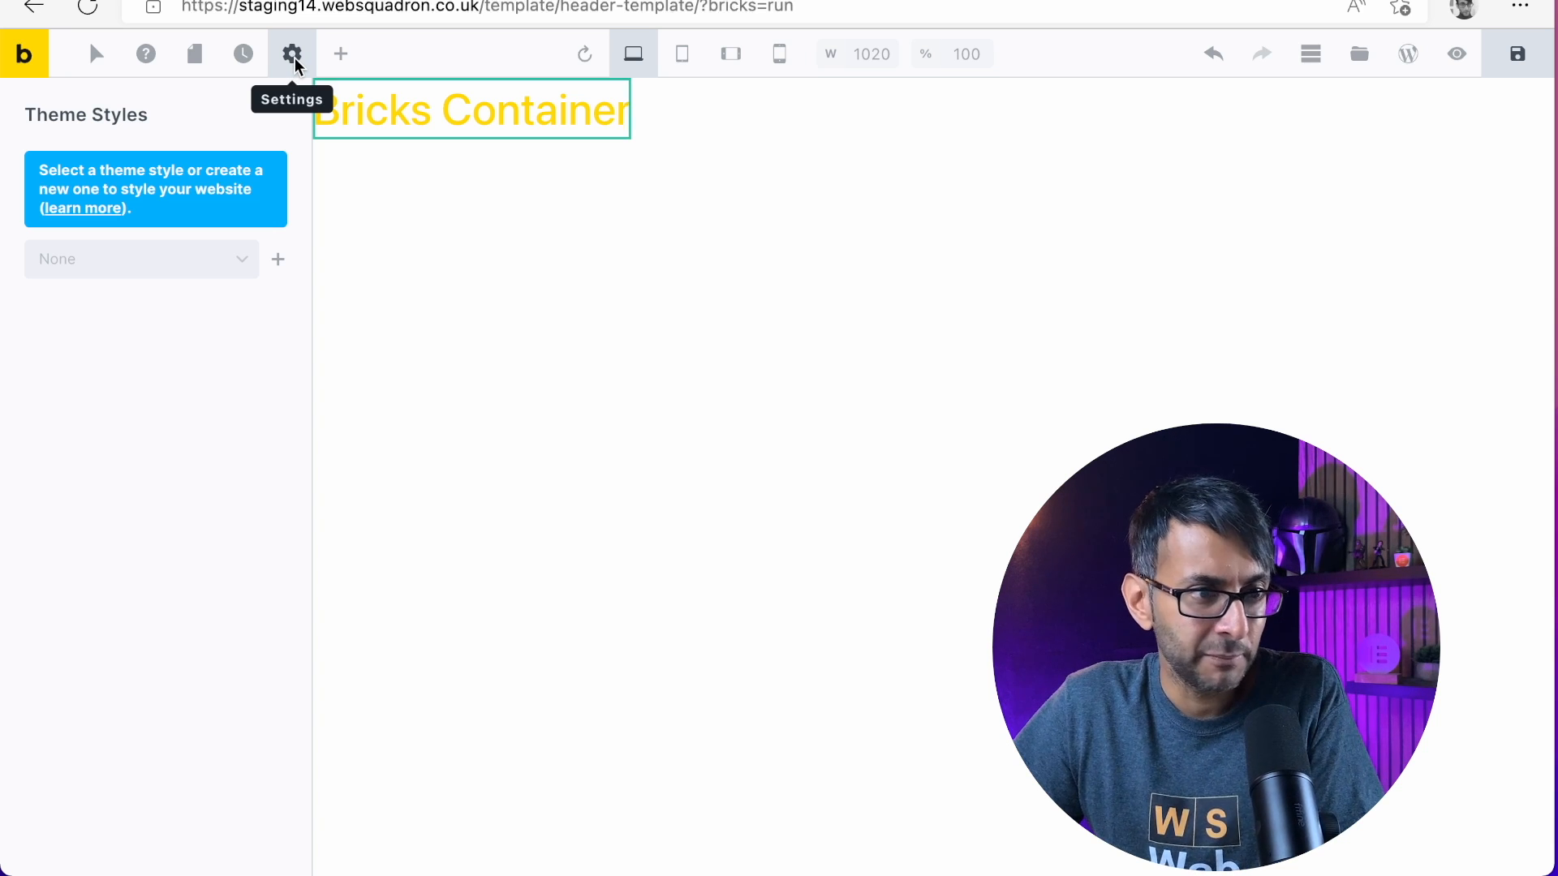
left_click(290, 60)
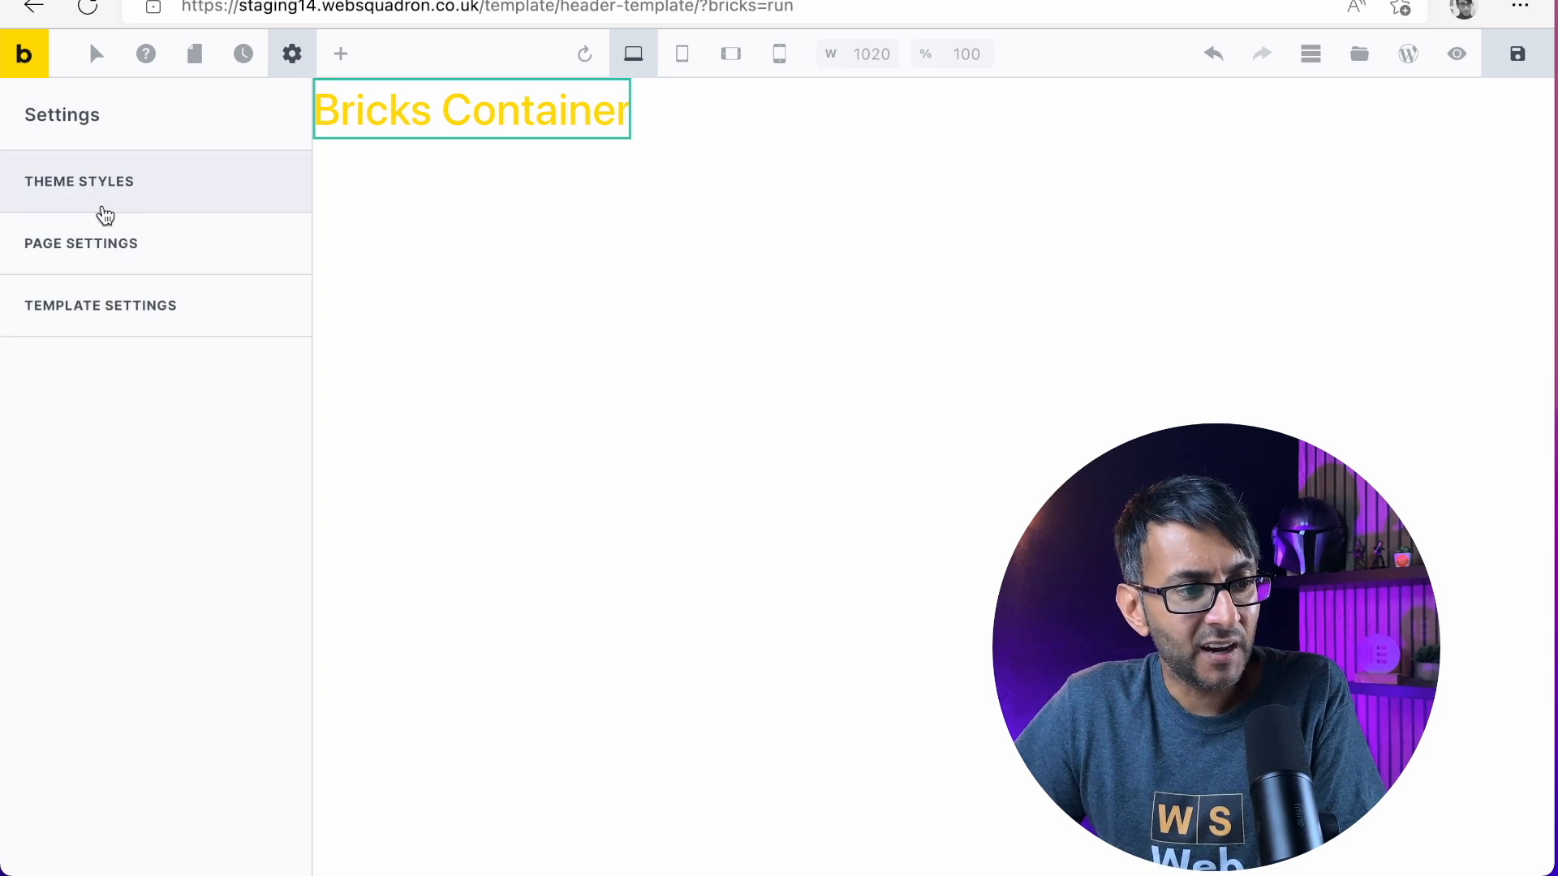
left_click(154, 180)
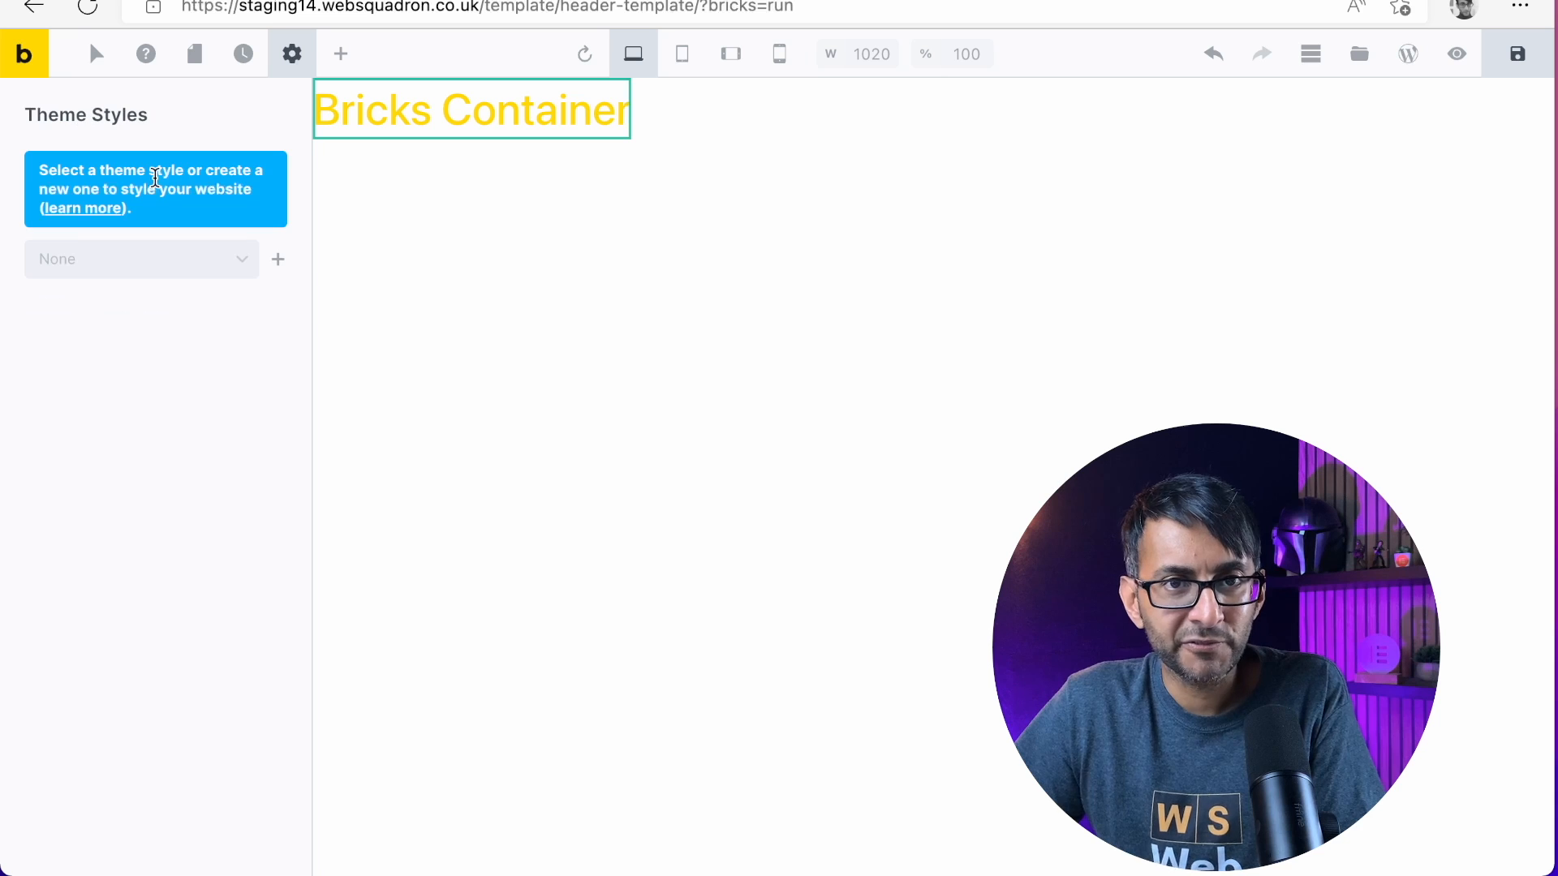
left_click(176, 279)
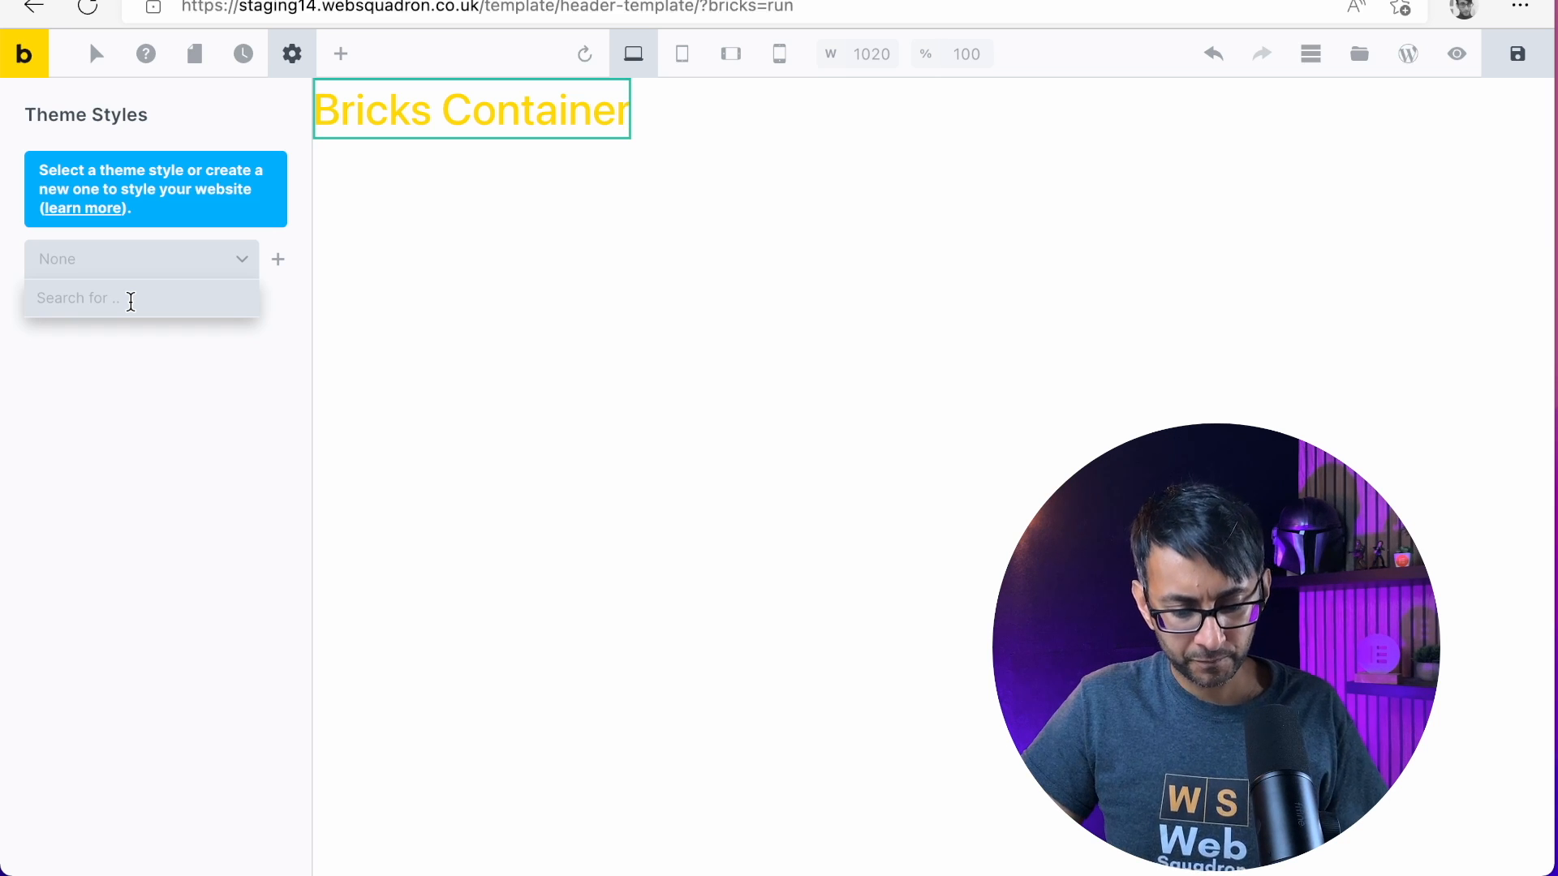
type("Test")
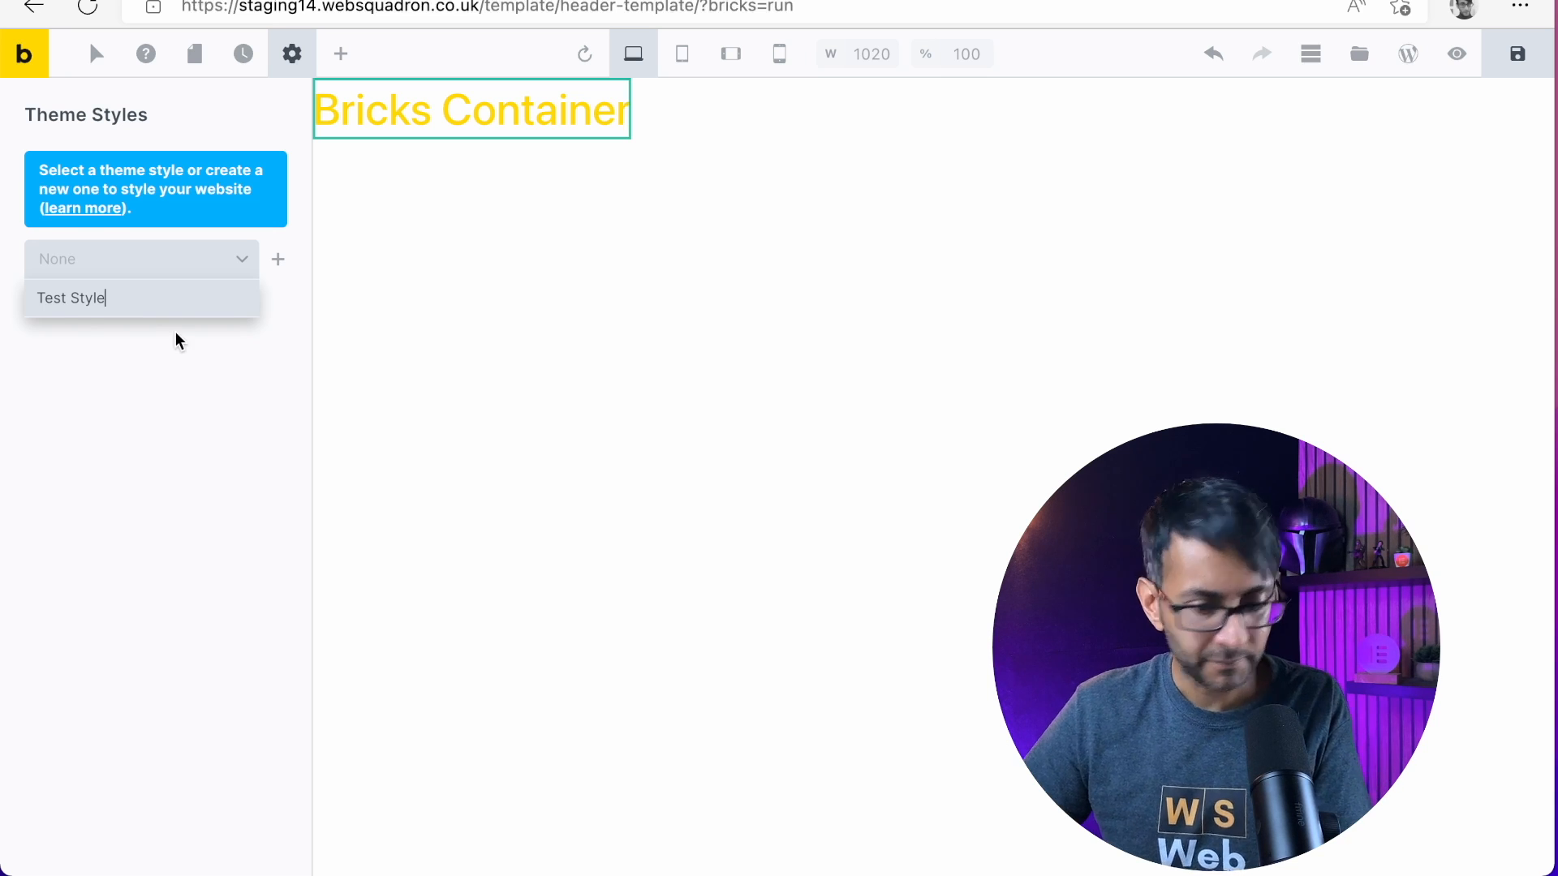
type(" Style")
key("Return")
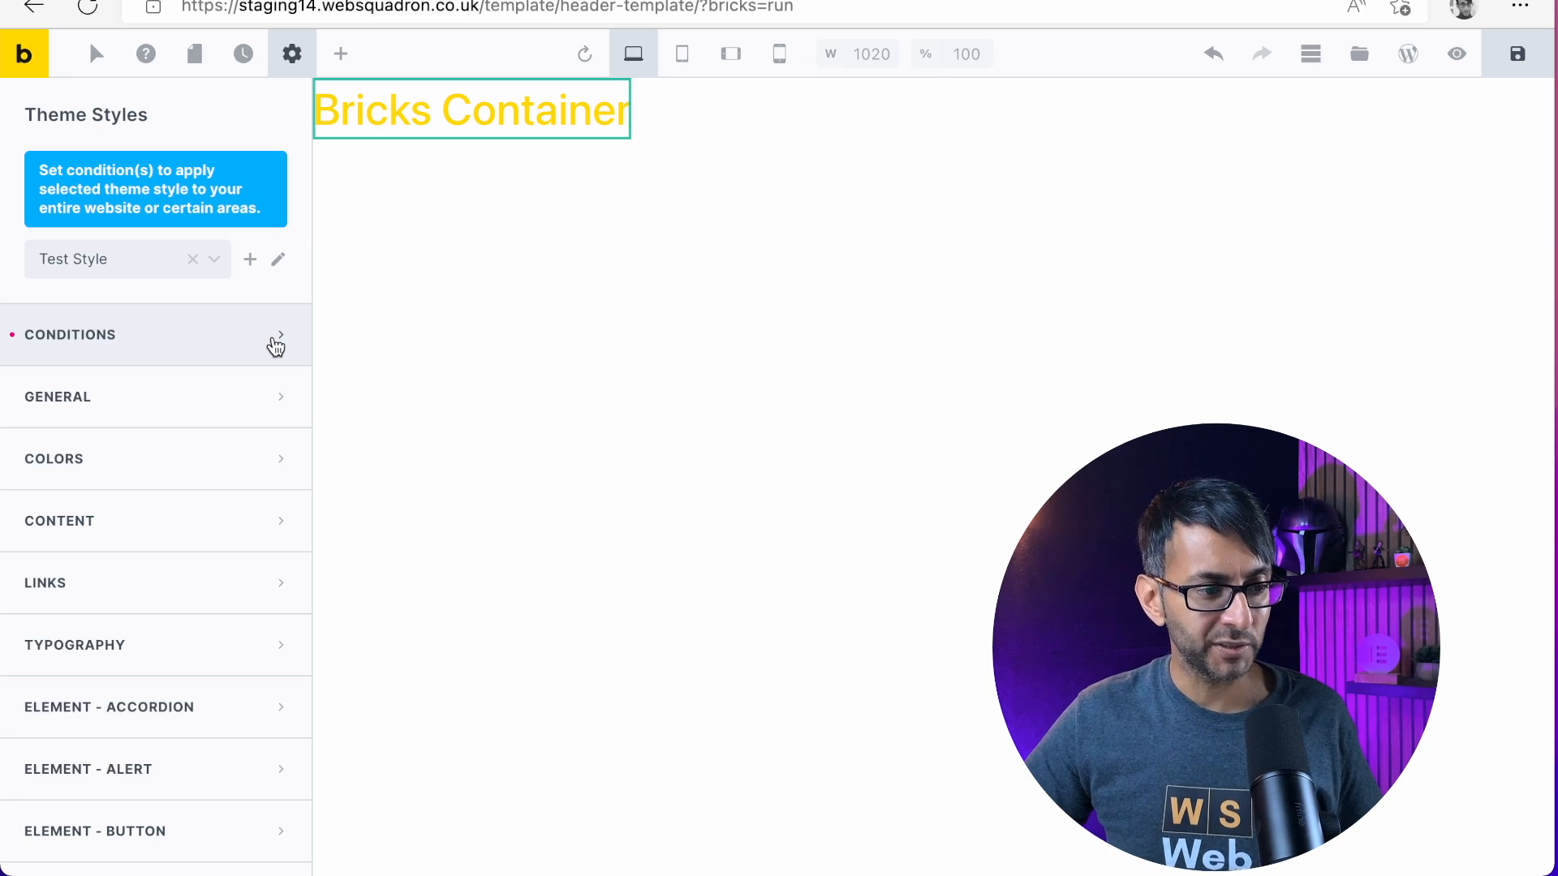
Open the conditions of Test Style, add a second condition and delete it again
left_click(201, 339)
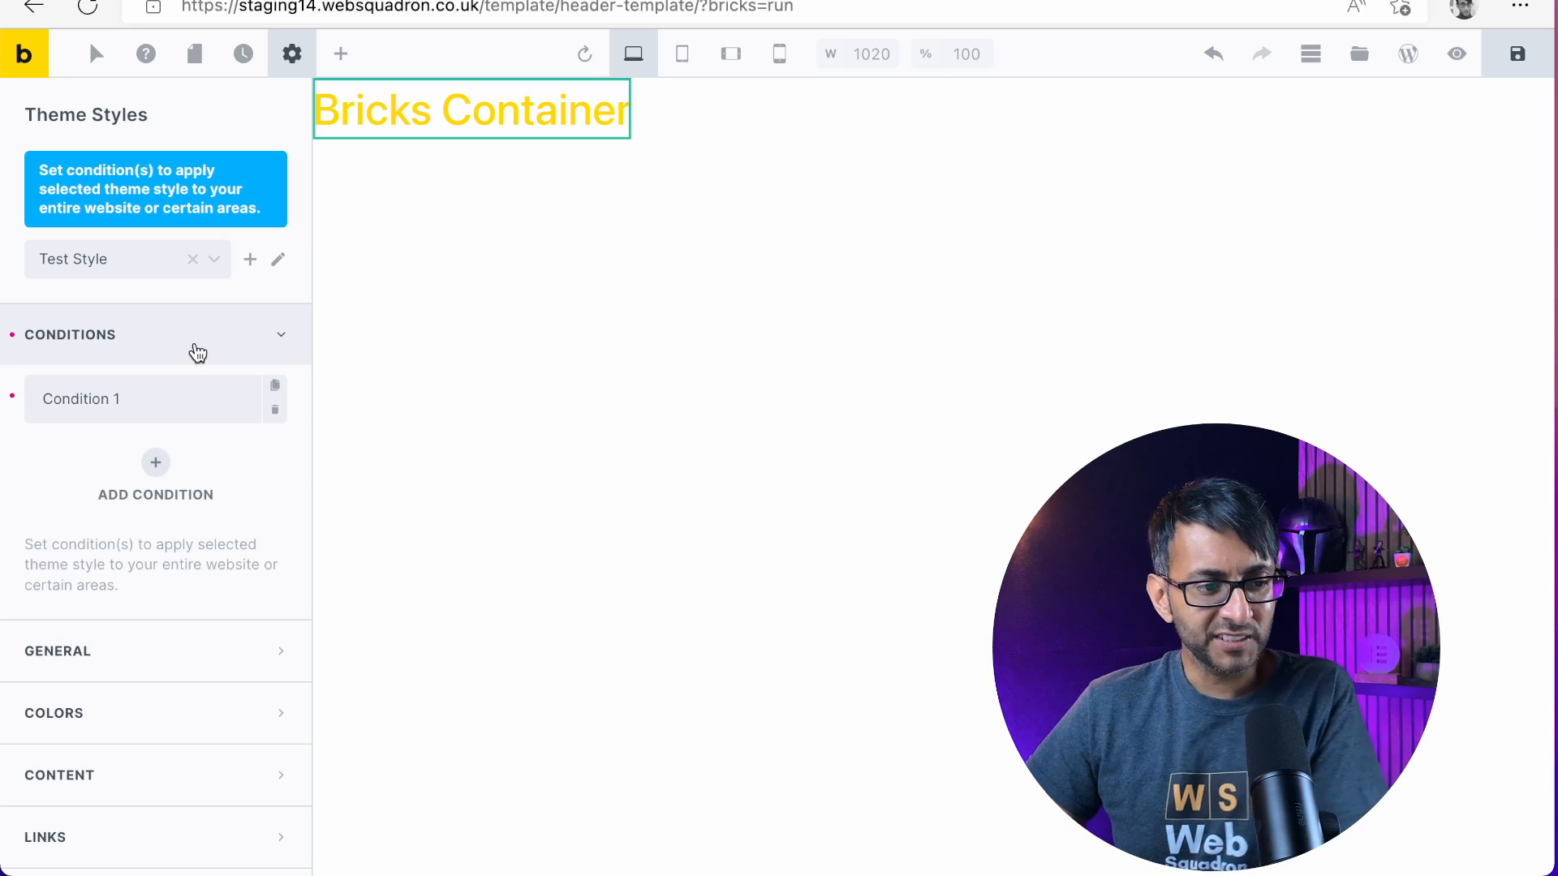
left_click(155, 464)
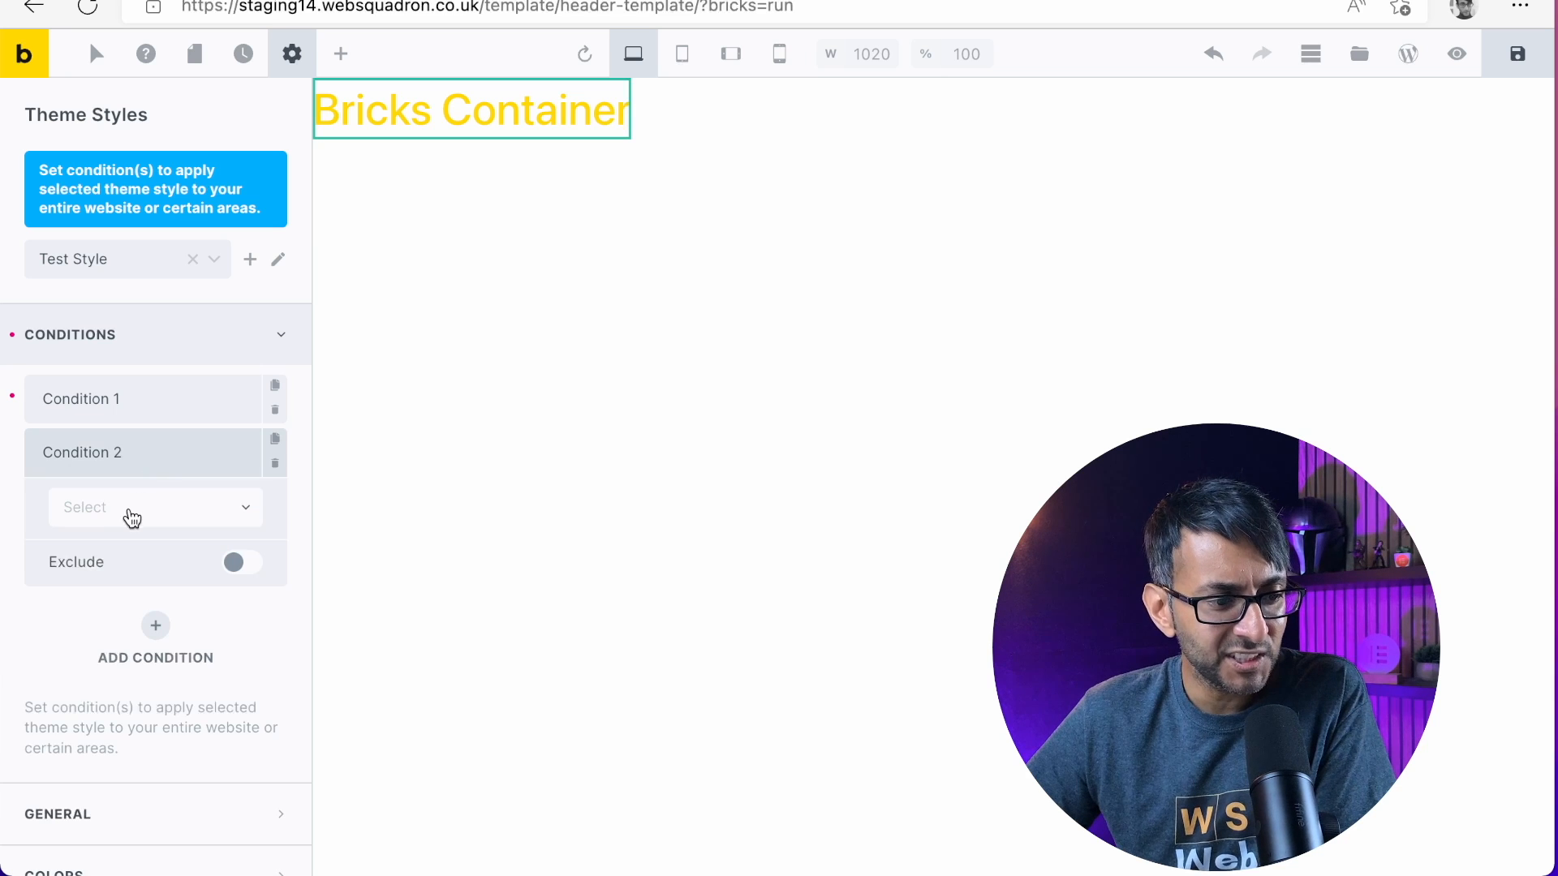
left_click(275, 439)
left_click(275, 626)
left_click(275, 627)
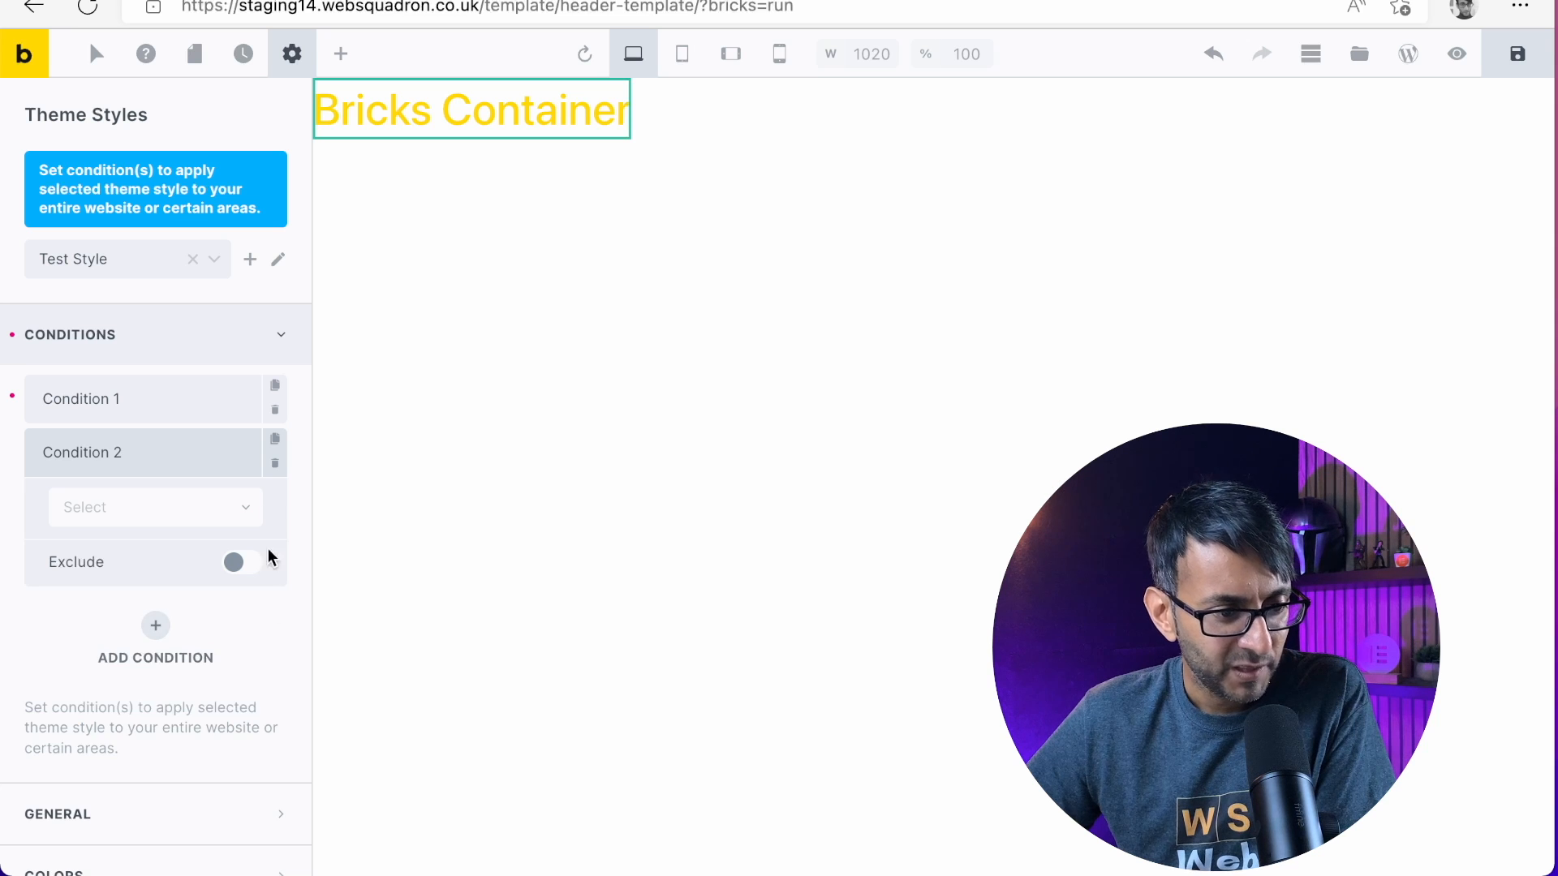
left_click(275, 467)
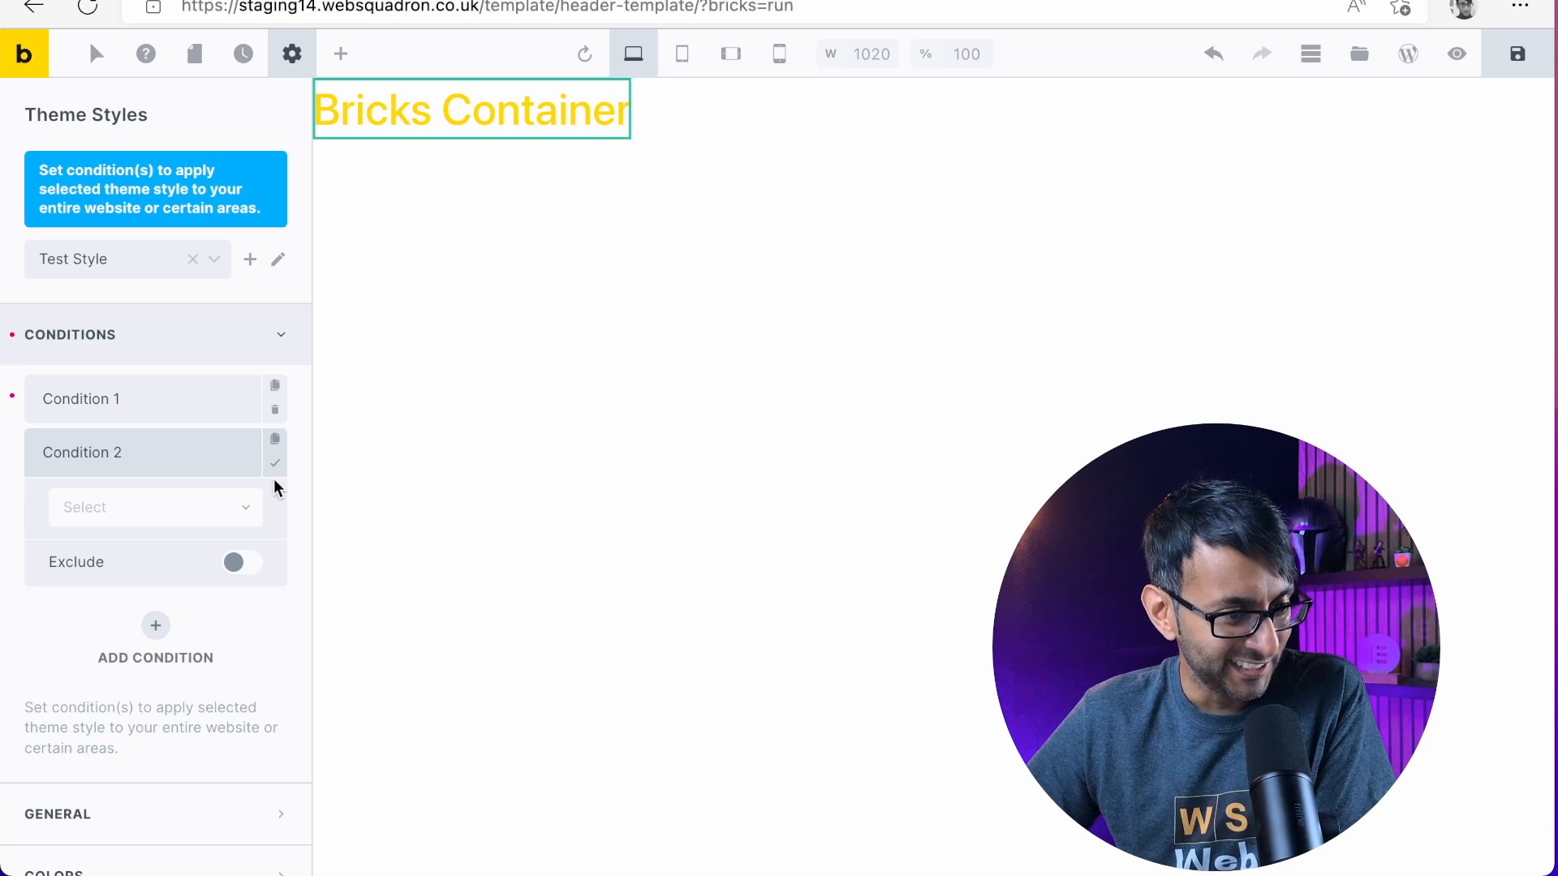
left_click(275, 468)
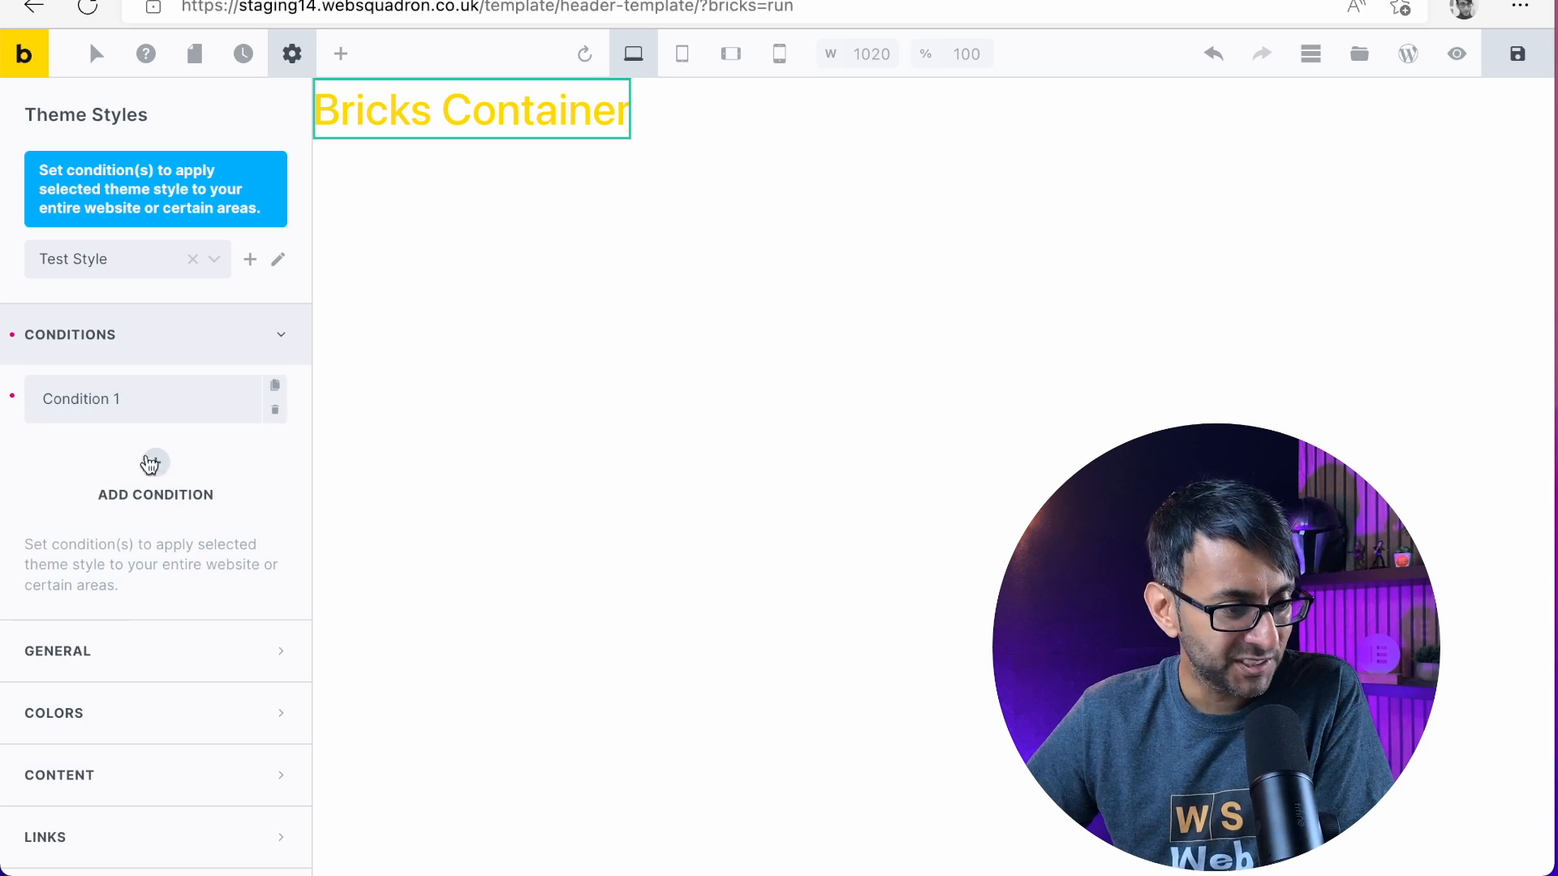
Set the theme style's existing condition to Entire website and switch on its Exclude option
left_click(162, 405)
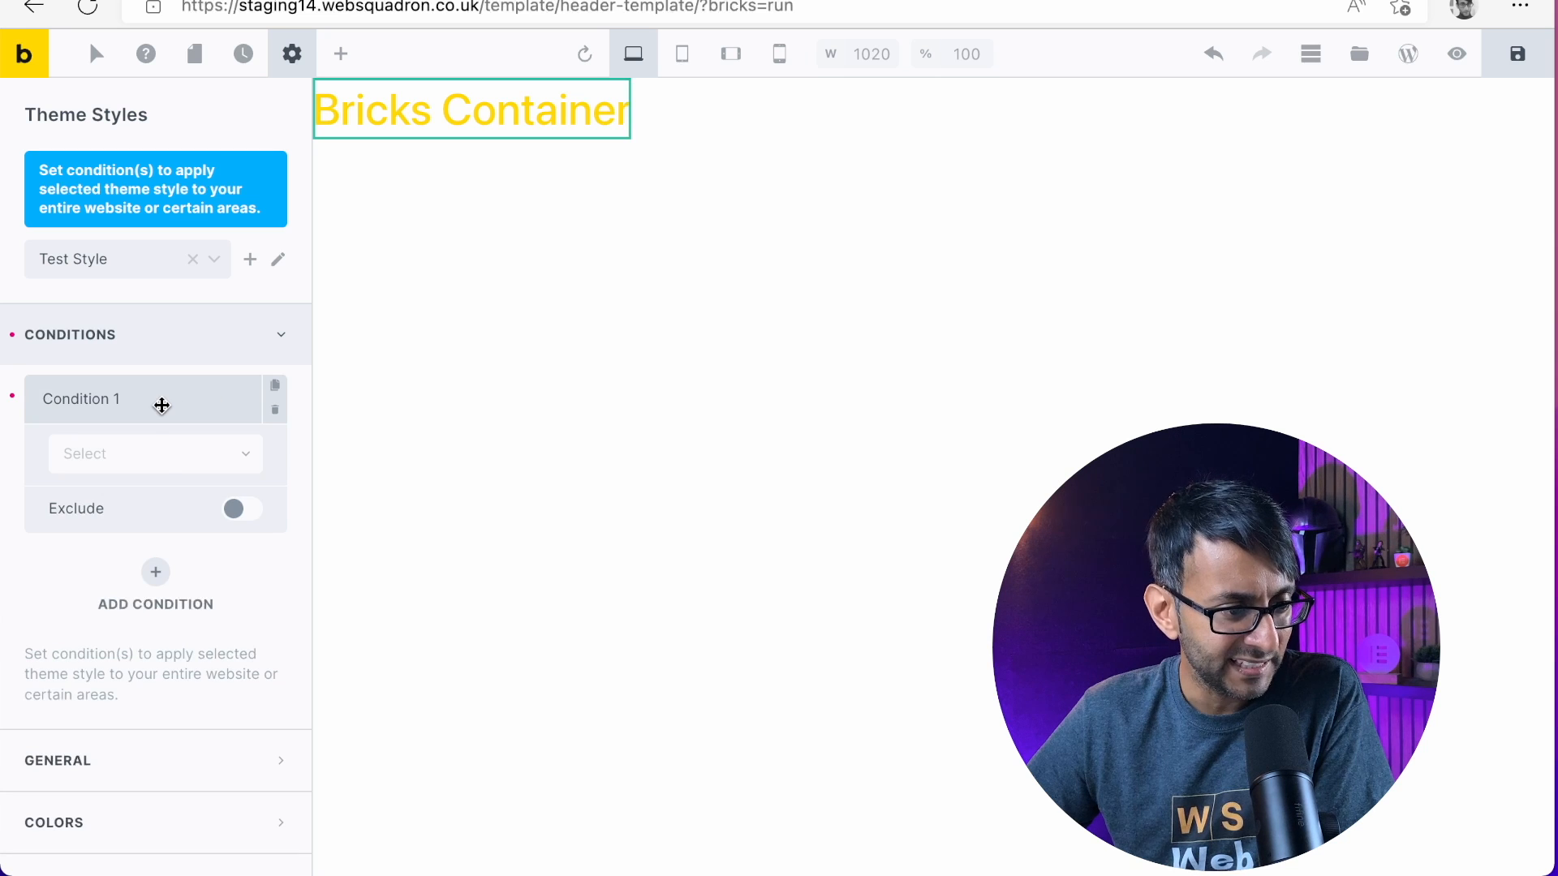
left_click(170, 461)
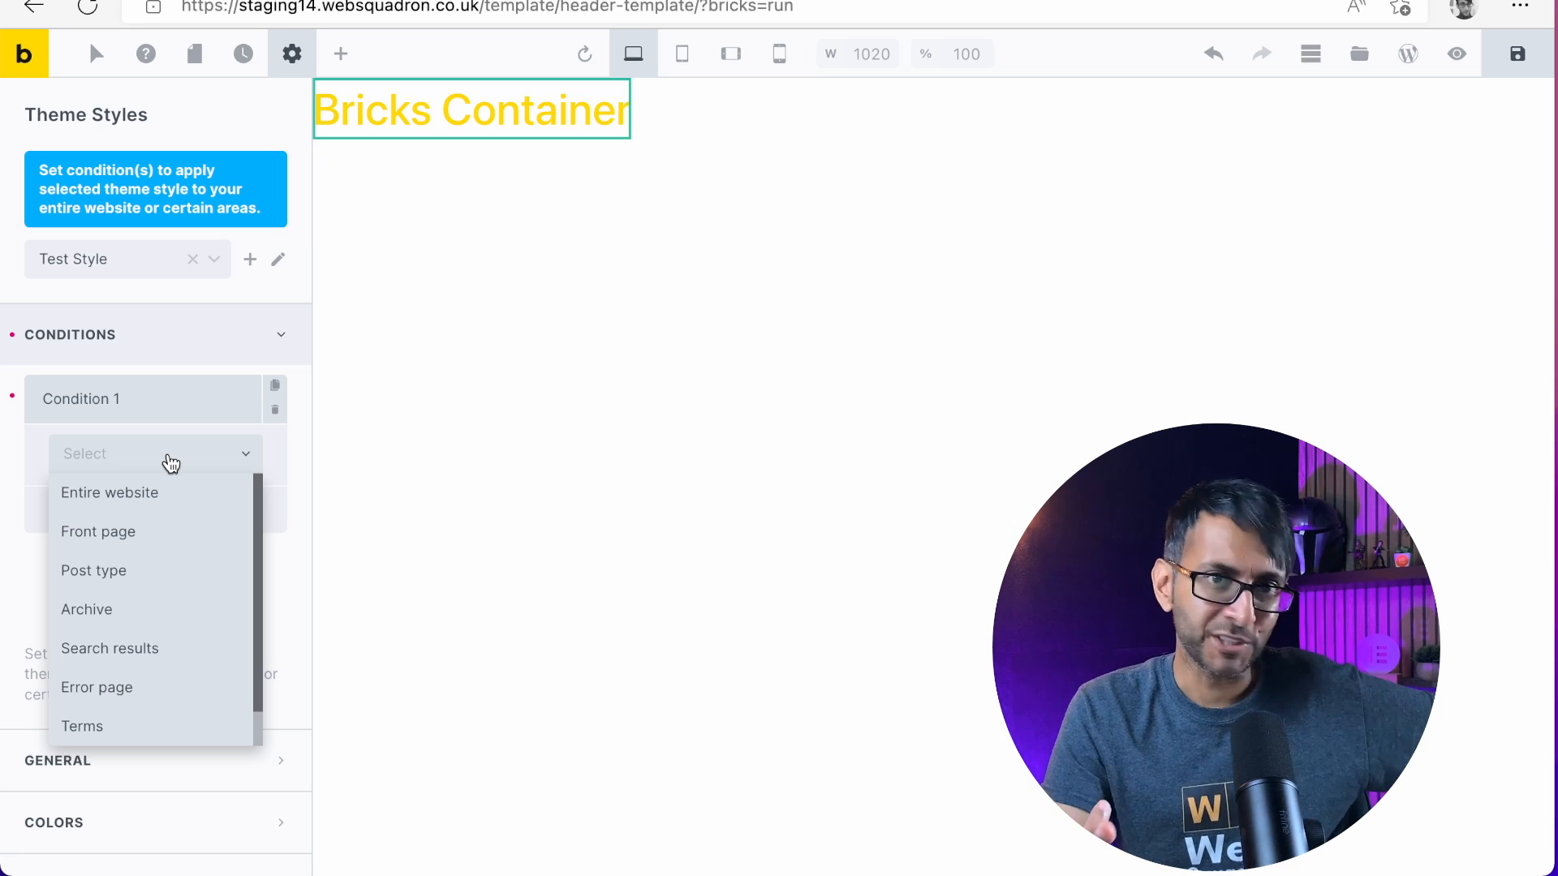
left_click(161, 503)
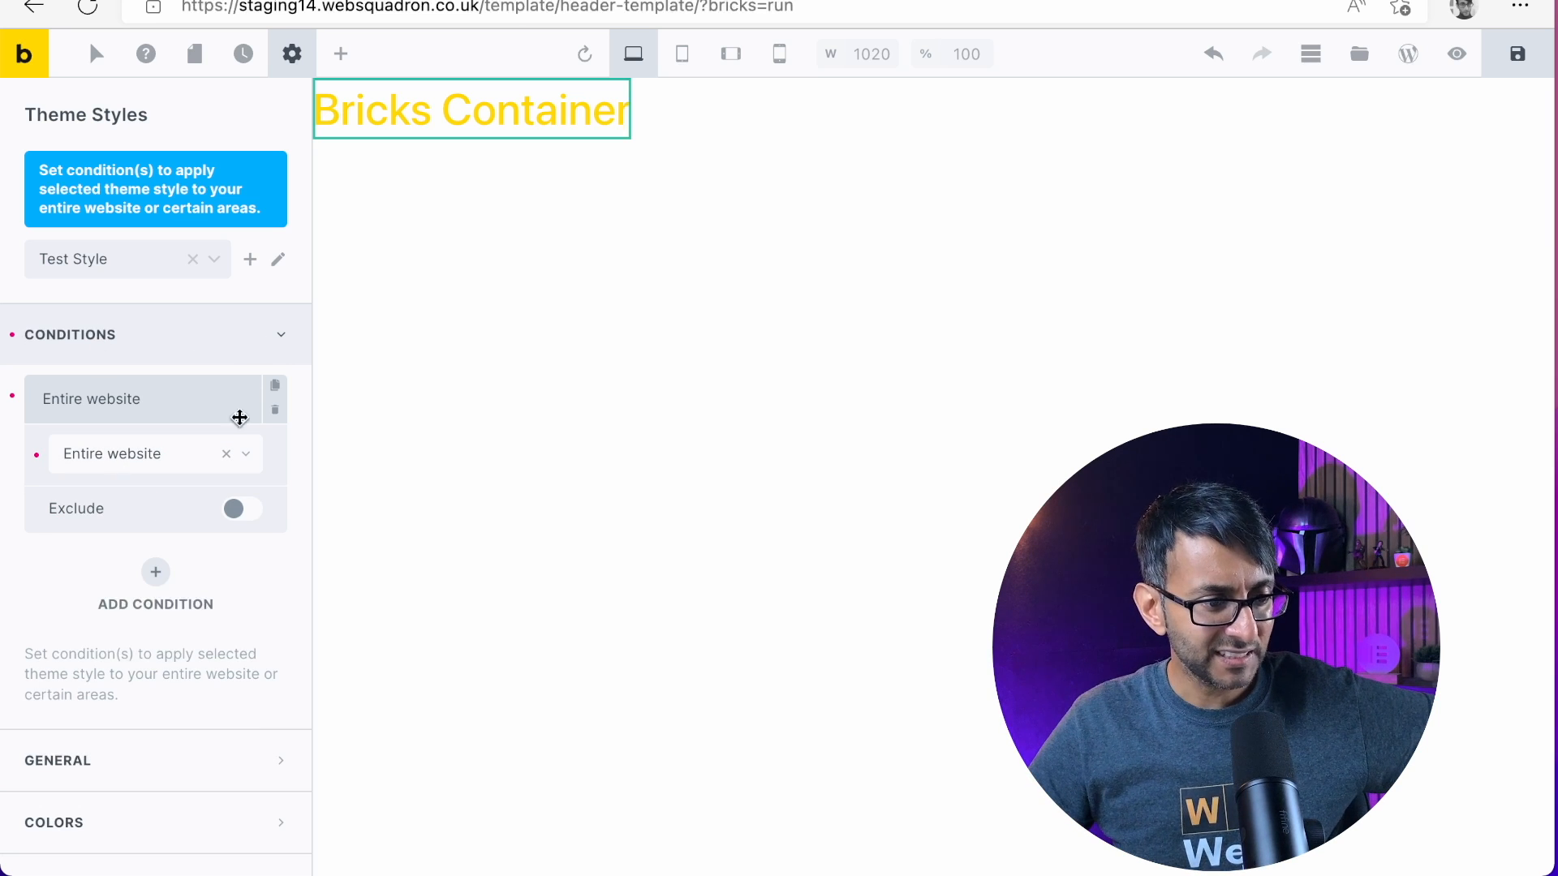
left_click(244, 513)
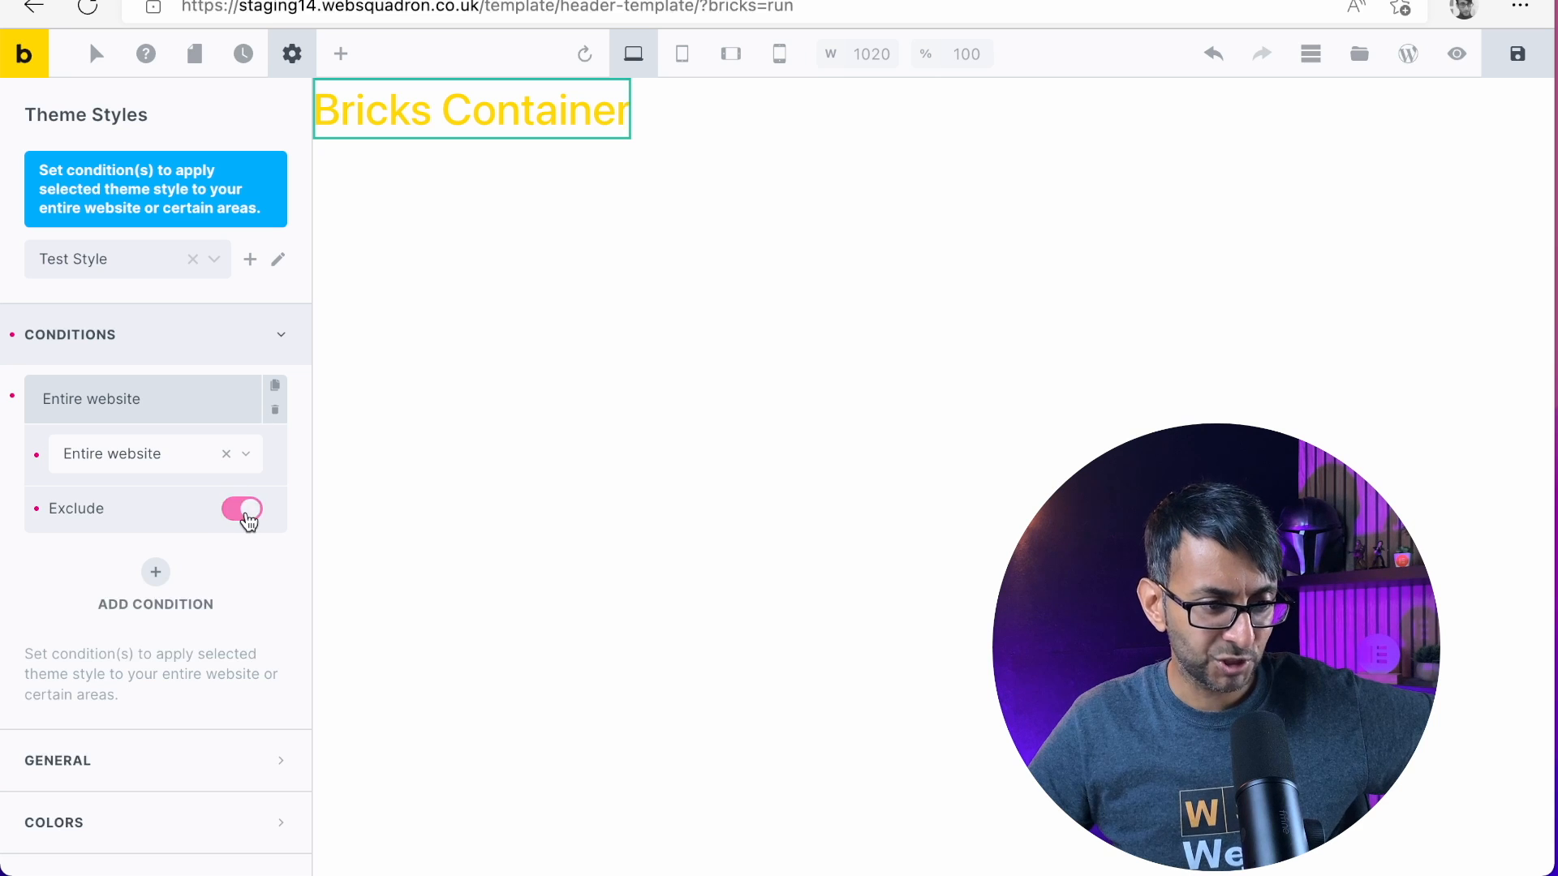
left_click(281, 337)
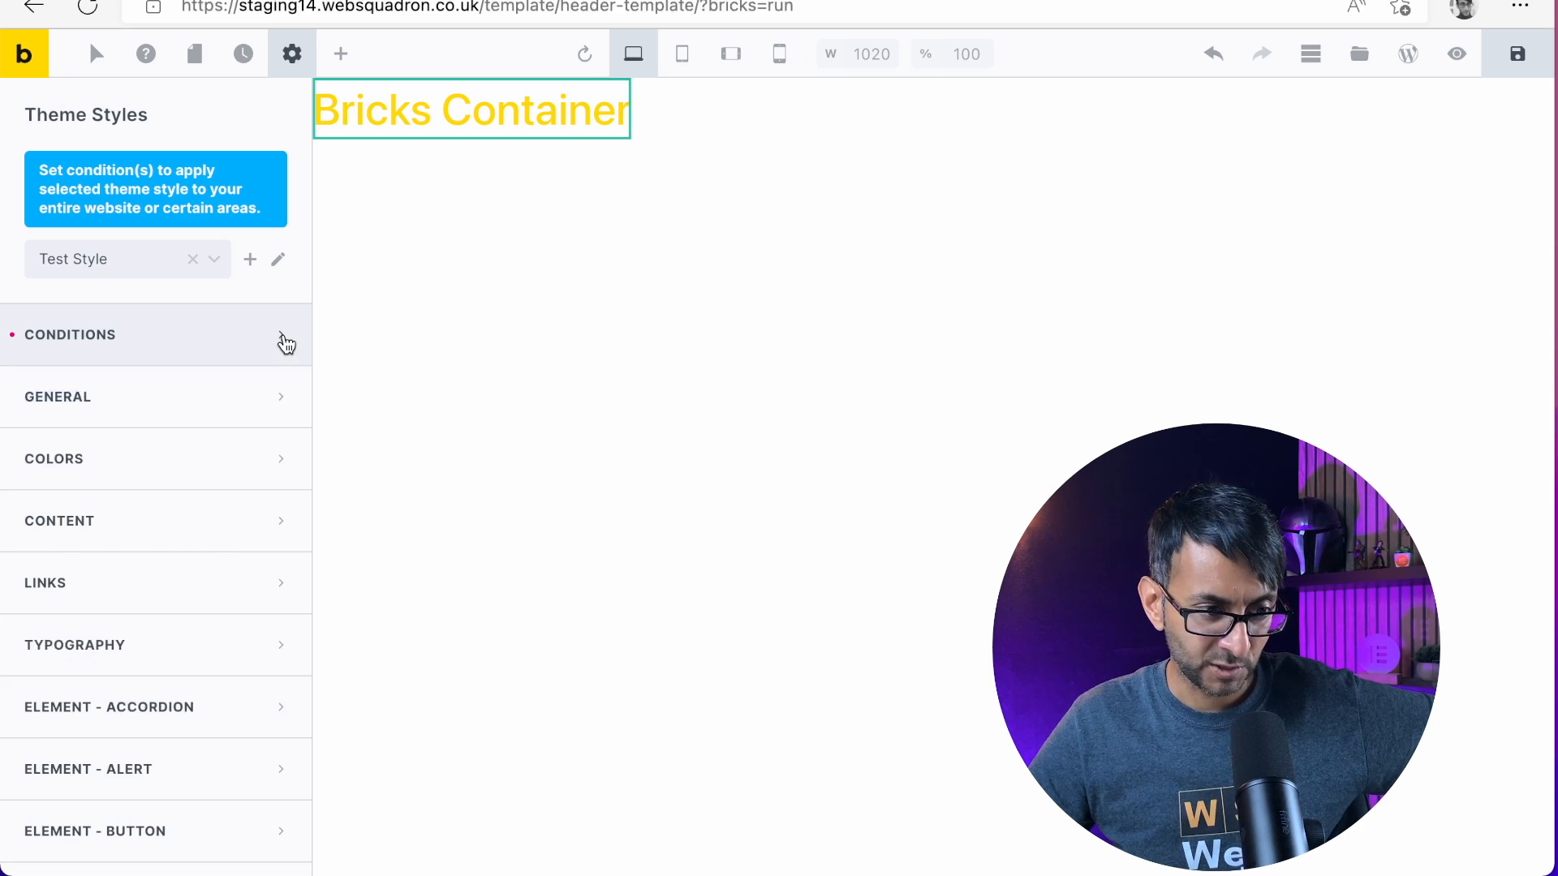
left_click(282, 337)
left_click(284, 341)
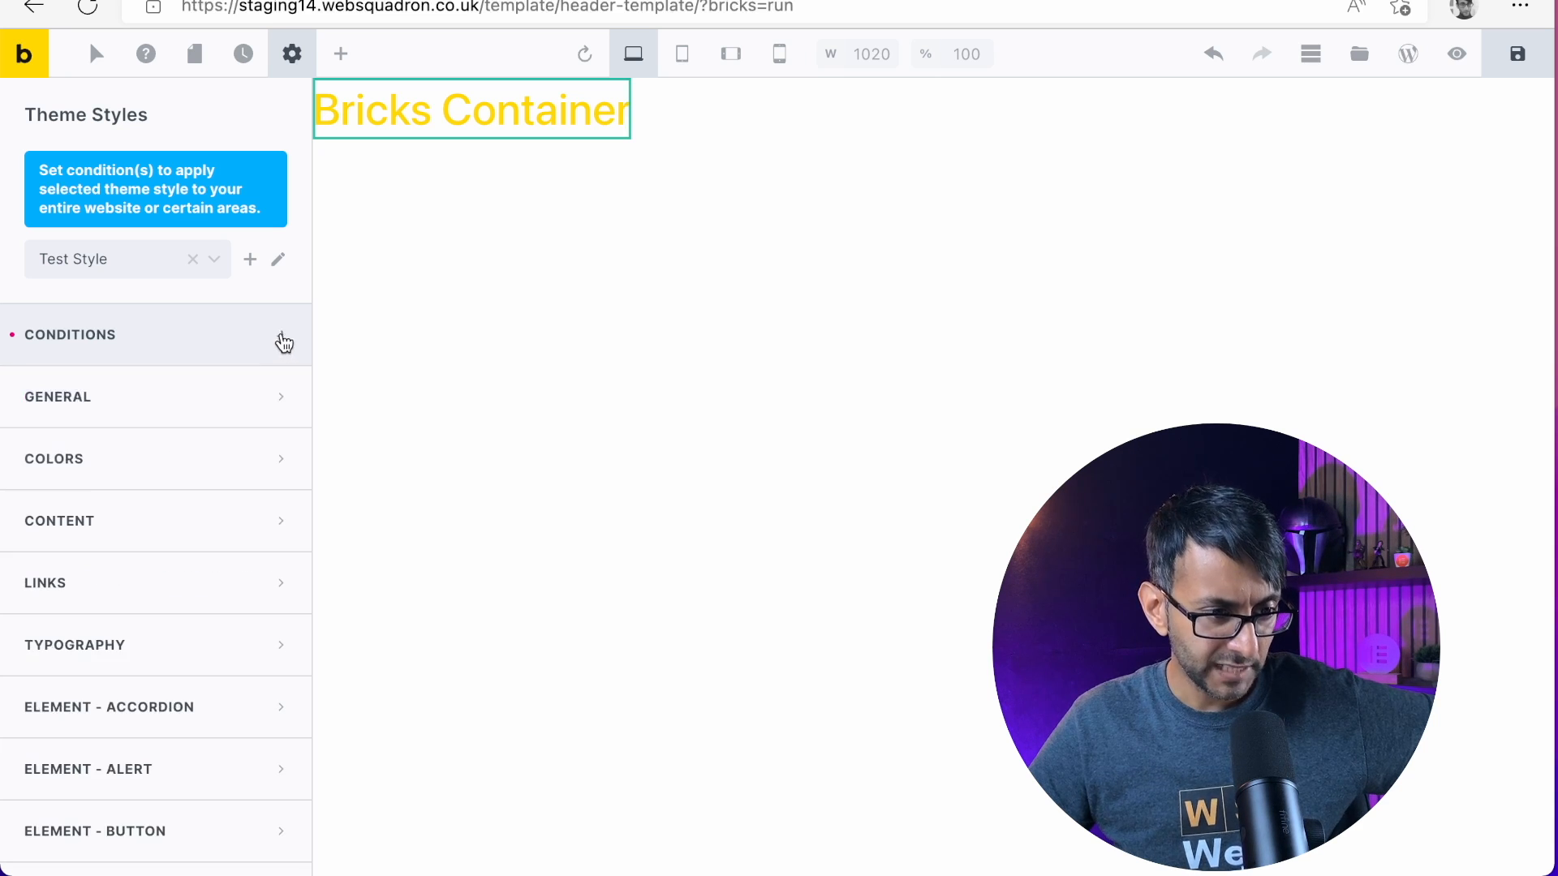
Examine the theme style's General settings for site layout, element margin, root container and lightbox
left_click(234, 397)
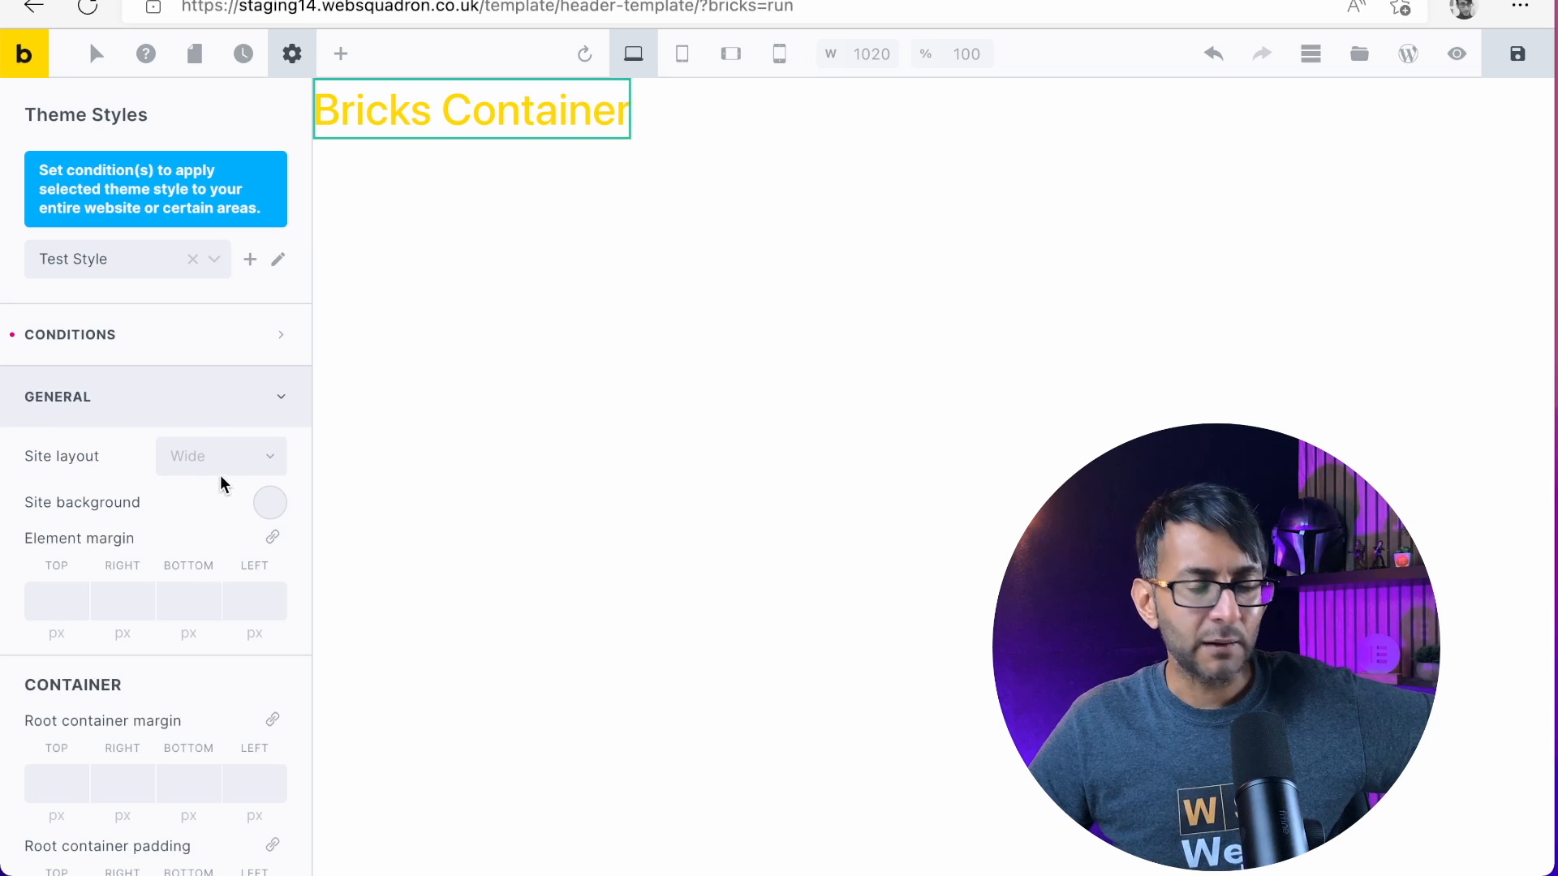
scroll(185, 536, "down", 1)
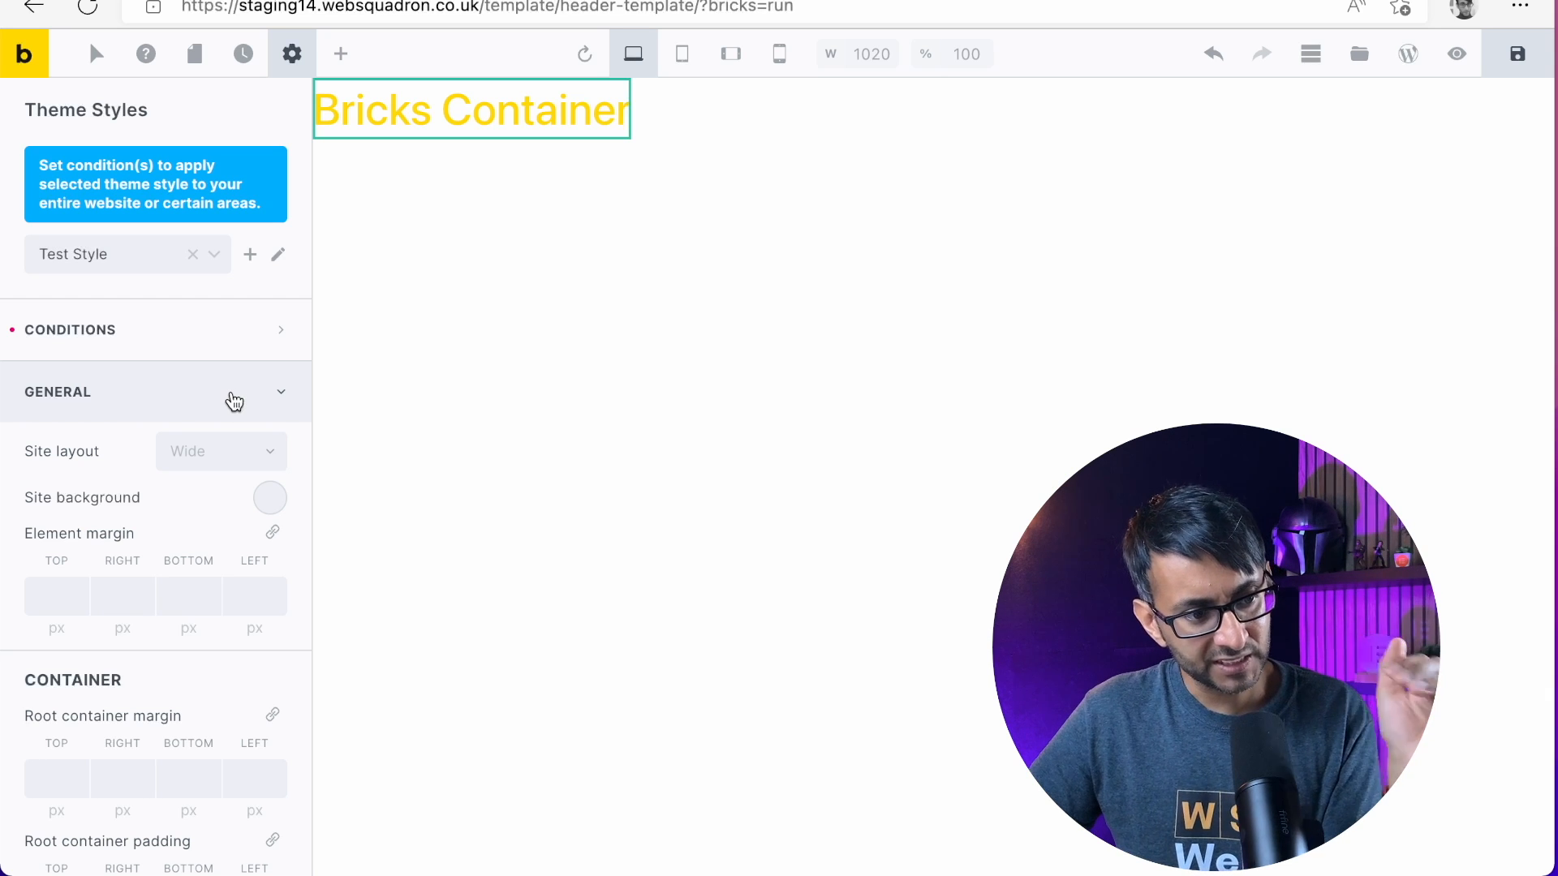
scroll(234, 402, "down", 3)
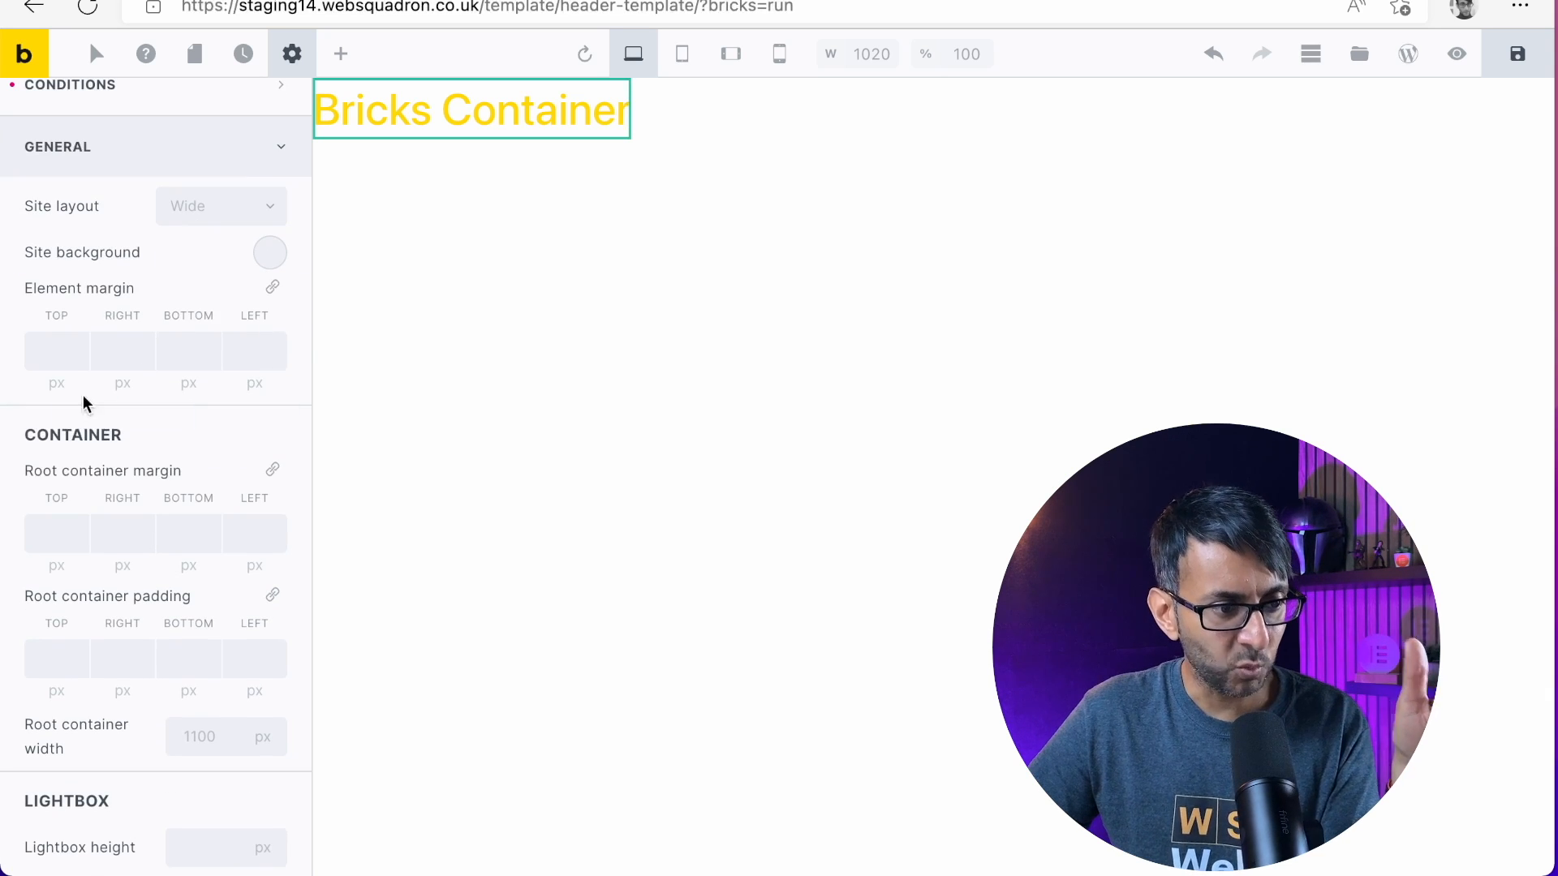
scroll(84, 481, "down", 5)
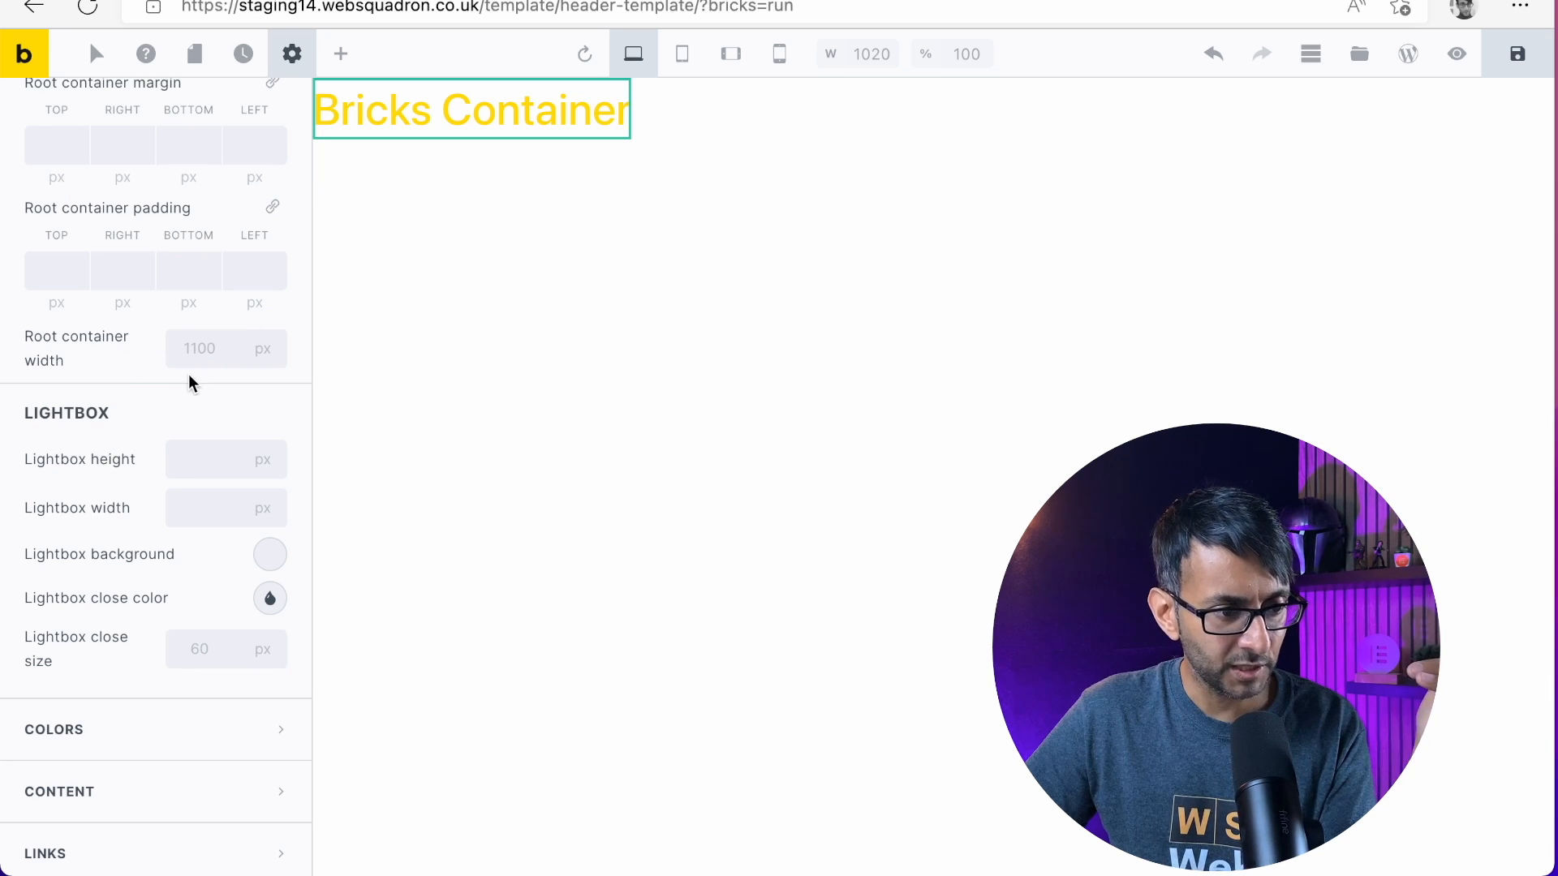
scroll(188, 375, "up", 1)
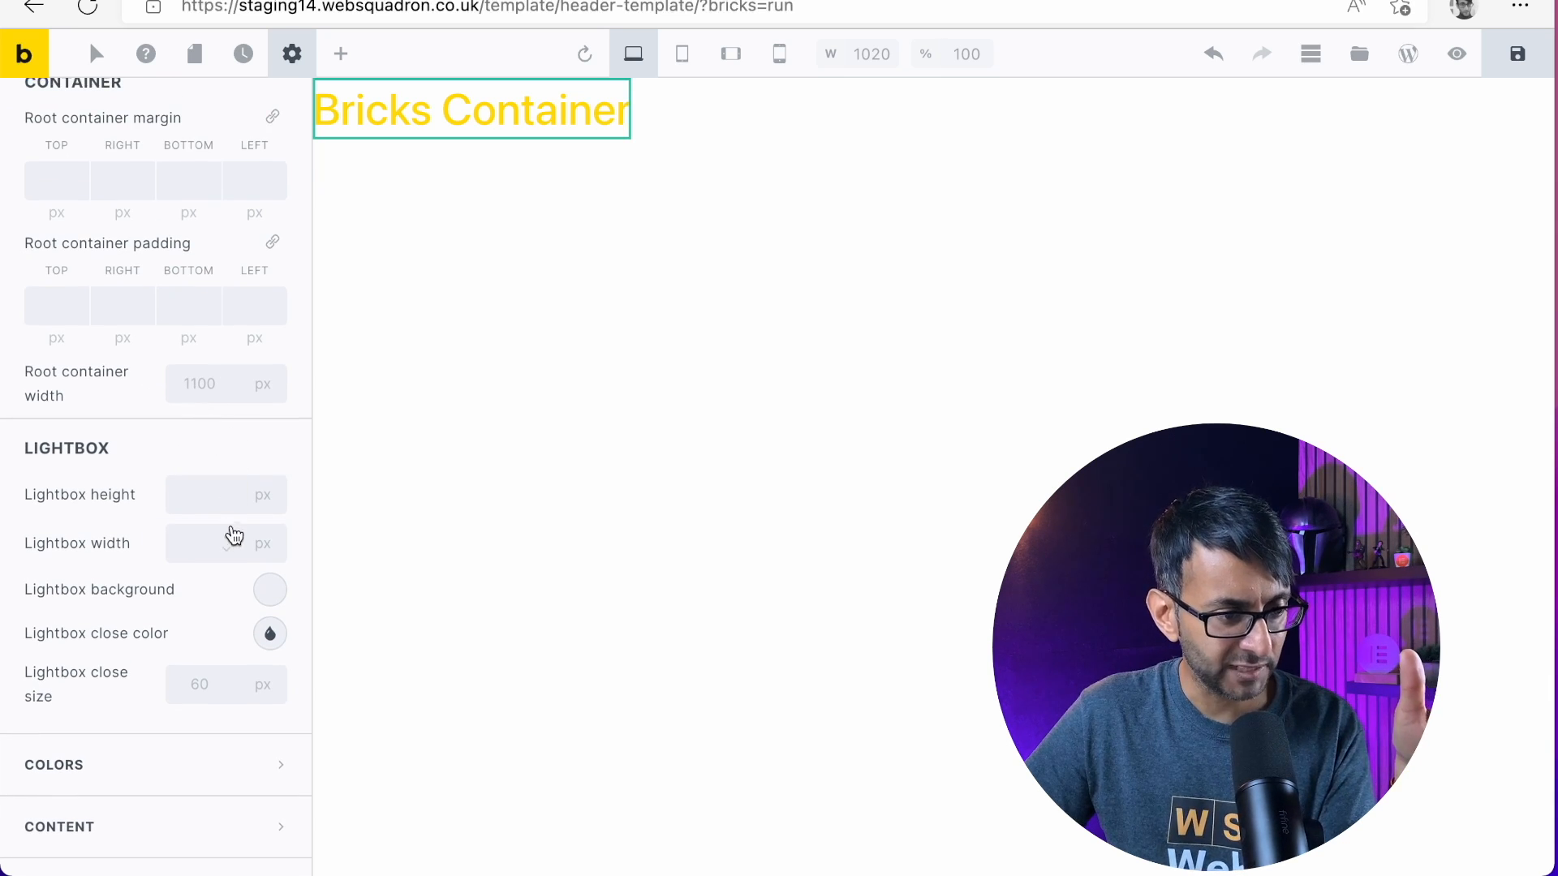
scroll(201, 526, "down", 4)
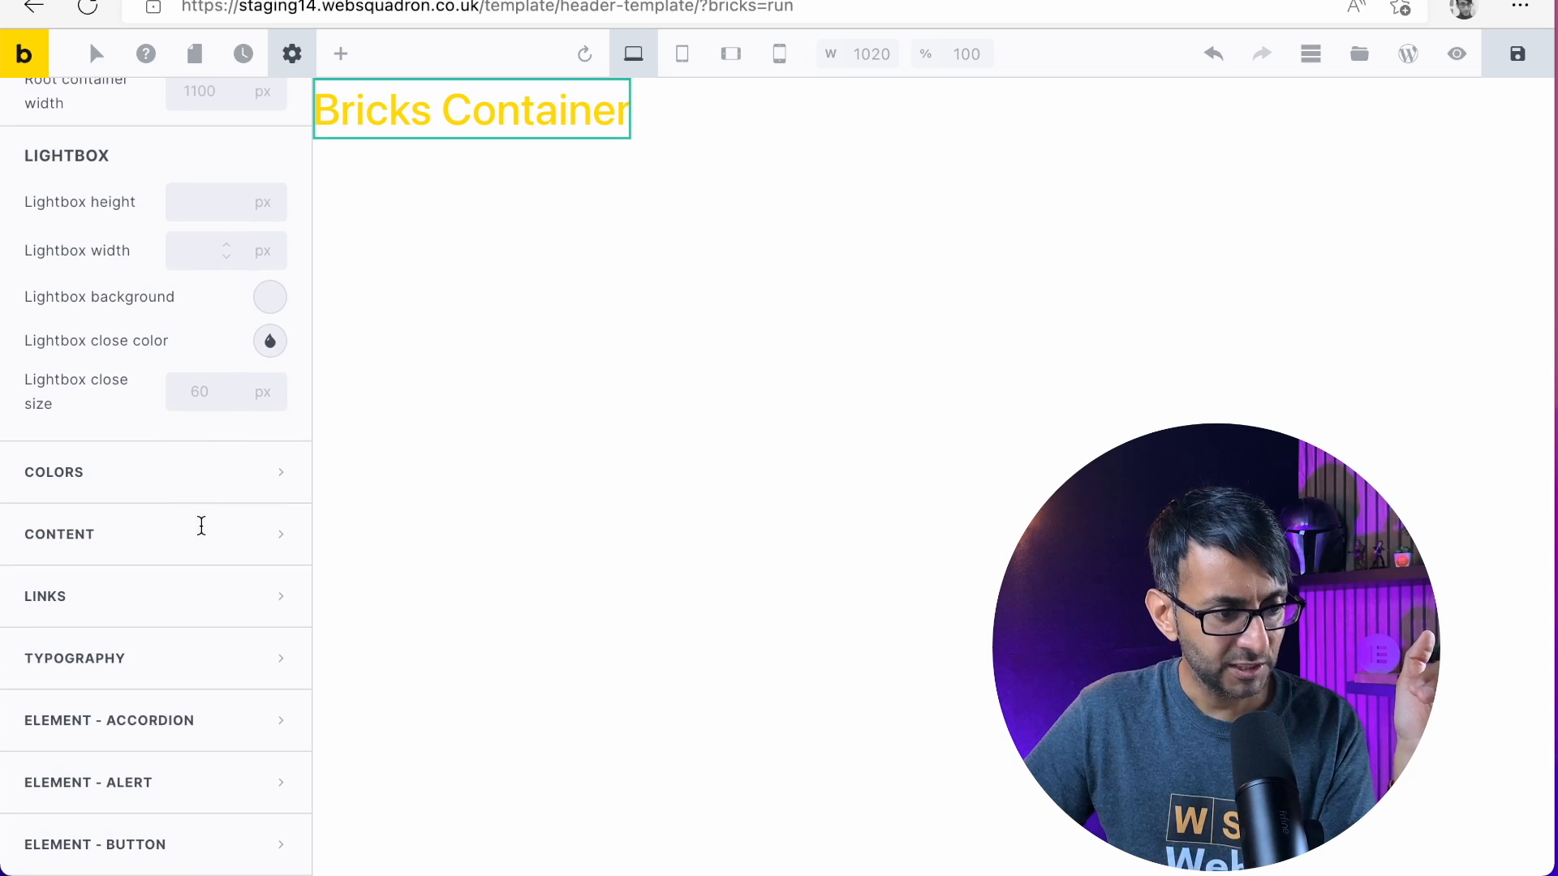
Set the theme style's primary color to #ffffff
left_click(234, 475)
scroll(237, 479, "down", 10)
scroll(187, 352, "up", 6)
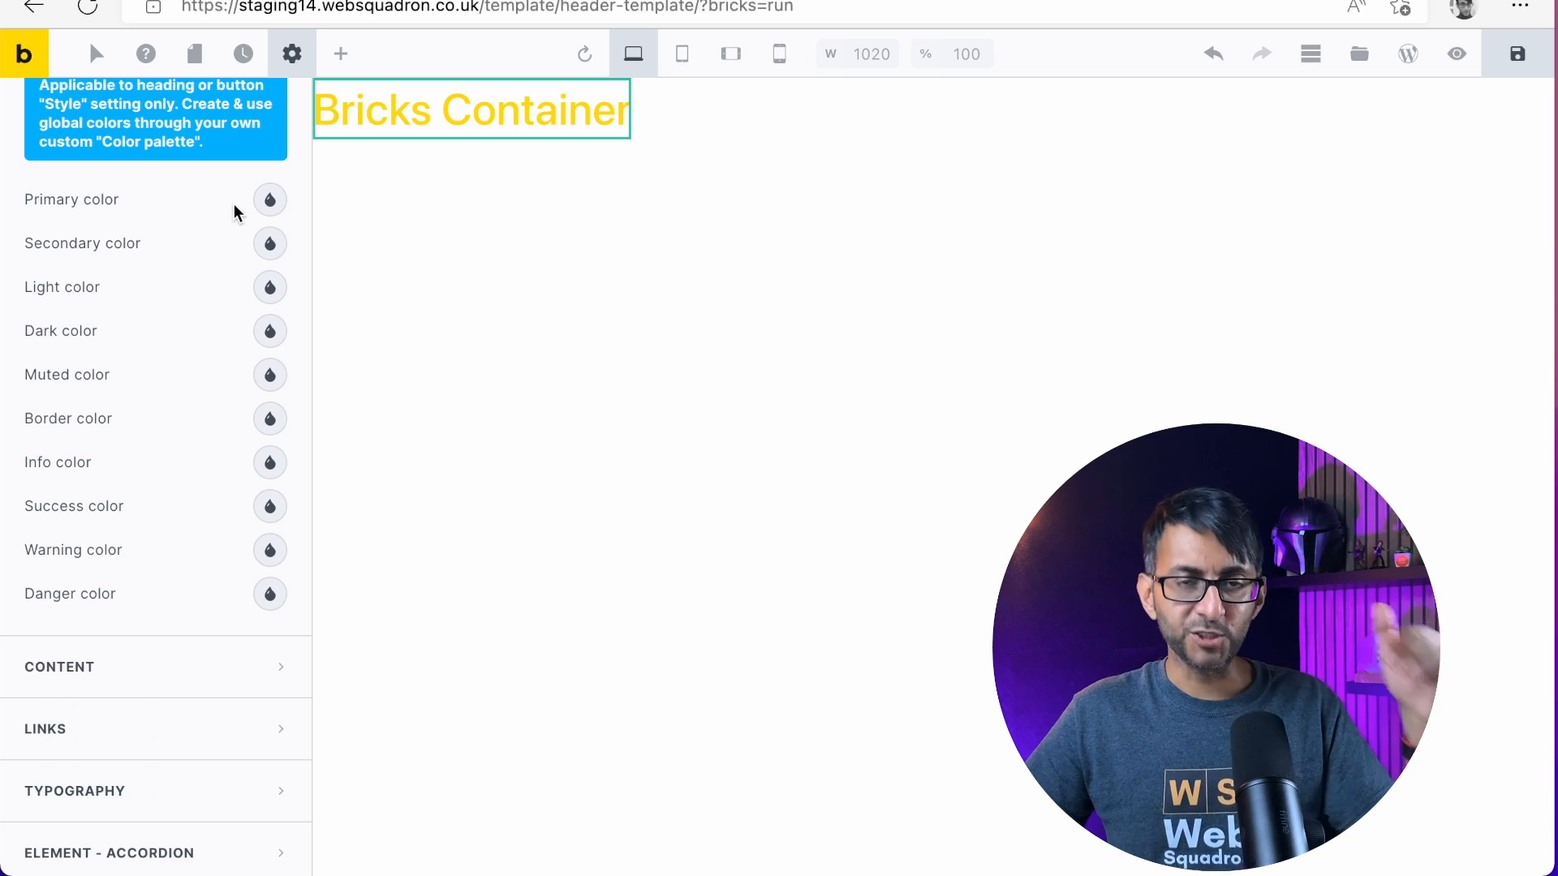
left_click(270, 200)
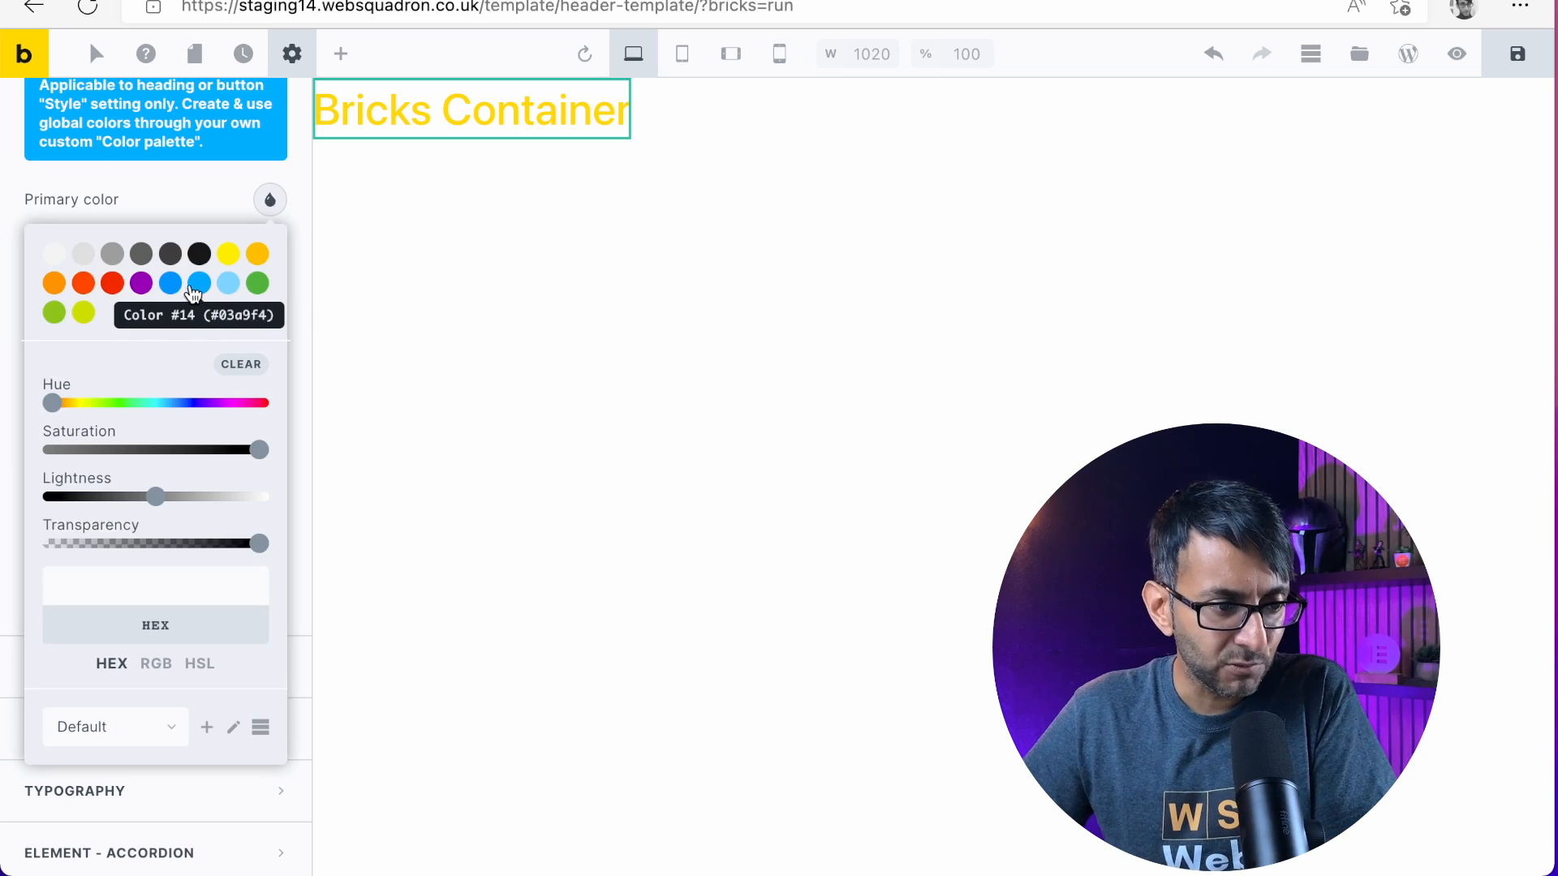
left_click(55, 254)
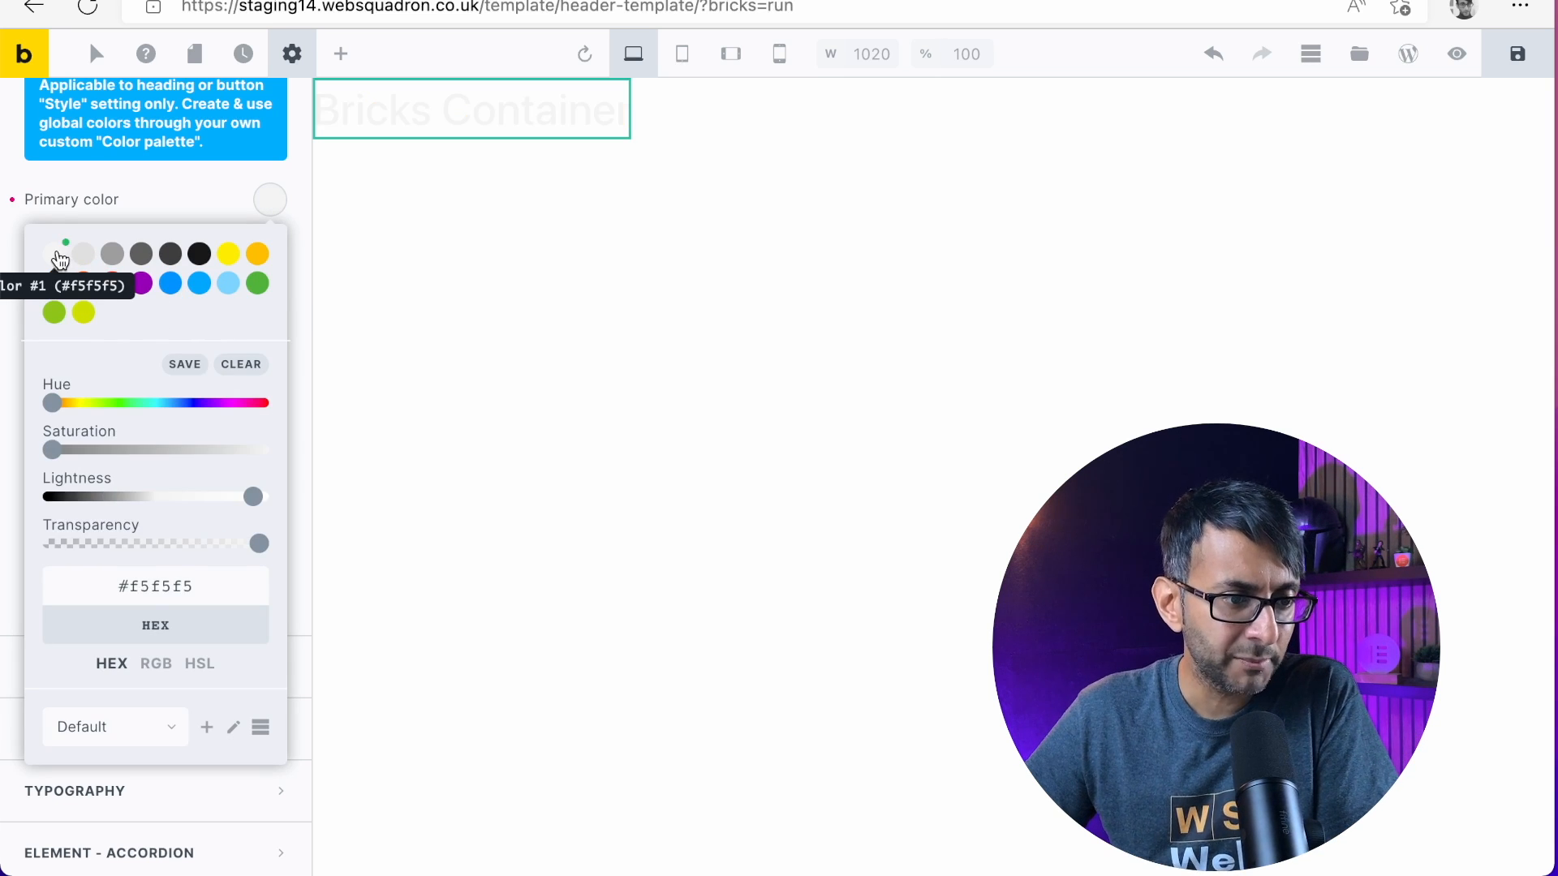
left_click(95, 185)
left_click(271, 200)
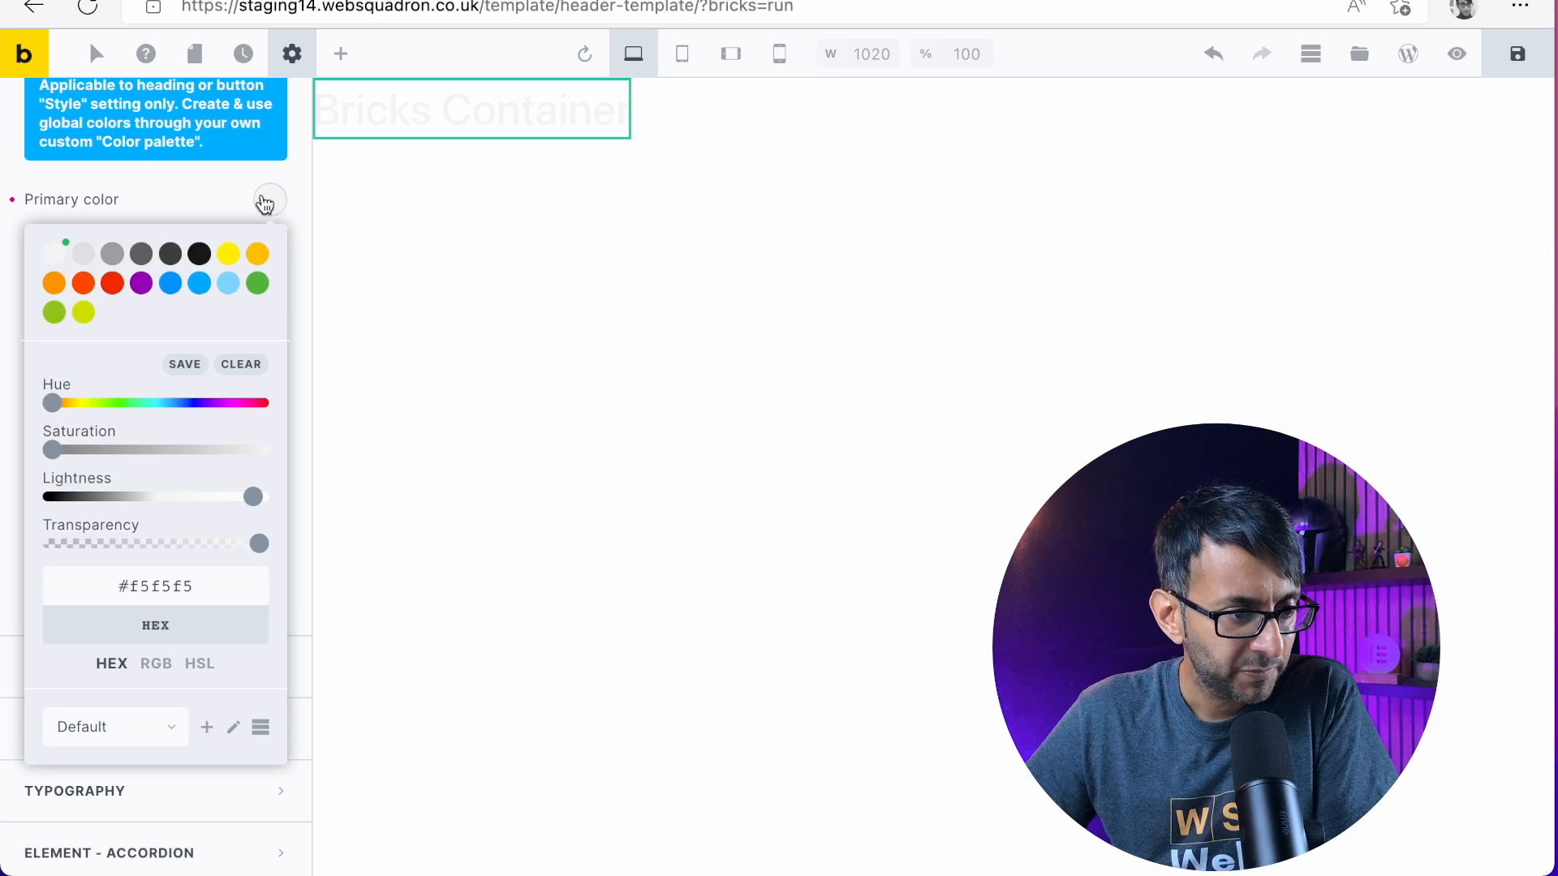
double_click(163, 586)
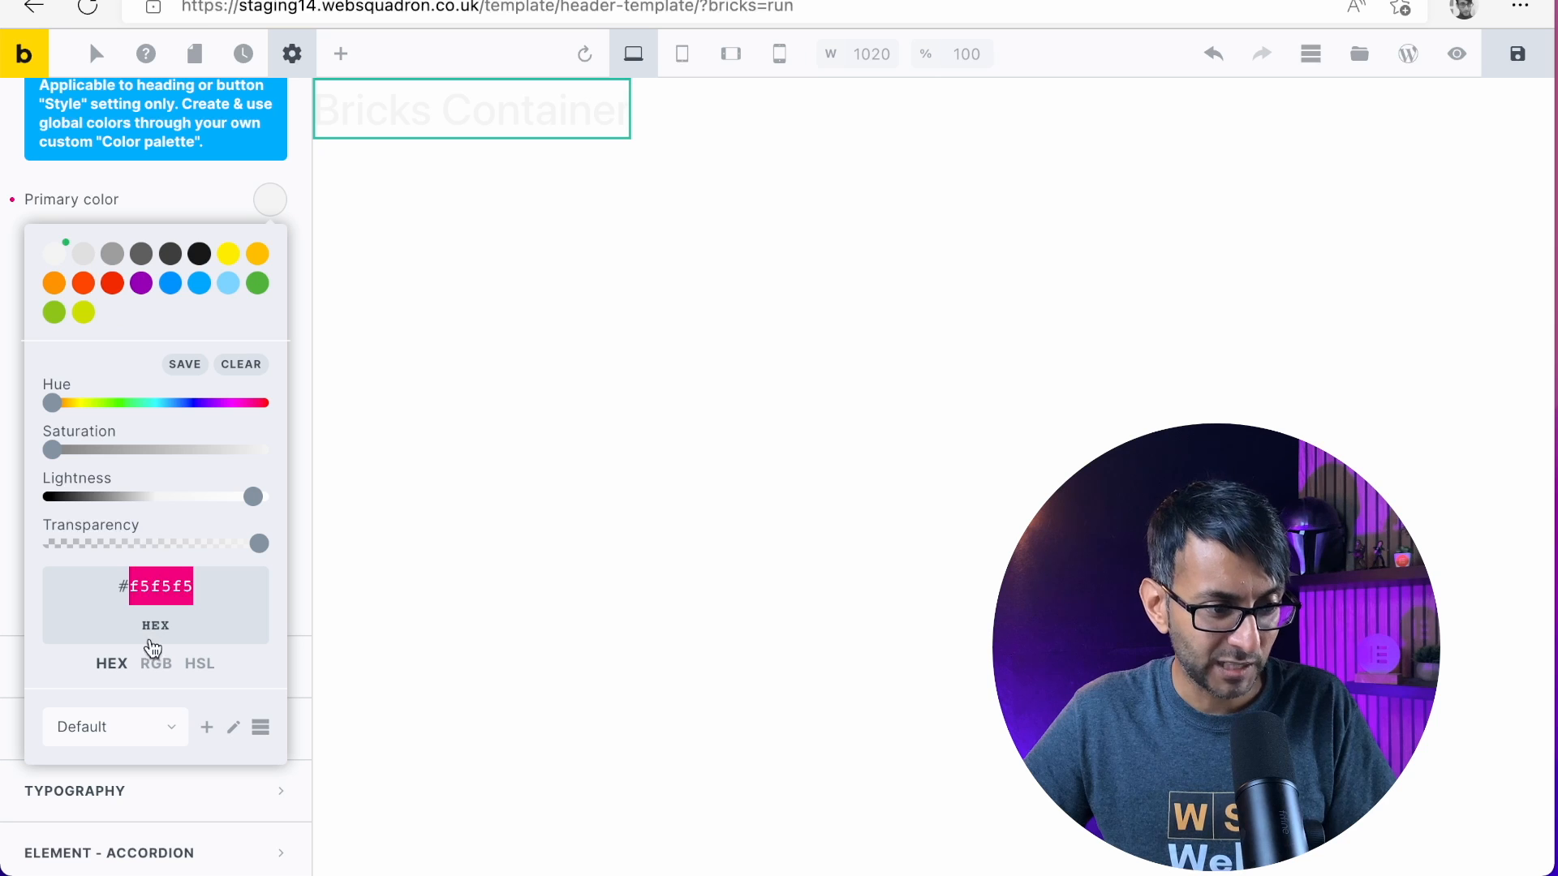
type("ffffff")
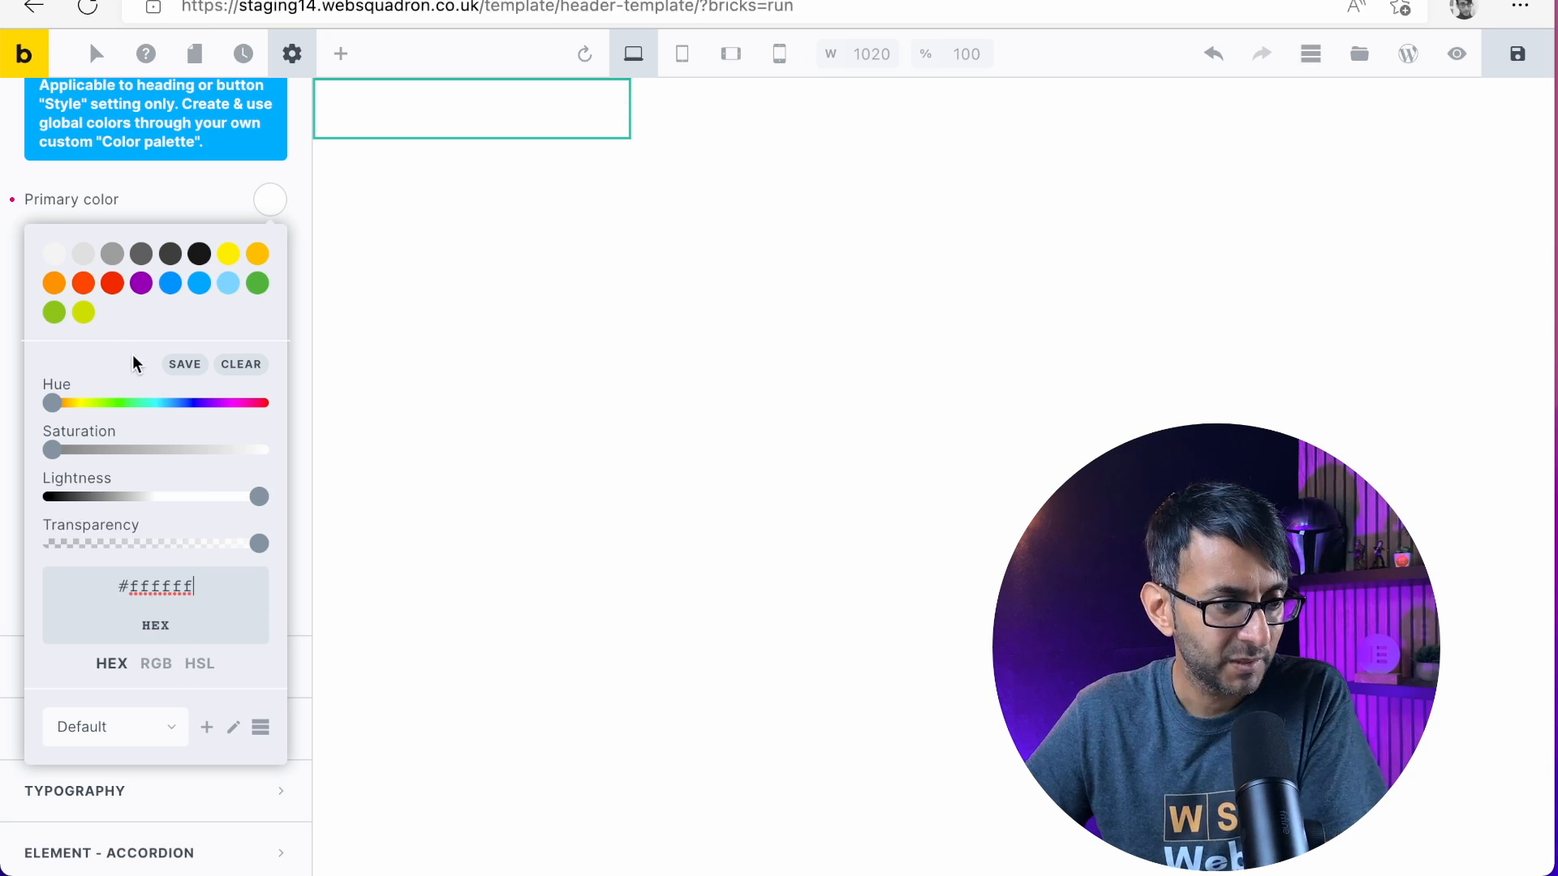
left_click(168, 180)
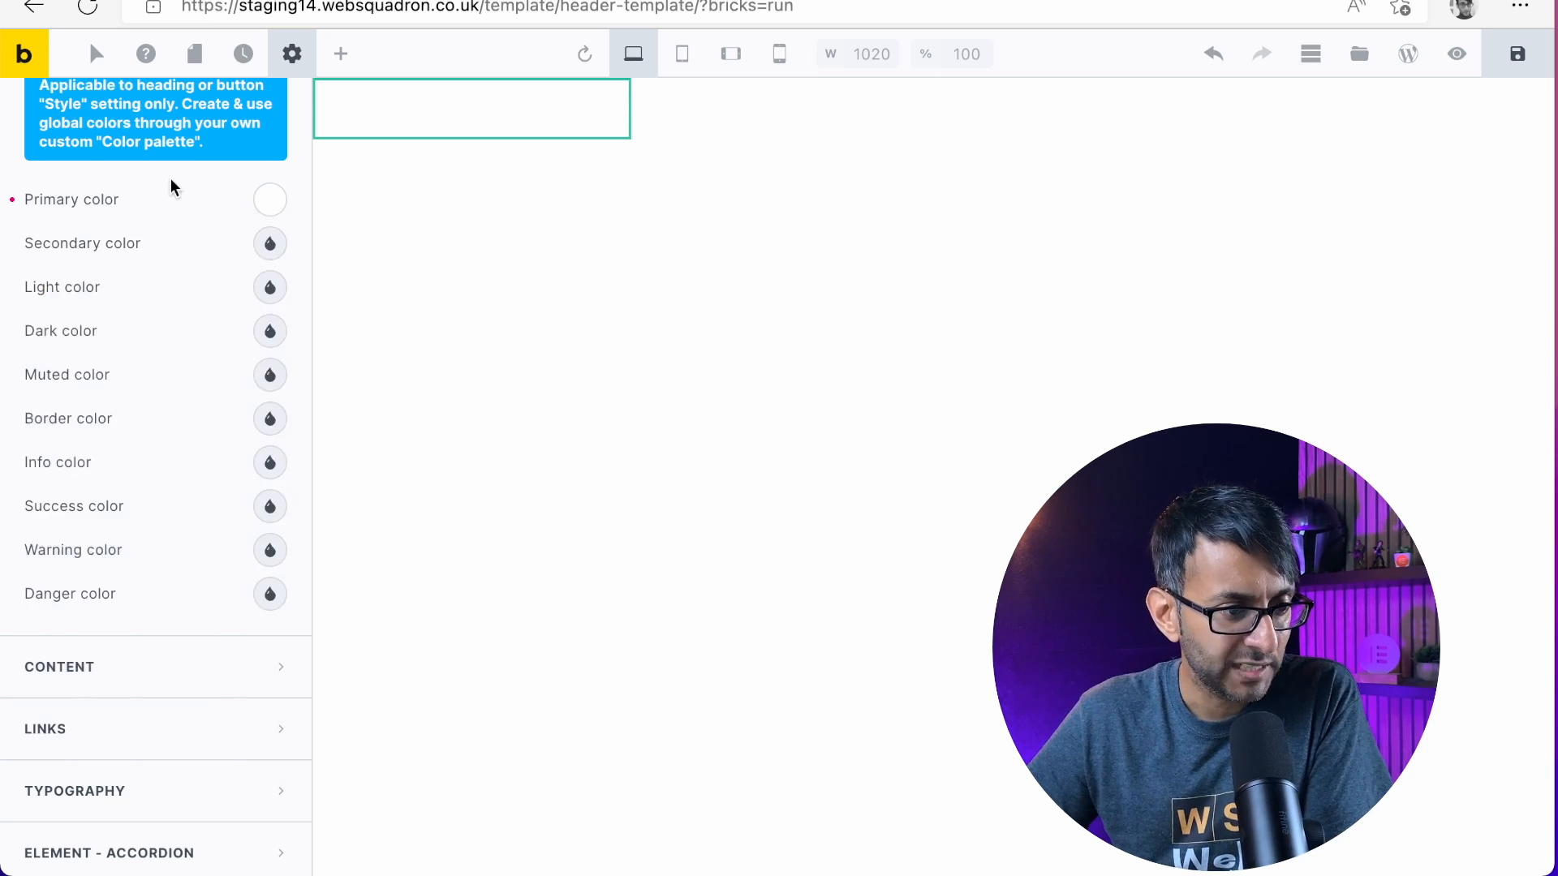
Set the theme style's secondary color to pure black with an all-zero hex value
left_click(270, 245)
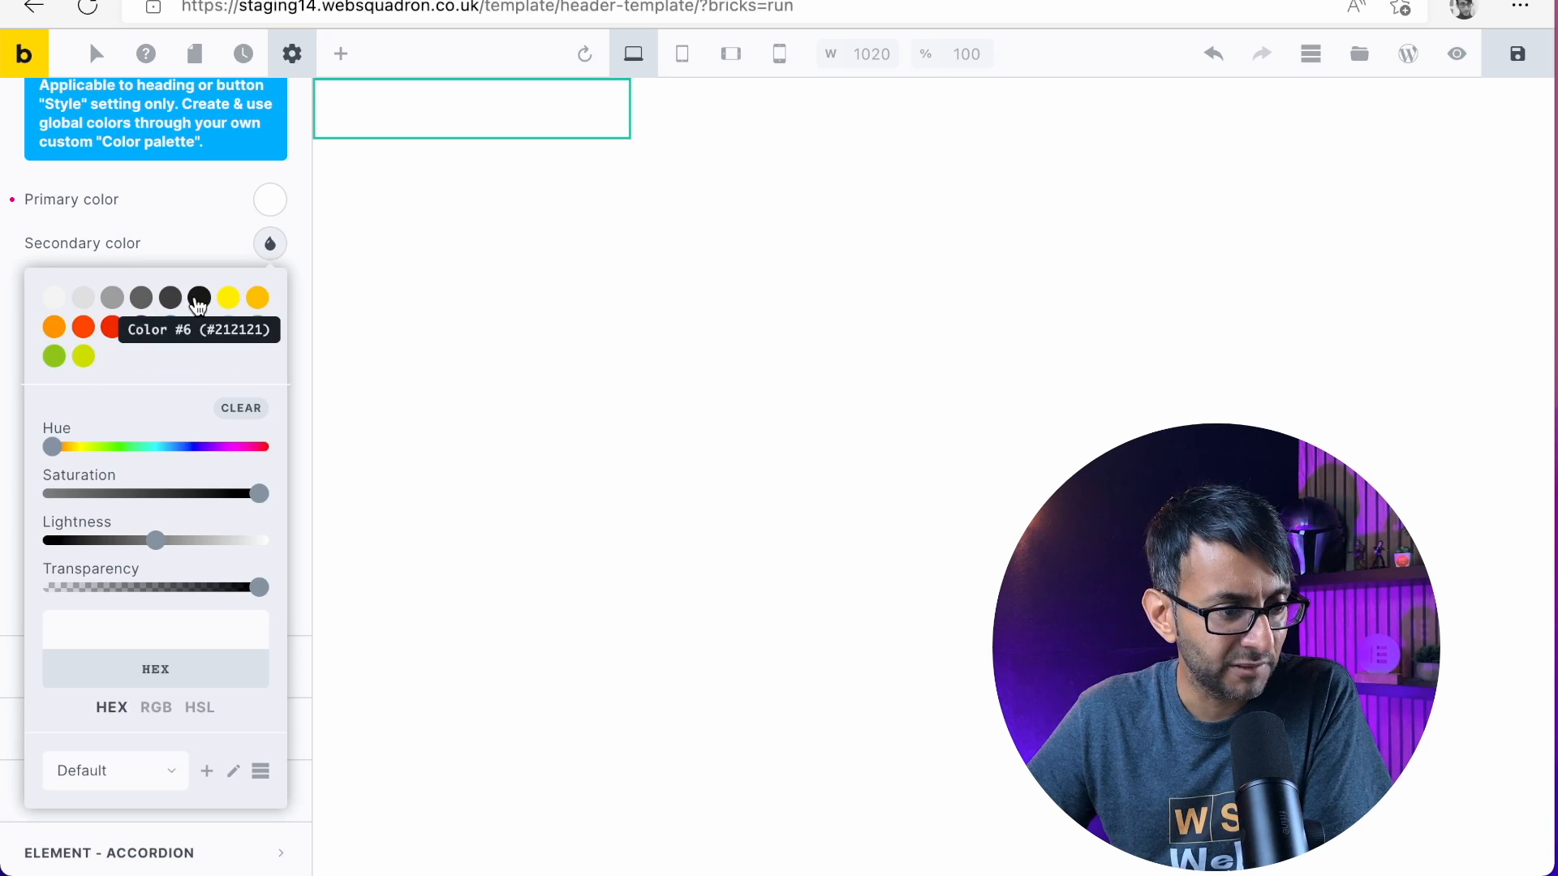
left_click(197, 300)
triple_click(136, 629)
type("#f")
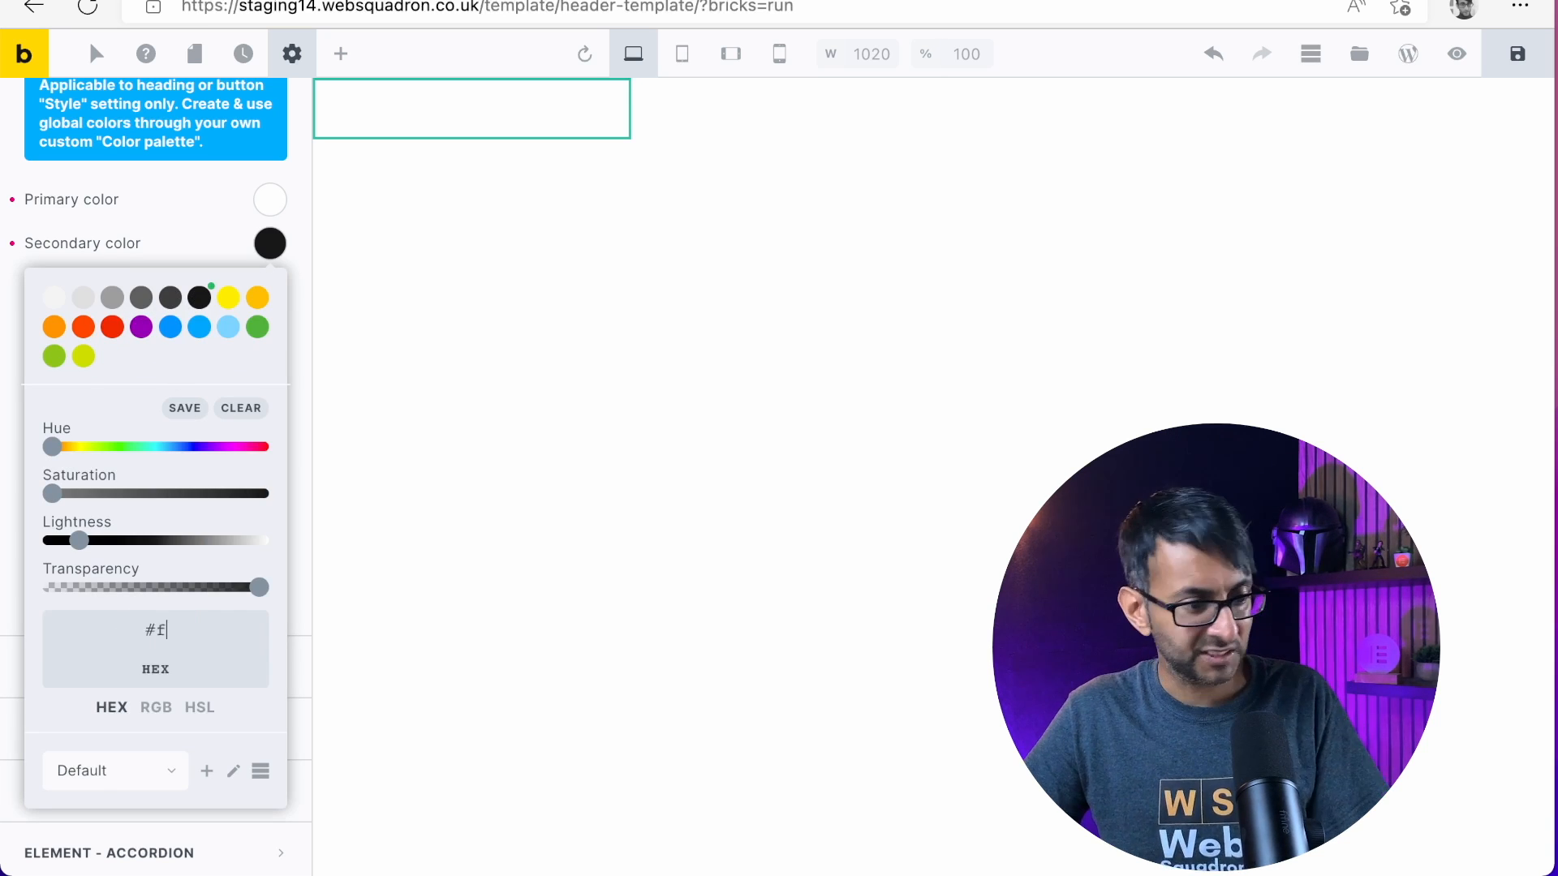
type("f")
key("BackSpace")
key("BackSpace")
type("00")
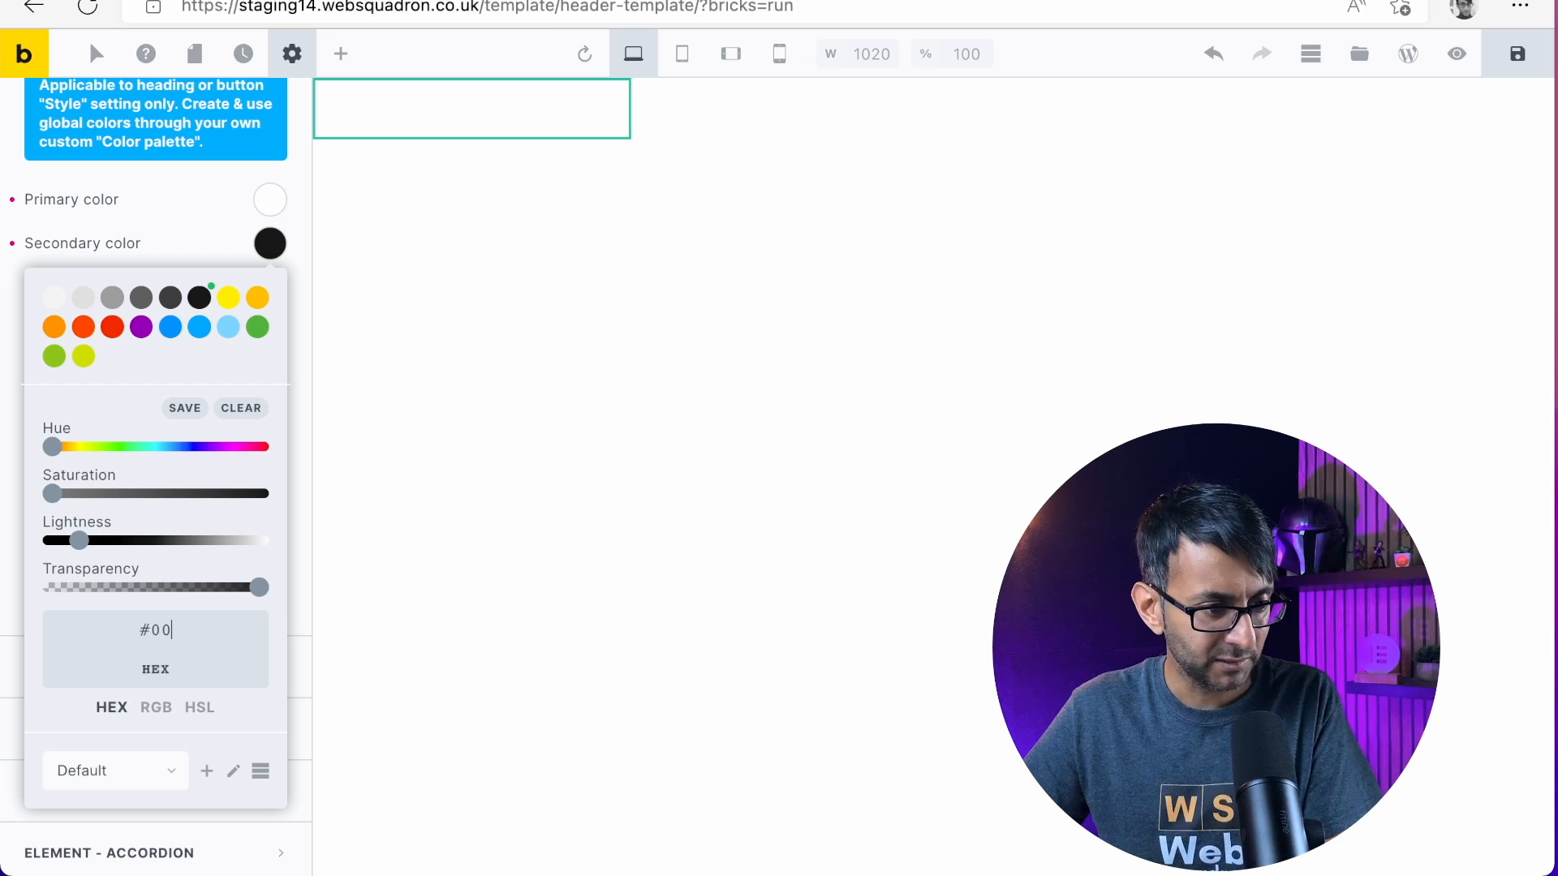
type("000000")
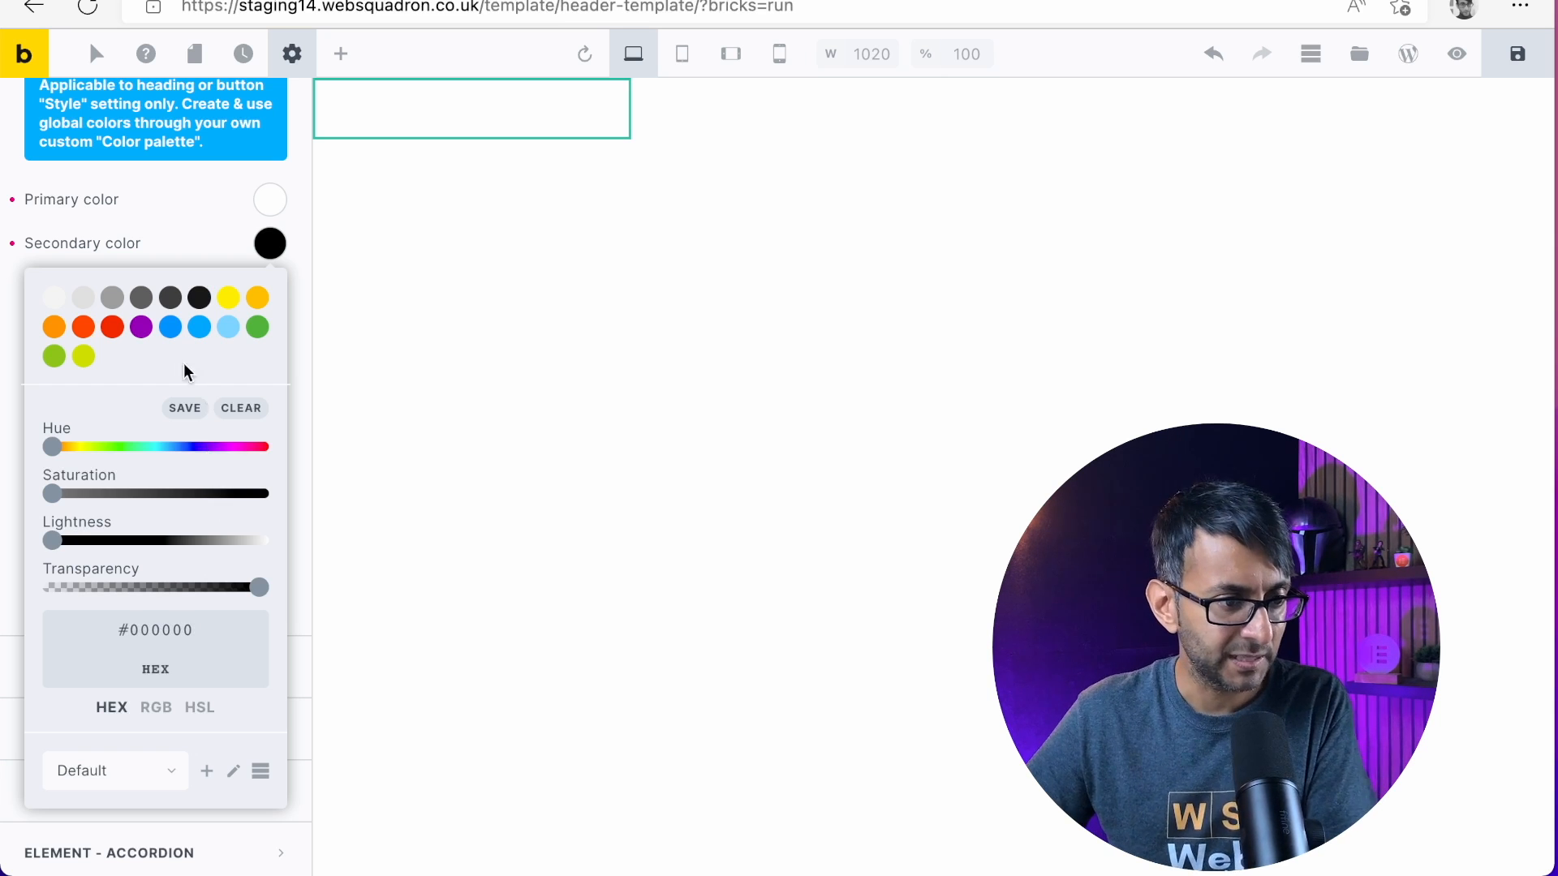
left_click(205, 210)
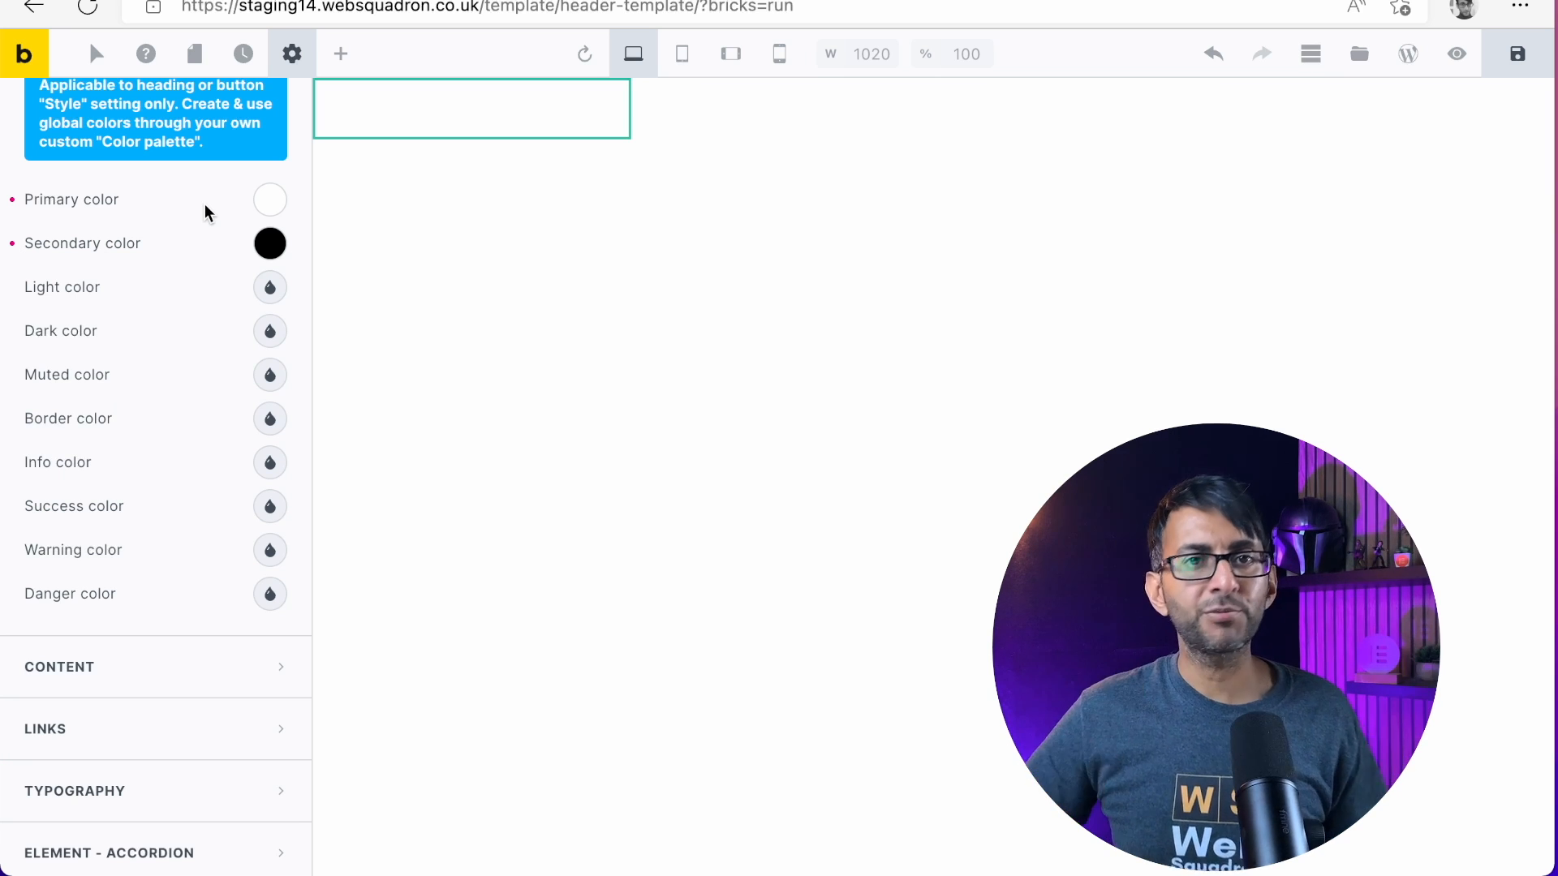
Set the theme style's light color to #e0e0e0 and its dark color to #9e9e9e
left_click(272, 289)
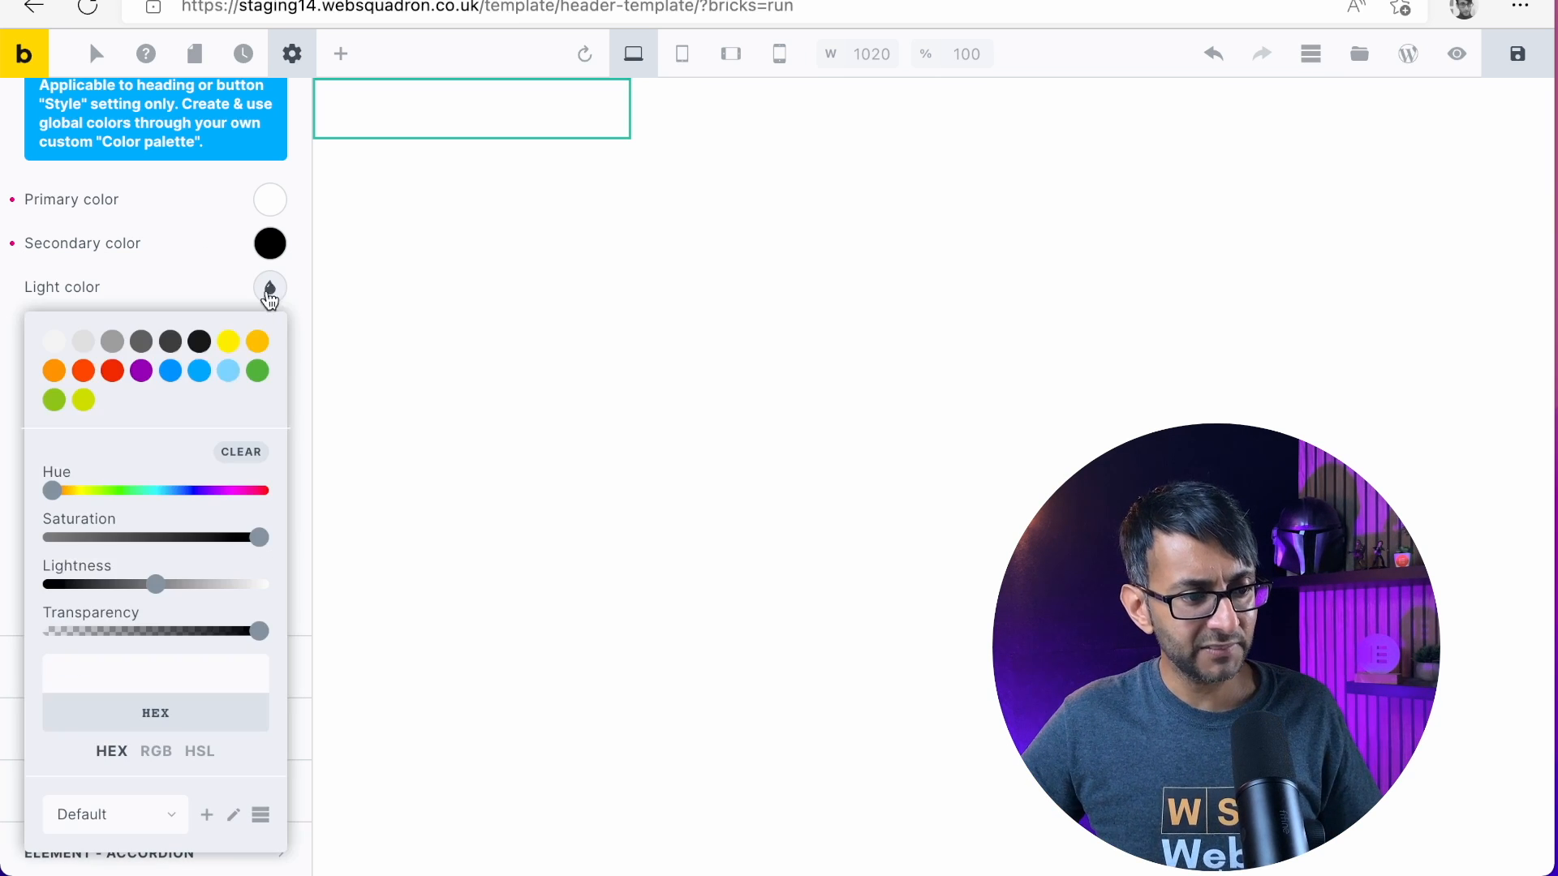
left_click(85, 344)
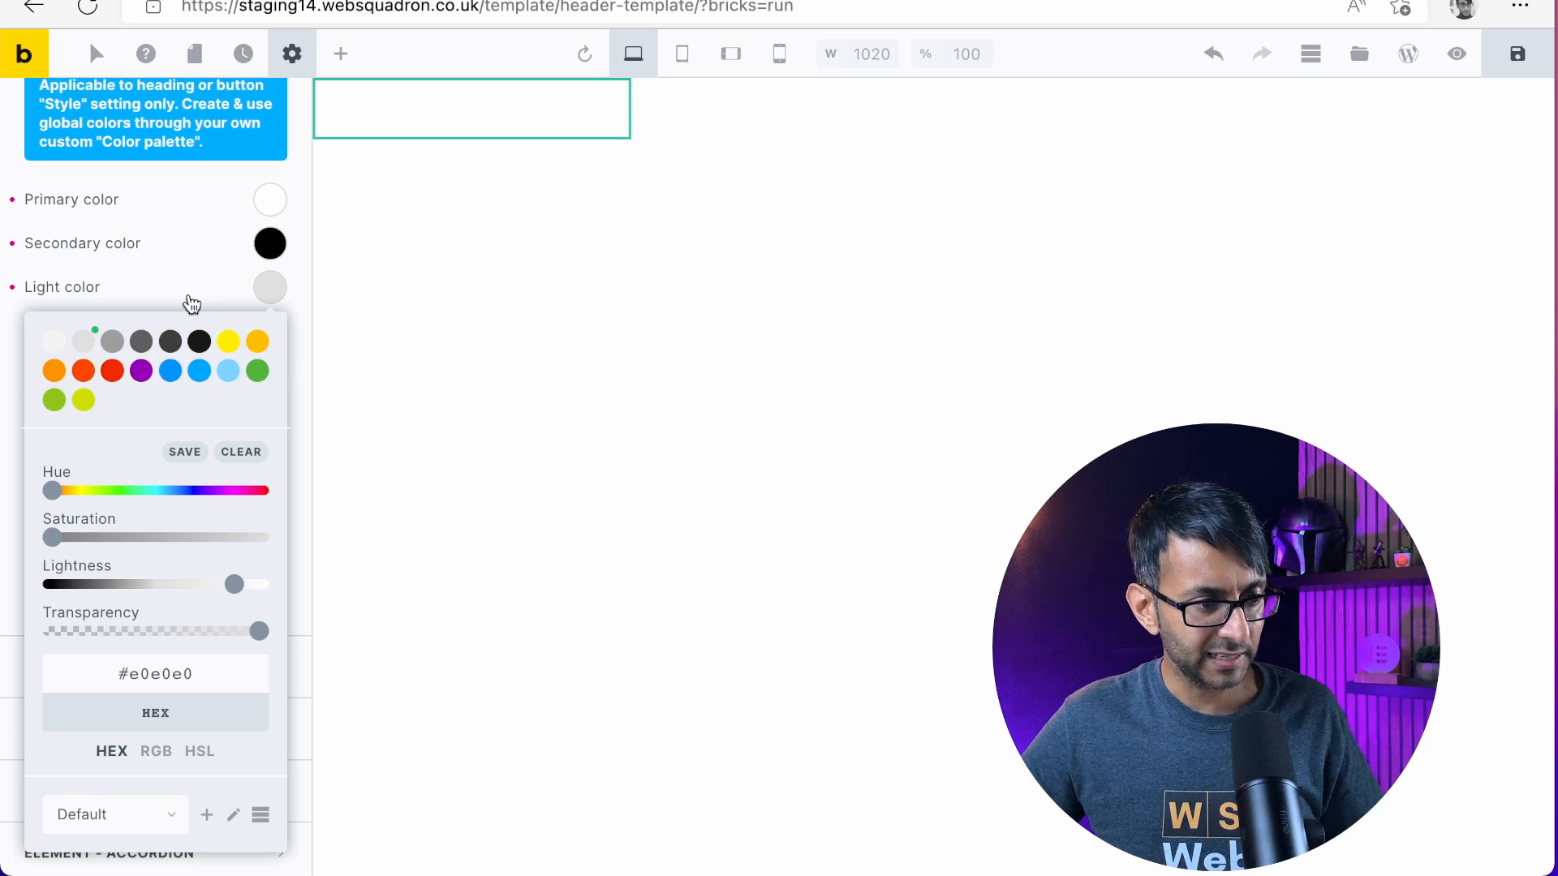
left_click(192, 304)
left_click(270, 331)
left_click(114, 383)
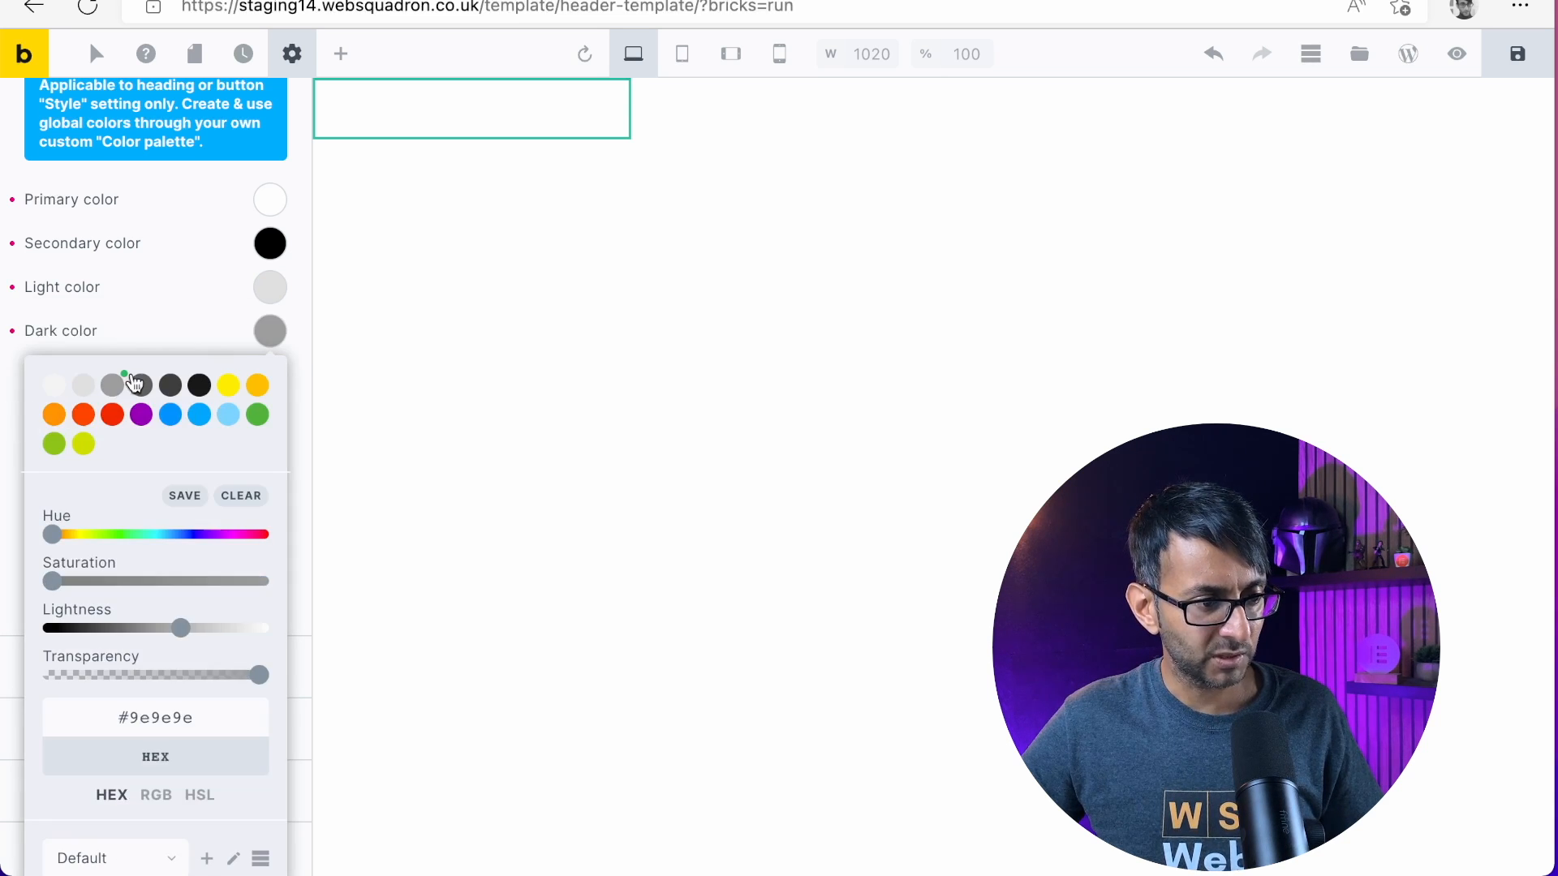
left_click(139, 303)
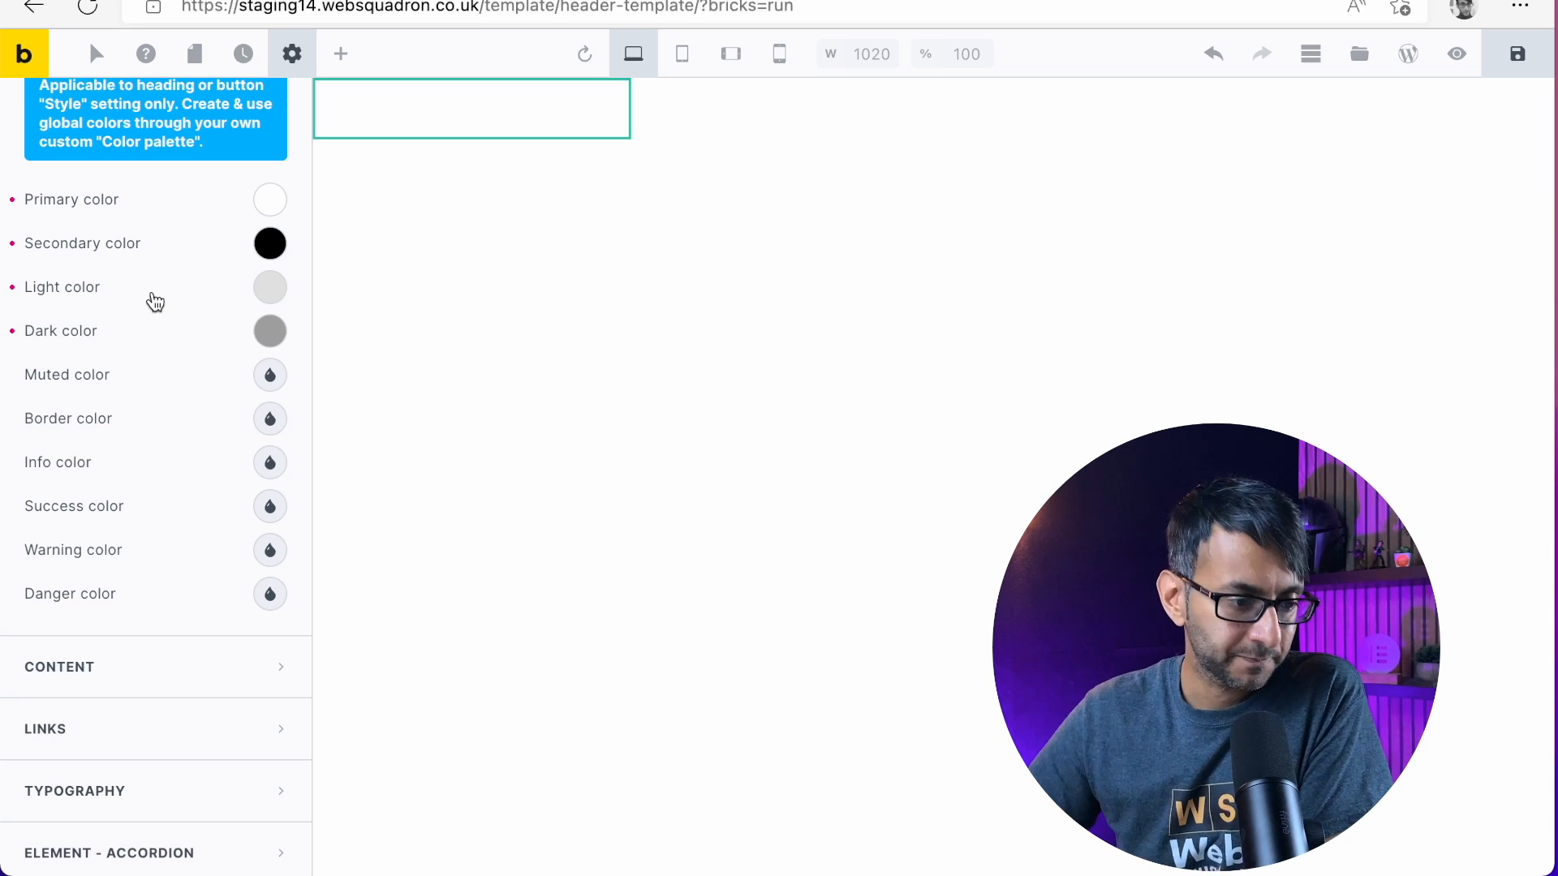
Set the top margin in the theme style's Content settings to 50 px
left_click(209, 667)
scroll(206, 295, "up", 5)
scroll(168, 508, "down", 2)
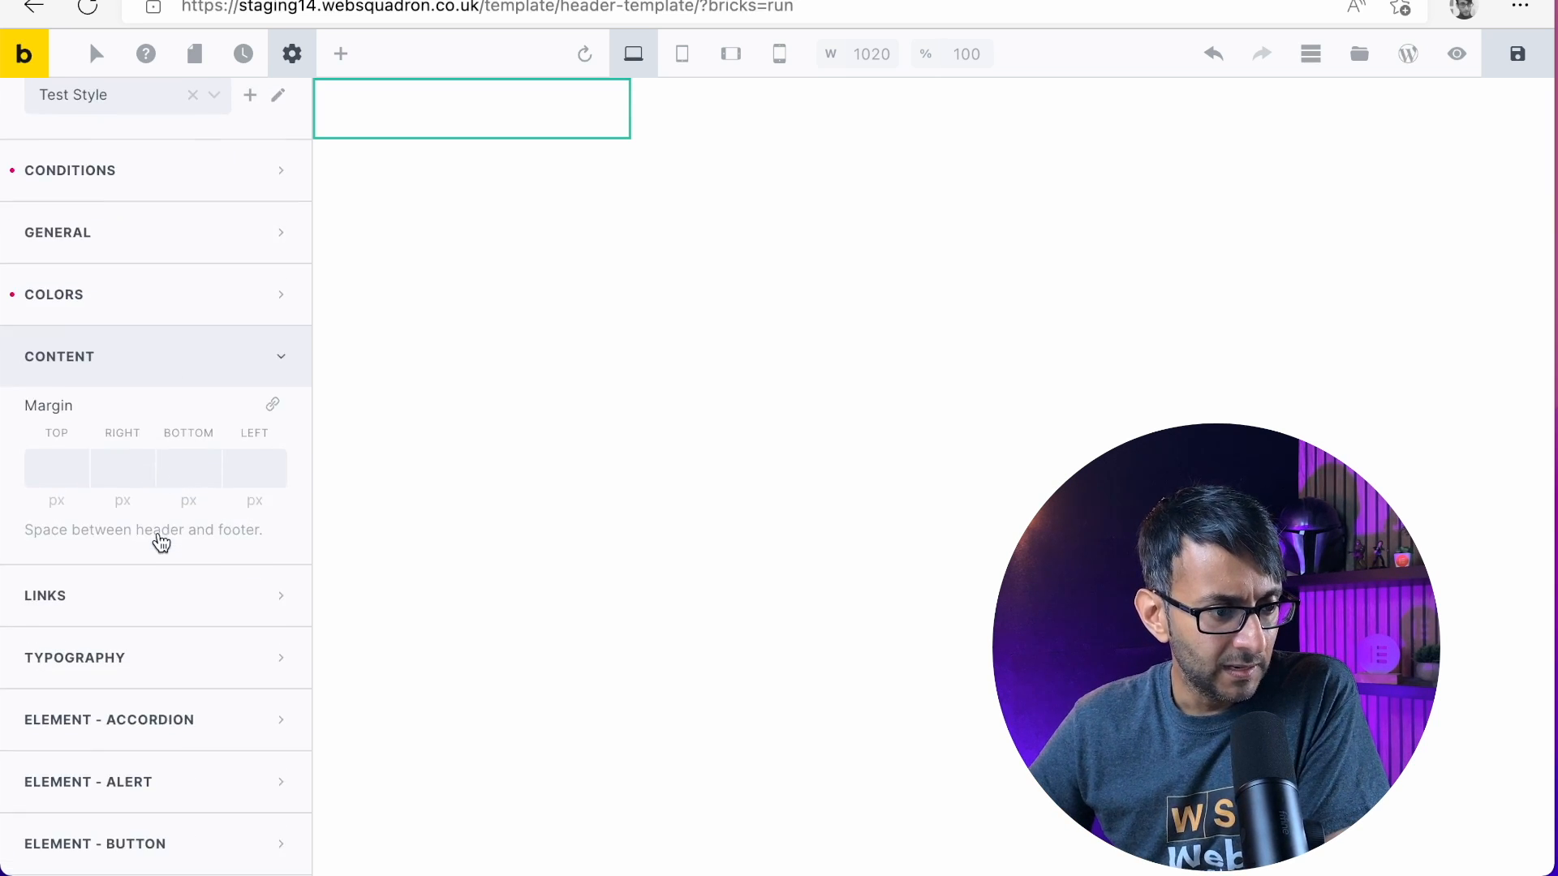
left_click(50, 446)
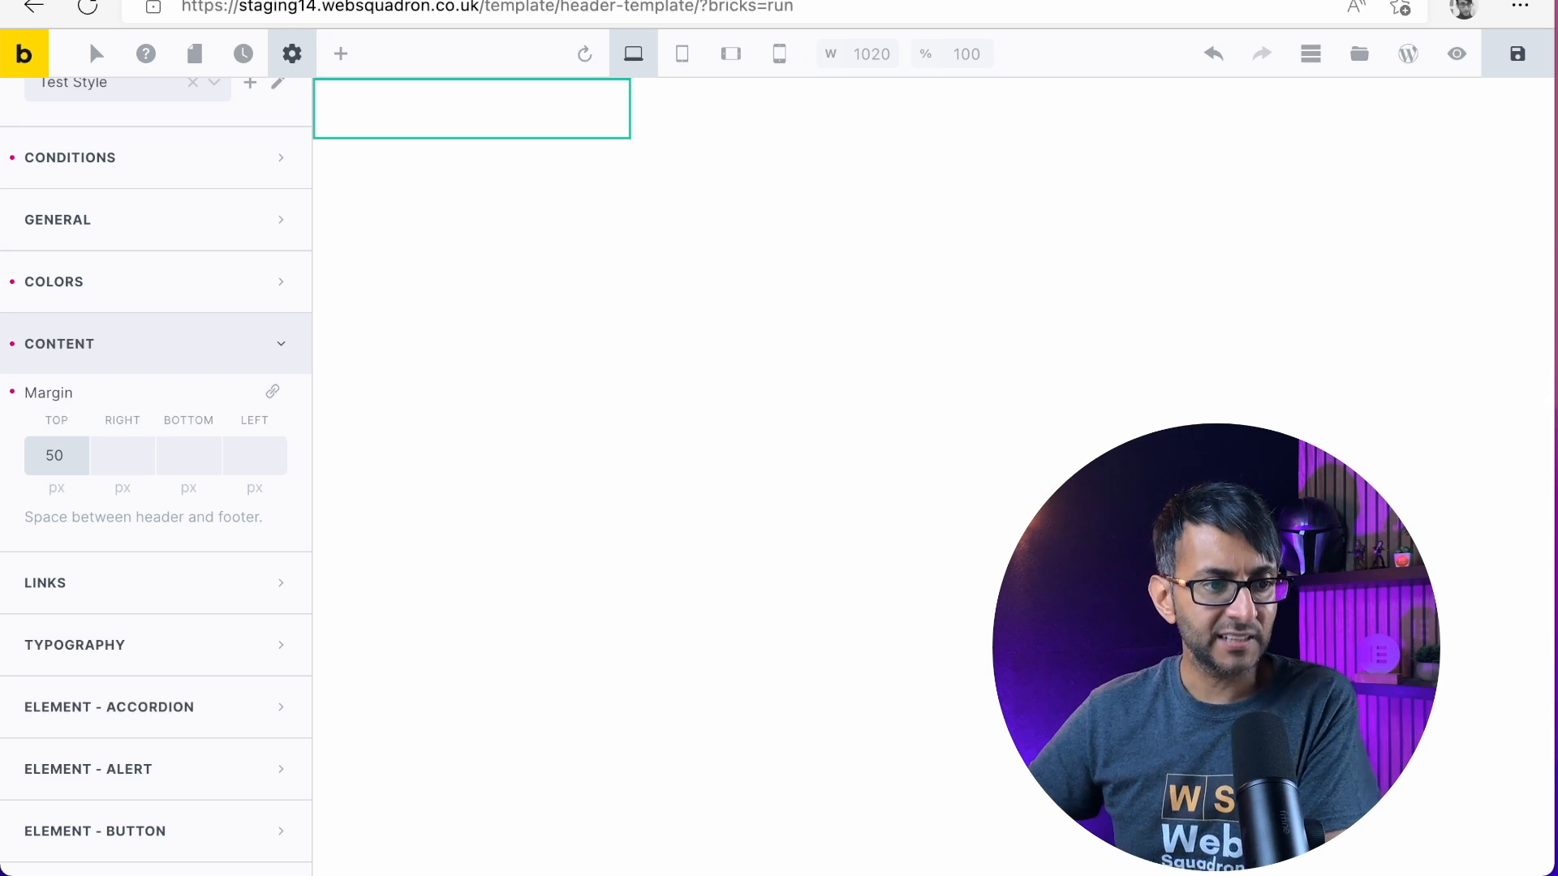
Clear the top margin in the Content settings and review the theme style's Links options
key("BackSpace")
key("BackSpace")
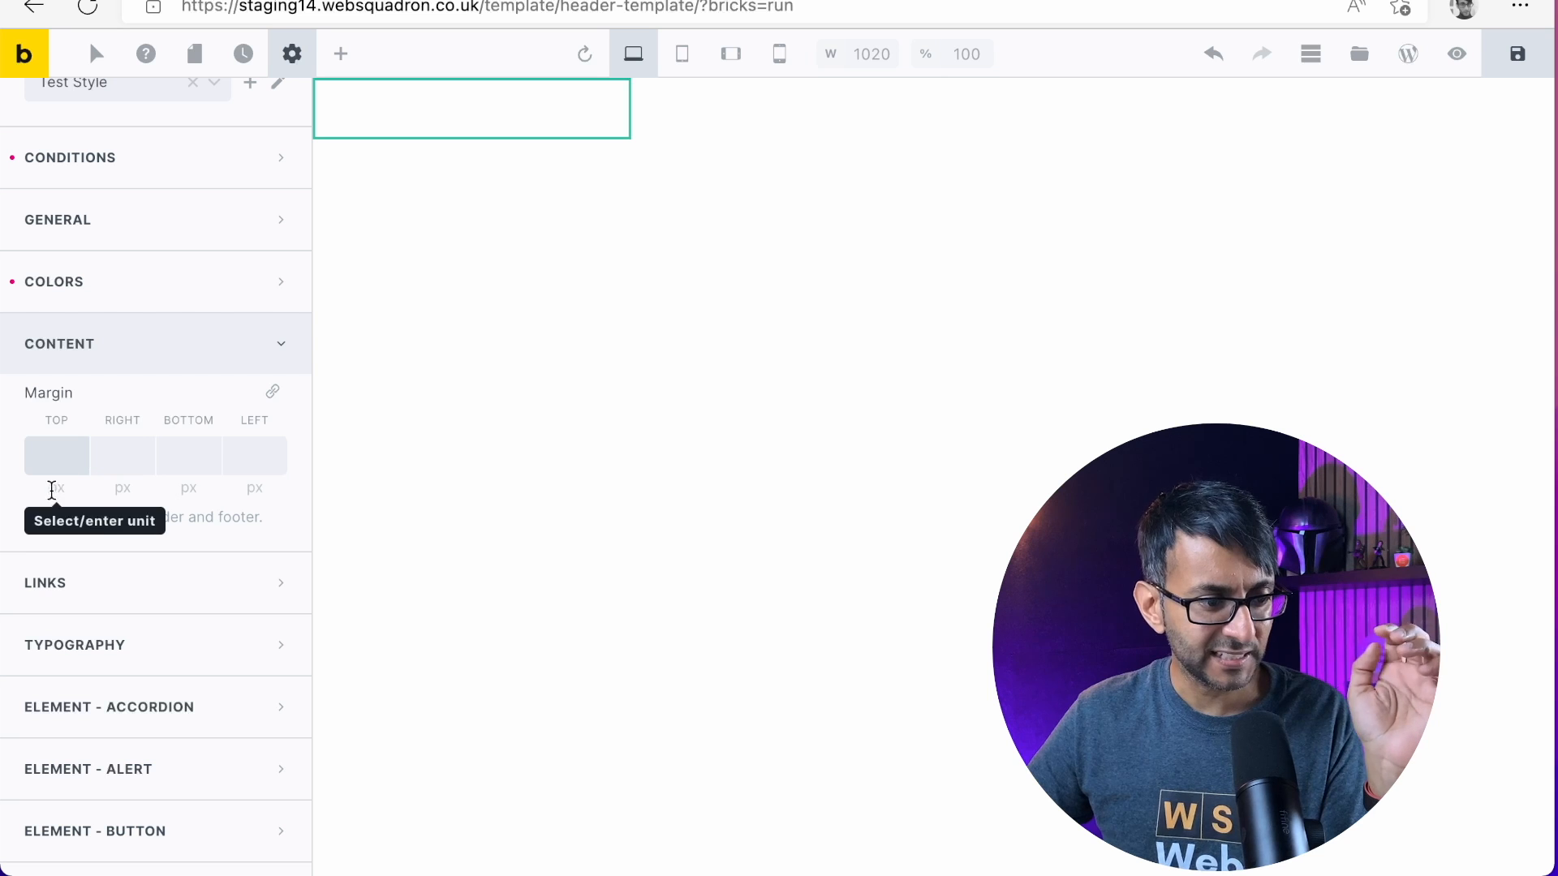
left_click(203, 585)
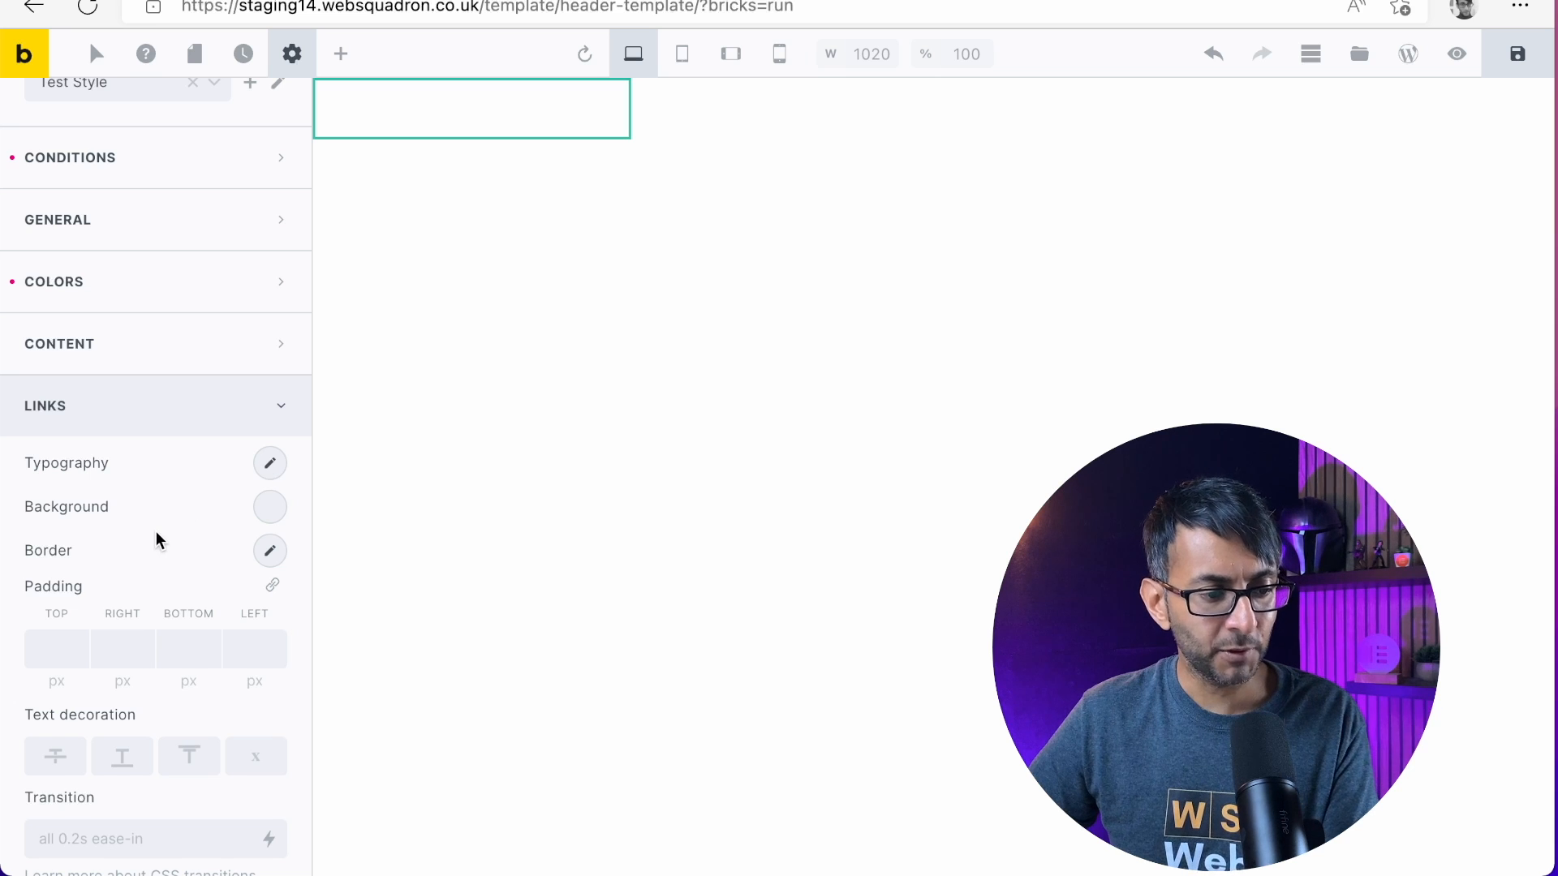
scroll(154, 503, "down", 2)
left_click(136, 246)
Set the font family of the theme style's Body typography to Montserrat
left_click(126, 316)
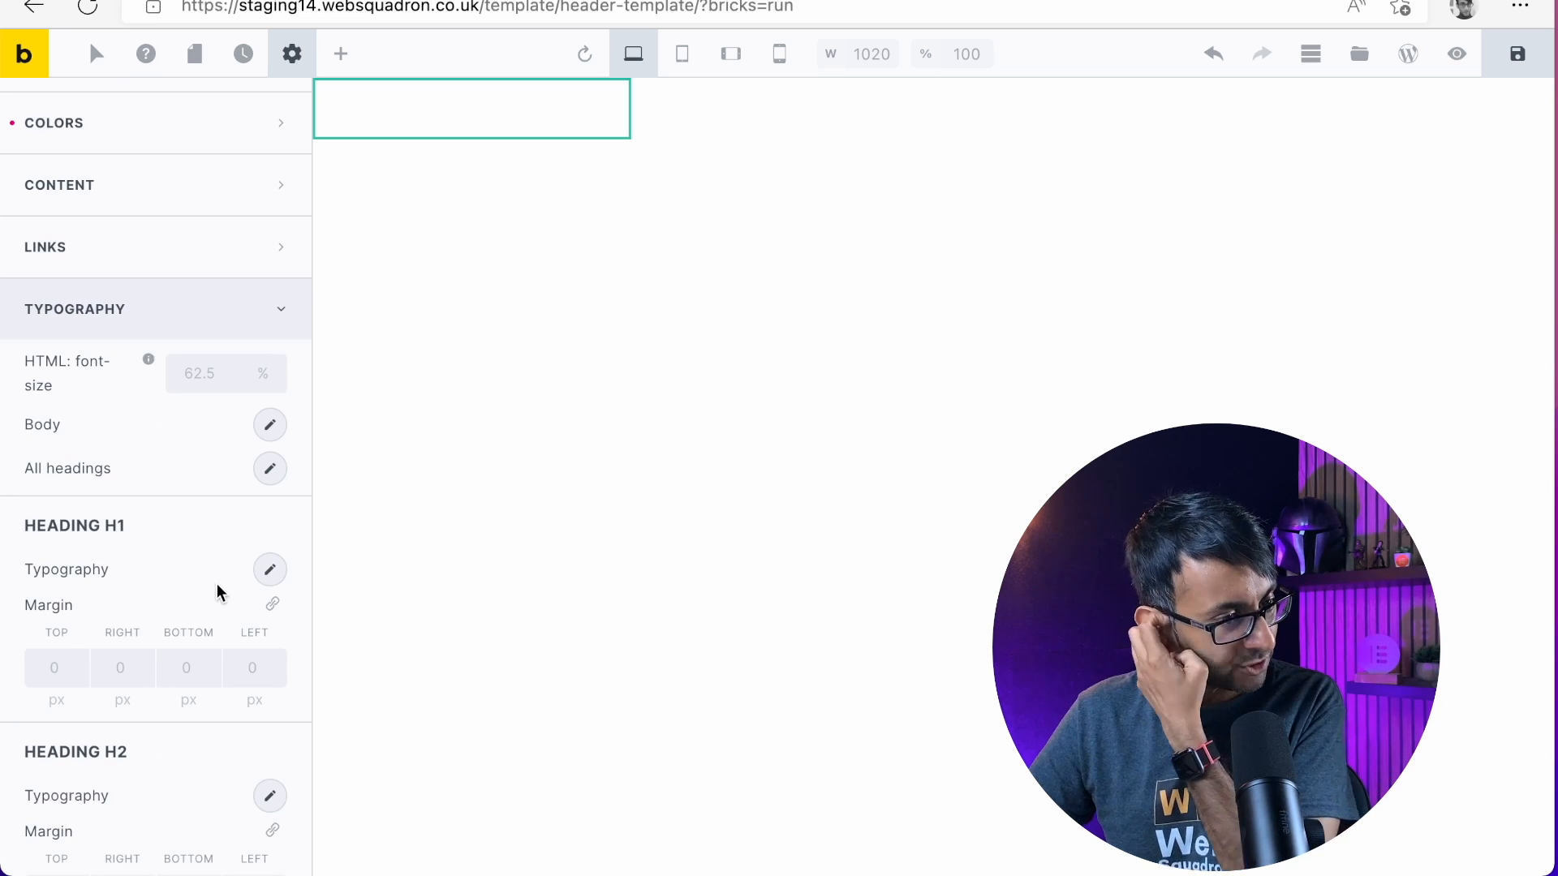
scroll(212, 527, "down", 1)
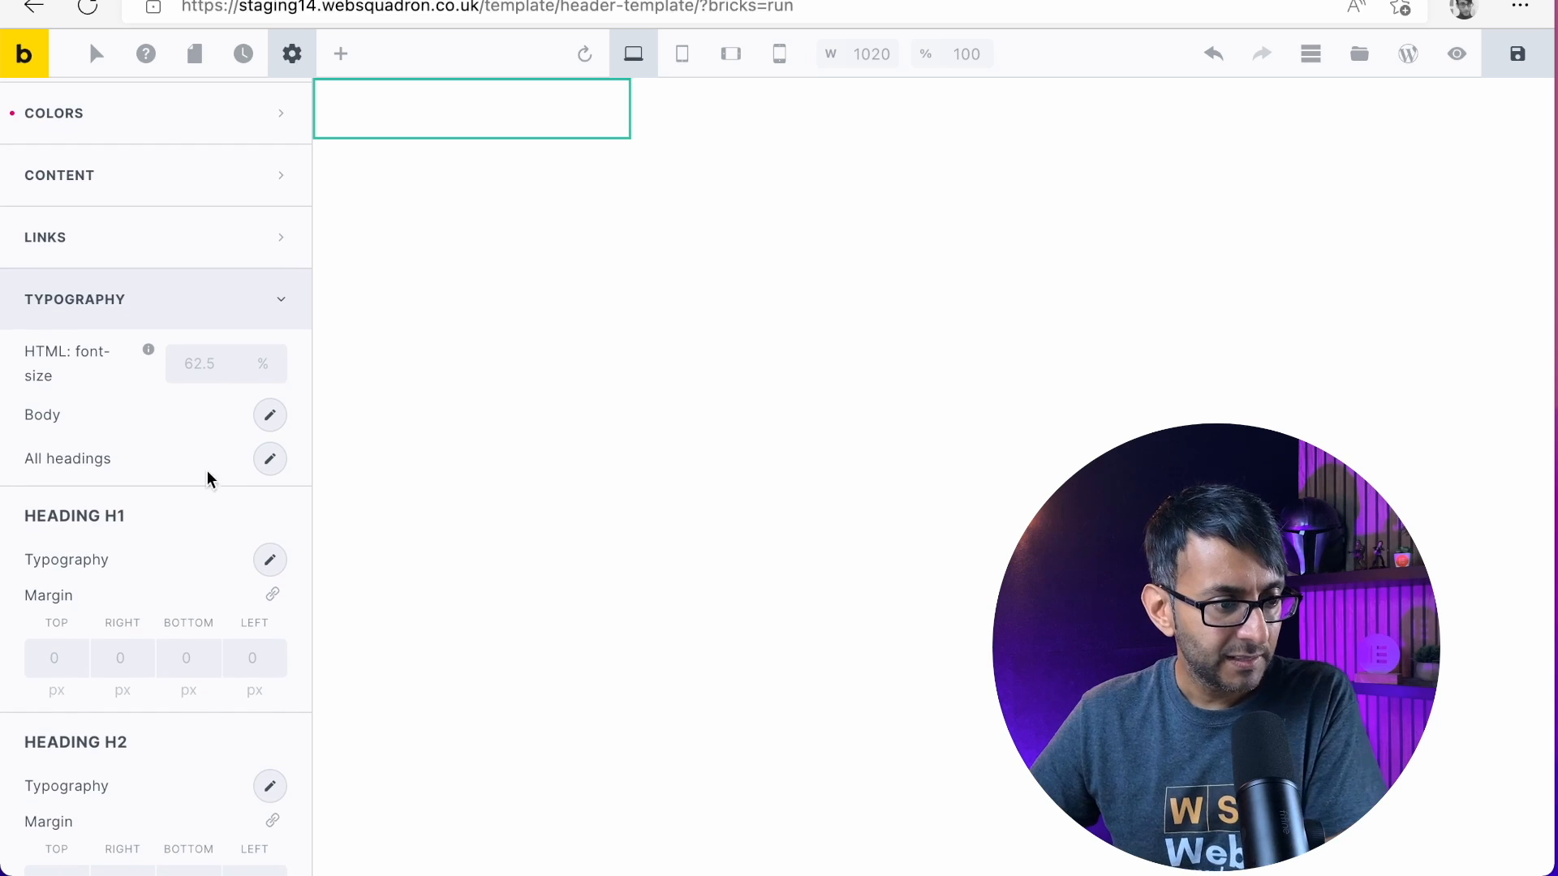
left_click(270, 417)
scroll(170, 577, "down", 3)
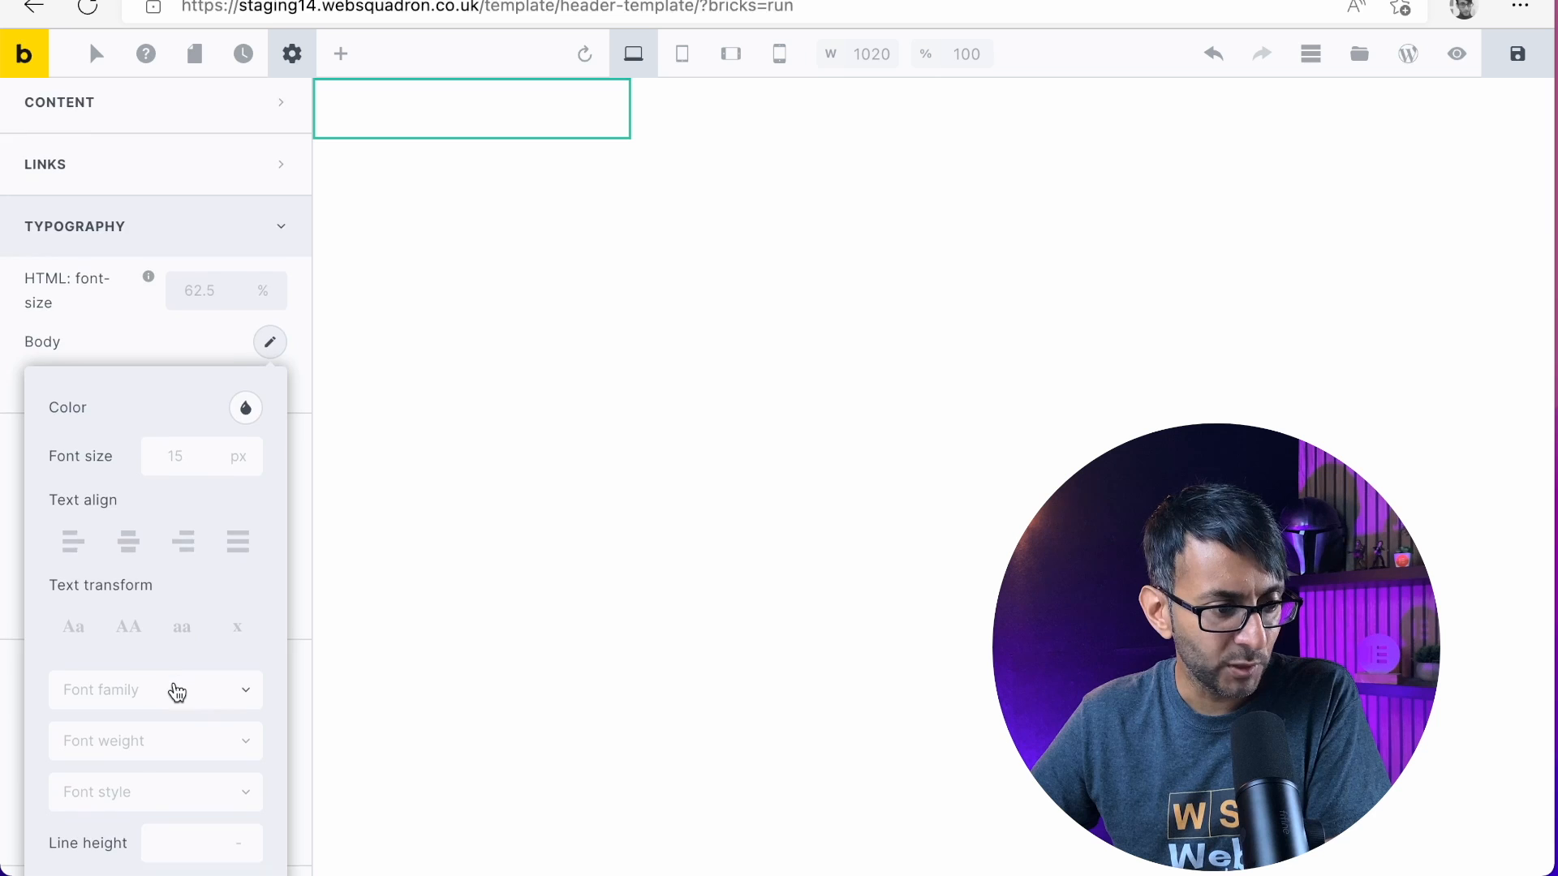
scroll(177, 691, "down", 5)
scroll(173, 686, "up", 1)
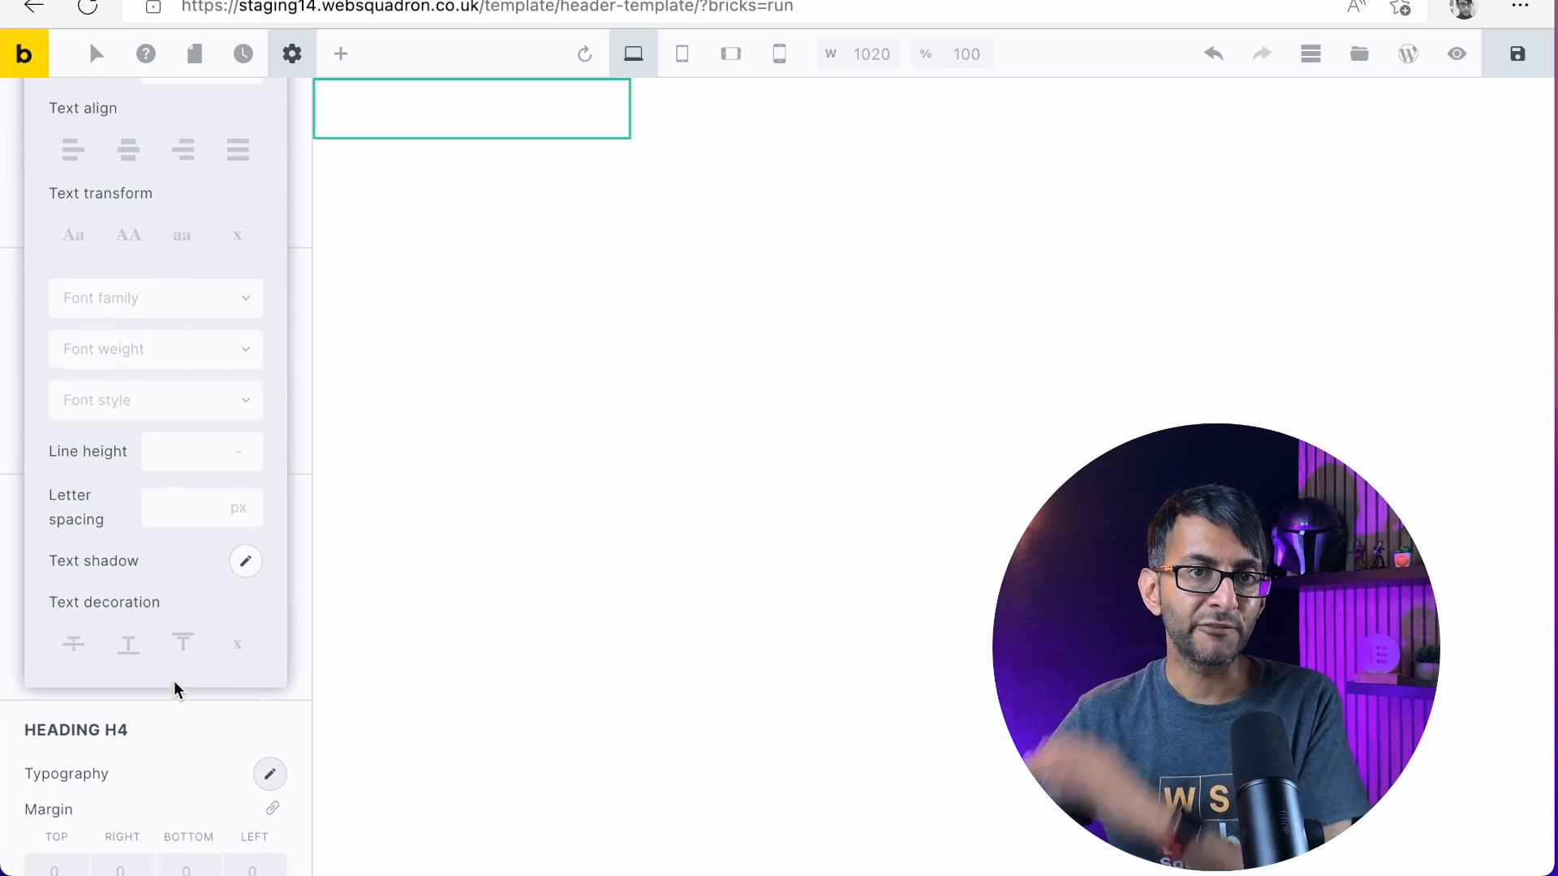
scroll(179, 486, "up", 1)
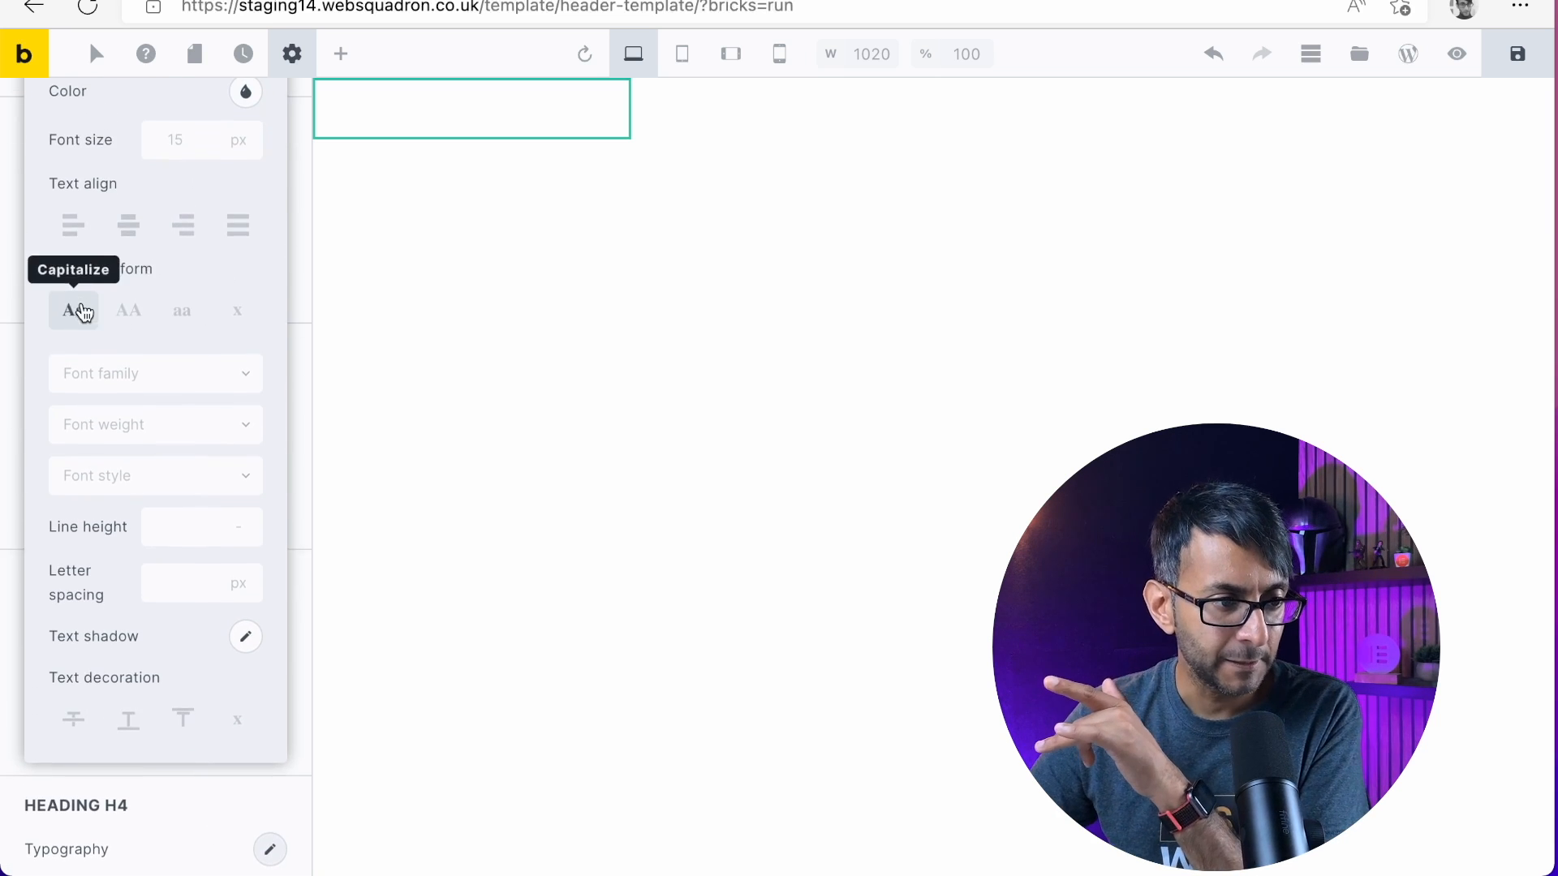
scroll(114, 284, "up", 1)
left_click(209, 420)
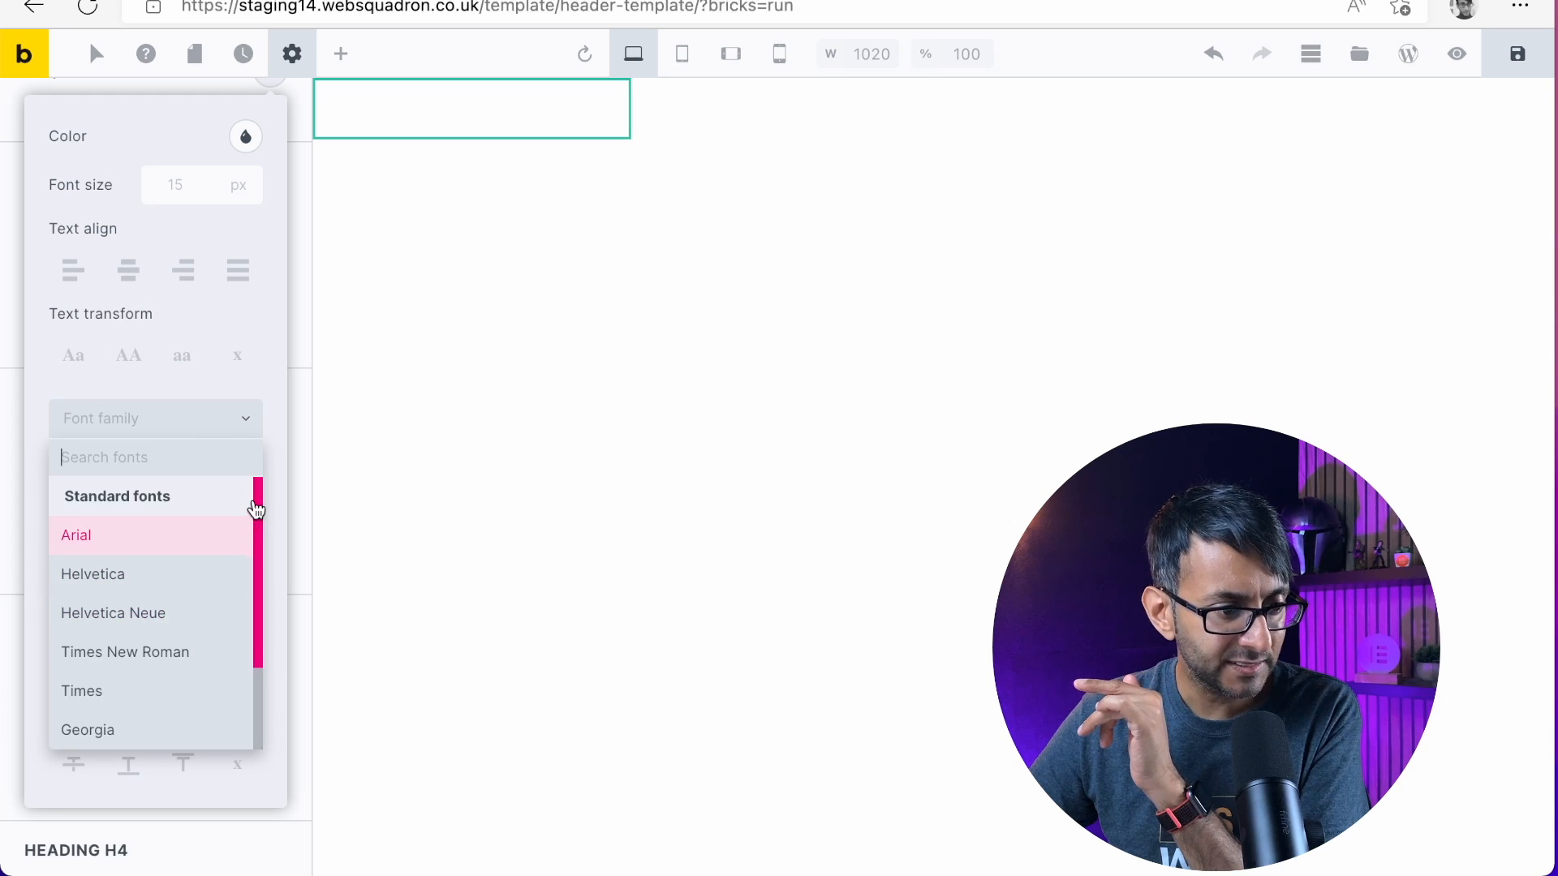
left_click_drag(254, 506, 254, 425)
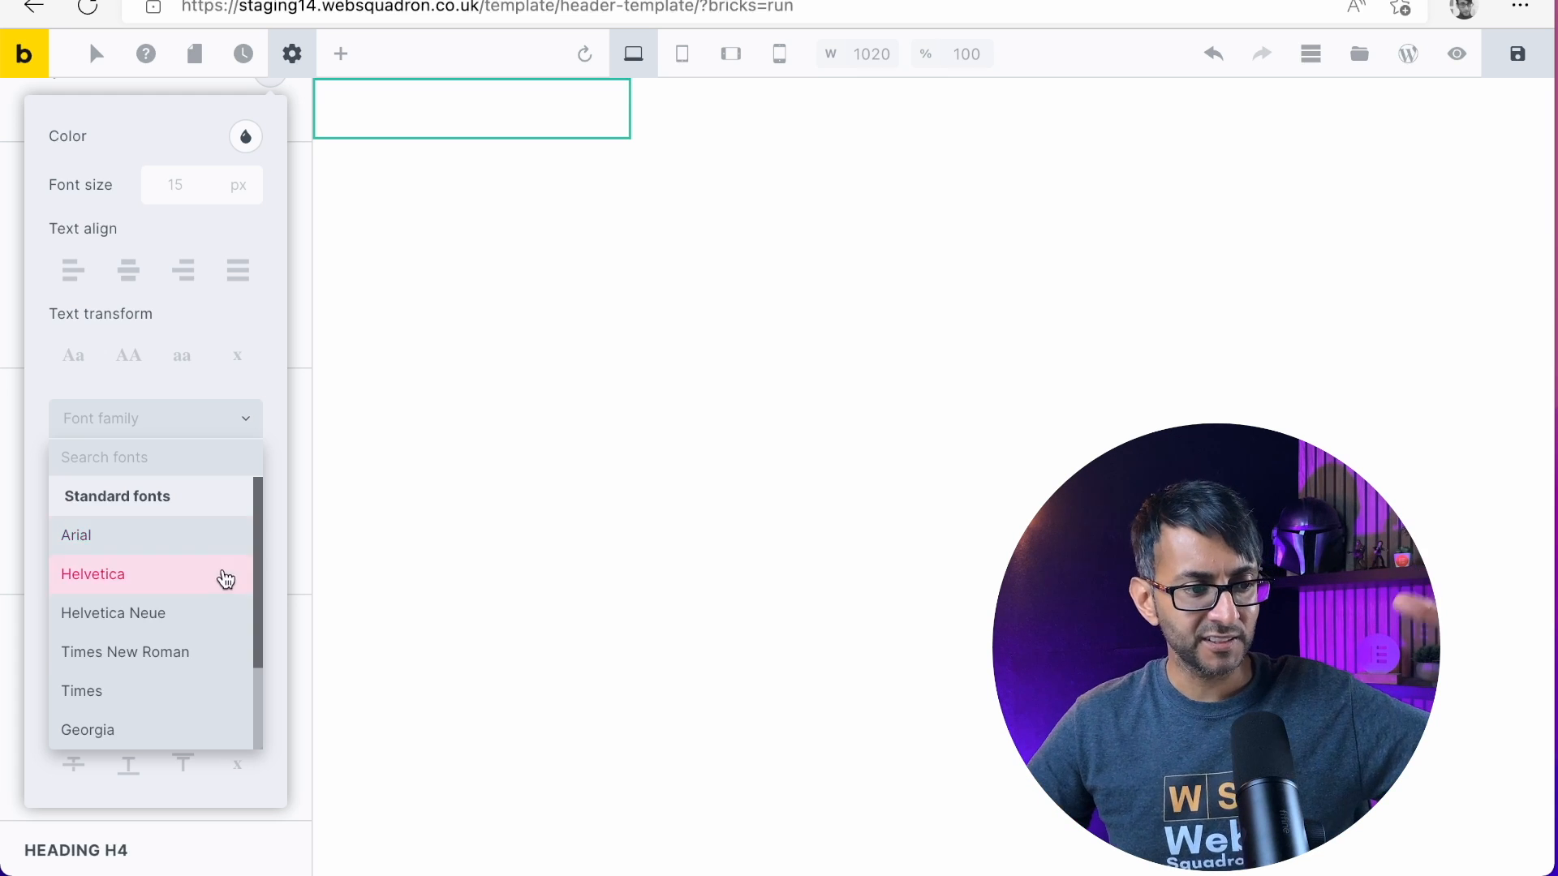
scroll(224, 584, "down", 3)
left_click(142, 734)
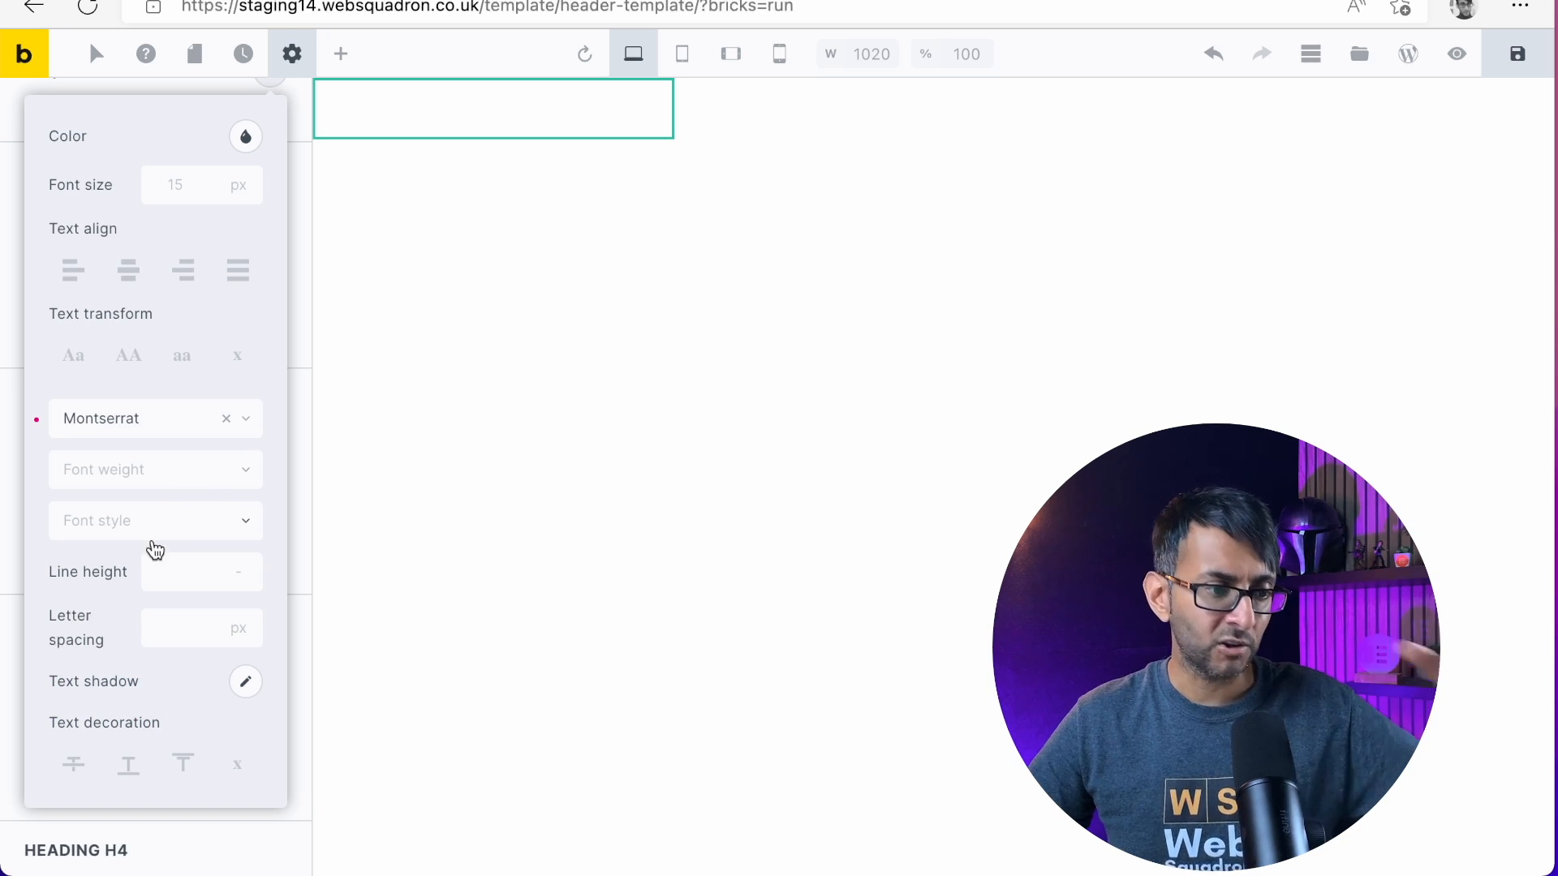
scroll(195, 625, "down", 5)
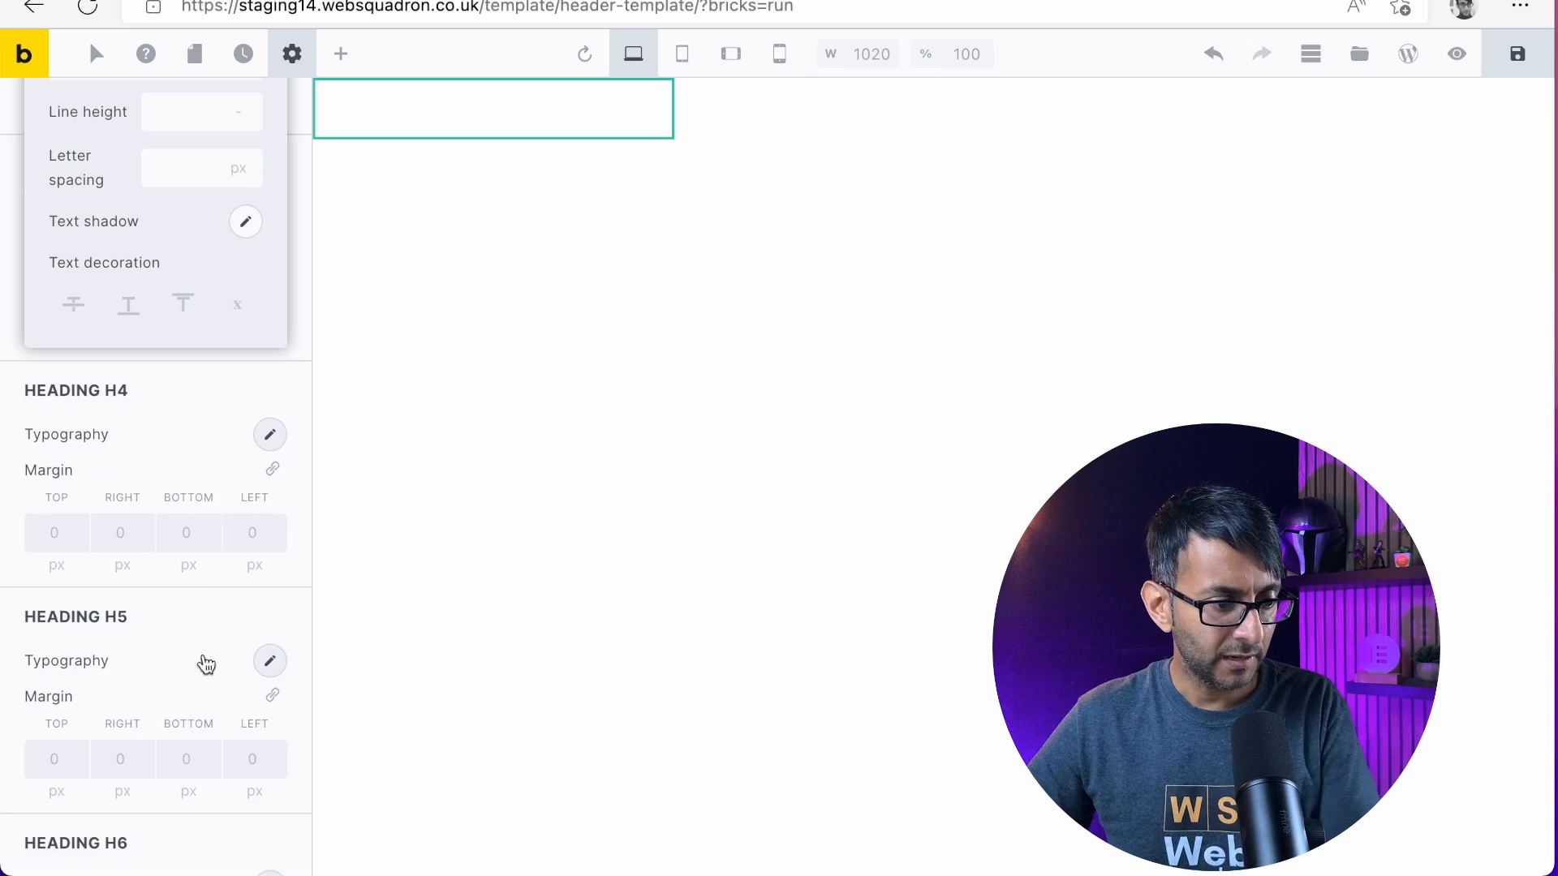
scroll(230, 637, "up", 8)
left_click(294, 355)
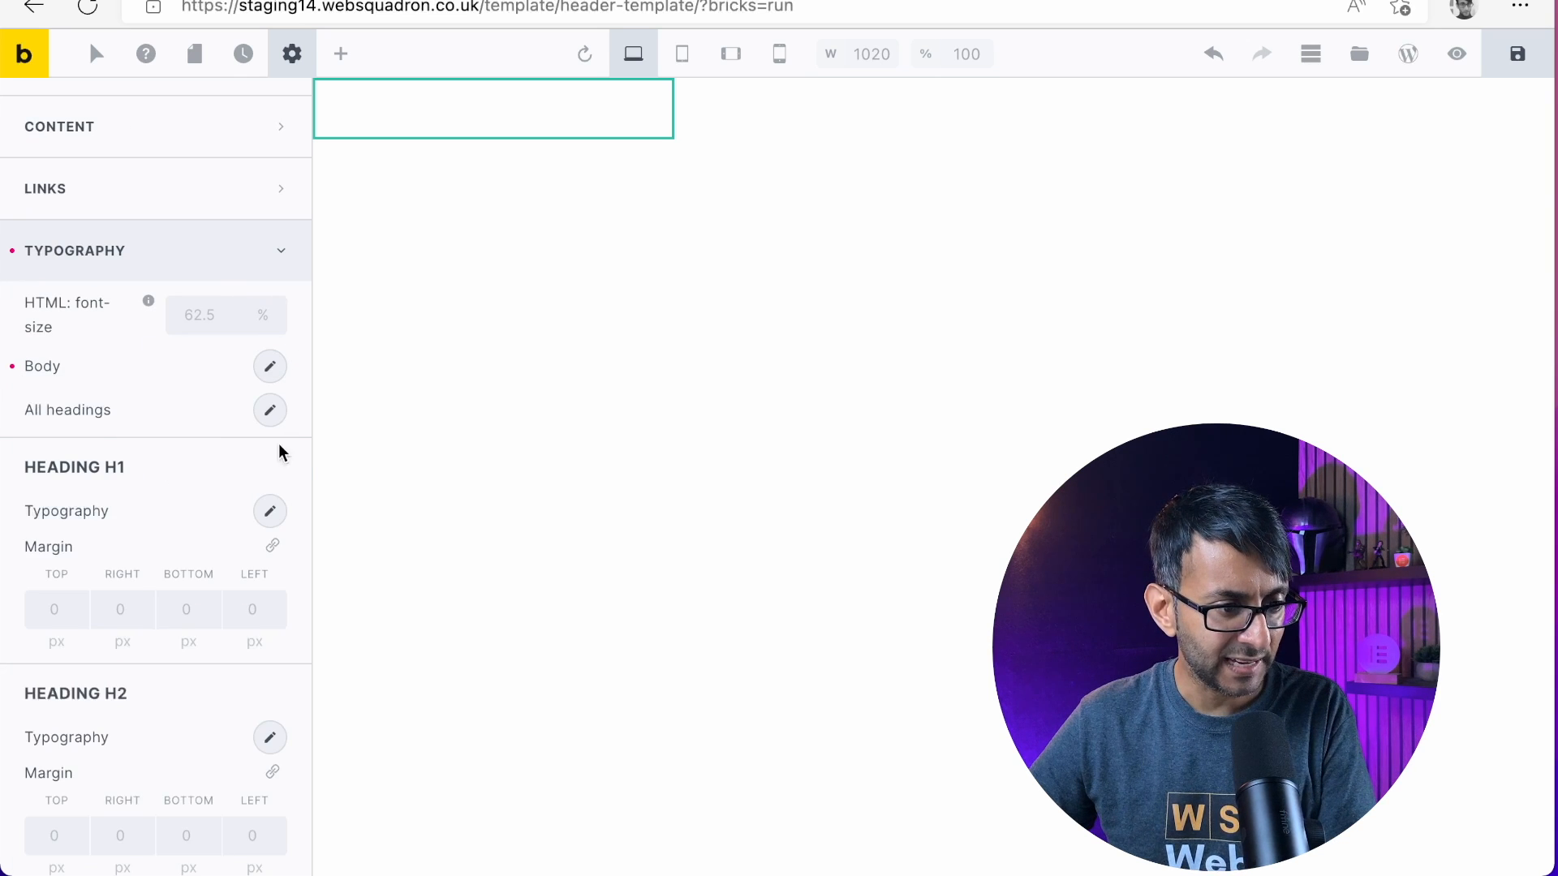
left_click(270, 367)
scroll(174, 619, "down", 3)
scroll(178, 600, "up", 7)
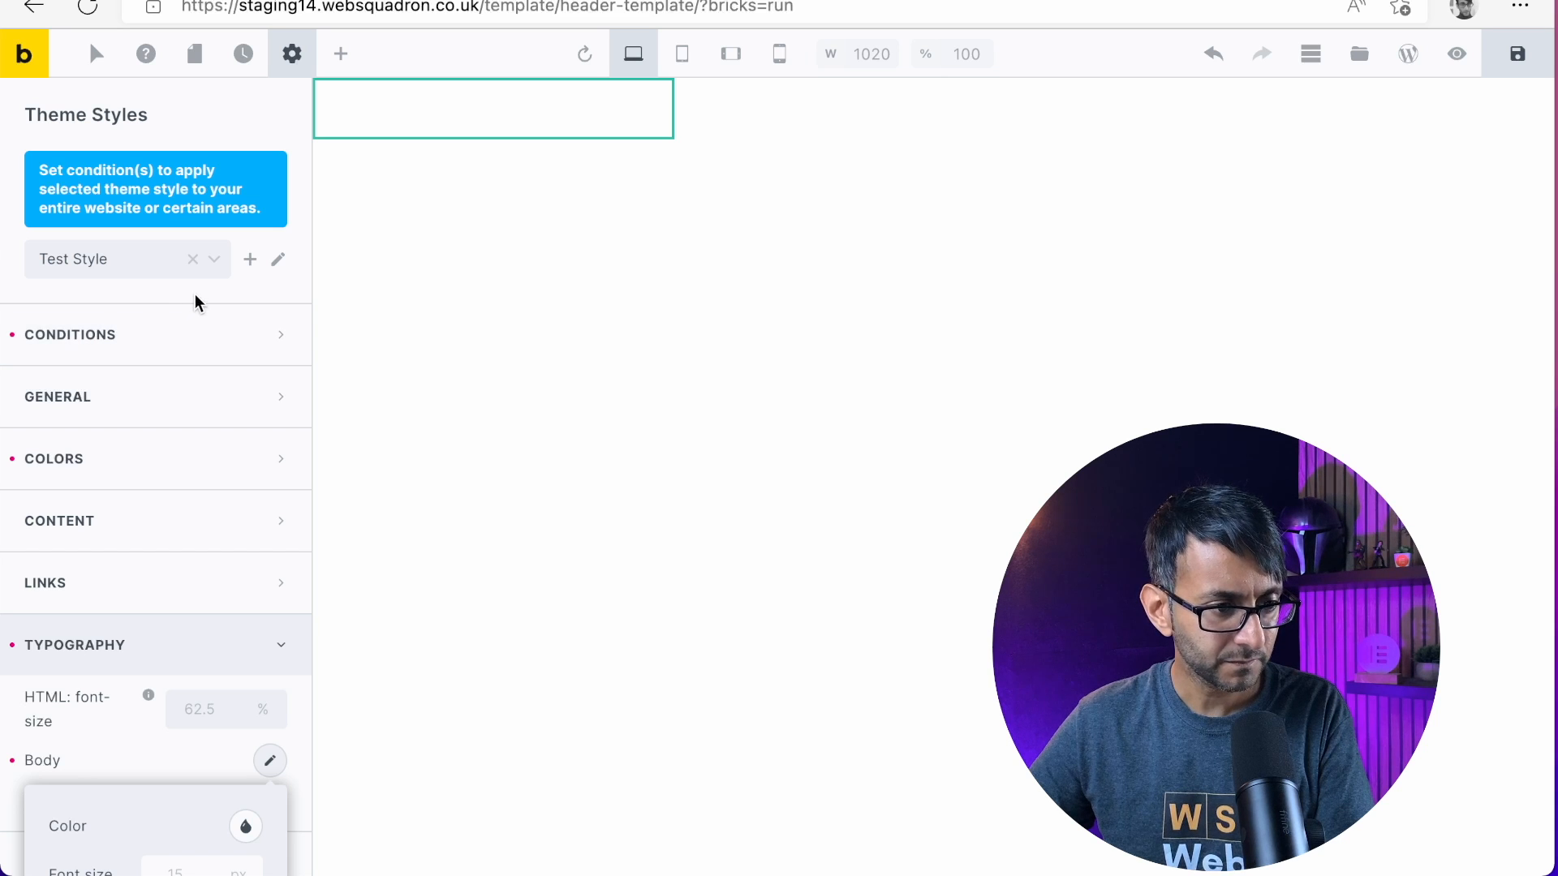
left_click(195, 299)
Set the font family for All headings in the theme style's typography to Montserrat
scroll(219, 649, "down", 5)
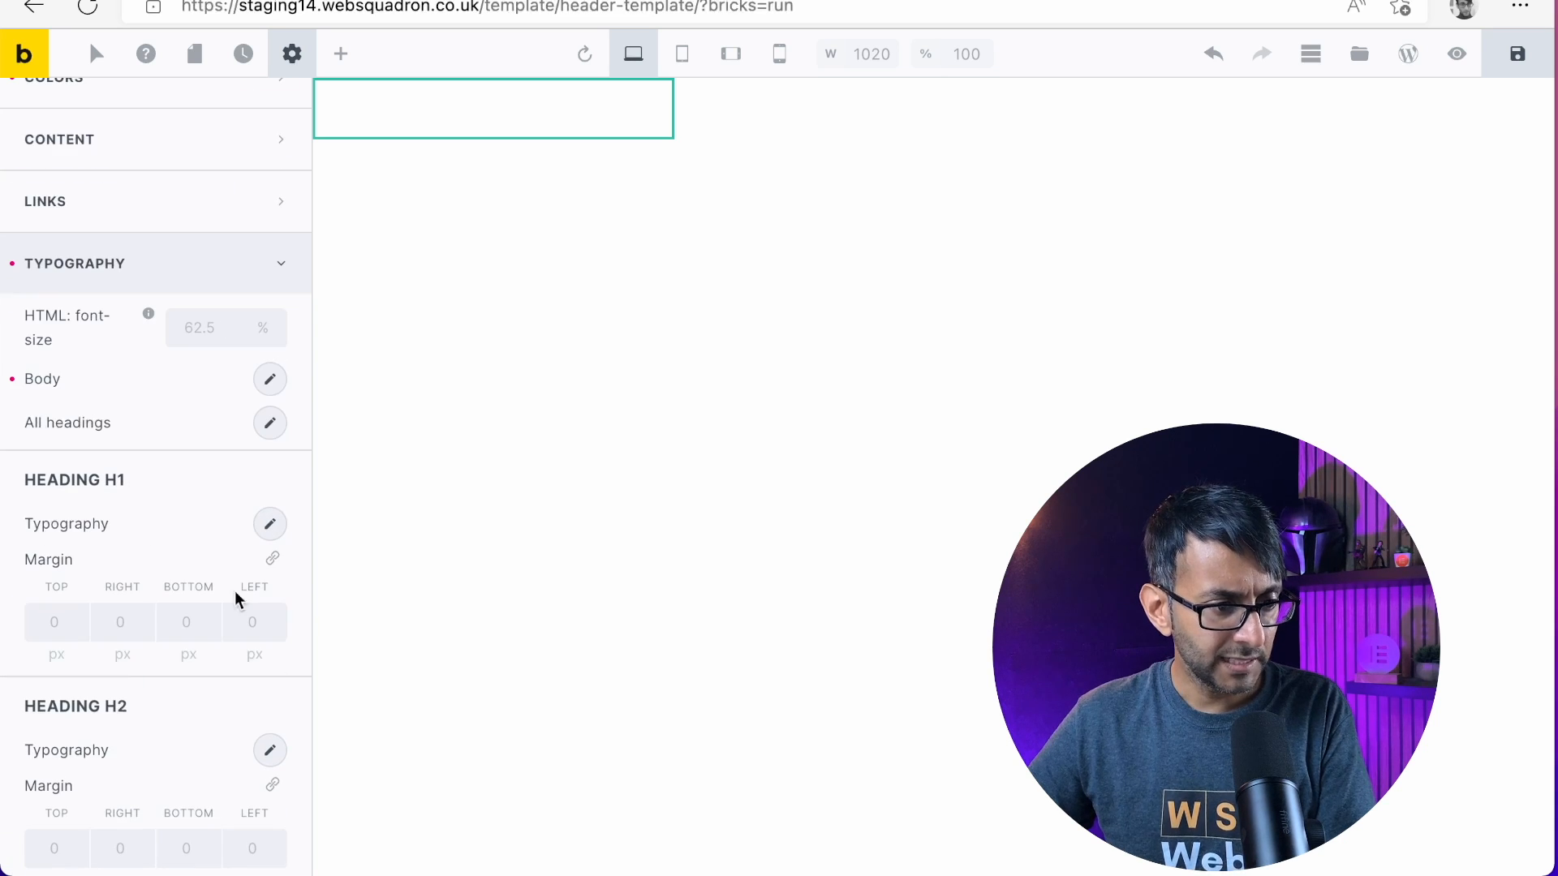
left_click(270, 423)
scroll(172, 631, "down", 3)
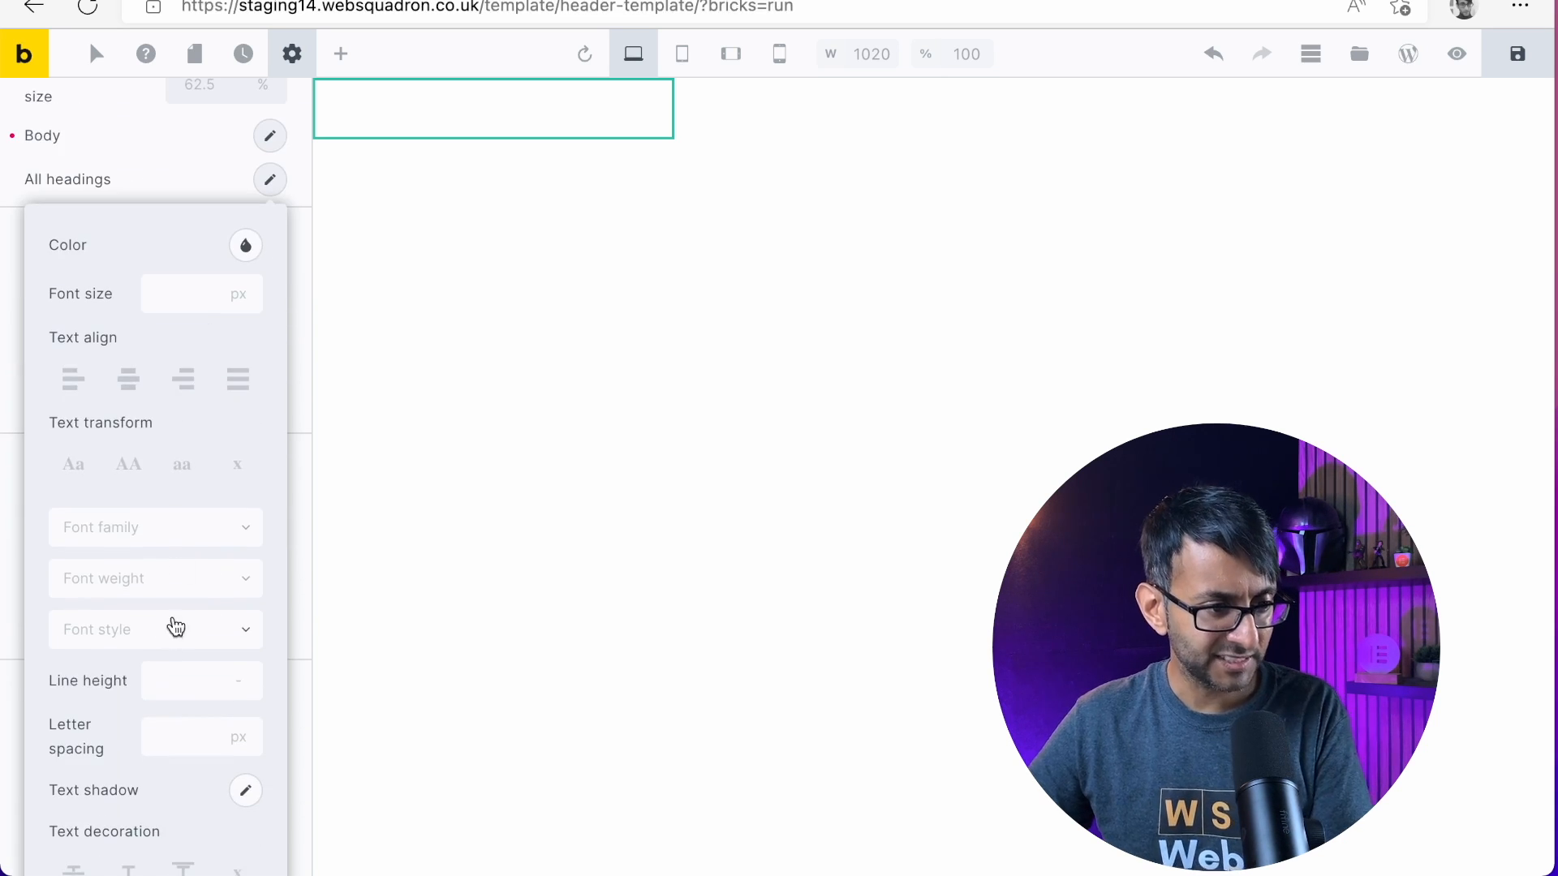
left_click(184, 530)
scroll(174, 695, "down", 2)
left_click(143, 833)
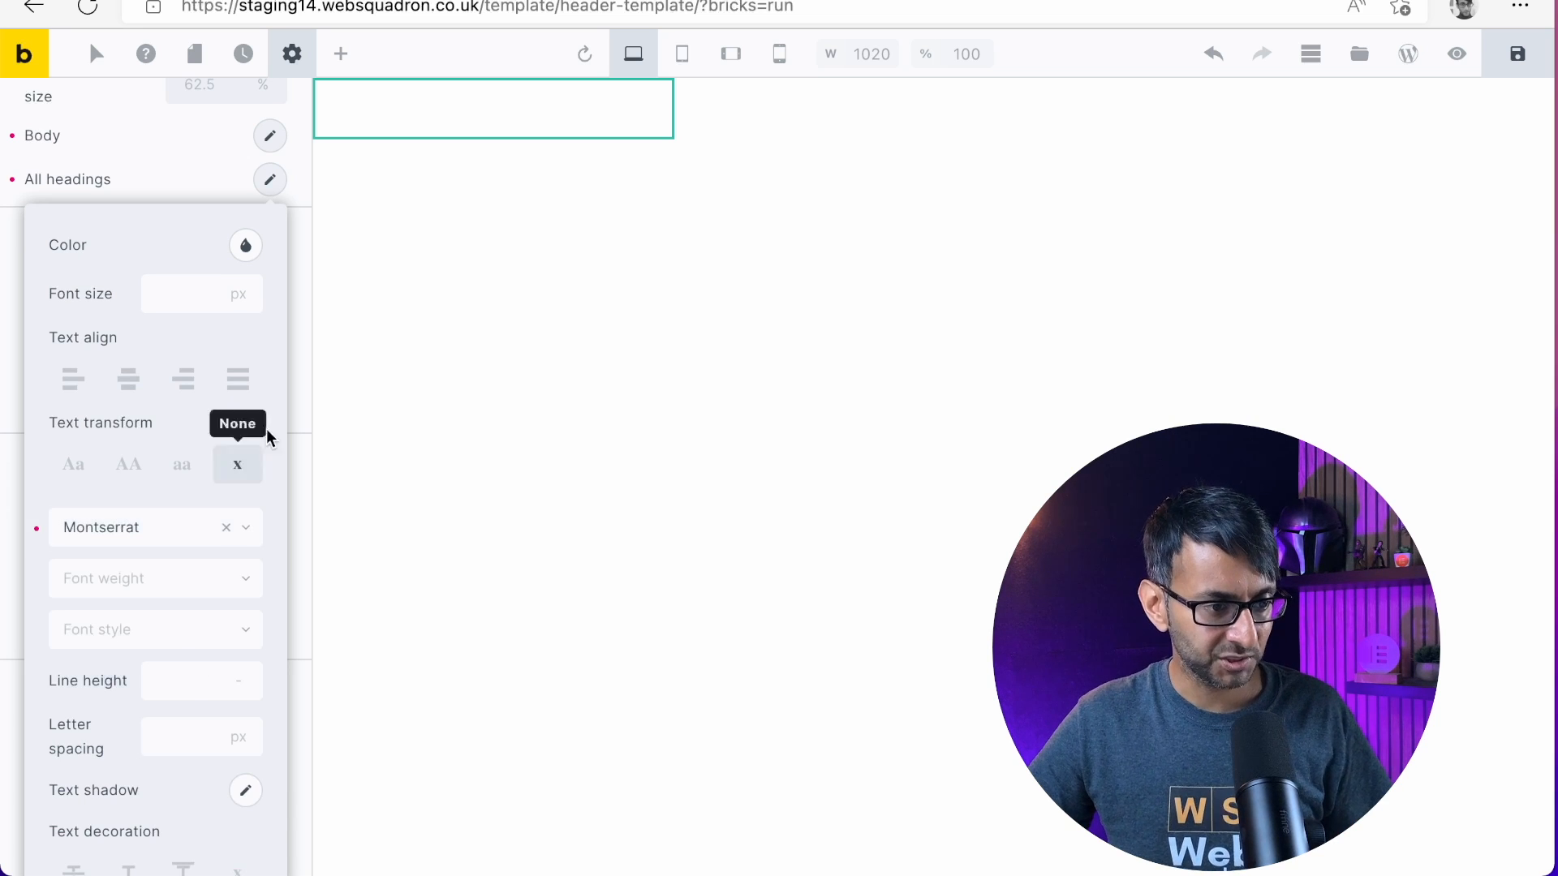
left_click(10, 236)
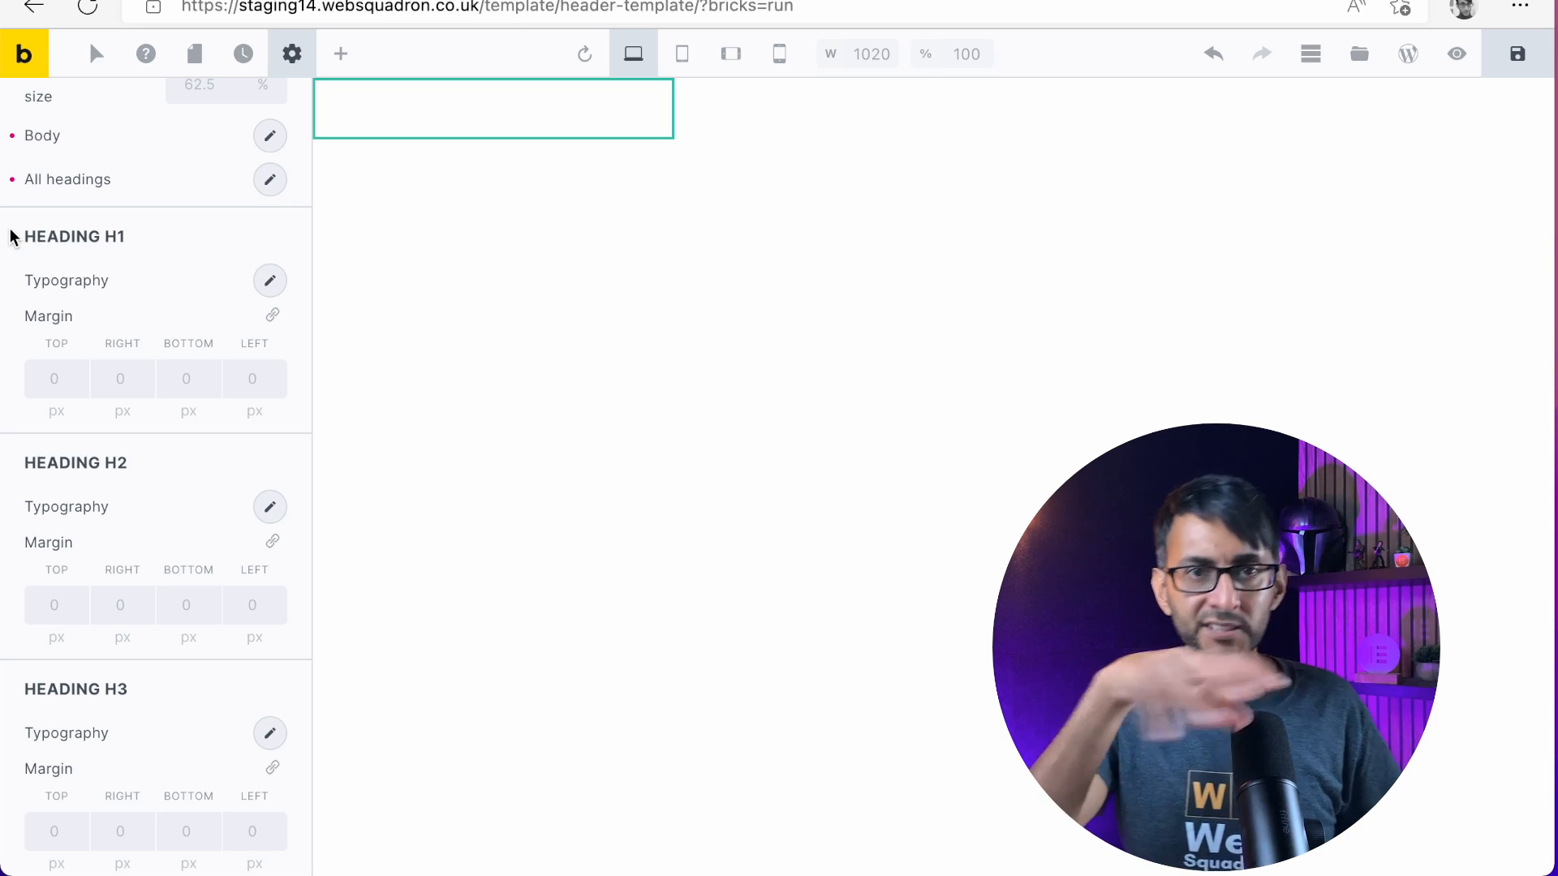
Review the typography and margin options for the individual heading levels and collapse the Typography settings
scroll(73, 368, "down", 1)
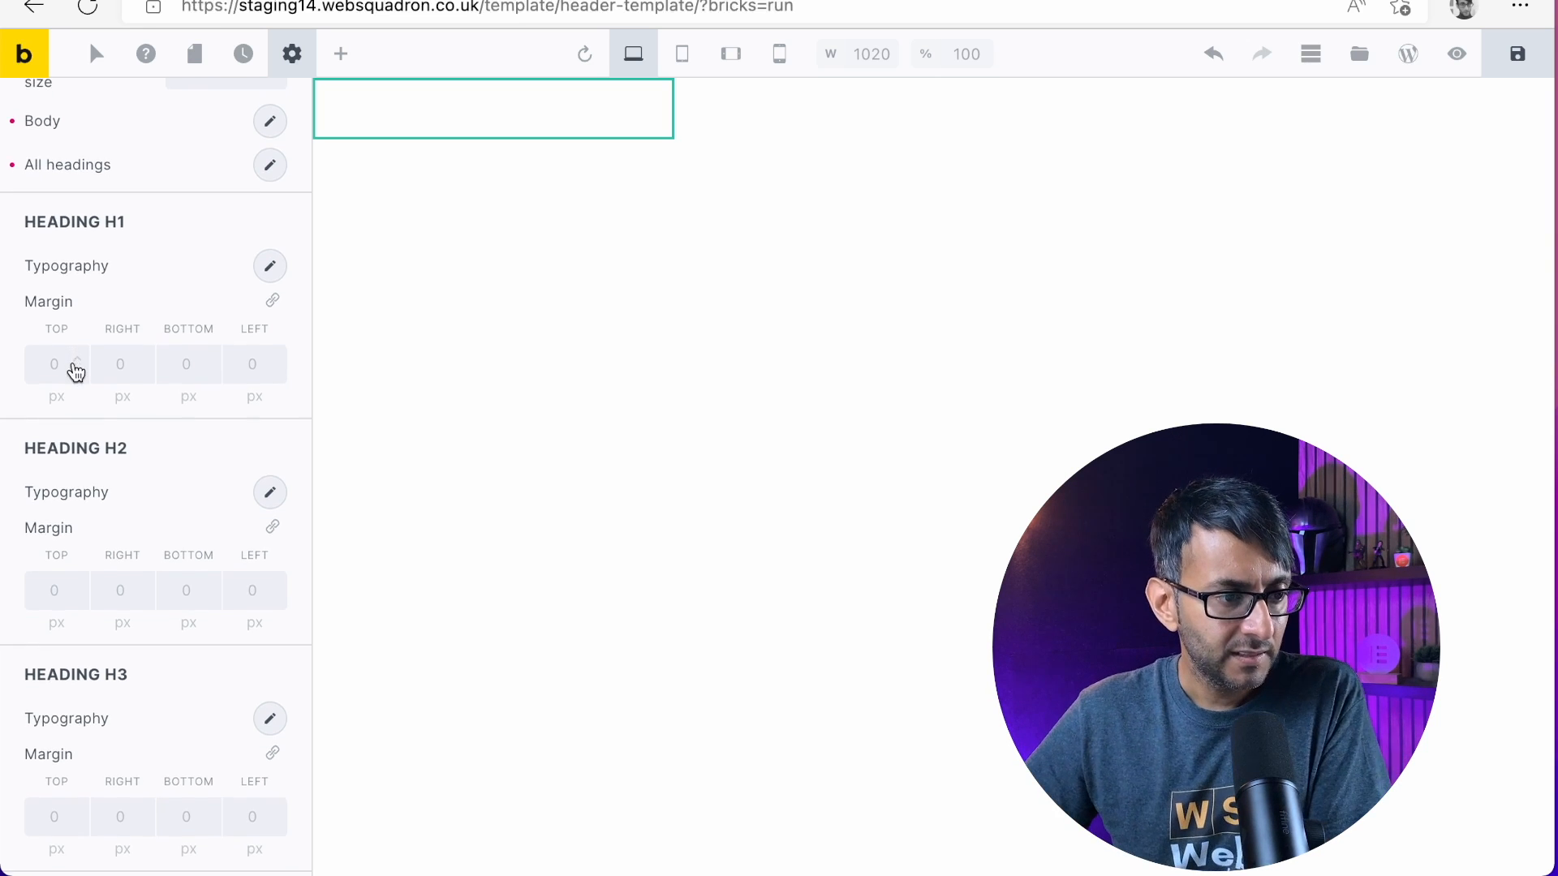
scroll(130, 323, "up", 3)
scroll(156, 450, "down", 5)
scroll(226, 358, "up", 7)
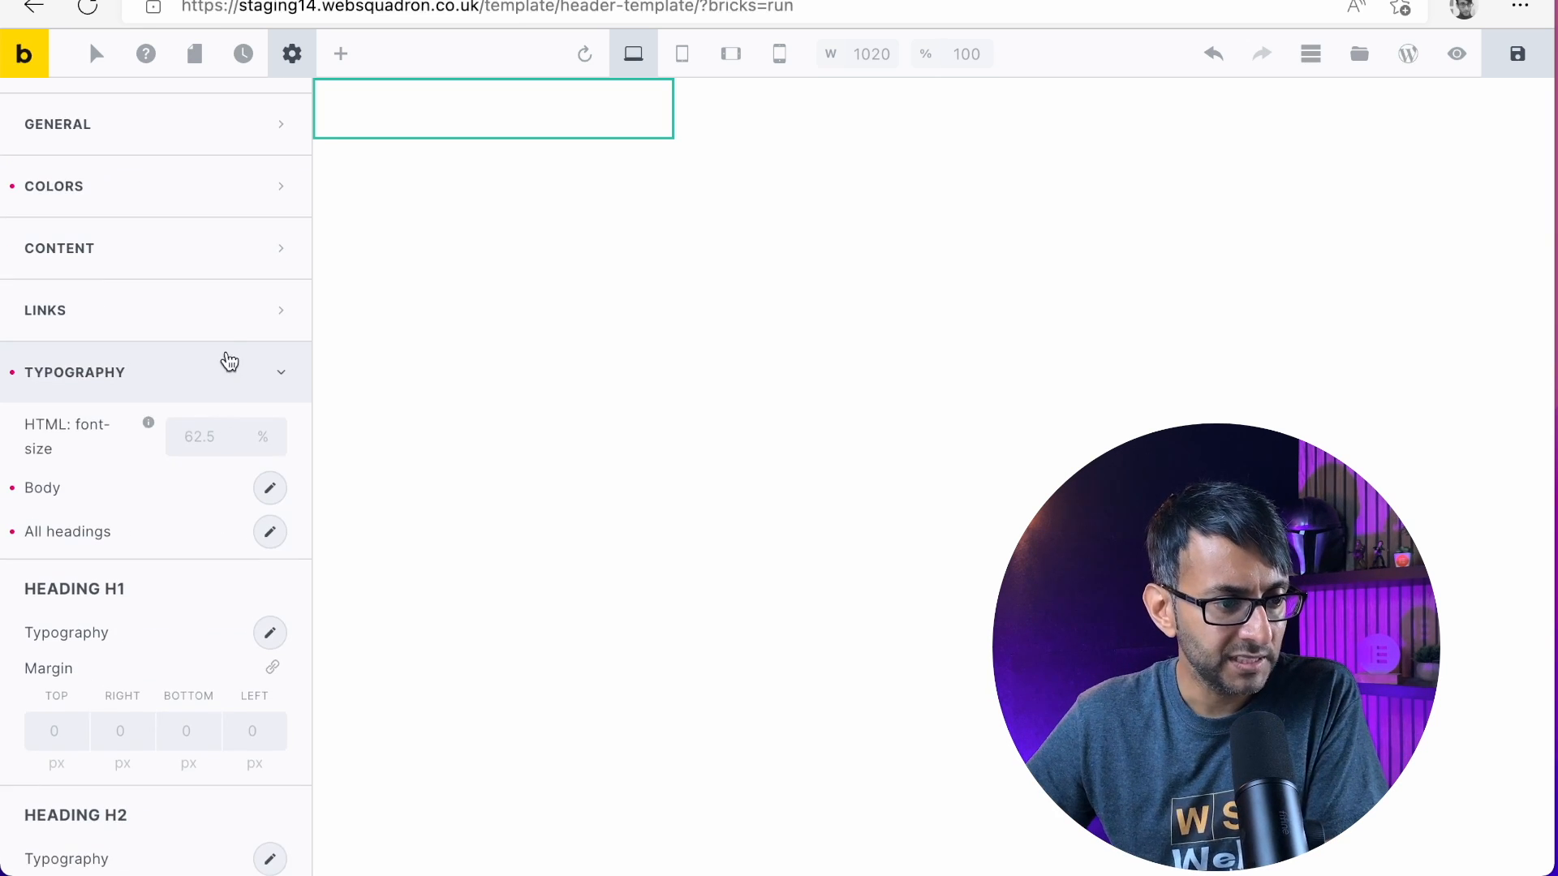
left_click(233, 373)
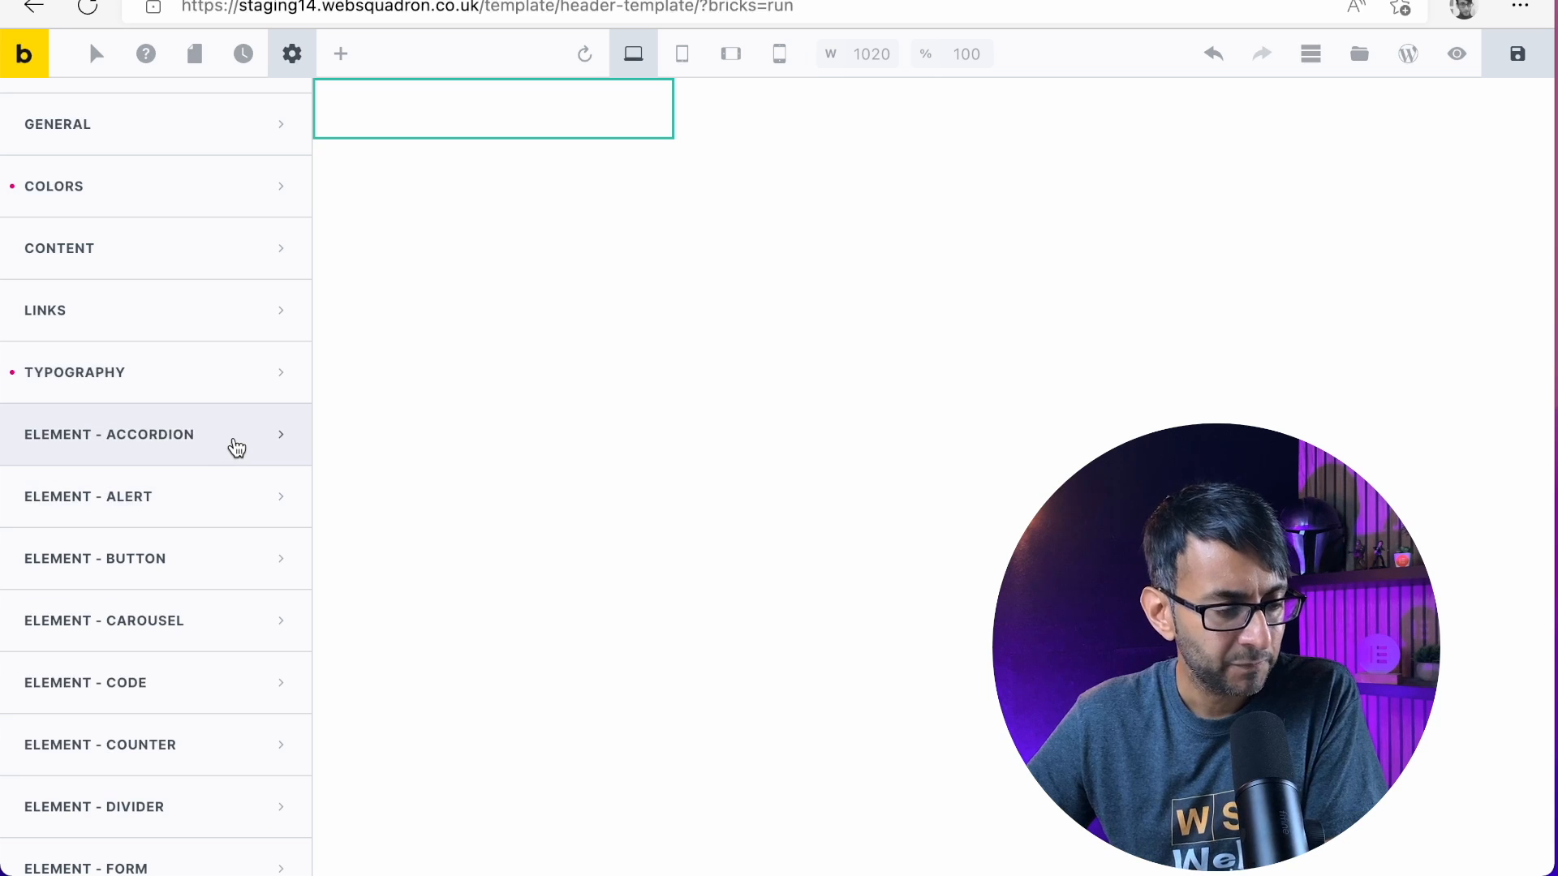
Look through the theme style's element-specific settings, examining the options for the Button and Search elements
scroll(163, 546, "down", 2)
scroll(170, 558, "down", 5)
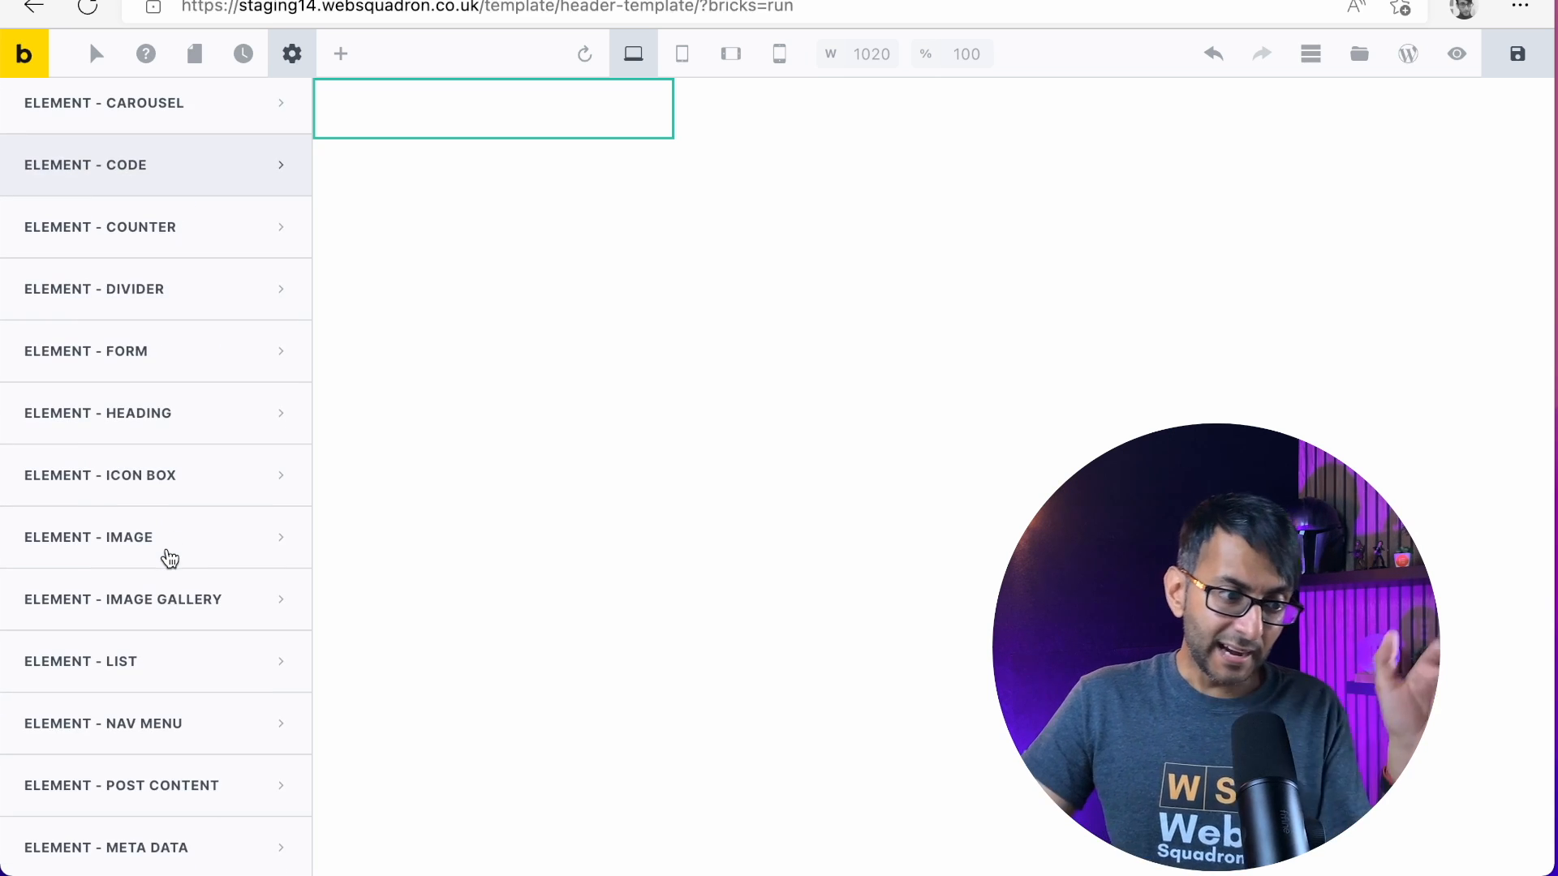
scroll(184, 563, "down", 5)
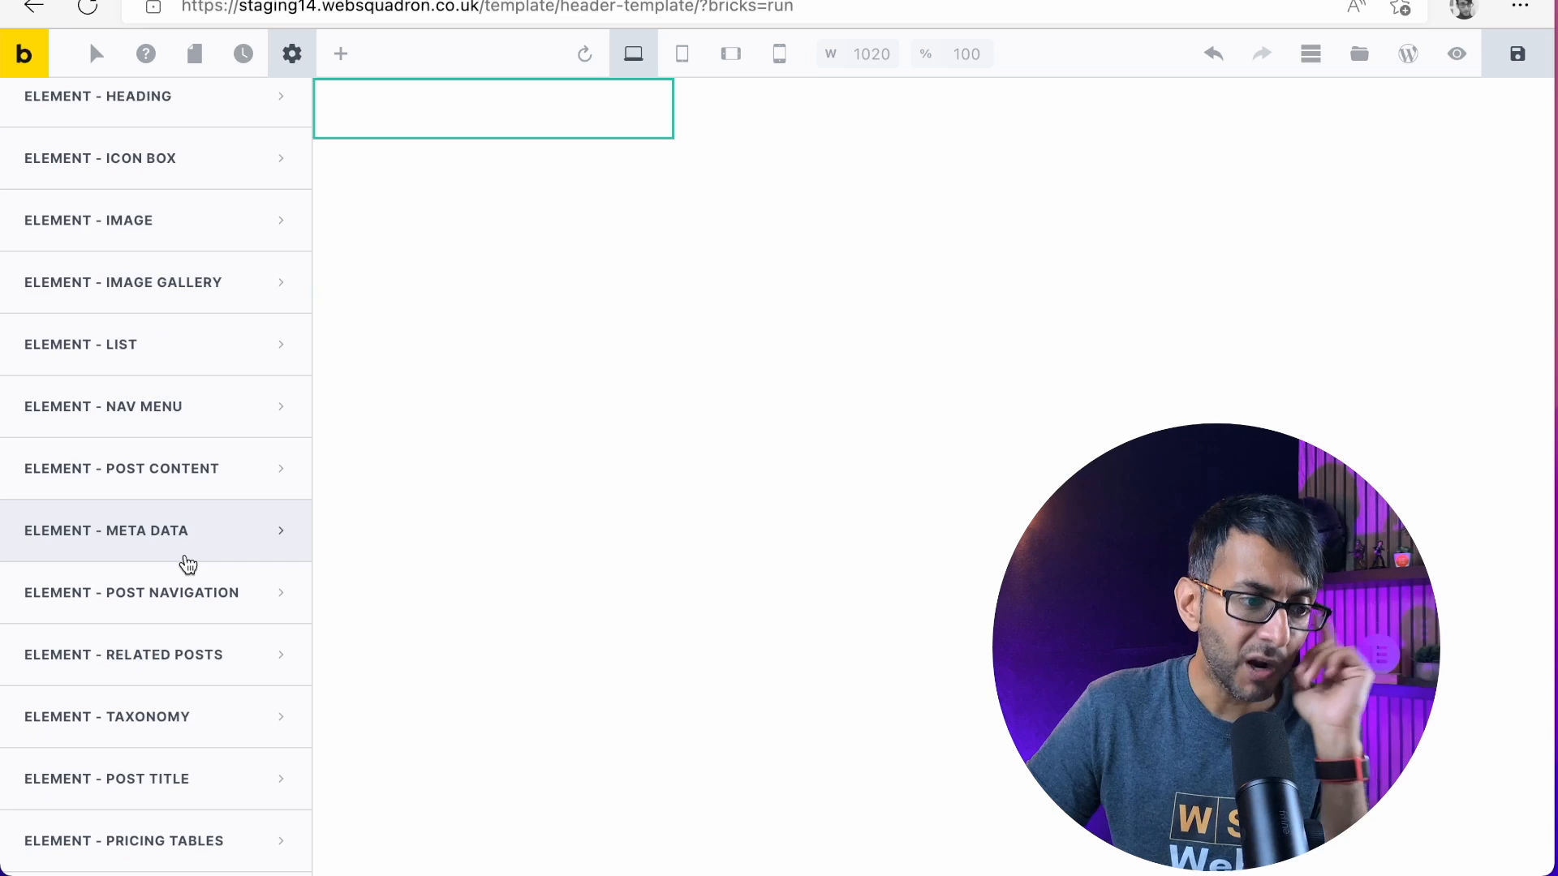
scroll(188, 565, "down", 4)
scroll(188, 563, "down", 2)
scroll(188, 561, "up", 8)
scroll(187, 558, "up", 5)
left_click(264, 261)
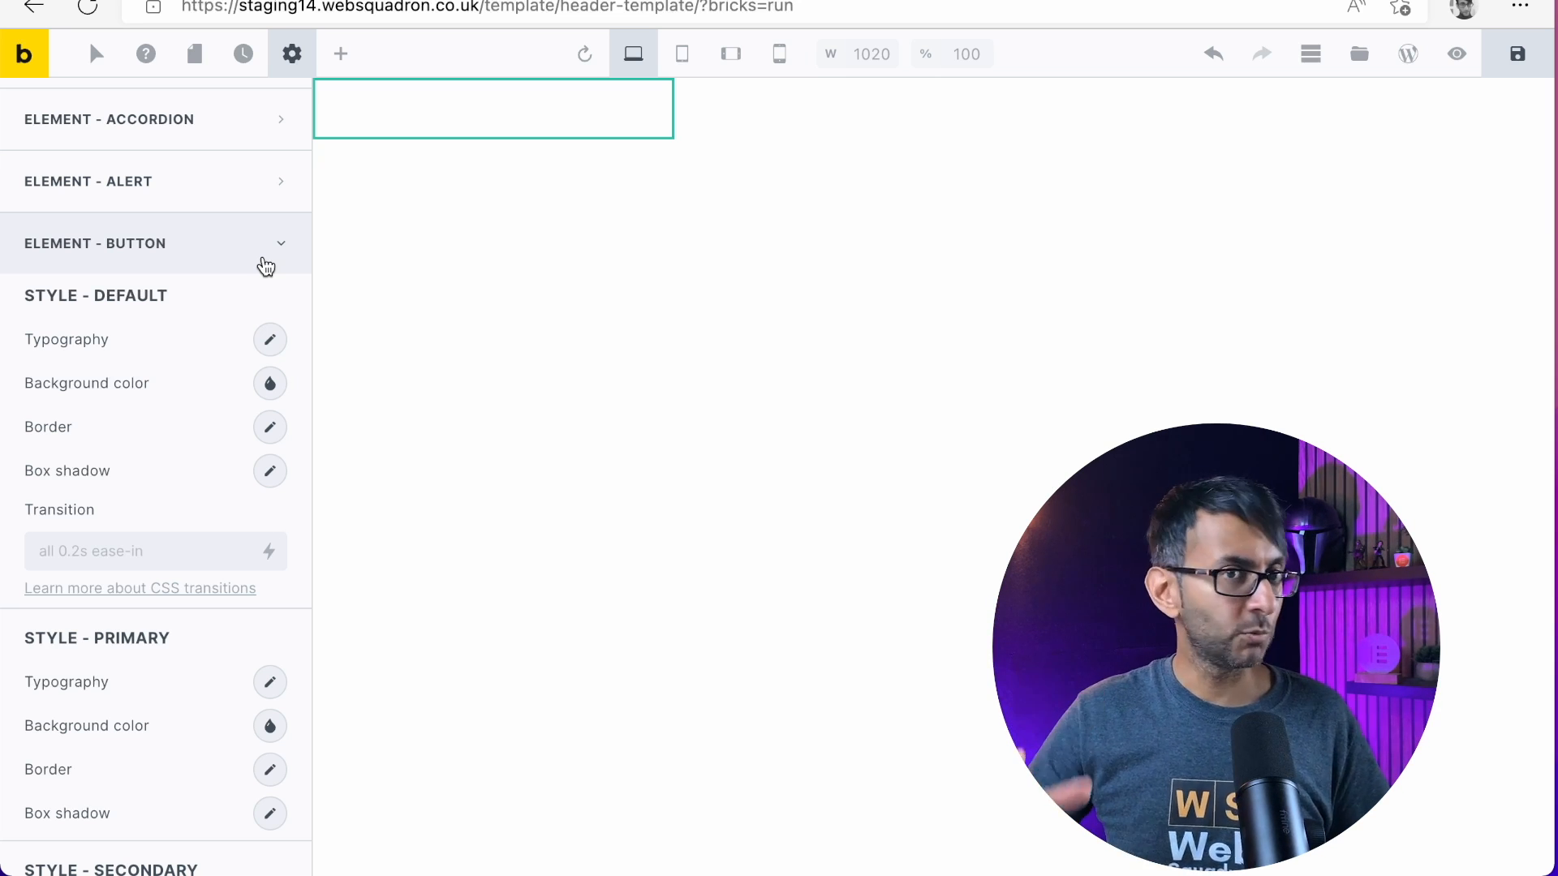
left_click(266, 267)
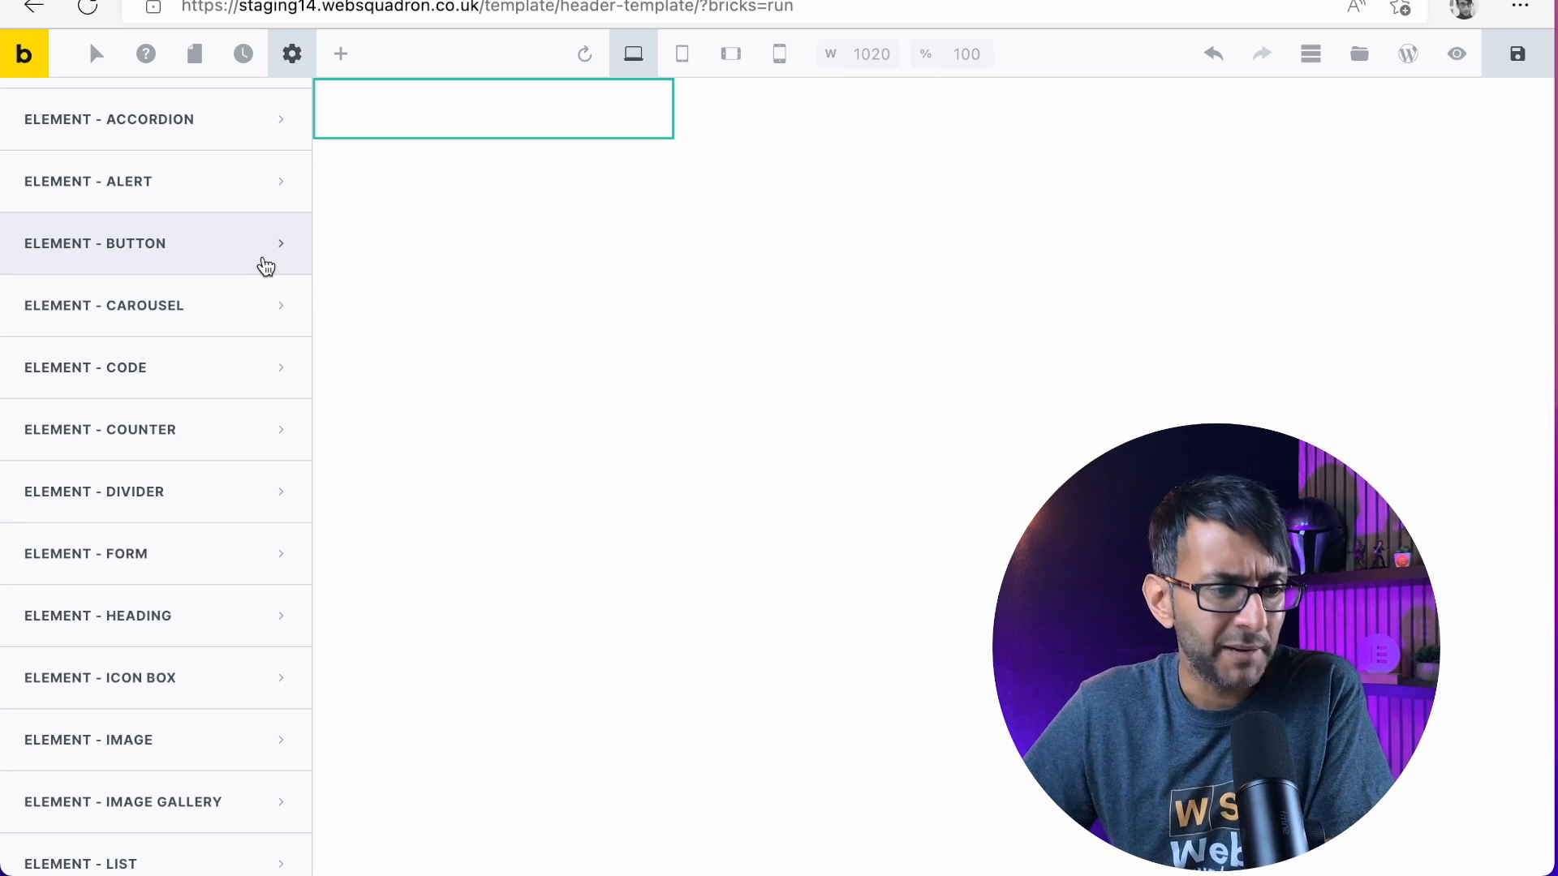
scroll(219, 285, "down", 15)
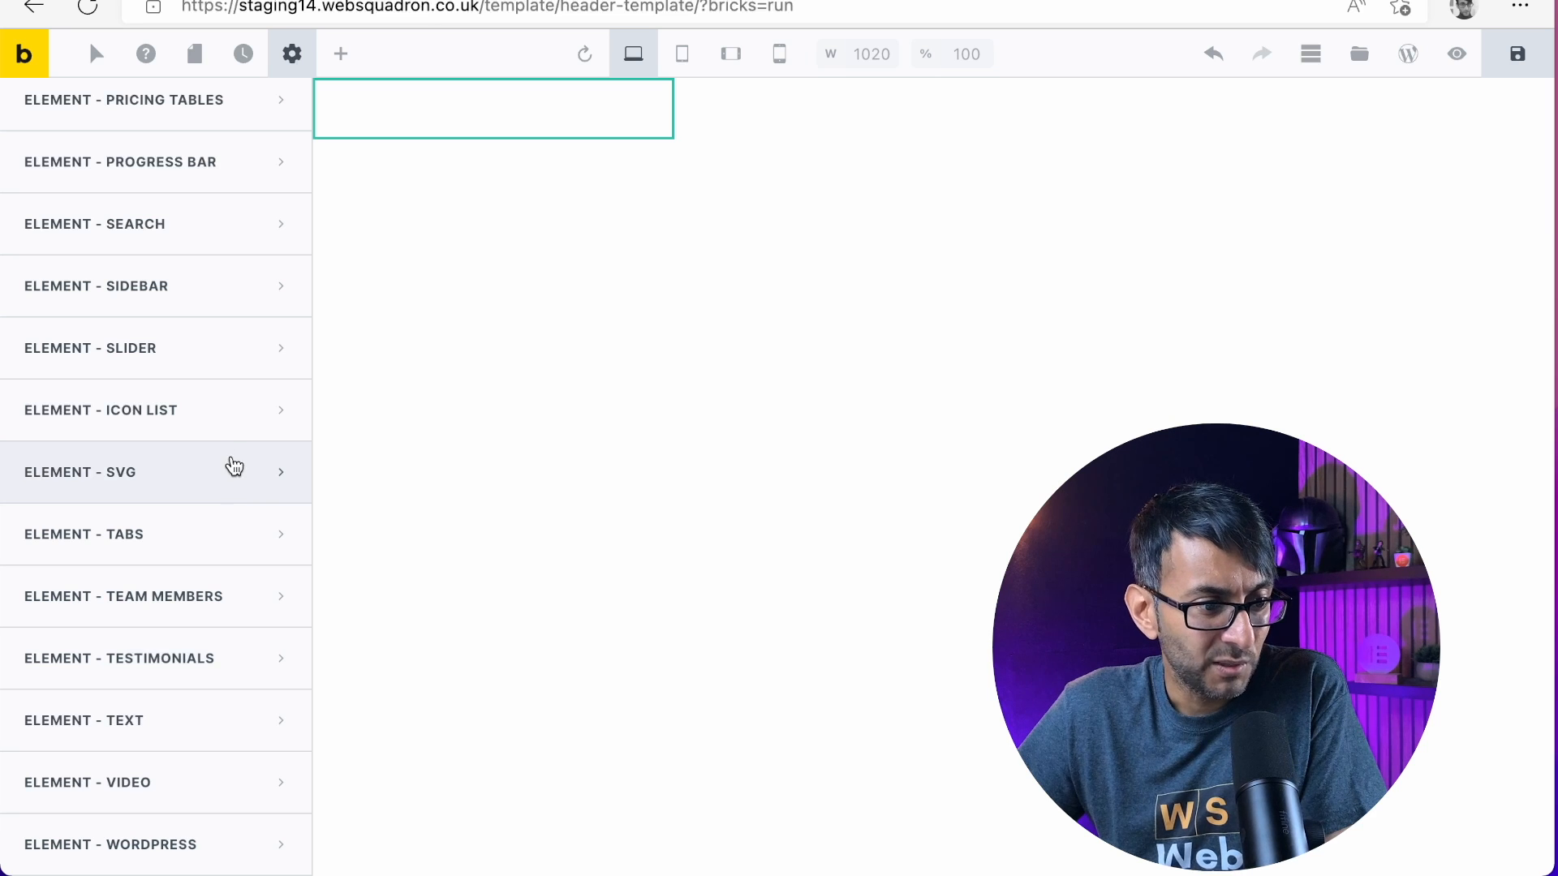
left_click(247, 242)
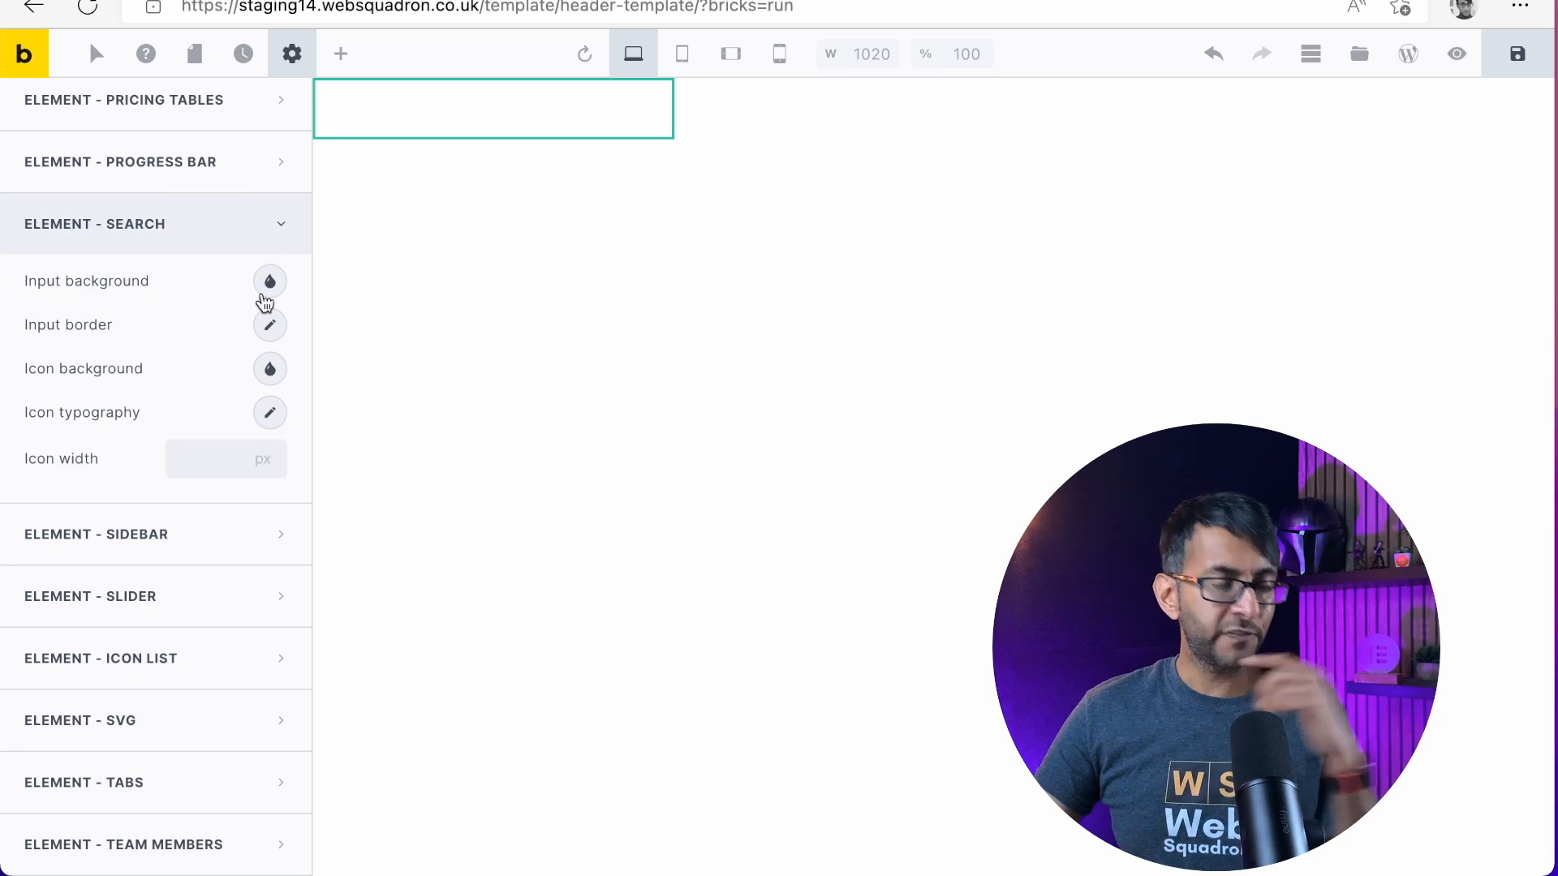
left_click(276, 218)
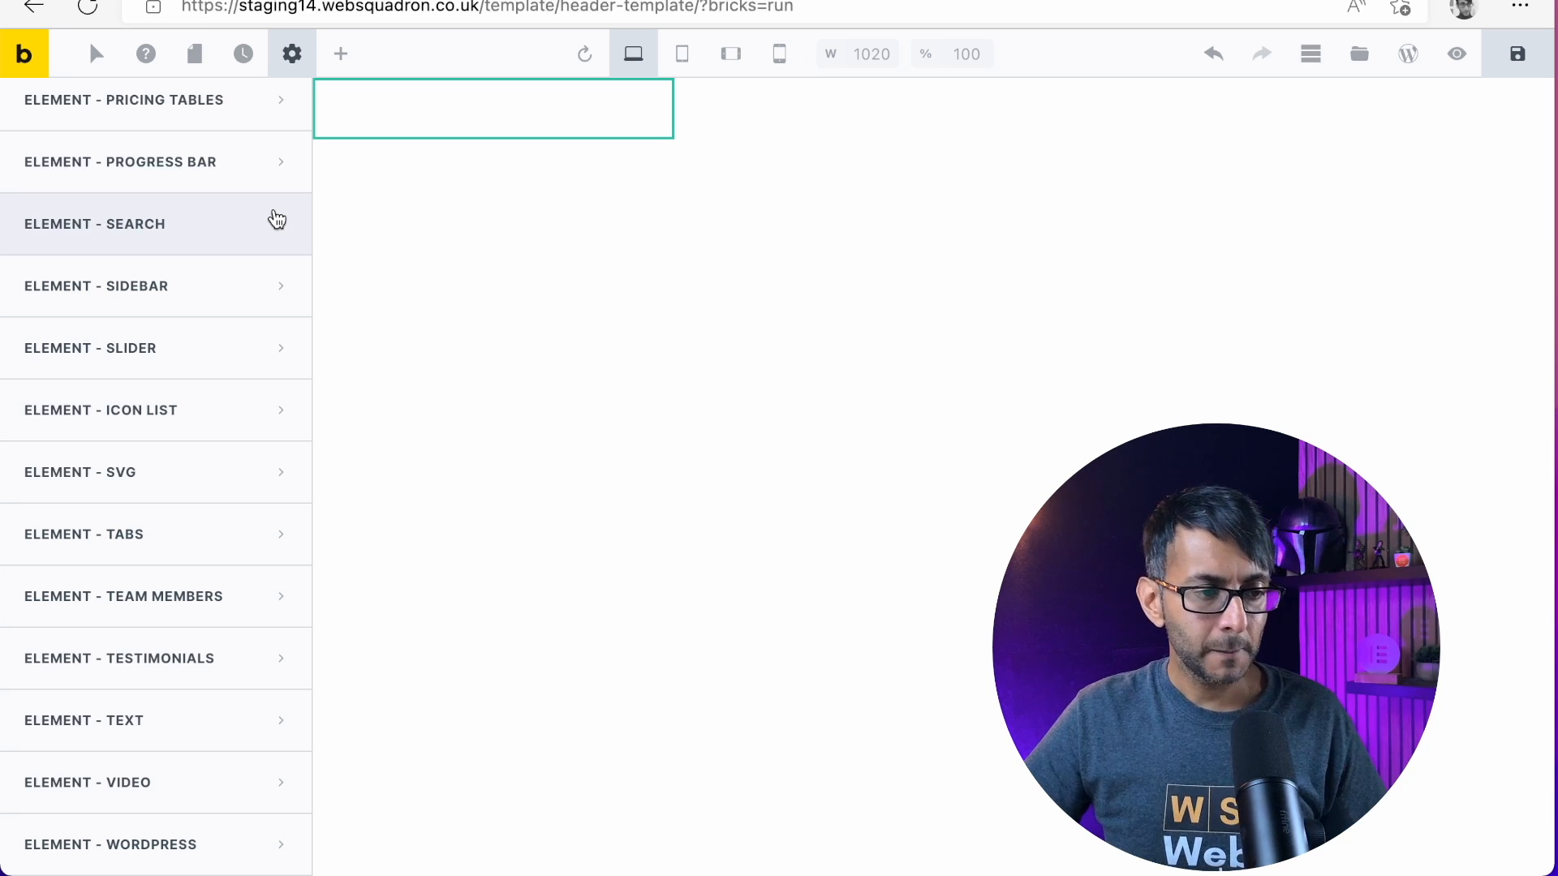
Set the top level menu typography's font size to 30 px in the theme style's Nav Menu element settings
scroll(170, 344, "up", 10)
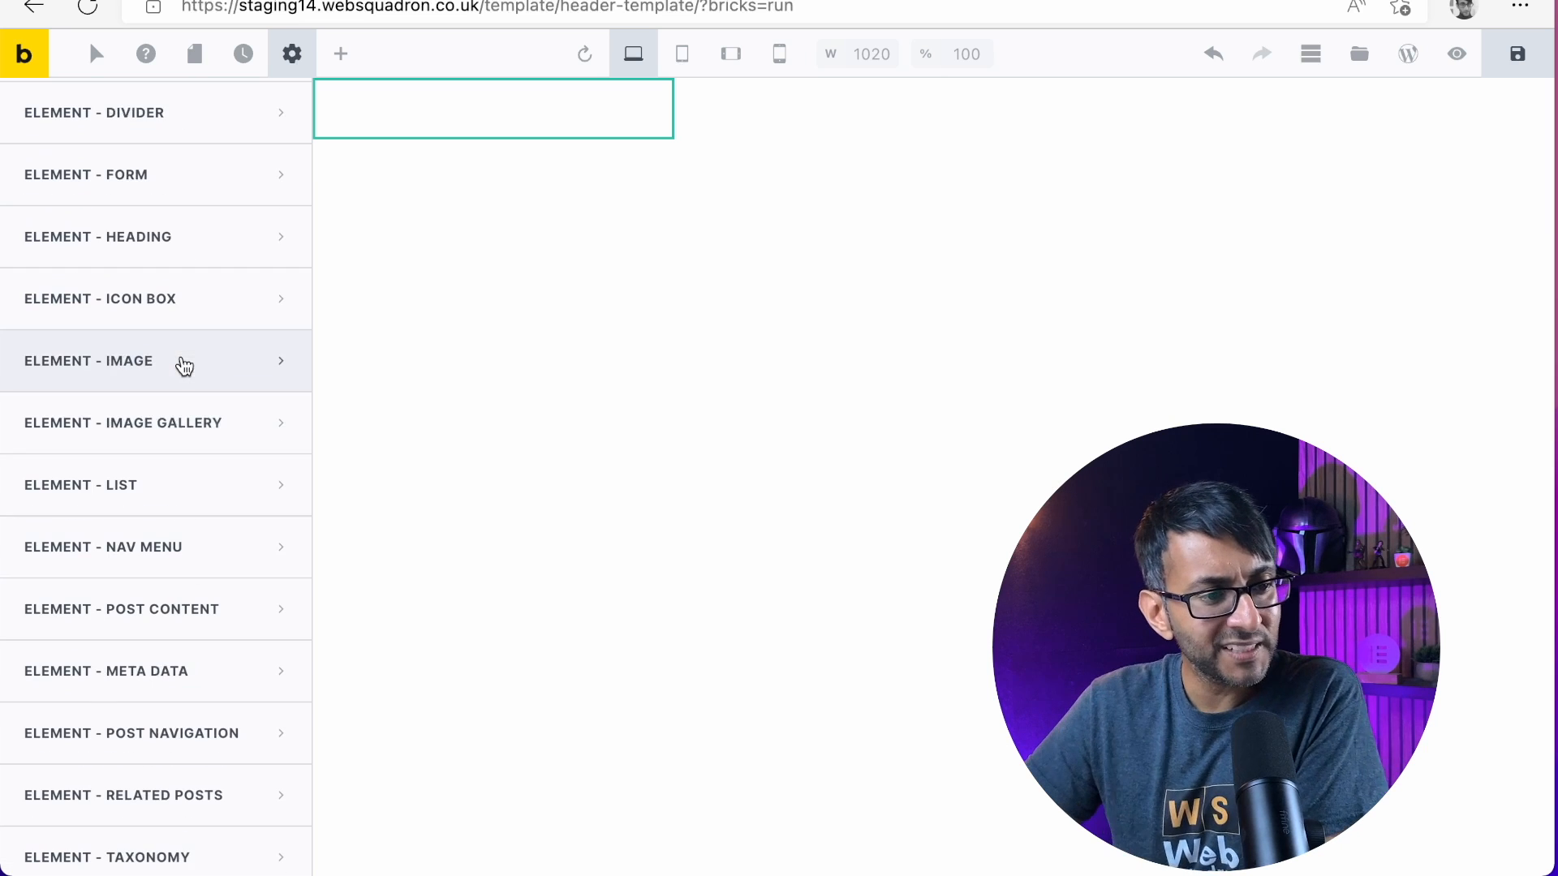
left_click(231, 550)
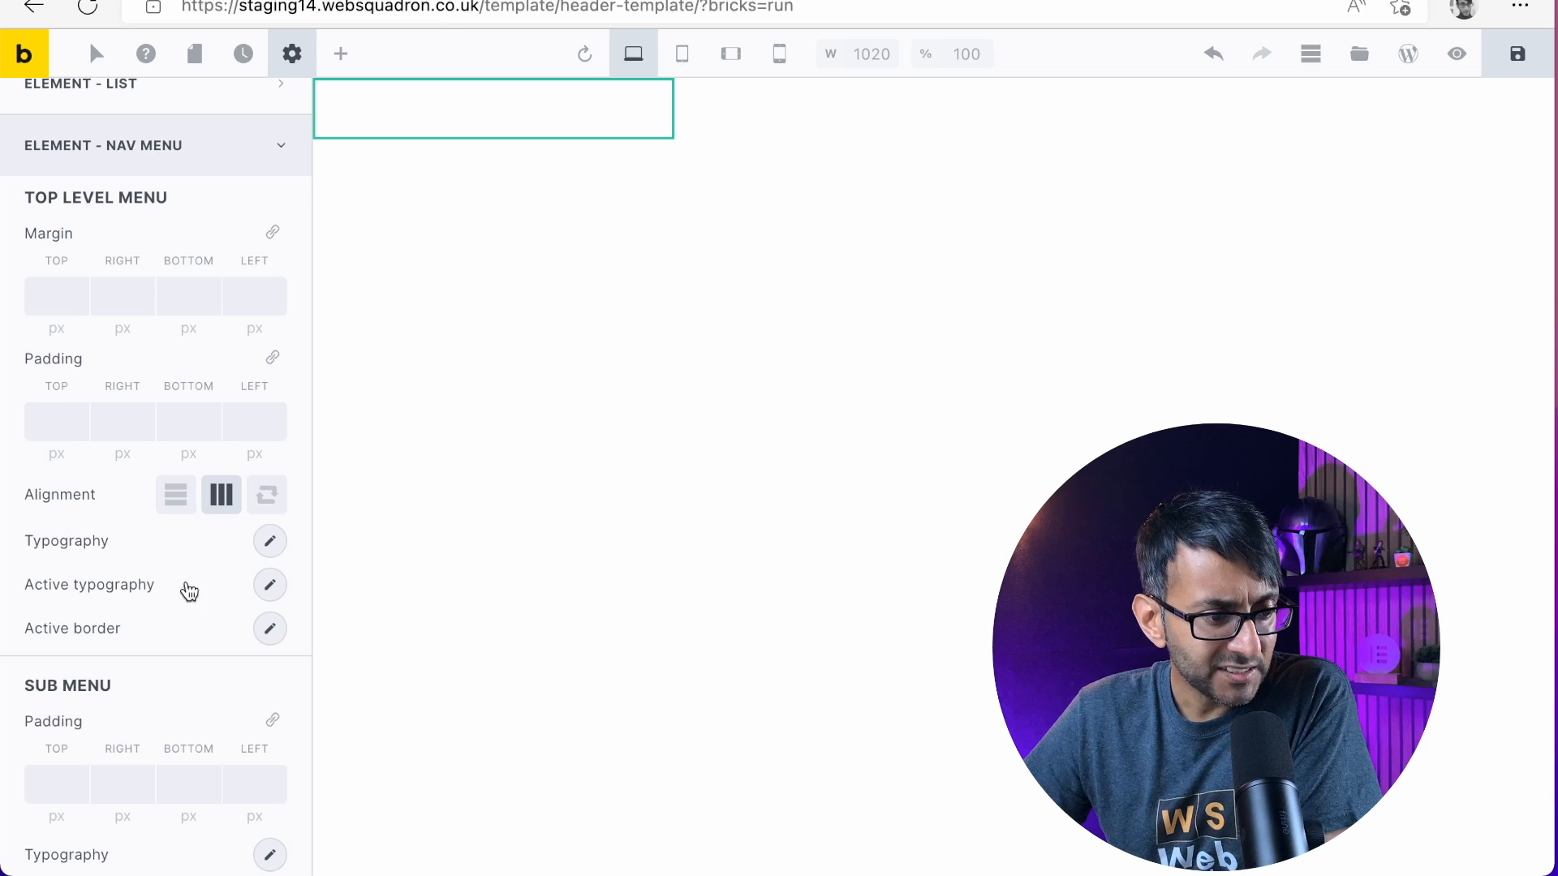
left_click(268, 546)
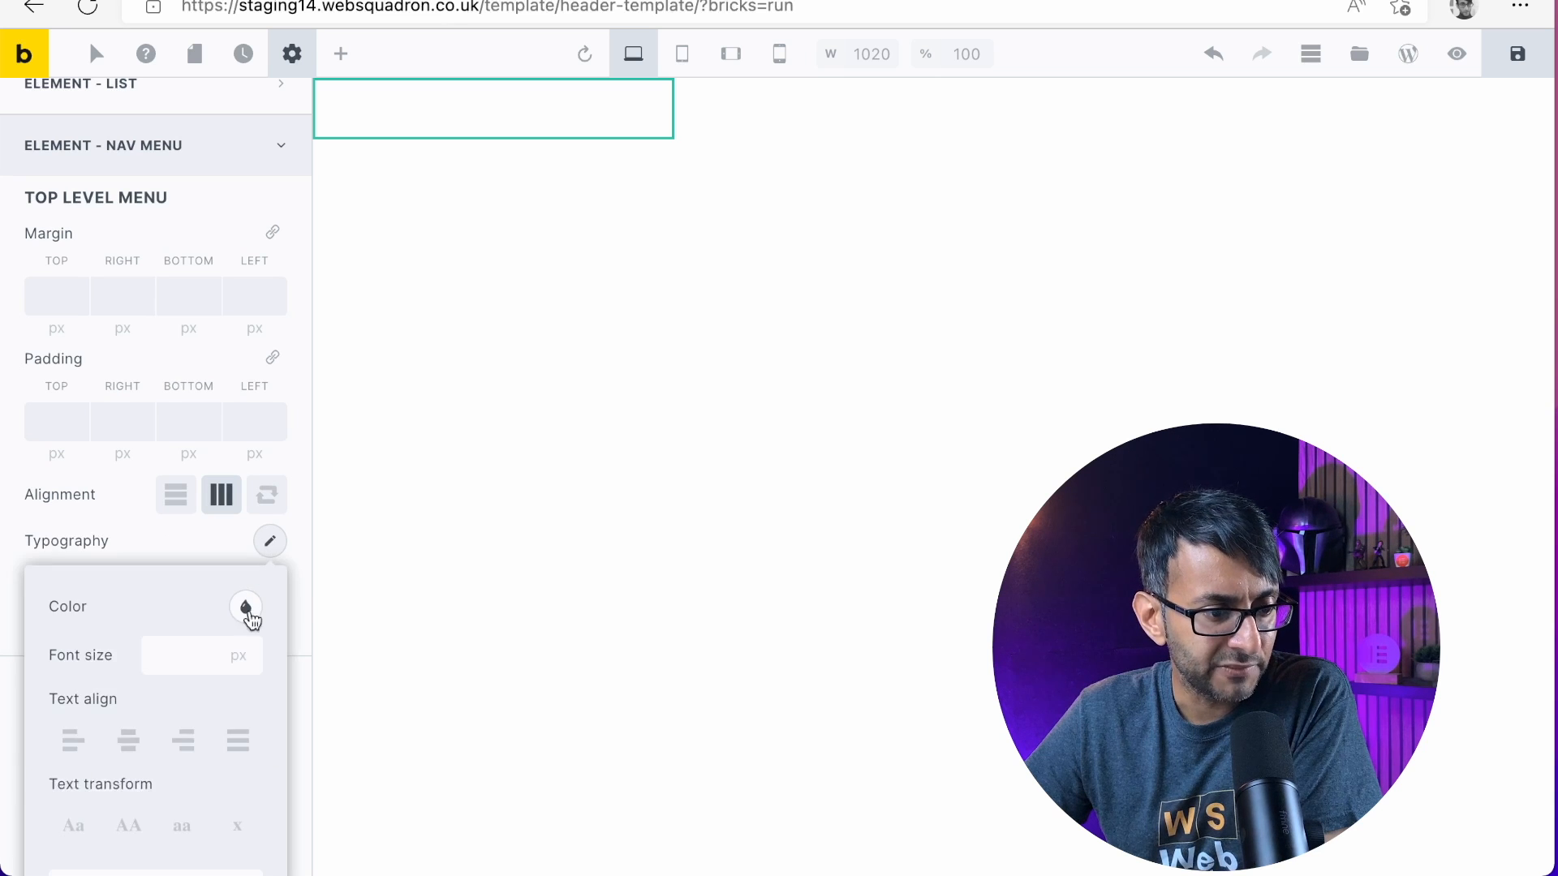
scroll(202, 668, "down", 3)
left_click(173, 382)
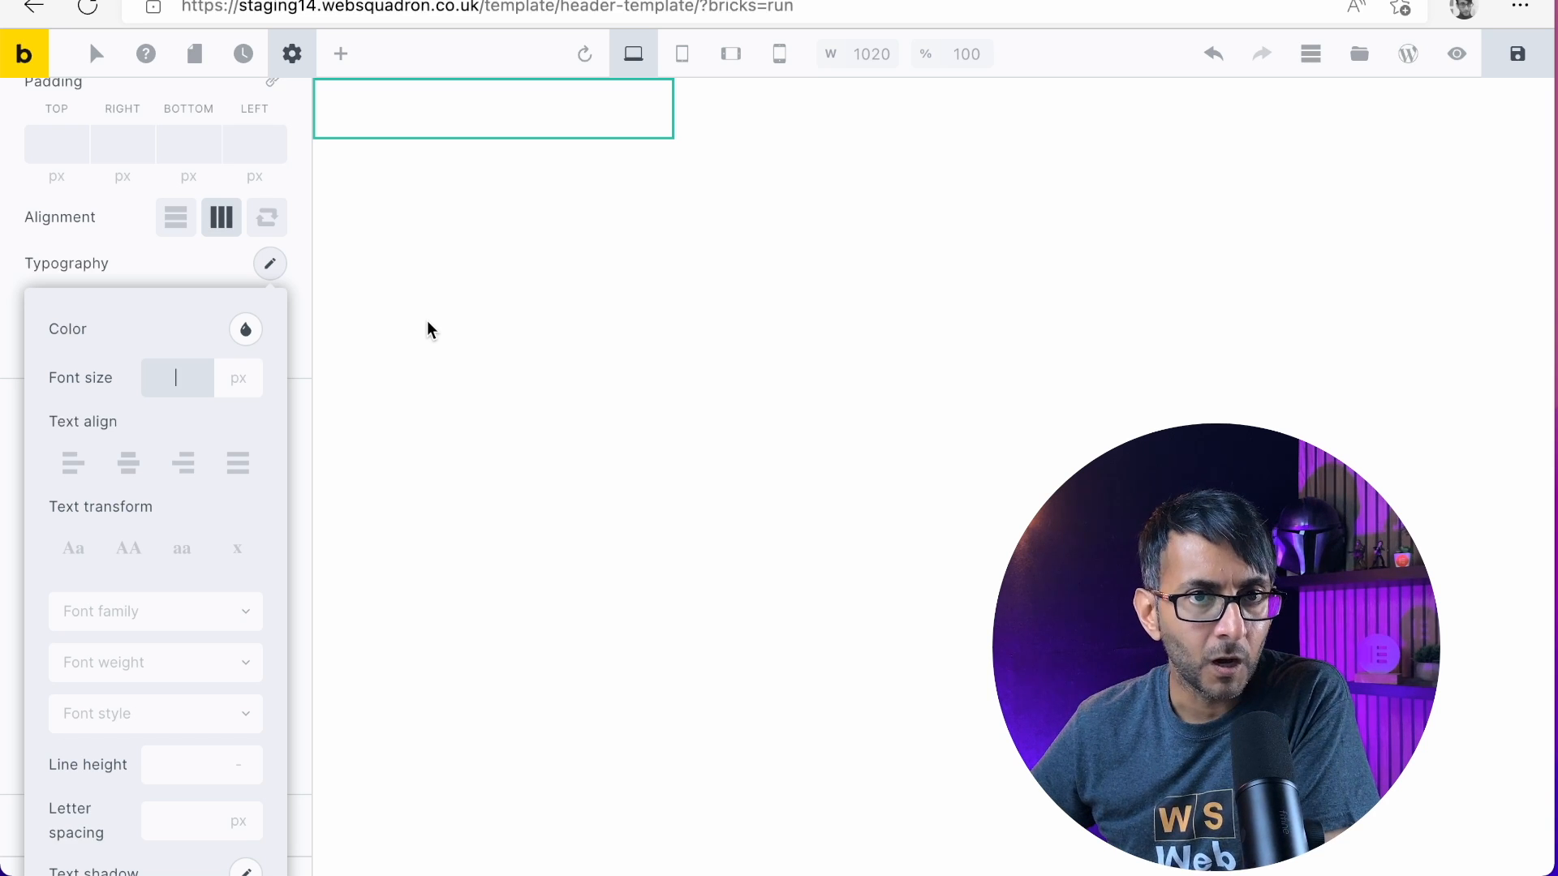
Set the top level menu typography's color to the blue #2196f3 from the default palette
left_click(246, 331)
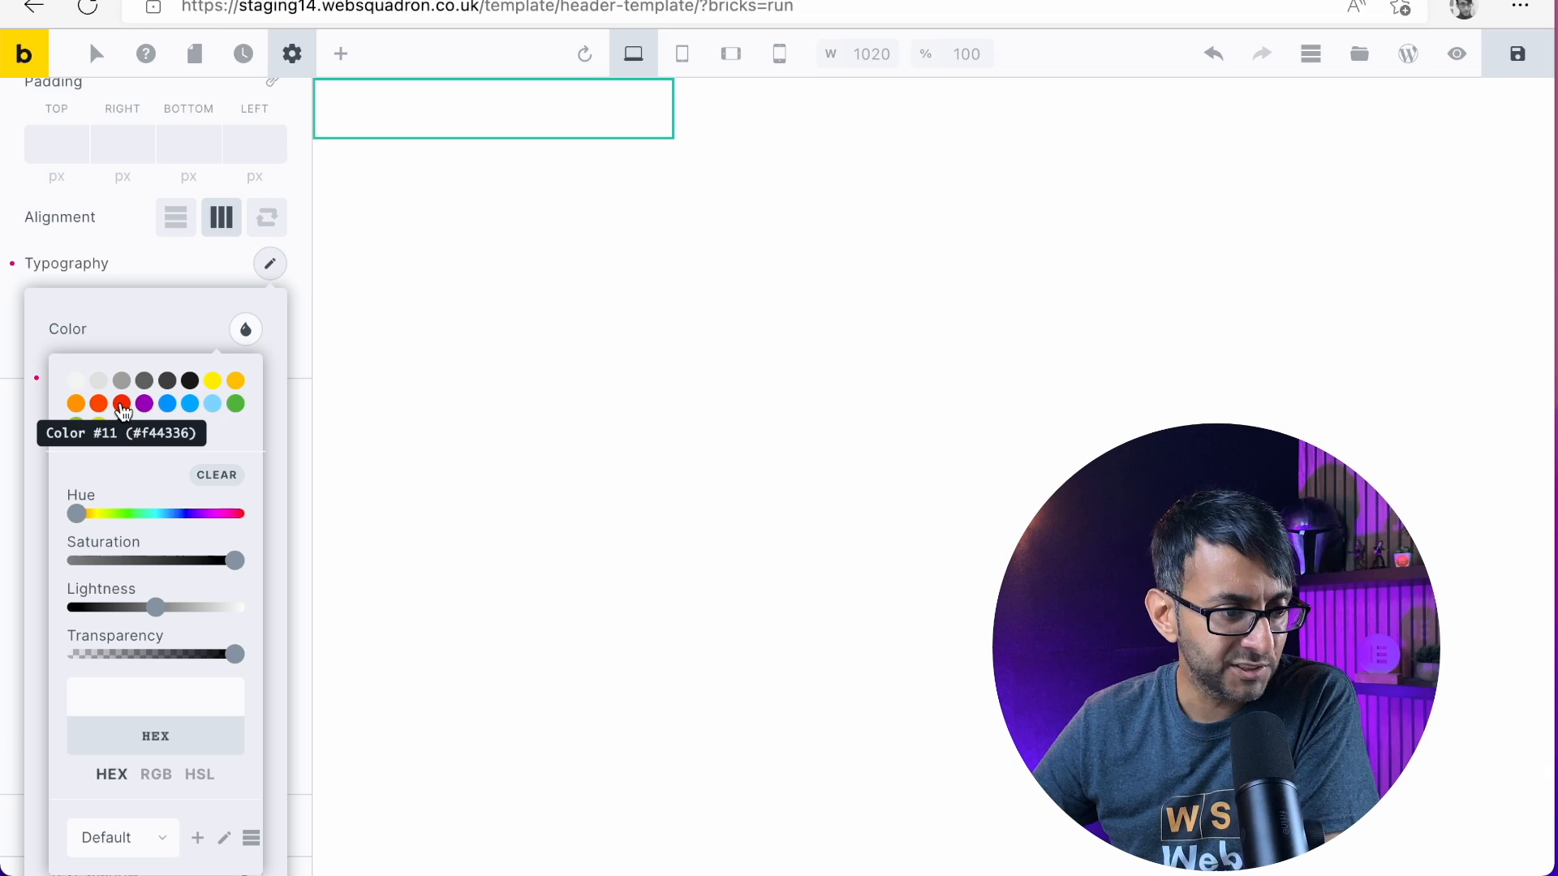
left_click(167, 403)
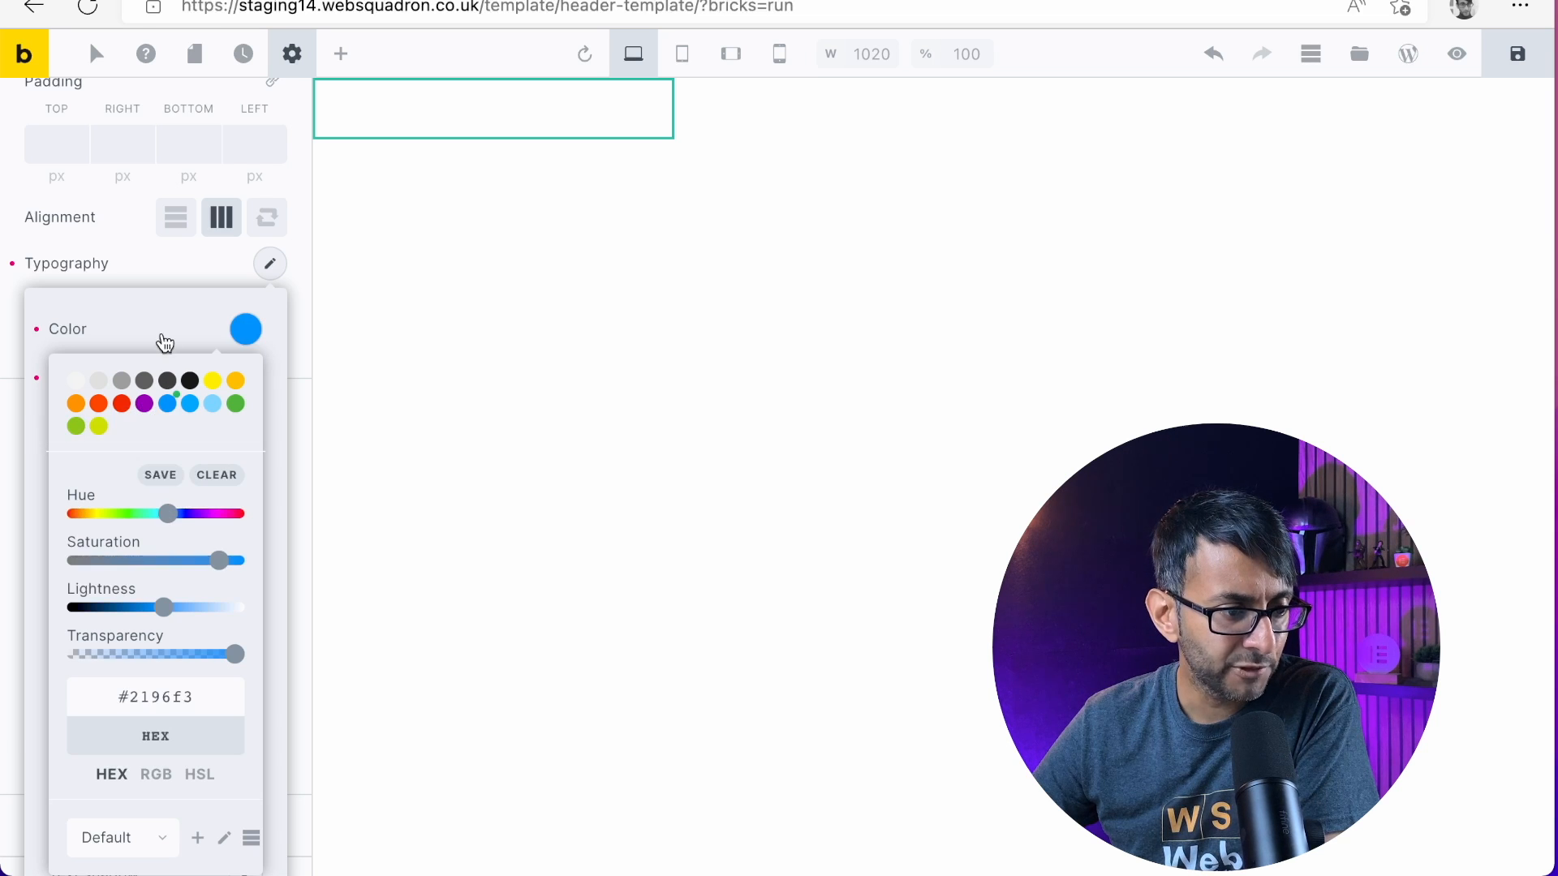
left_click(154, 278)
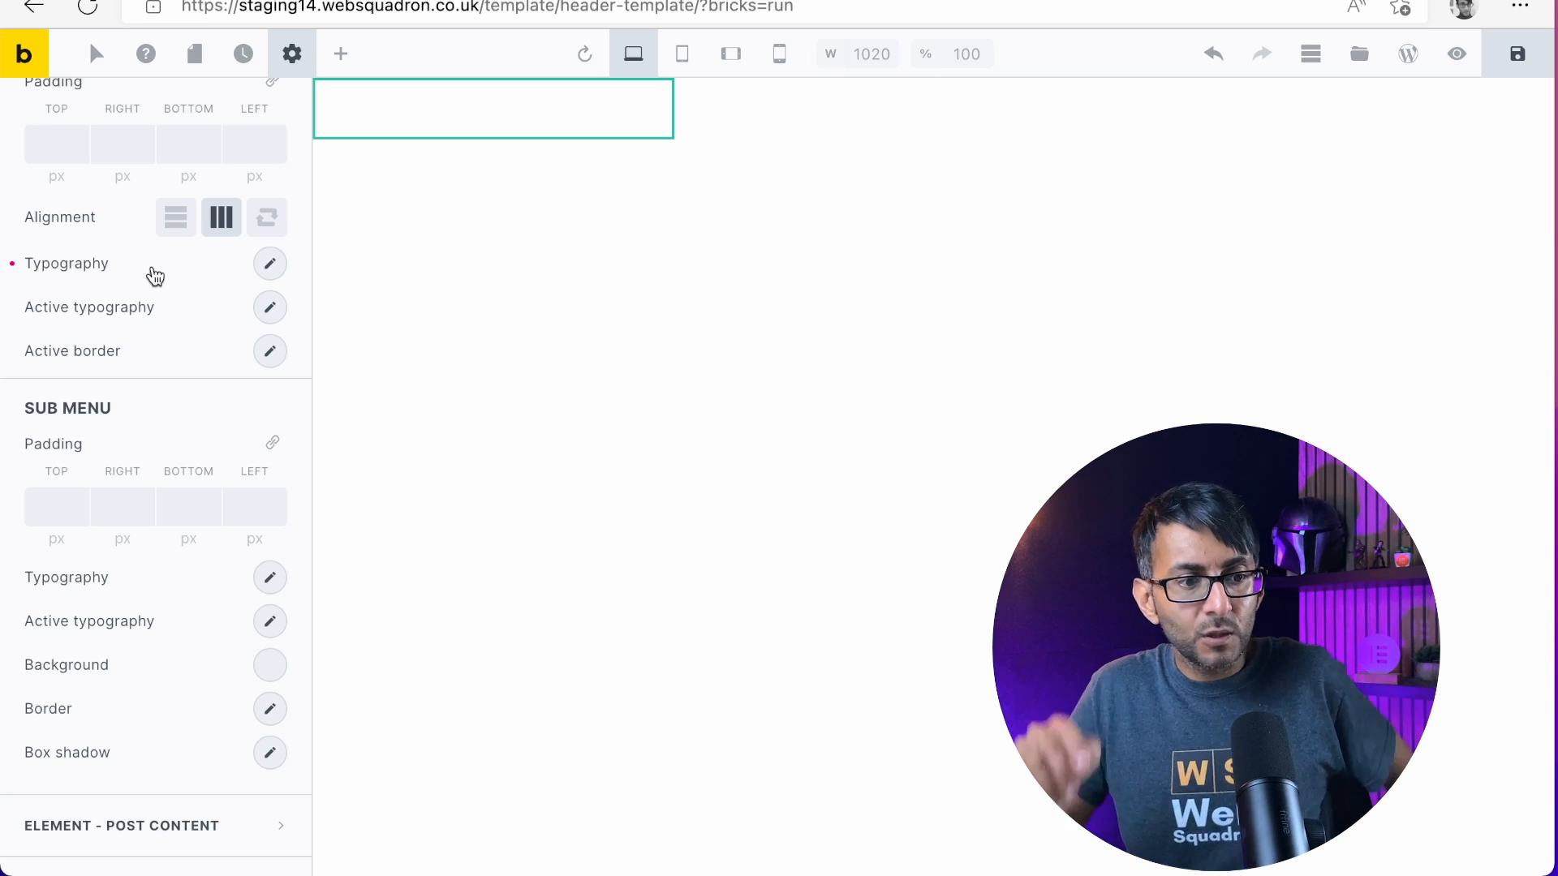
left_click(270, 268)
left_click(271, 267)
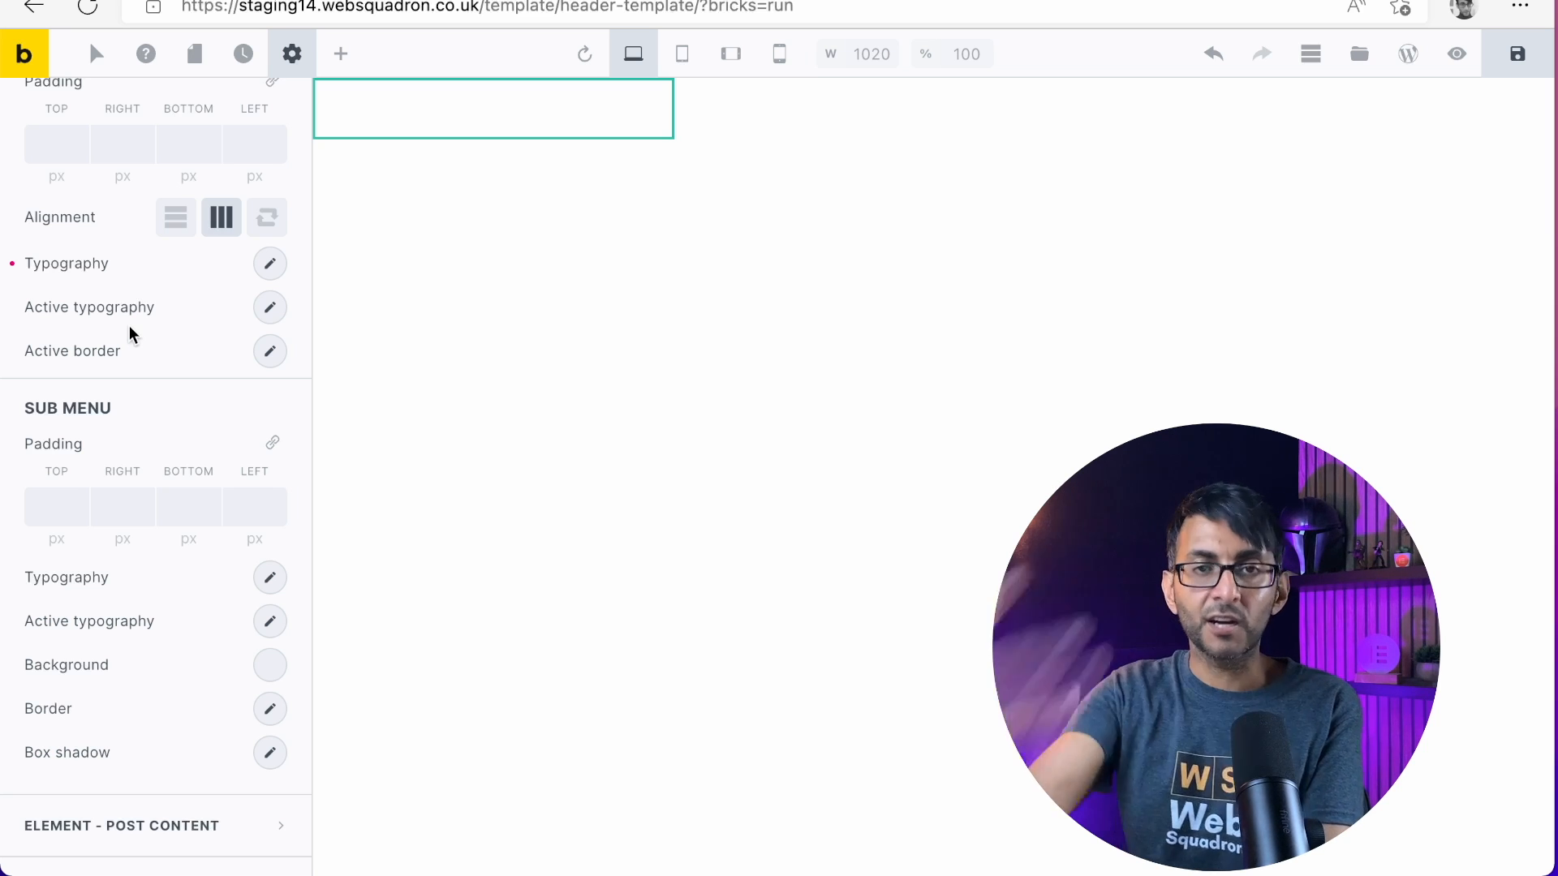
Look through the theme style's remaining element settings and return to the settings overview
scroll(129, 324, "down", 15)
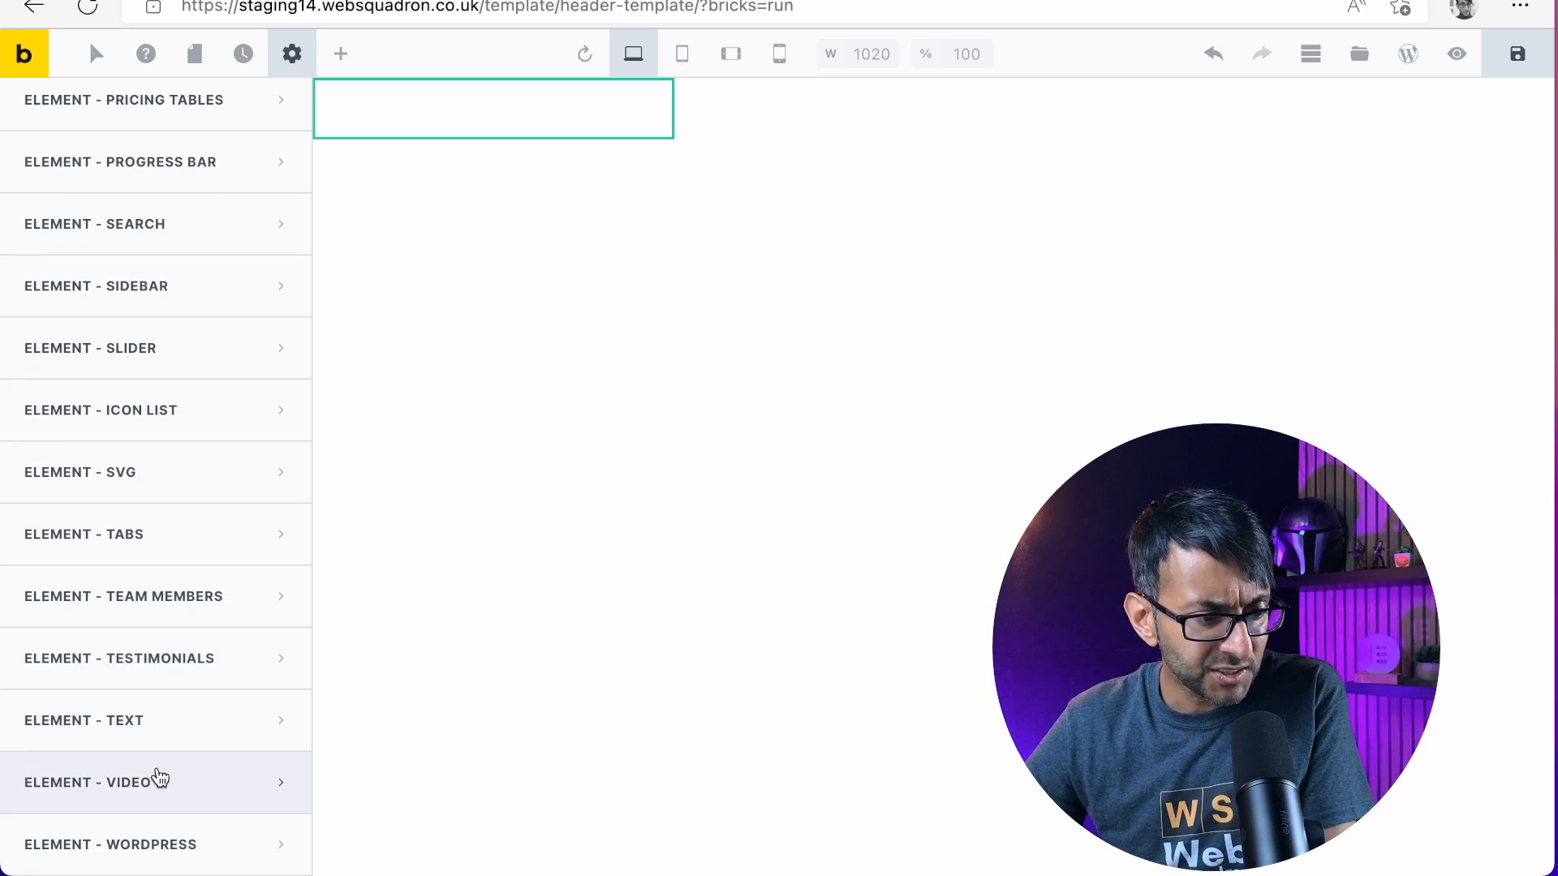
scroll(142, 641, "up", 15)
left_click(292, 54)
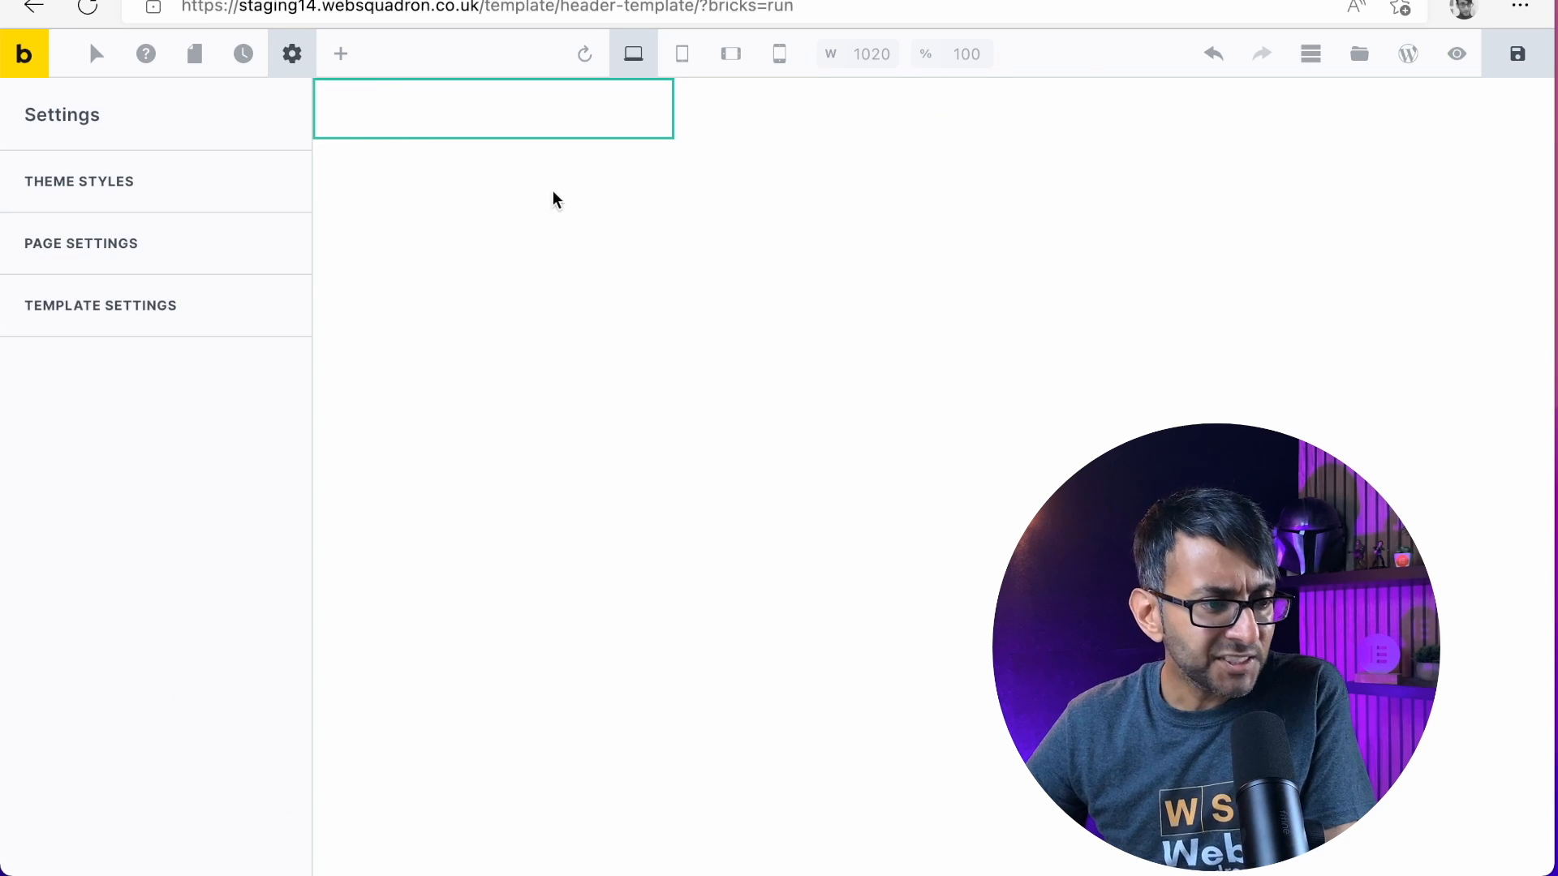
Show the template structure and open the header Container's background style settings
left_click(1311, 54)
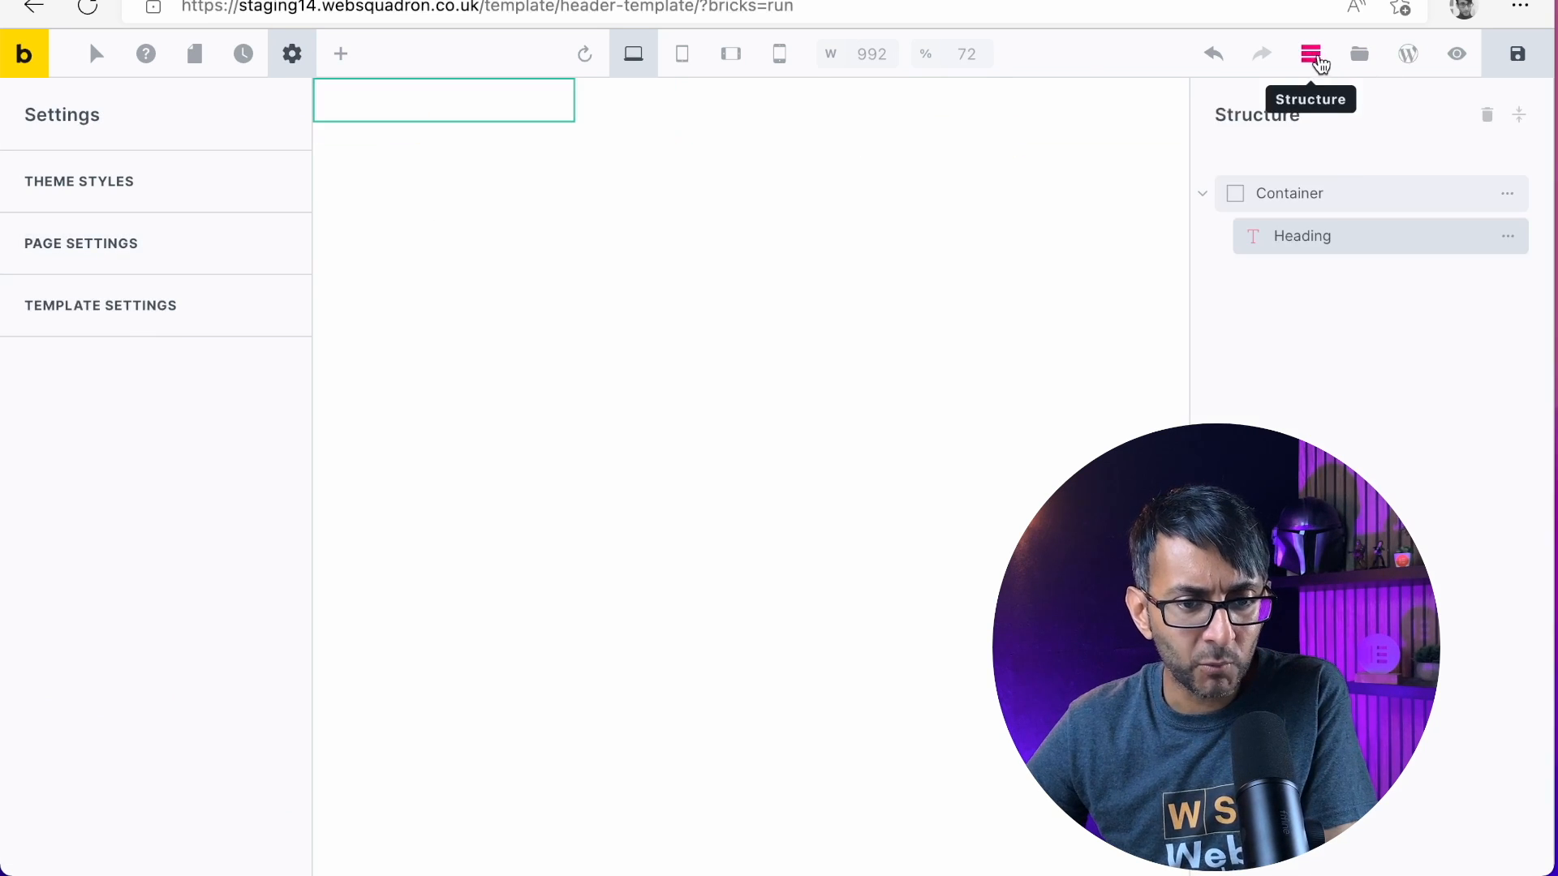
left_click(1323, 196)
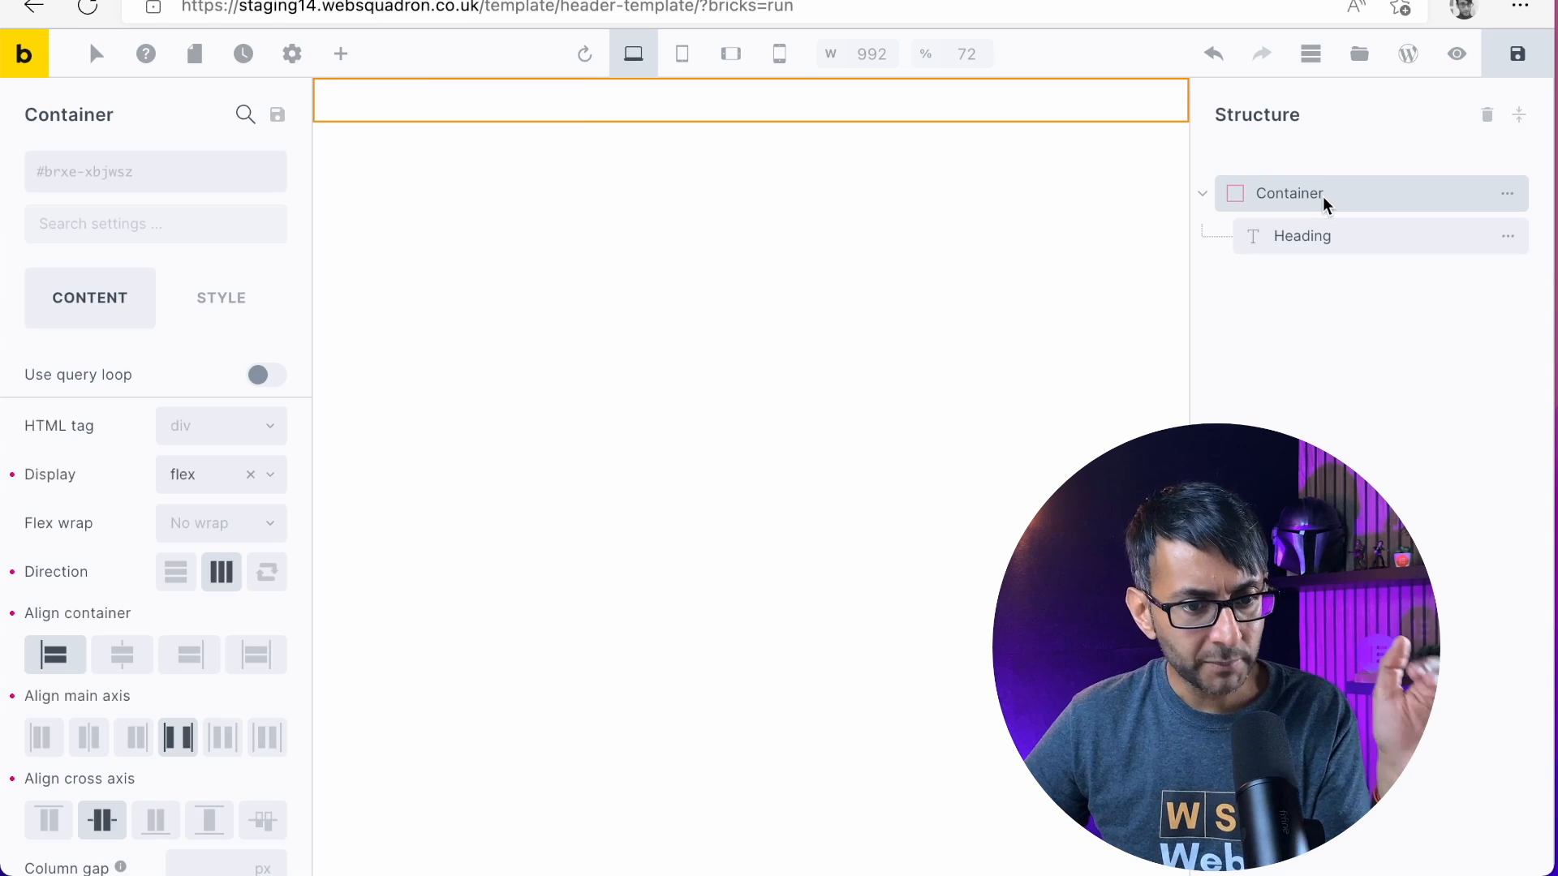
left_click(219, 301)
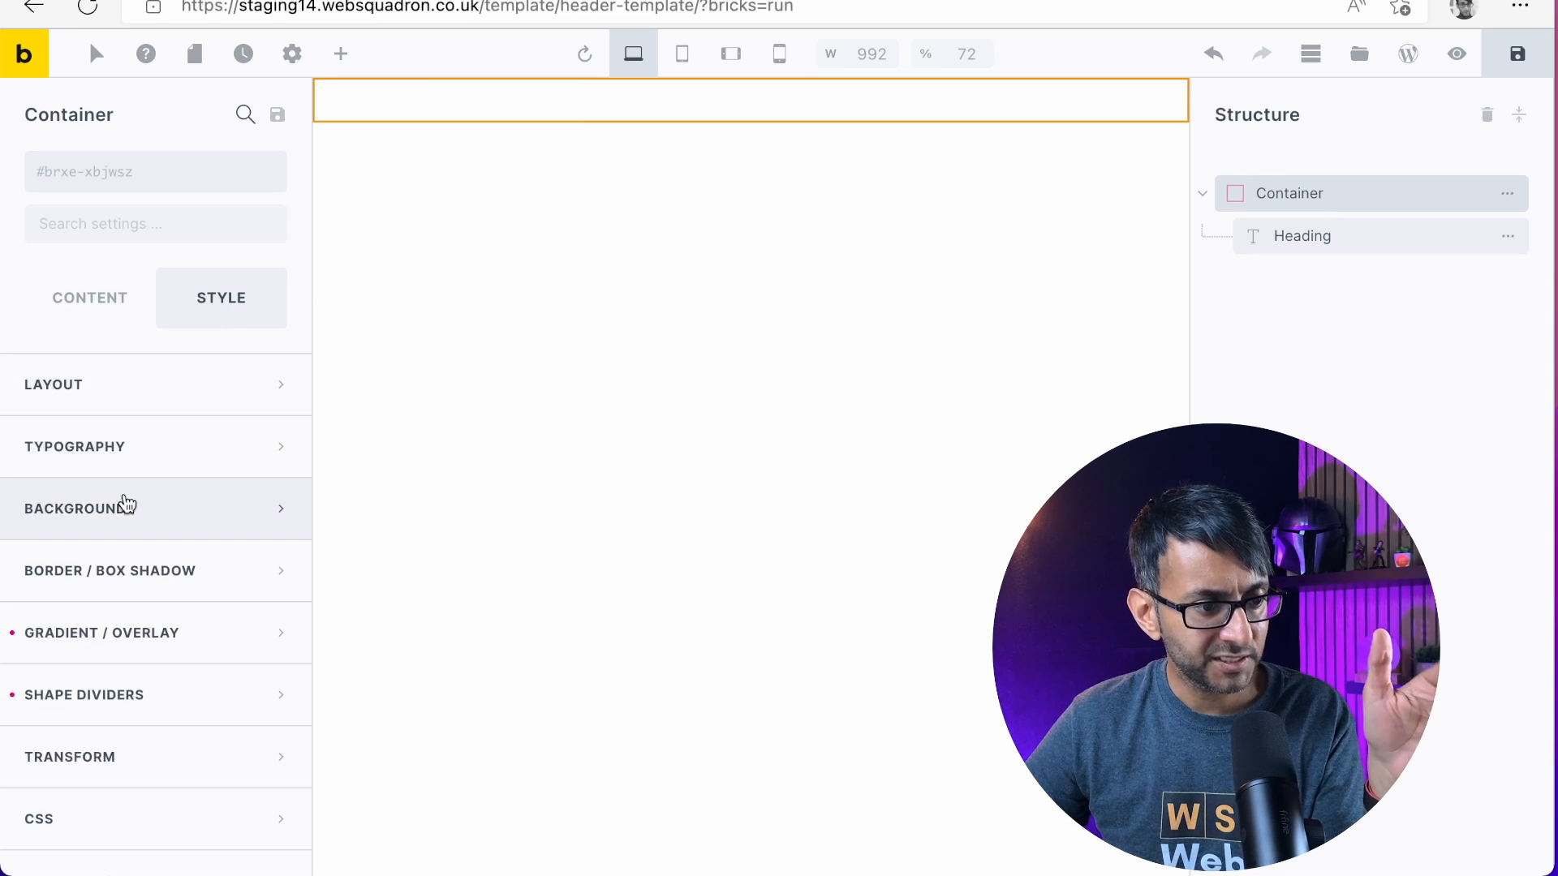
left_click(278, 508)
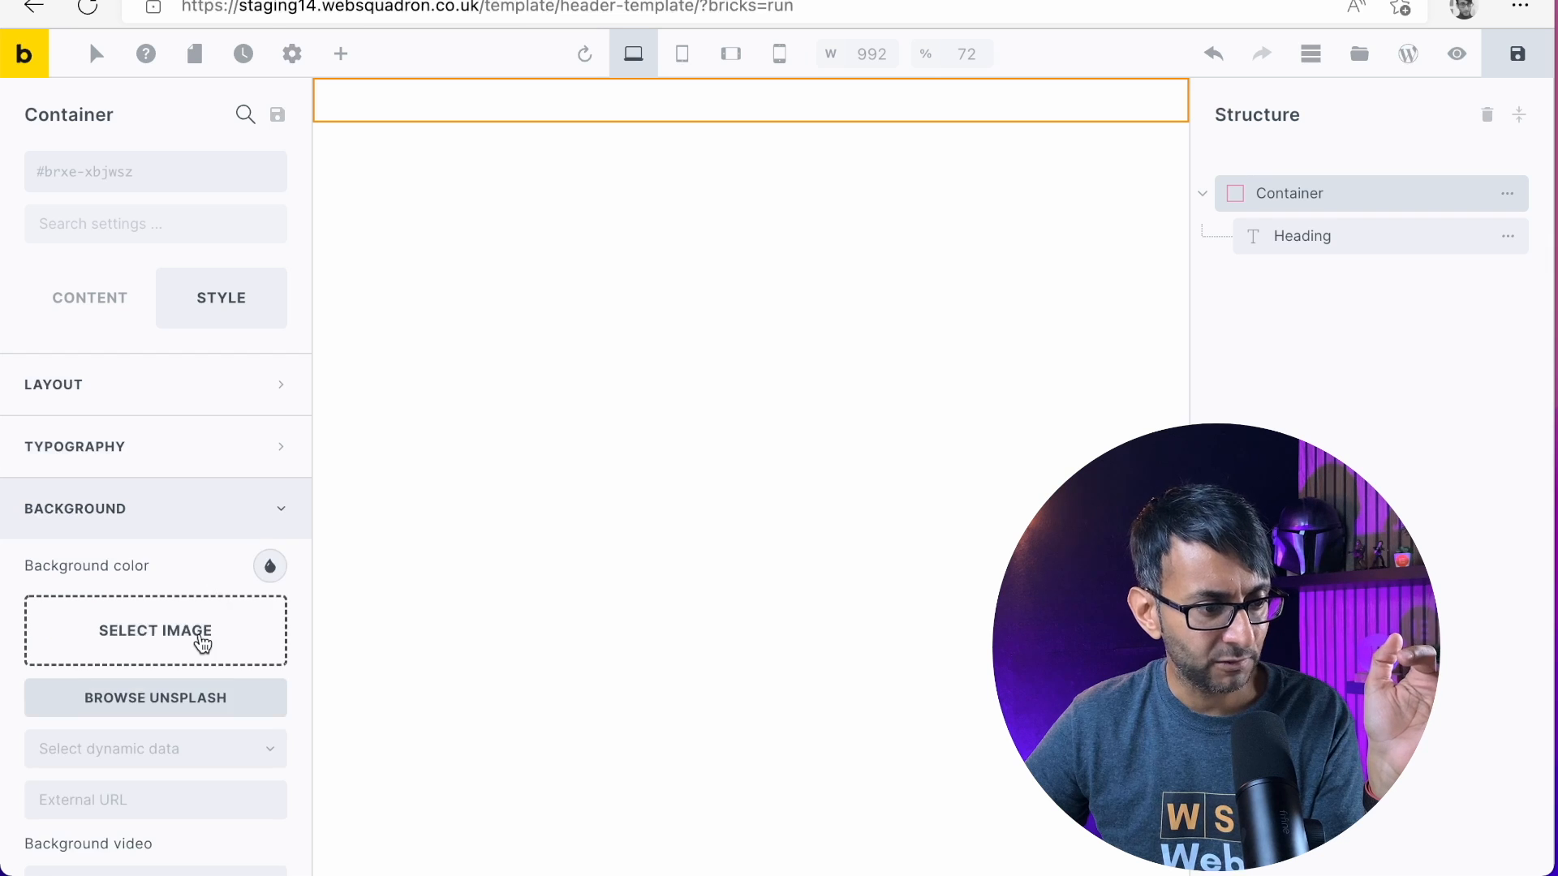
scroll(202, 641, "down", 2)
scroll(187, 512, "up", 3)
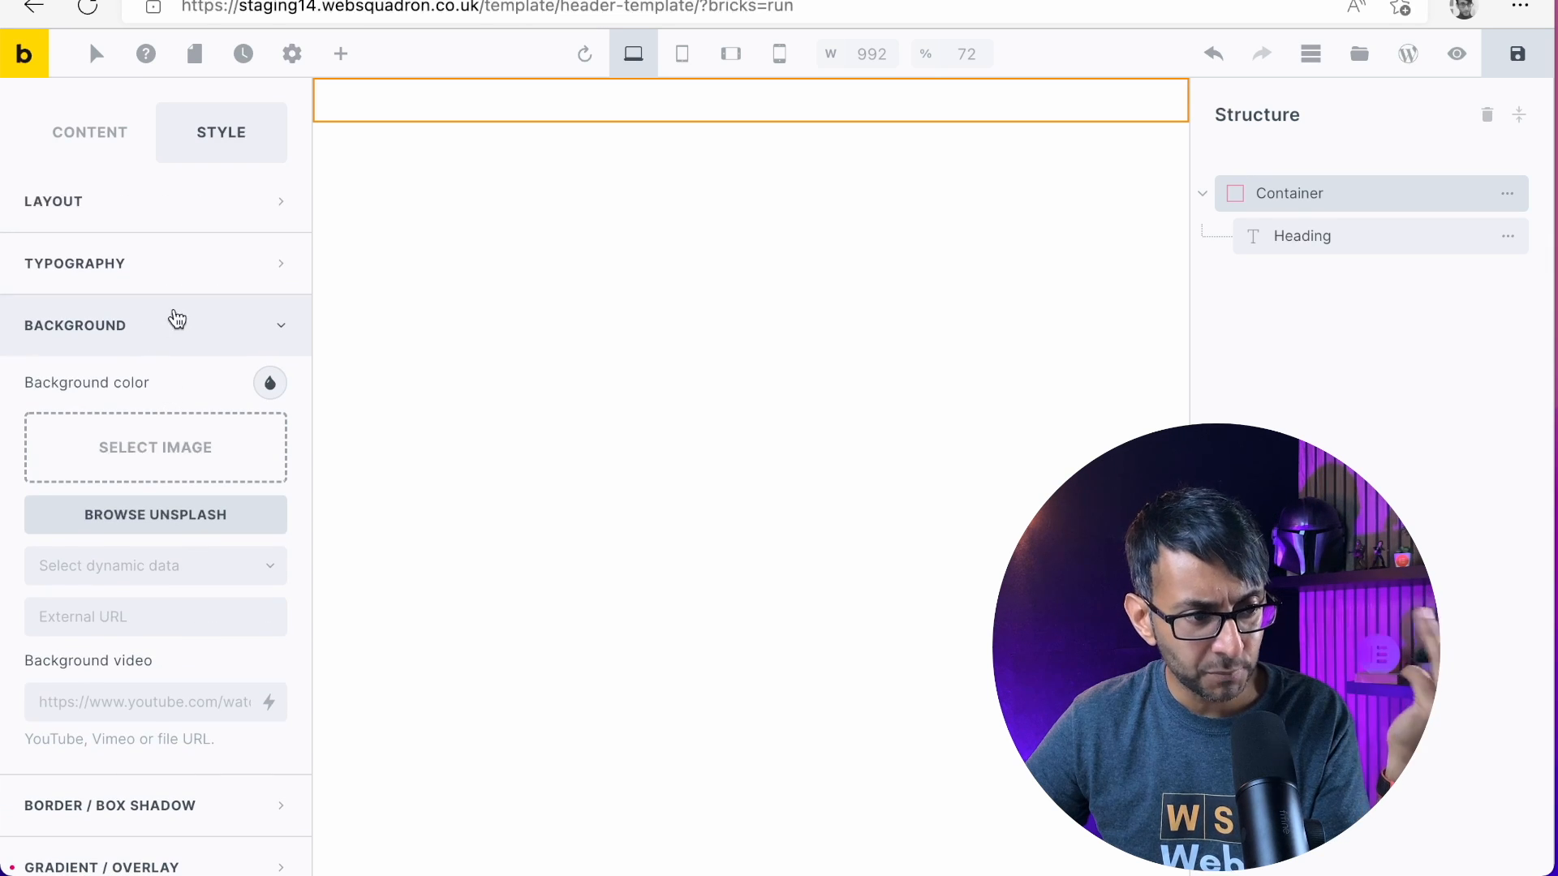
left_click(268, 344)
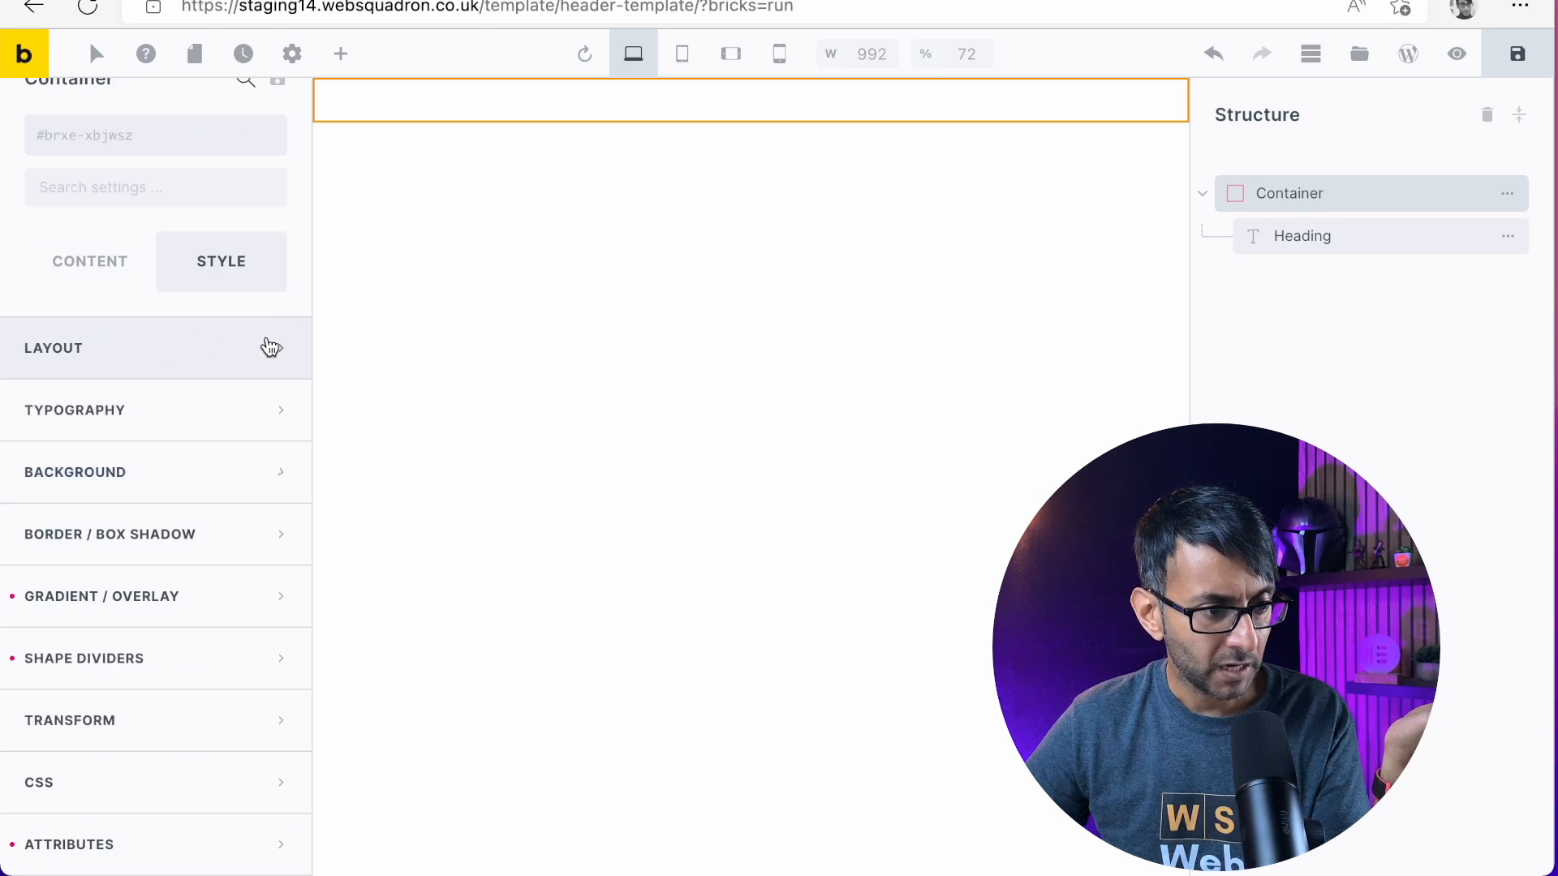
left_click(219, 470)
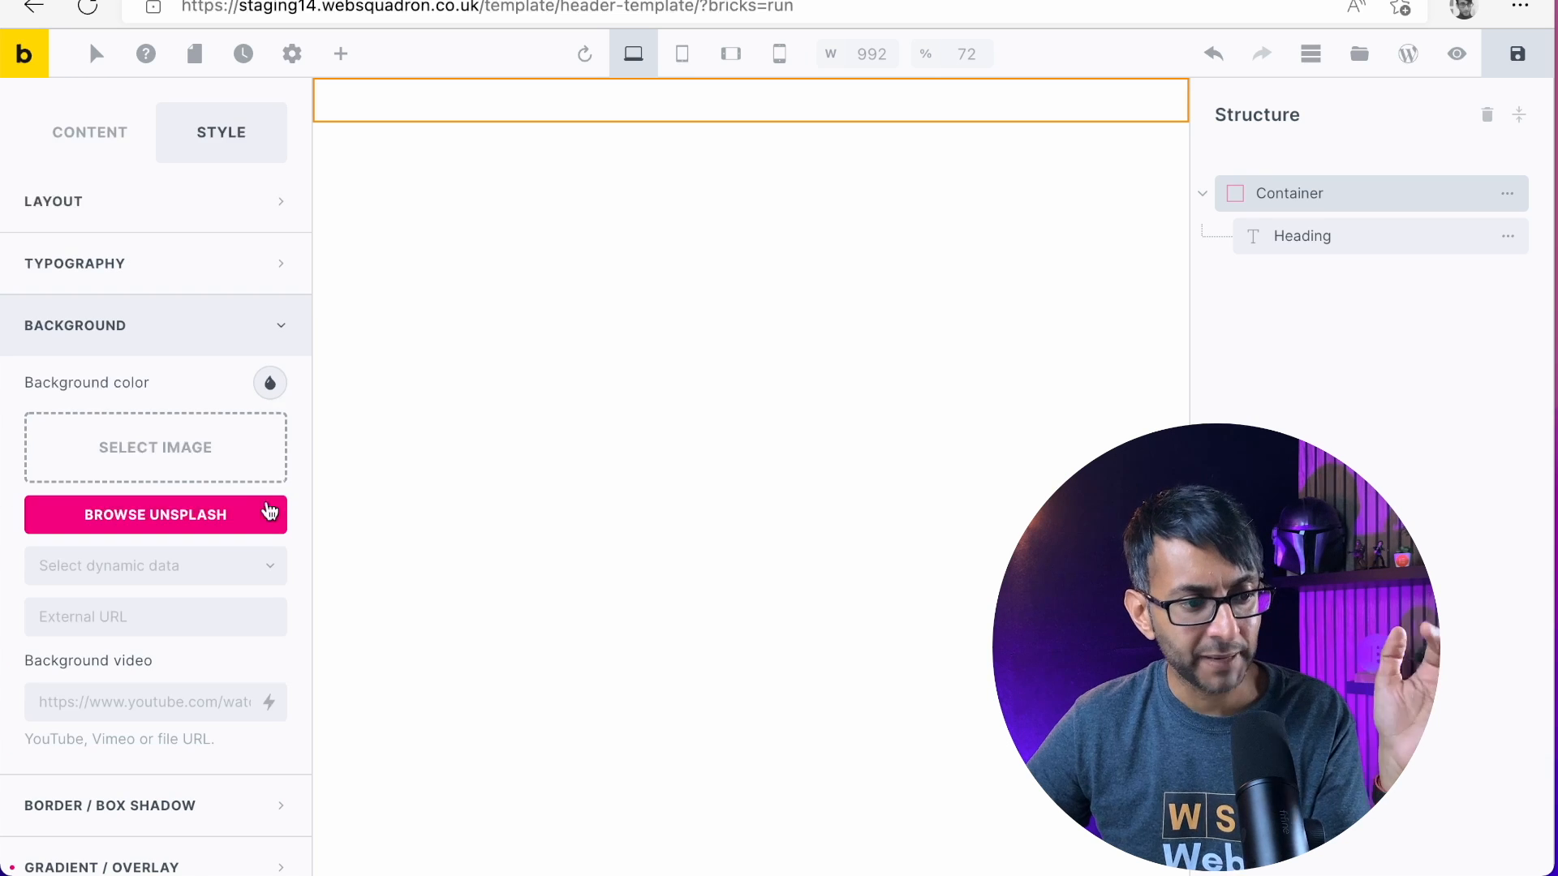
left_click(252, 315)
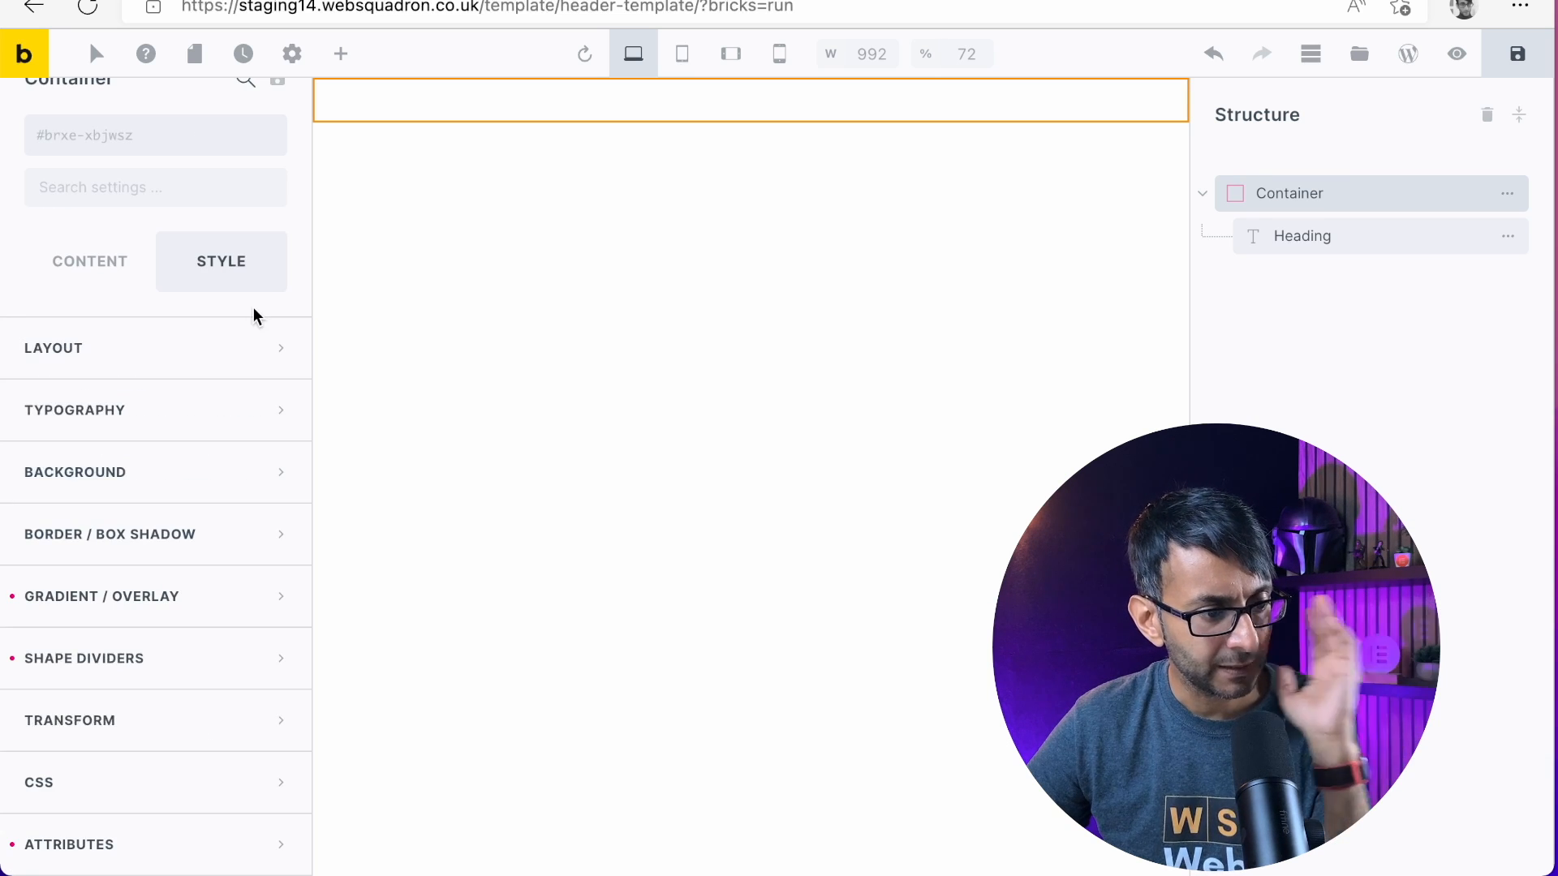
Set the header Container's background color to red (RGB 255, 0, 0) with an alpha of 0.51
left_click(248, 484)
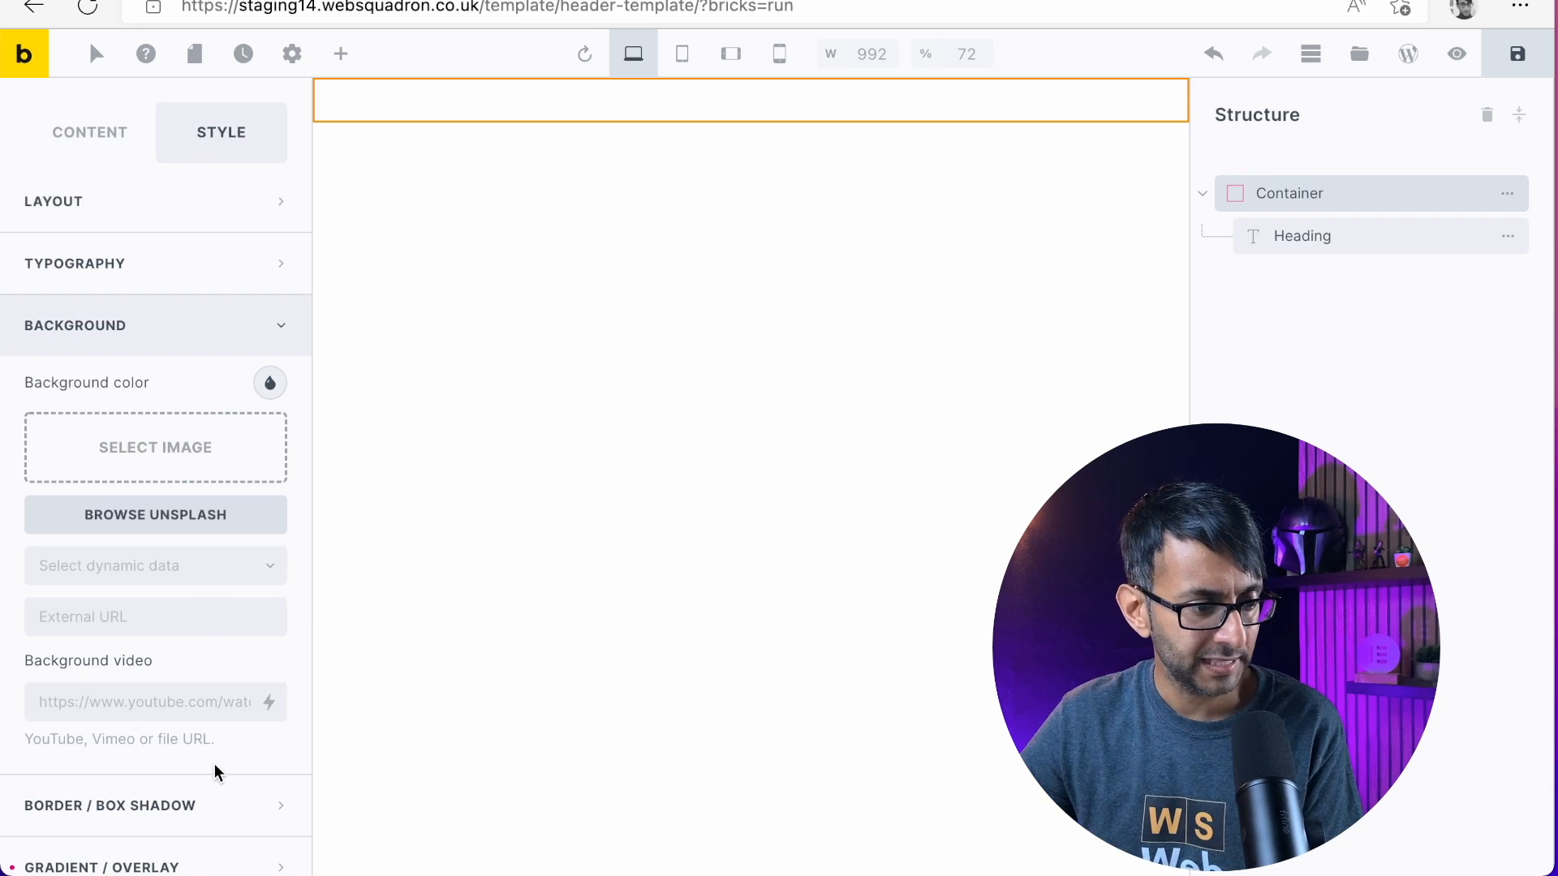
left_click(270, 383)
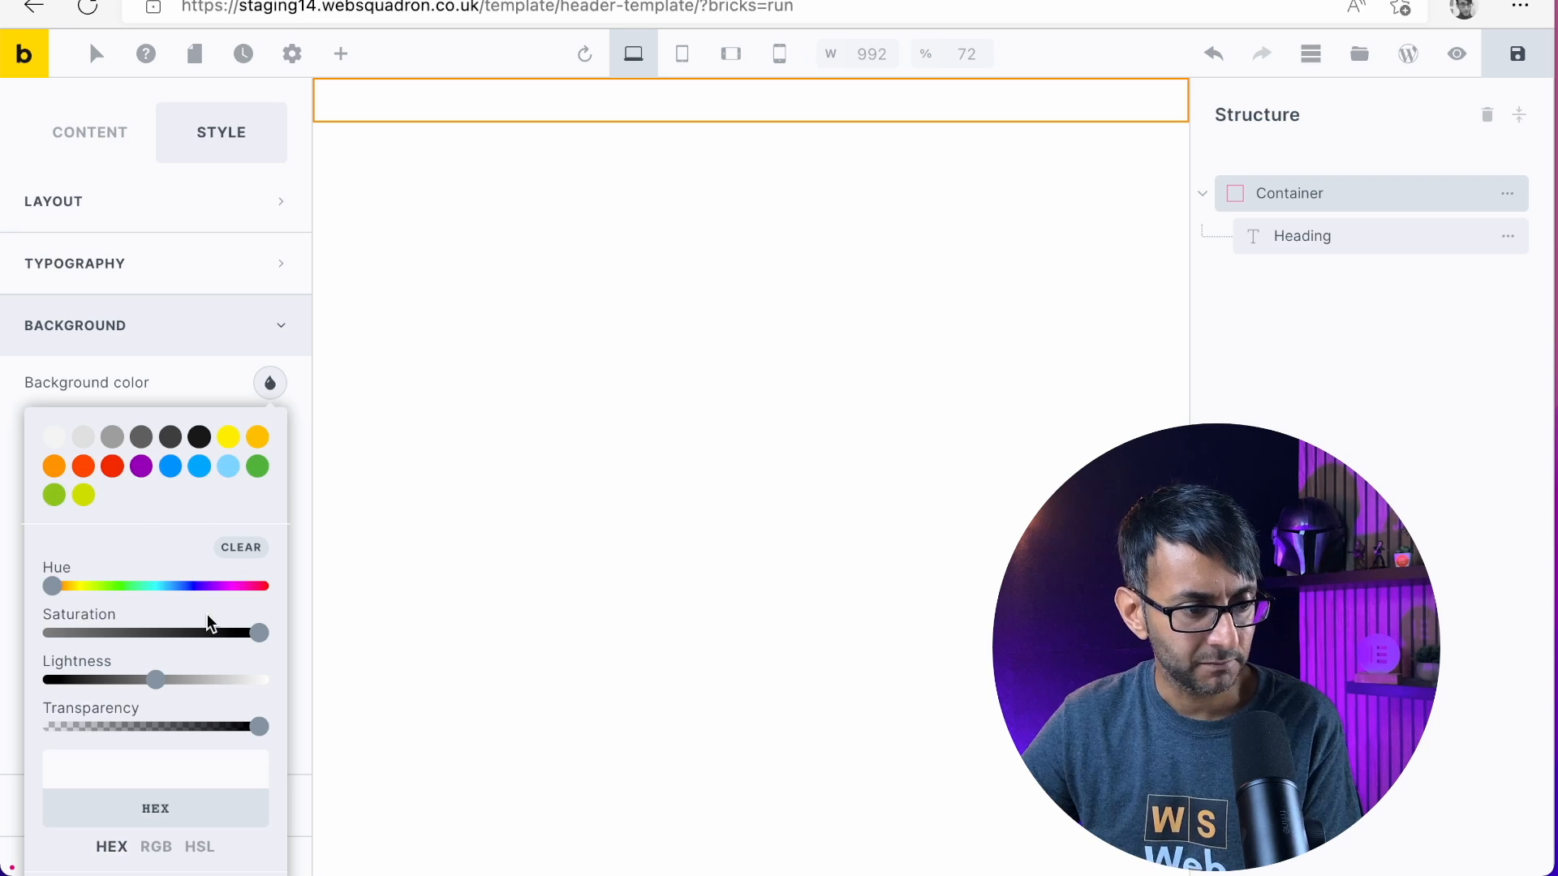
scroll(236, 678, "down", 1)
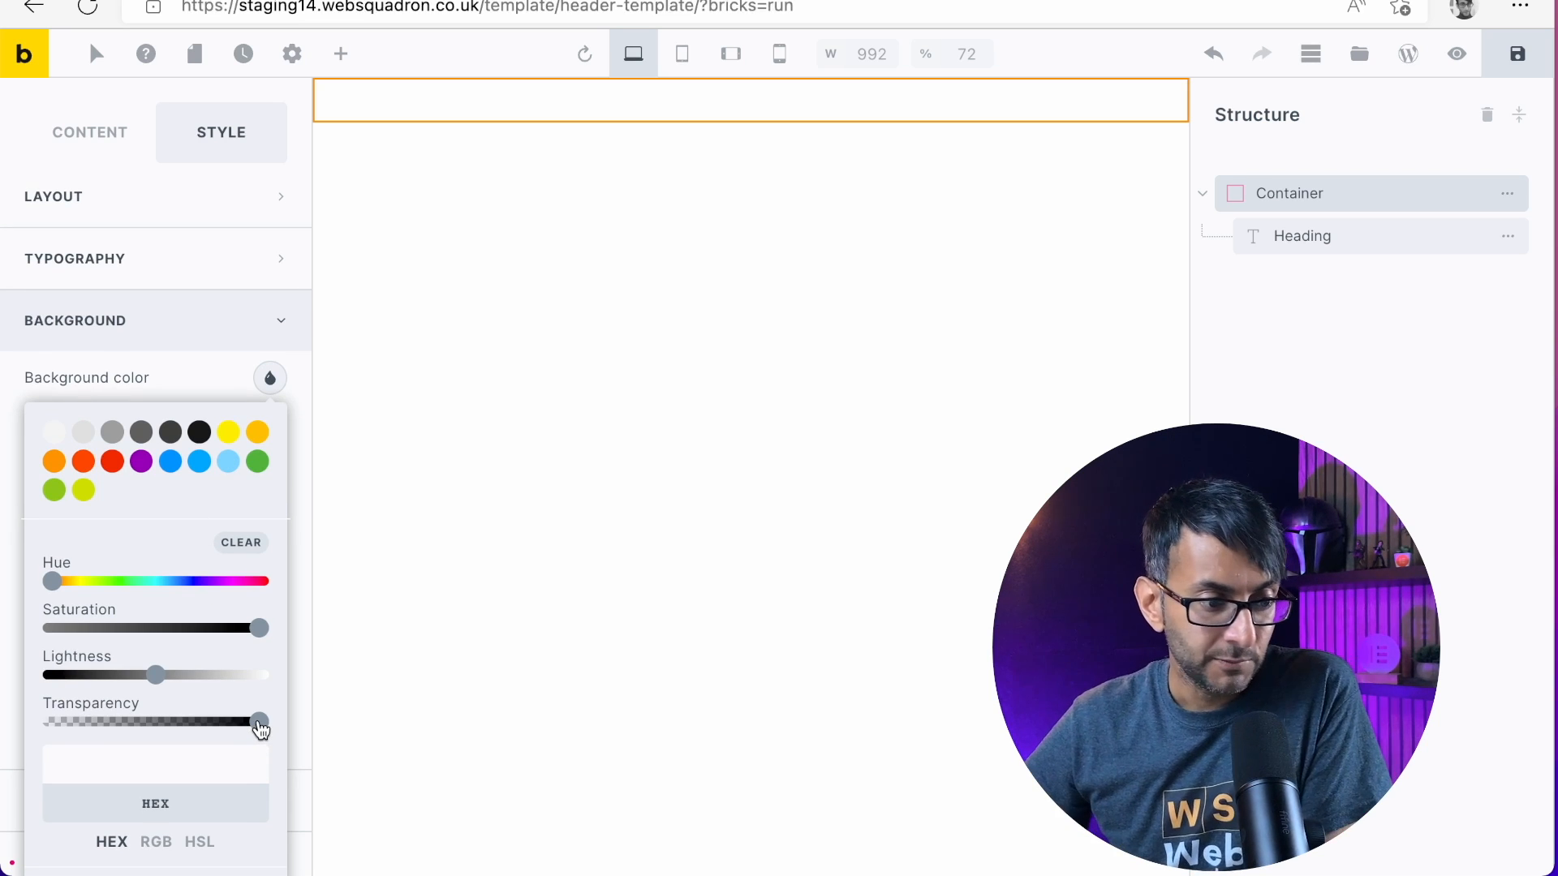
left_click_drag(259, 727, 158, 722)
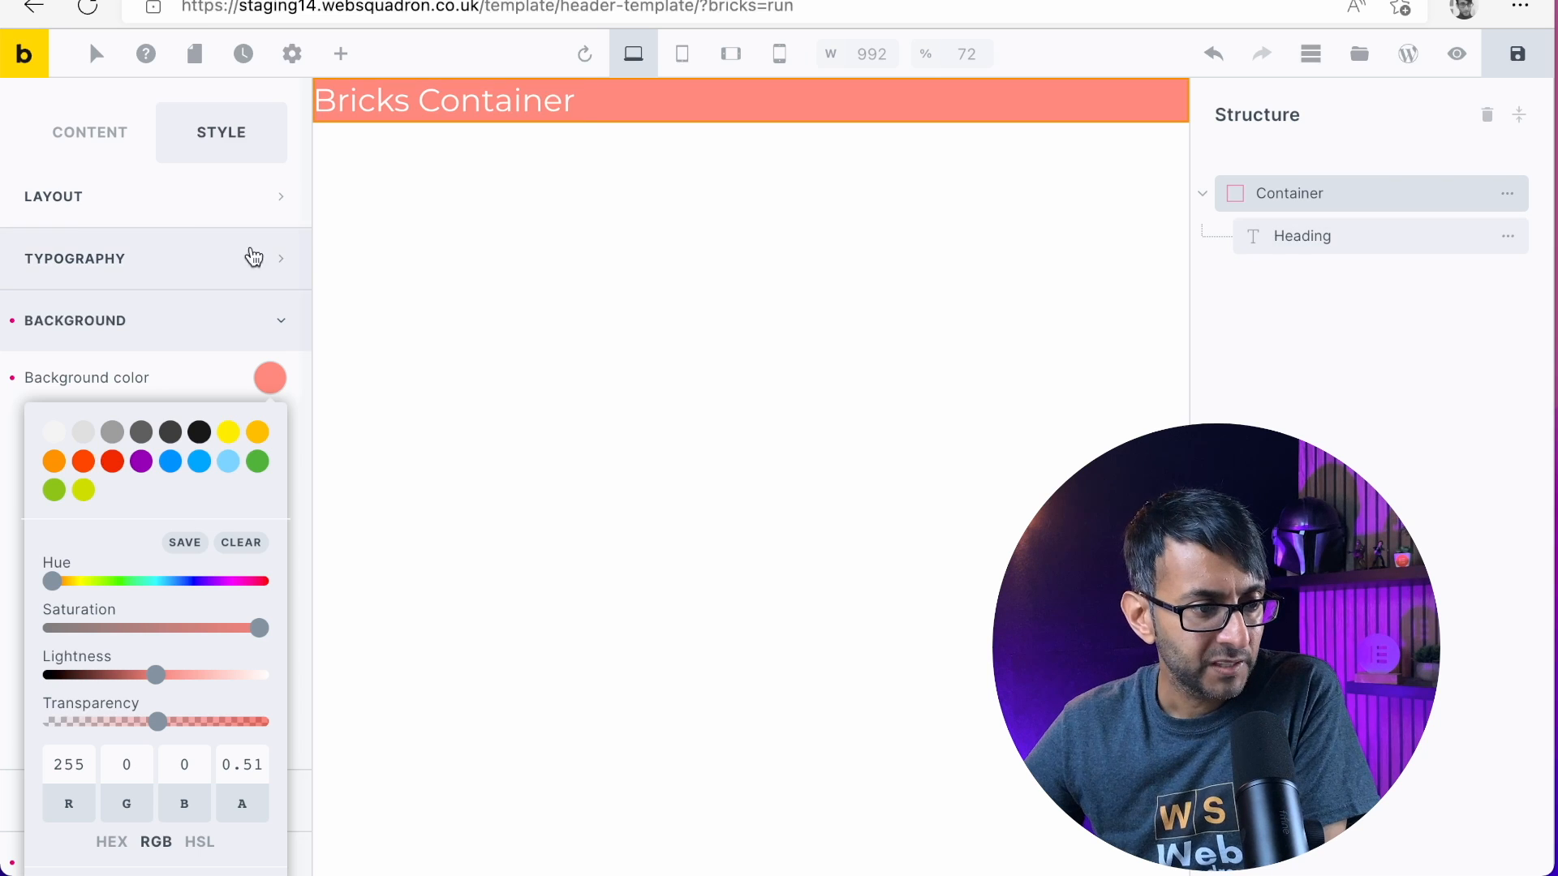
Link the Container's padding values and set the padding to 10 px on all sides
left_click(194, 203)
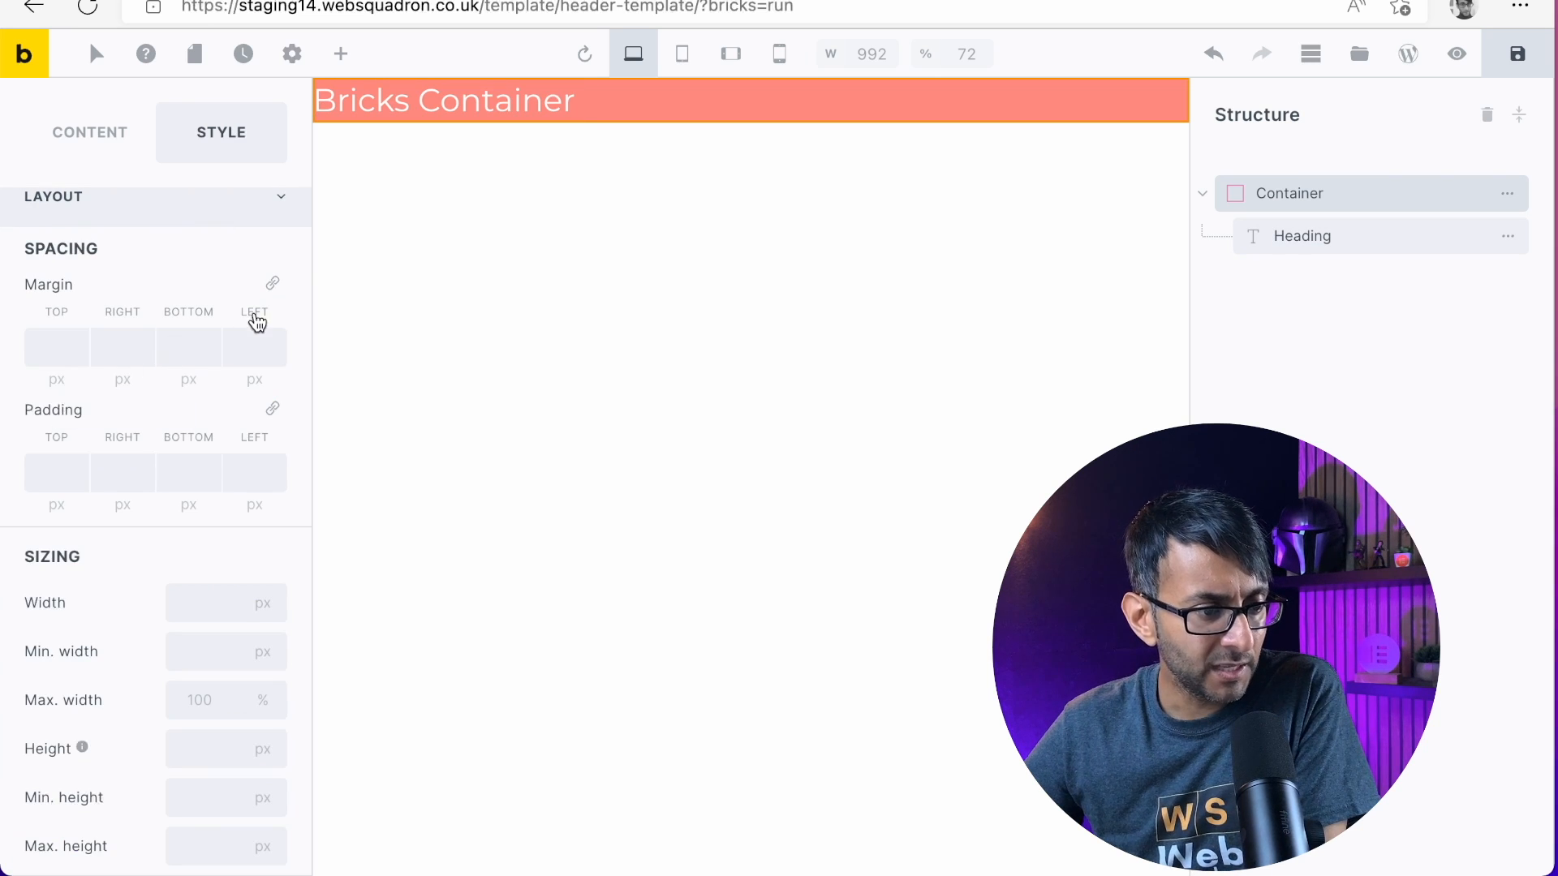
left_click(273, 410)
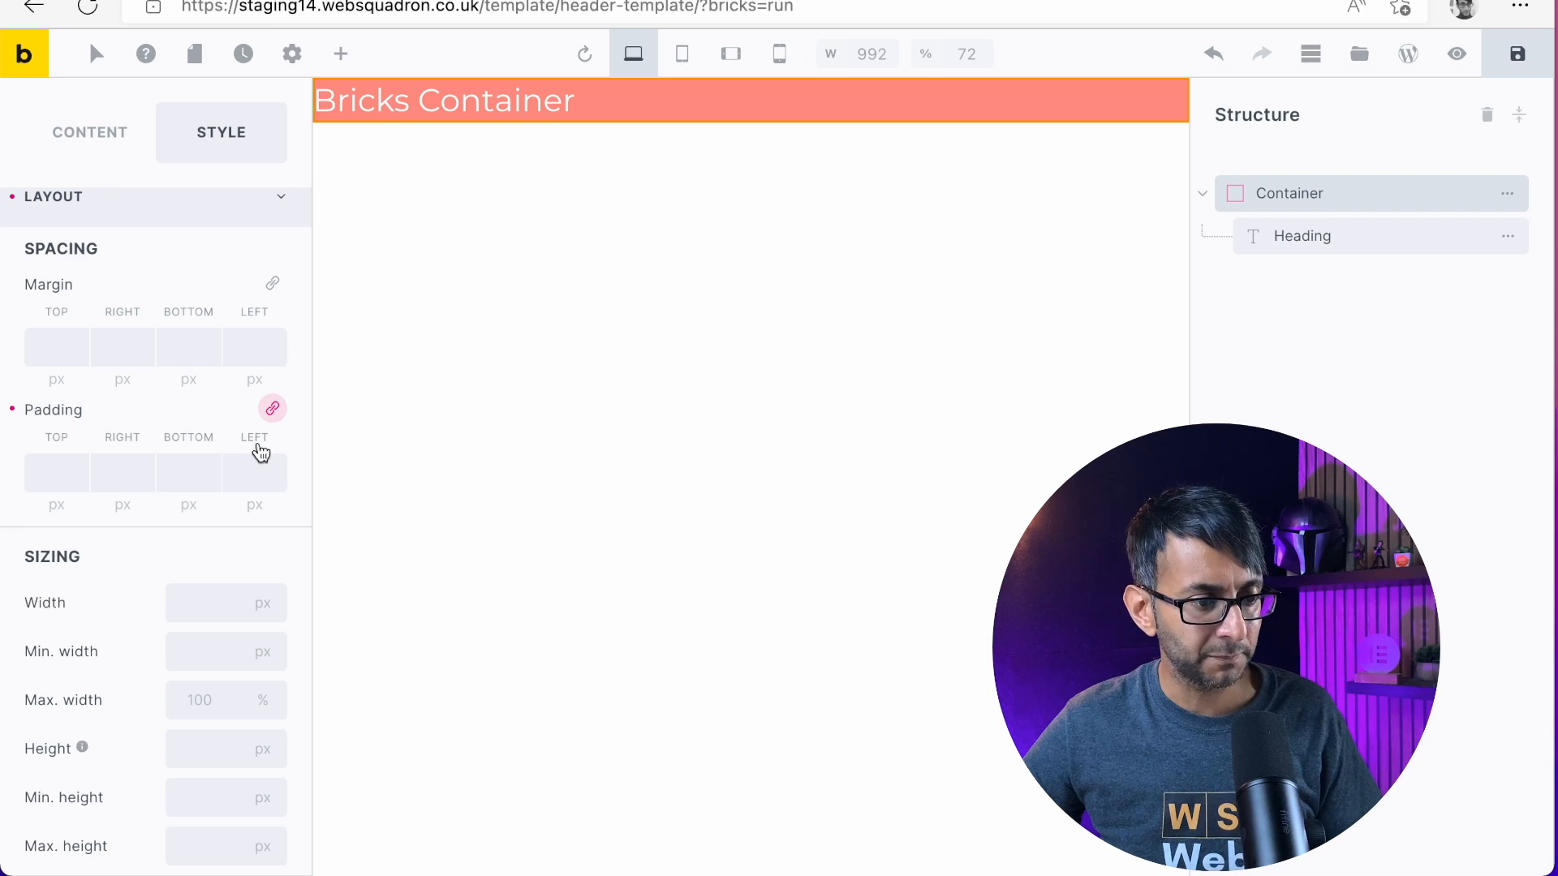
left_click(31, 478)
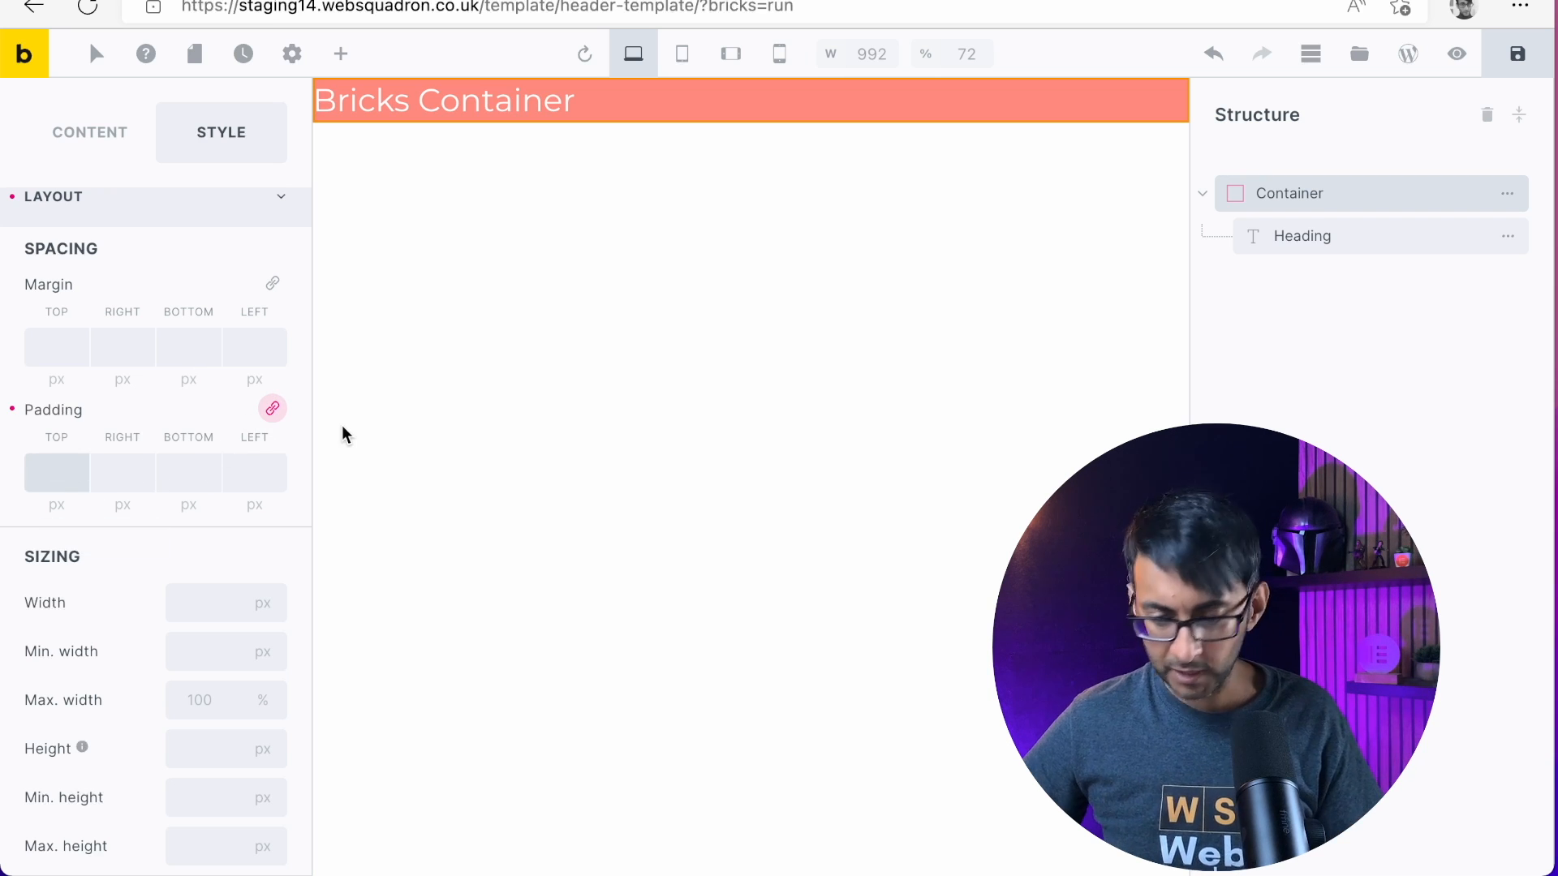
type("10")
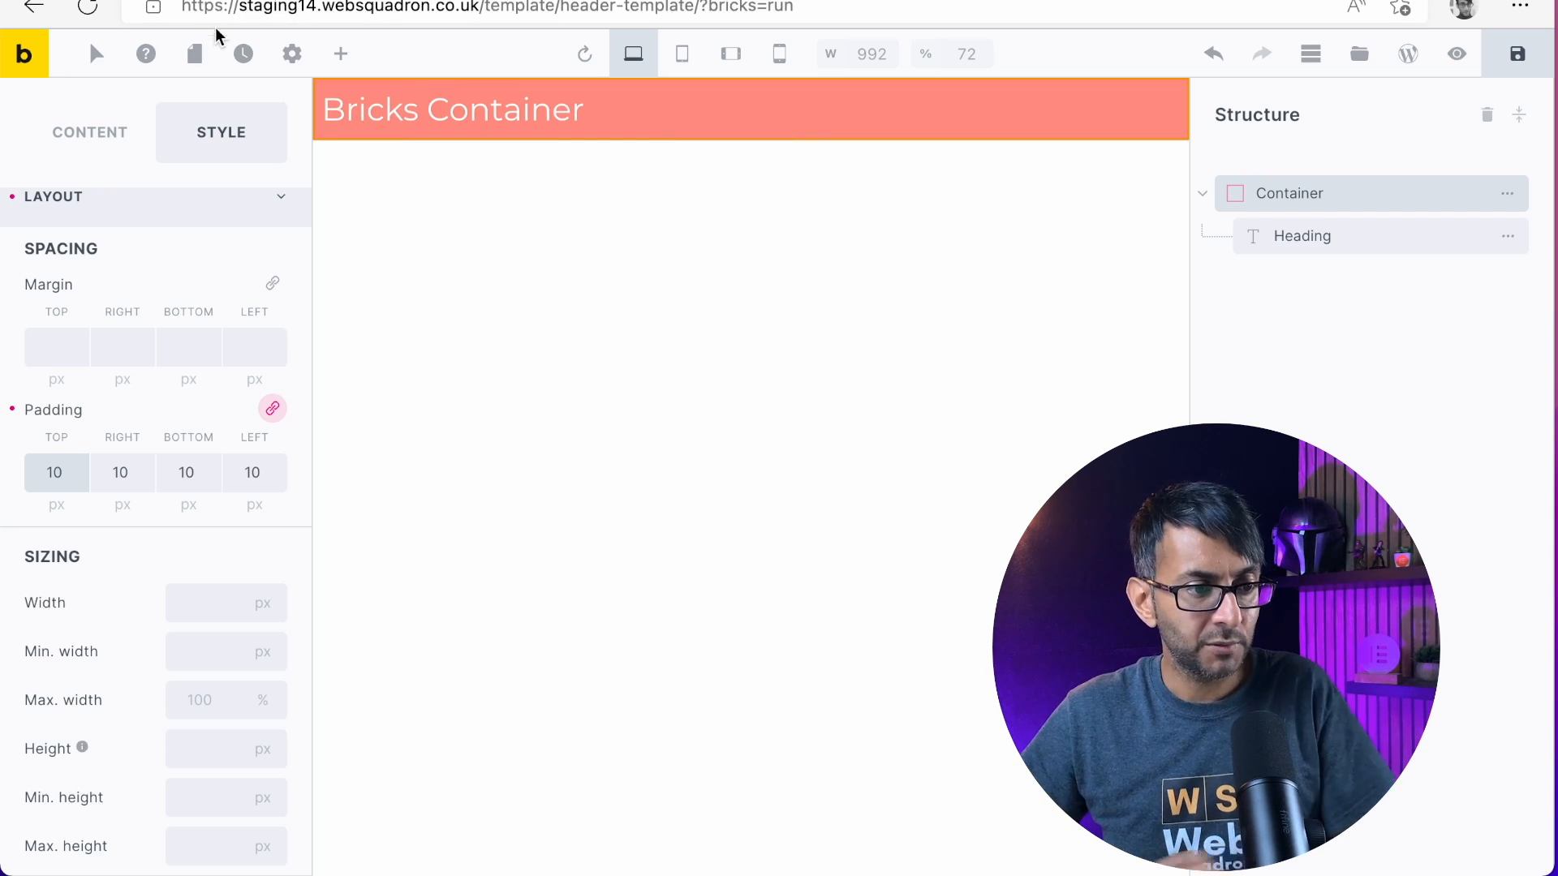
Search the elements for "menu" and add a Nav Menu after the heading inside the header Container
left_click(338, 56)
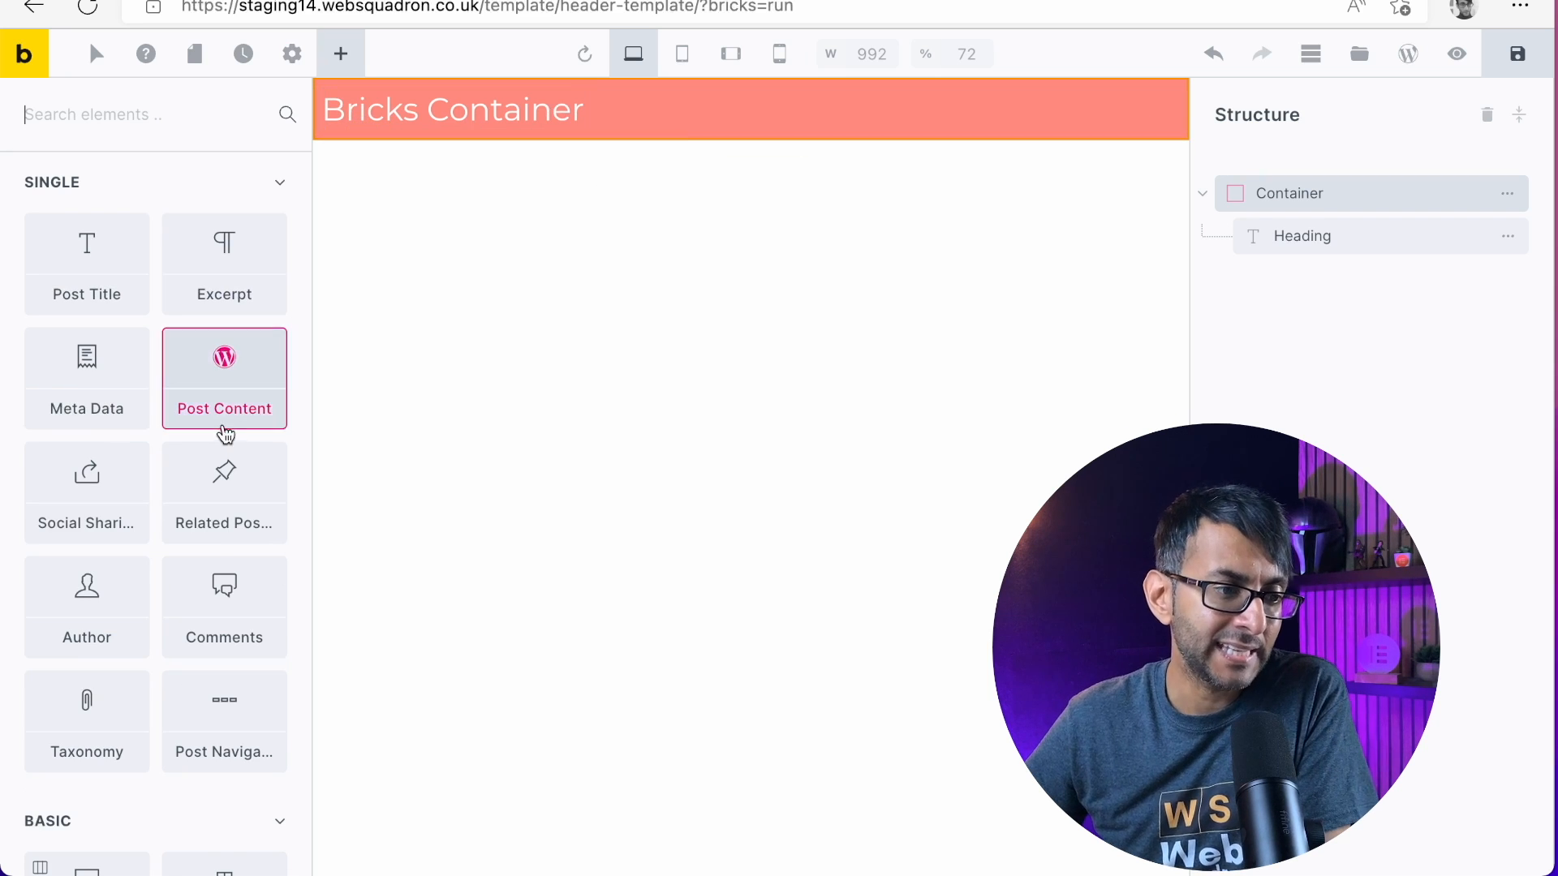
scroll(161, 454, "down", 10)
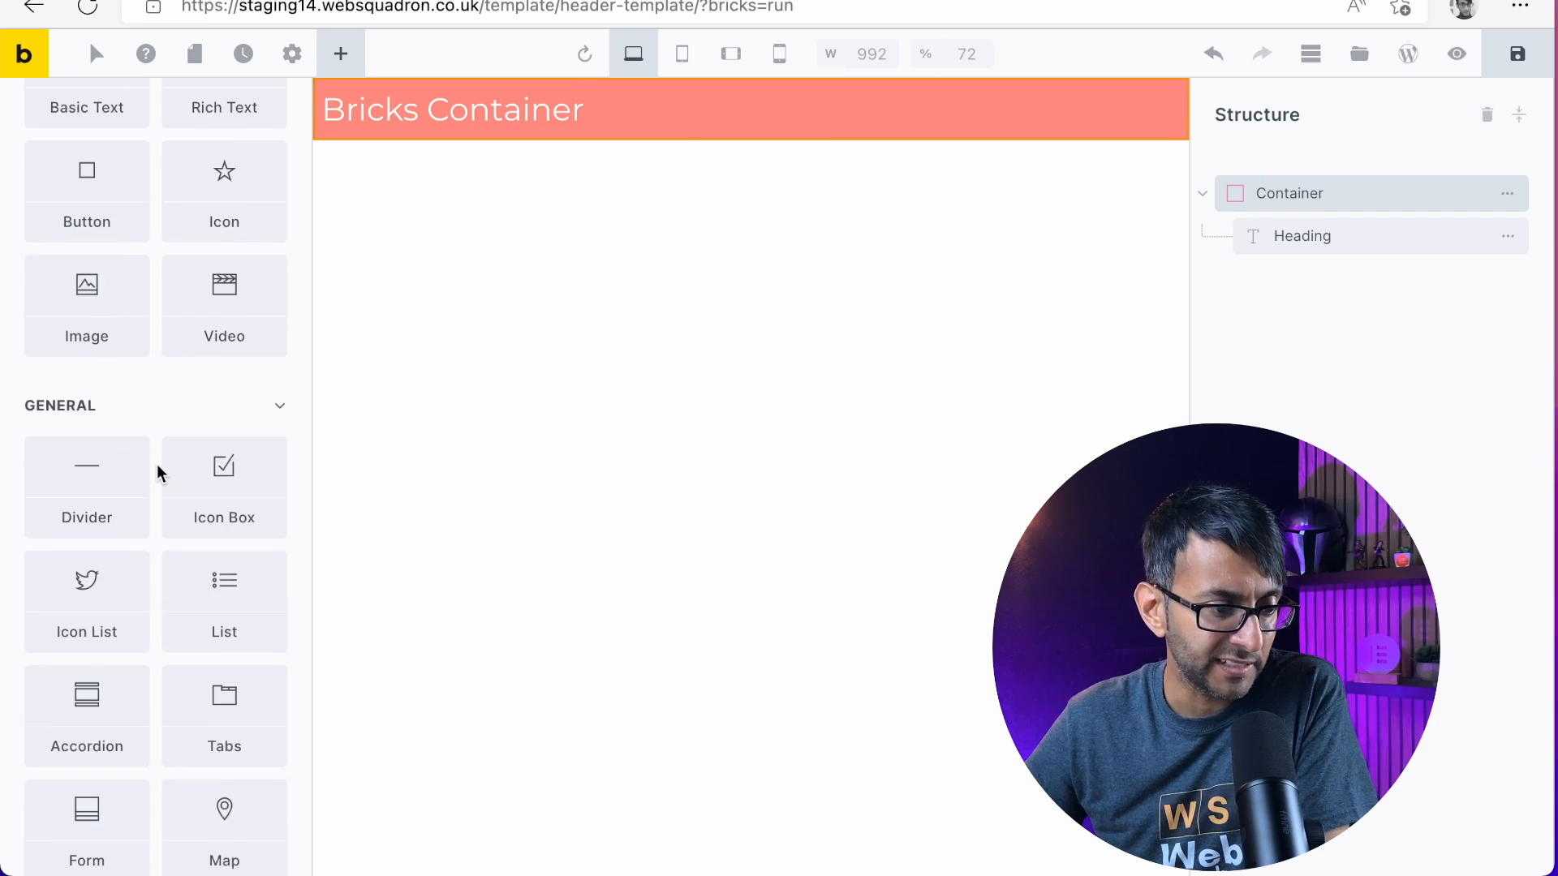
scroll(158, 461, "up", 2)
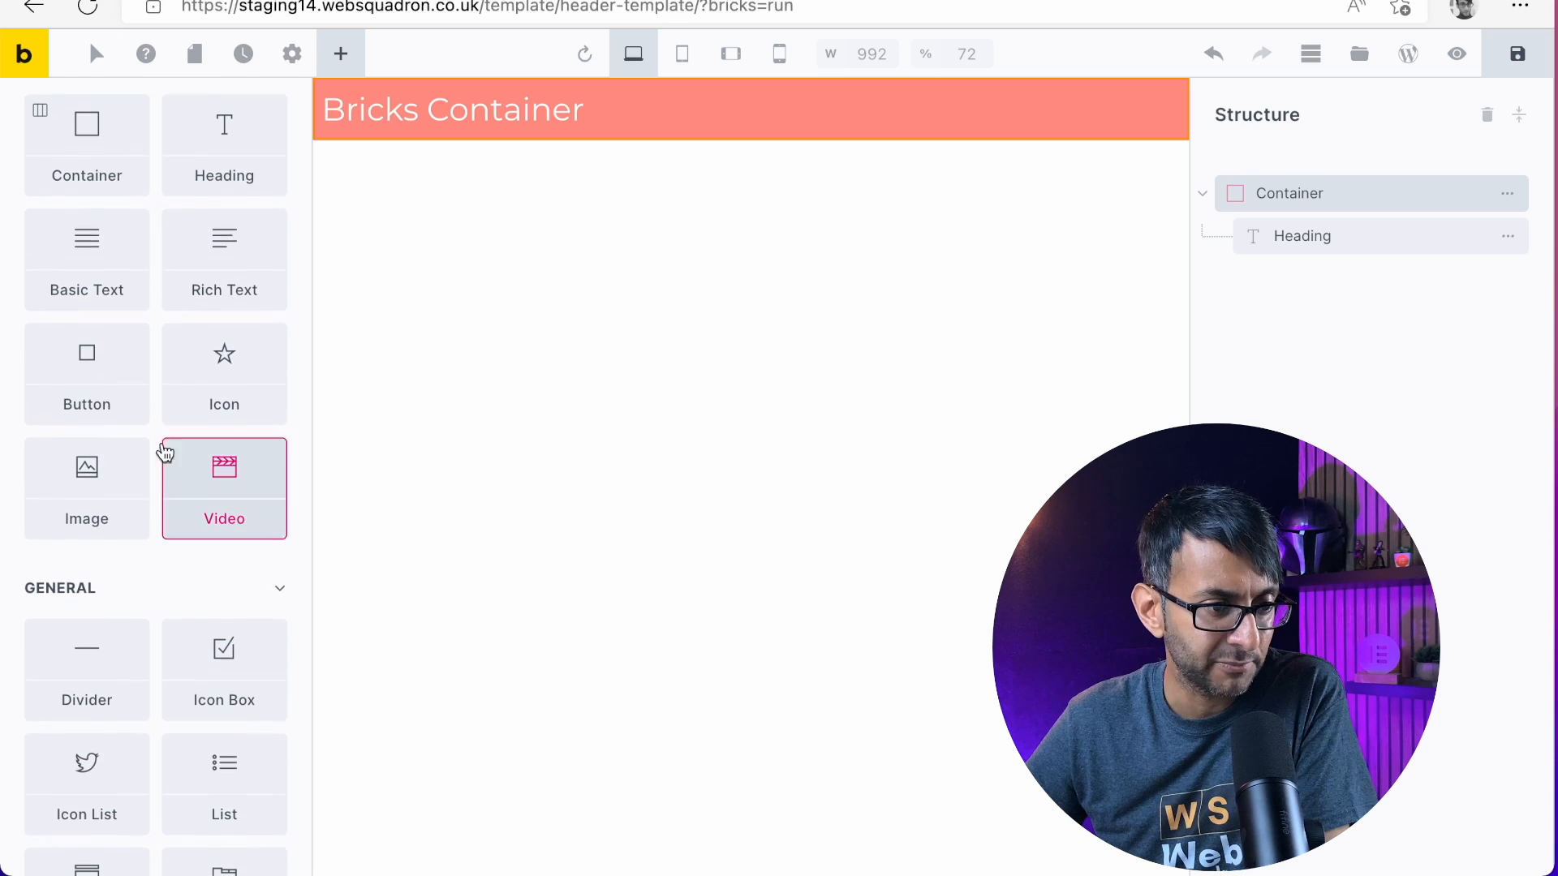
scroll(243, 527, "down", 3)
scroll(136, 495, "up", 8)
scroll(137, 495, "up", 4)
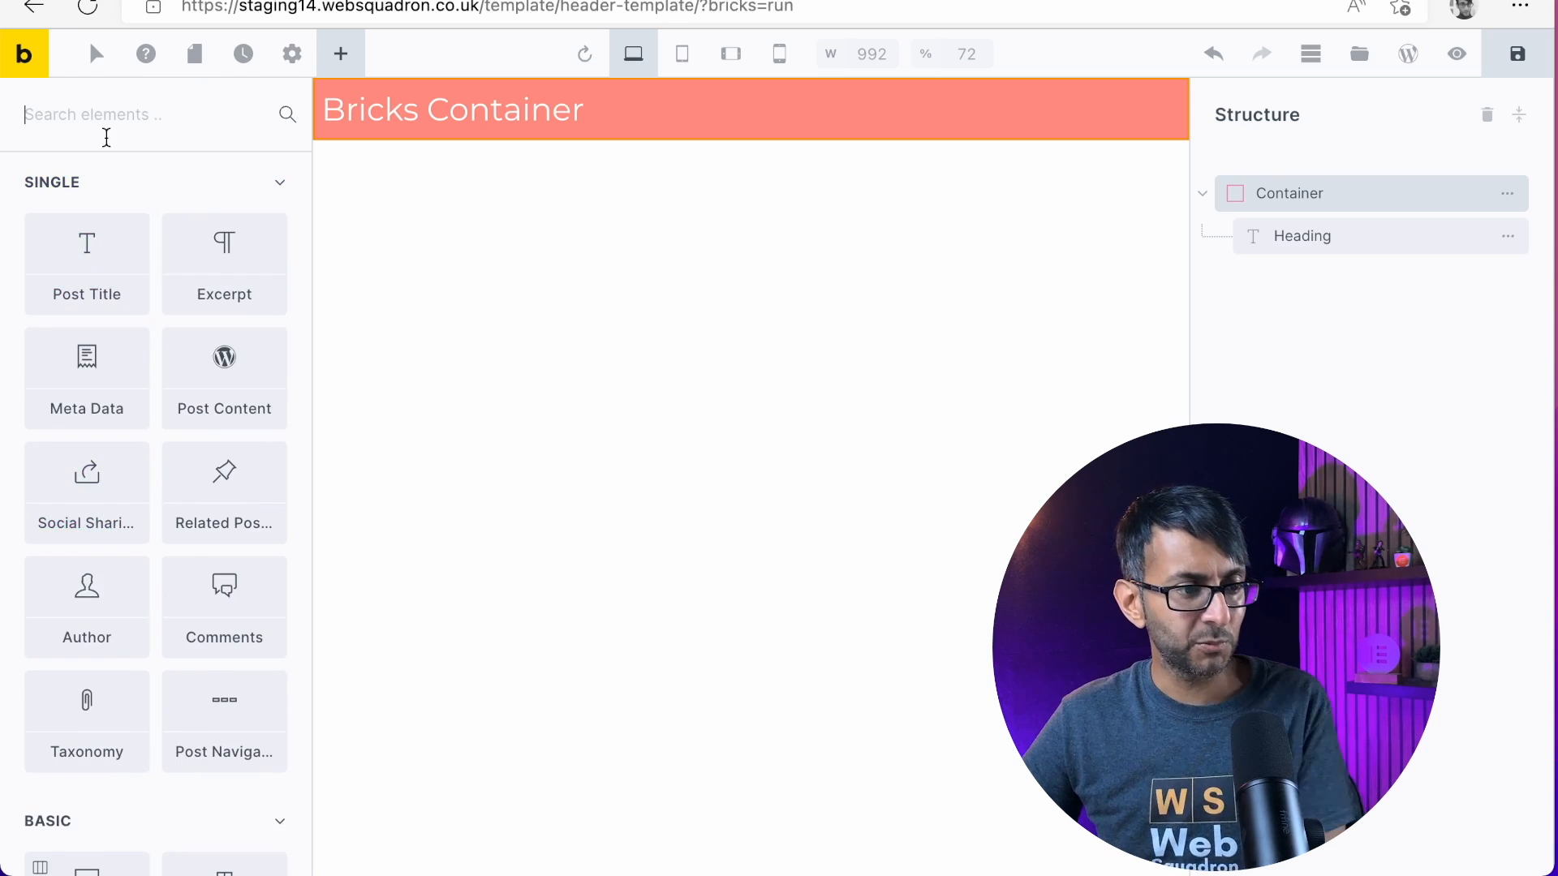
type("menu")
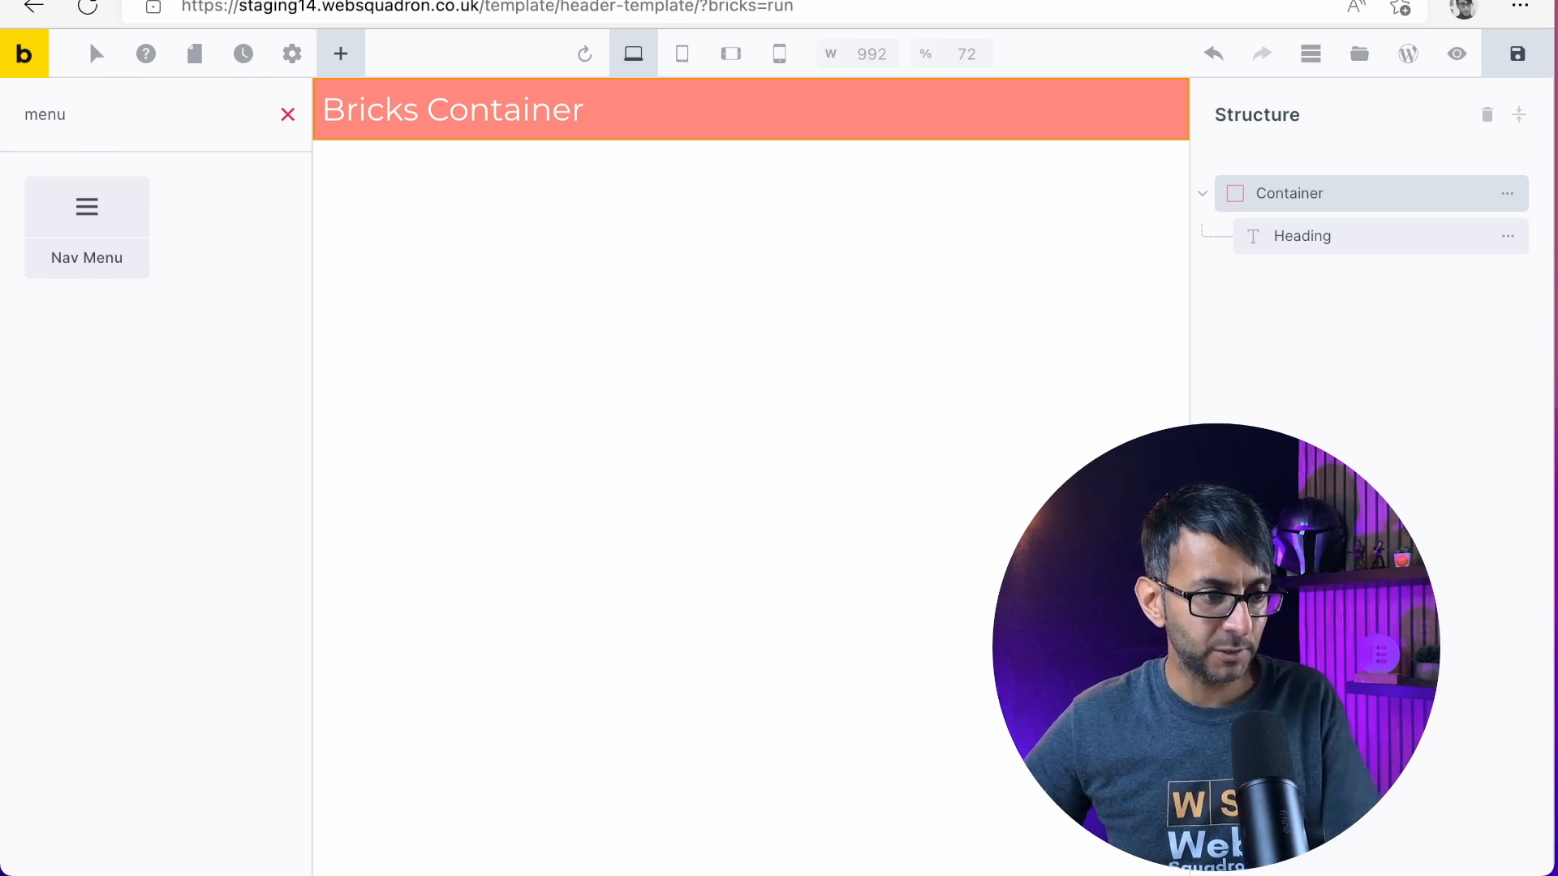
left_click_drag(97, 215, 625, 121)
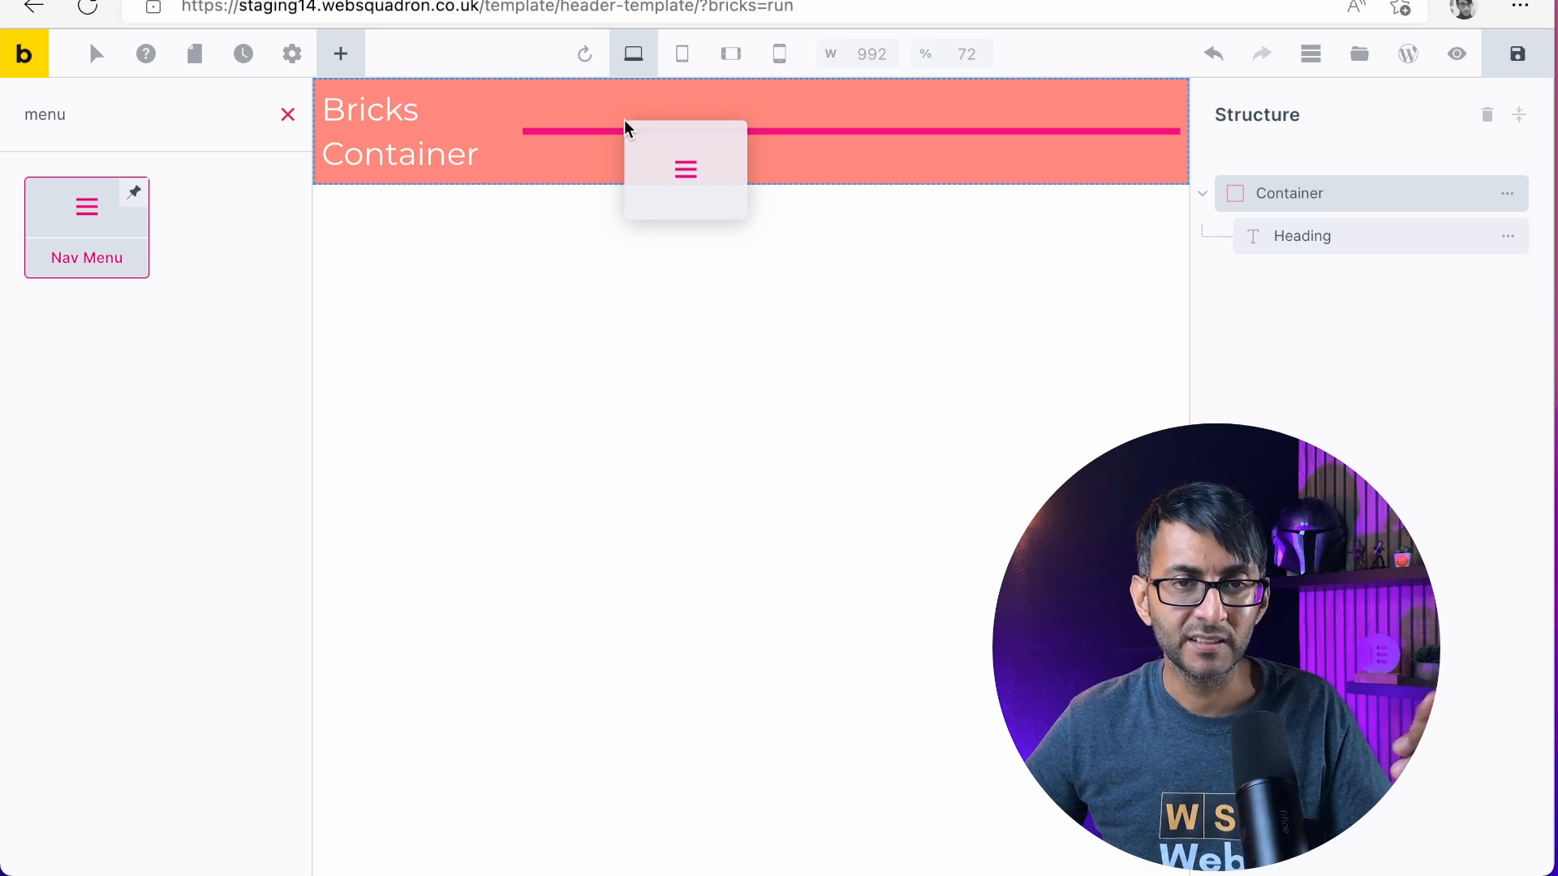
left_click_drag(625, 120, 624, 119)
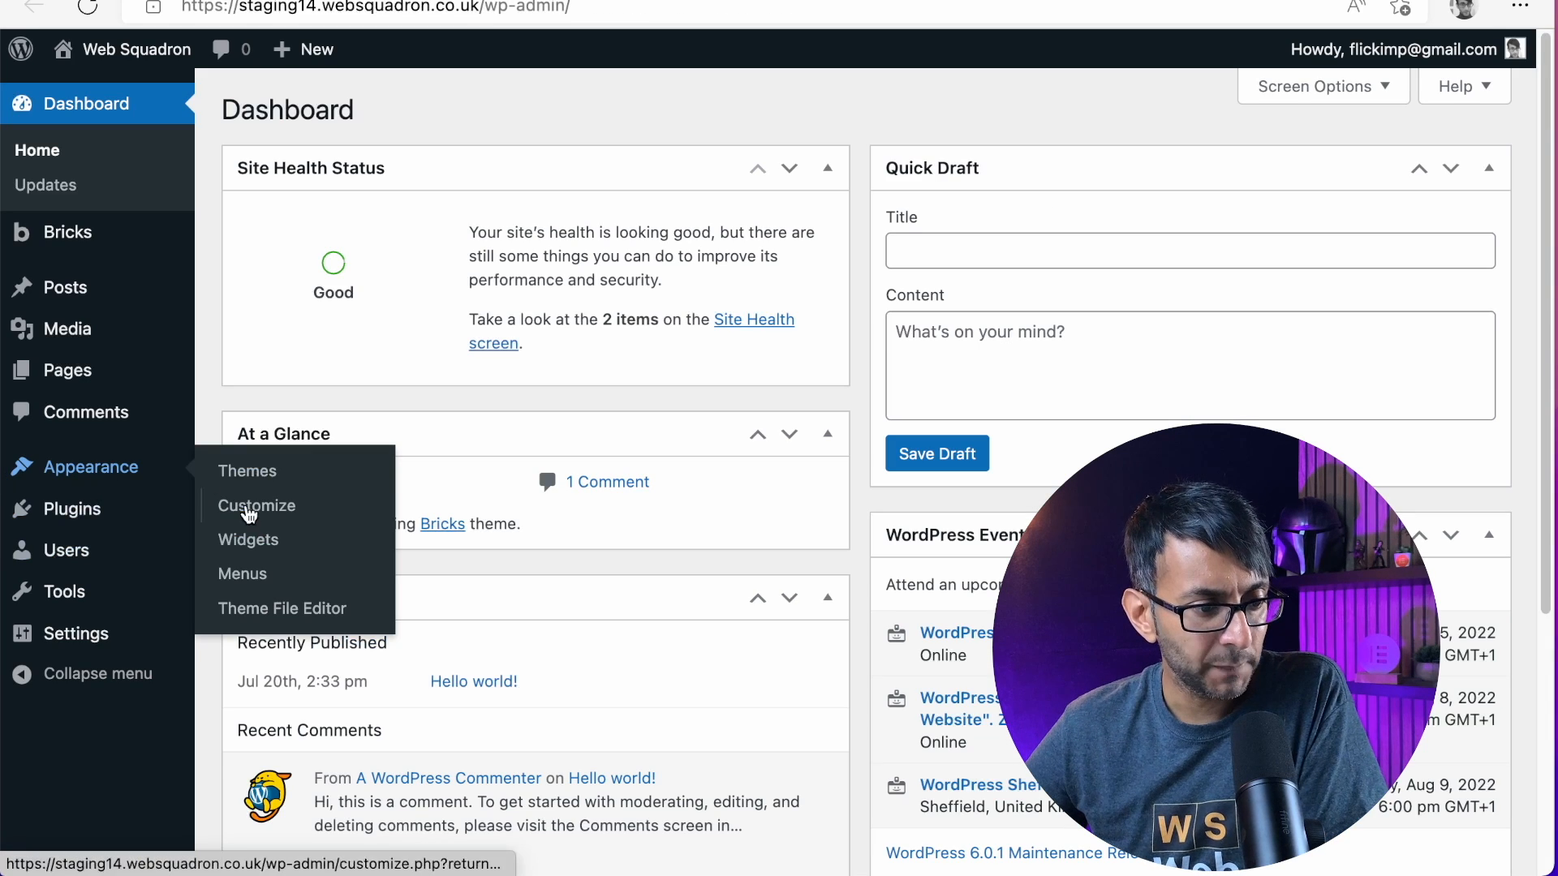
Create a WordPress menu named MainMenu in the site's dashboard
left_click(246, 582)
left_click(876, 386)
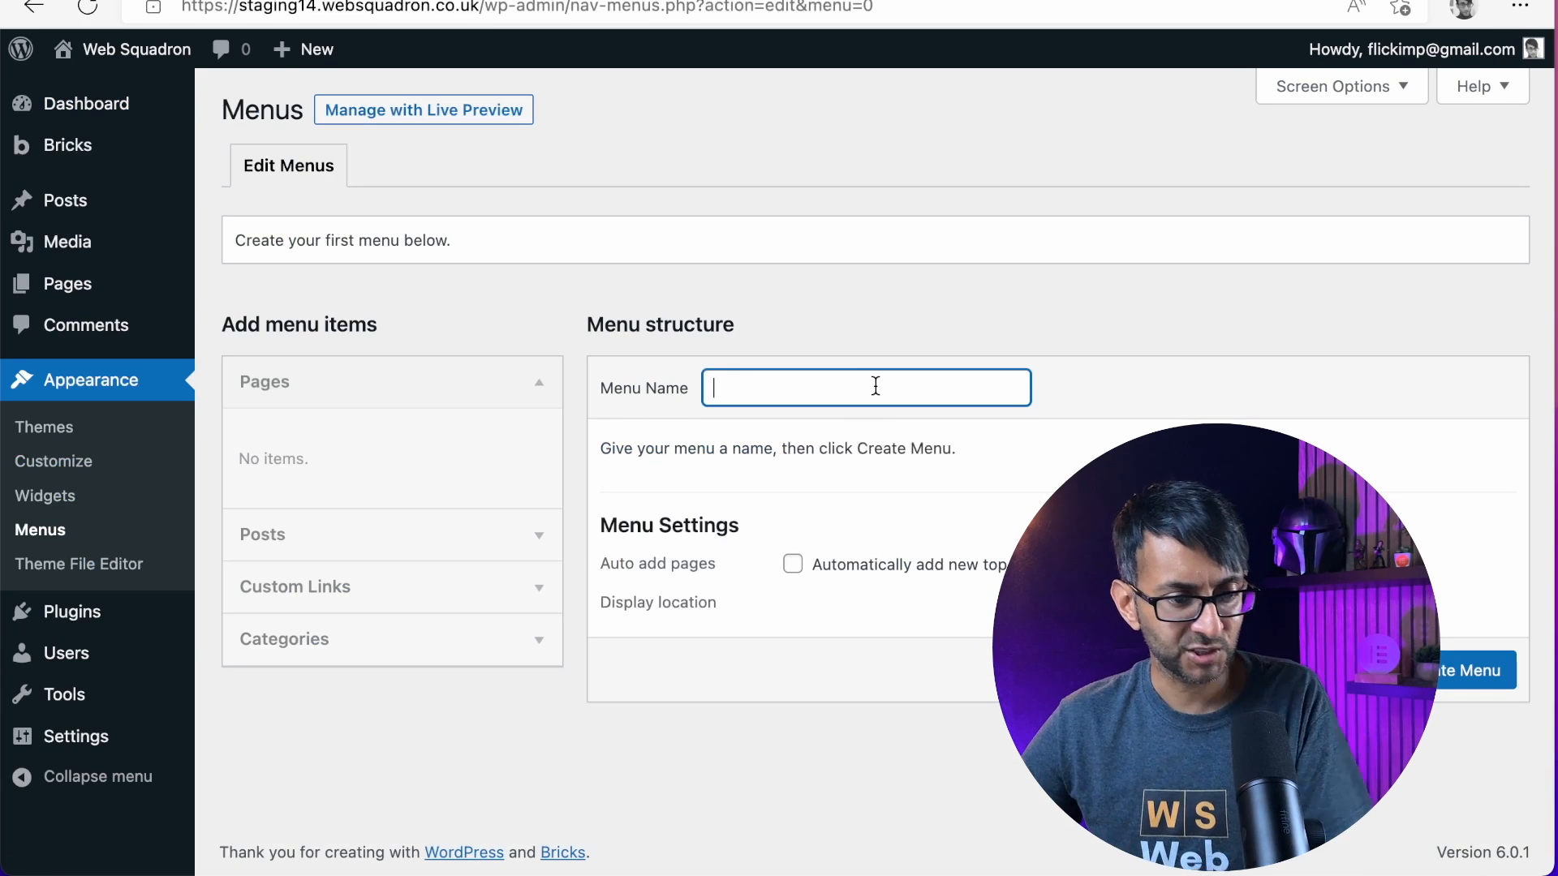
type("MainMenu")
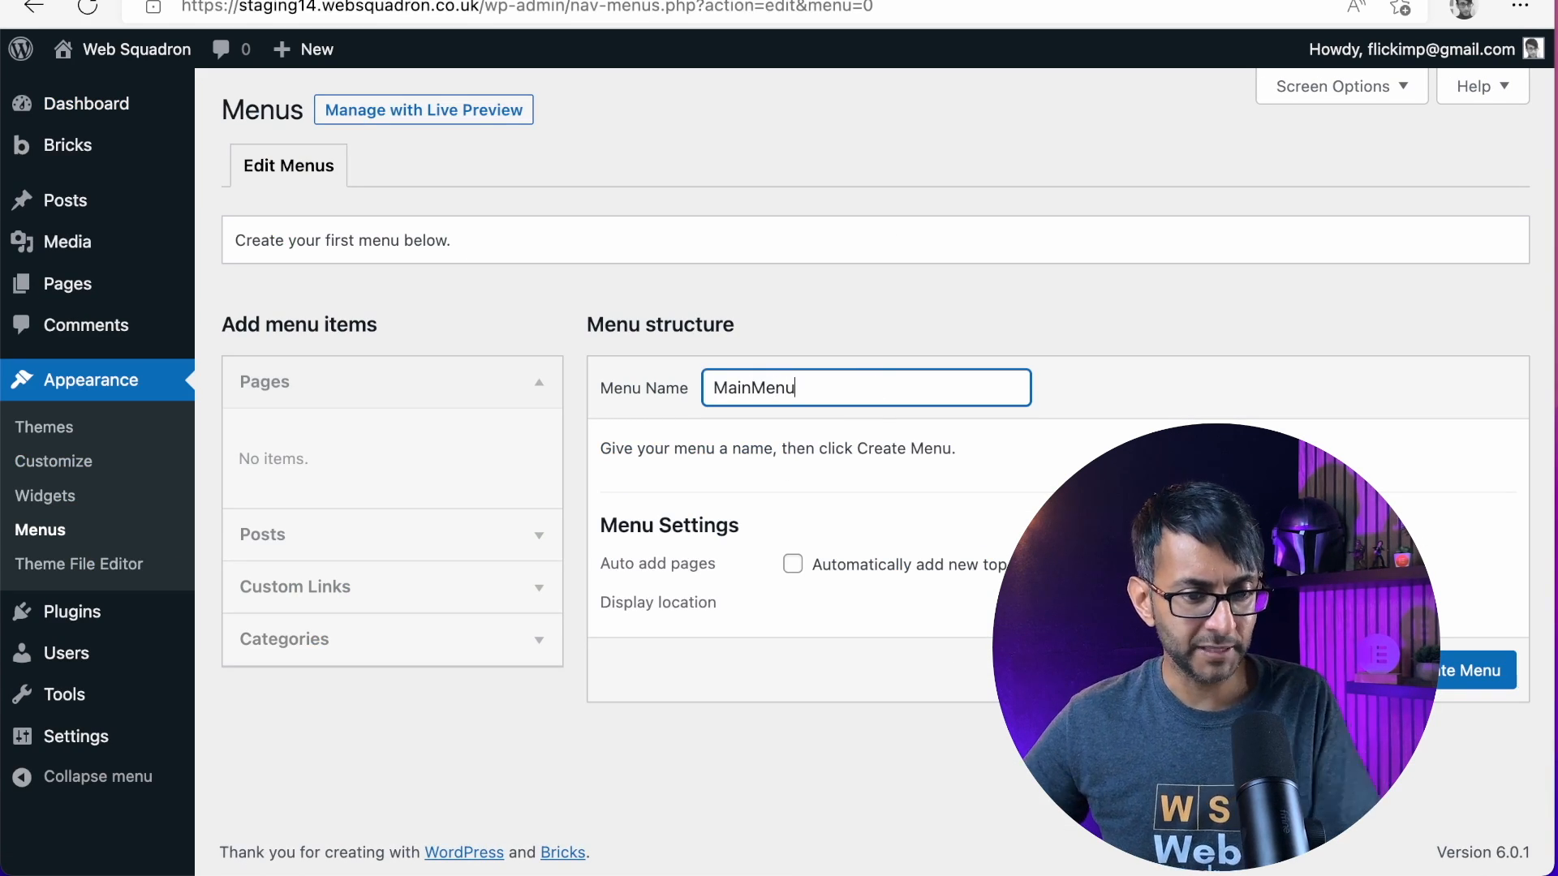
left_click(1503, 670)
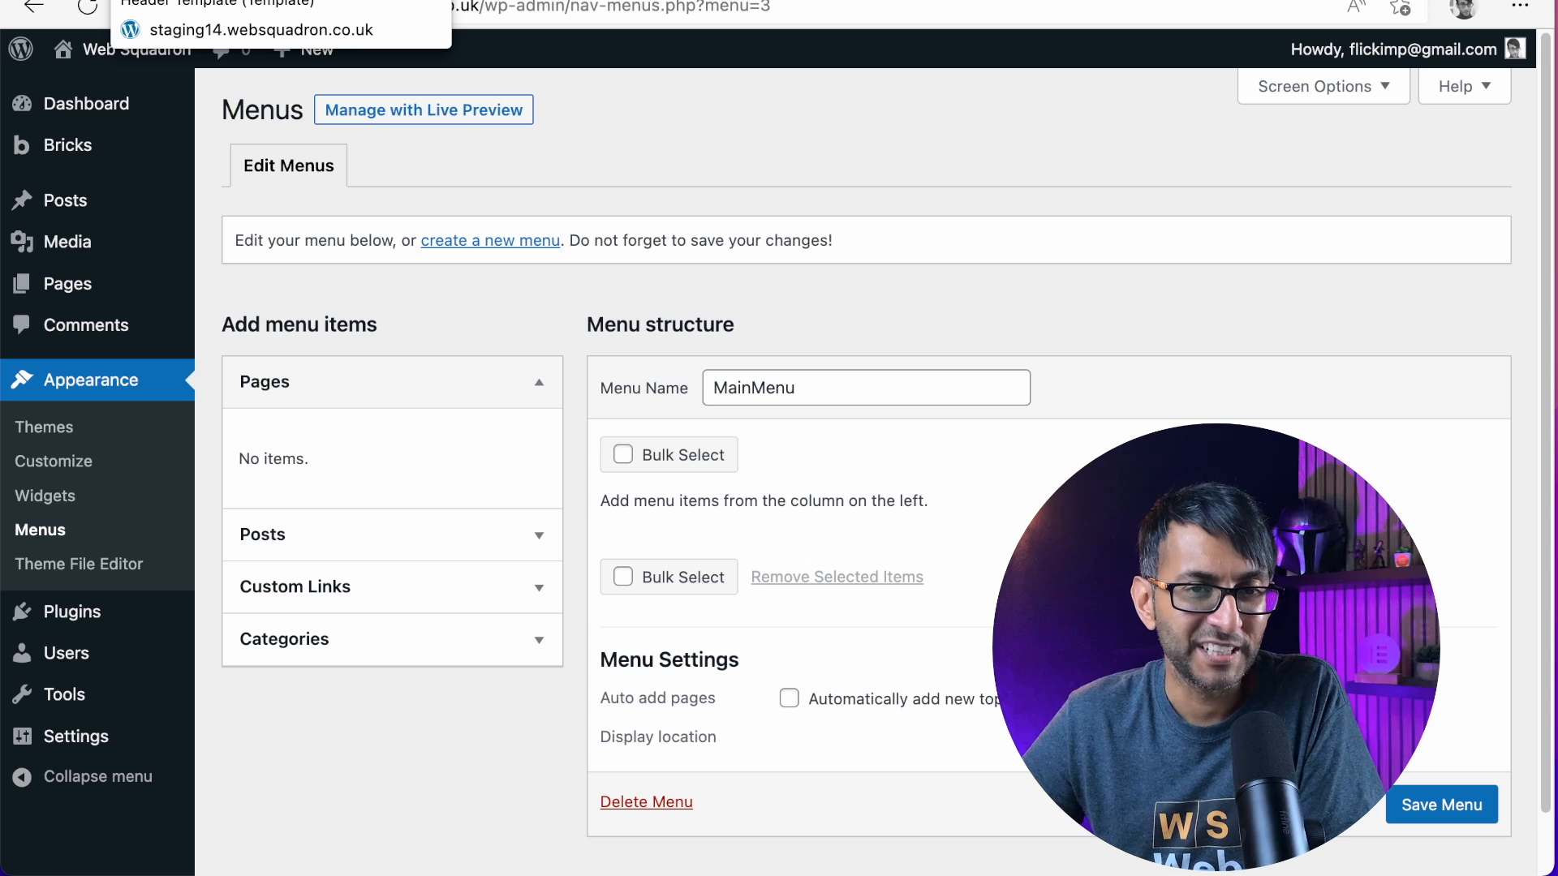
Return to the header template in the Bricks builder, refit the browser window to the screen and reload the editor
left_click(171, 0)
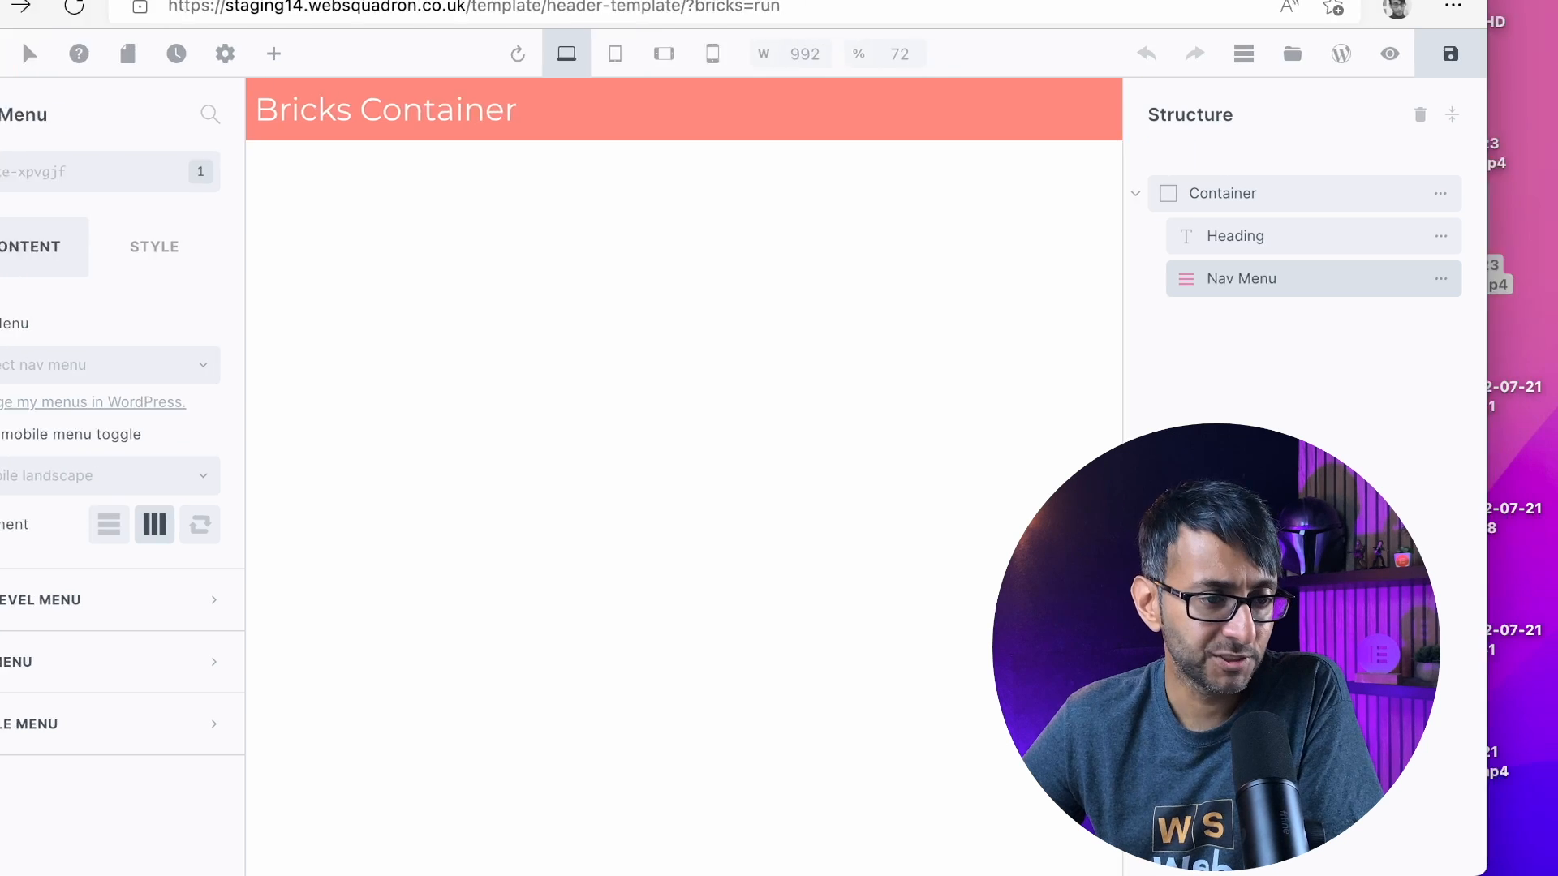
left_click_drag(1229, 31, 1137, 31)
left_click_drag(1002, 0, 1322, 0)
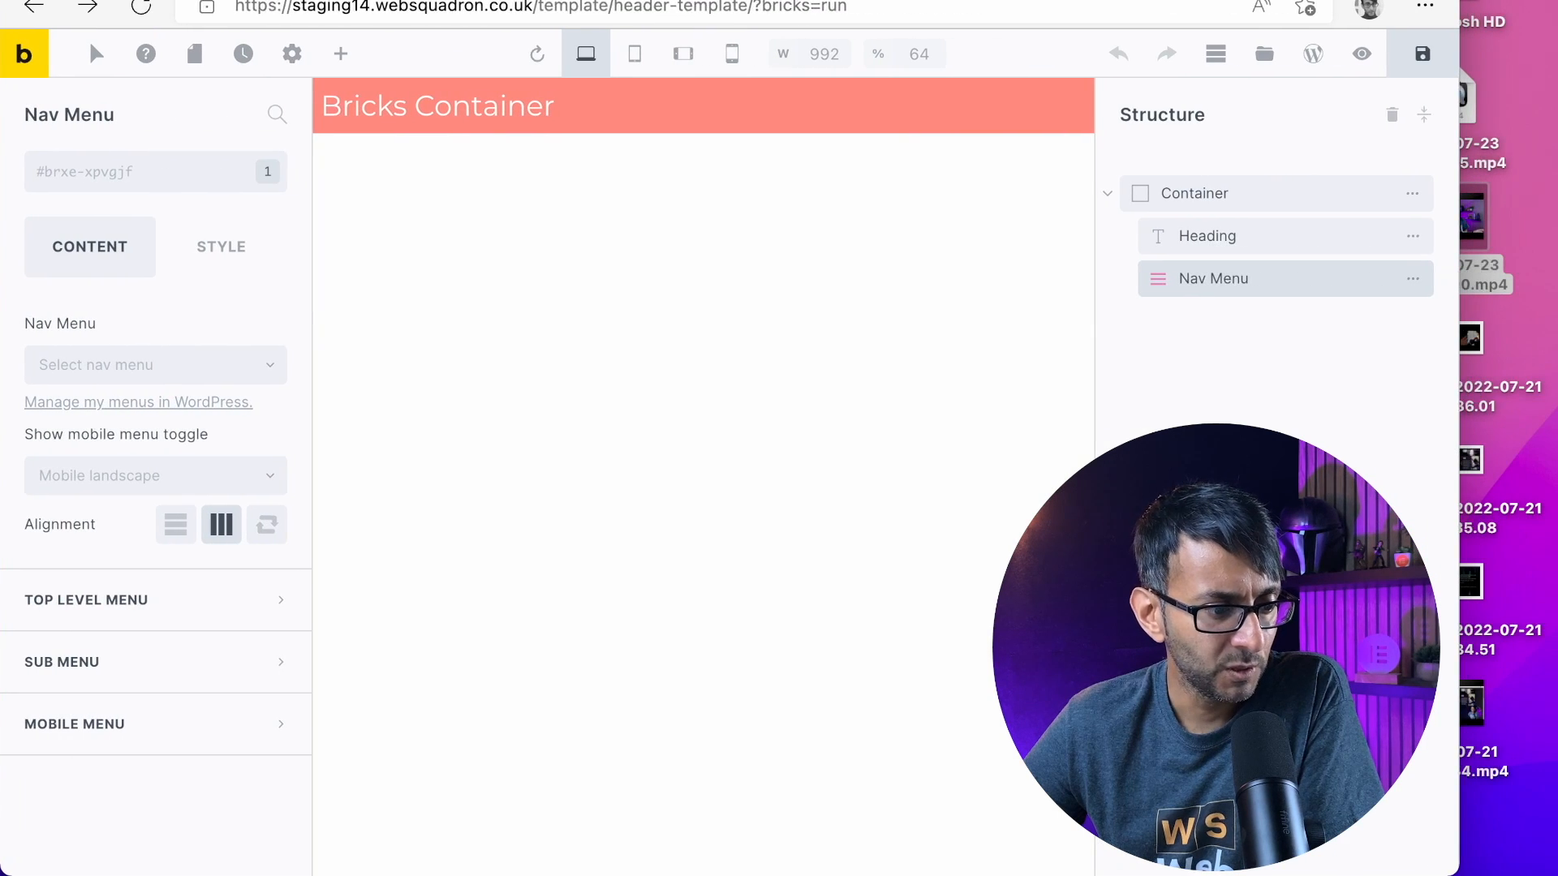
left_click_drag(1458, 183, 1556, 182)
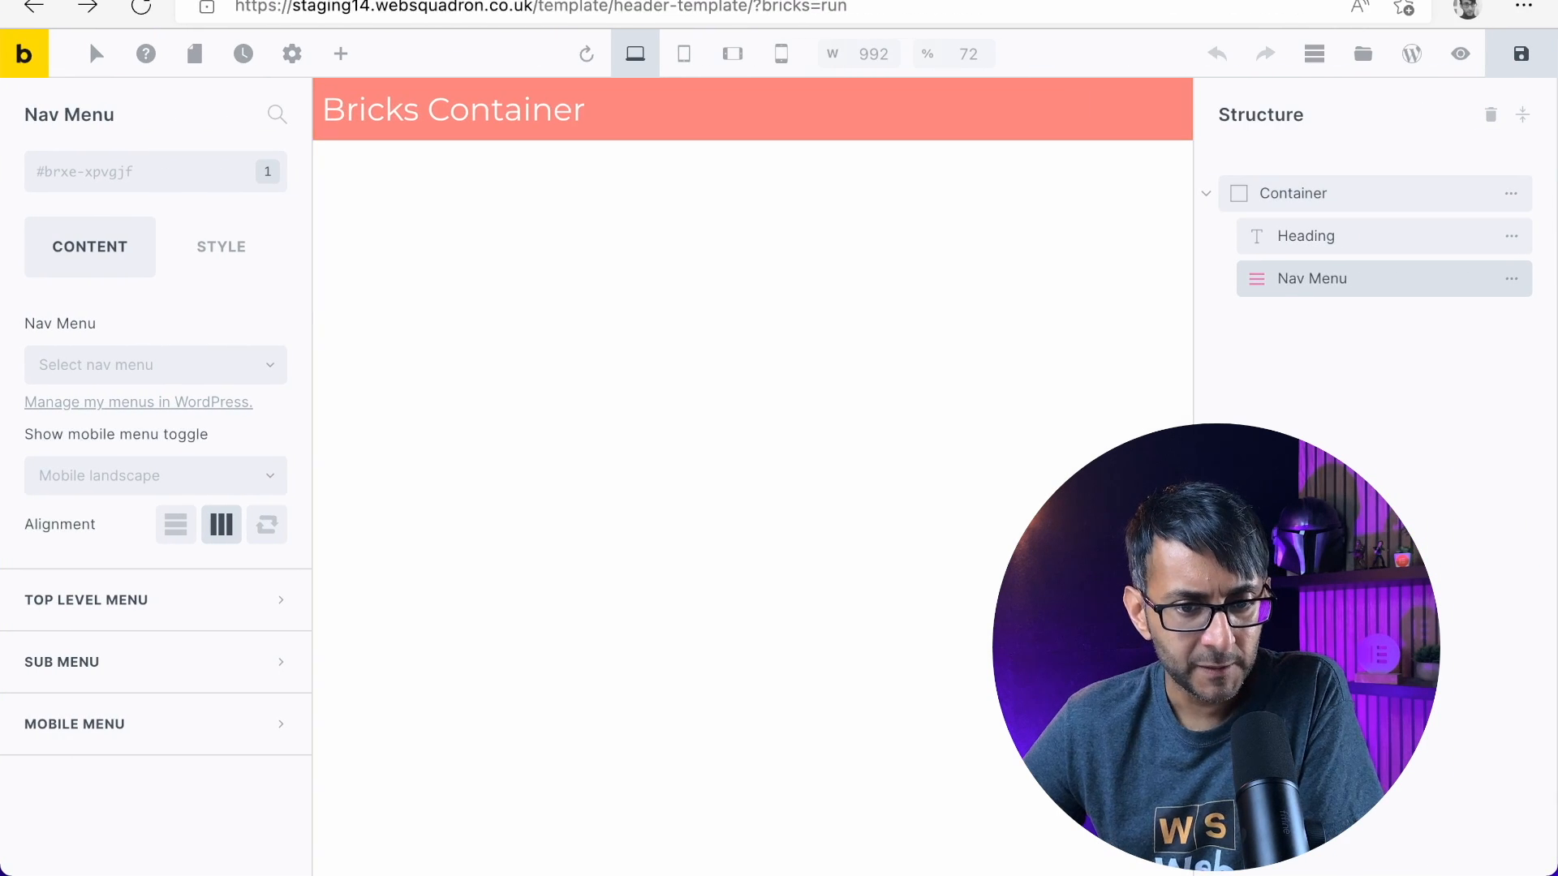
left_click(904, 4)
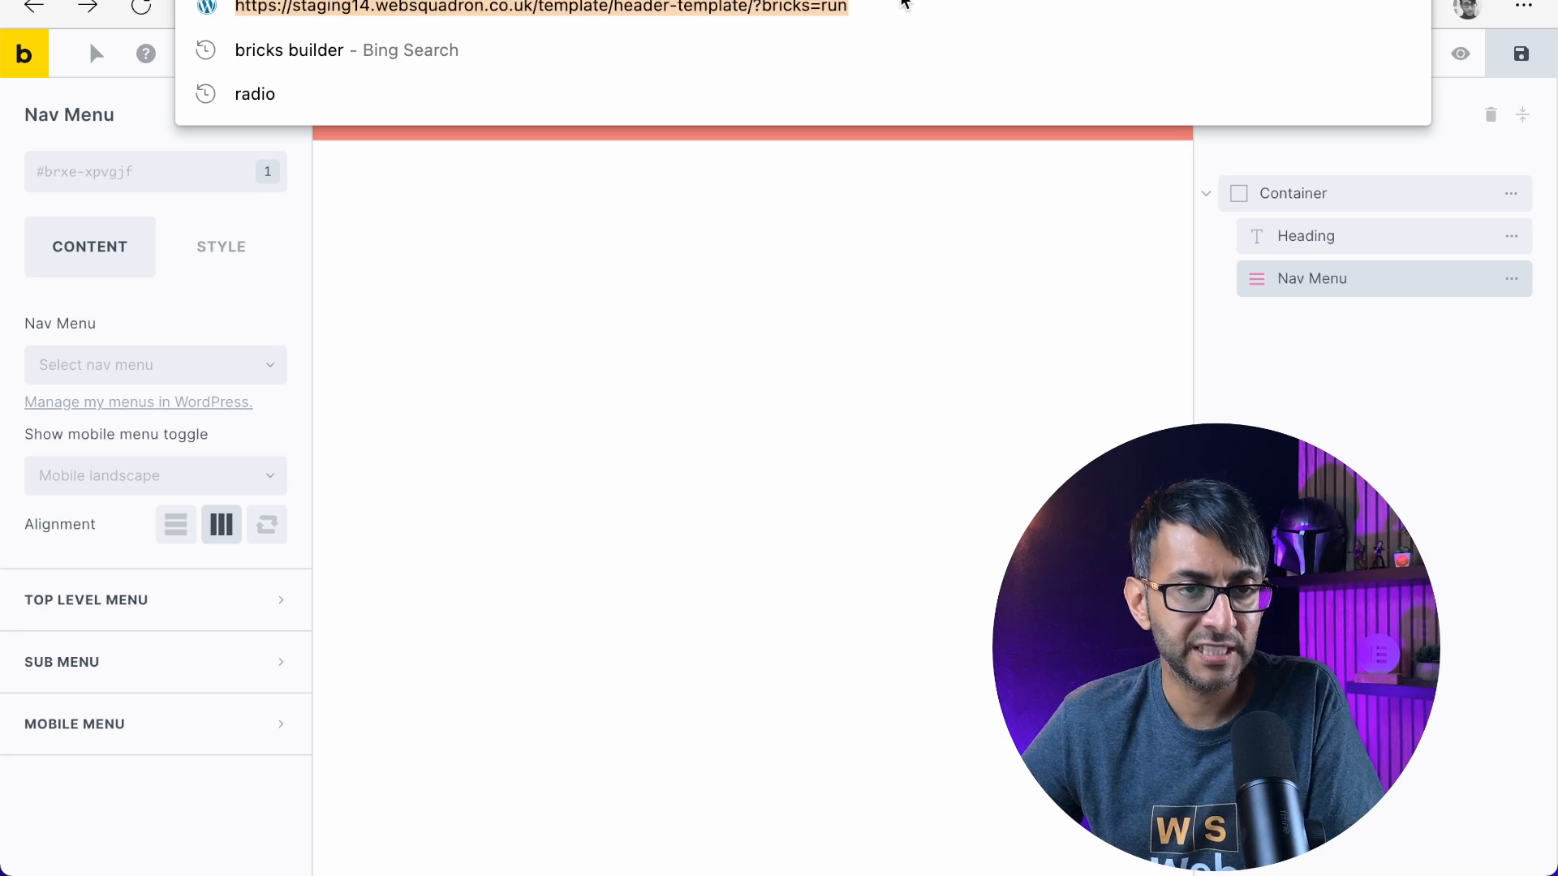
key("Return")
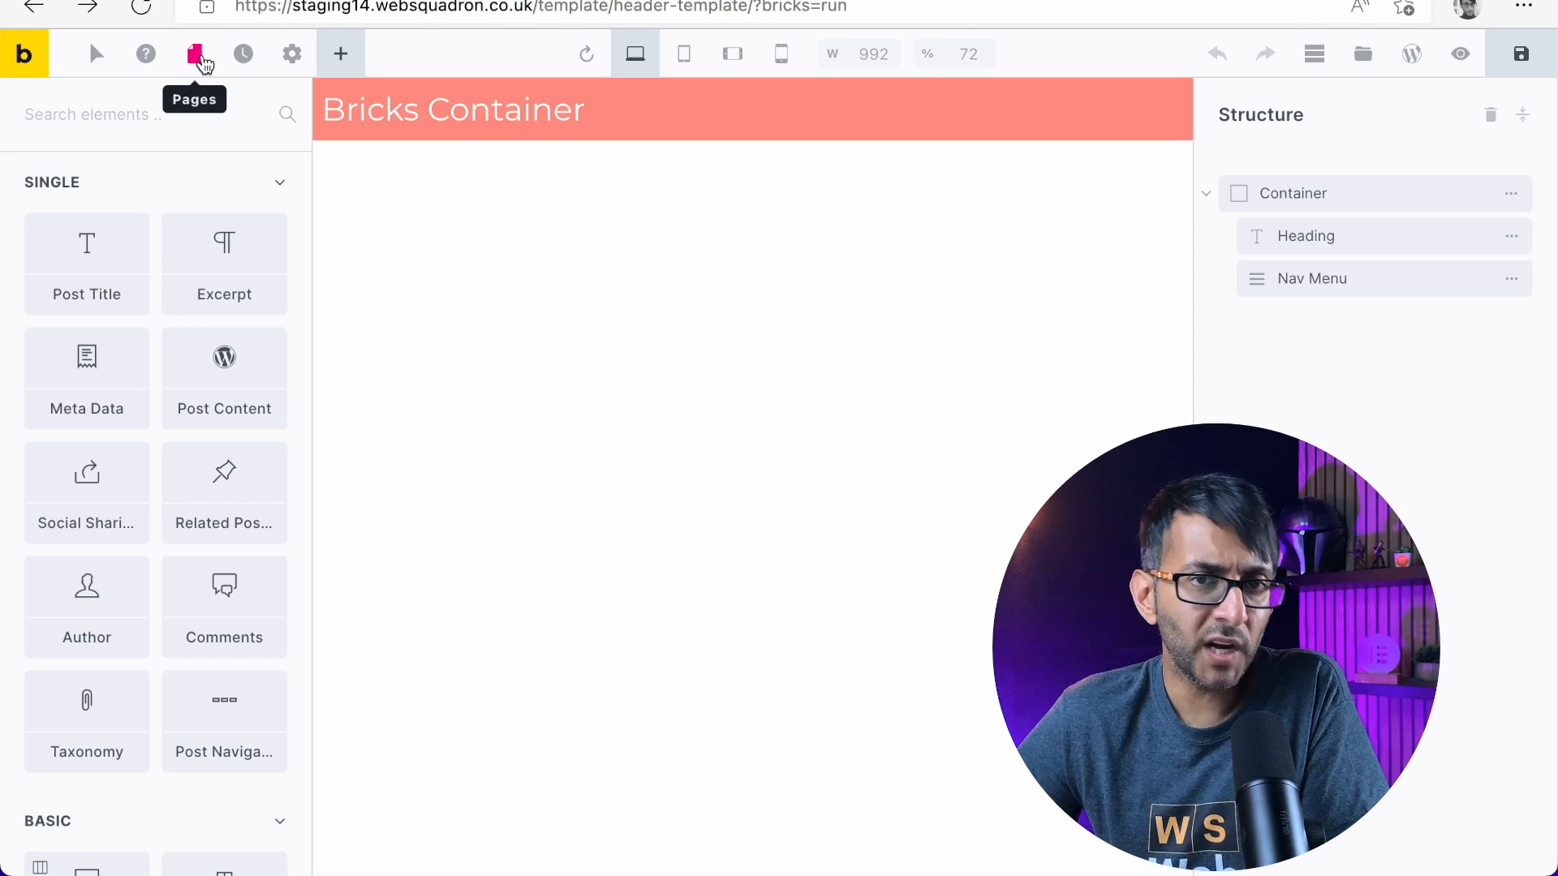
Create a Home page from the builder, open it for editing and publish it
left_click(203, 63)
left_click(179, 336)
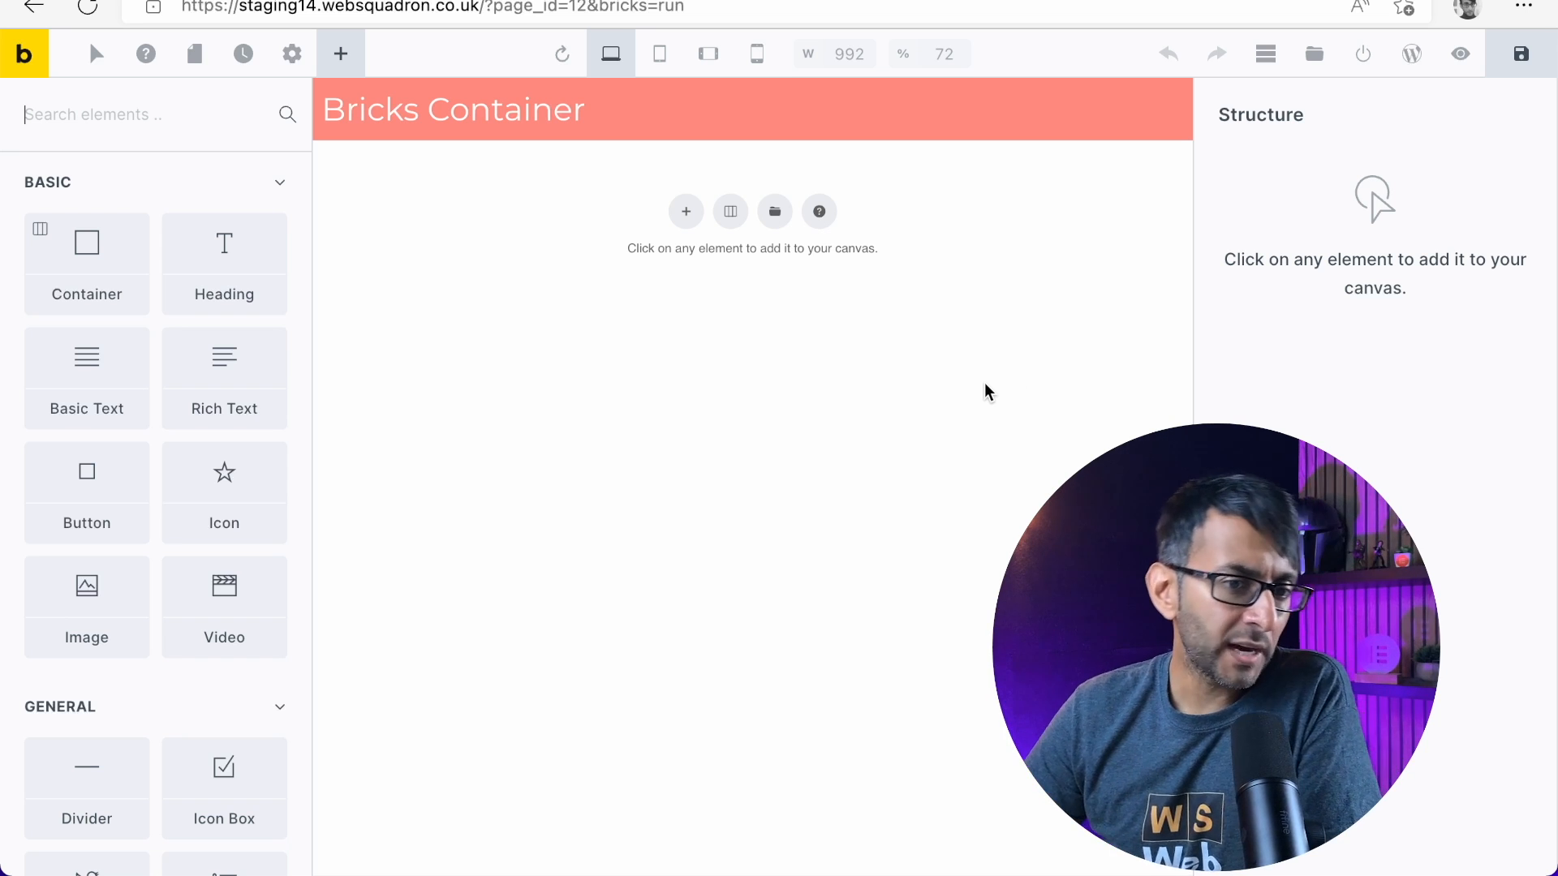
left_click(1361, 70)
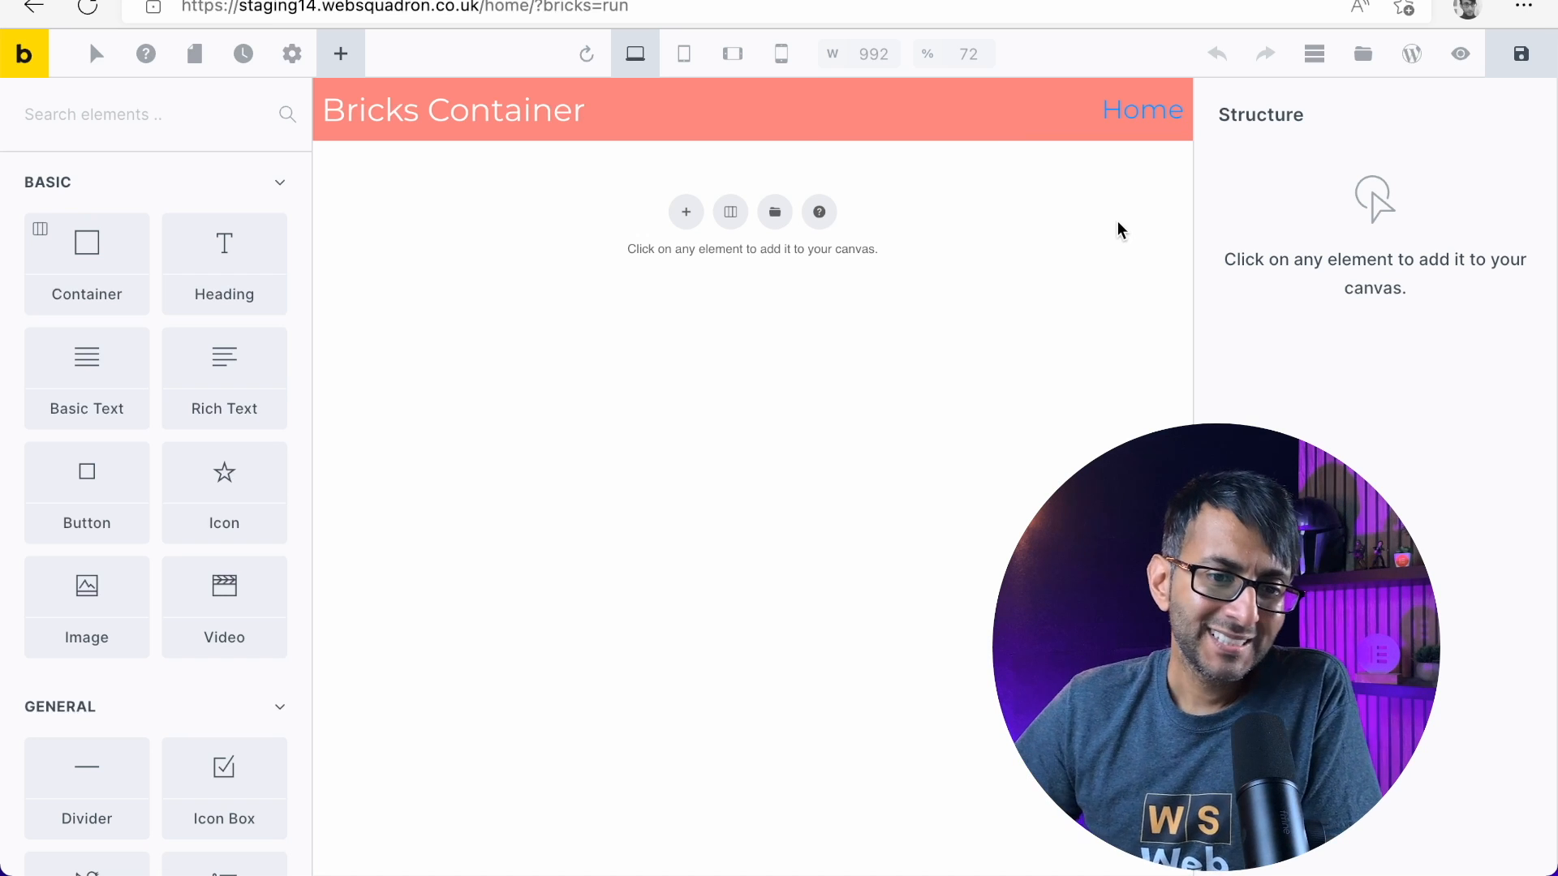
Open the header template for editing from the Home page, check the page again and return to the template
mouse_move(768, 127)
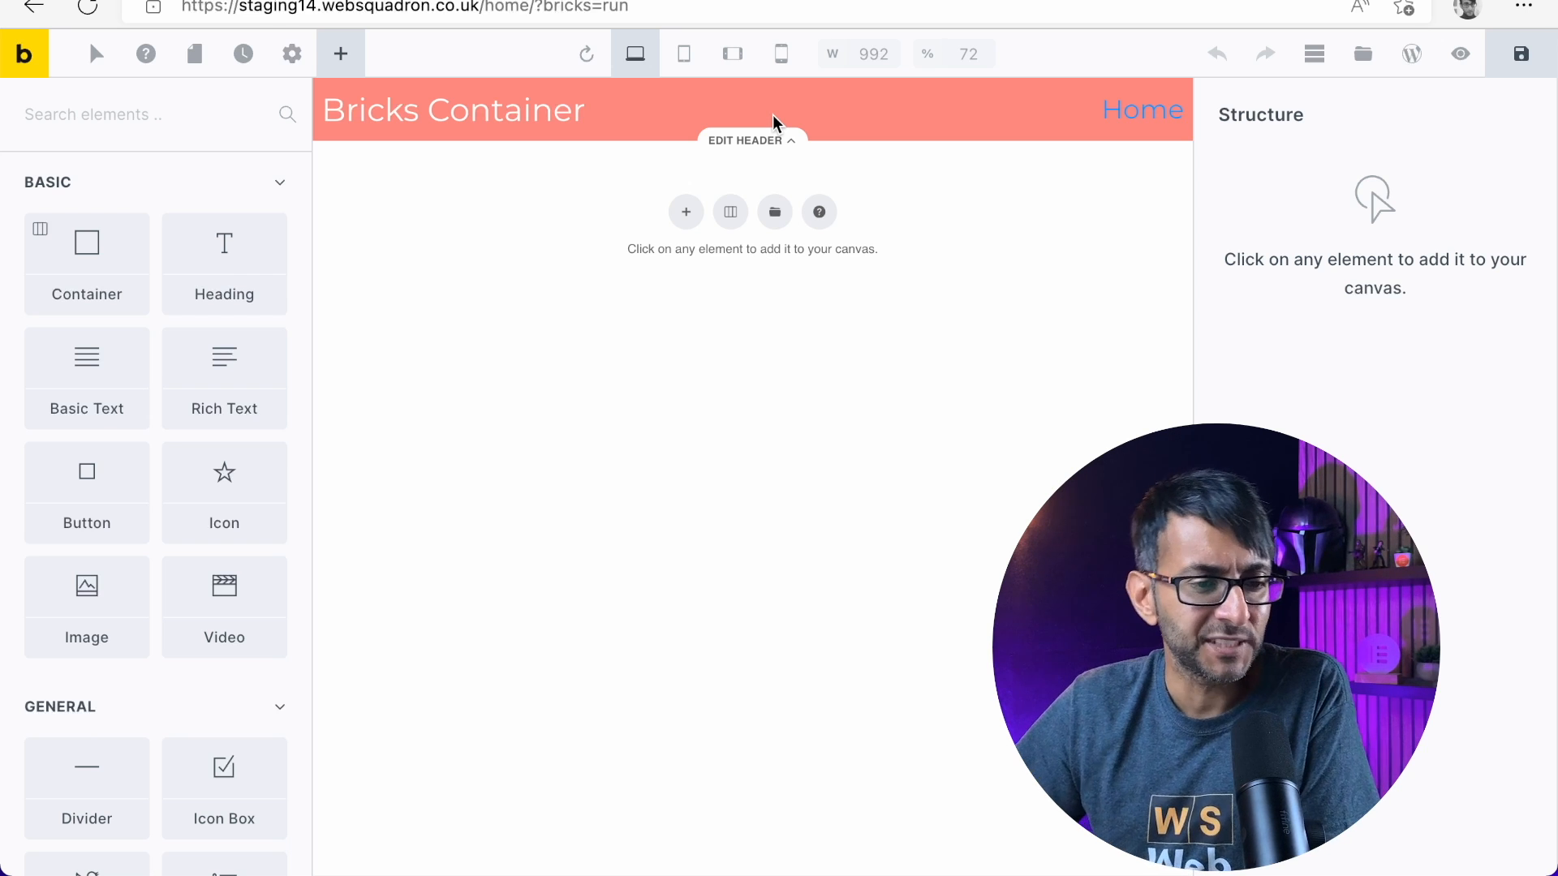
left_click(757, 139)
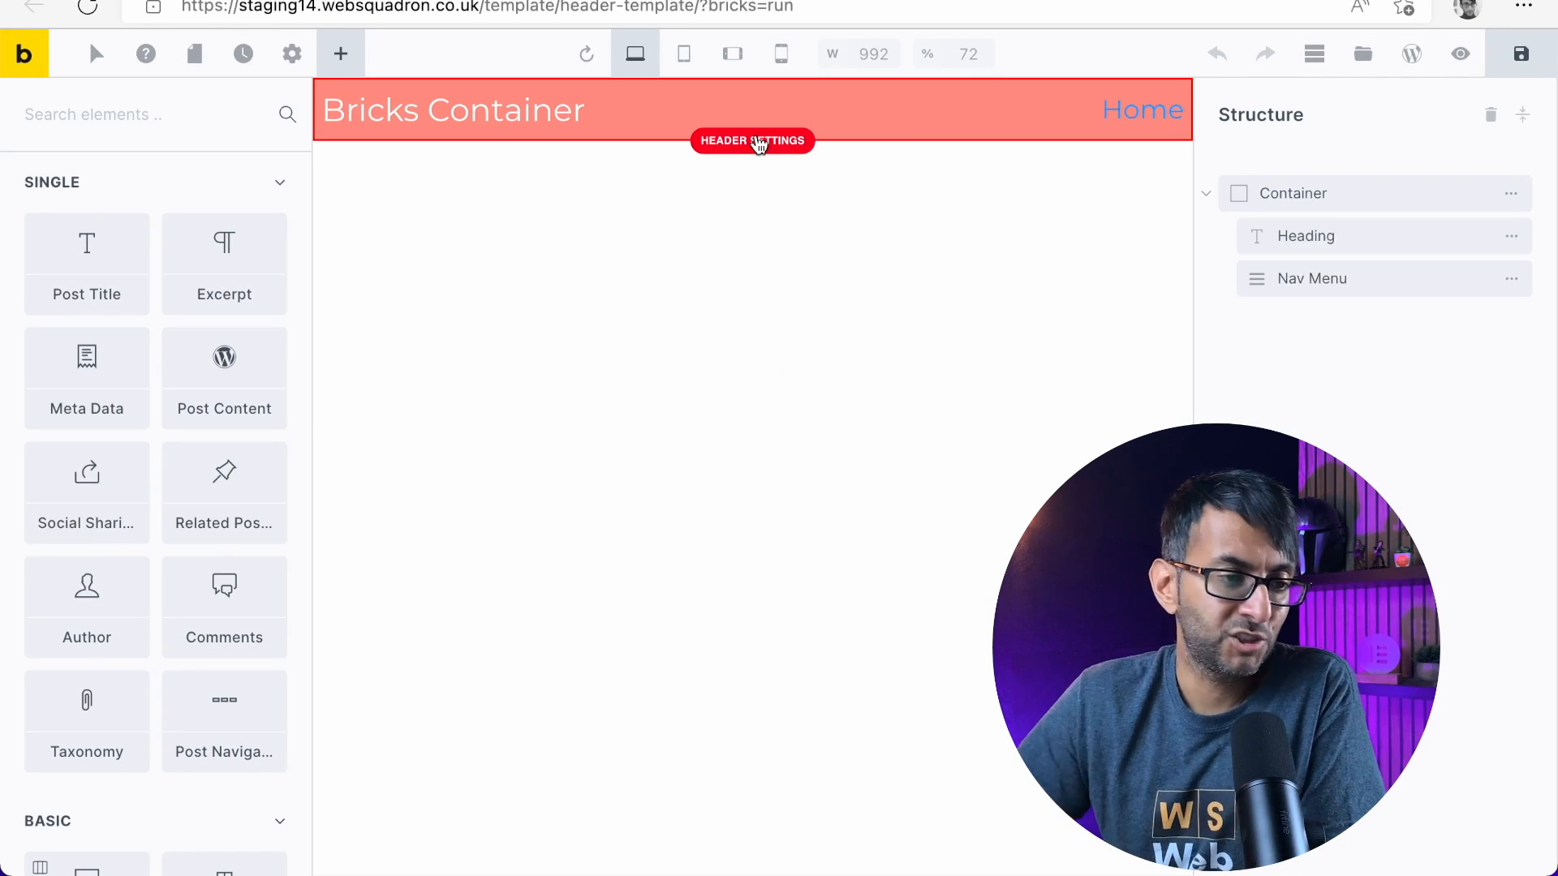
left_click(586, 1)
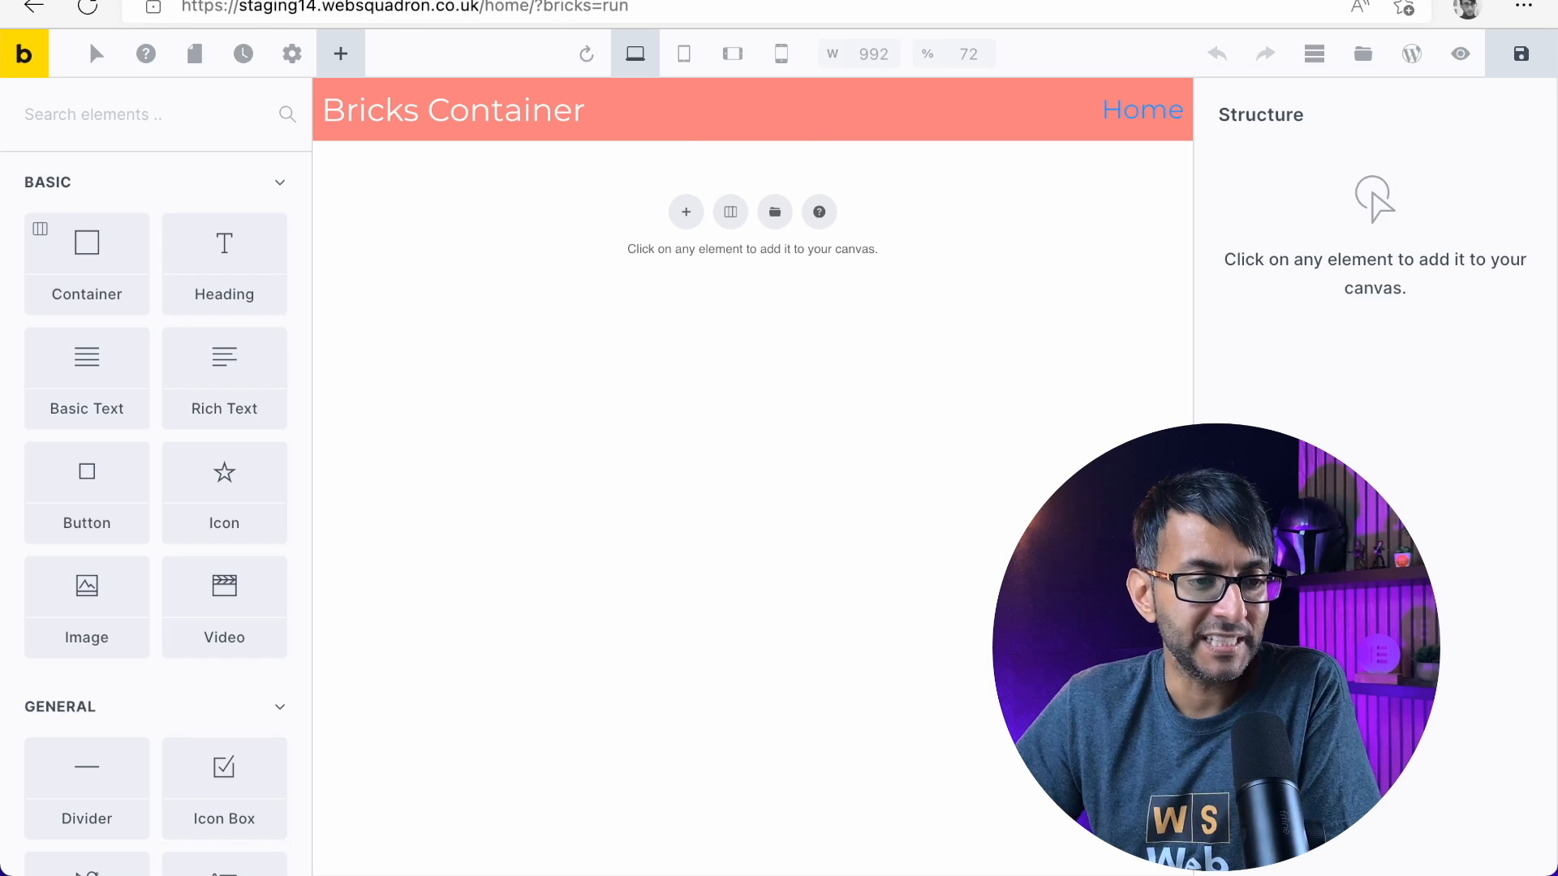
key("ctrl+Tab")
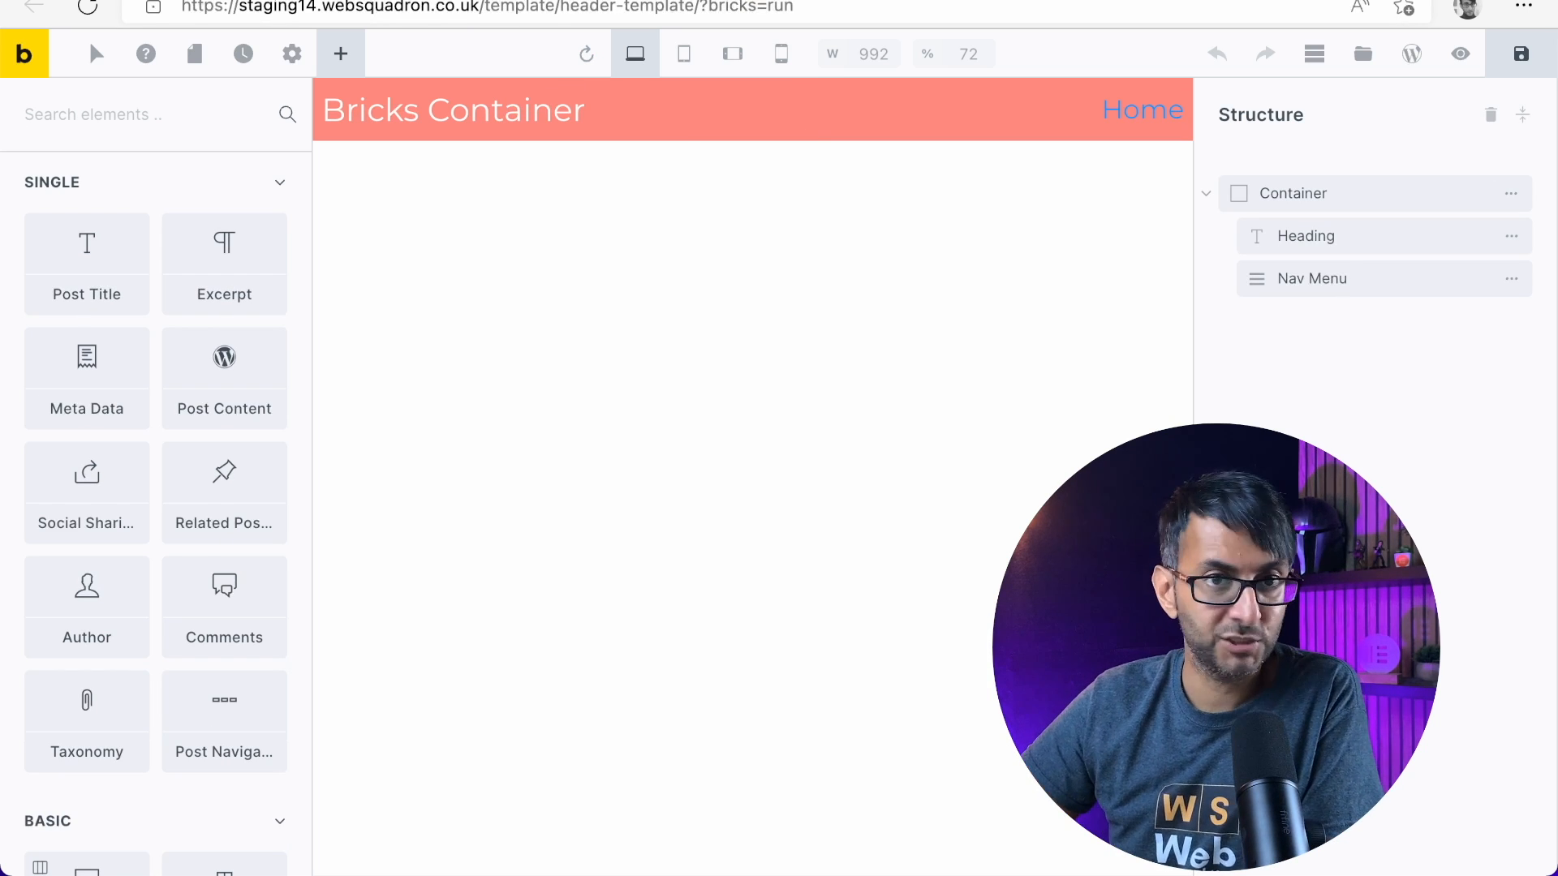
Assign MainMenu to the header's Nav Menu element
left_click(1424, 284)
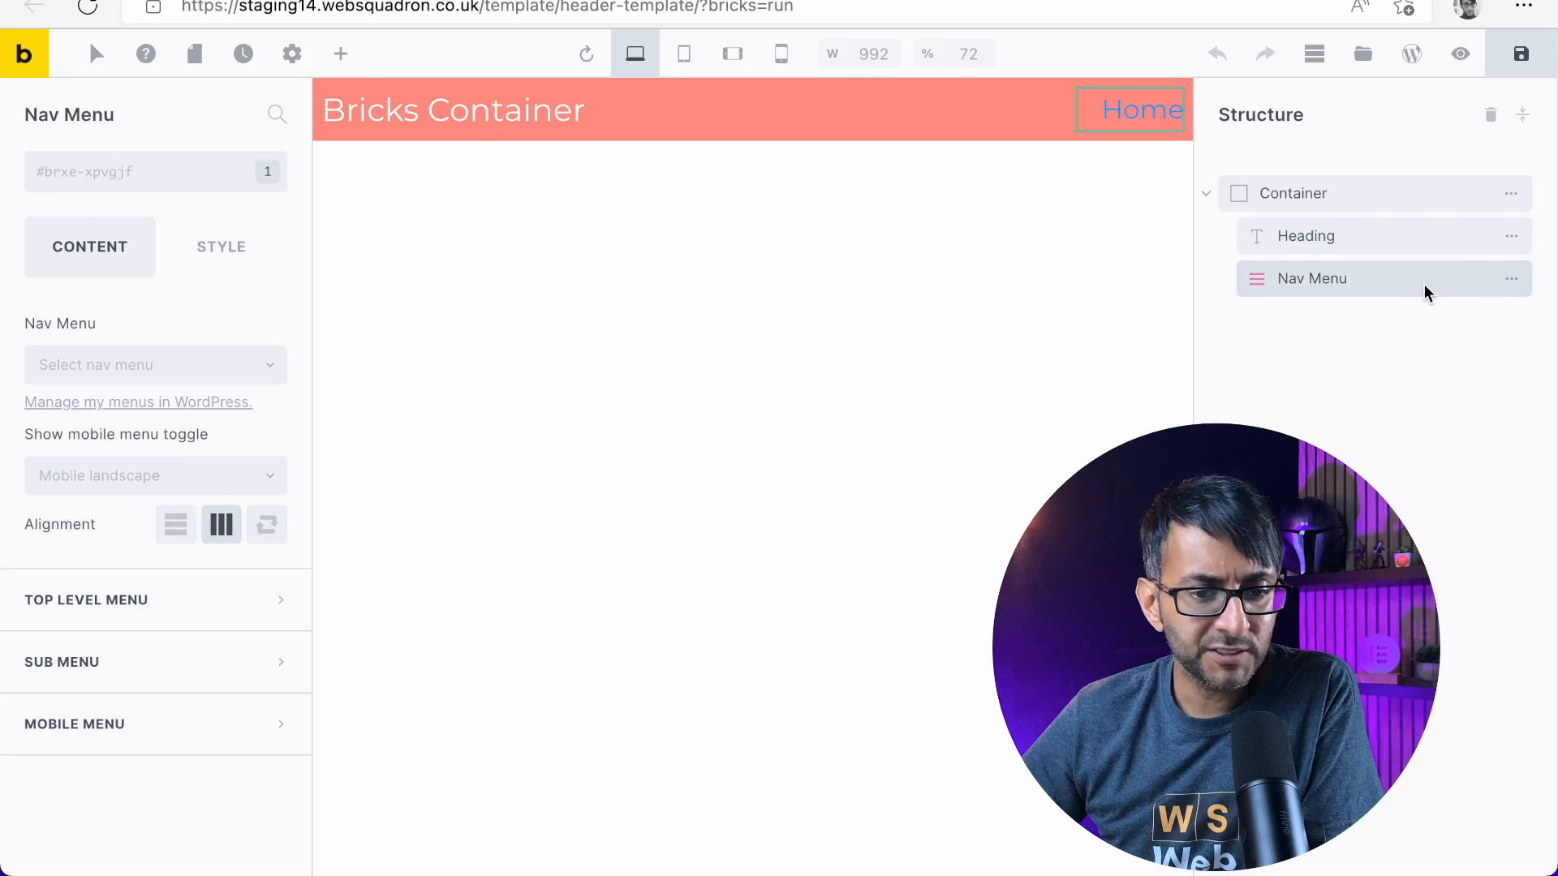
left_click(276, 115)
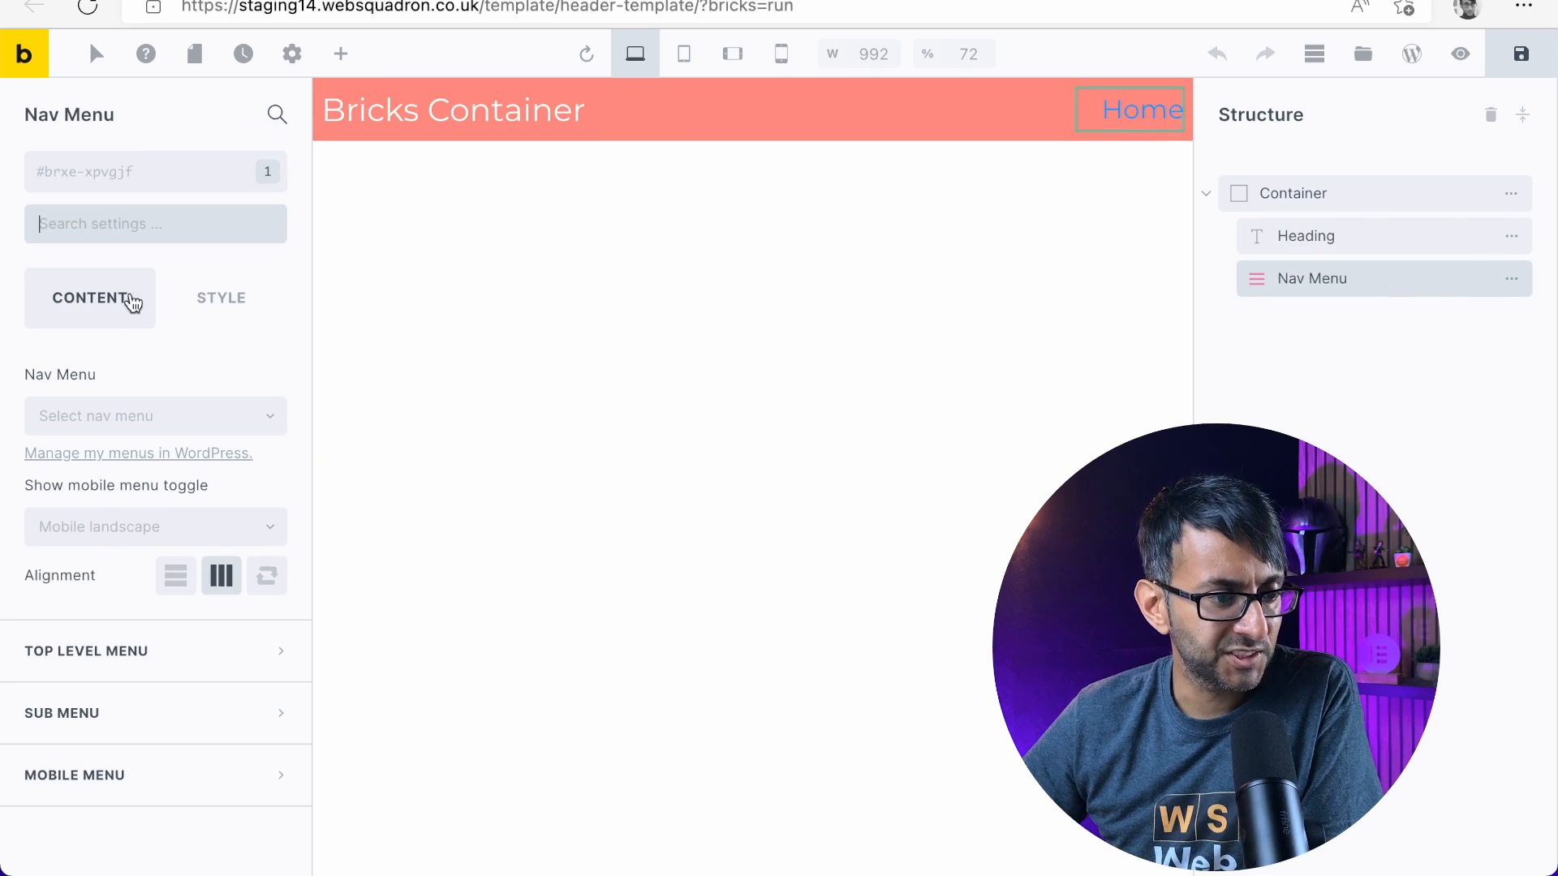
left_click(278, 114)
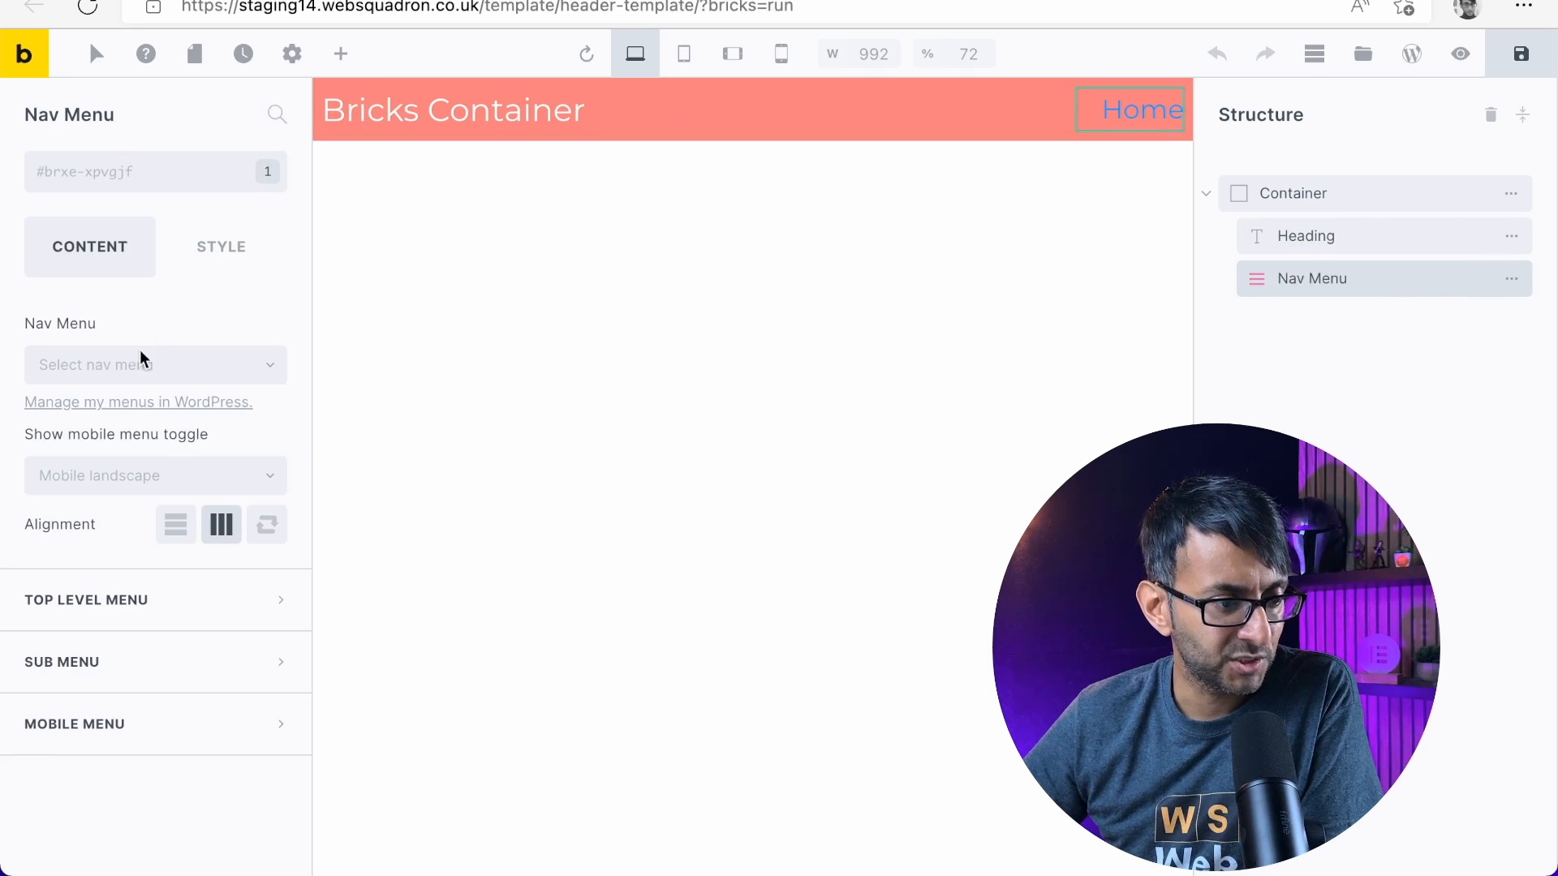
left_click(164, 366)
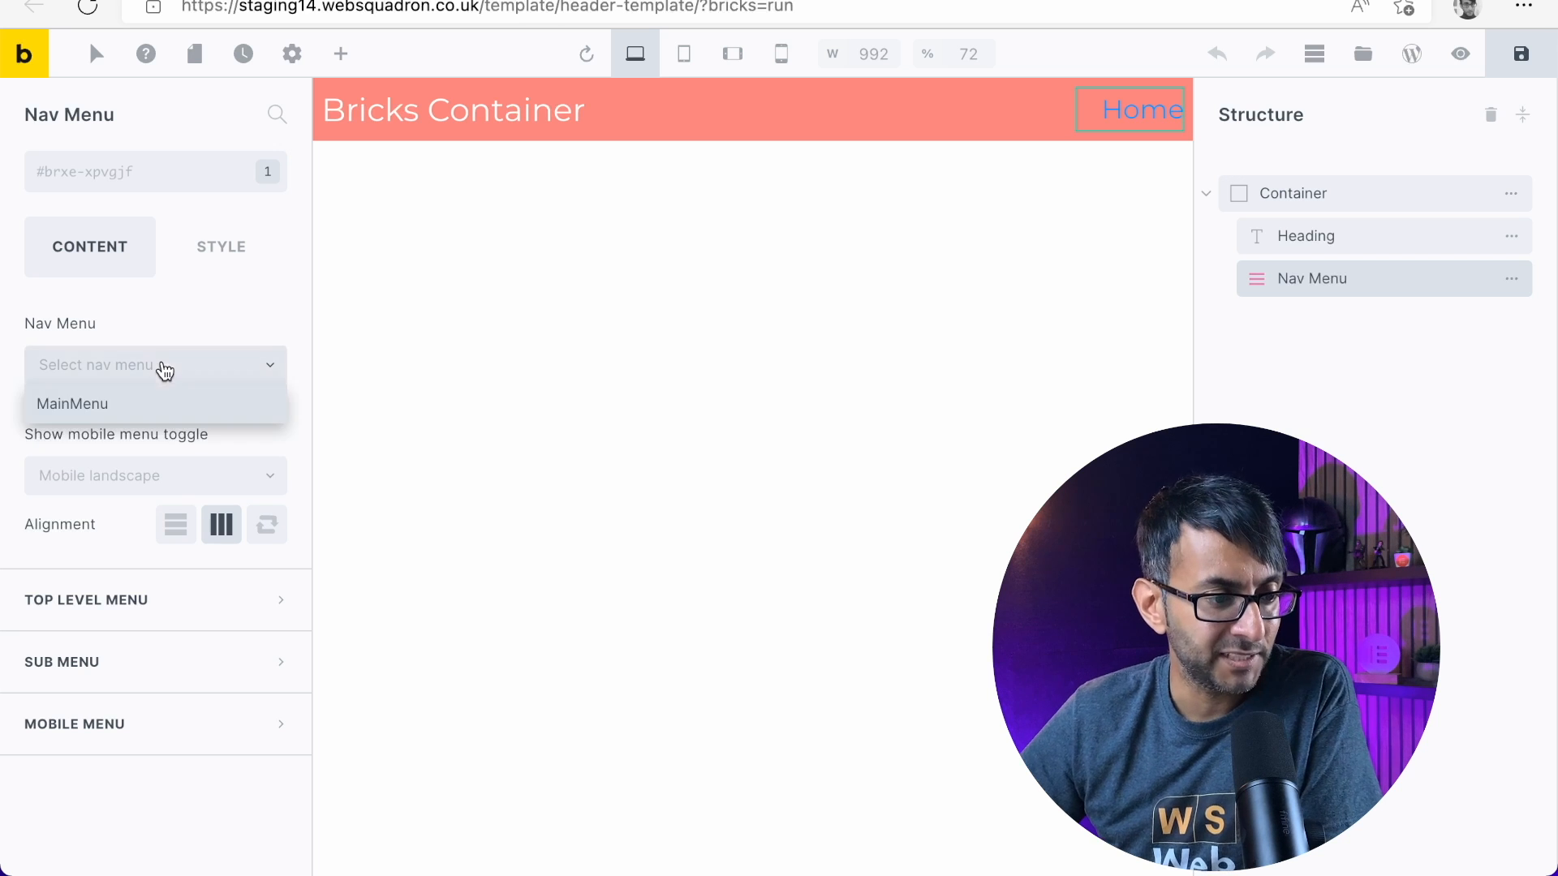
left_click(141, 402)
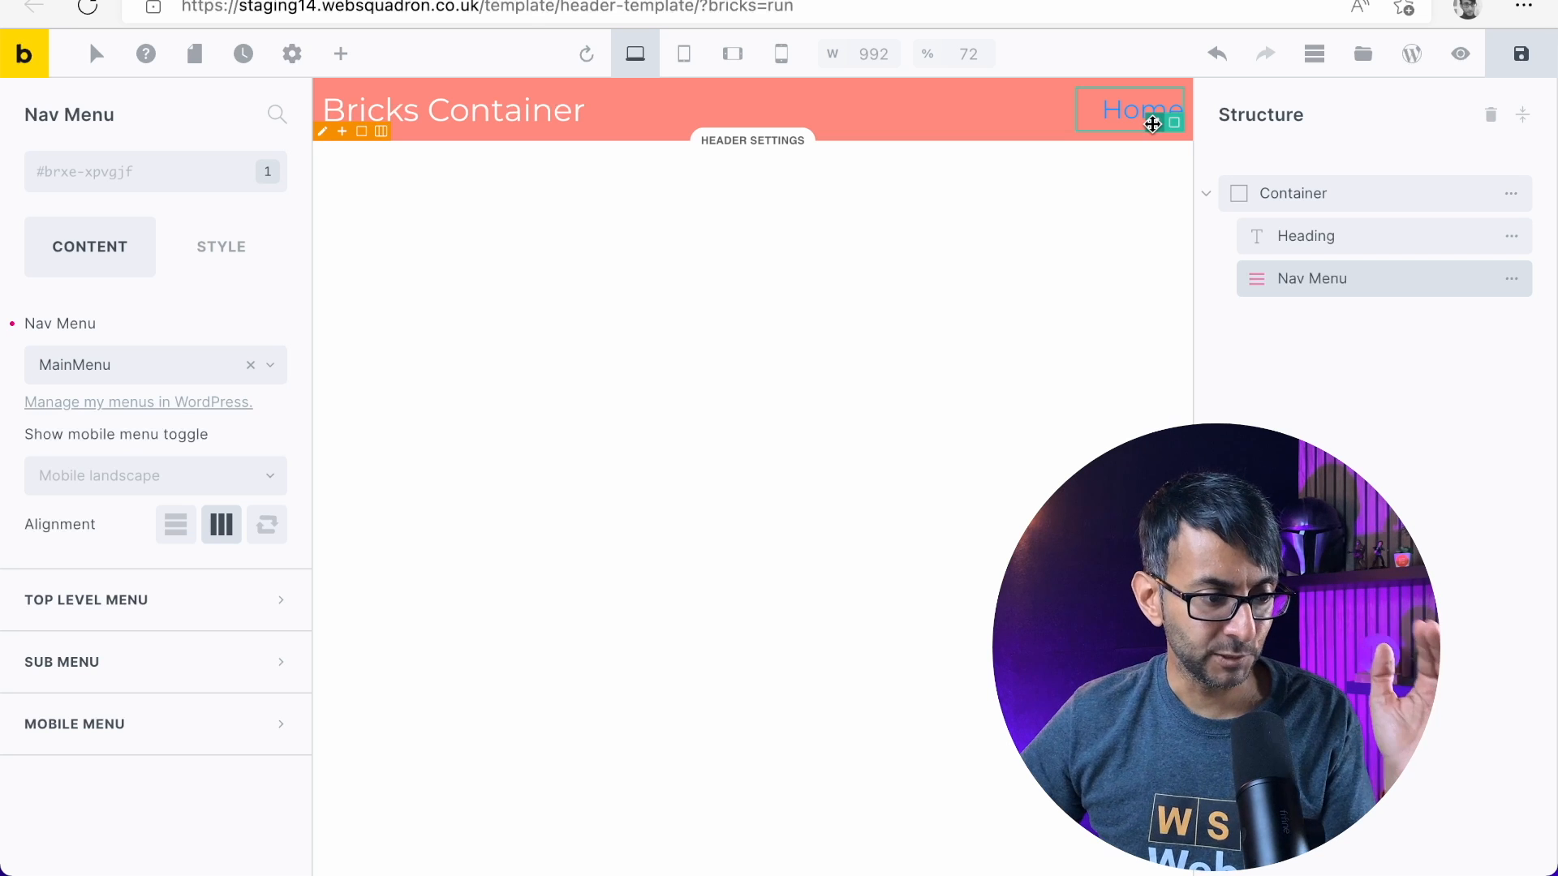
Set the Nav Menu's typography color to white, #ffffff
left_click(186, 247)
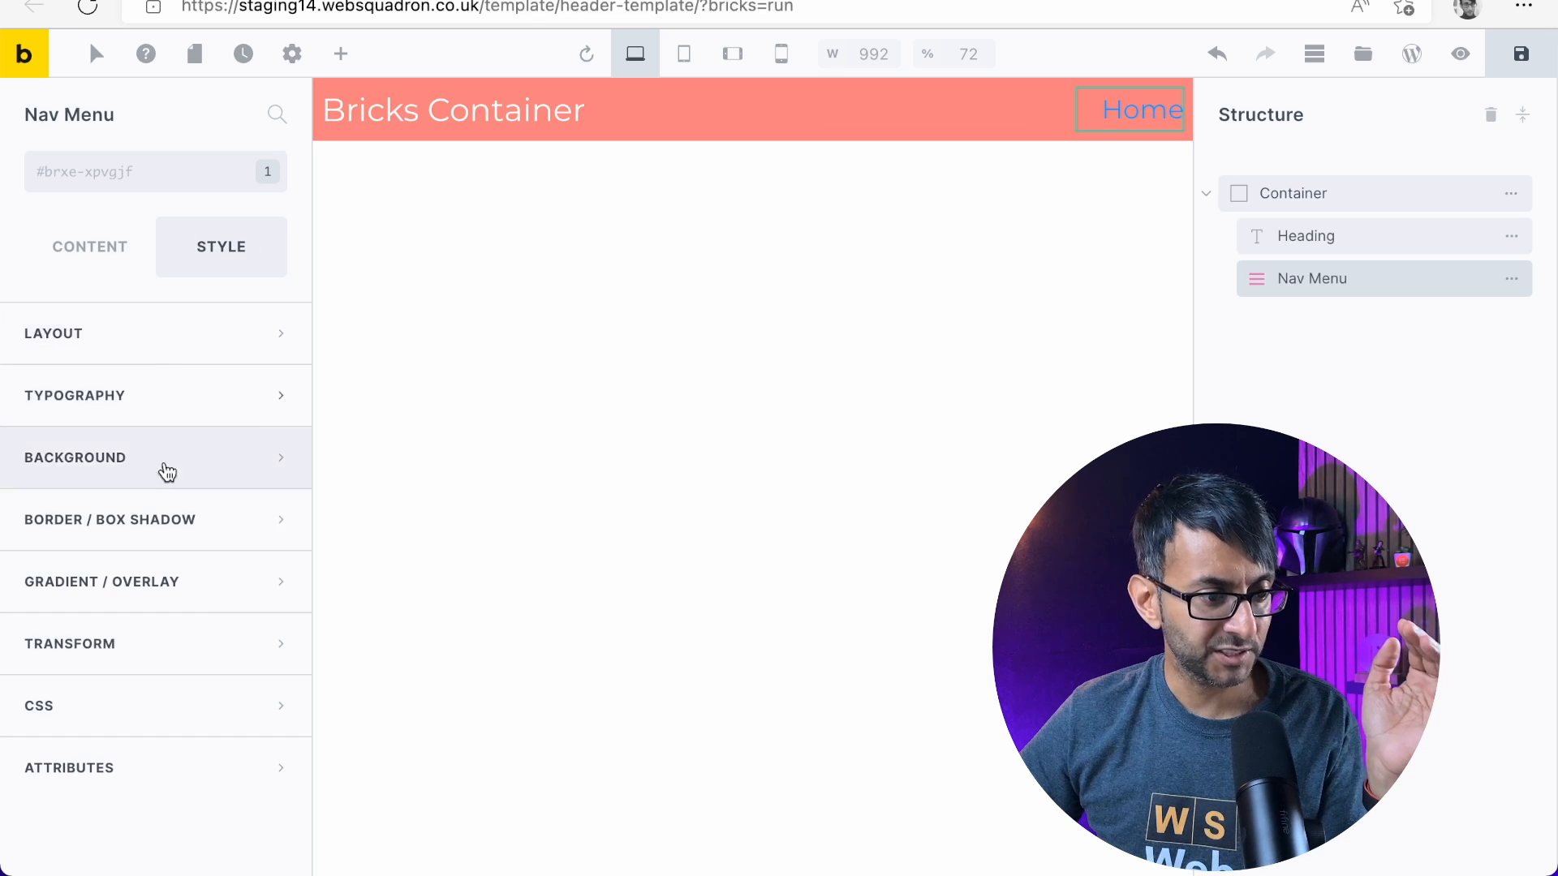
left_click(195, 403)
left_click(270, 454)
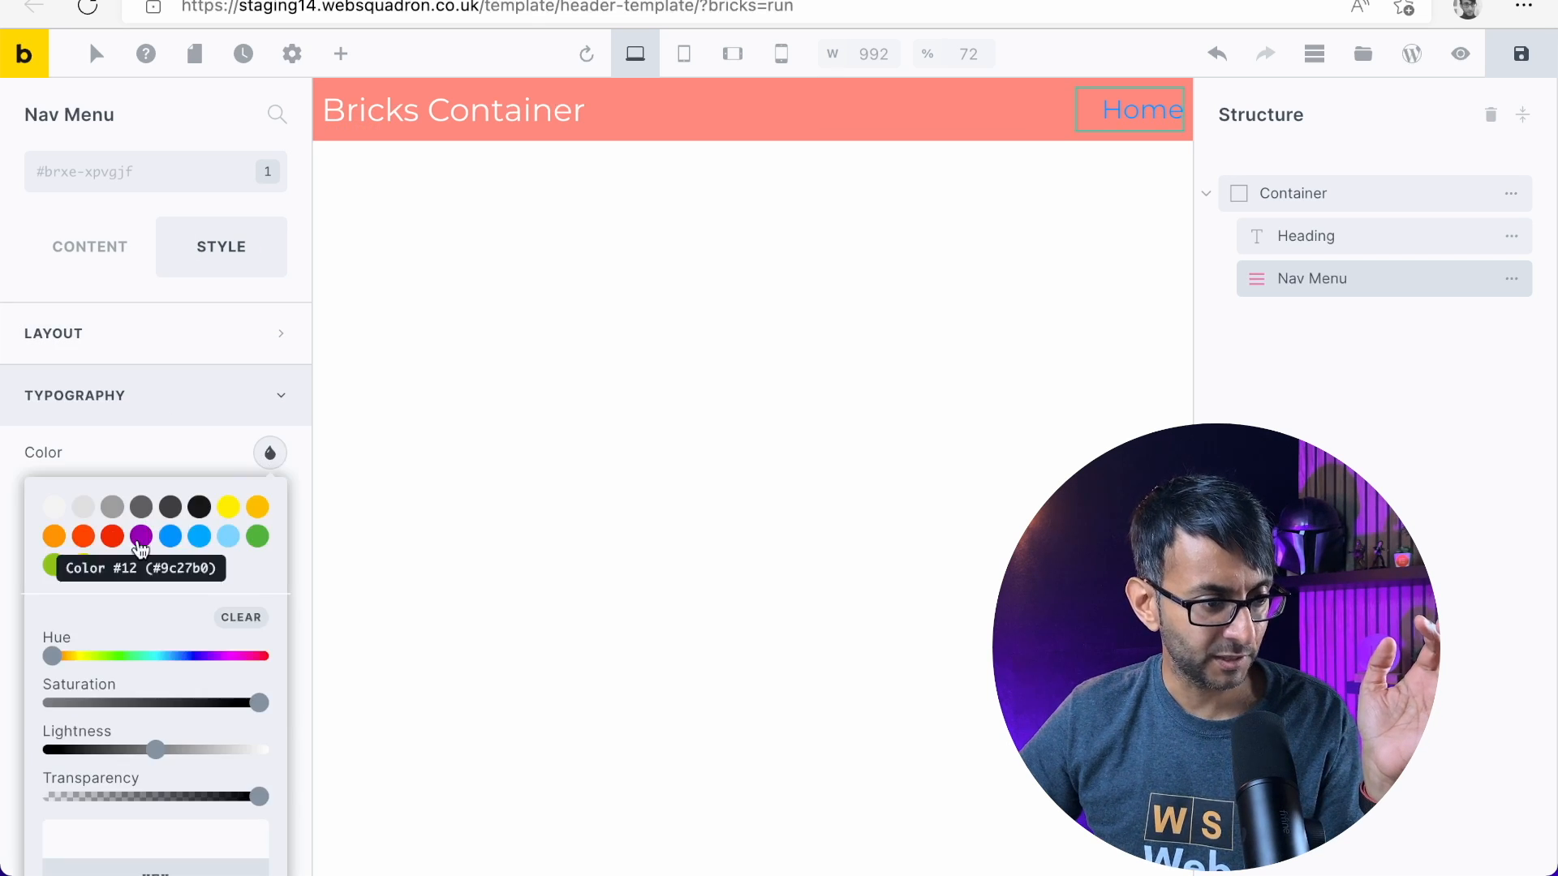
left_click(57, 510)
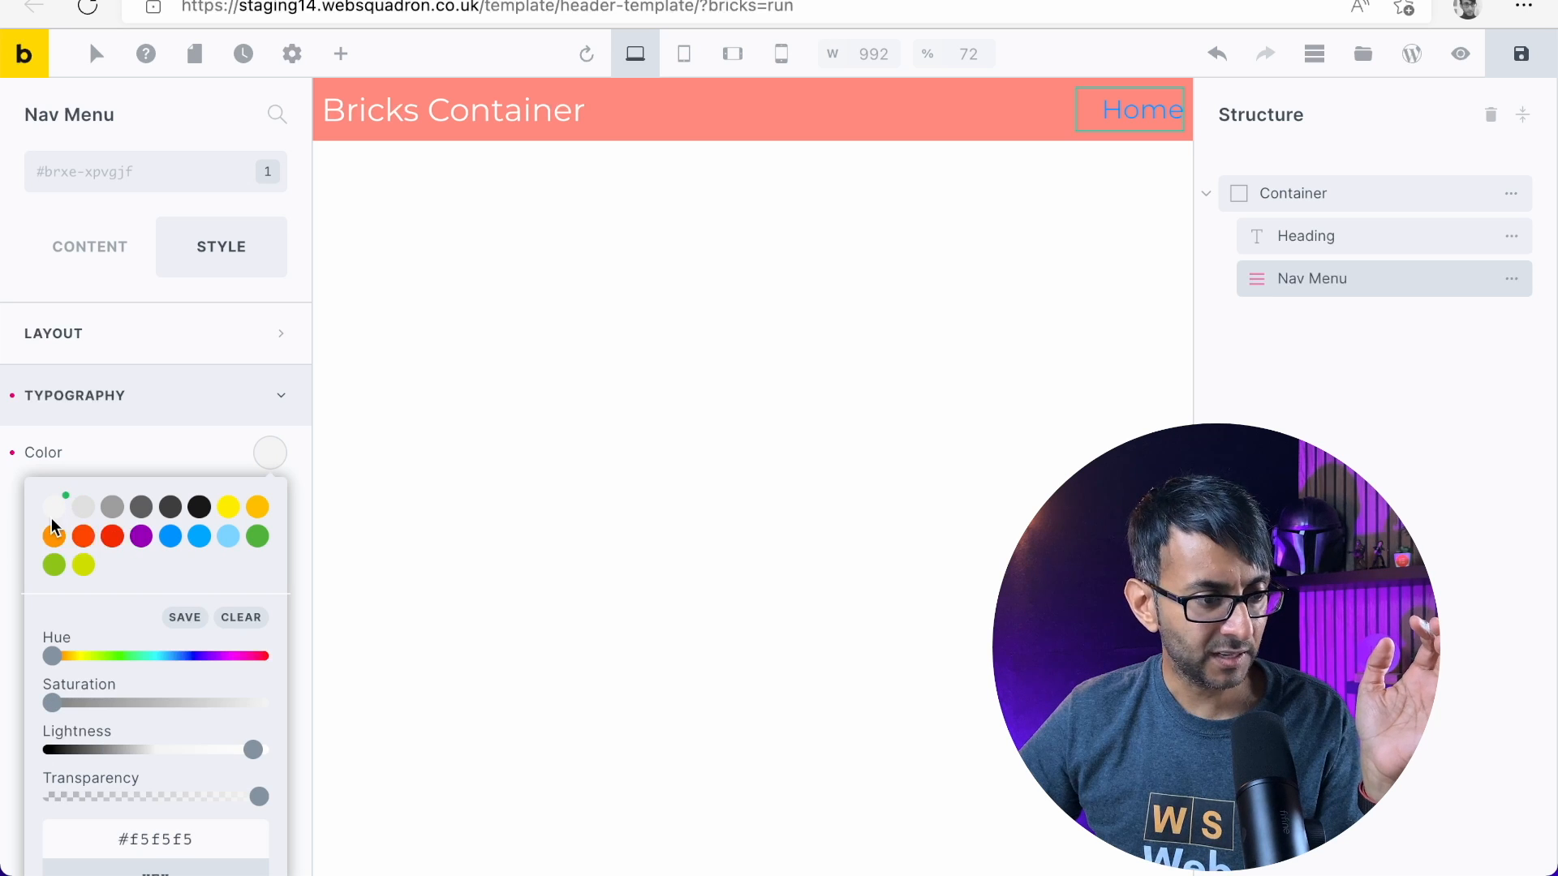
scroll(121, 491, "down", 2)
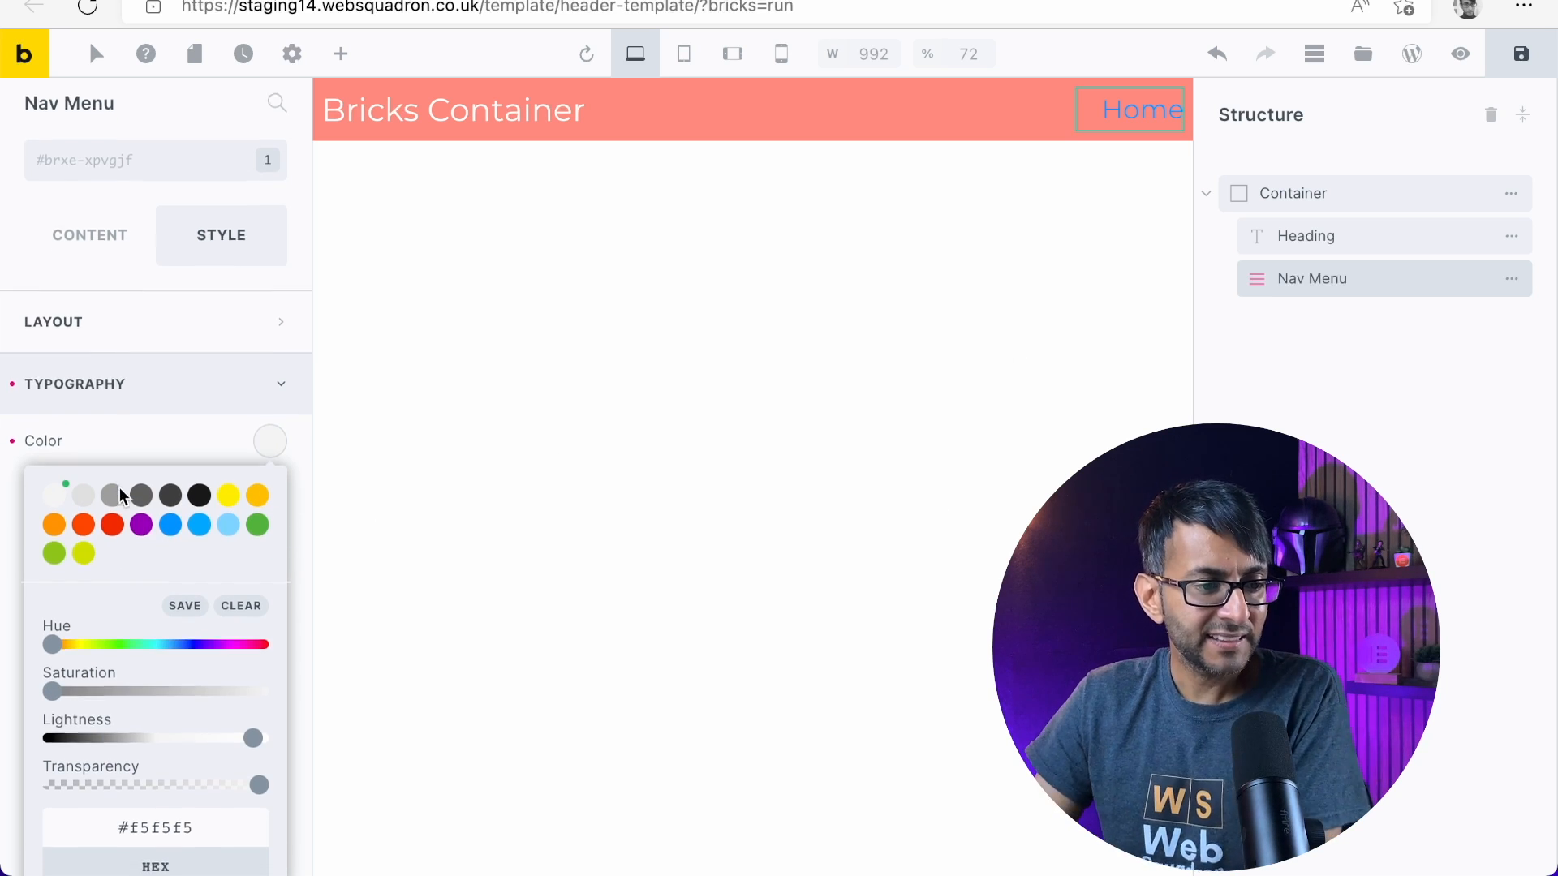
double_click(157, 745)
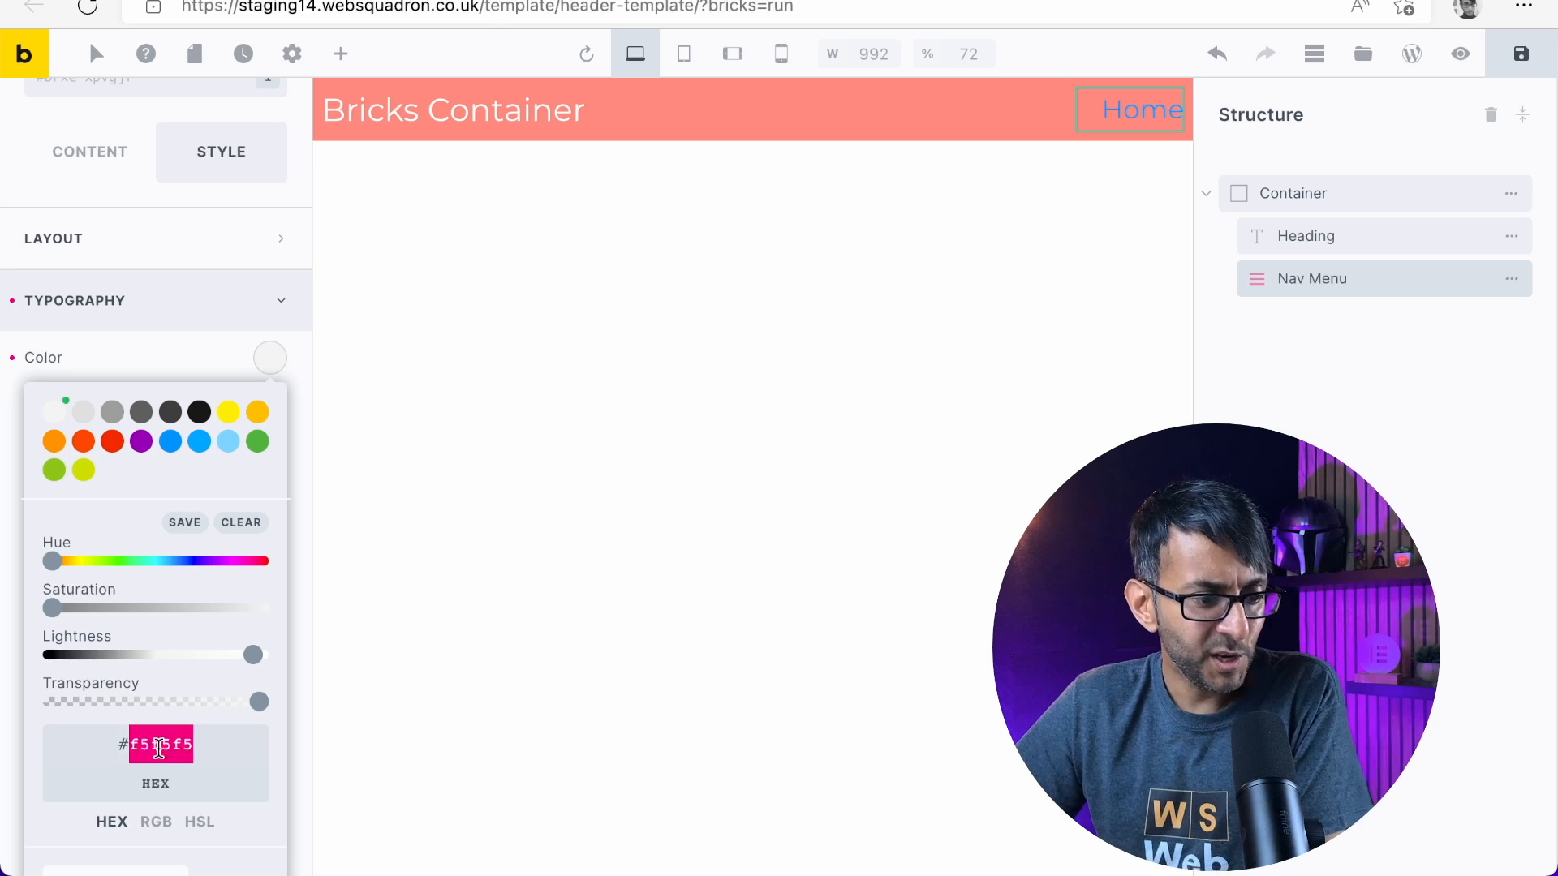
type("ffffff")
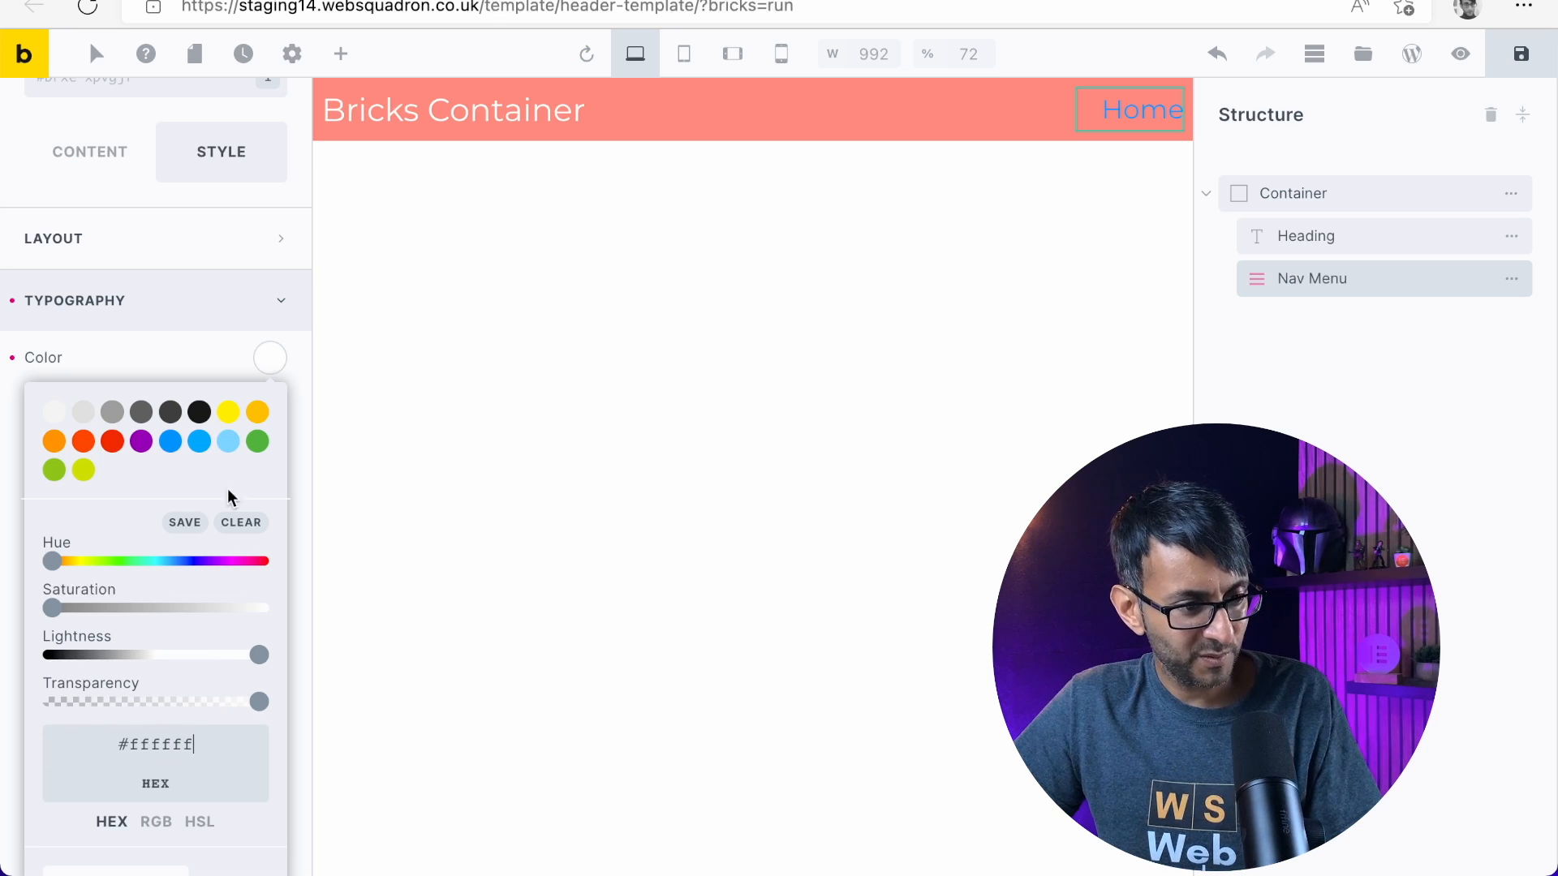
left_click(149, 342)
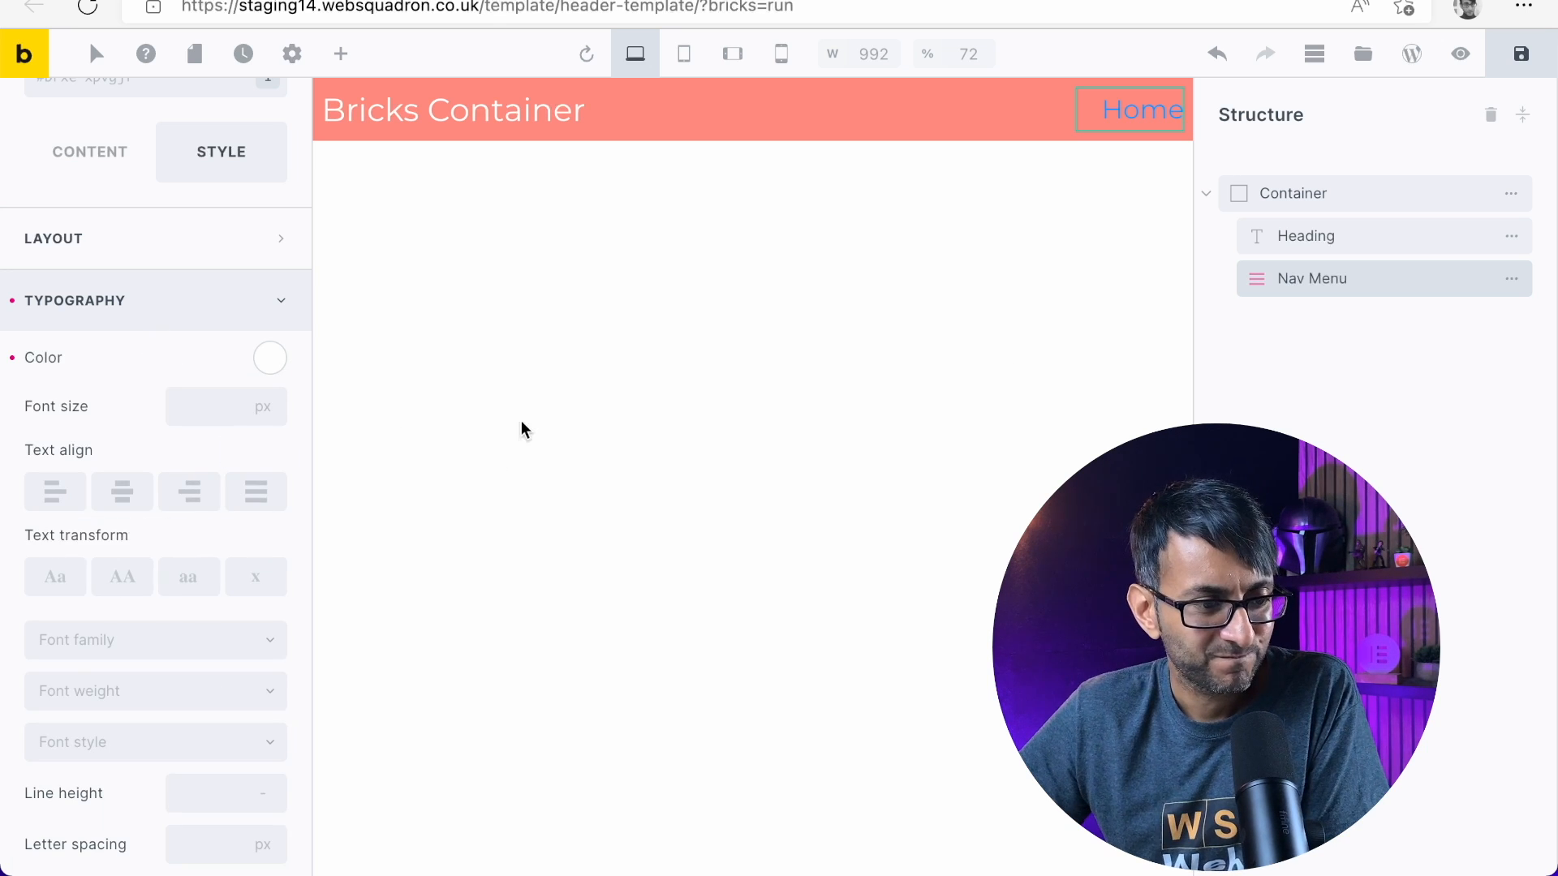
Review the Nav Menu's typography options and set its font size to 16 px
scroll(186, 461, "down", 3)
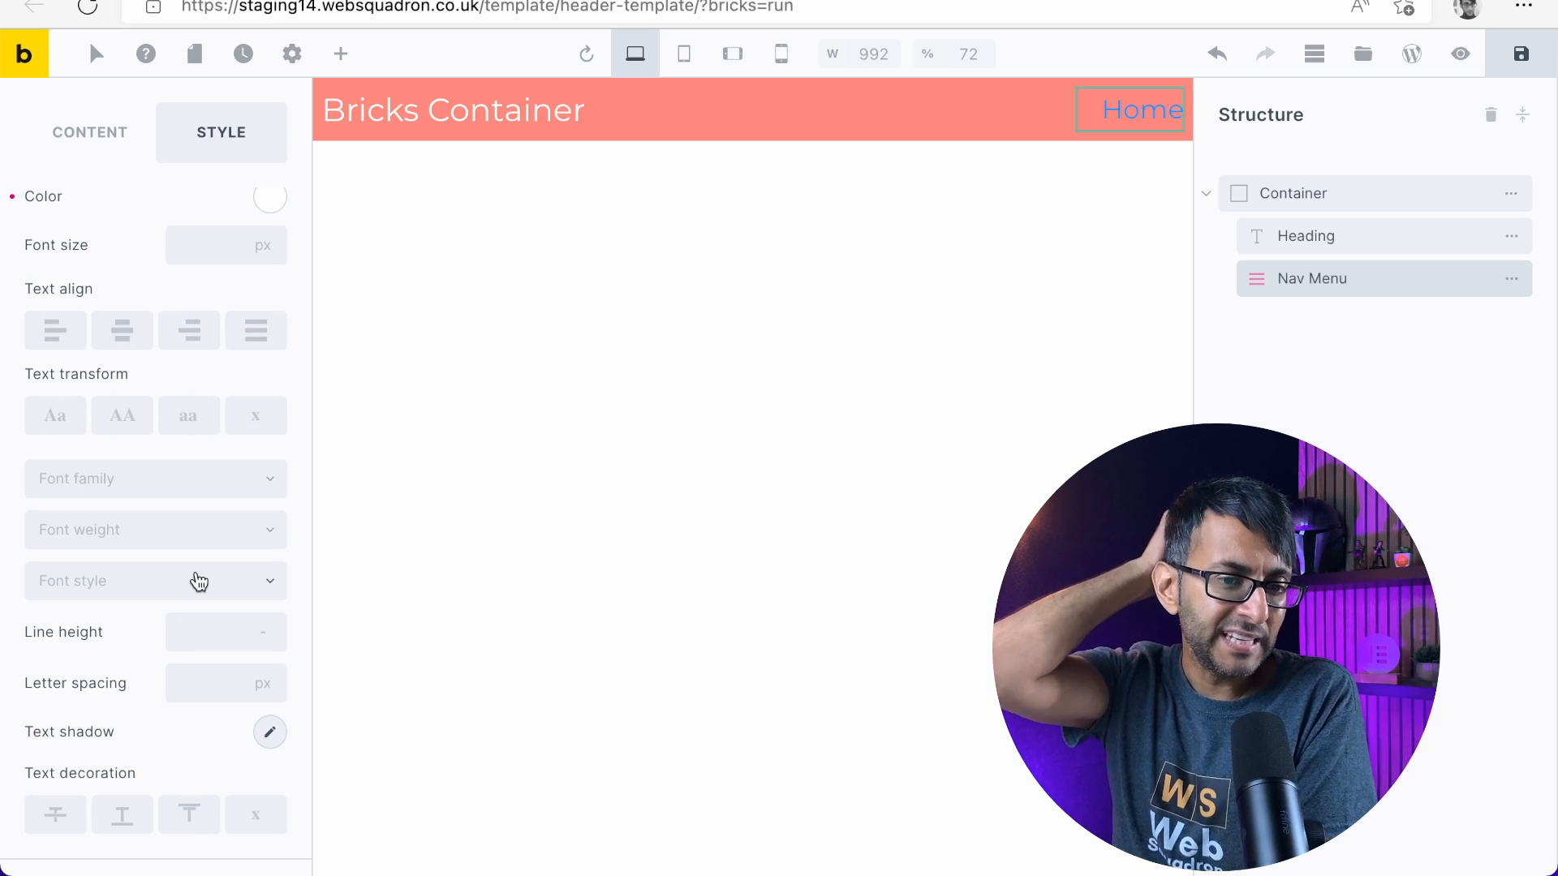
scroll(174, 580, "down", 1)
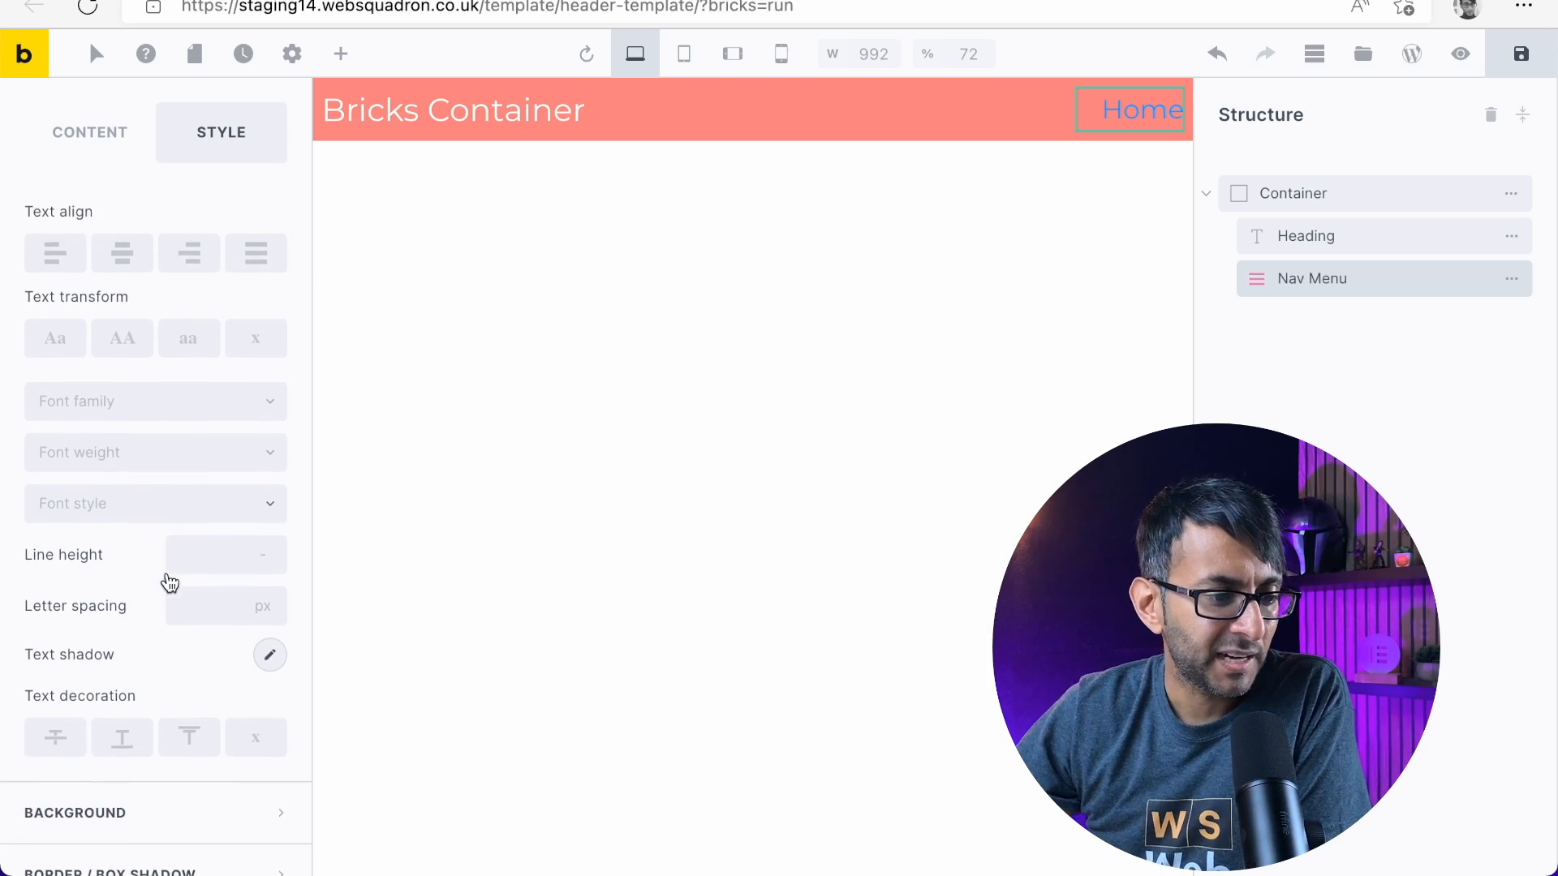
scroll(195, 578, "up", 4)
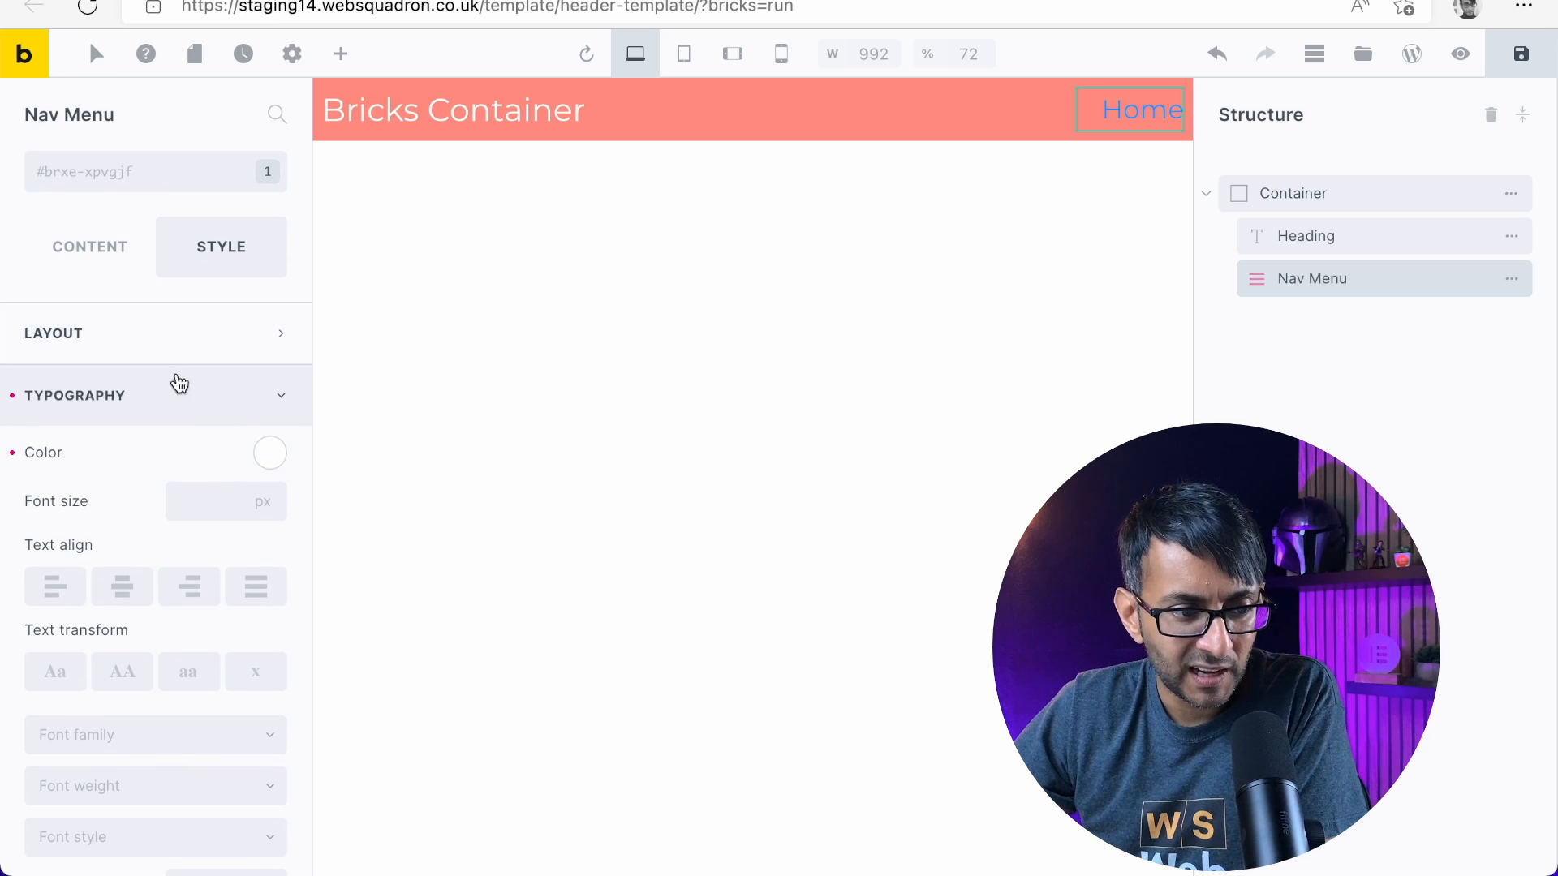
left_click(221, 511)
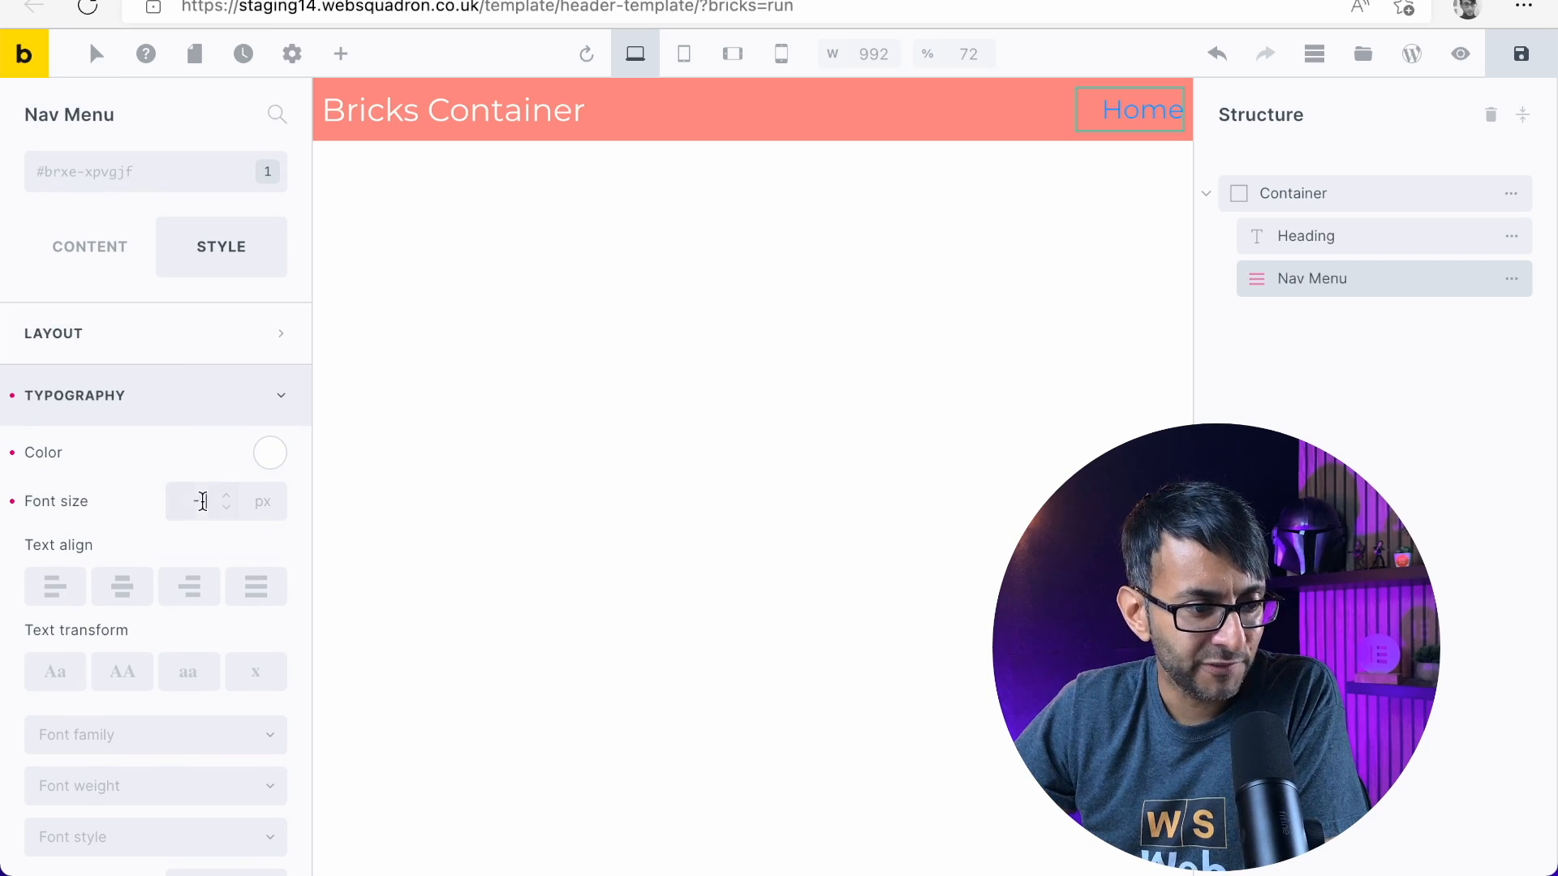
left_click_drag(204, 501, 165, 499)
type("5")
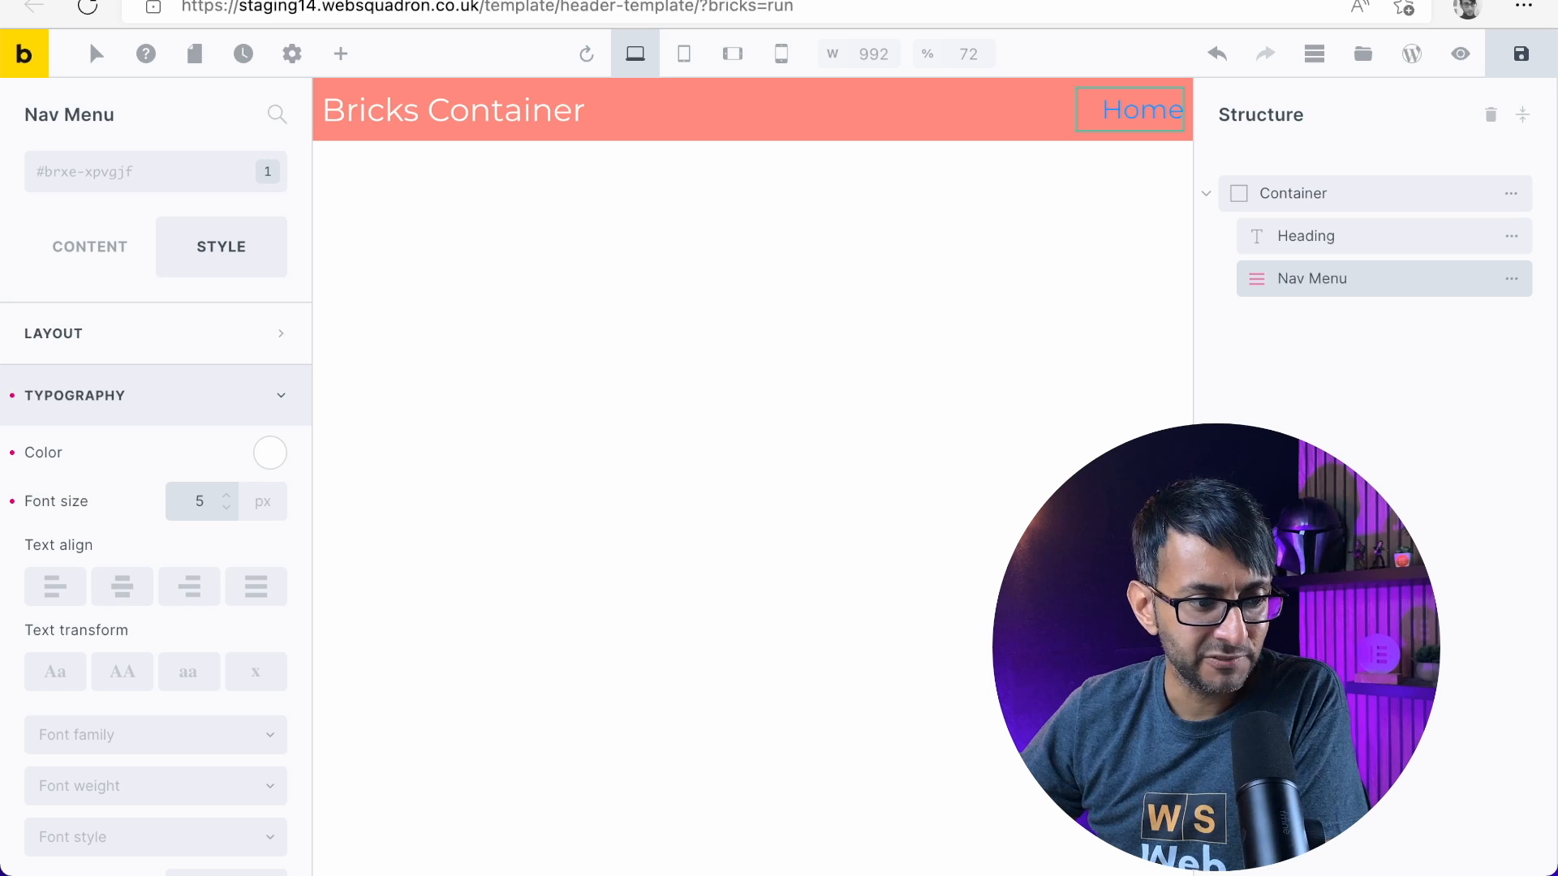
key("BackSpace")
type("16")
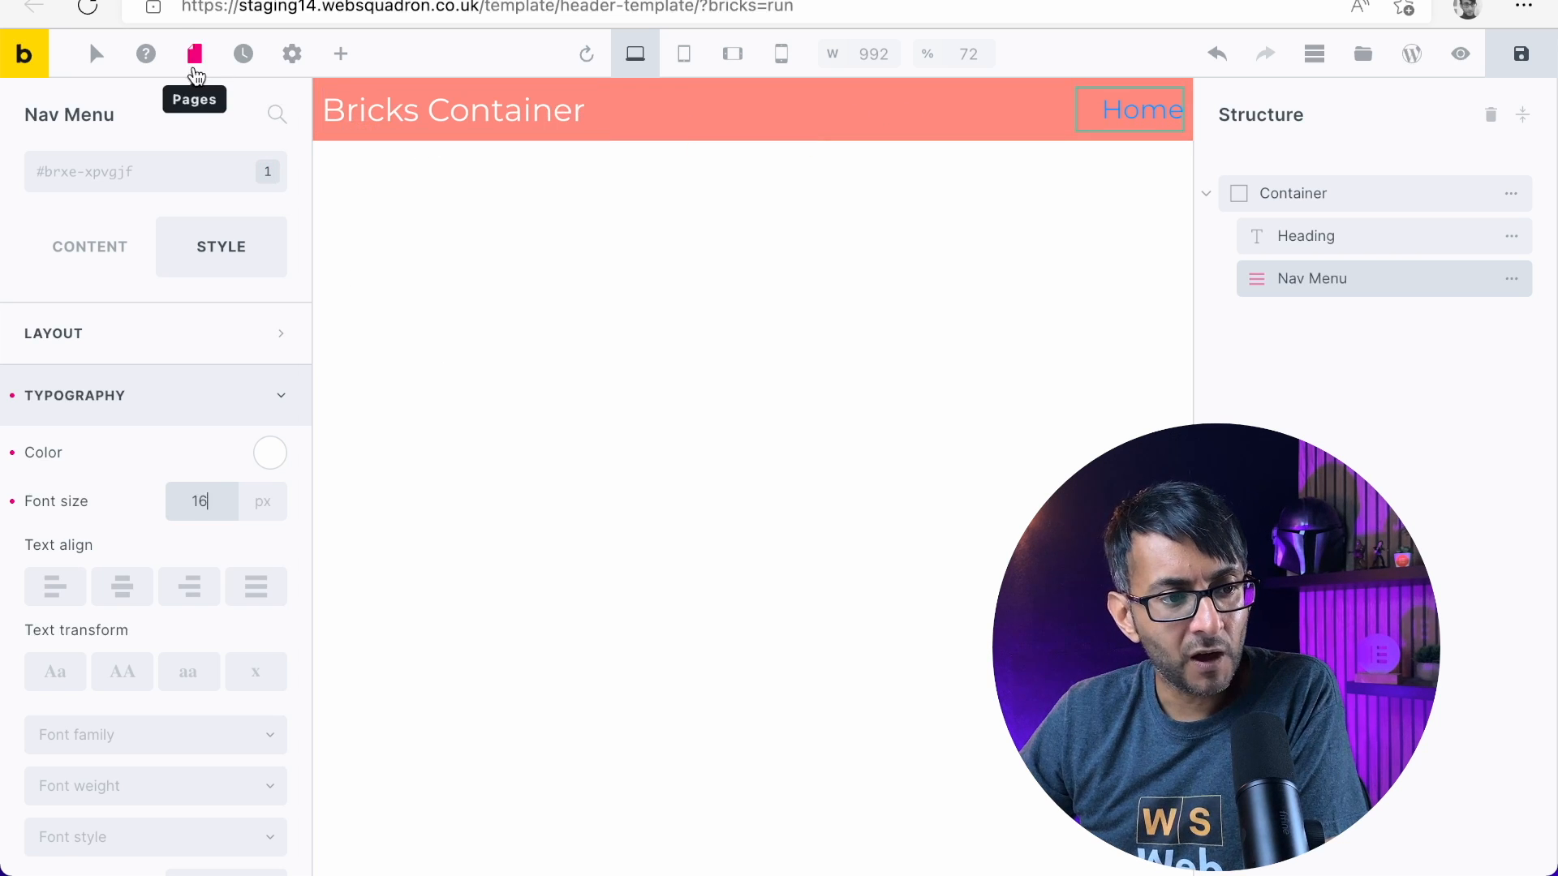
Clear the top-level menu typography for the Nav Menu element in the Test Style theme style
left_click(292, 53)
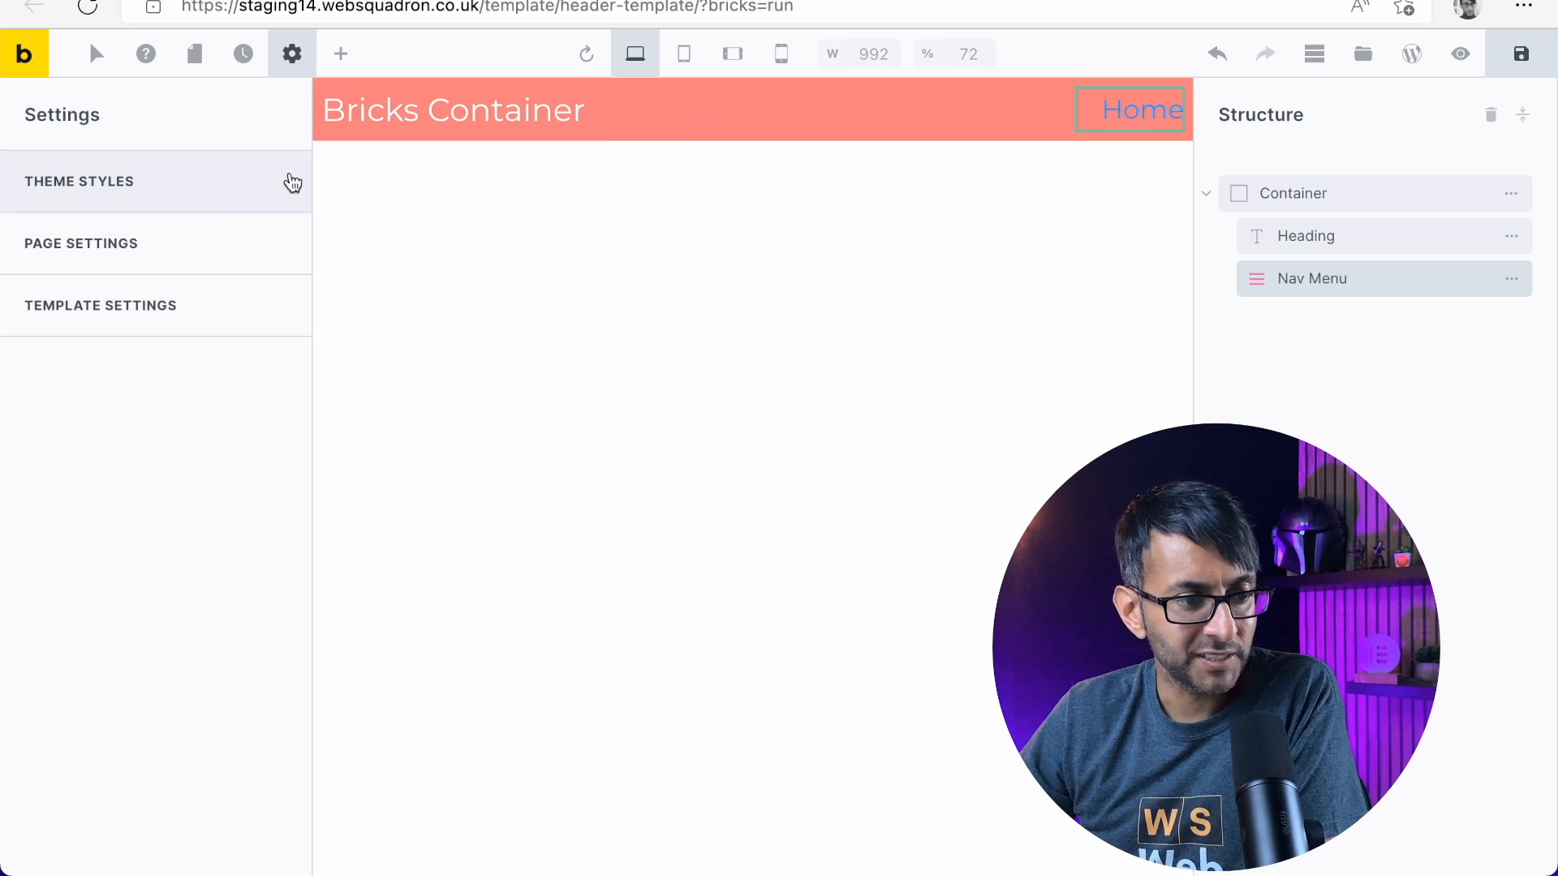
left_click(197, 187)
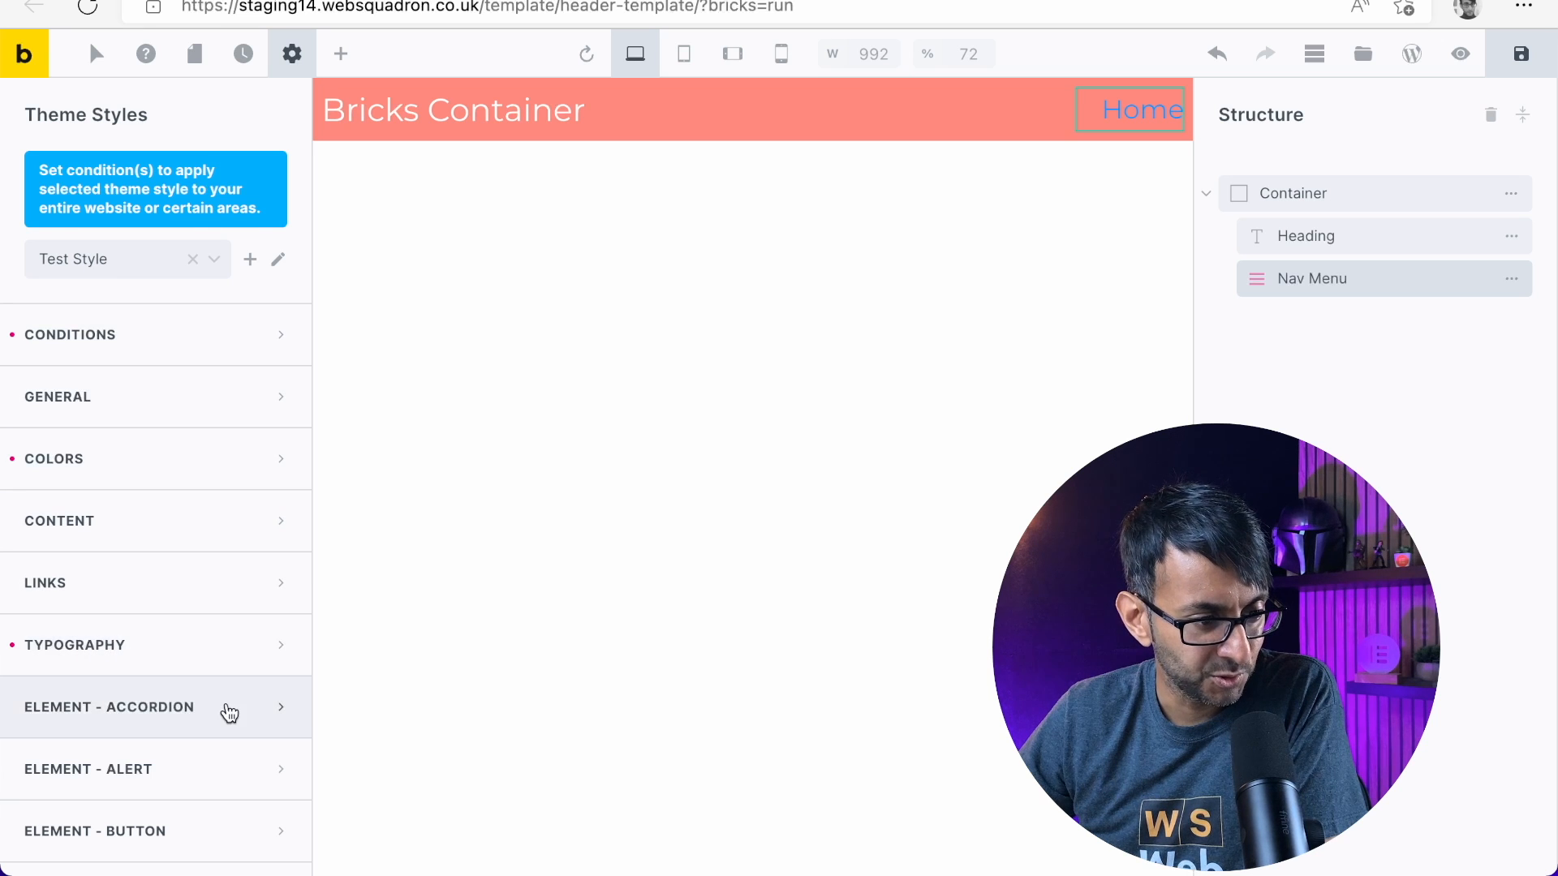
scroll(132, 298, "down", 2)
scroll(100, 334, "up", 2)
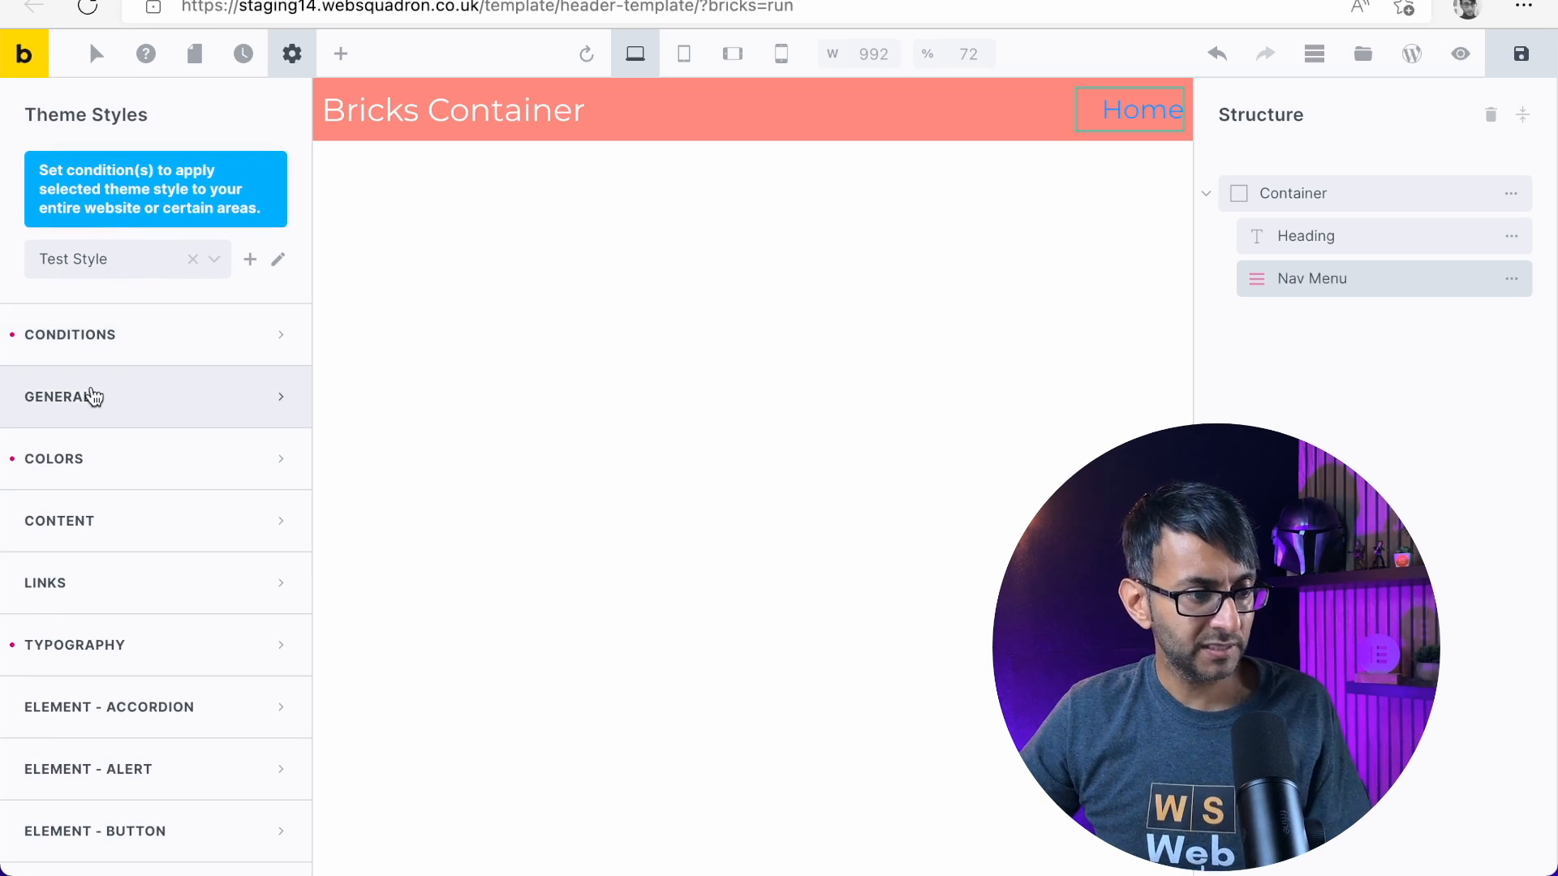
scroll(157, 577, "down", 10)
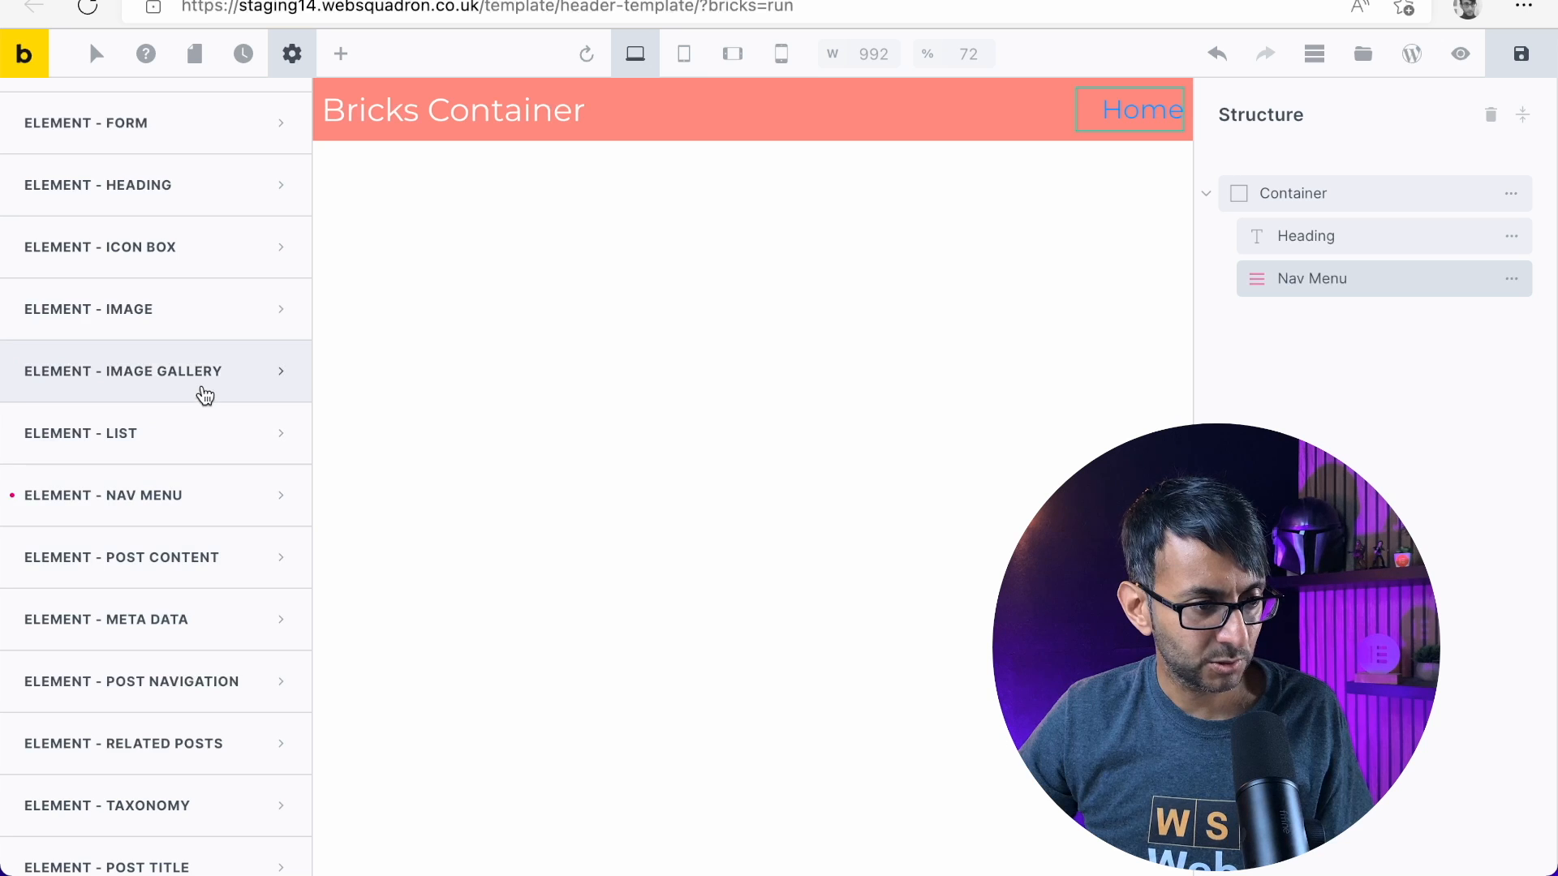
scroll(199, 470, "down", 5)
scroll(191, 497, "up", 4)
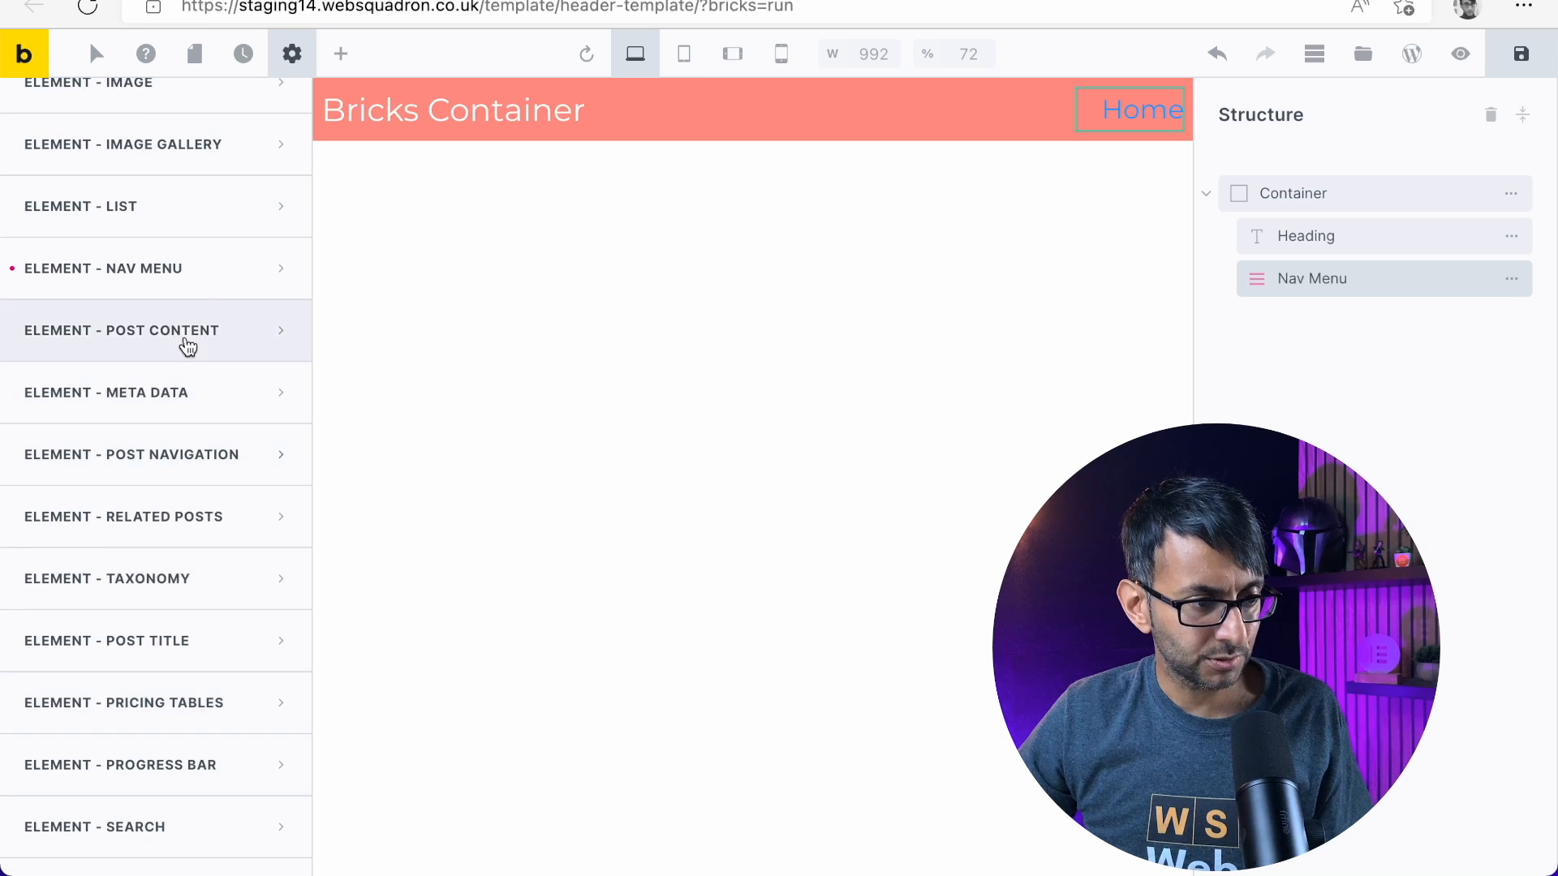
left_click(208, 284)
scroll(121, 616, "down", 2)
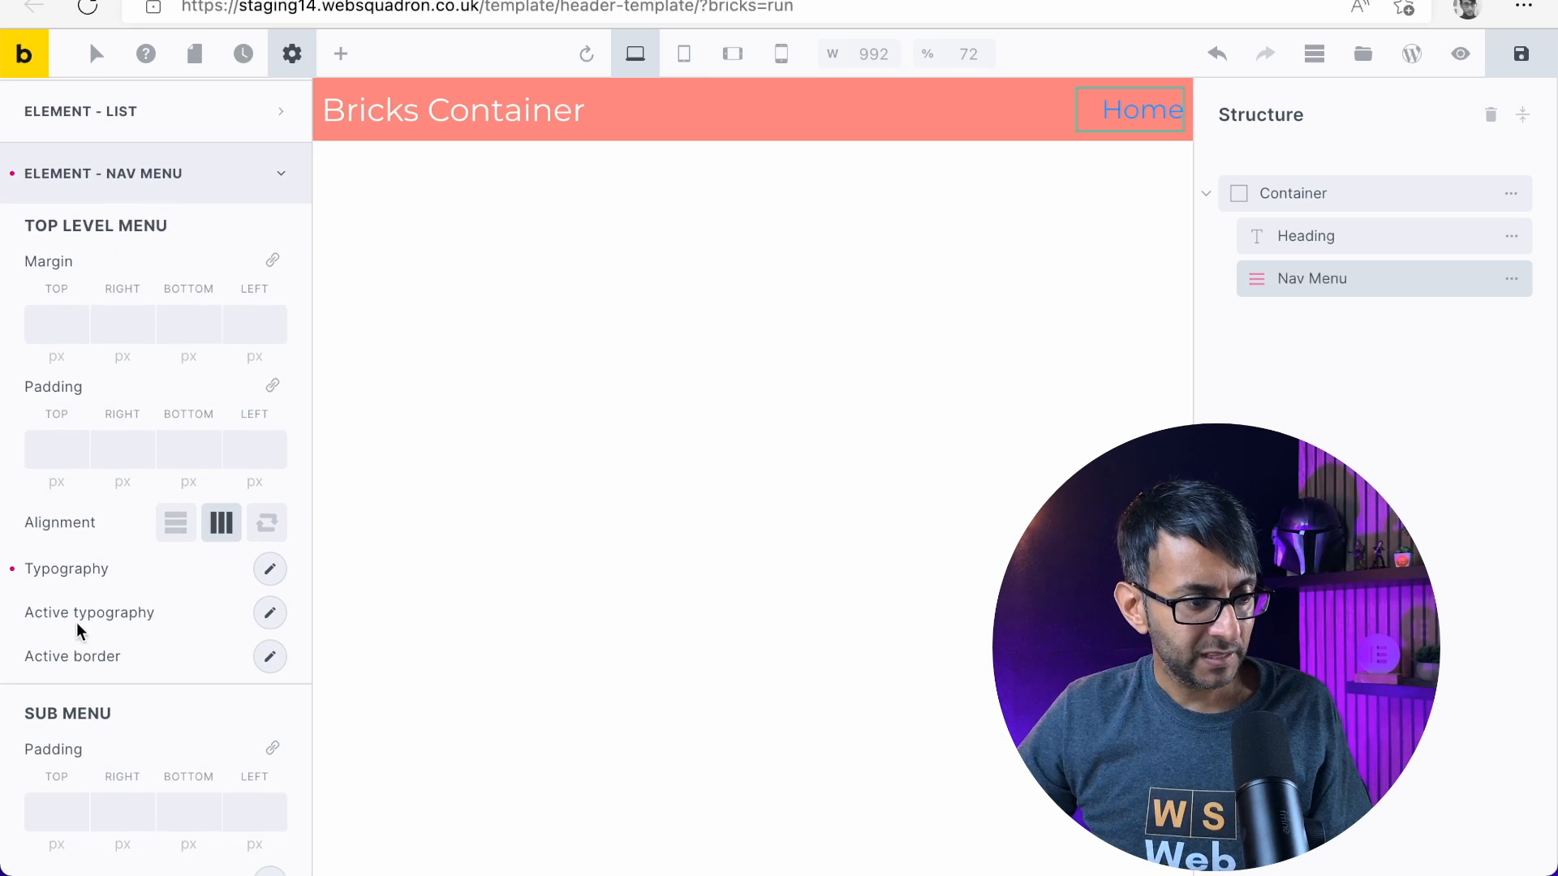
left_click(14, 571)
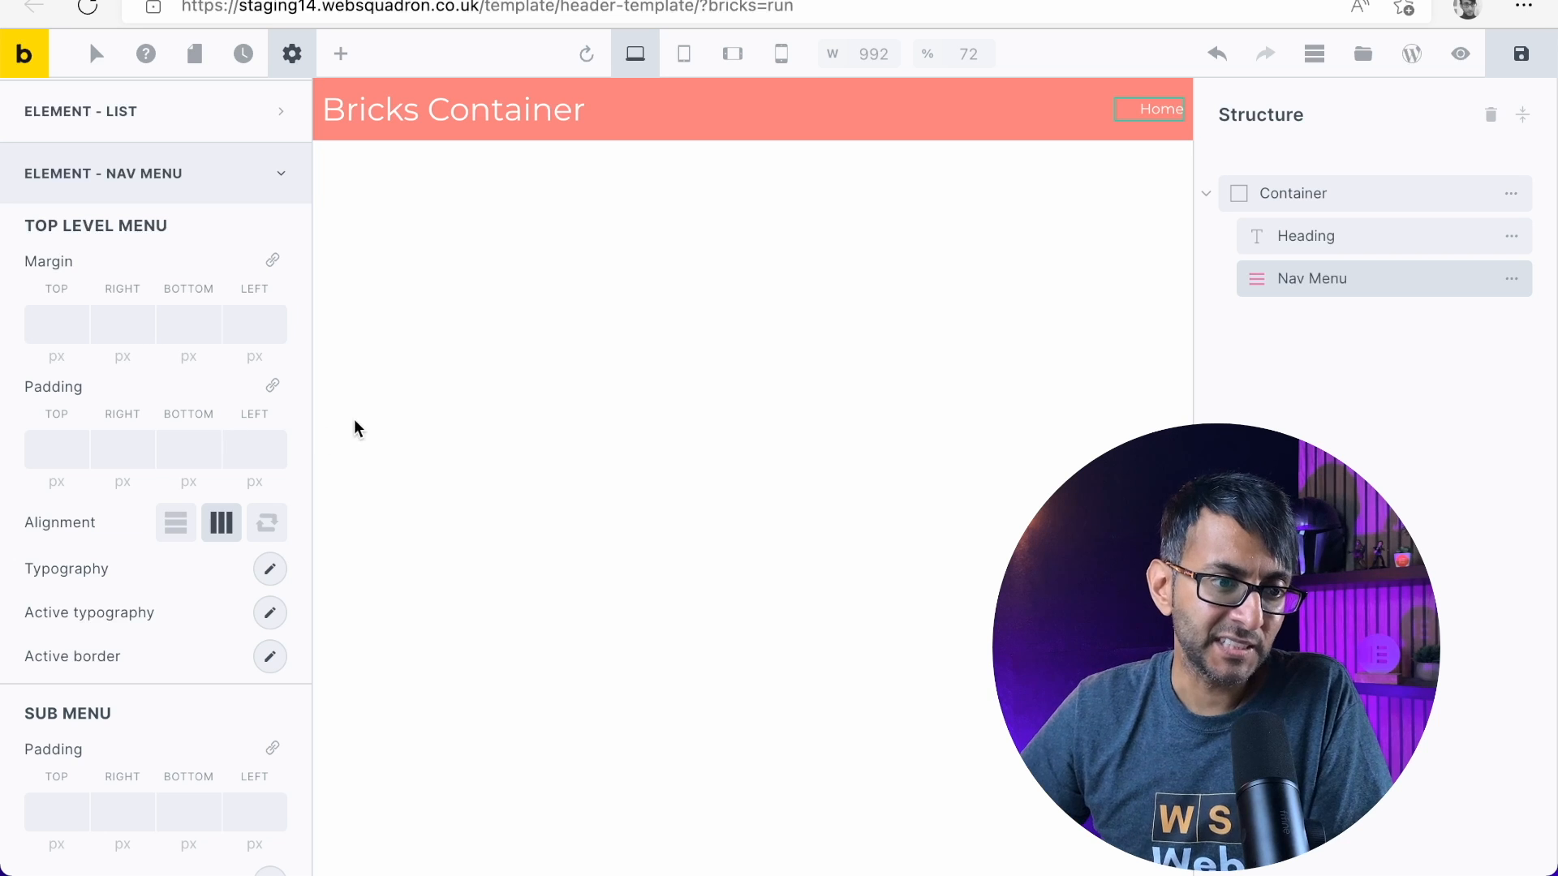
Change the header Nav Menu's font size unit to rem and set the size to 1
left_click(1343, 280)
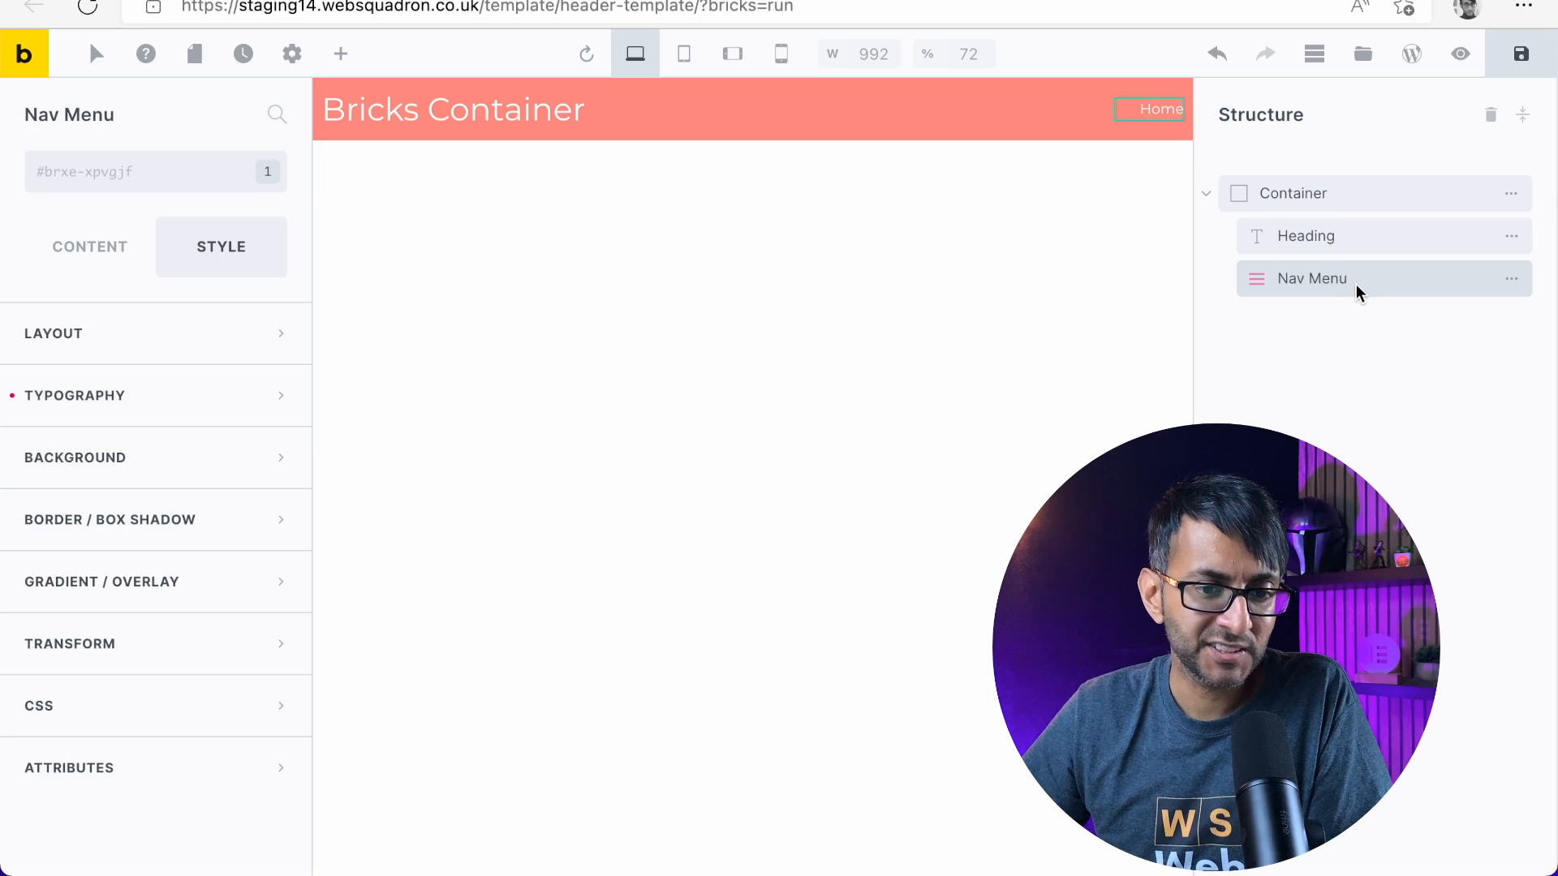
left_click(267, 410)
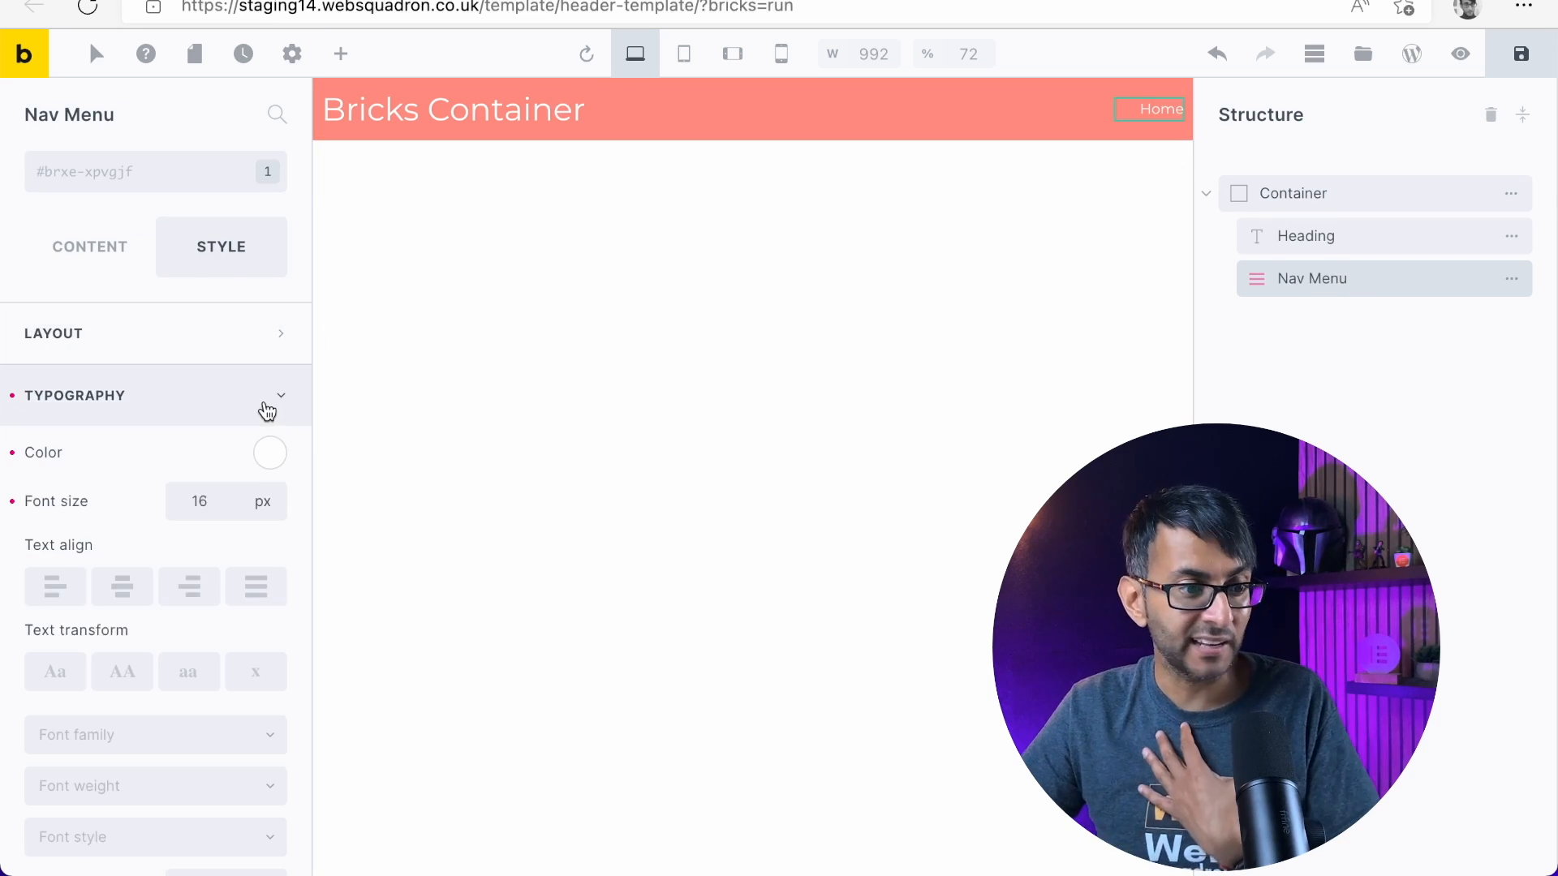
left_click(228, 495)
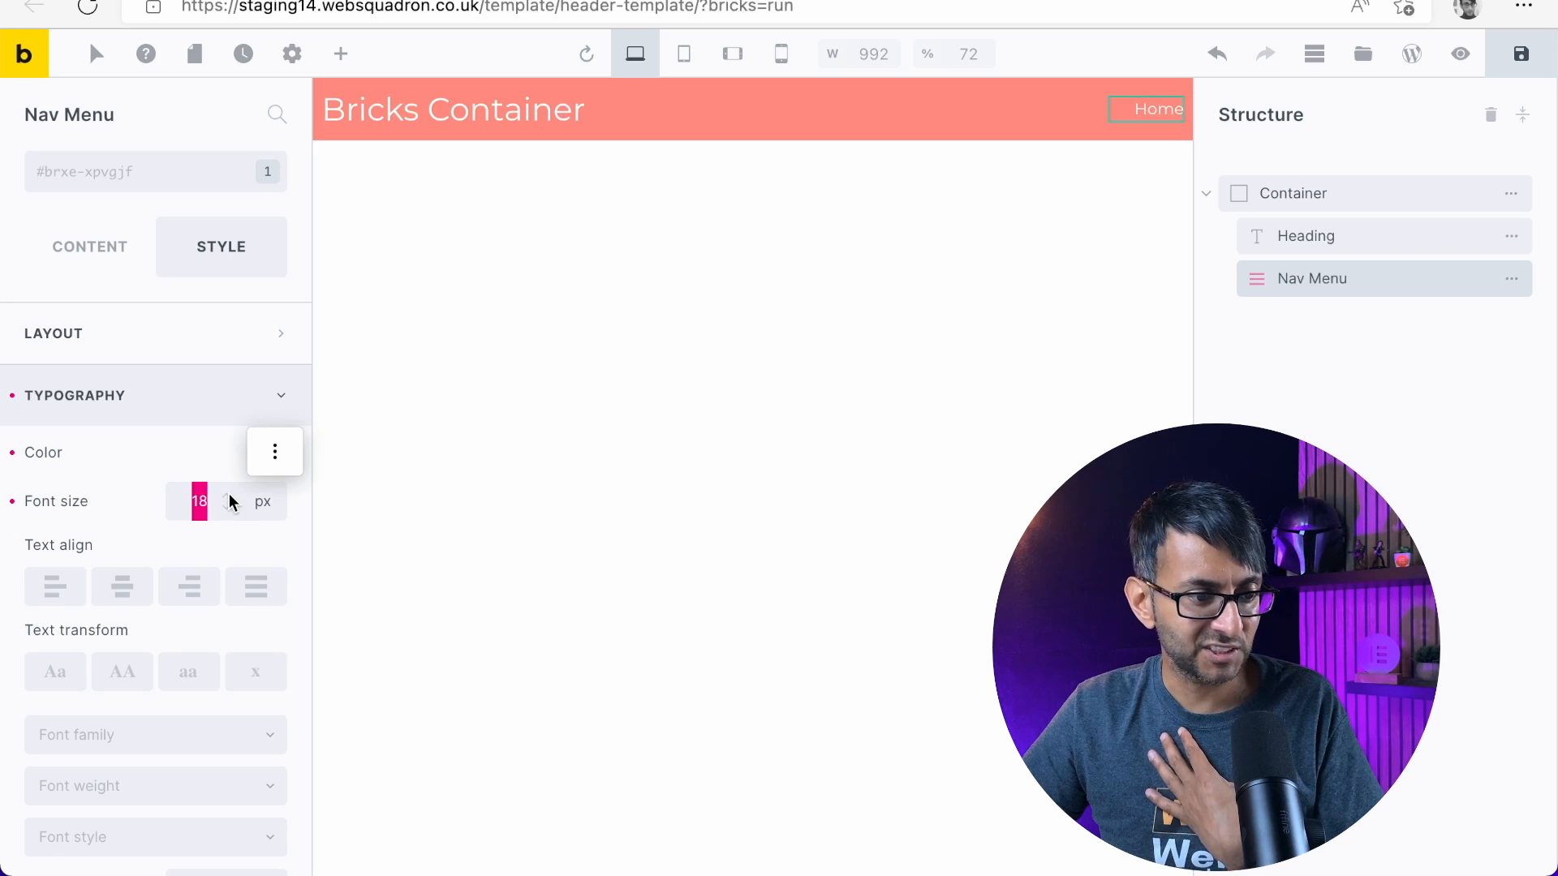
left_click(267, 503)
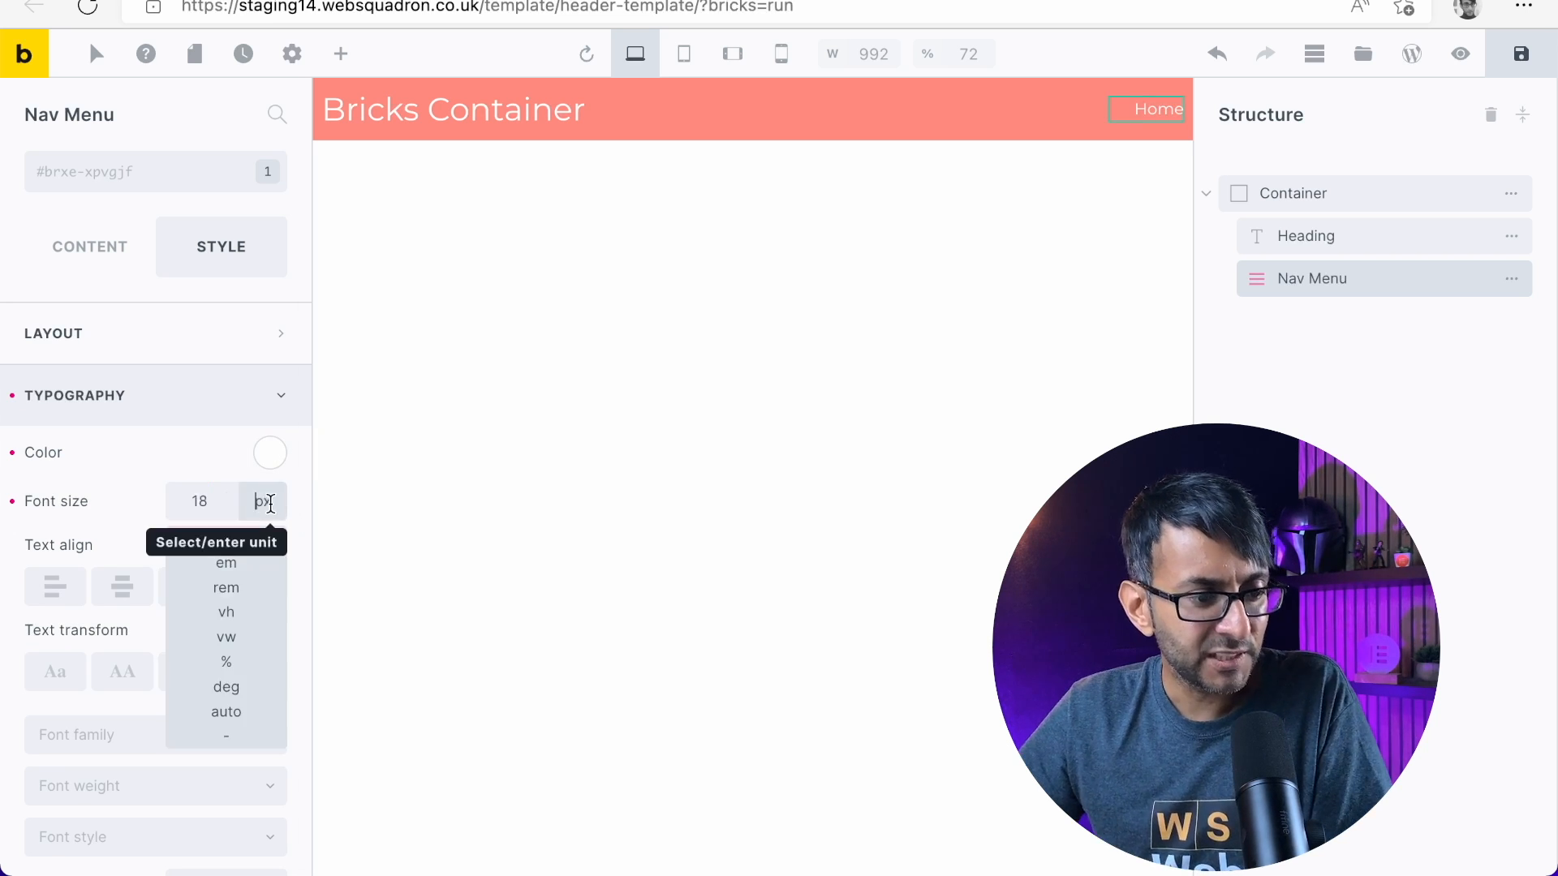
left_click(231, 590)
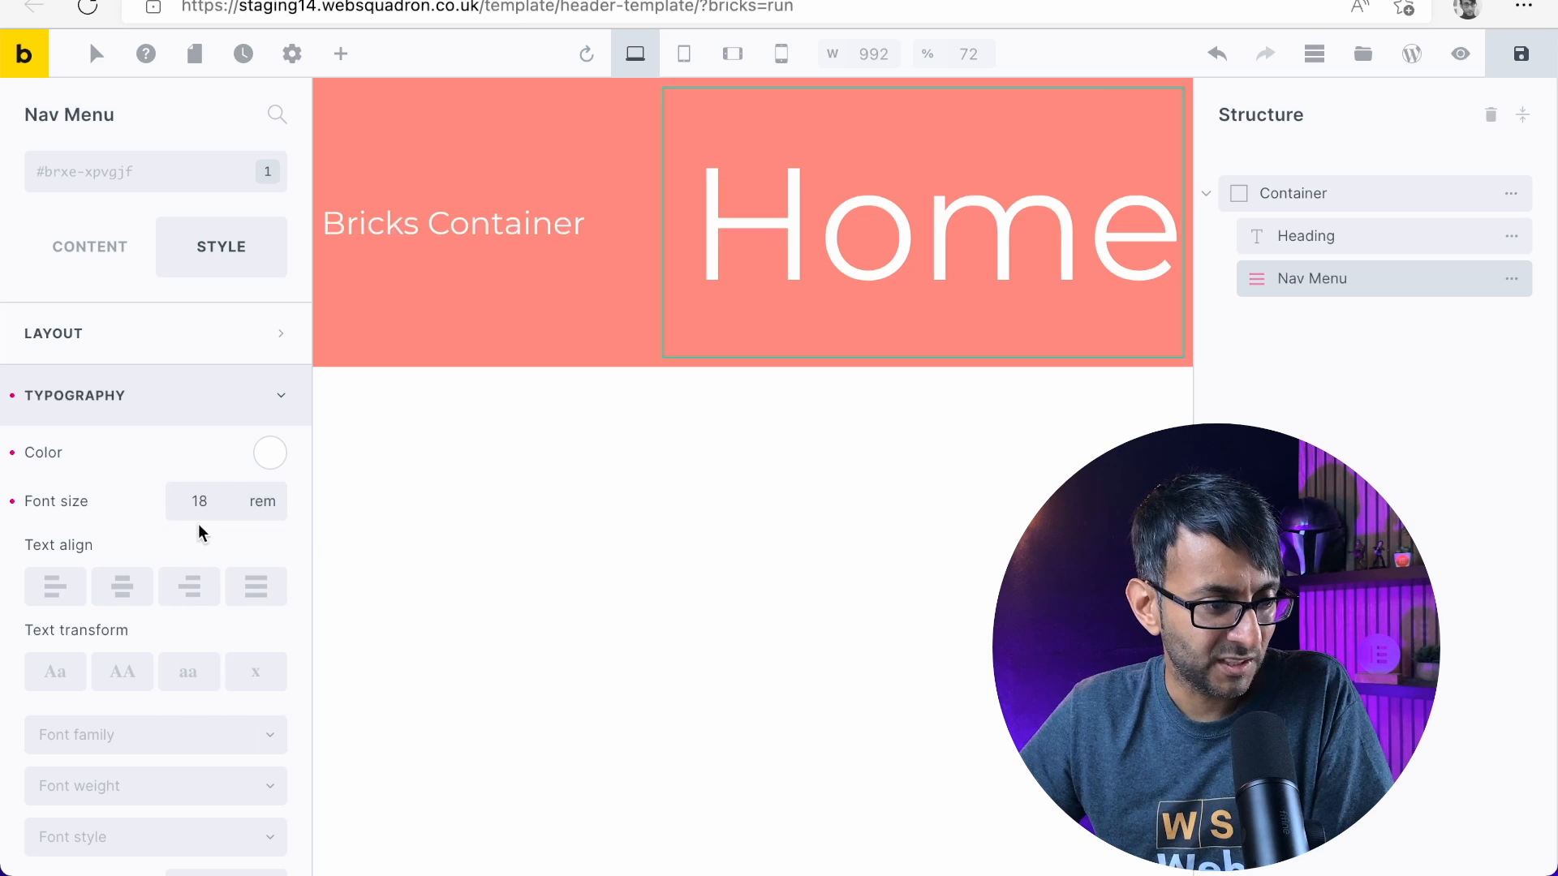
double_click(199, 503)
type("1")
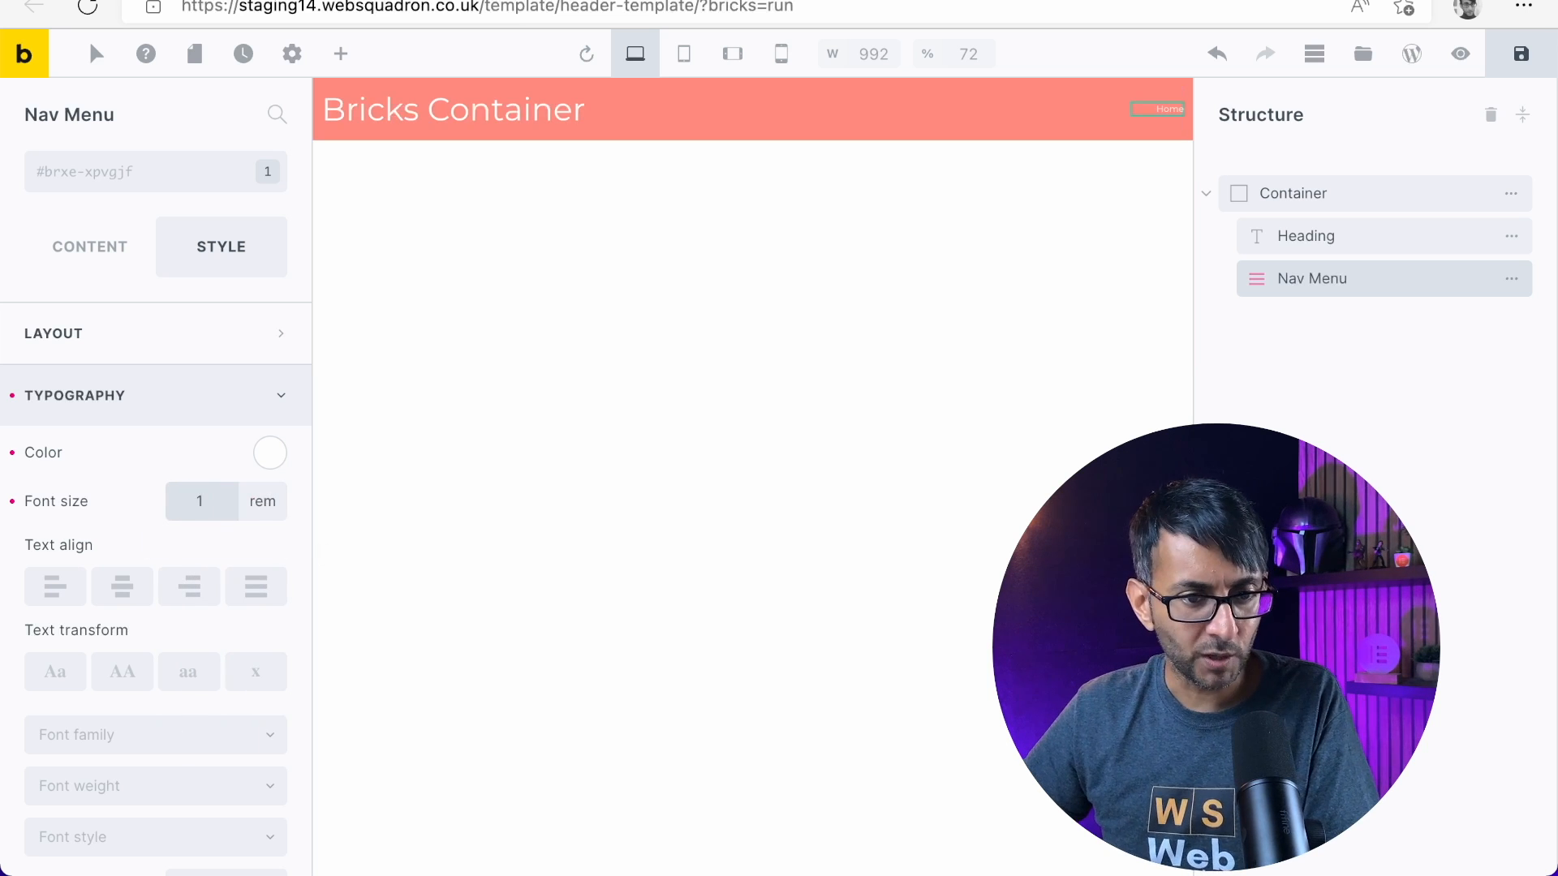
type(".5")
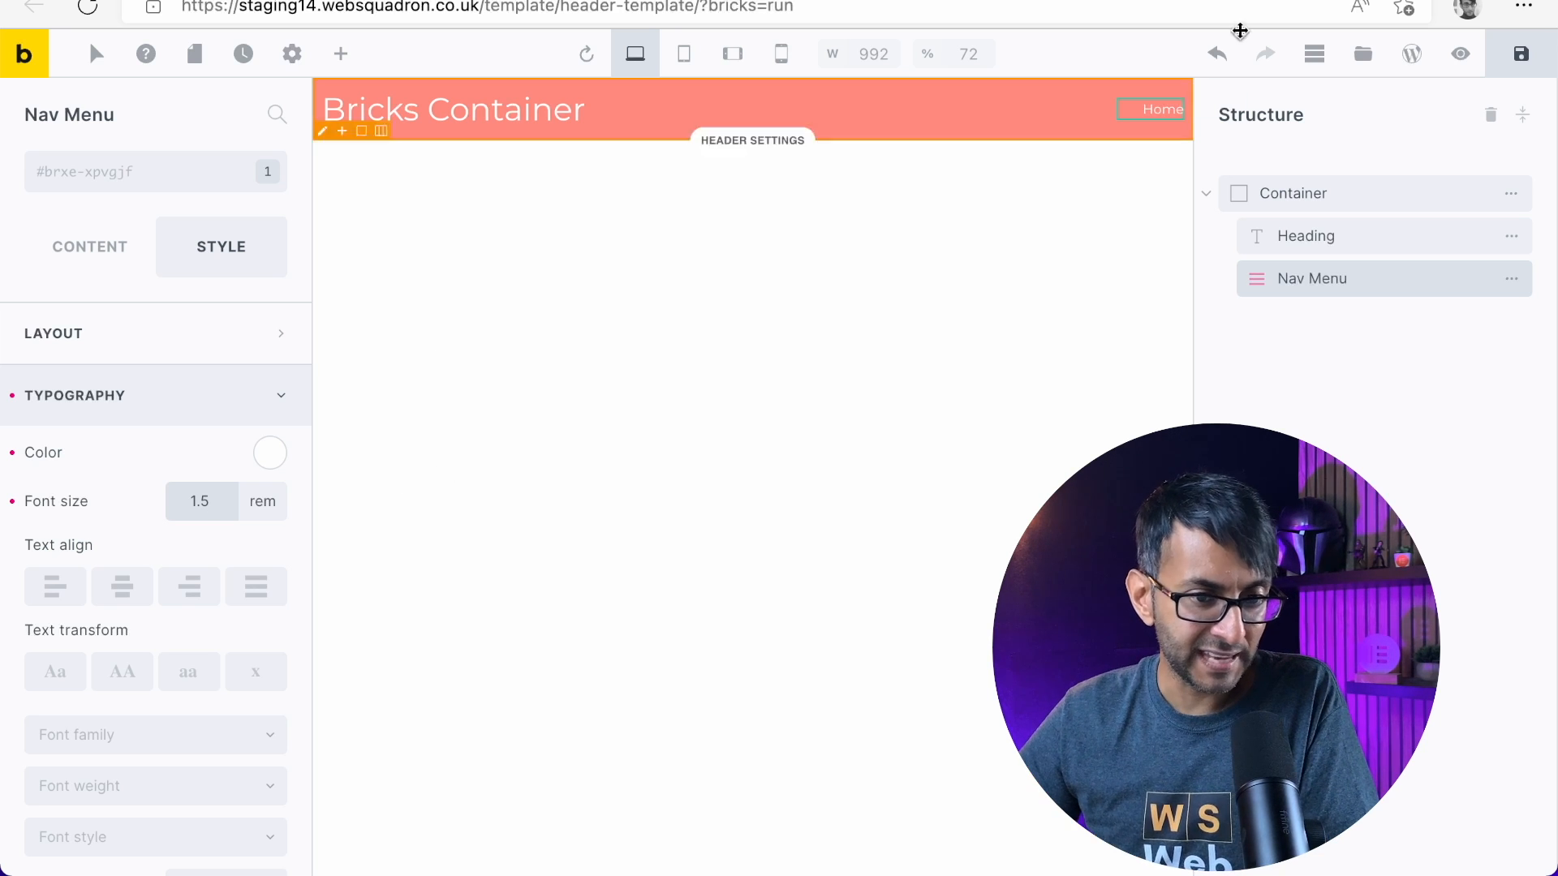
Set the Nav Menu's font size to 1.5 rem, and save and preview the header template
left_click(1521, 54)
left_click(1461, 54)
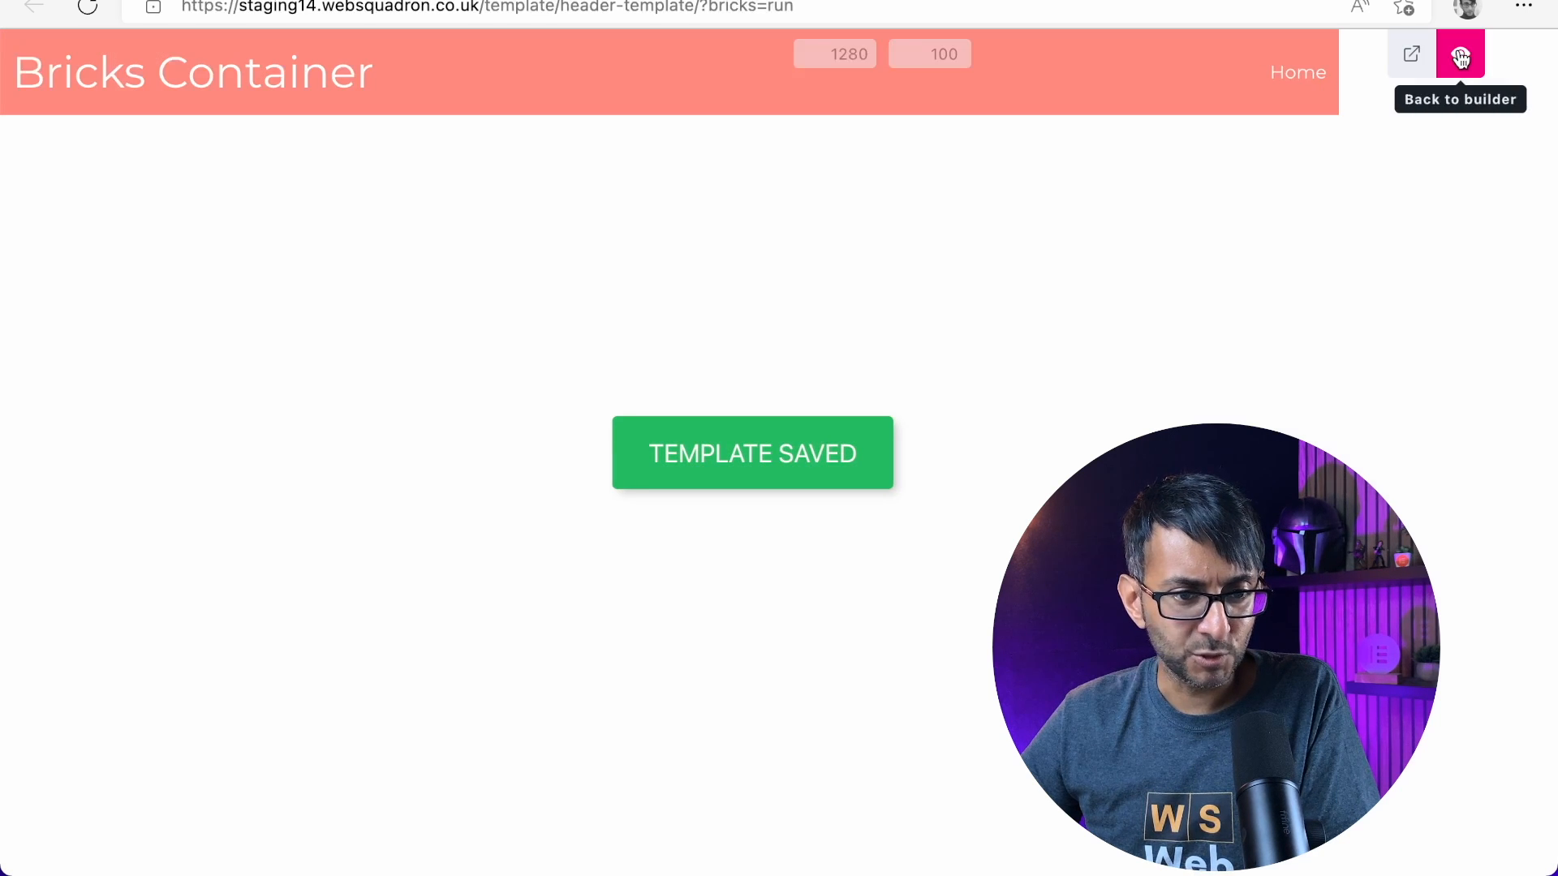
left_click(1412, 57)
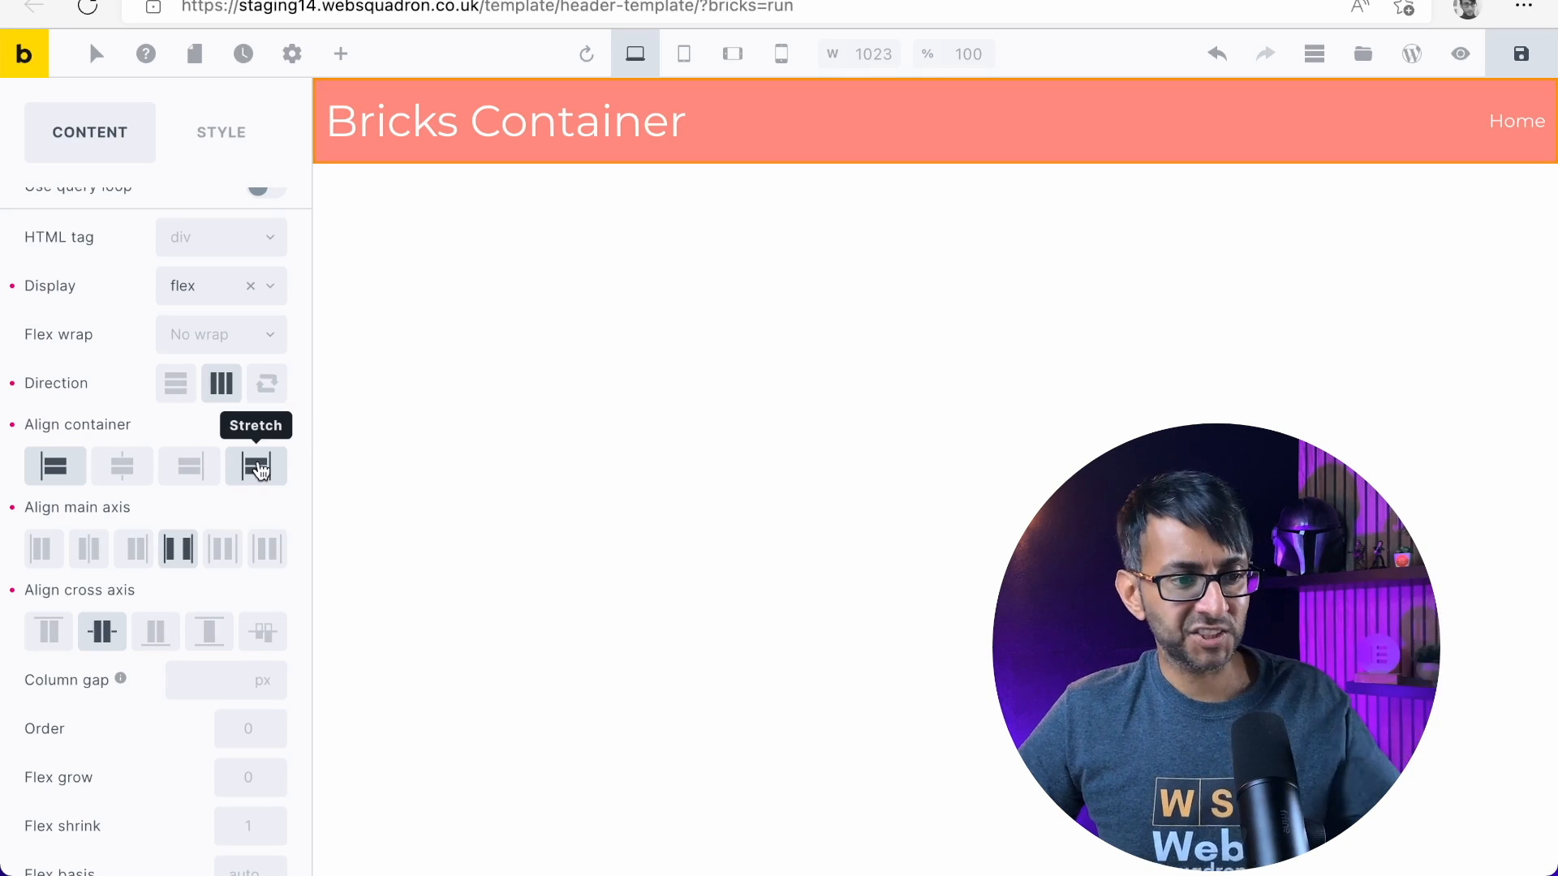
Set the header Container's alignment to Stretch and check the header at full canvas width
left_click(256, 469)
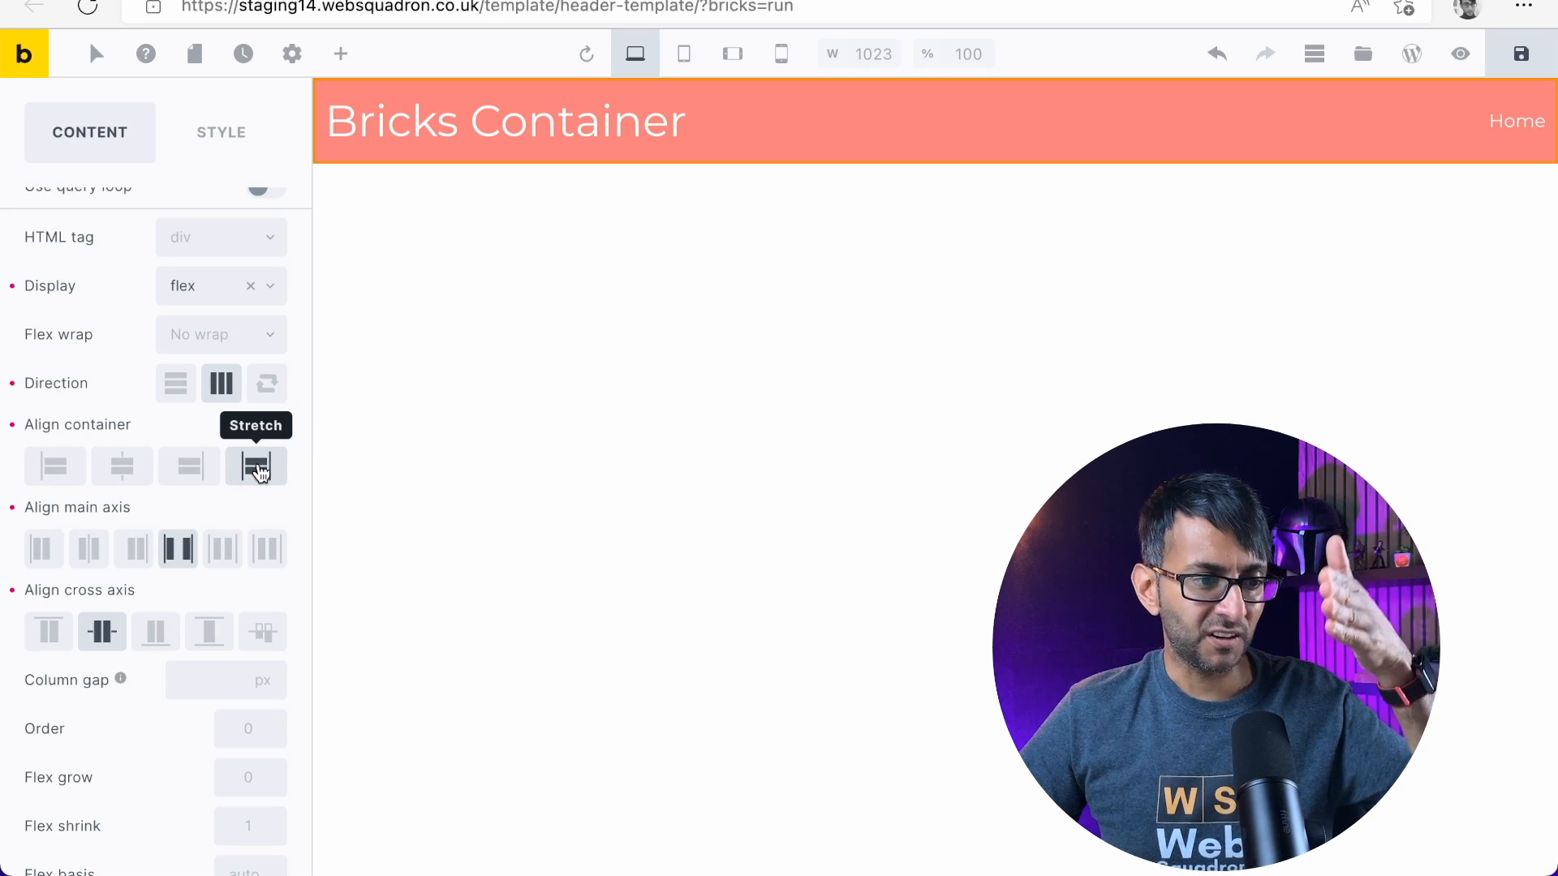
left_click(327, 476)
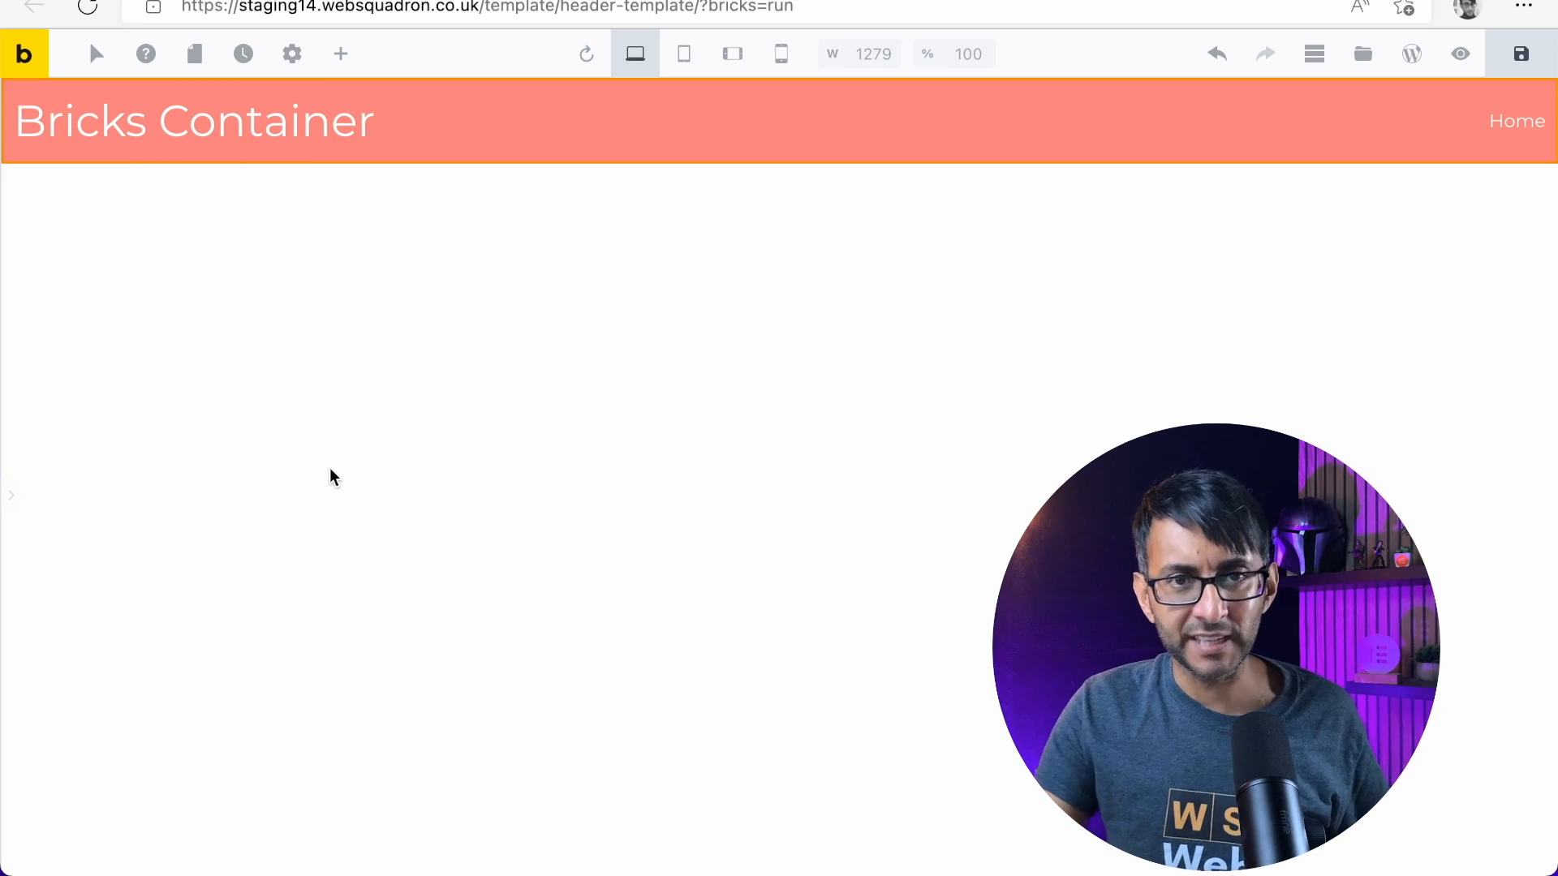
left_click(10, 512)
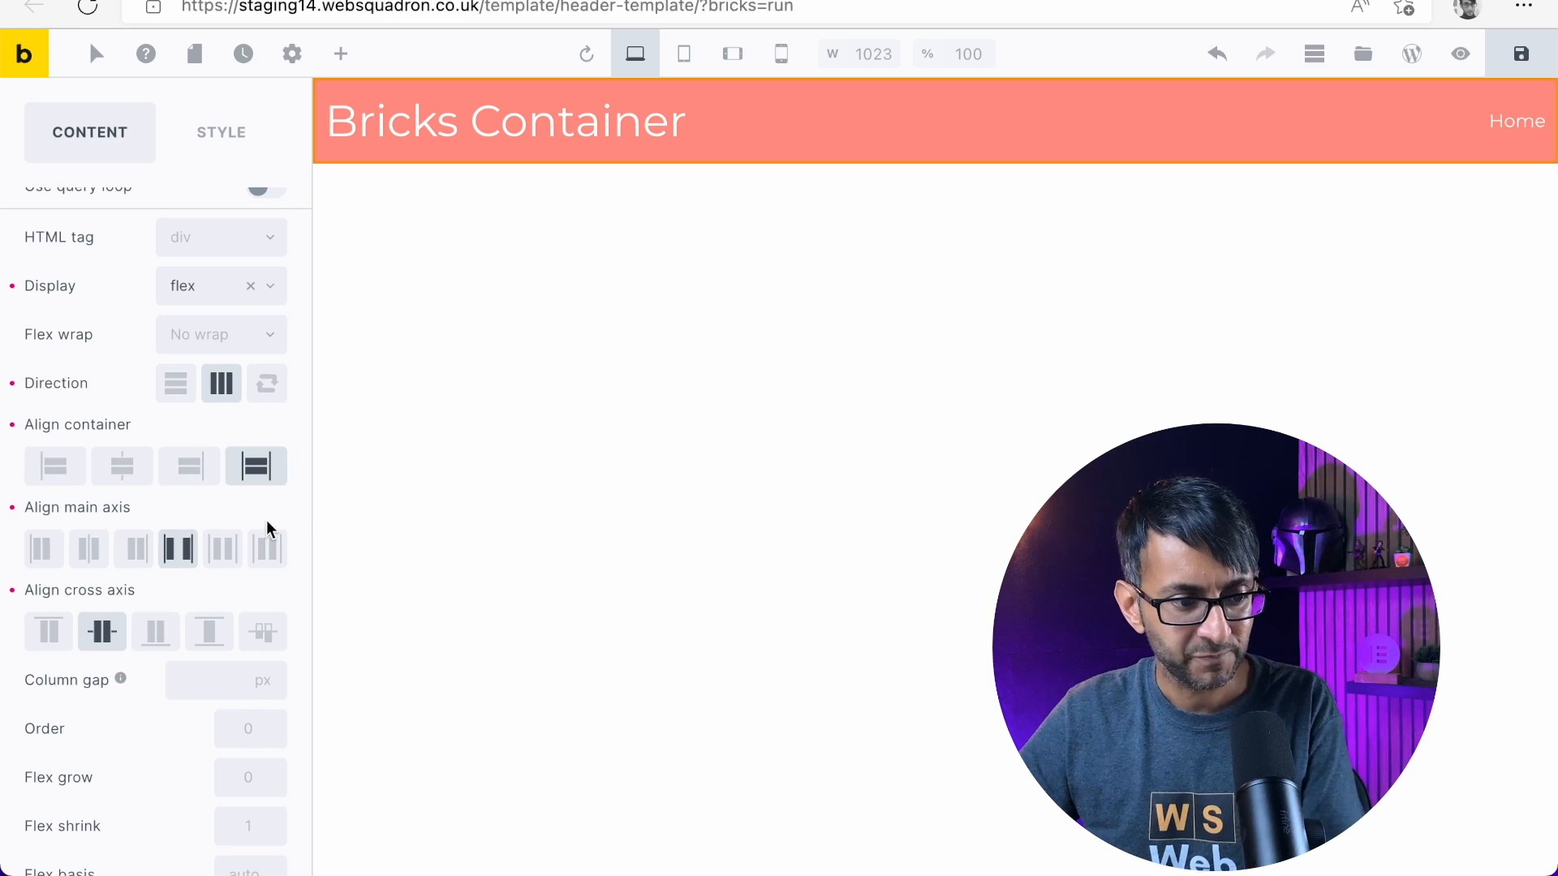
left_click(320, 479)
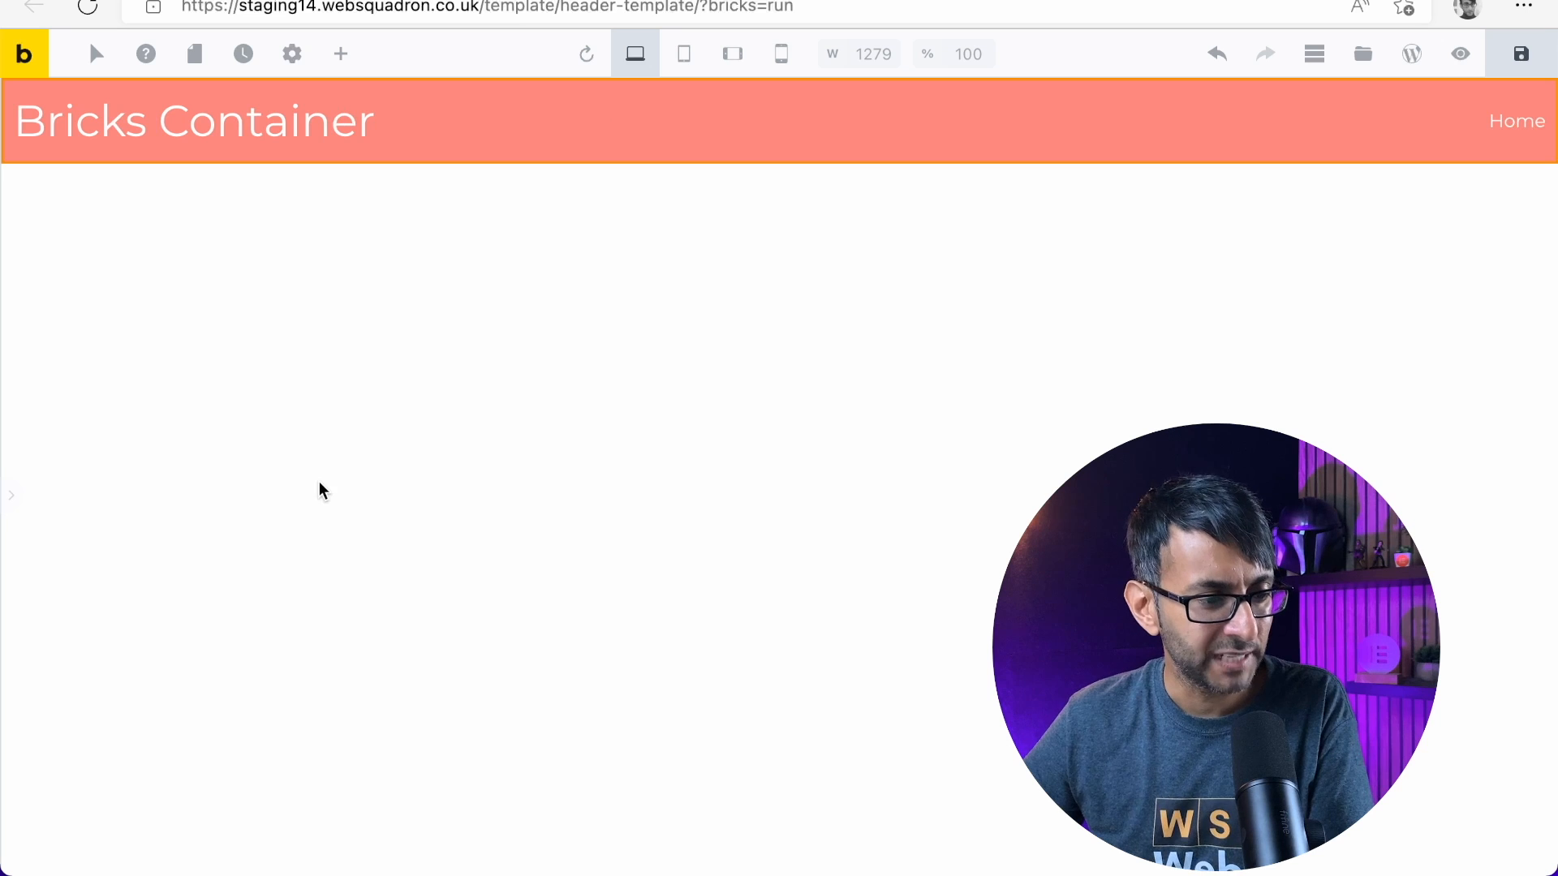
left_click(10, 500)
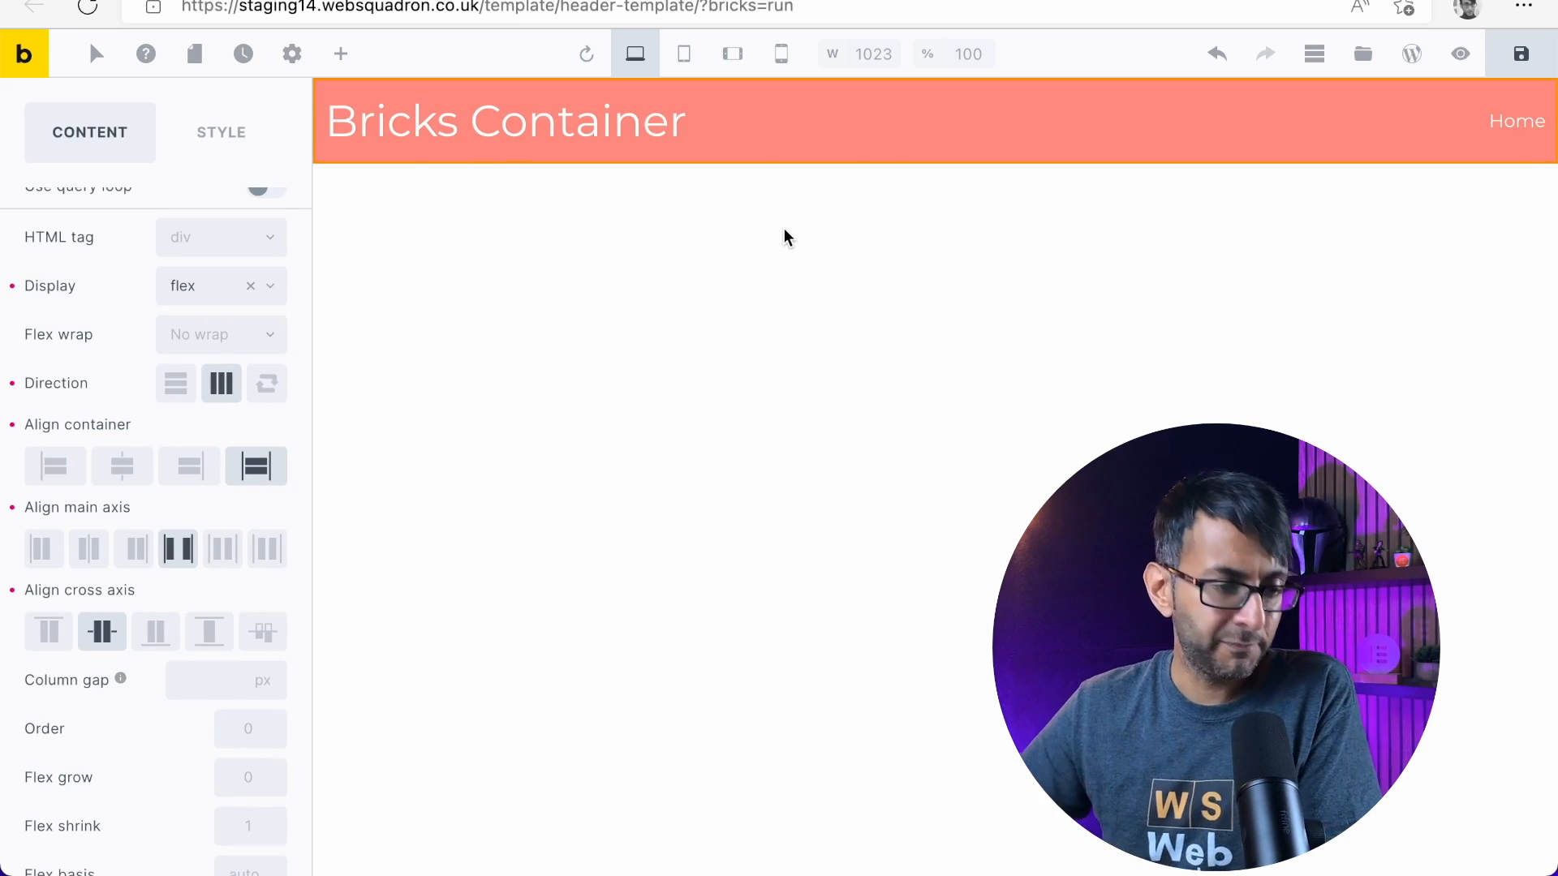
Set the "Bricks Container" heading's typography font size to 2 rem
left_click(640, 143)
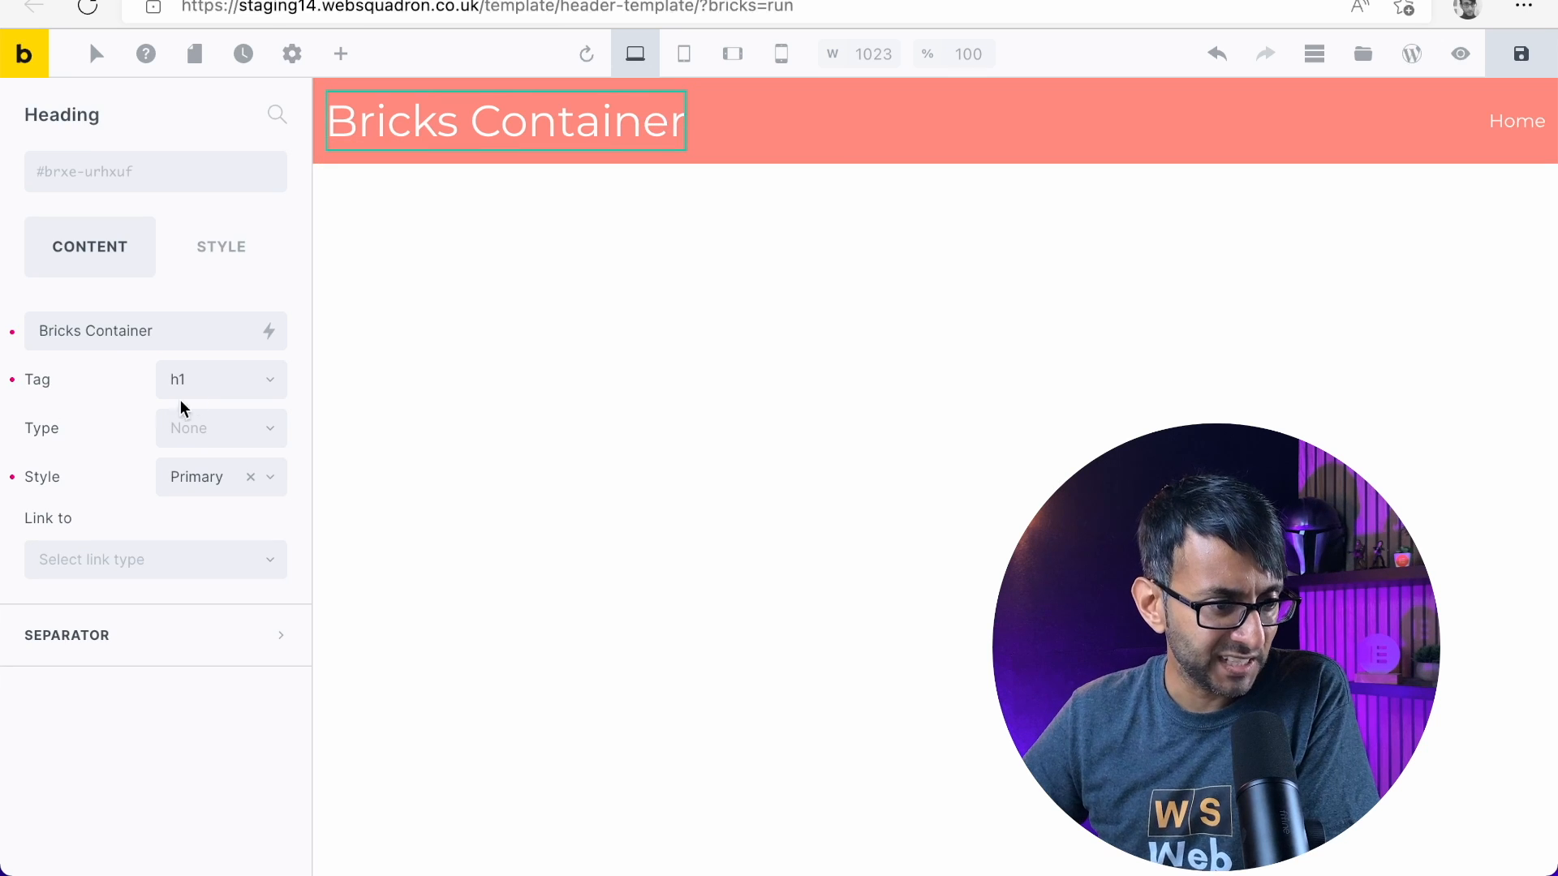
left_click(228, 253)
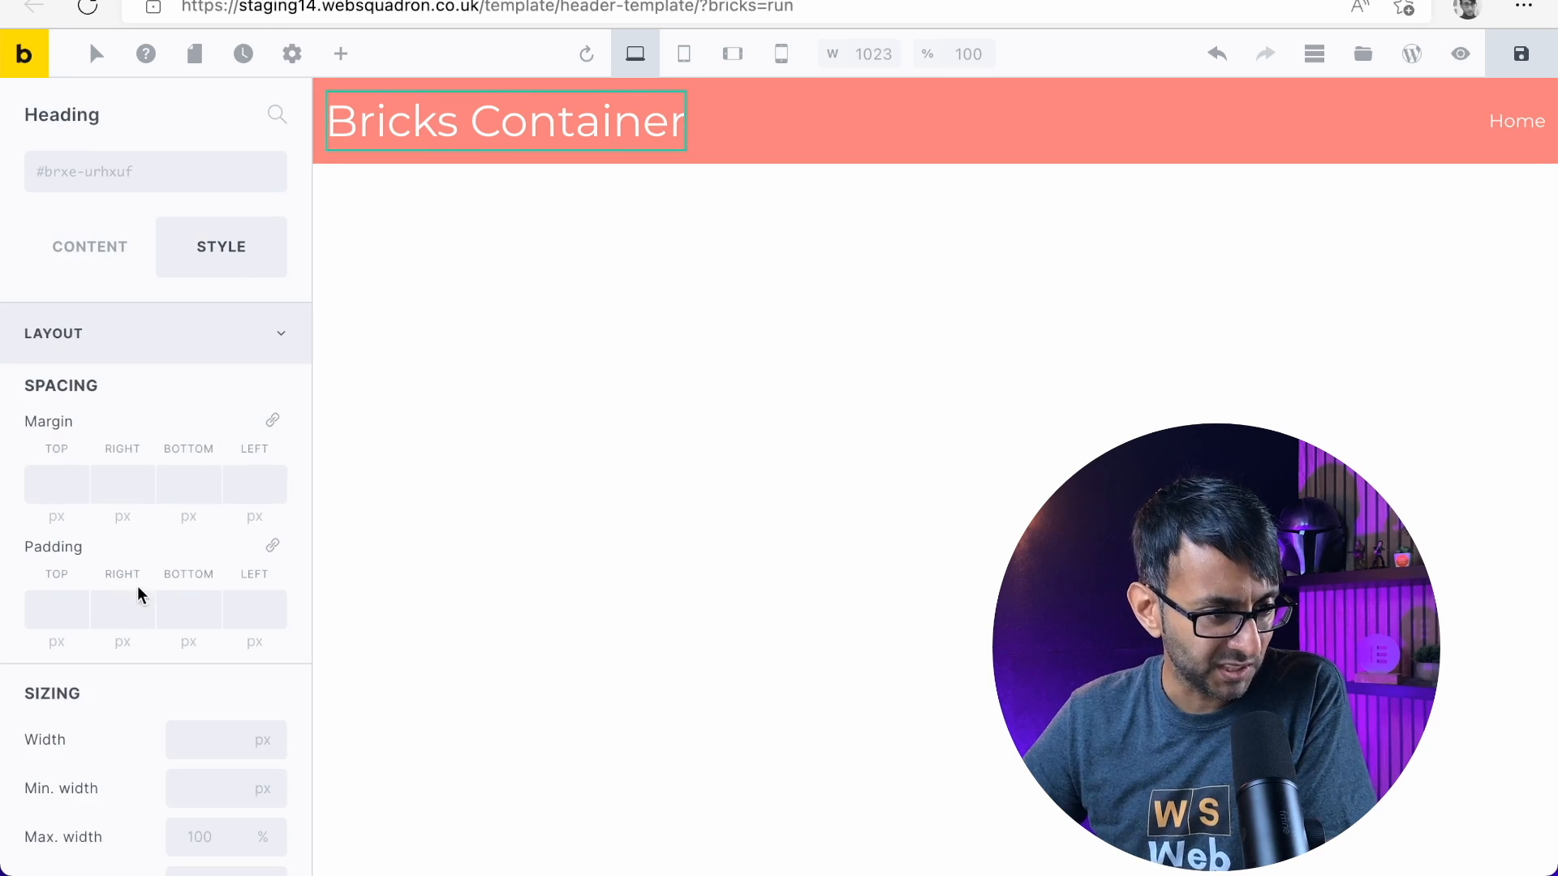
scroll(138, 586, "down", 10)
scroll(215, 543, "down", 5)
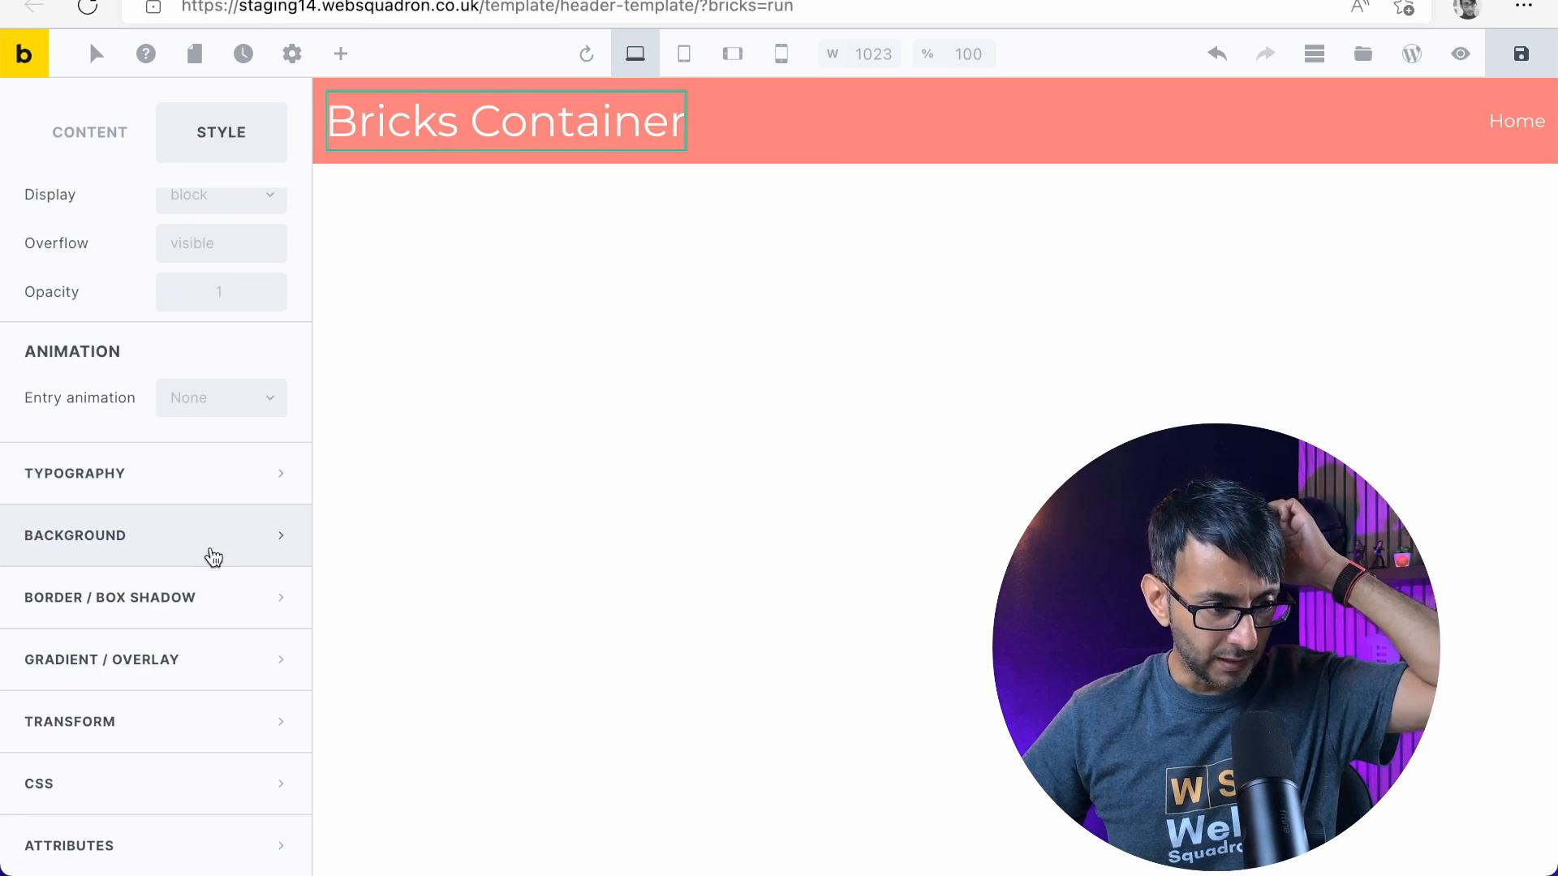
left_click(203, 494)
scroll(268, 359, "up", 6)
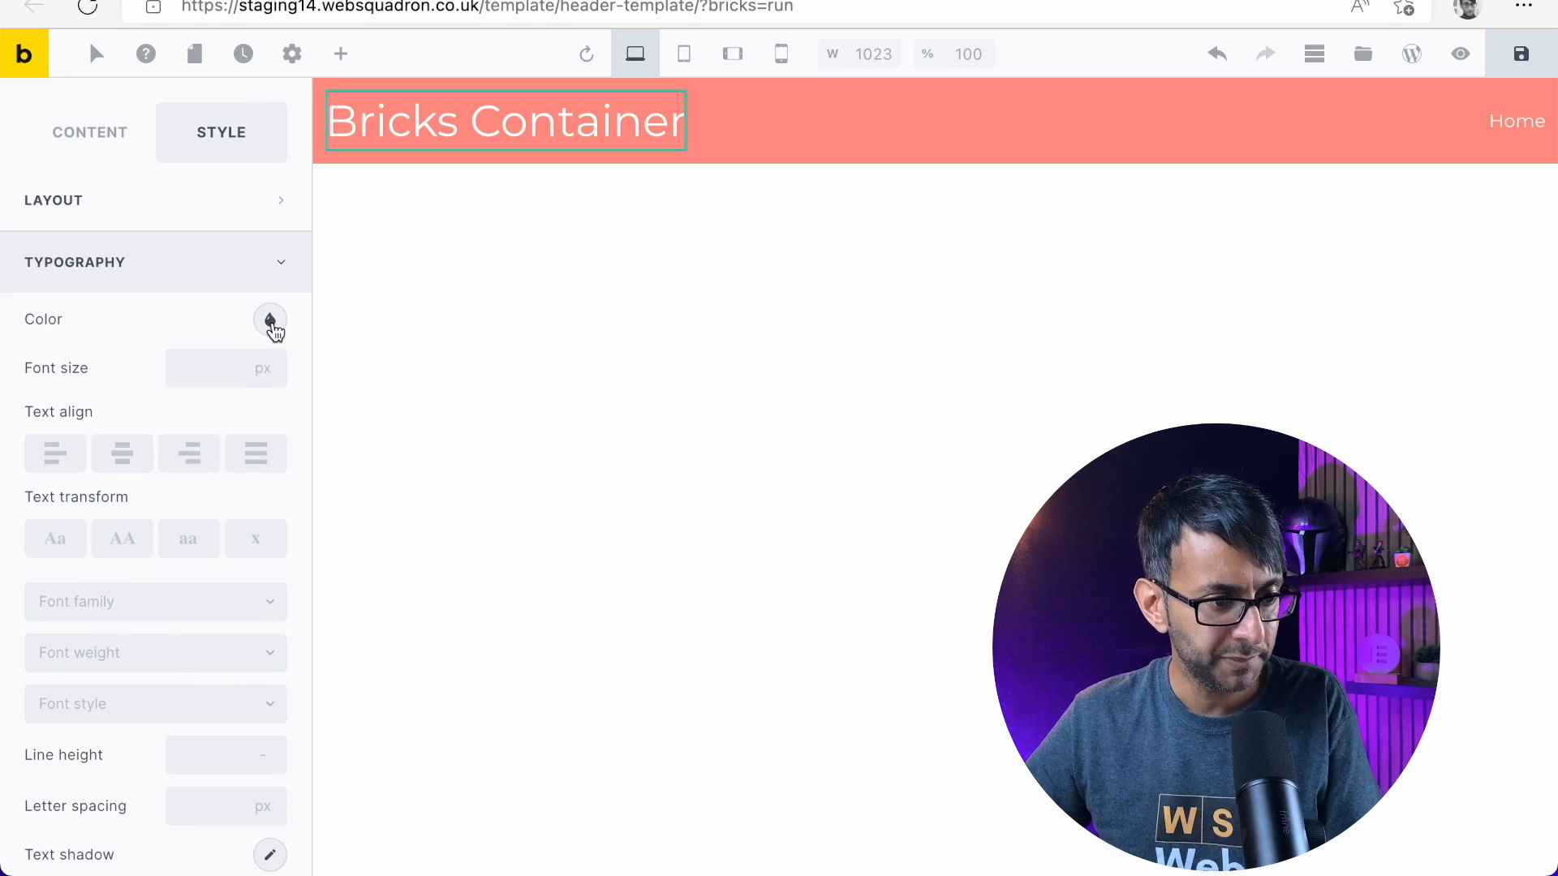
left_click(262, 368)
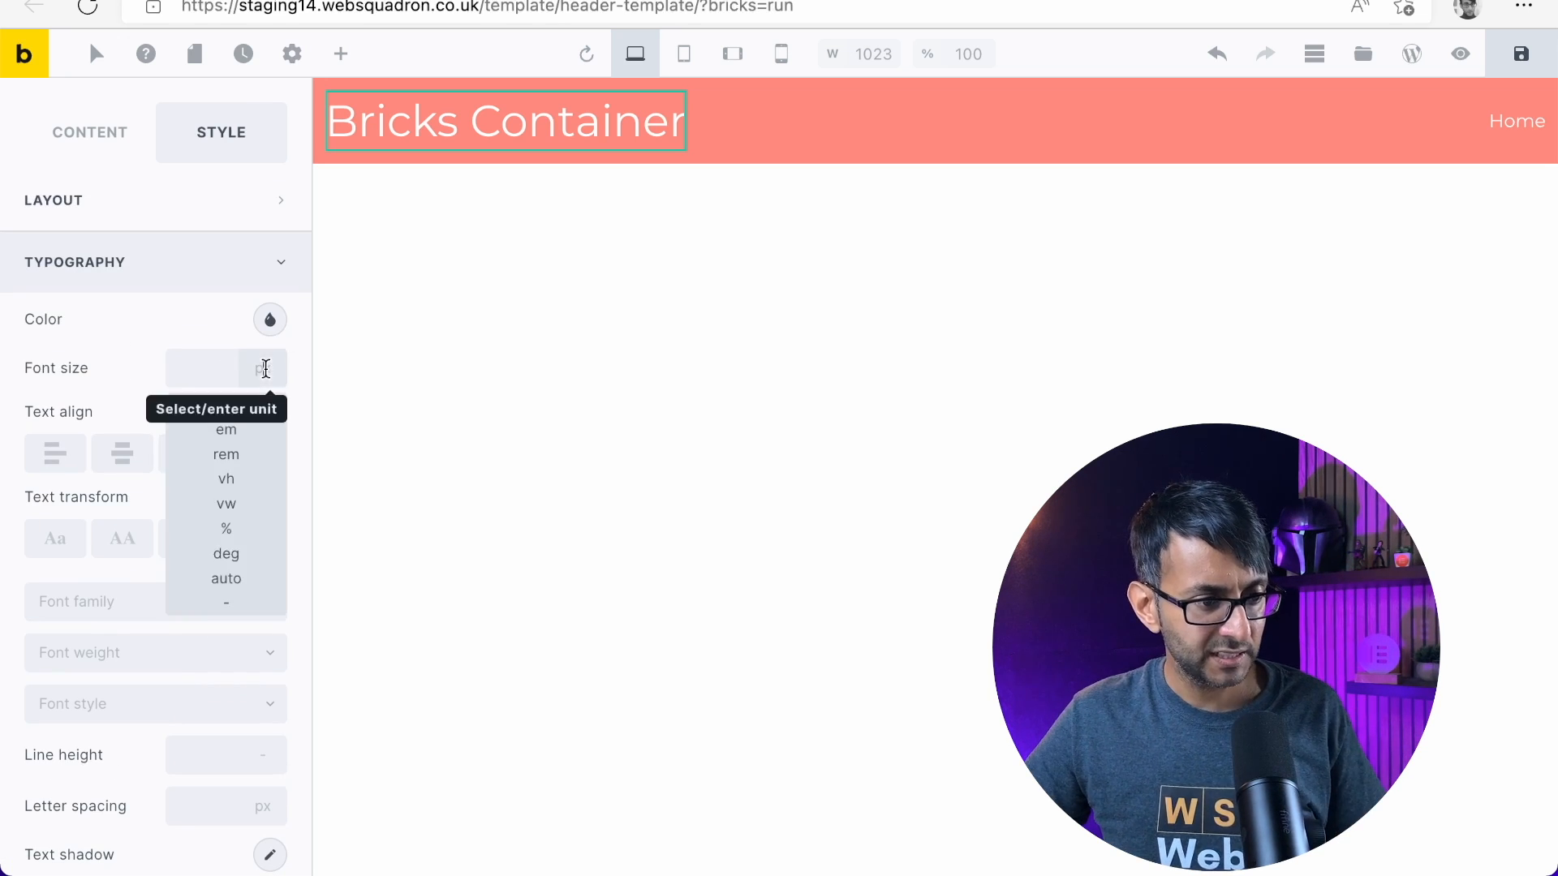
left_click(226, 449)
left_click(196, 369)
type("2")
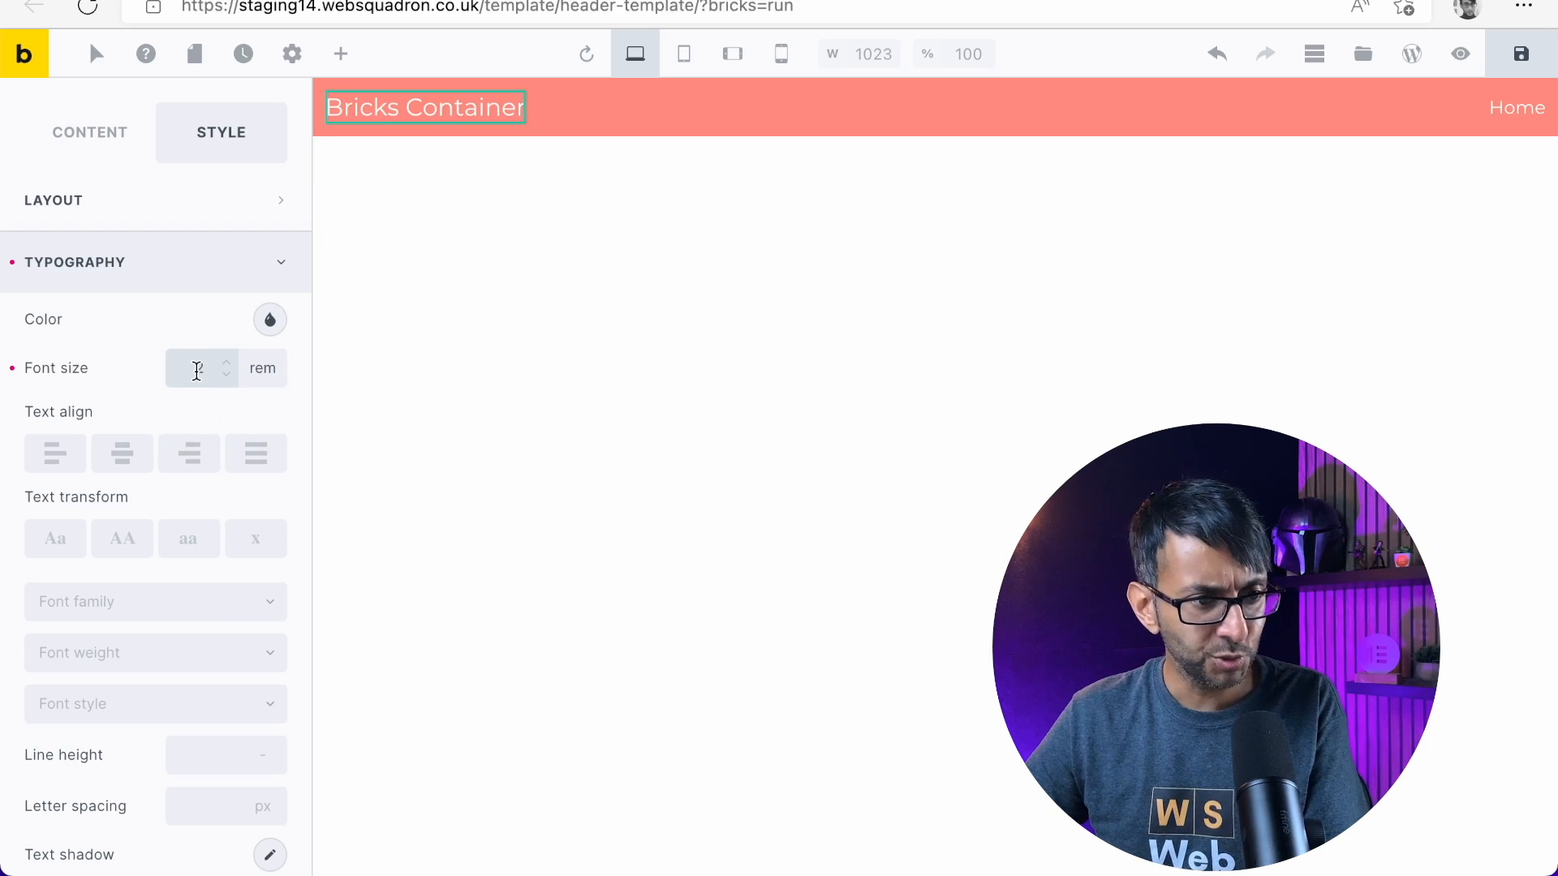
Try stepping the heading's font size up and down, including 4 rem, 2.1 rem and 3.1 rem
left_click(226, 362)
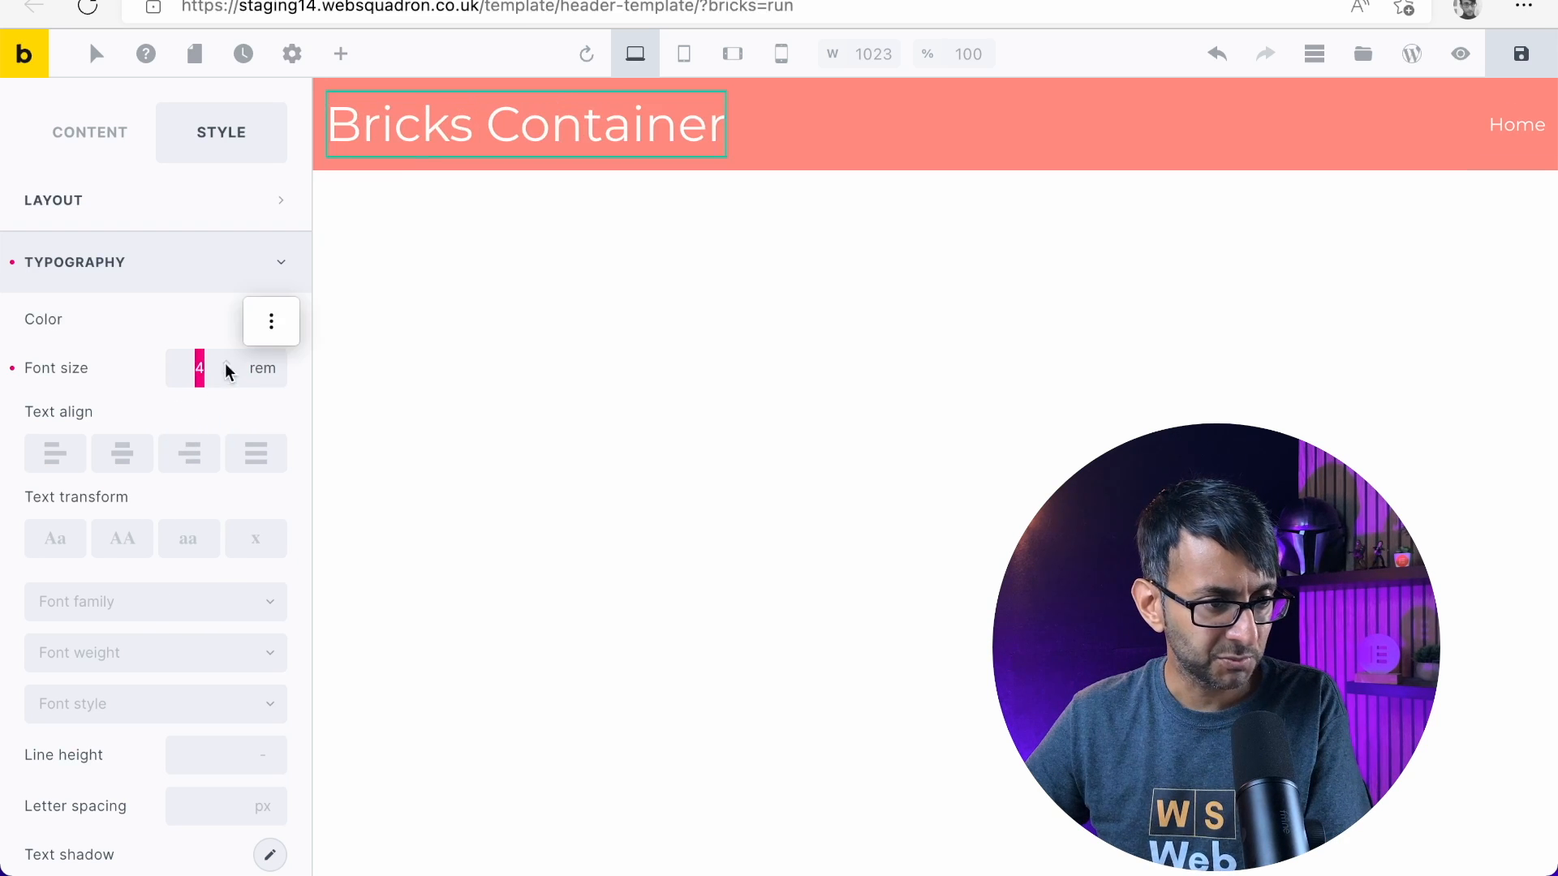
left_click(226, 376)
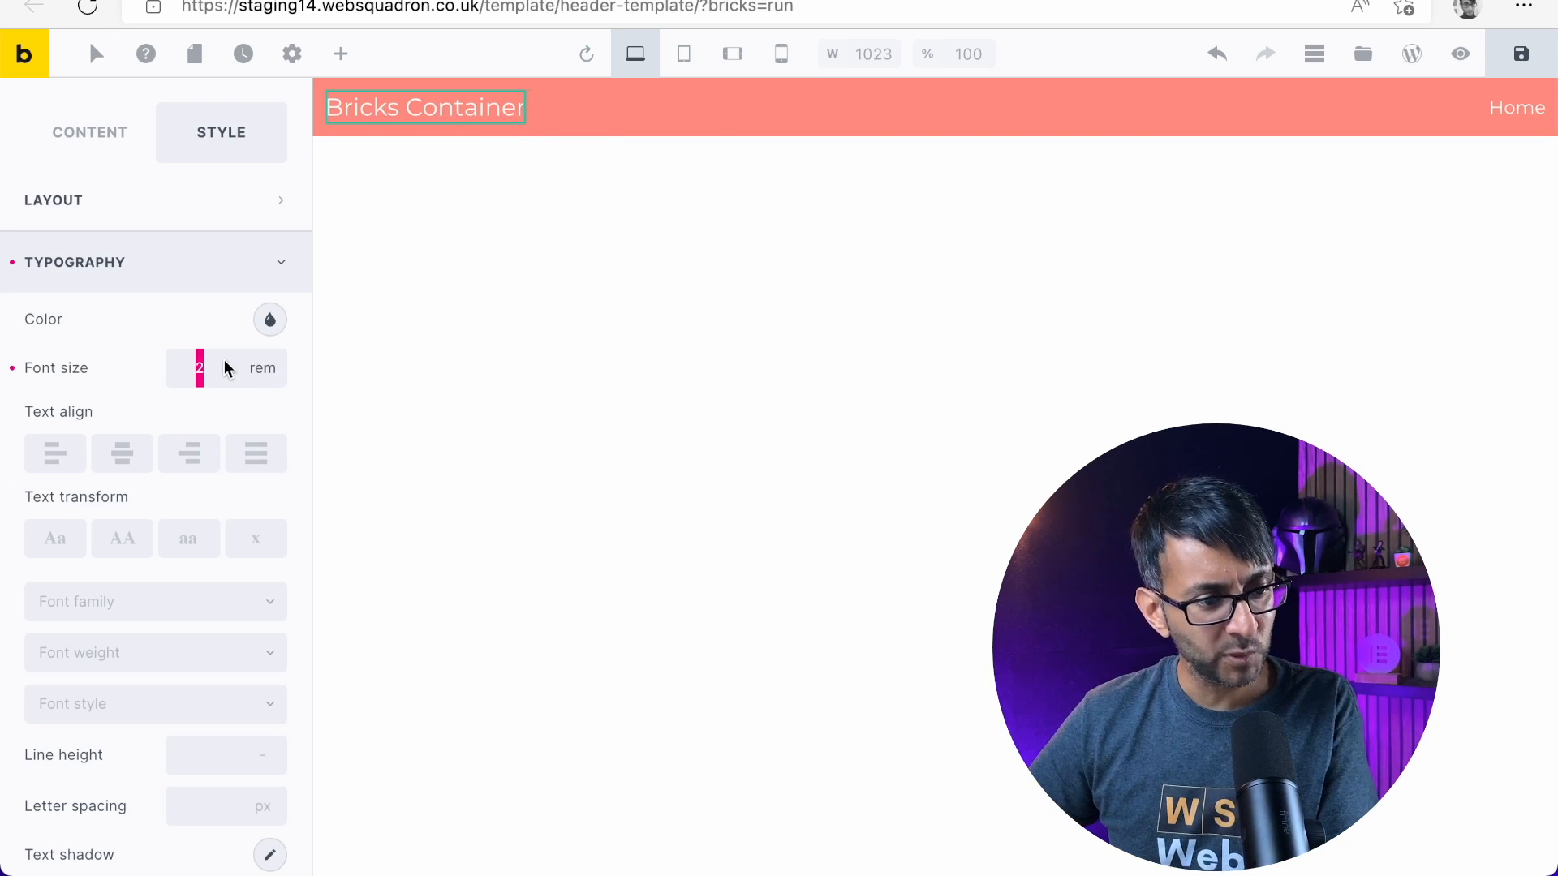
left_click(225, 362)
left_click(221, 374)
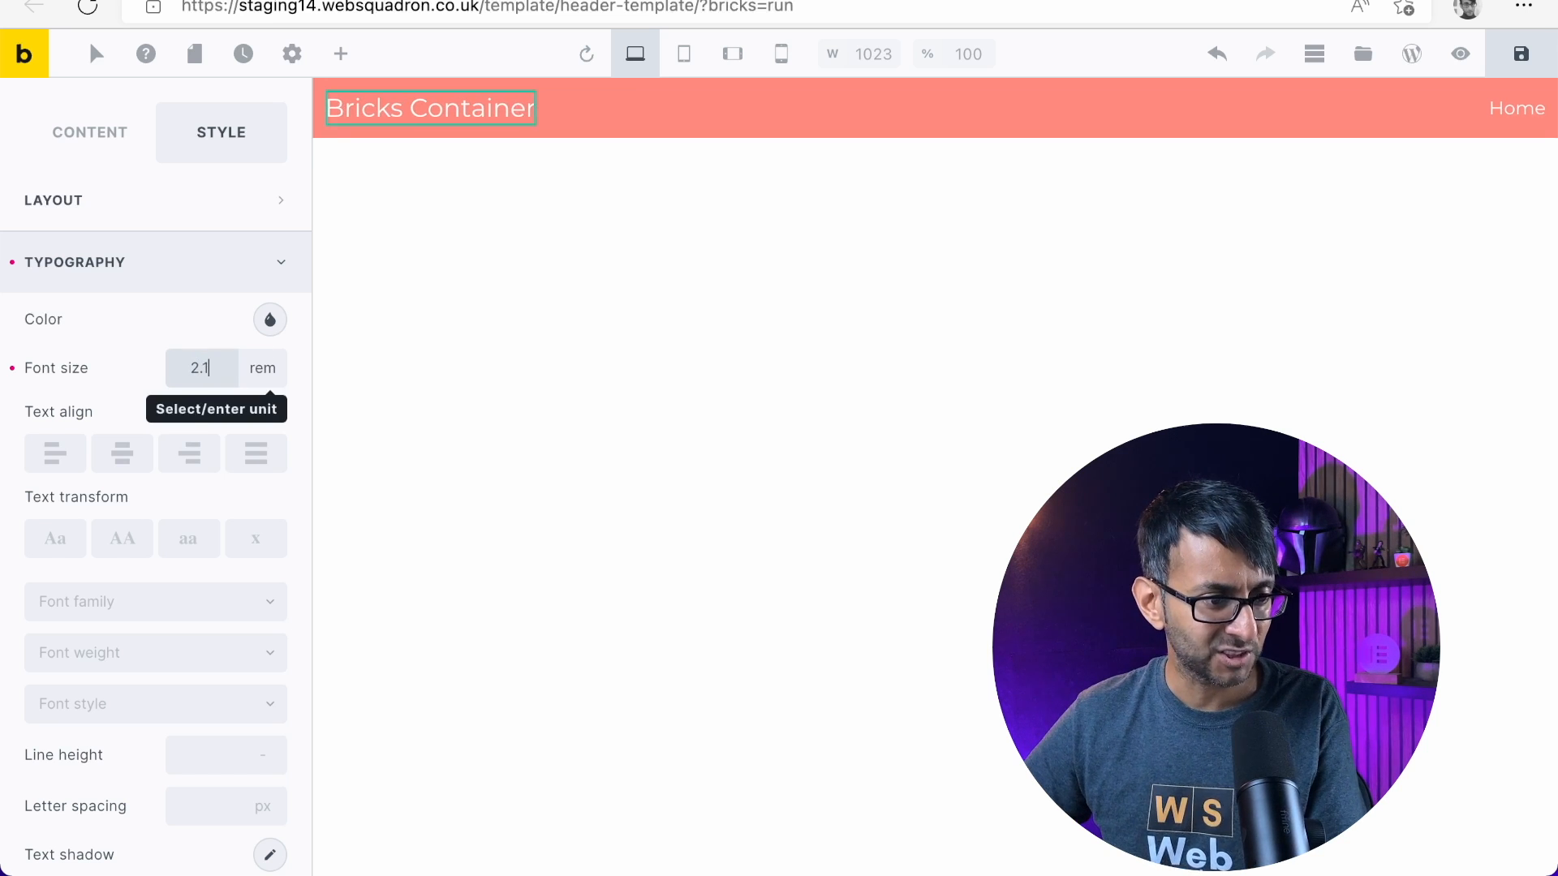
left_click(227, 365)
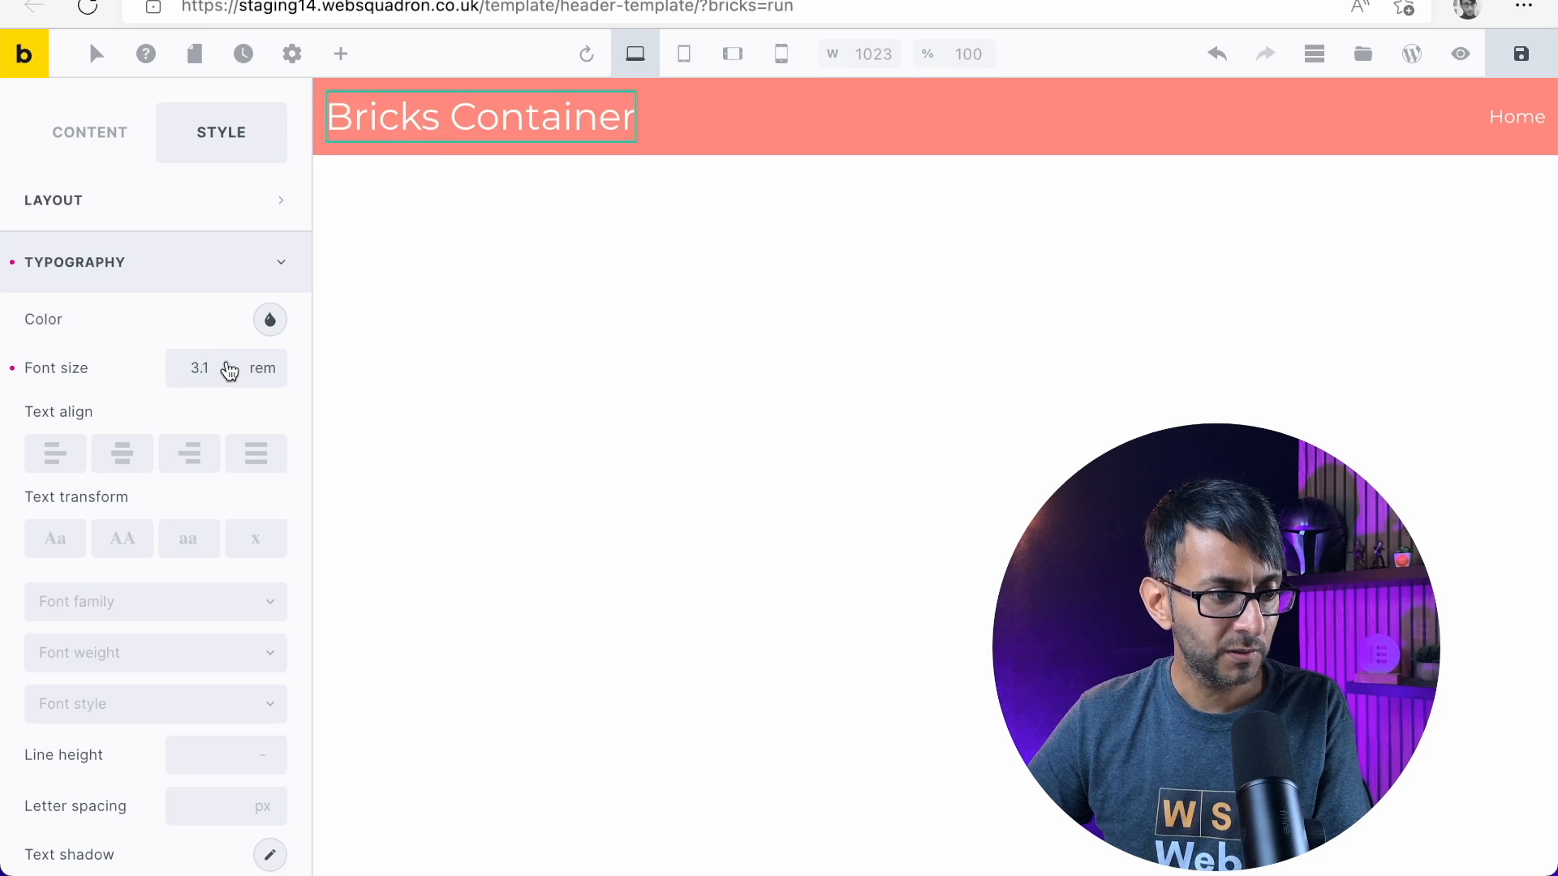
left_click(229, 373)
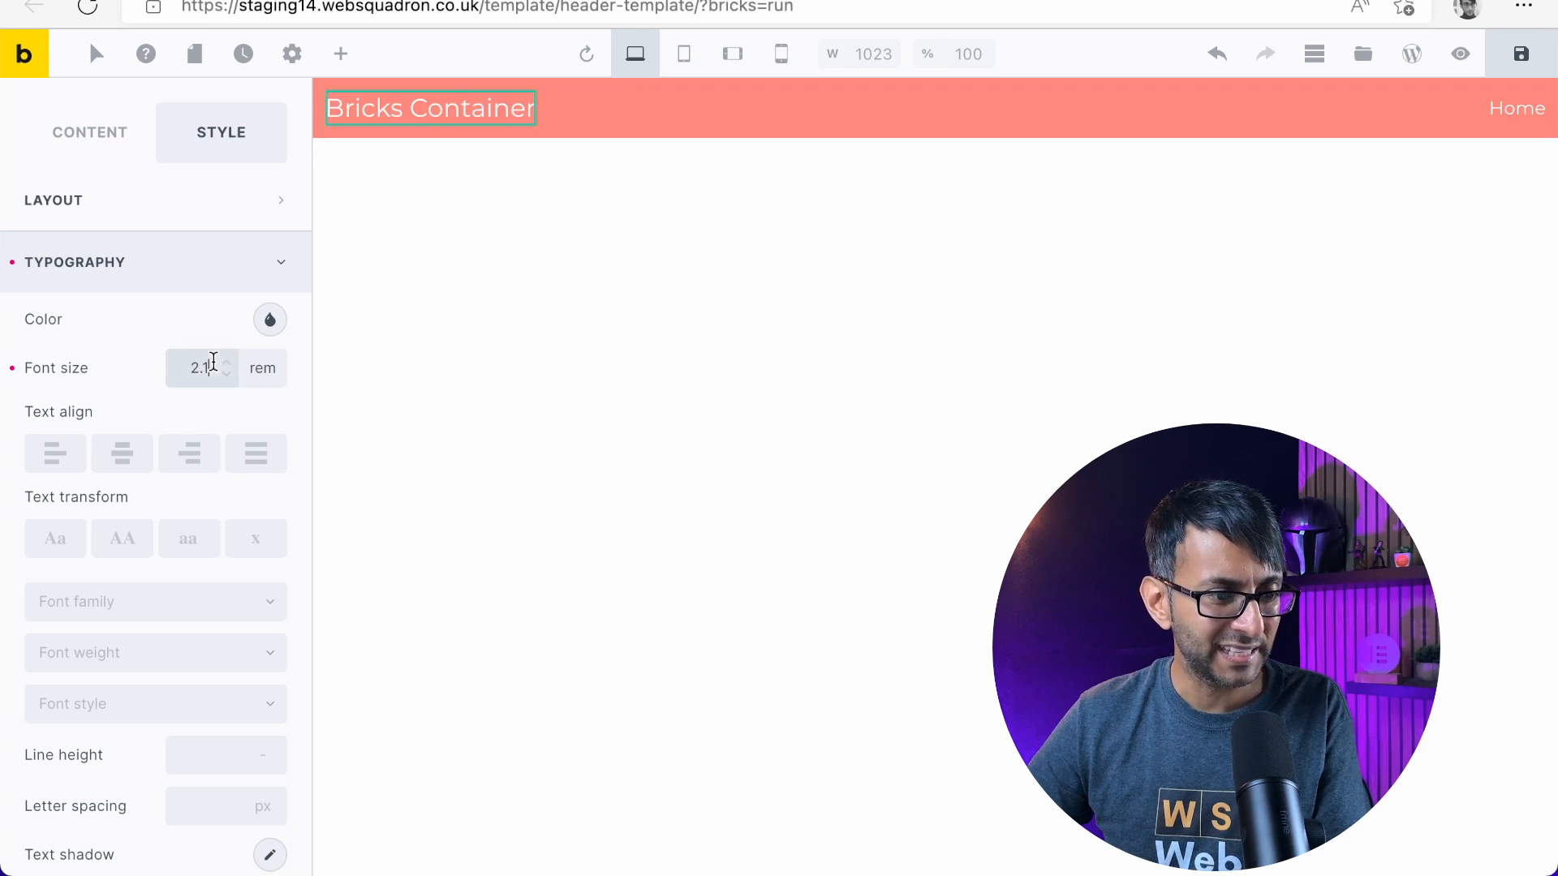
Set the heading's font size to 2.5 rem
key("BackSpace")
key("BackSpace")
type("5")
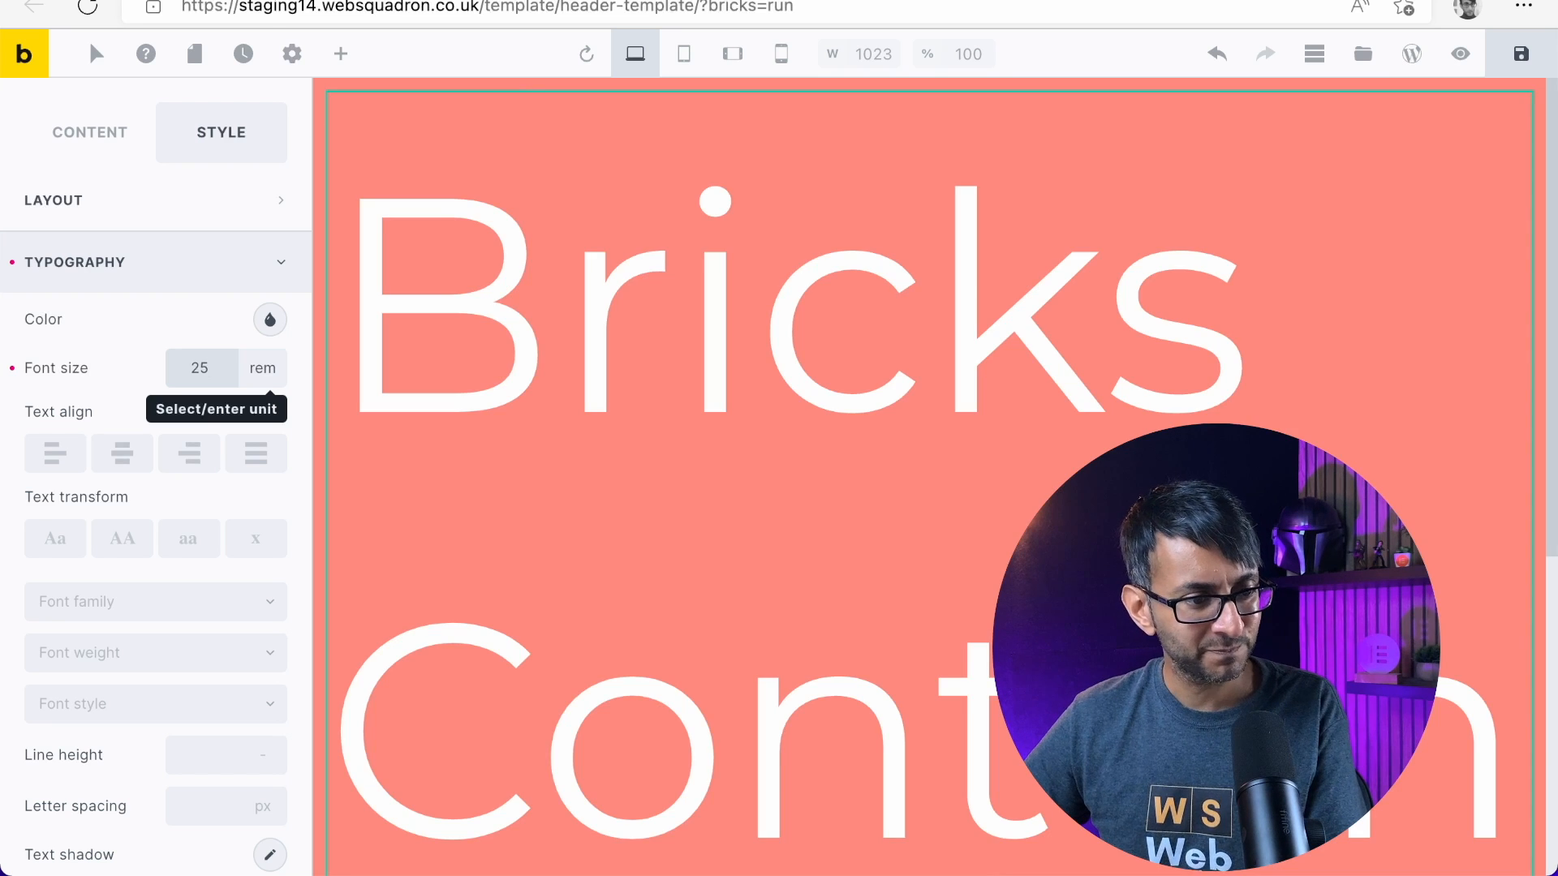
key("BackSpace")
type(".5")
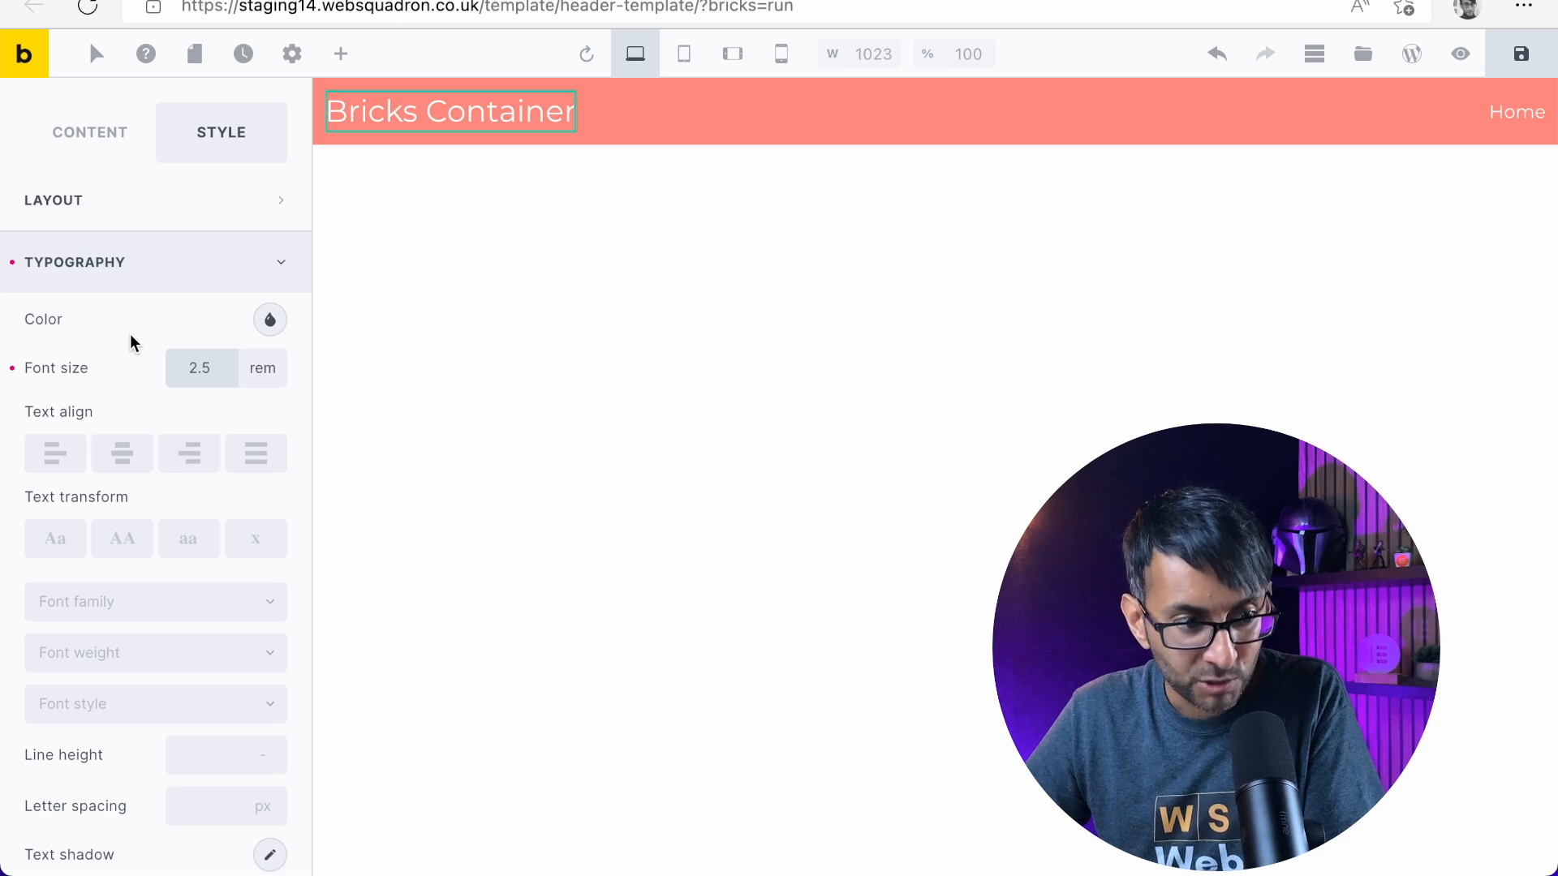
Try font weight 500 on the "Bricks Container" heading and set the weight to 600
scroll(130, 339, "down", 3)
left_click(170, 464)
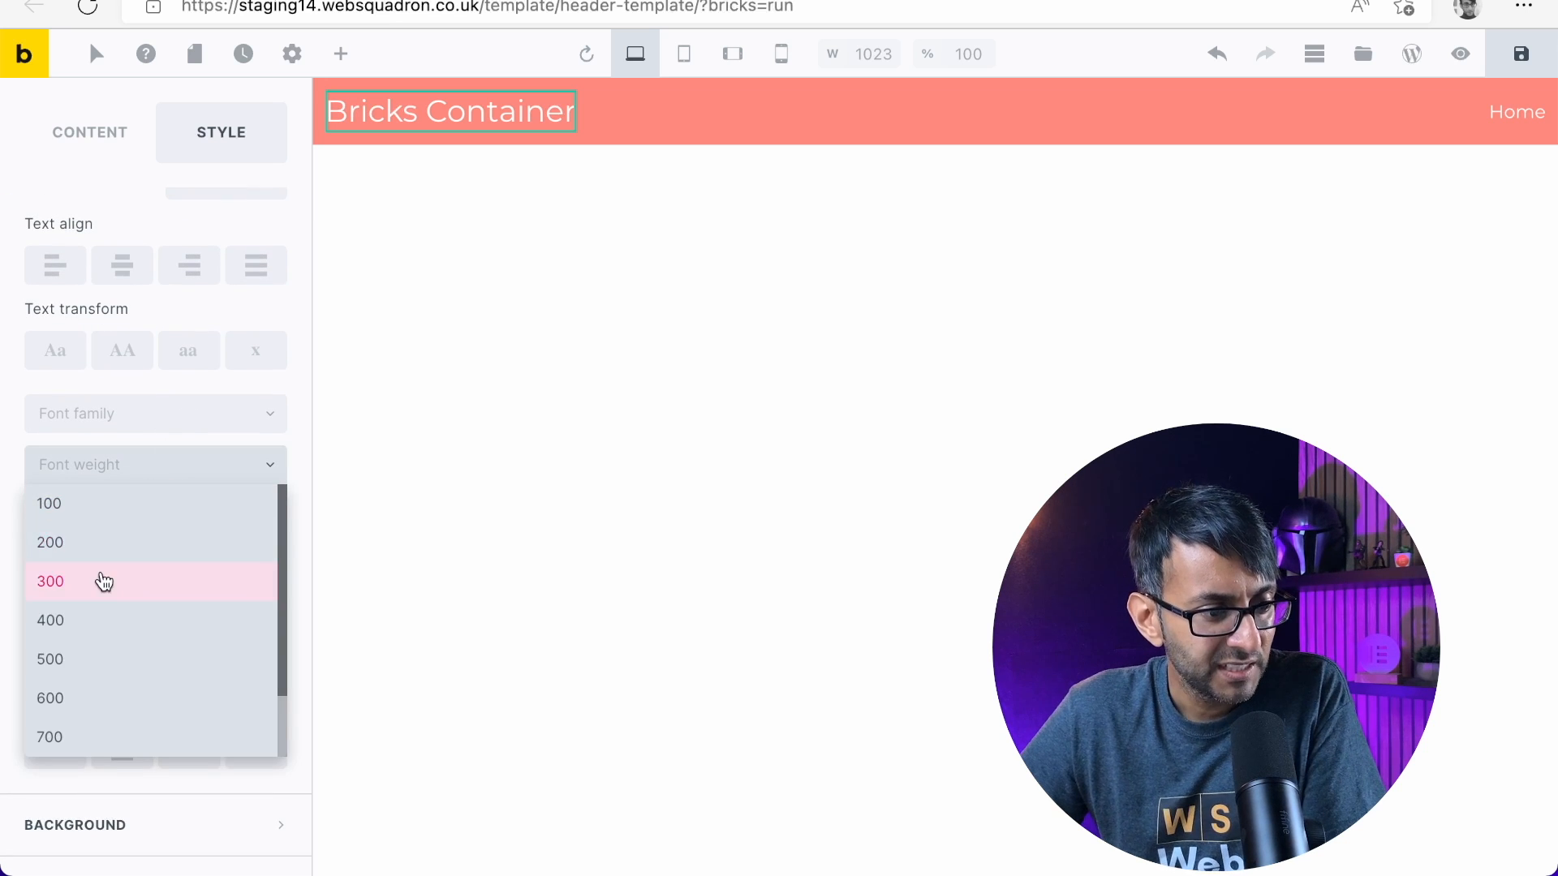
left_click(135, 664)
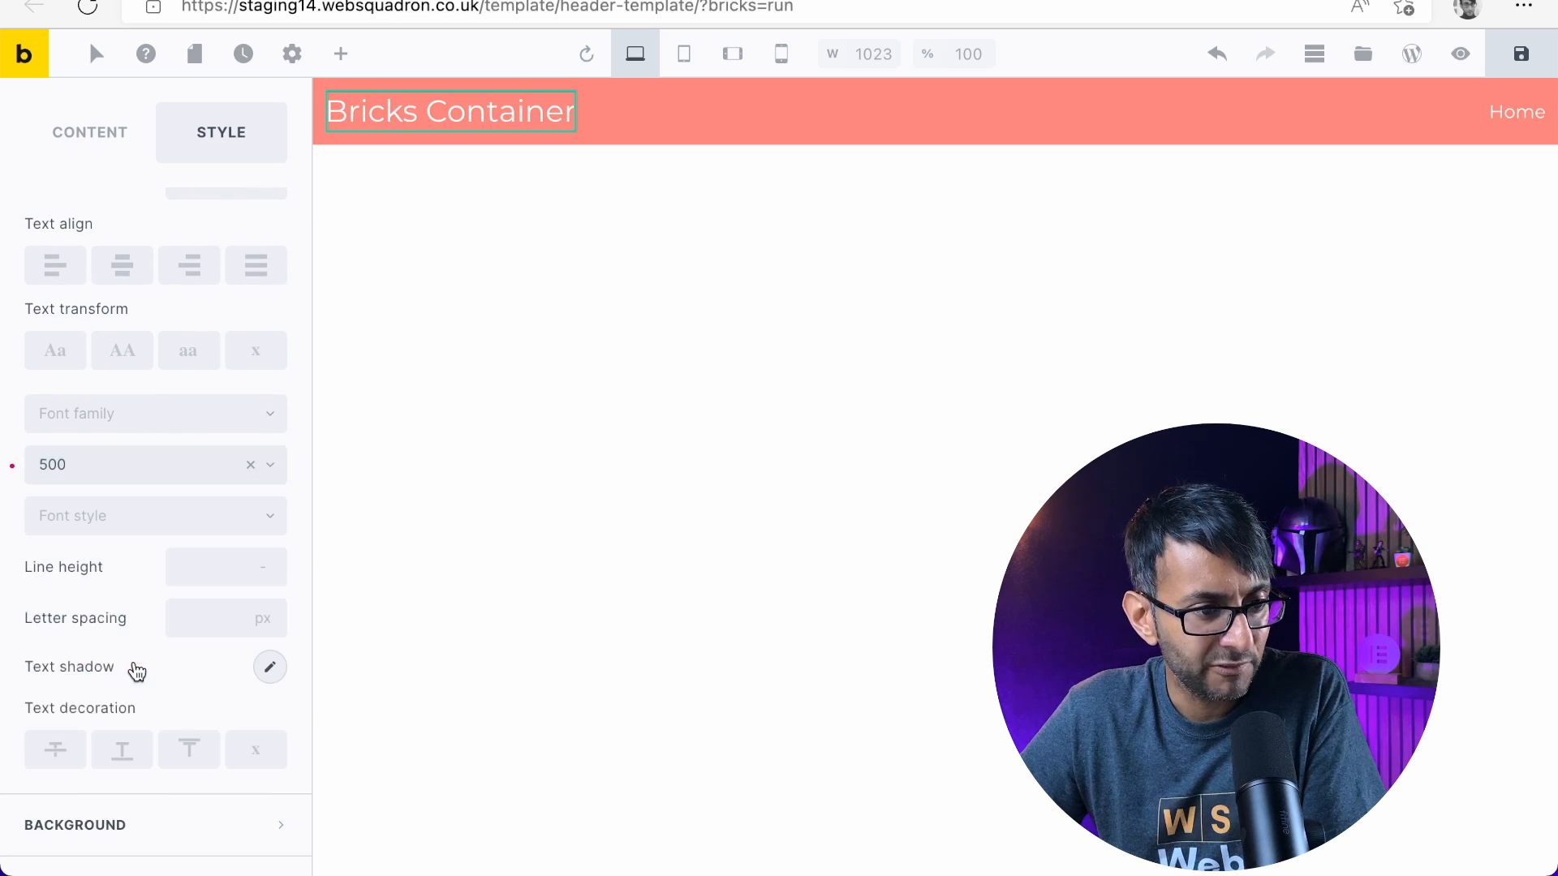
left_click(164, 481)
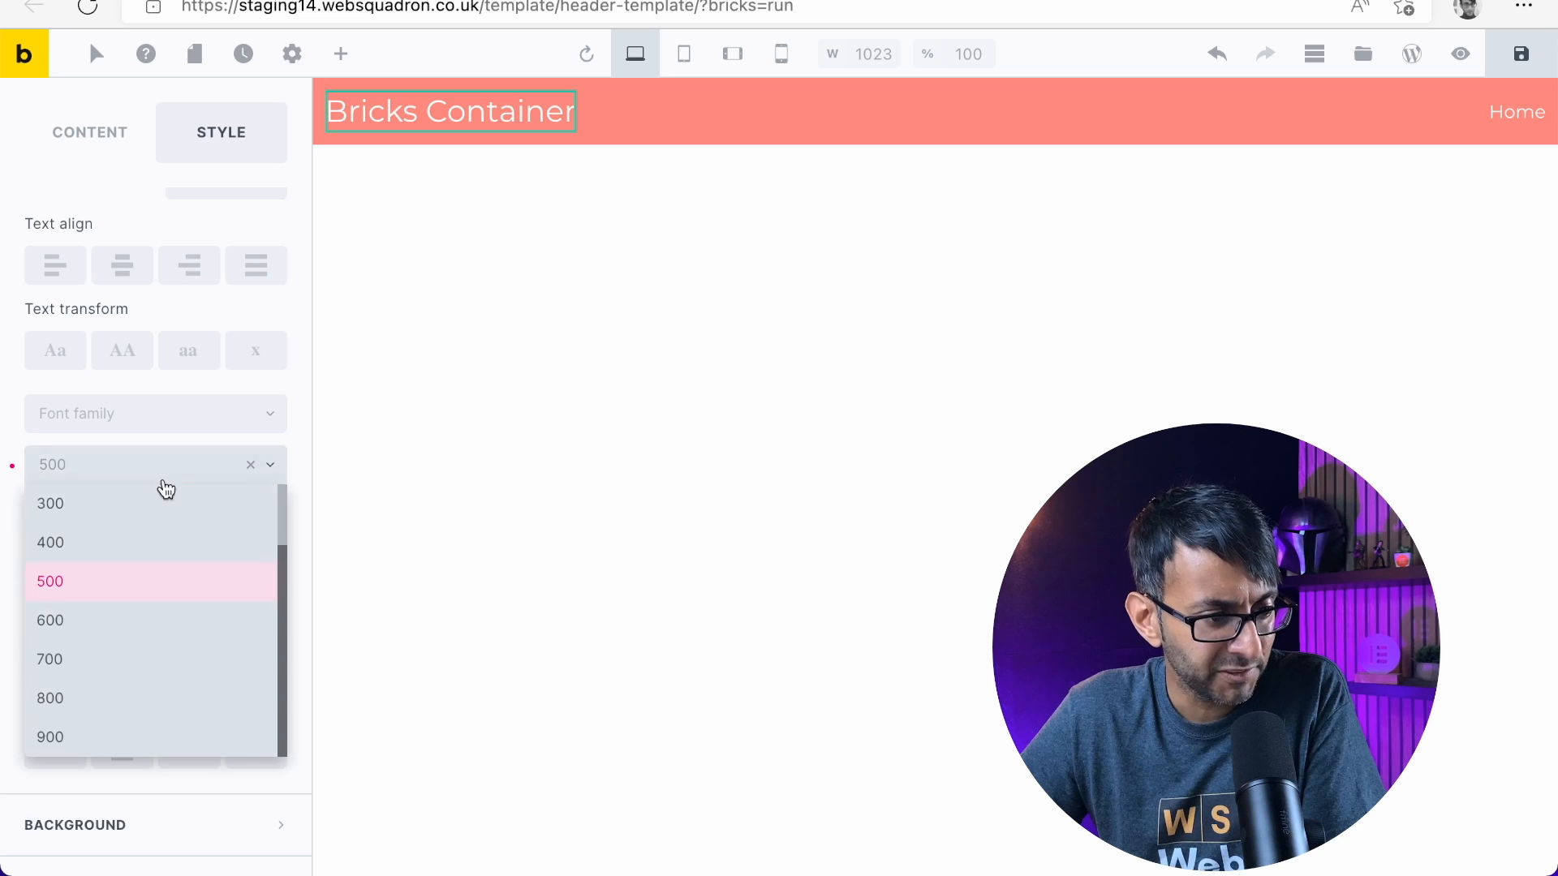
left_click(123, 636)
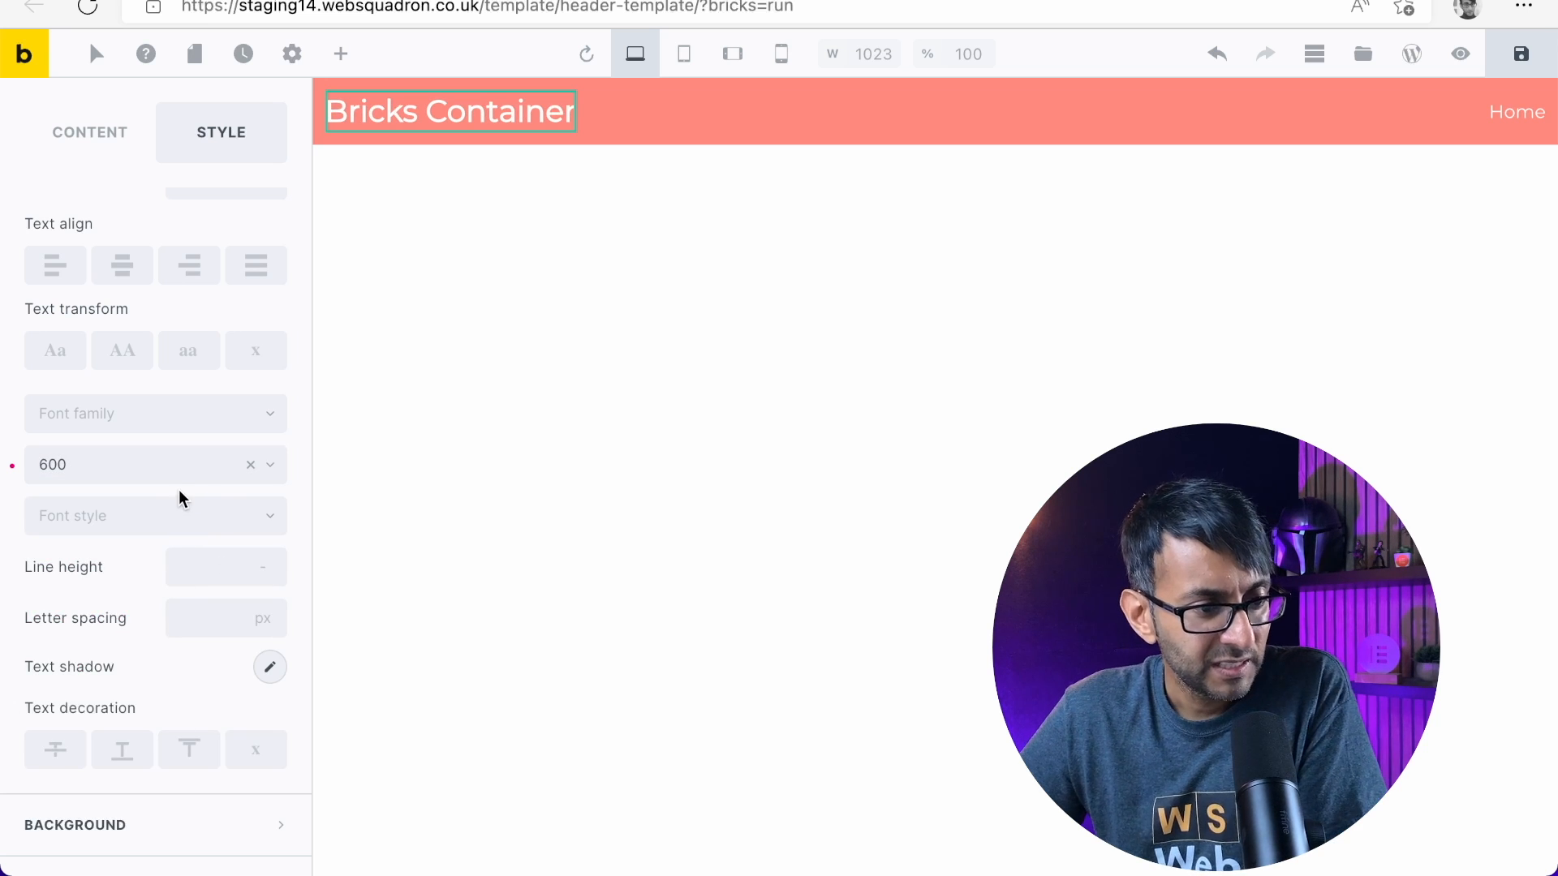
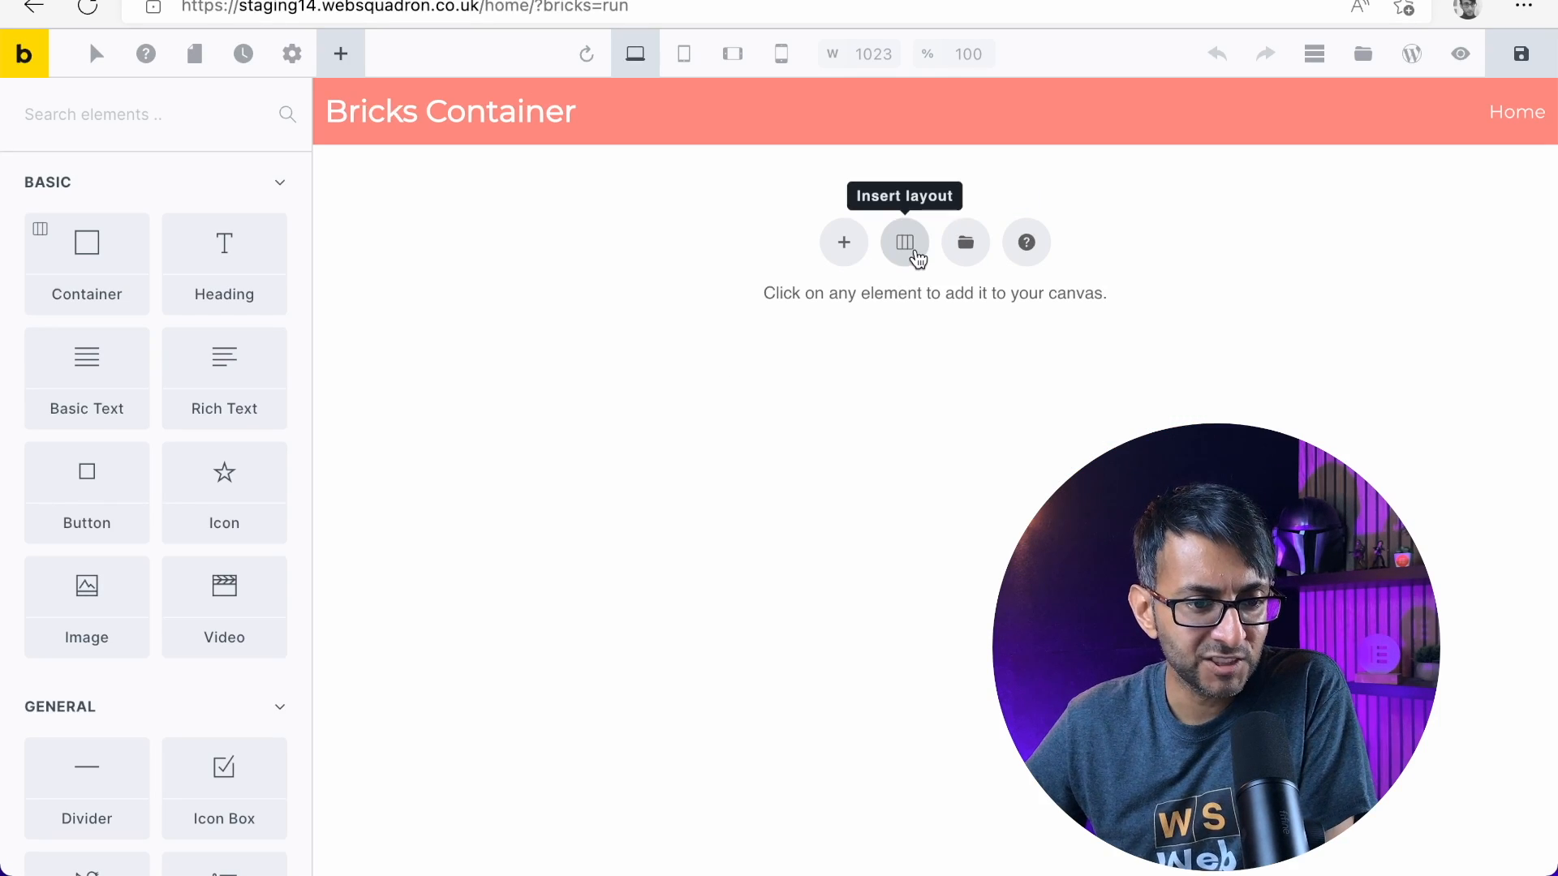
Insert a full-width section layout on the page and open its container's settings, followed by the section's settings
left_click(904, 243)
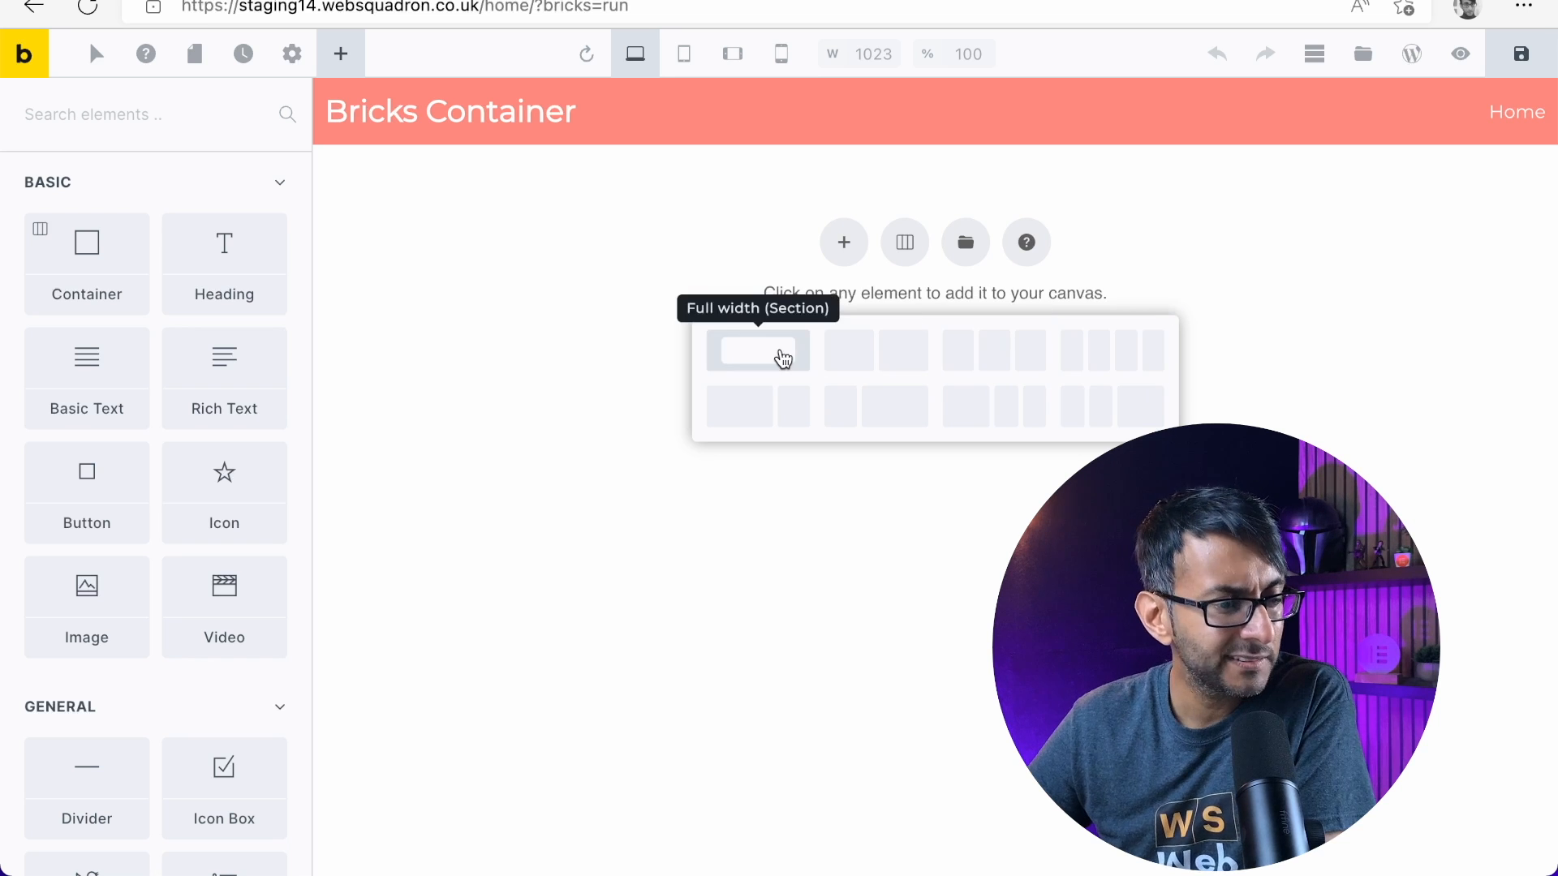
left_click(782, 358)
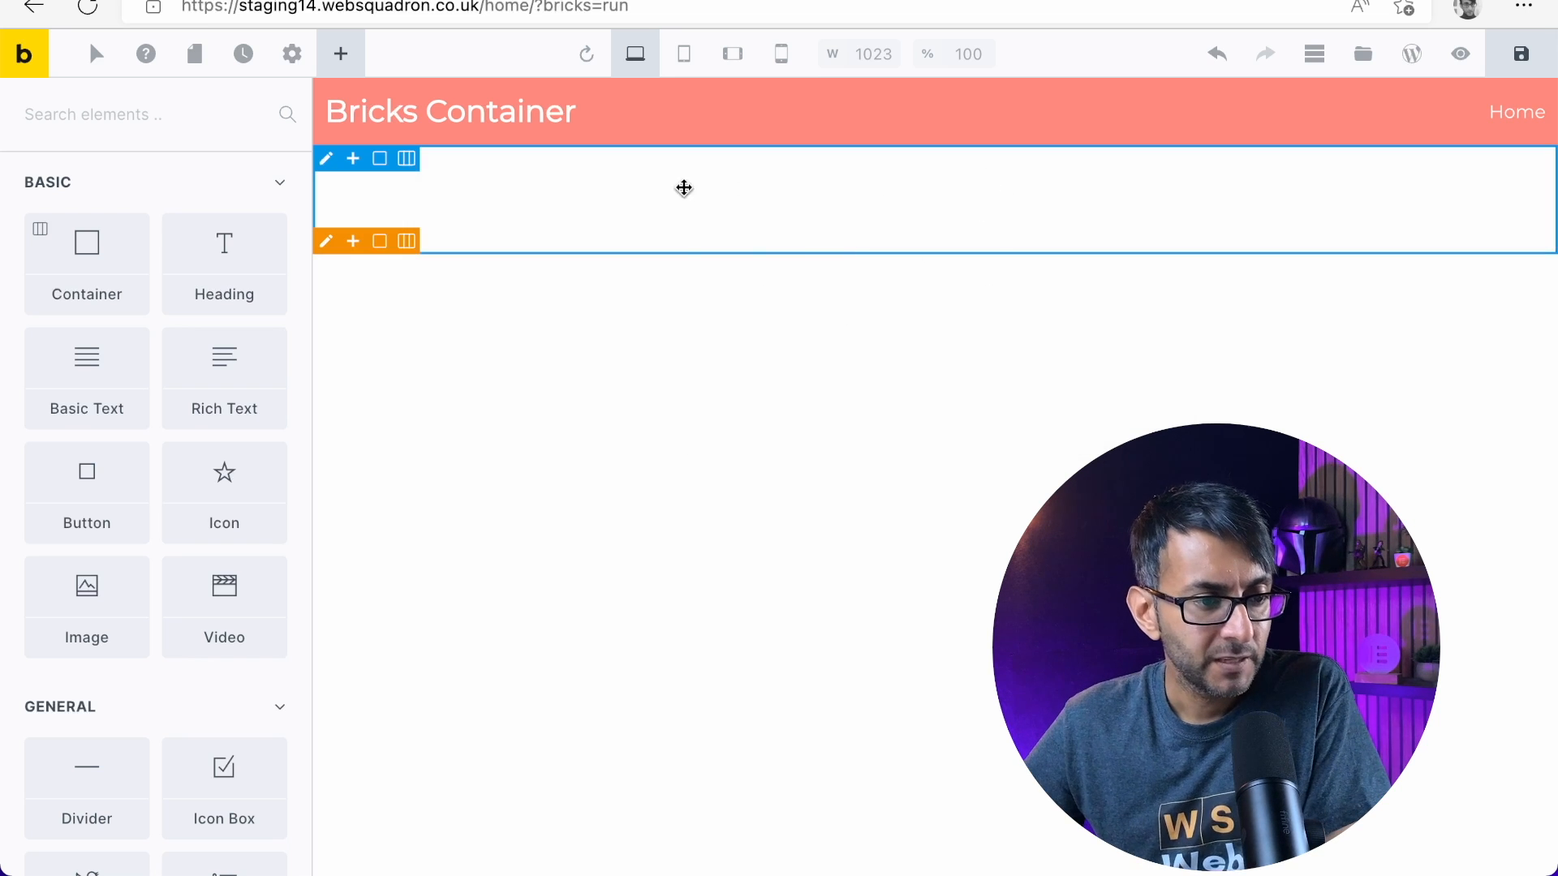
left_click(329, 165)
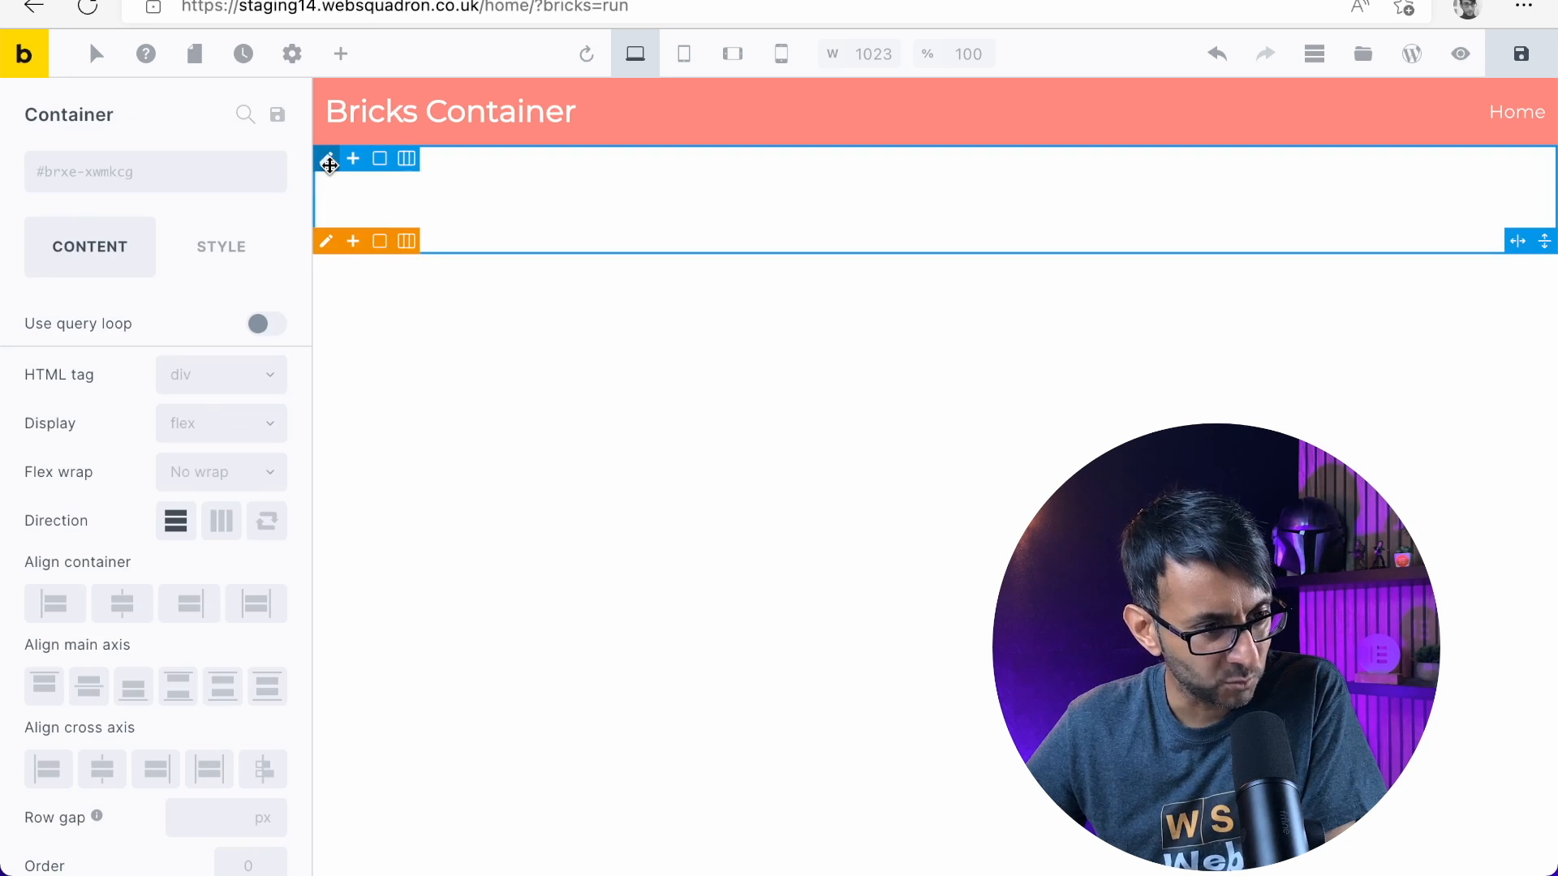
left_click(328, 245)
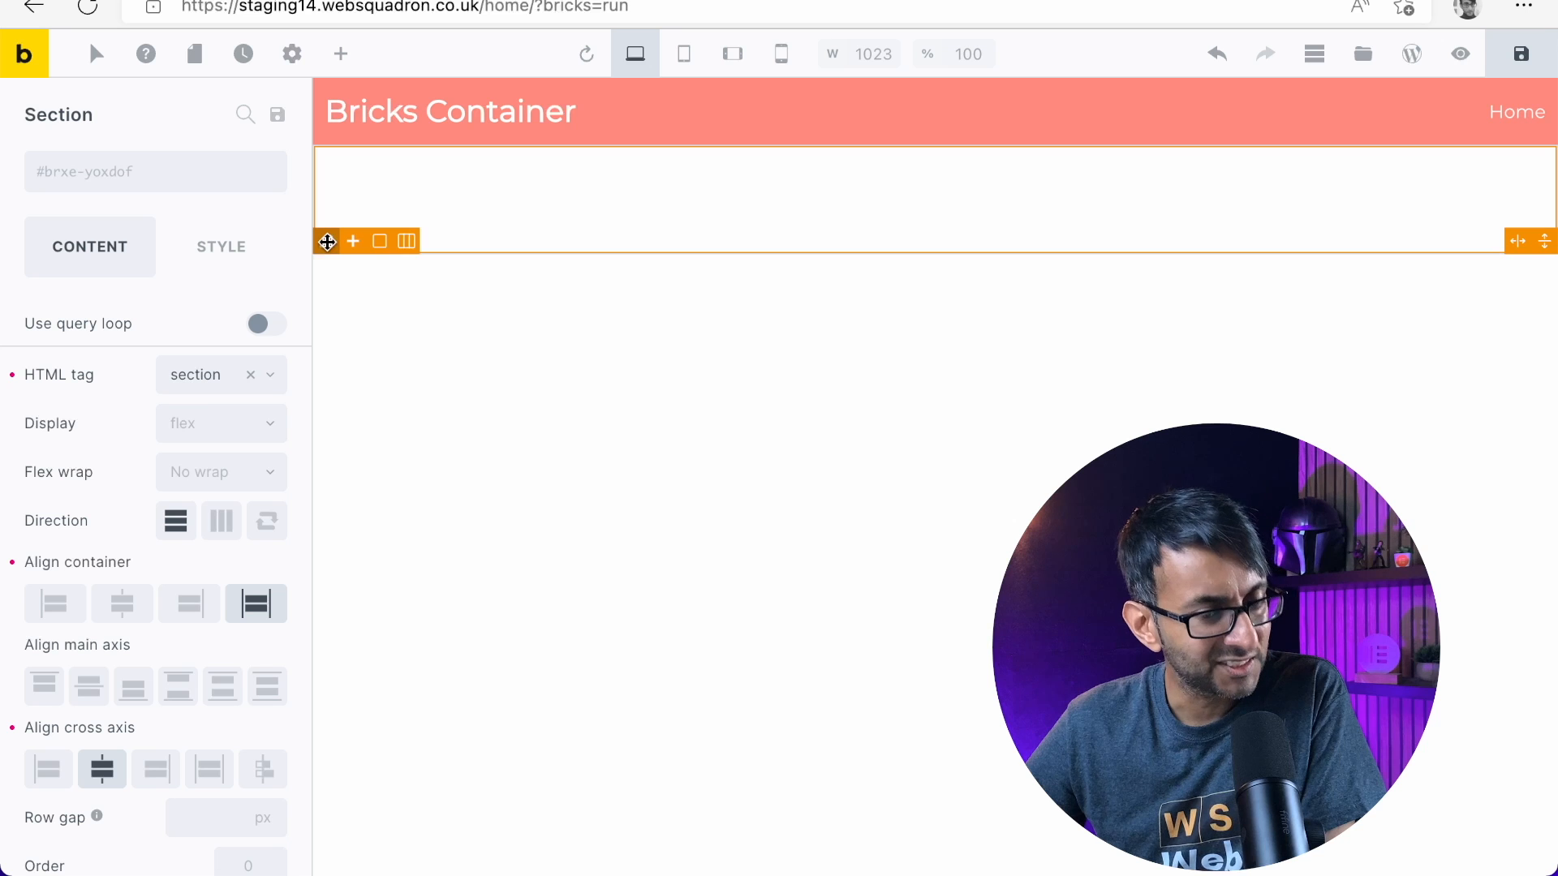
Delete the container nested inside the section and add a Heading element directly to the section
left_click(1314, 54)
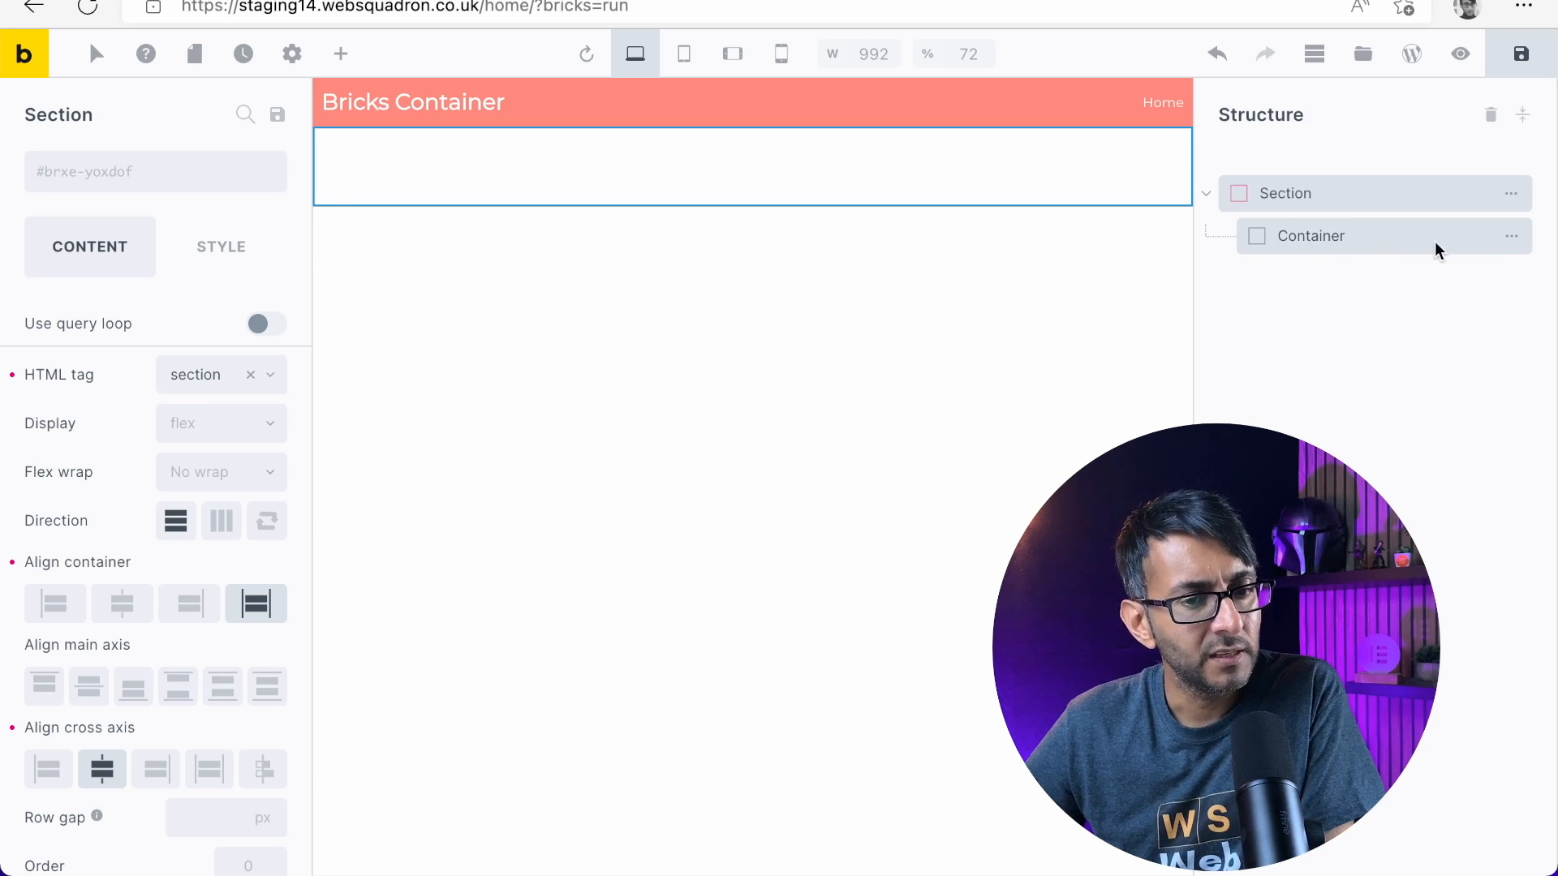
mouse_move(1511, 235)
left_click(1286, 248)
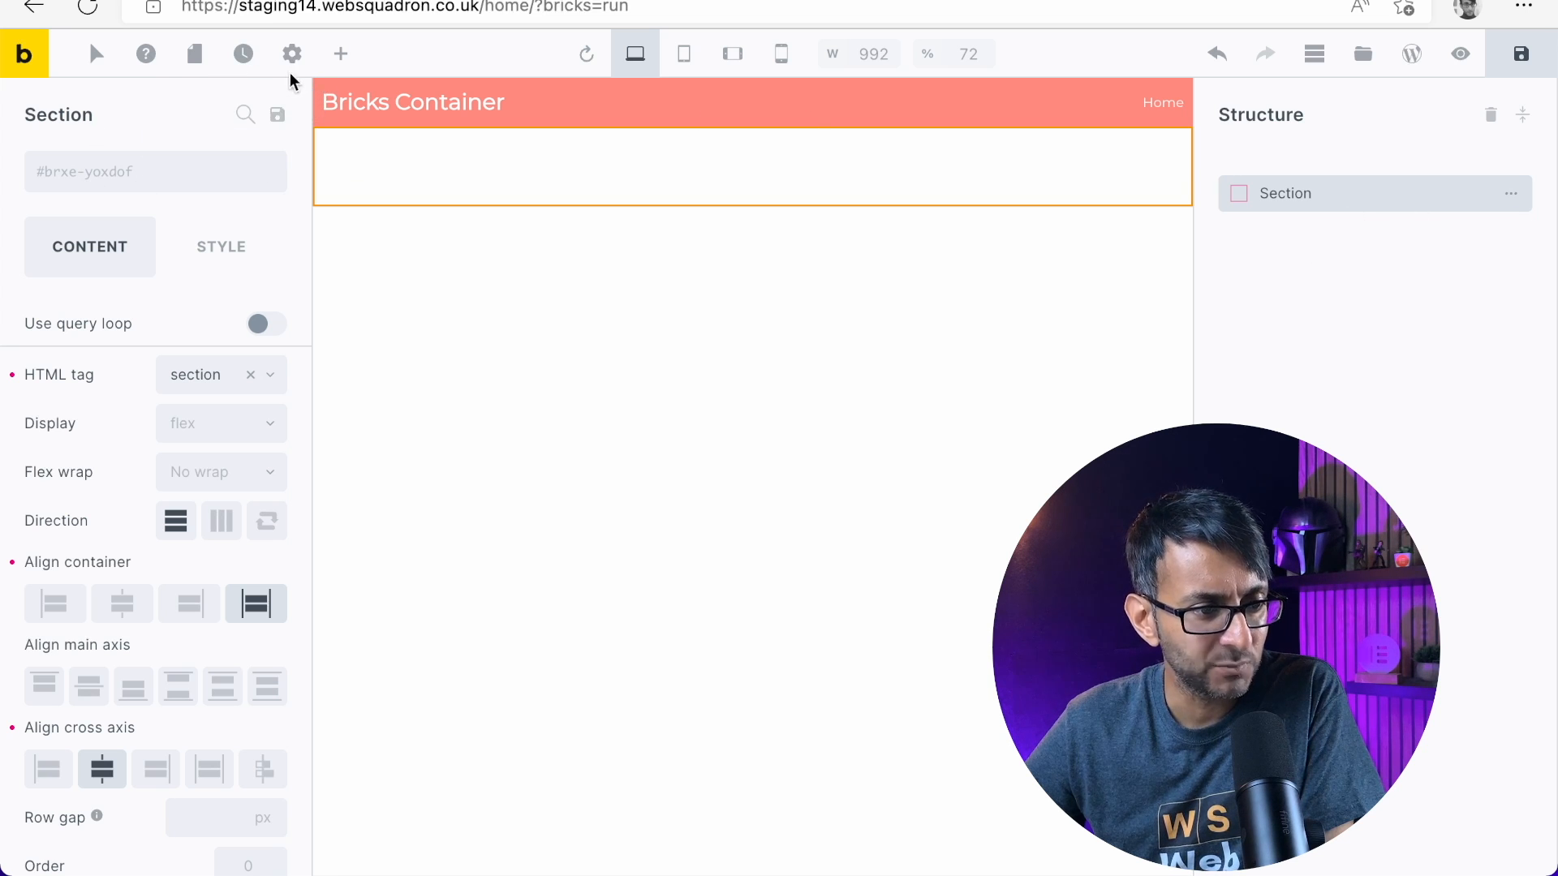
left_click(338, 60)
left_click_drag(221, 261, 492, 166)
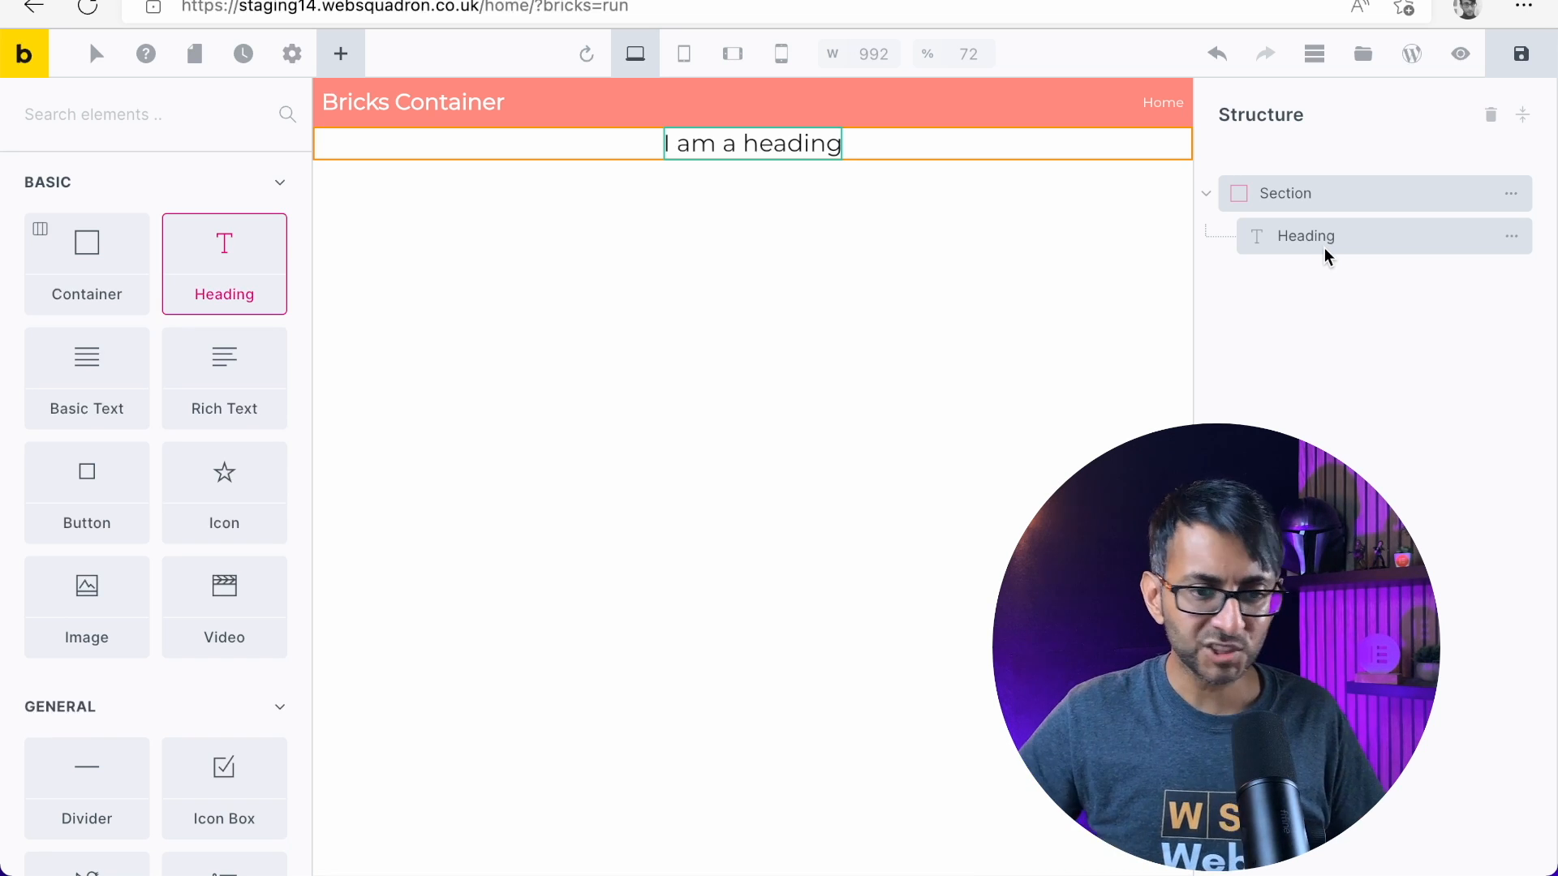
Clear the section's container alignment, setting its main axis alignment to center and its cross axis alignment to start
left_click(1352, 198)
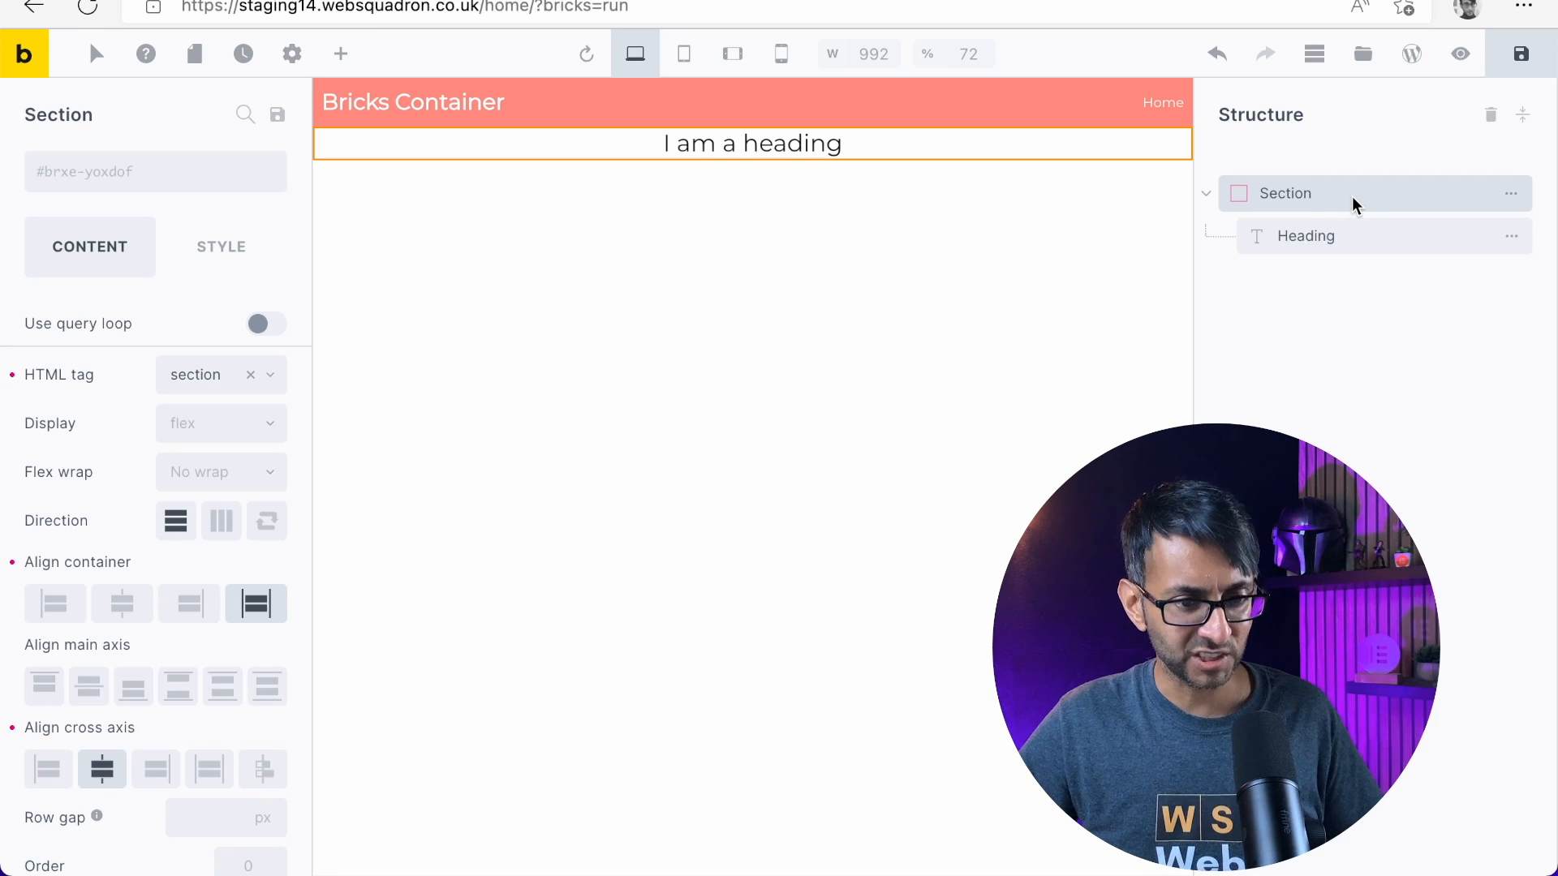
double_click(1351, 196)
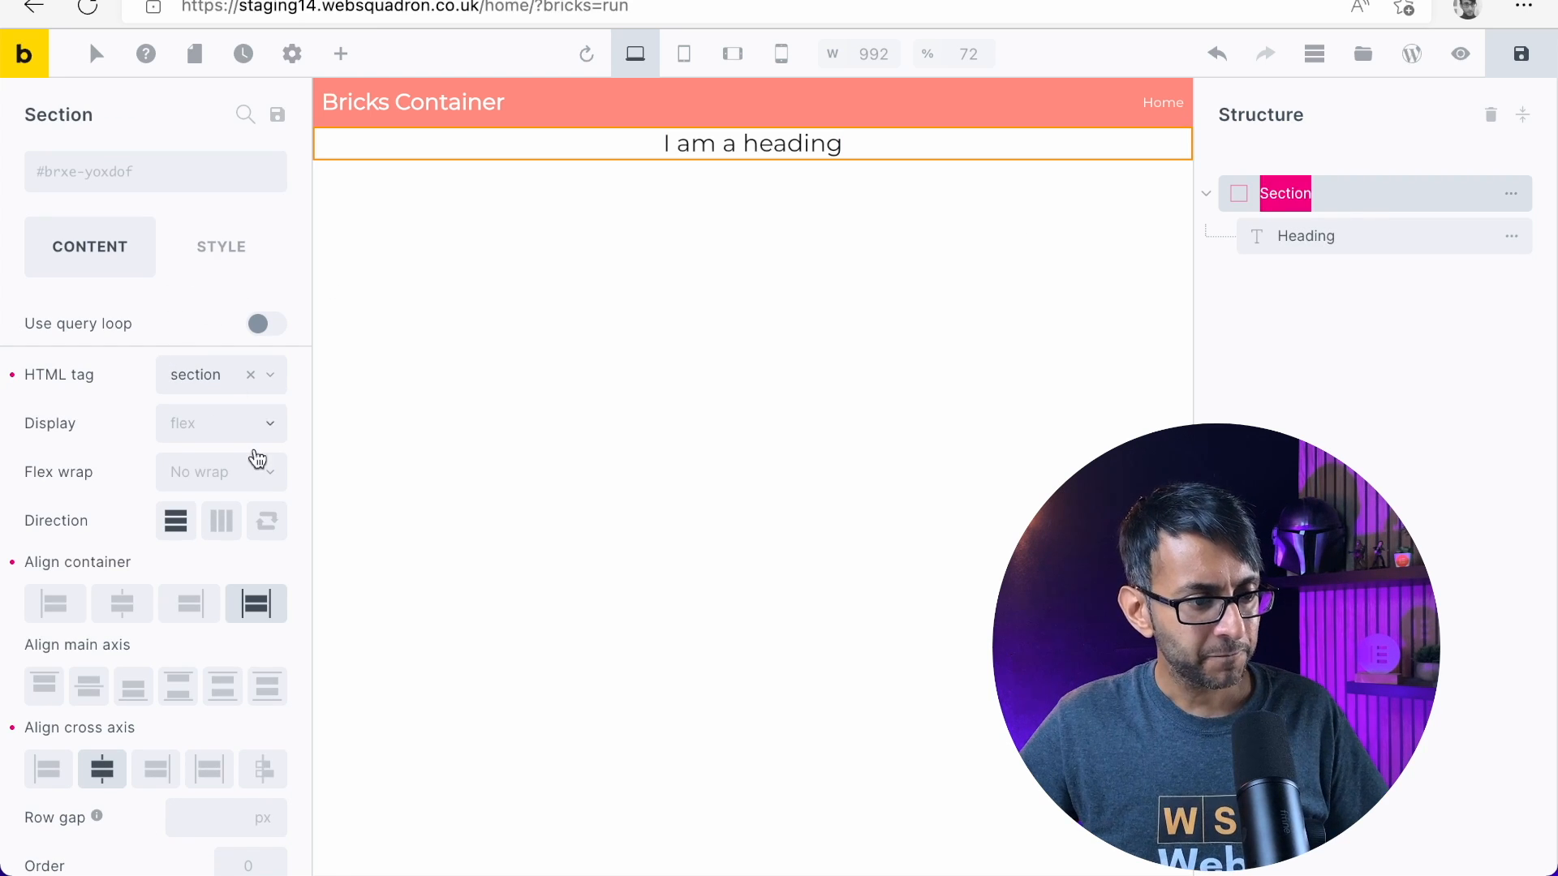
scroll(248, 568, "down", 1)
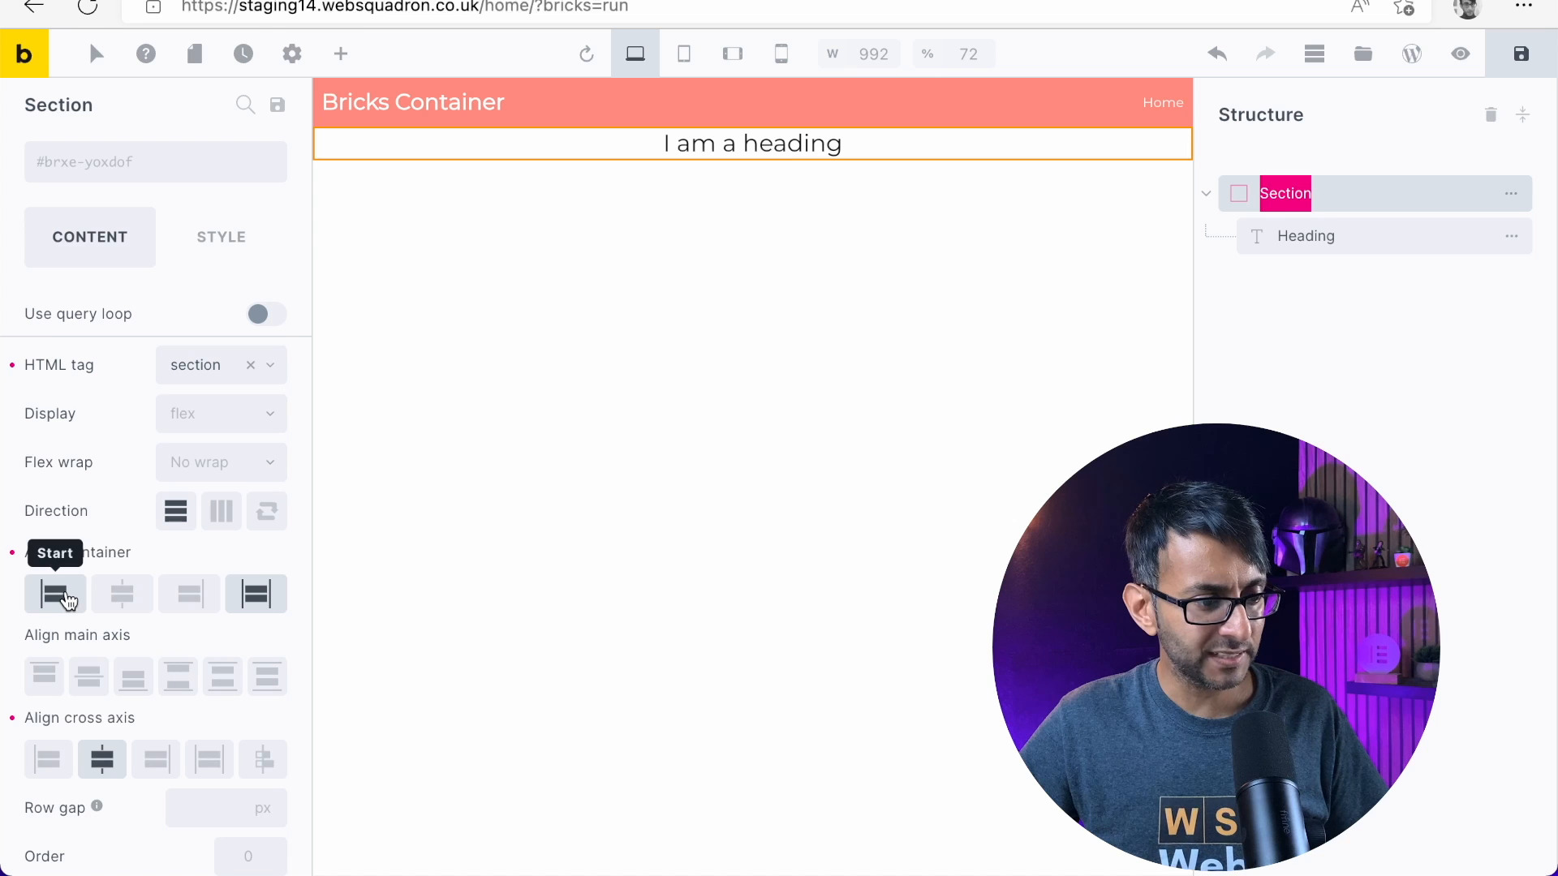
left_click(245, 604)
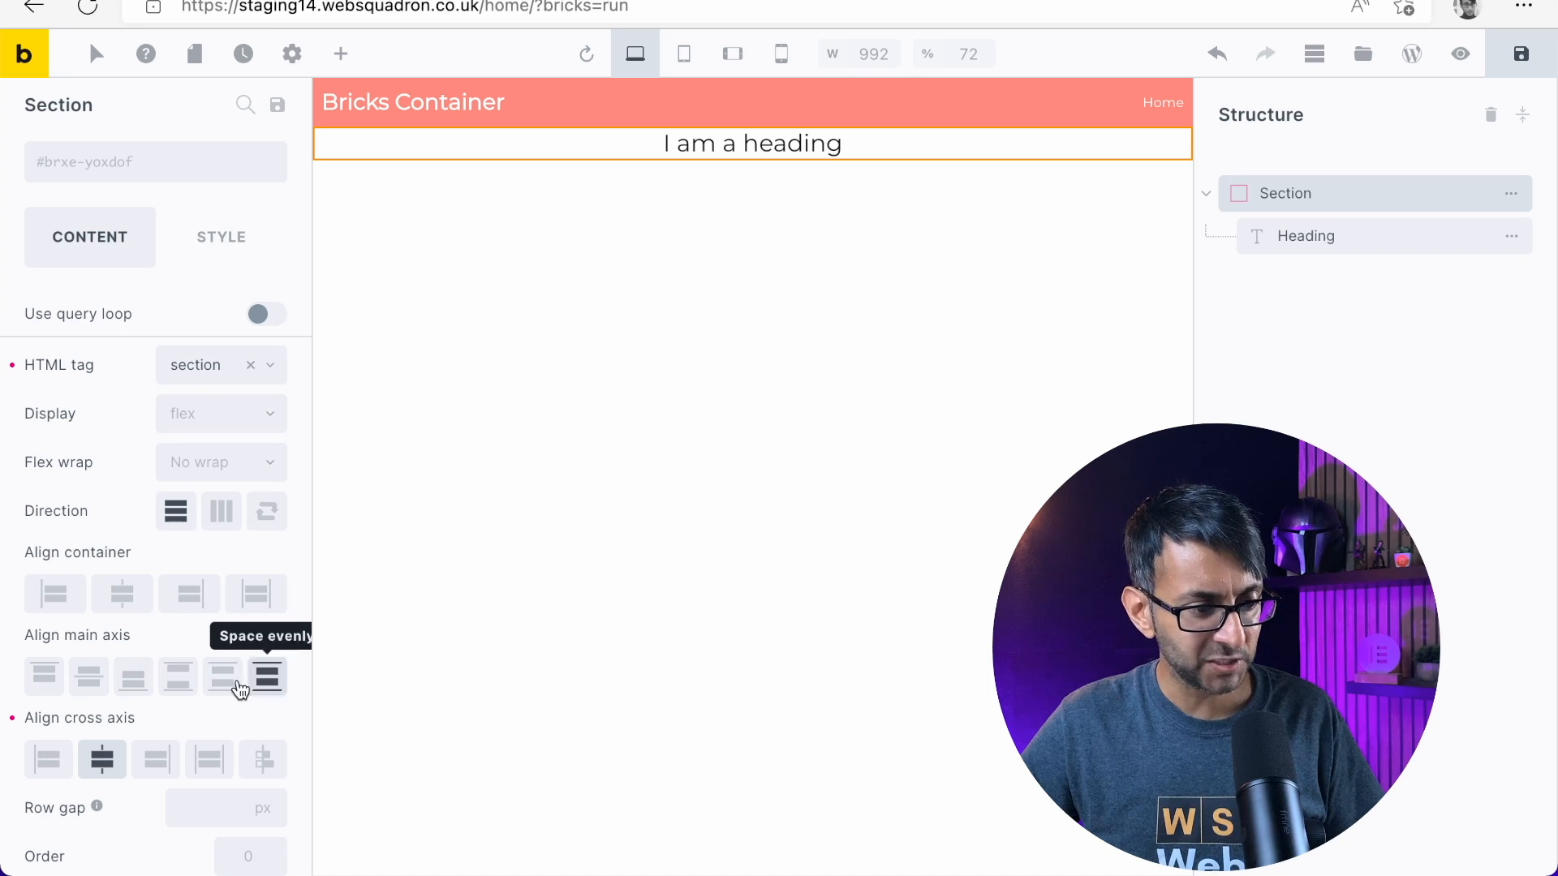
left_click(87, 679)
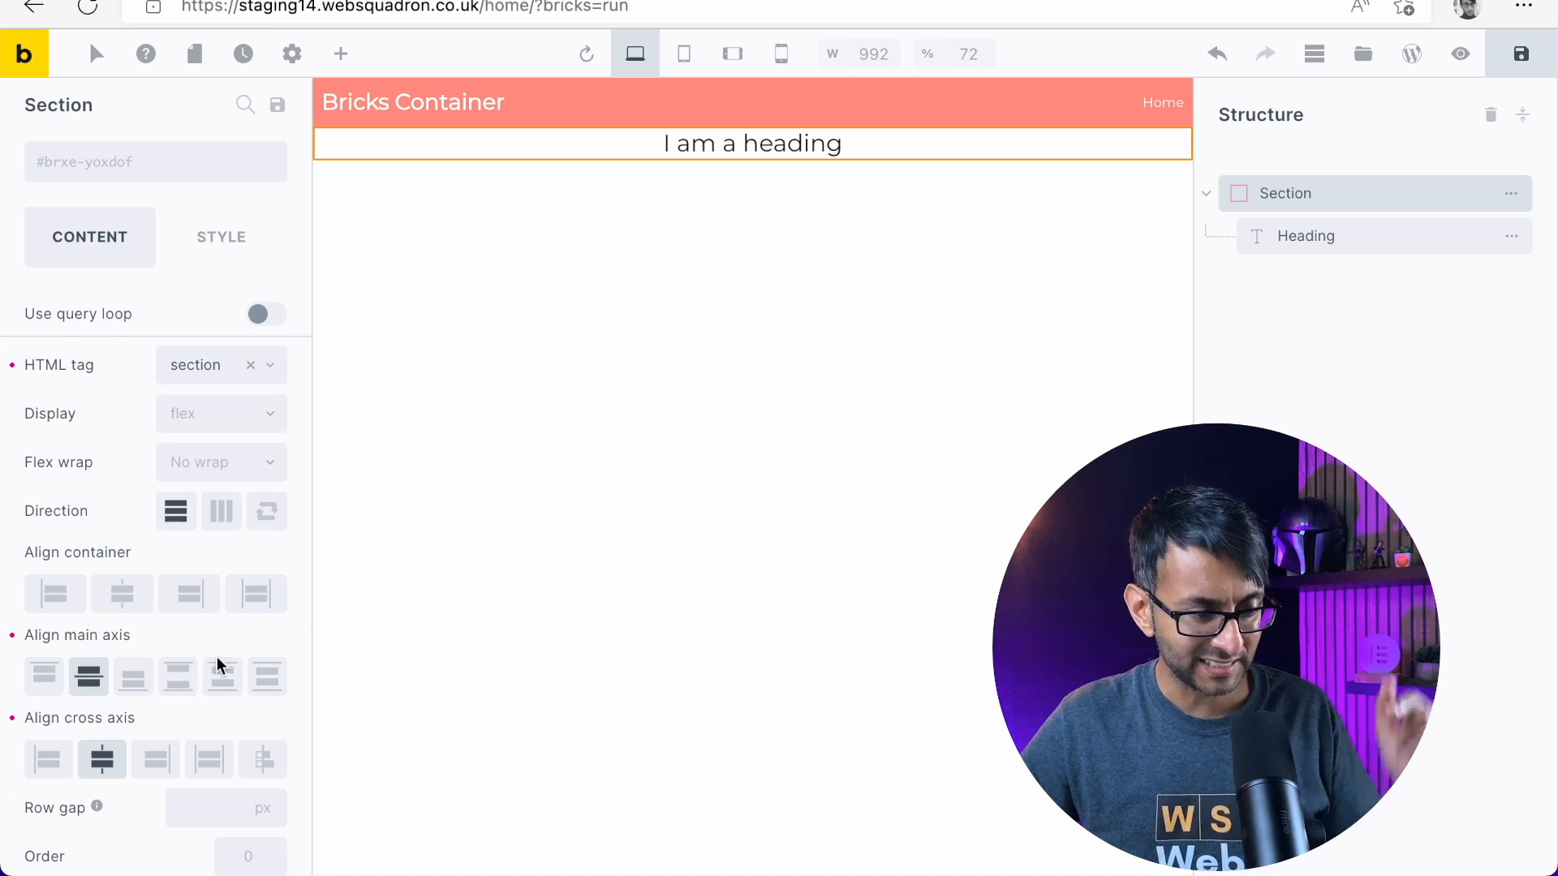
scroll(243, 671, "down", 2)
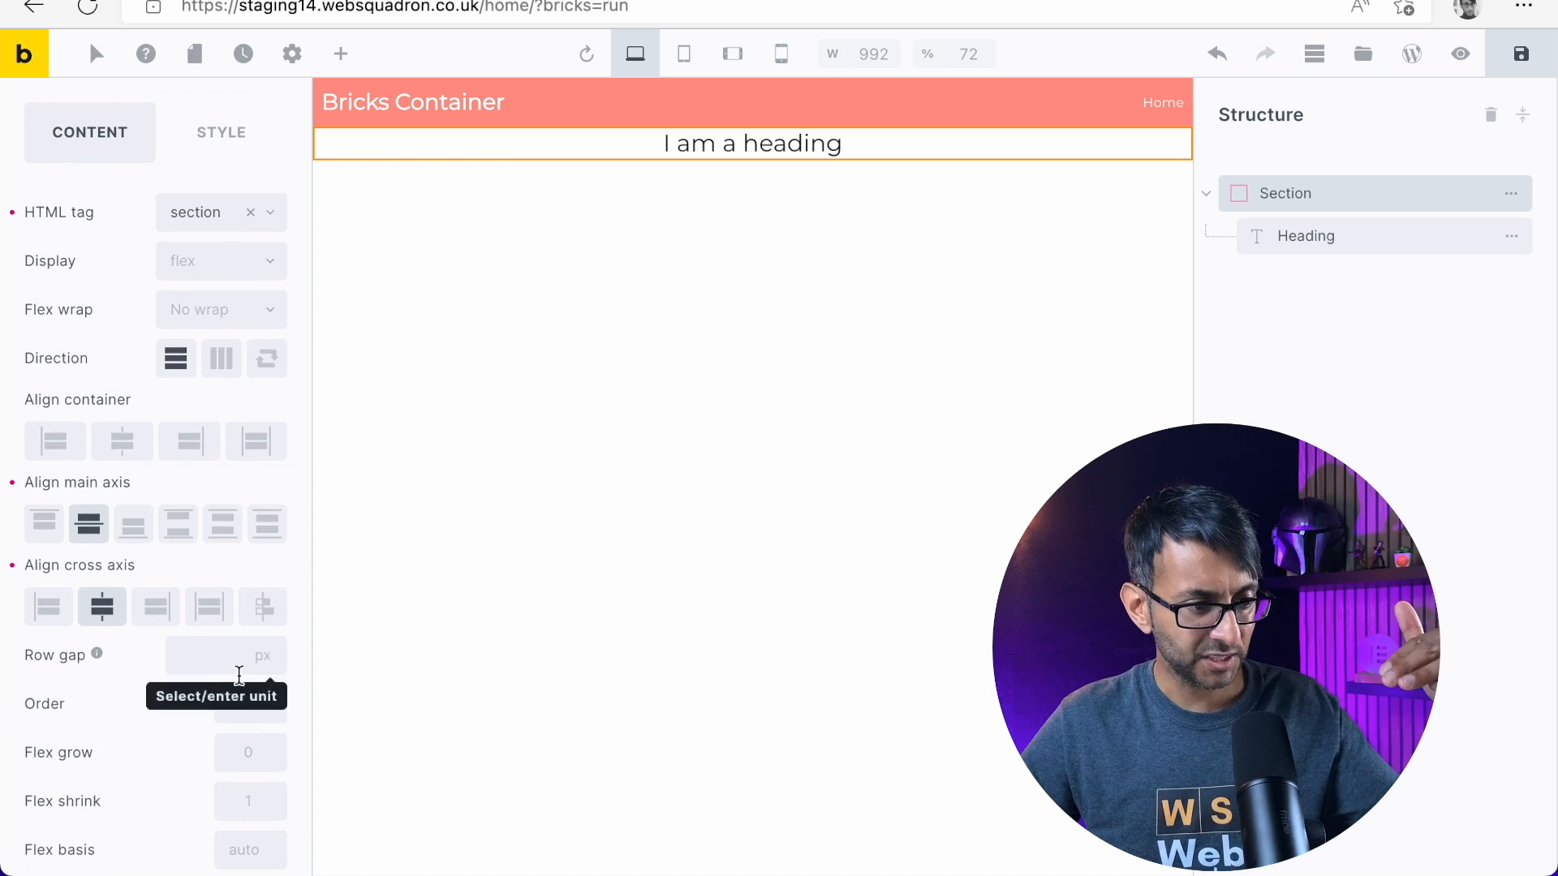
left_click(50, 615)
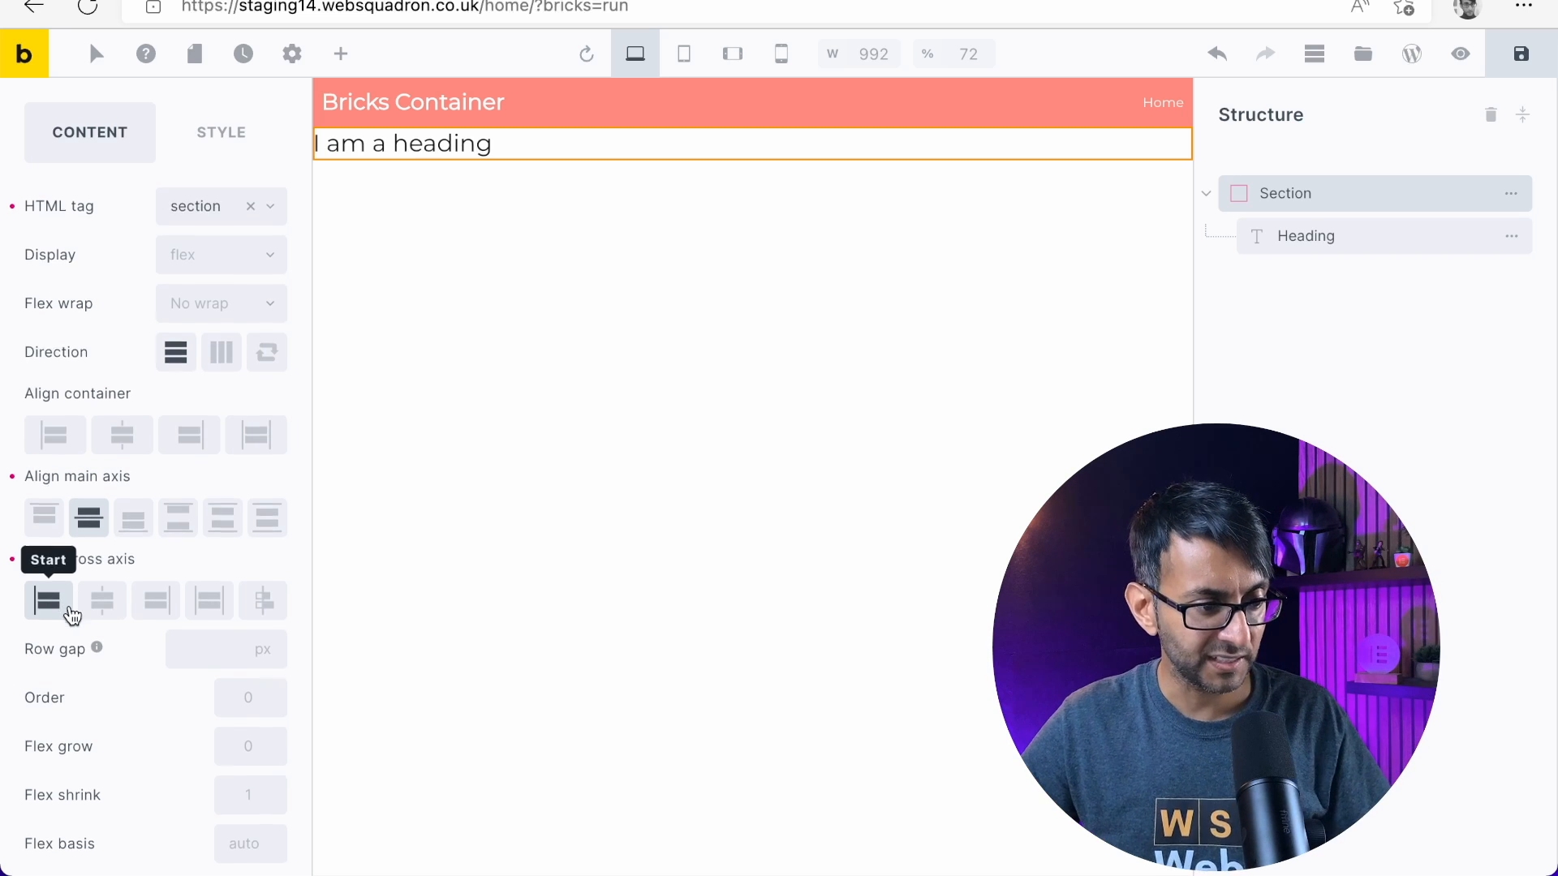
Set the section's flex wrap to Wrap with a horizontal row direction, and align its main axis to start
scroll(146, 624, "down", 1)
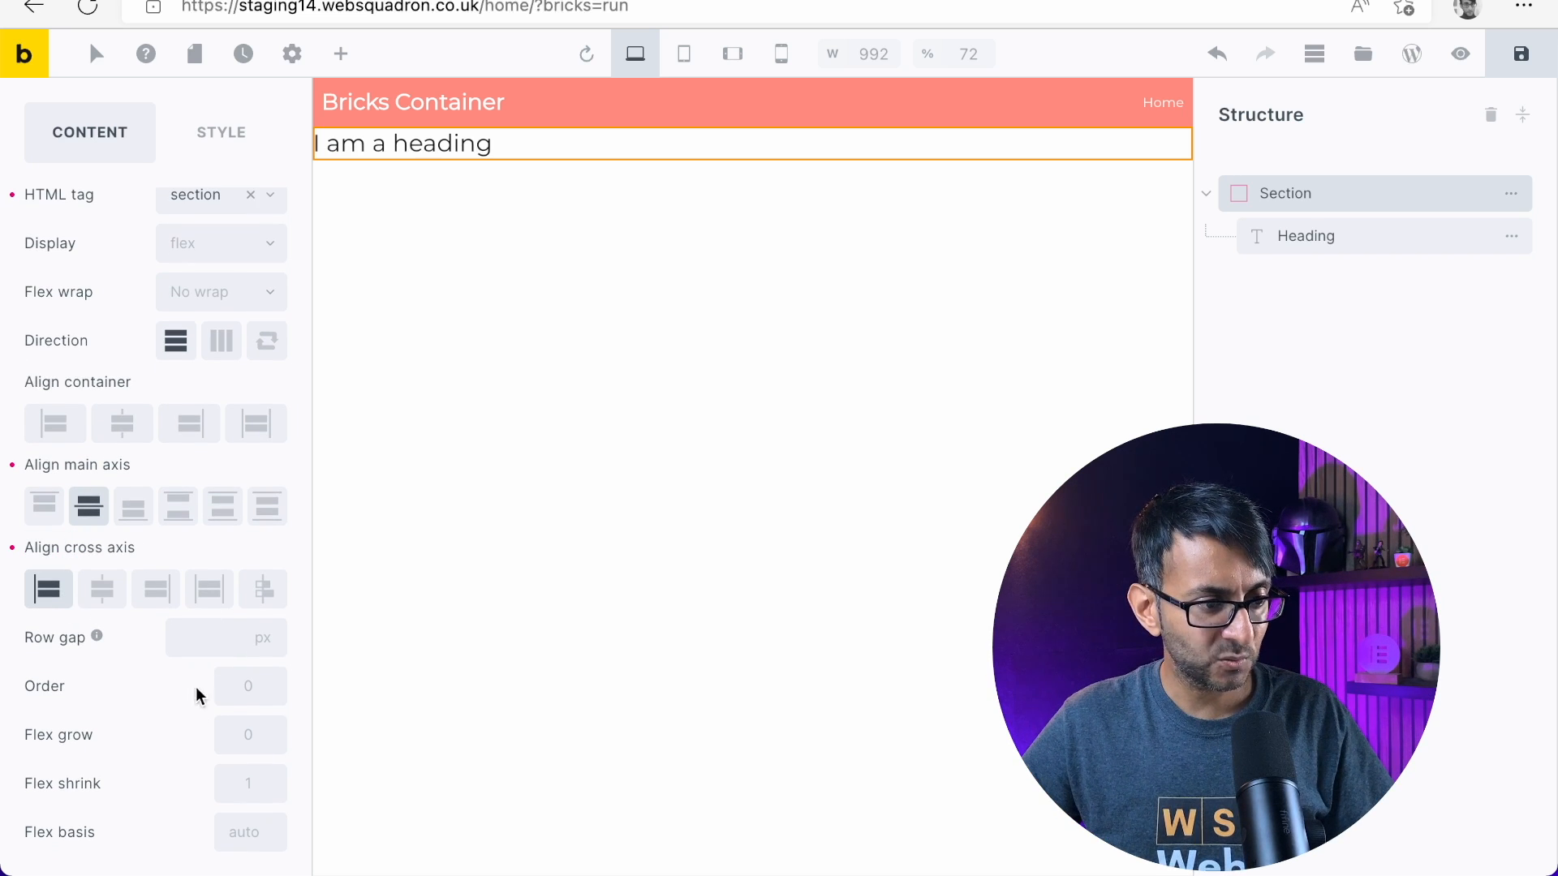
left_click(243, 305)
left_click(209, 361)
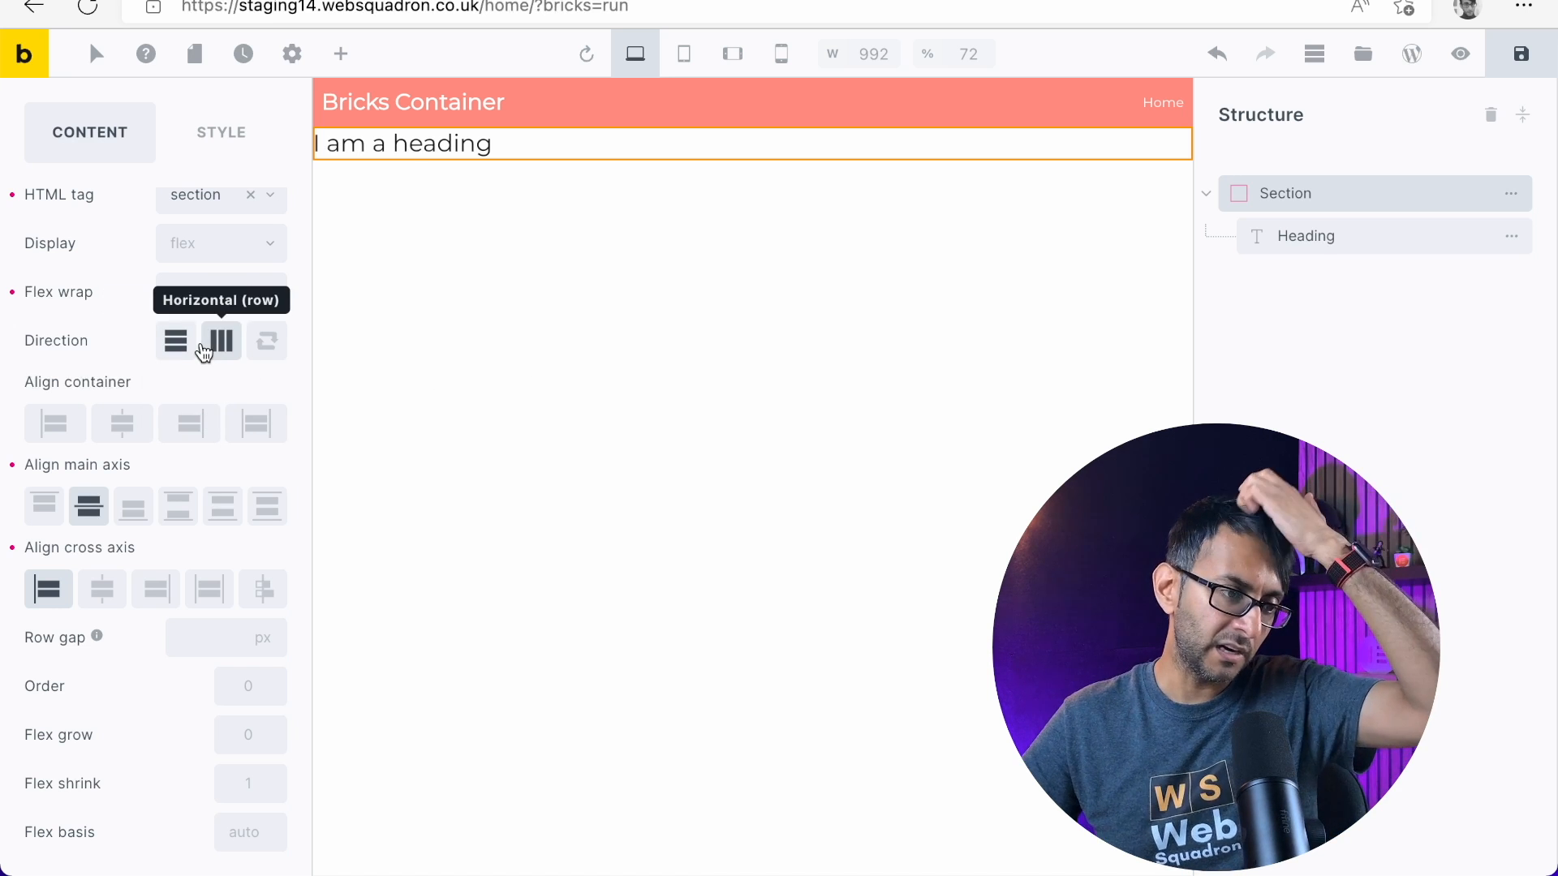
left_click(217, 340)
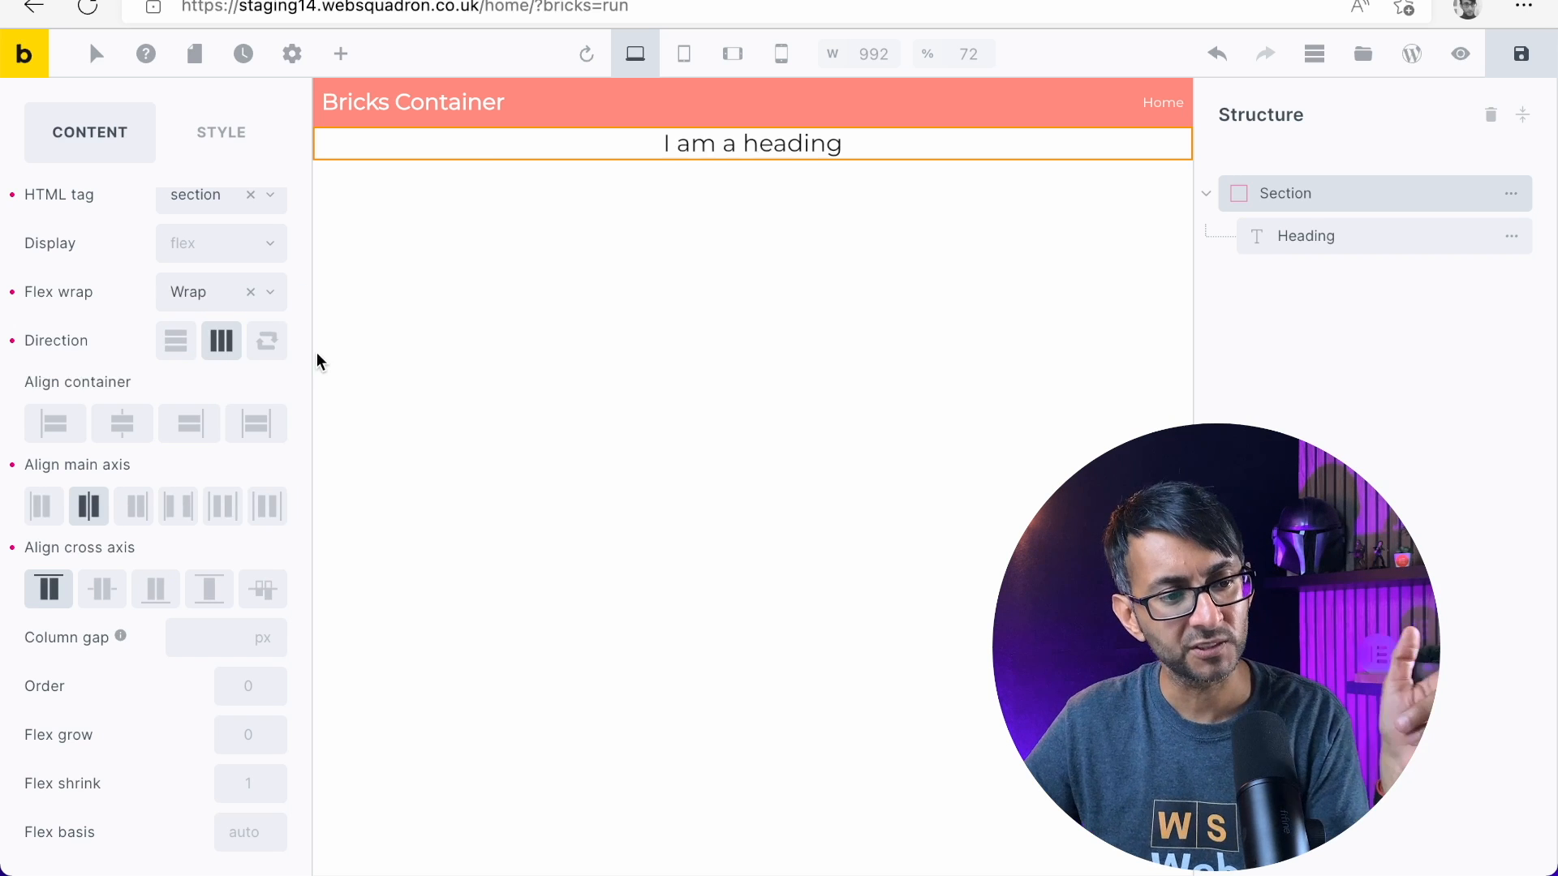
left_click(47, 513)
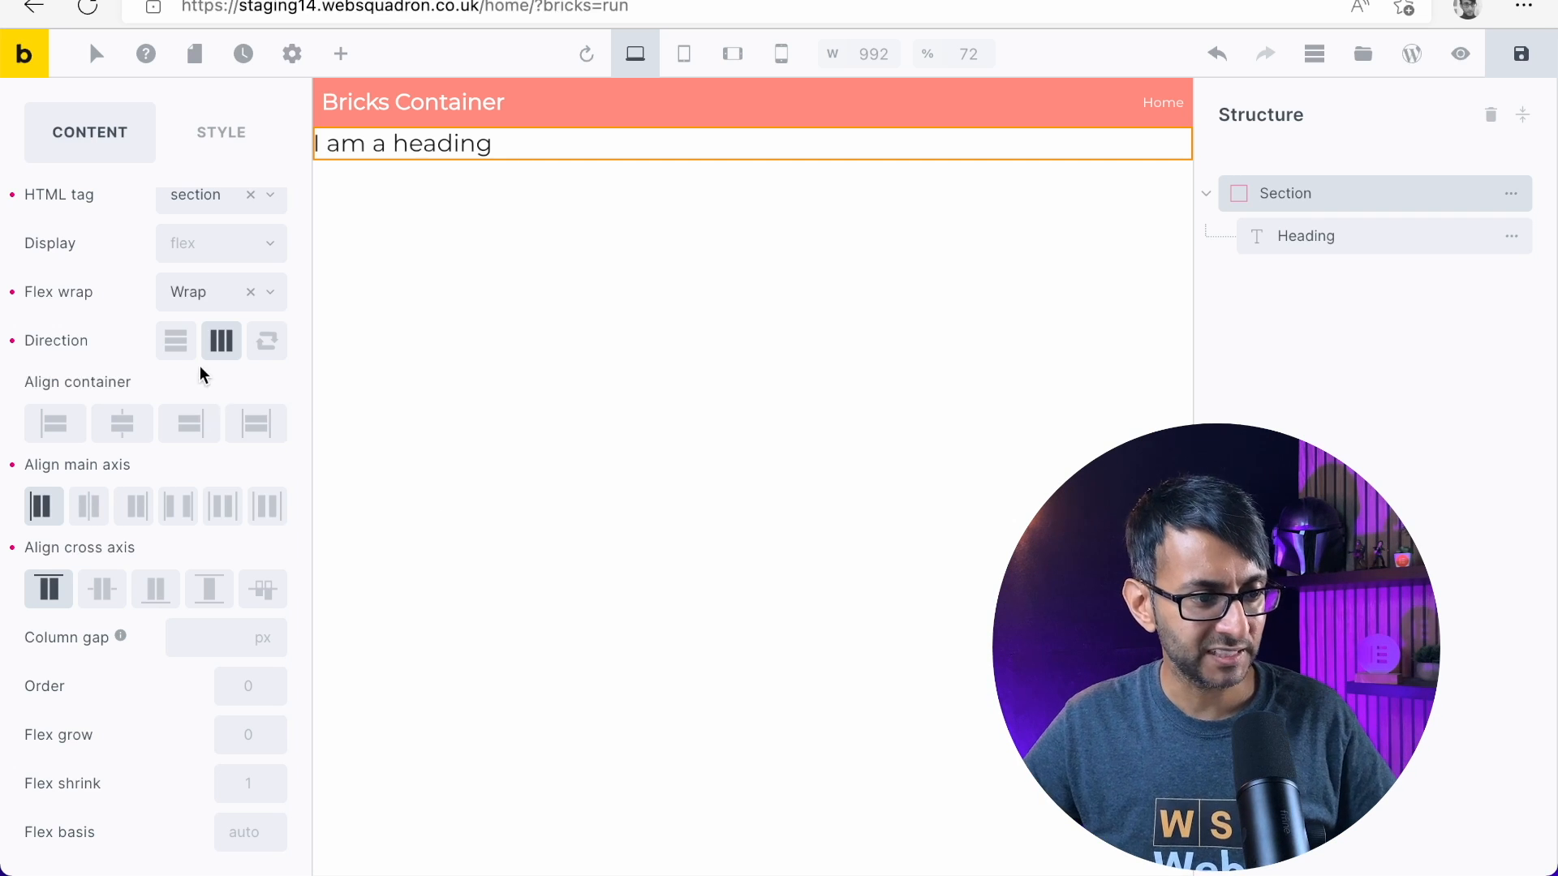
Set the section's height to 100 vh in its layout sizing settings
scroll(201, 370, "up", 3)
left_click(231, 253)
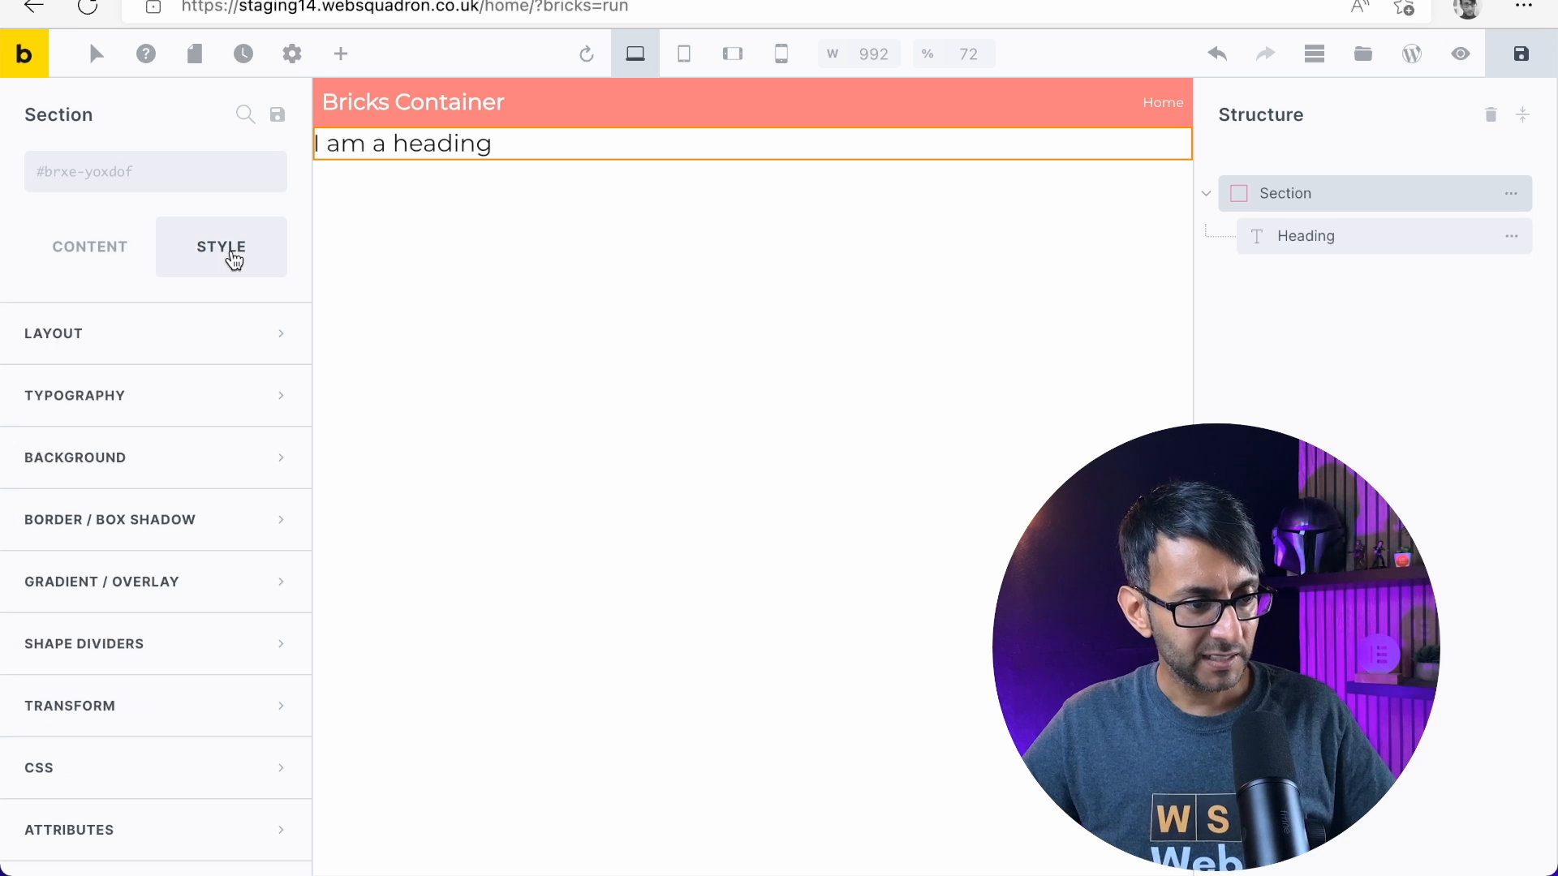
left_click(251, 347)
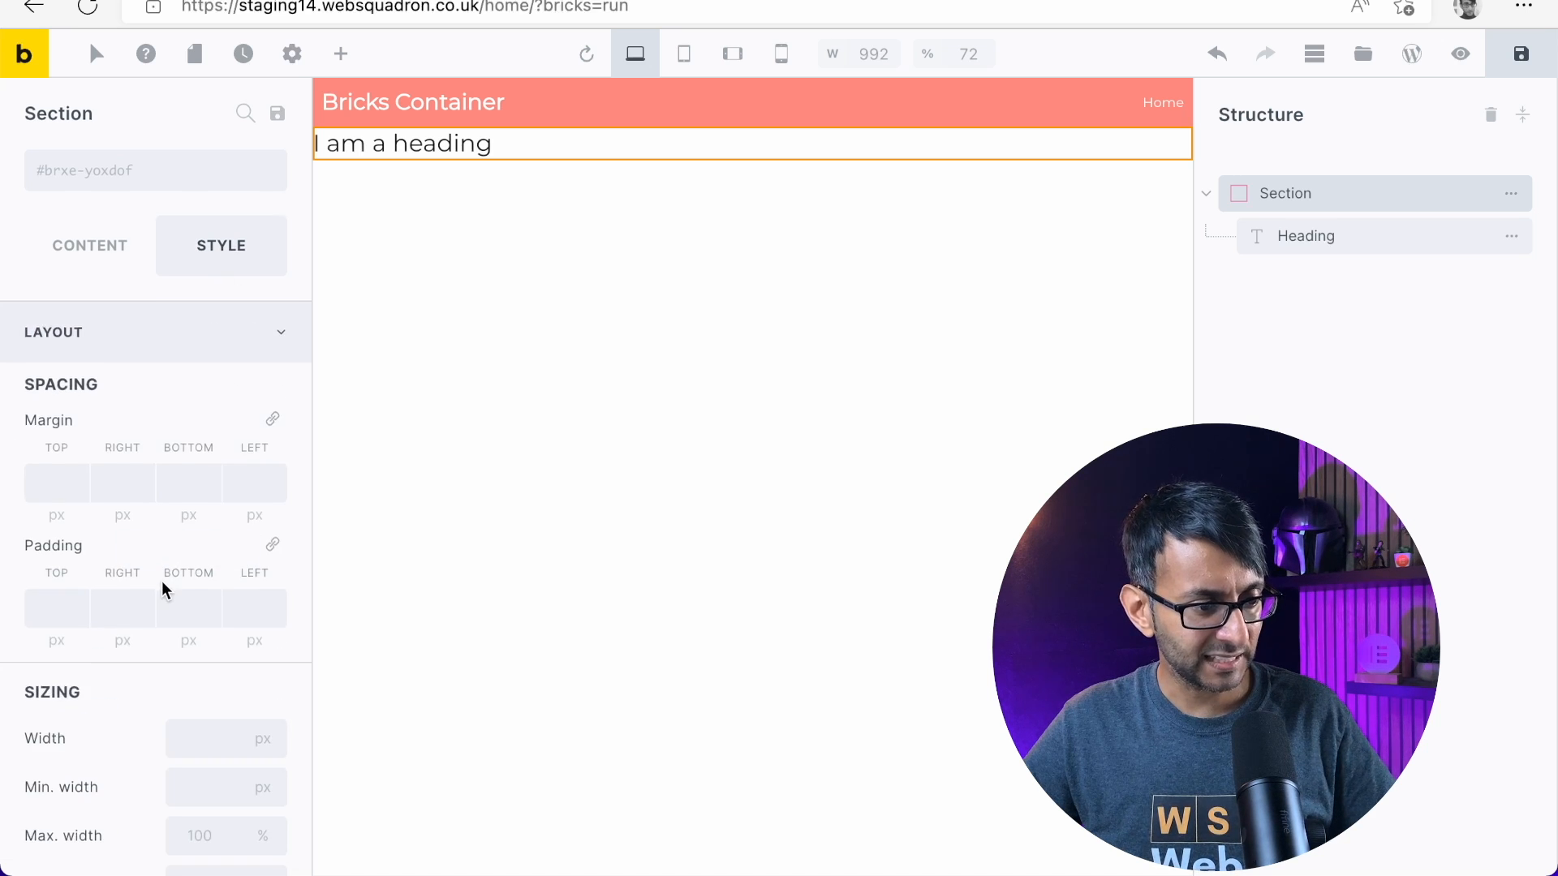
scroll(163, 592, "down", 4)
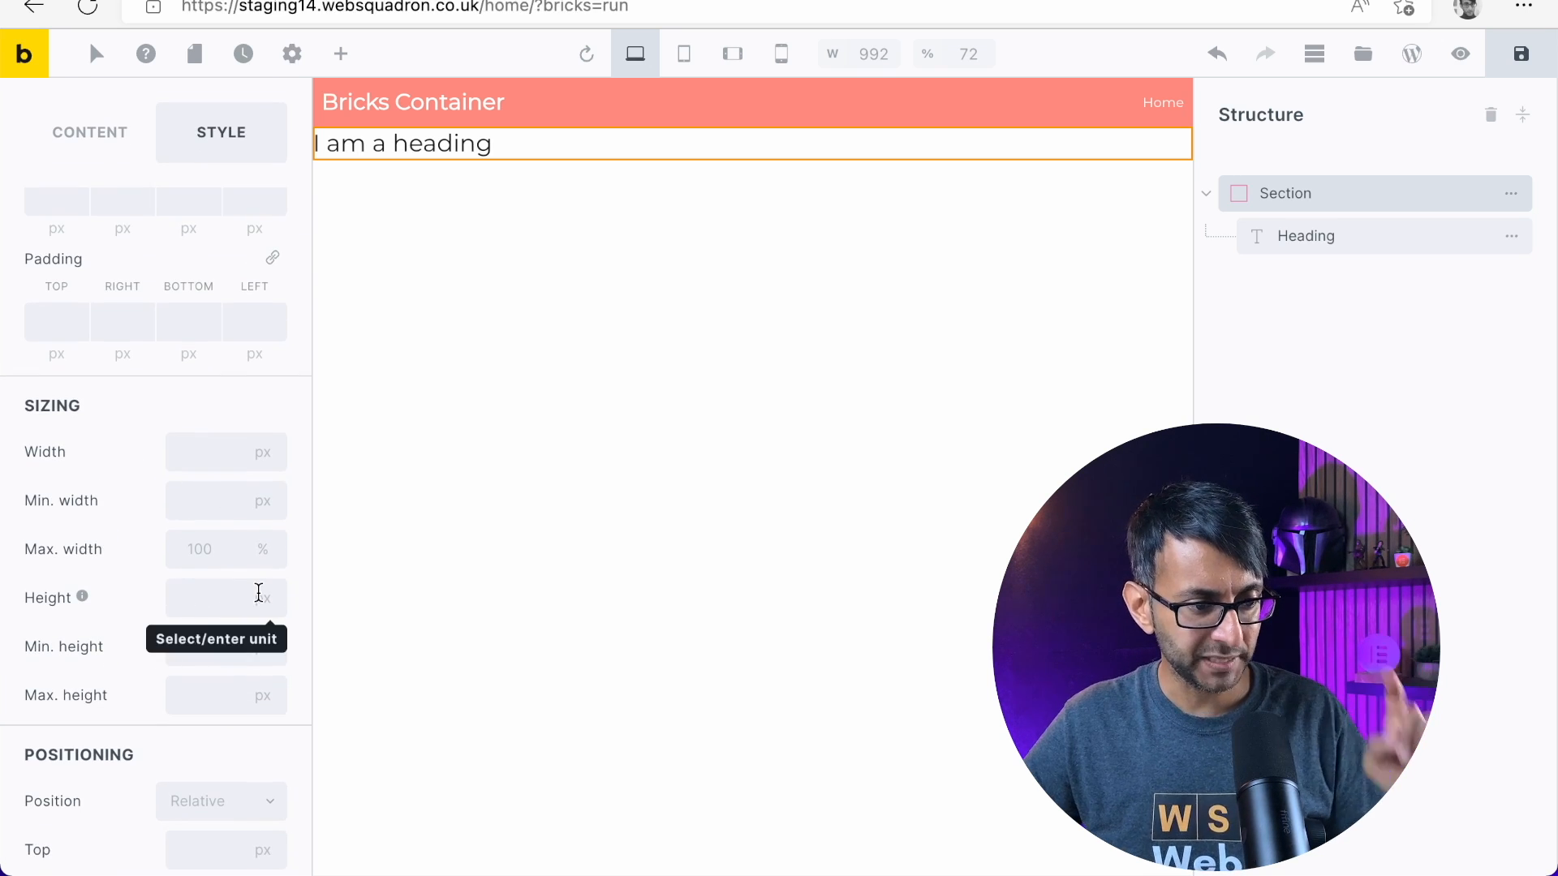
left_click(259, 600)
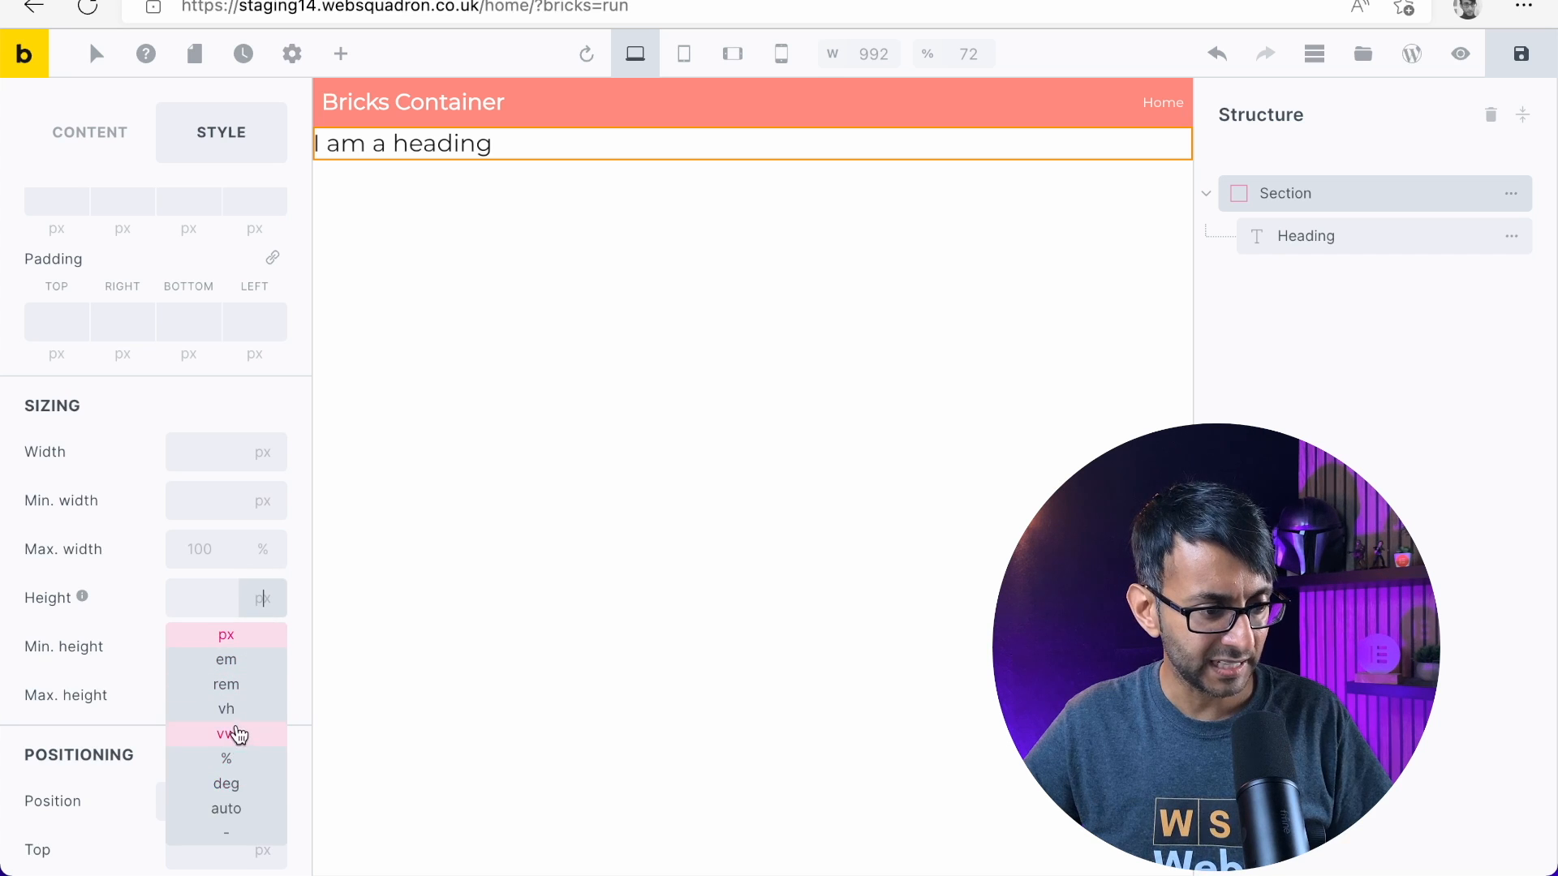
left_click(219, 710)
left_click(182, 595)
type("100")
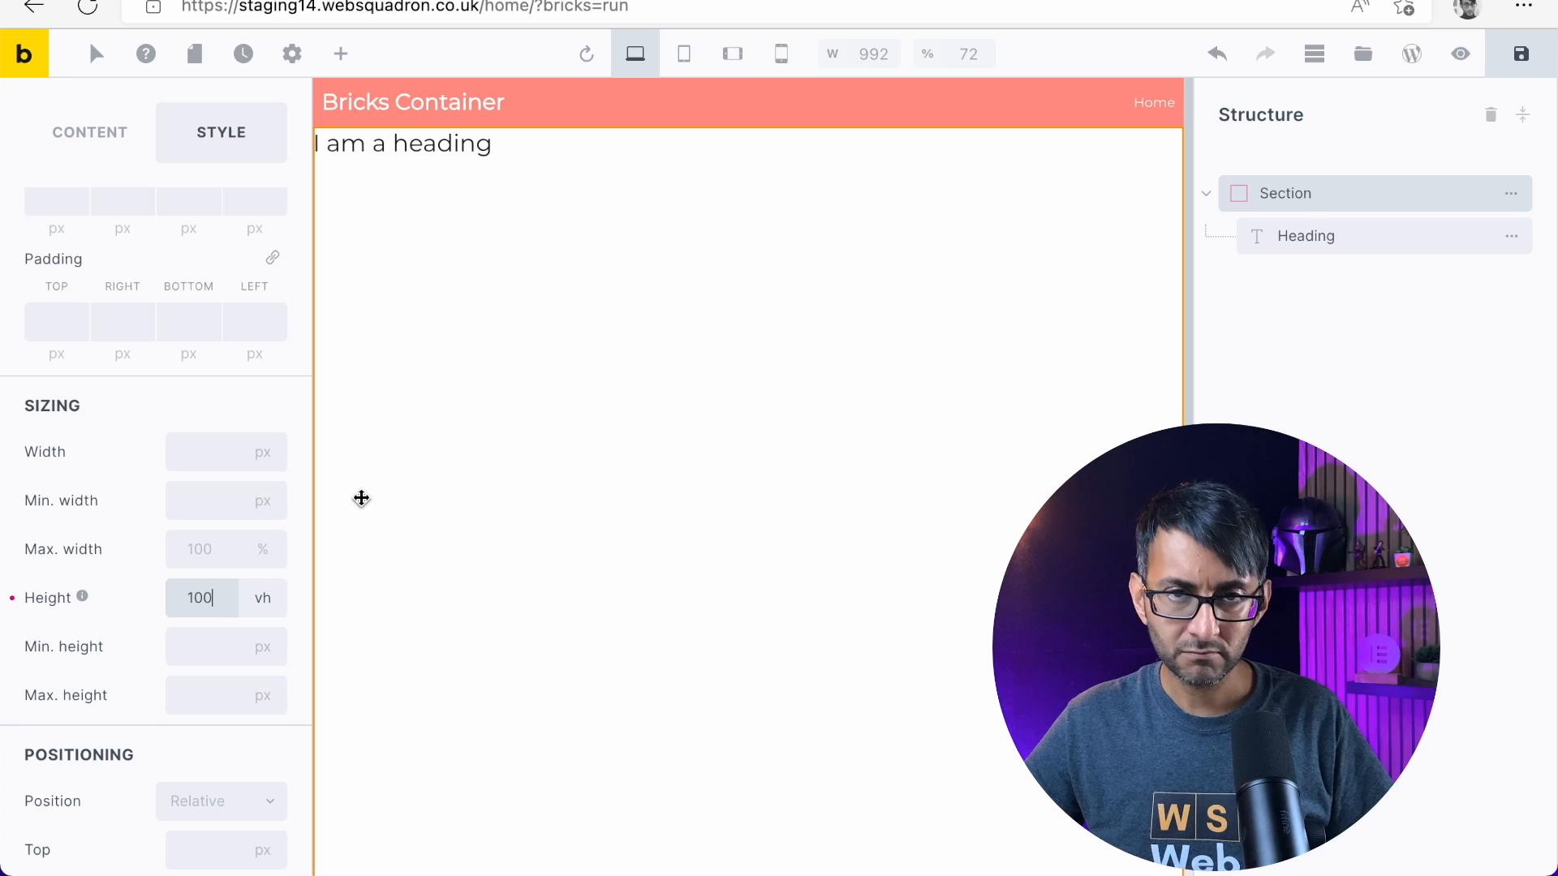
Try the dark palette color #212121 as the section's background color
scroll(80, 250, "up", 3)
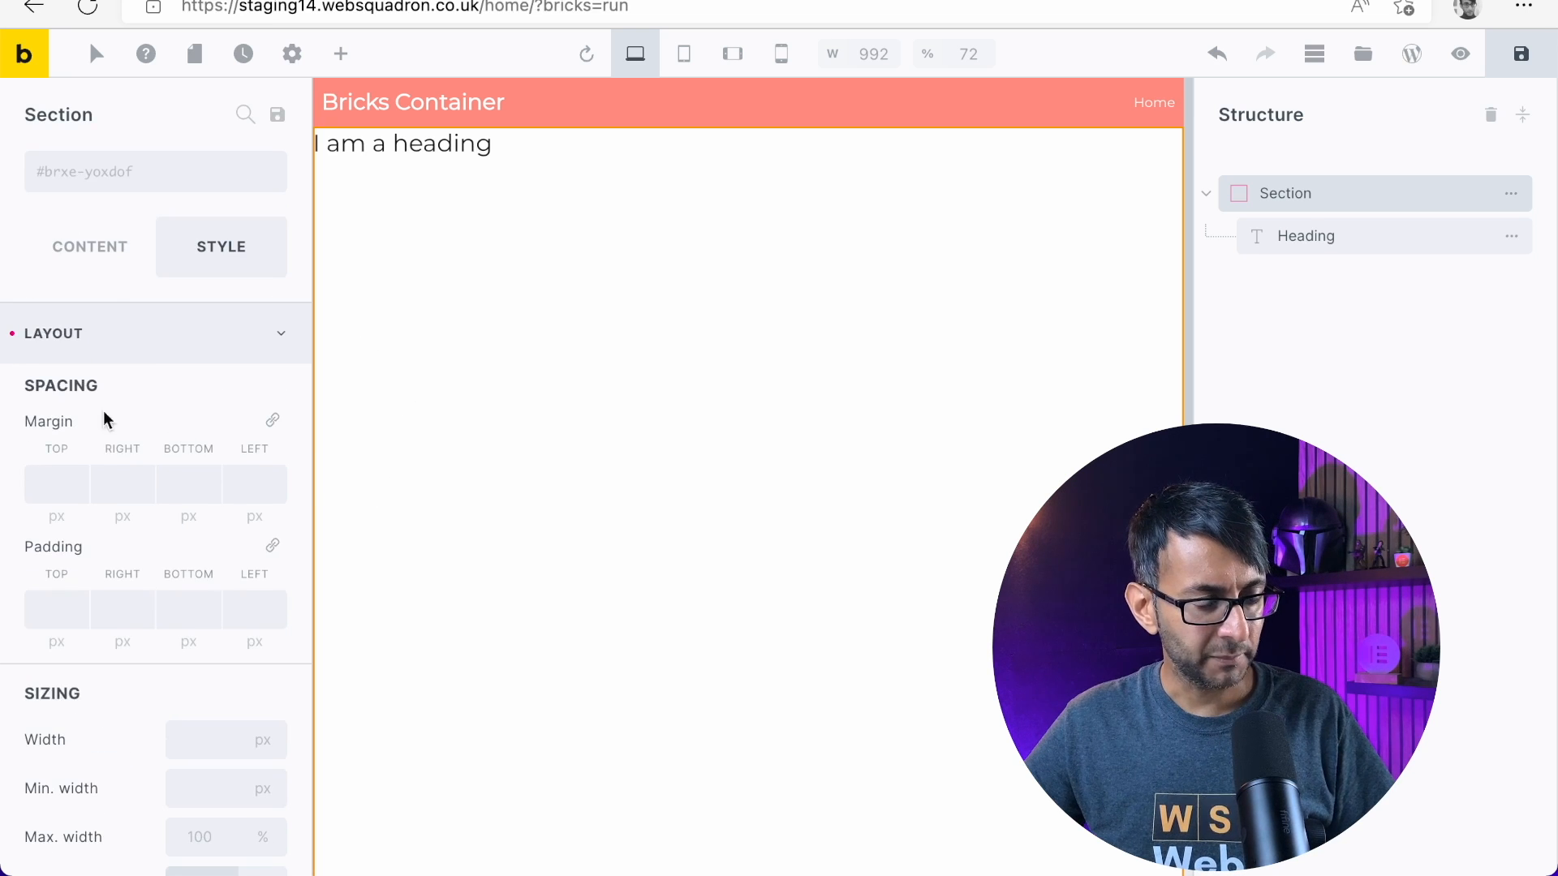
scroll(108, 454, "down", 10)
scroll(128, 633, "down", 8)
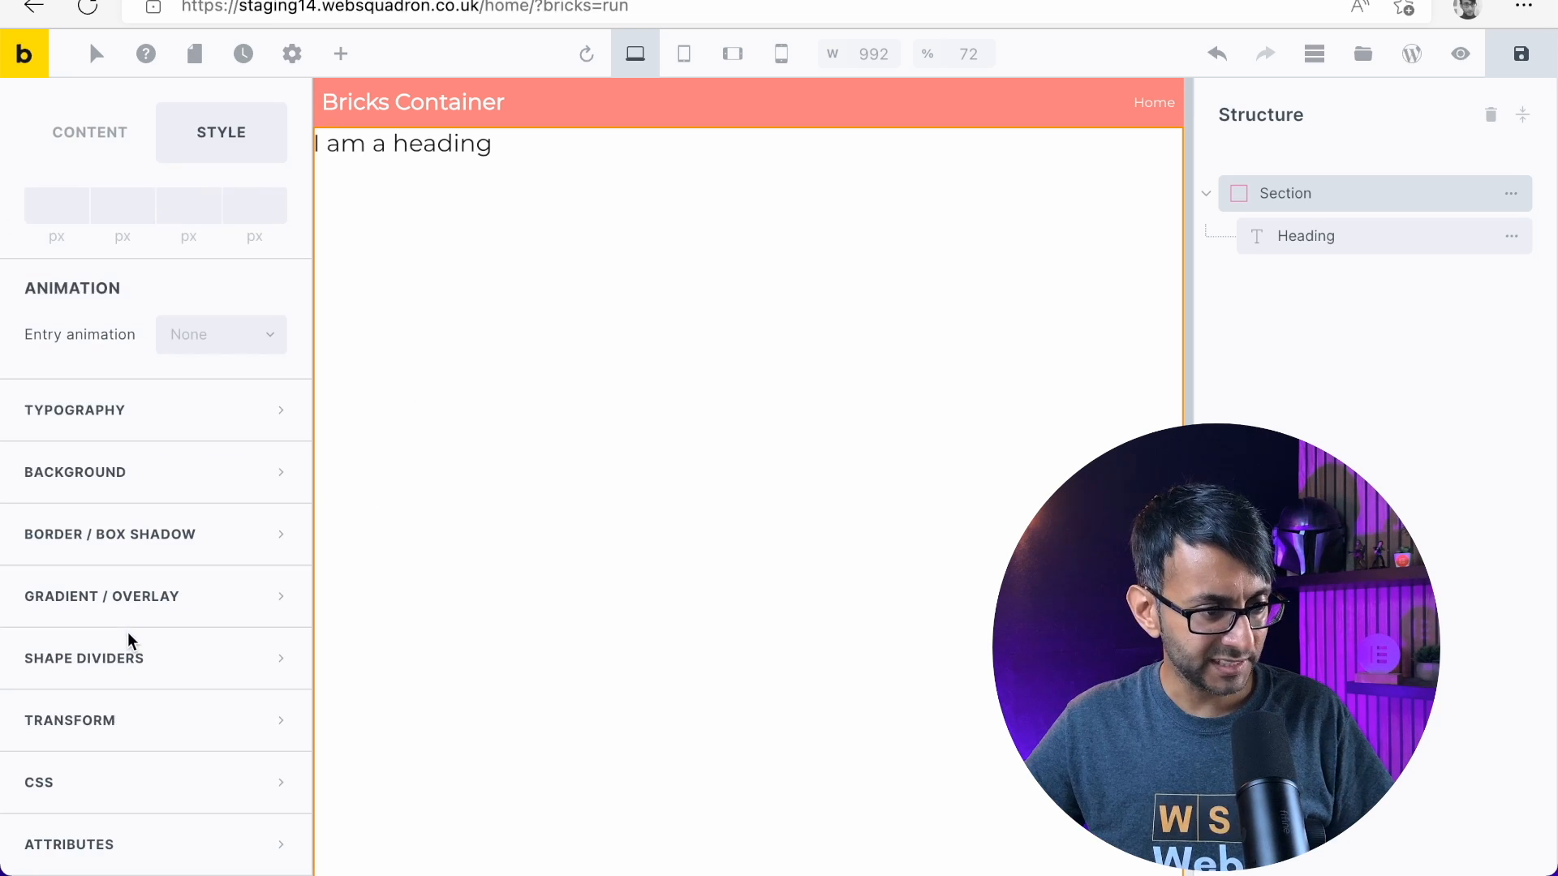
left_click(188, 492)
scroll(248, 439, "up", 5)
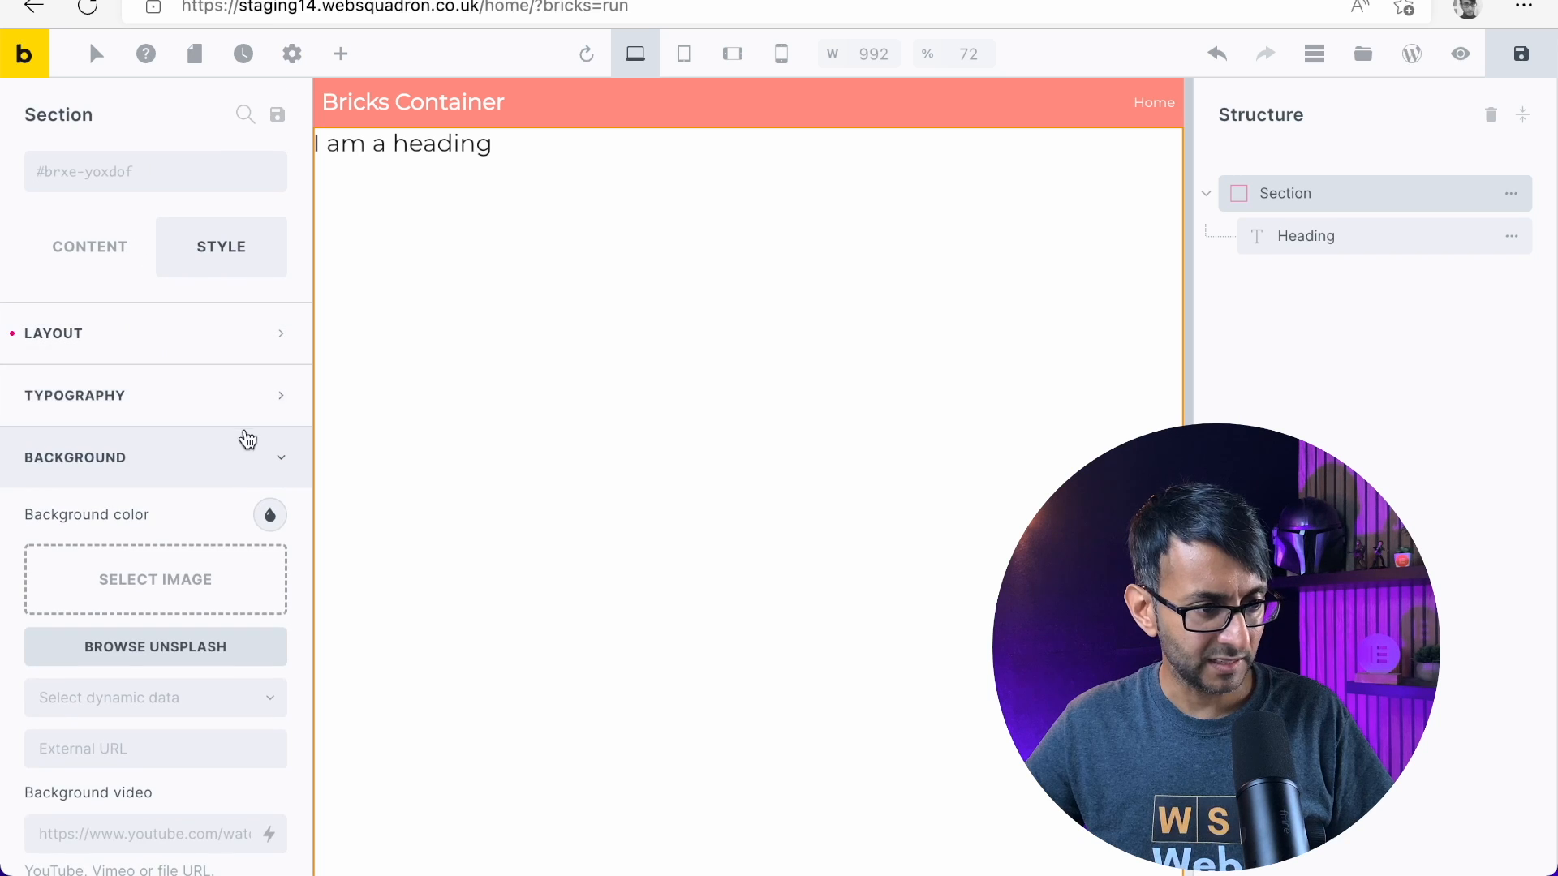
left_click(269, 516)
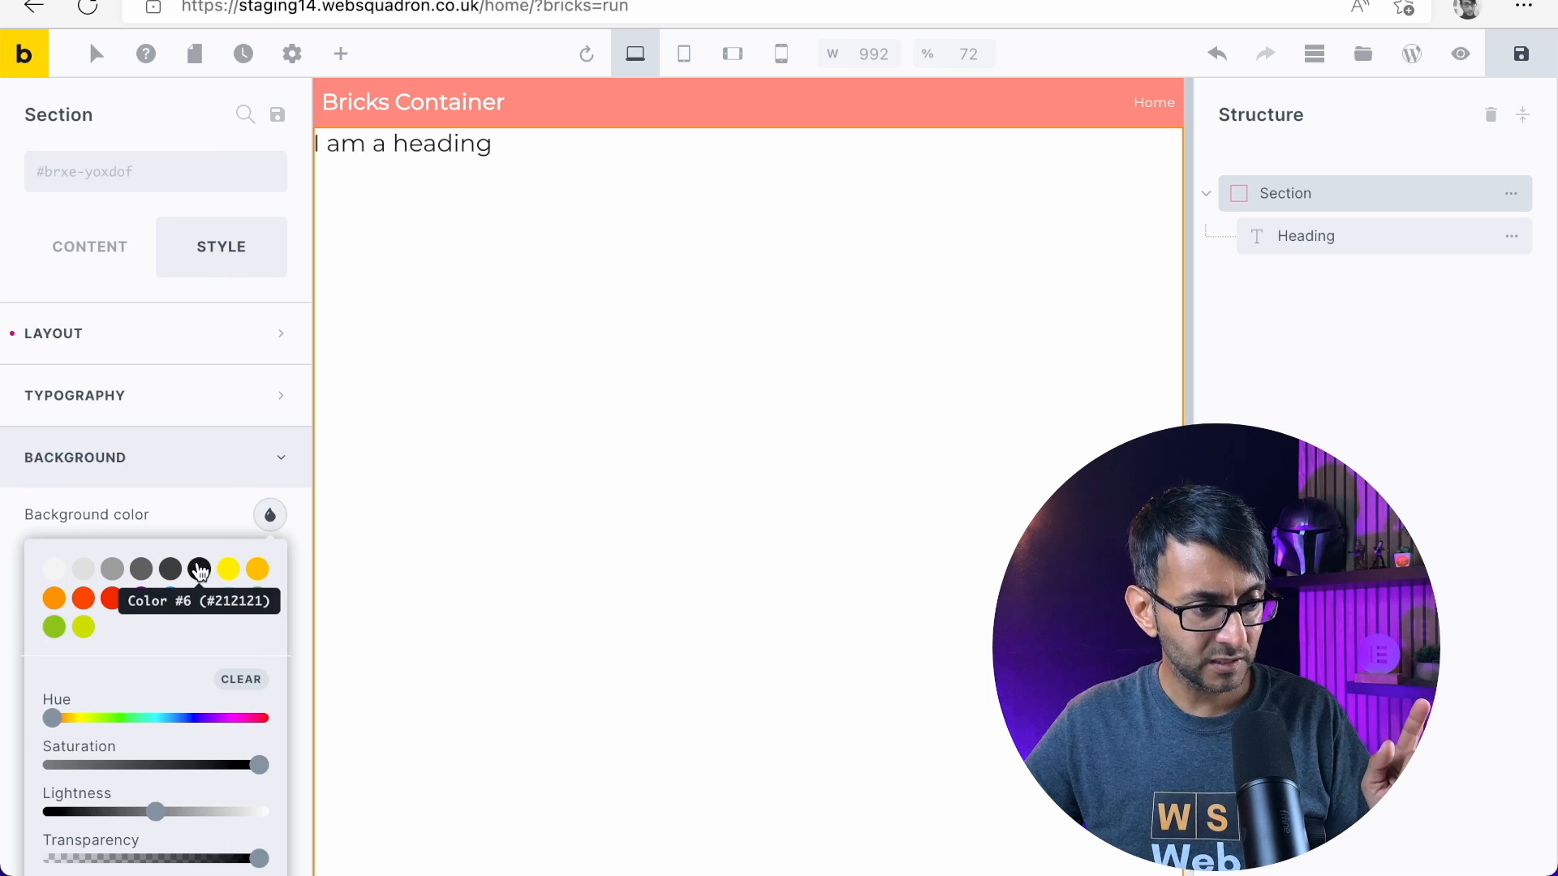
left_click(200, 569)
scroll(203, 568, "down", 1)
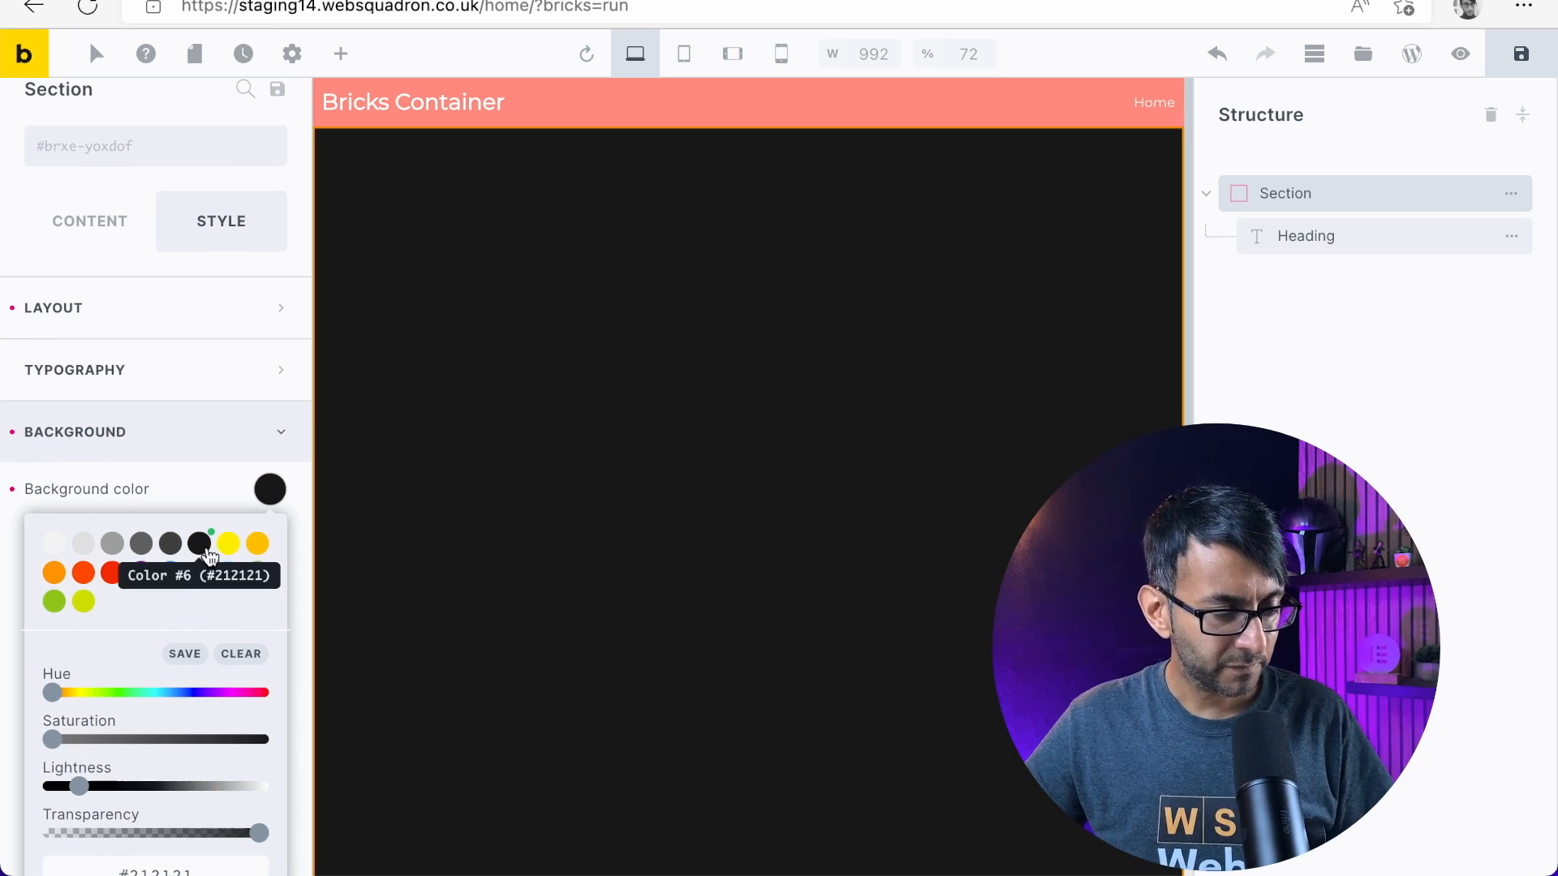
scroll(202, 552, "down", 8)
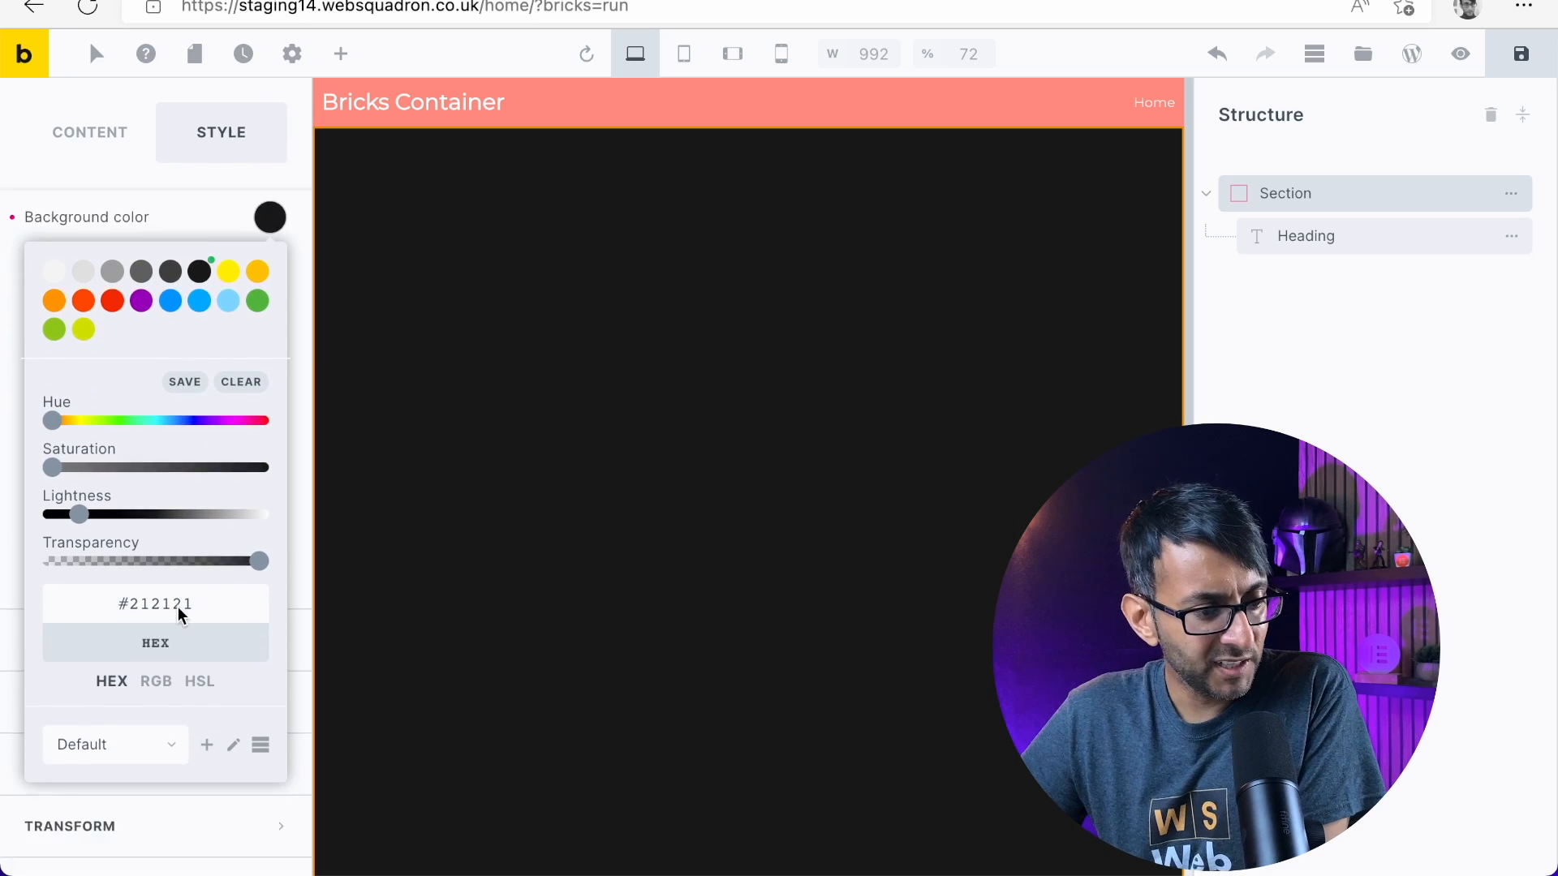
Try the hex value #000000 as the section's background color
left_click(162, 670)
left_click(161, 669)
scroll(195, 617, "up", 8)
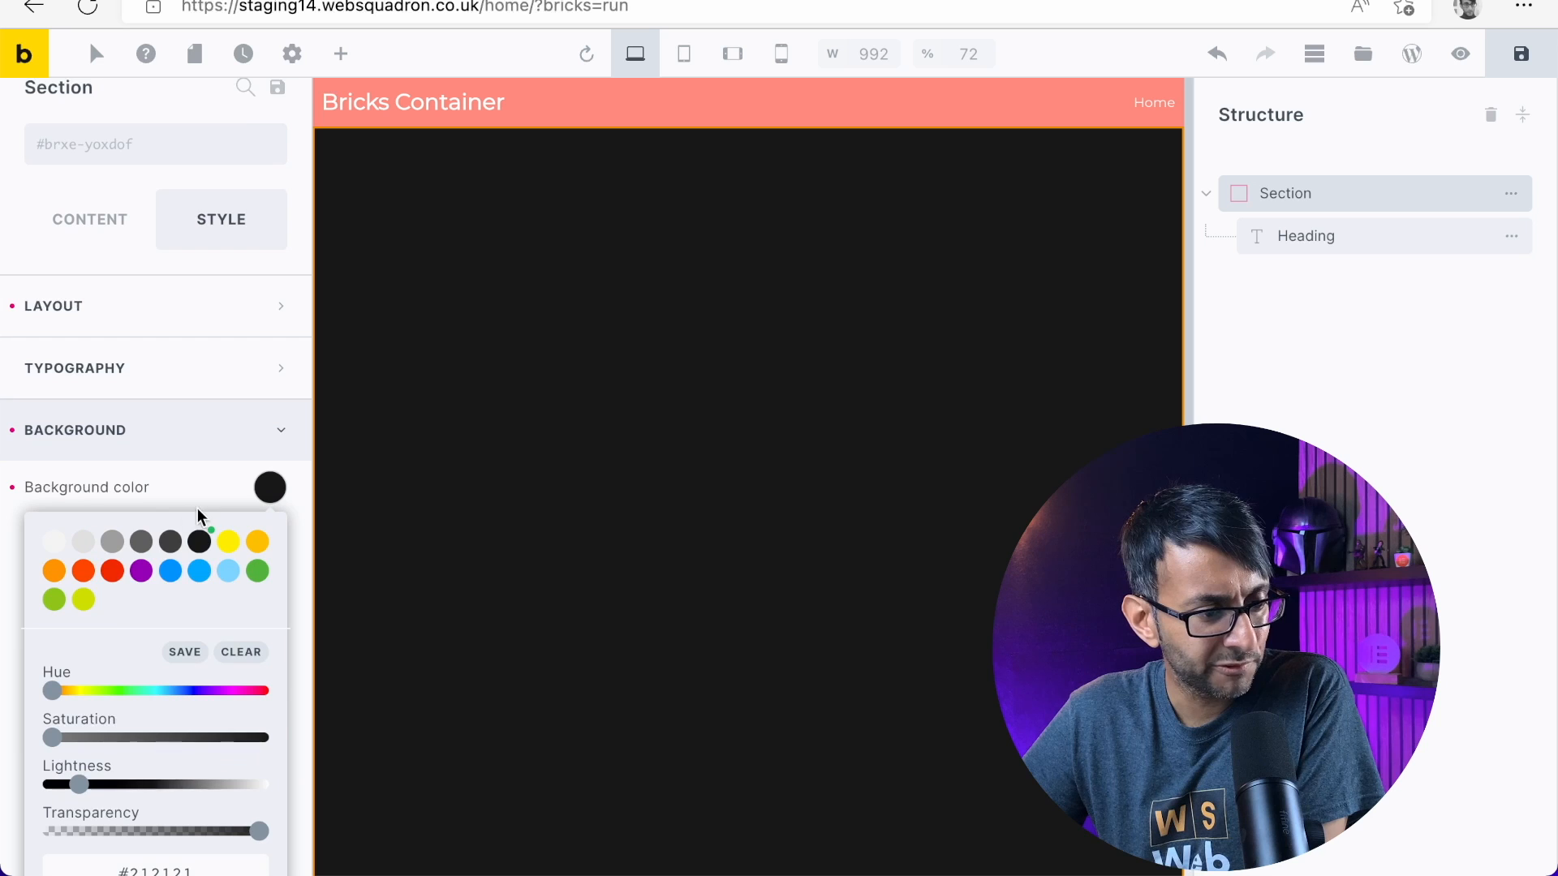
scroll(112, 683, "down", 8)
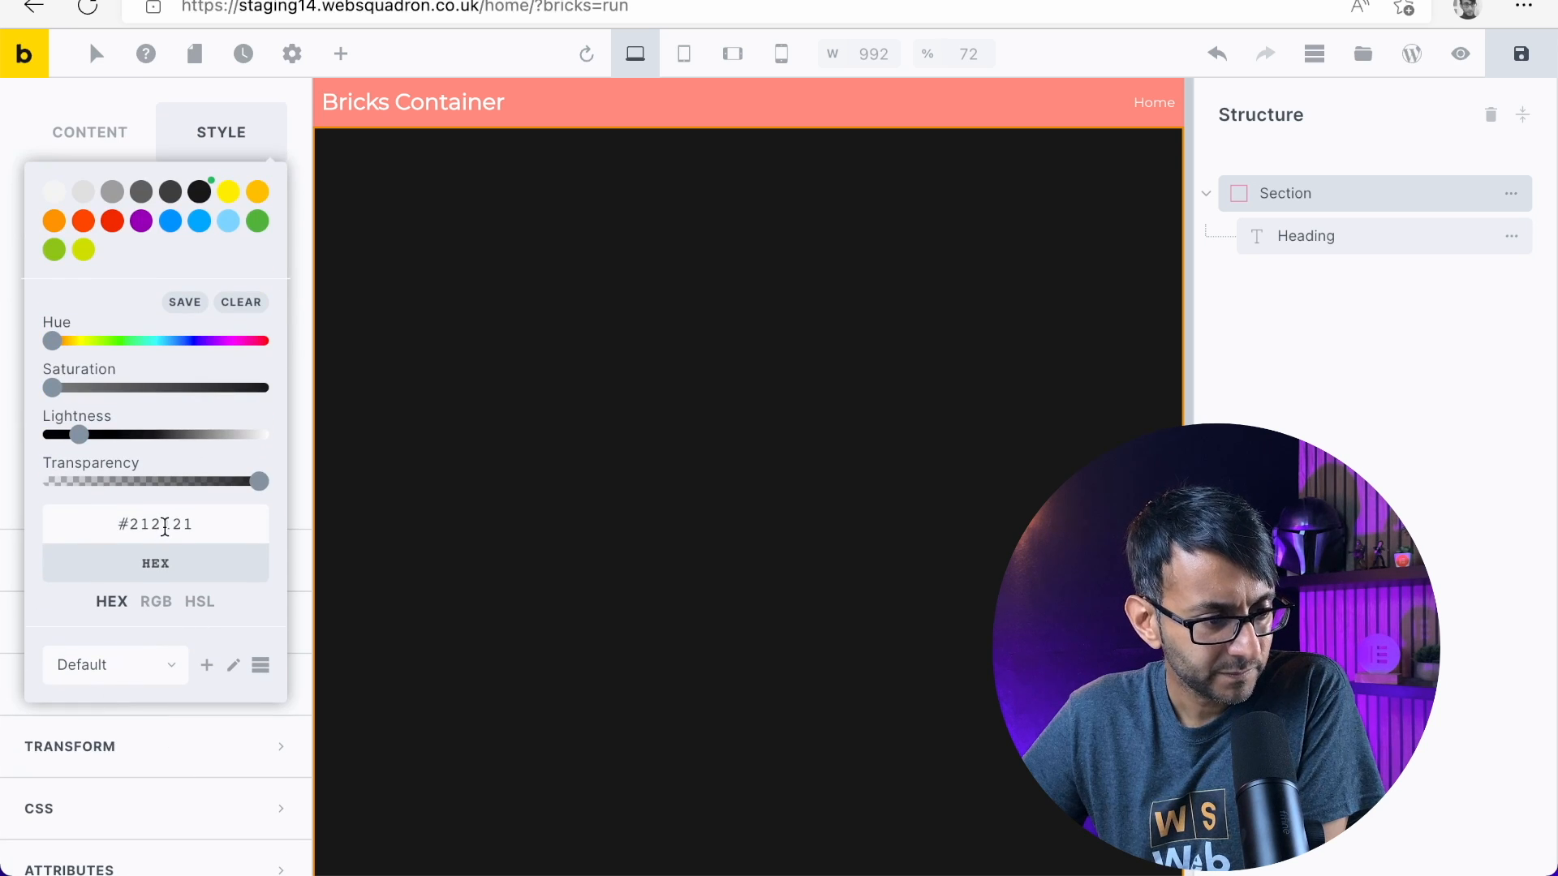
left_click(164, 527)
type("000000")
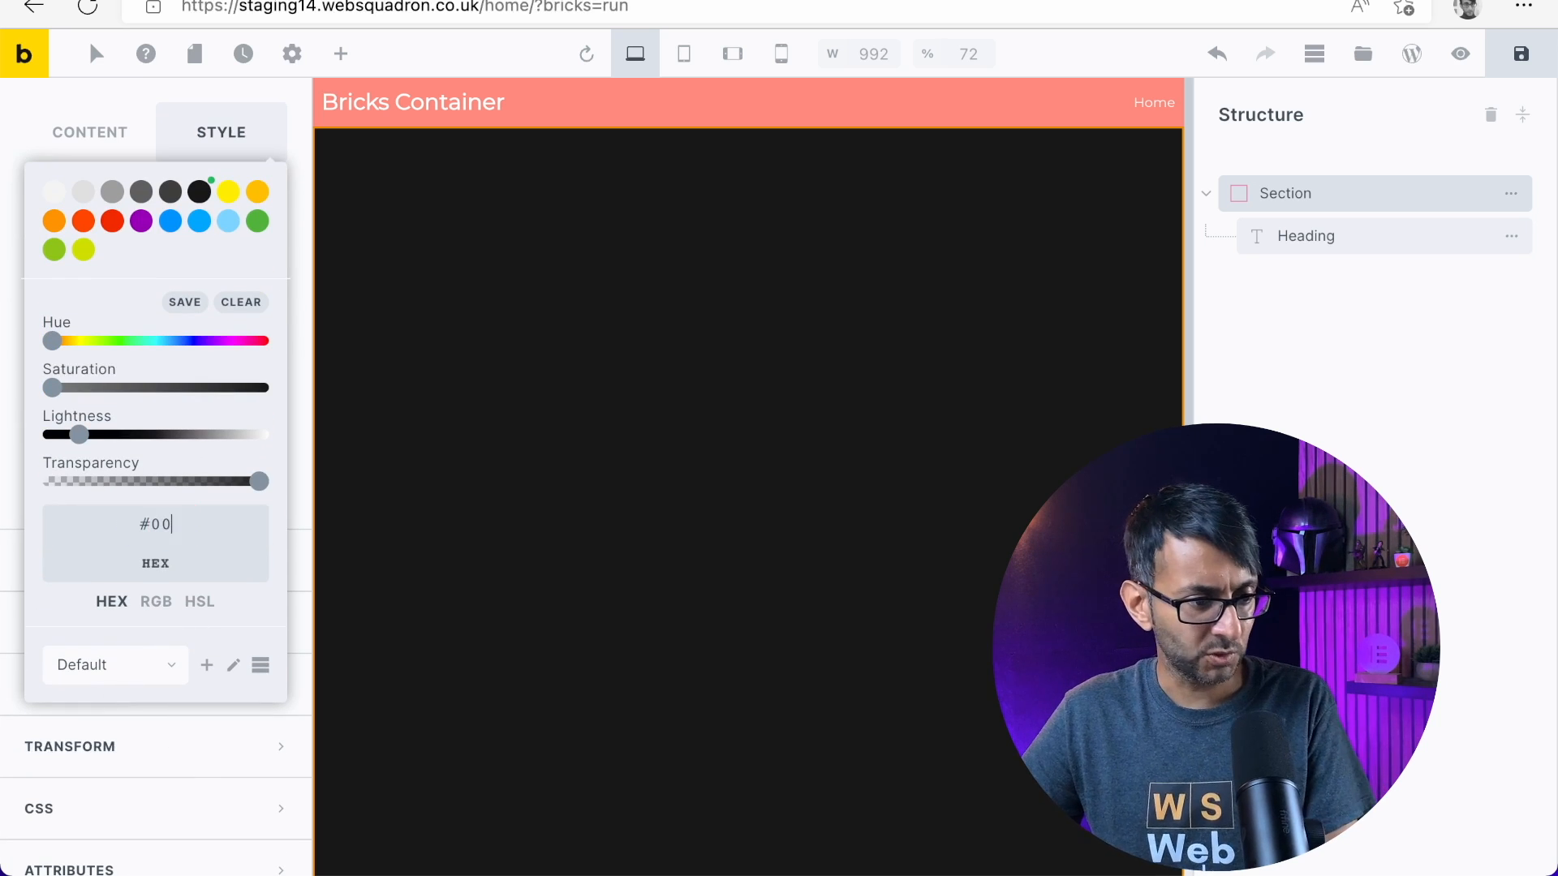
left_click(6, 290)
Clear the section's background color and reopen its color picker
scroll(161, 523, "up", 5)
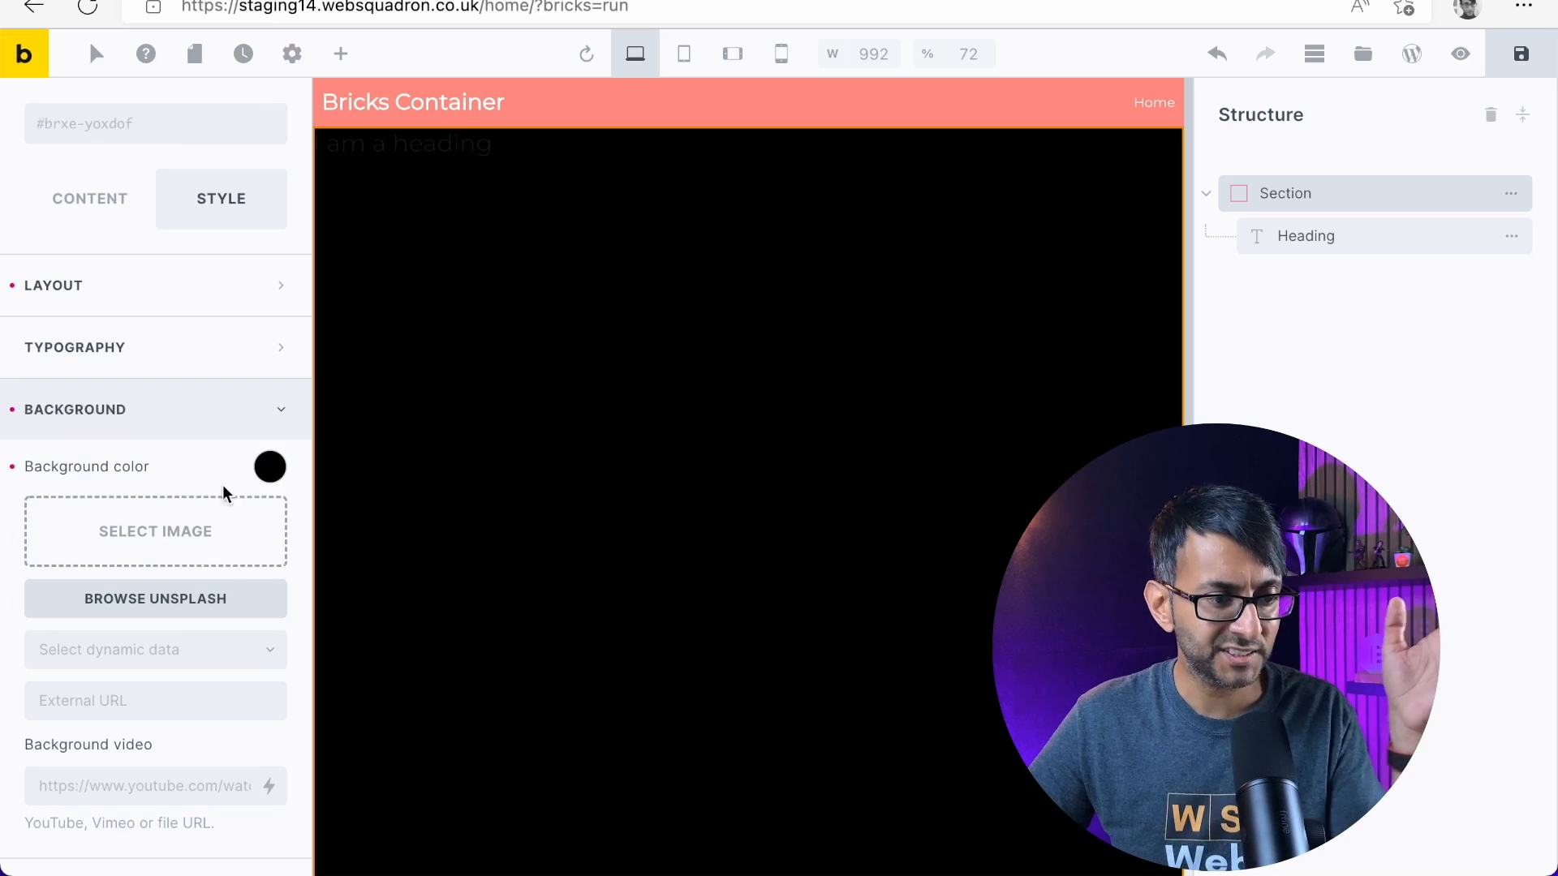
left_click(269, 466)
left_click(10, 468)
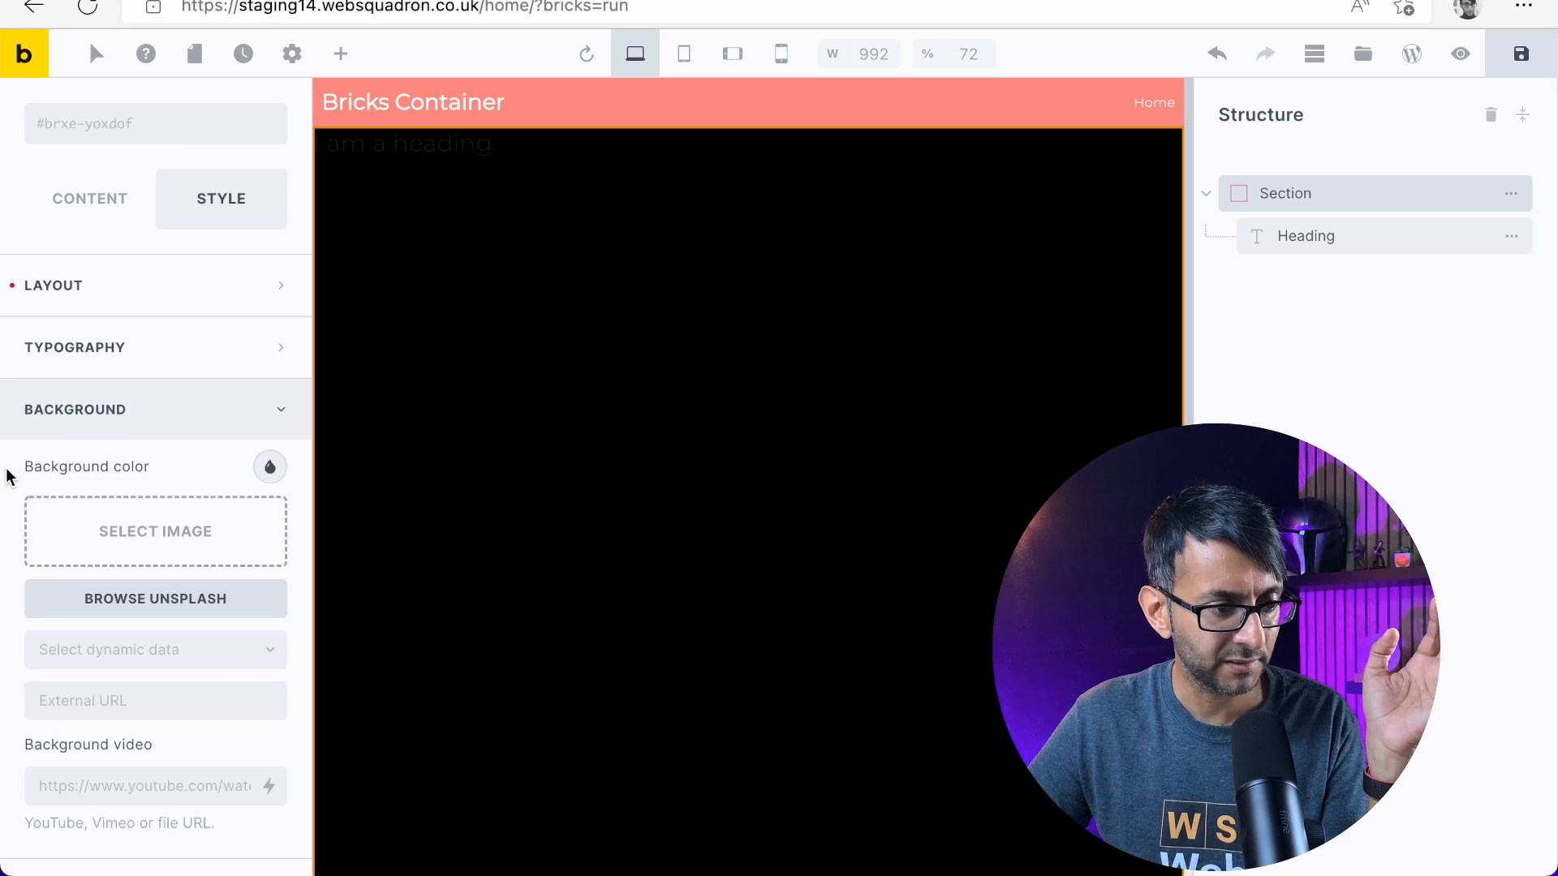
left_click(270, 468)
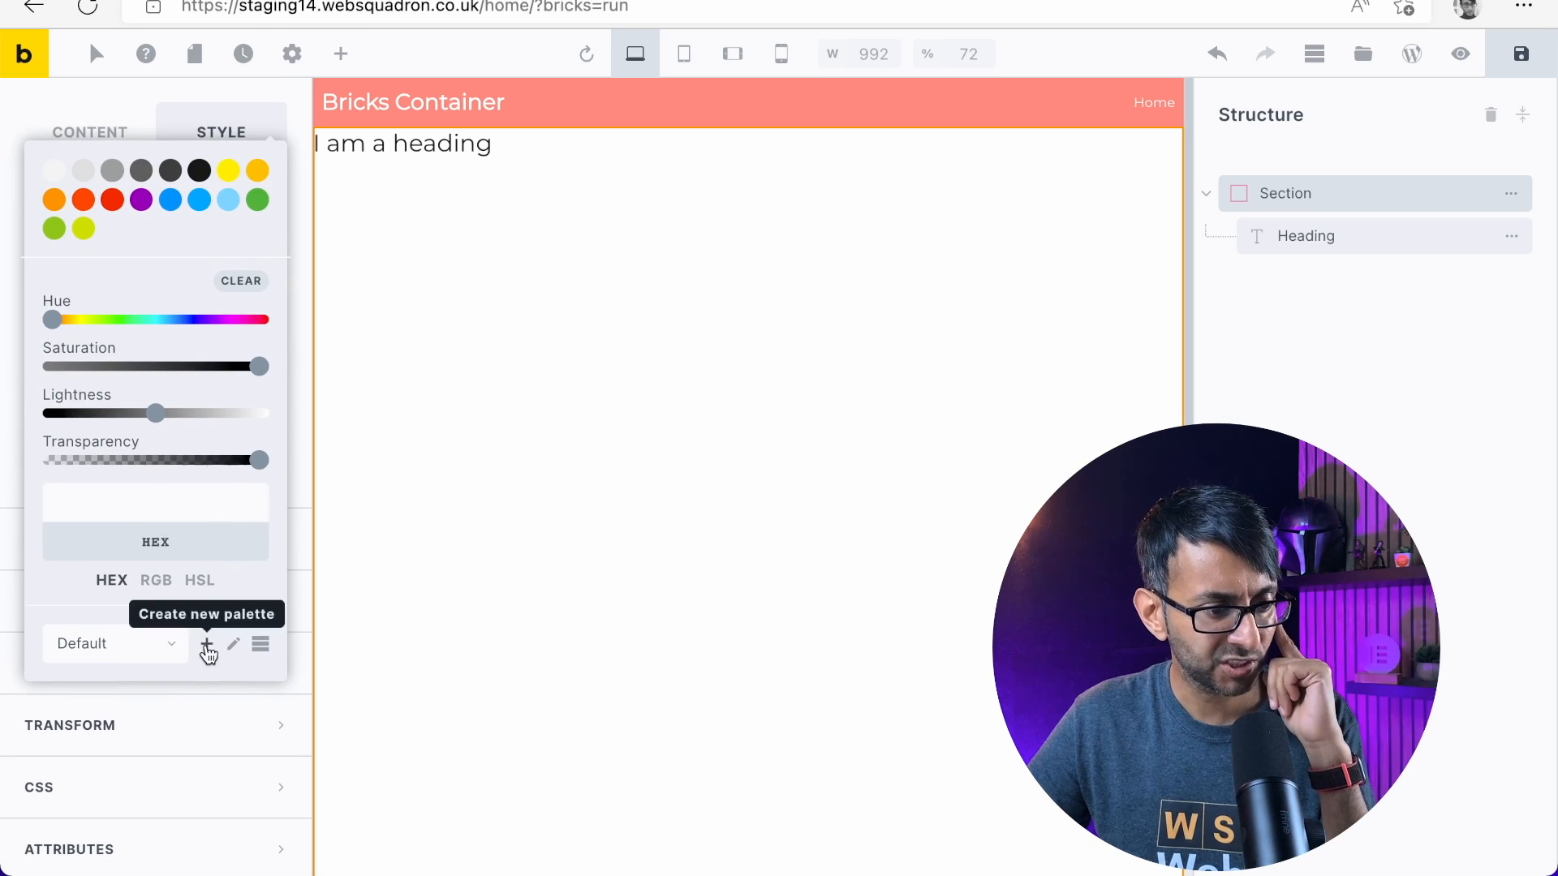
Examine the color palette options in the section's background color picker, including the Default palette and the list view of its colors
scroll(138, 584, "up", 5)
scroll(168, 568, "down", 1)
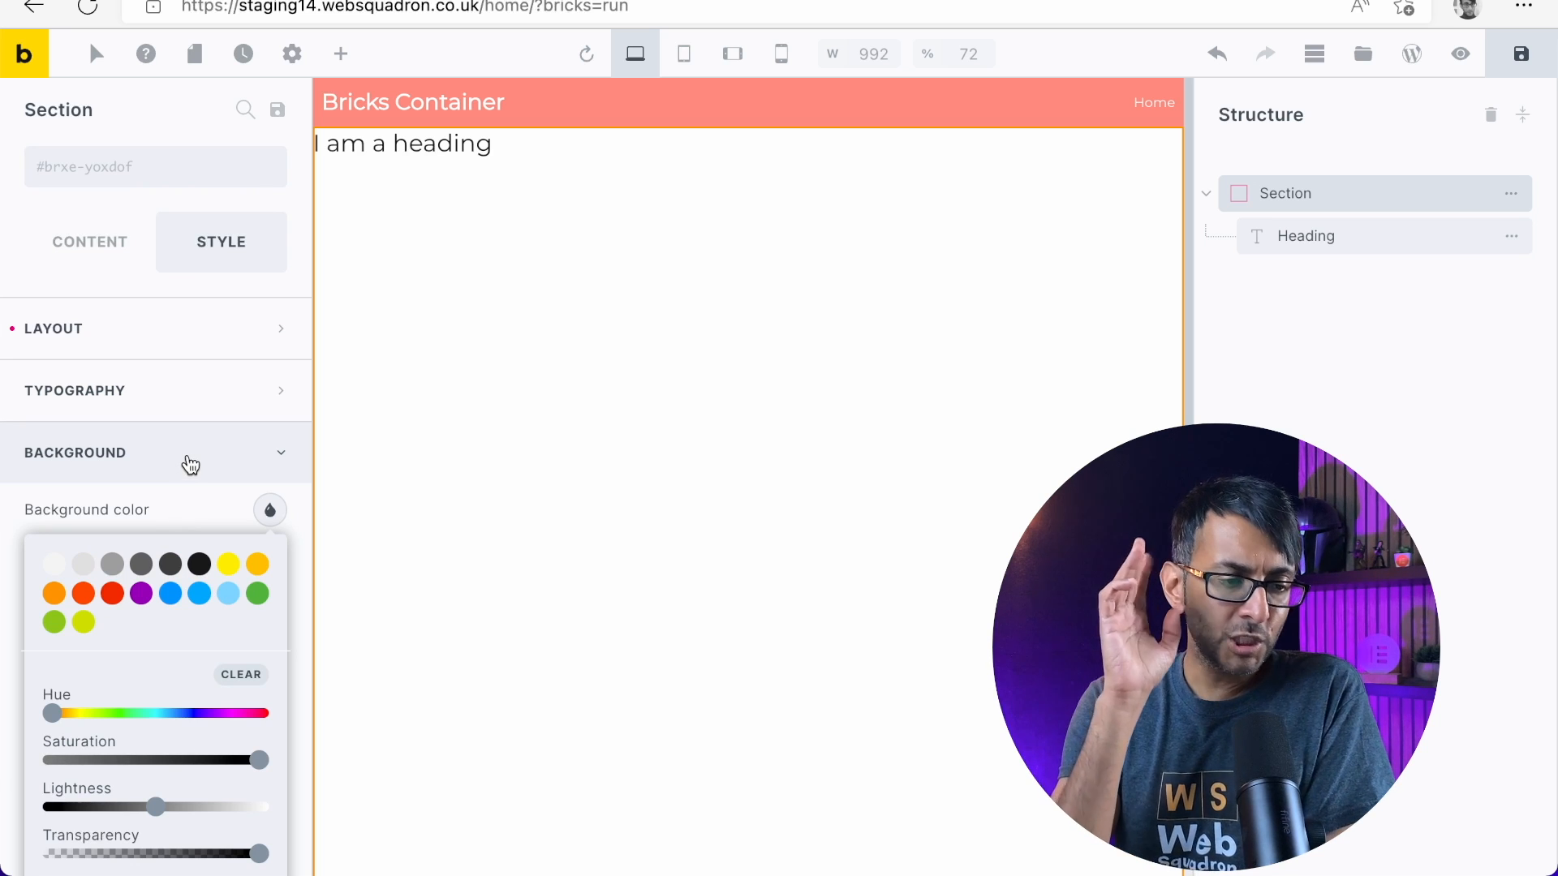
scroll(185, 468, "down", 3)
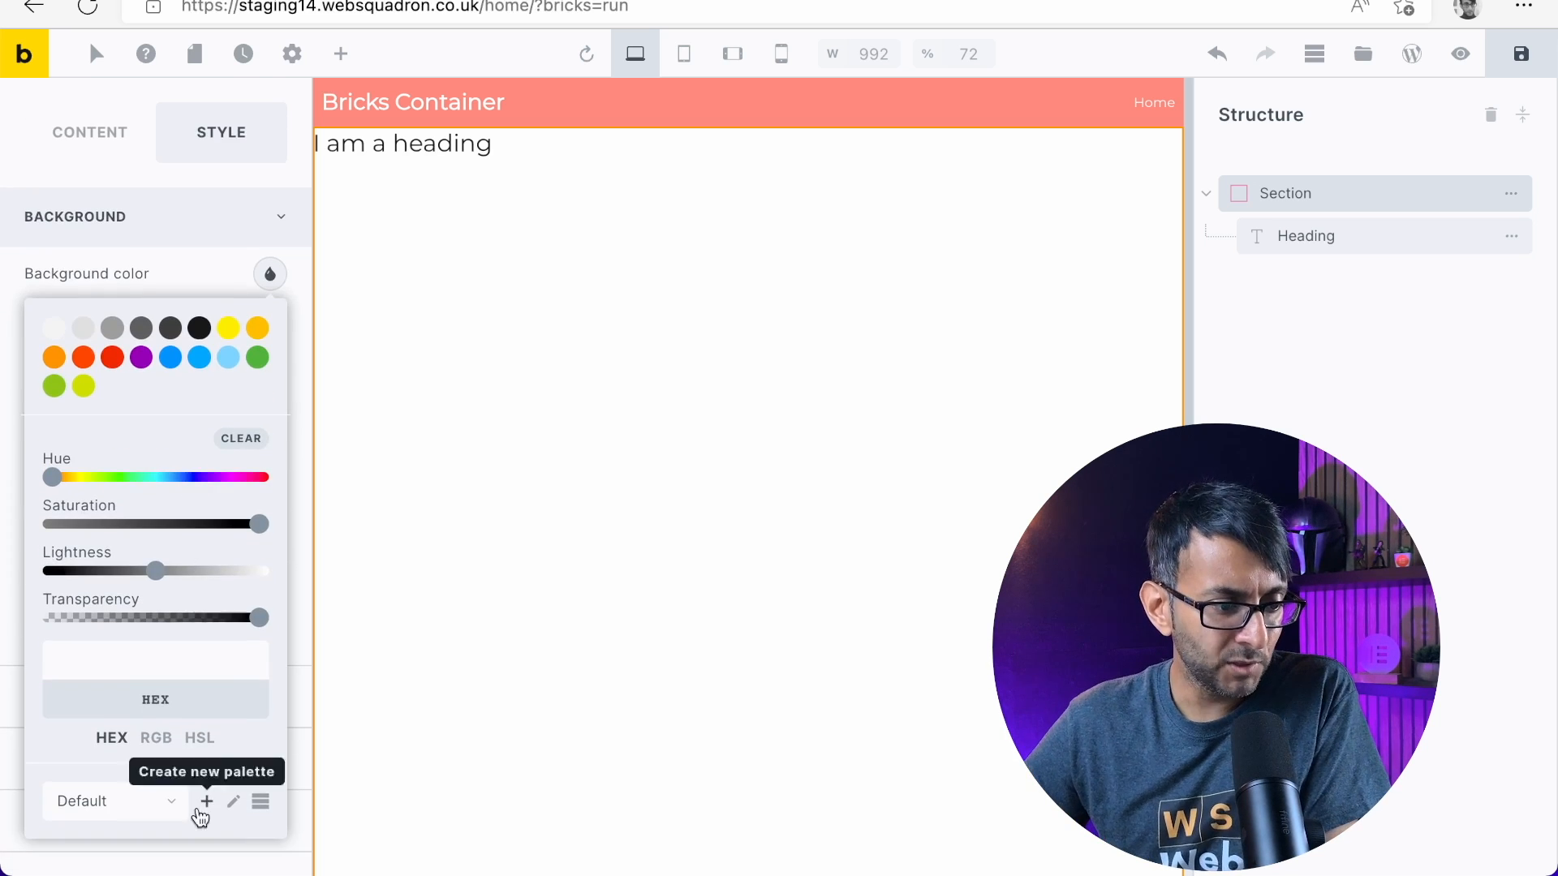
scroll(200, 771, "down", 2)
left_click(161, 512)
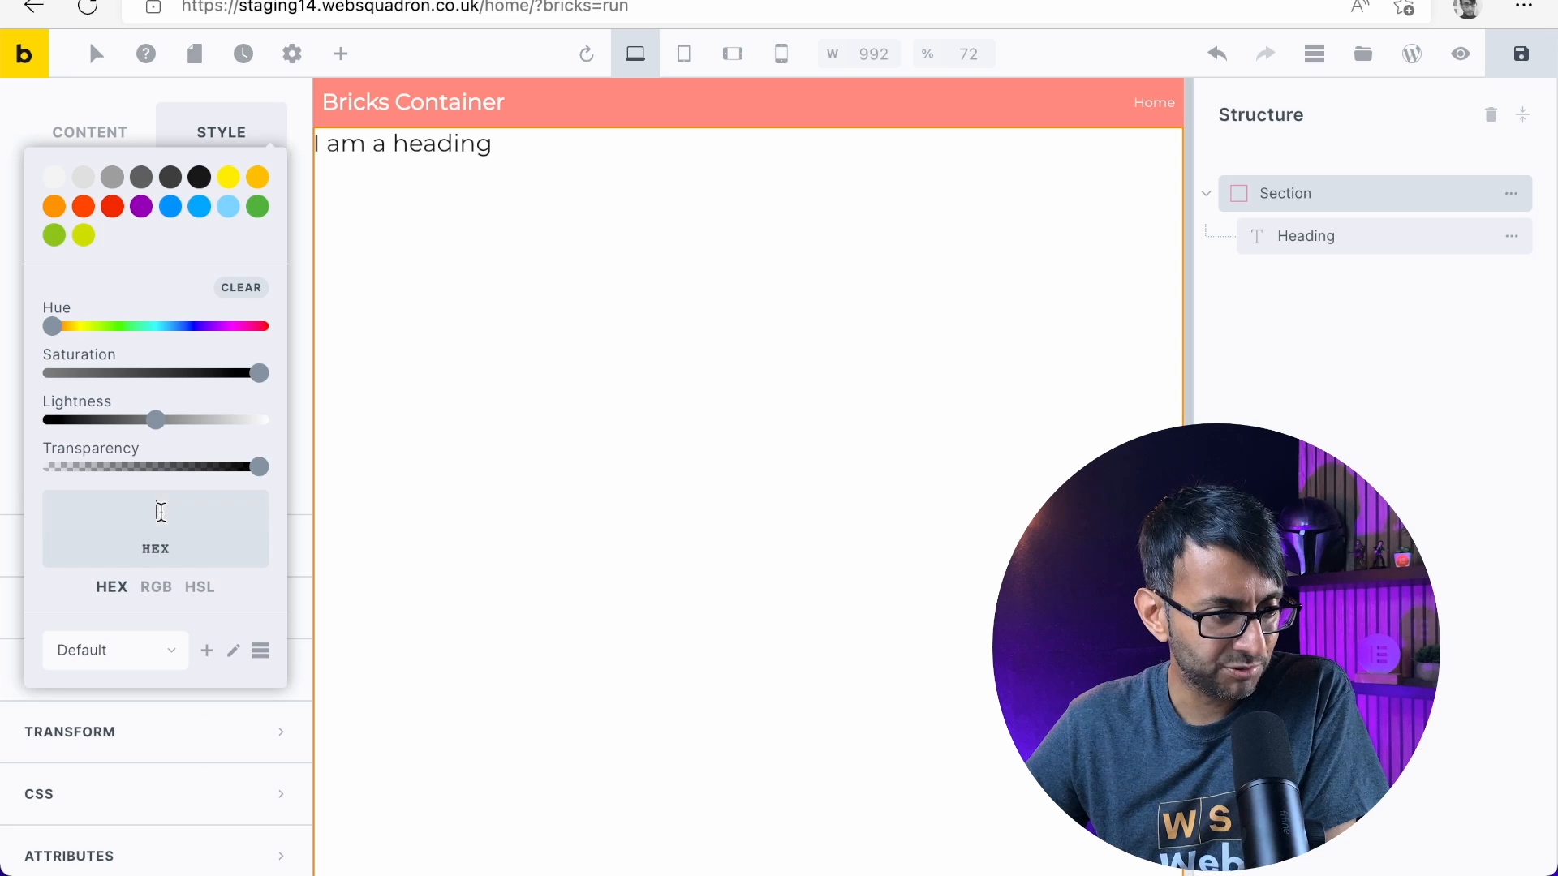
left_click(166, 649)
left_click(139, 675)
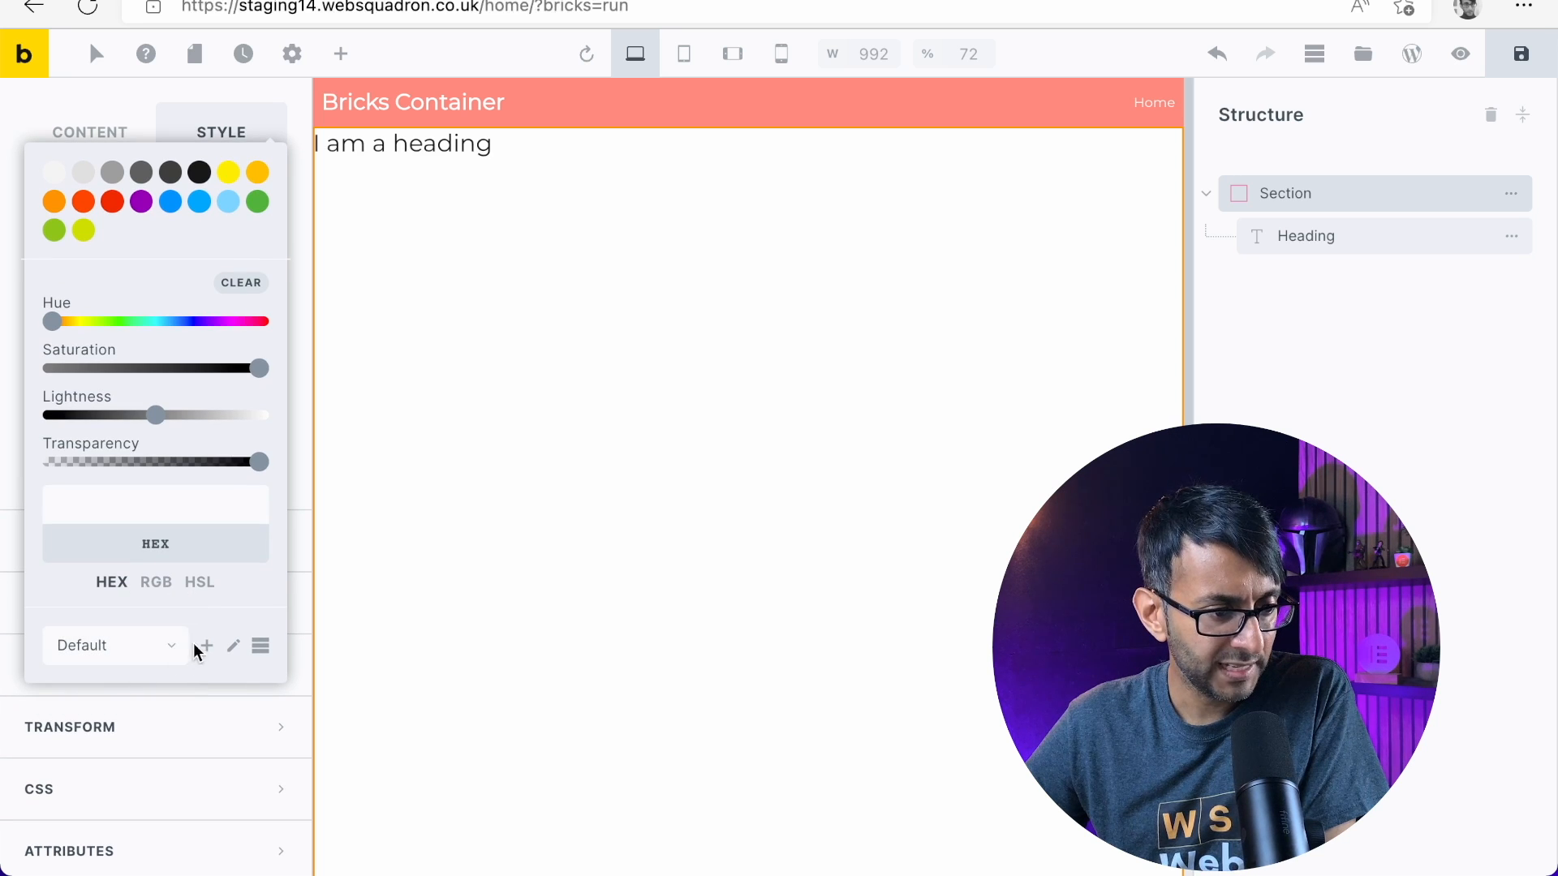
left_click(260, 646)
scroll(203, 649, "down", 8)
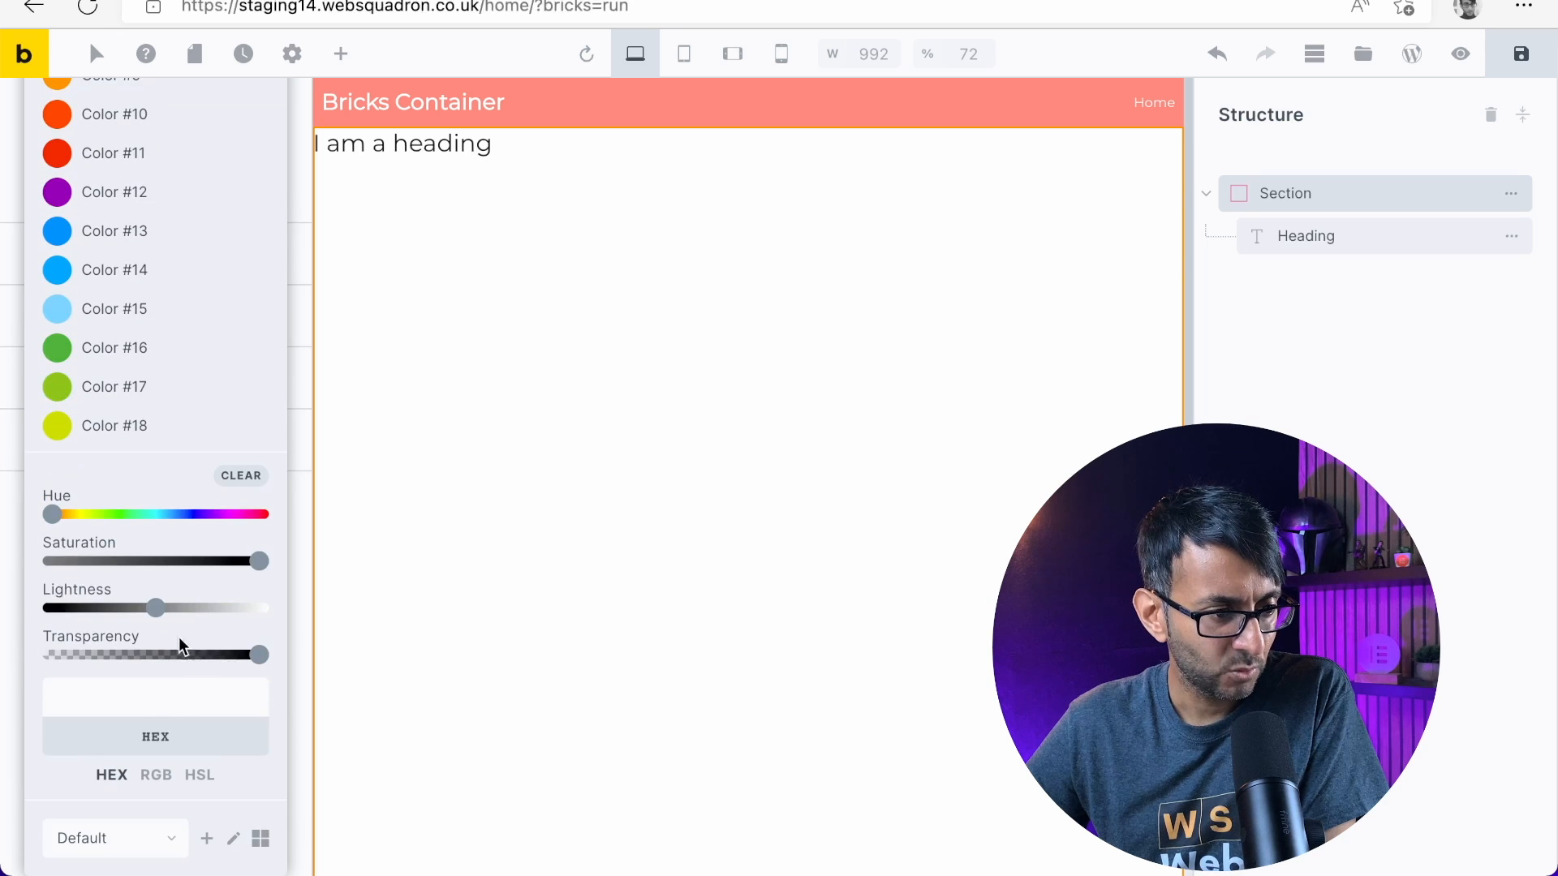
scroll(154, 536, "up", 5)
scroll(122, 487, "up", 5)
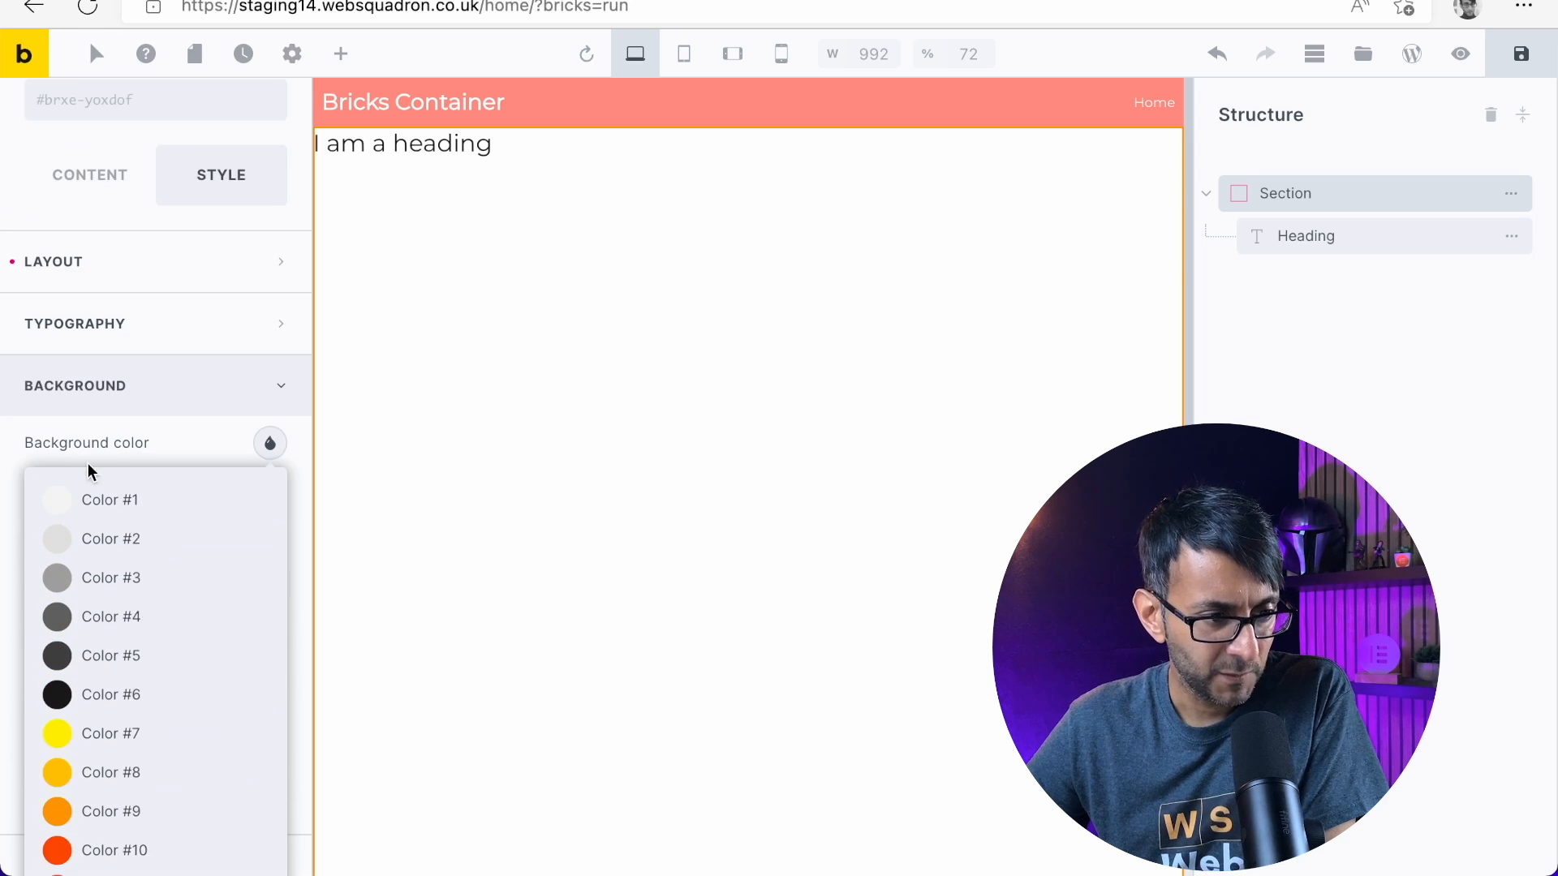
Check the palettes available in the section's typography color picker and look over its layout settings
left_click(177, 448)
left_click(278, 329)
left_click(270, 381)
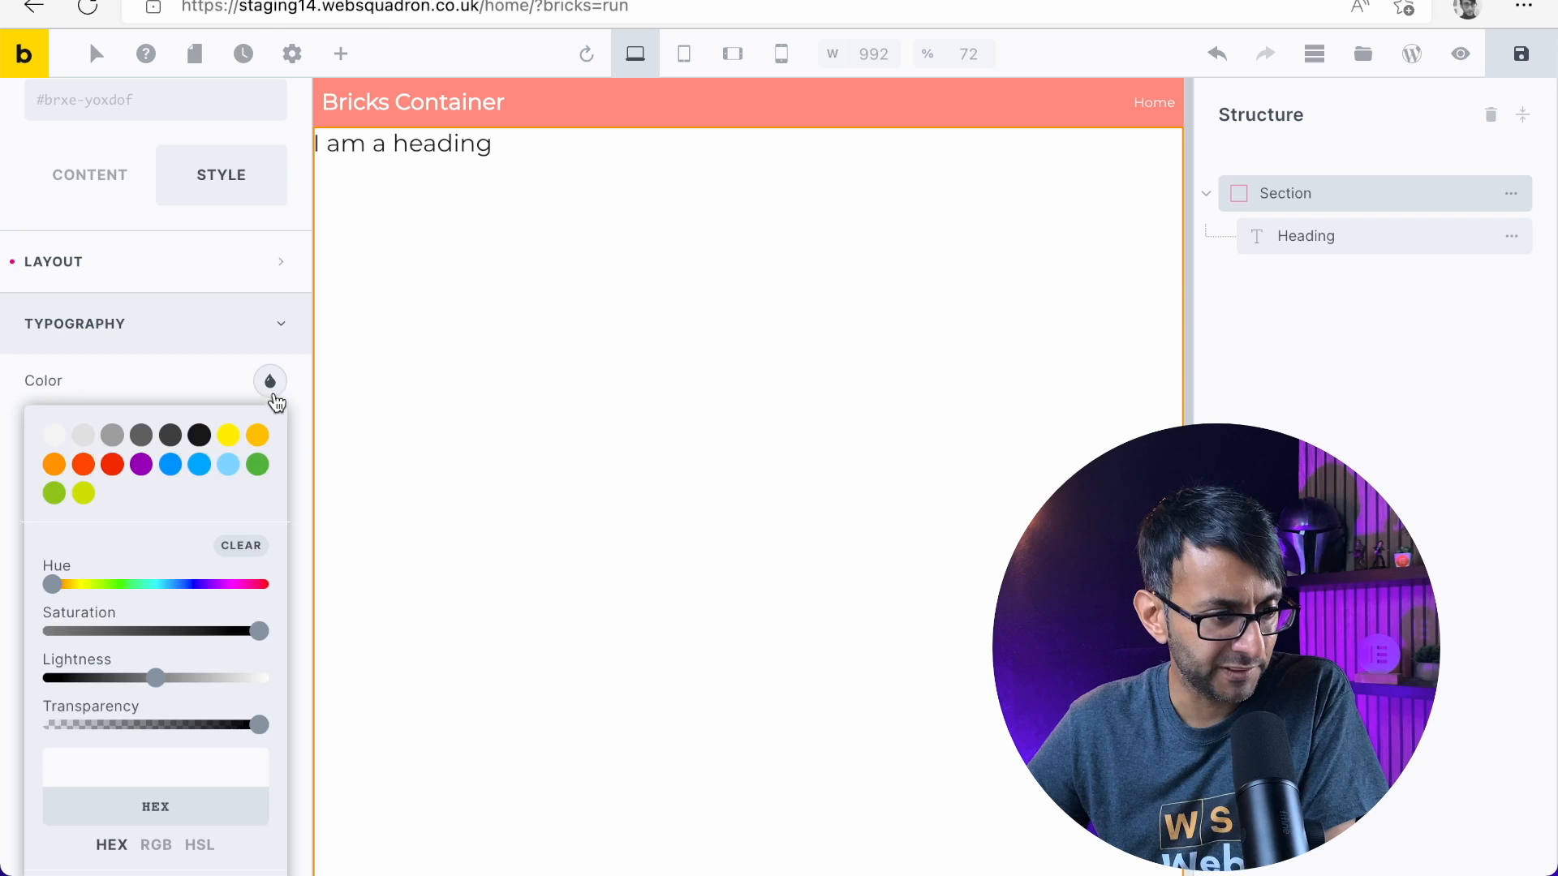
scroll(201, 572, "down", 7)
scroll(200, 572, "up", 3)
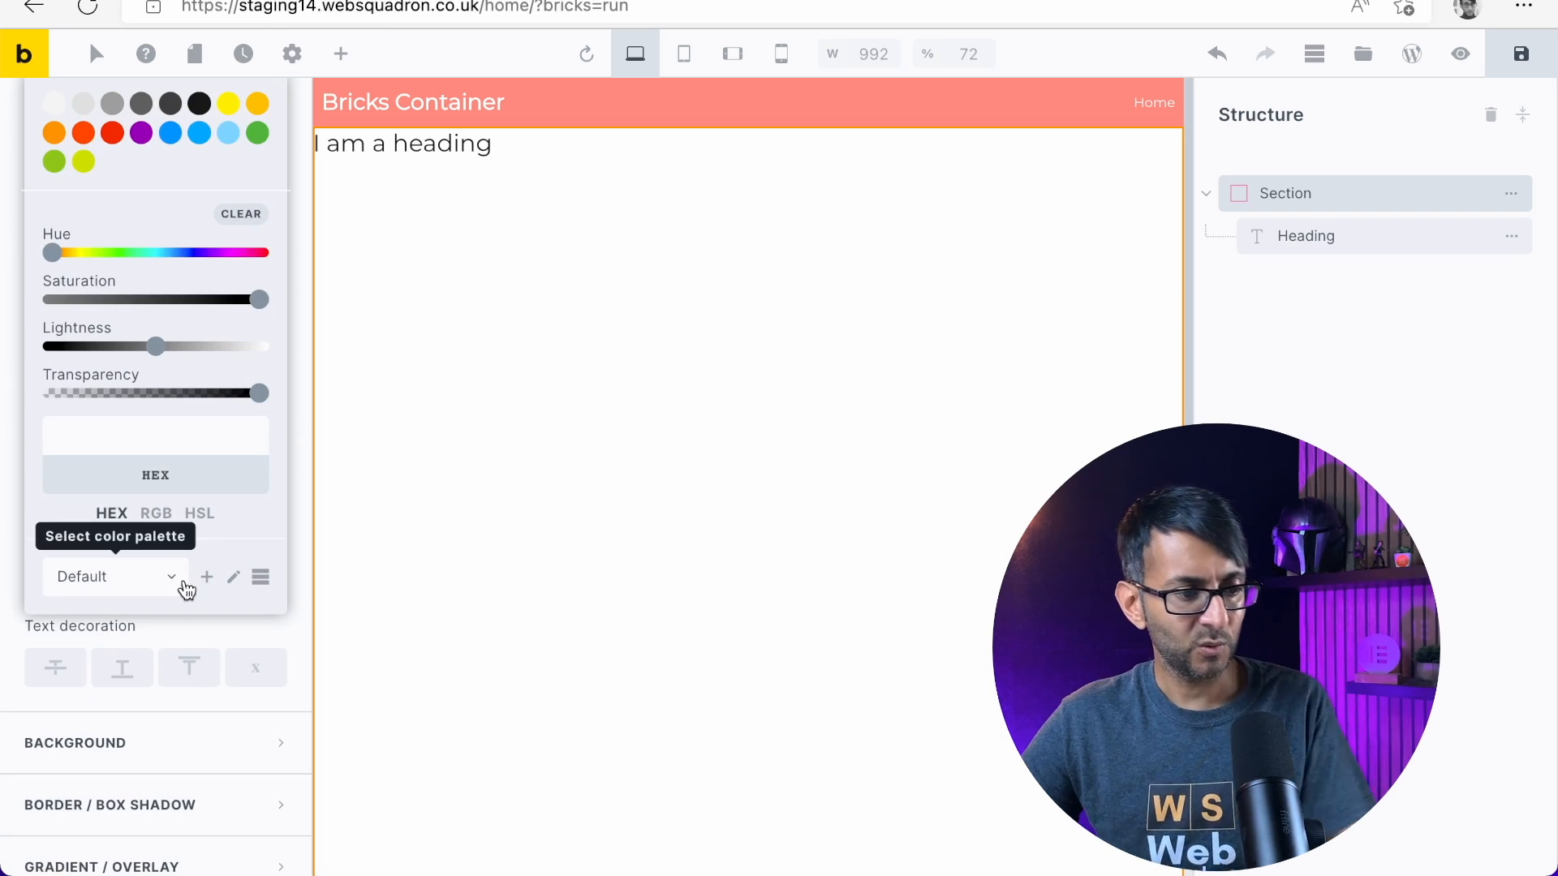
left_click(178, 578)
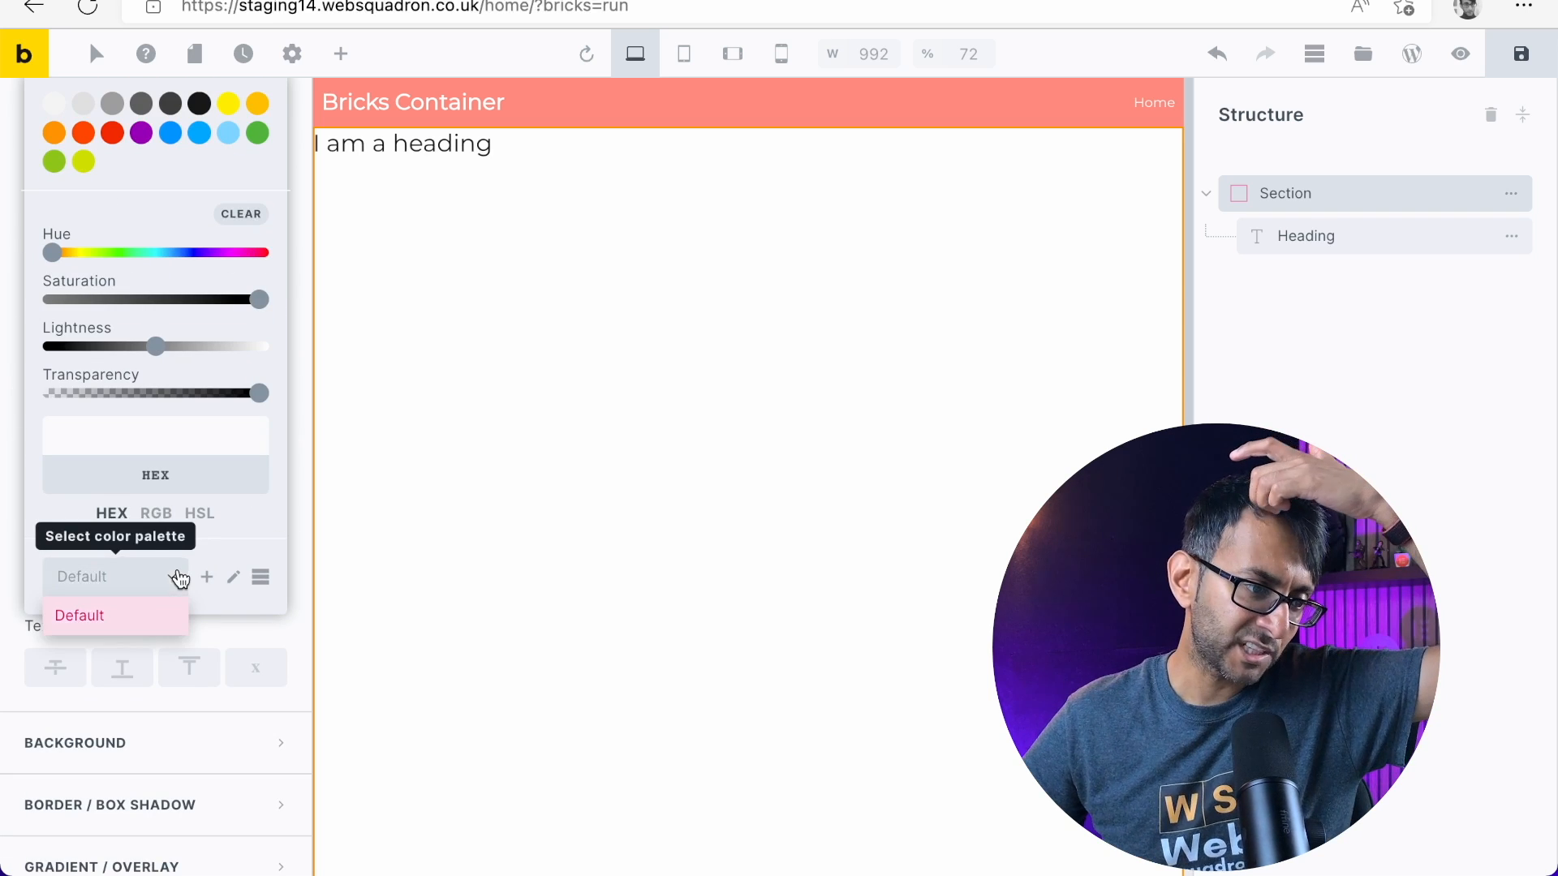
scroll(98, 503, "up", 5)
left_click(143, 347)
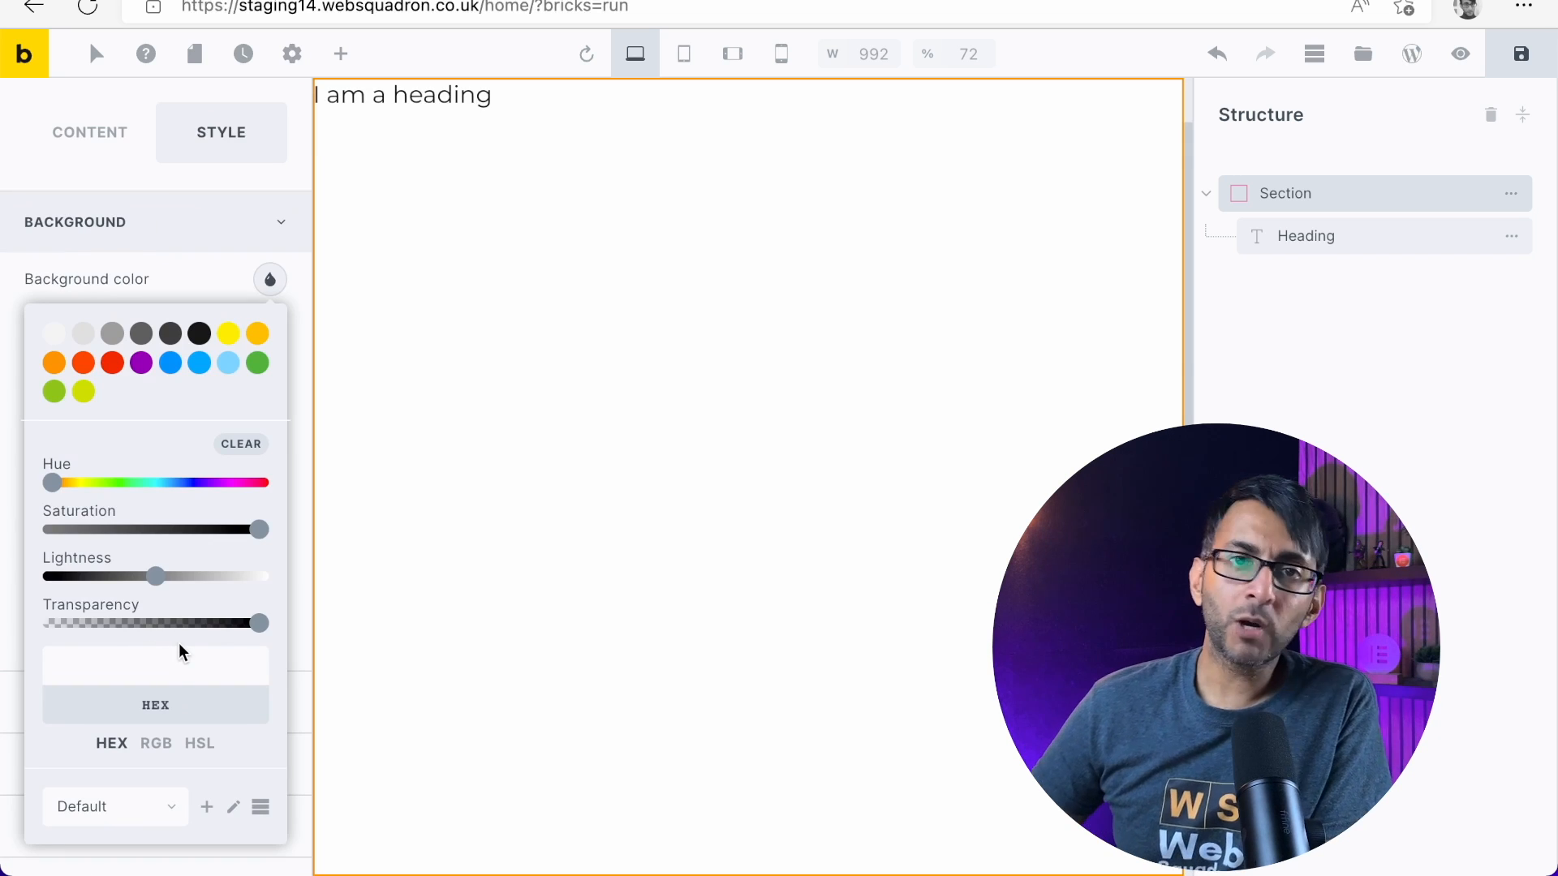
scroll(229, 546, "up", 3)
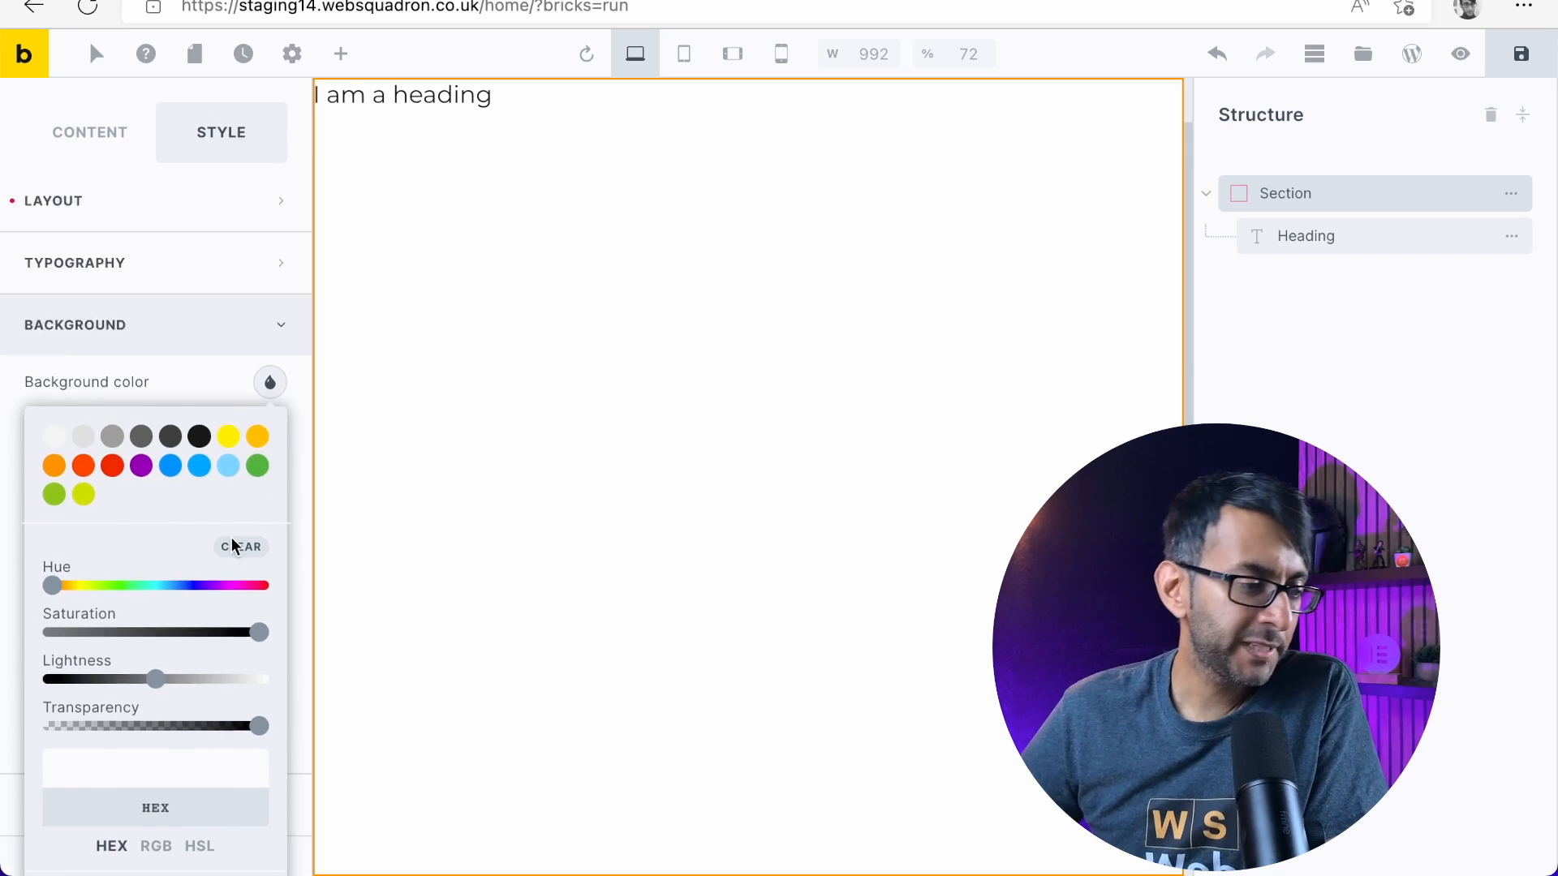
Set the section's background color to black, hex #000000
scroll(199, 592, "down", 2)
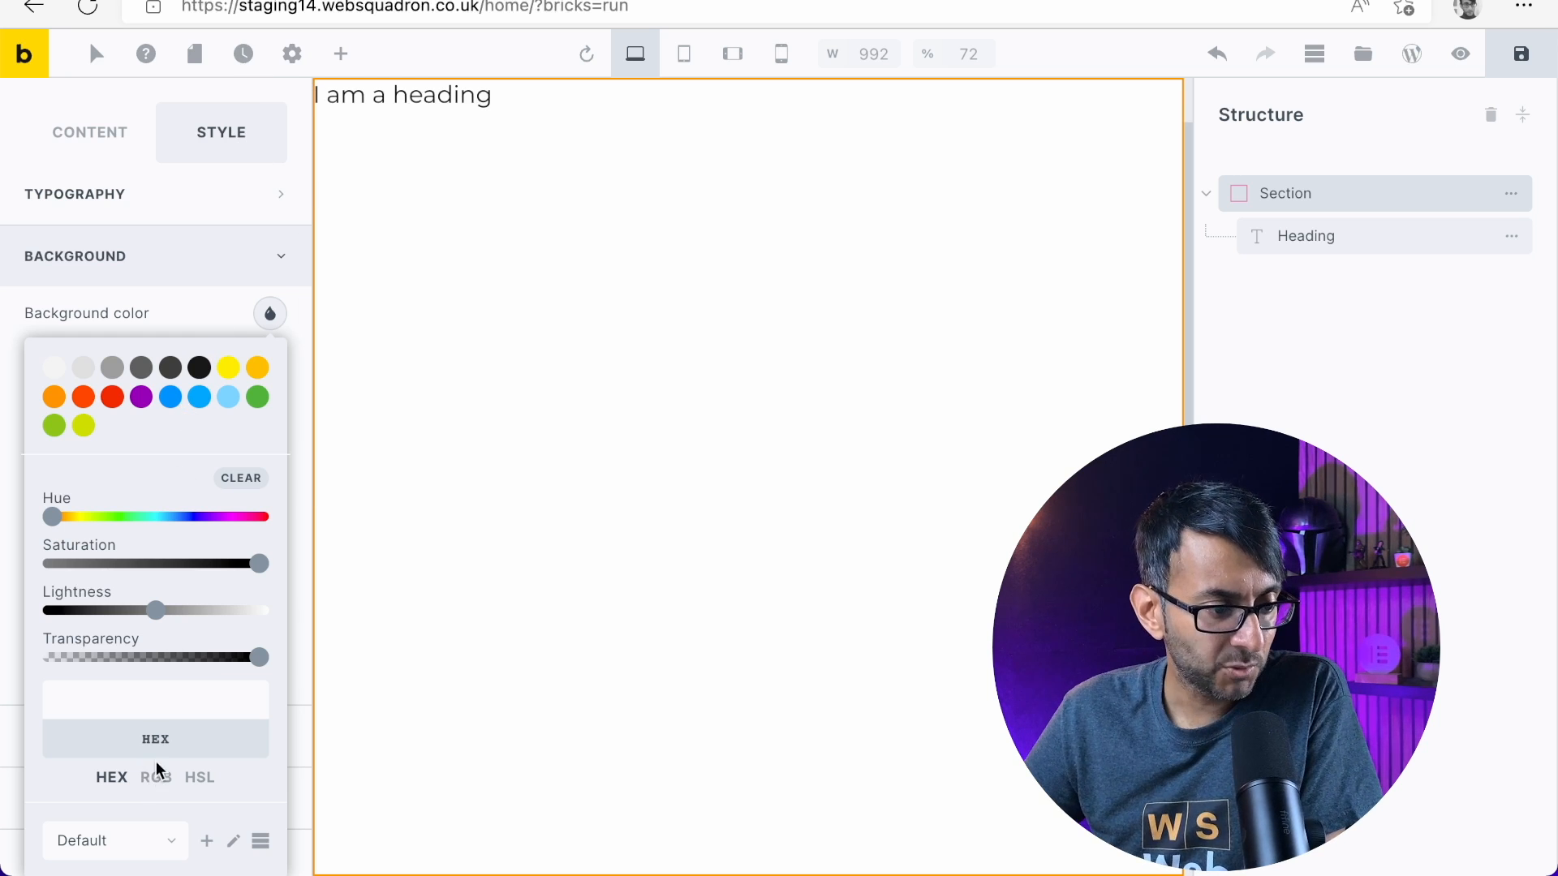
scroll(158, 757, "up", 3)
left_click(199, 560)
scroll(191, 627, "down", 3)
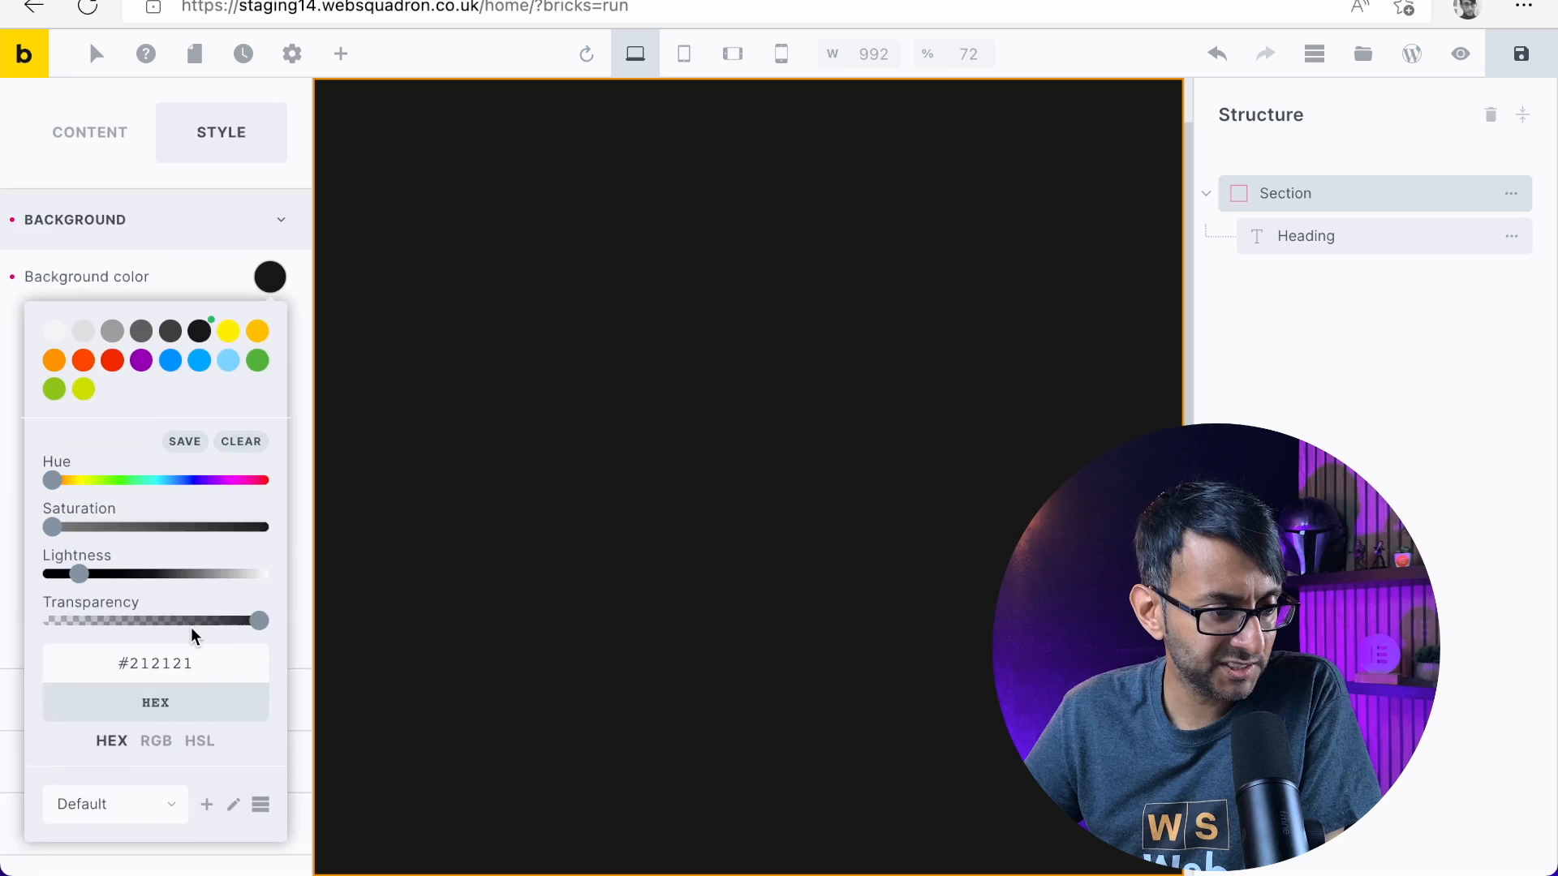
scroll(191, 627, "down", 1)
left_click(174, 605)
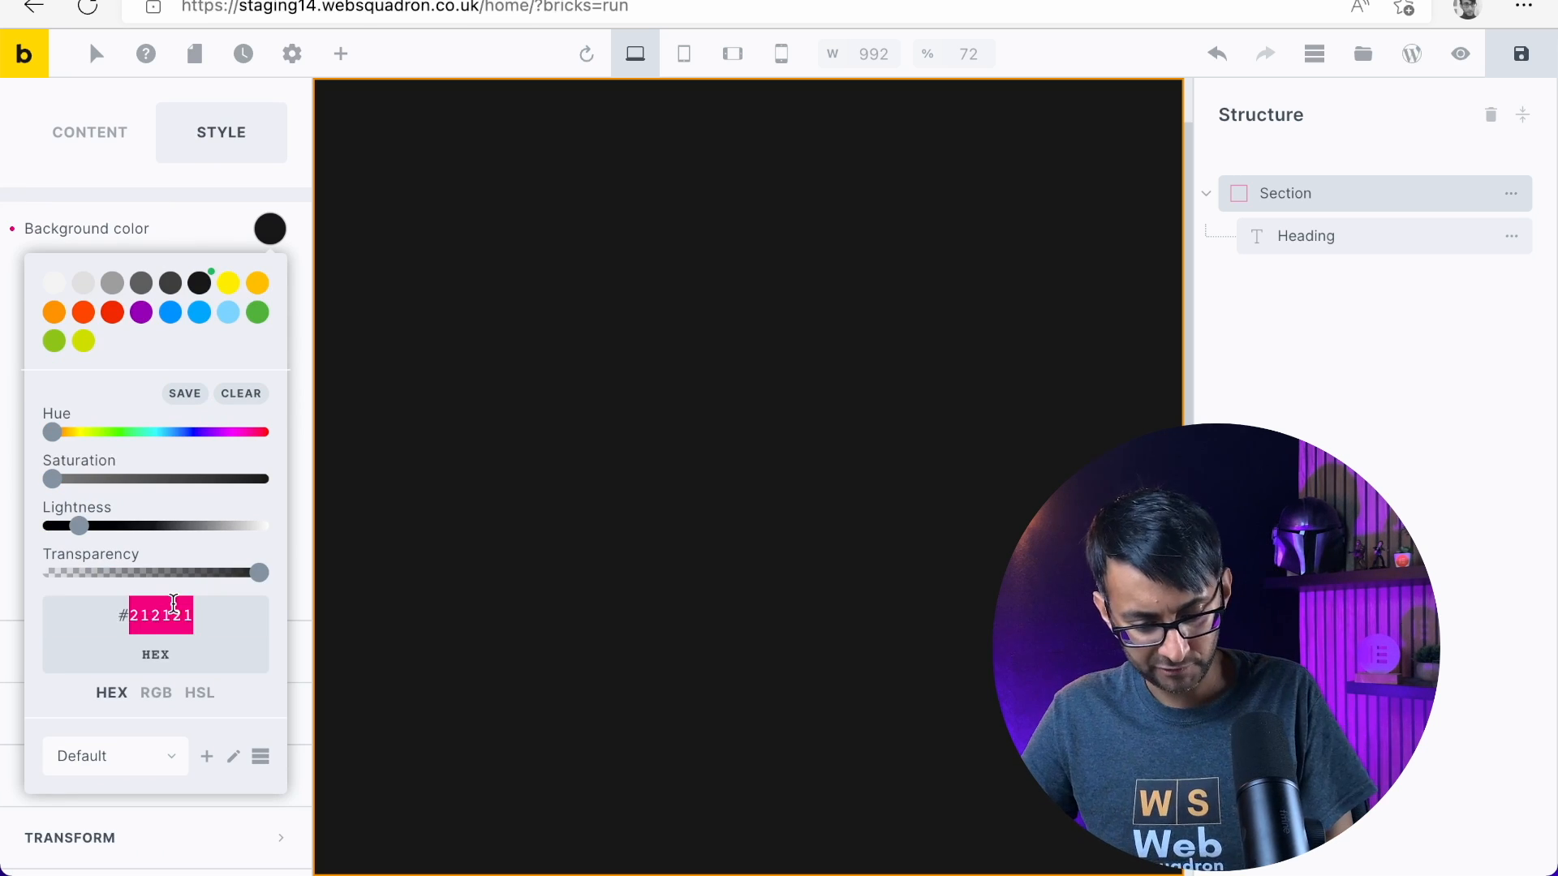
type("000000")
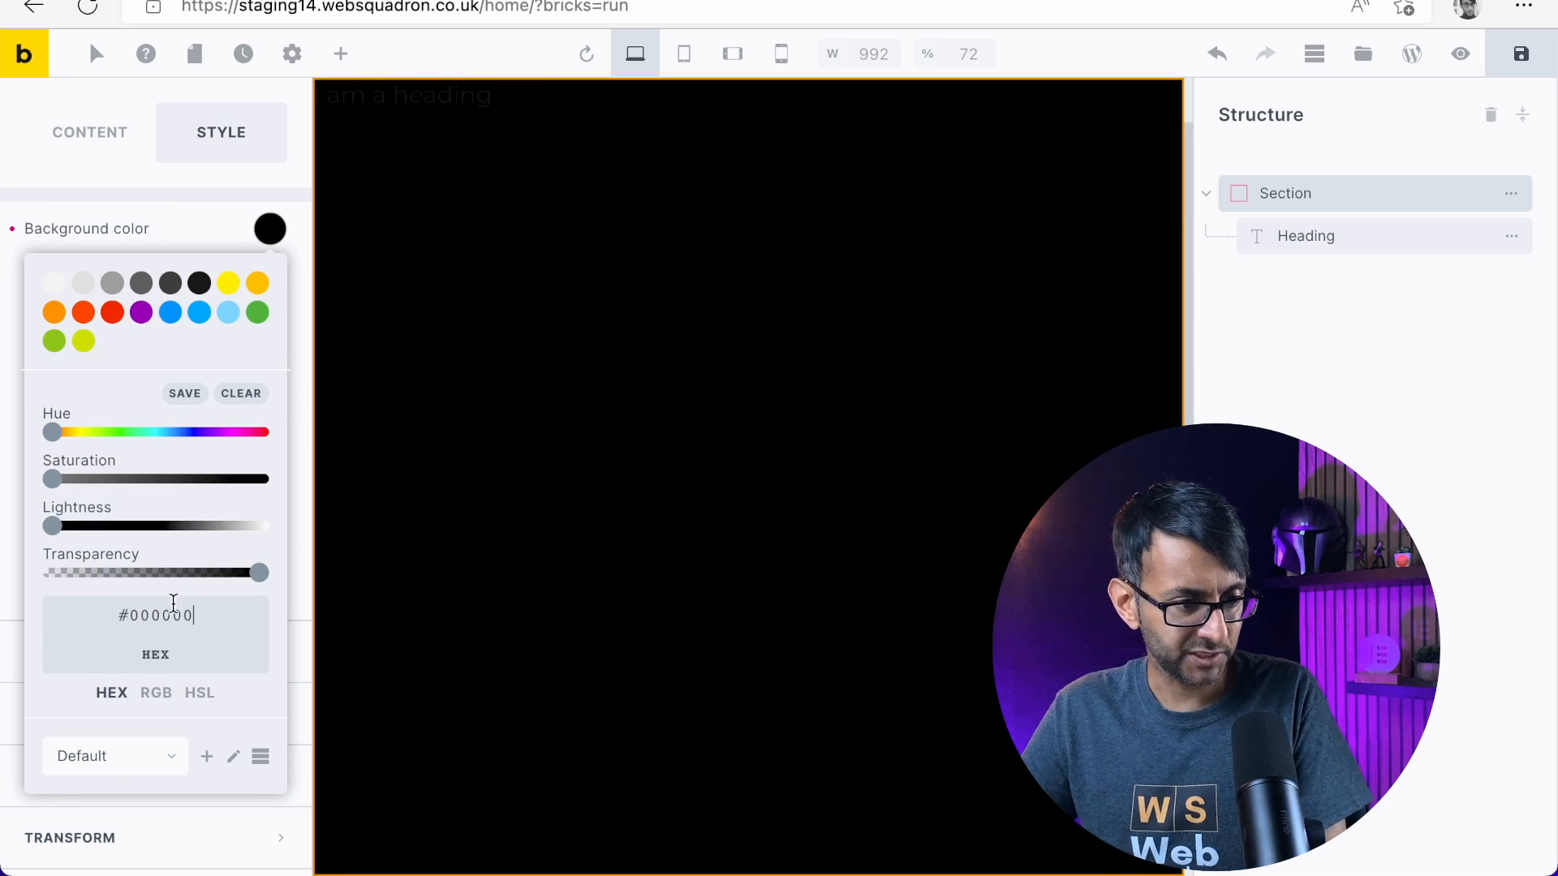
left_click(351, 234)
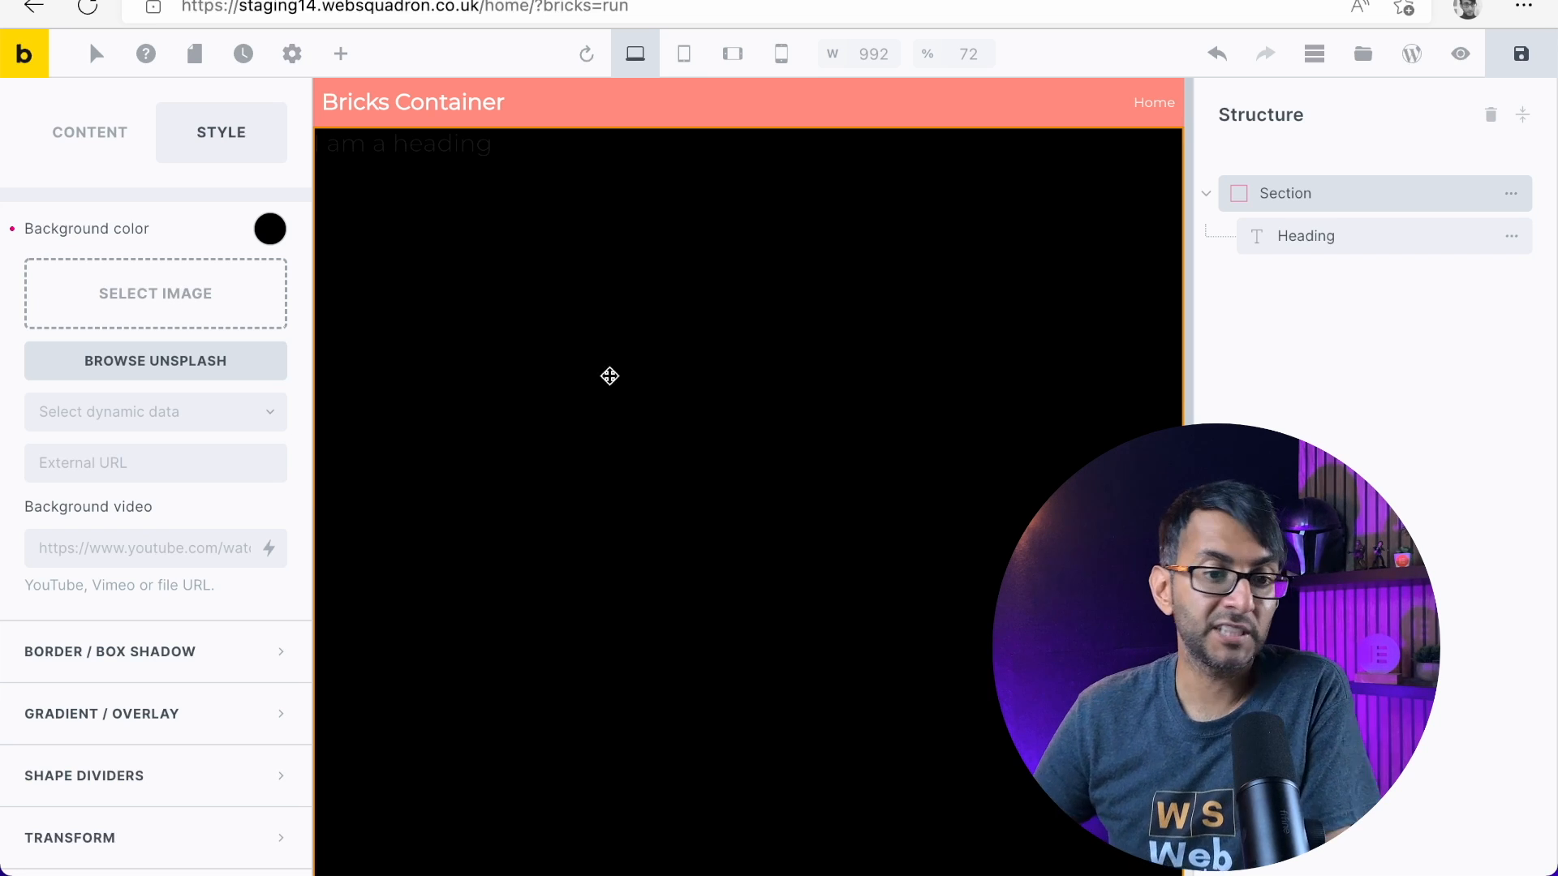
Copy the title "LET'S TEST THE PAGE" from the Elementor One Container reference page
scroll(876, 254, "down", 1)
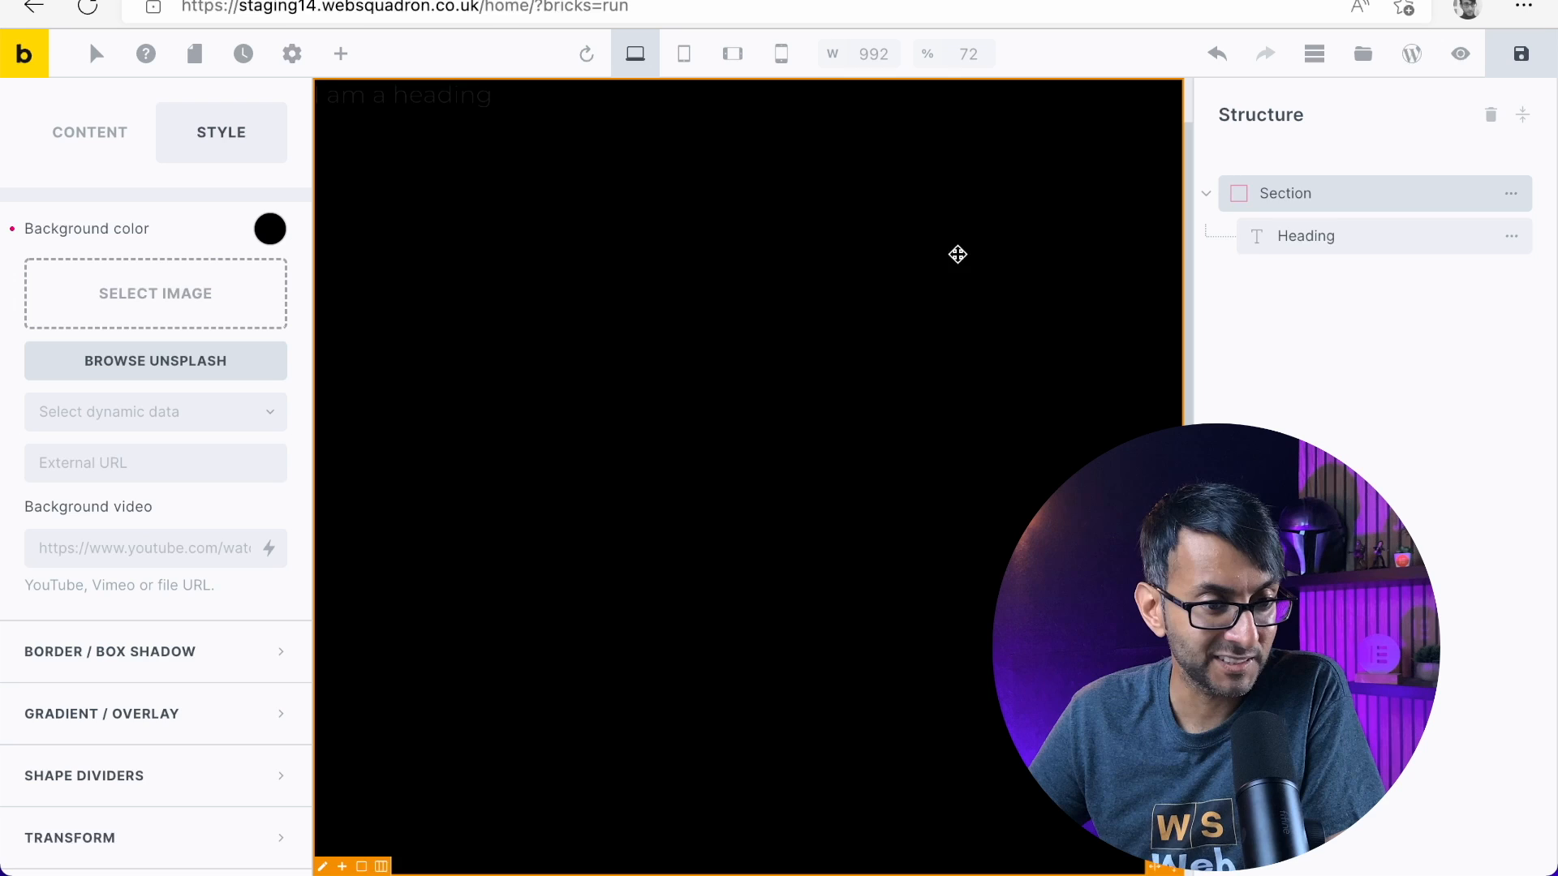
left_click(1324, 240)
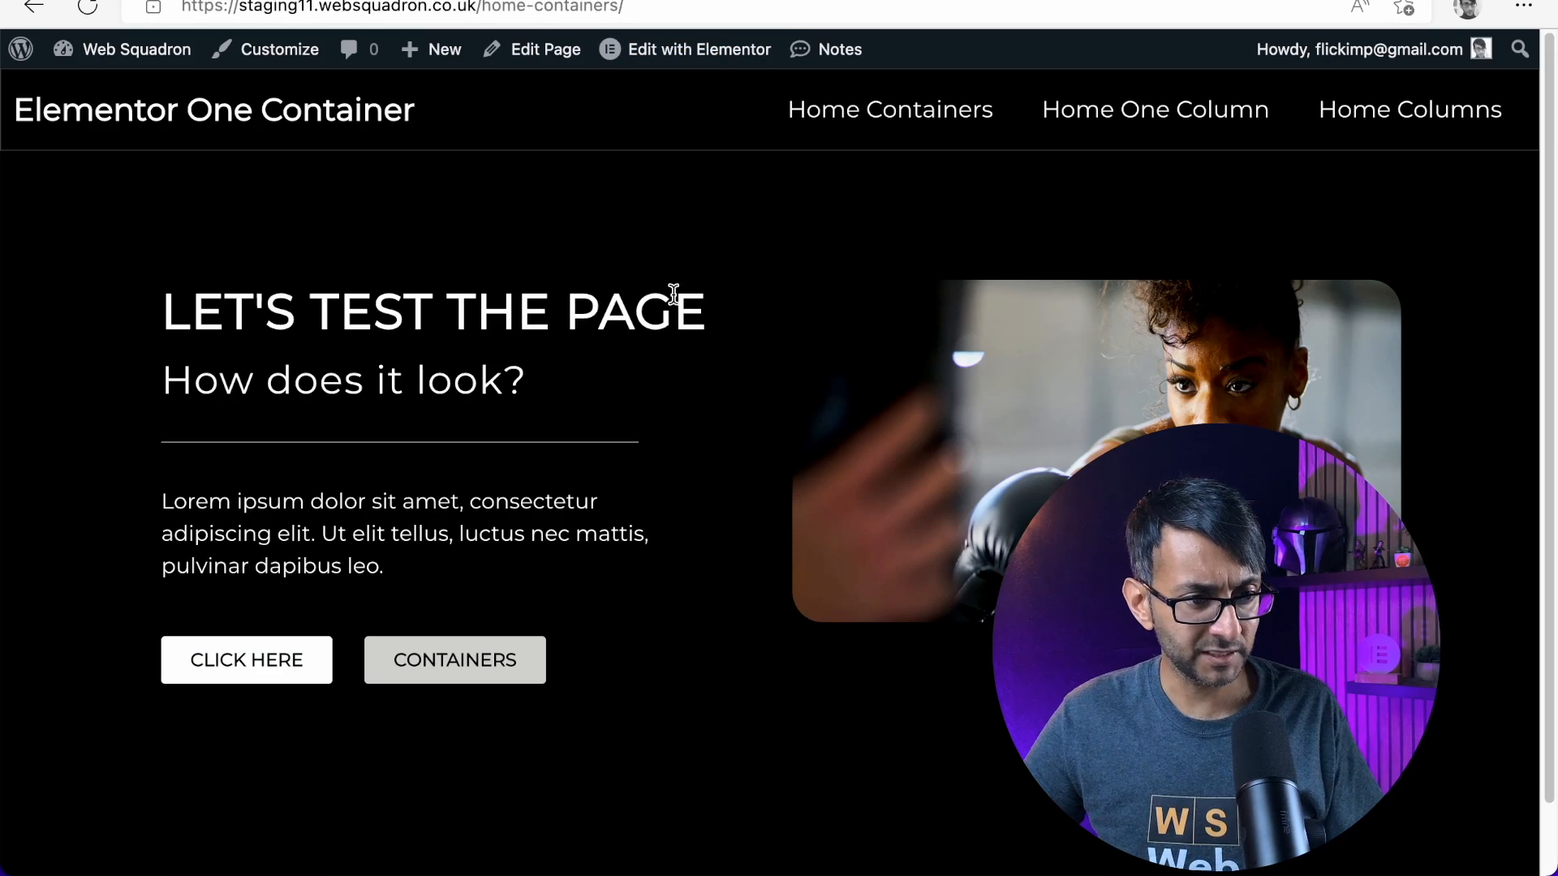
left_click_drag(703, 318, 164, 321)
key("ctrl+c")
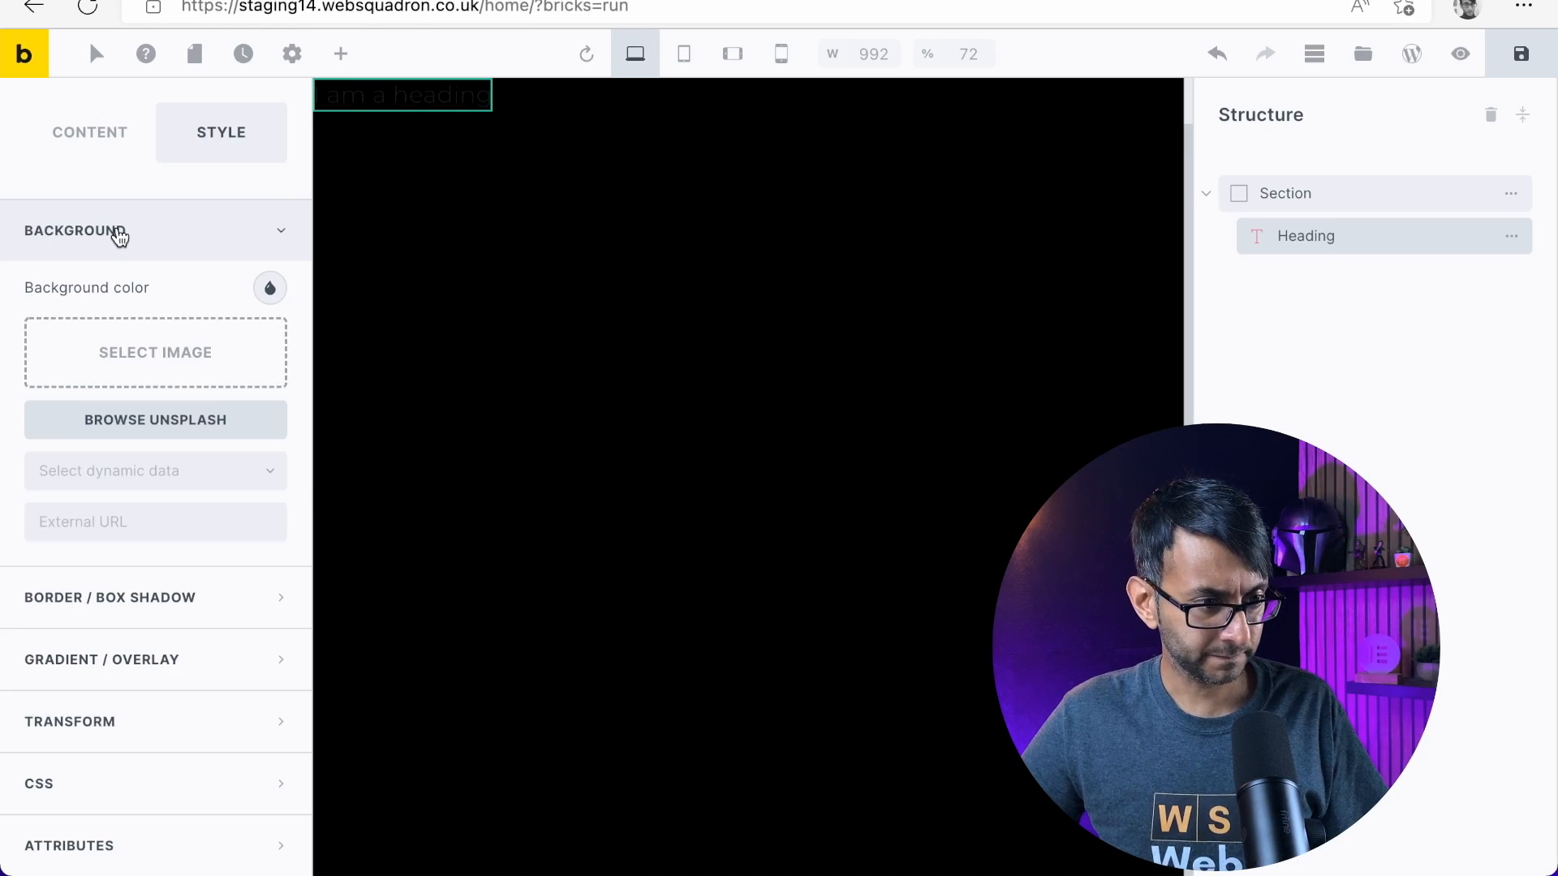
Replace the heading's text with "LET'S TEST THE PAGE" and set its style to Primary
scroll(83, 125, "up", 2)
left_click(82, 175)
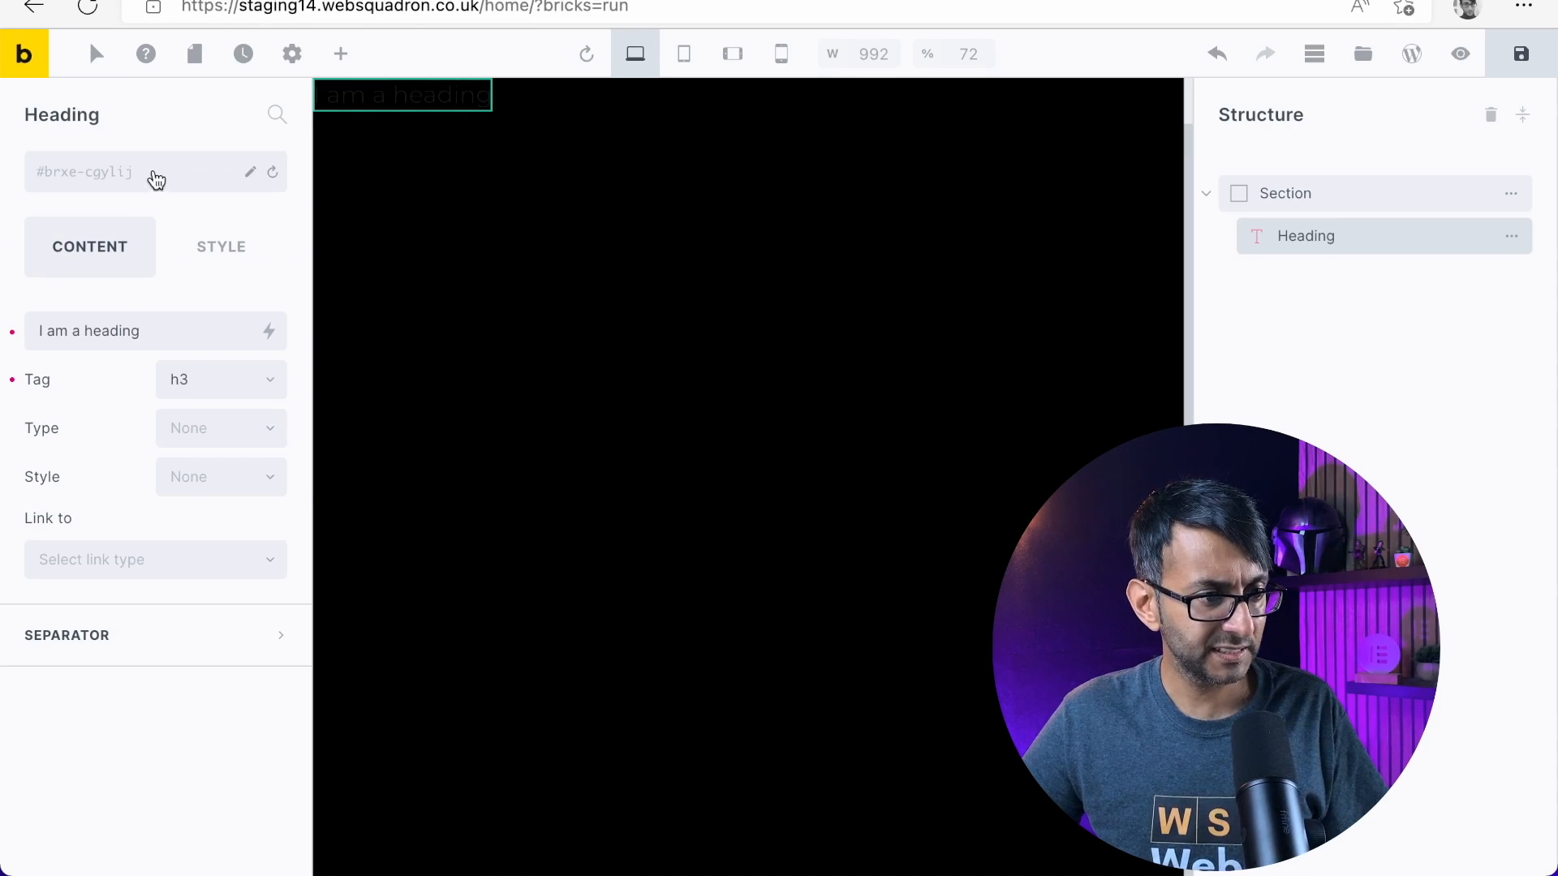
left_click_drag(184, 325, 6, 330)
key("ctrl+v")
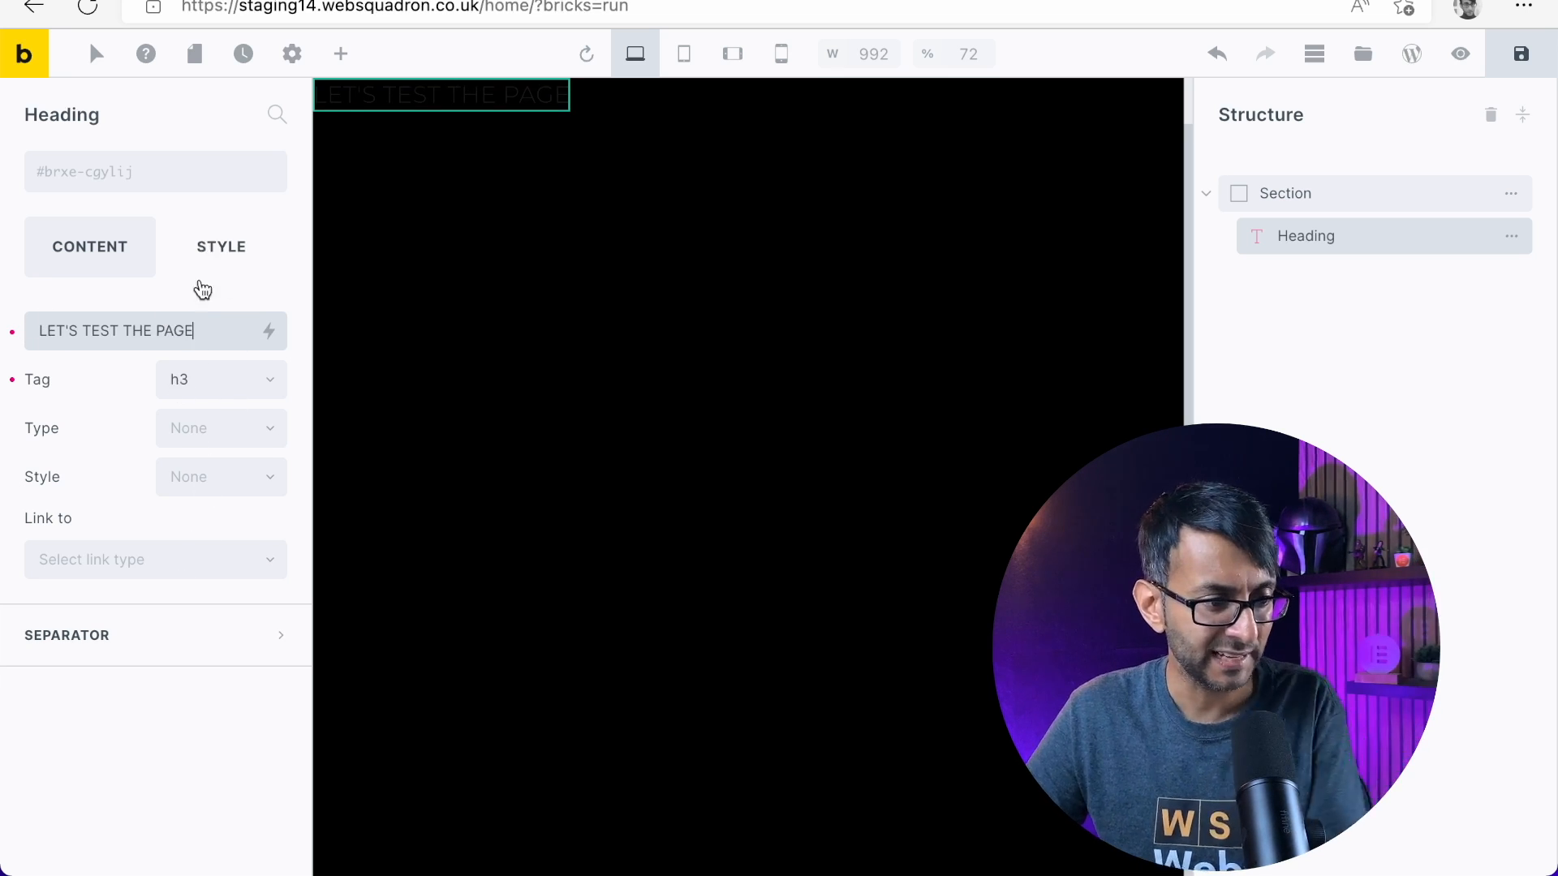
left_click(208, 489)
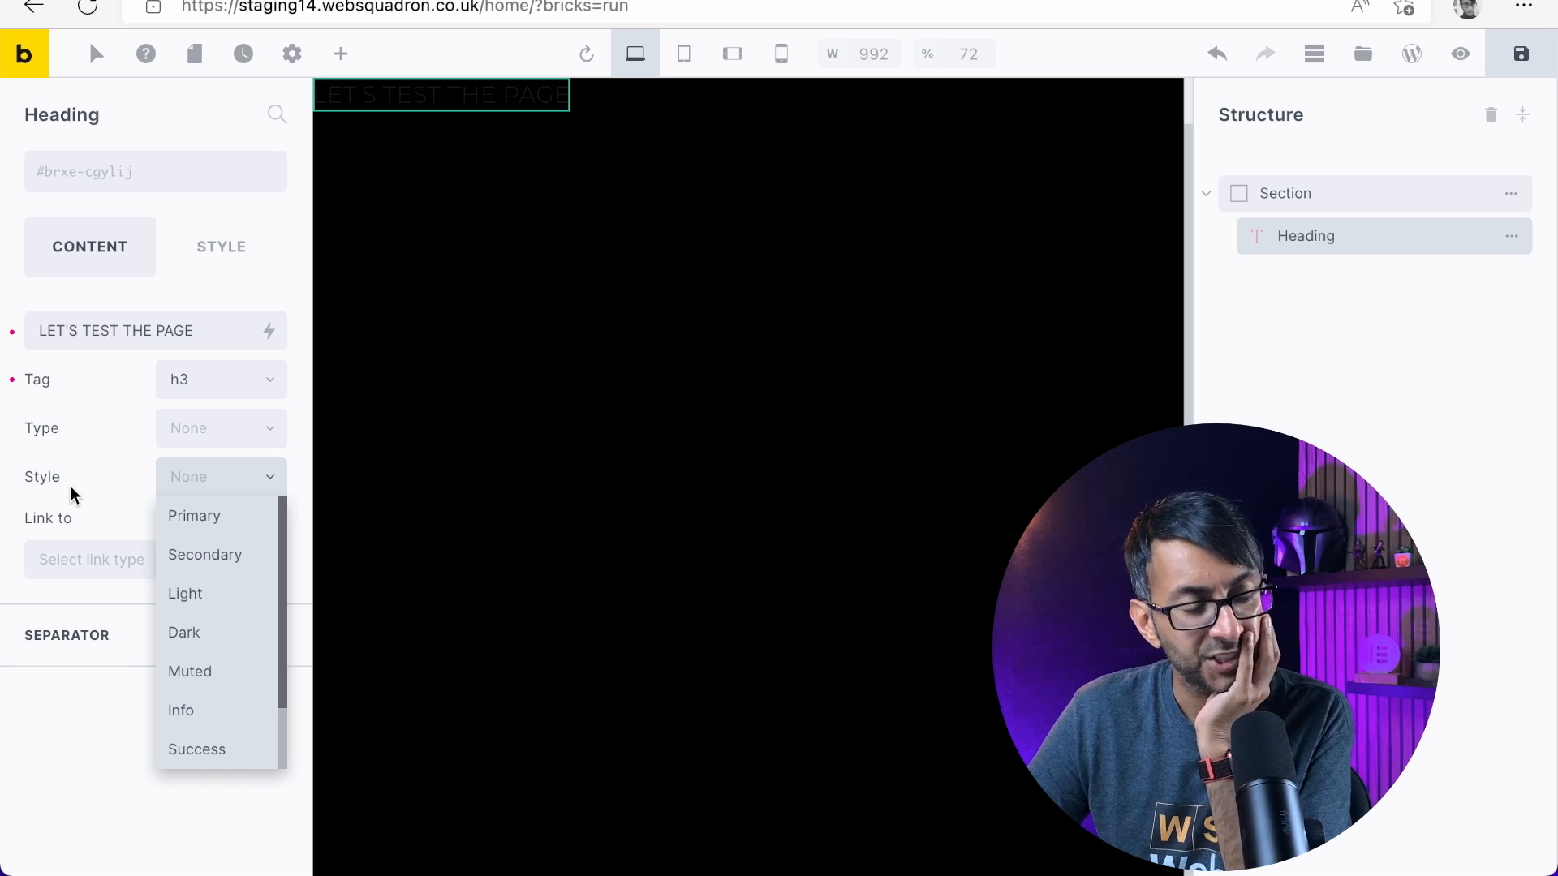
left_click(212, 532)
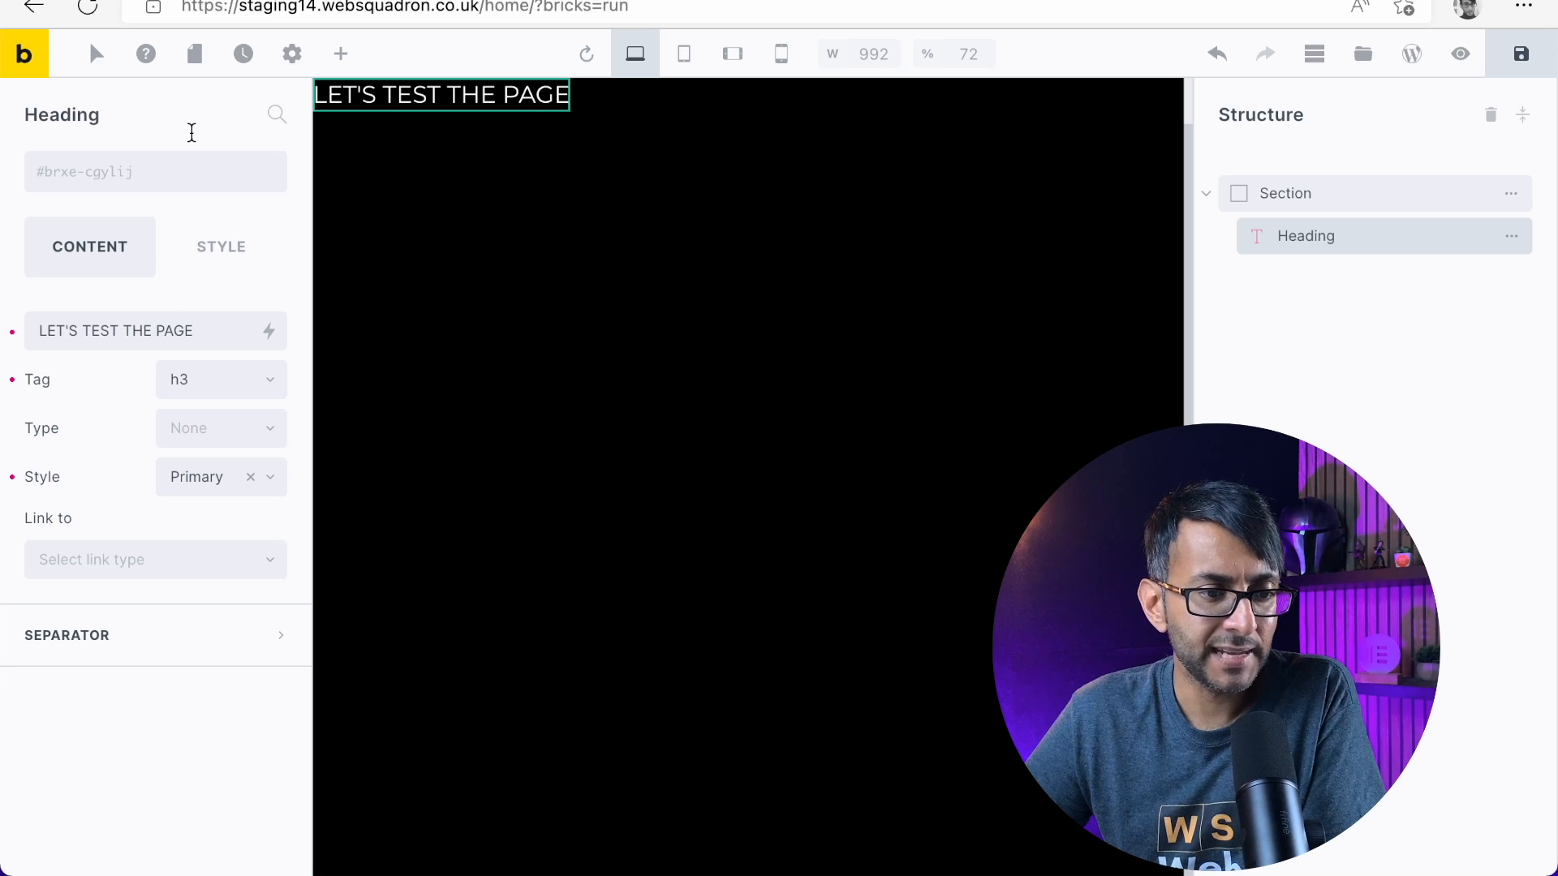
Review the section's flex direction and alignment options along with the heading's content settings
left_click(1311, 191)
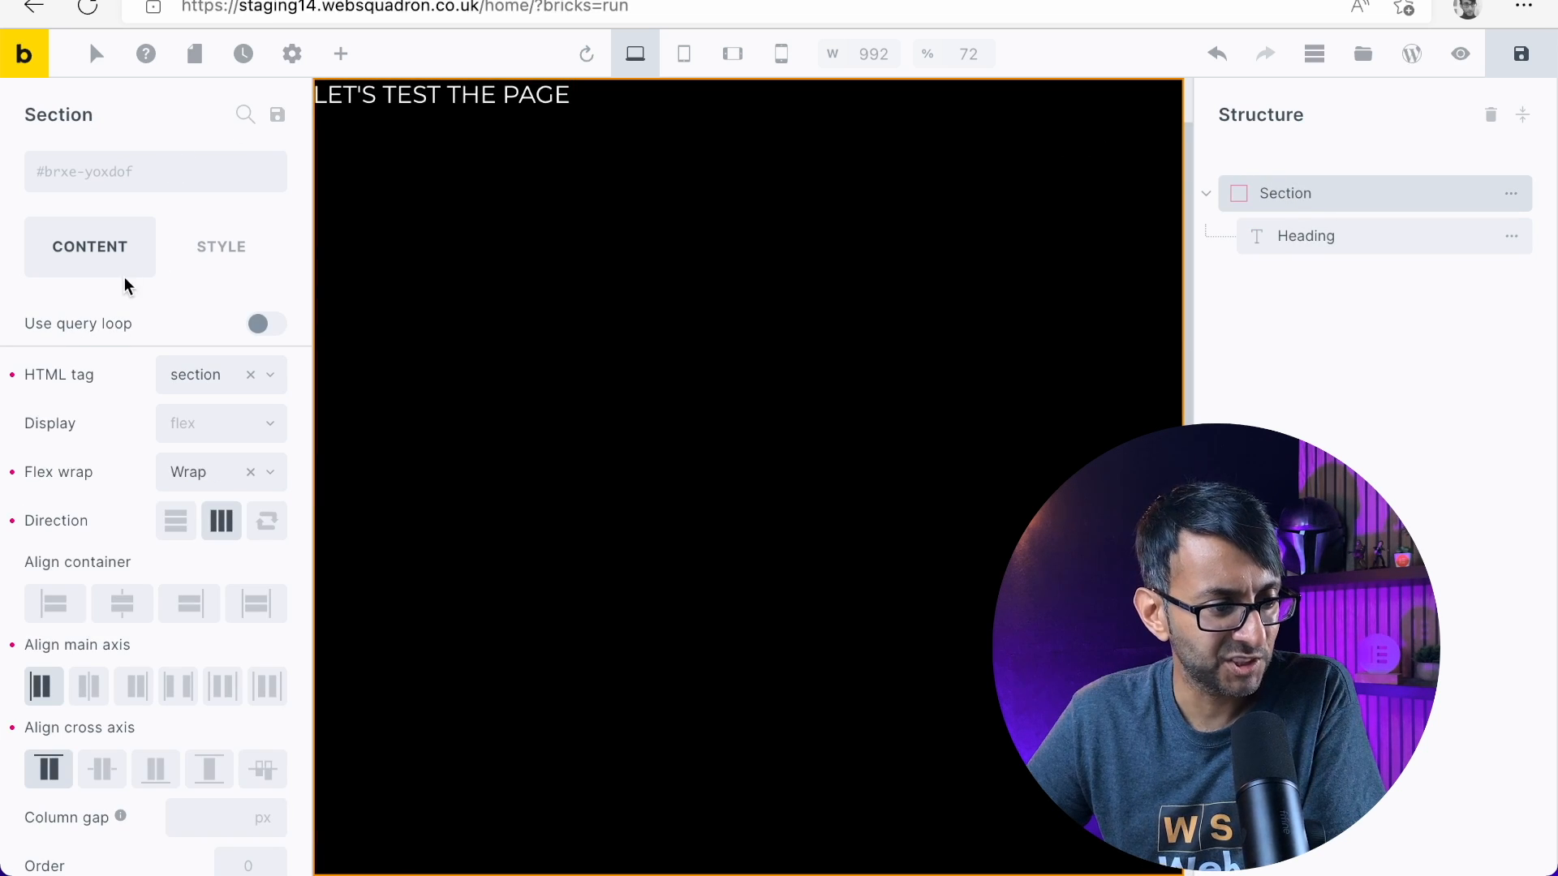
scroll(158, 445, "down", 3)
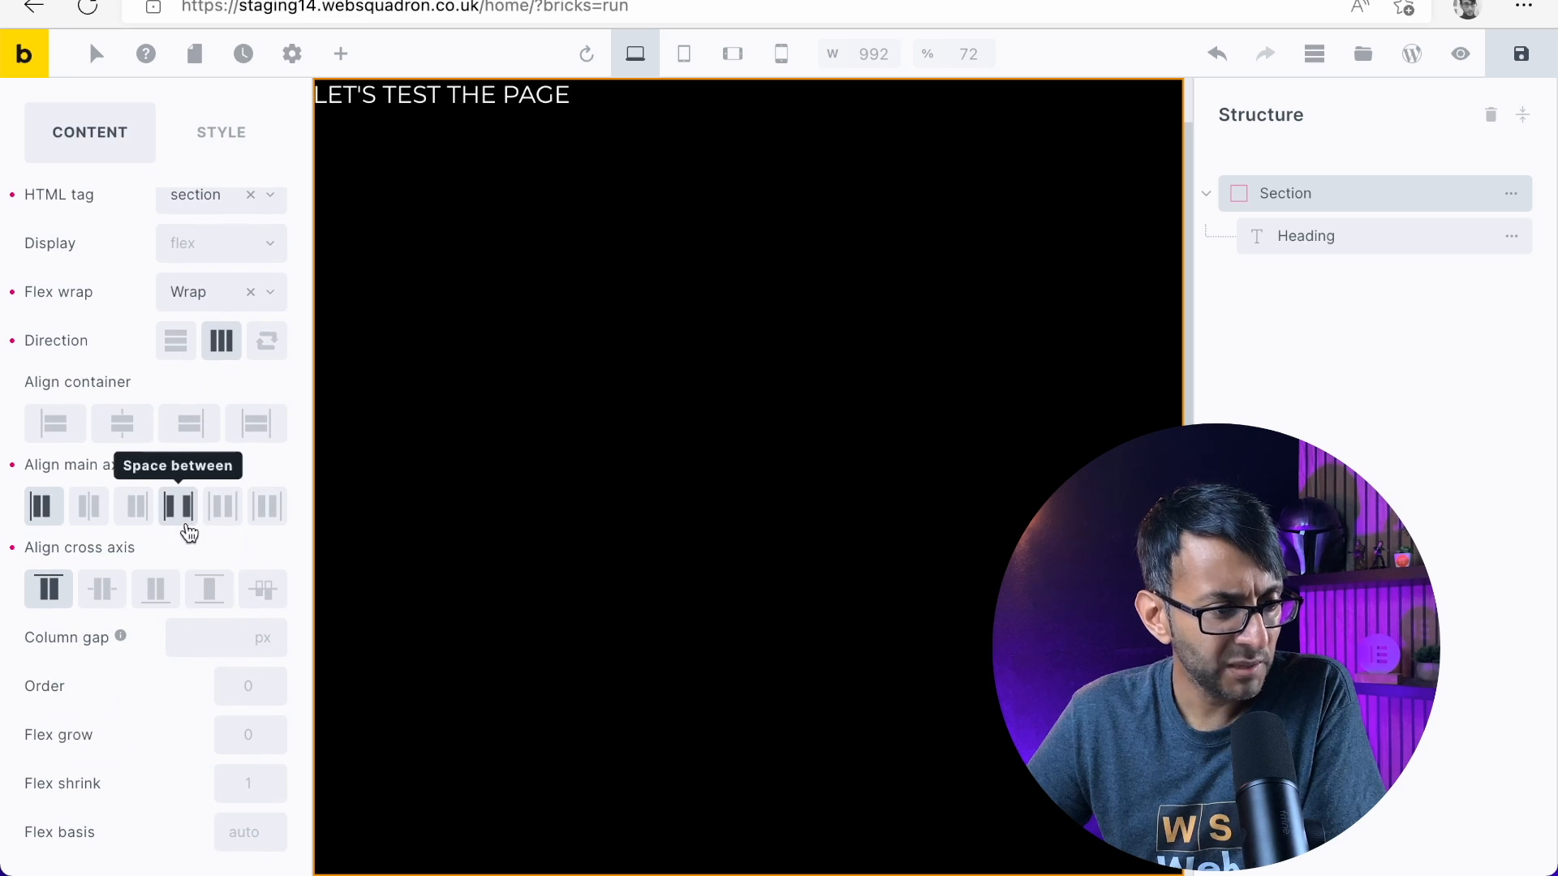
scroll(202, 528, "up", 3)
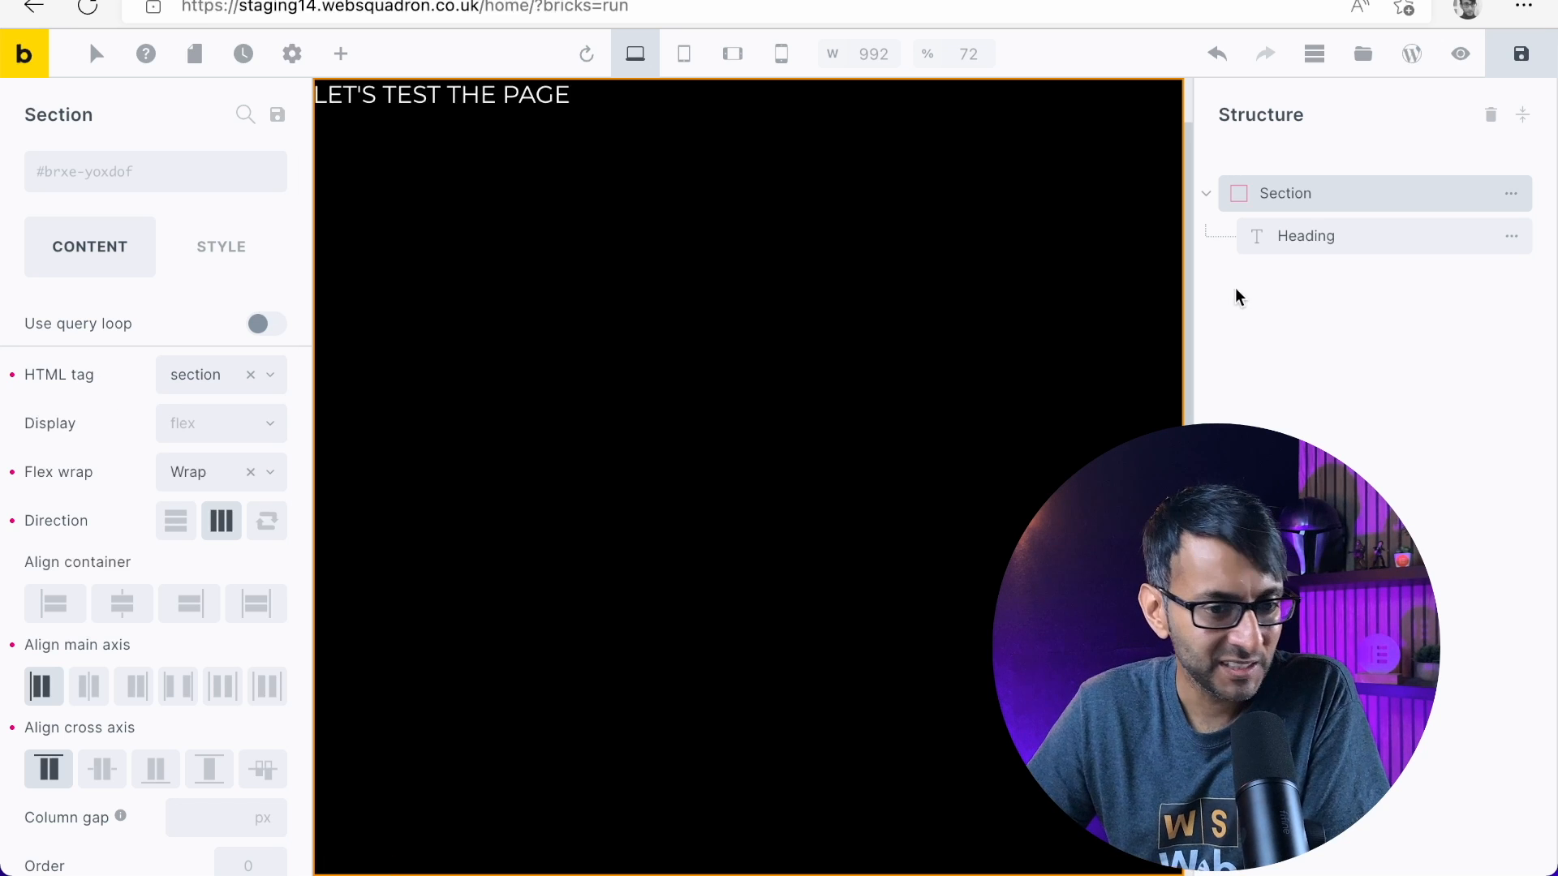
left_click(1374, 244)
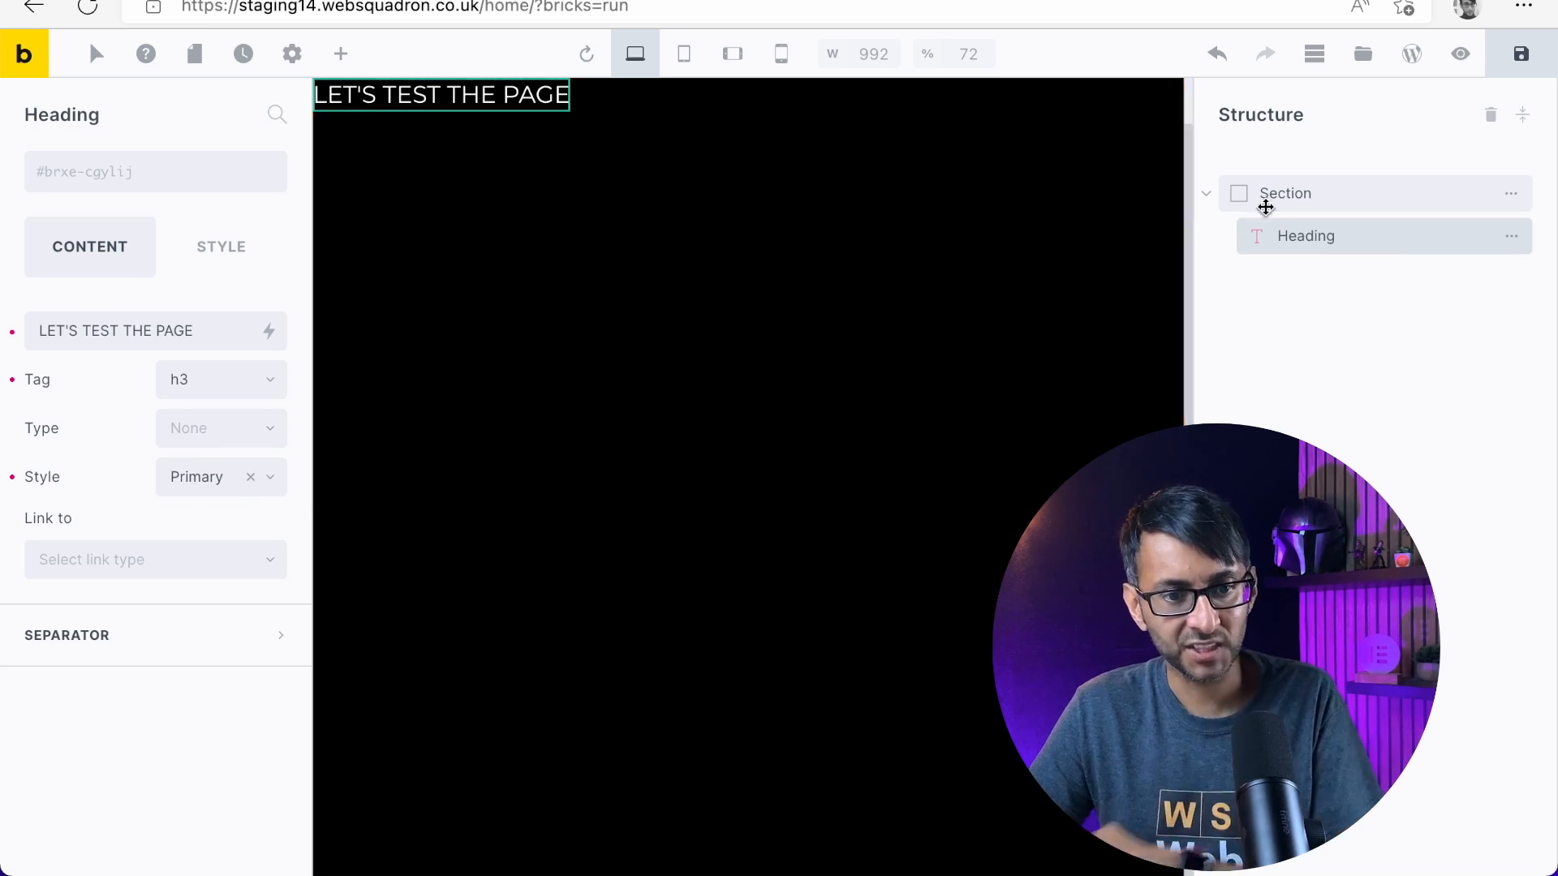
left_click(1428, 198)
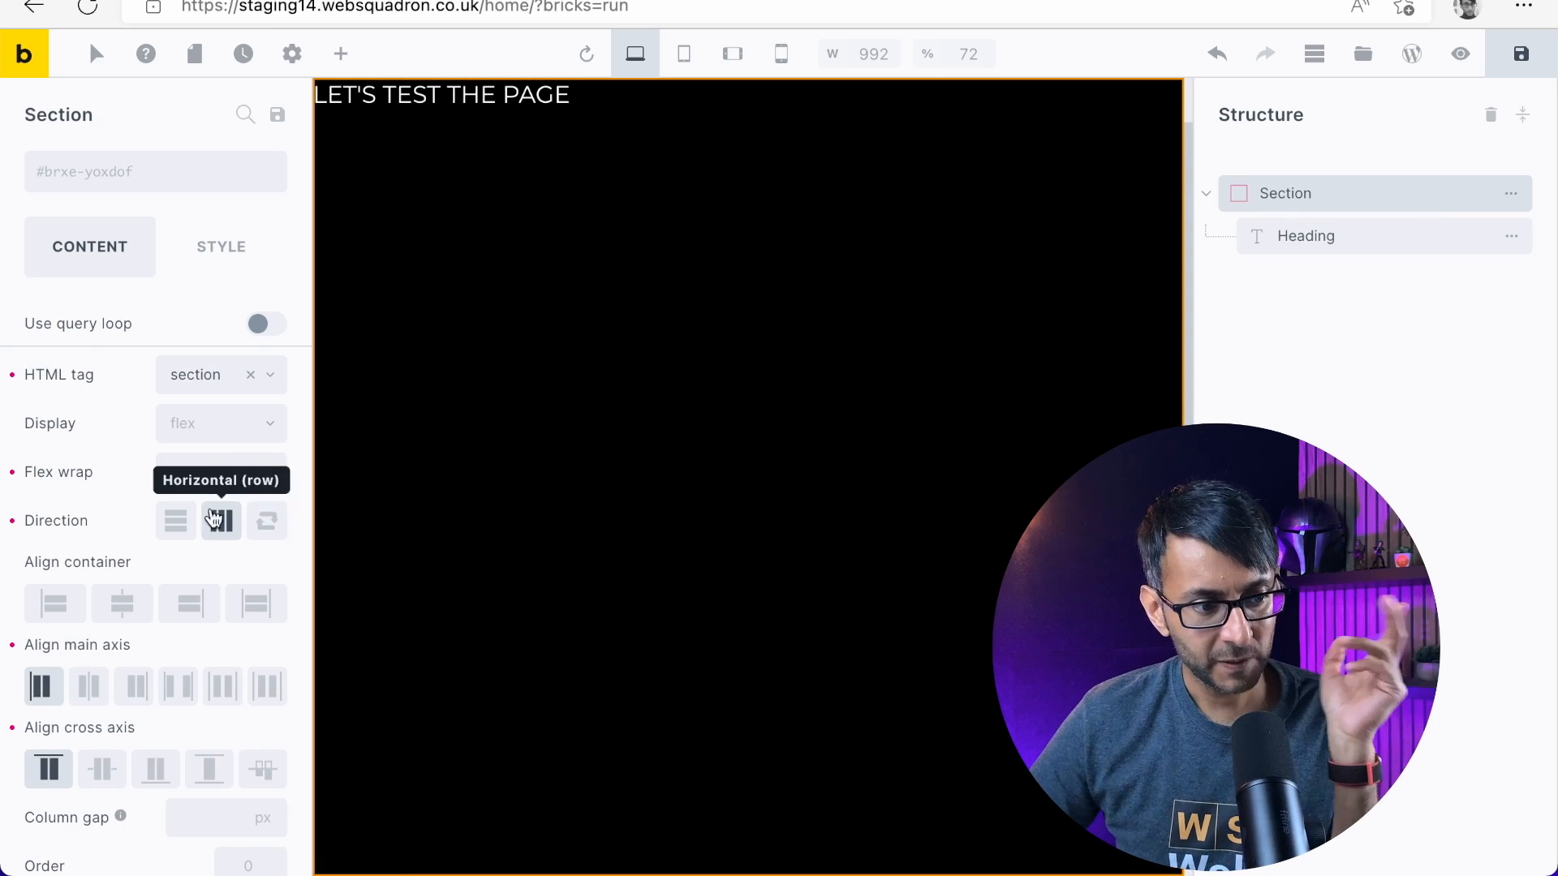
scroll(213, 519, "down", 2)
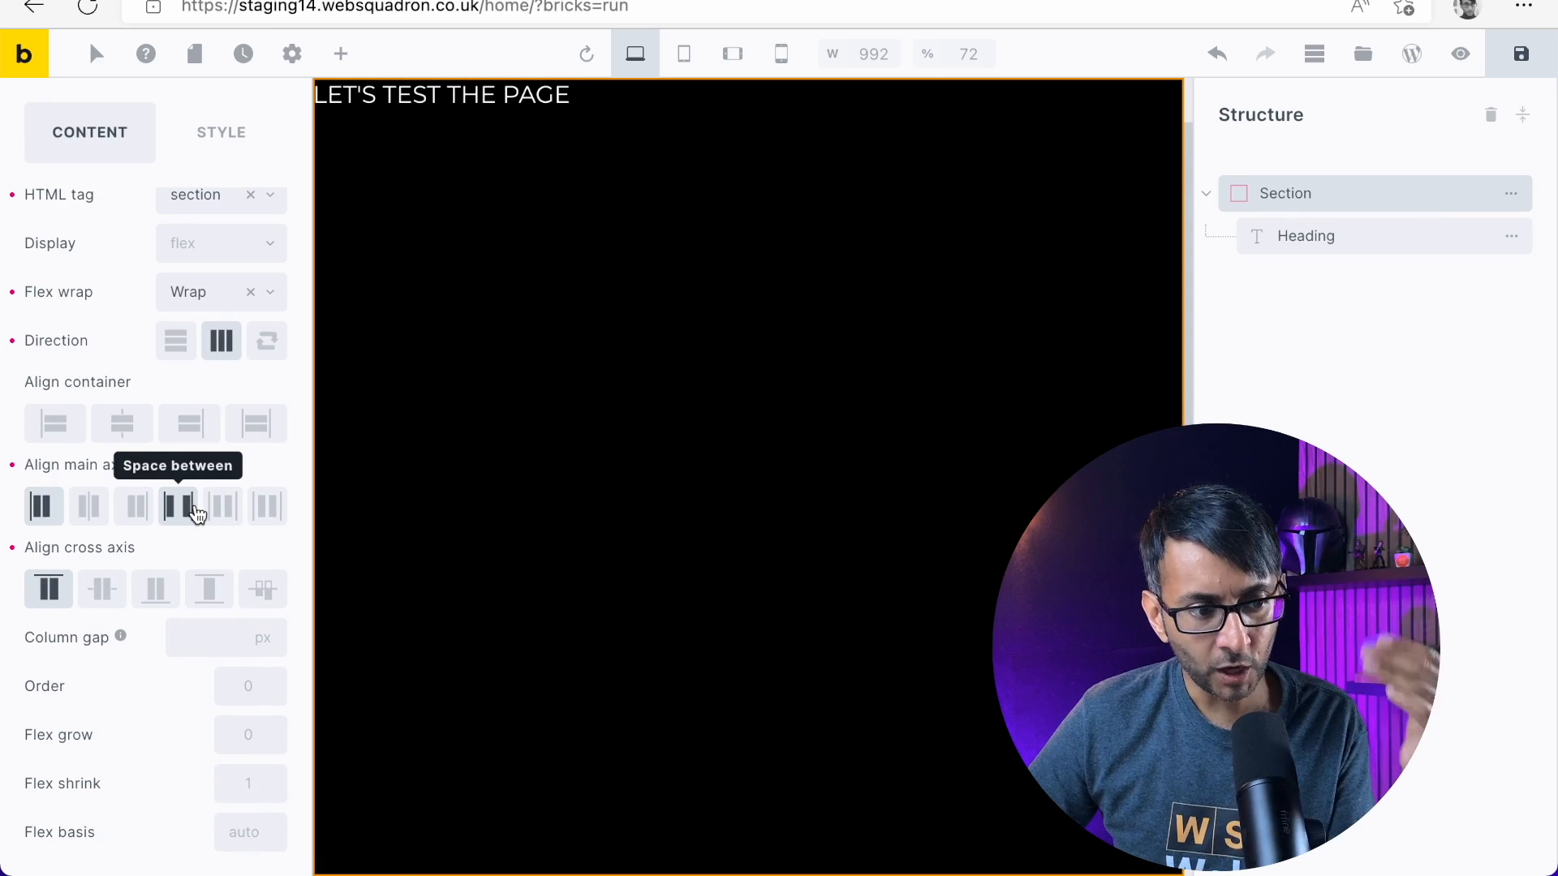
Set the section's container alignment to stretch and its cross axis alignment to center, and save the page
scroll(196, 513, "up", 2)
left_click(211, 430)
left_click(213, 436)
scroll(104, 663, "down", 1)
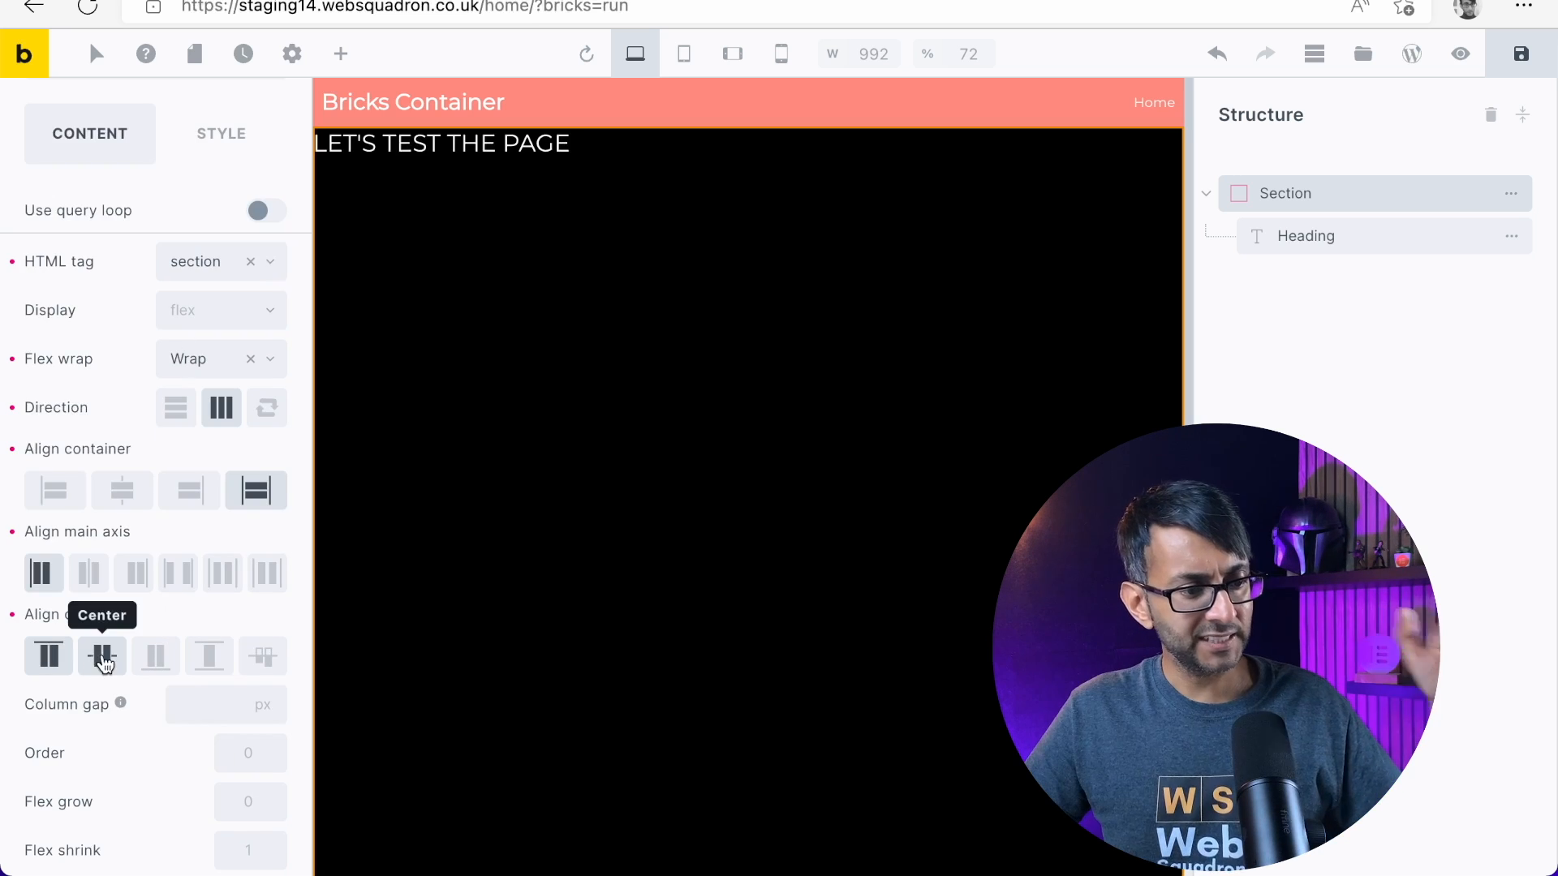
left_click(102, 659)
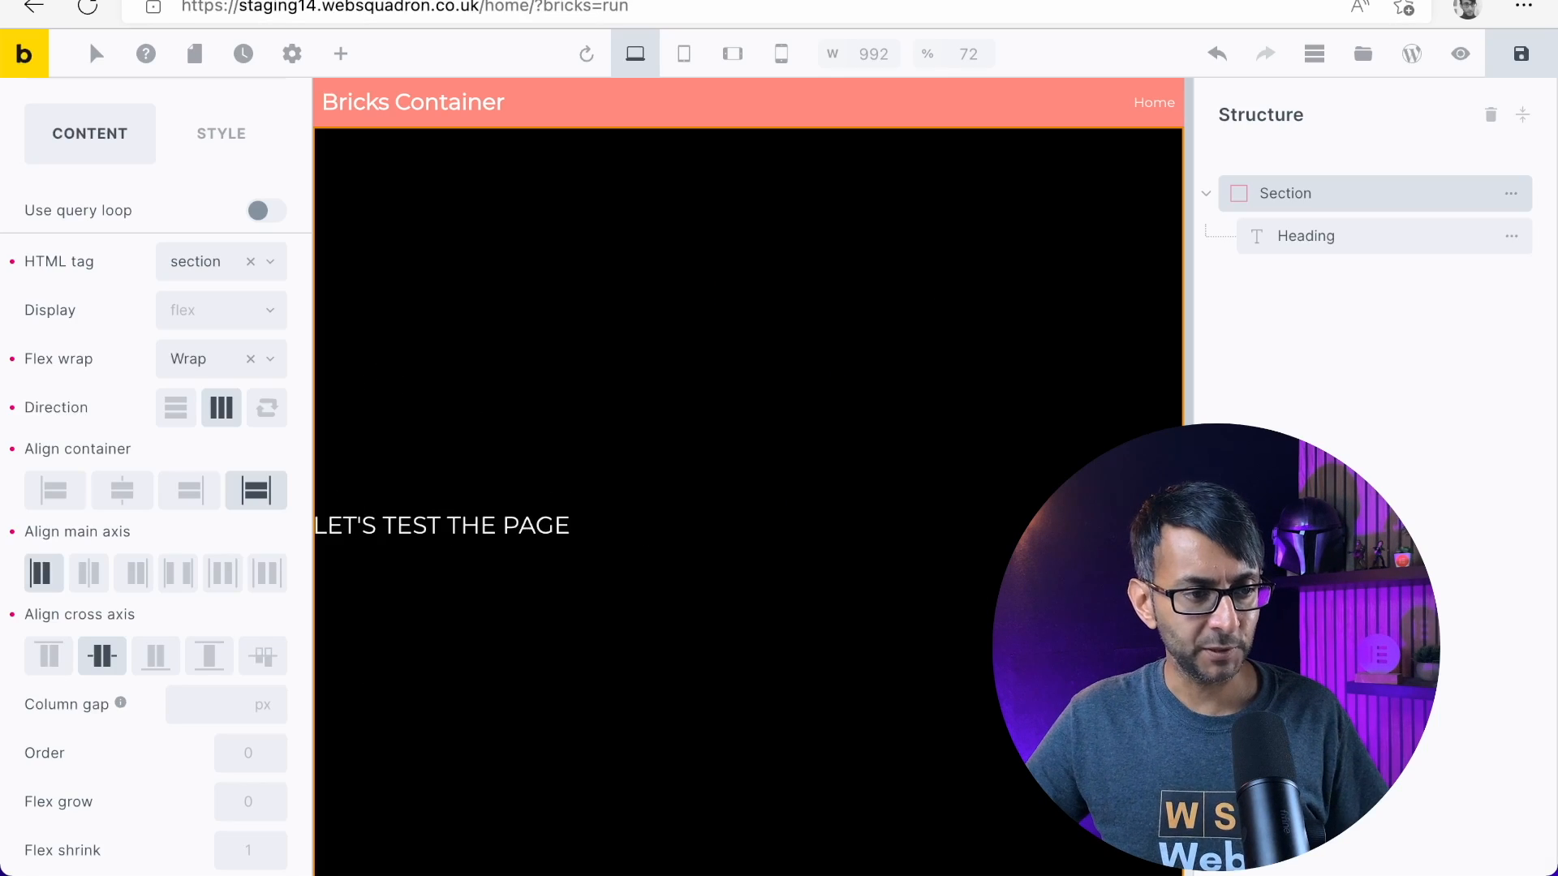
left_click(1536, 57)
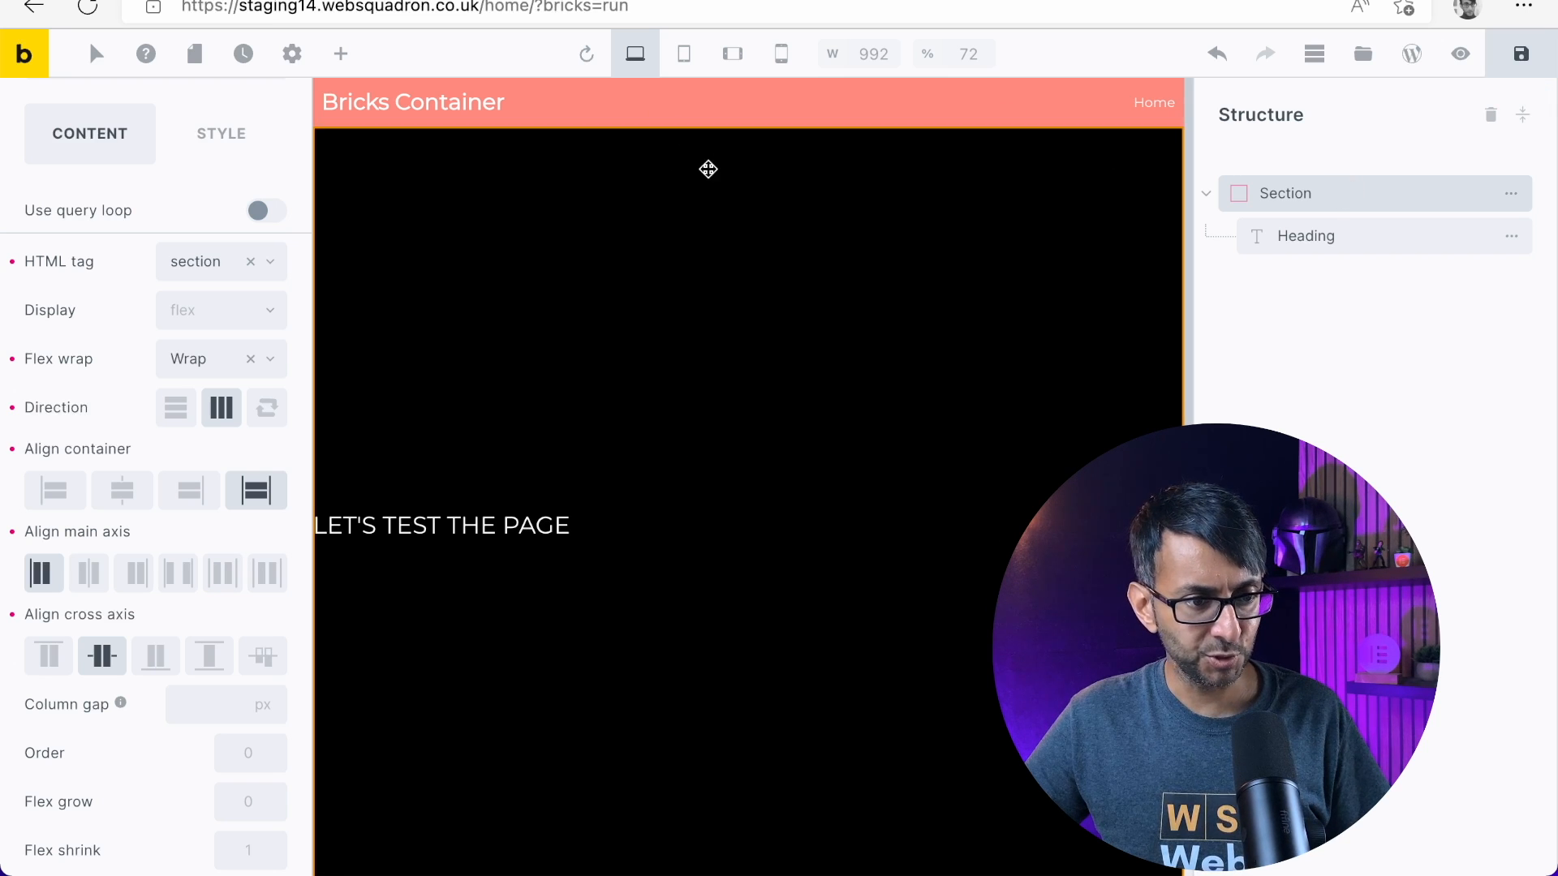
Set the section's top margin to -68 px in its layout spacing
left_click(730, 127)
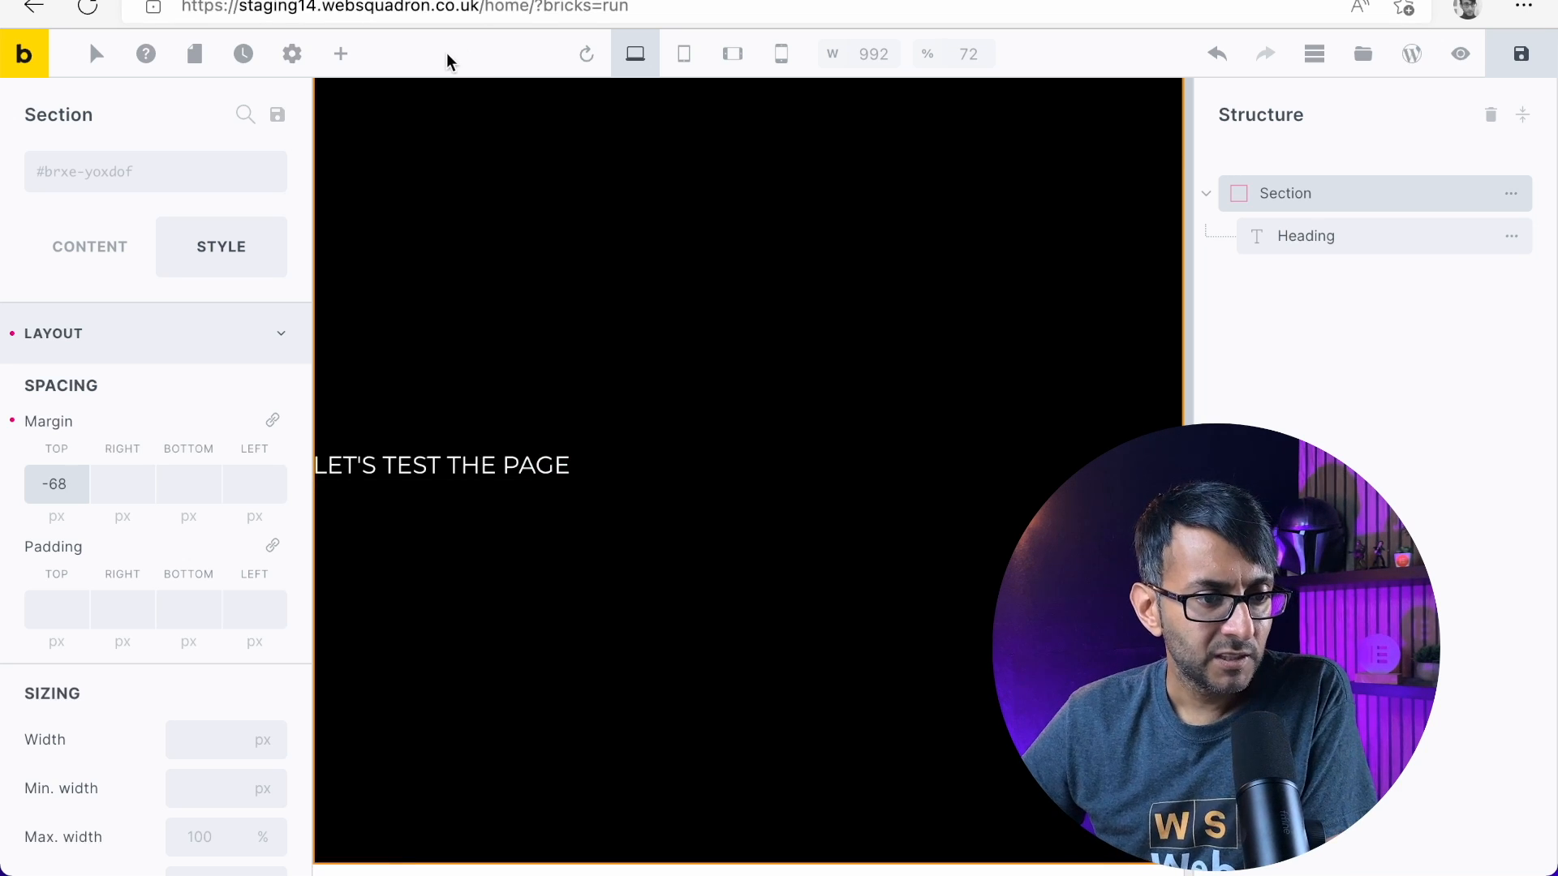
scroll(167, 519, "down", 15)
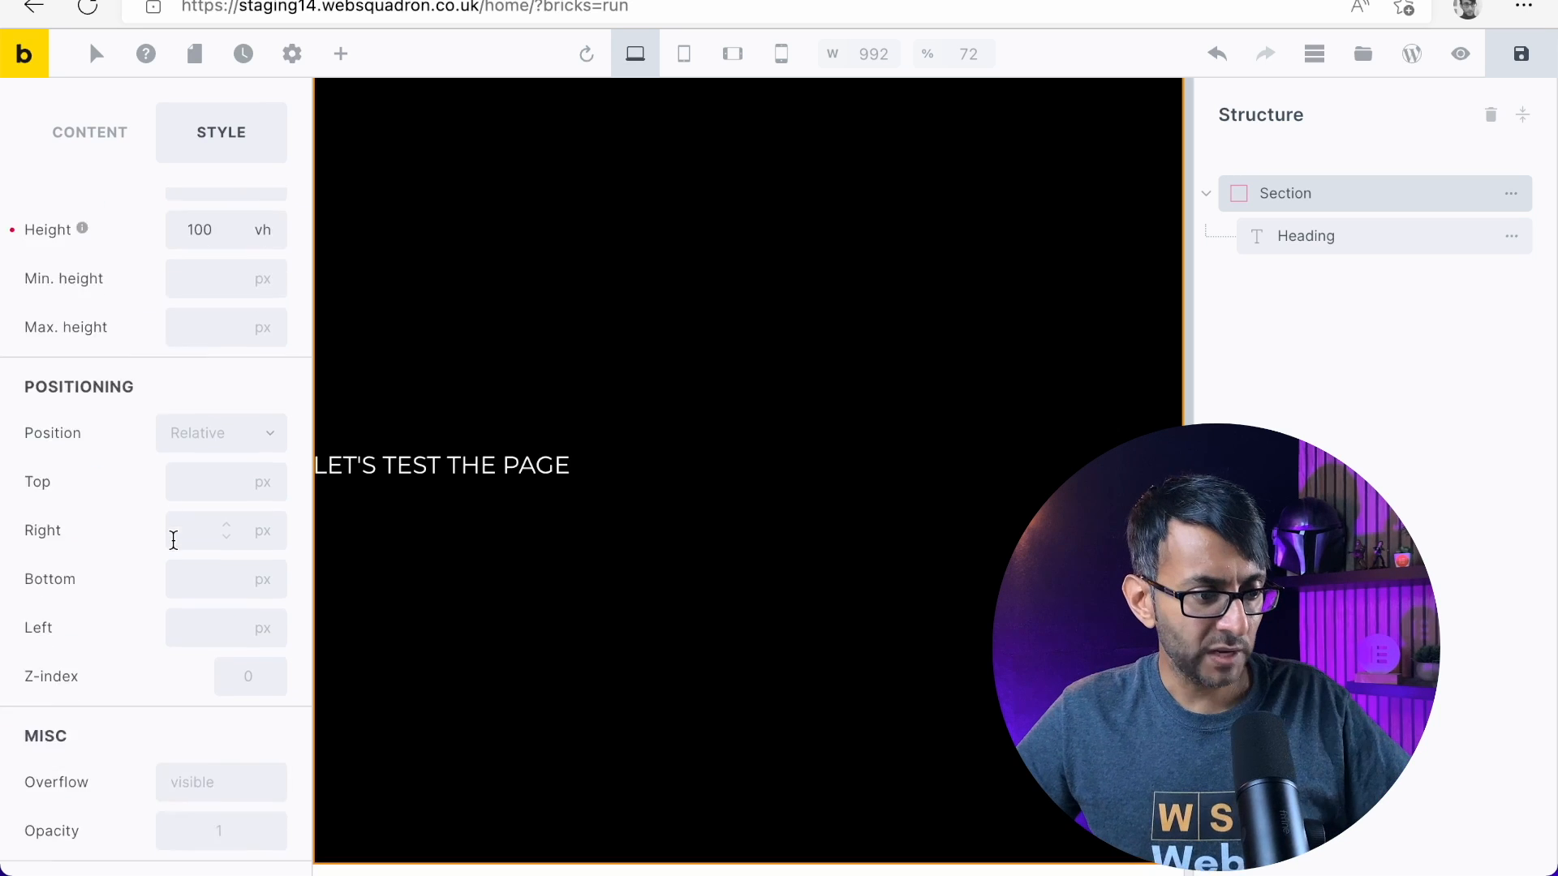
scroll(174, 539, "up", 15)
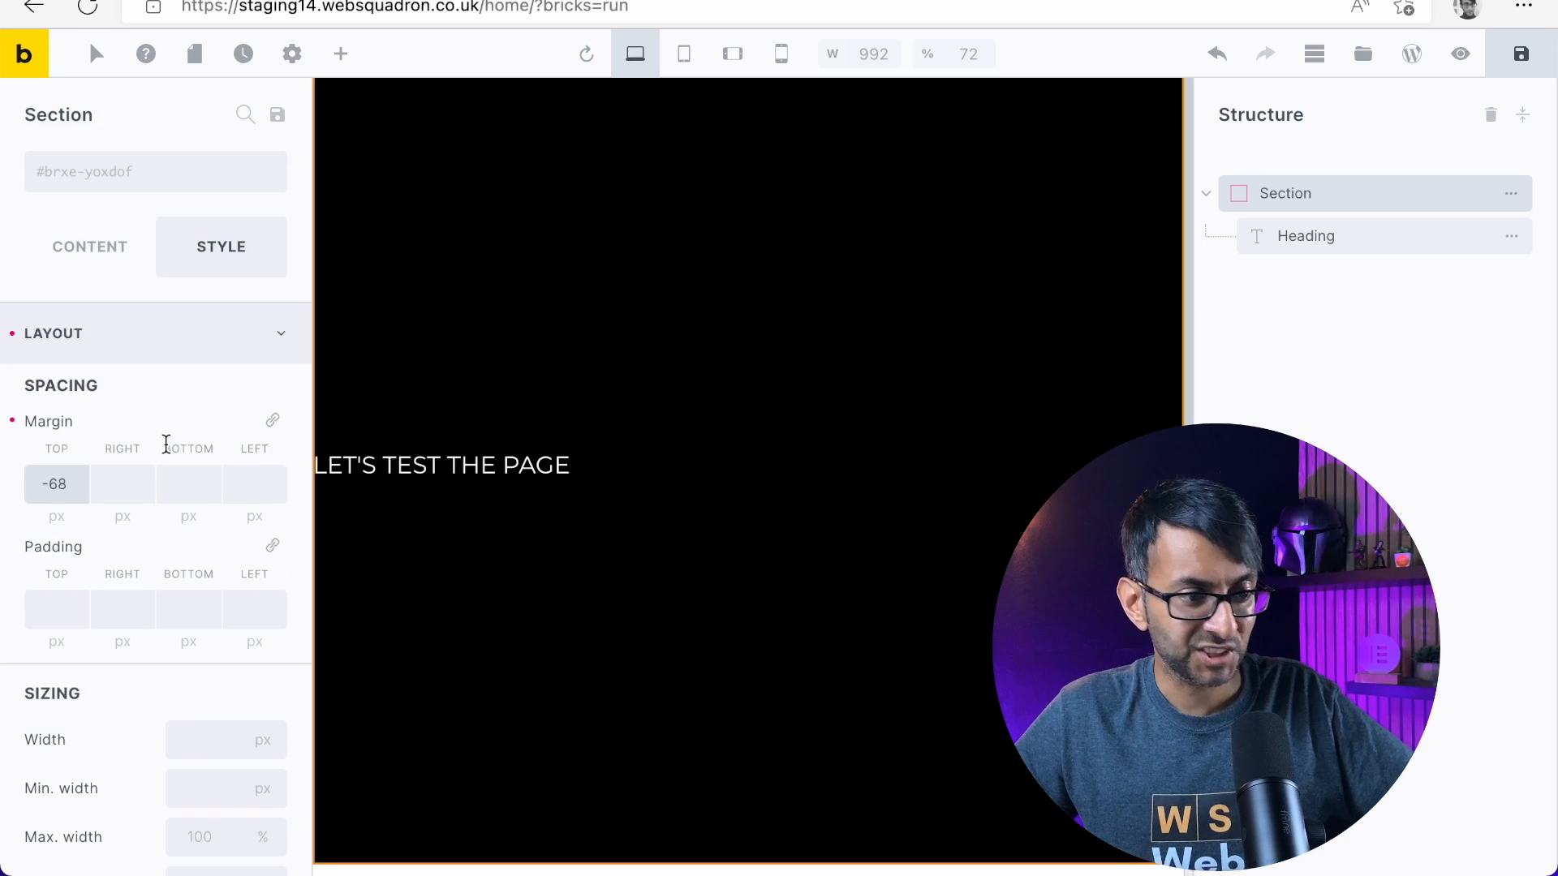
Examine the header template container's content and style settings alongside the home page section's layout sizing
scroll(178, 562, "down", 5)
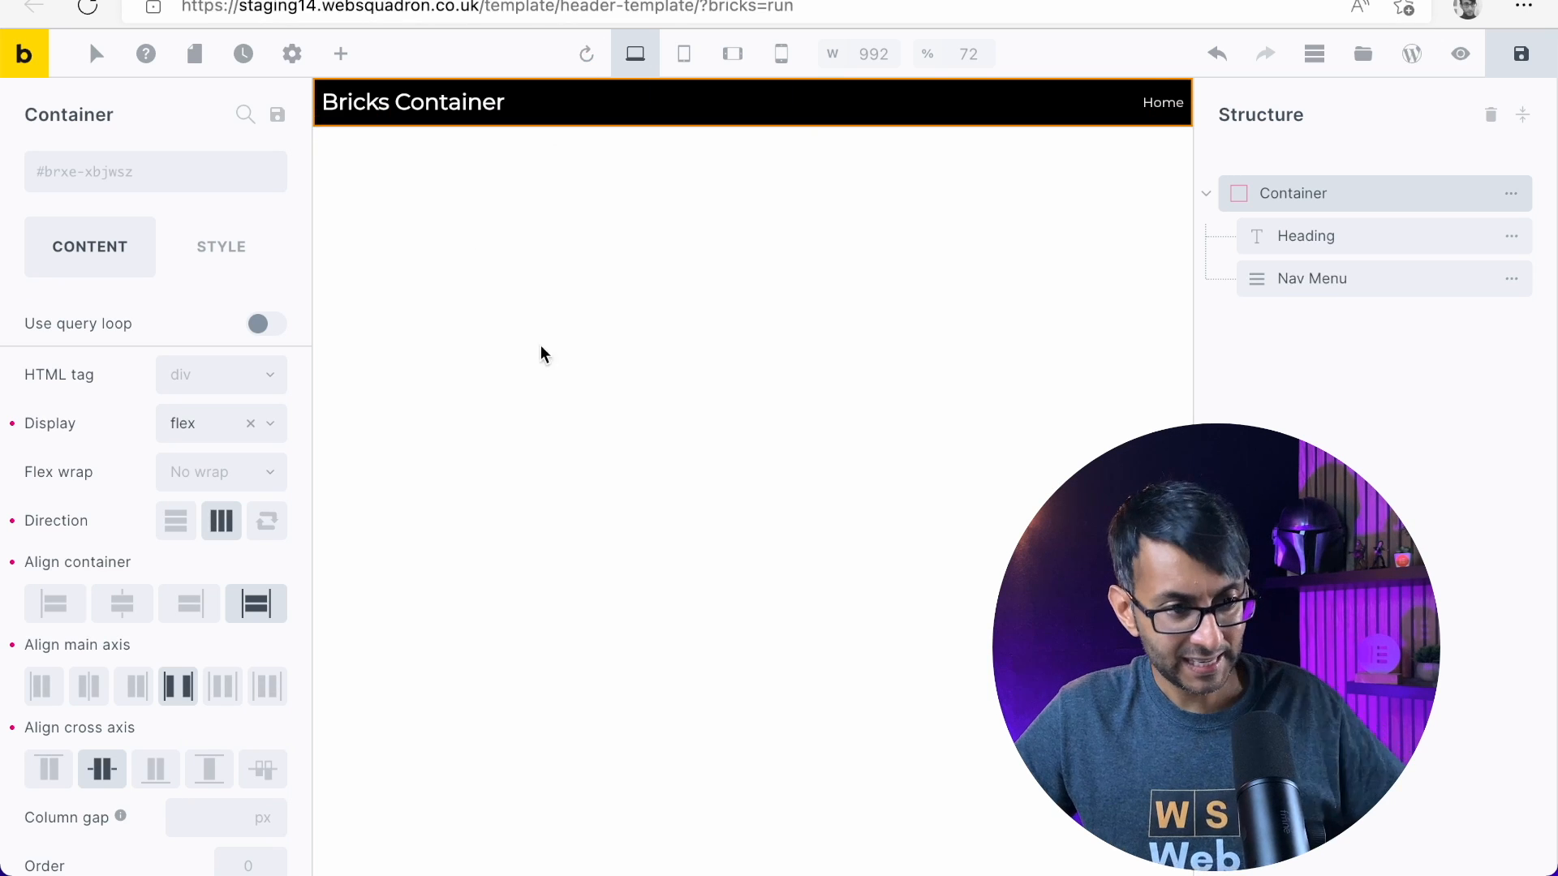
scroll(40, 565, "down", 2)
scroll(40, 565, "up", 2)
left_click(241, 250)
scroll(146, 677, "down", 3)
scroll(146, 539, "up", 3)
left_click(86, 244)
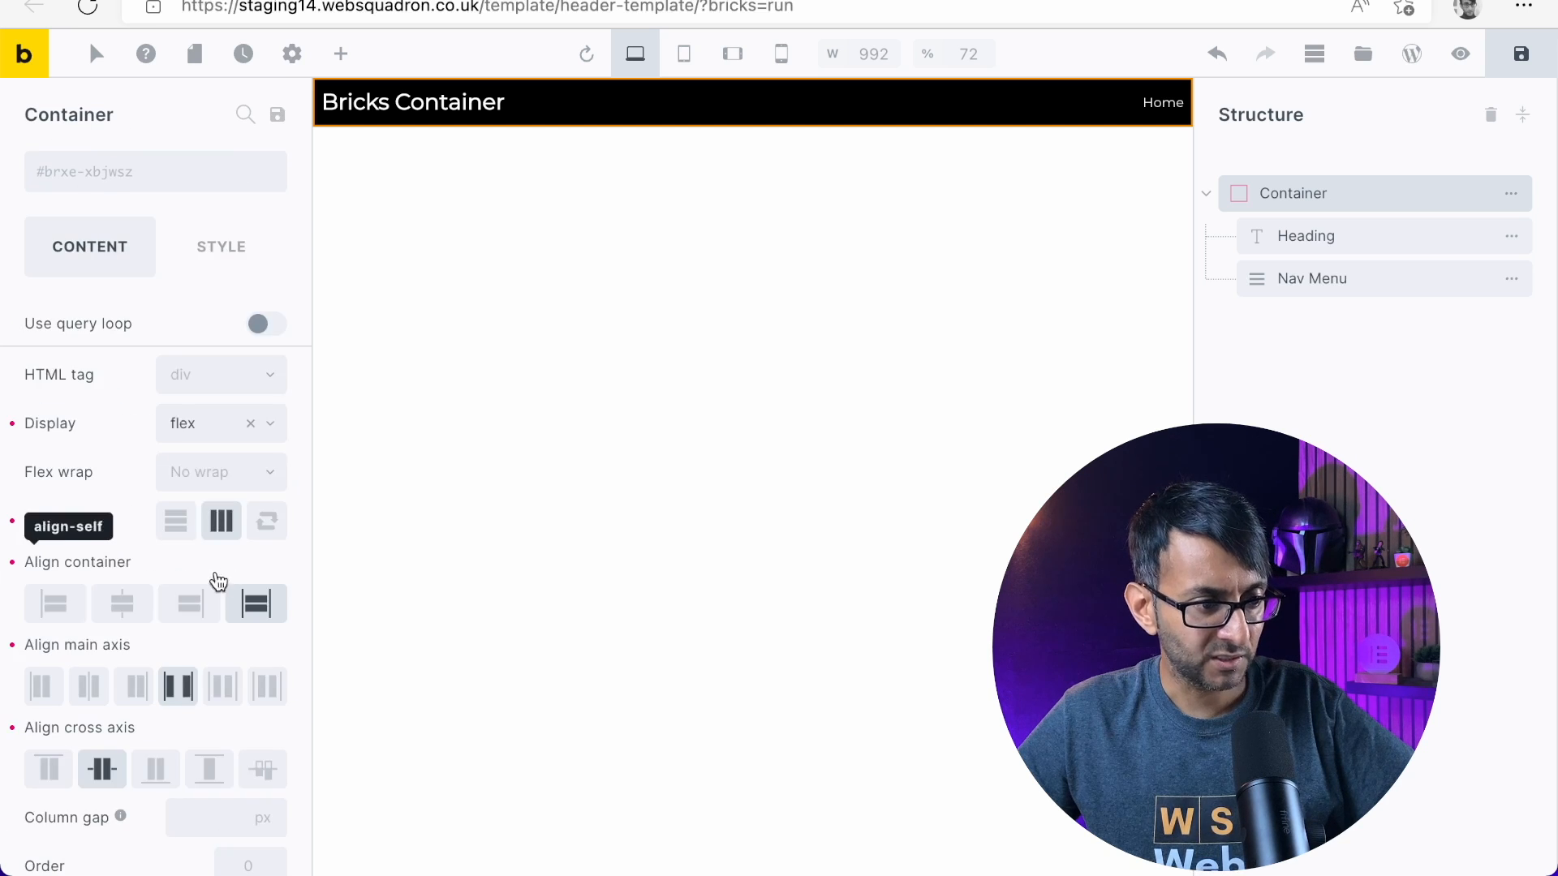
scroll(214, 581, "down", 1)
scroll(207, 737, "up", 2)
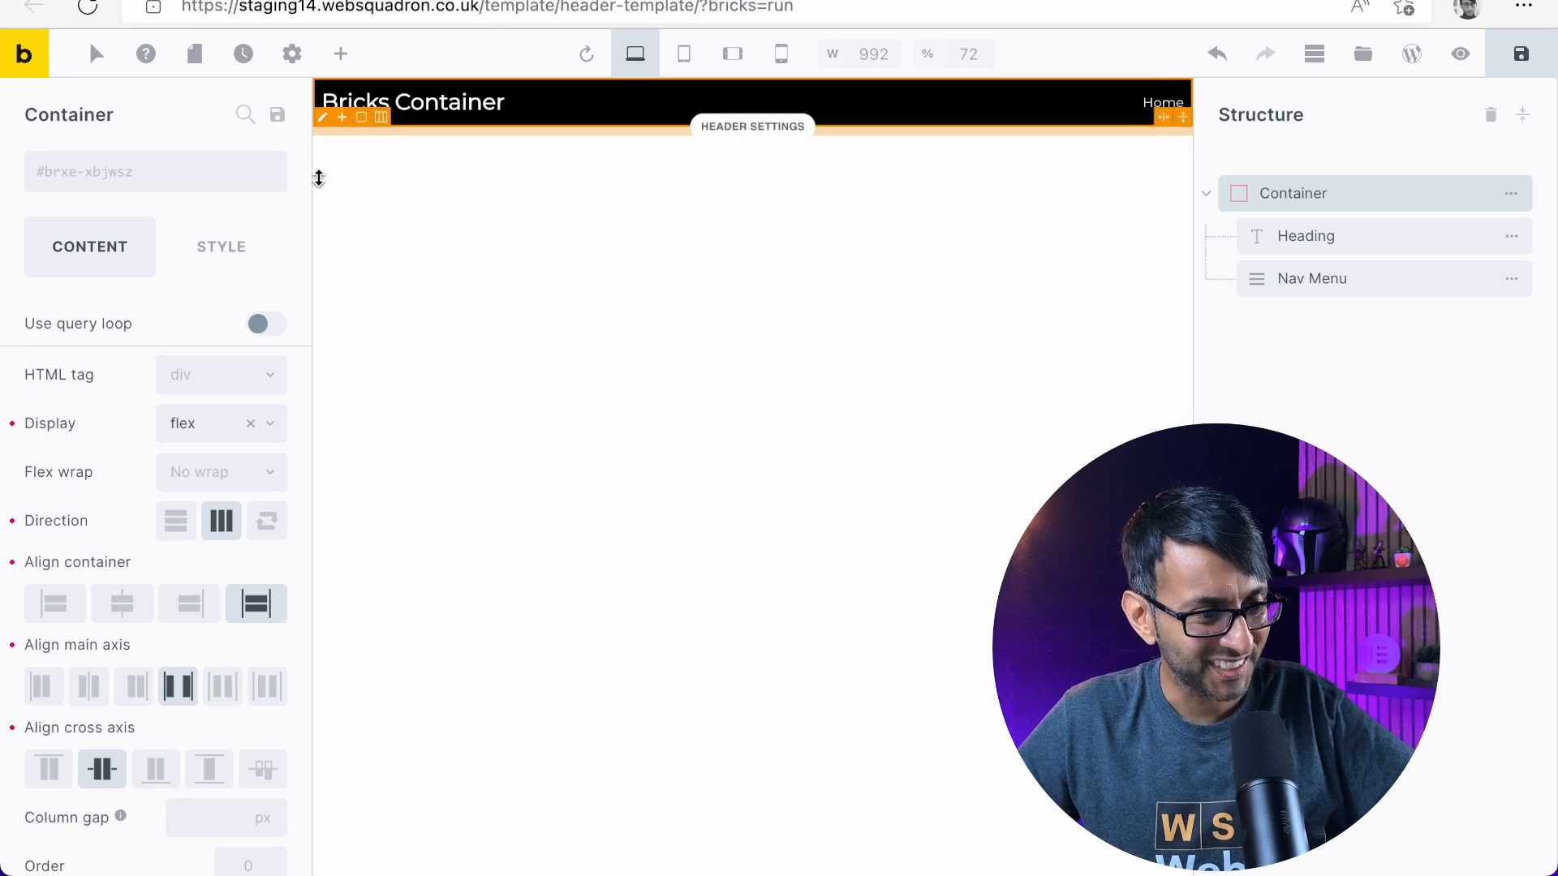
Set the header template container's z-index to 999, save the template, and reload the home page in the builder
left_click(231, 251)
left_click(150, 341)
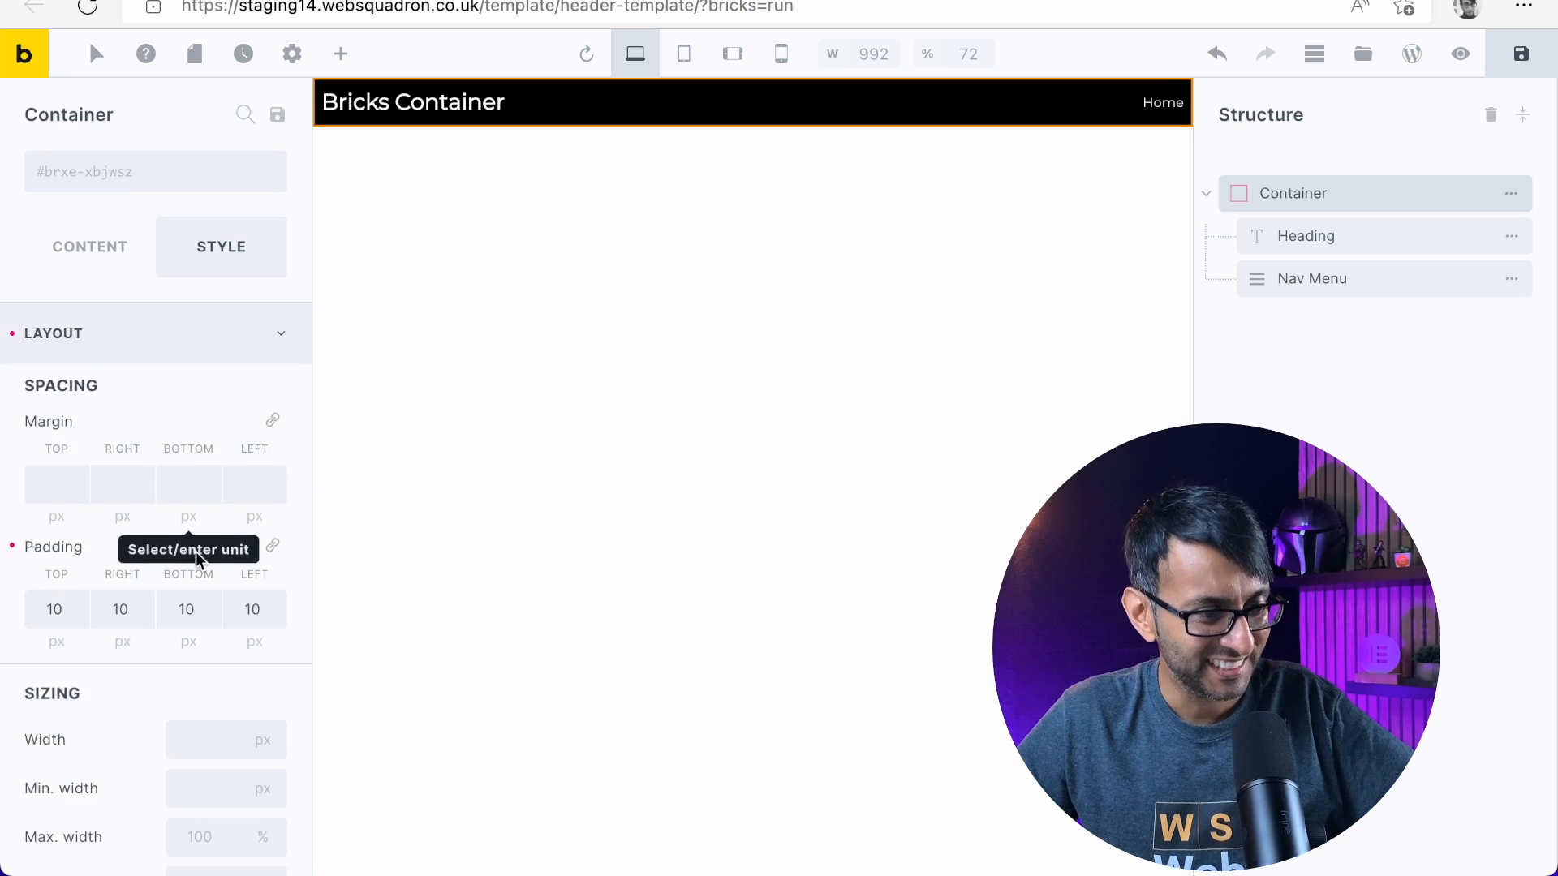
scroll(197, 552, "down", 8)
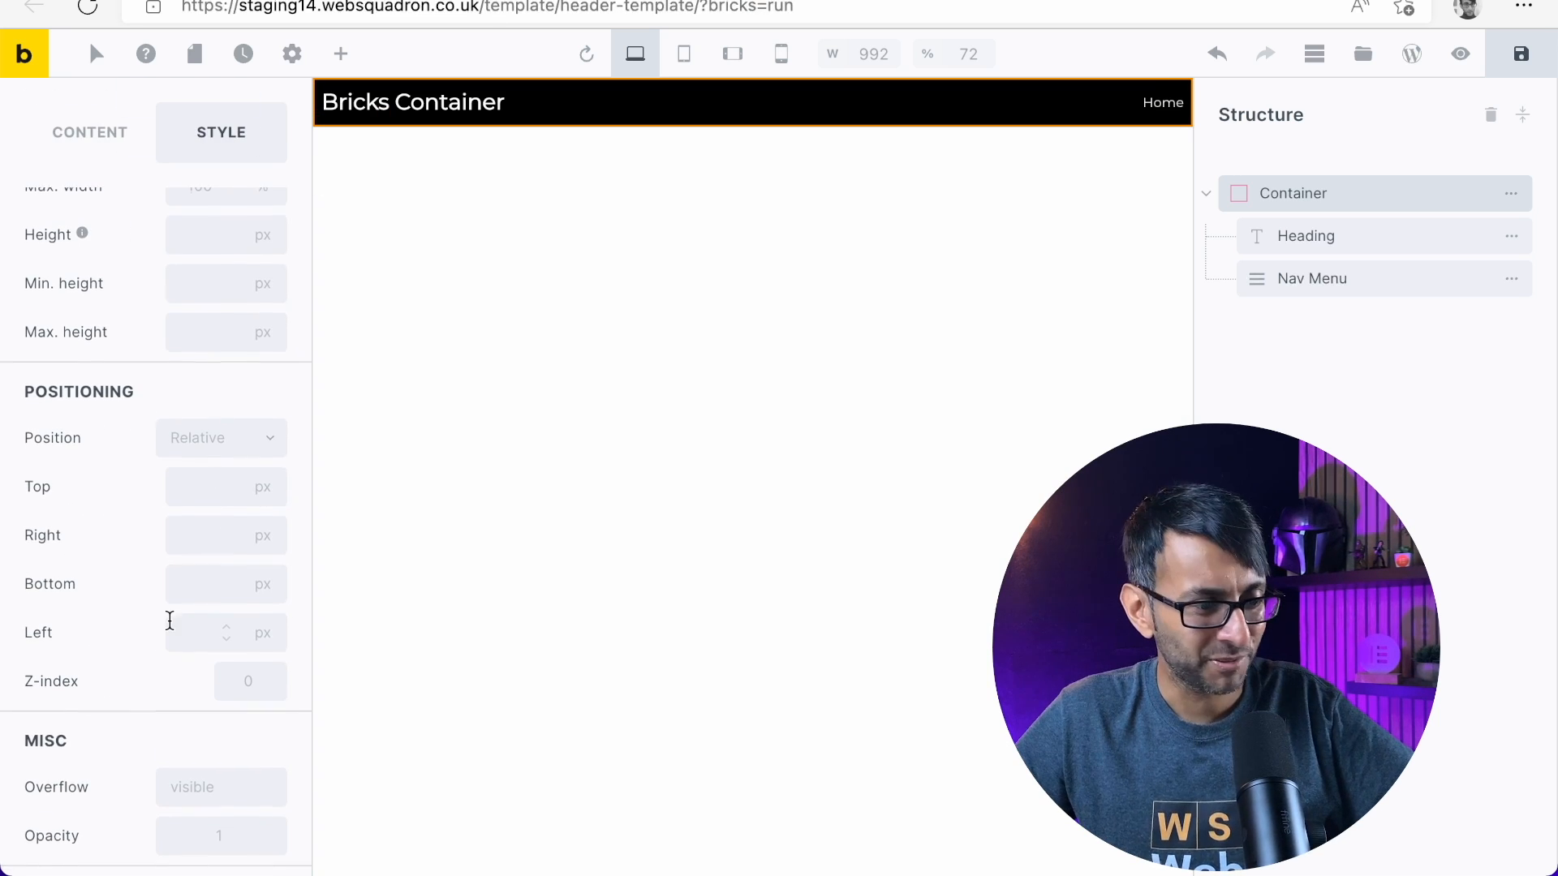
left_click(283, 682)
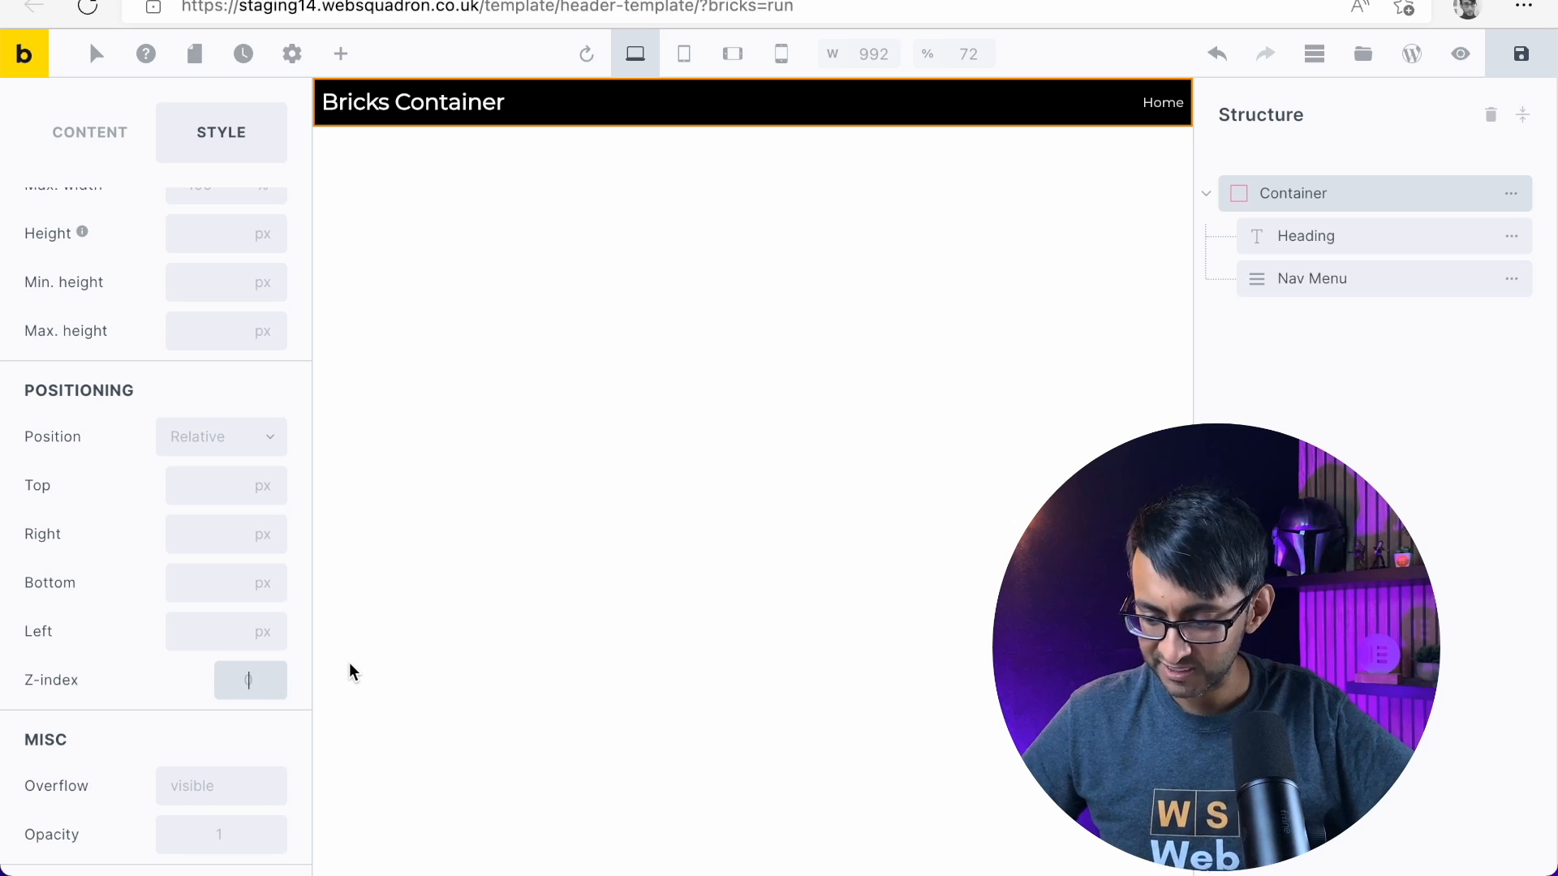
type("999")
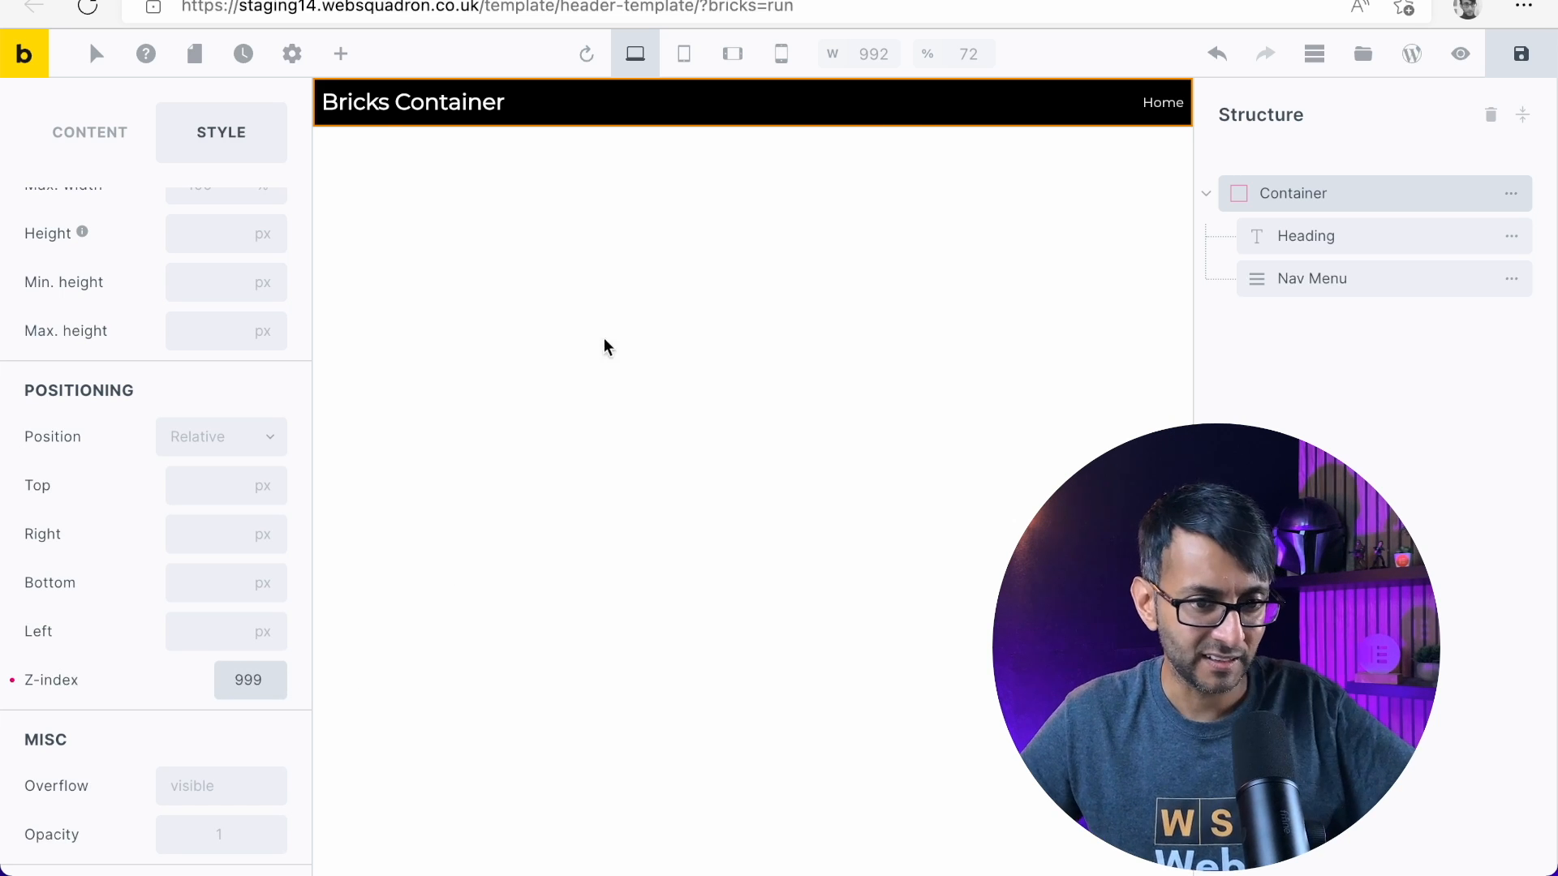
left_click(1521, 54)
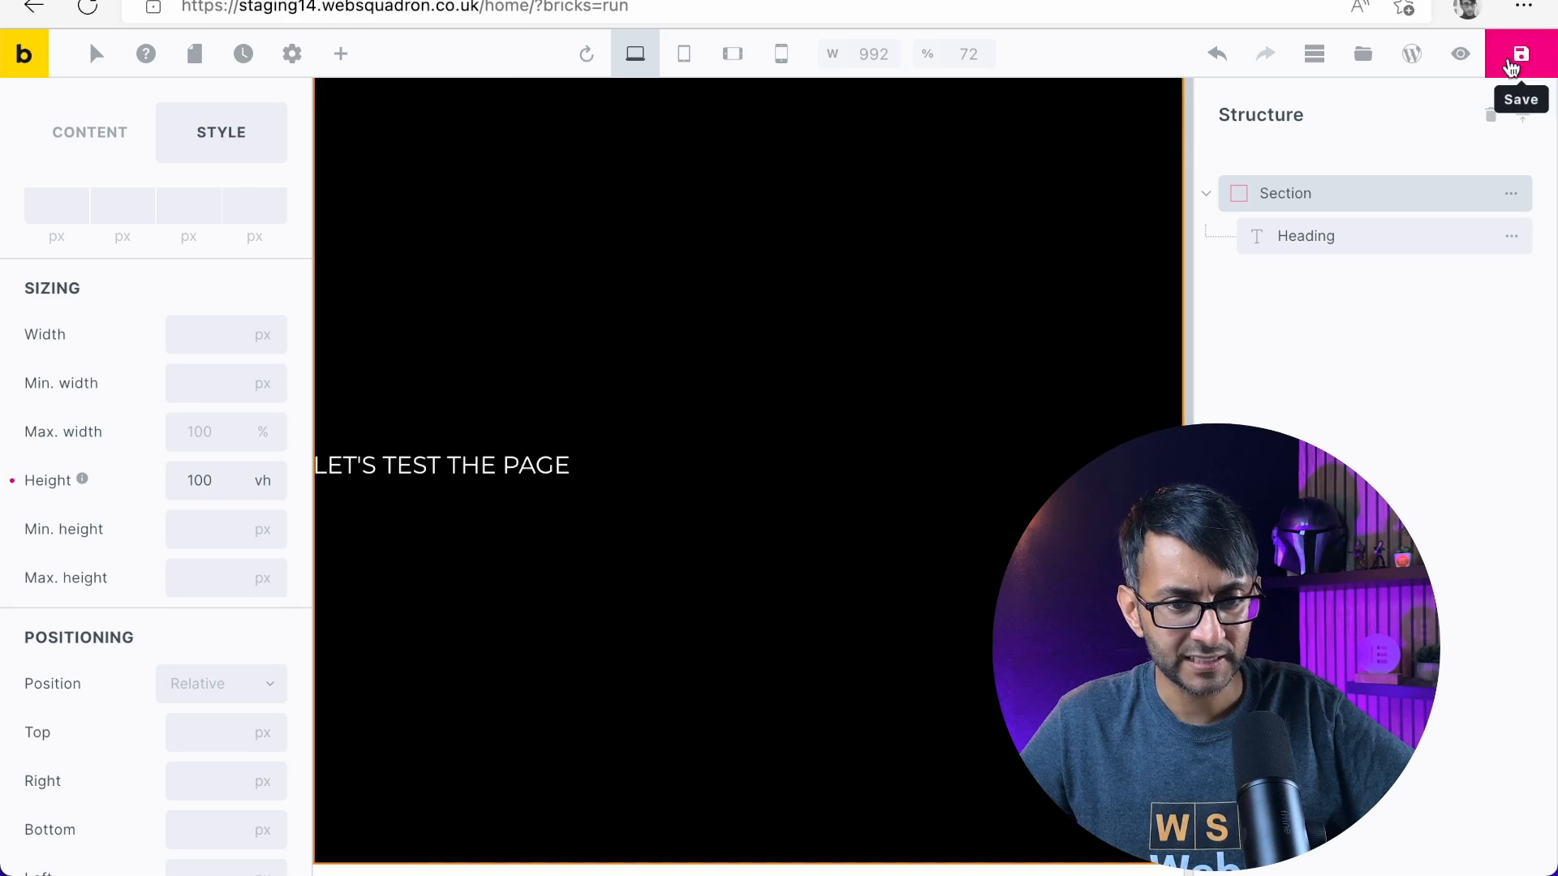
left_click(820, 9)
key("Return")
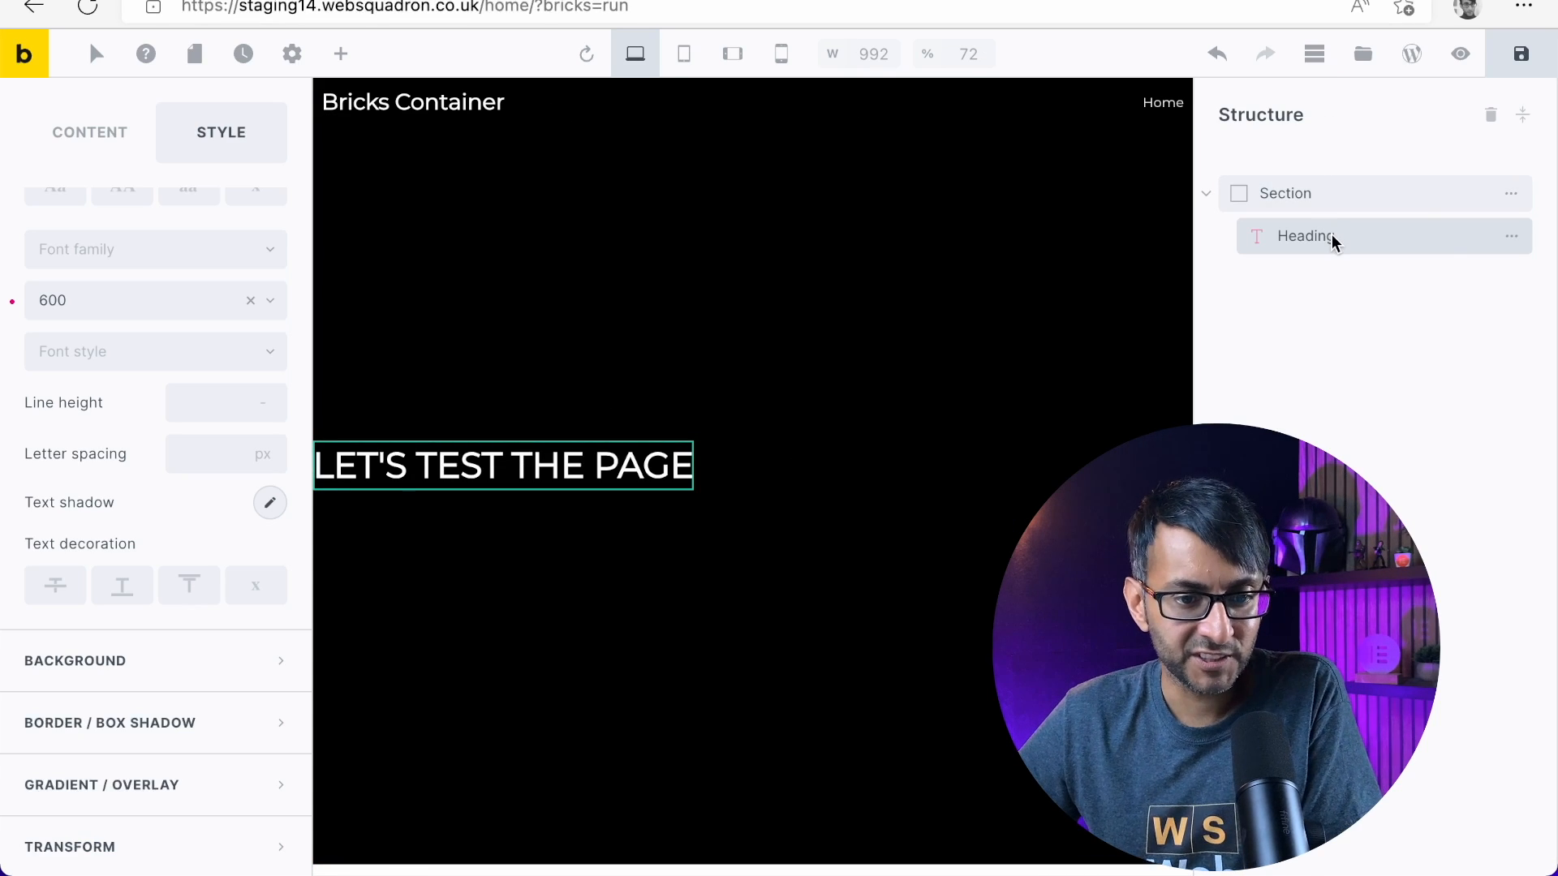
Duplicate the heading in the section and replace the copy's text with "How does it look?"
left_click(1509, 239)
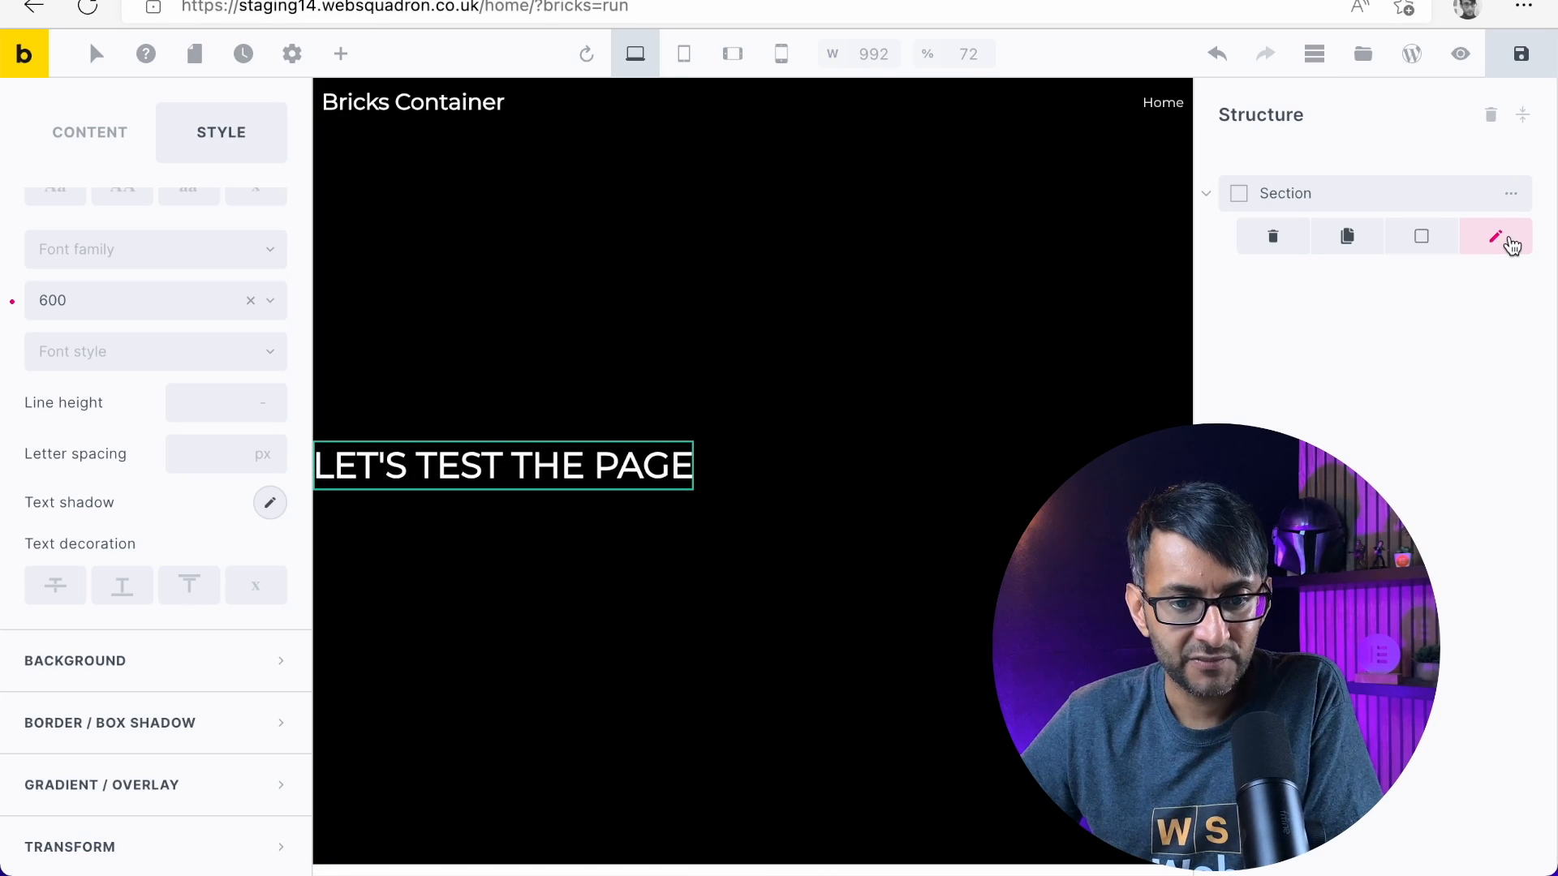
left_click(1351, 239)
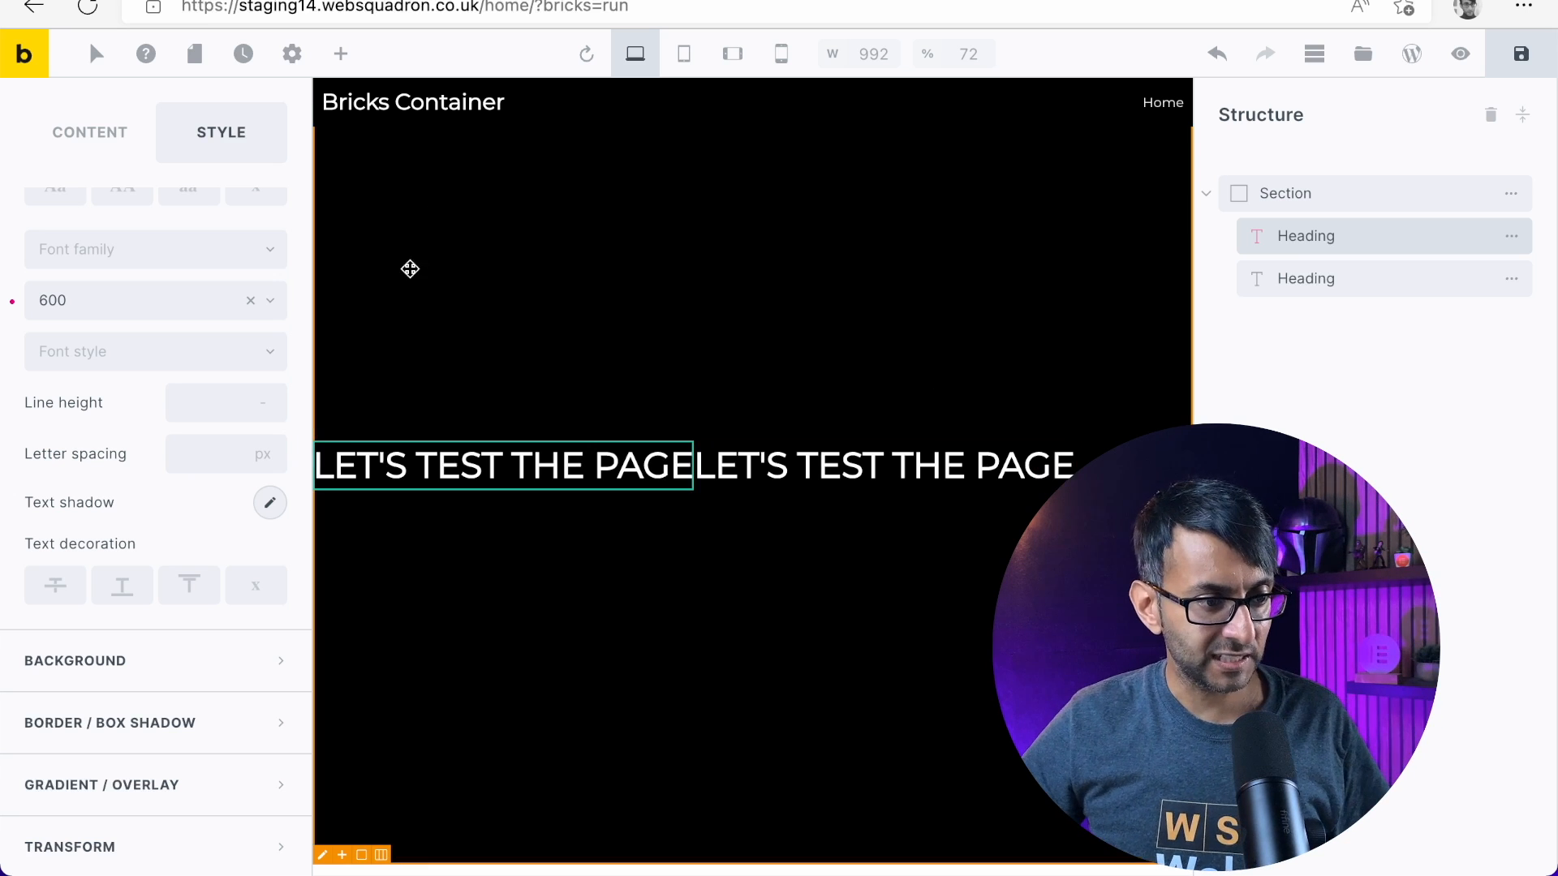
left_click(1350, 274)
scroll(10, 157, "up", 5)
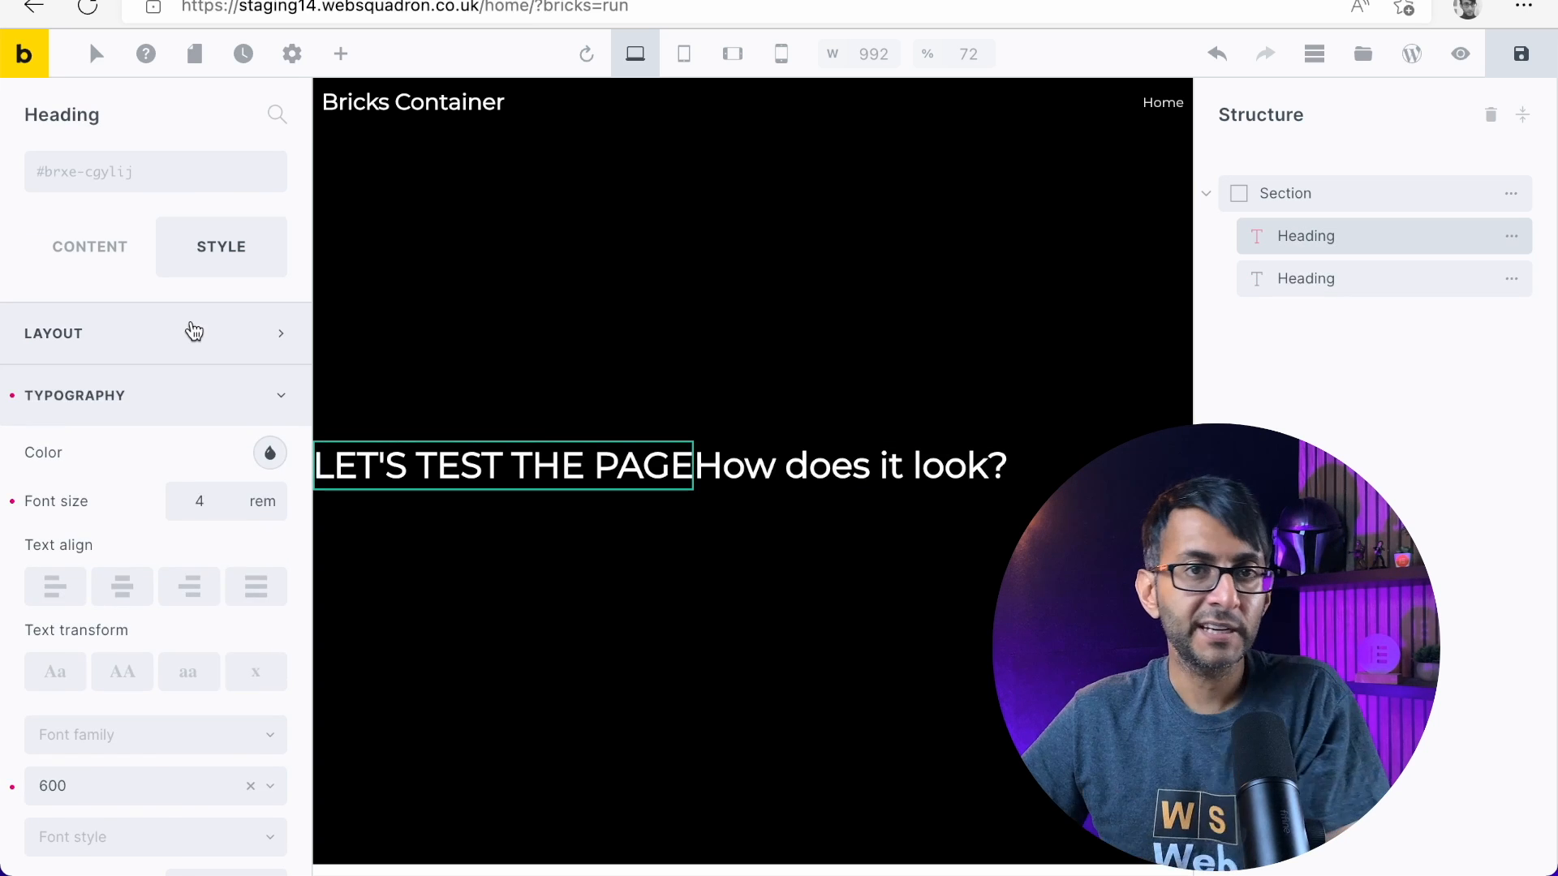
left_click(190, 331)
Set the first heading's width to 100% in its layout sizing and select the second heading
scroll(194, 567, "down", 5)
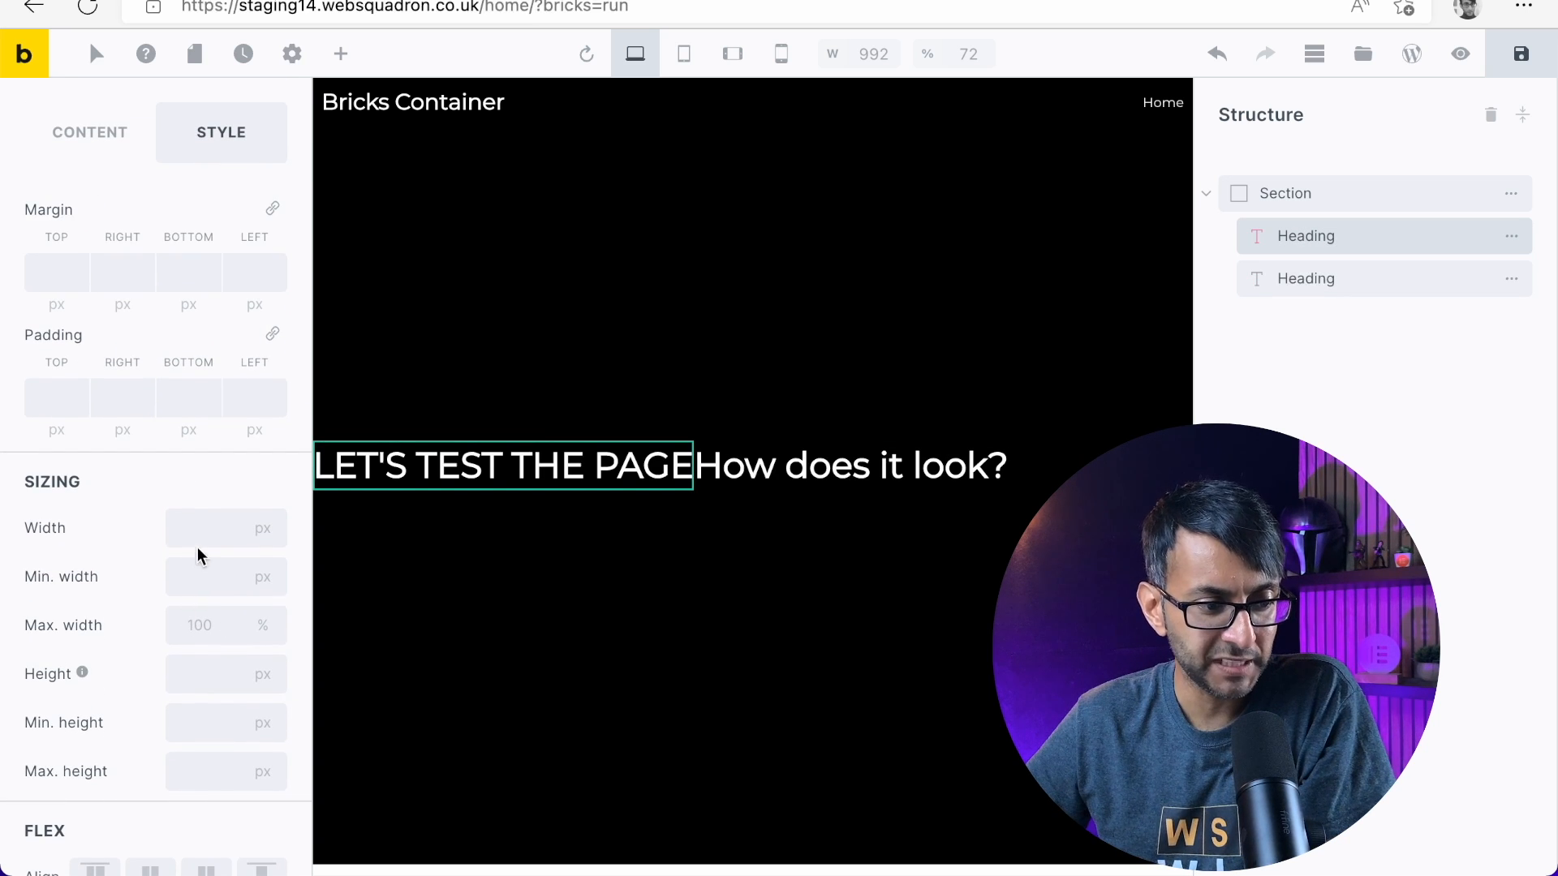
left_click(203, 529)
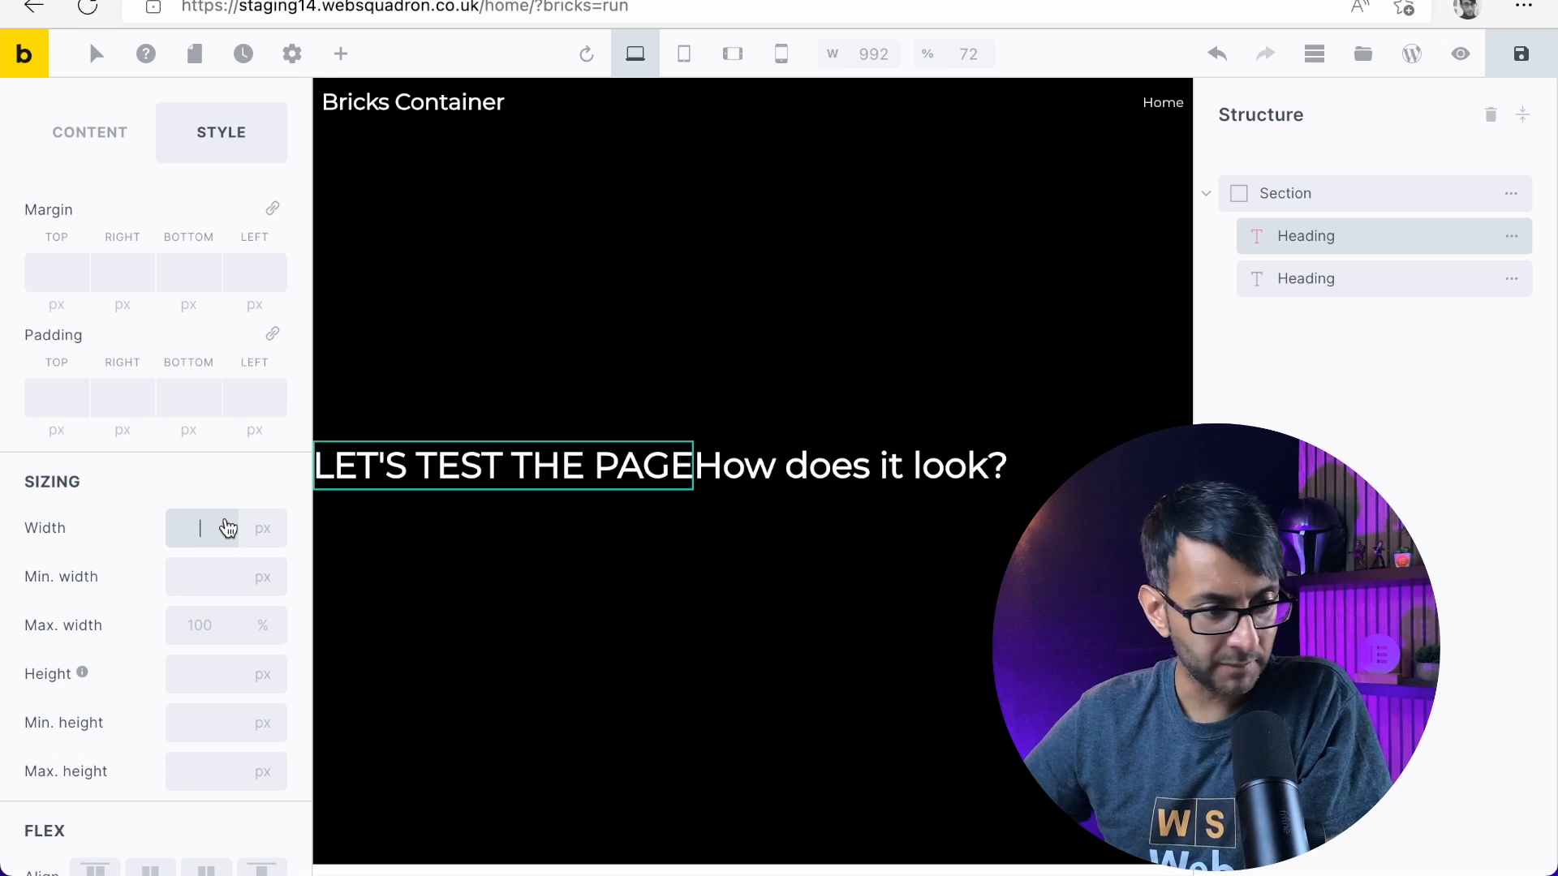
left_click(262, 528)
left_click(237, 688)
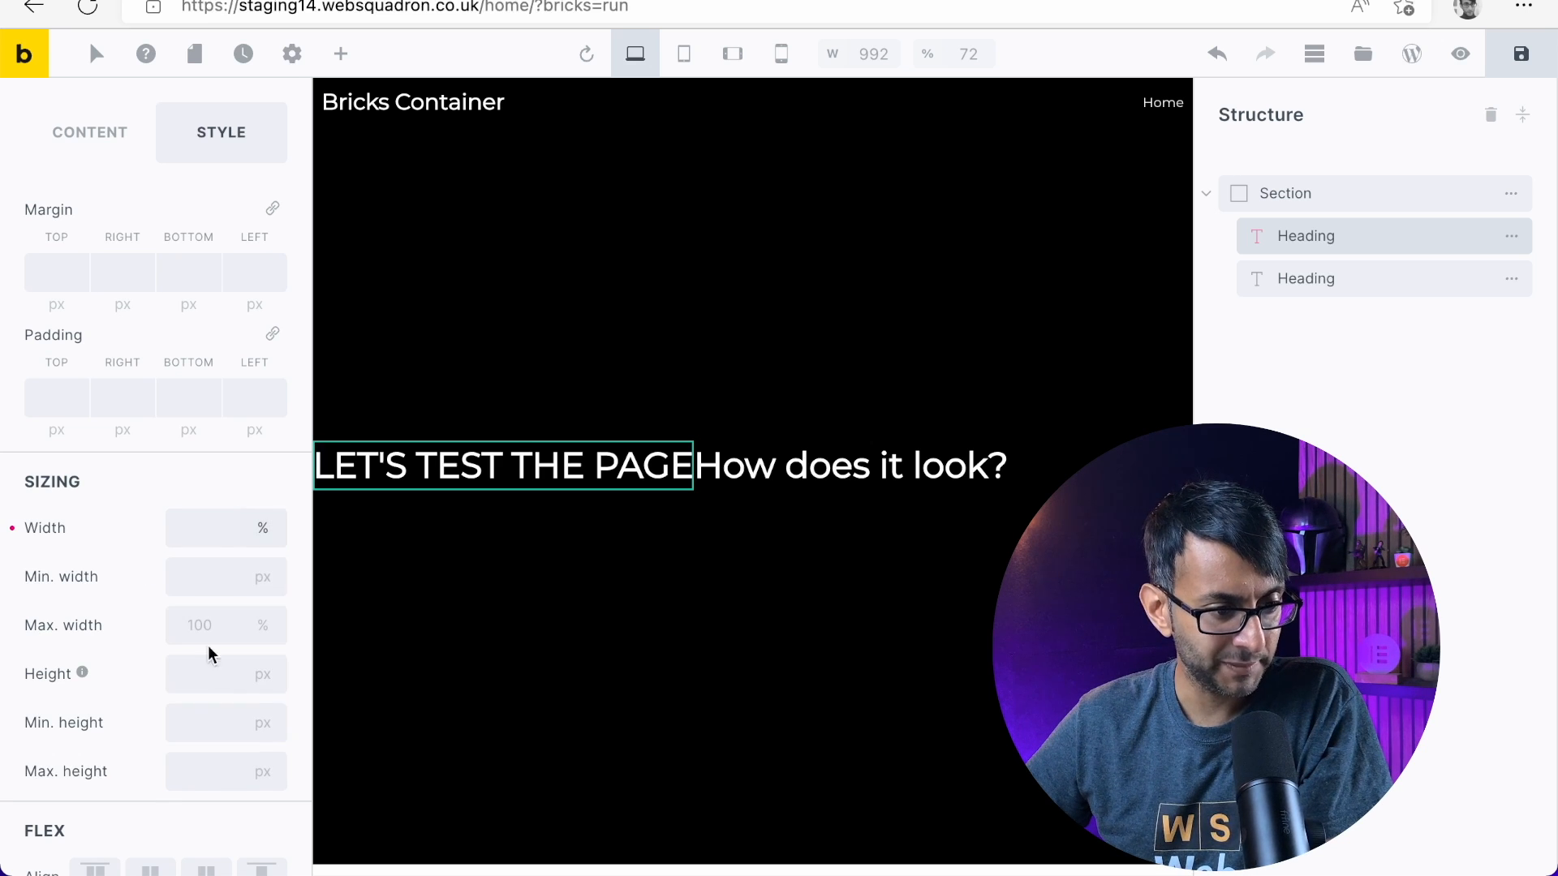
left_click(205, 527)
type("100")
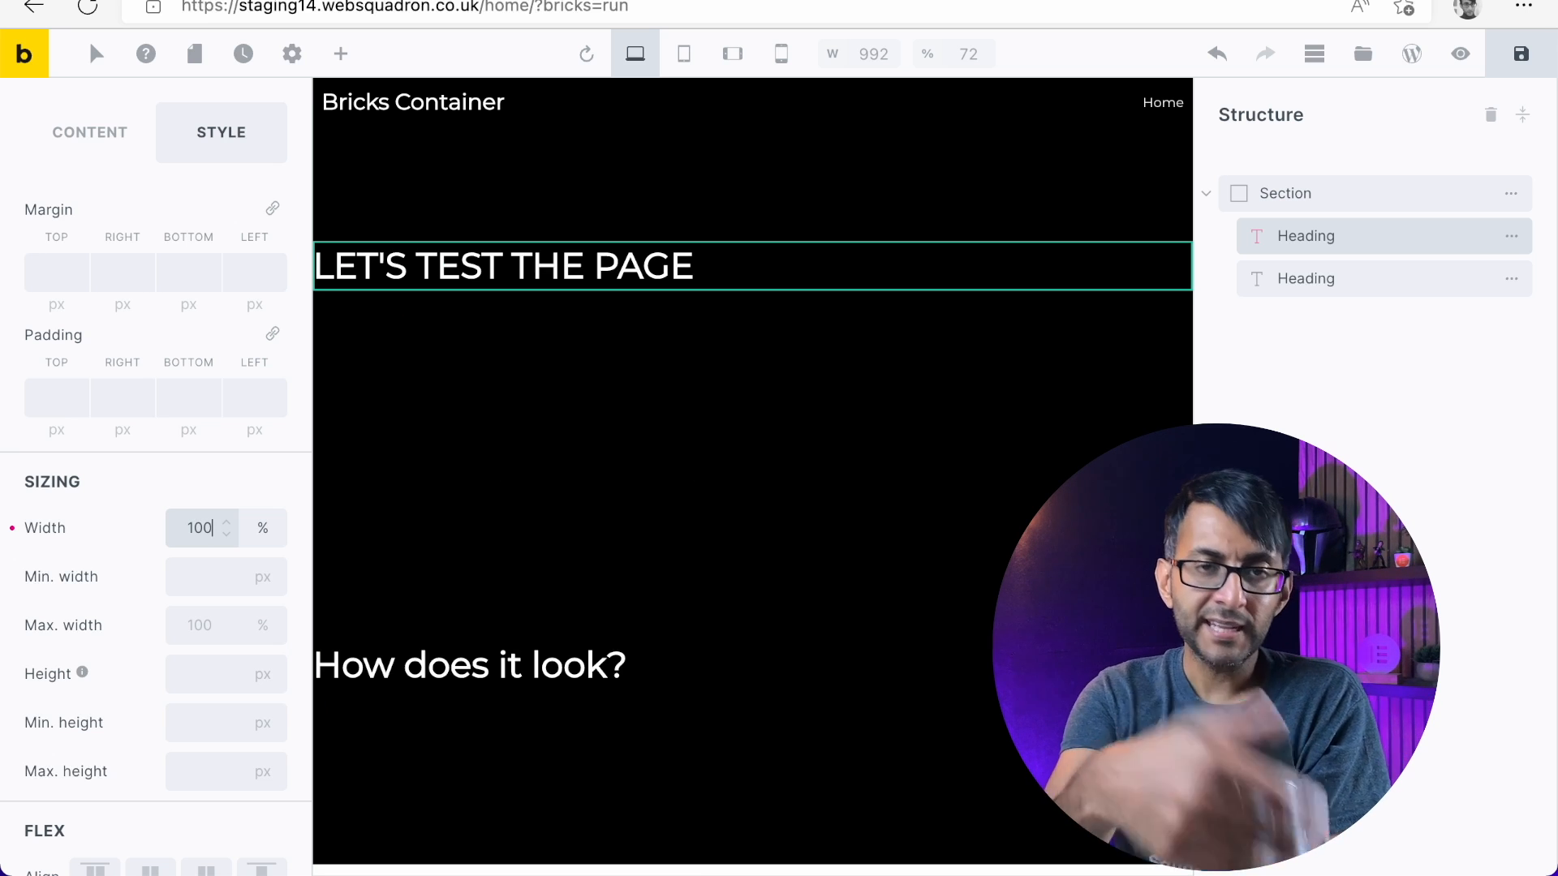
left_click(1346, 286)
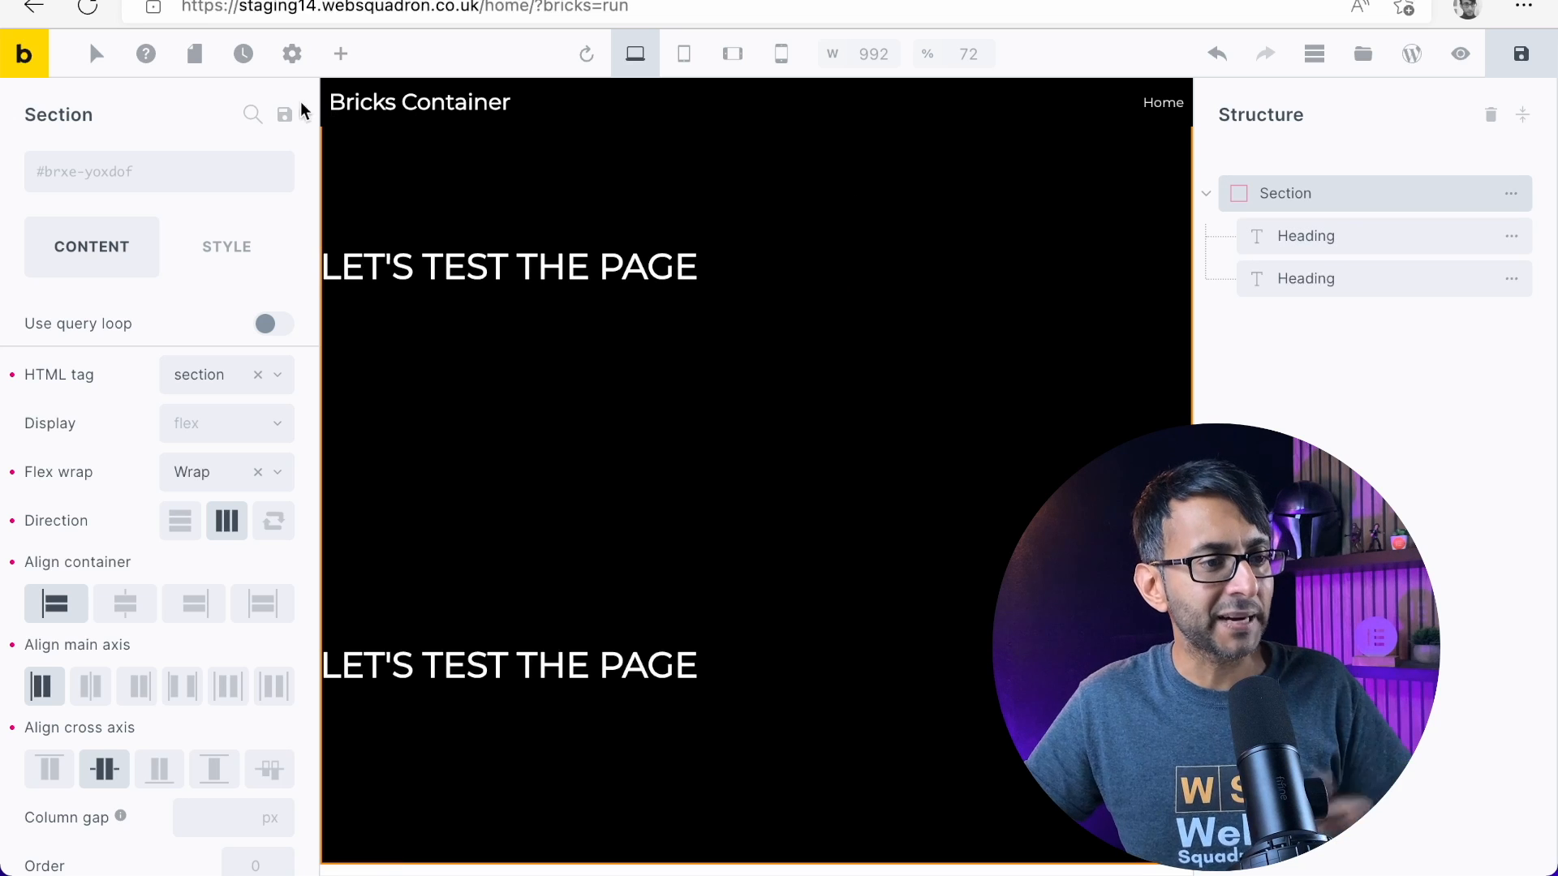
Add a container inside the section and move both headings into it
left_click(342, 54)
left_click_drag(100, 265, 1300, 209)
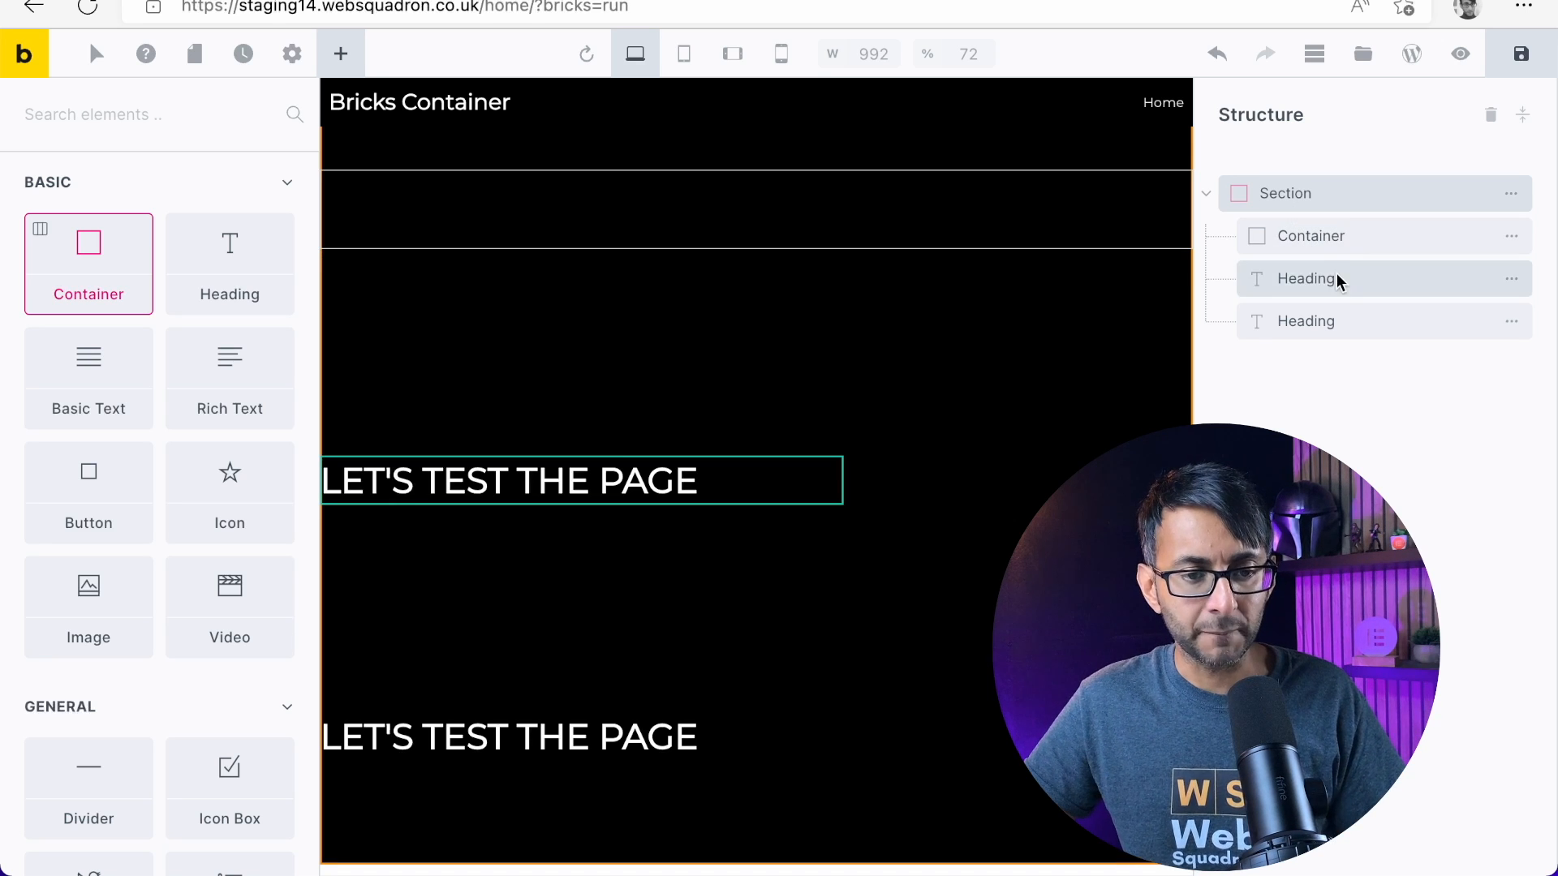
left_click_drag(1346, 280, 1376, 244)
left_click_drag(1346, 320, 1389, 296)
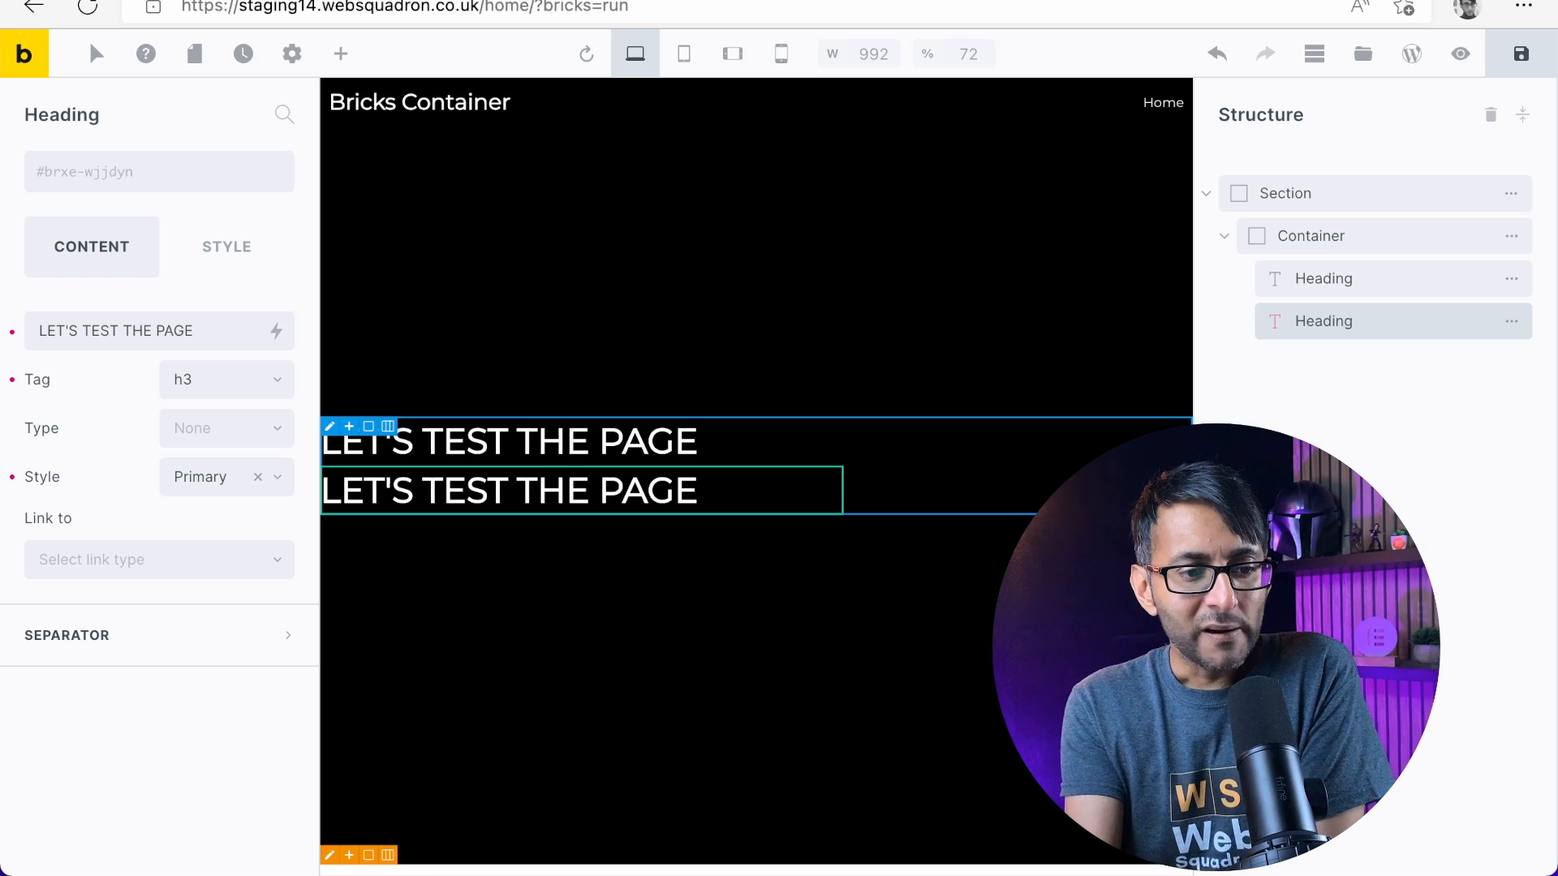
Set the new container's direction to horizontal row and its flex wrap to Wrap
left_click(1404, 200)
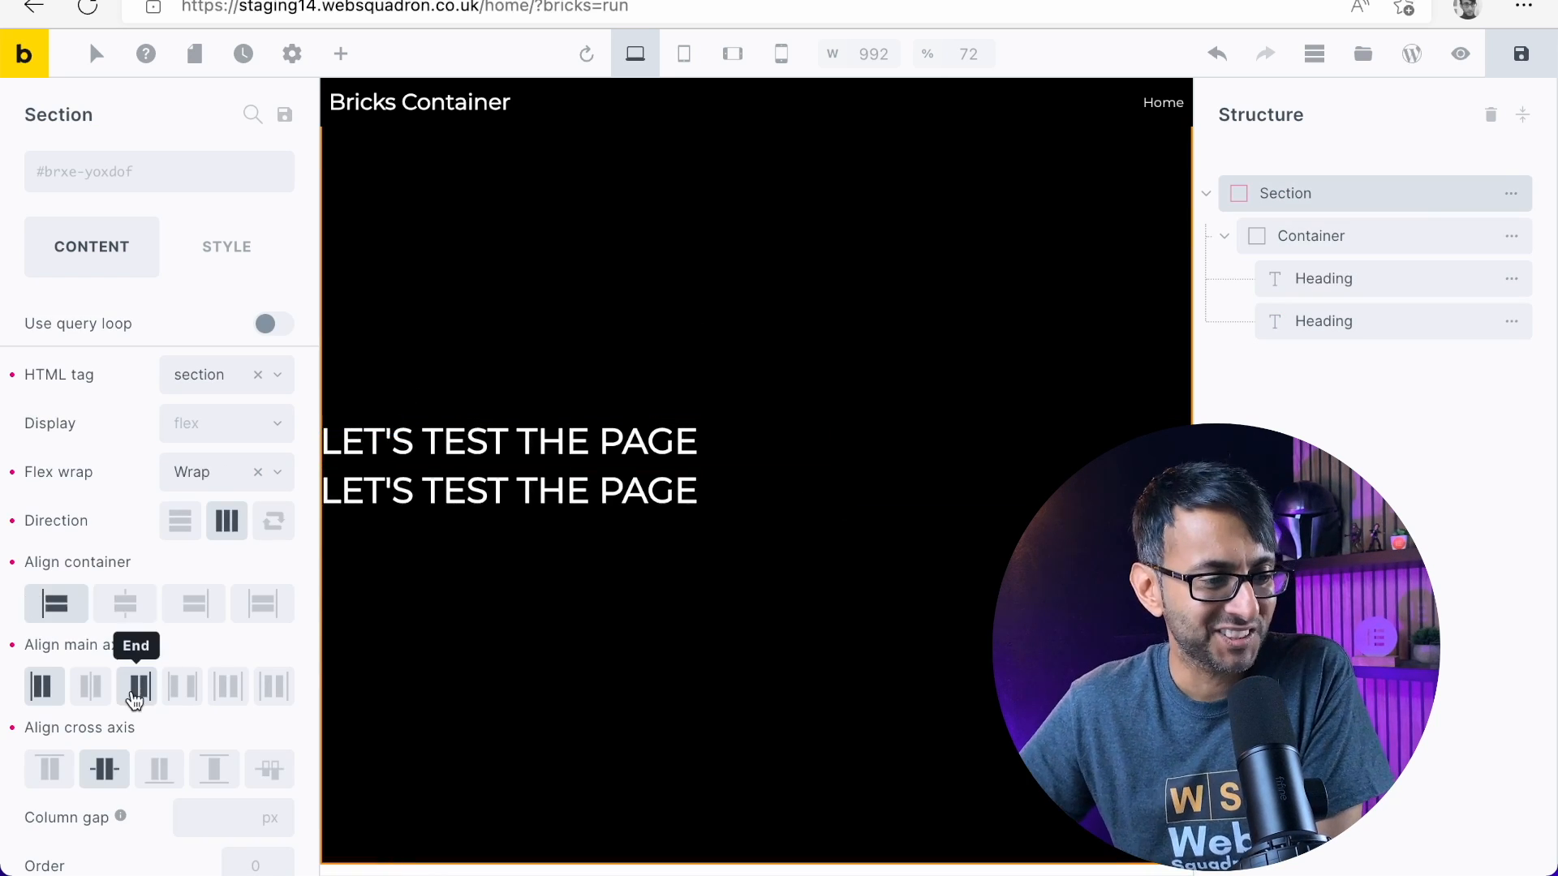
scroll(146, 617, "down", 3)
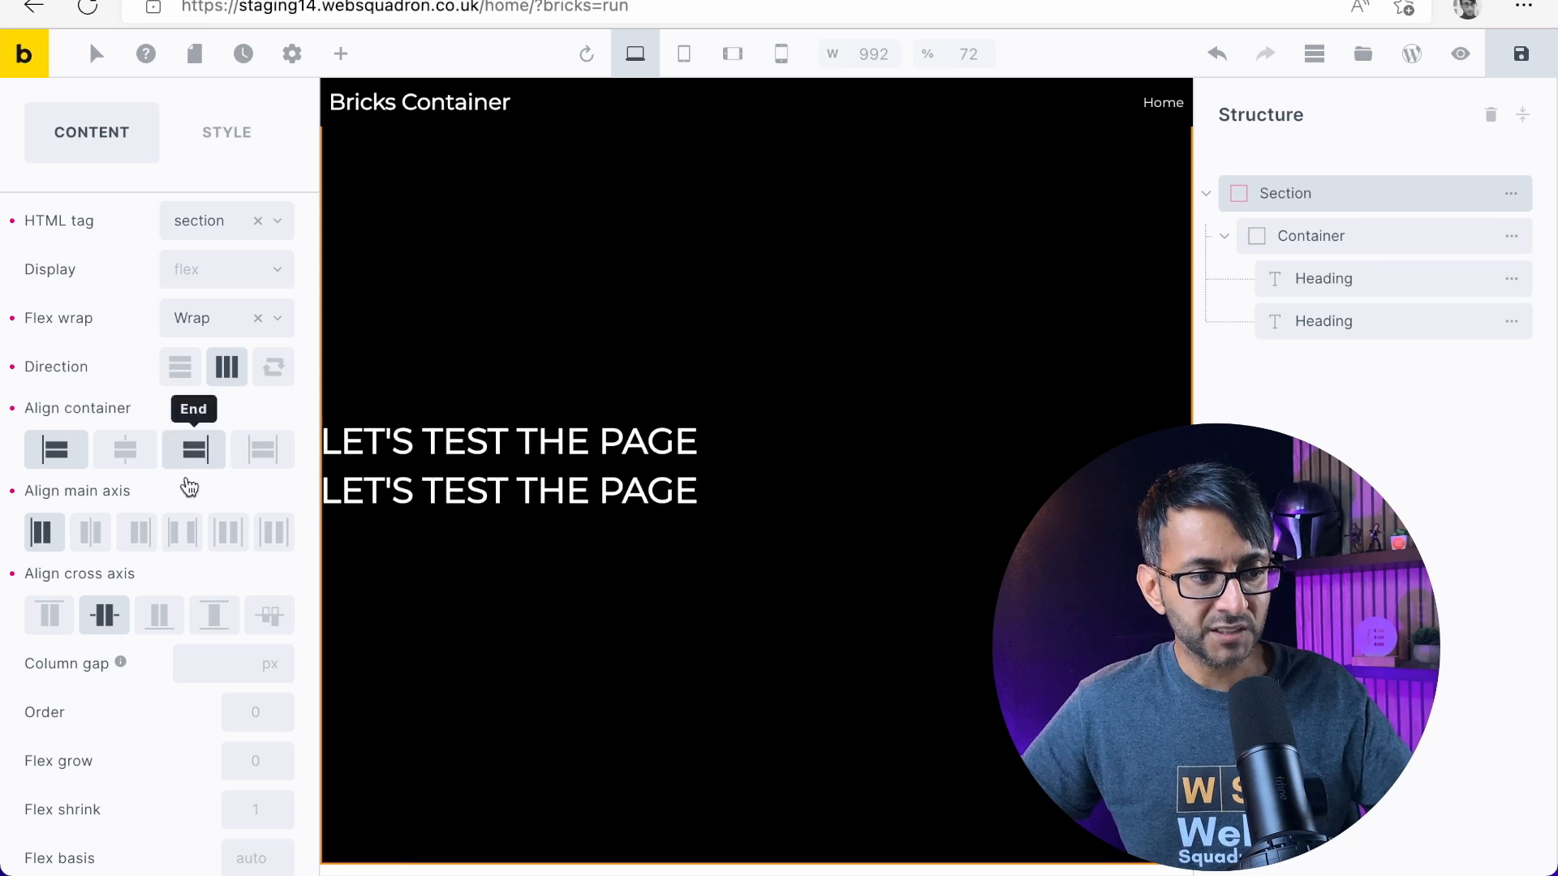
left_click(1330, 240)
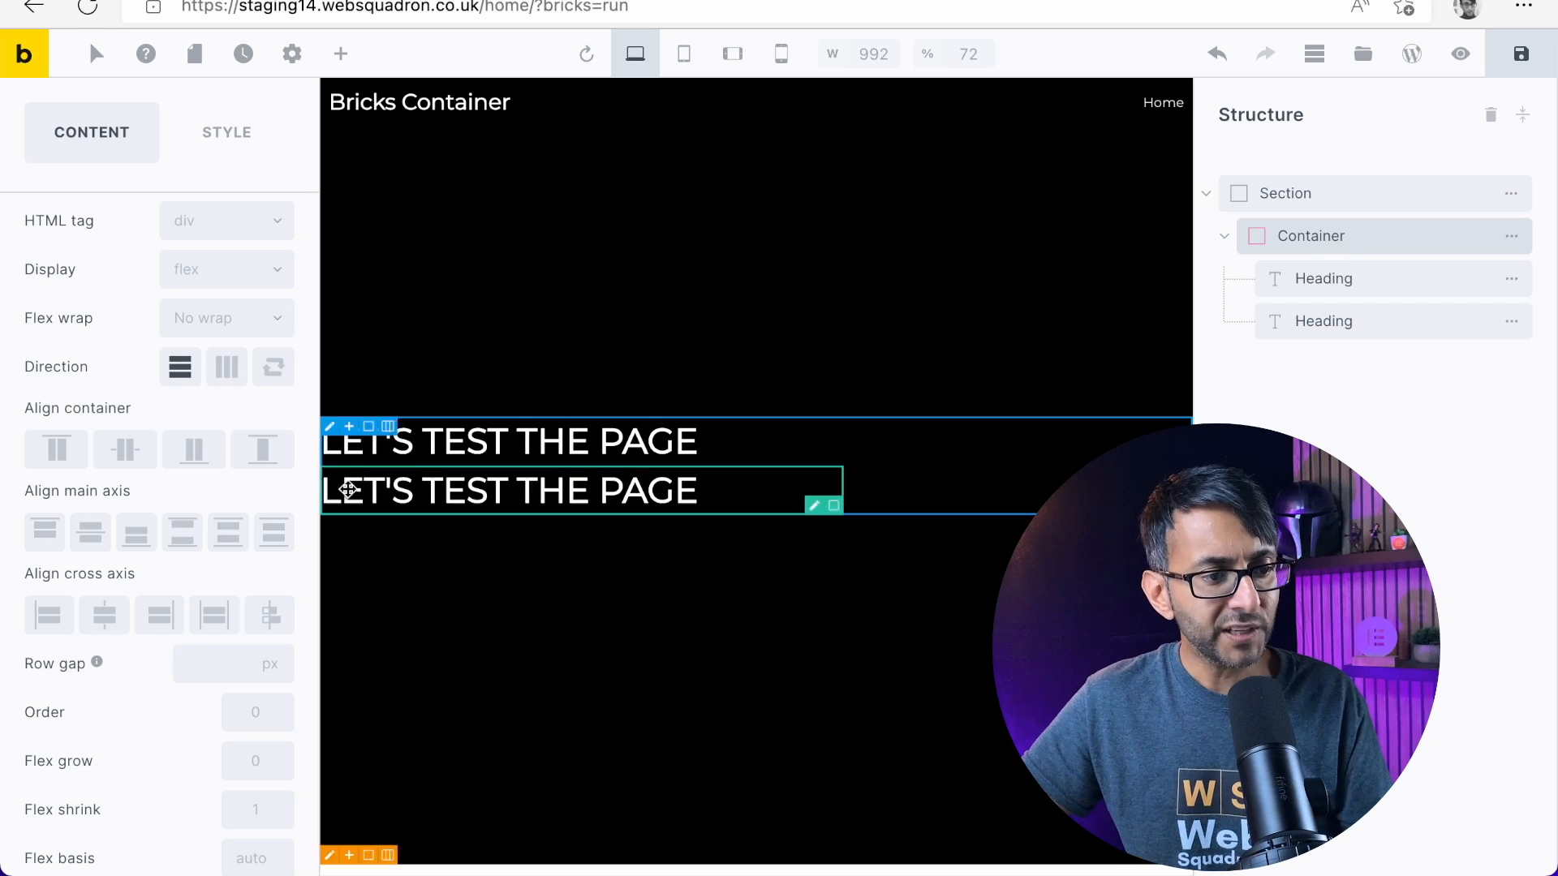
left_click(226, 370)
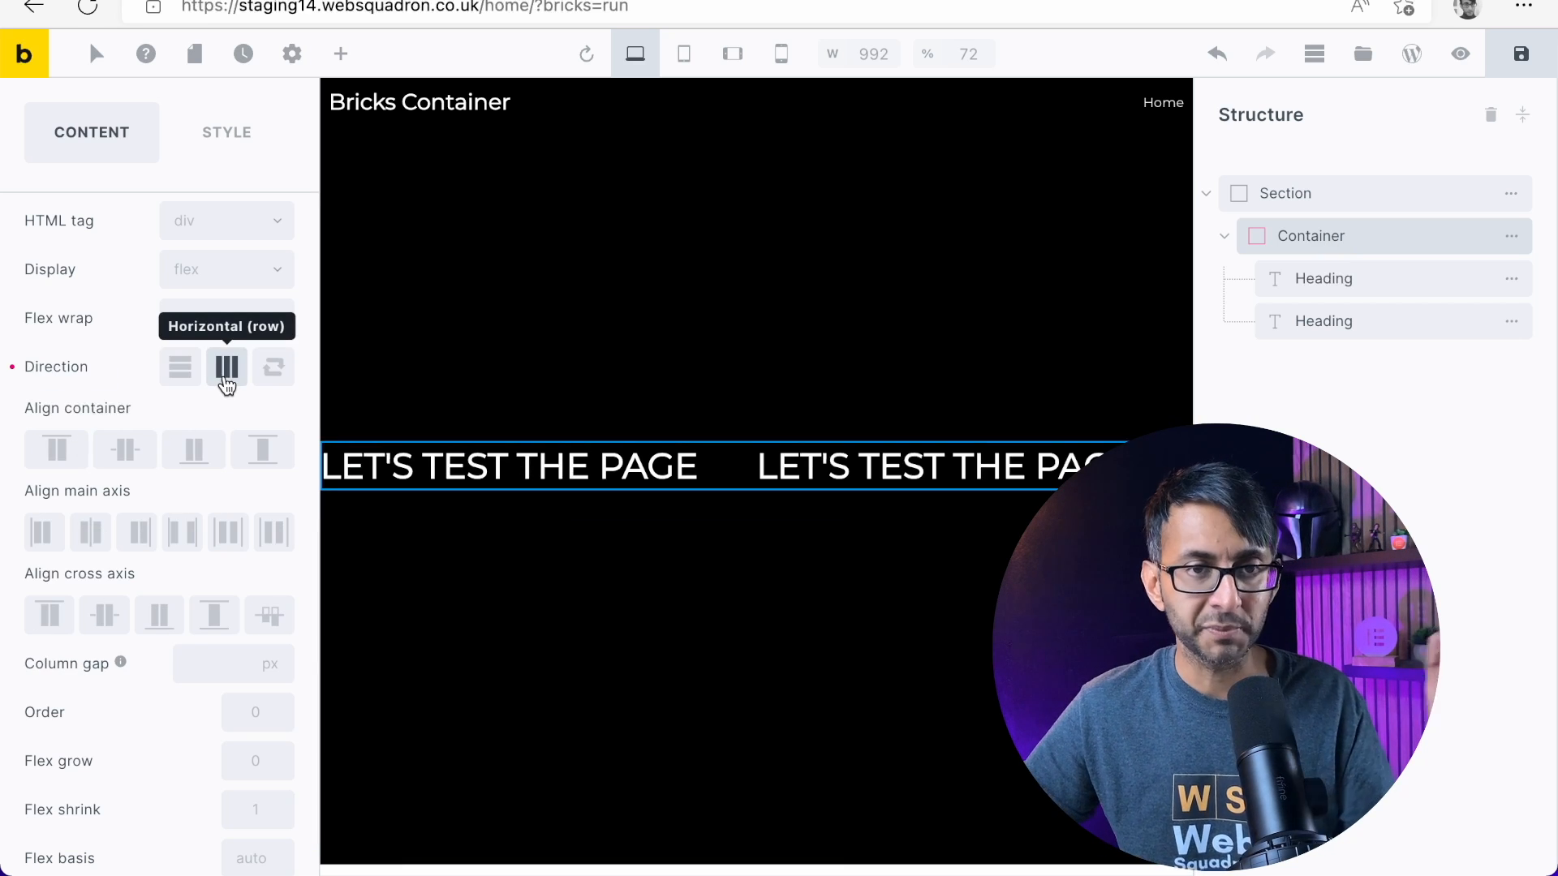
left_click(228, 323)
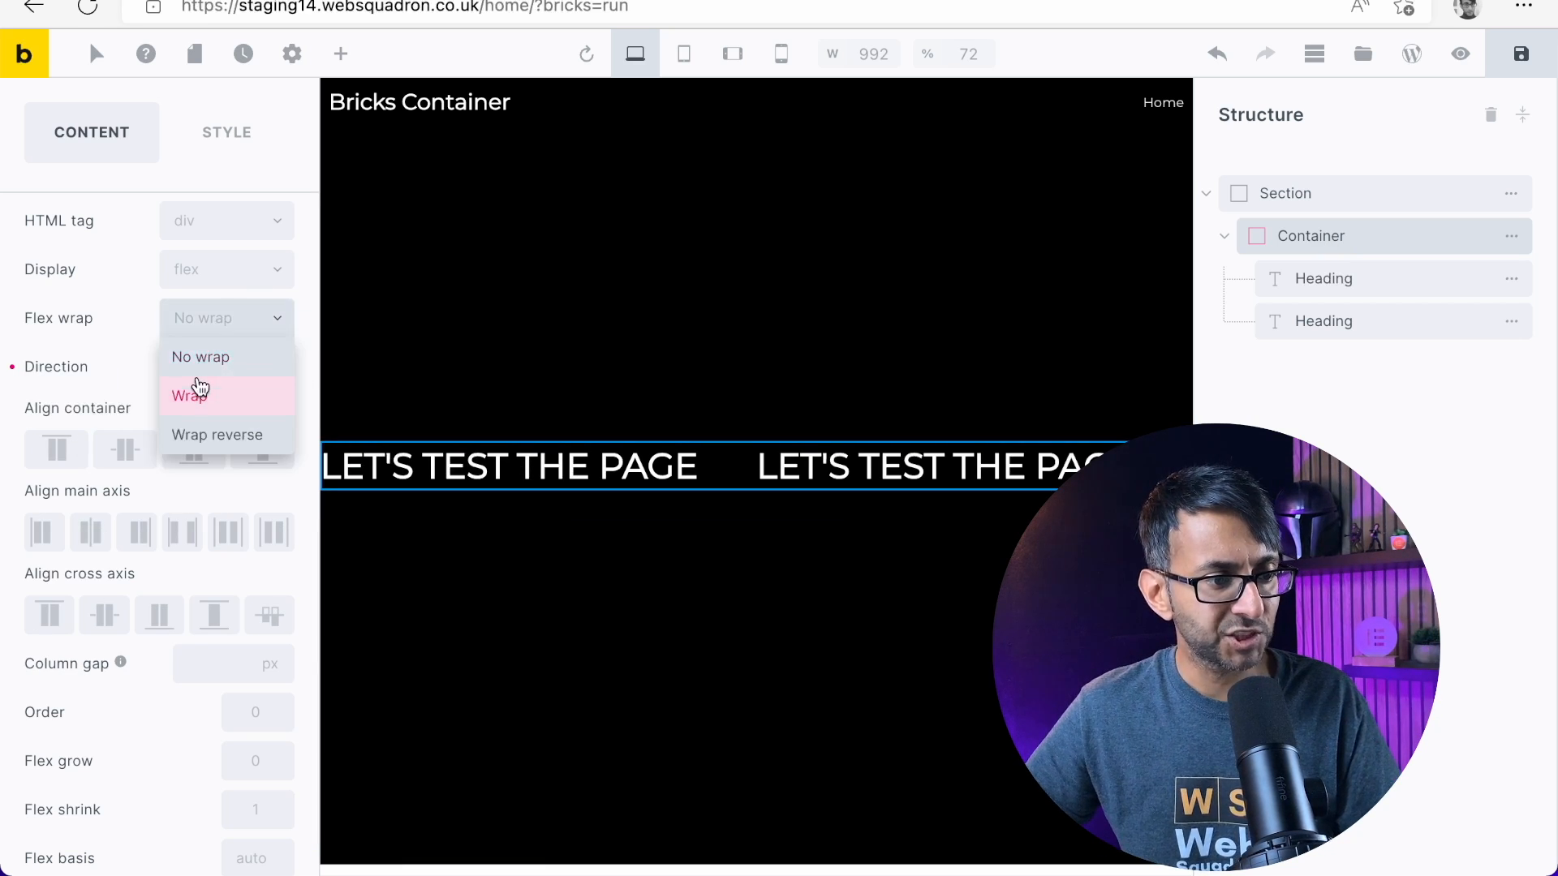
left_click(198, 385)
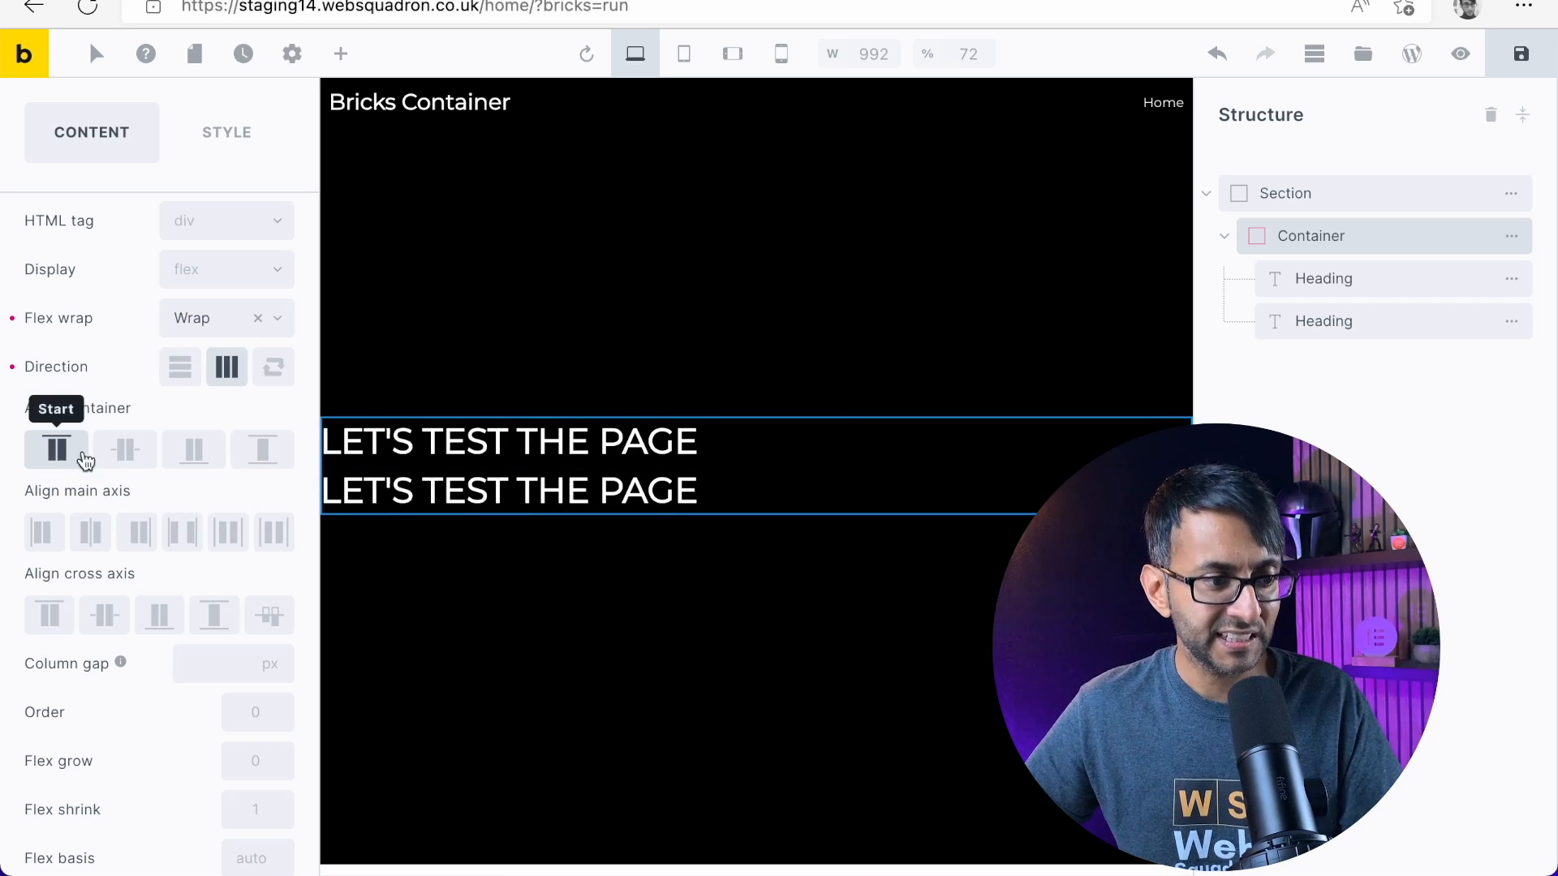
Set the container's own and cross axis alignment to center, trying center and end on the main axis before choosing start
left_click(122, 459)
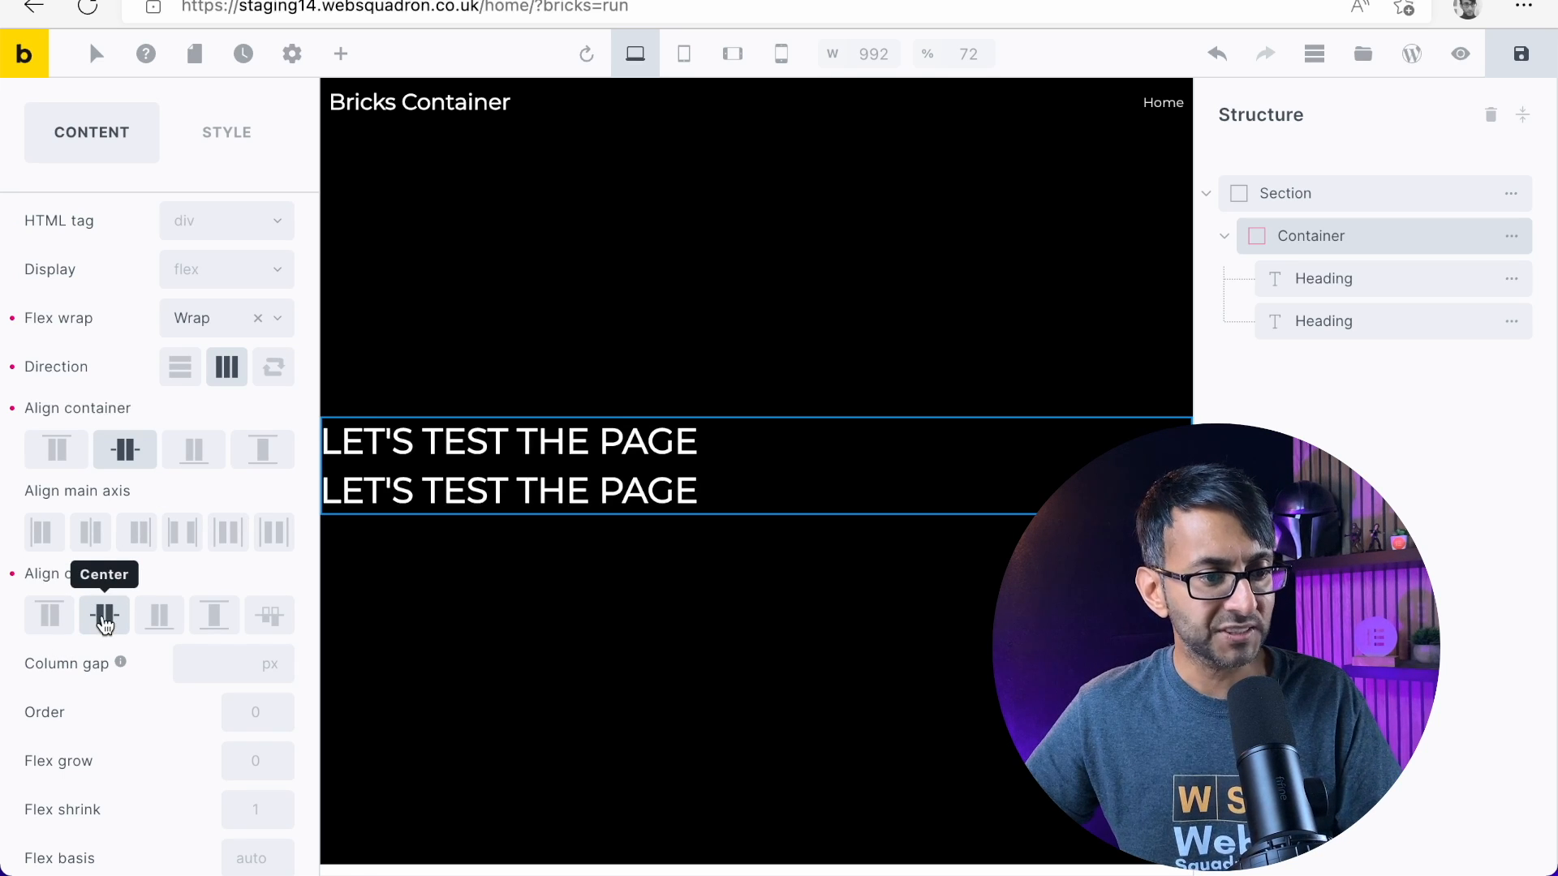
left_click(89, 535)
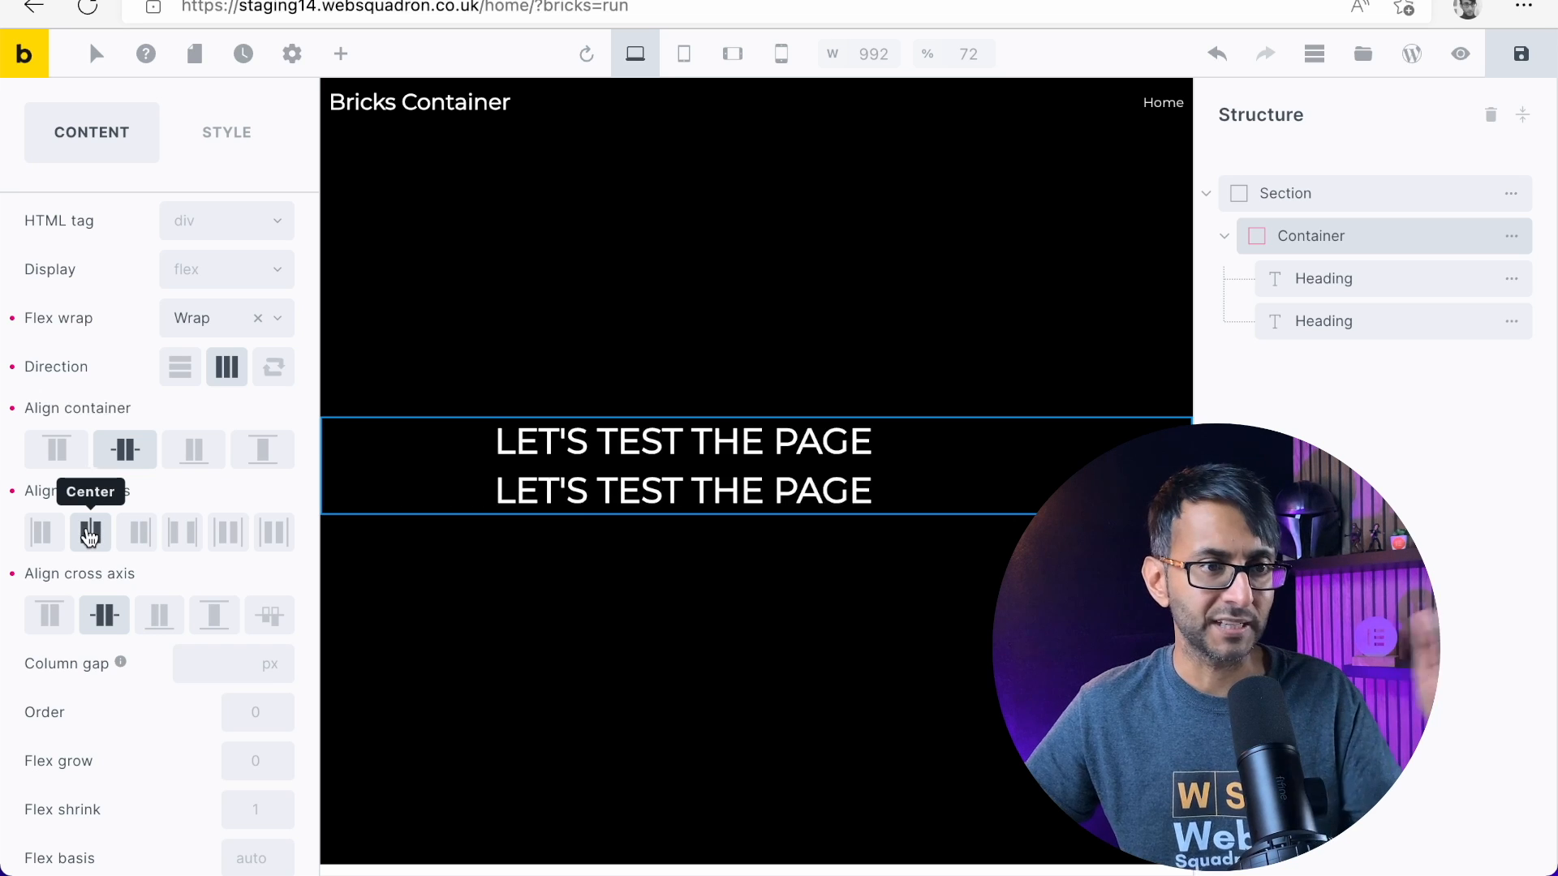
left_click(140, 532)
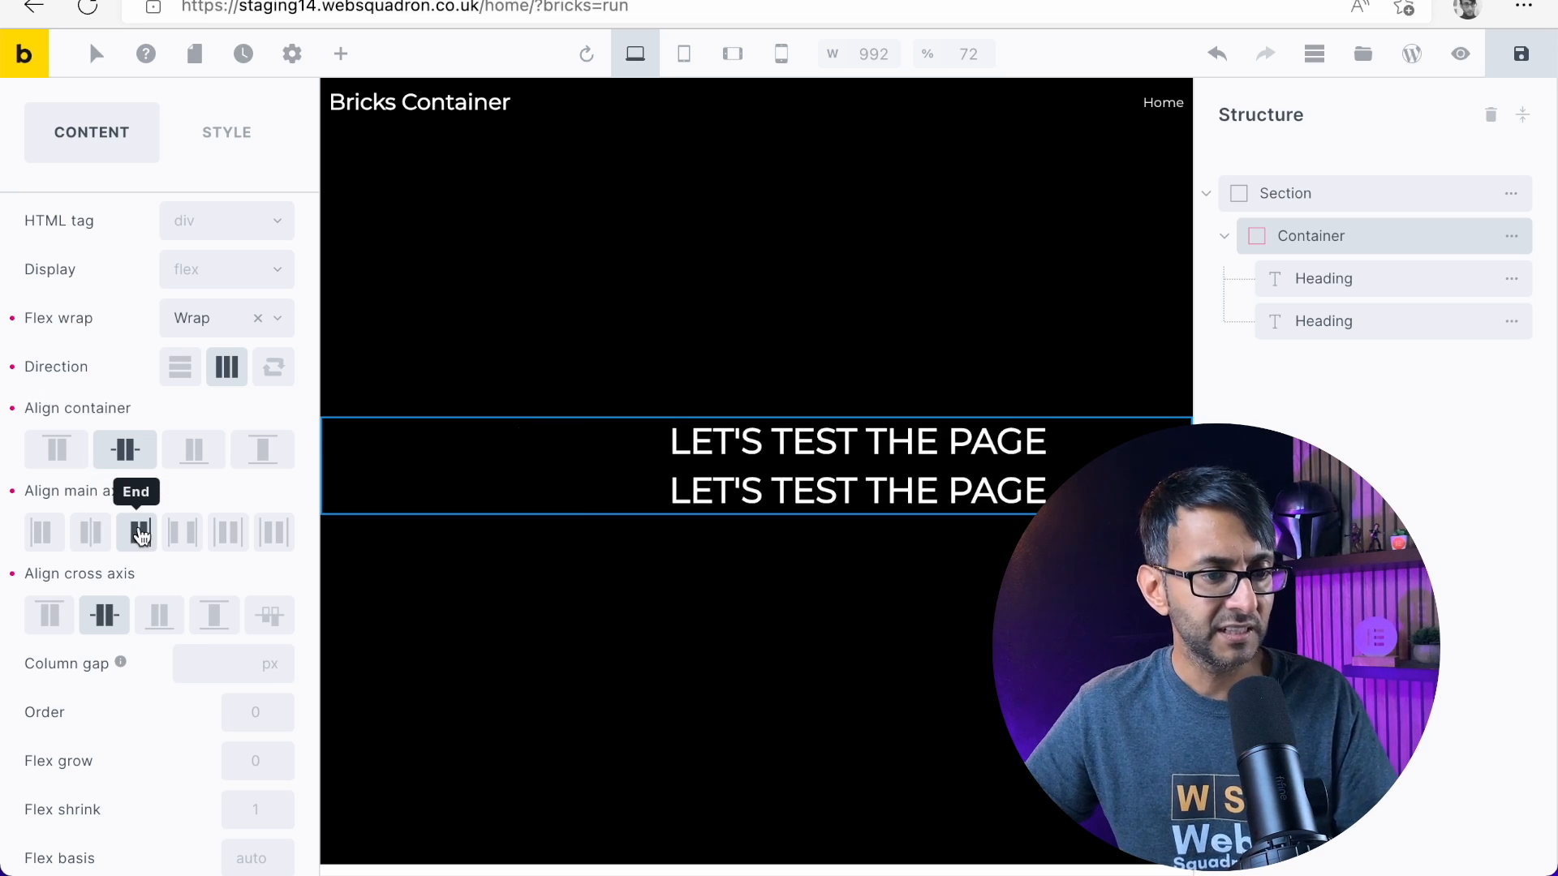
left_click(43, 535)
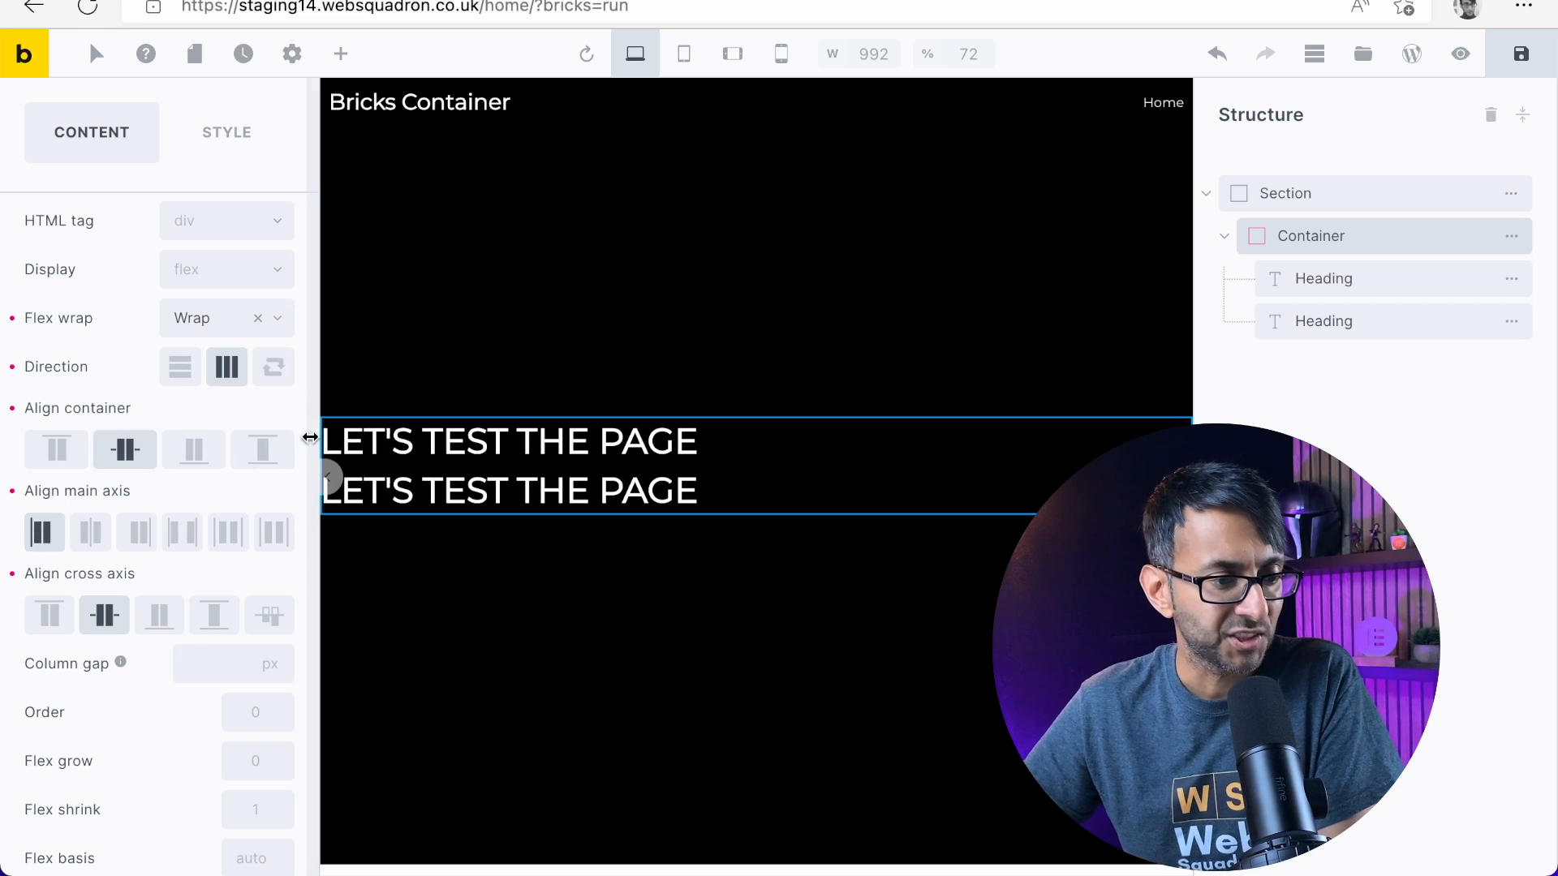
Set the section's container alignment to stretch, previewing the page before and after the change
left_click(1458, 55)
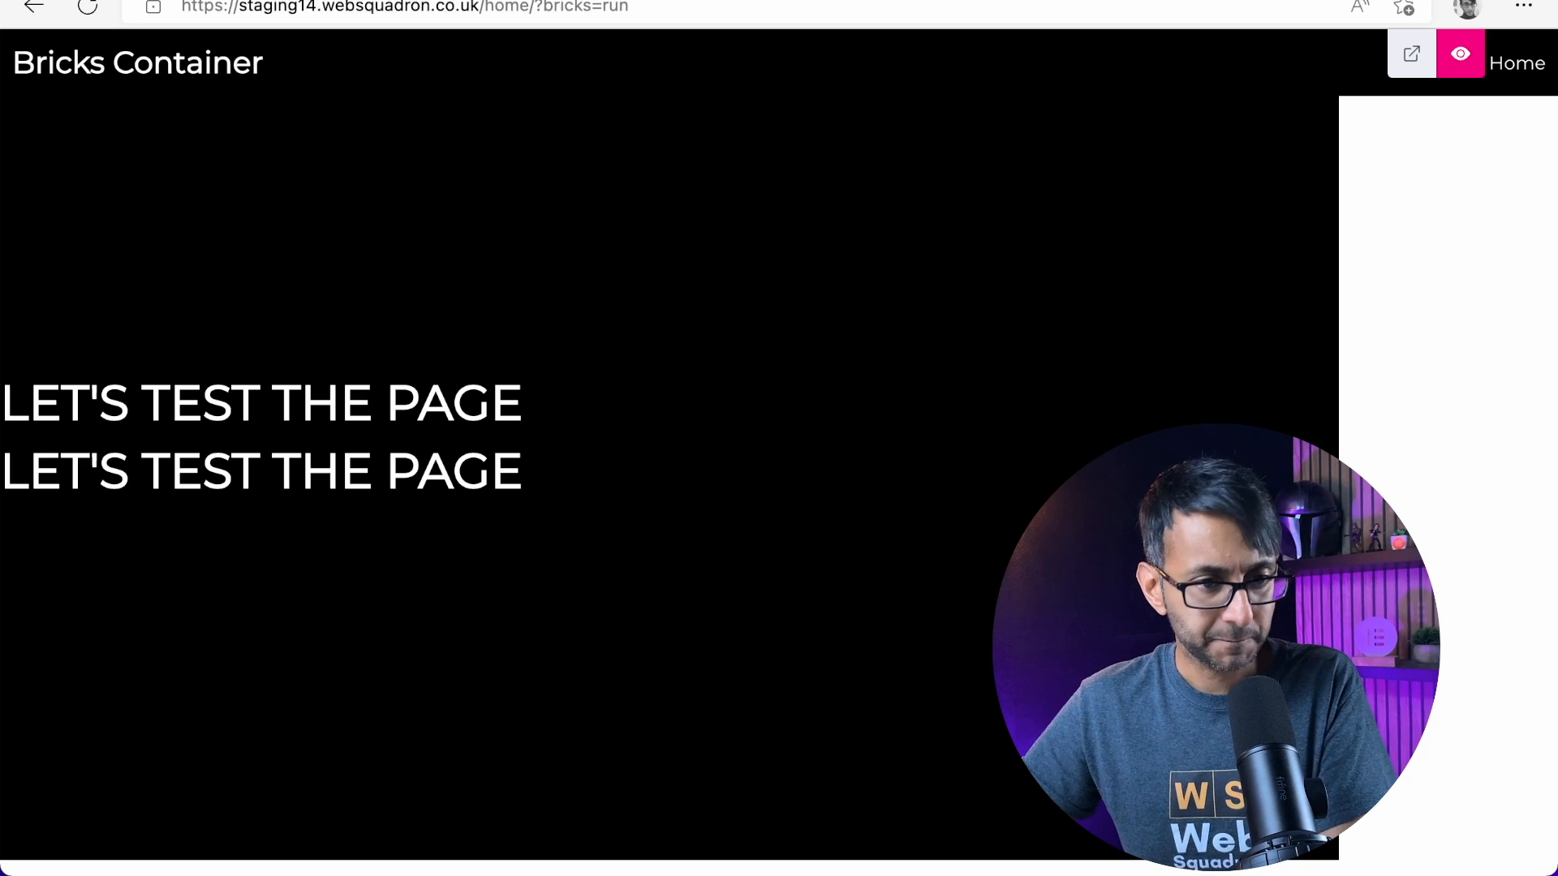
left_click(1460, 53)
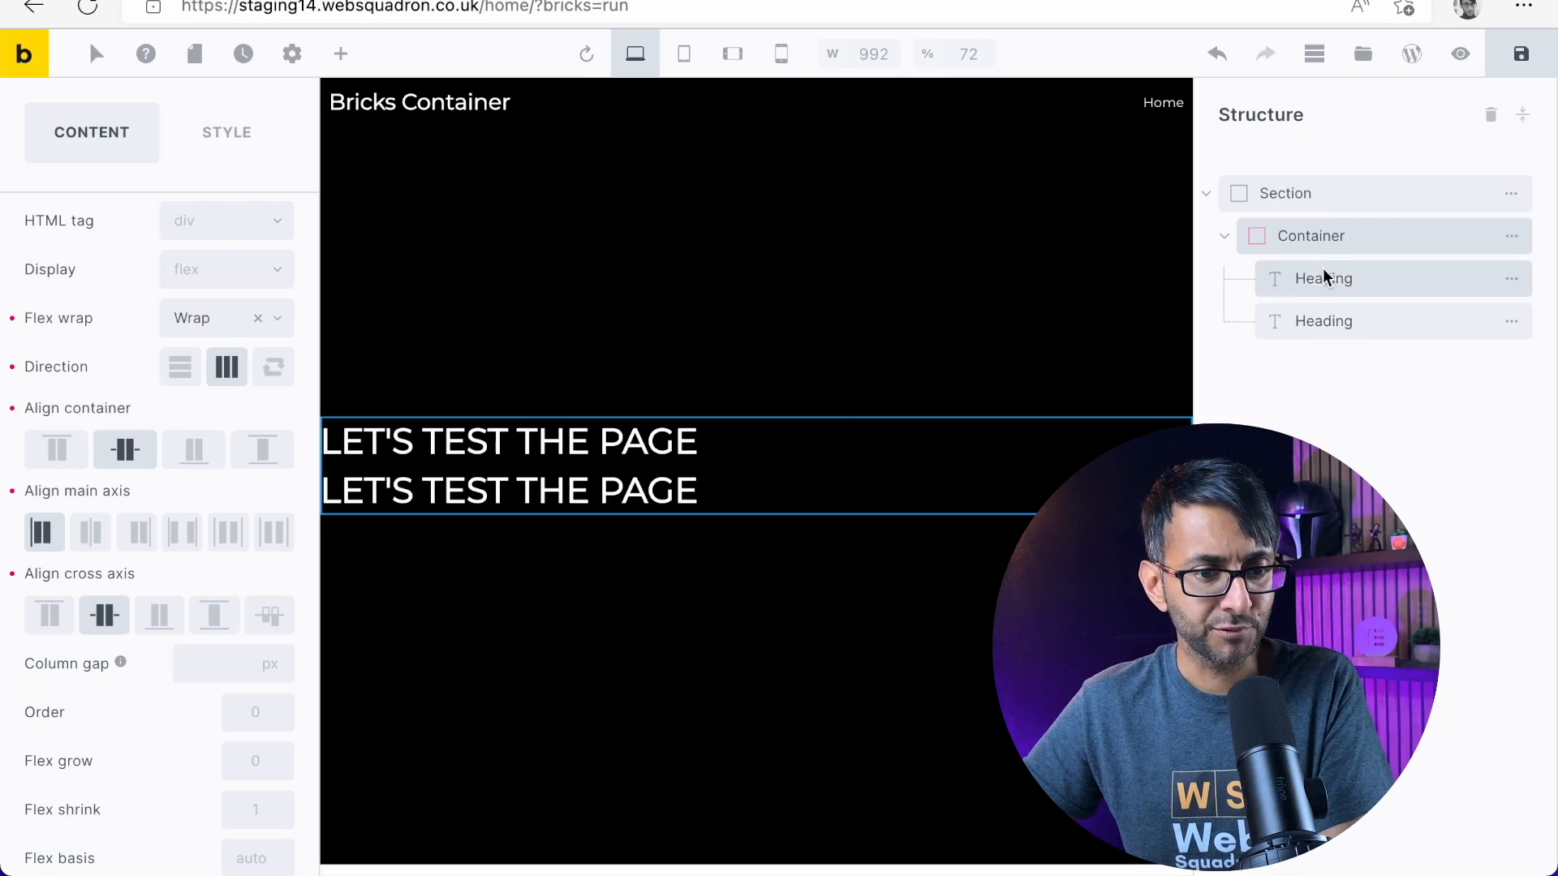
left_click(1377, 202)
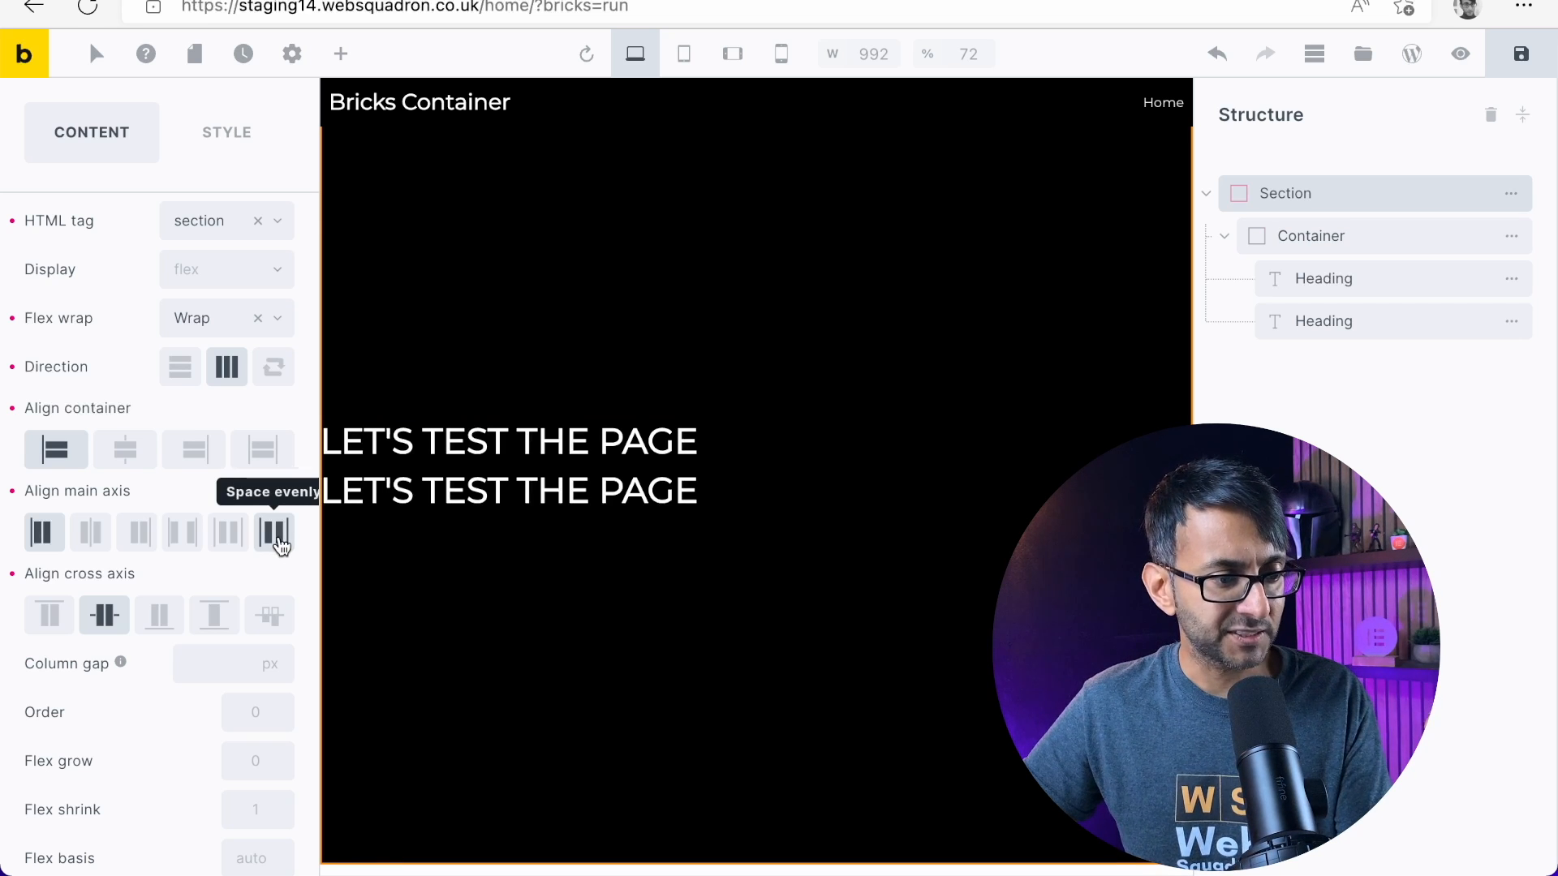
left_click(260, 459)
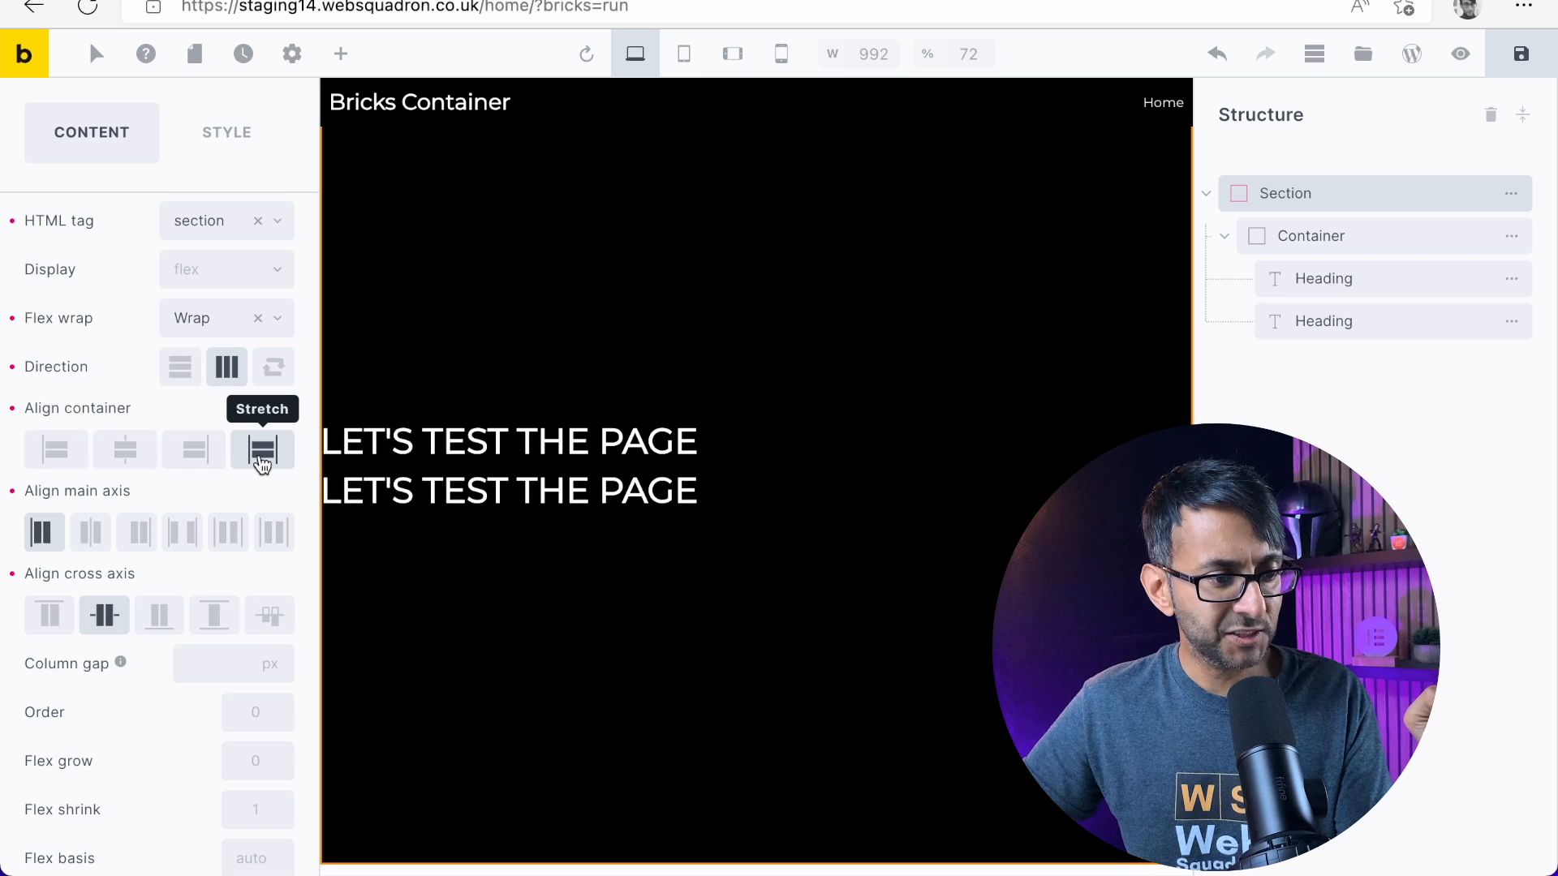
left_click(1456, 50)
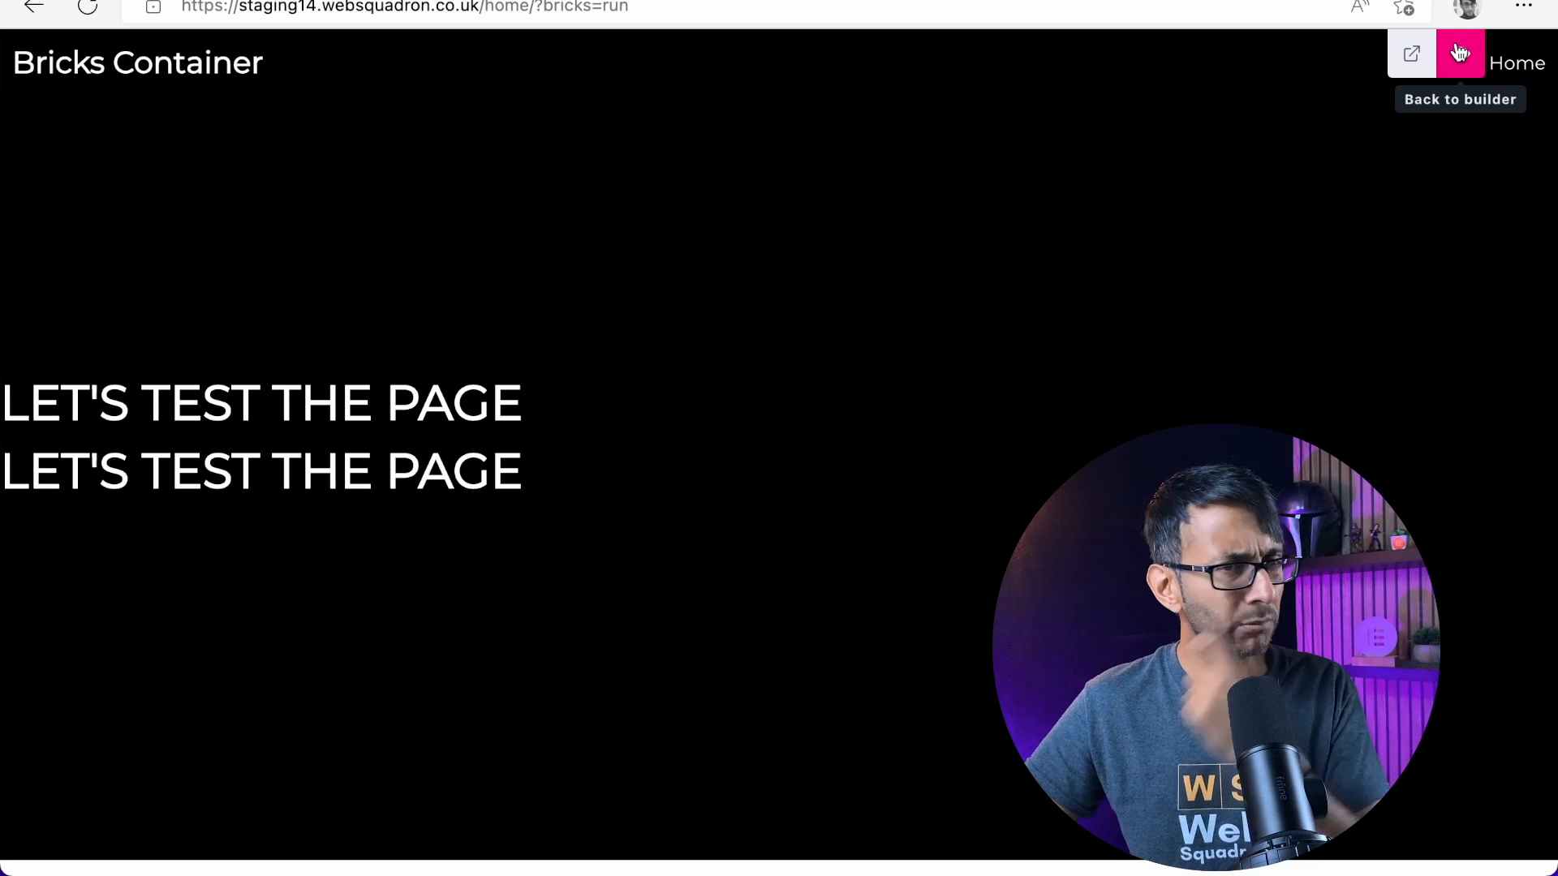
left_click(1458, 56)
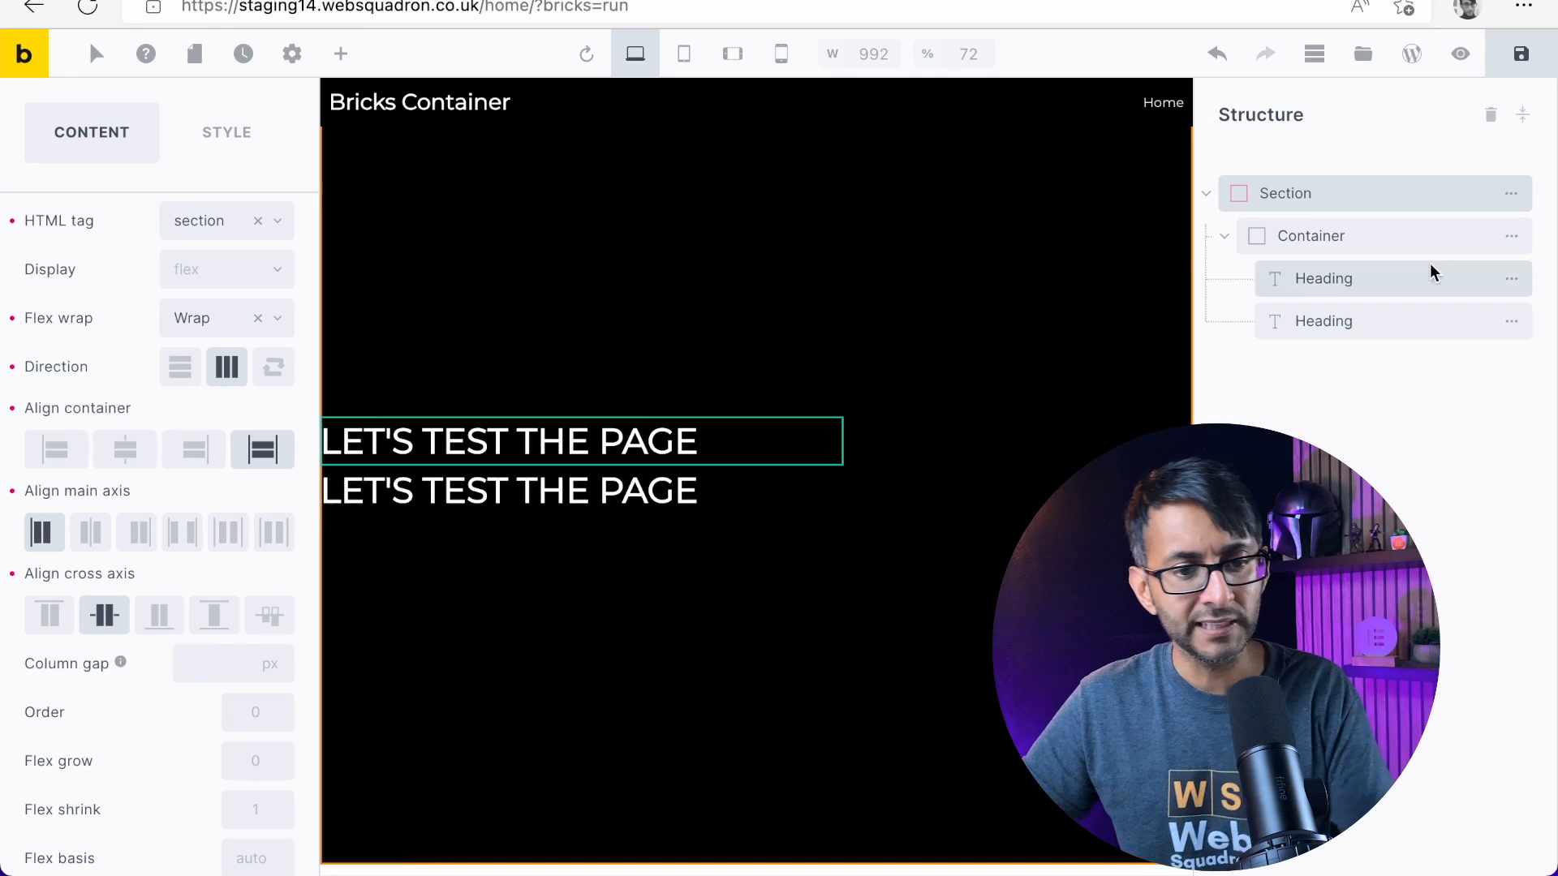
Change the second heading's text to "How does it look?" and set its font weight to 400
left_click(1381, 229)
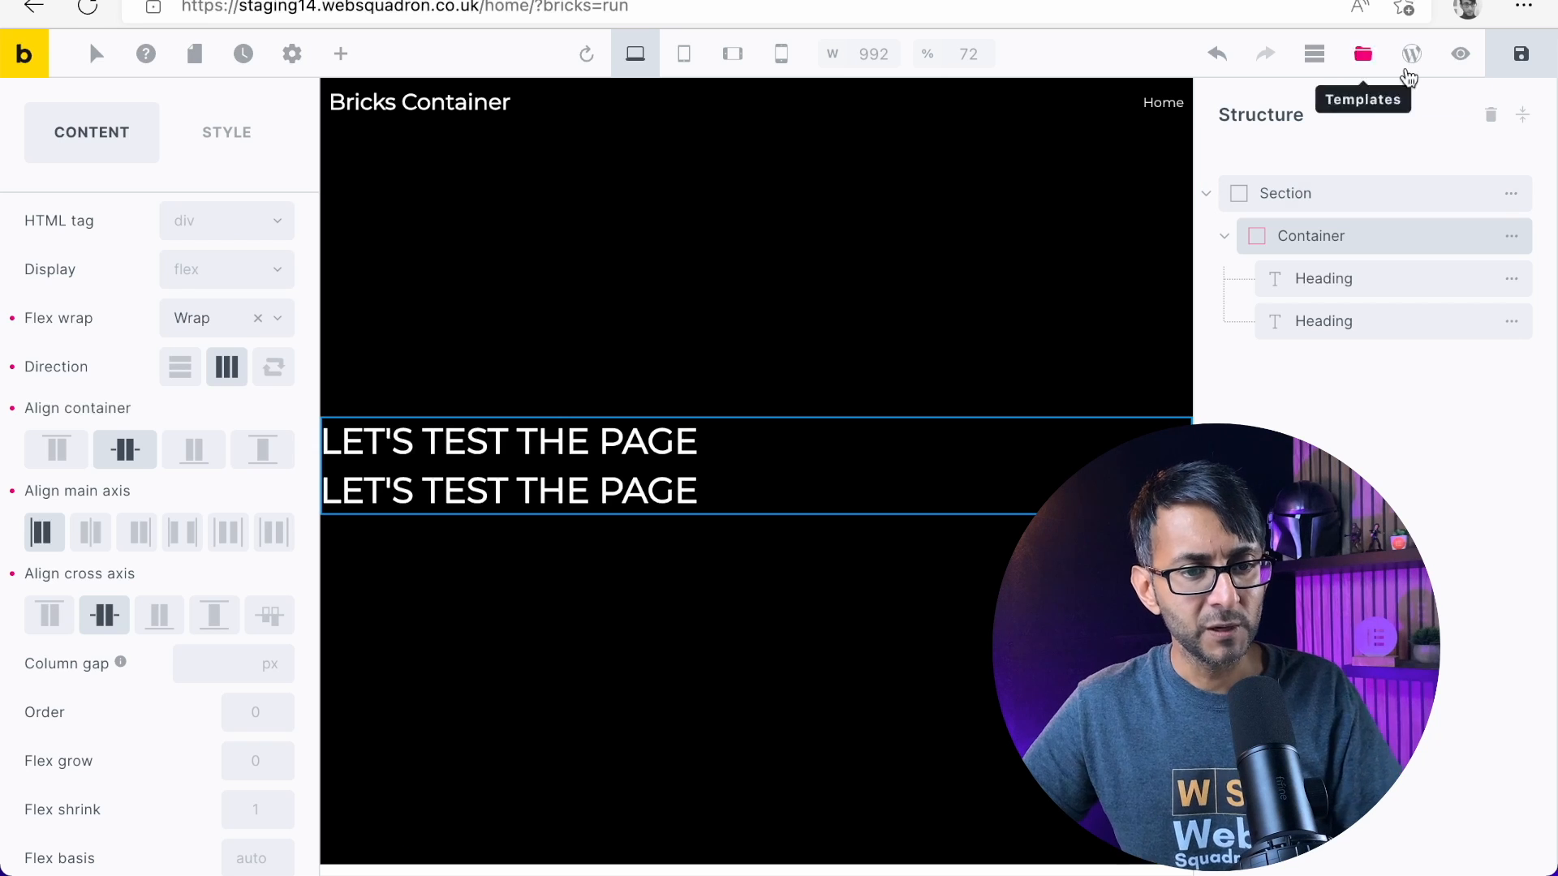
left_click(1460, 54)
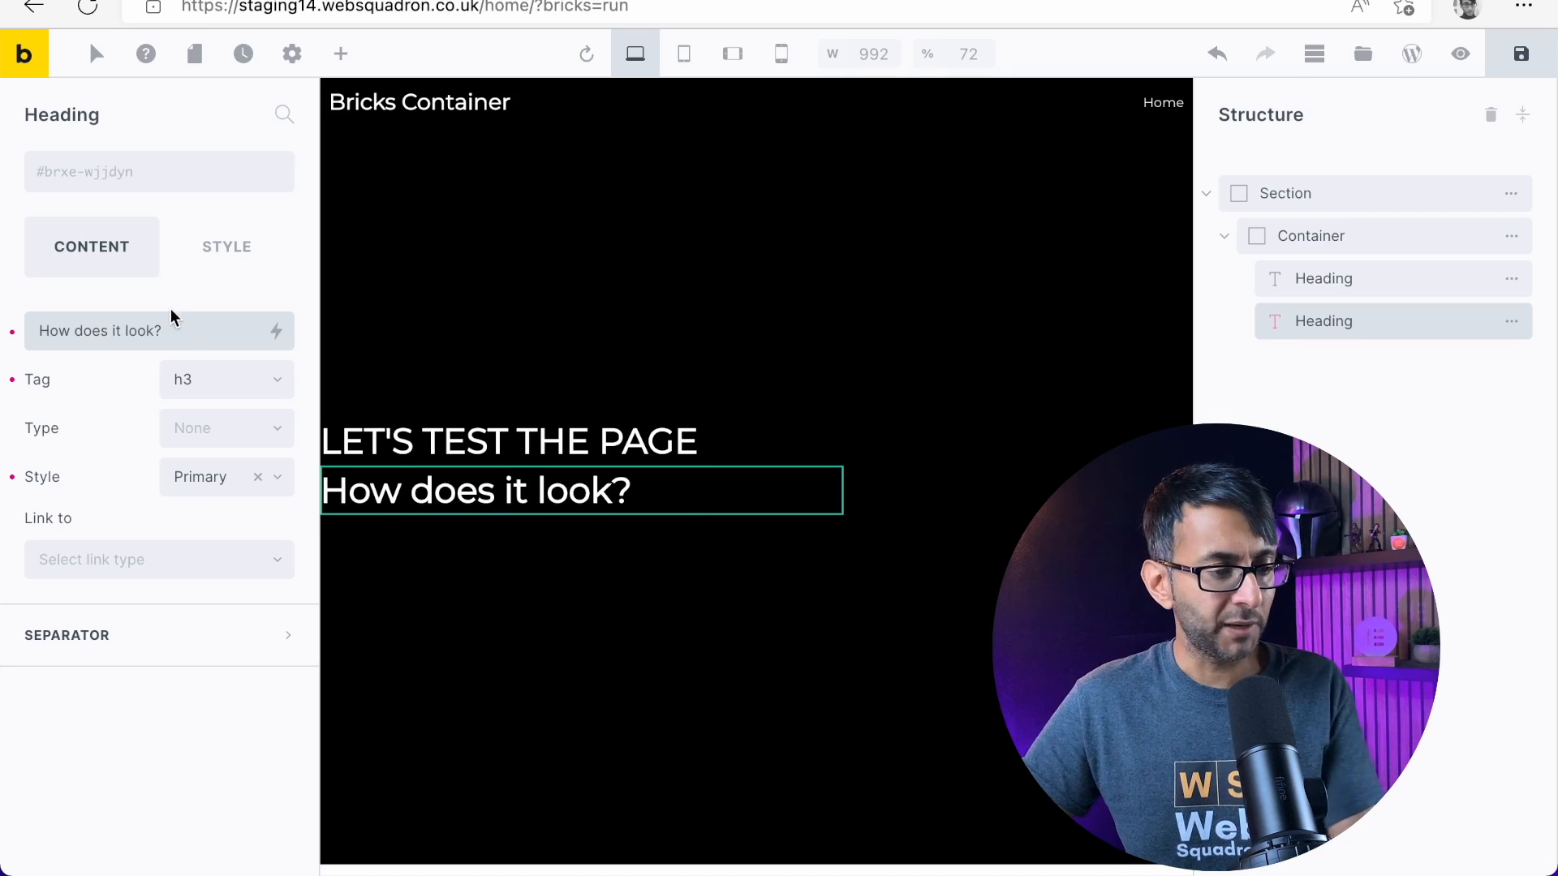
left_click(213, 255)
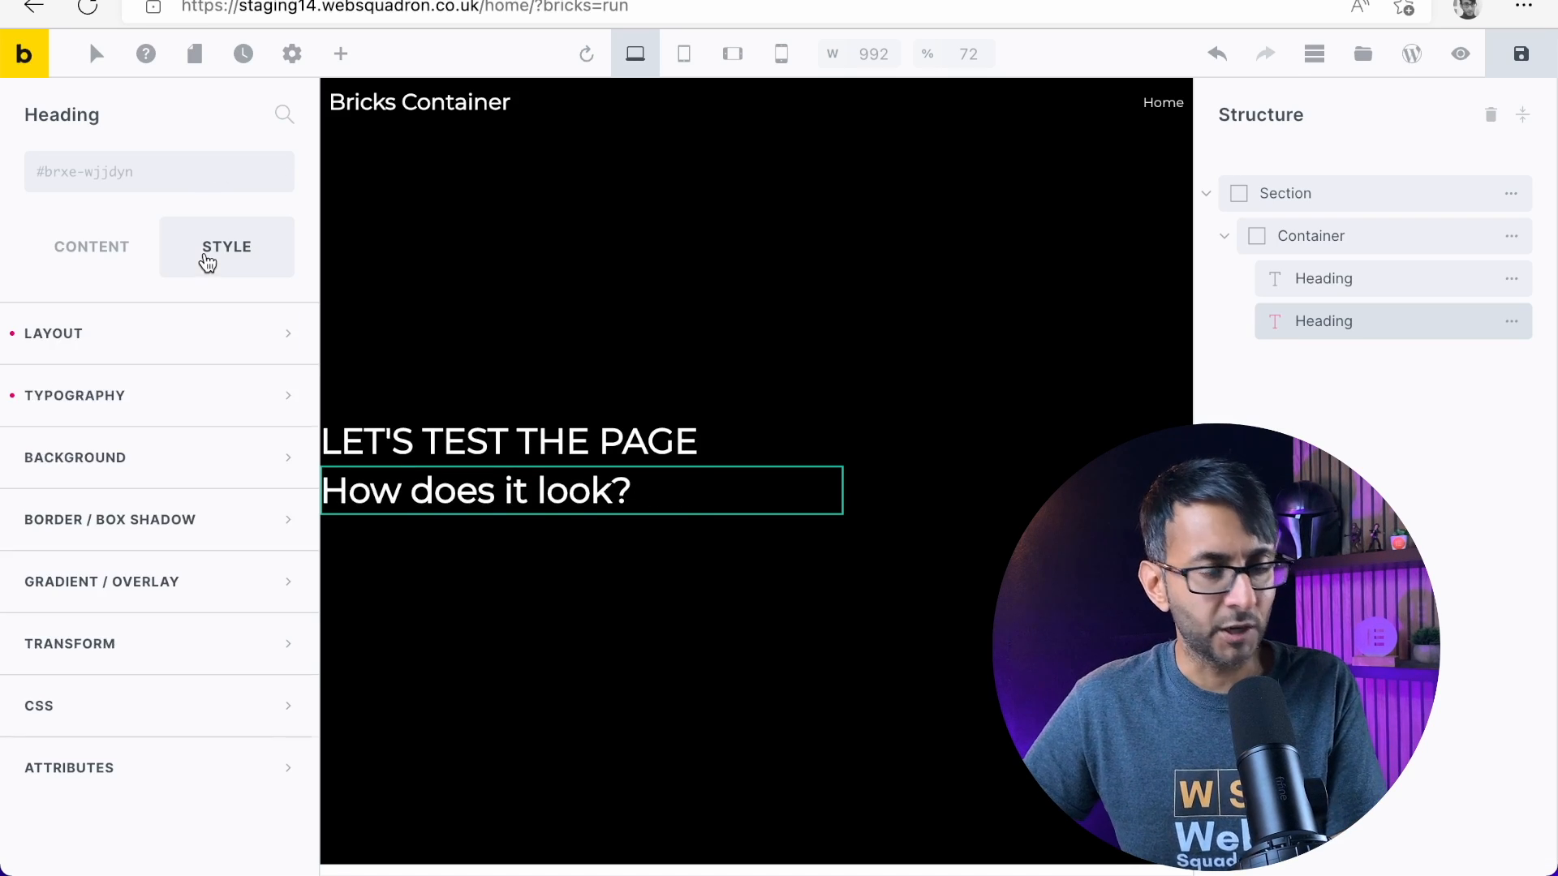
left_click(237, 393)
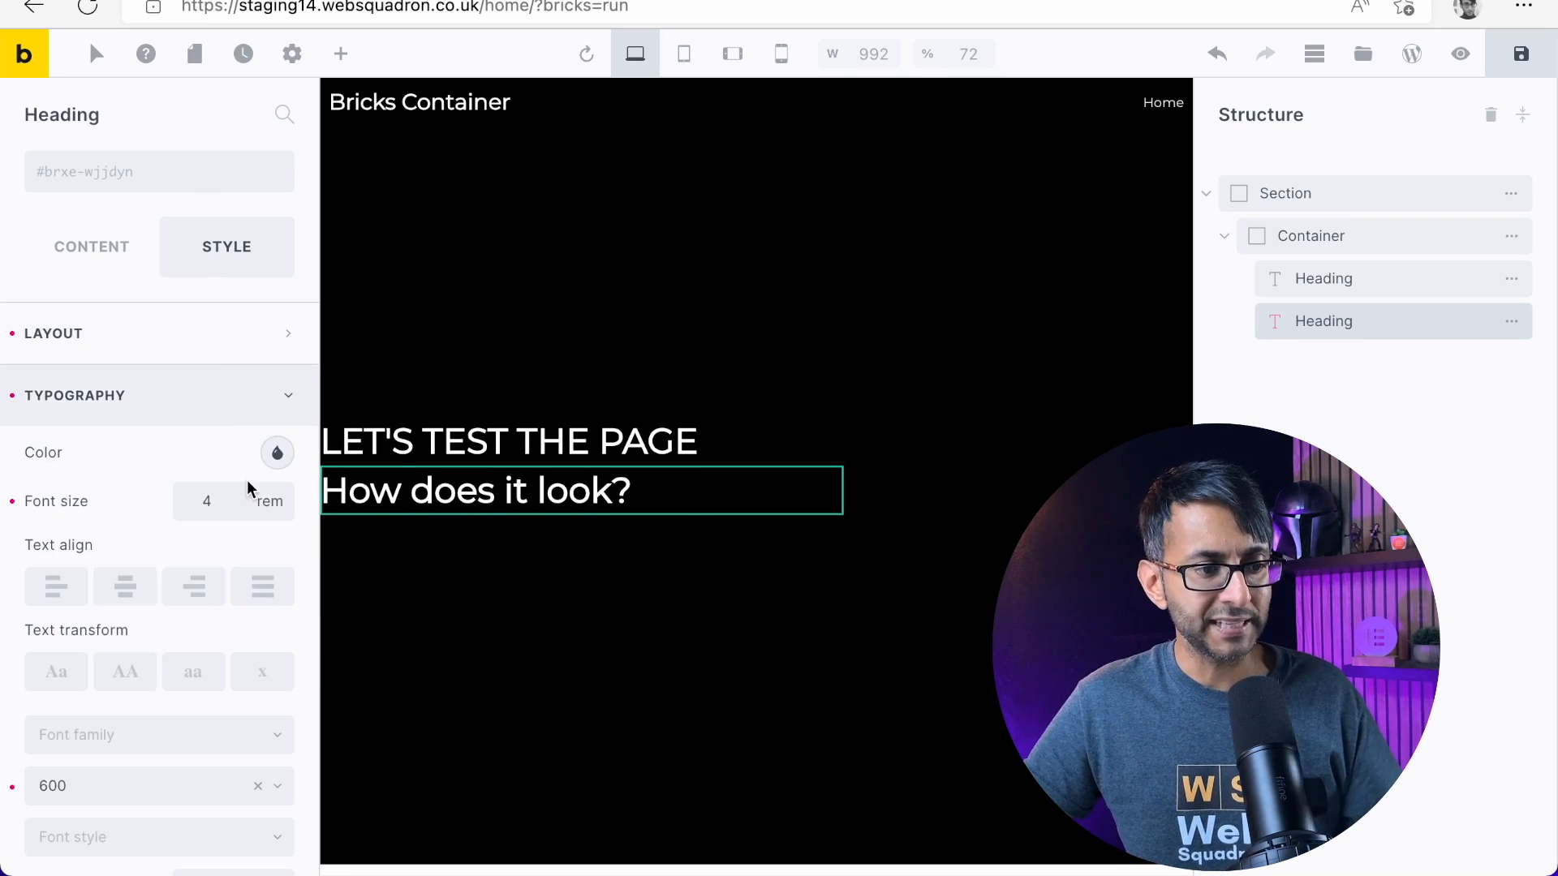
scroll(243, 515, "down", 5)
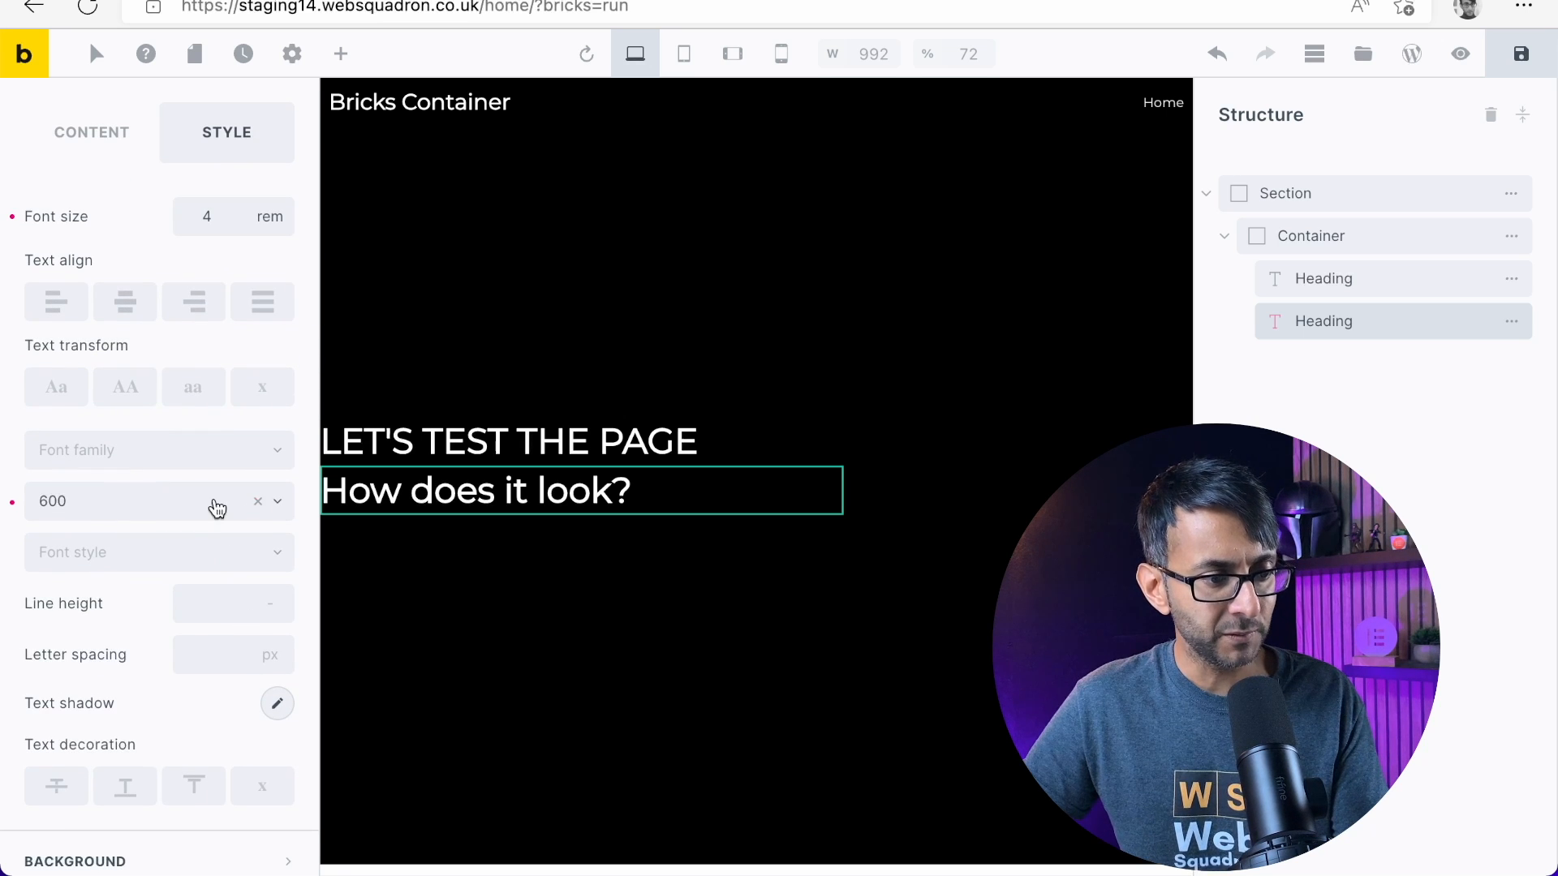
left_click(114, 509)
left_click(95, 584)
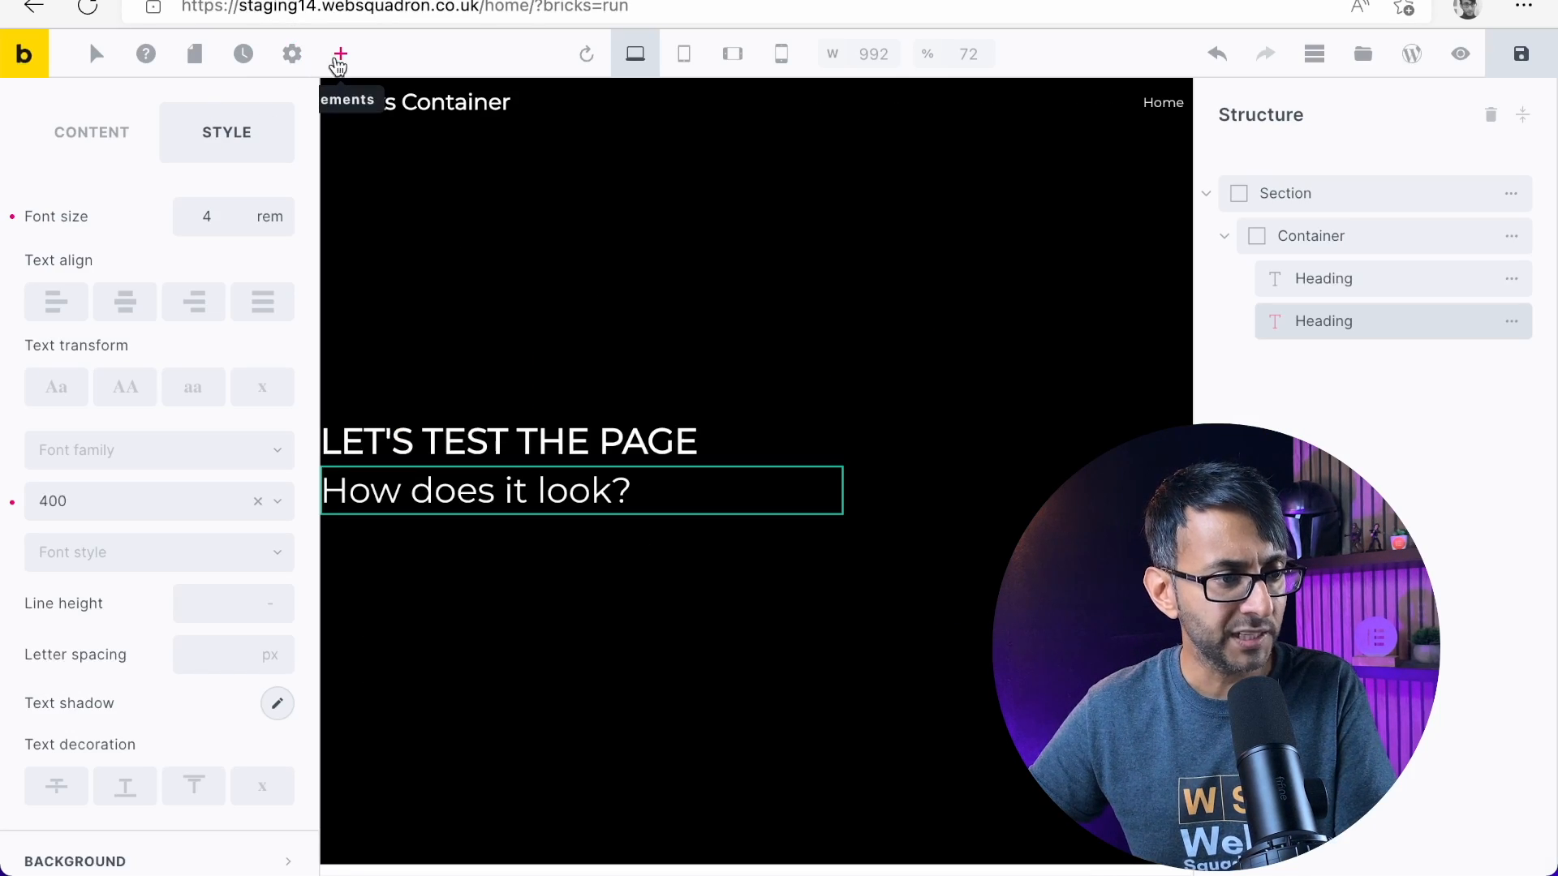
Add a Divider element inside the container, below the second heading
left_click(339, 59)
type("divi")
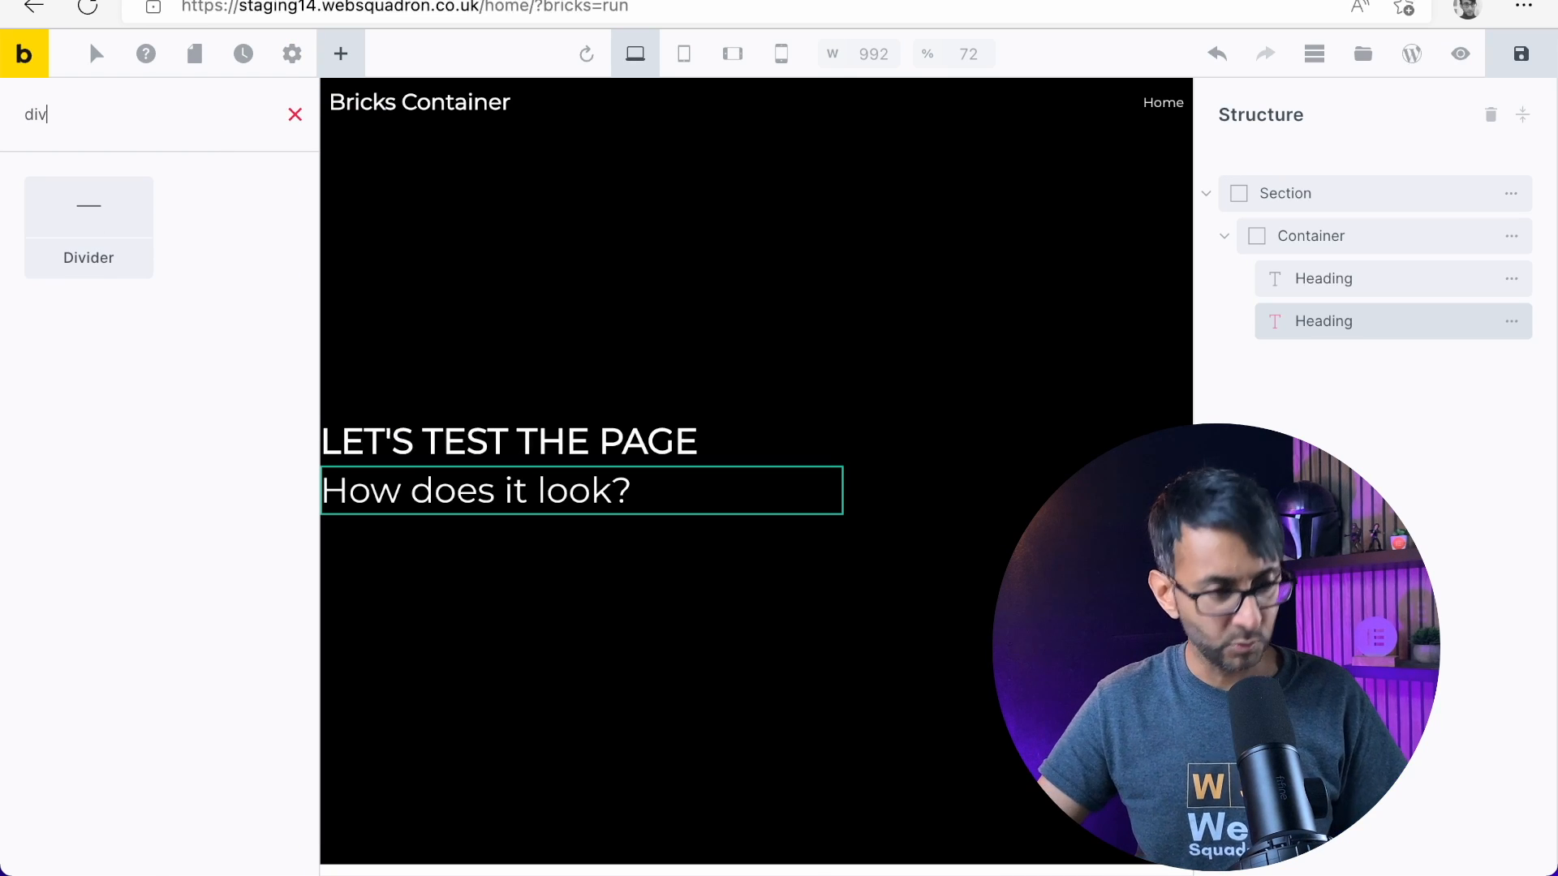
left_click_drag(149, 212, 495, 354)
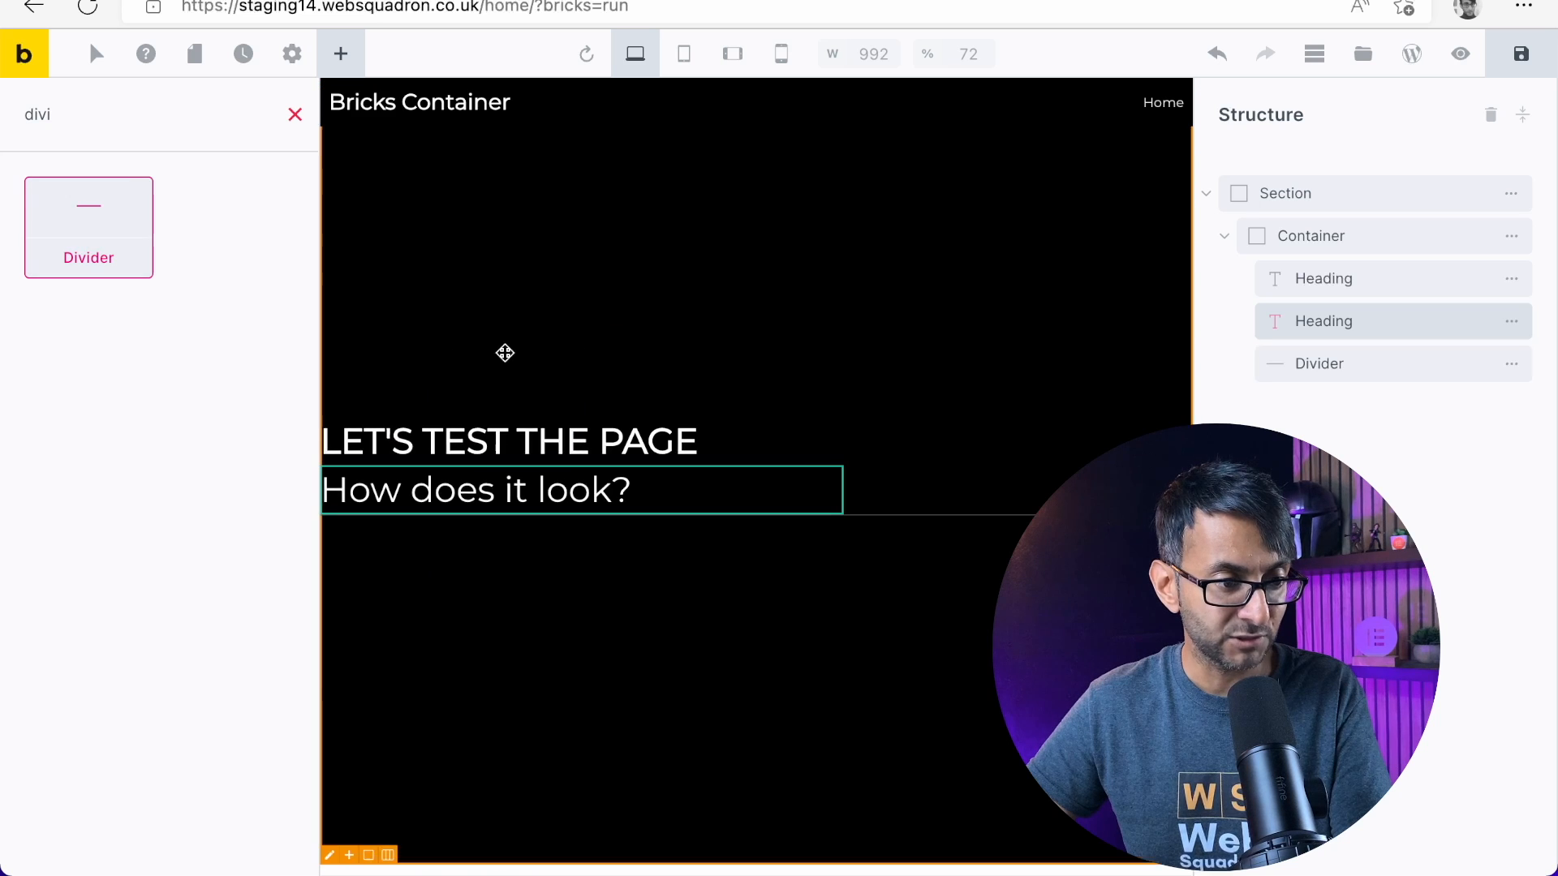
Set the divider's typography color to the gray #9e9e9e
left_click(1350, 368)
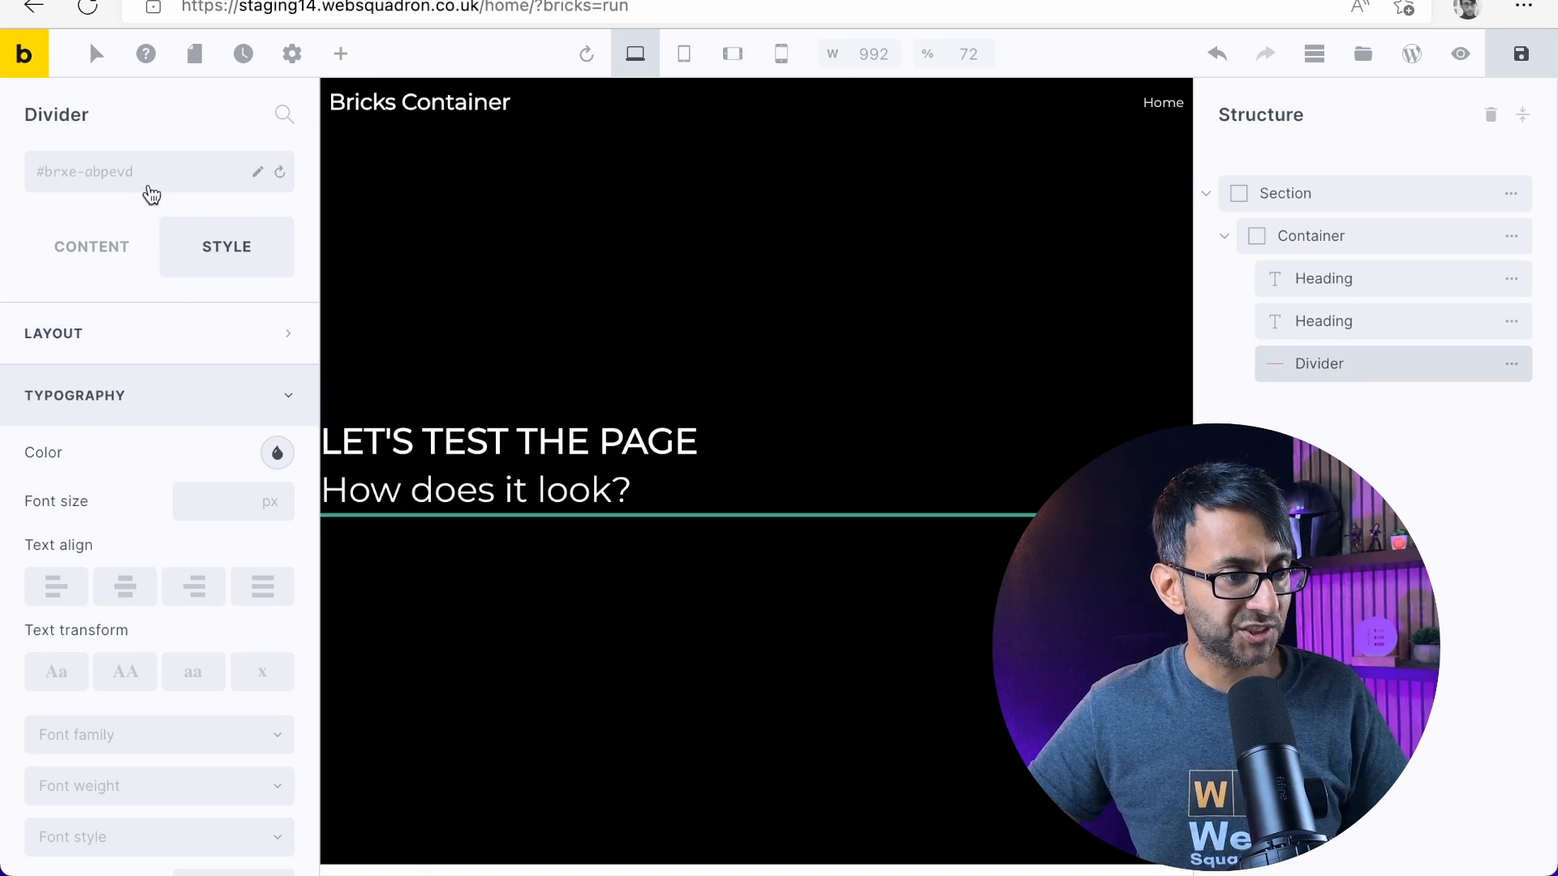
scroll(138, 389, "down", 2)
scroll(170, 324, "up", 2)
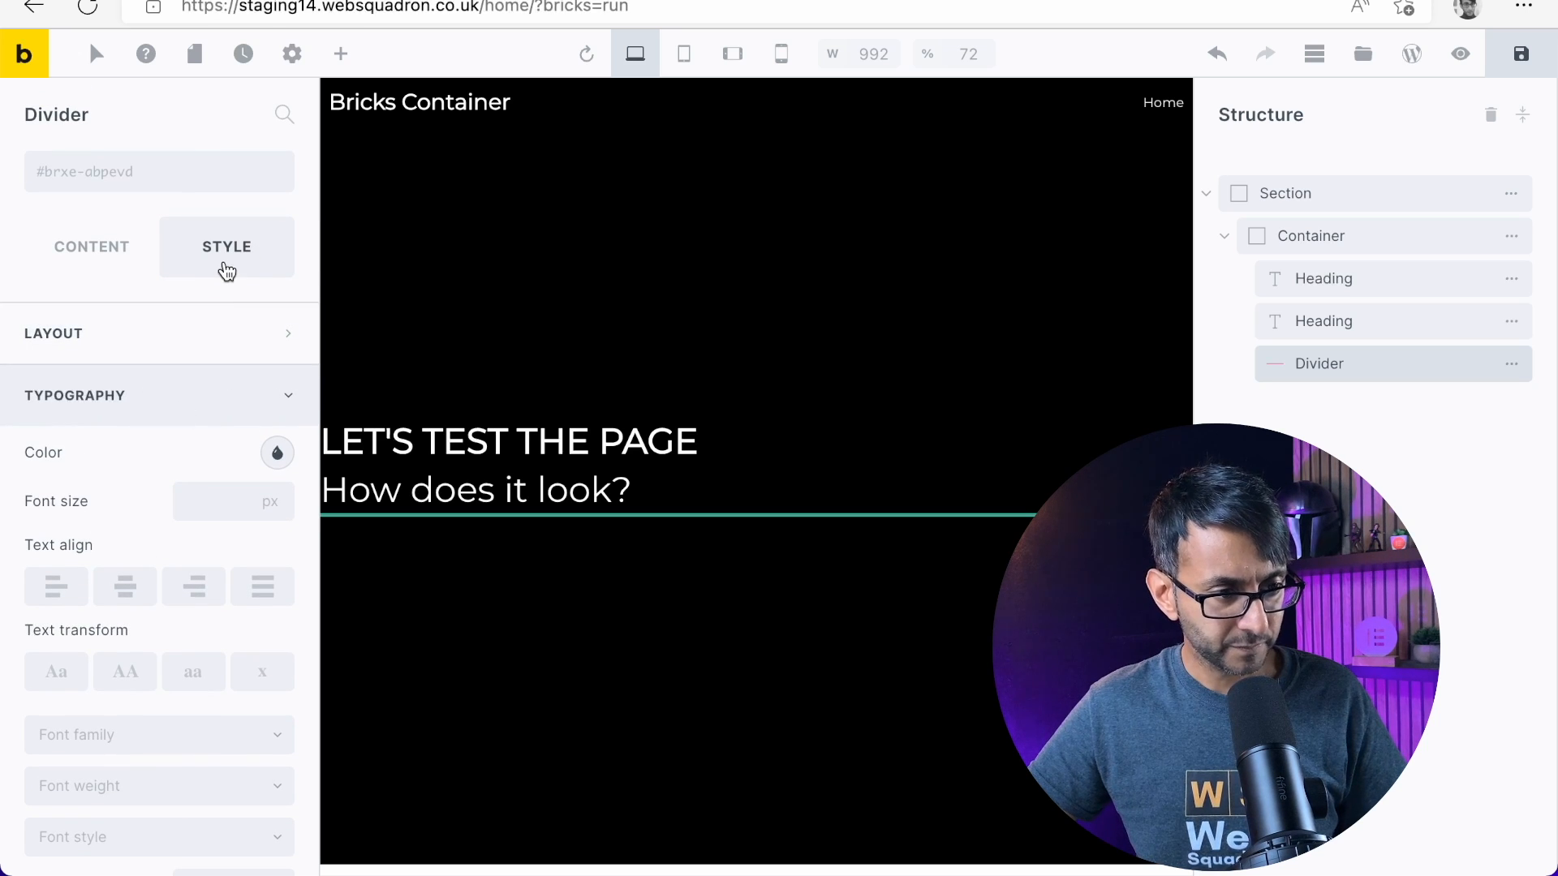
left_click(277, 453)
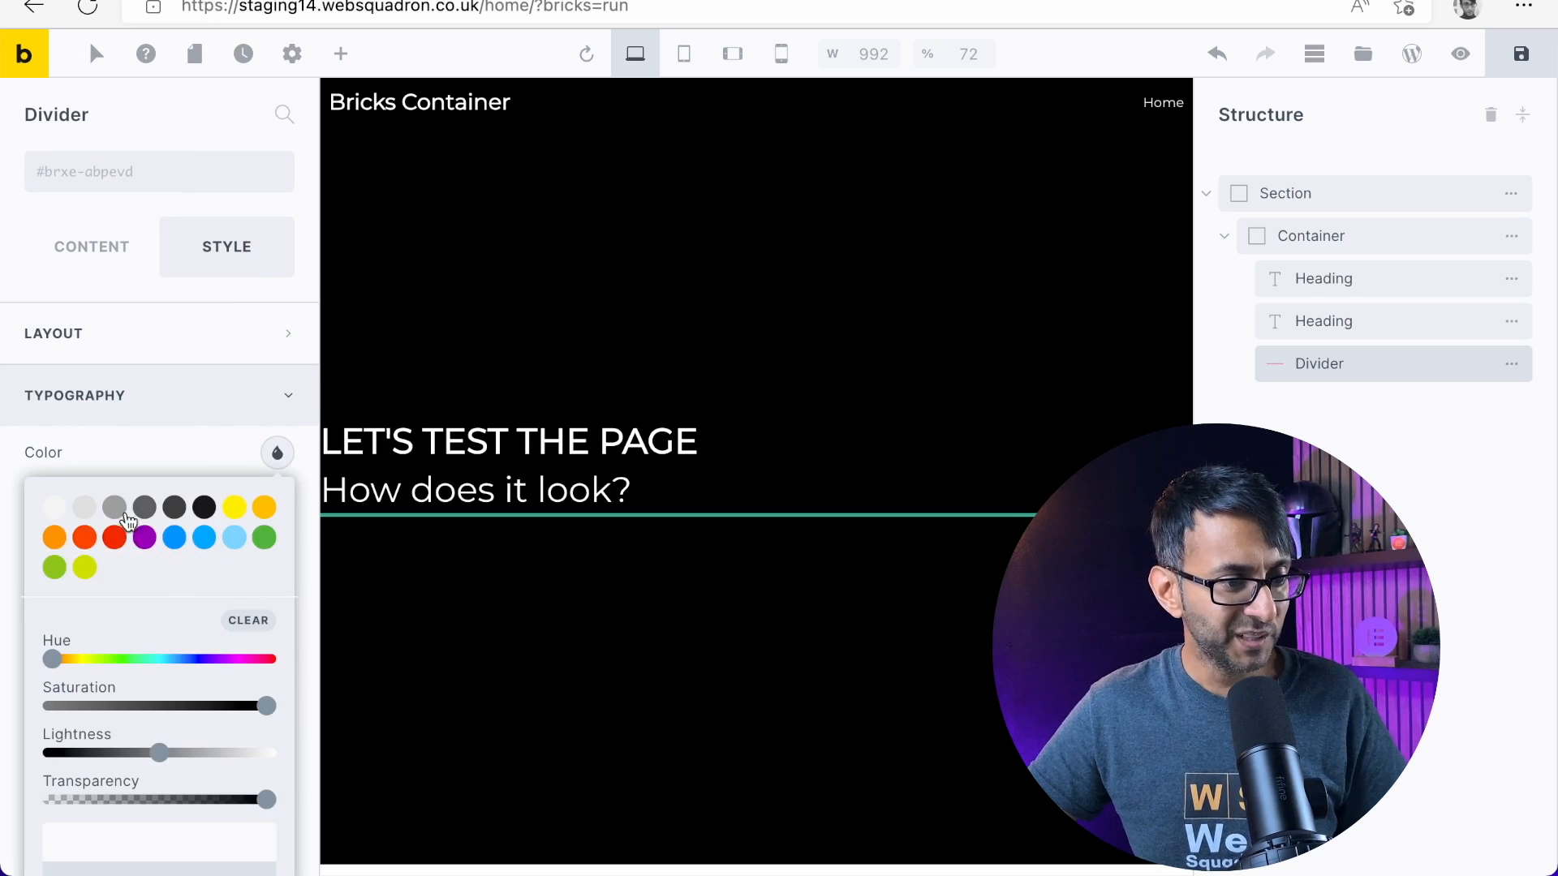
left_click(120, 509)
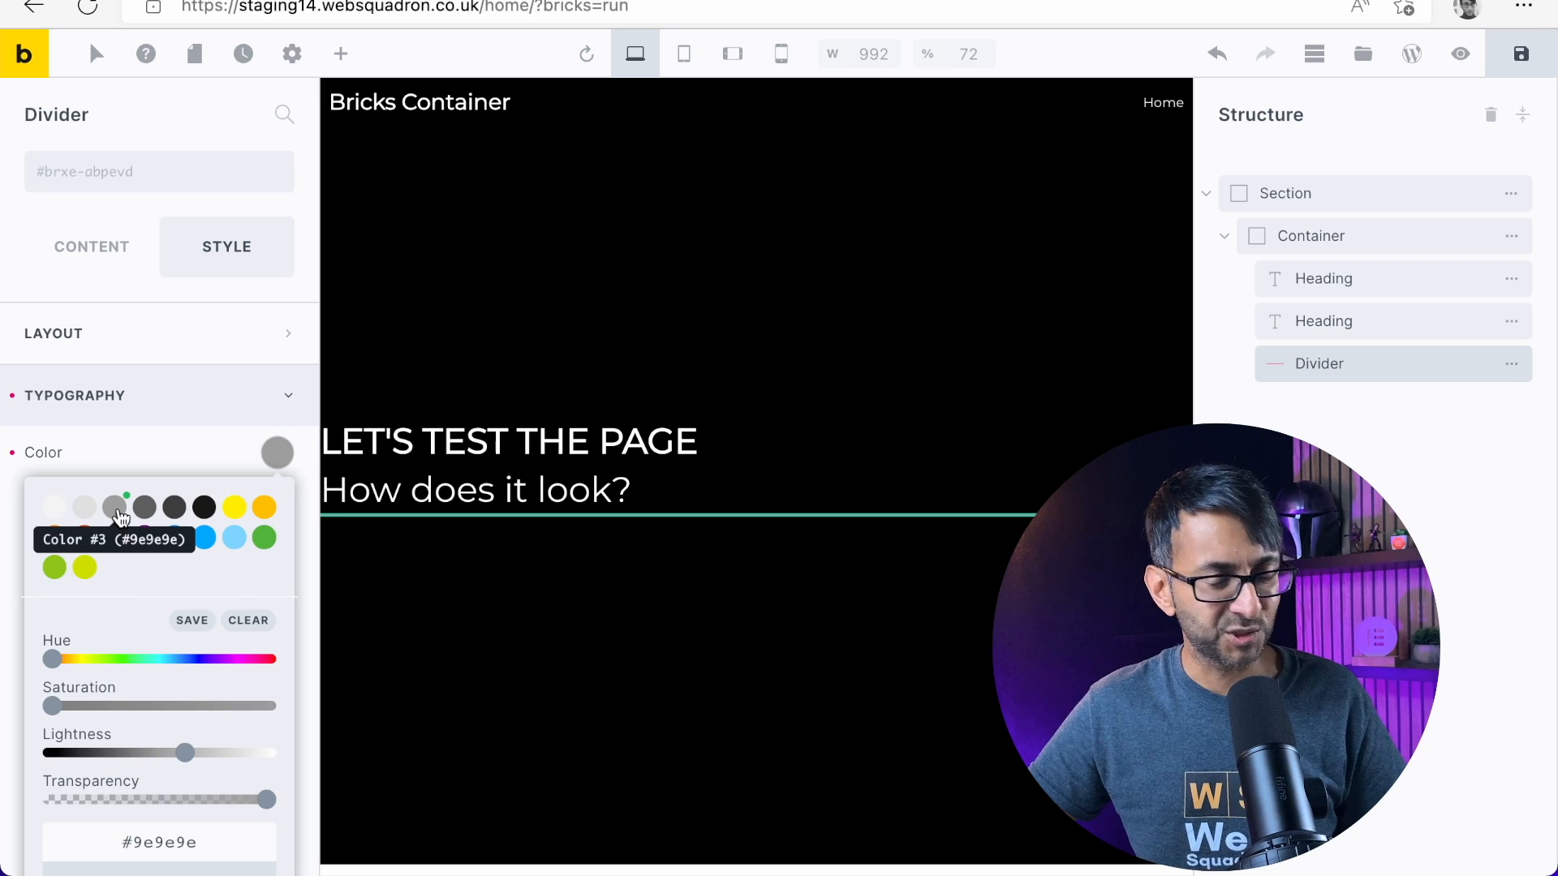
left_click(121, 406)
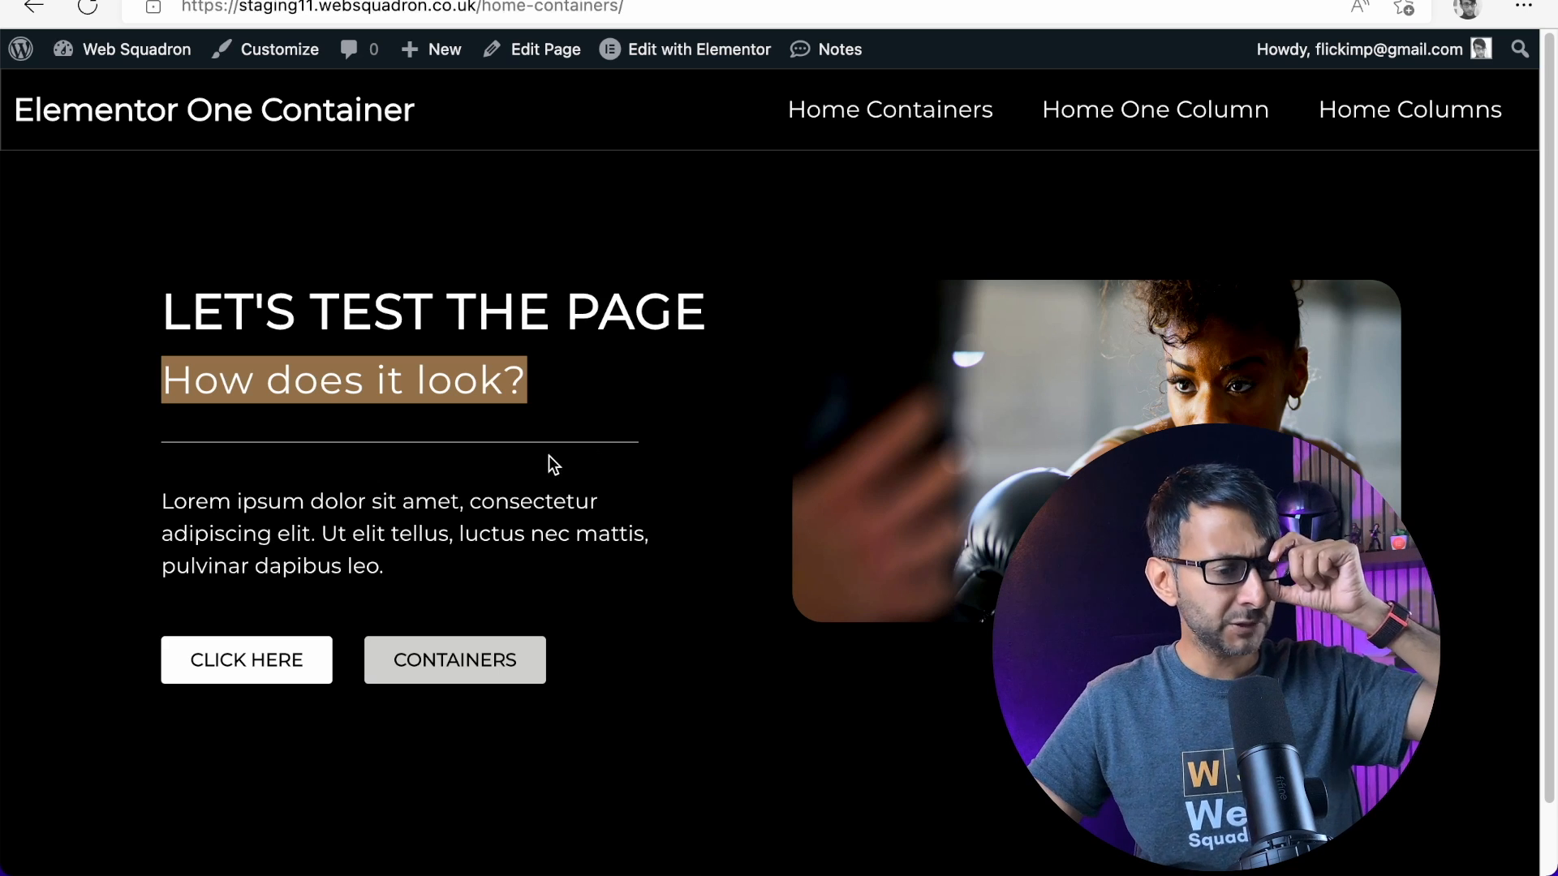
Set the divider's own line color to the medium gray swatch in its content settings
left_click(519, 49)
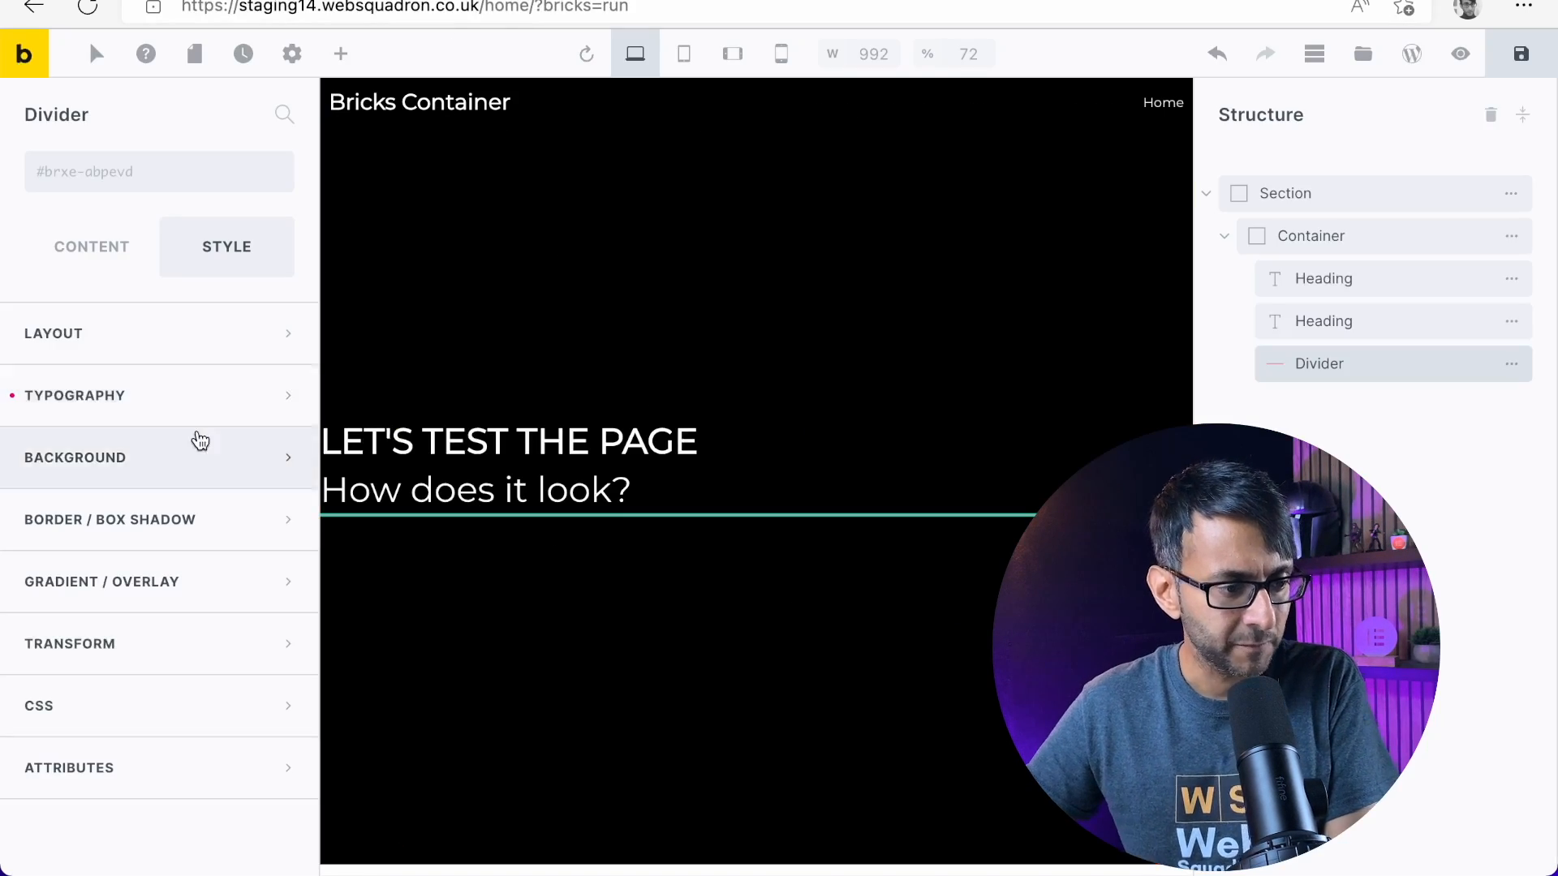
left_click(98, 256)
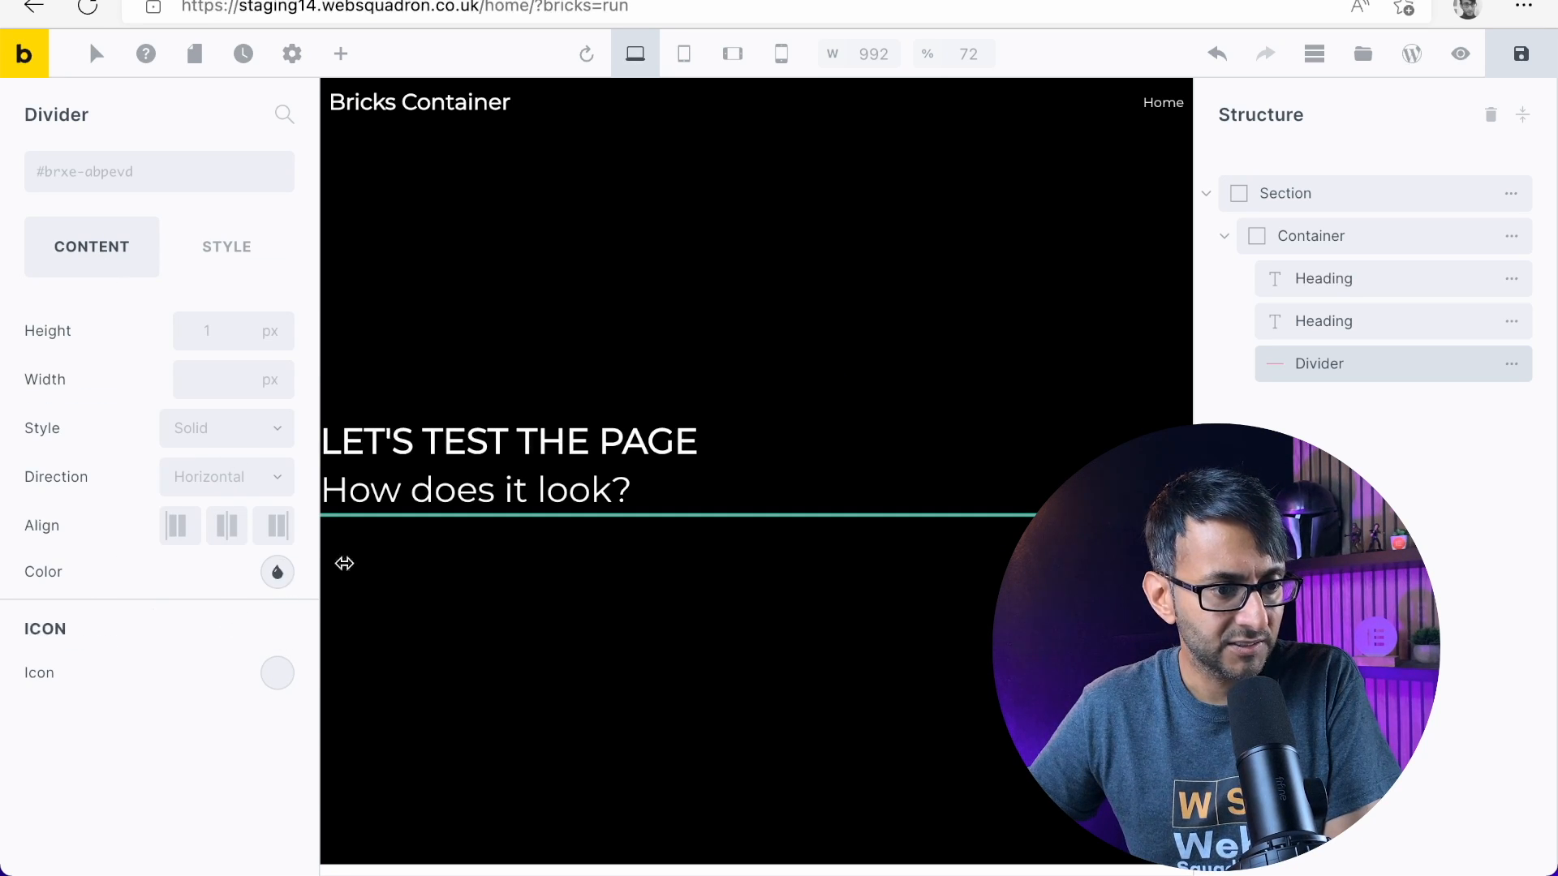
left_click(231, 248)
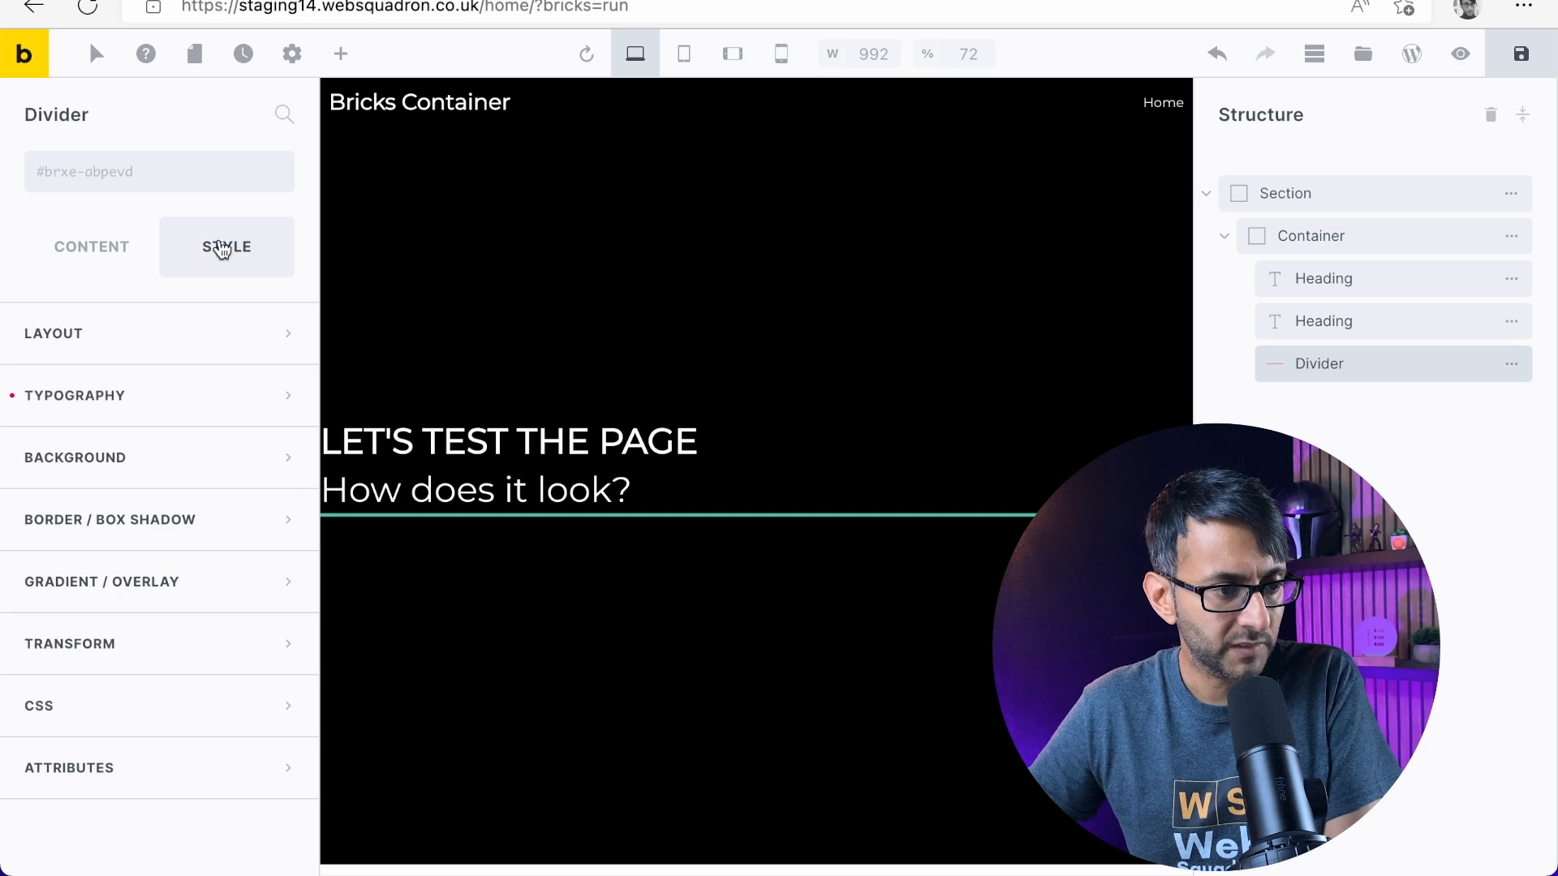
left_click(108, 261)
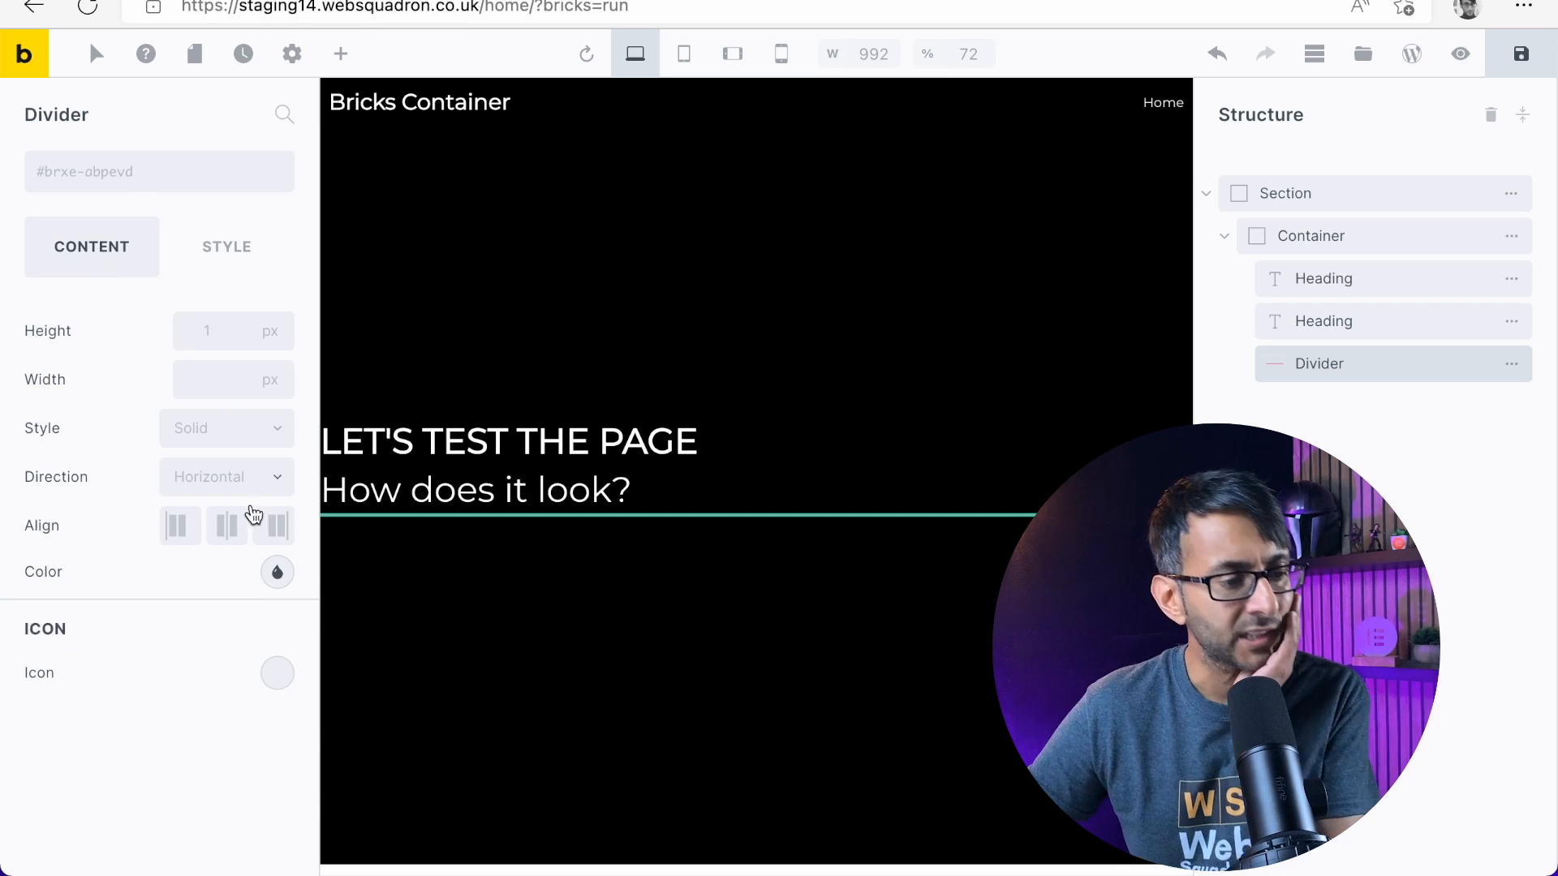
left_click(246, 254)
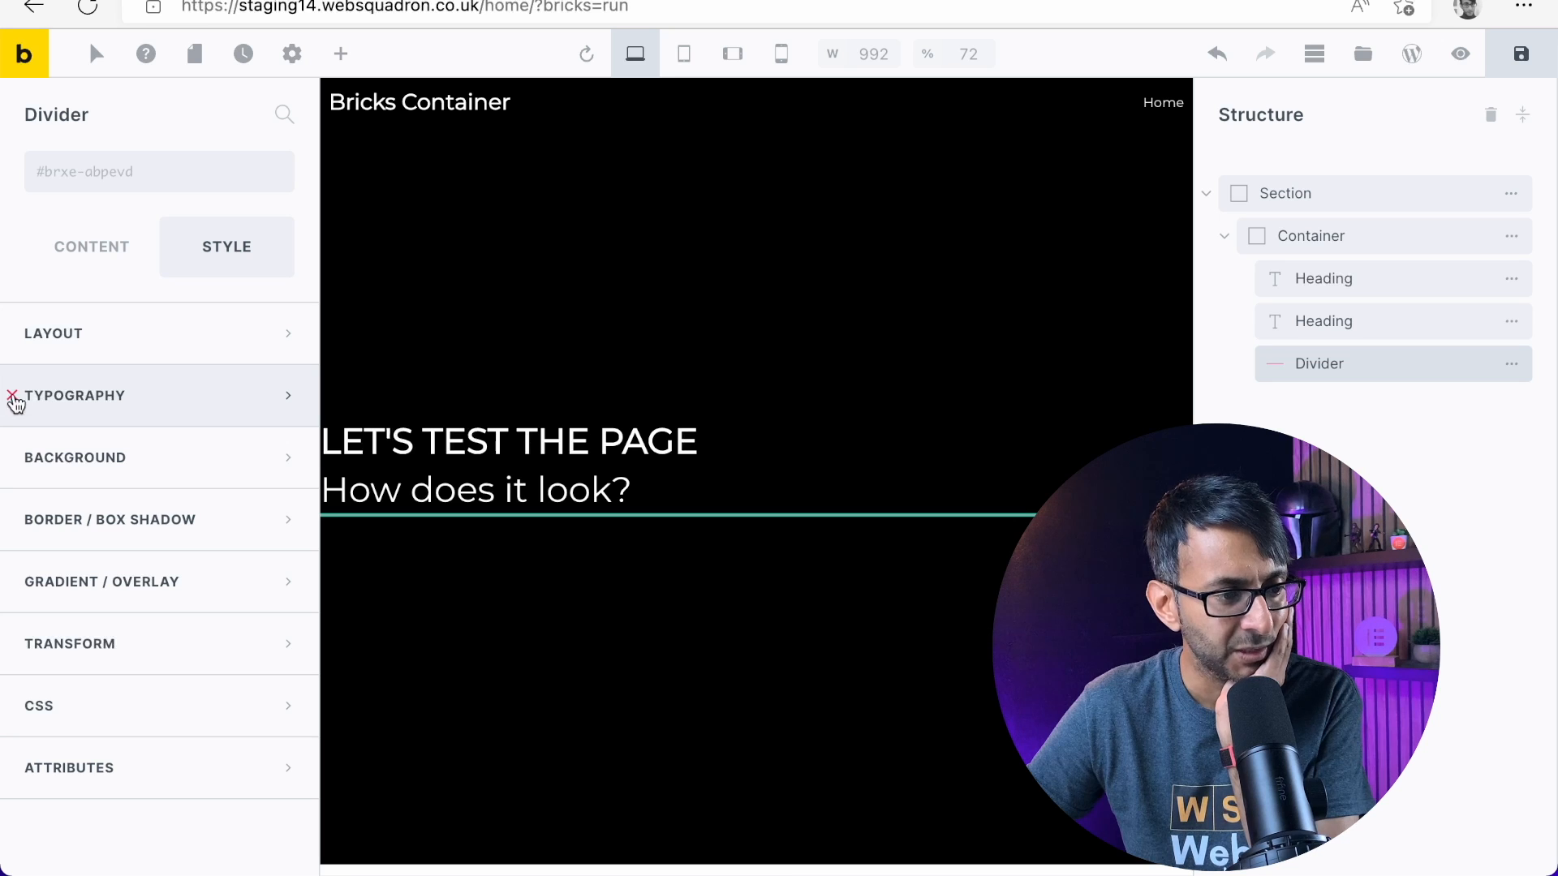
left_click(82, 265)
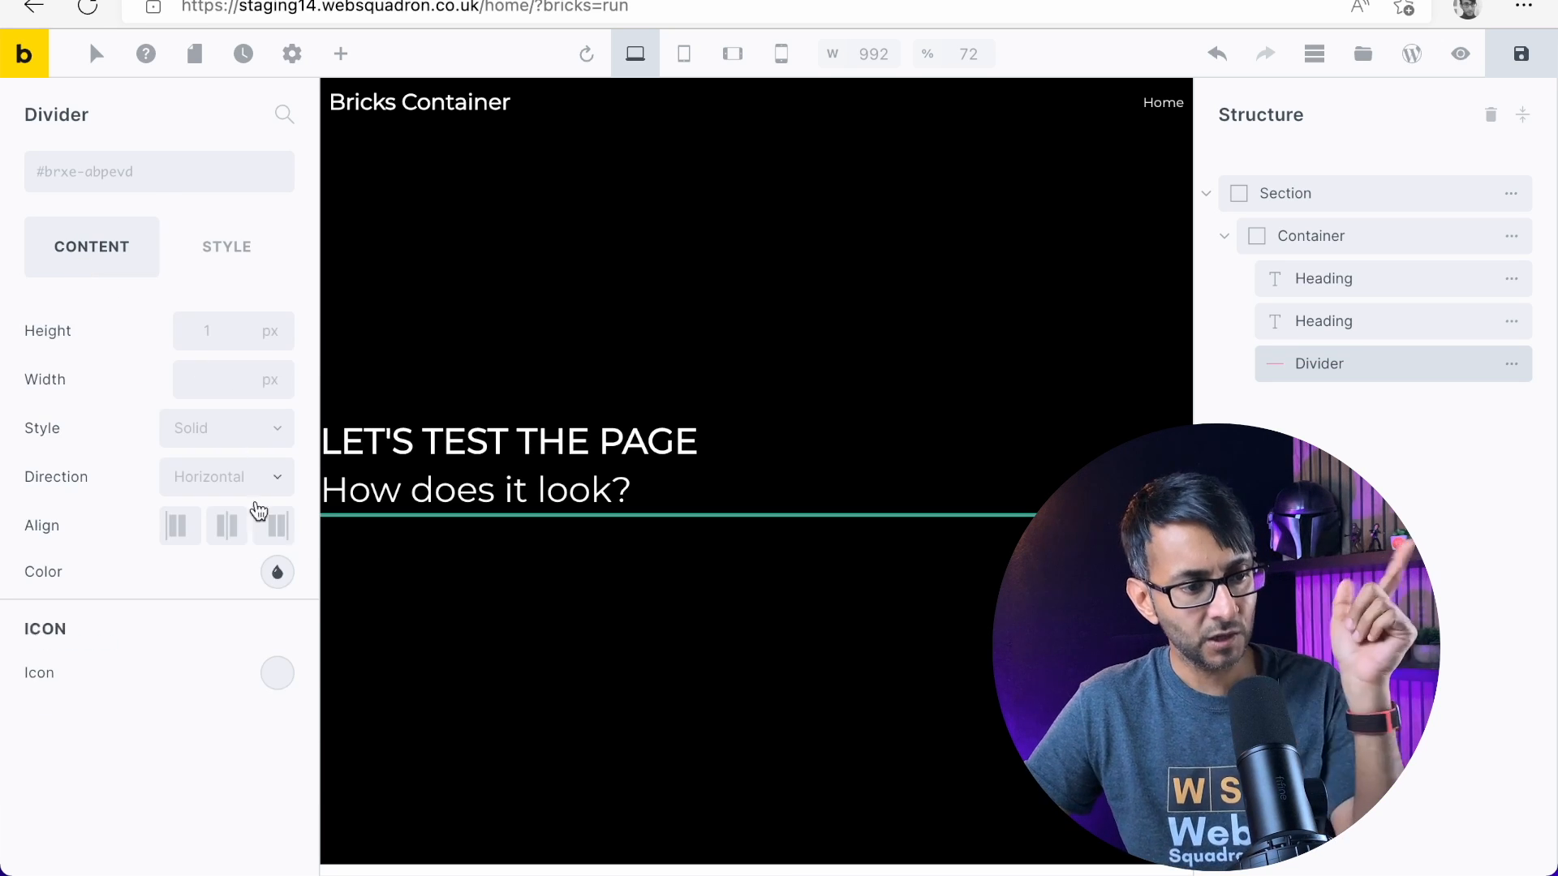
left_click(277, 574)
left_click(114, 625)
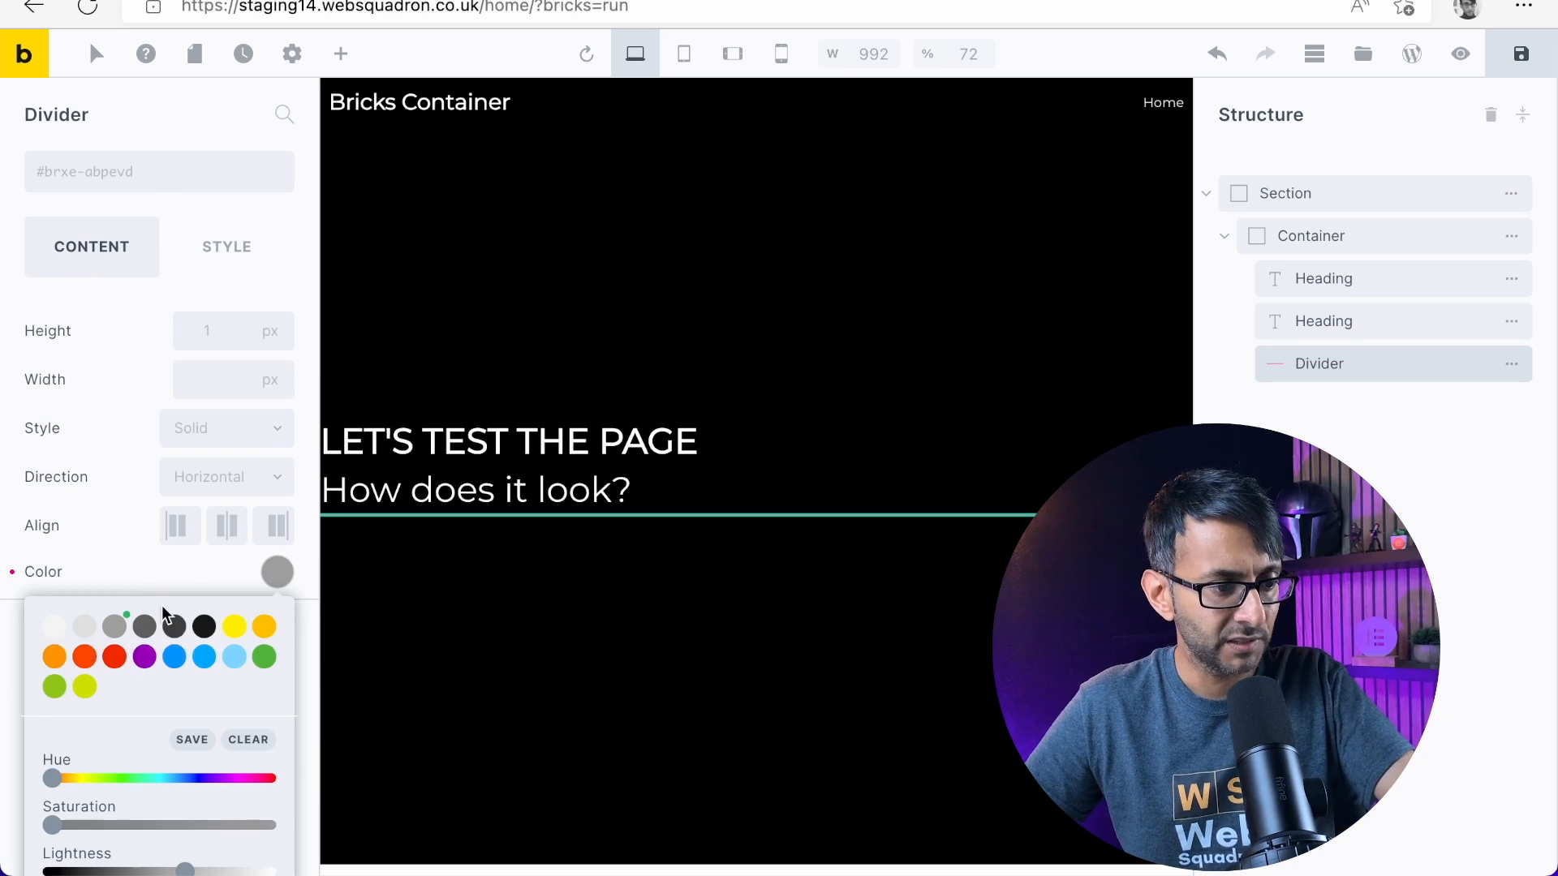
left_click(124, 470)
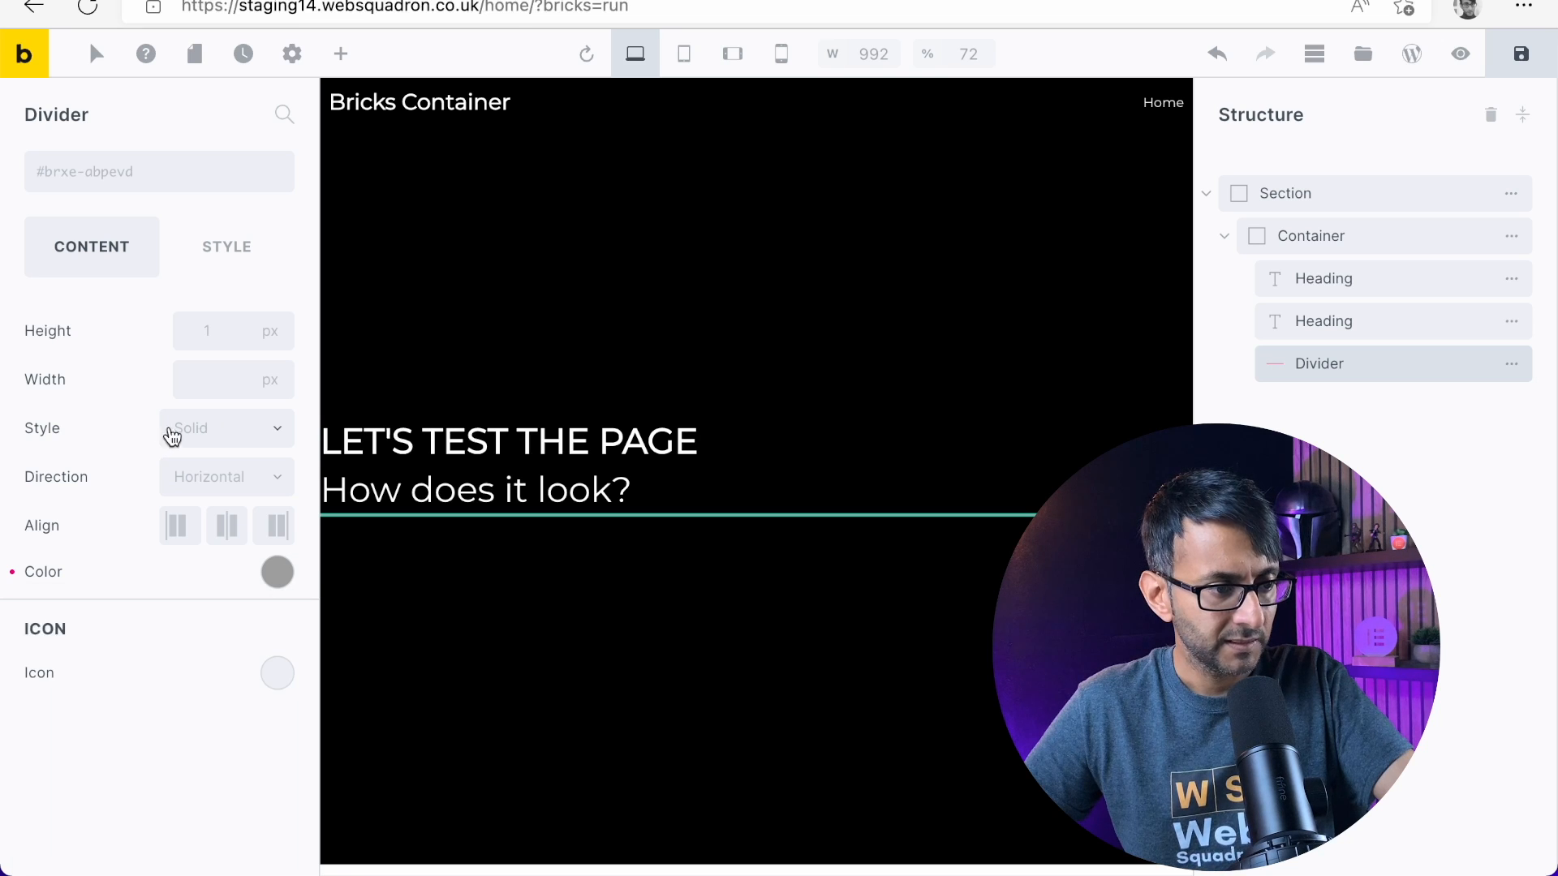
Make the divider 300 px wide and 1 px high, with Solid style and left alignment
left_click(274, 381)
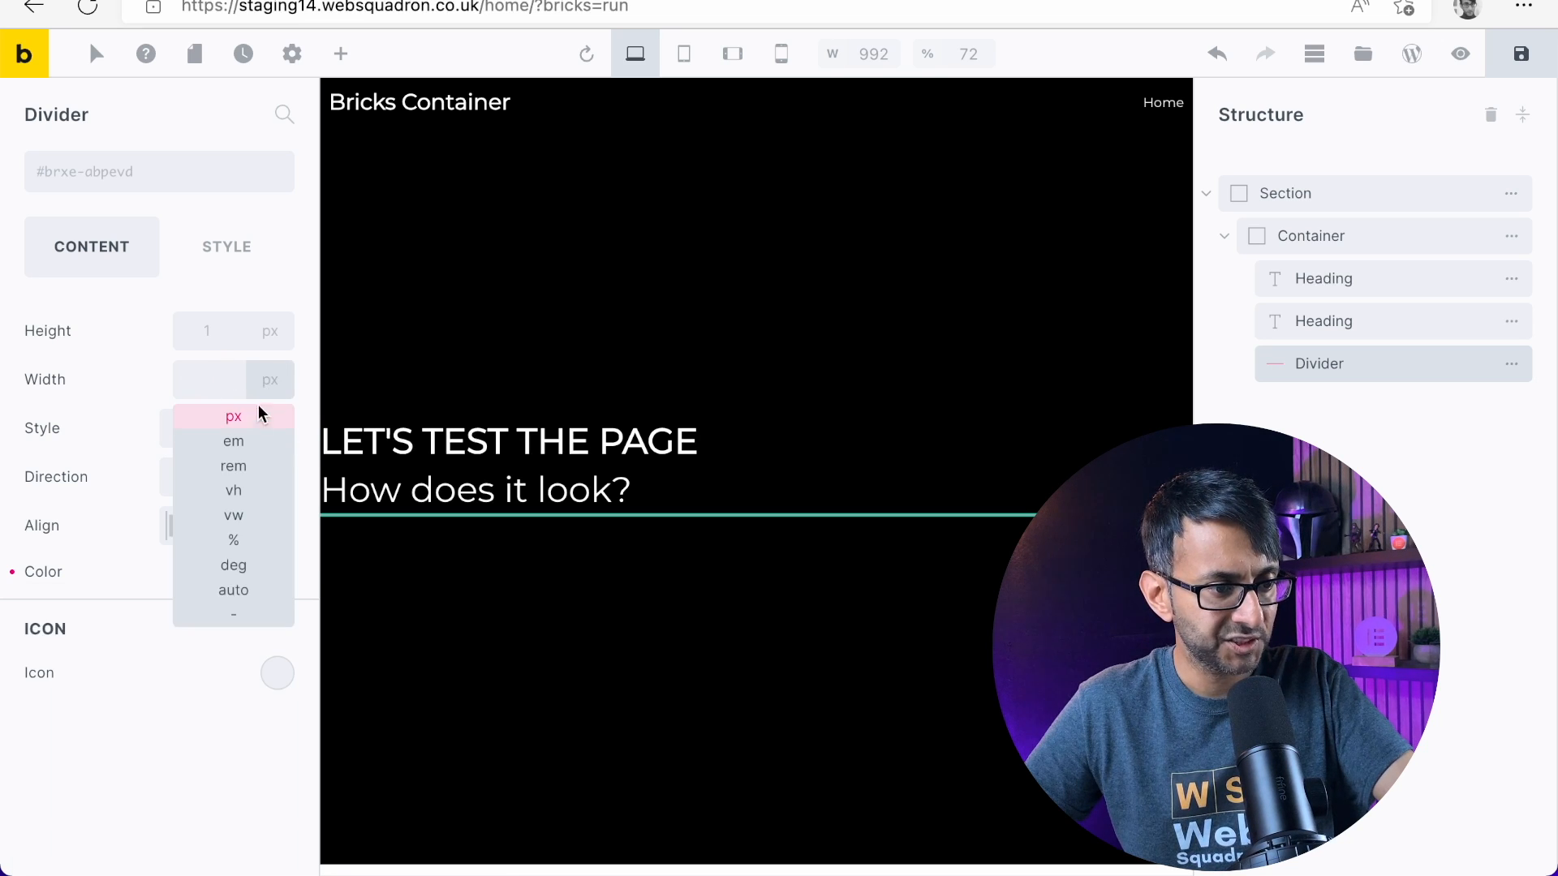
left_click(206, 384)
left_click(267, 380)
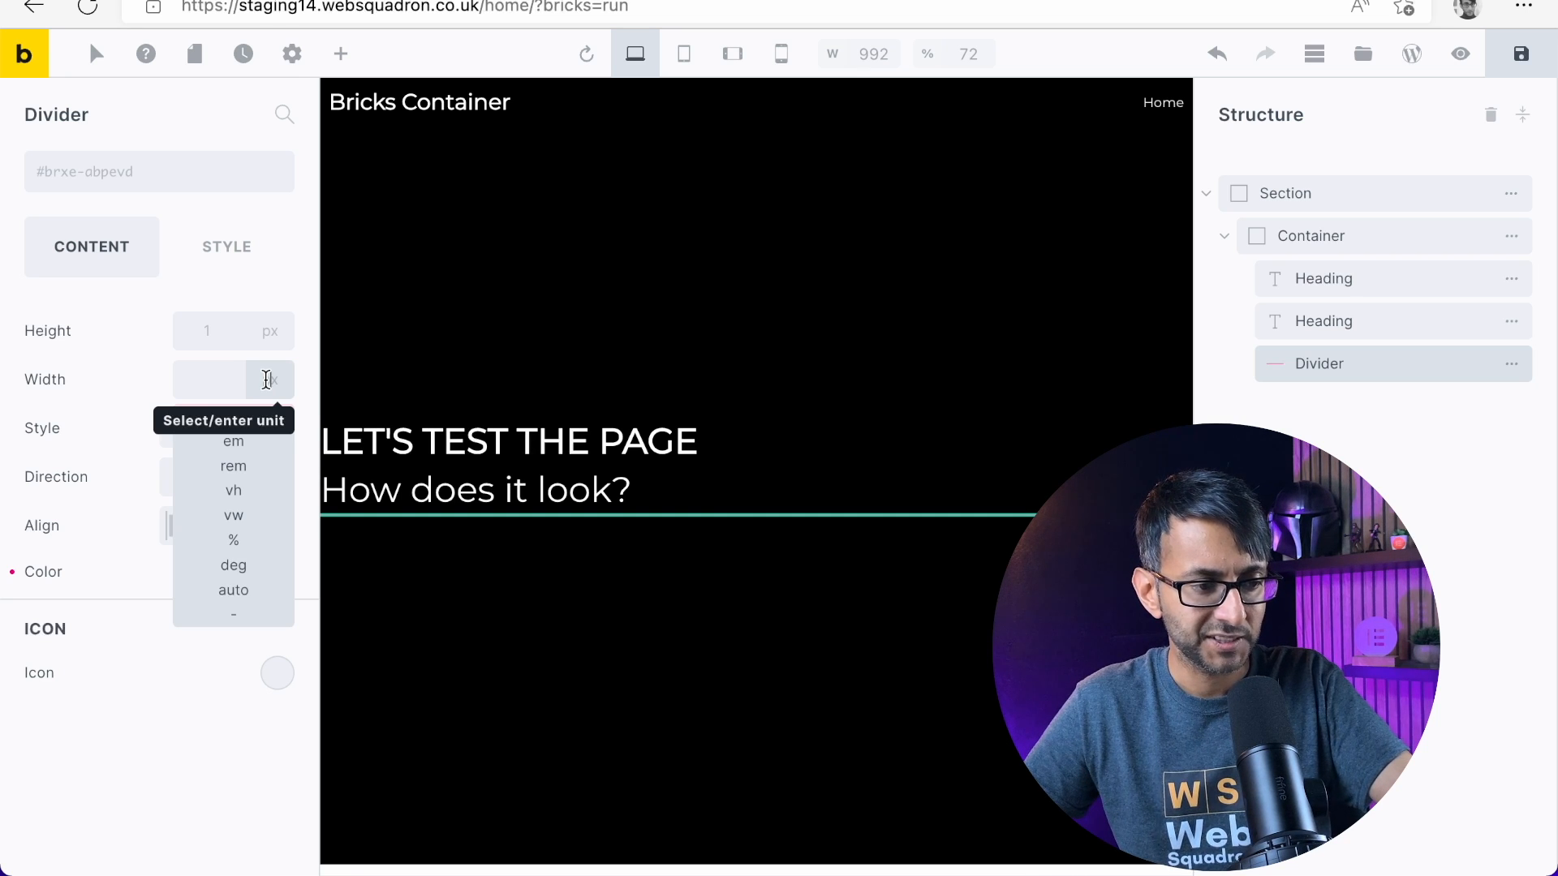
left_click(201, 382)
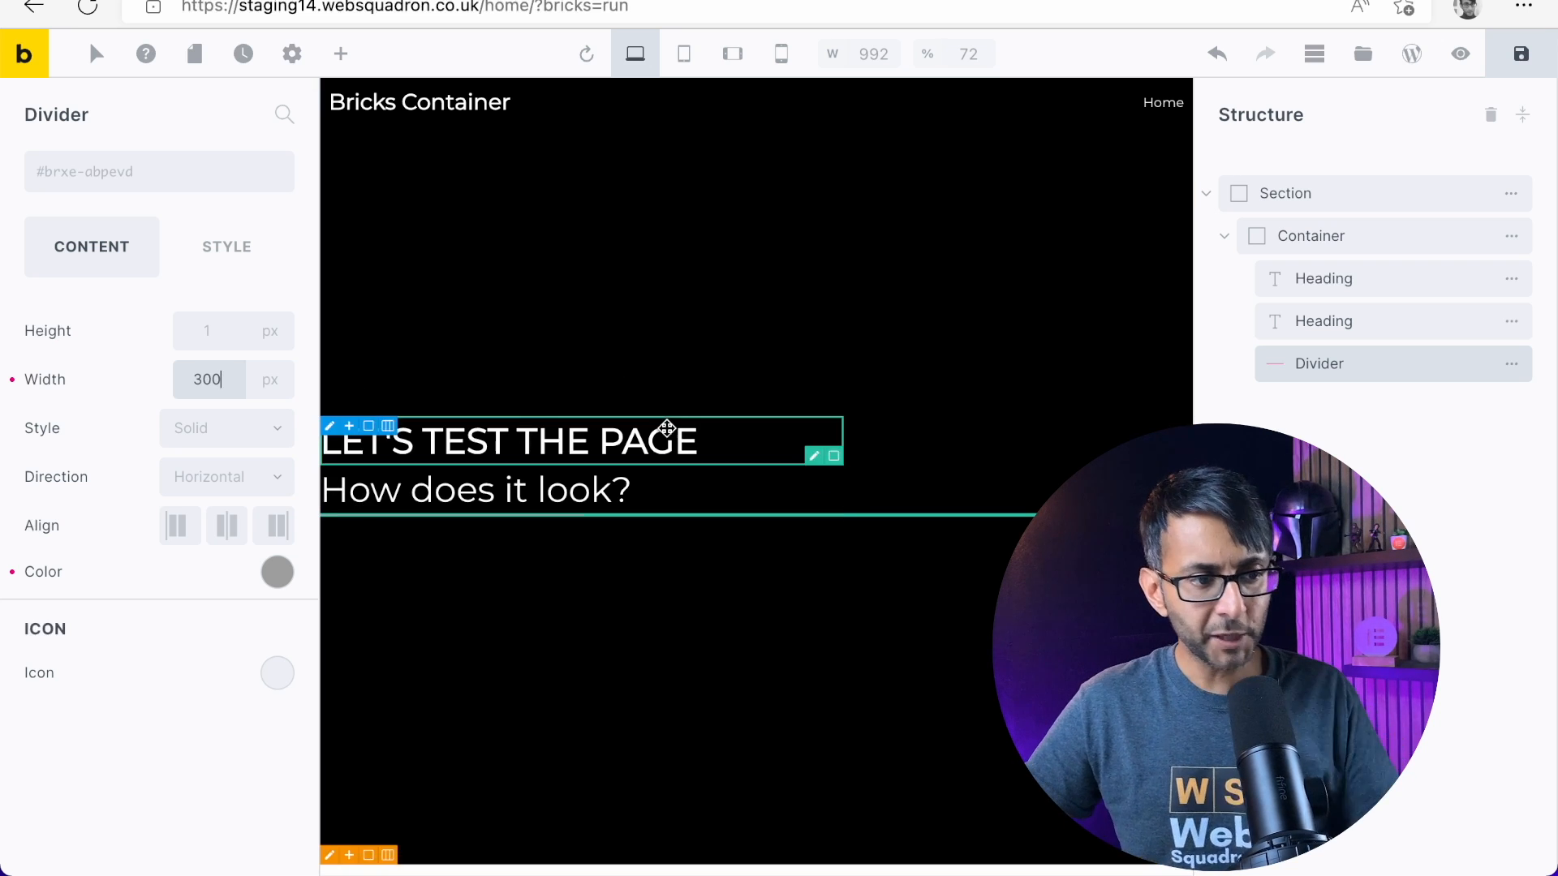
left_click(211, 333)
type("1")
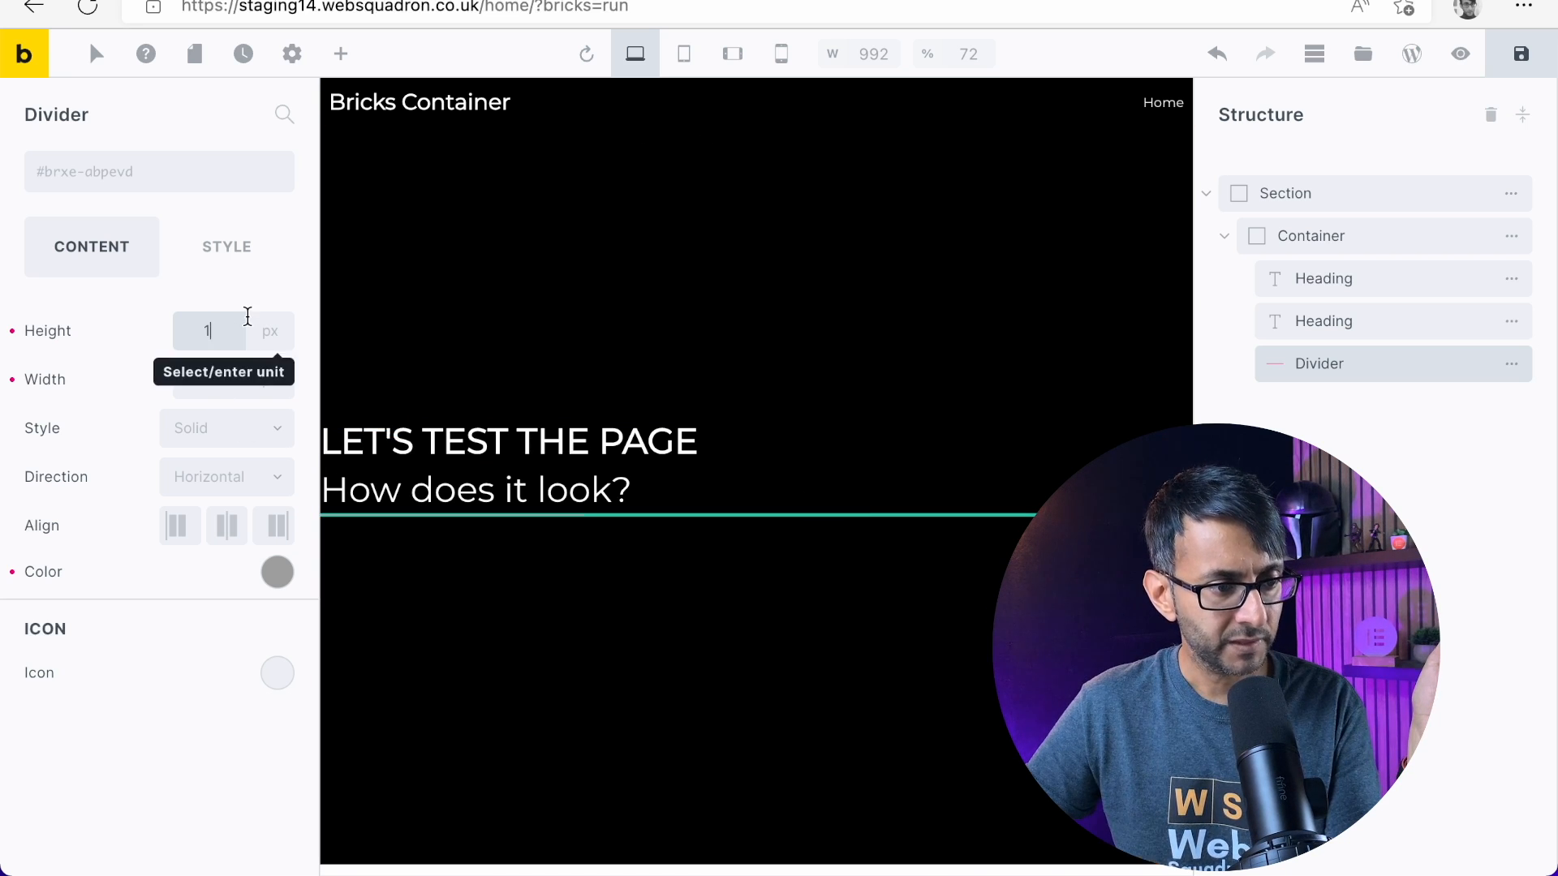
left_click(225, 439)
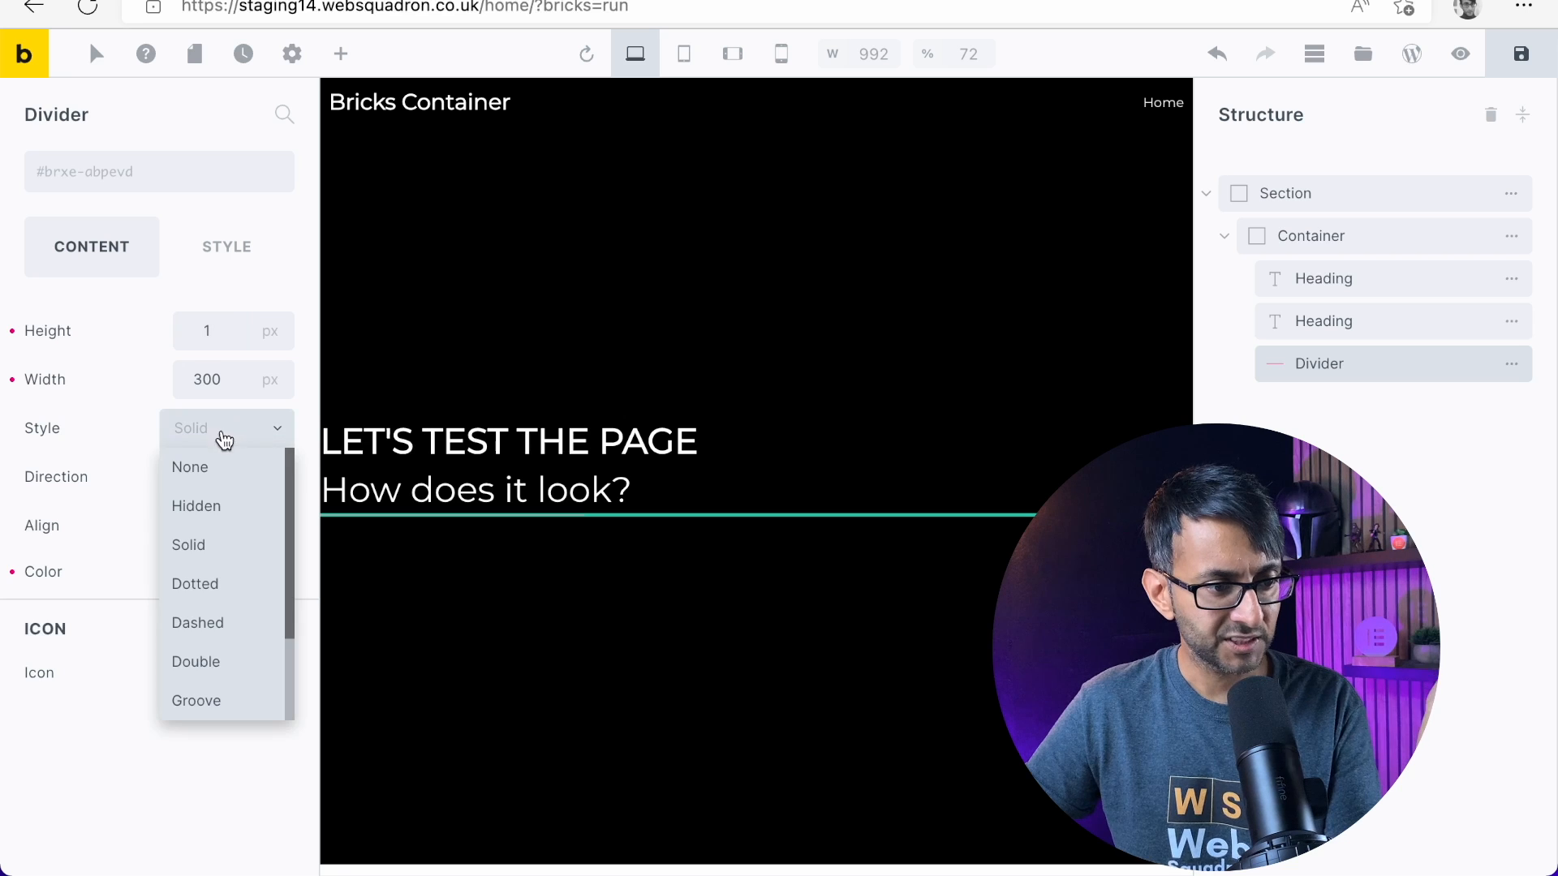
left_click(215, 549)
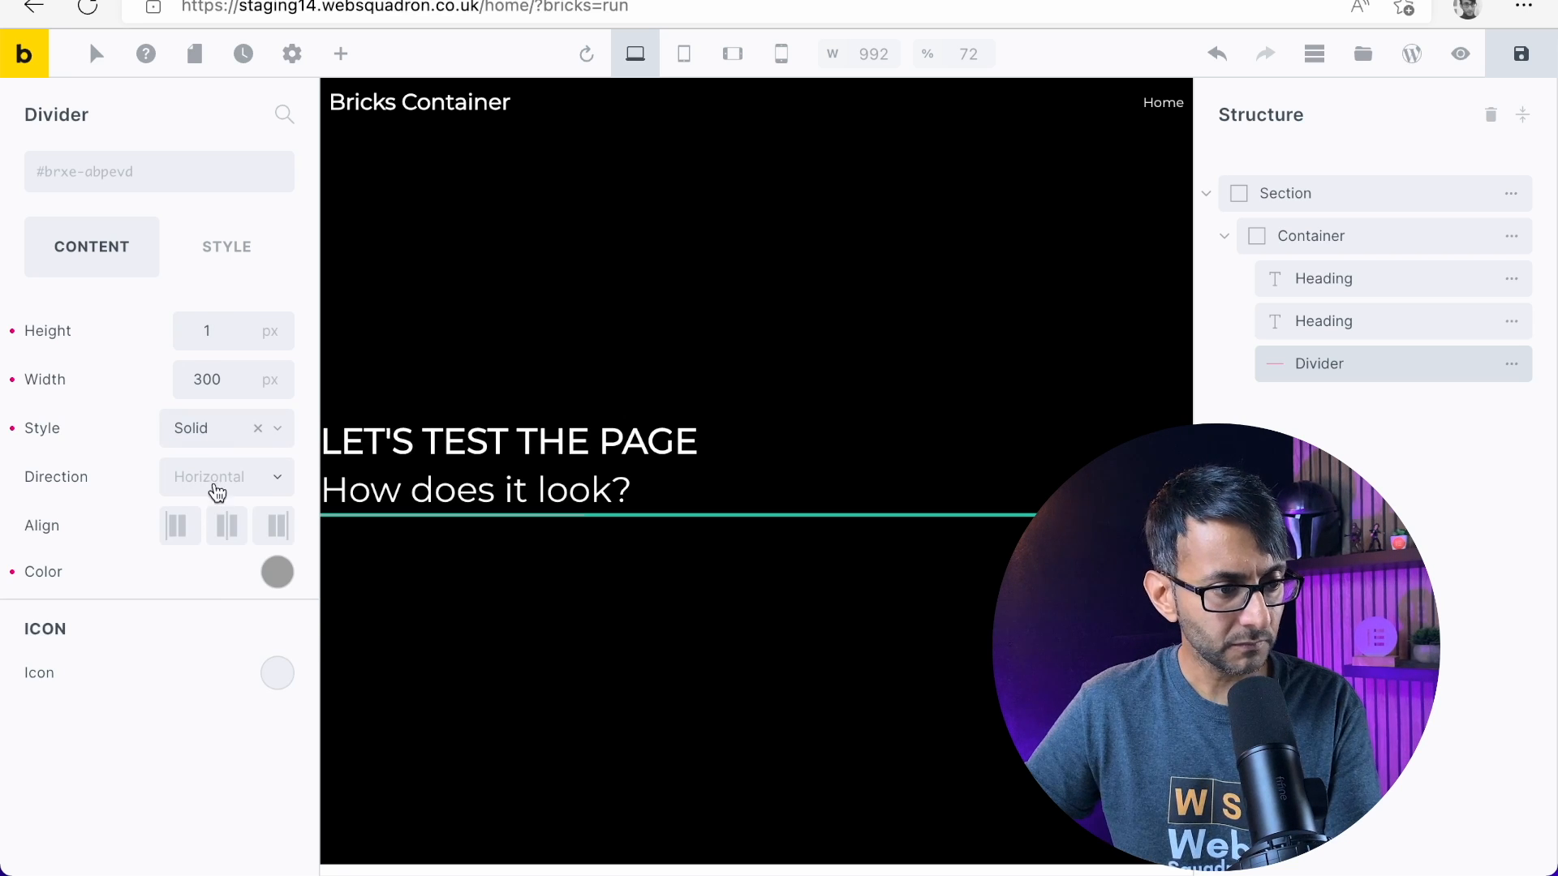
left_click(177, 529)
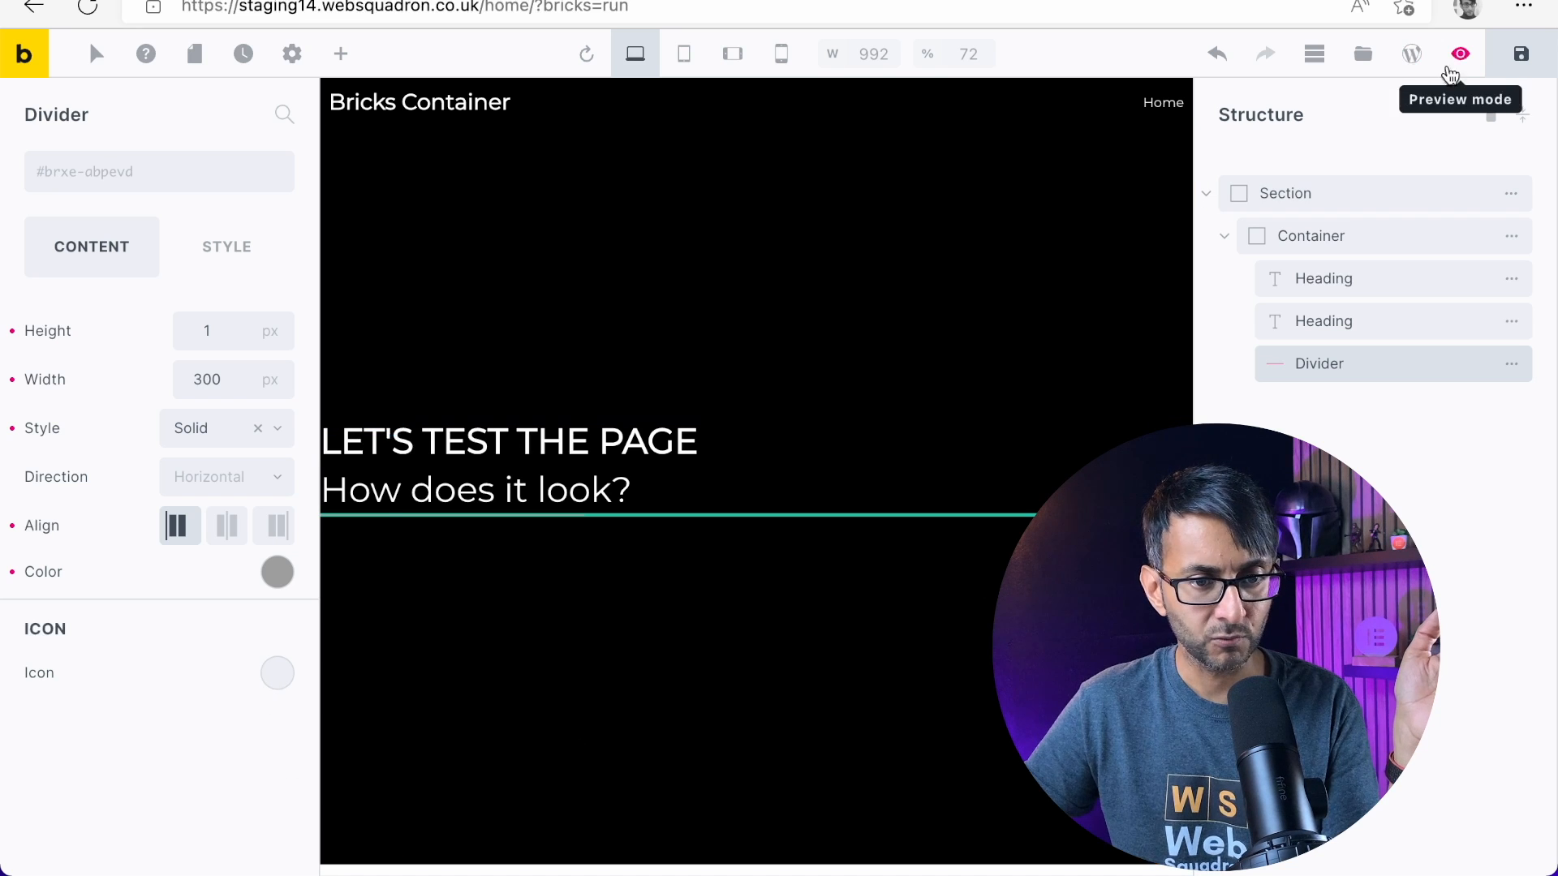
Save the page and preview the divider under the headings, returning to editing
left_click(1520, 54)
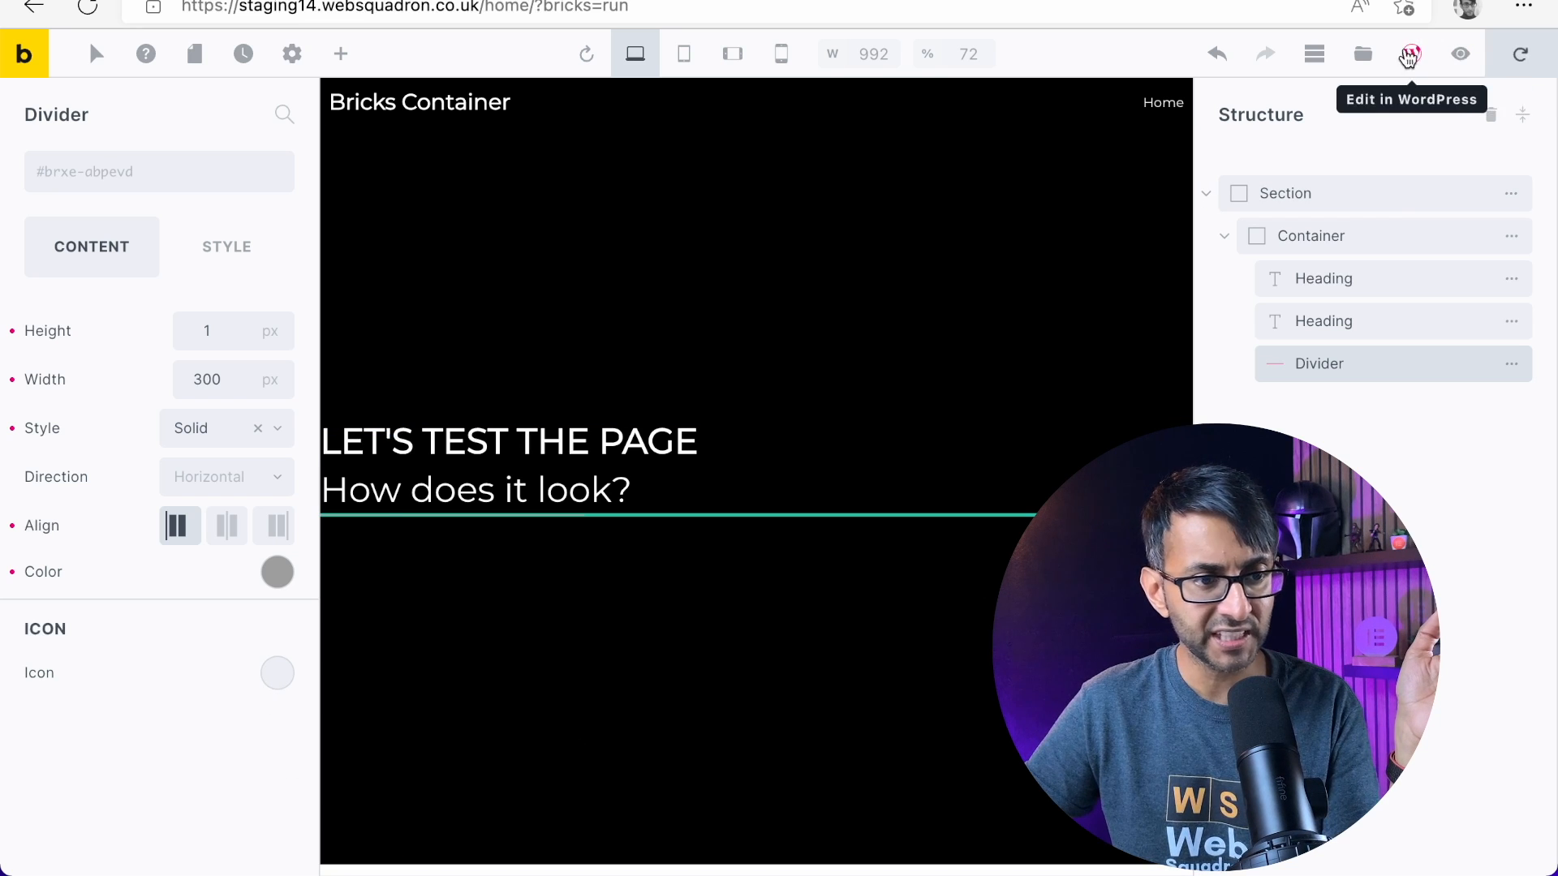
left_click(1460, 55)
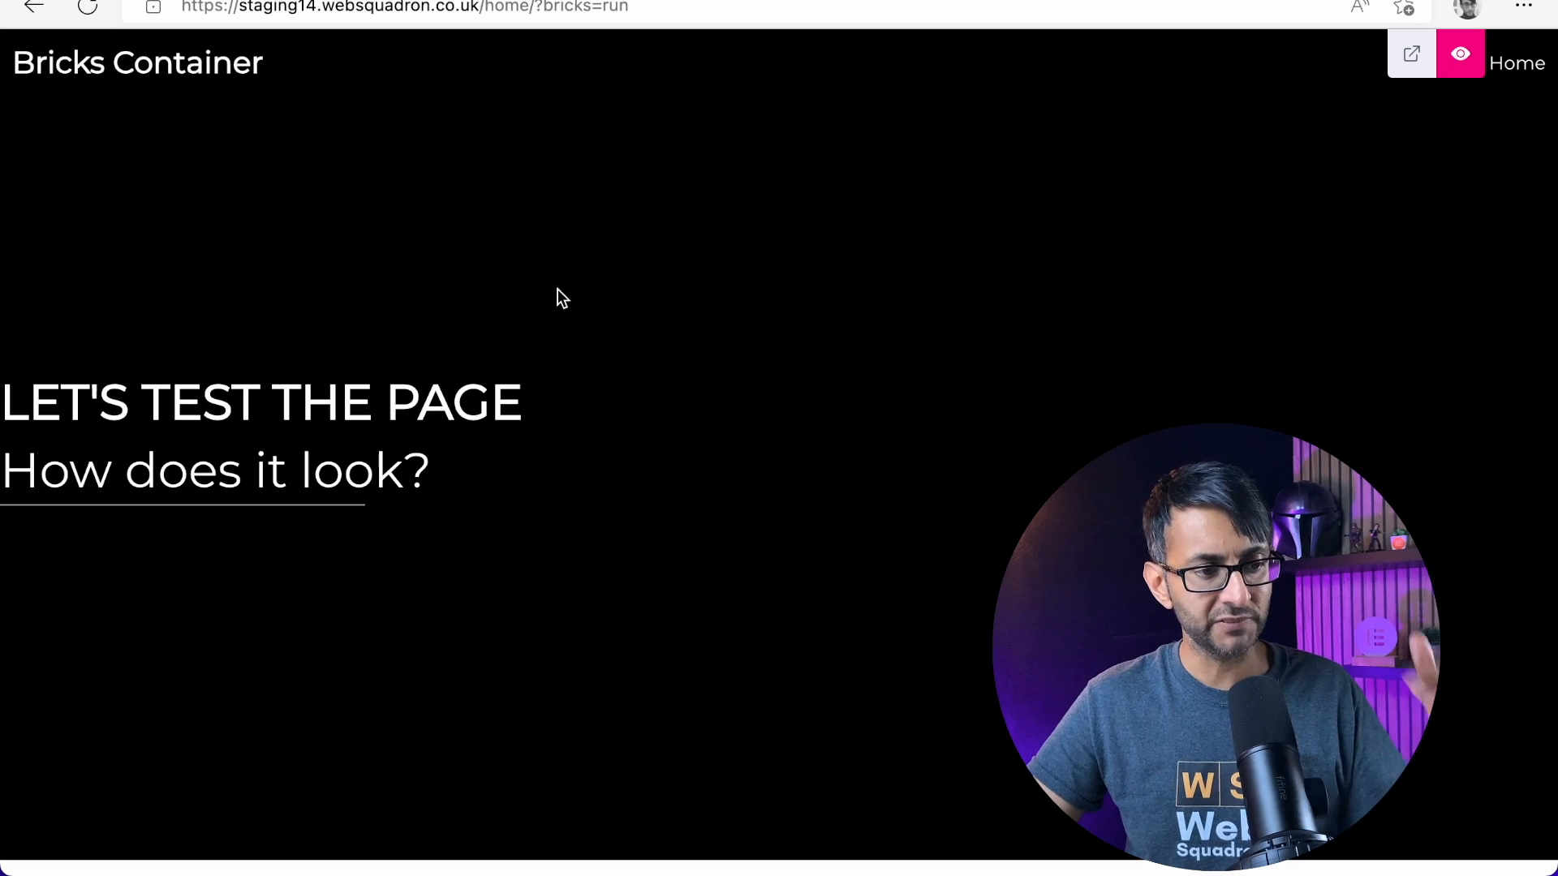
left_click(1460, 54)
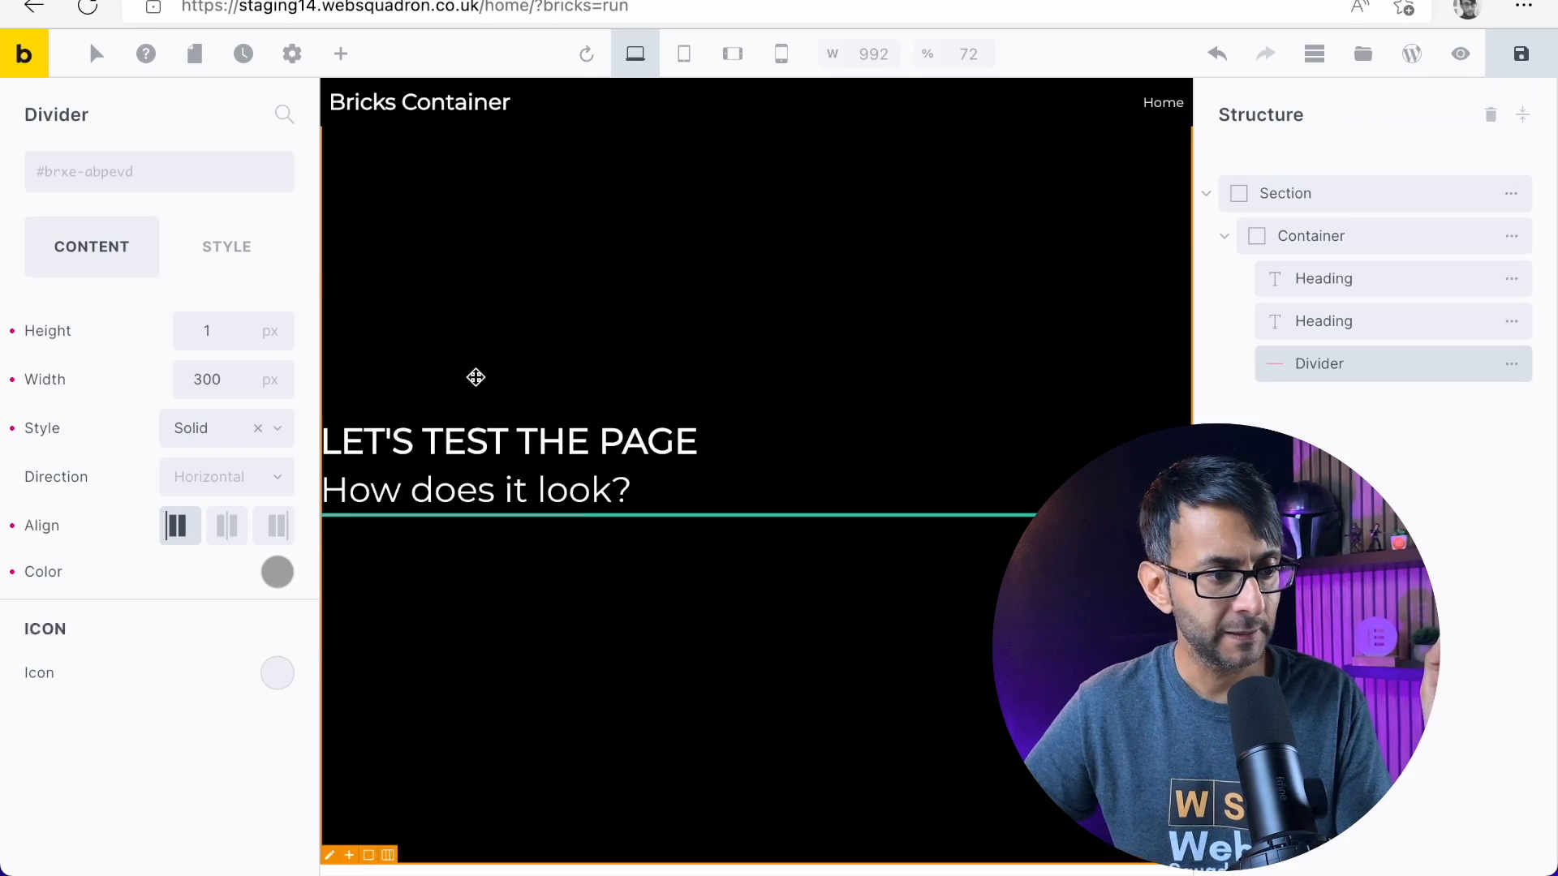
Set the divider's top margin to 30 px and preview the page
left_click(240, 251)
left_click(187, 336)
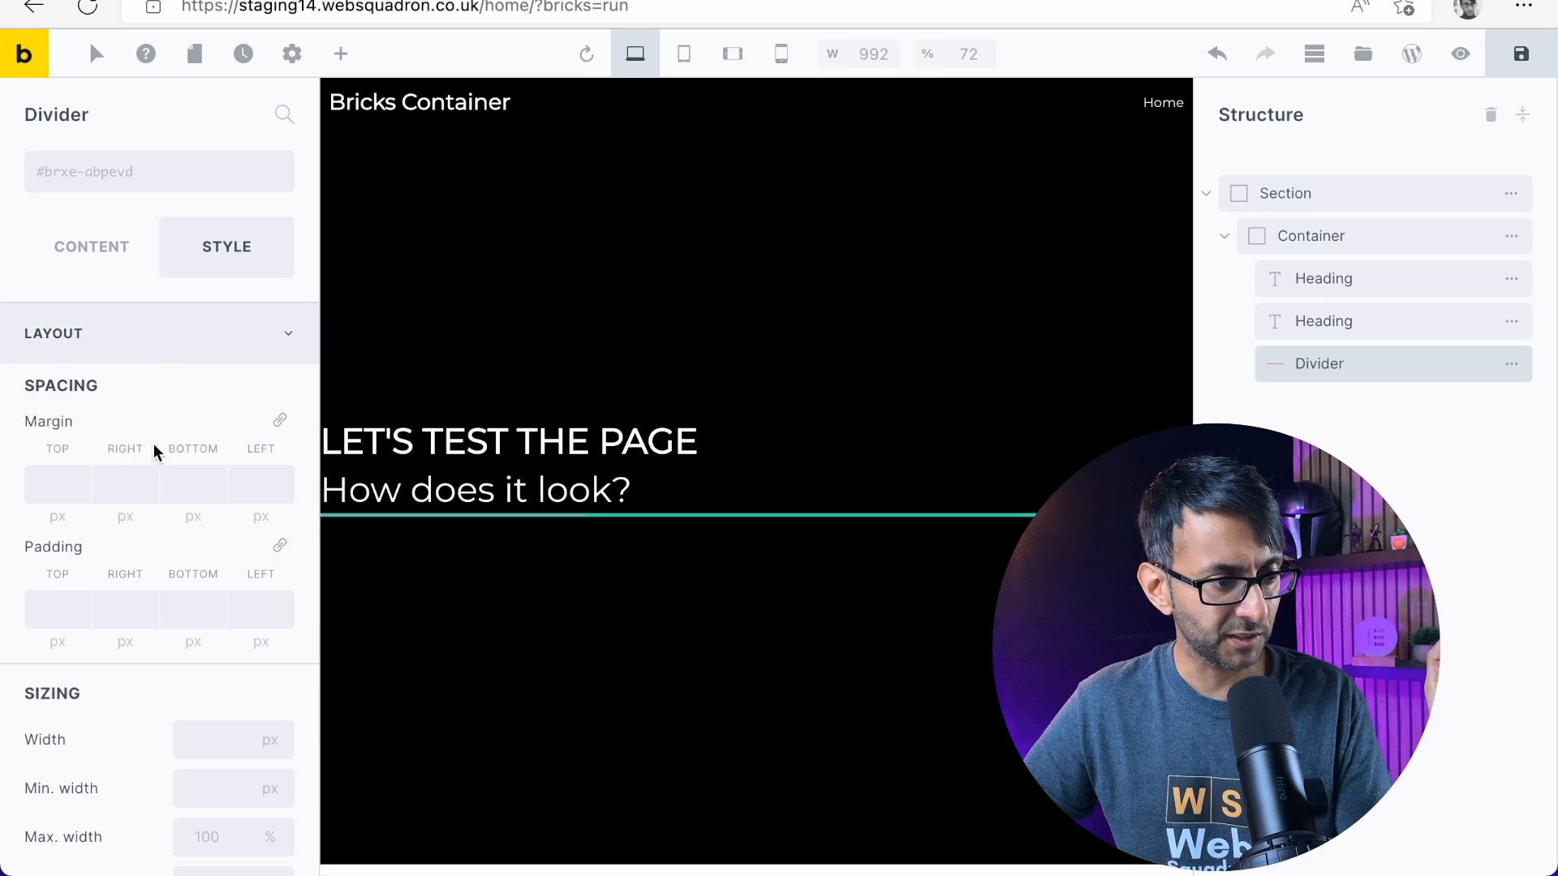
left_click(57, 481)
type("20")
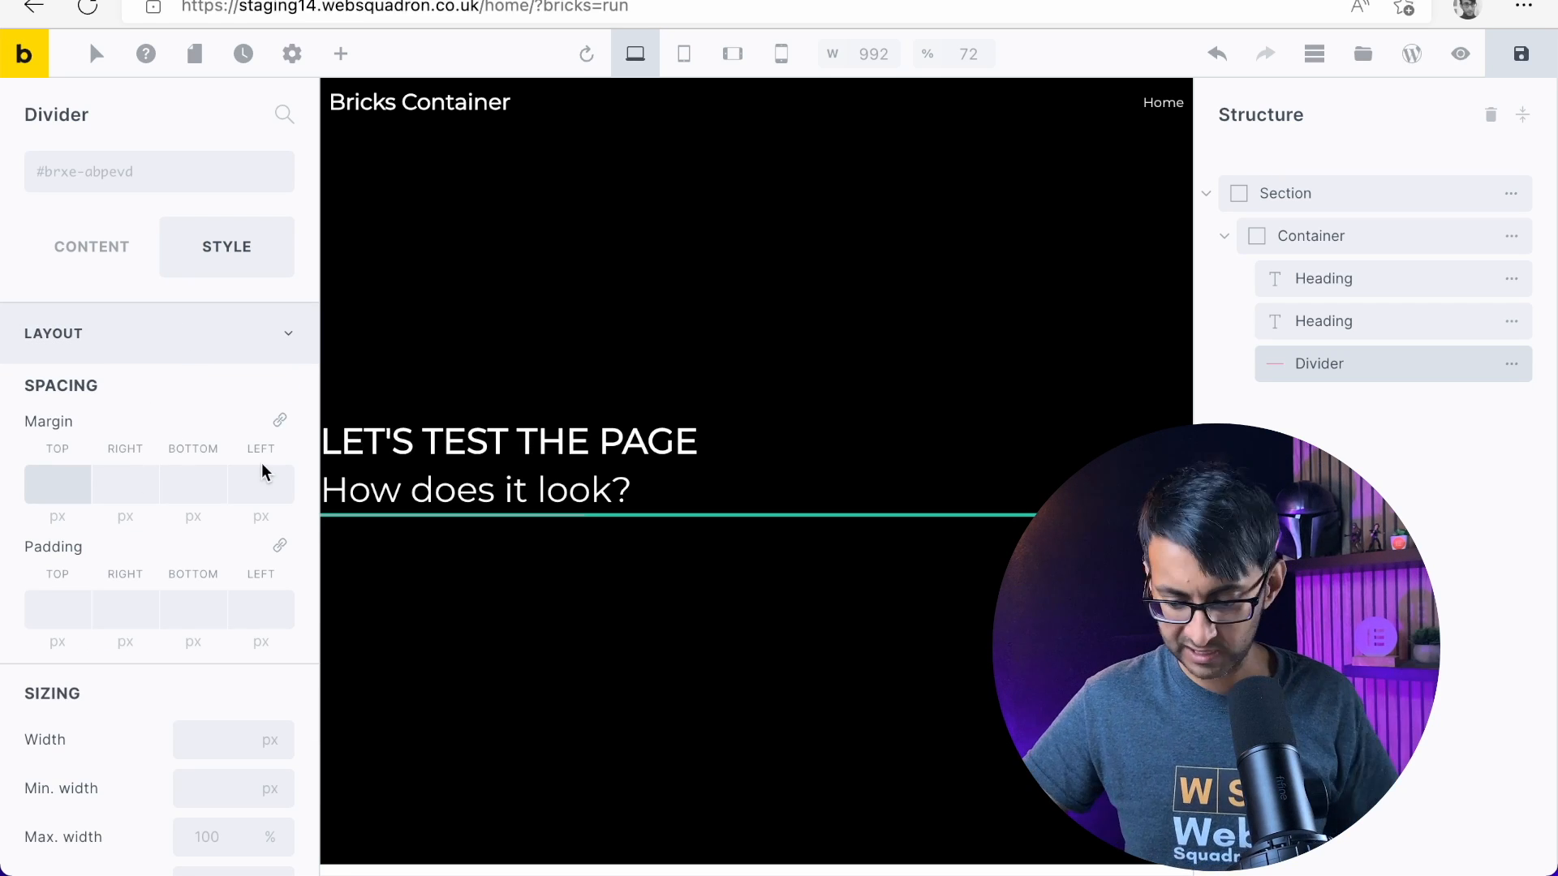
key("BackSpace")
key("BackSpace")
type("30")
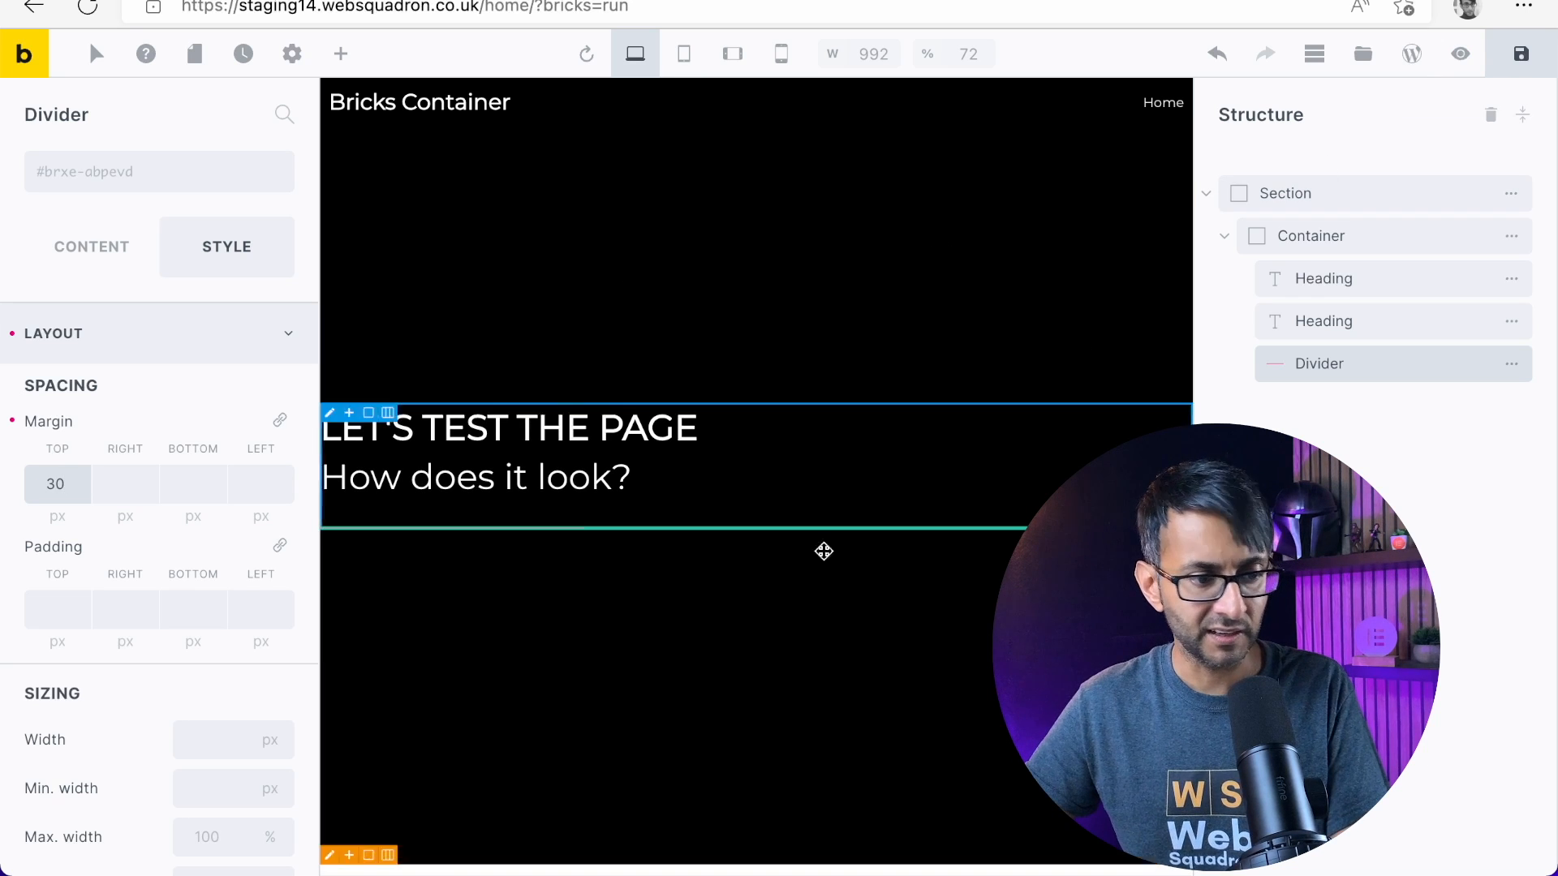
left_click(1458, 57)
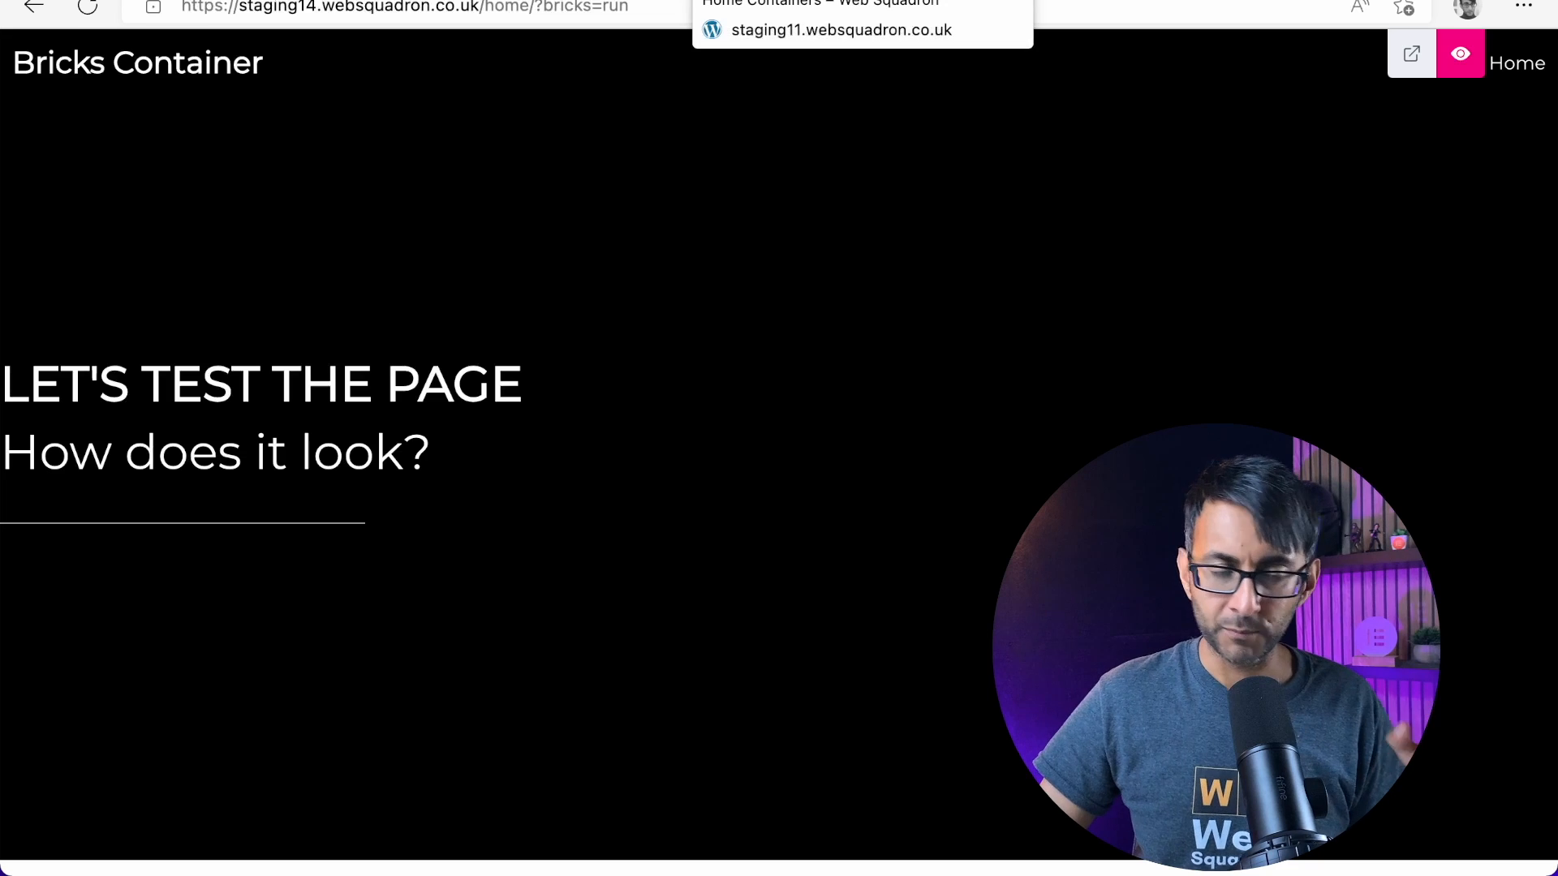
Copy the lorem ipsum paragraph from the reference Home Containers page and return to editing the Bricks page
left_click(795, 1)
left_click_drag(385, 566, 165, 511)
key("ctrl+c")
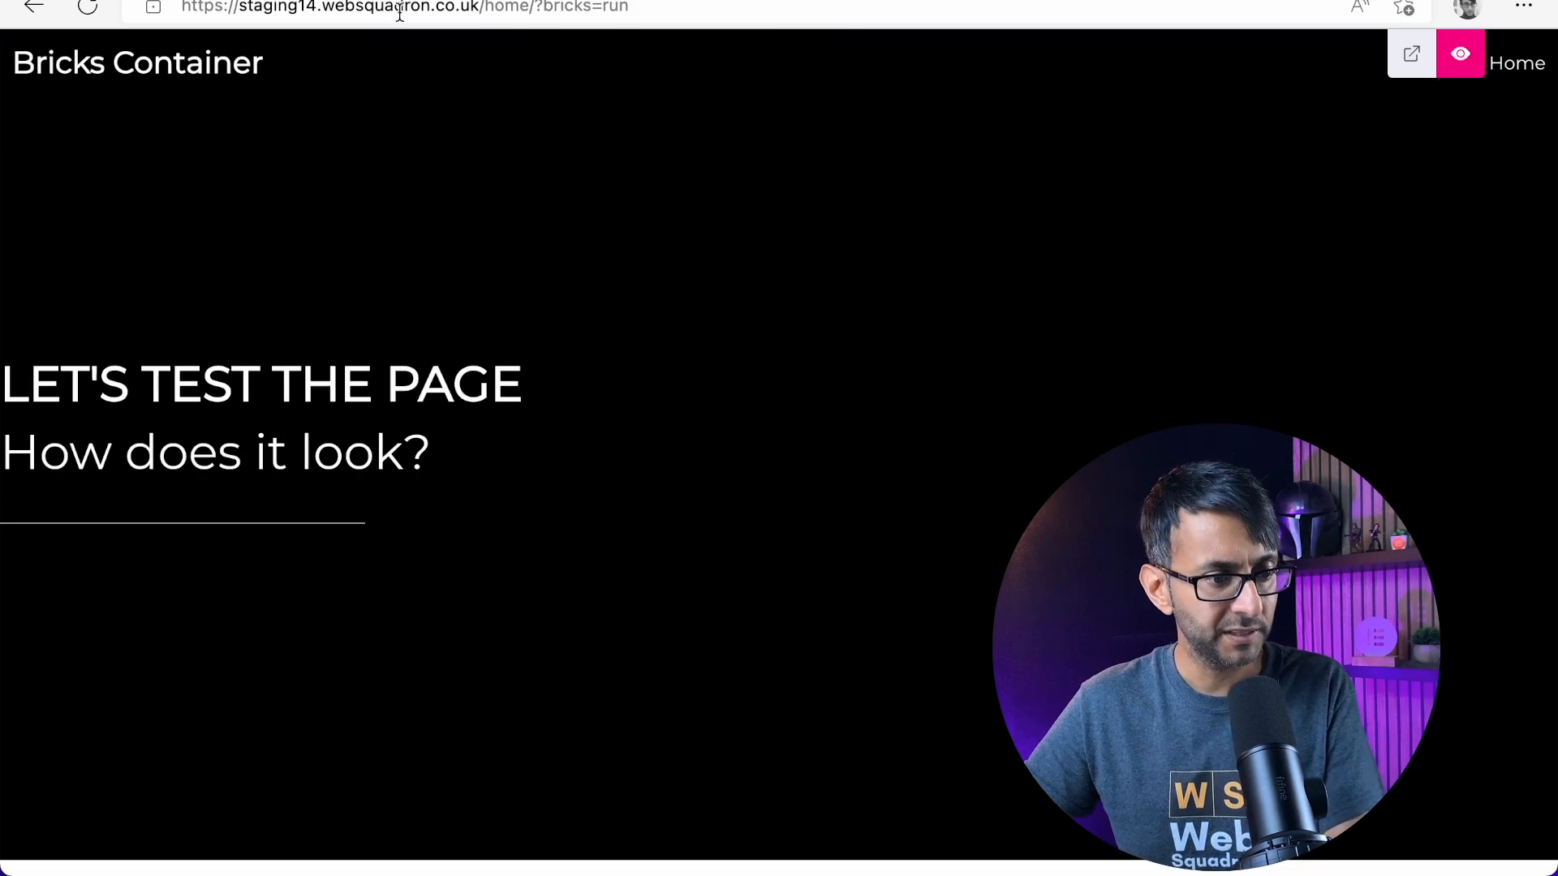
left_click(1470, 73)
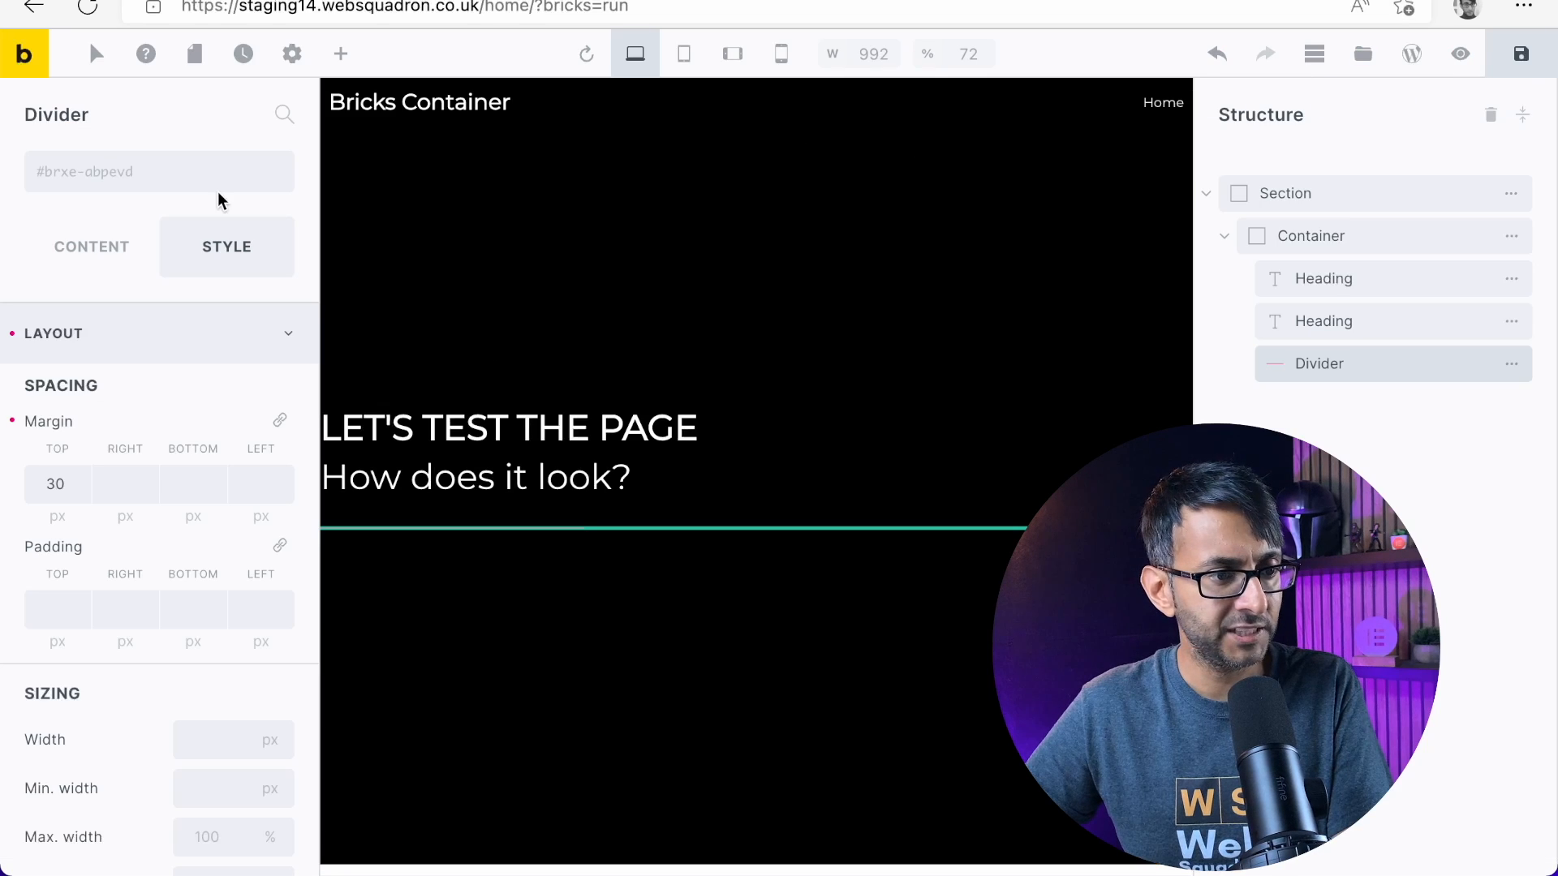
Add a Basic Text element to the container and move it below the Divider
left_click(341, 54)
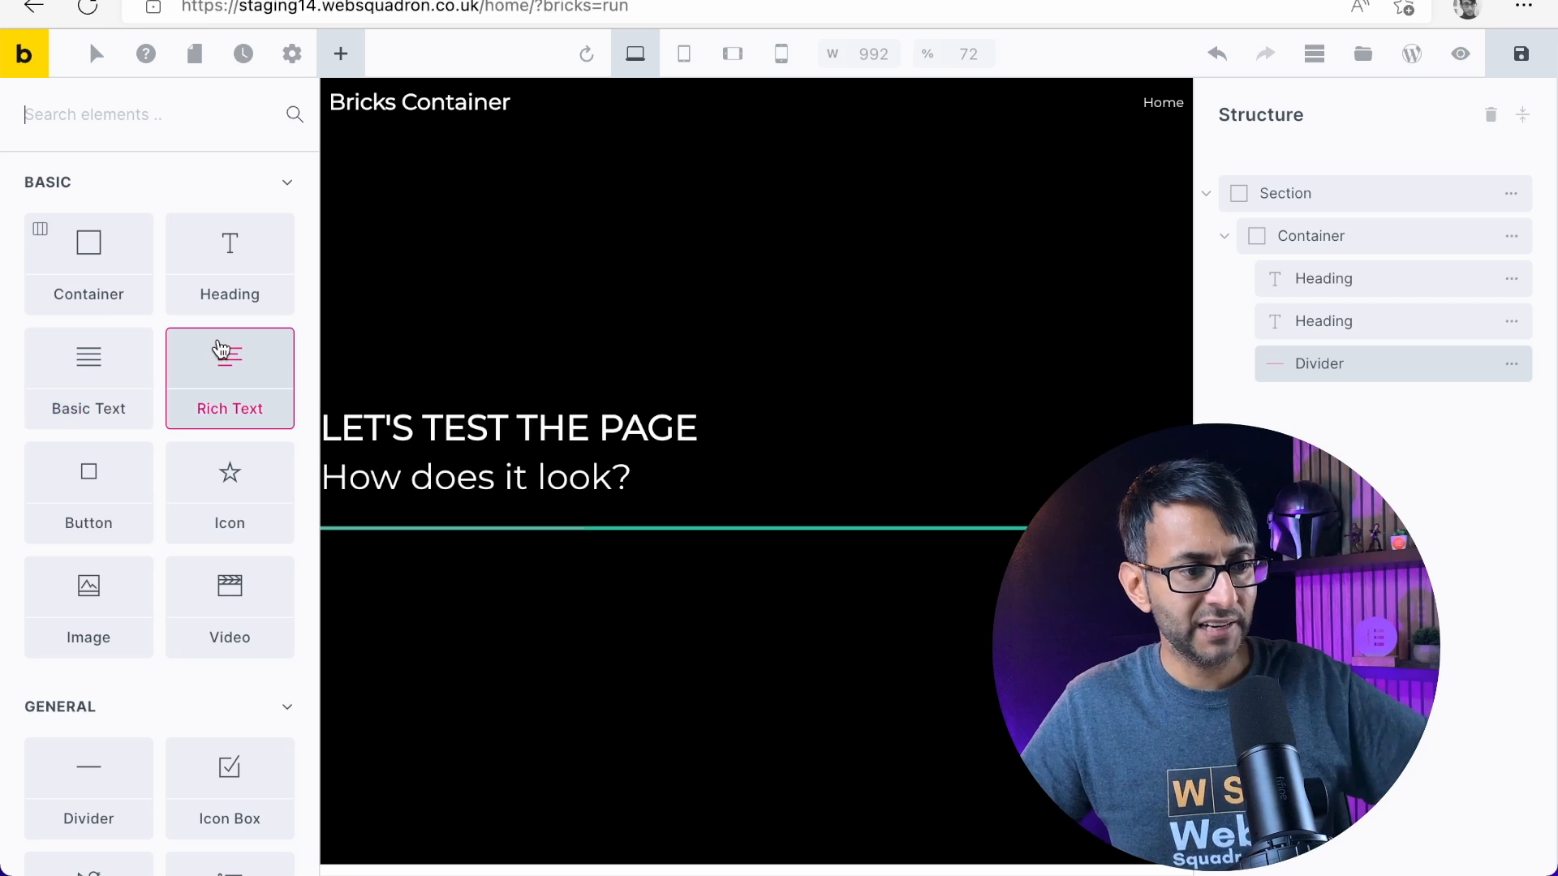
left_click_drag(84, 357, 459, 528)
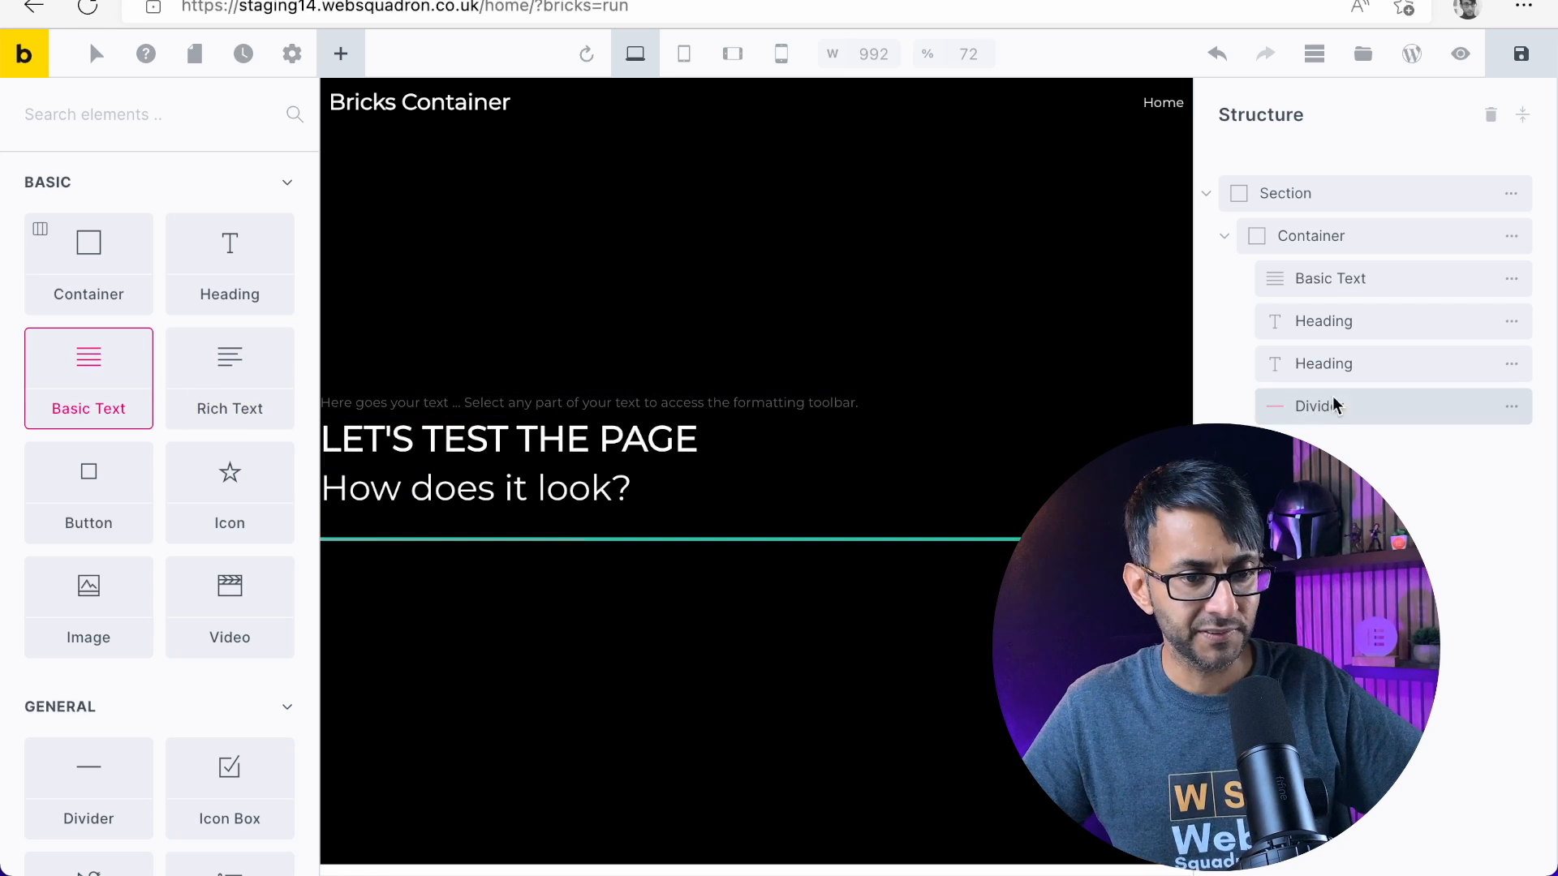
left_click(1387, 270)
left_click_drag(1386, 271, 1360, 394)
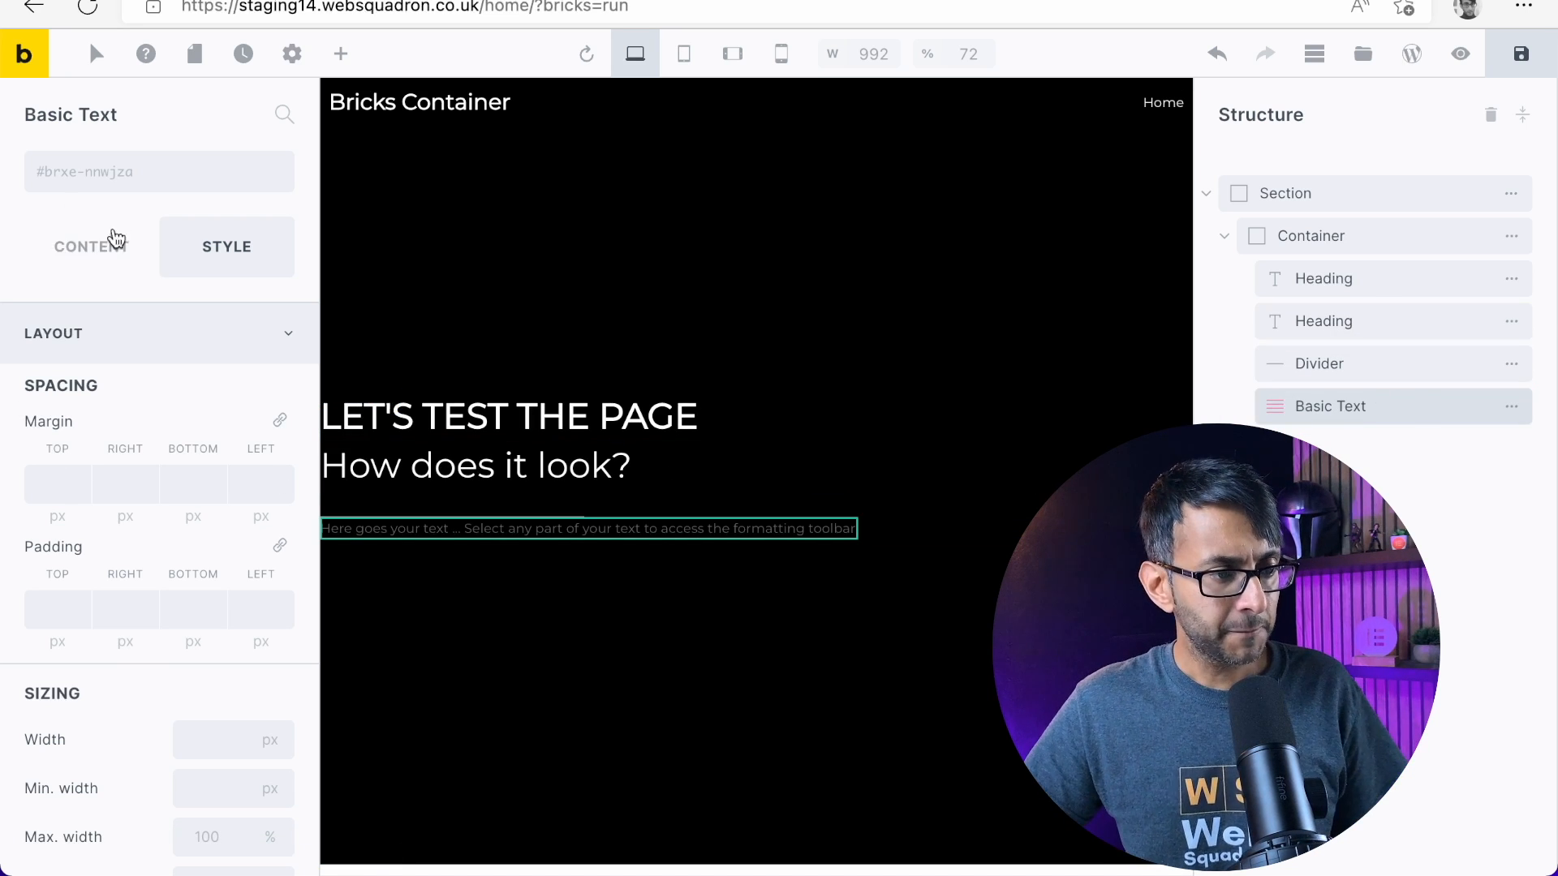
Replace the Basic Text's placeholder content with the copied lorem ipsum paragraph
left_click(84, 250)
key("ctrl+a")
key("BackSpace")
key("ctrl+v")
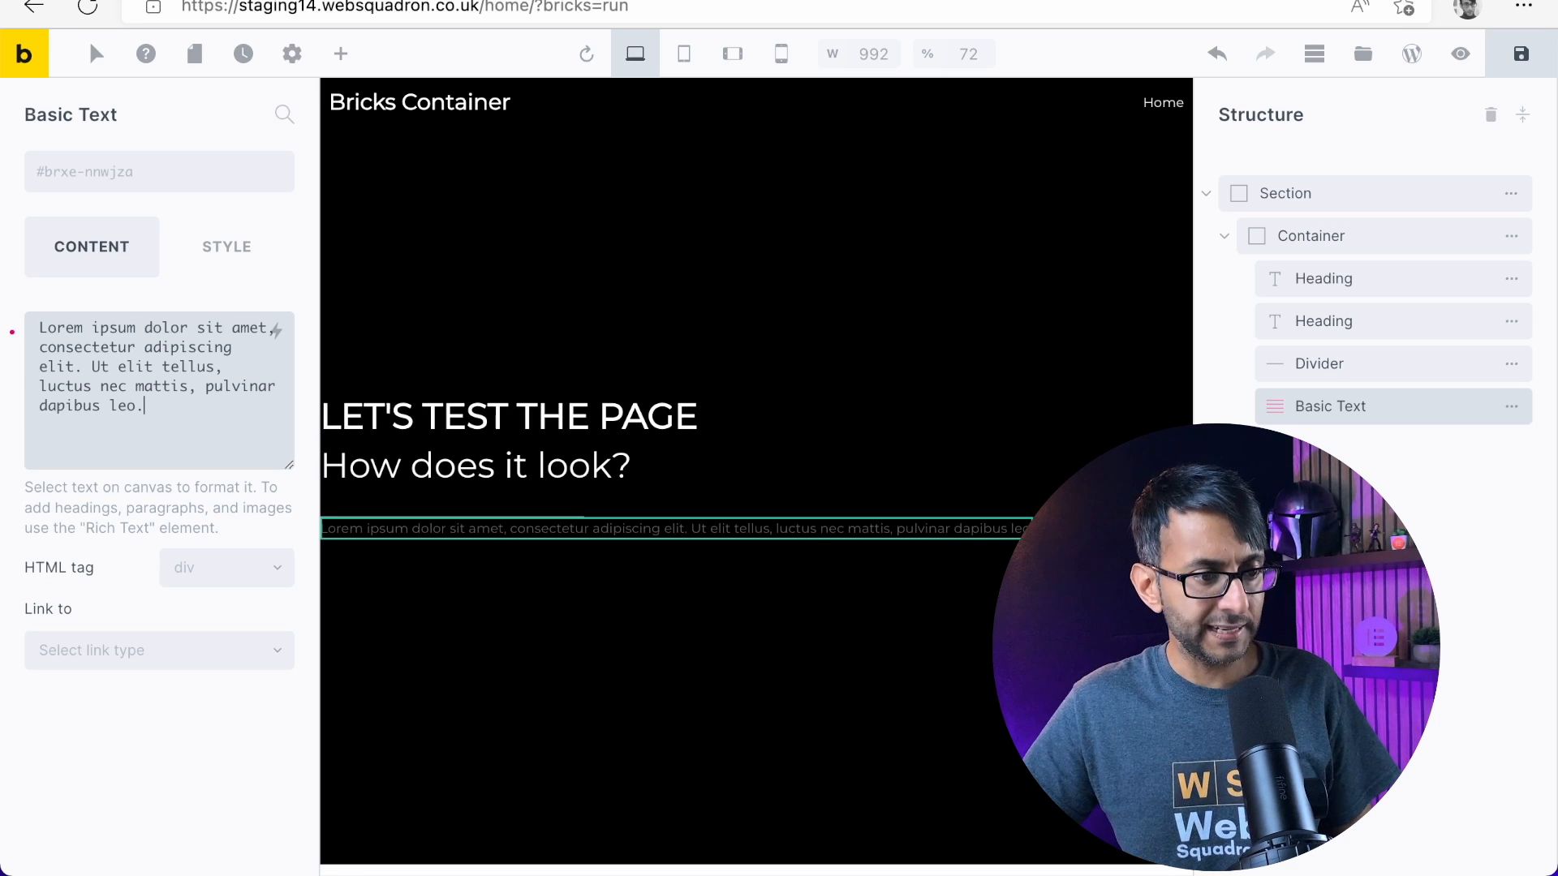
Style the Basic Text in white 2.2 rem Montserrat with a 30 px top margin and a width of 60%
left_click(213, 248)
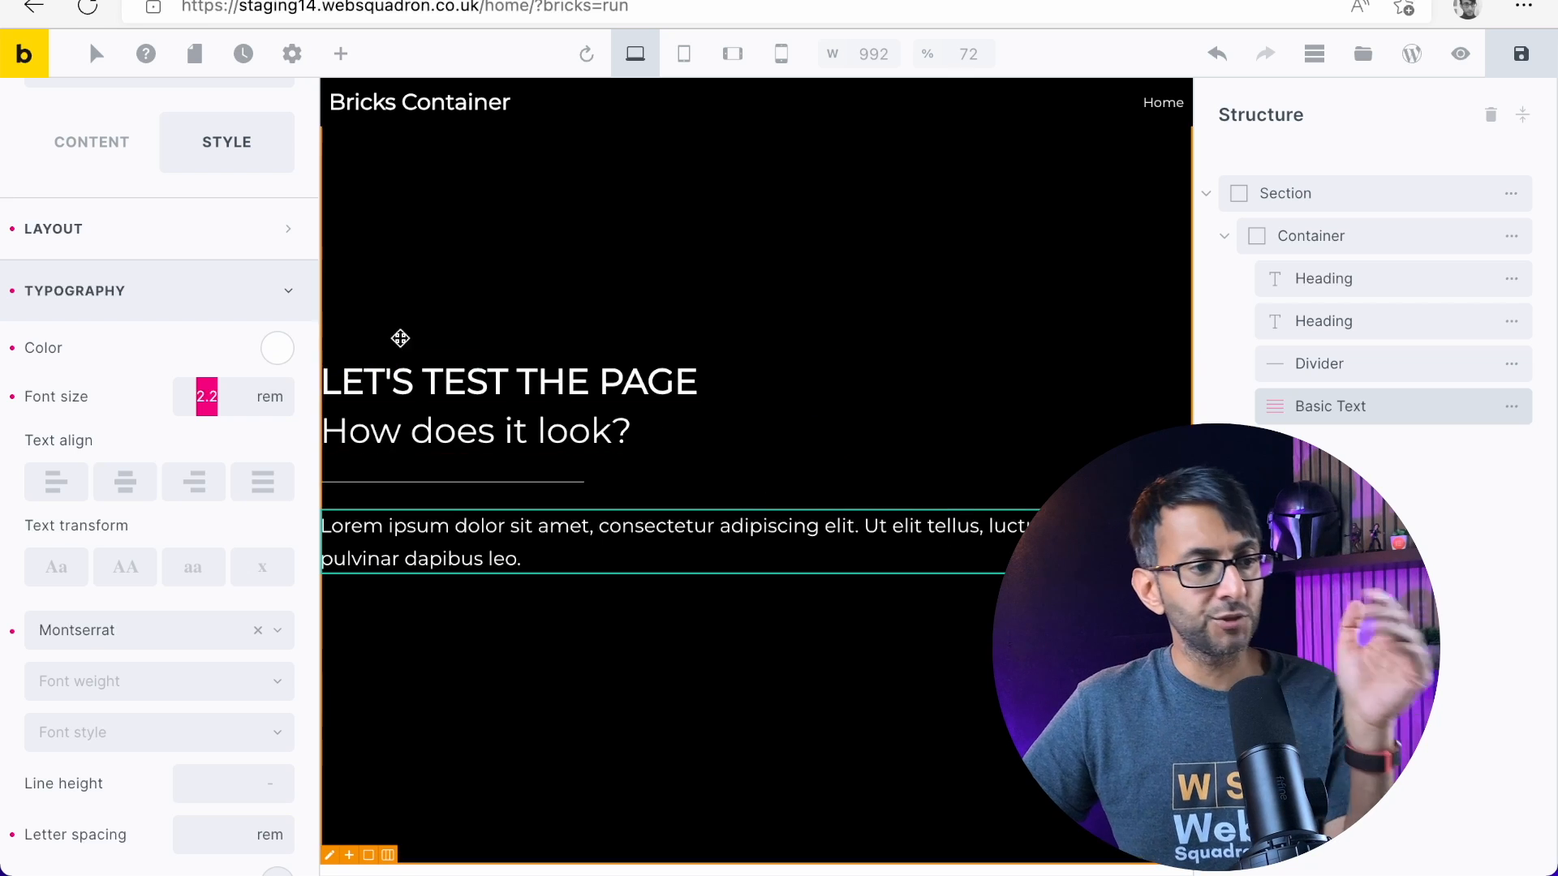
left_click(130, 243)
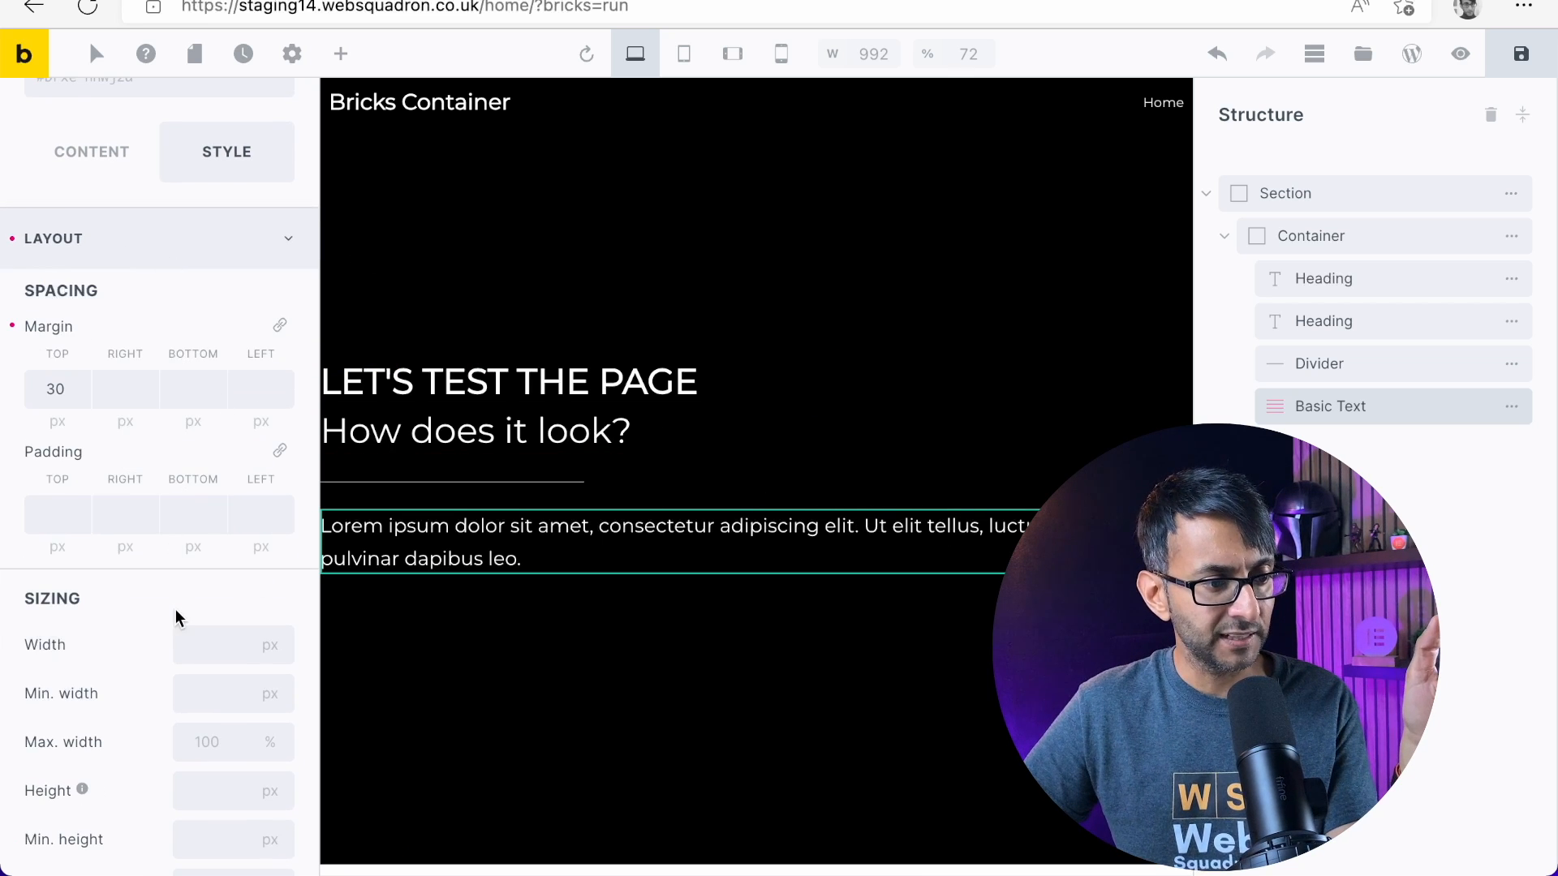
scroll(175, 609, "down", 2)
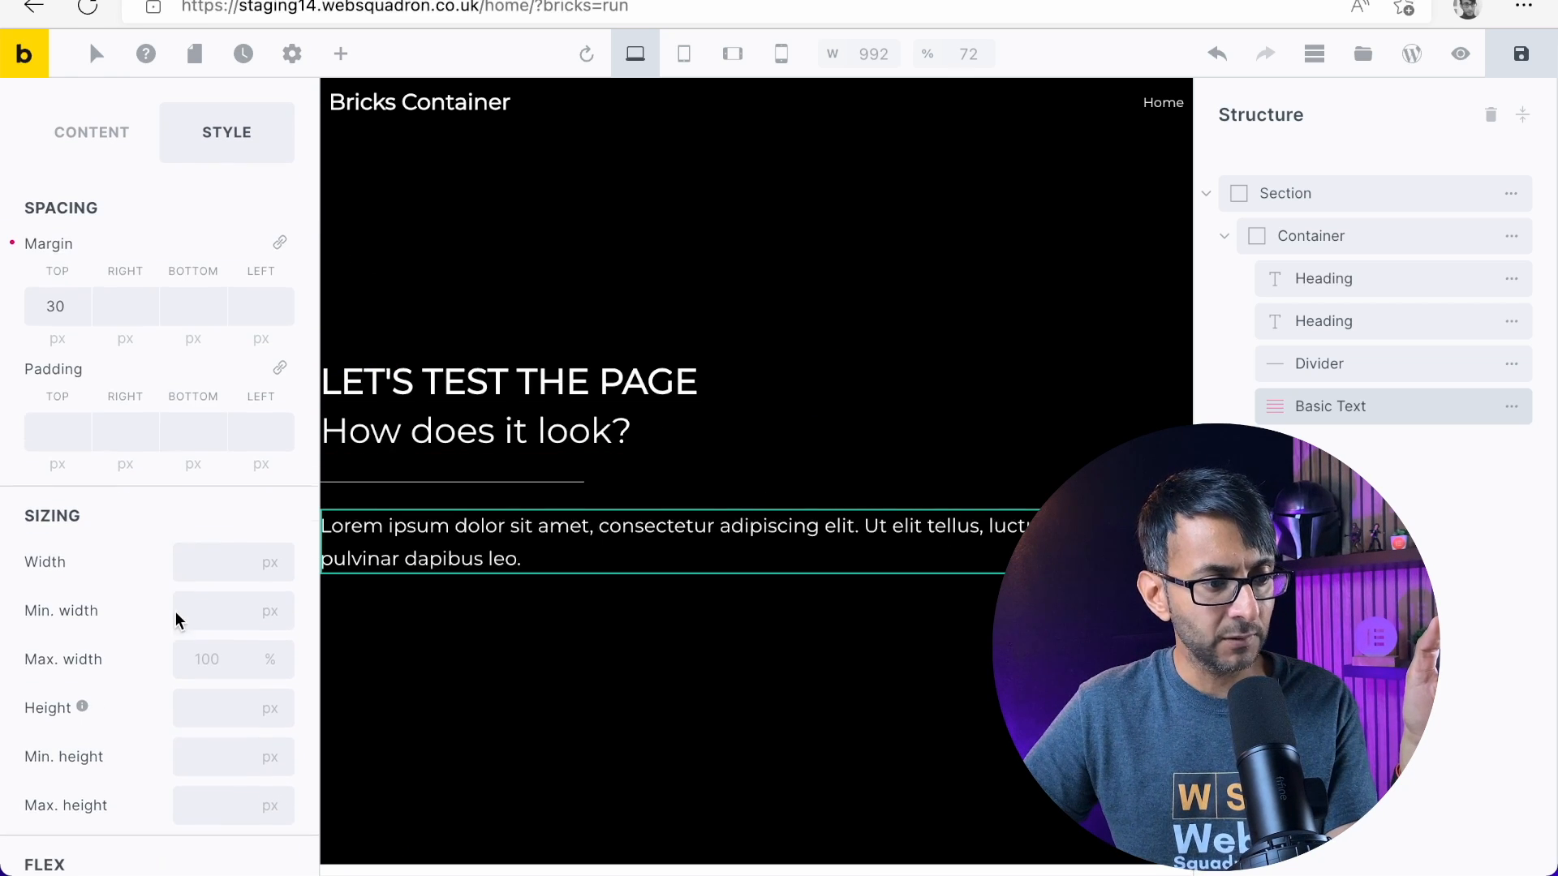
left_click(268, 551)
left_click(245, 718)
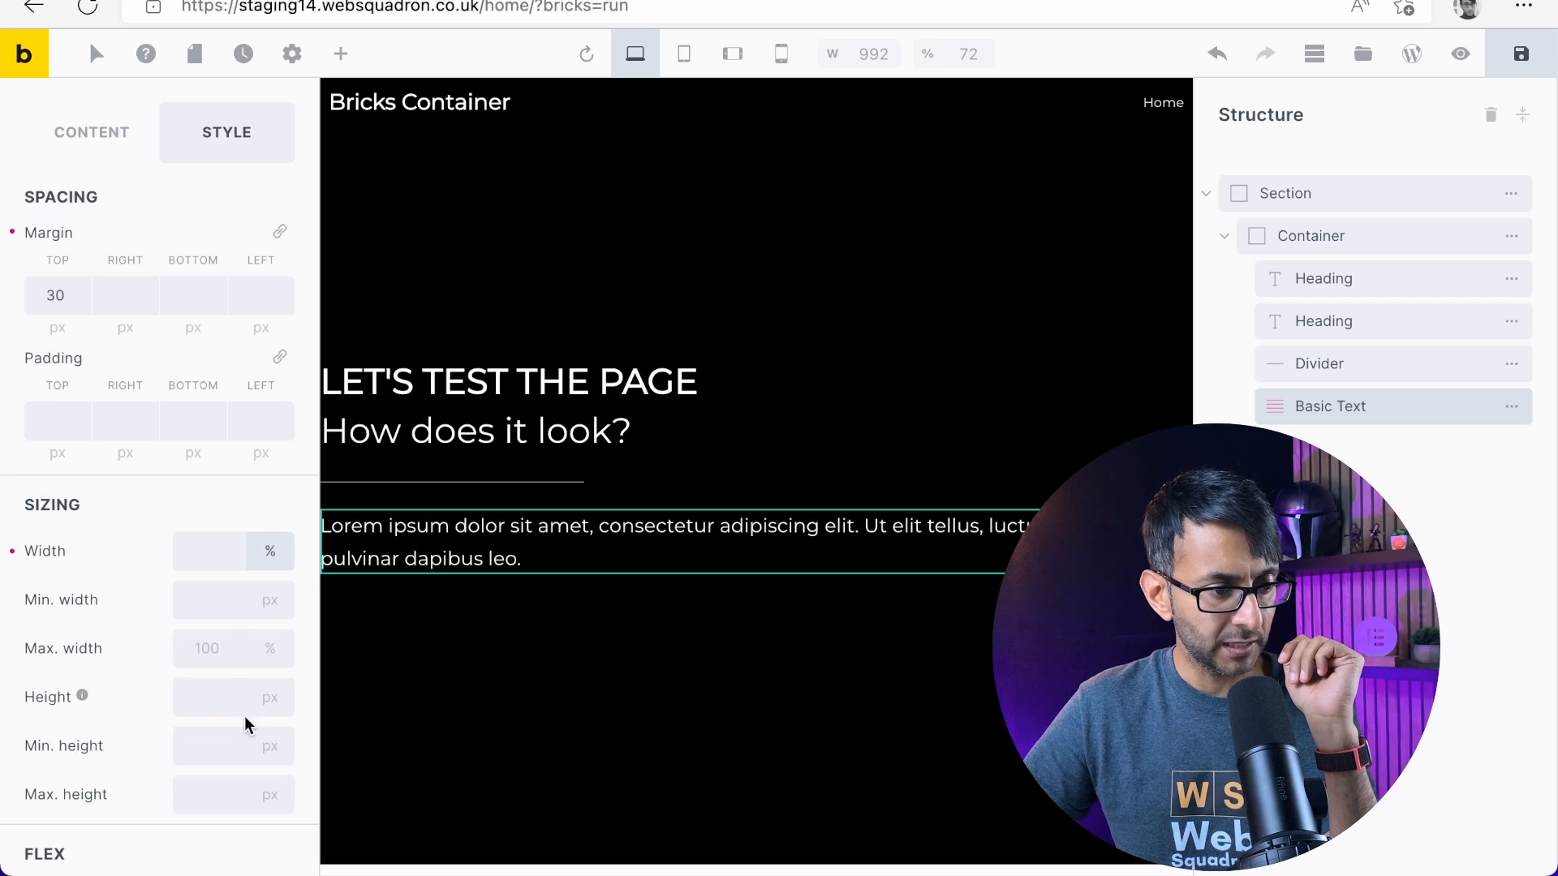
left_click(188, 540)
type("60")
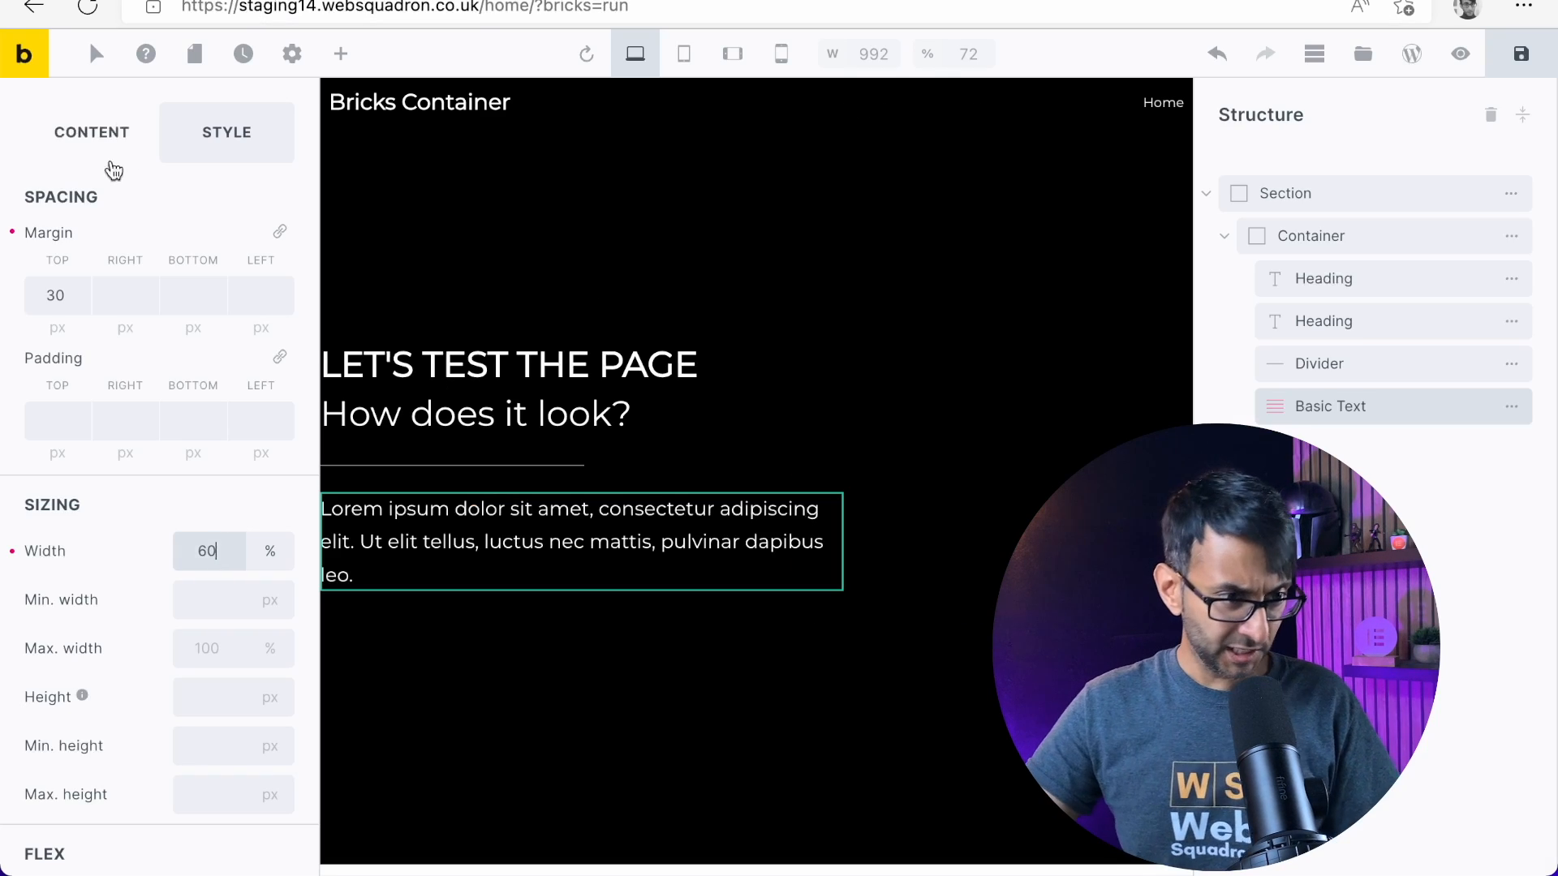
Add a Button element and place it below the Basic Text inside the container
left_click(341, 53)
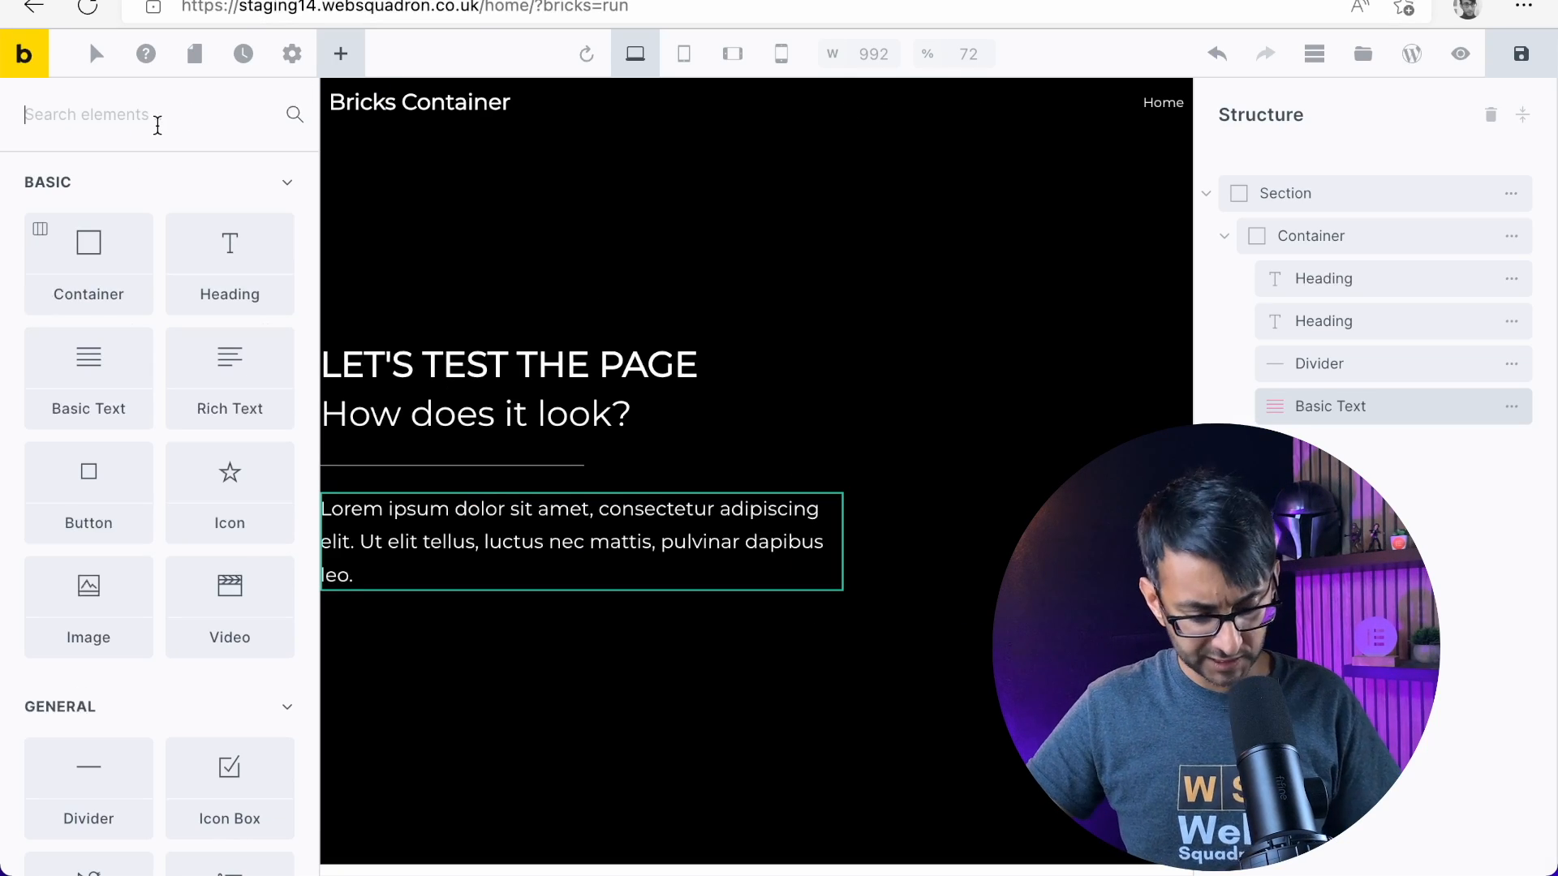
type("butto")
left_click_drag(132, 227, 565, 528)
left_click_drag(1357, 411, 1366, 474)
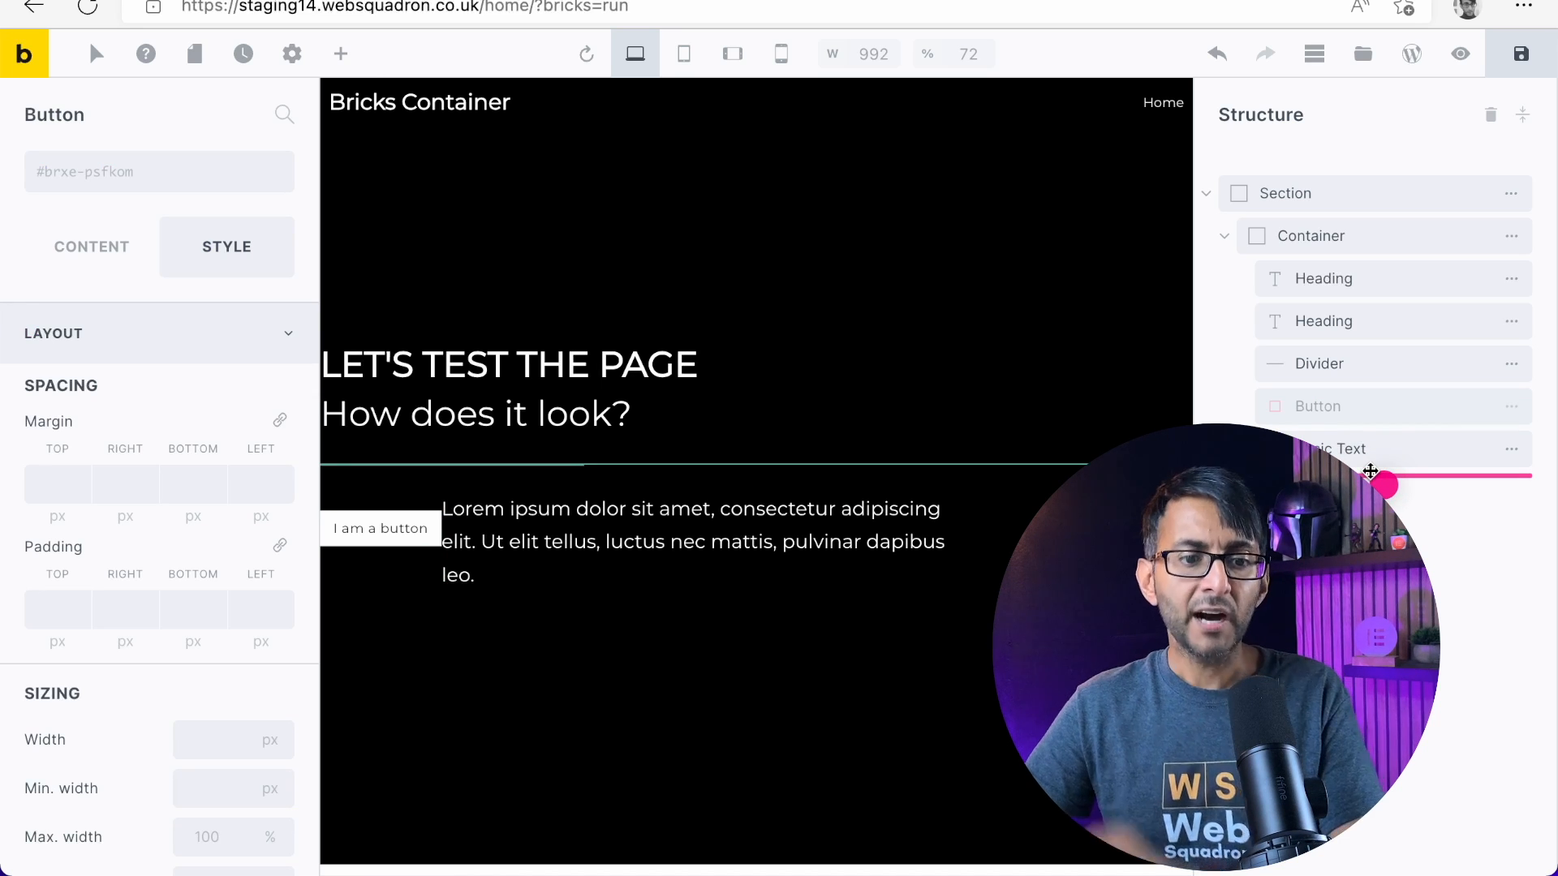
left_click_drag(1370, 472, 1371, 473)
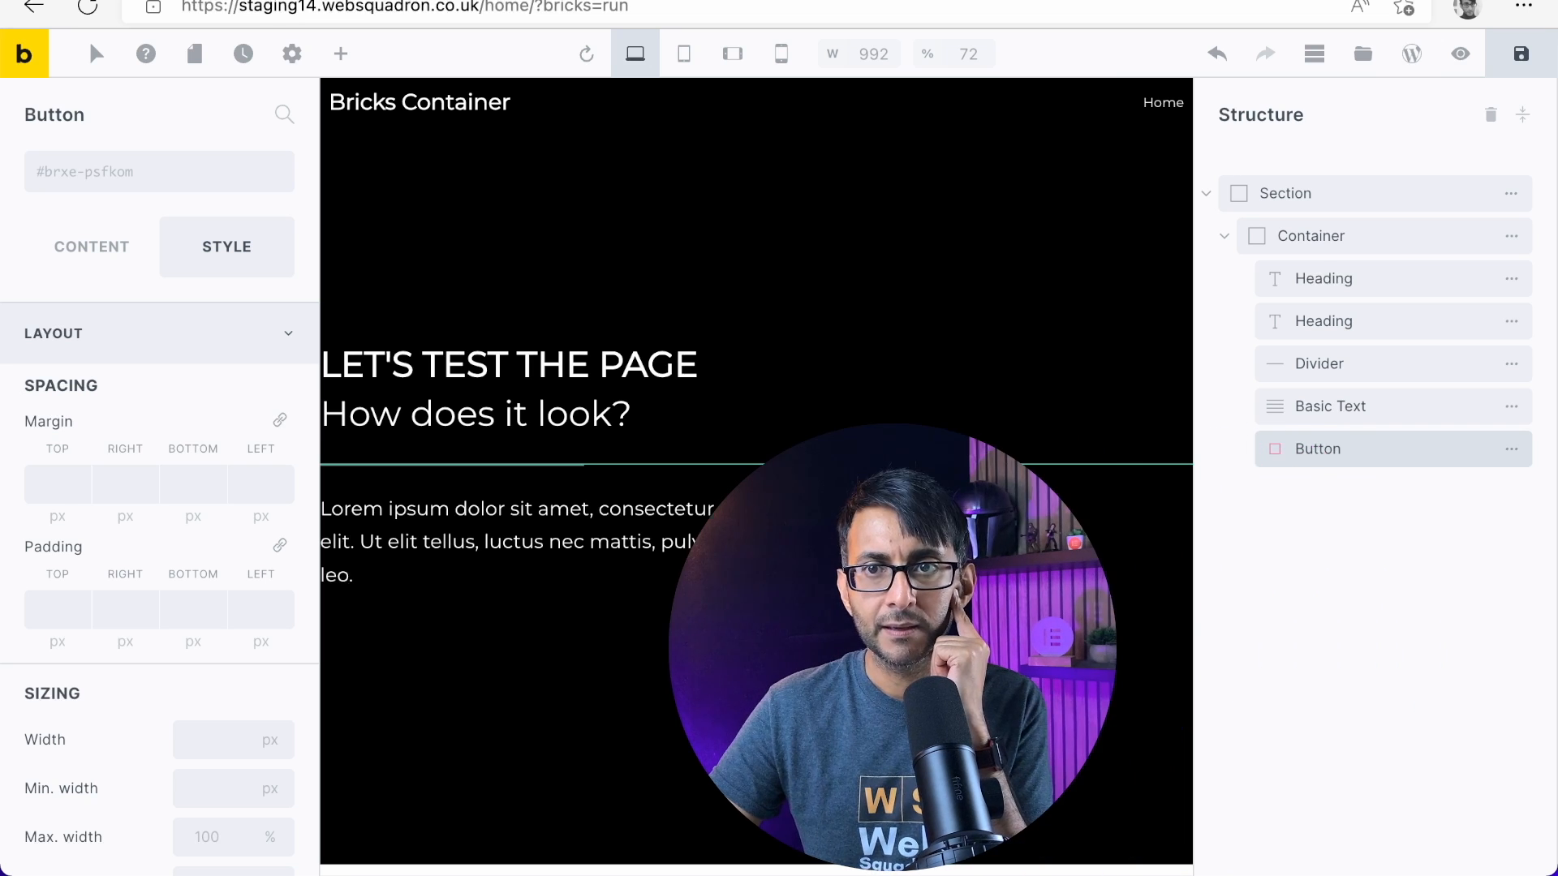
Try out the different nesting levels for the Button beneath the Basic Text in the structure
double_click(1382, 454)
left_click_drag(1371, 453, 1372, 485)
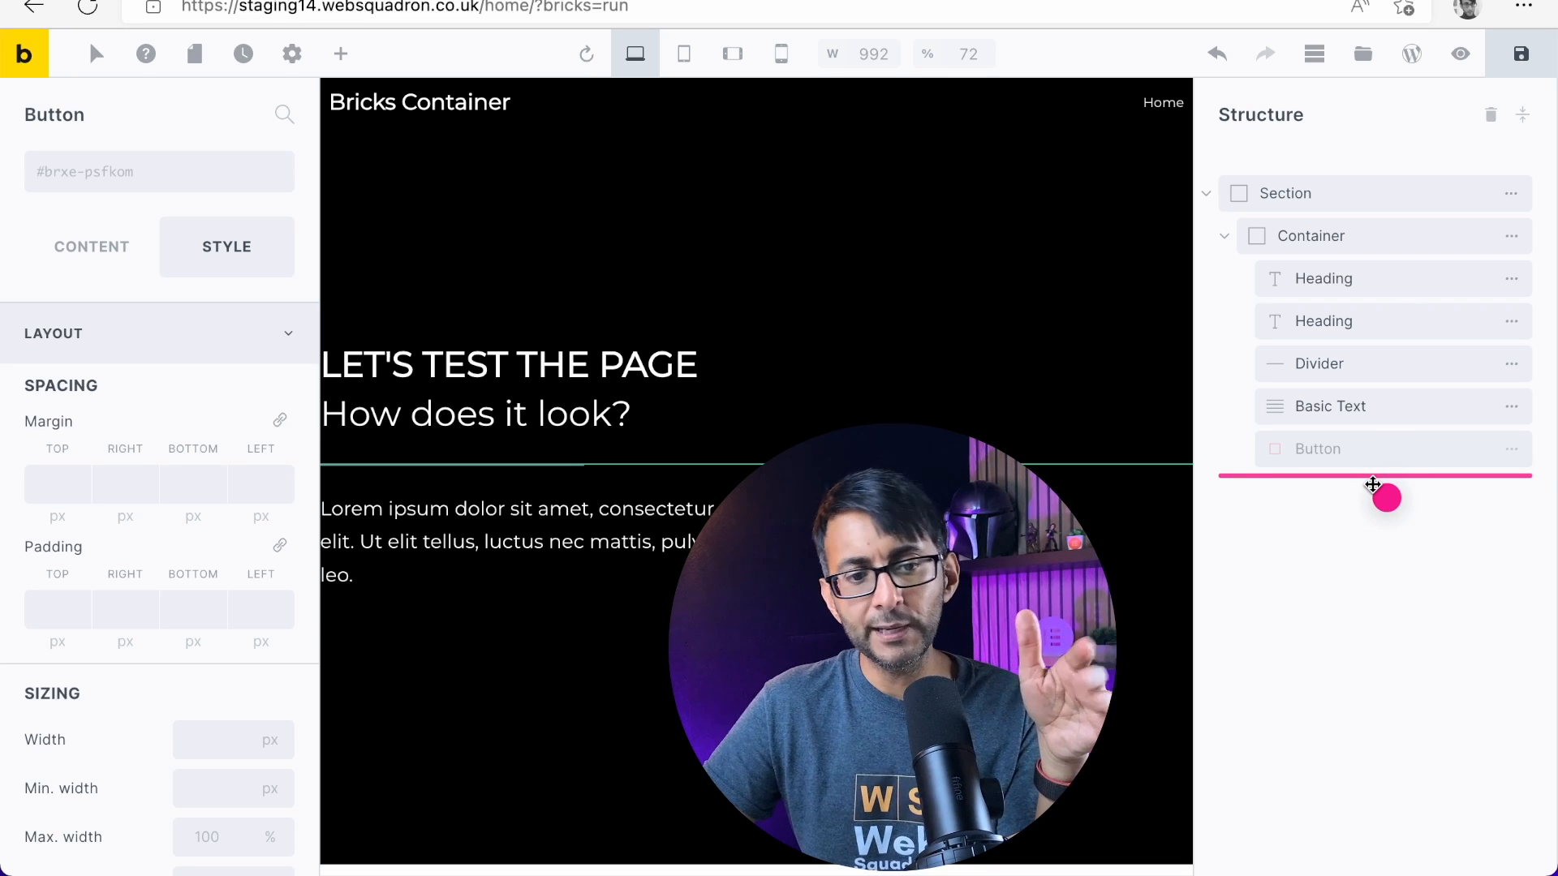
left_click_drag(1372, 485, 1322, 451)
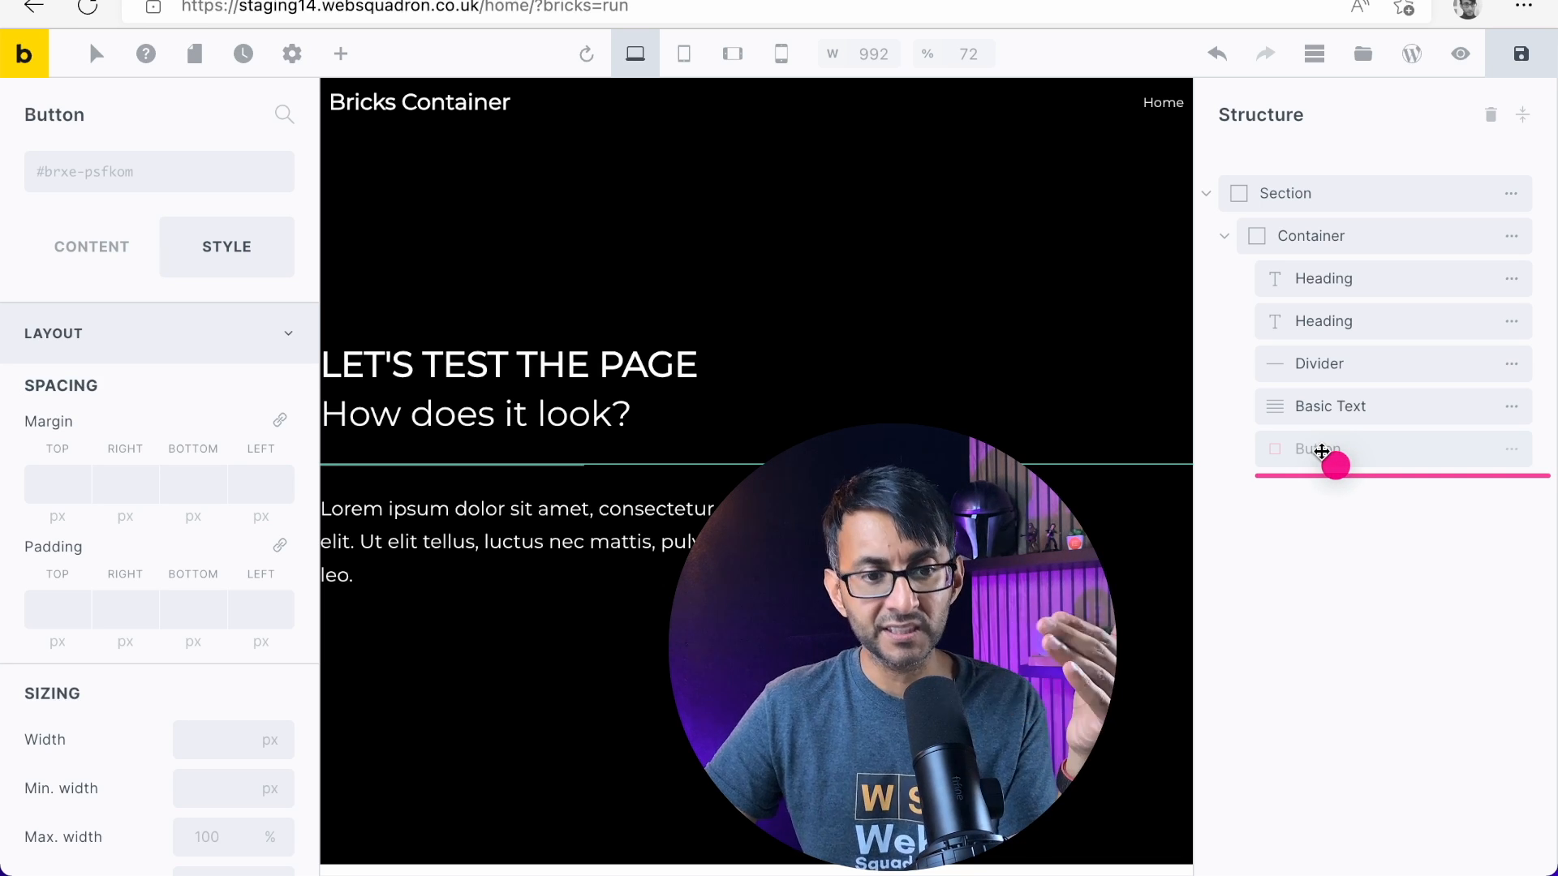
left_click_drag(1312, 472, 1309, 478)
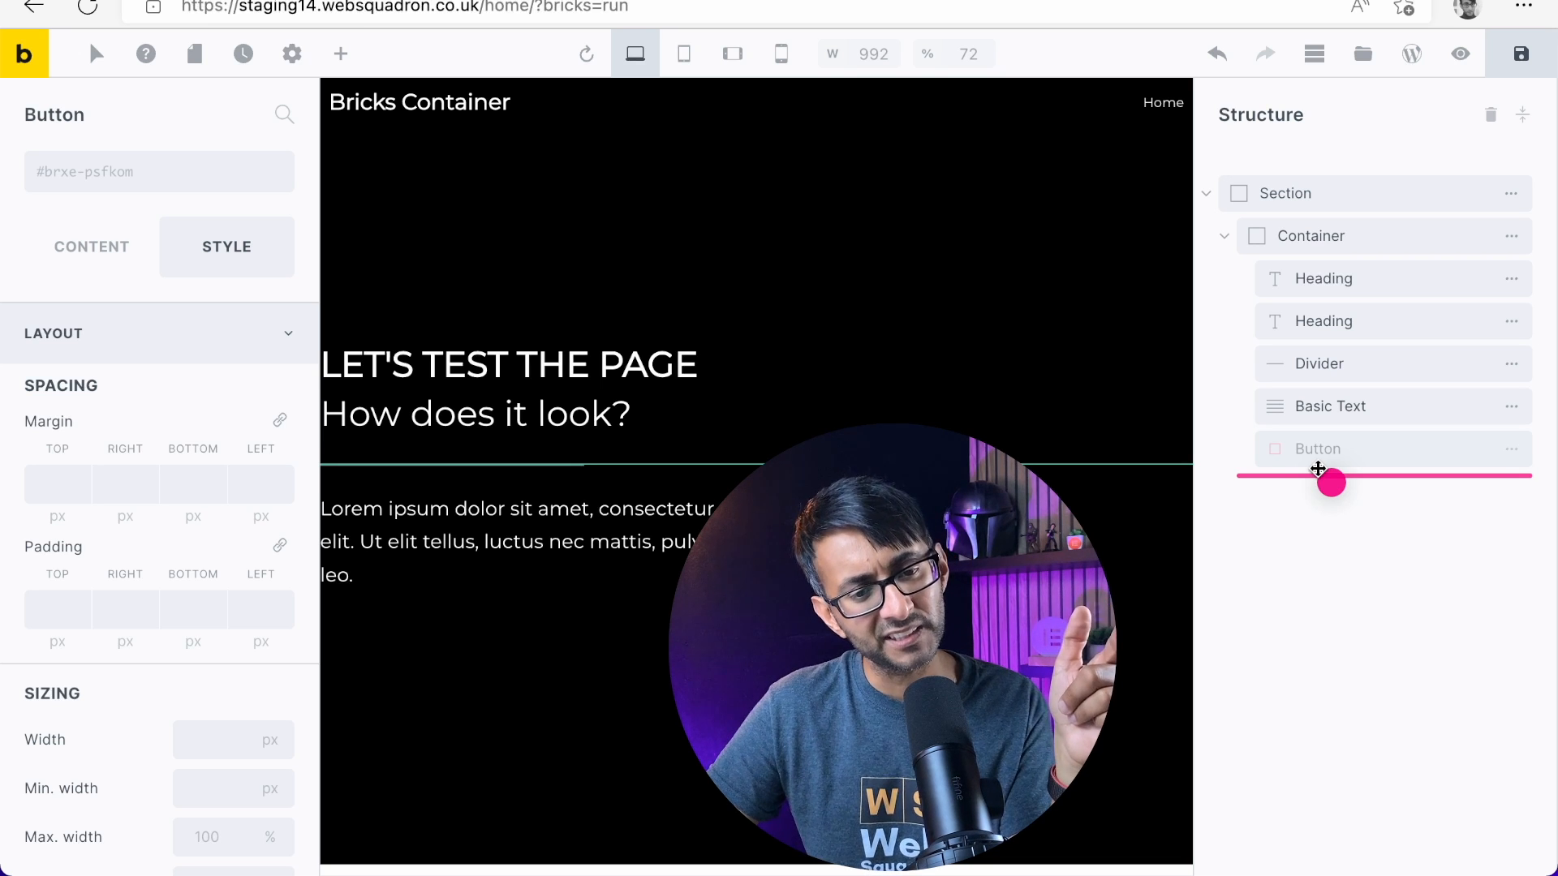
left_click_drag(1317, 471, 1337, 425)
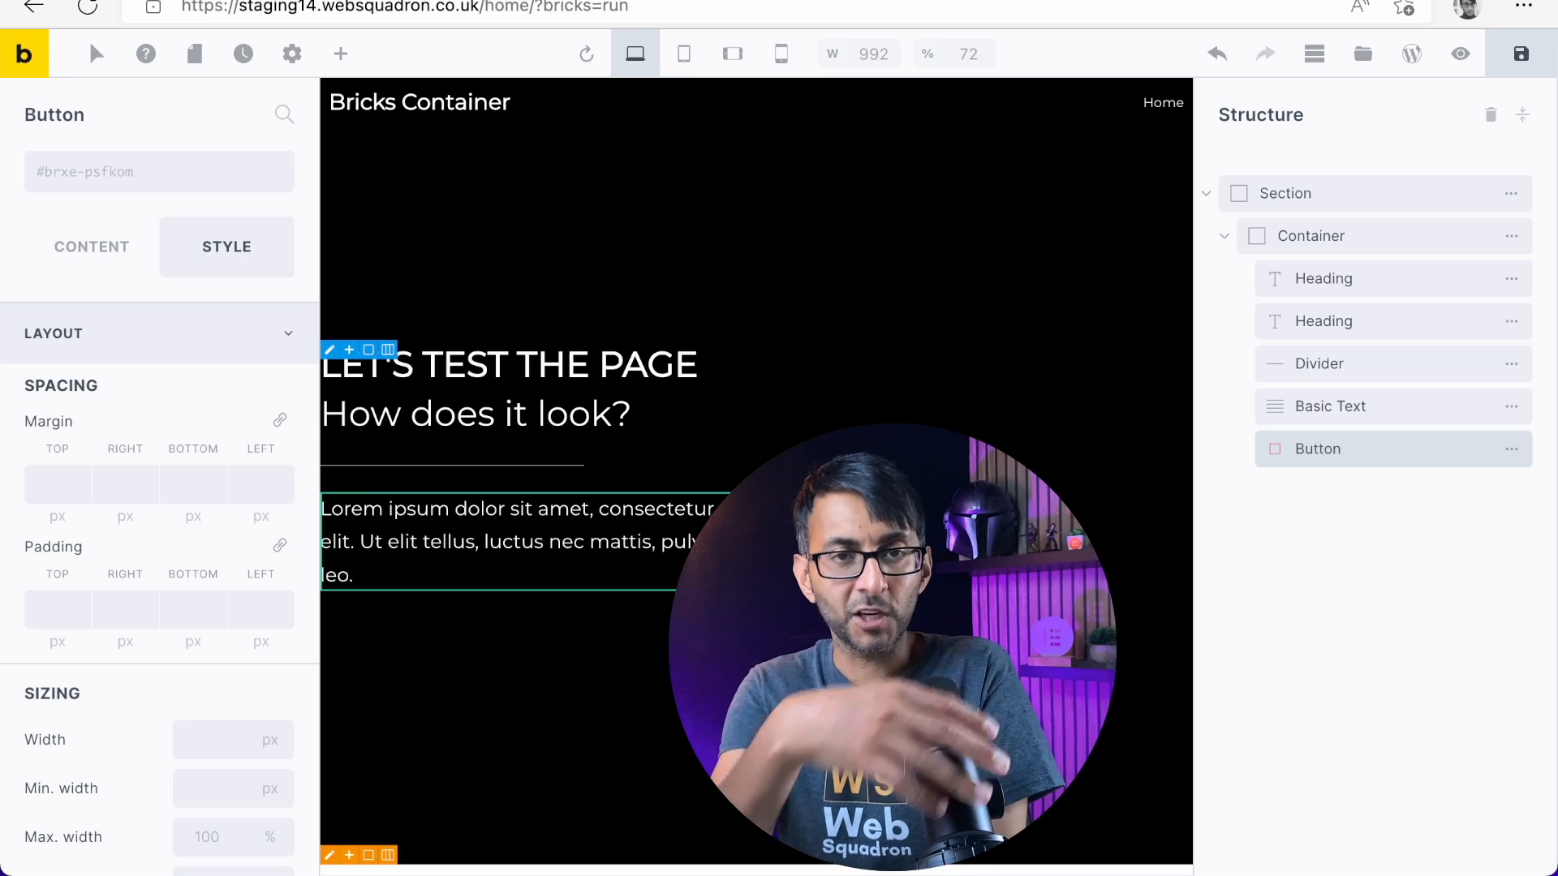
Set the Basic Text's width to 100% and its right margin to 300 px
left_click(1355, 406)
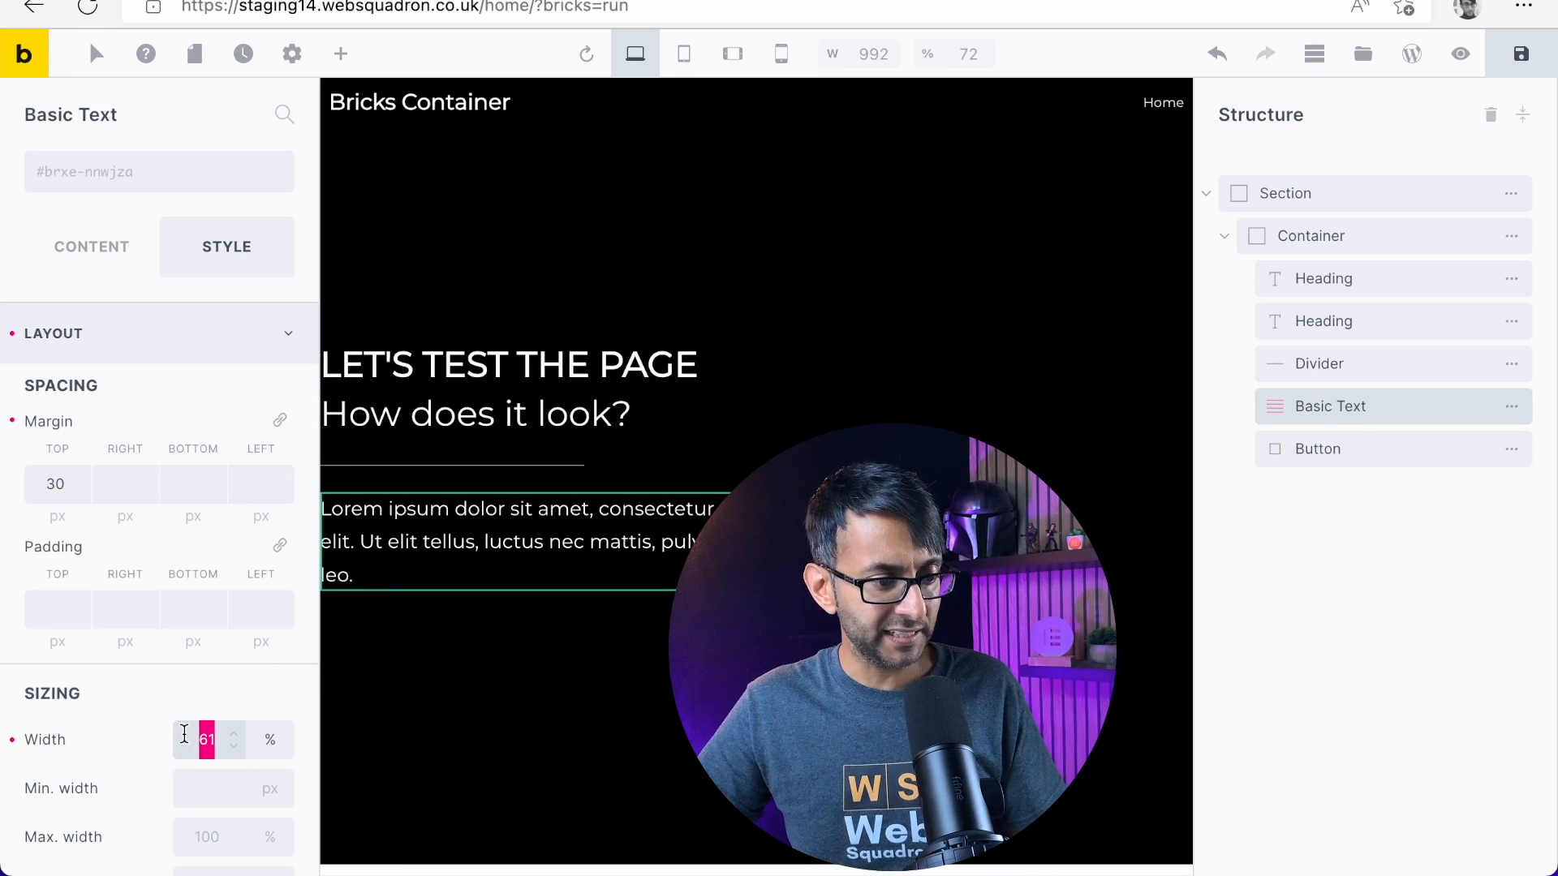
type("100")
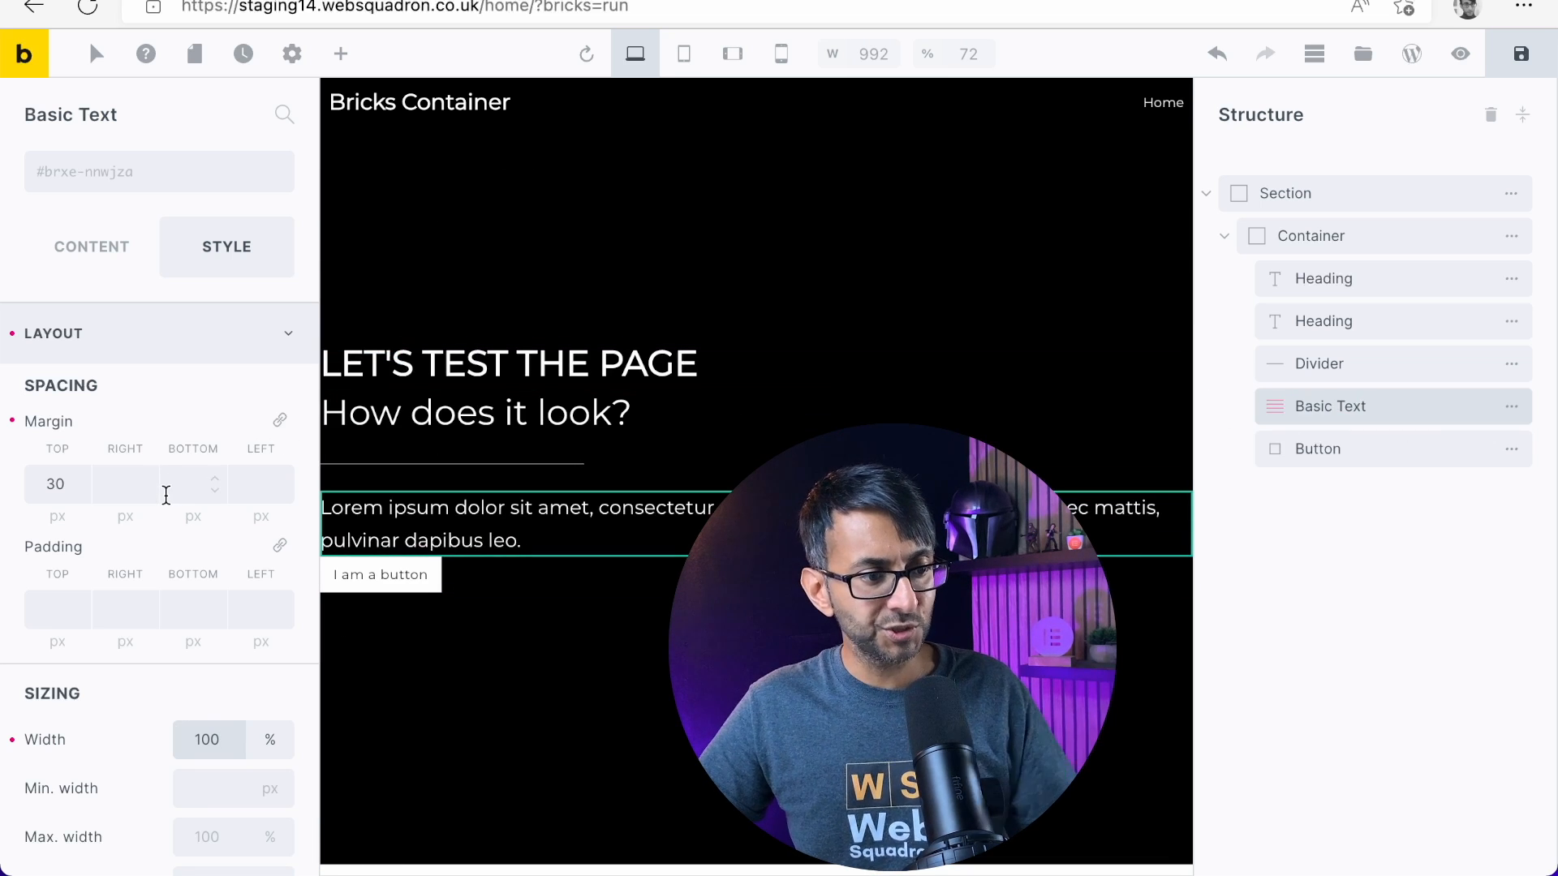
left_click(257, 479)
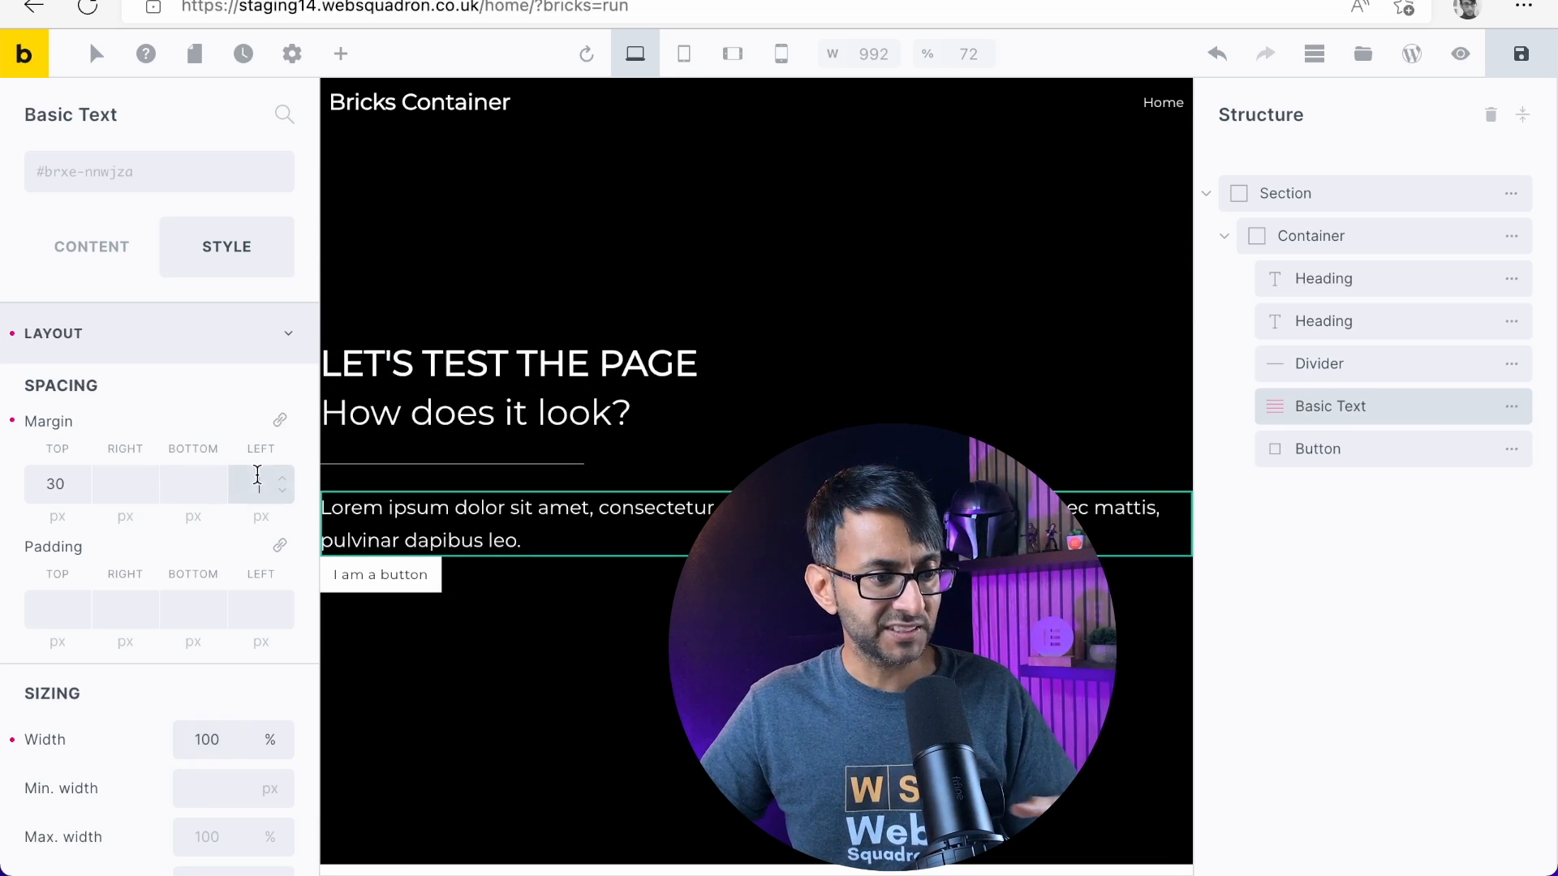
left_click(144, 486)
type("200")
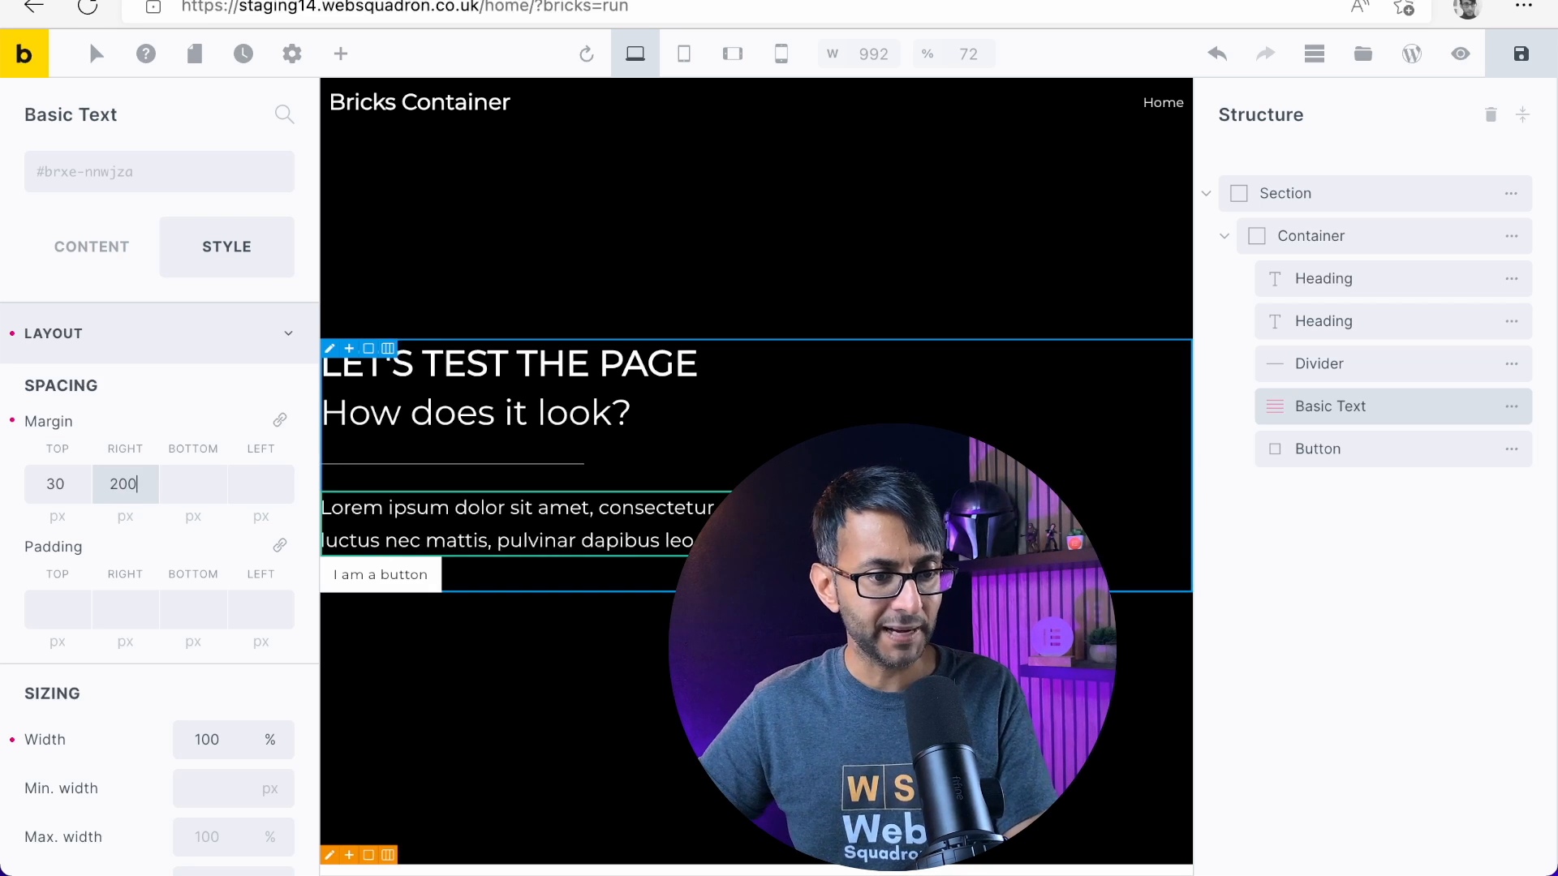
key("BackSpace")
key("BackSpace")
key("BackSpace")
type("3")
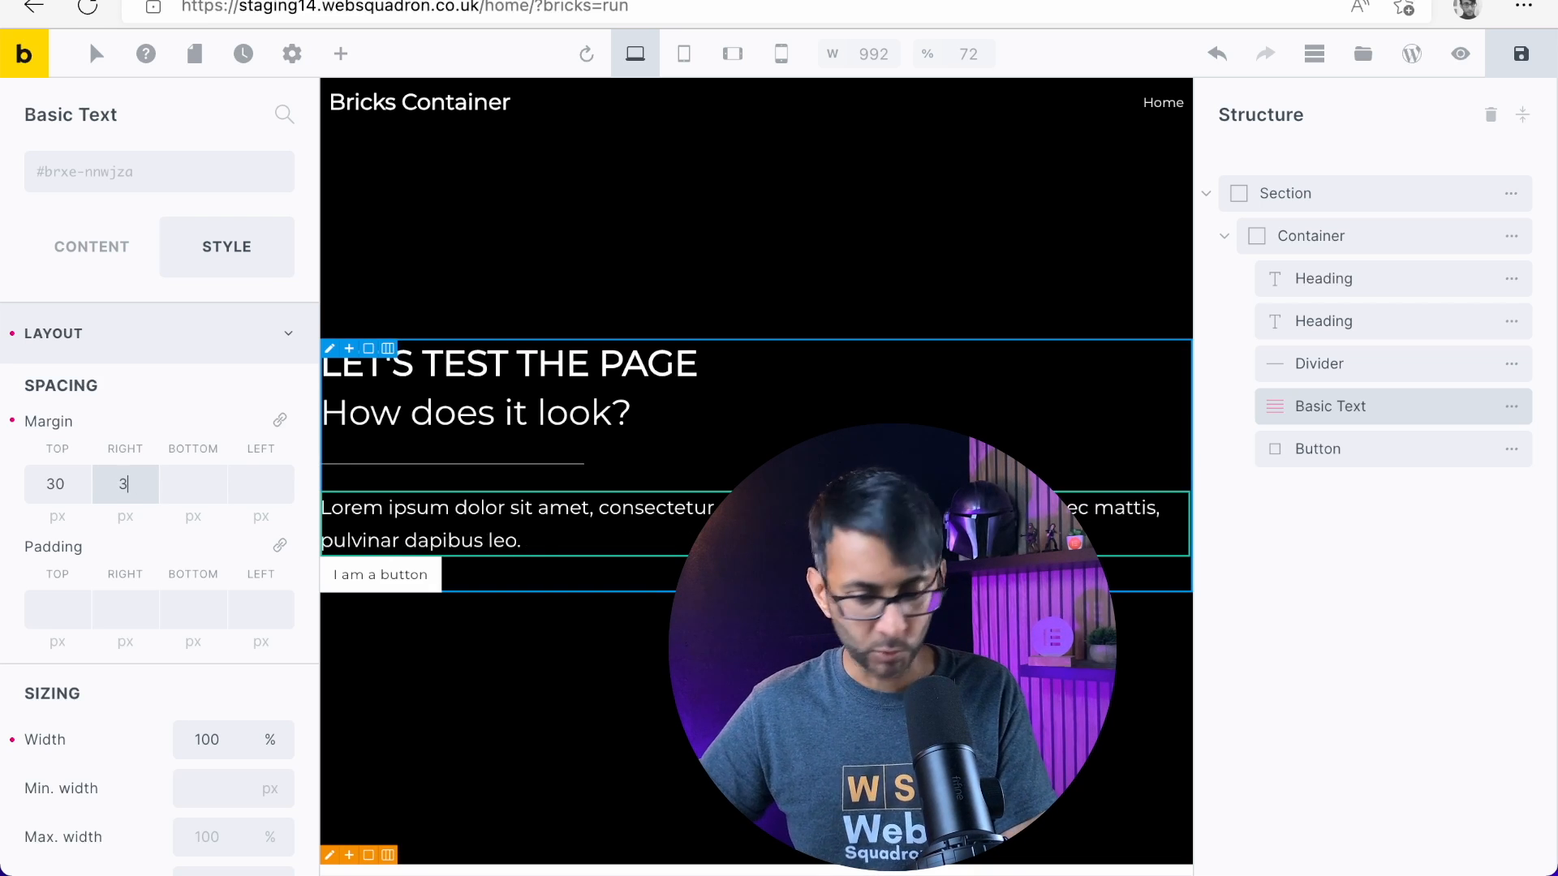
type("00")
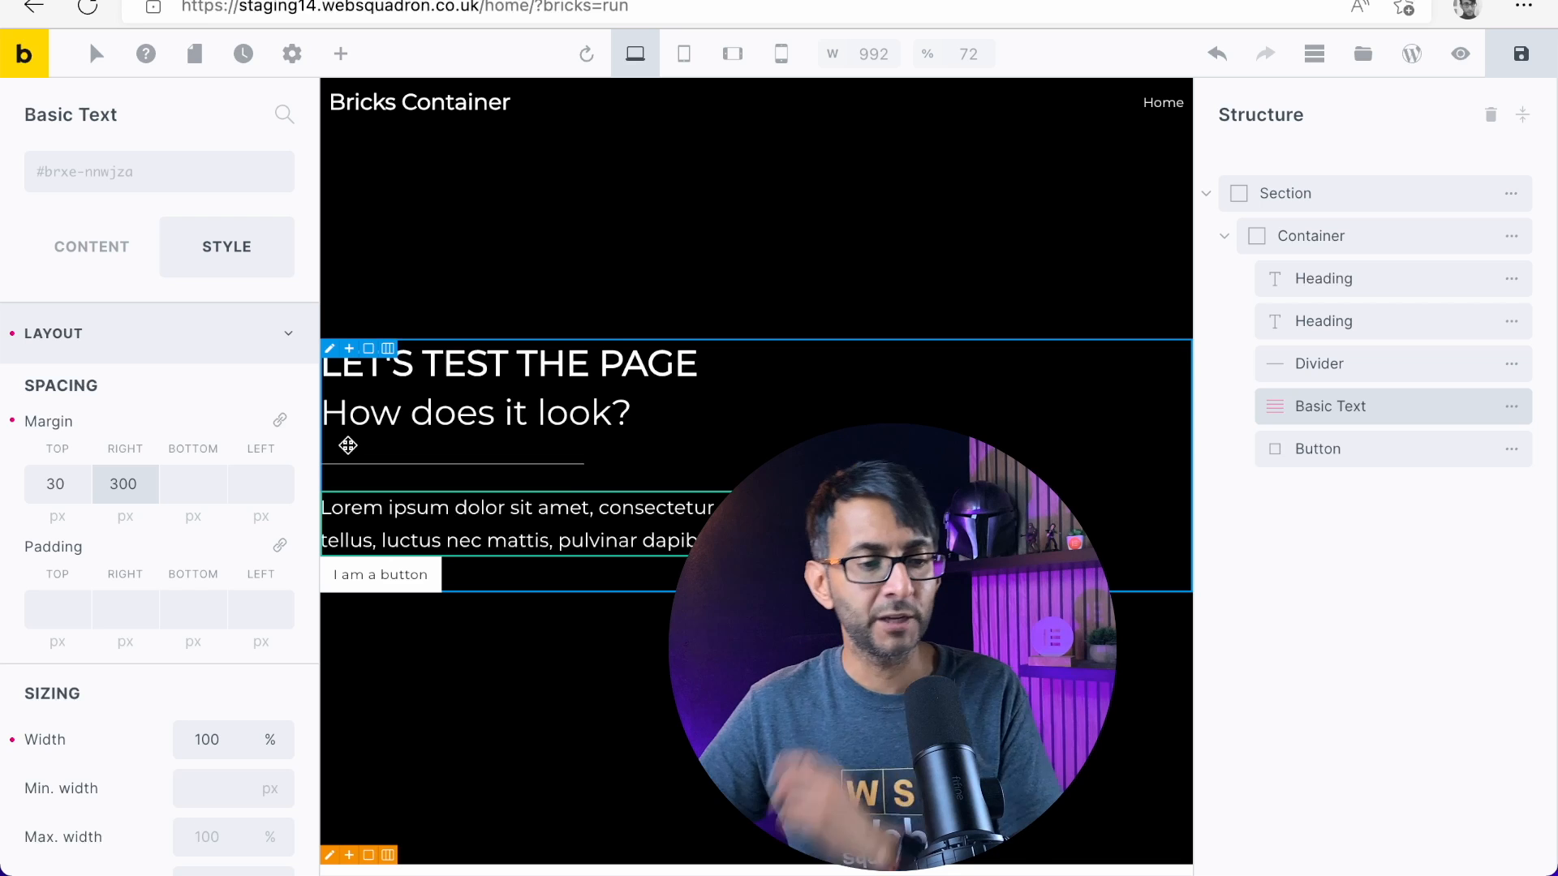
Set the Button's top margin to 40 px
left_click(1298, 451)
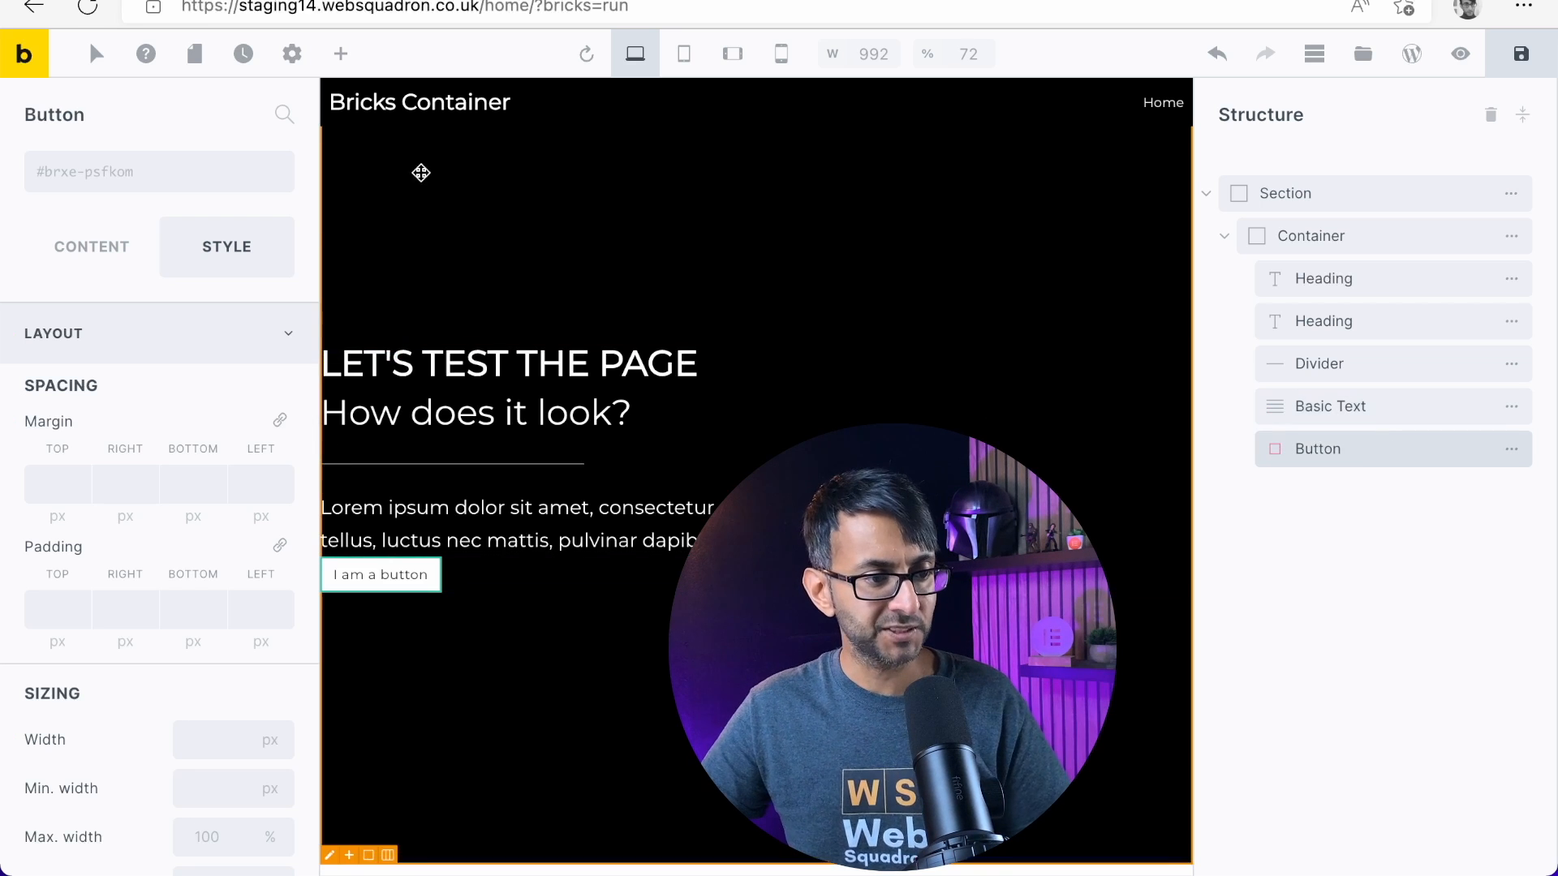
scroll(120, 693, "down", 1)
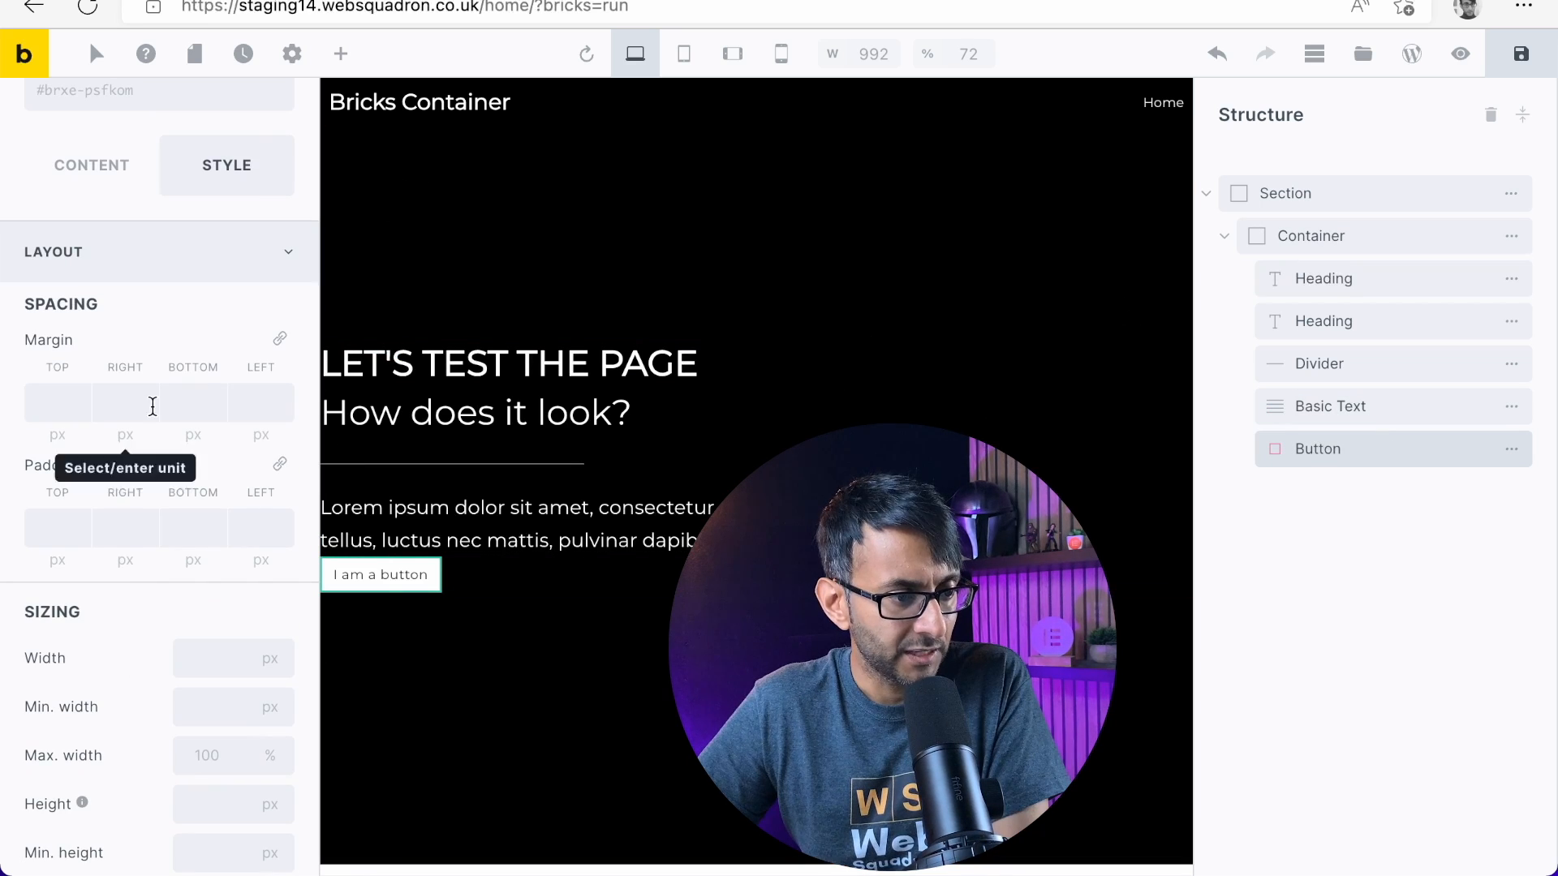
left_click(43, 399)
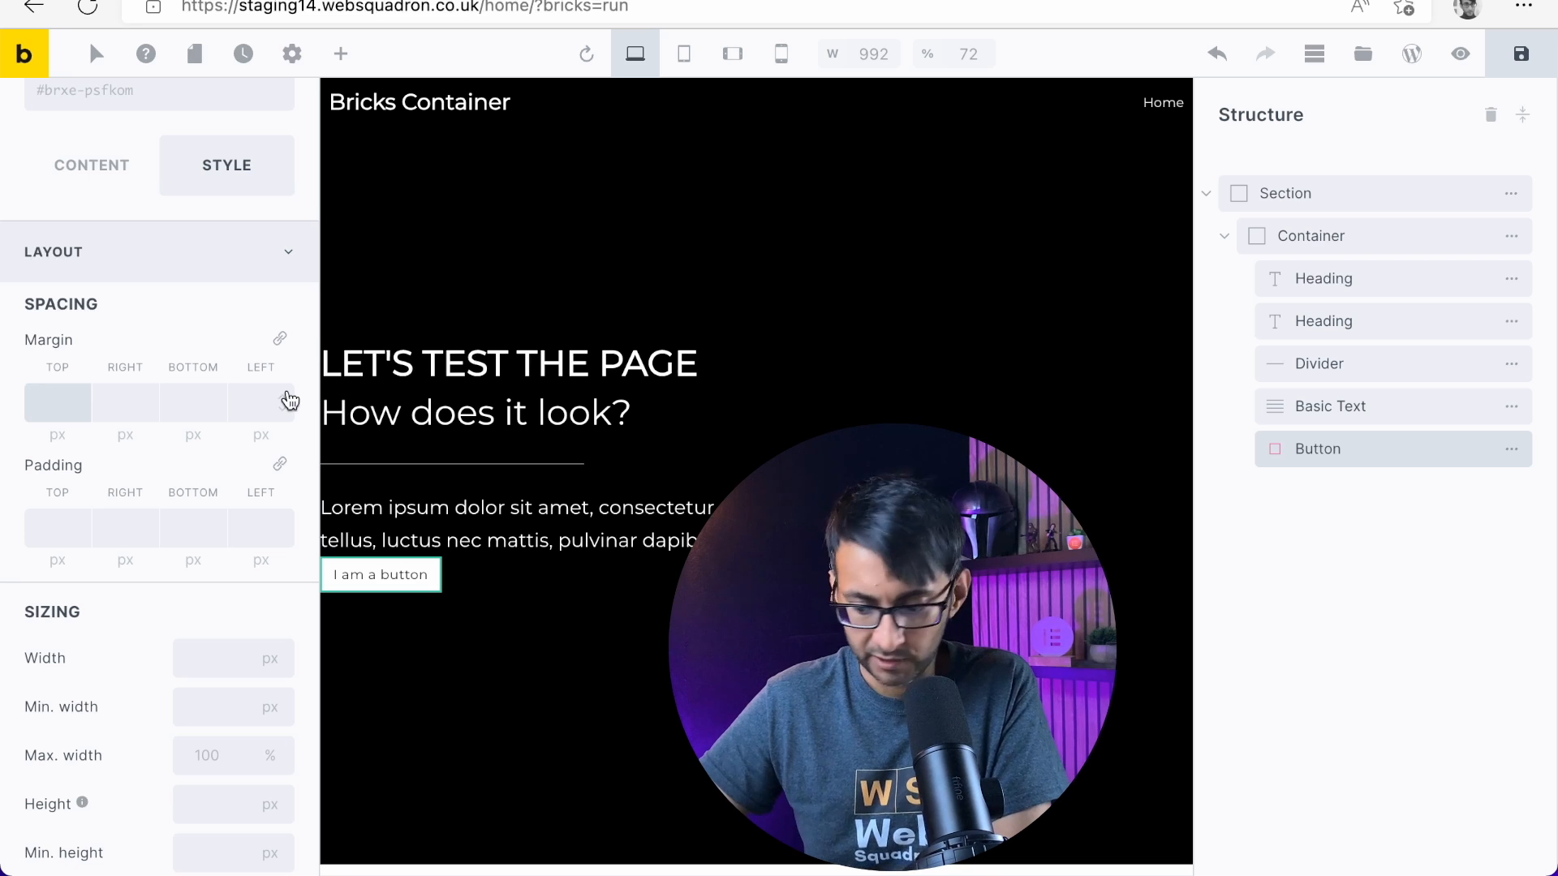
type("30")
key("BackSpace")
key("BackSpace")
type("40")
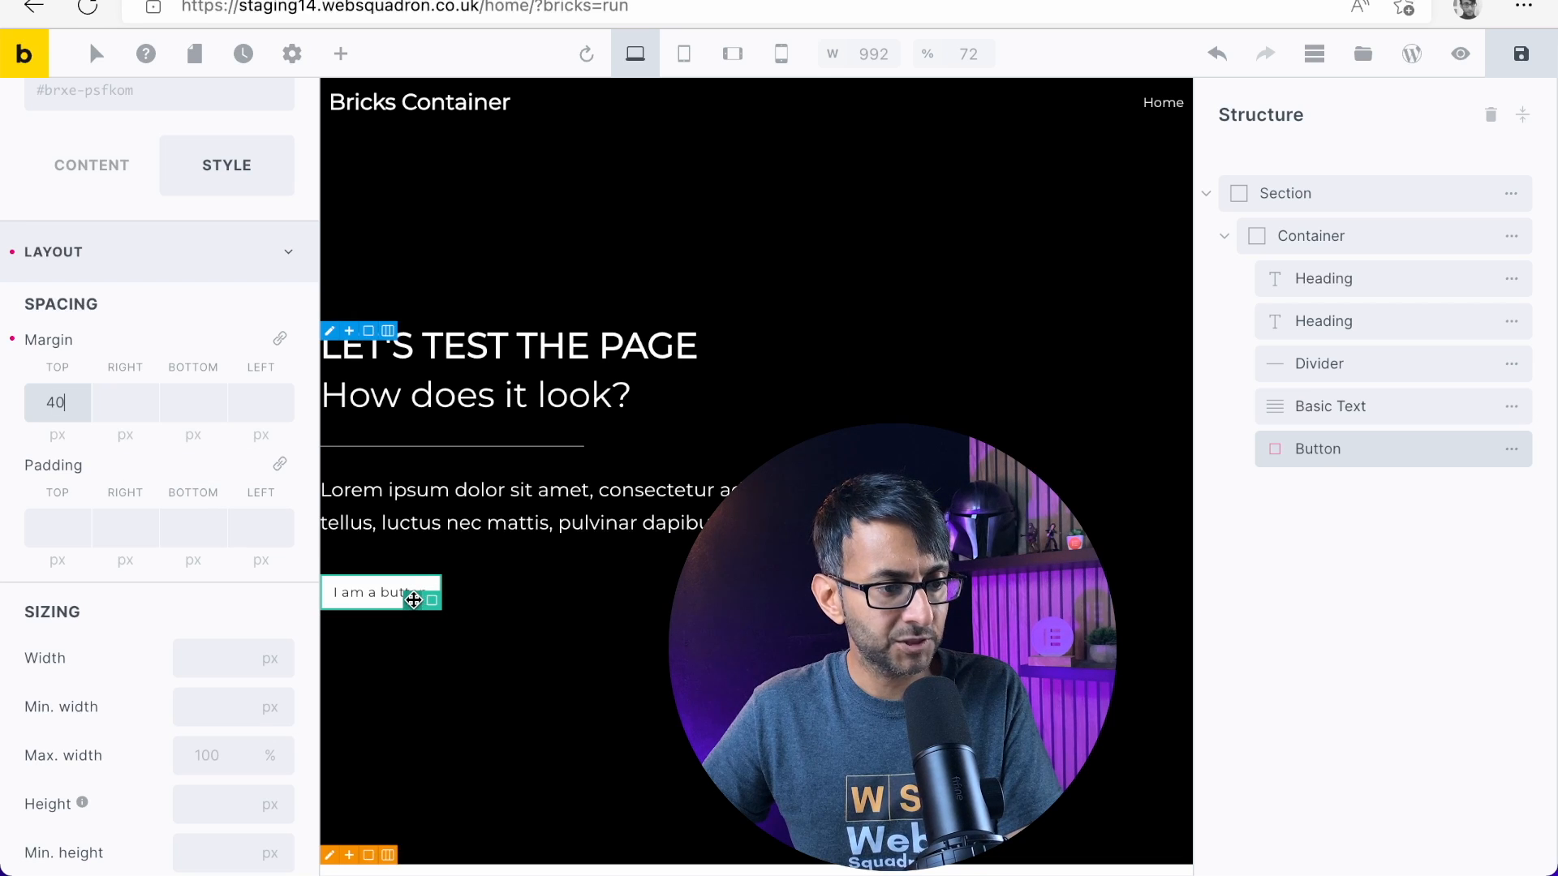
Set the Button's typography to the custom Montserrat font with weight 400
left_click(120, 172)
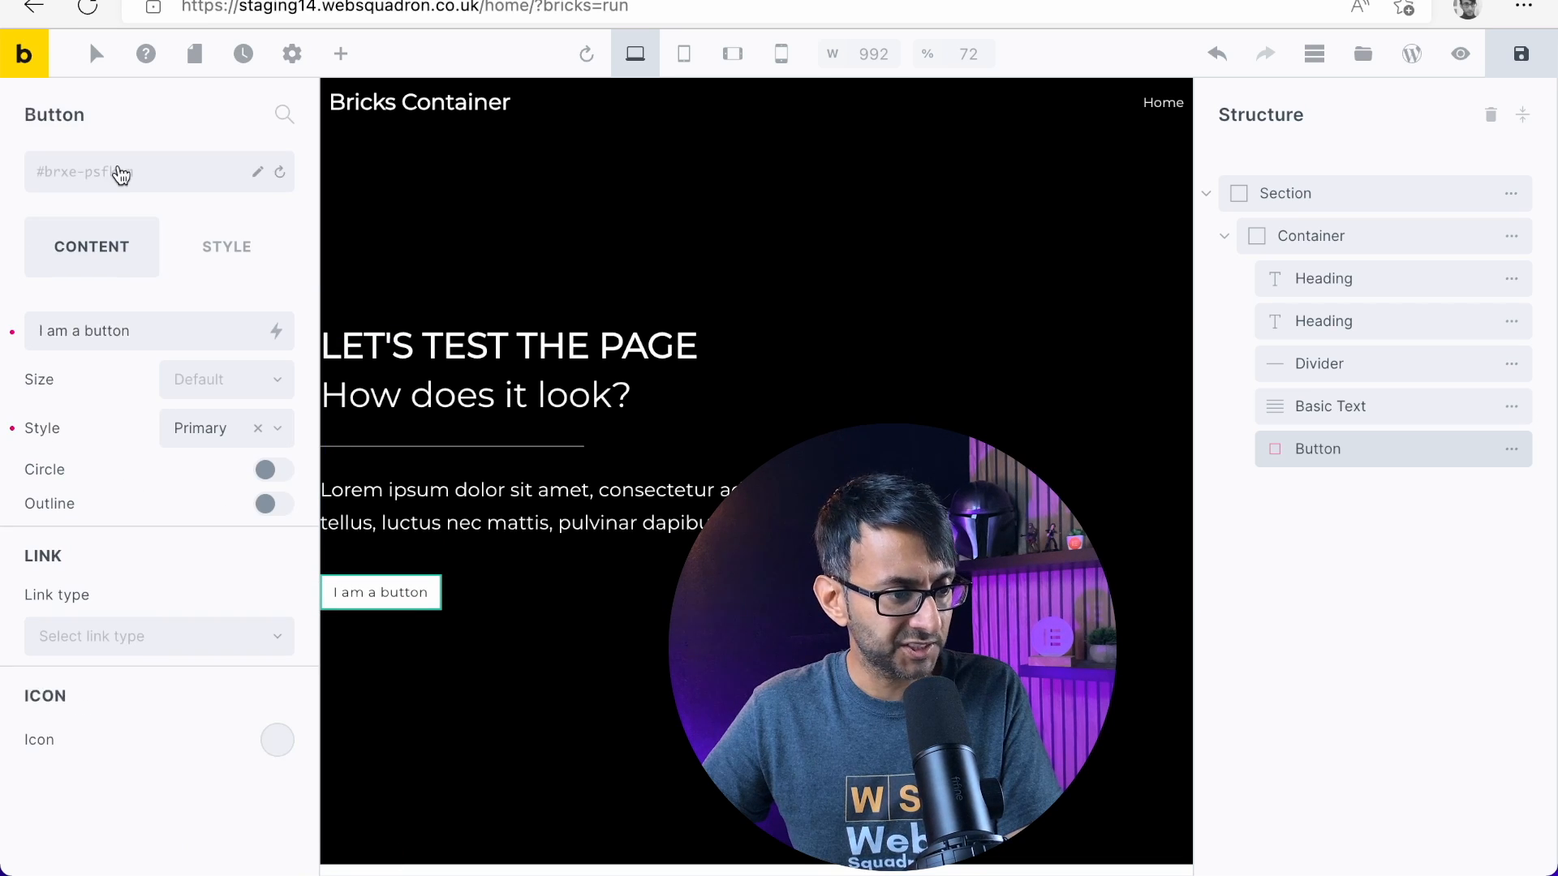
left_click(236, 240)
scroll(185, 604, "down", 8)
scroll(190, 619, "down", 8)
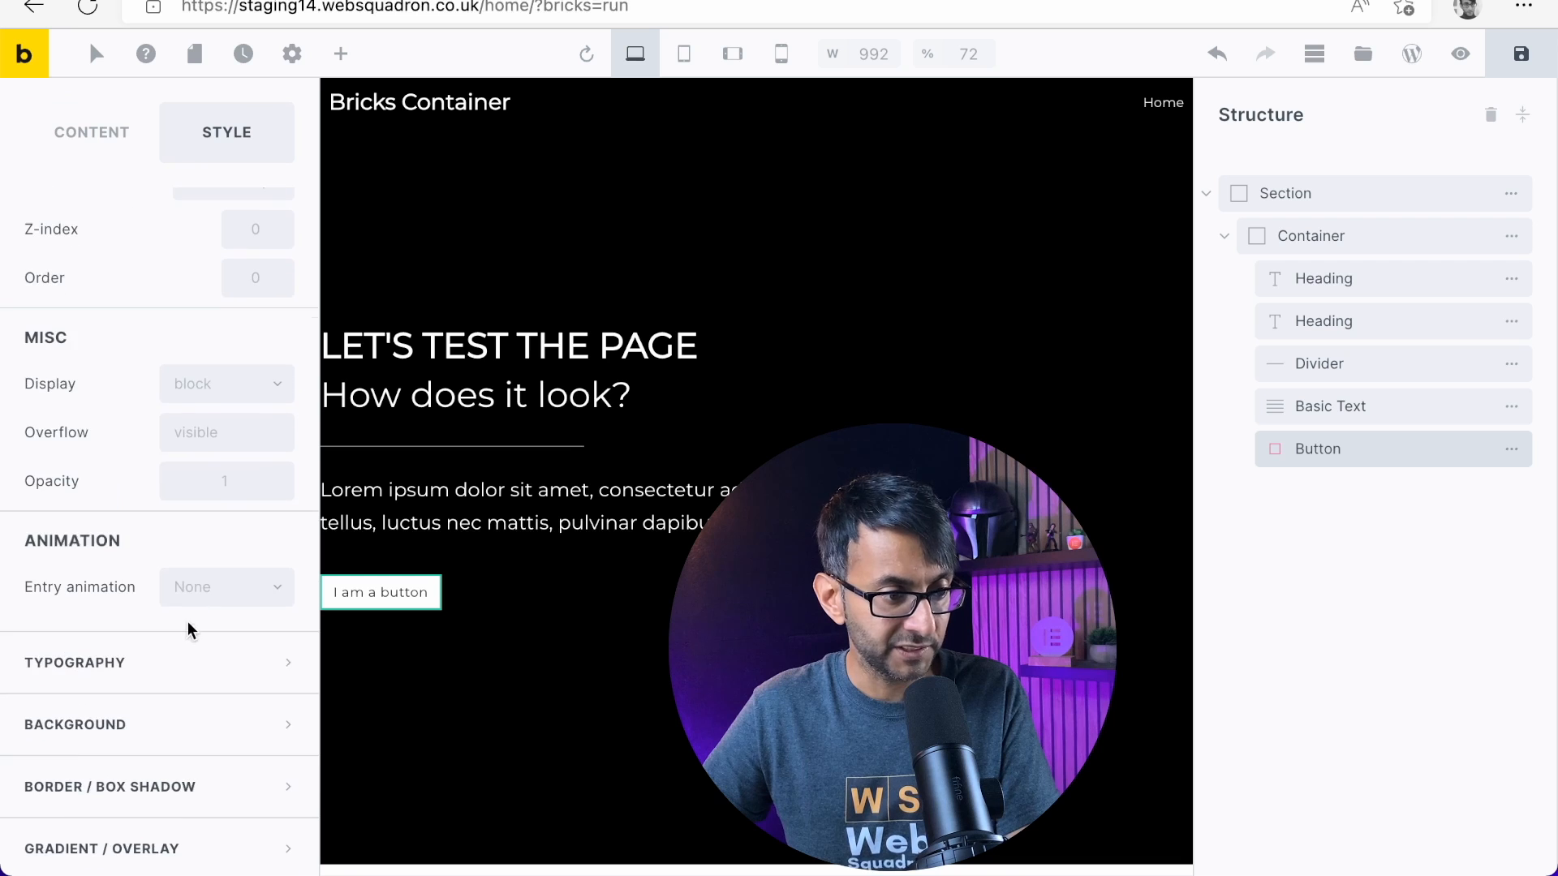
scroll(149, 615, "down", 5)
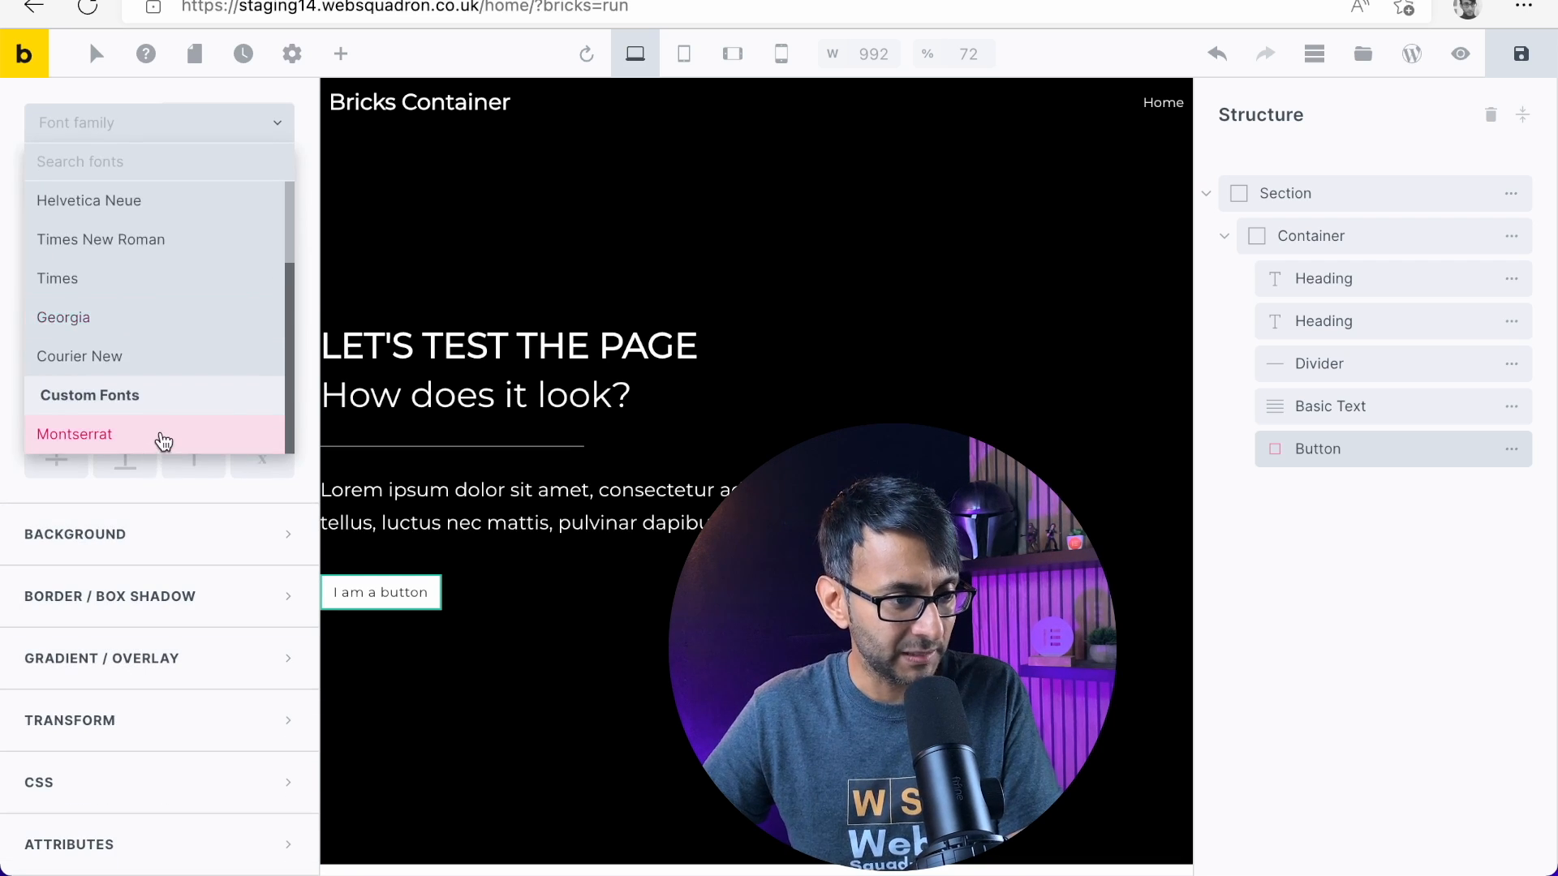
left_click(163, 438)
scroll(161, 560, "up", 5)
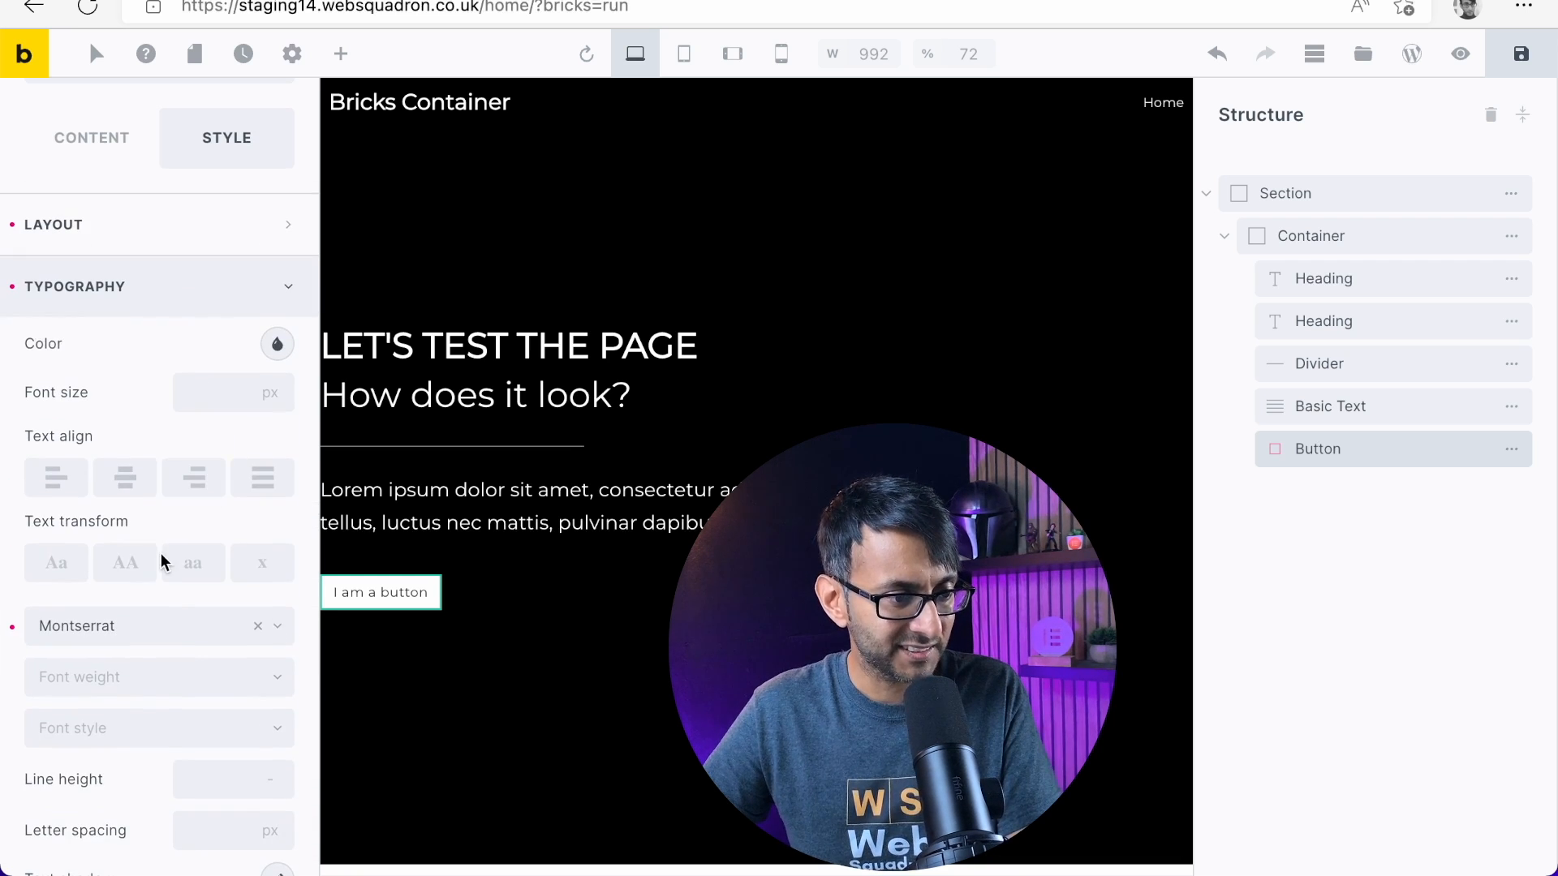
left_click(199, 684)
left_click(108, 726)
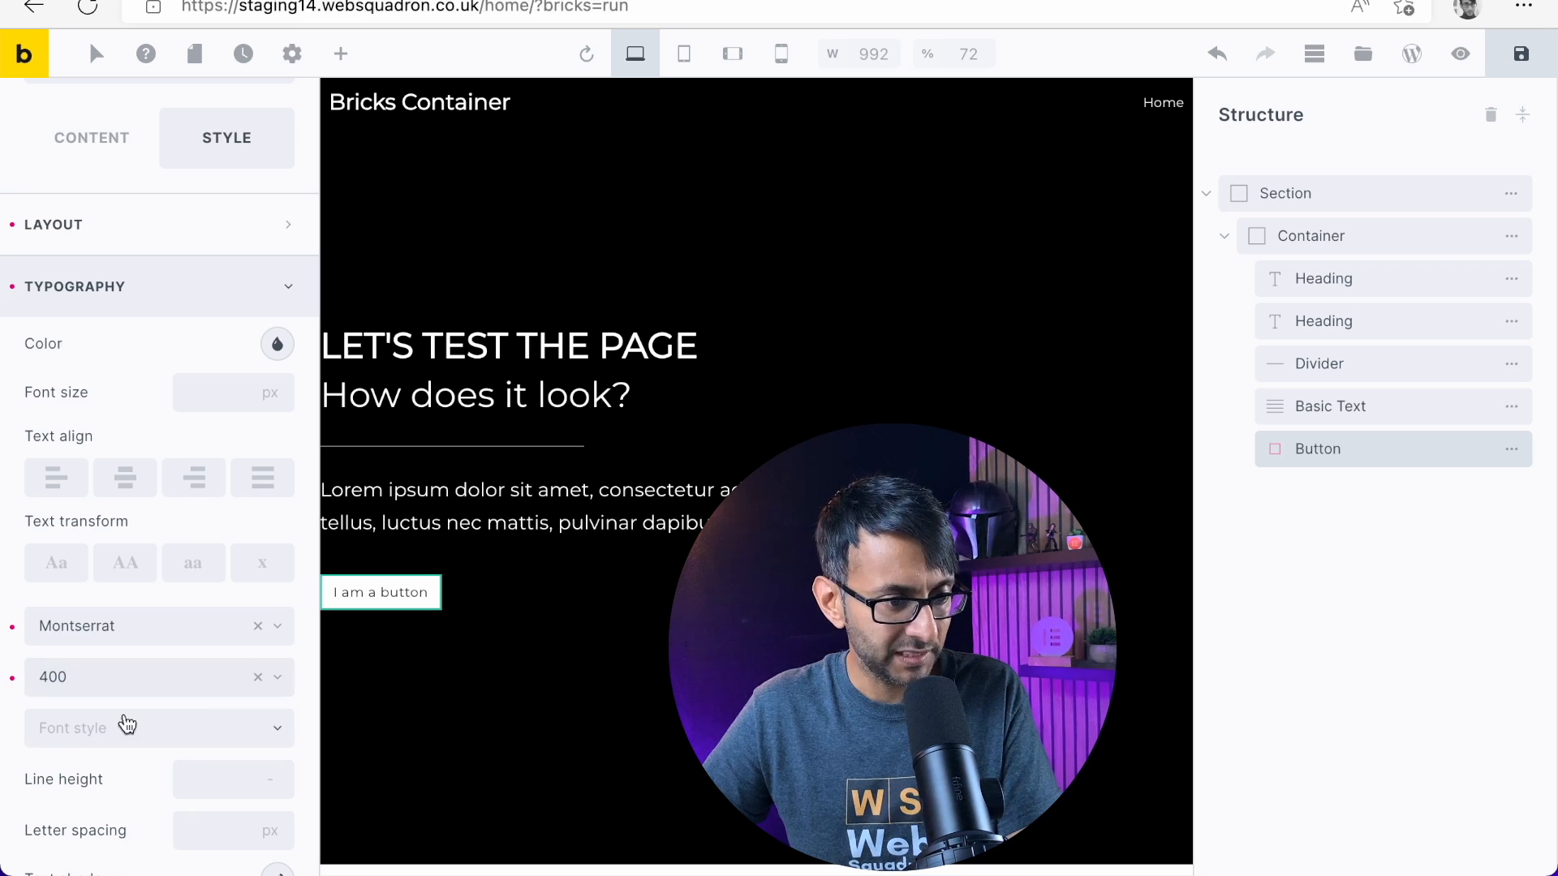
Set the Button's font size to 20 px and its font style to Normal
scroll(80, 705, "down", 5)
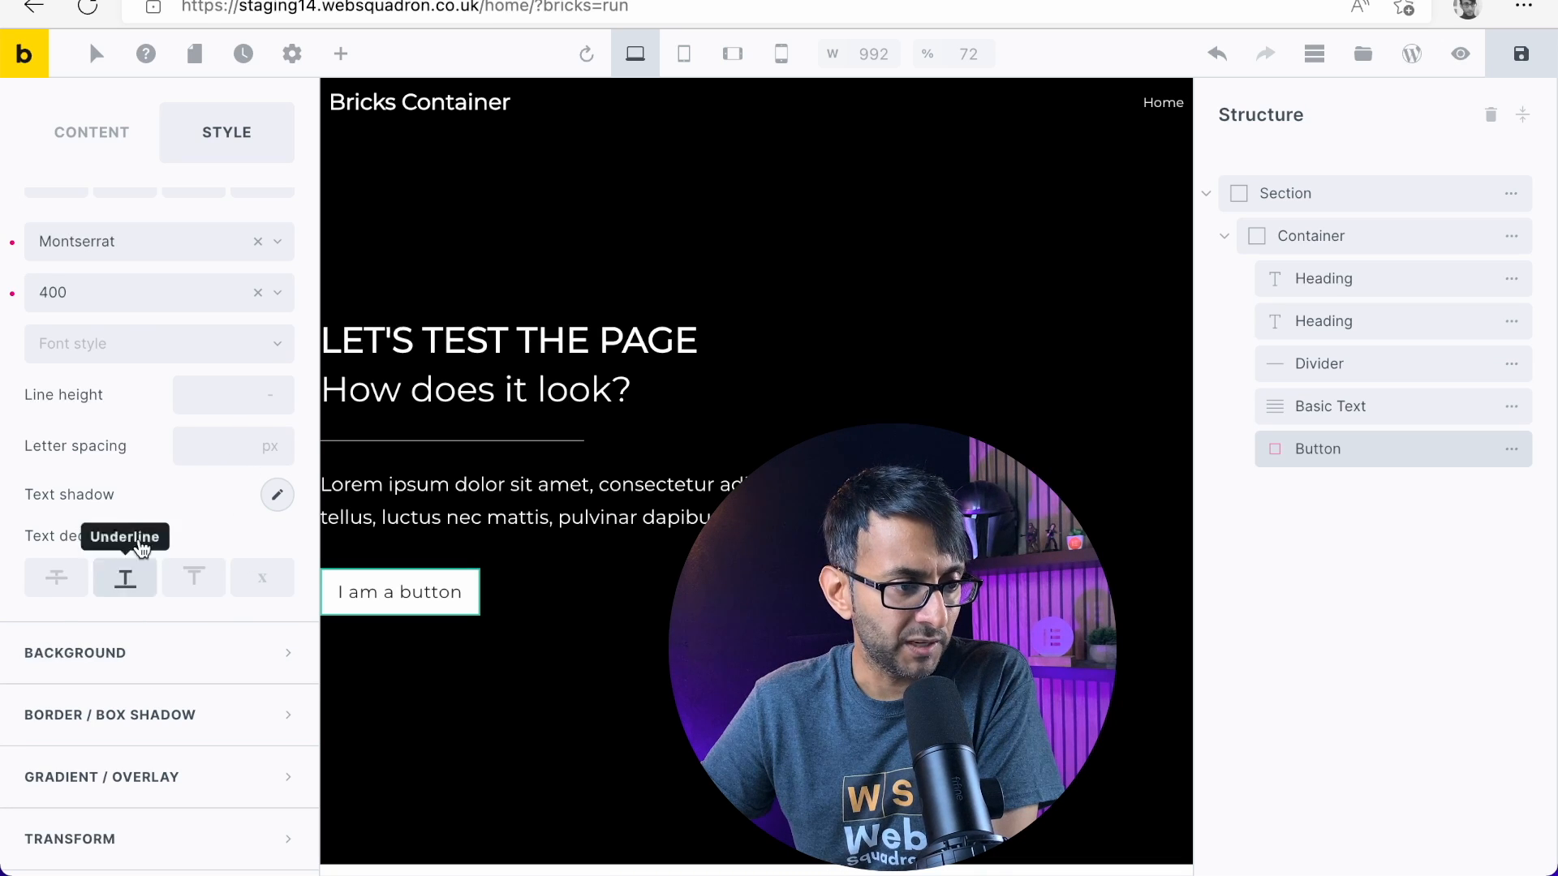
scroll(193, 468, "up", 2)
left_click(275, 422)
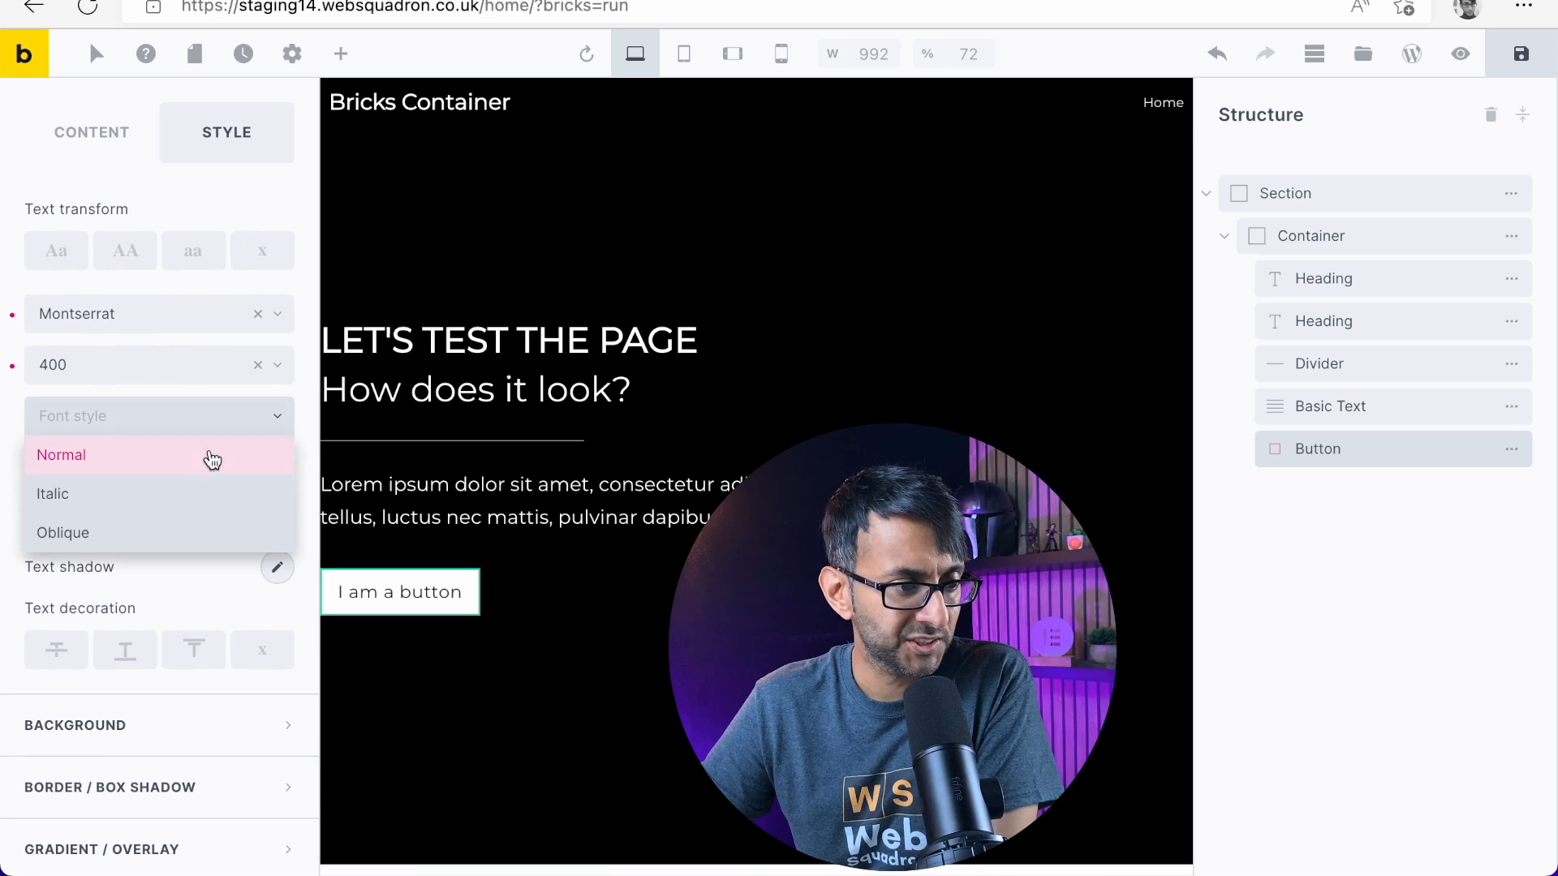
left_click(129, 459)
scroll(227, 511, "up", 5)
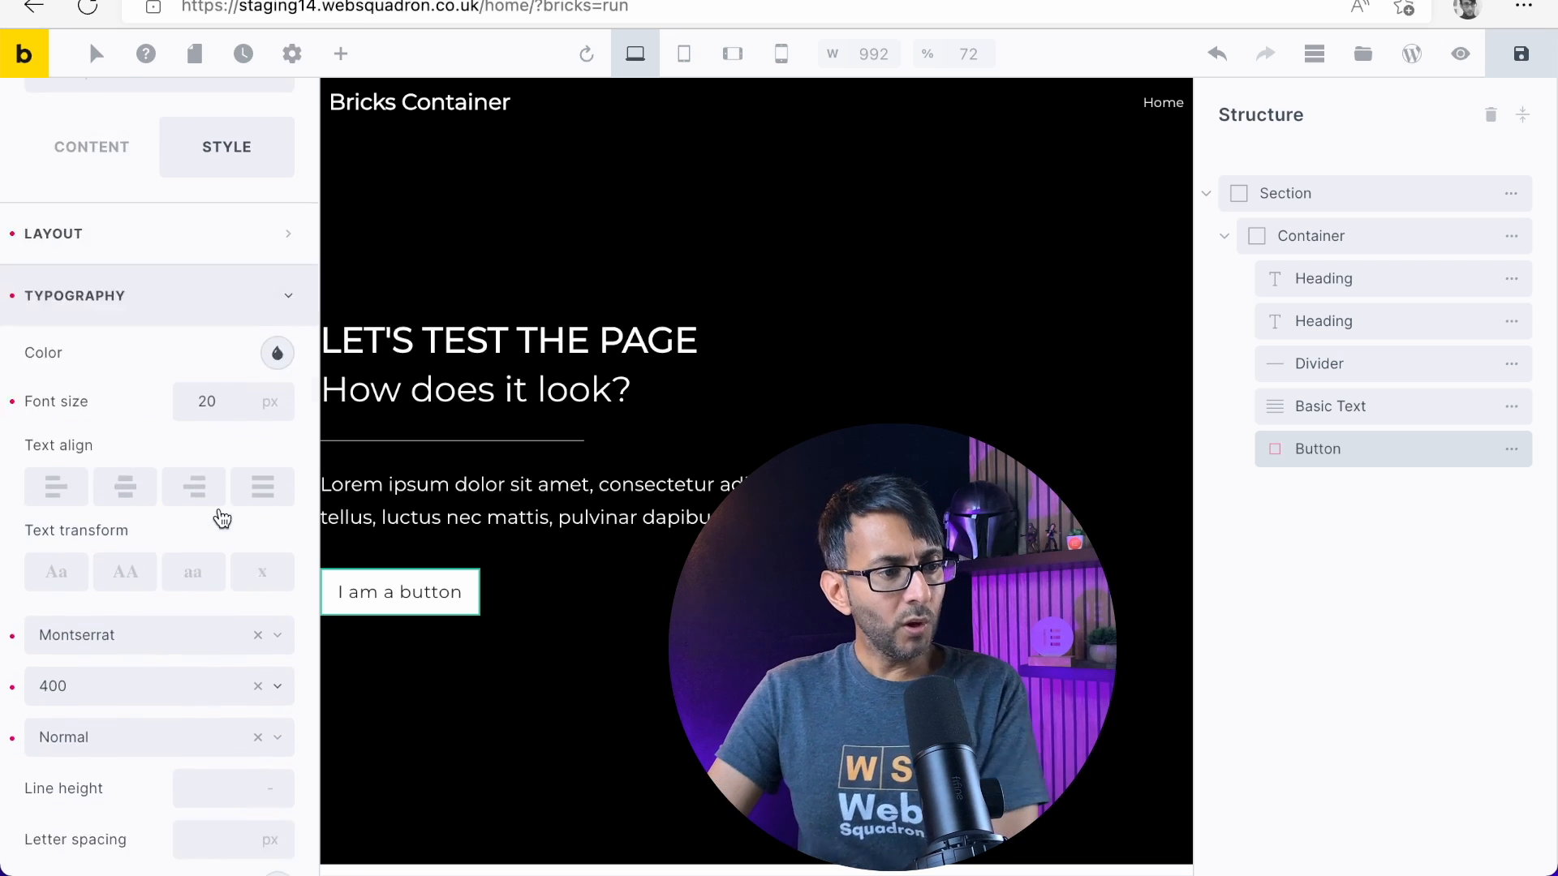
Set the Button's text transform to uppercase
scroll(222, 519, "up", 2)
scroll(207, 548, "down", 10)
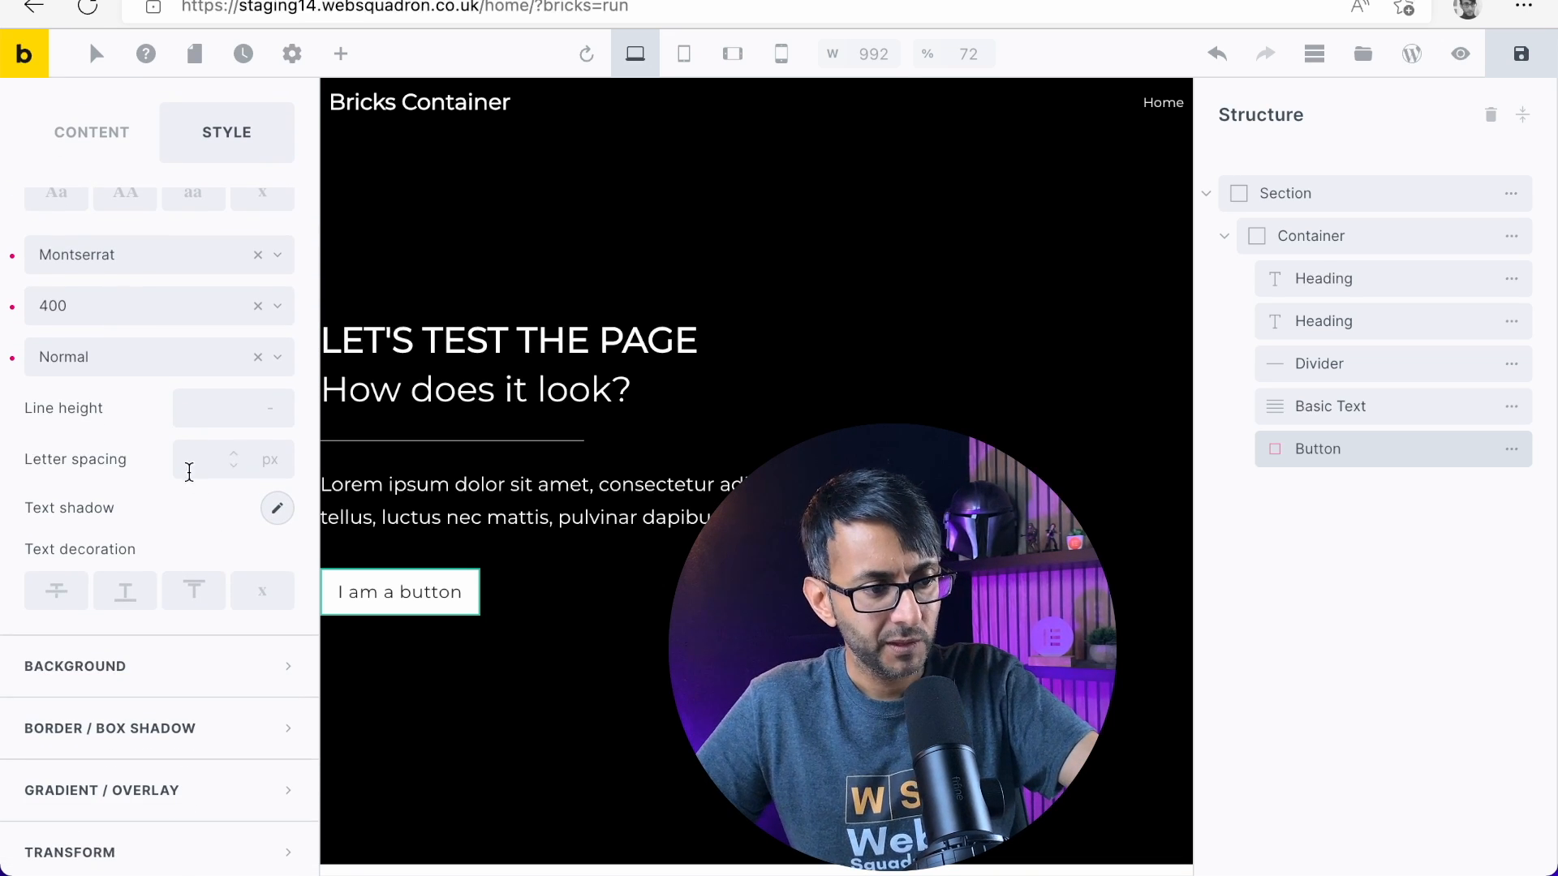
scroll(168, 602, "down", 1)
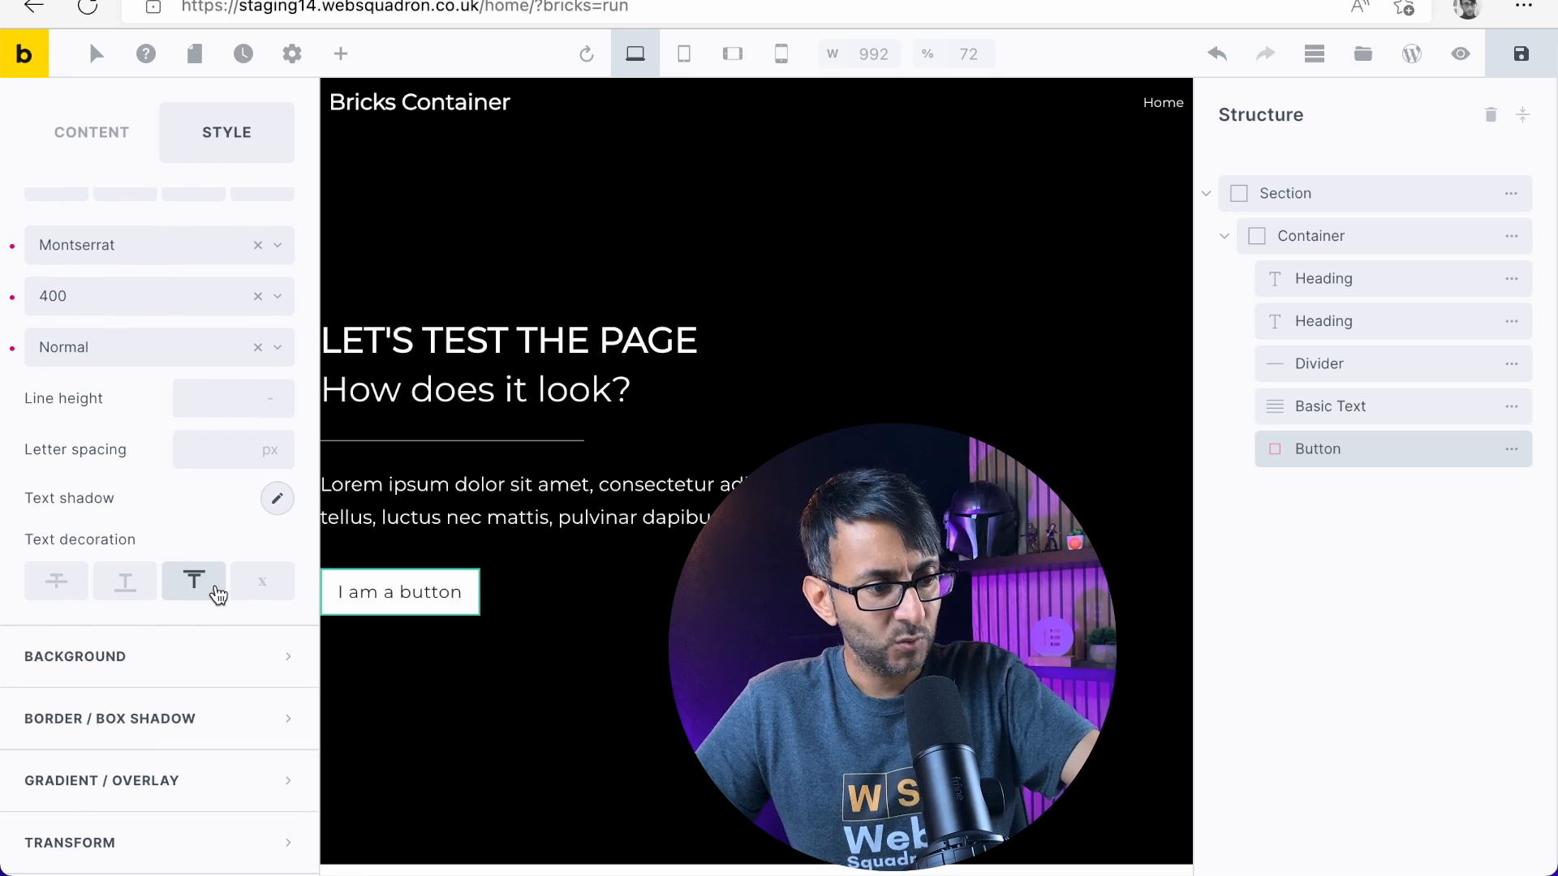
scroll(220, 595, "down", 1)
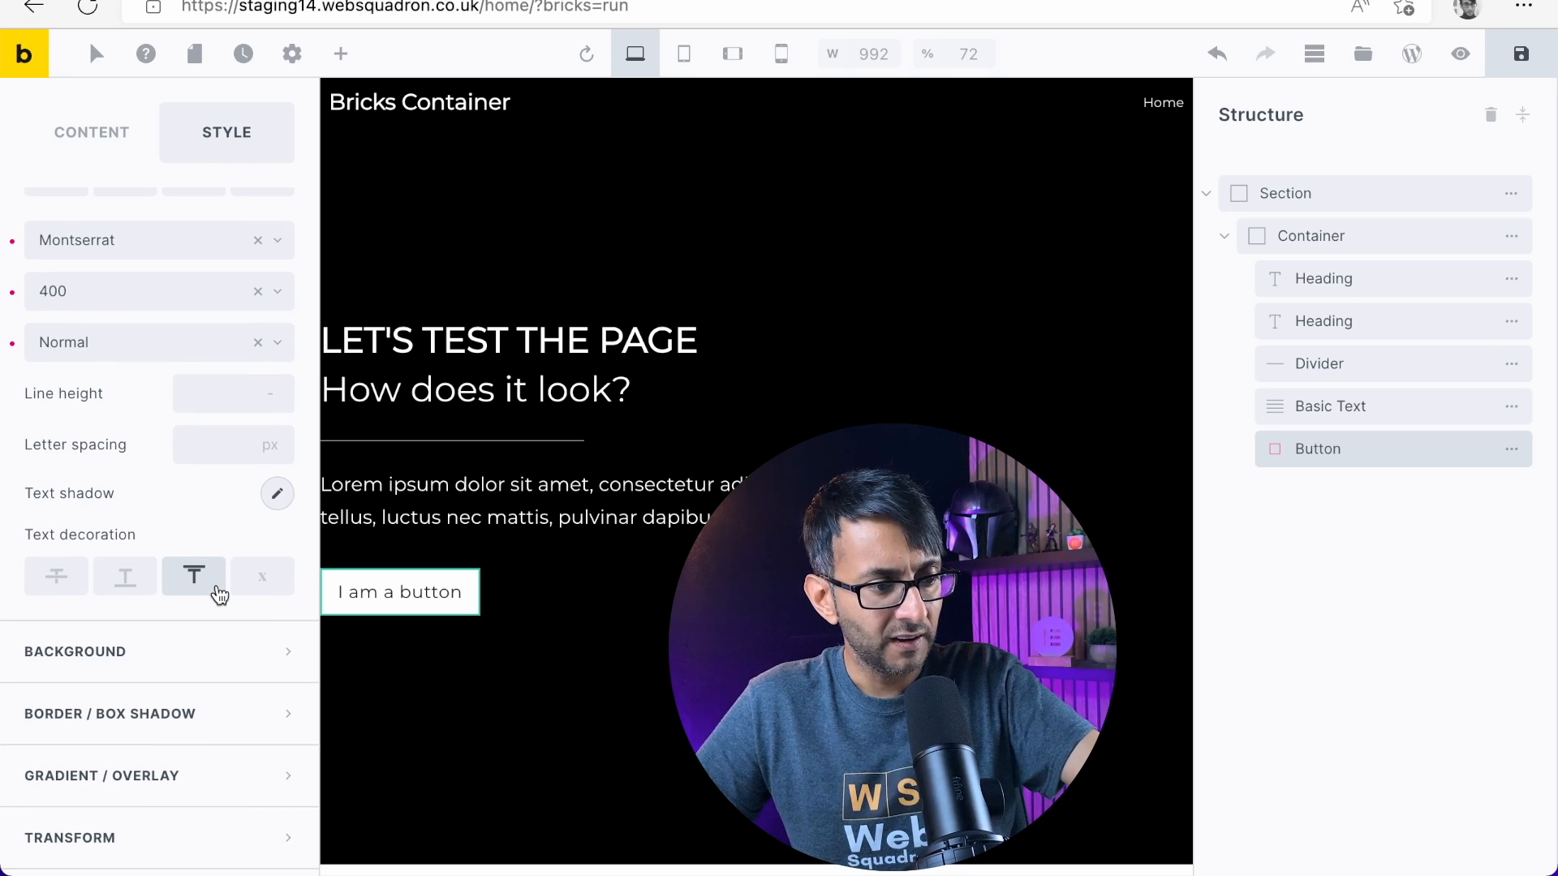
scroll(219, 595, "up", 5)
scroll(217, 585, "down", 1)
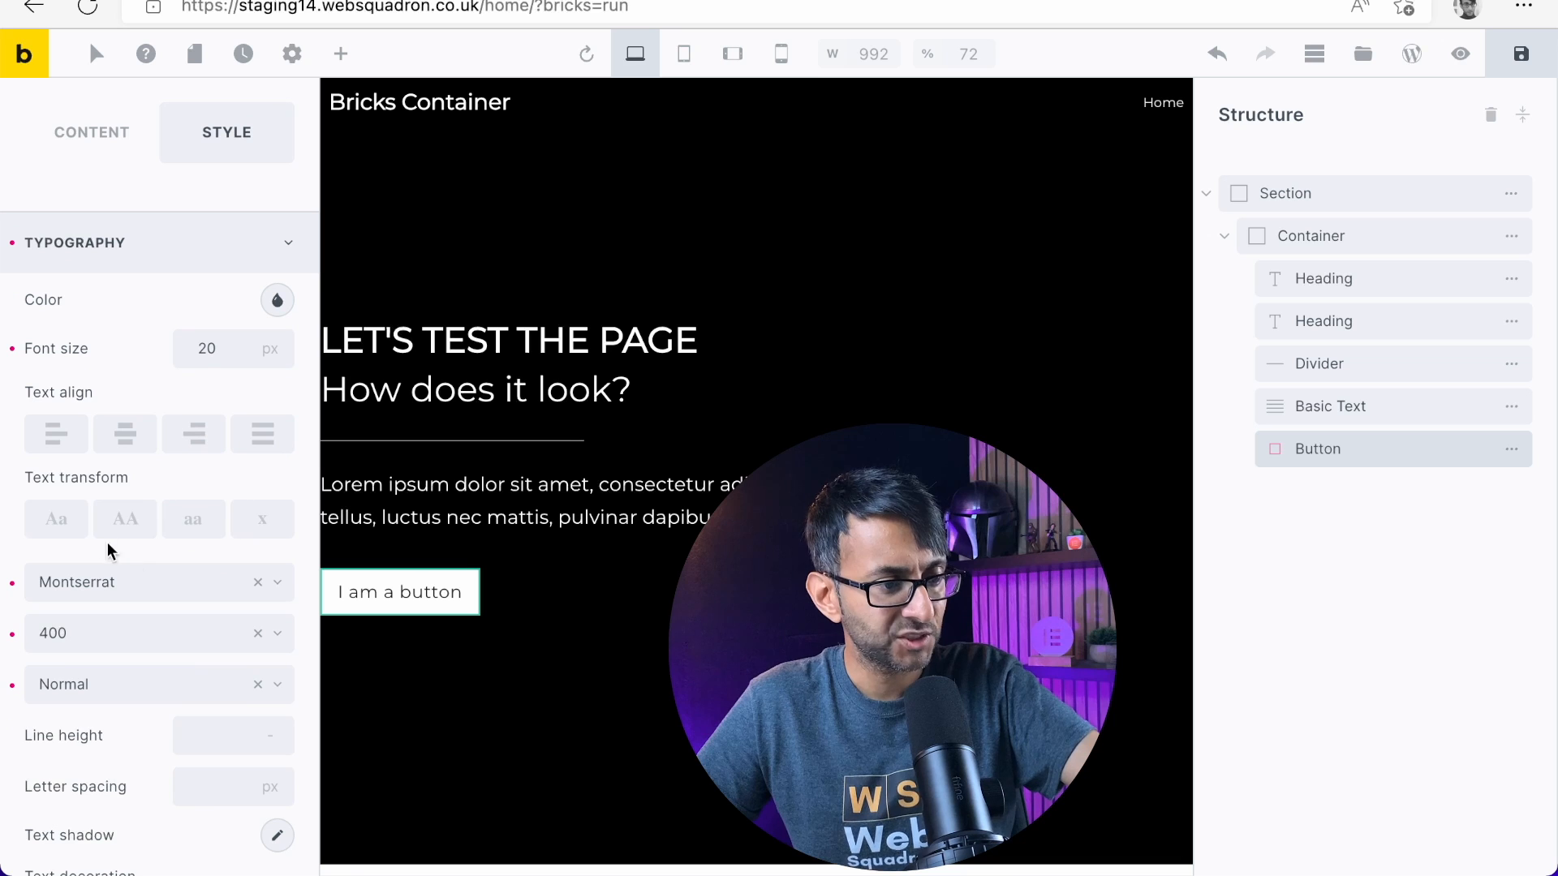
left_click(125, 520)
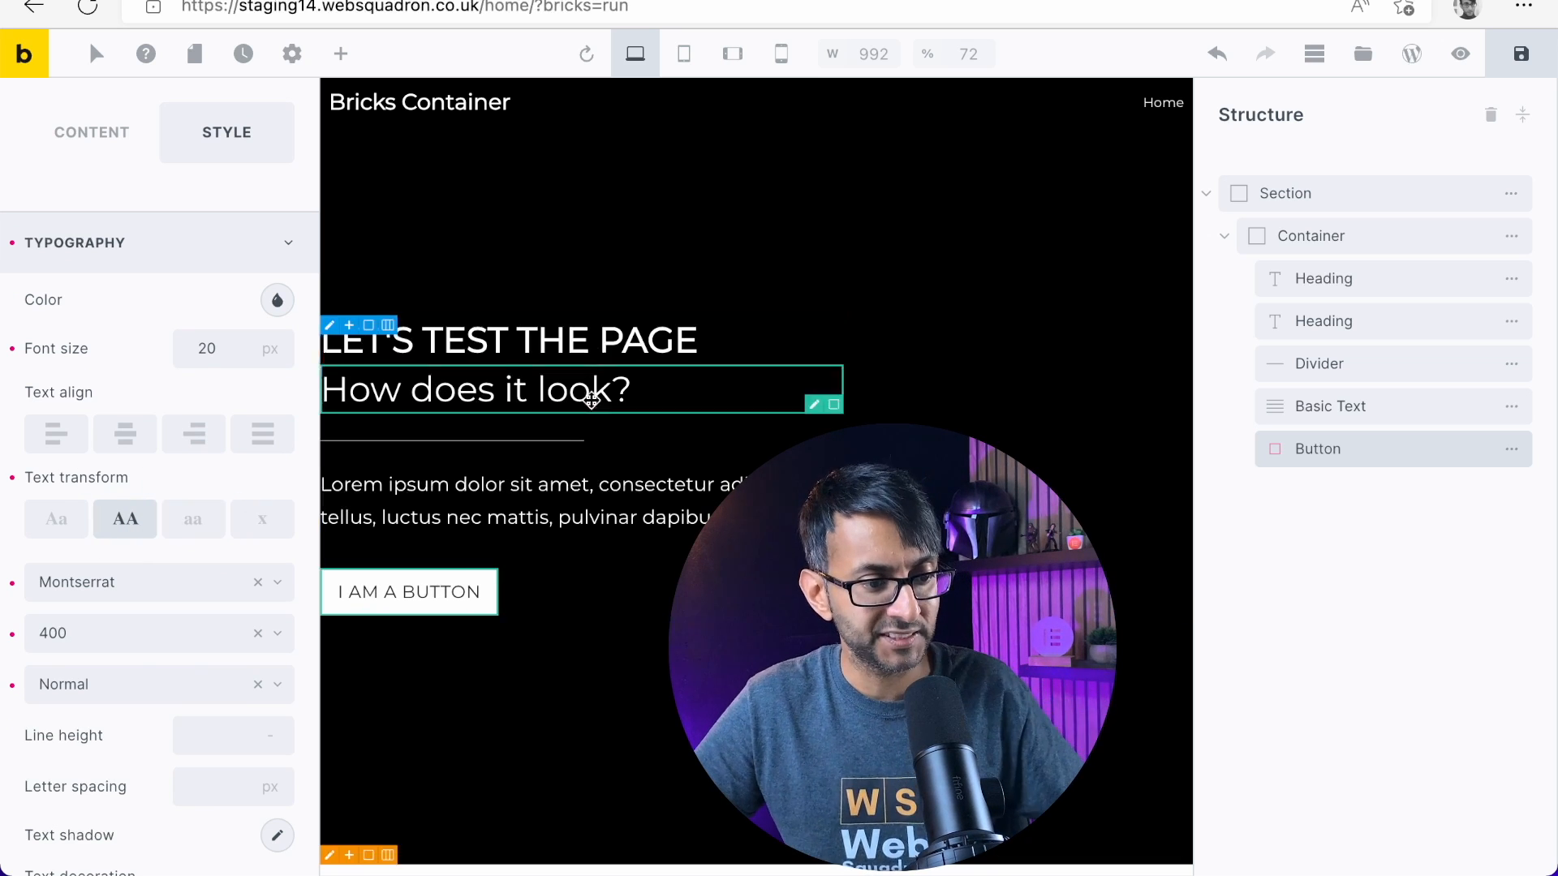
Duplicate the Button inside the Container
right_click(1354, 456)
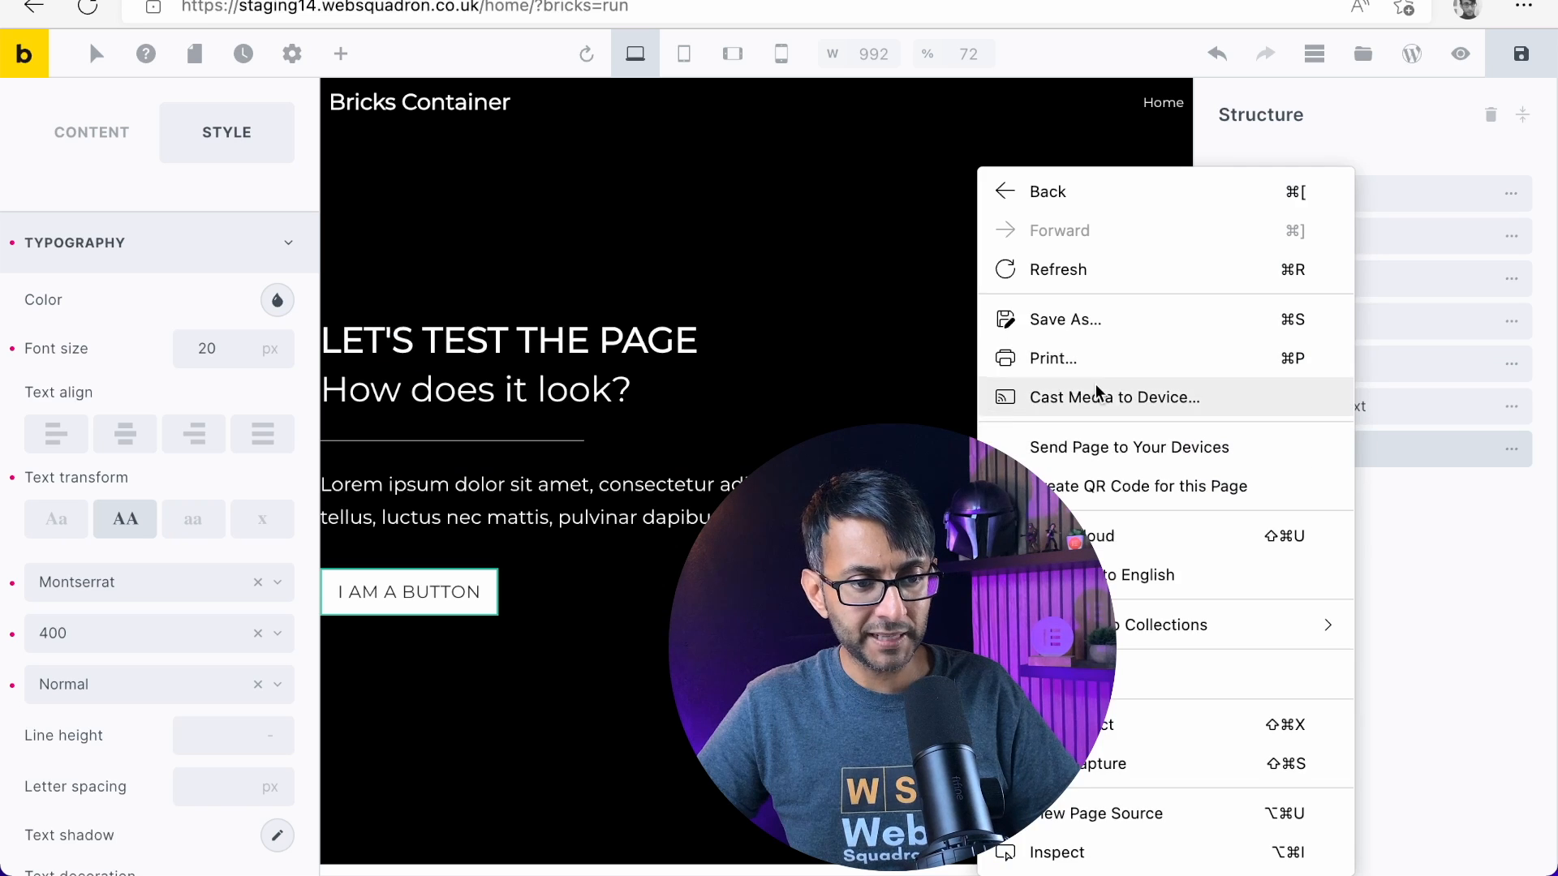
left_click(1462, 489)
mouse_move(1518, 449)
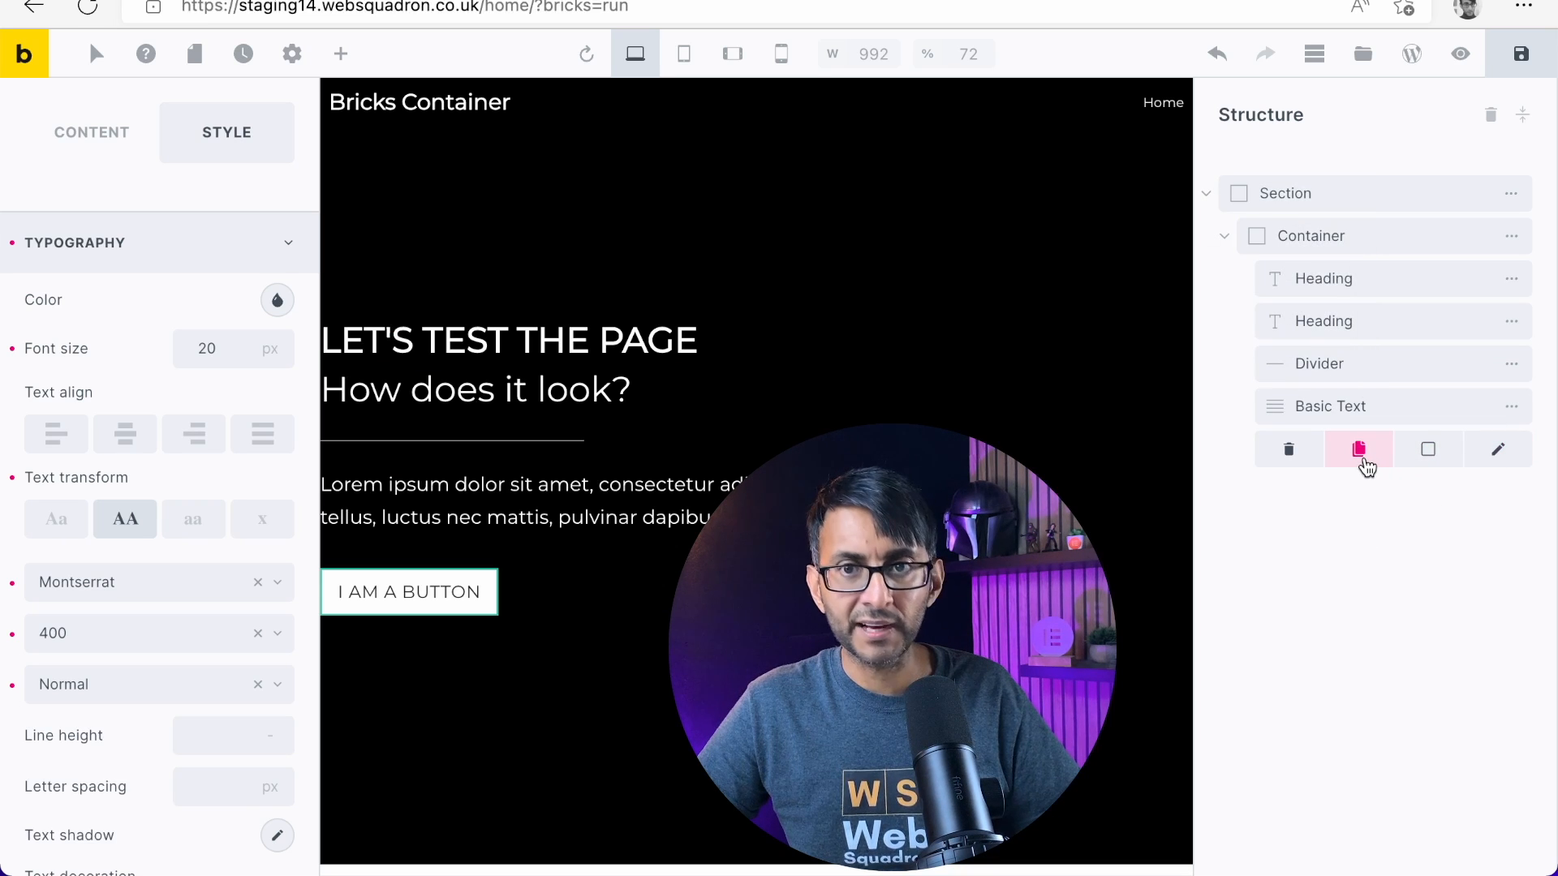
left_click(1363, 459)
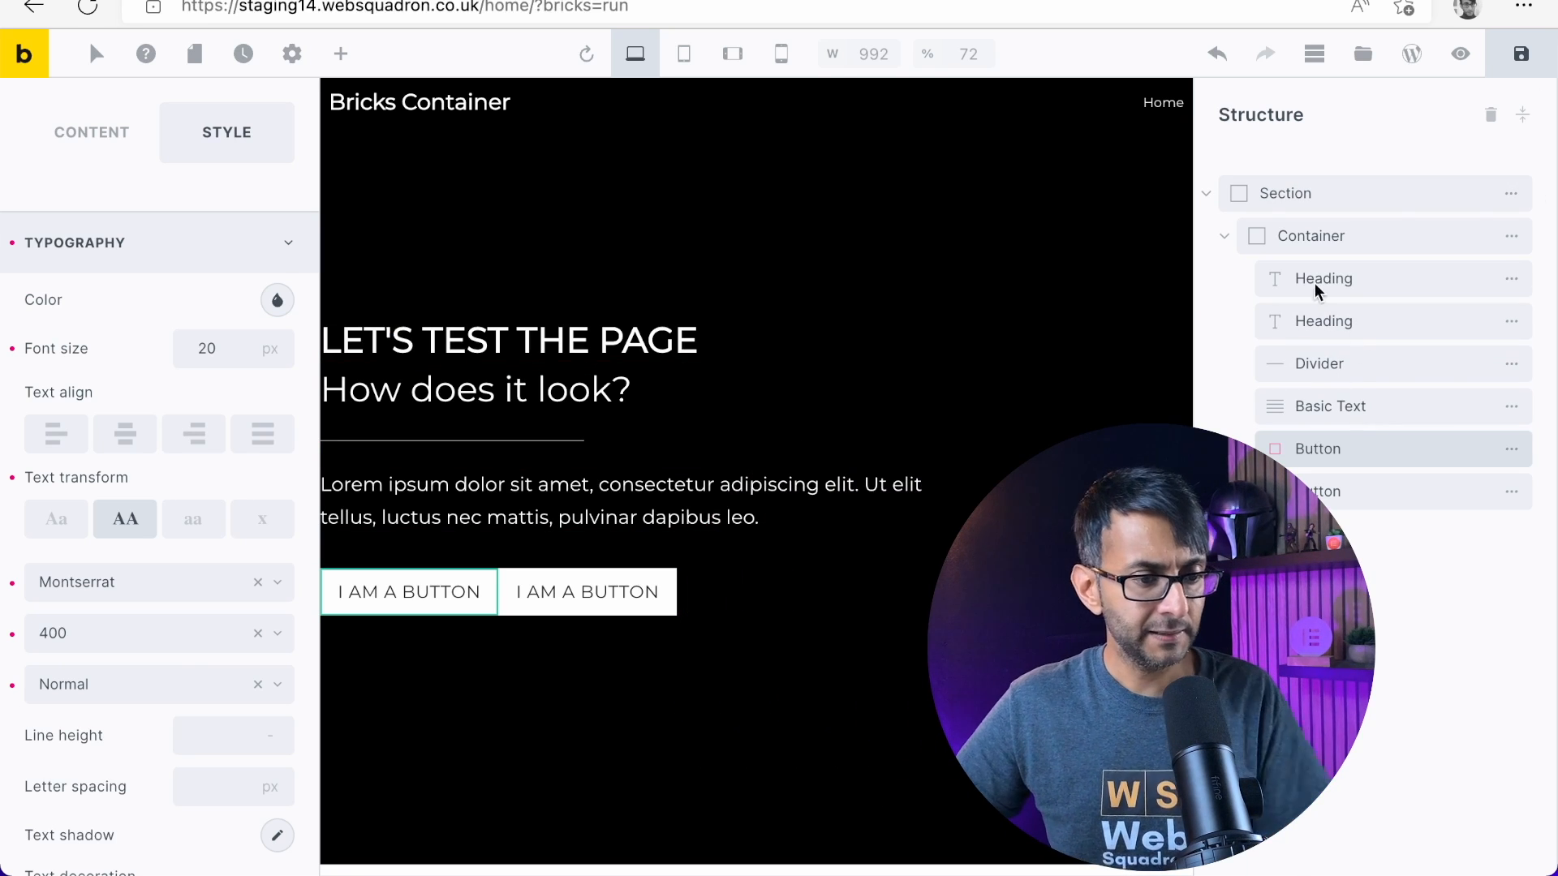
Change the duplicated Button's text to "Bricks"
left_click(1392, 485)
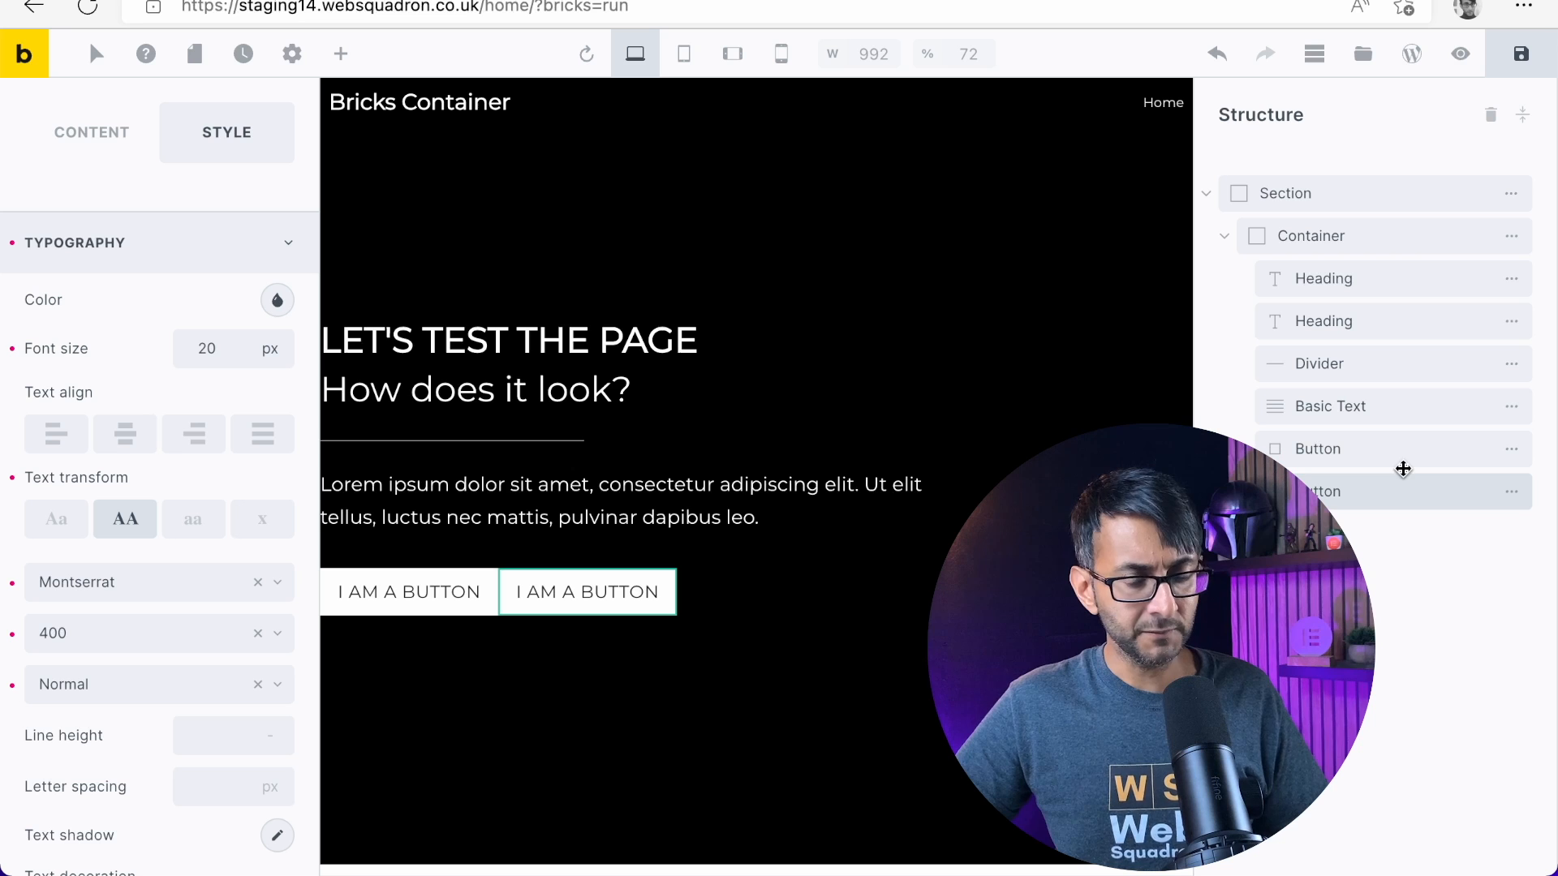
left_click(94, 150)
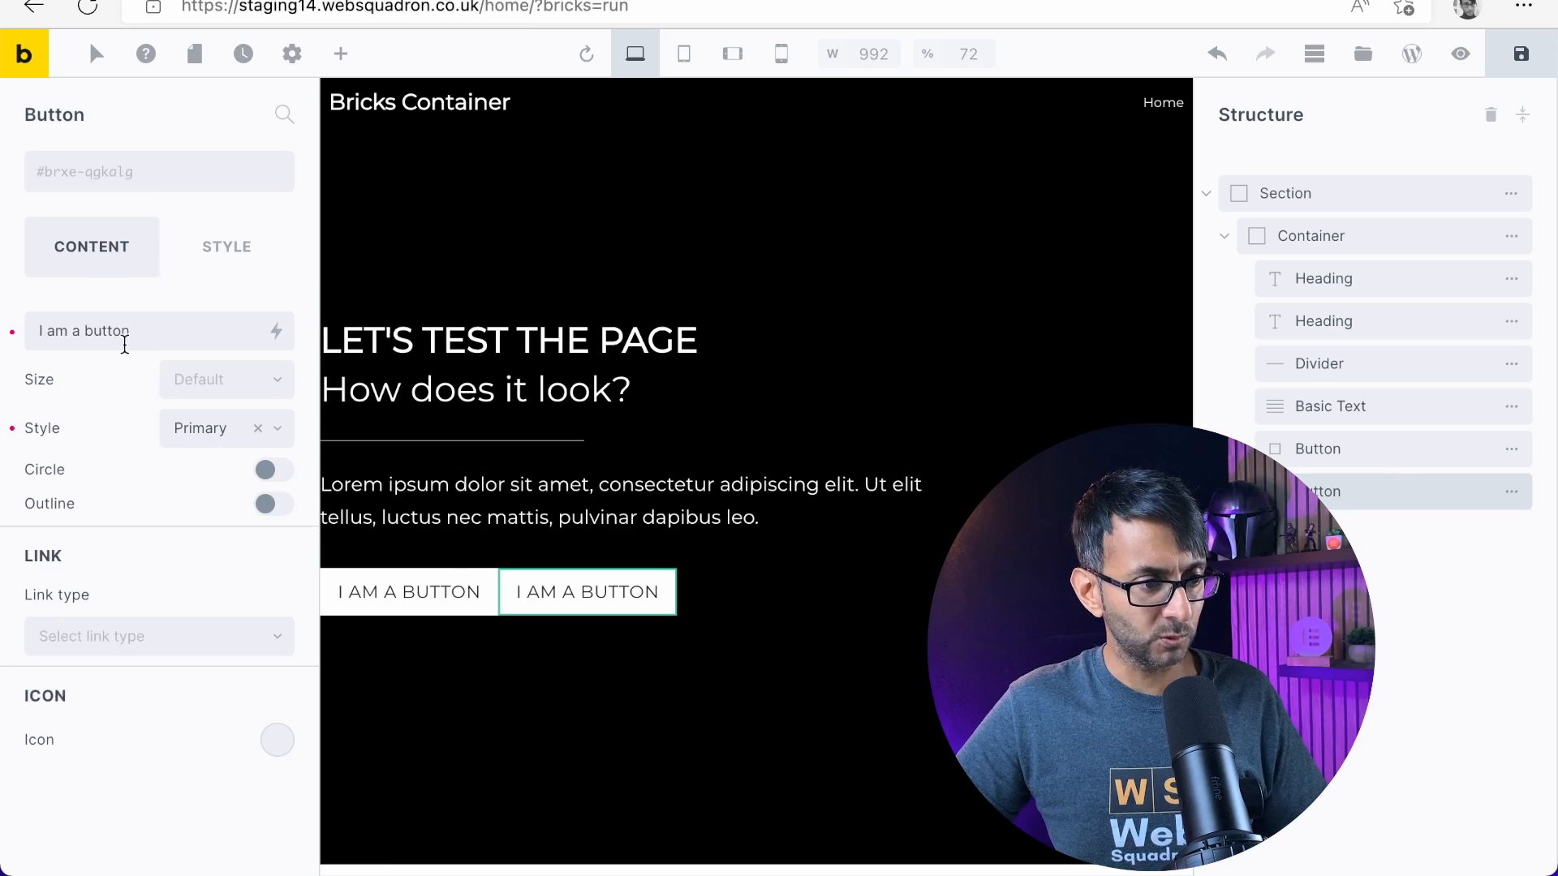
left_click_drag(139, 334, 12, 335)
type("Bricks")
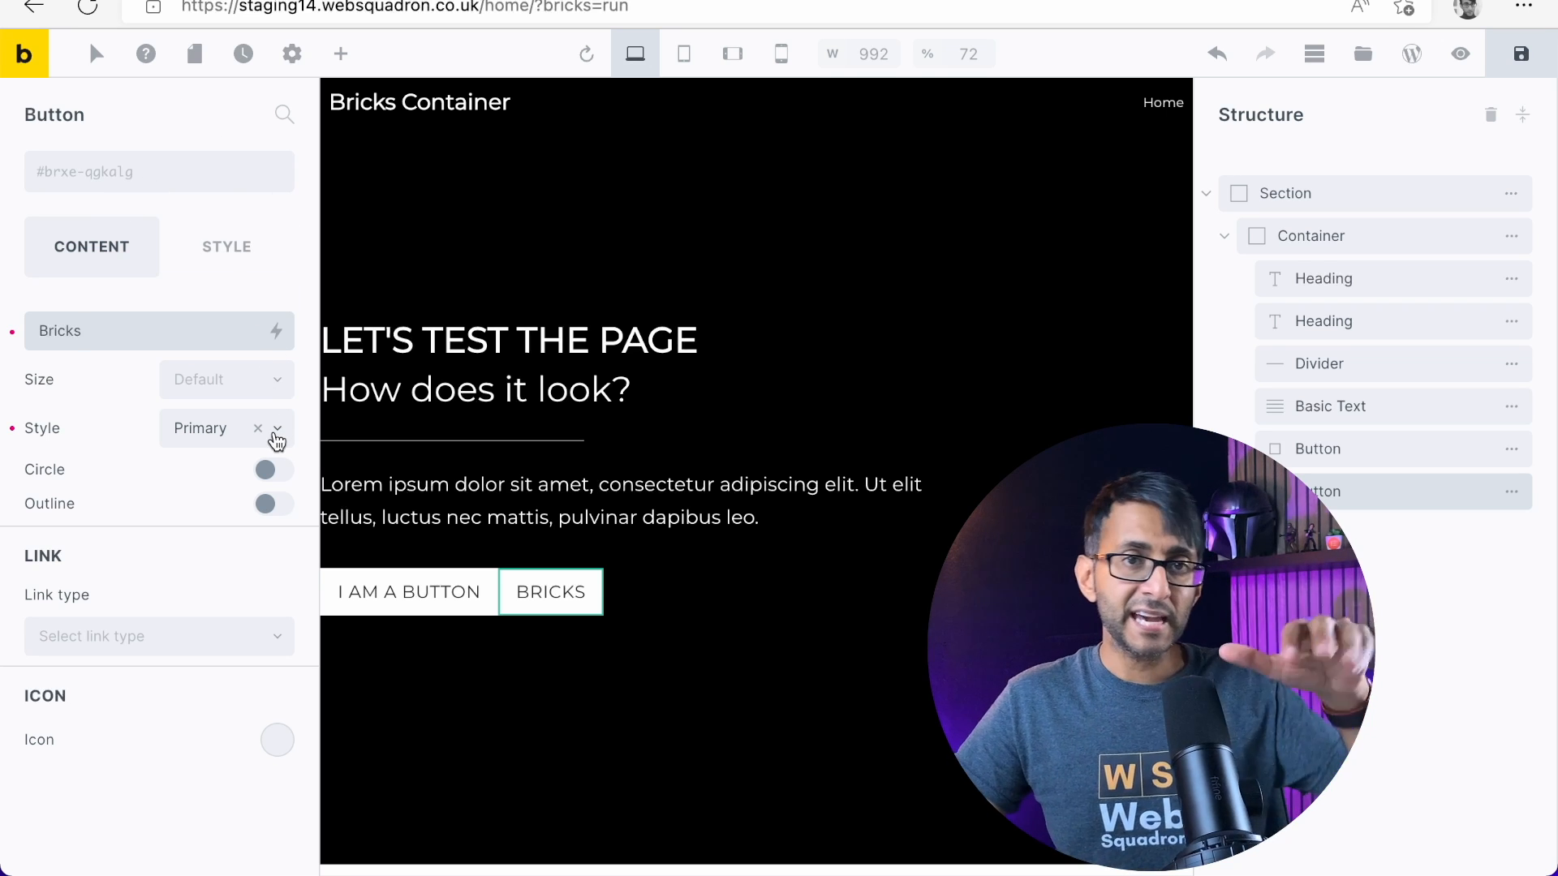
Set the Bricks button's left margin to 30 px
left_click(229, 251)
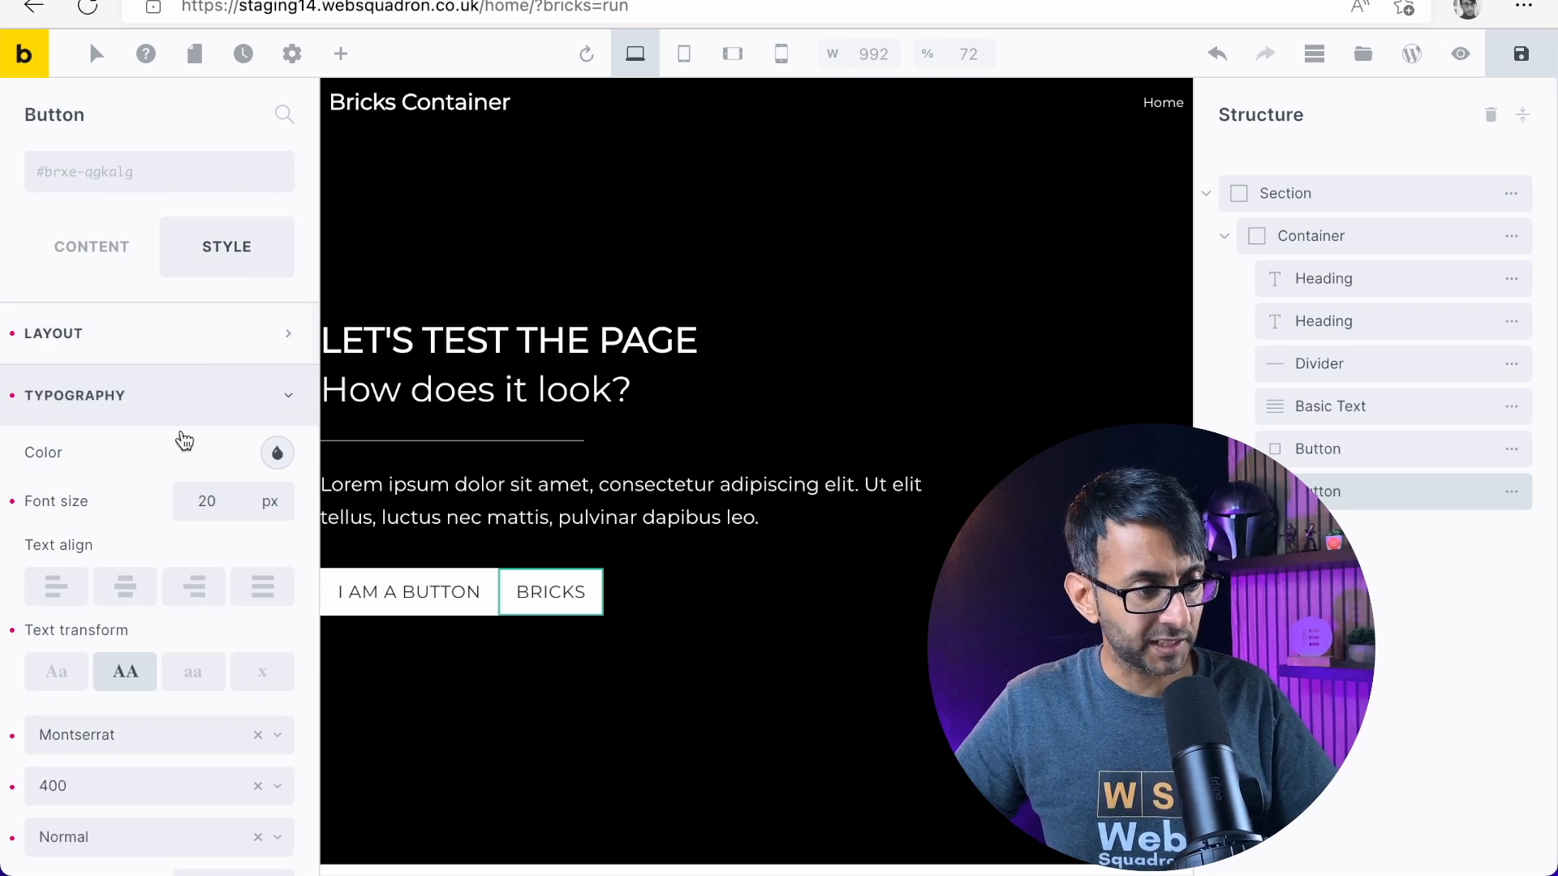
left_click(288, 354)
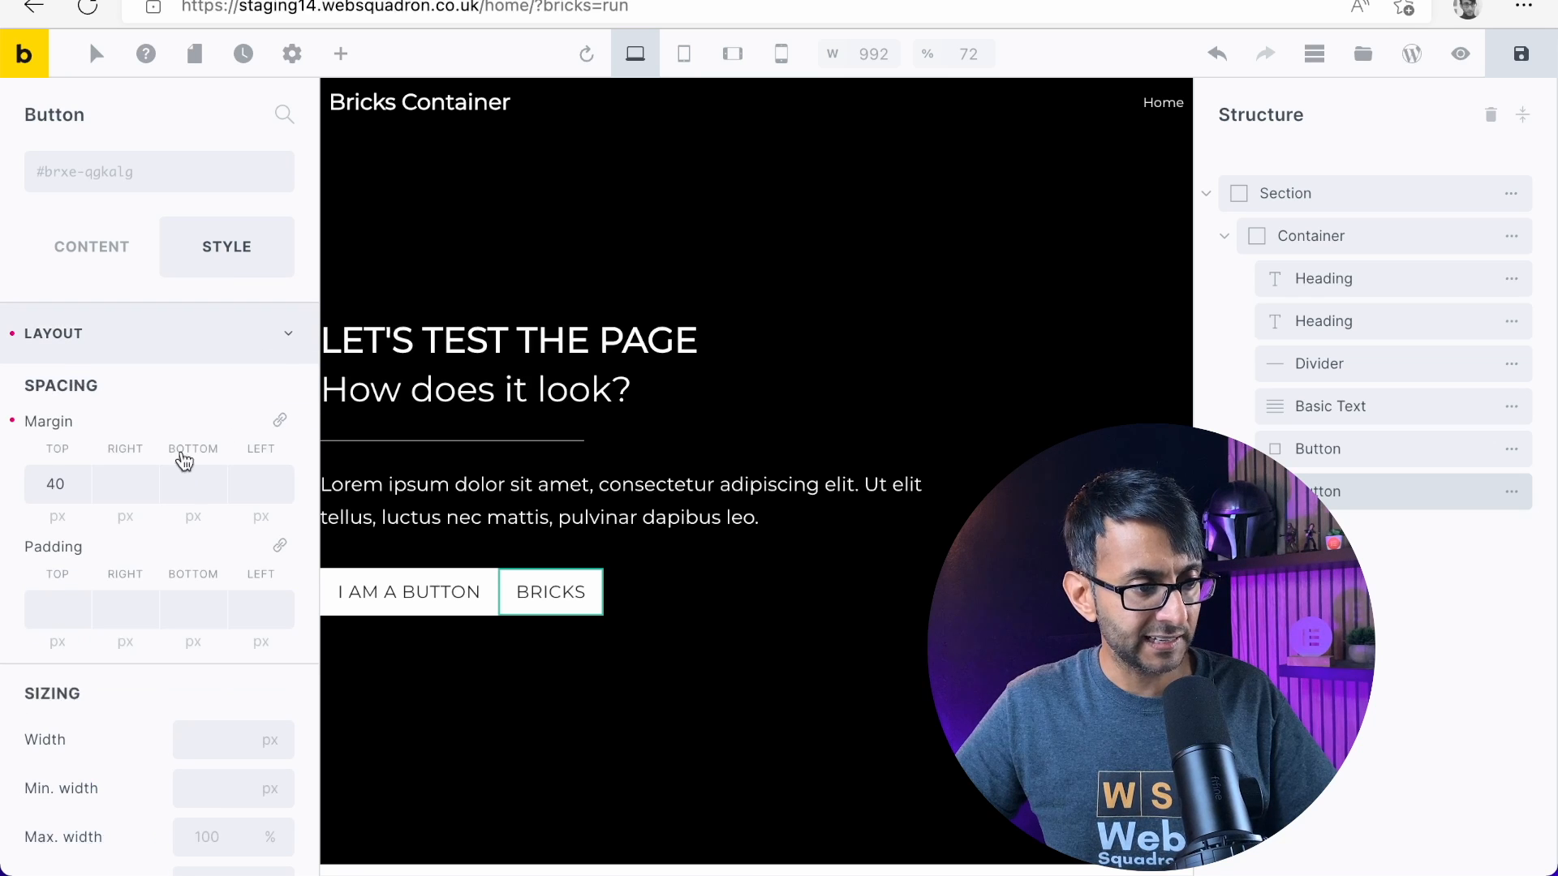
left_click(262, 482)
type("20")
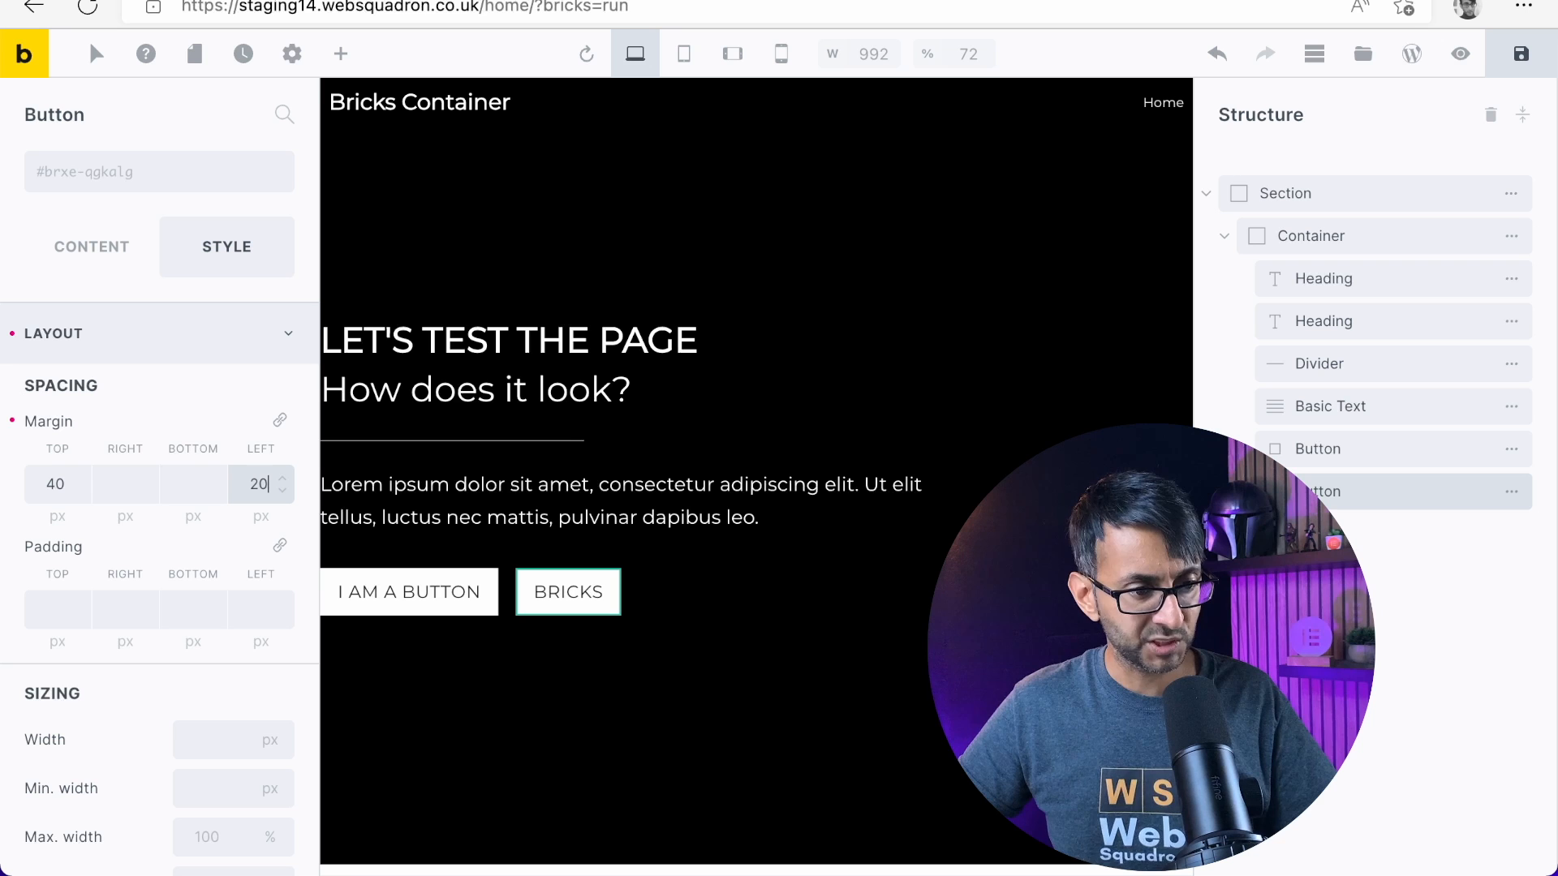
key("BackSpace")
key("BackSpace")
type("30")
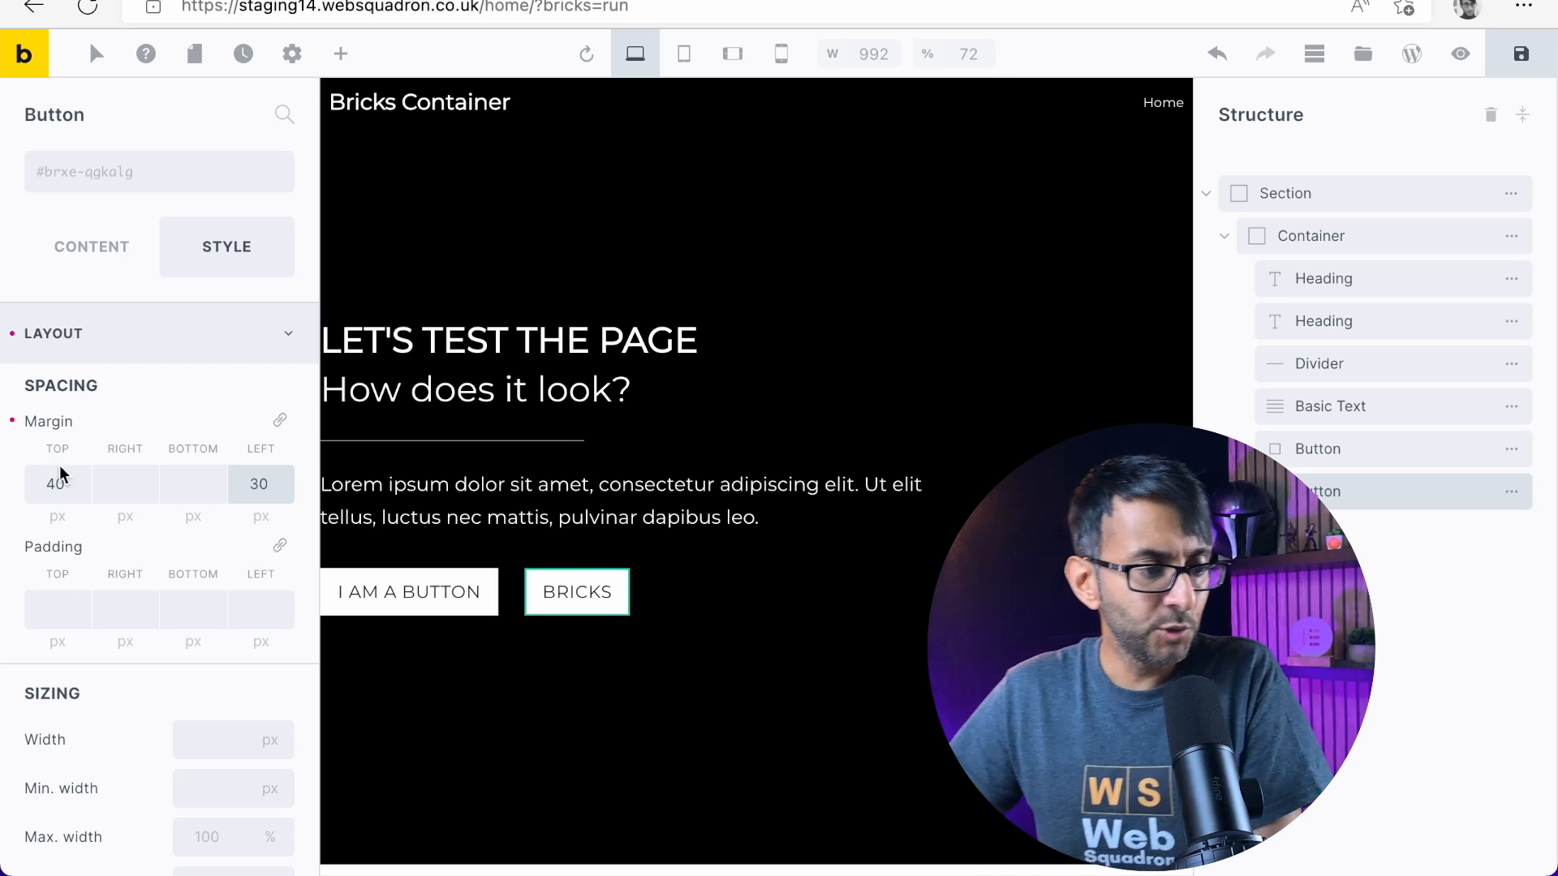
Set the Bricks button's background color to the grey swatch #9e9e9e
scroll(107, 660, "down", 12)
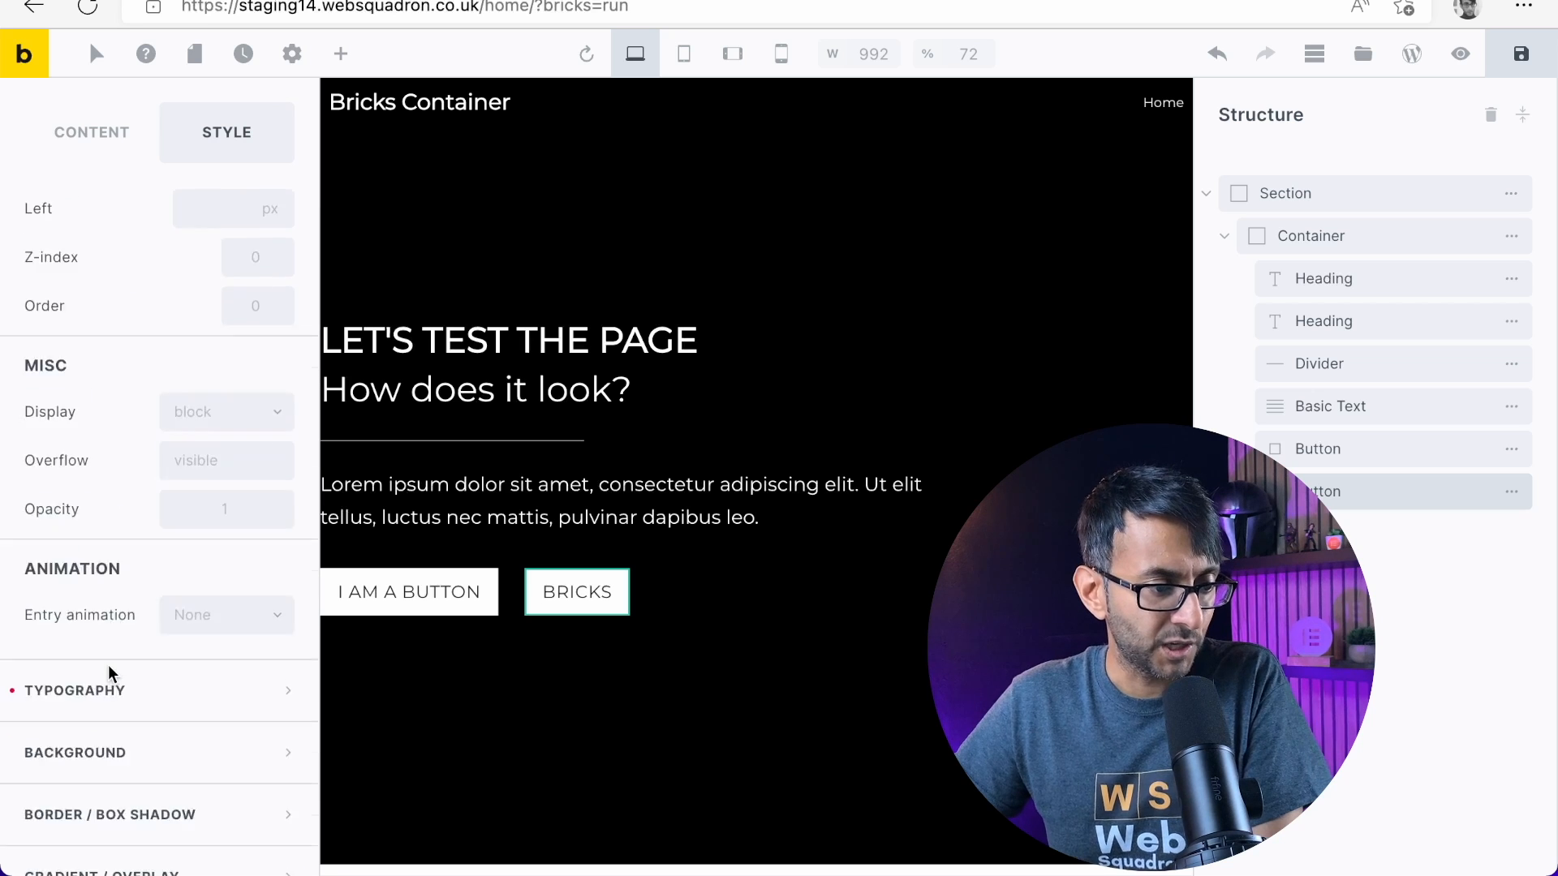
scroll(109, 666, "down", 3)
left_click(278, 536)
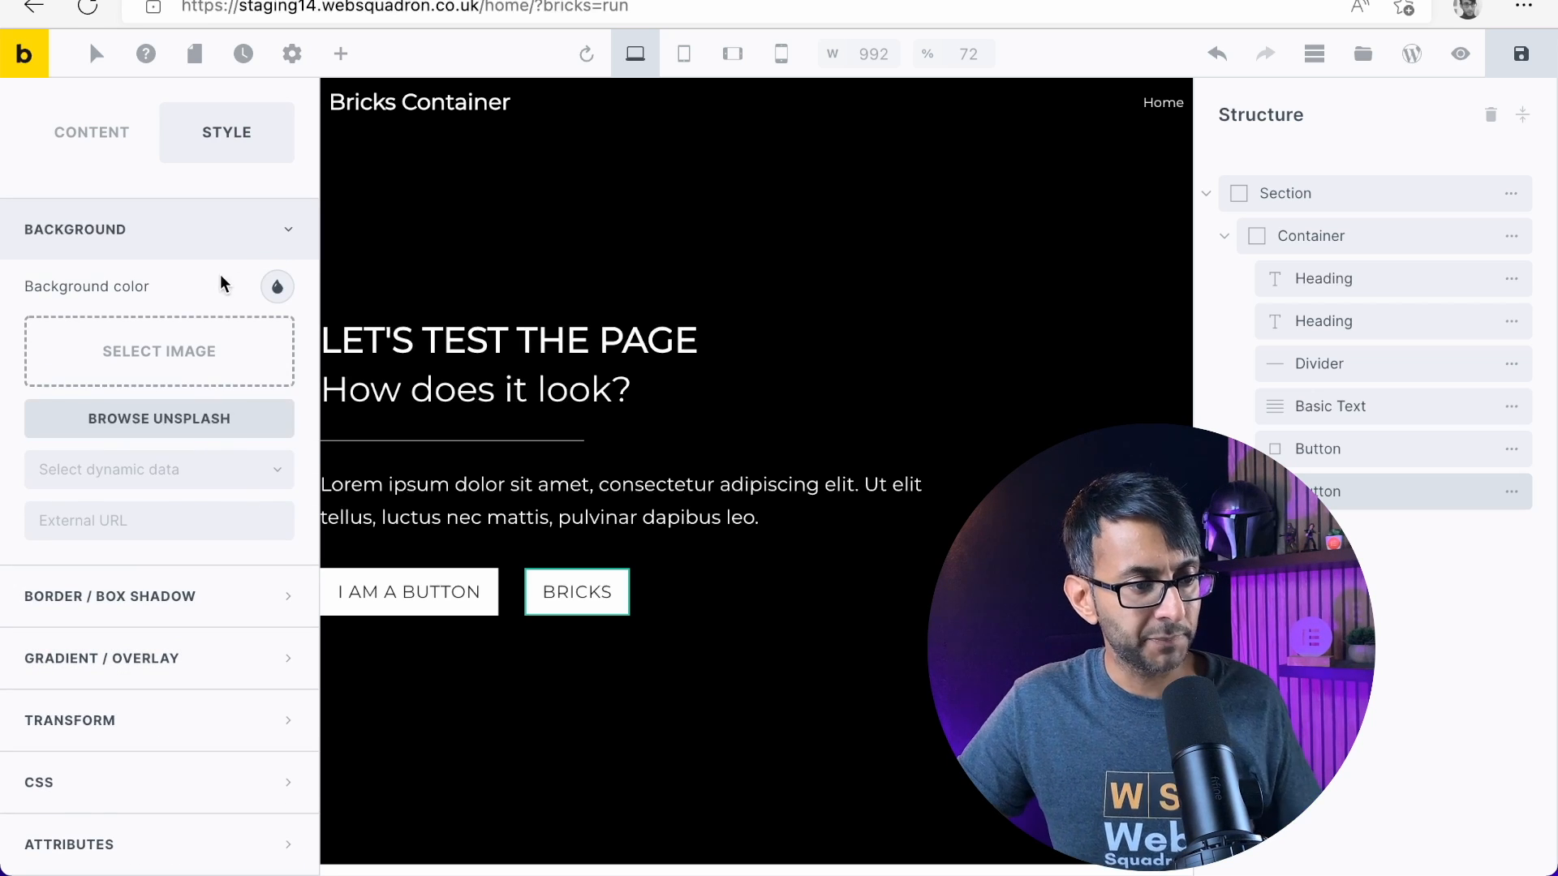
left_click(277, 286)
left_click(54, 371)
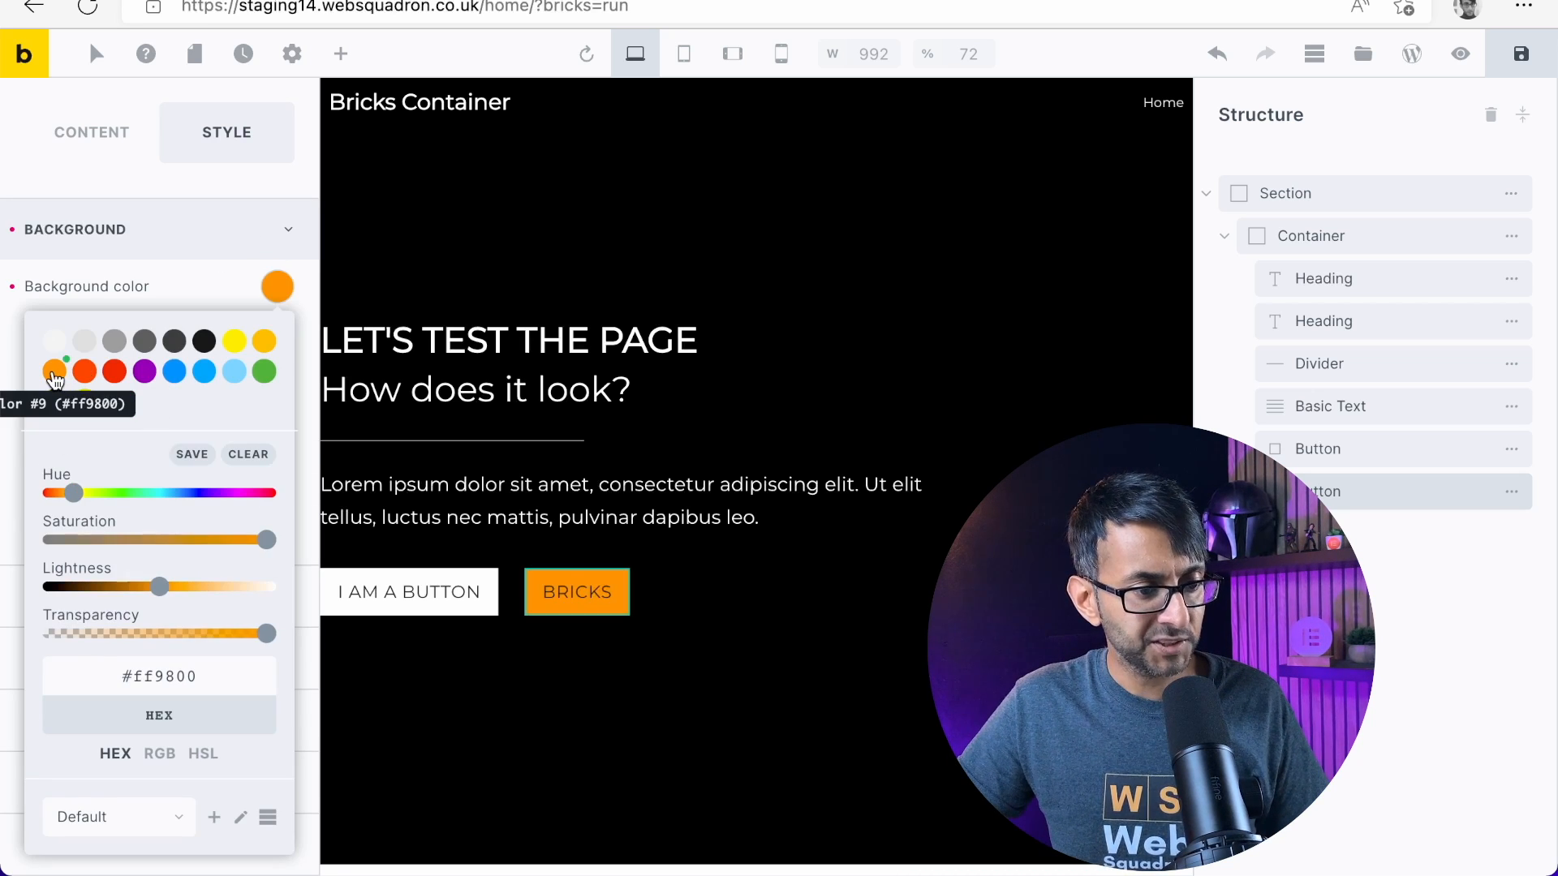
left_click(113, 344)
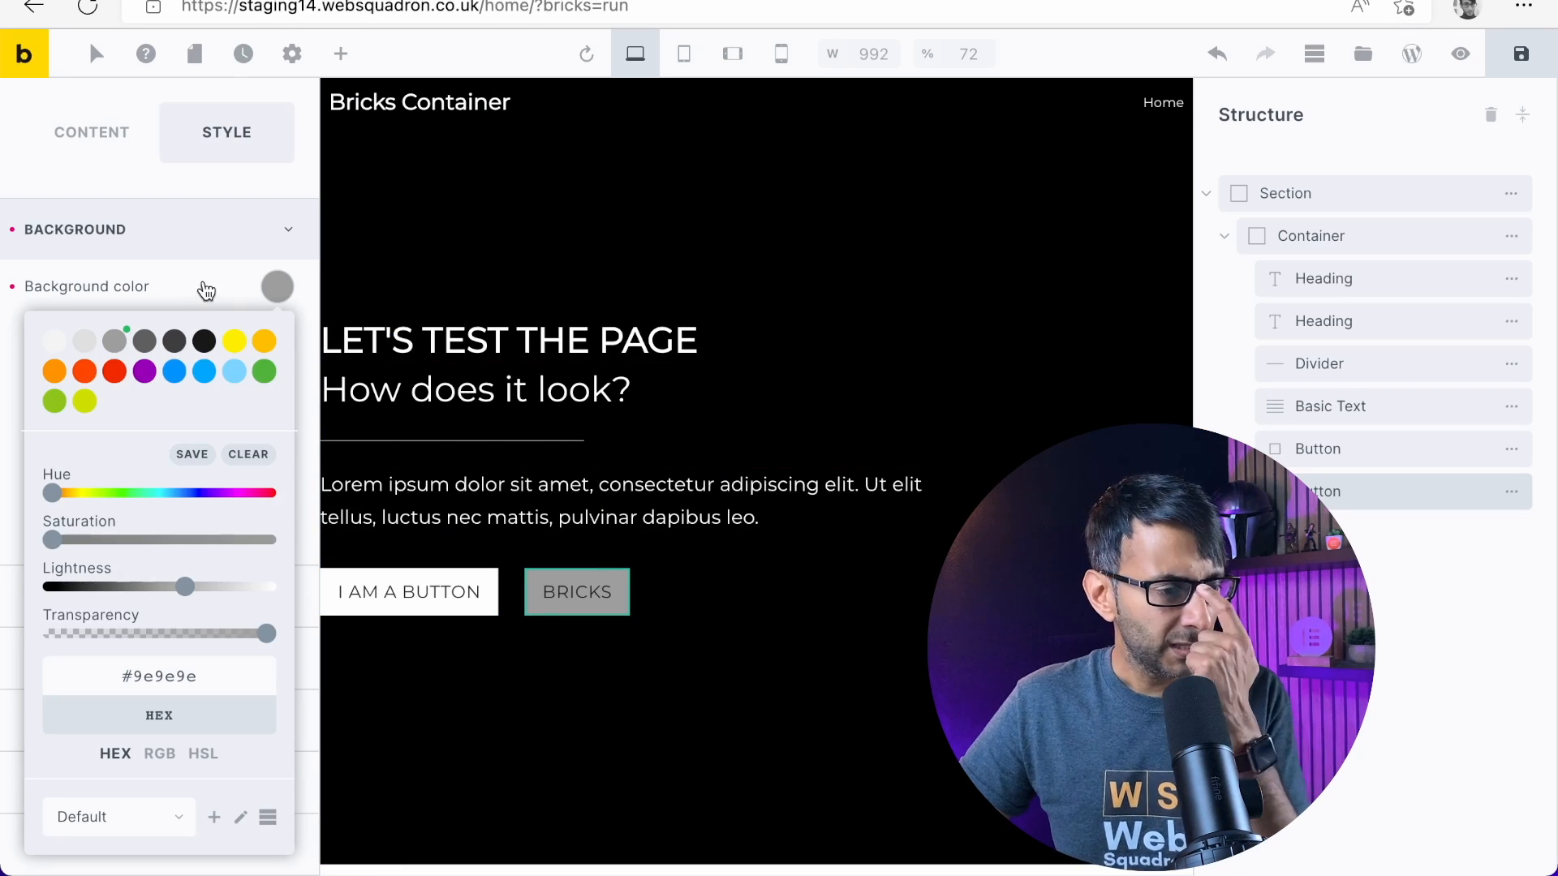
left_click(182, 257)
Set the Bricks button's font weight to 600
scroll(179, 667, "up", 1)
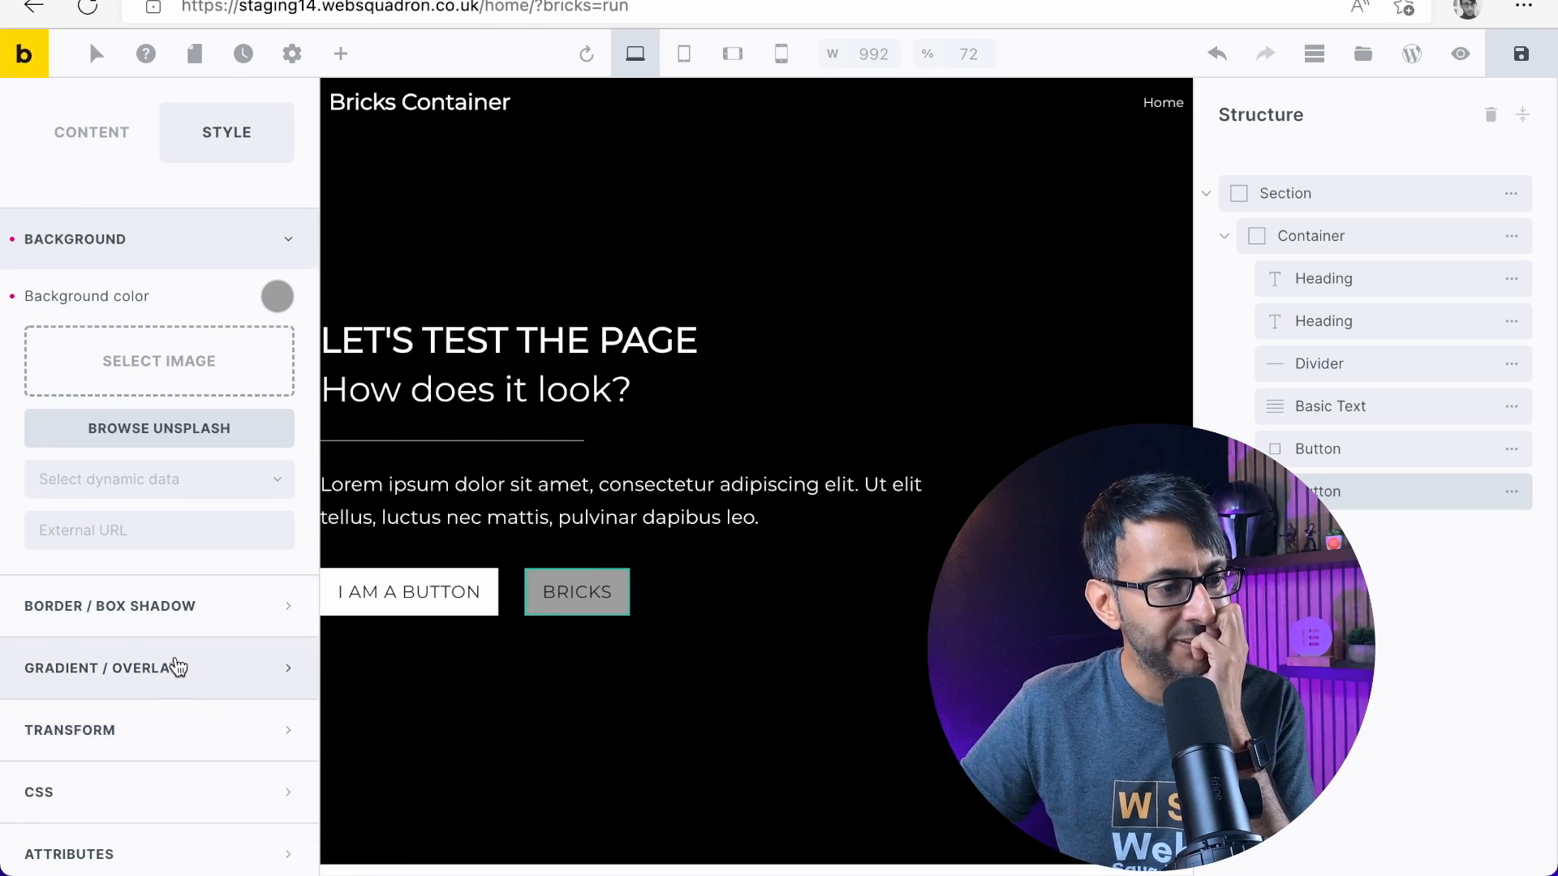
scroll(175, 568, "up", 3)
left_click(276, 394)
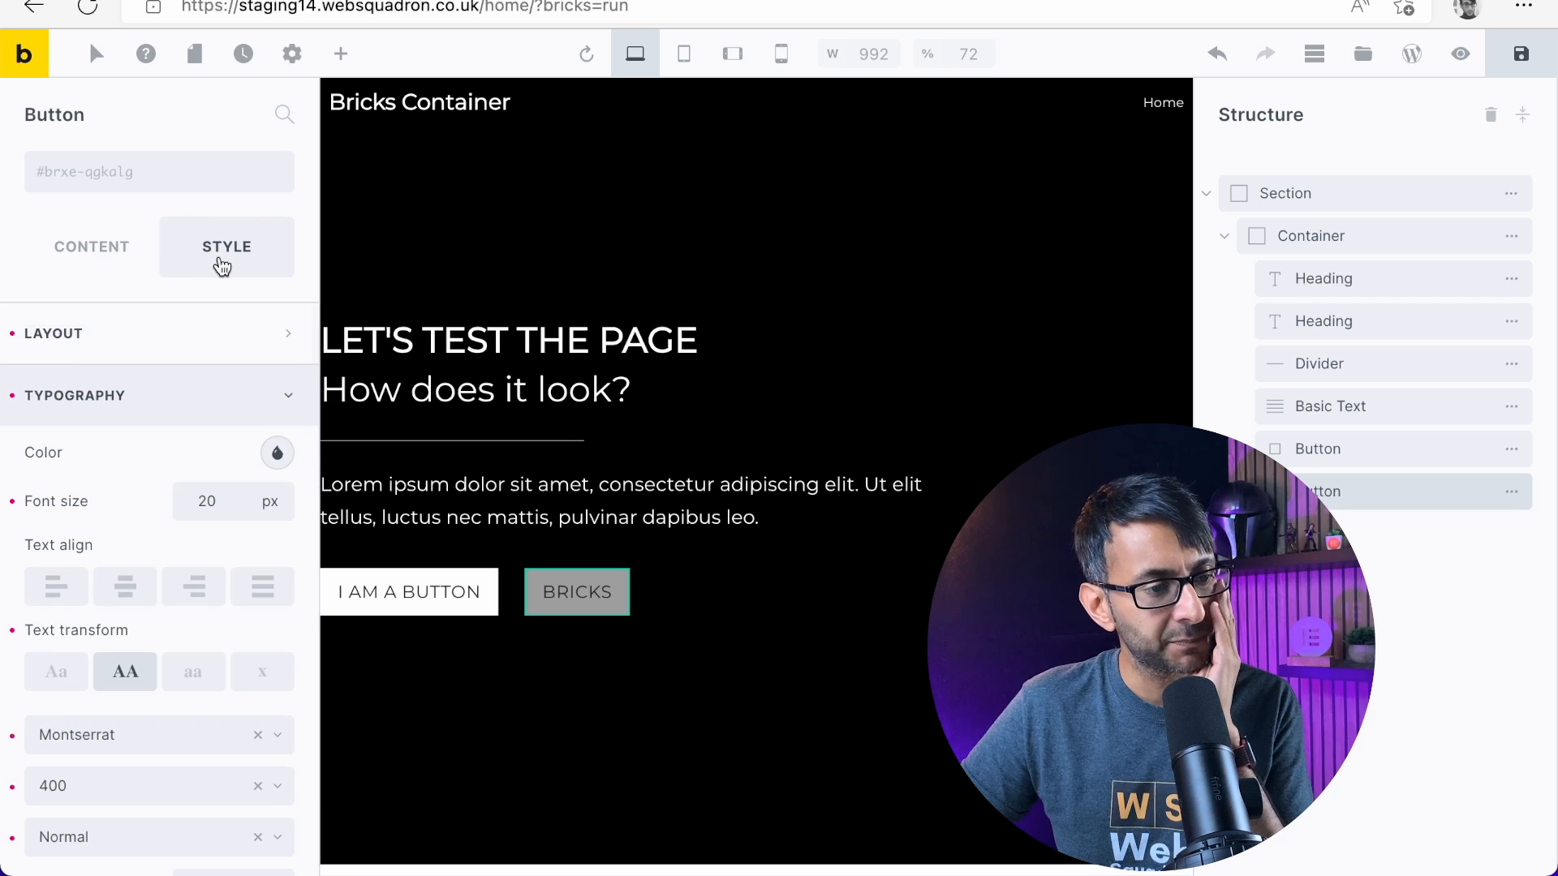
scroll(157, 592, "down", 3)
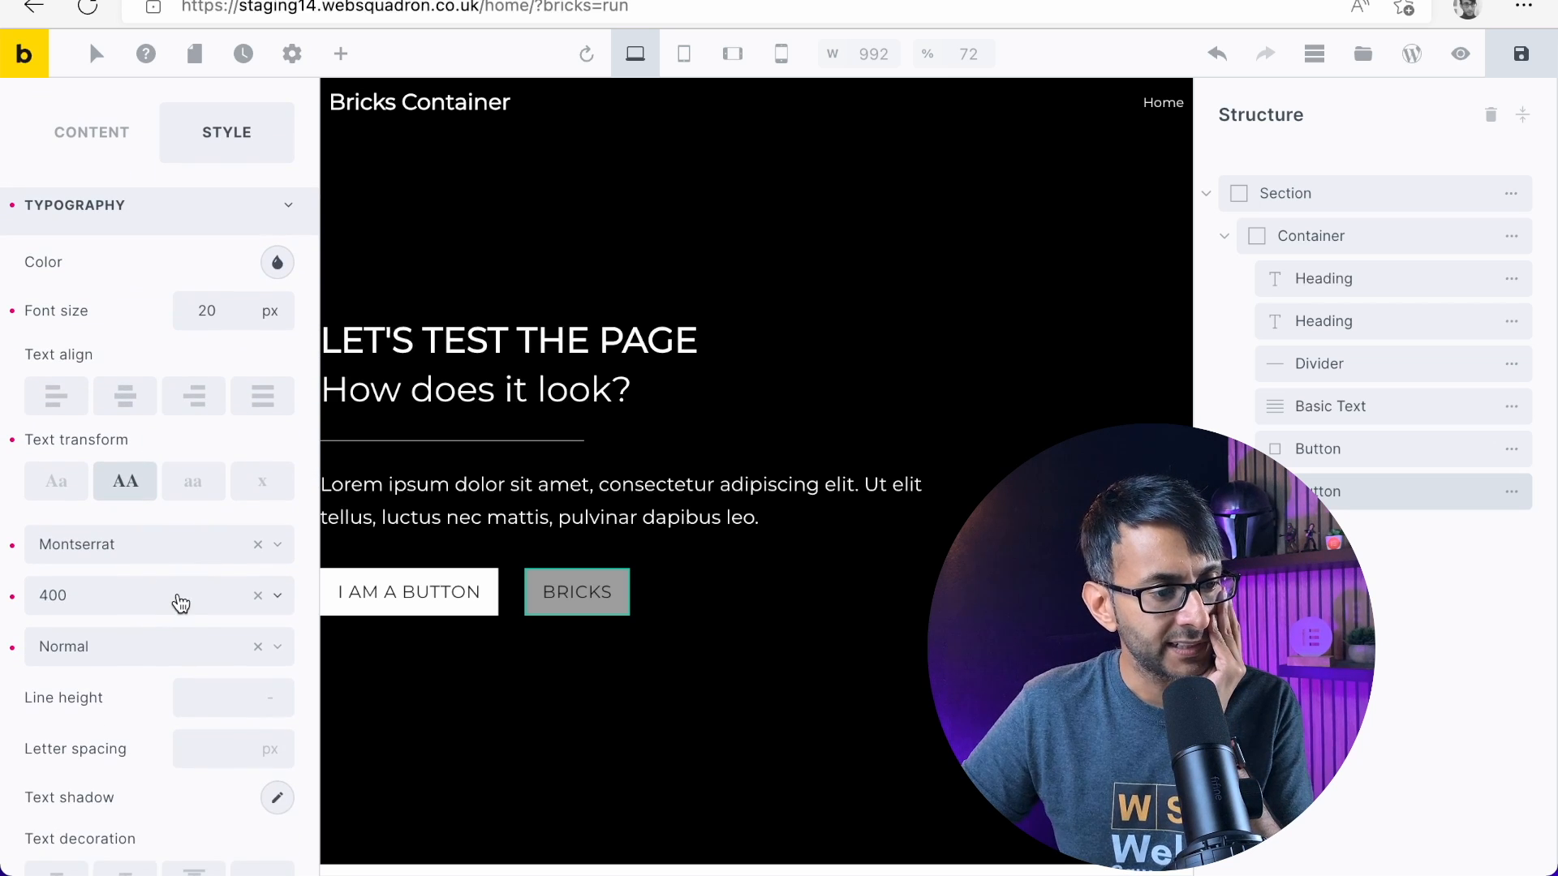
left_click(180, 604)
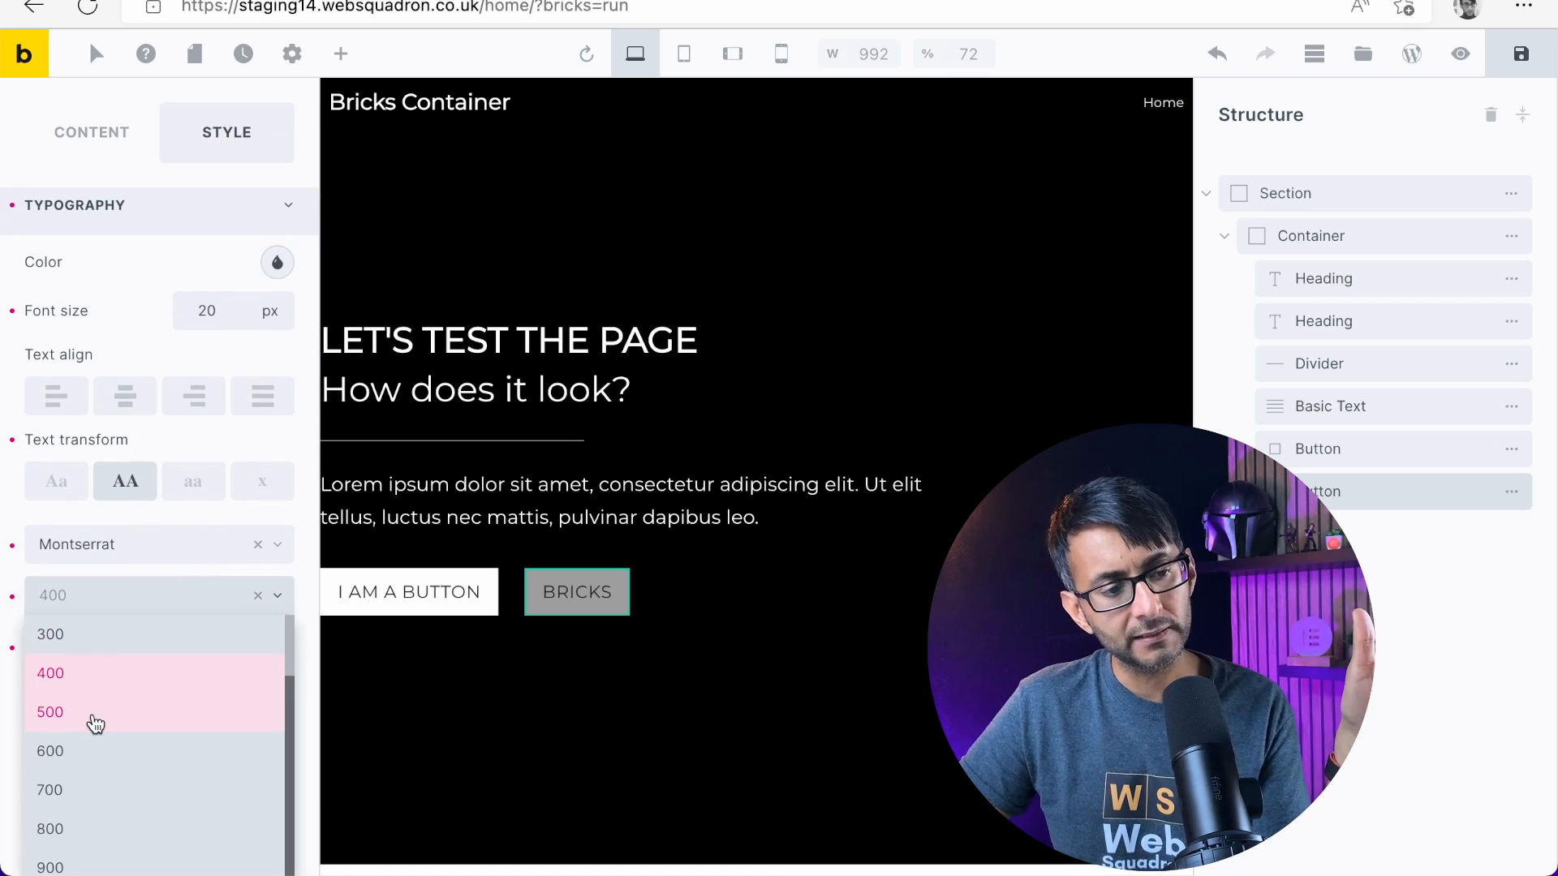
key("Escape")
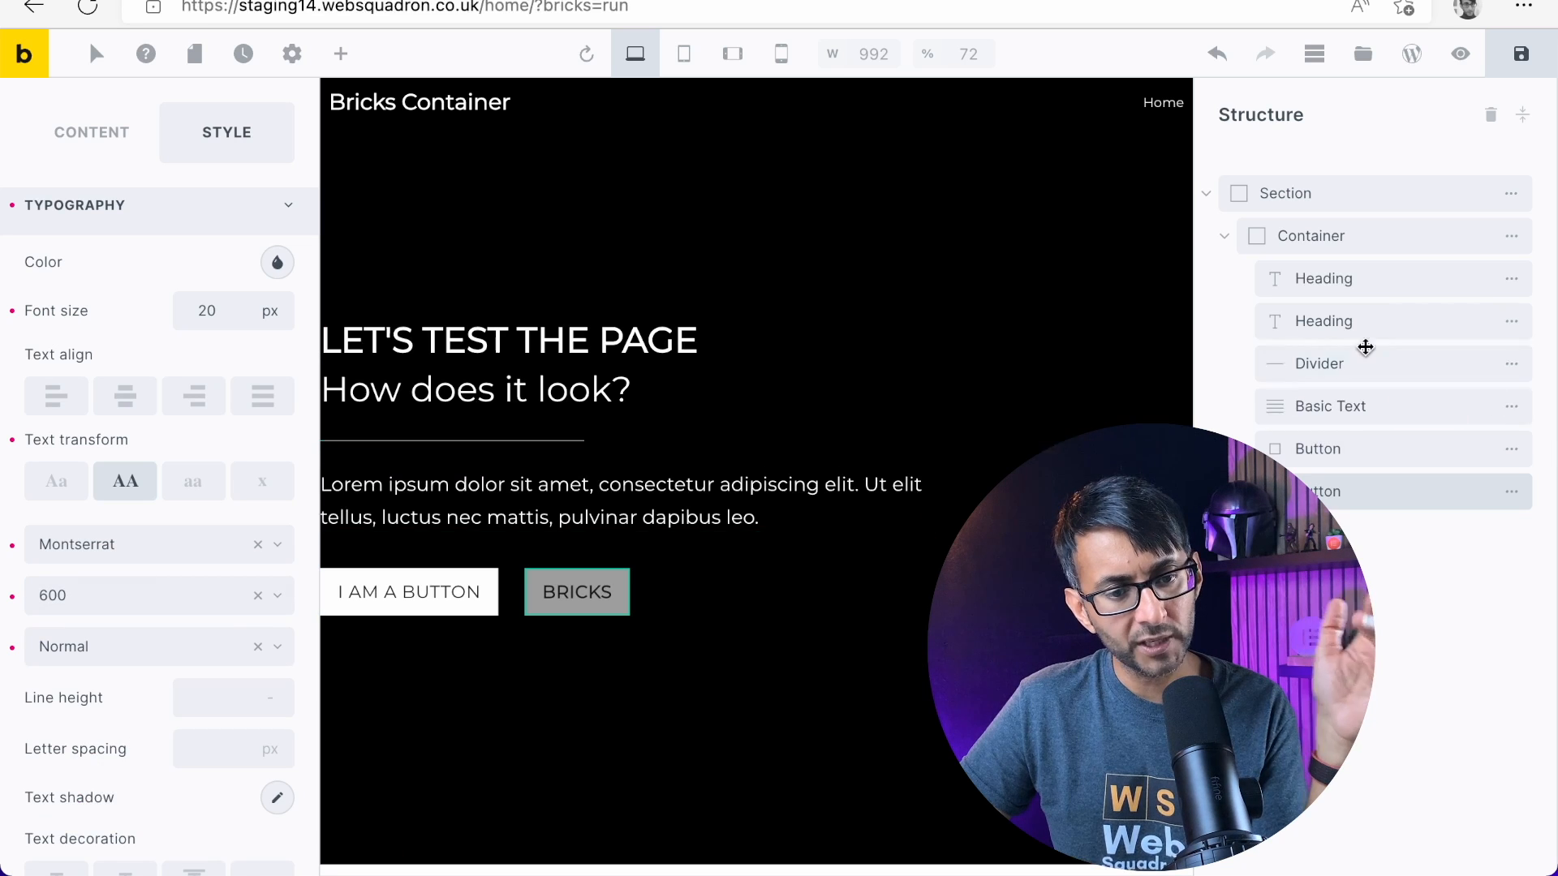
Set the first Button's font weight to 600 as well
left_click(1368, 449)
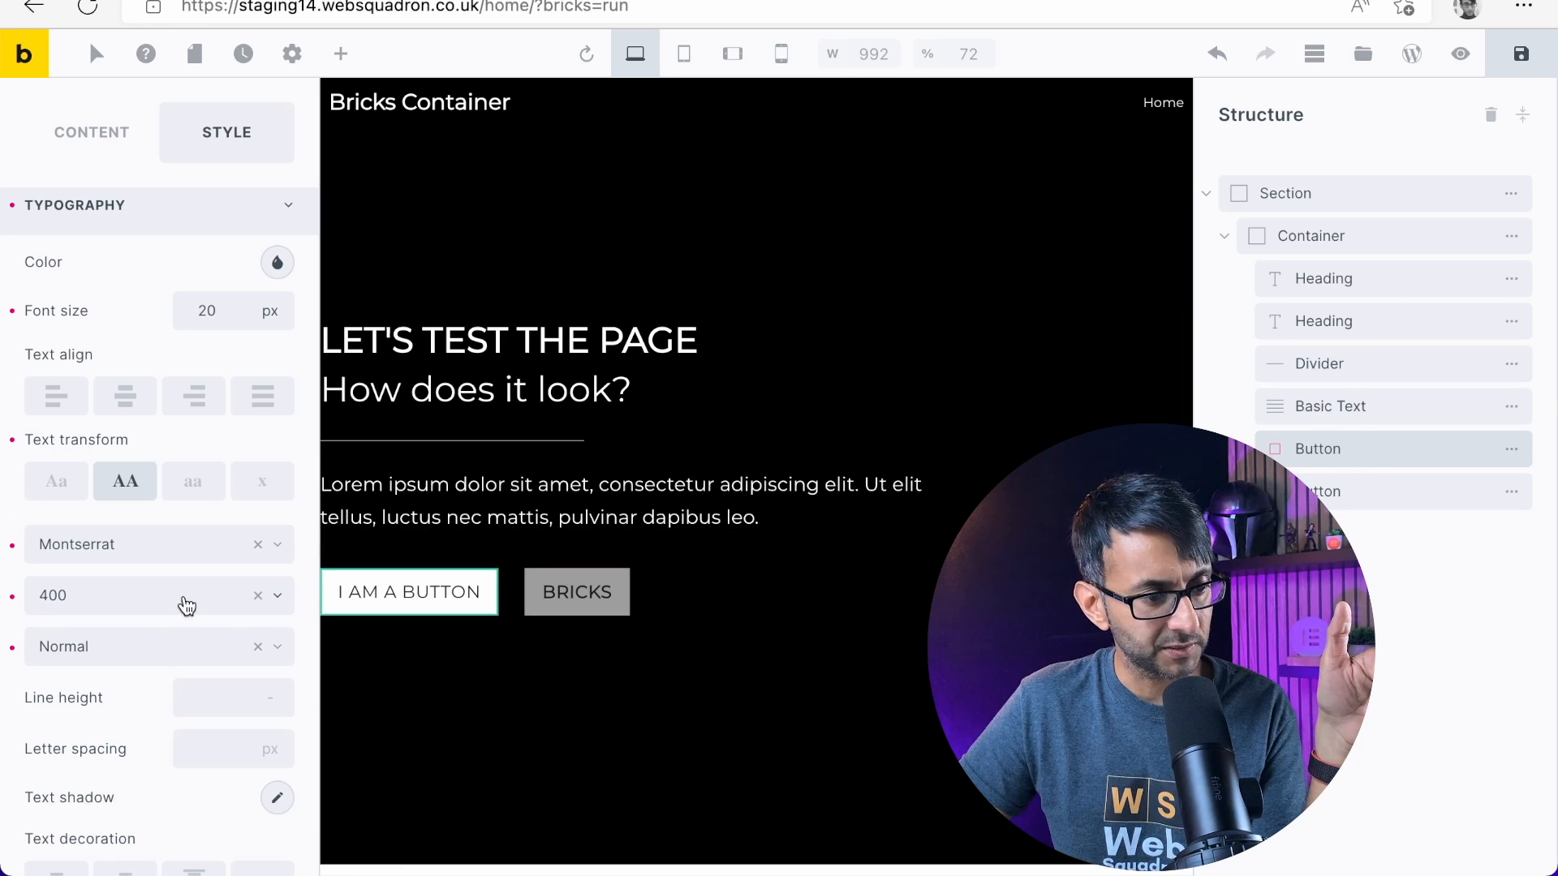
left_click(277, 600)
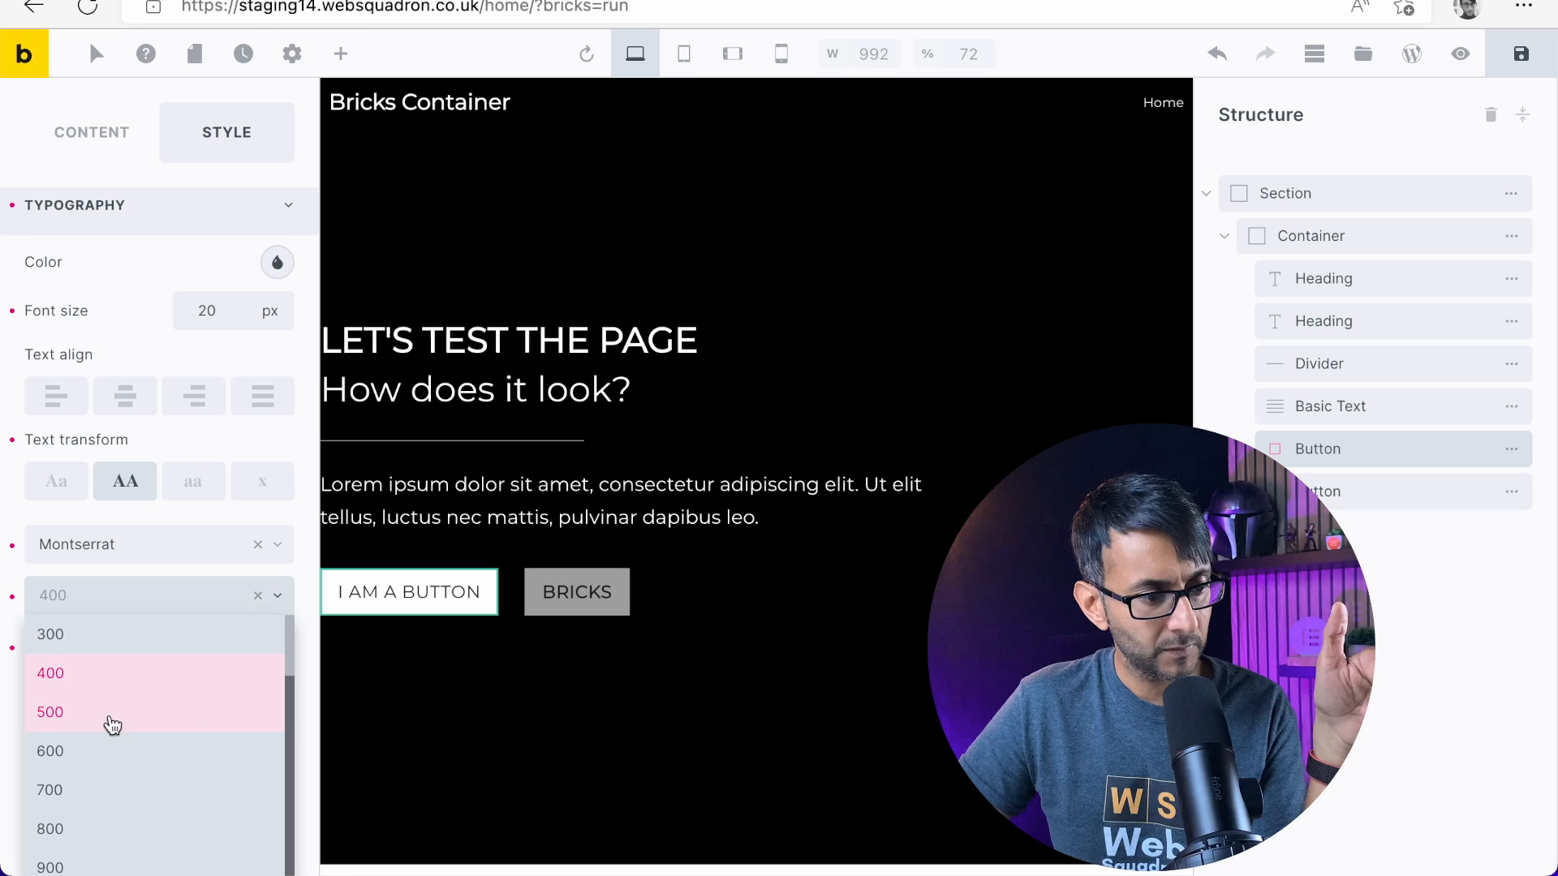
left_click(122, 748)
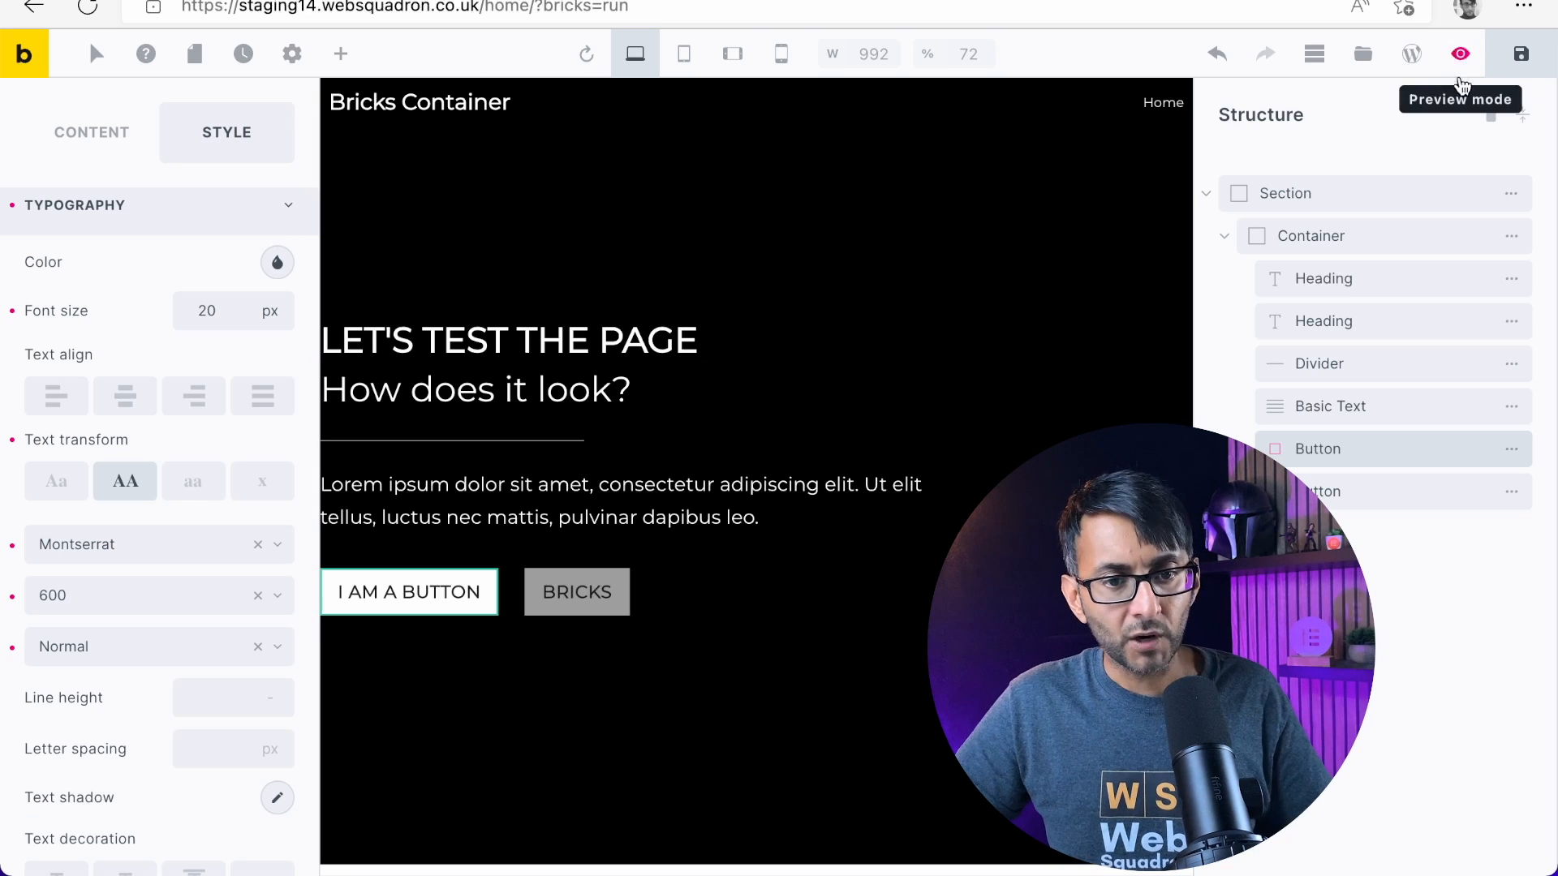
Add an Image element to the Container, placed after the second Button
left_click(341, 53)
type("image")
left_click_drag(88, 215, 601, 577)
left_click_drag(1348, 499, 1366, 549)
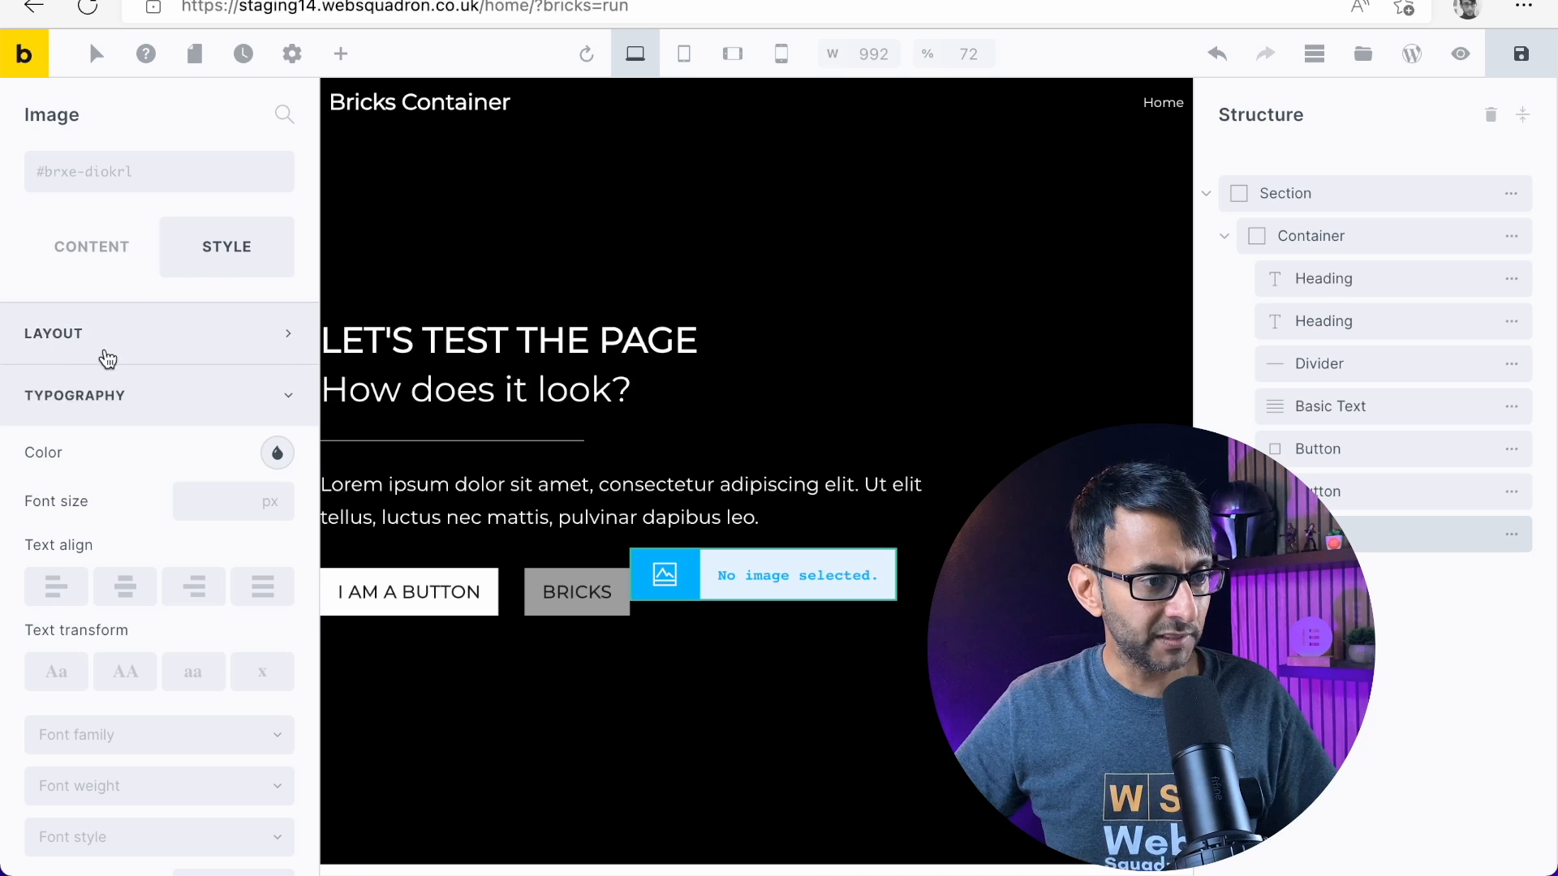
Upload box12.webp from the Downloads folder and insert it as the picture of the new Image element
left_click(78, 255)
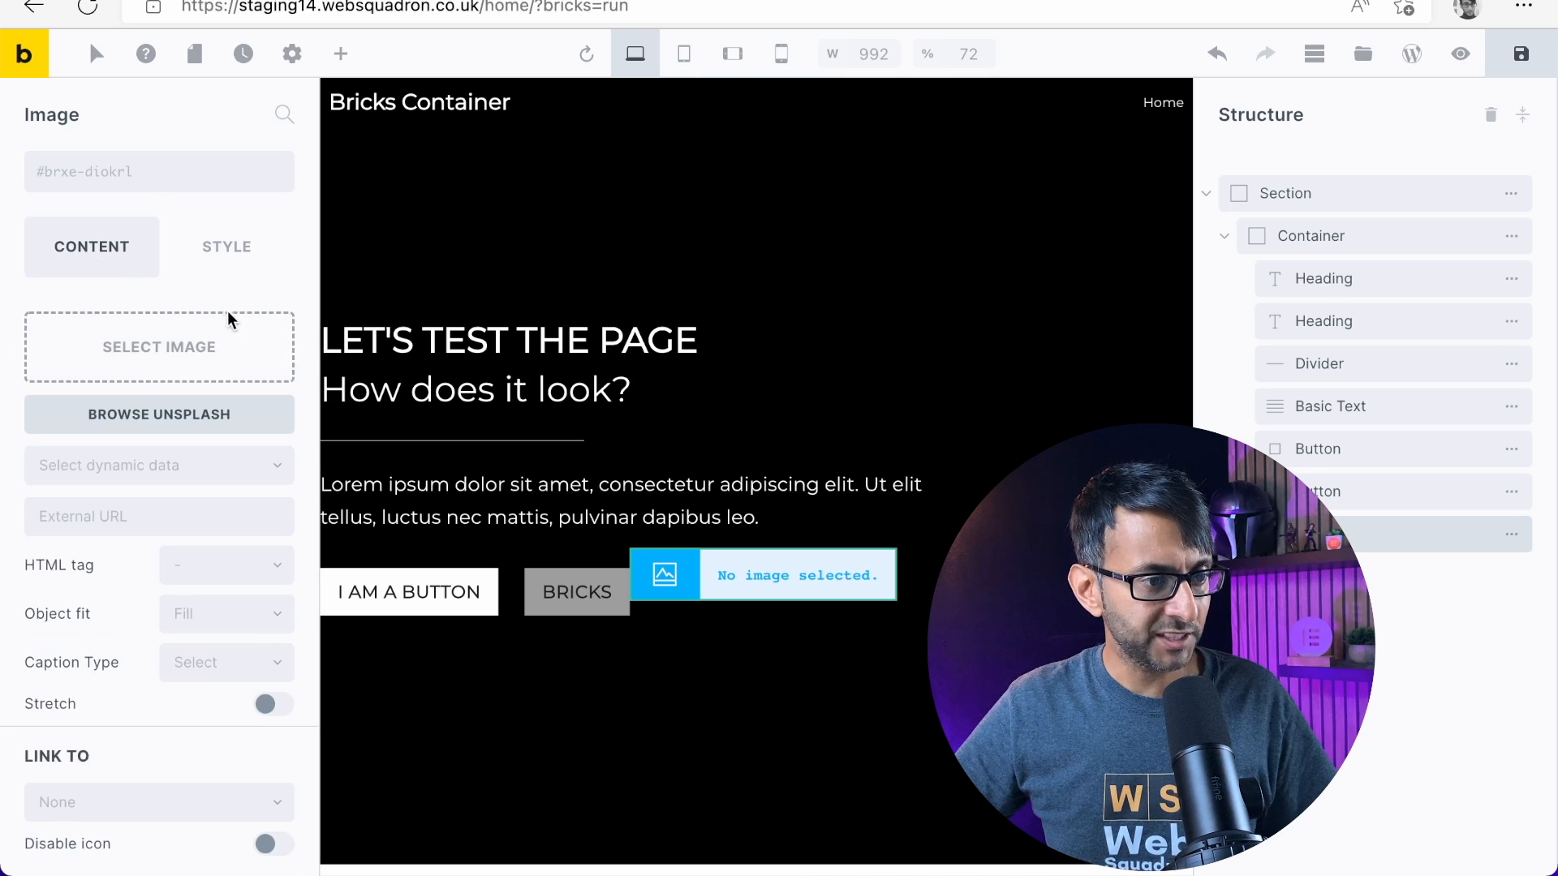
left_click(182, 358)
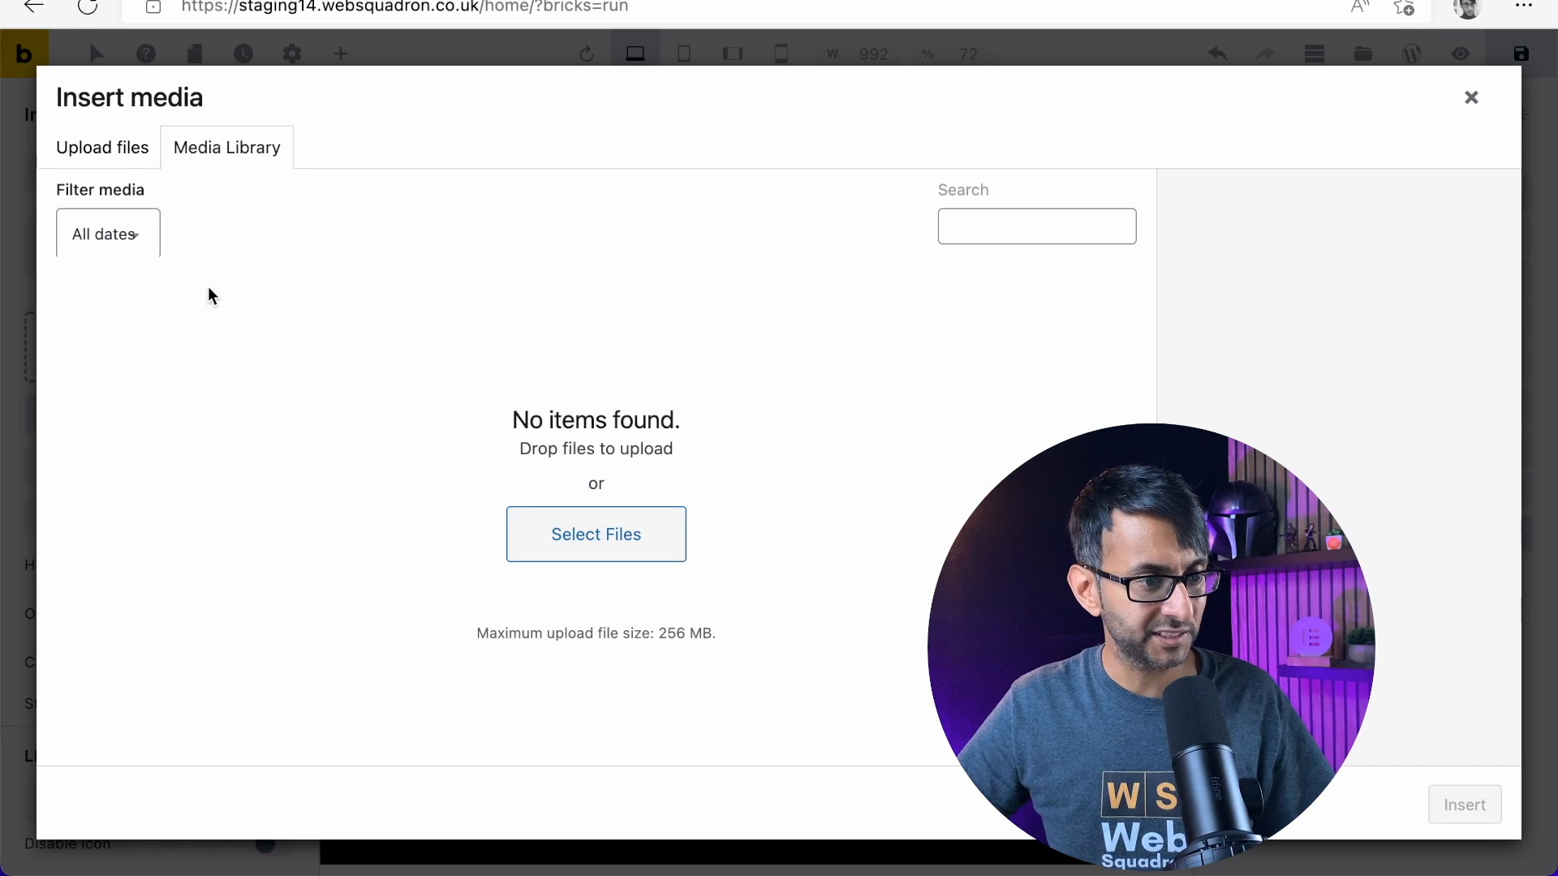
left_click(613, 554)
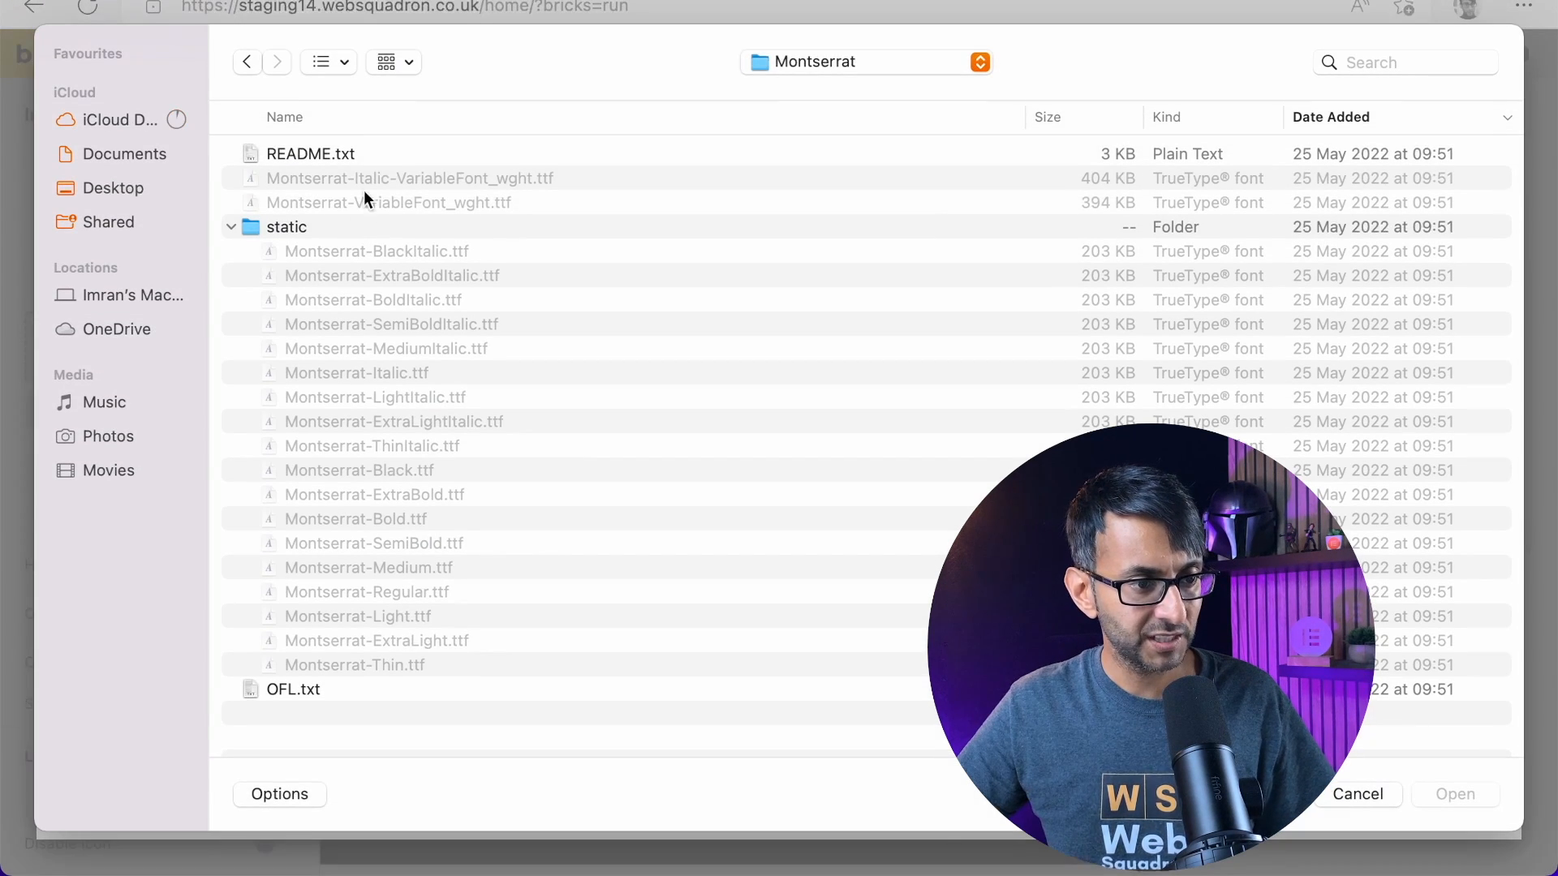
left_click(839, 60)
left_click(843, 89)
left_click(372, 154)
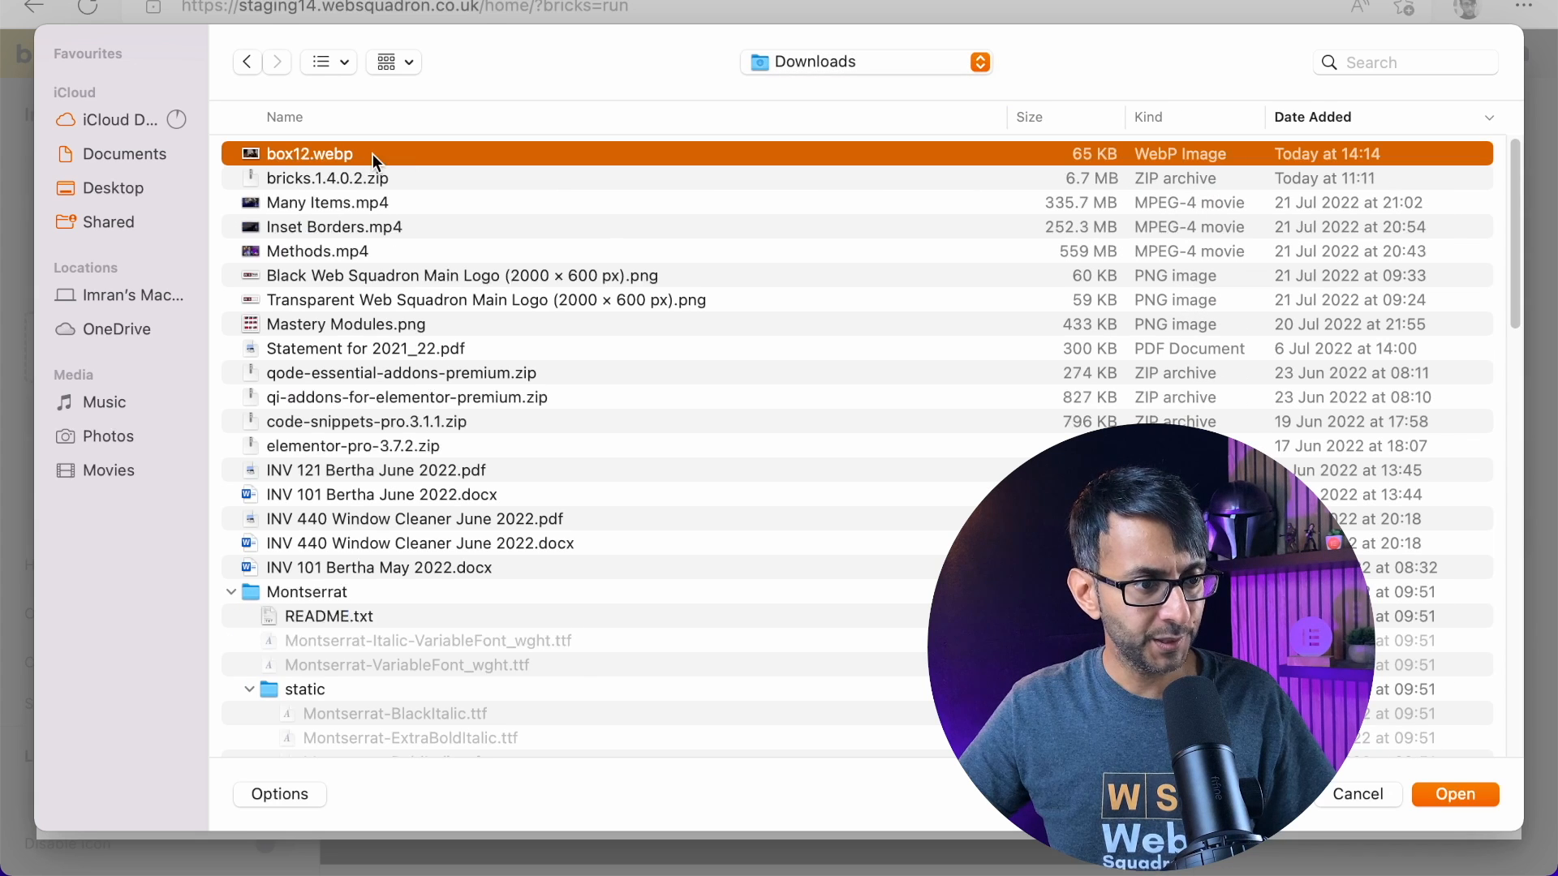
left_click(1452, 796)
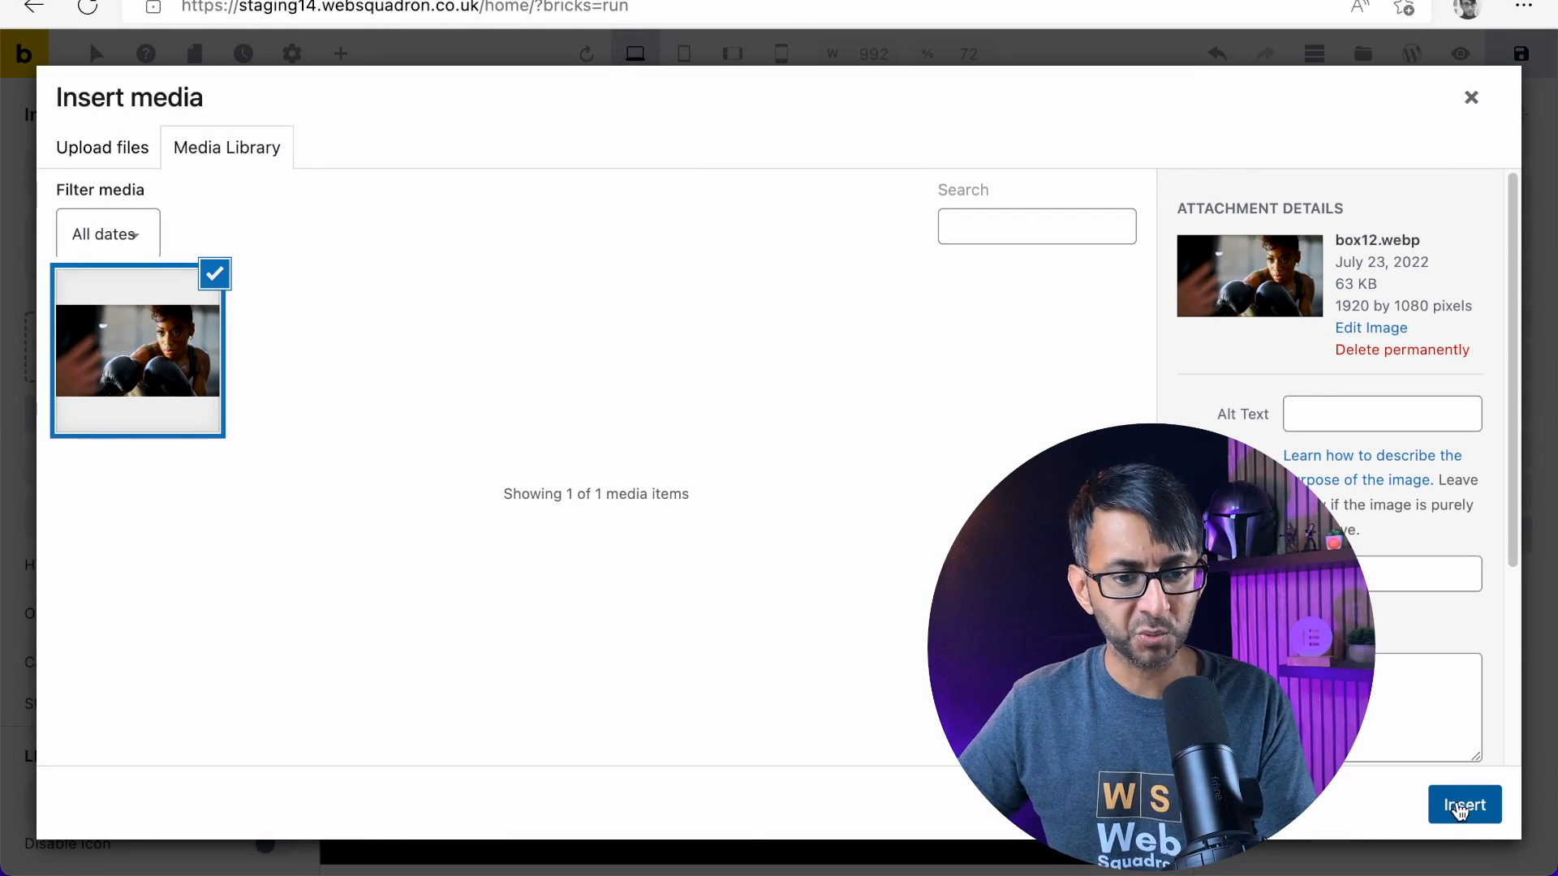
left_click(1456, 805)
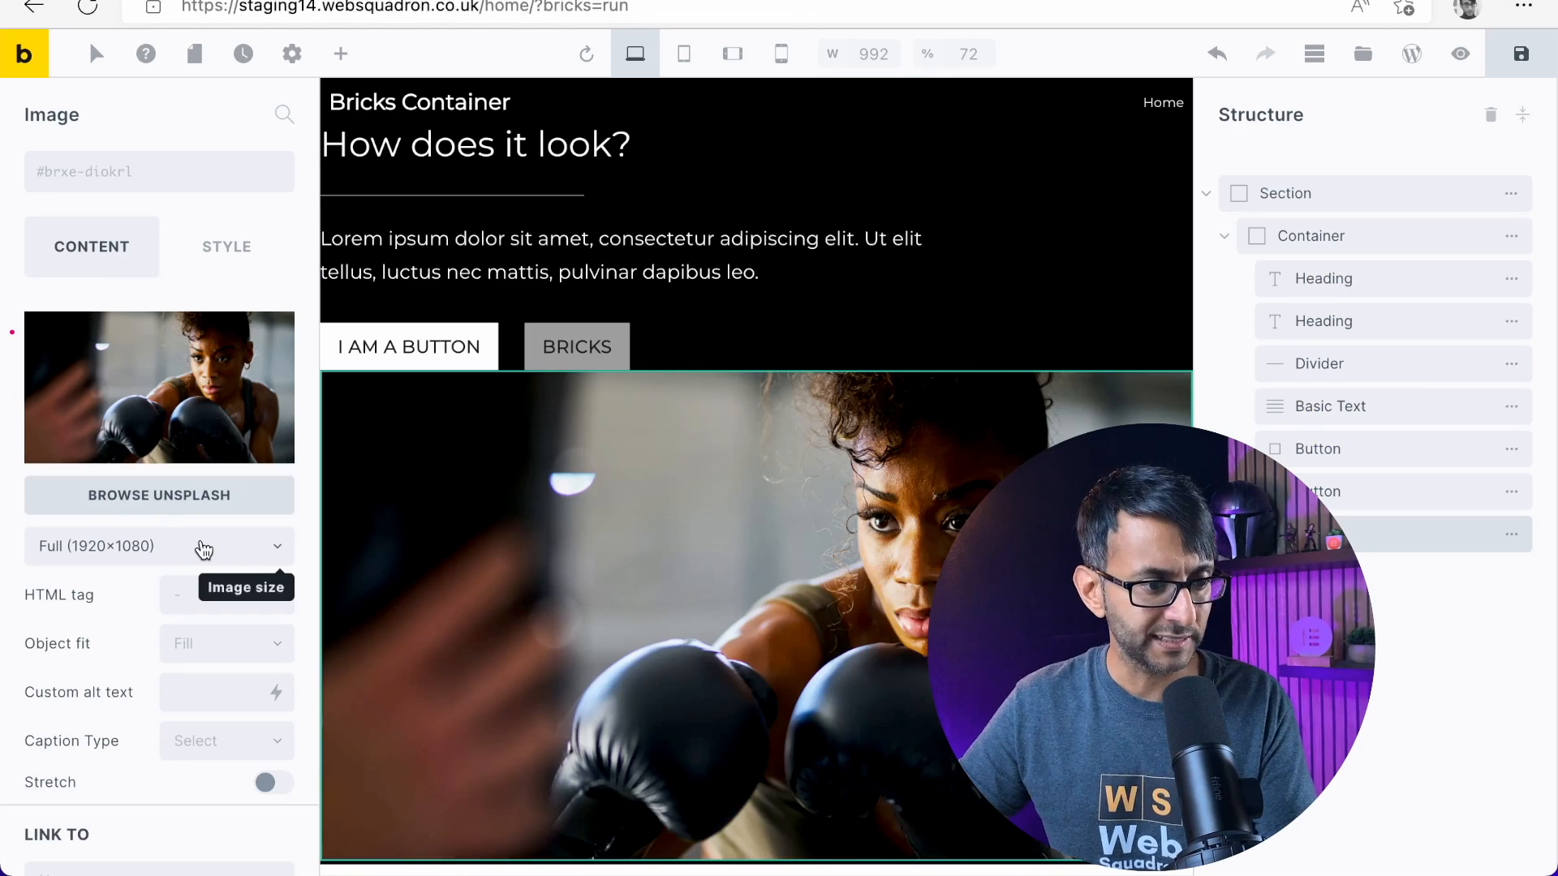
Round the image's corners with a border radius of 25 px on all sides
scroll(197, 759, "down", 2)
scroll(197, 759, "up", 2)
left_click(228, 247)
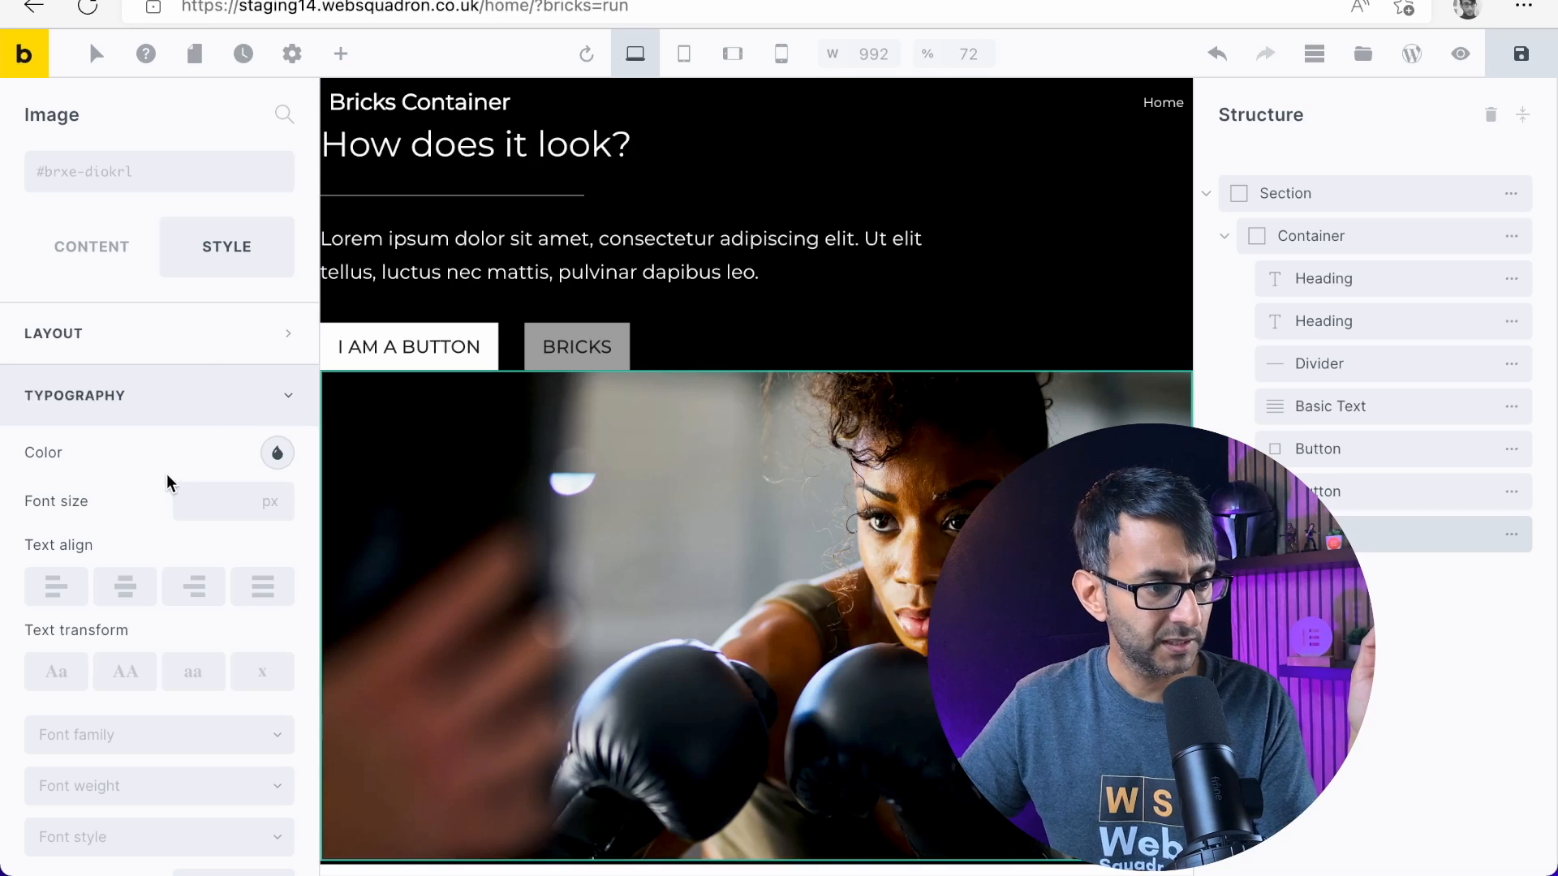
scroll(154, 535, "down", 5)
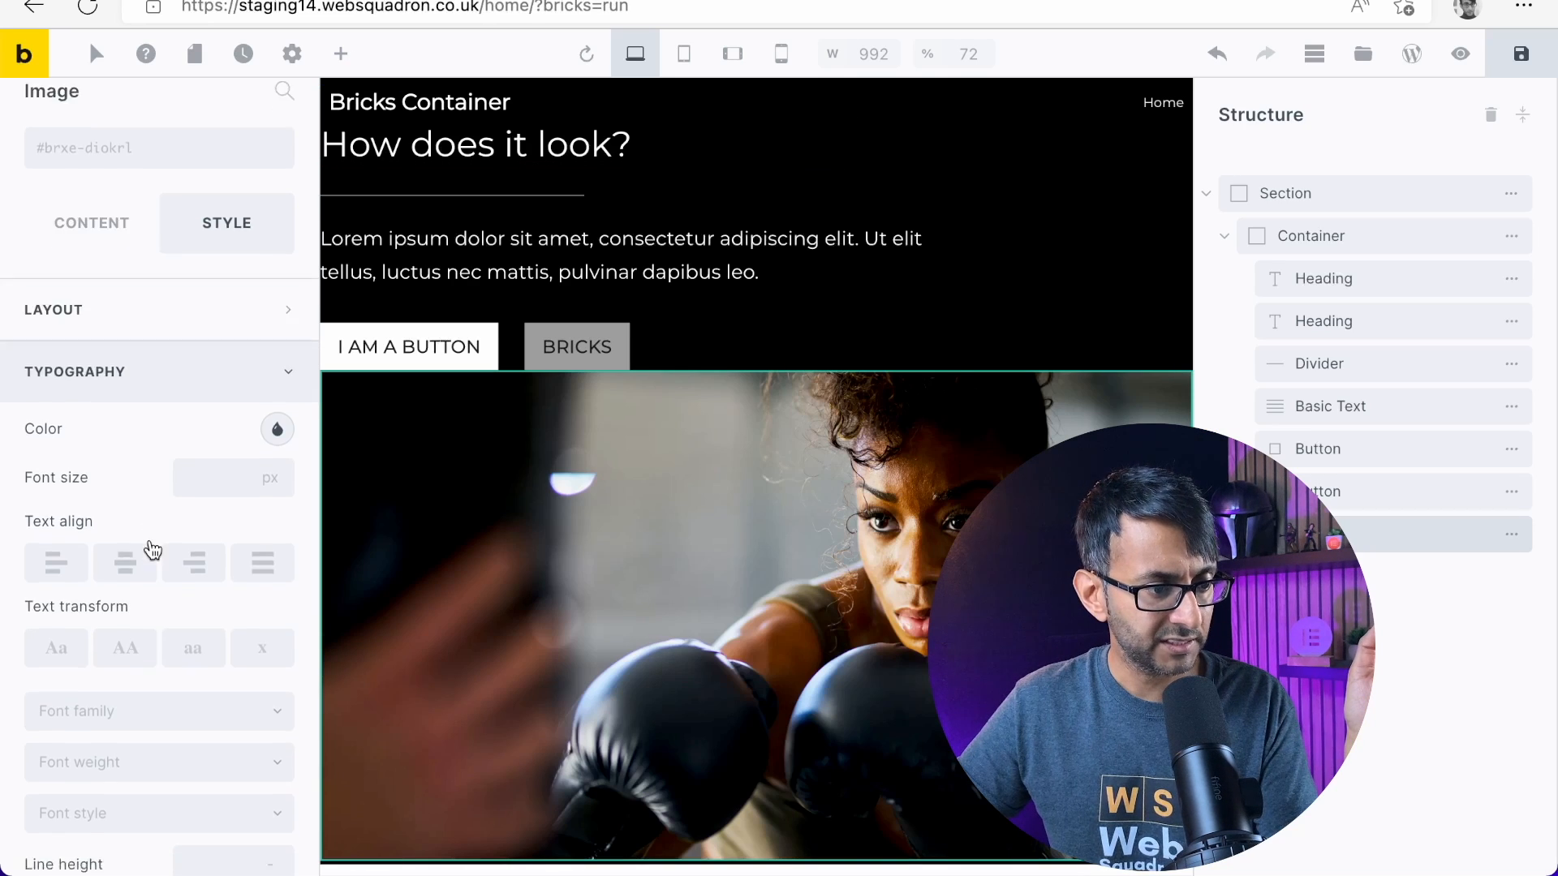
scroll(143, 677, "down", 1)
left_click(174, 594)
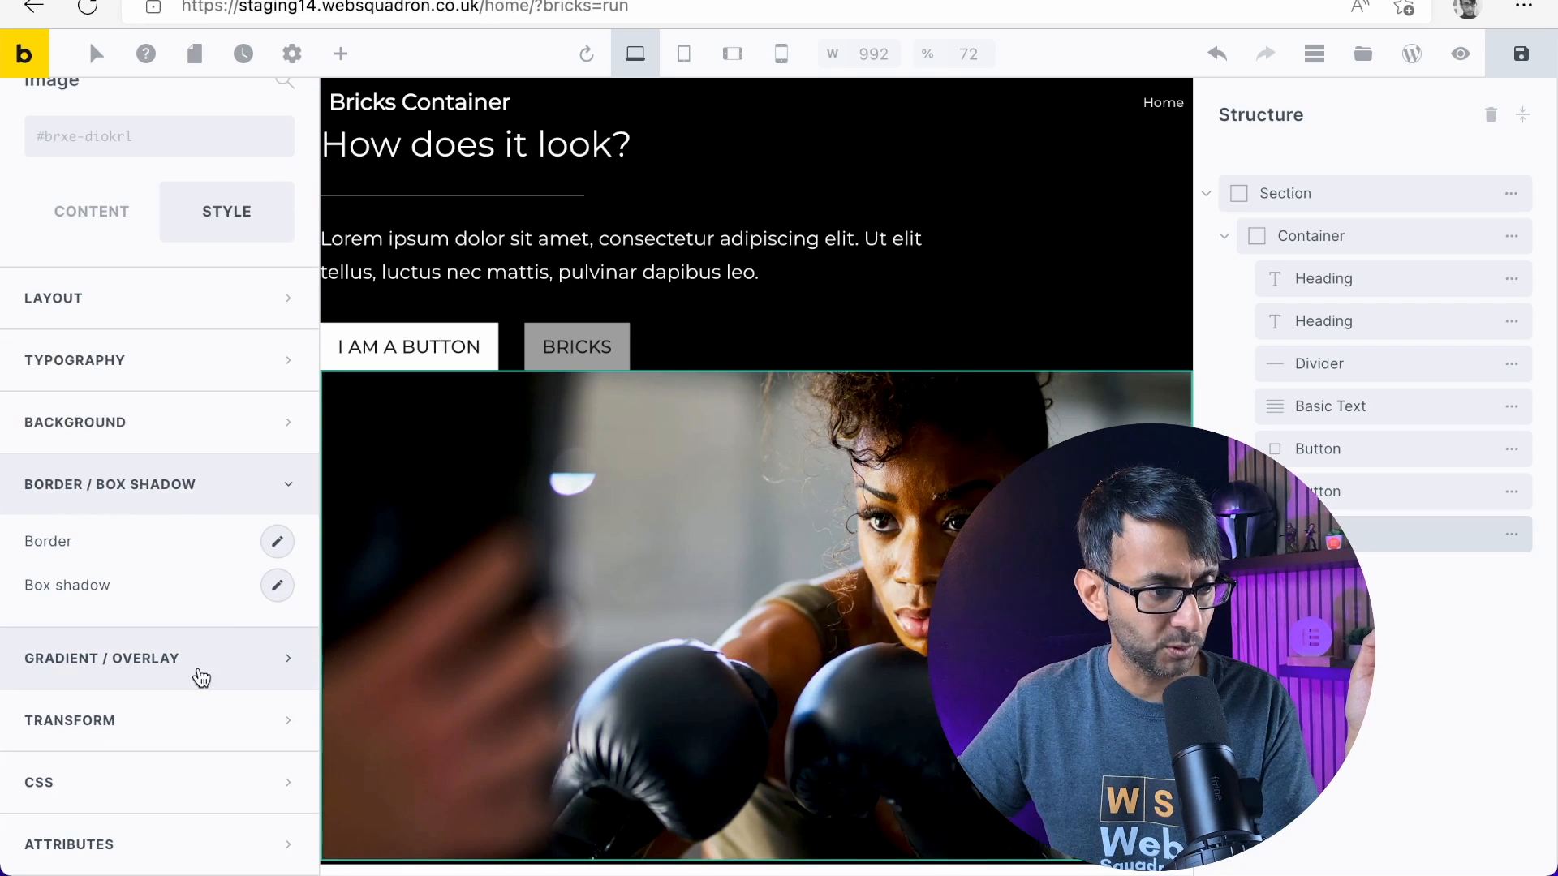
left_click(277, 542)
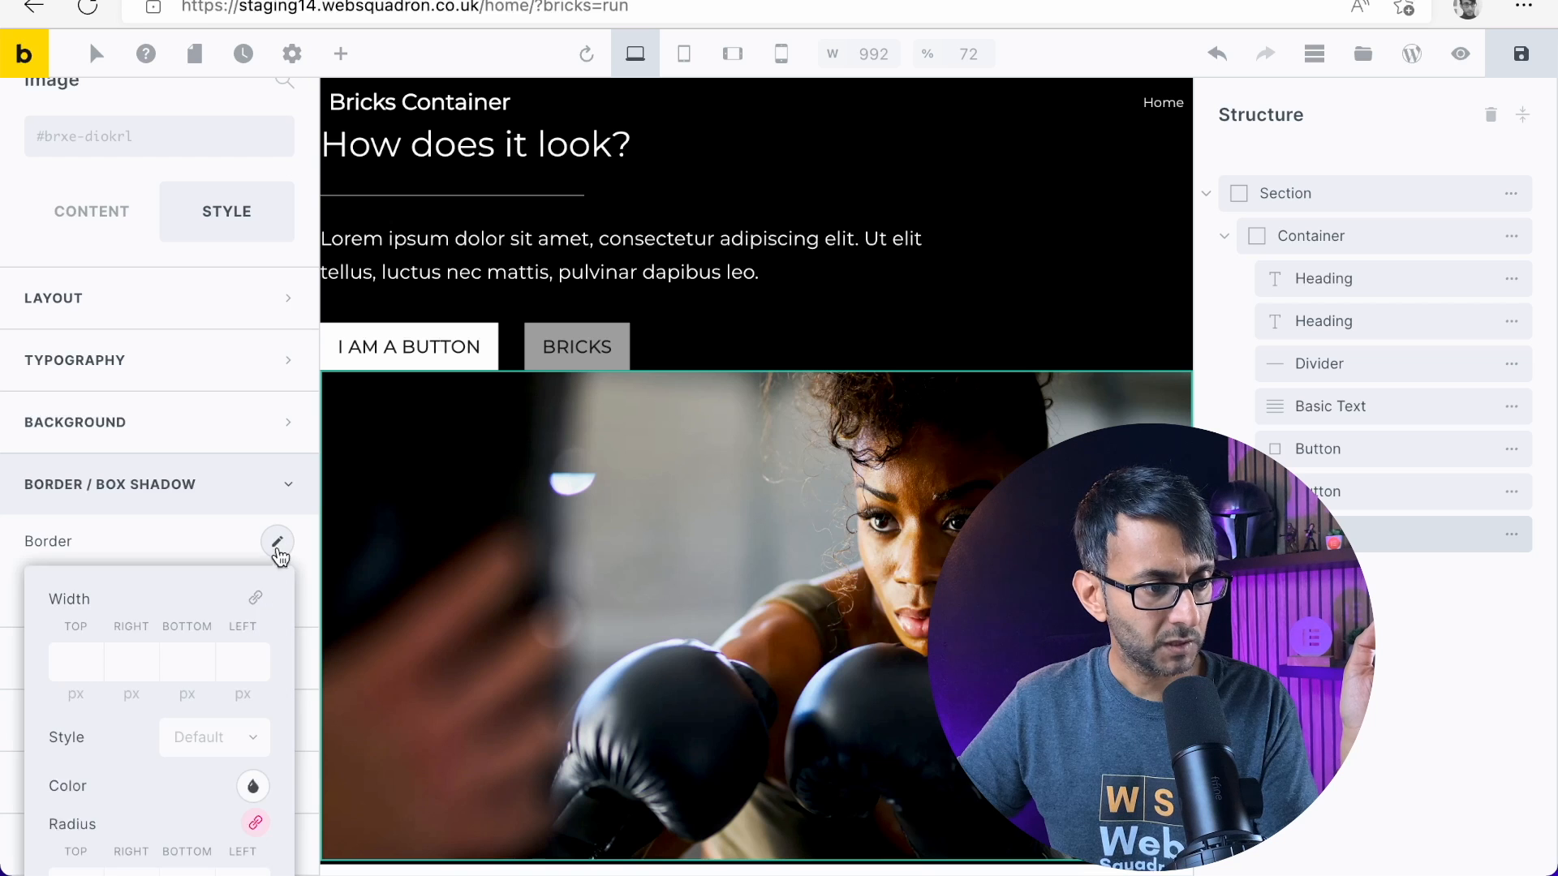
scroll(202, 670, "down", 2)
scroll(202, 671, "down", 1)
left_click(71, 797)
type("25")
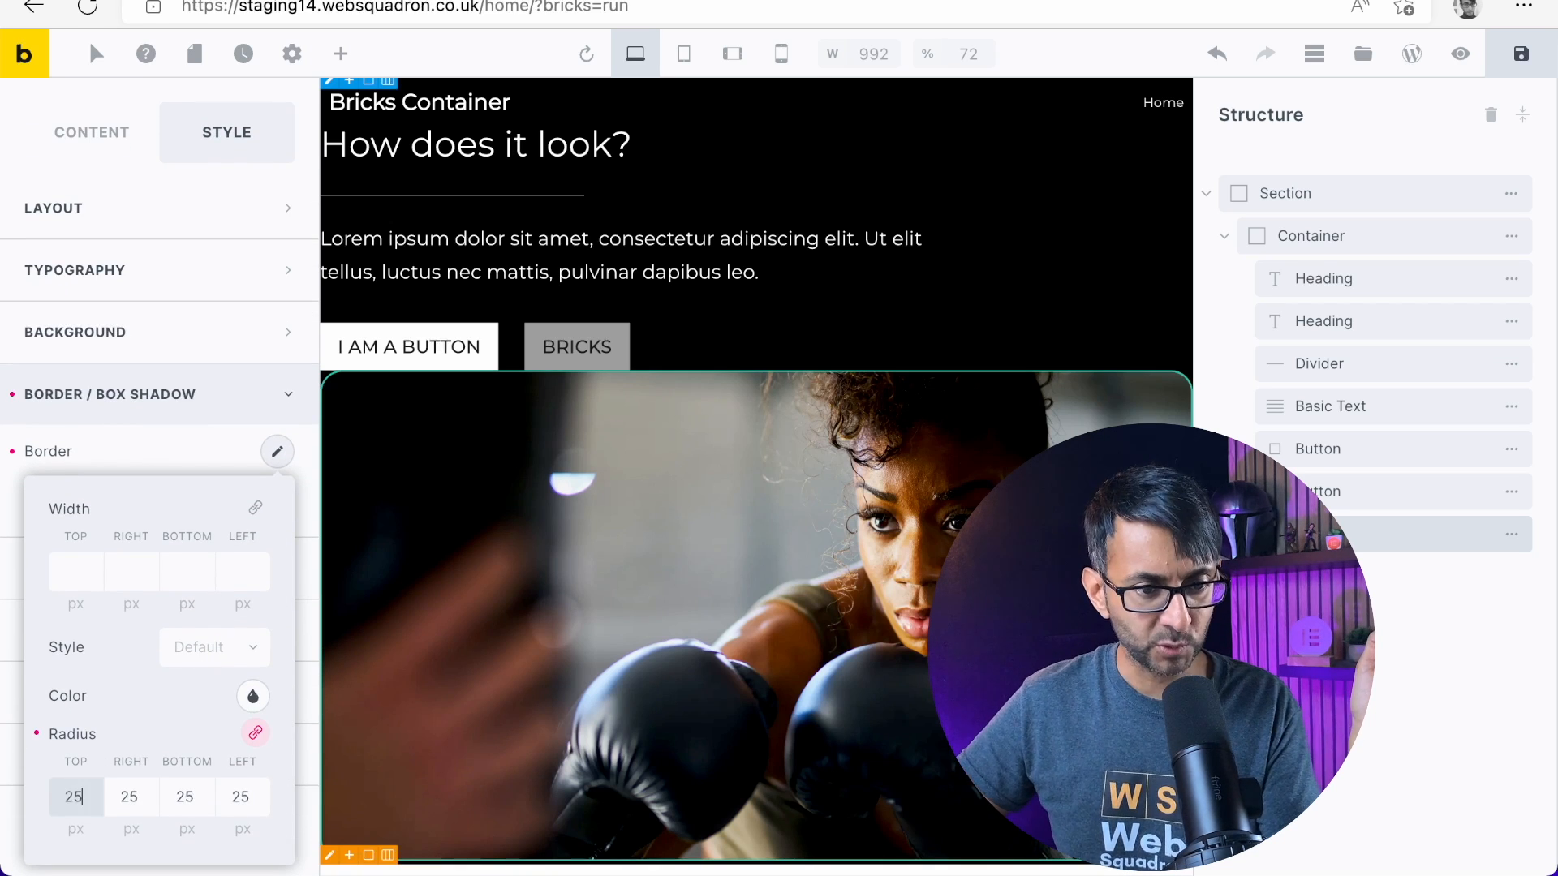
left_click(133, 455)
scroll(137, 455, "up", 2)
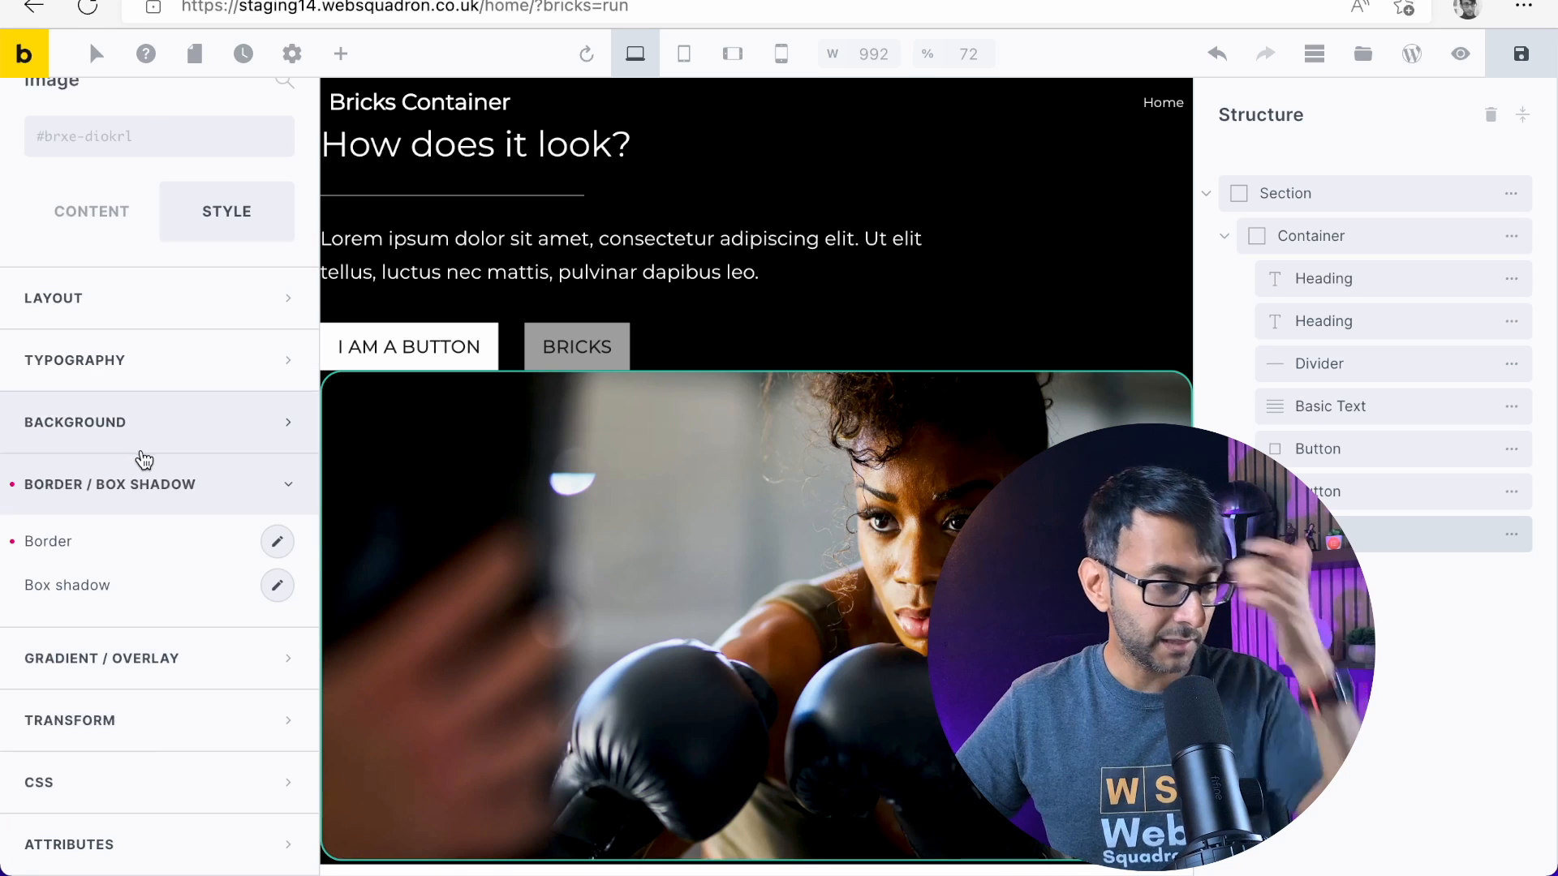
Check the available sizes for the image and keep Full (1920×1080) selected
left_click(121, 304)
left_click(74, 226)
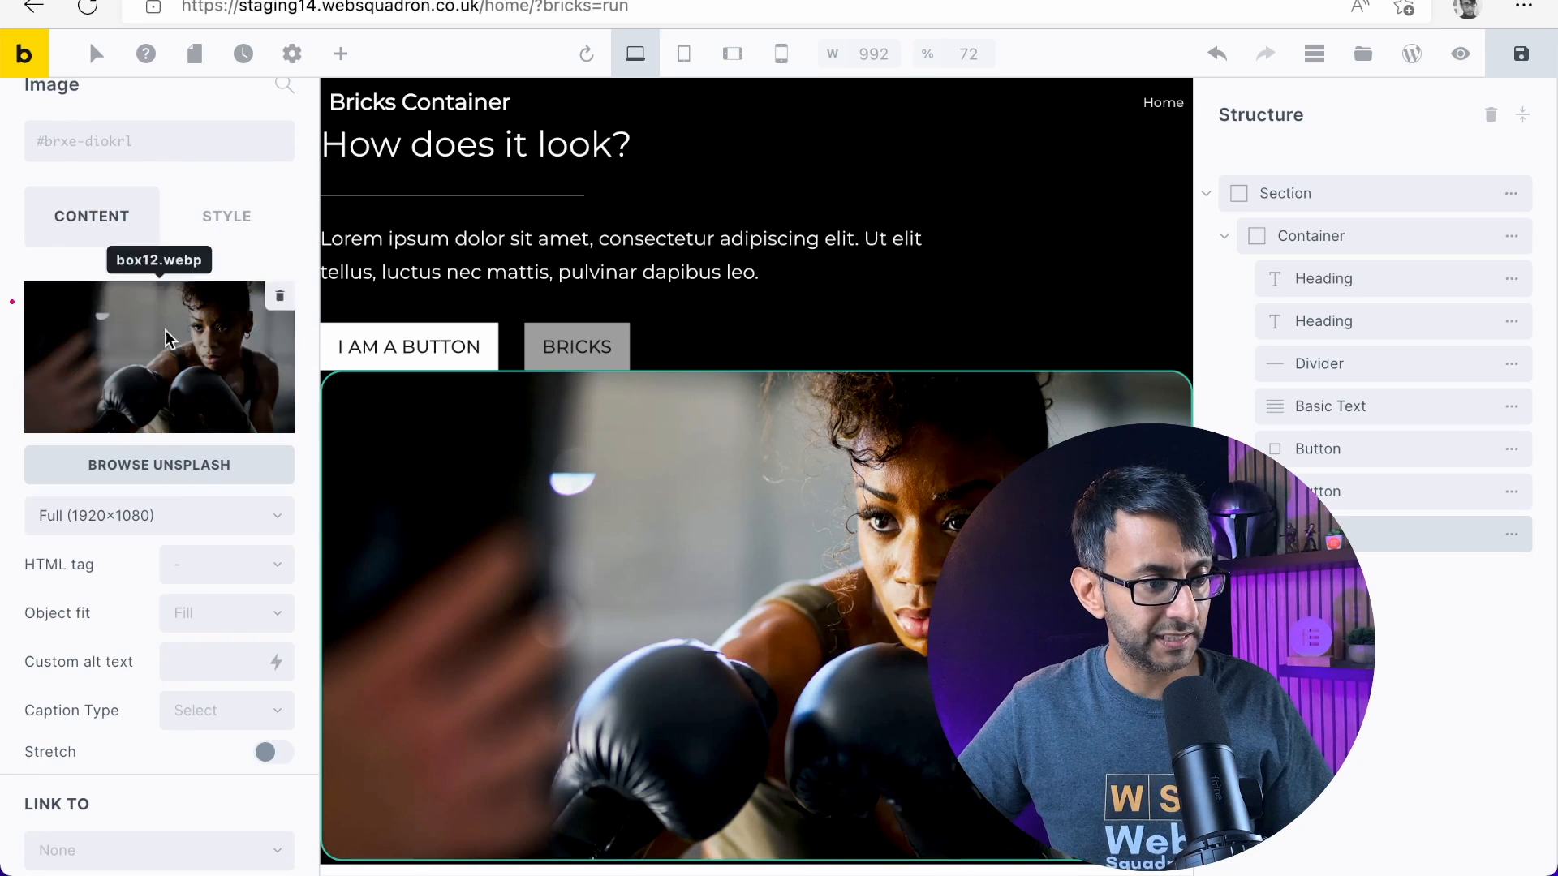
scroll(209, 592, "down", 1)
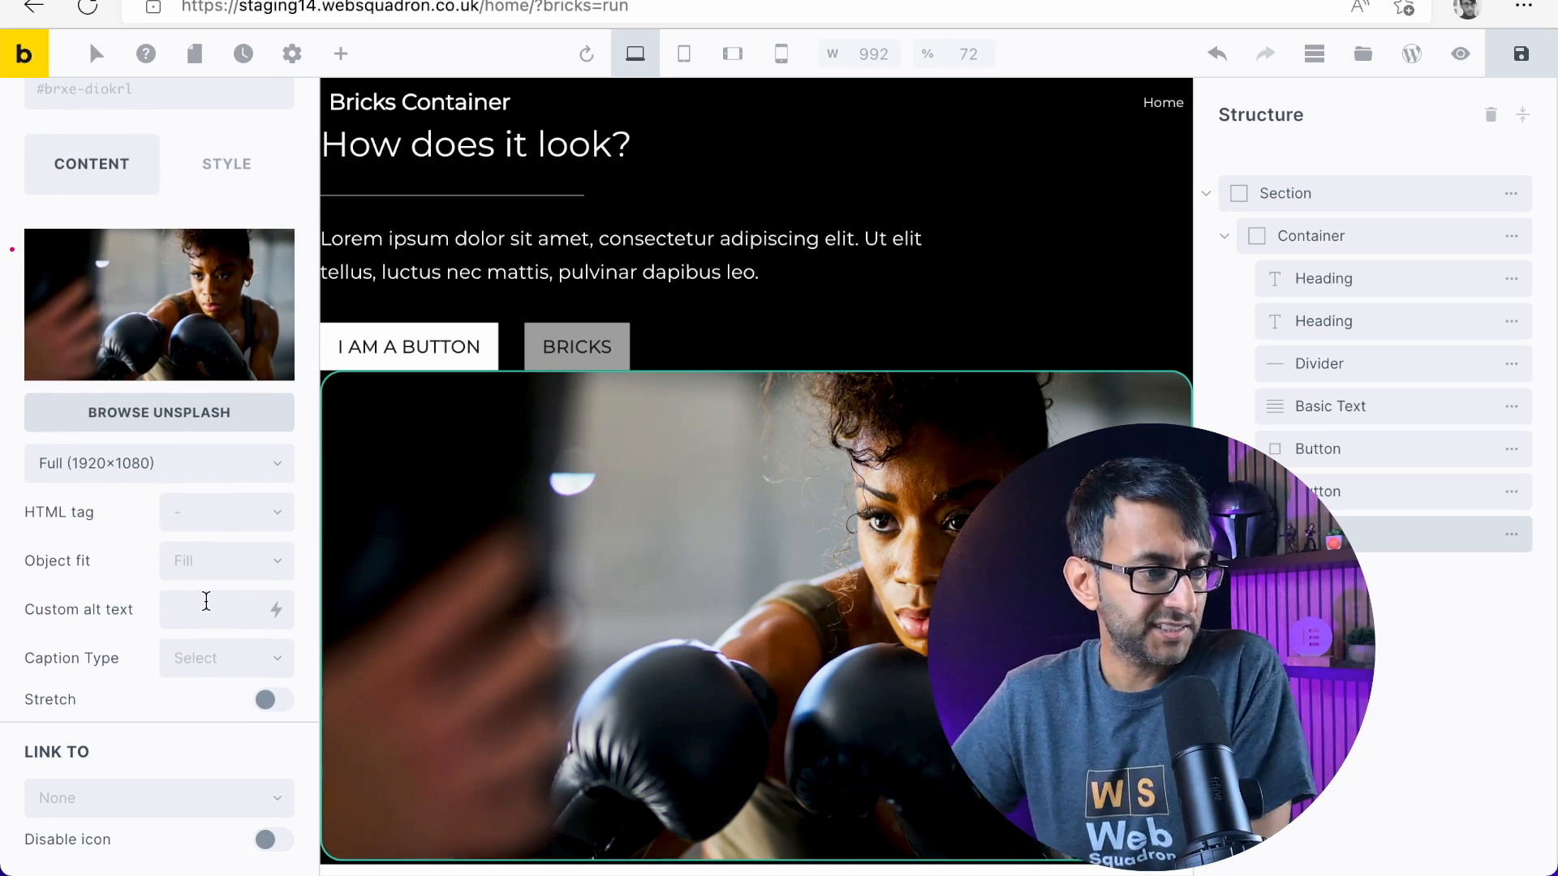
left_click(260, 467)
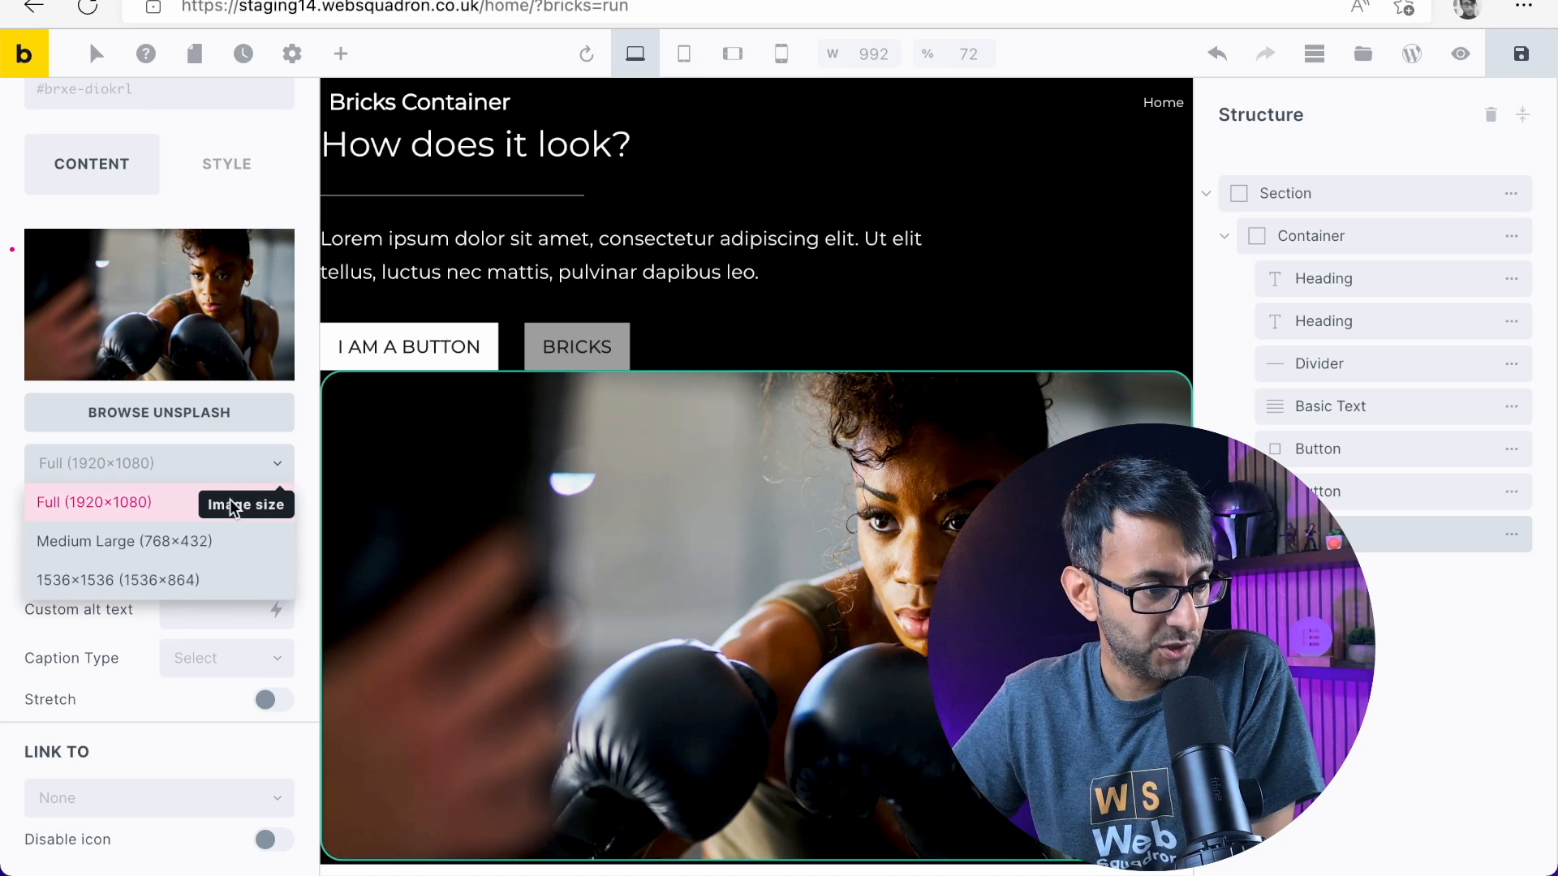
left_click(179, 505)
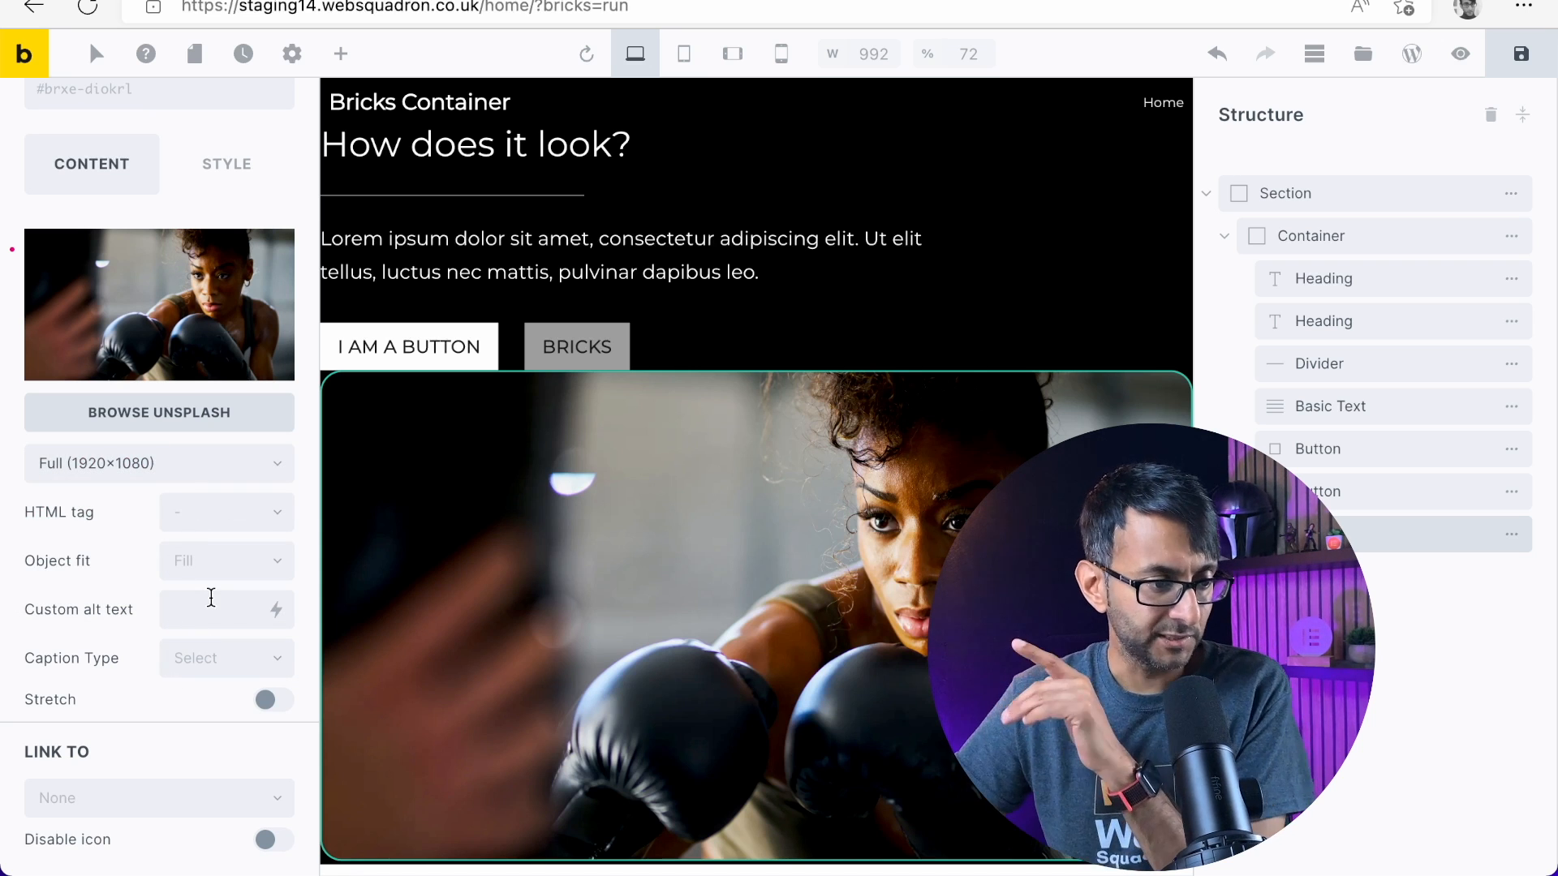
scroll(197, 719, "up", 2)
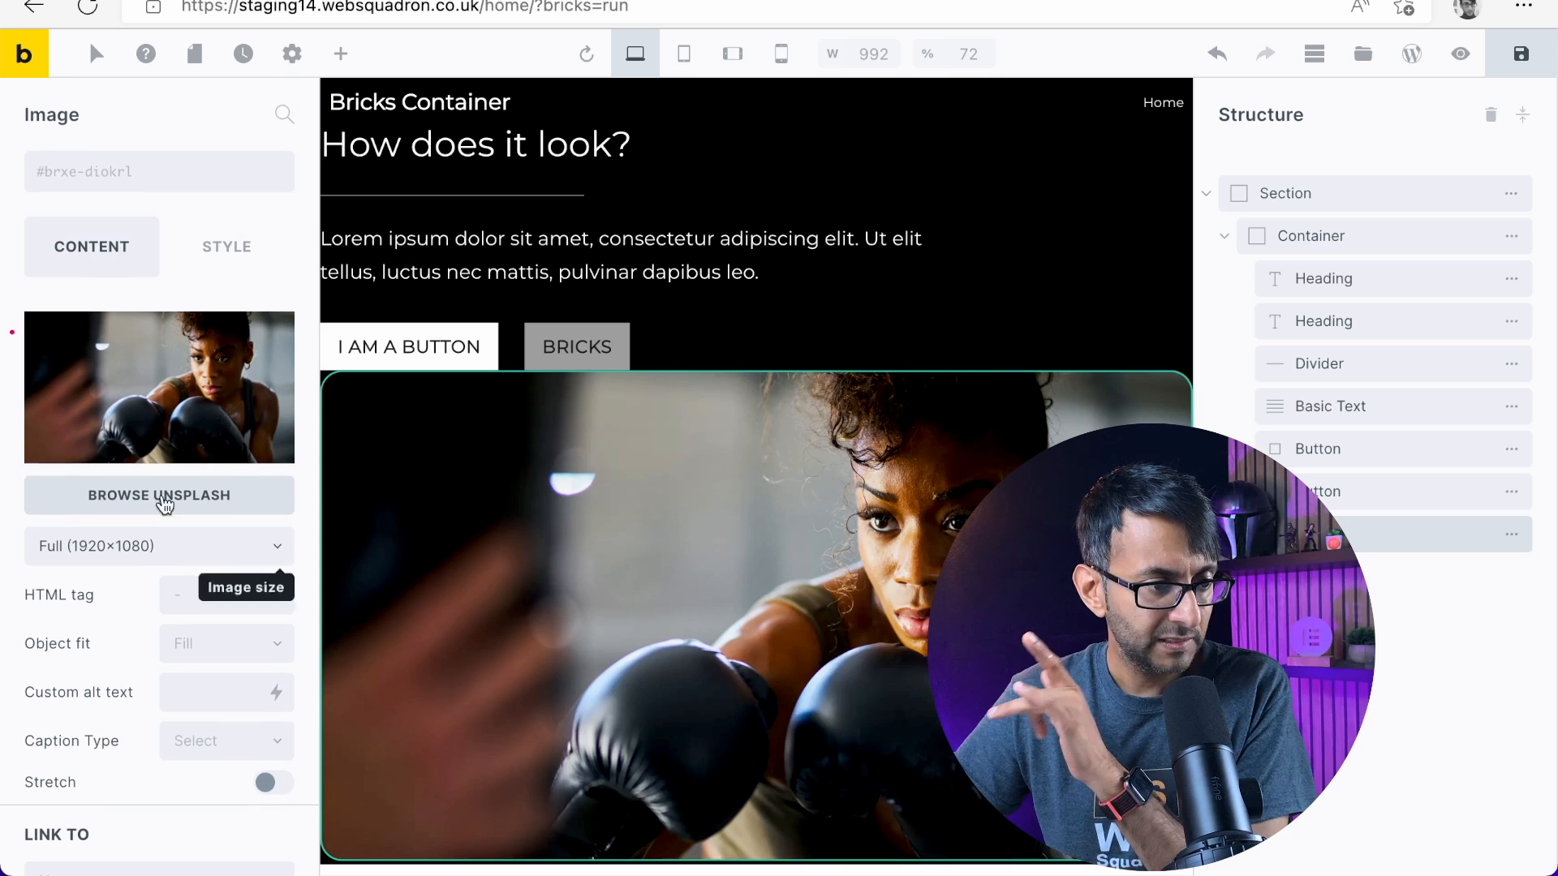
Set the image's width to 500 px and preview the page before returning to the builder
left_click(225, 255)
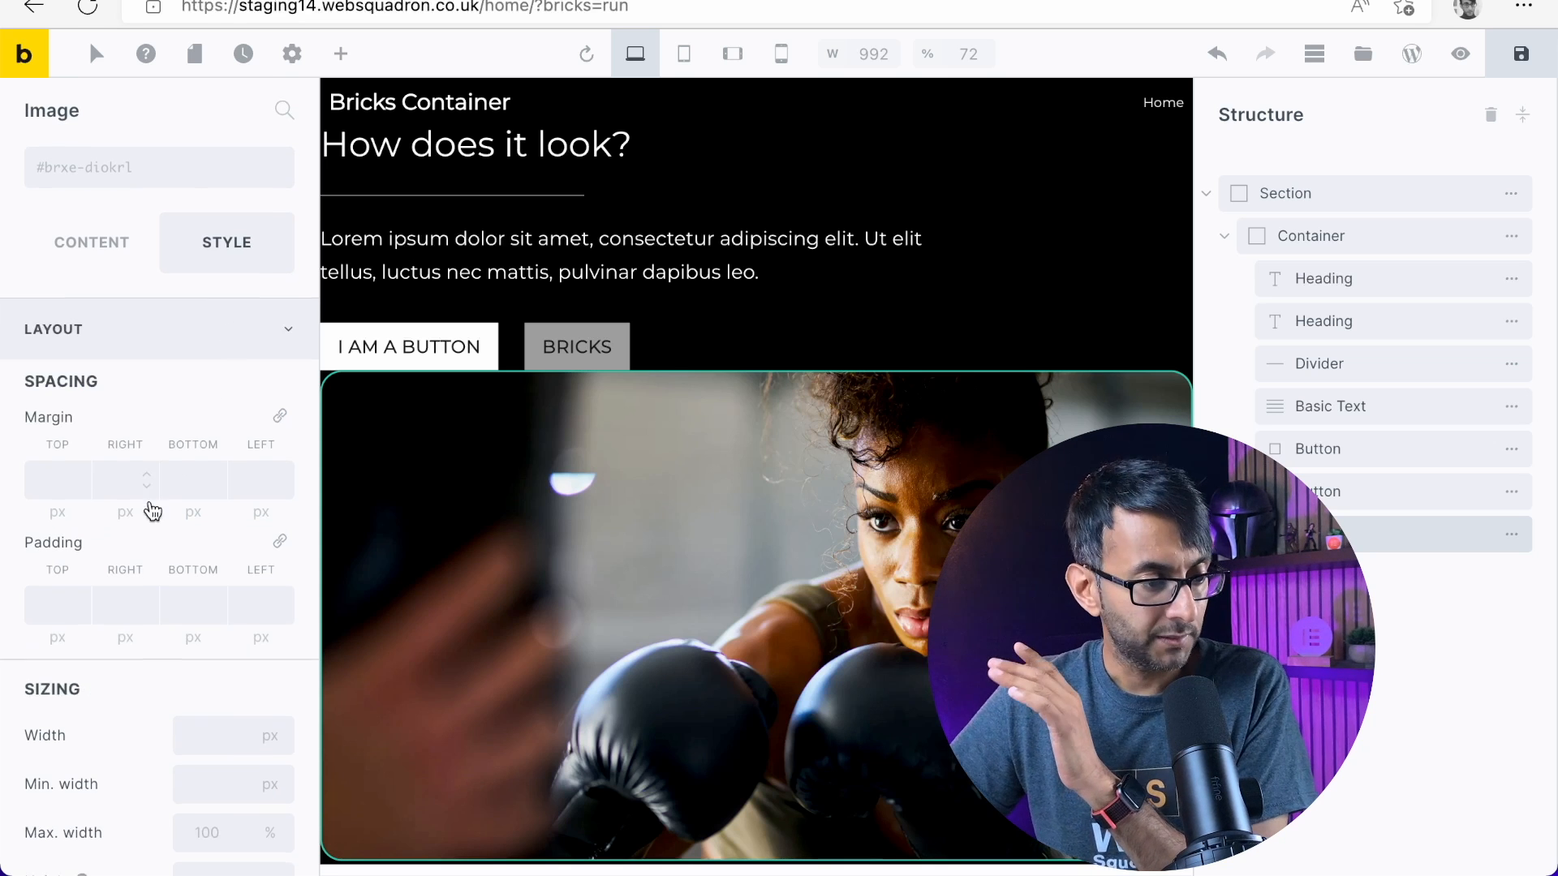
scroll(149, 508, "down", 5)
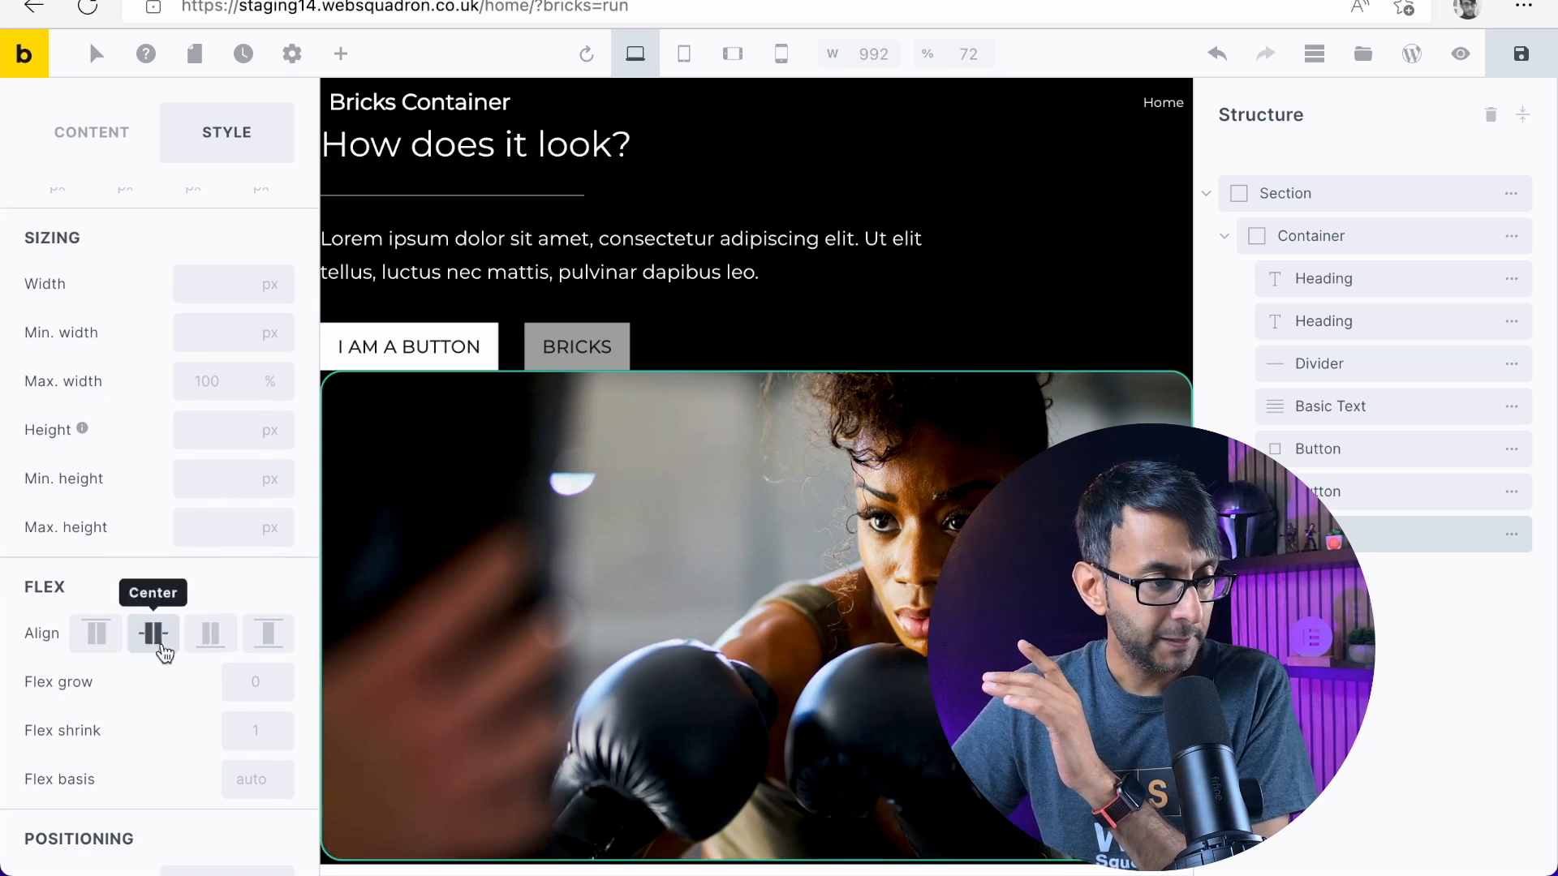
left_click(202, 286)
type("500")
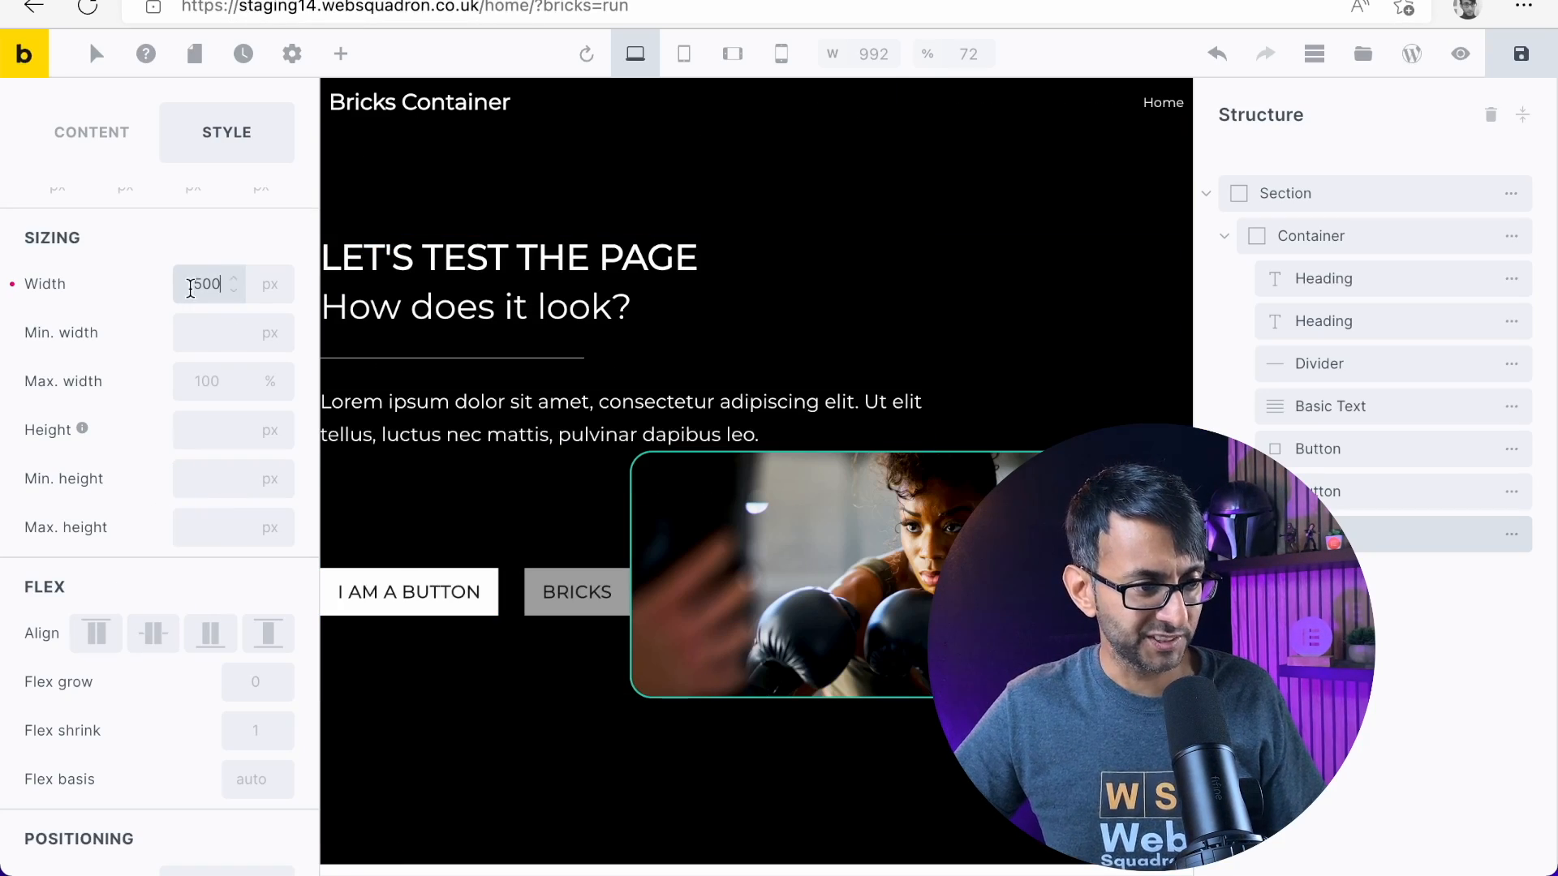
left_click(1461, 55)
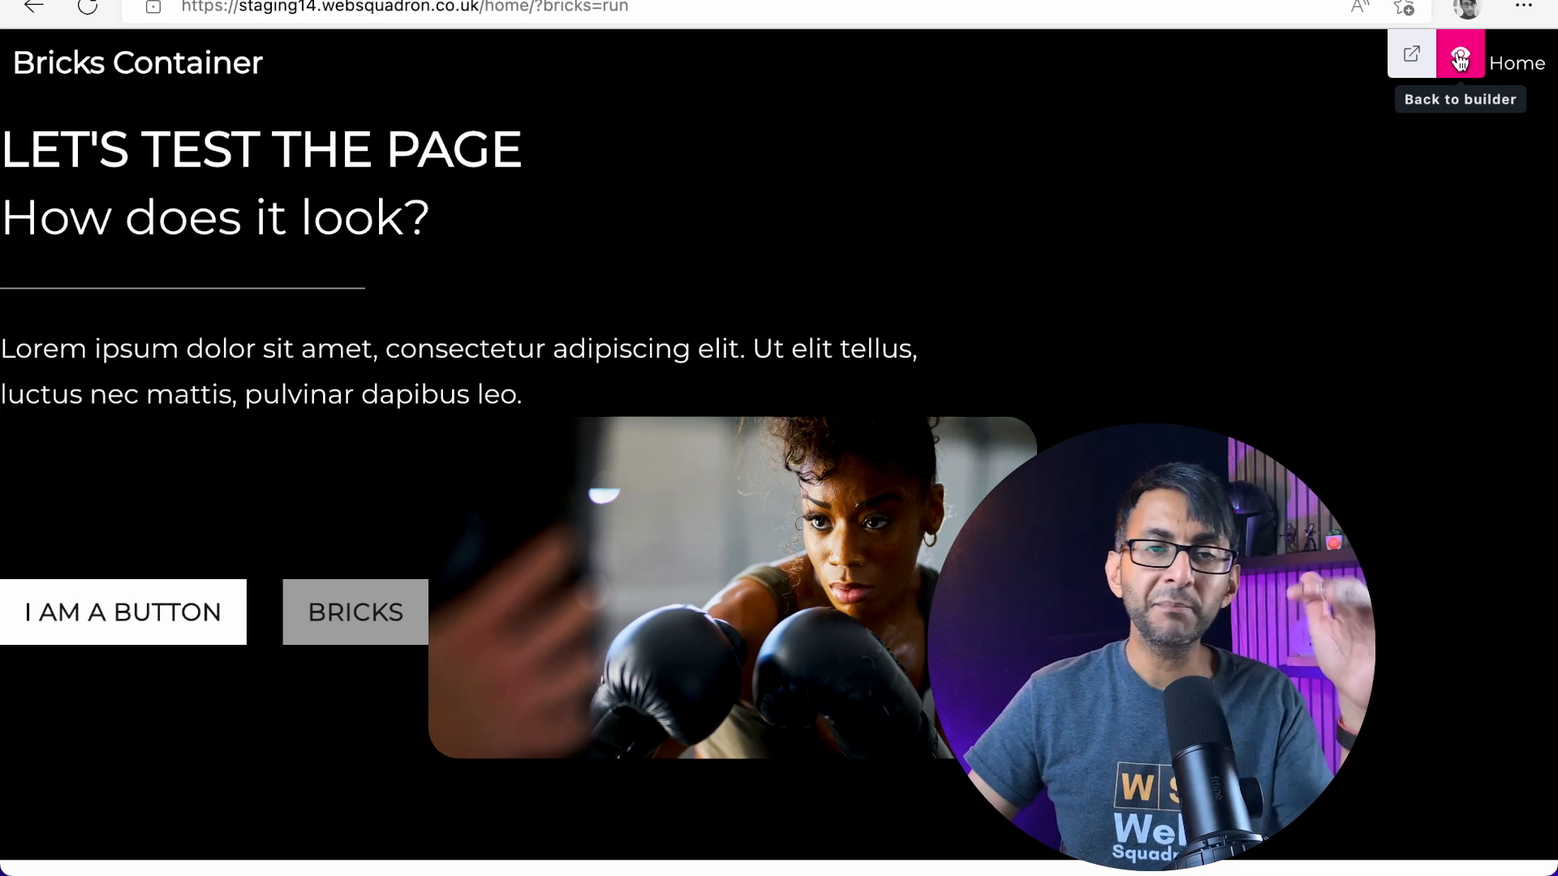
left_click(1460, 59)
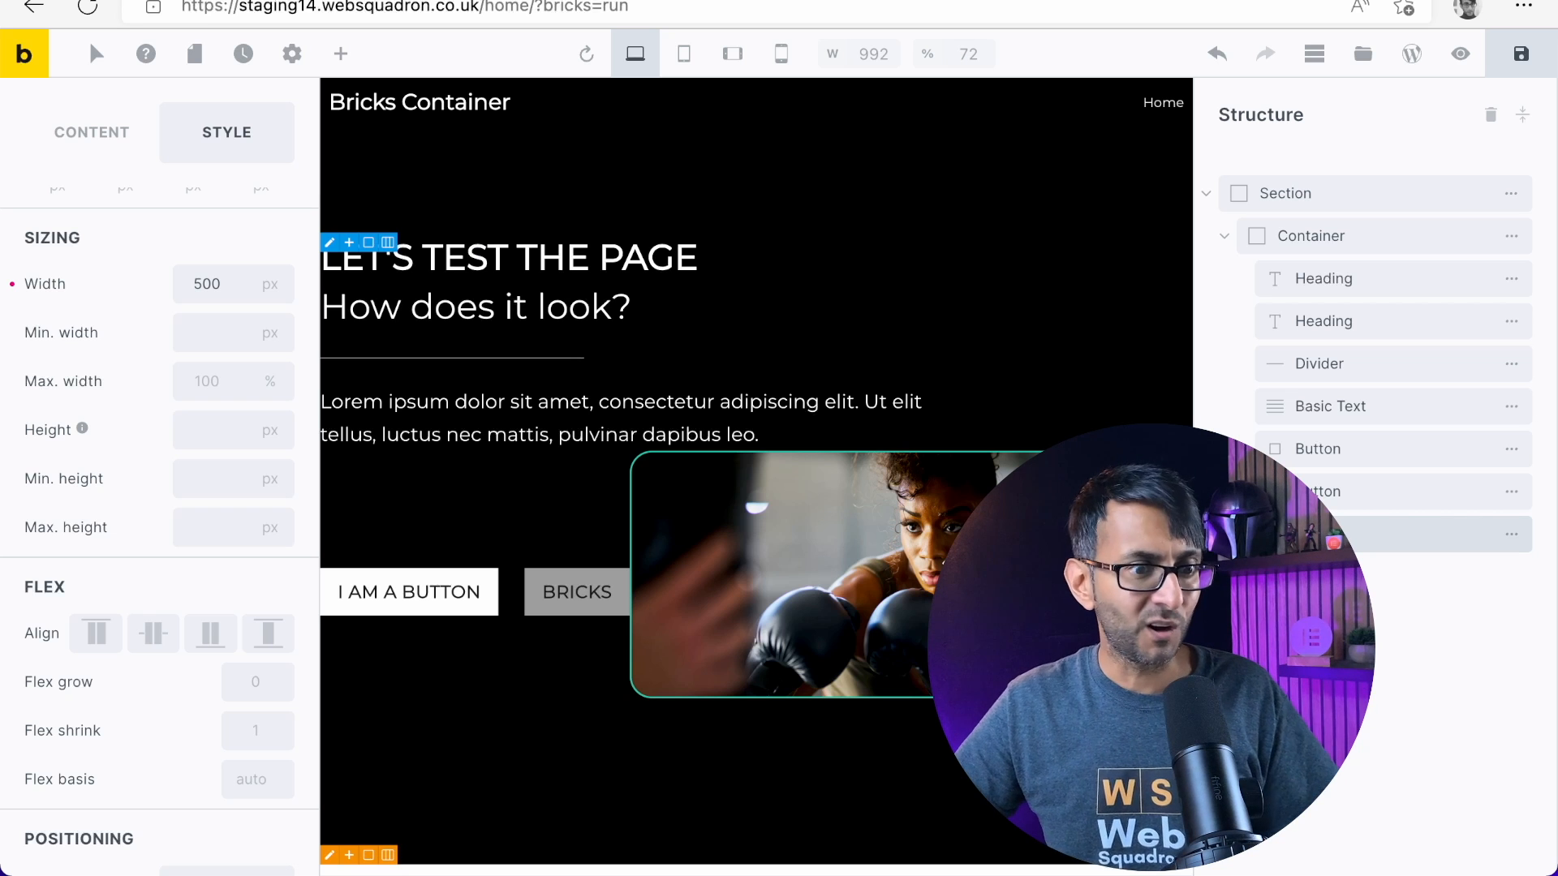
Set the image's positioning to Absolute
scroll(220, 657, "down", 3)
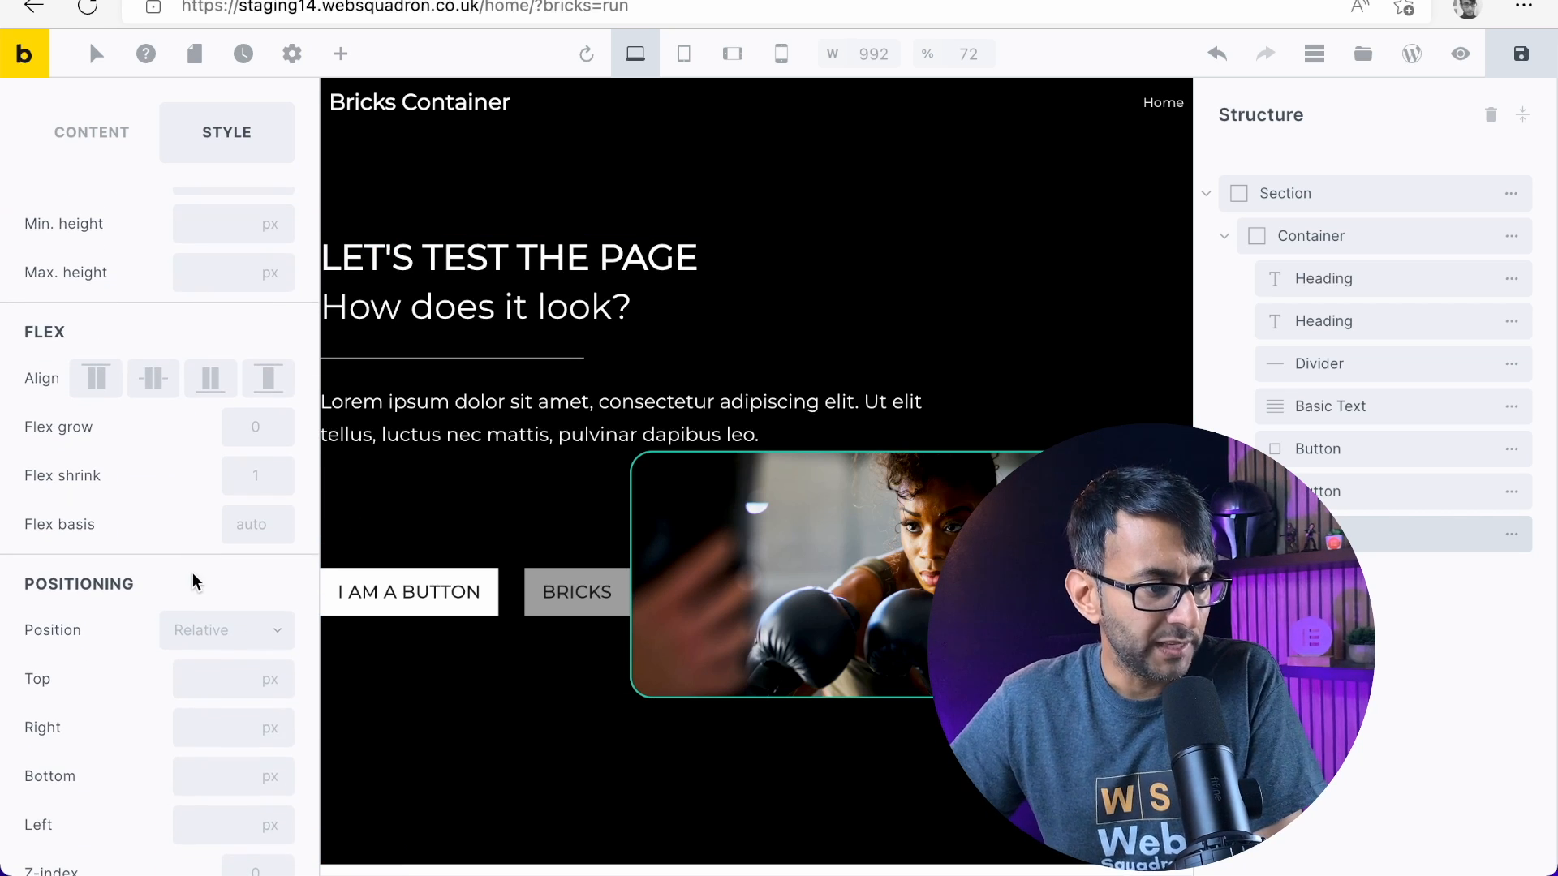
left_click(218, 641)
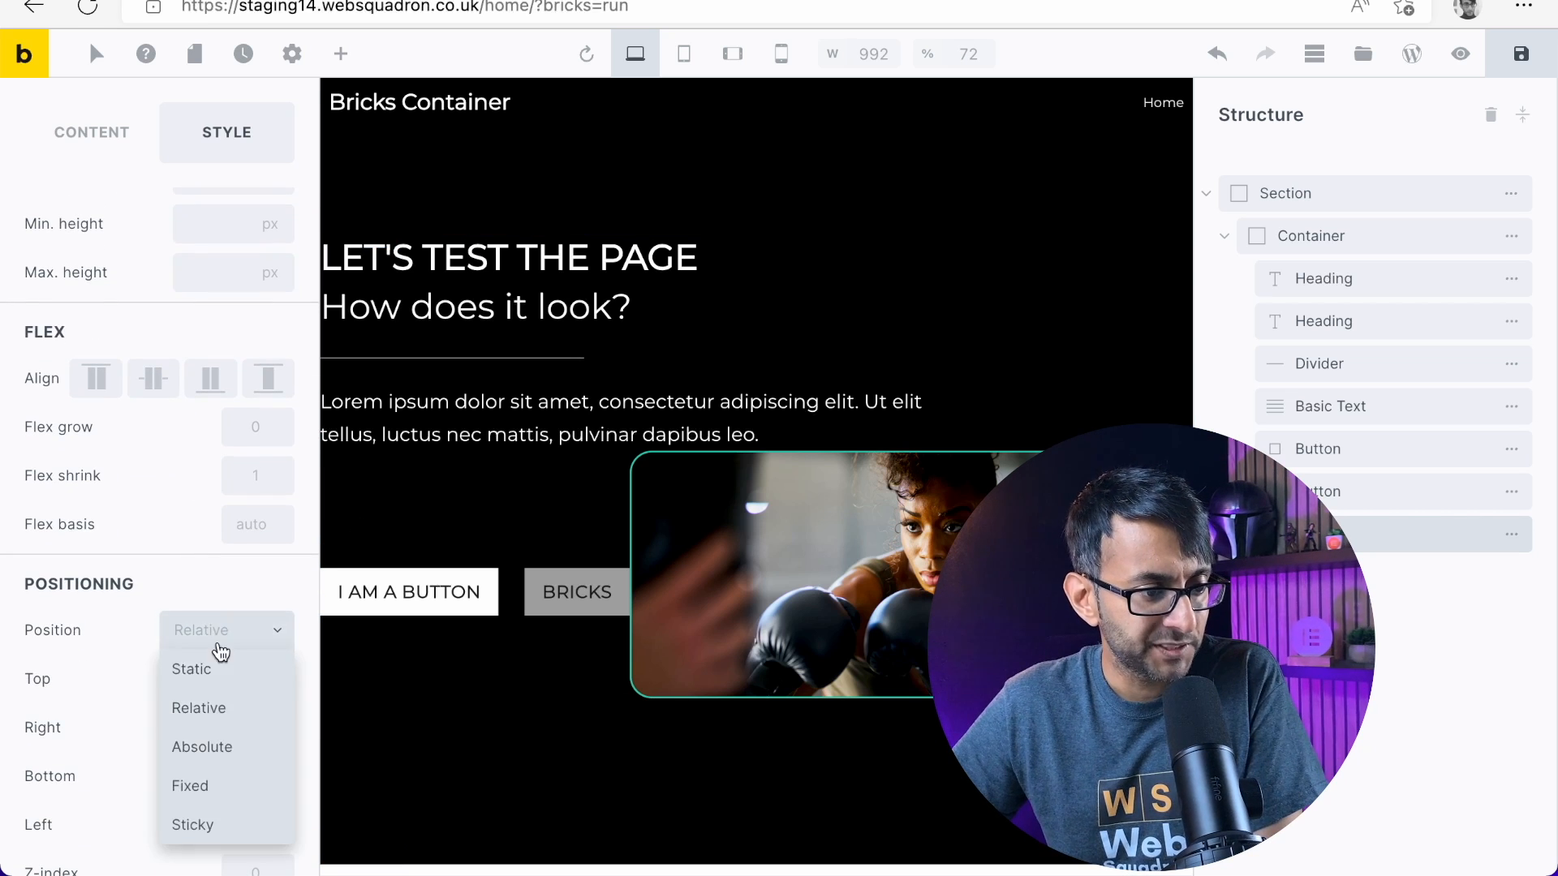
left_click(227, 749)
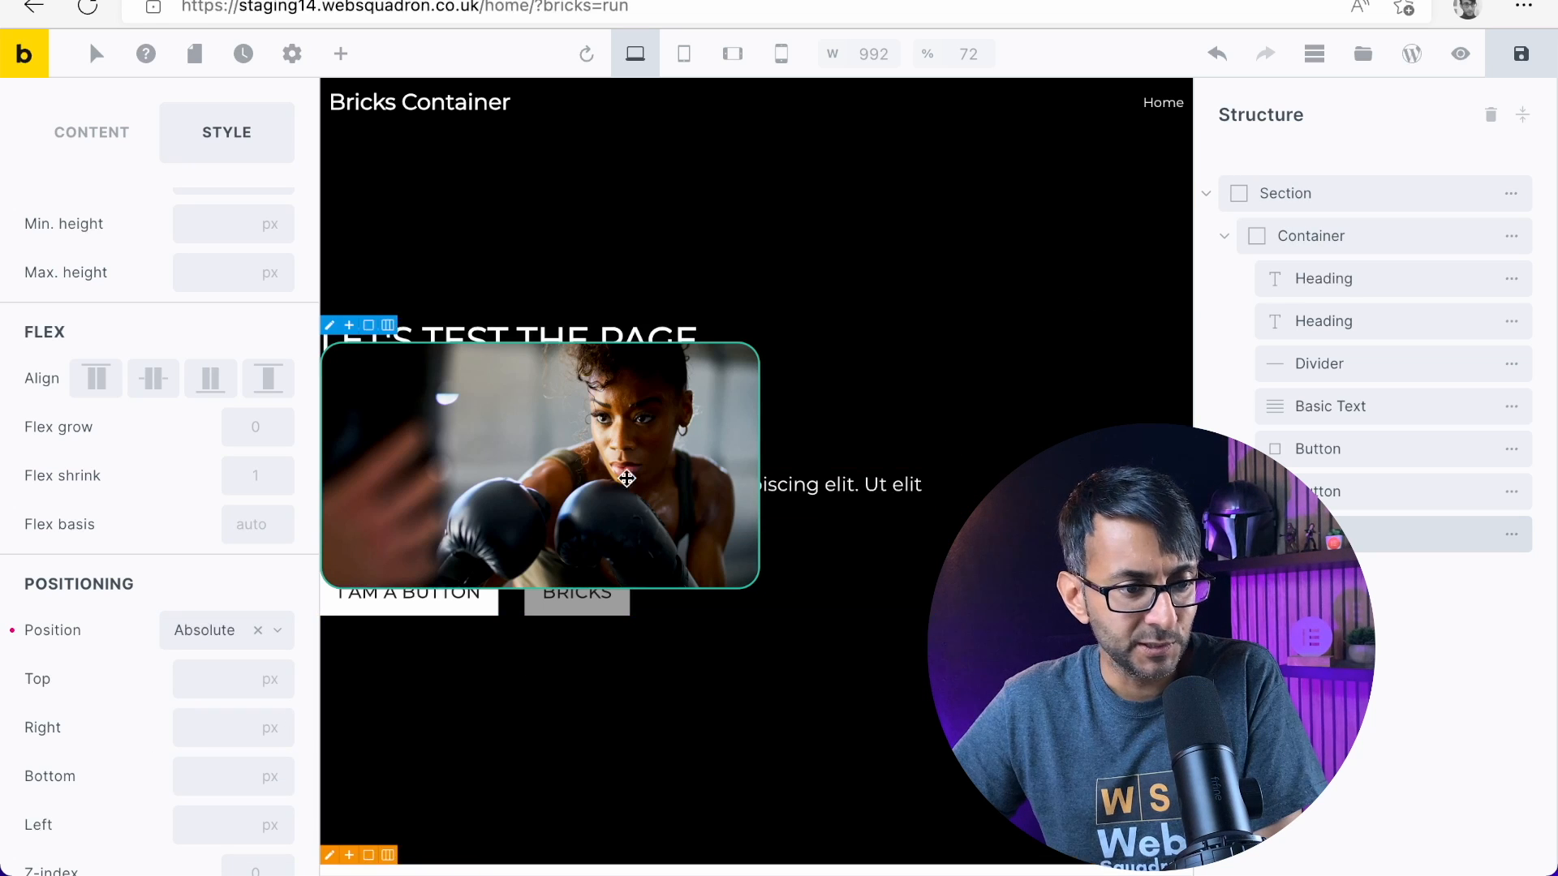
Try to reposition the image freely on the canvas, restoring its place after the second Button in the structure each time
left_click_drag(626, 478, 844, 456)
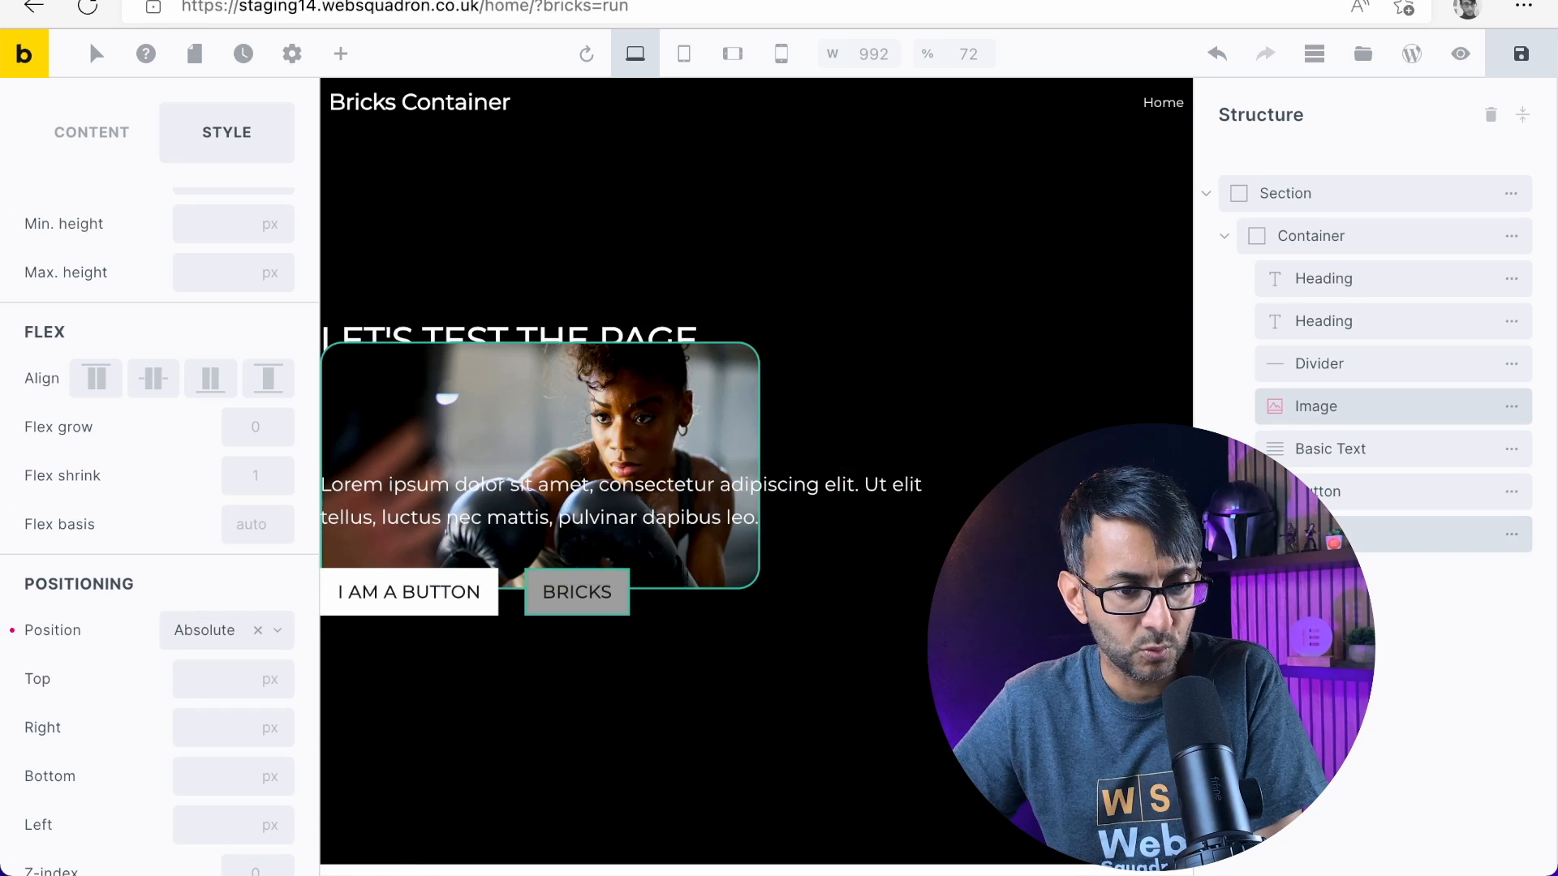
left_click_drag(1360, 421, 1428, 560)
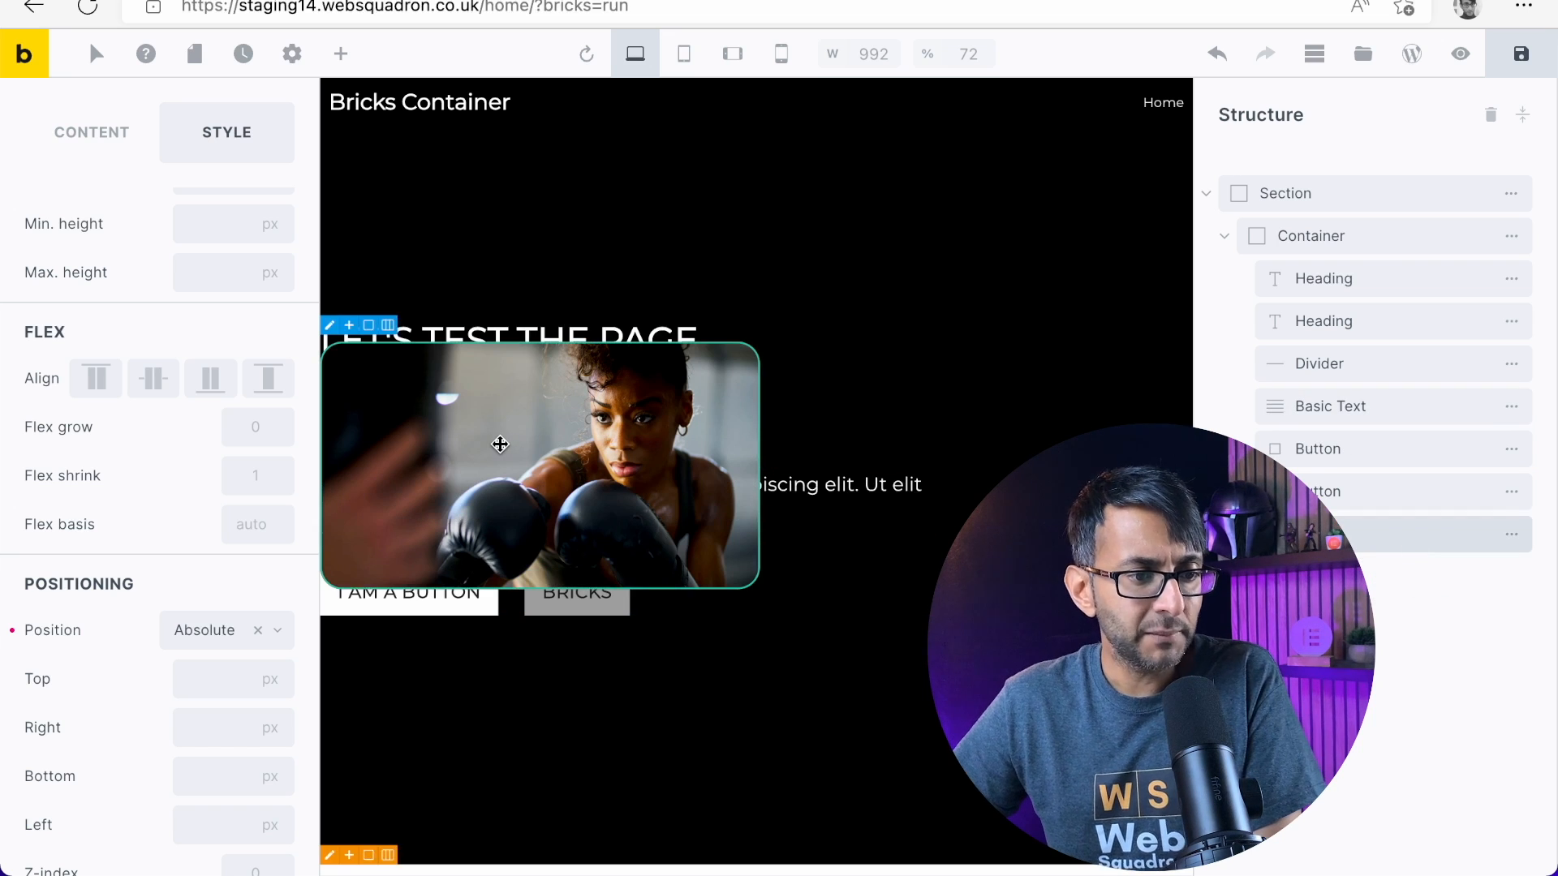
left_click_drag(500, 444, 537, 440)
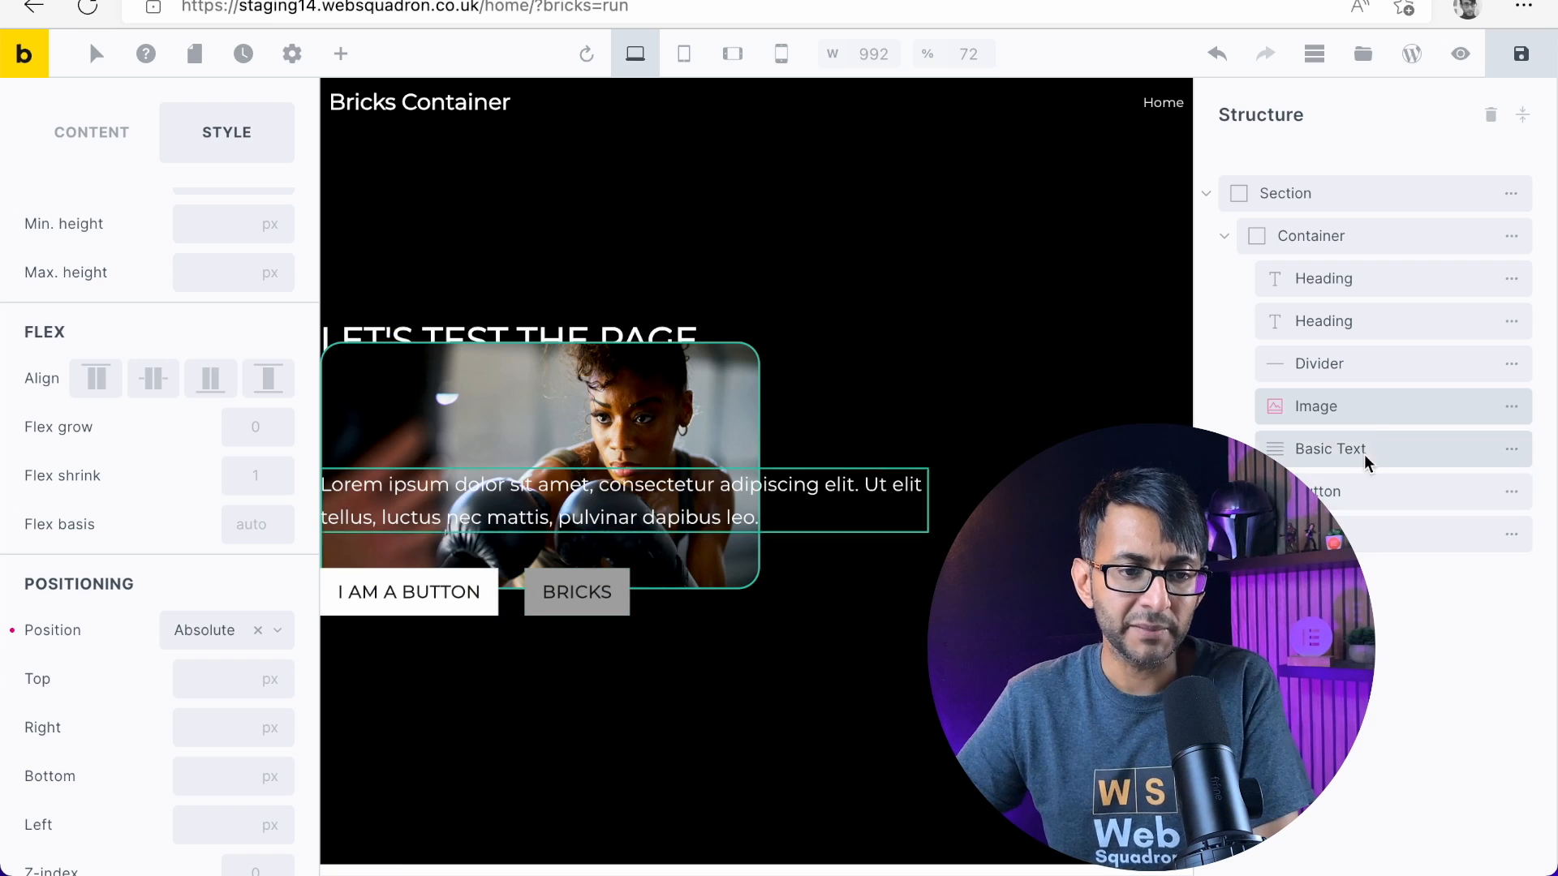
left_click_drag(1370, 410, 1401, 552)
Offset the absolutely positioned image 600 px from the left so it sits beside the text
scroll(236, 416, "up", 6)
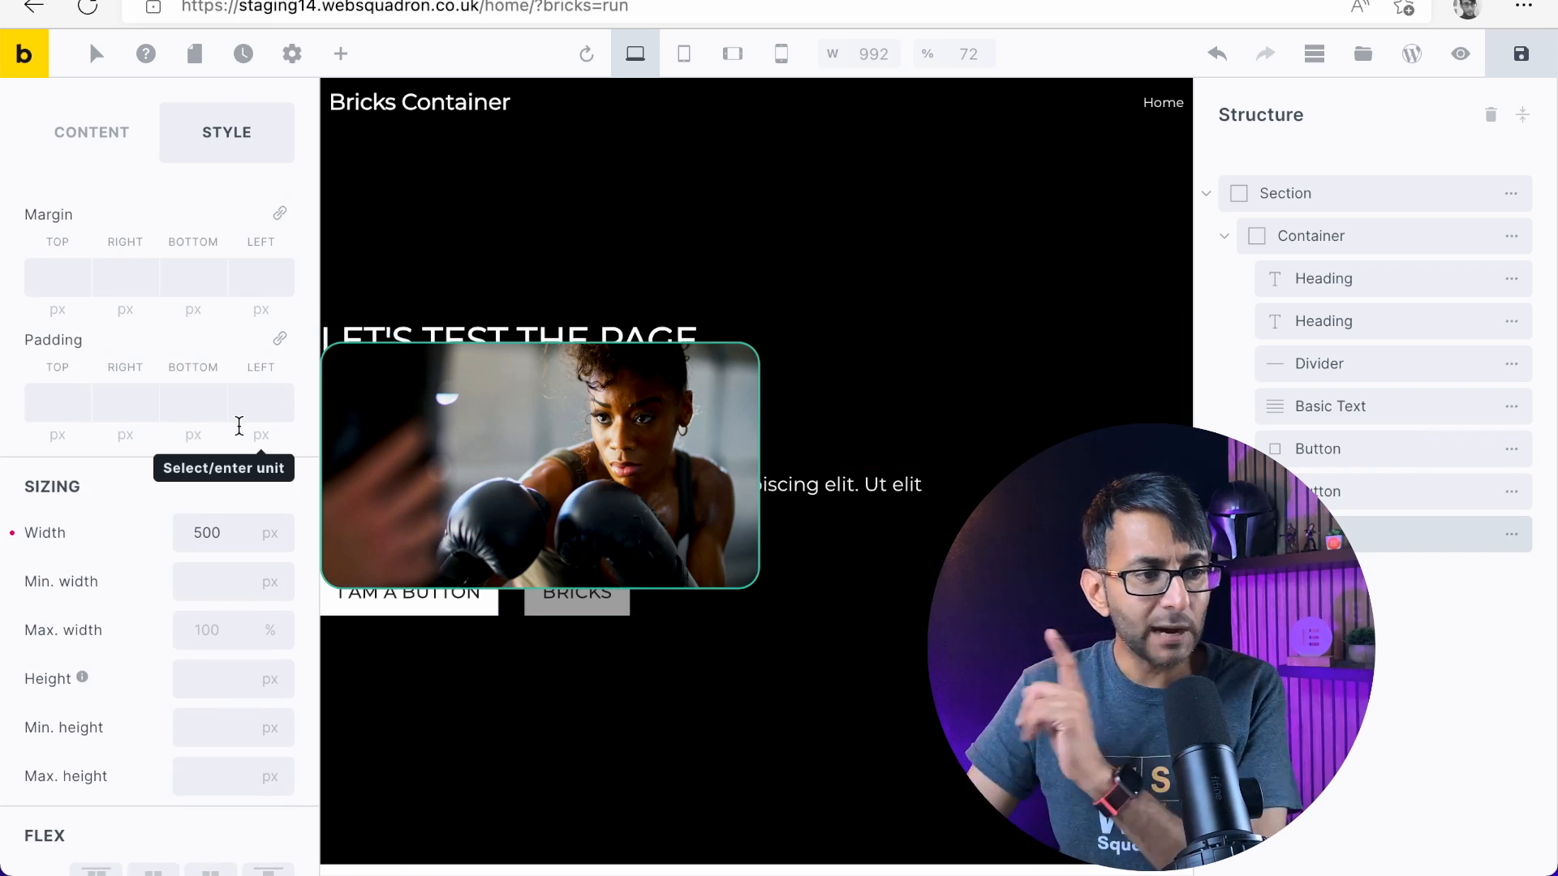
scroll(255, 464, "down", 5)
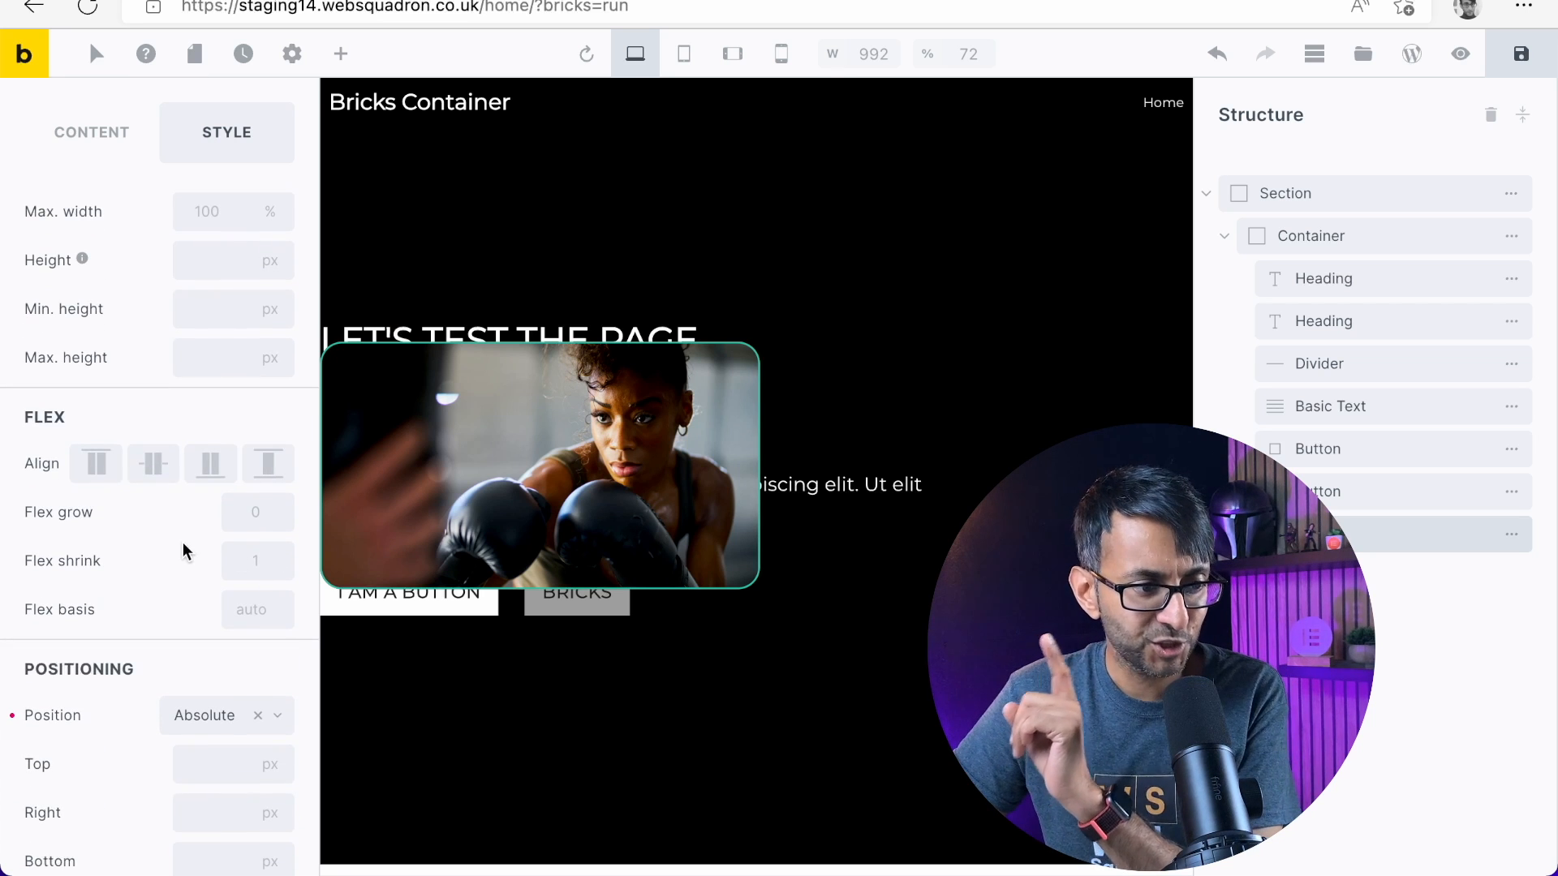
scroll(183, 542, "down", 4)
scroll(243, 591, "down", 4)
left_click(208, 541)
type("600")
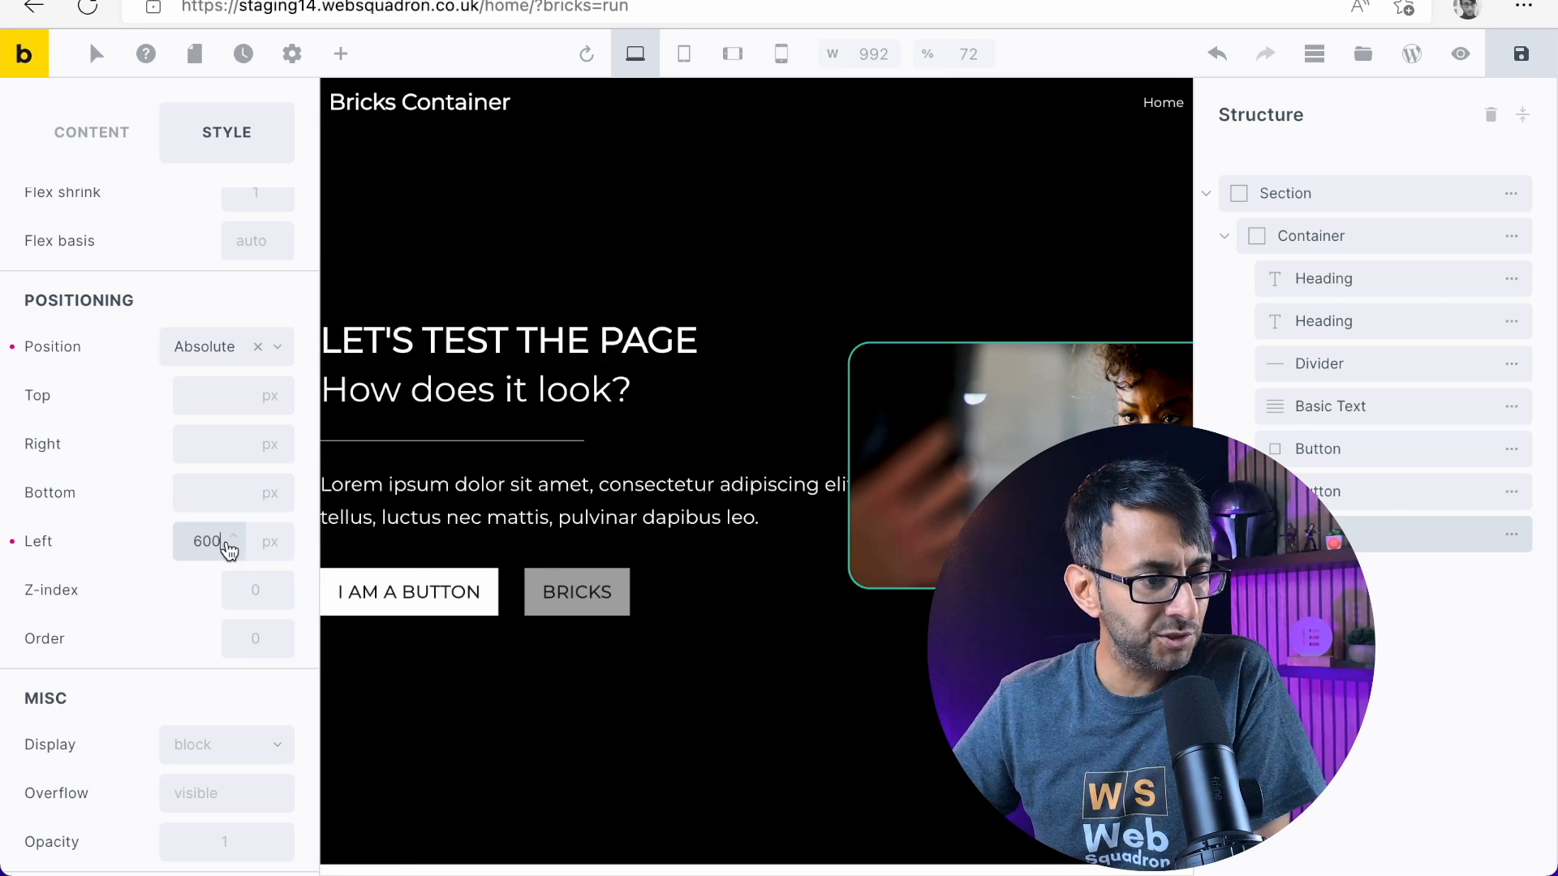
left_click_drag(219, 543, 134, 540)
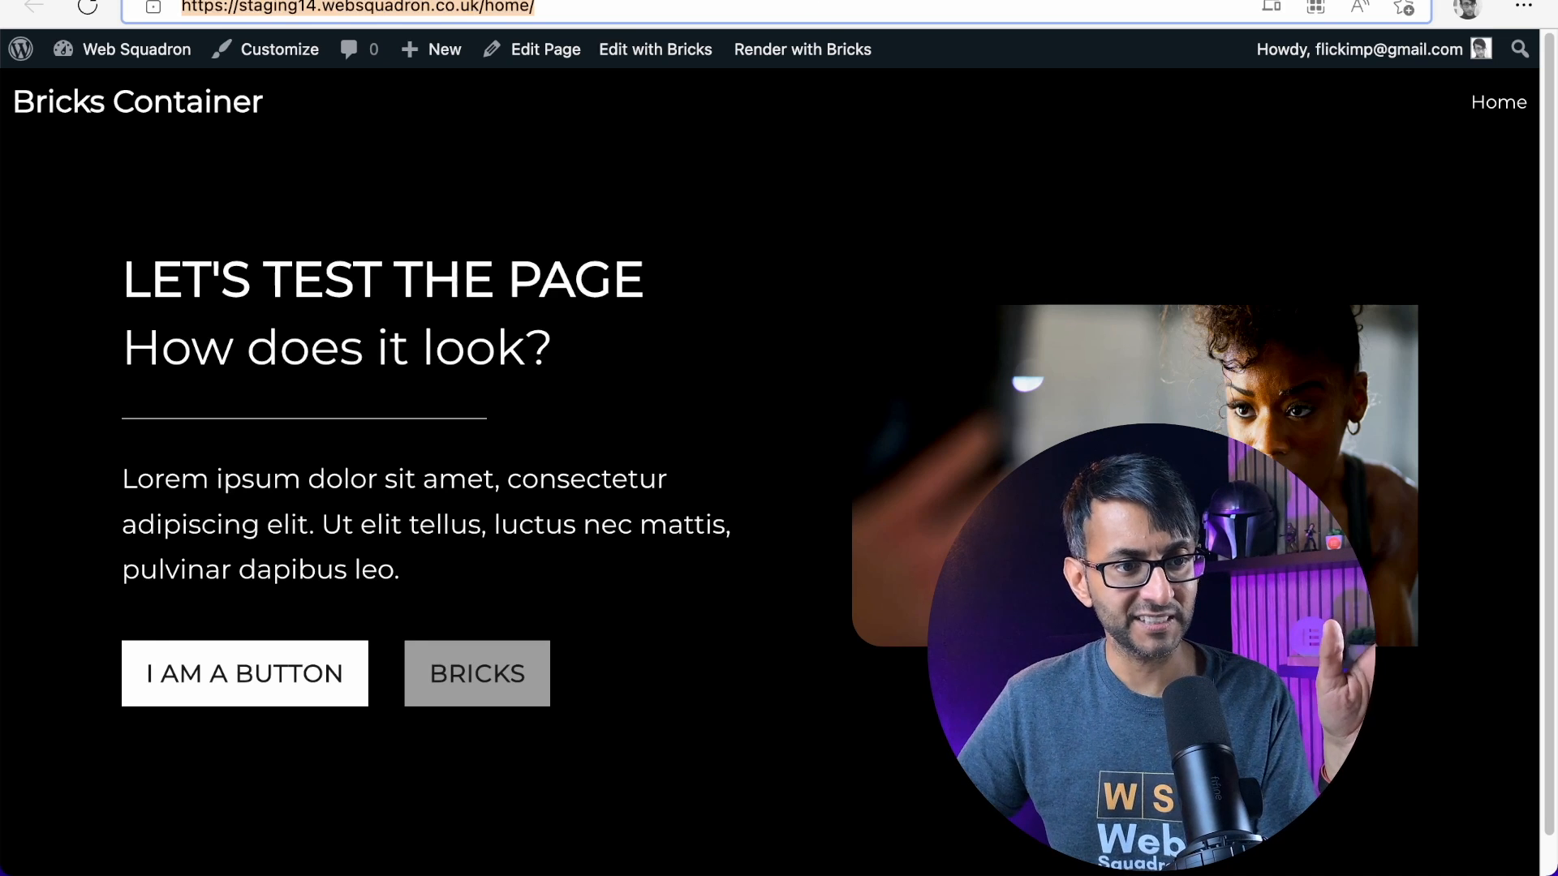
Compare the published Bricks home page with the Elementor One Container reference page
key("ctrl+Tab")
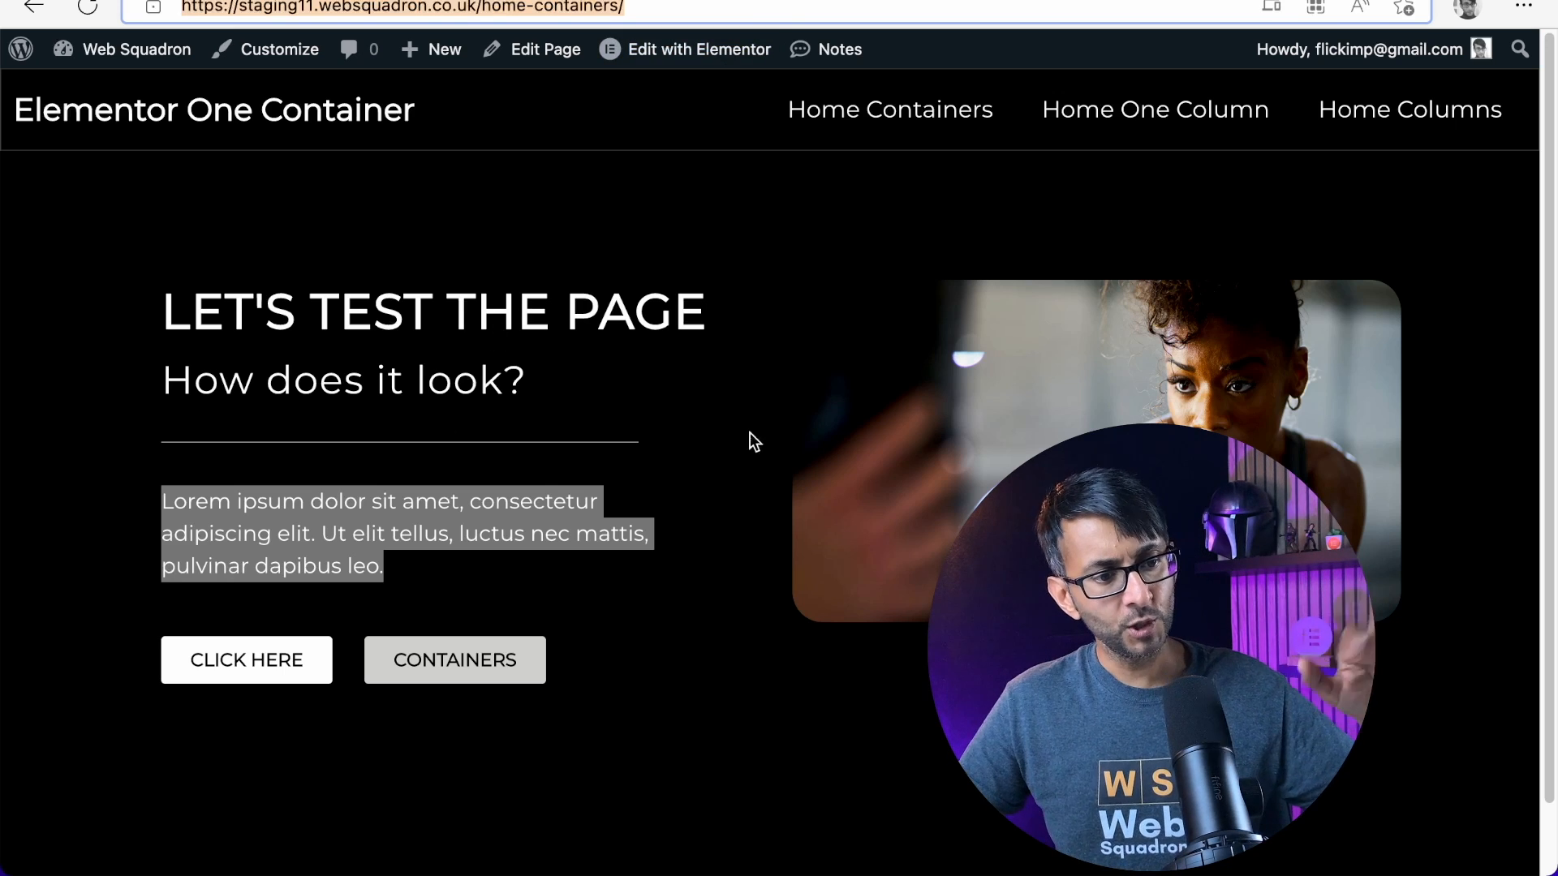
left_click(738, 652)
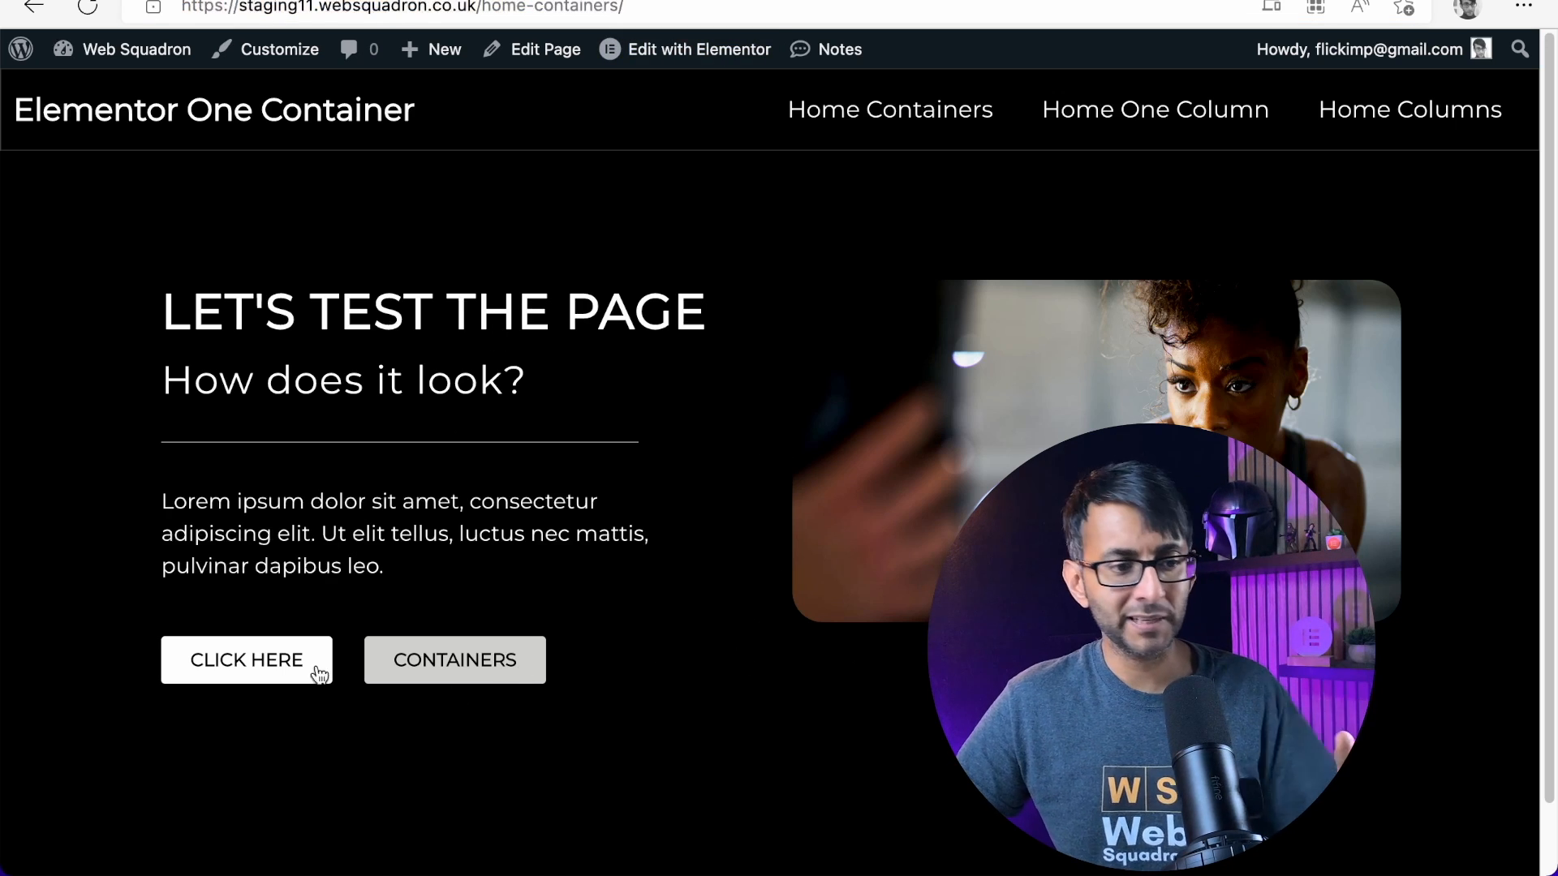
key("ctrl+Tab")
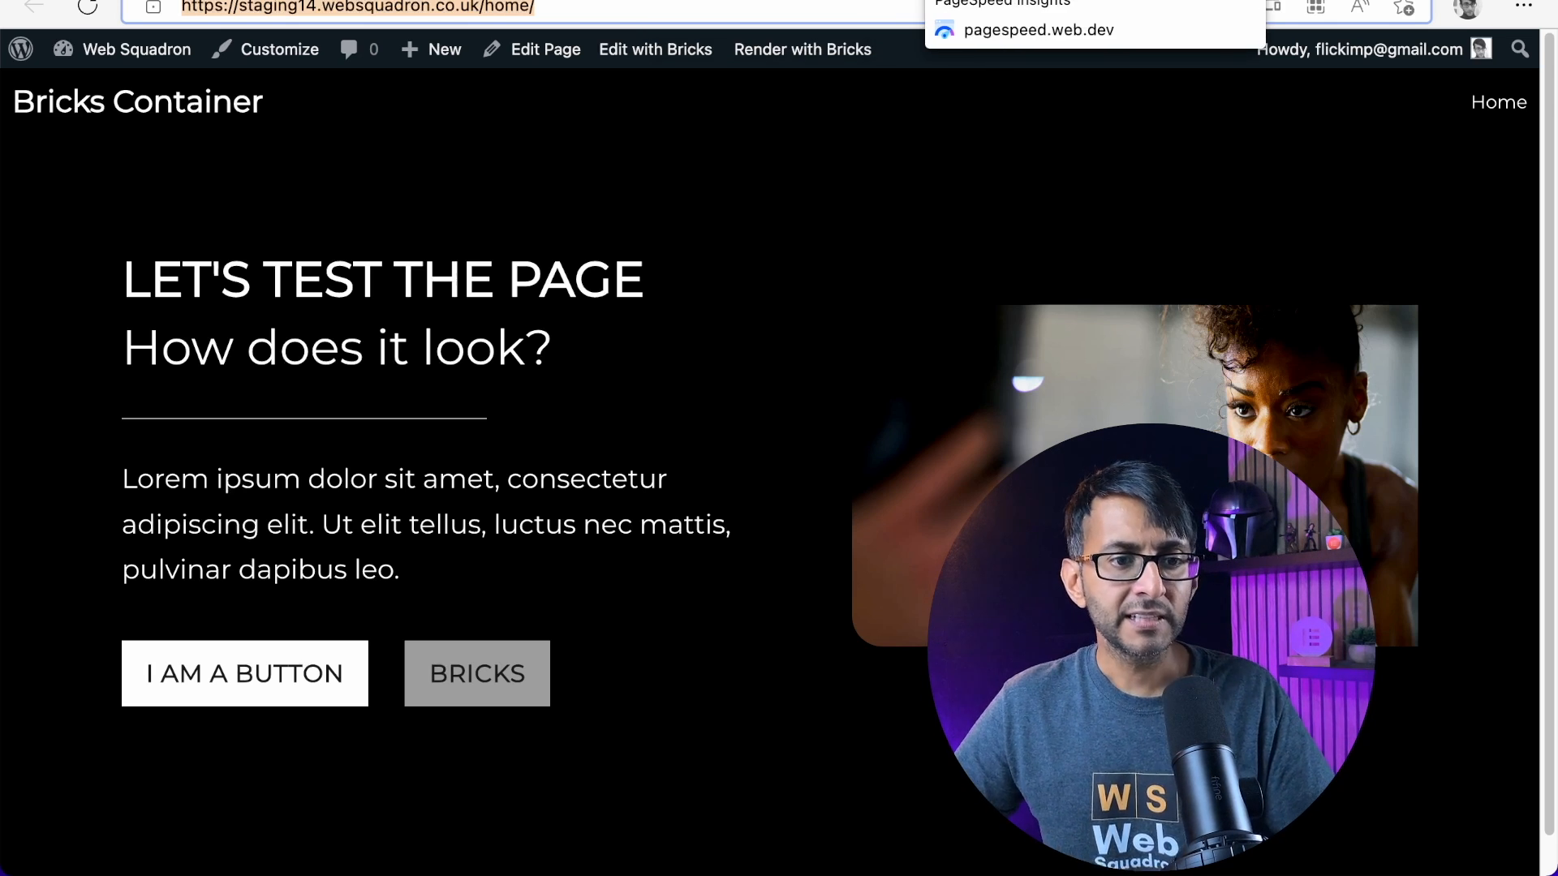
Switch to PageSpeed Insights and review the desktop performance report for the Elementor home-containers page
left_click(1002, 0)
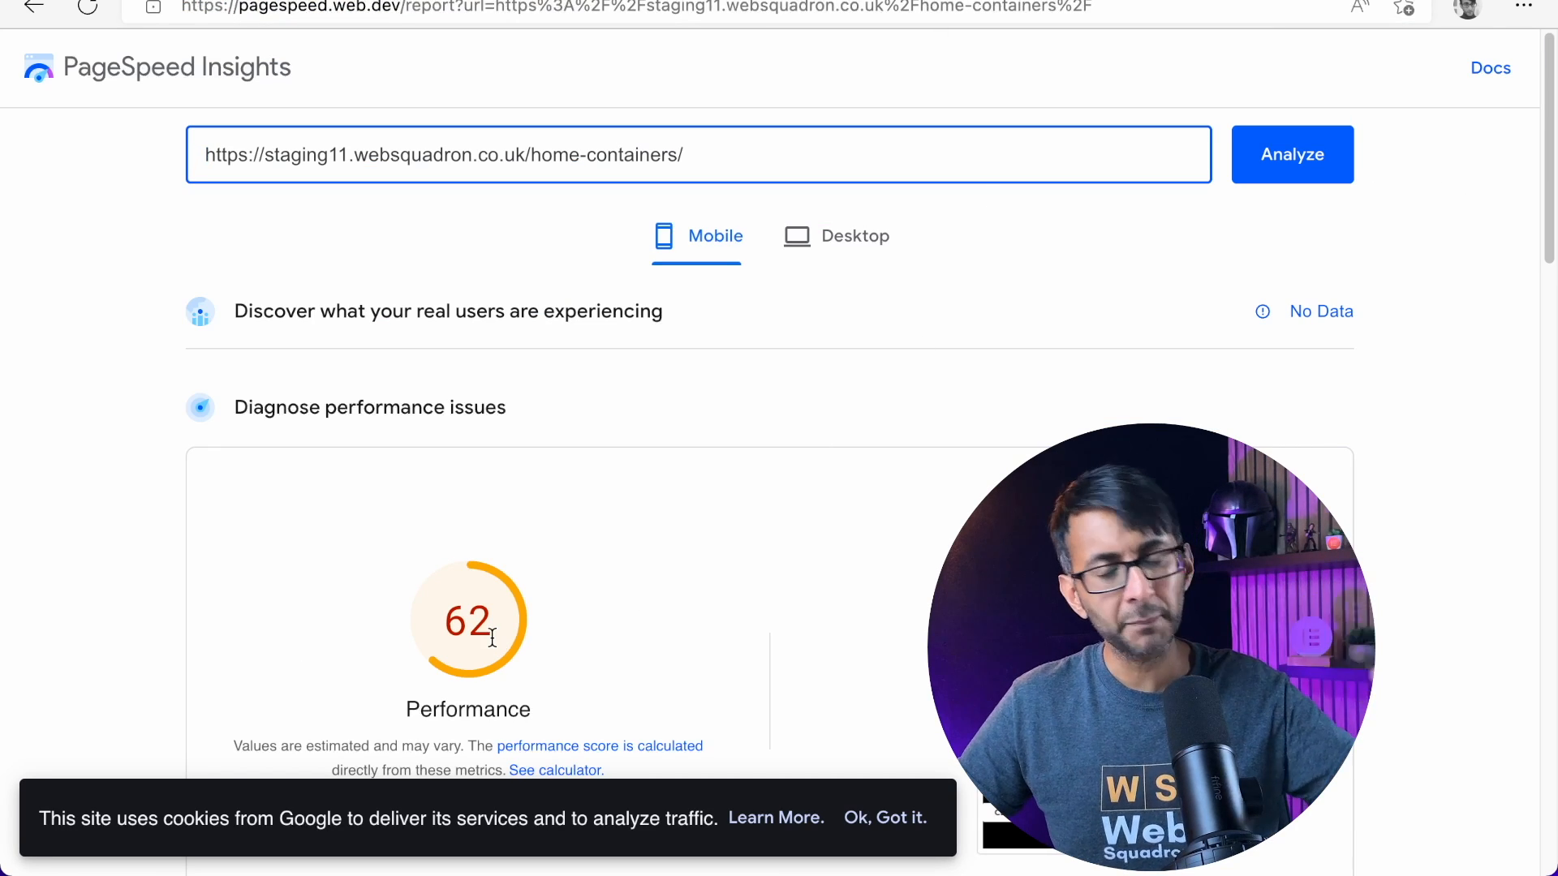
left_click(873, 247)
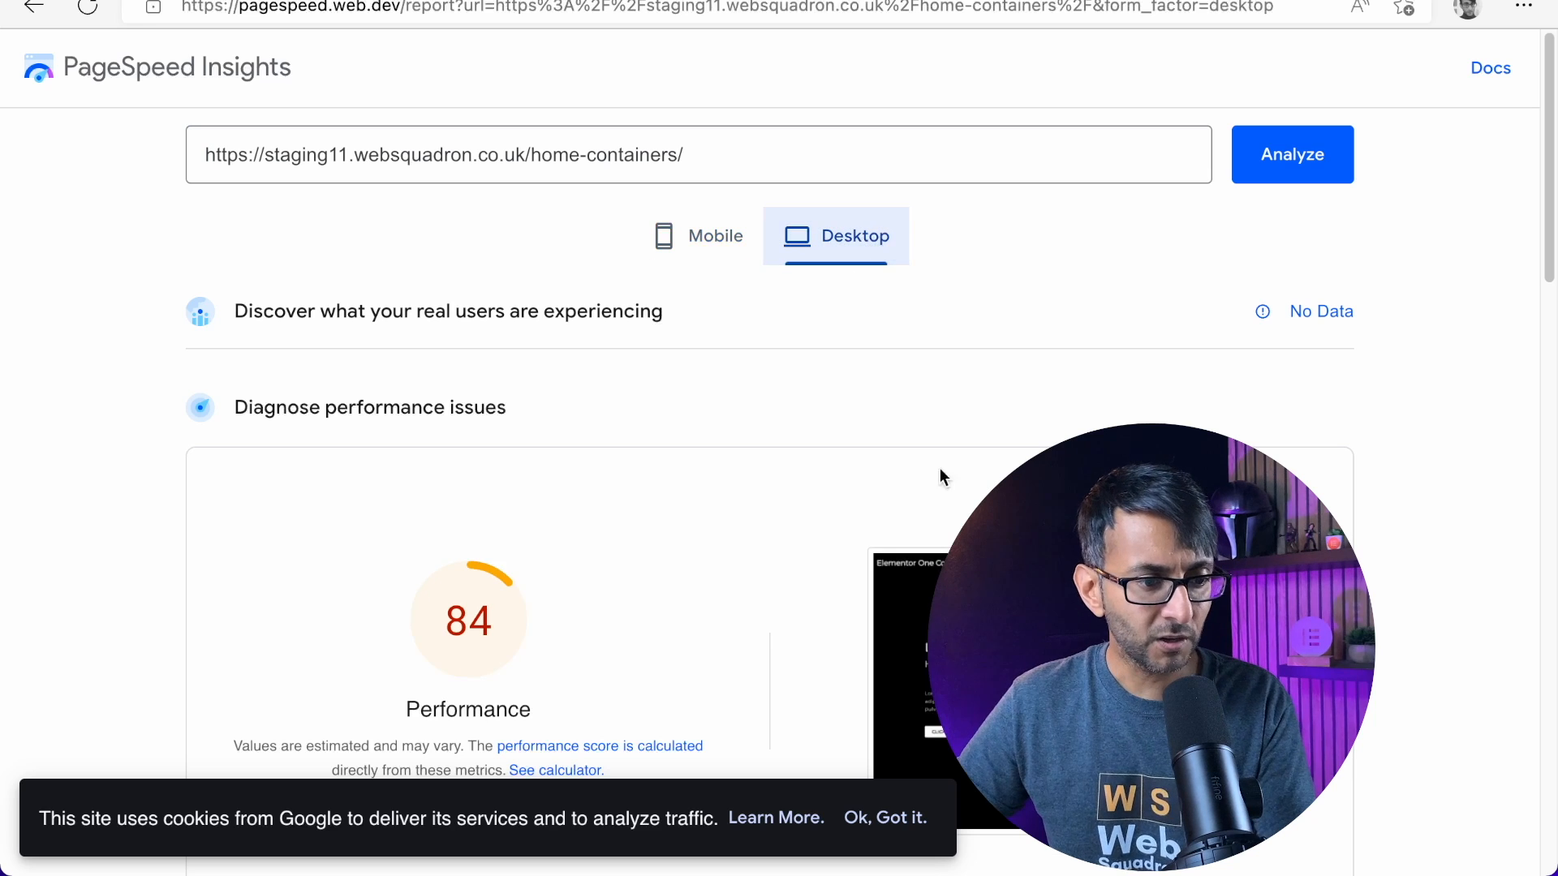
scroll(850, 625, "down", 2)
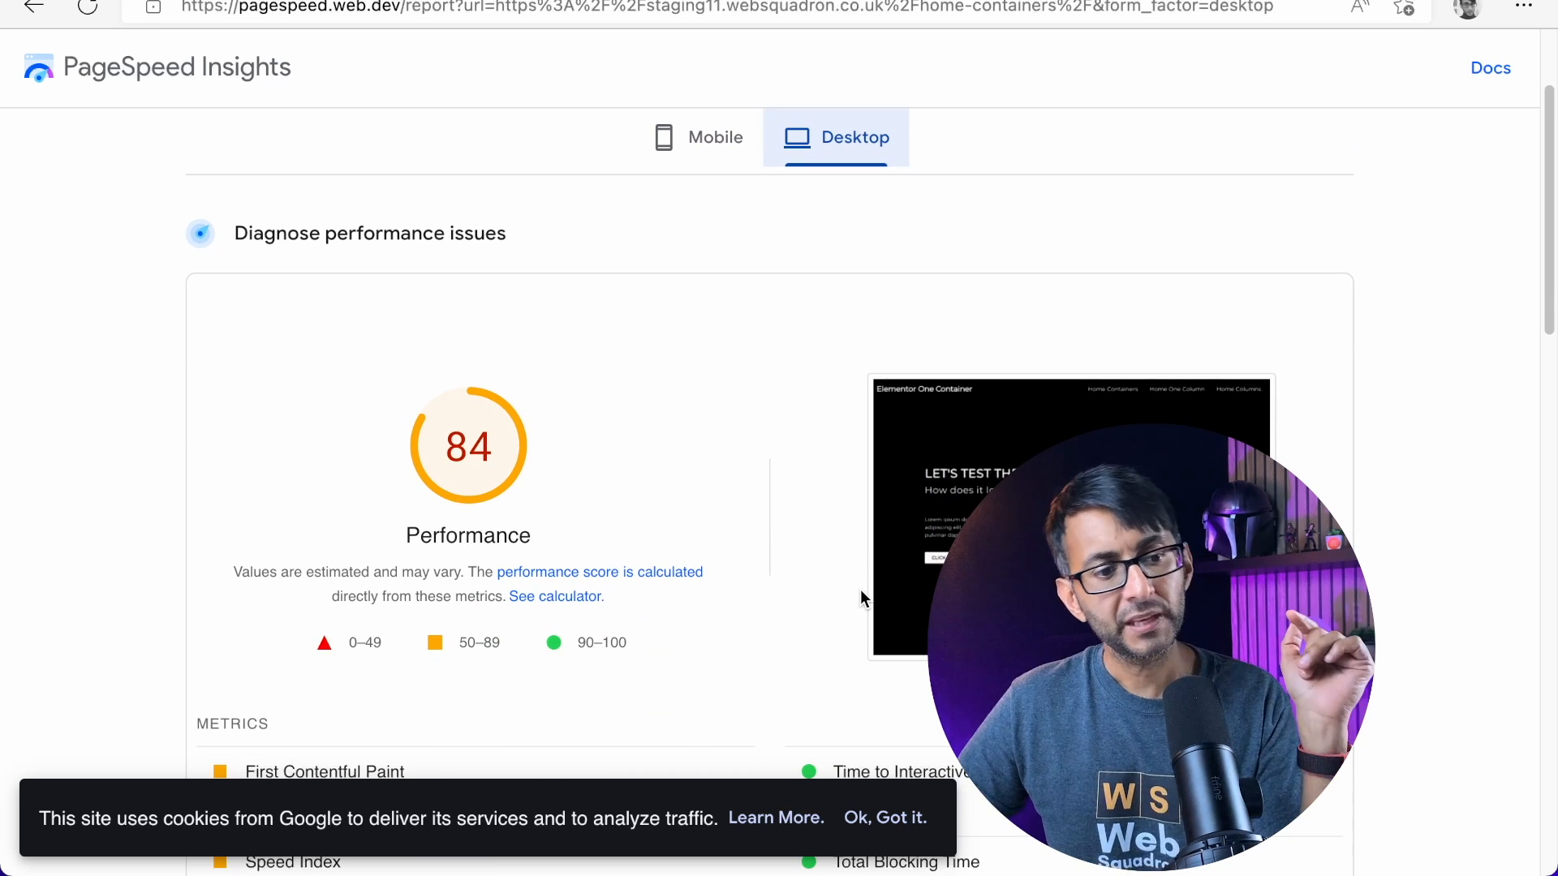
scroll(856, 608, "up", 2)
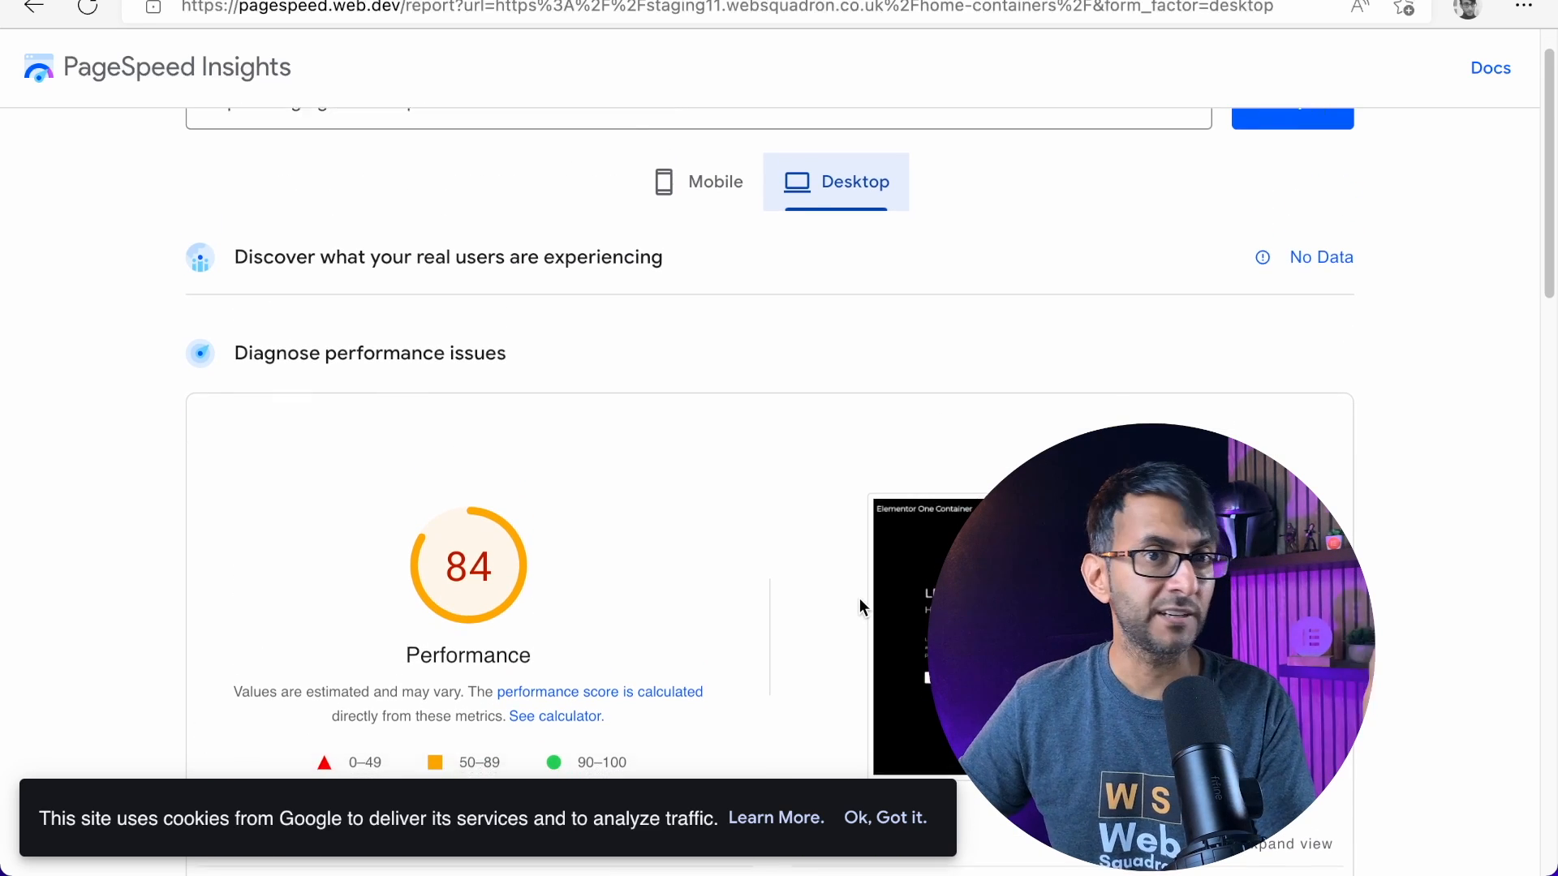
scroll(859, 607, "down", 1)
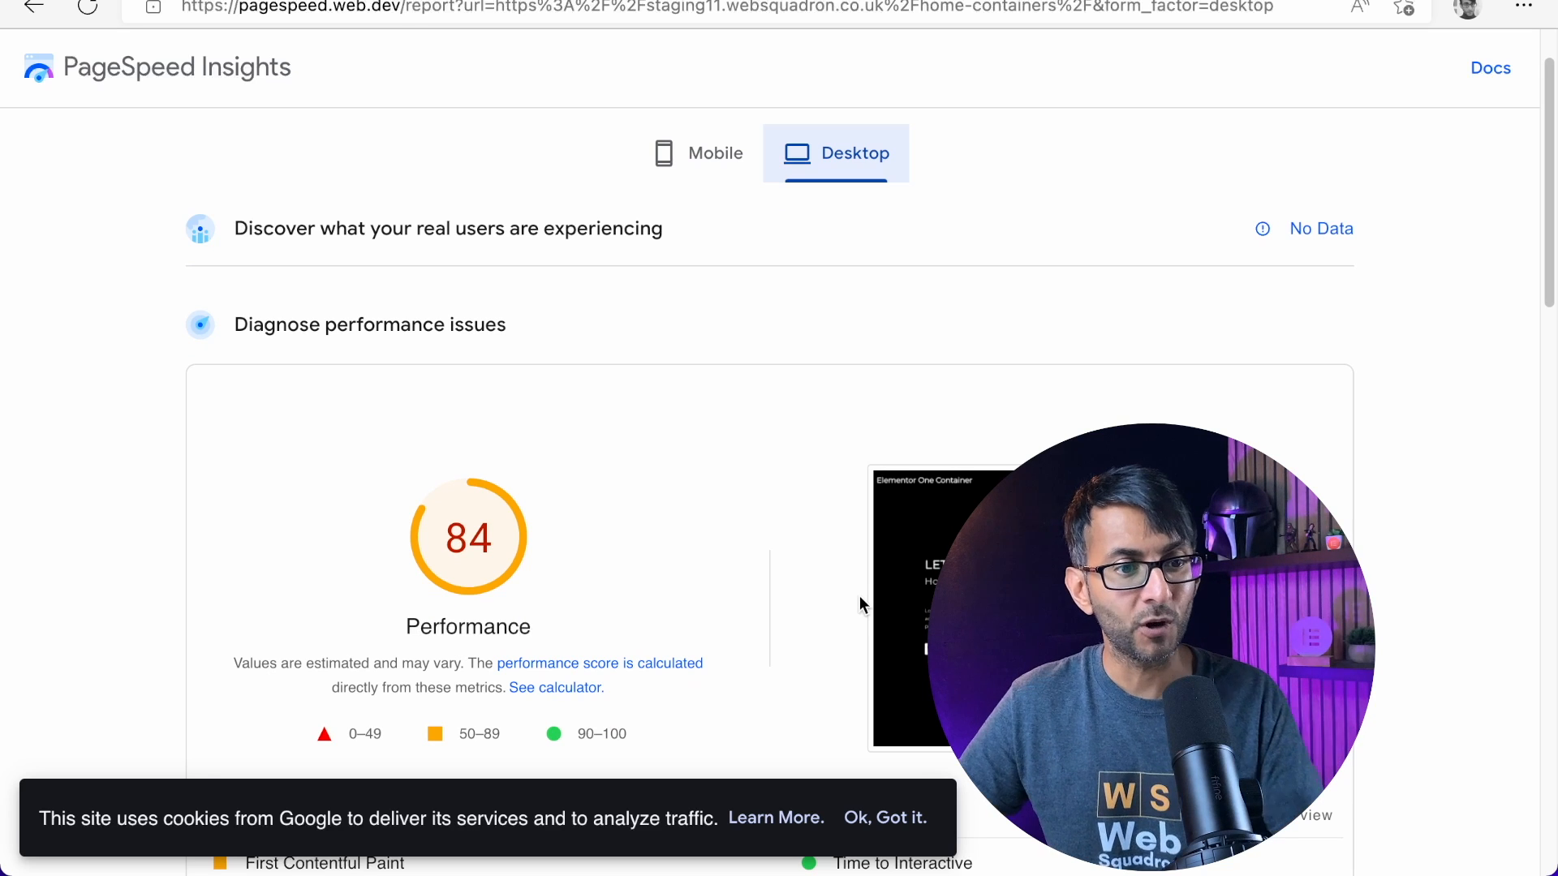
scroll(1101, 230, "up", 1)
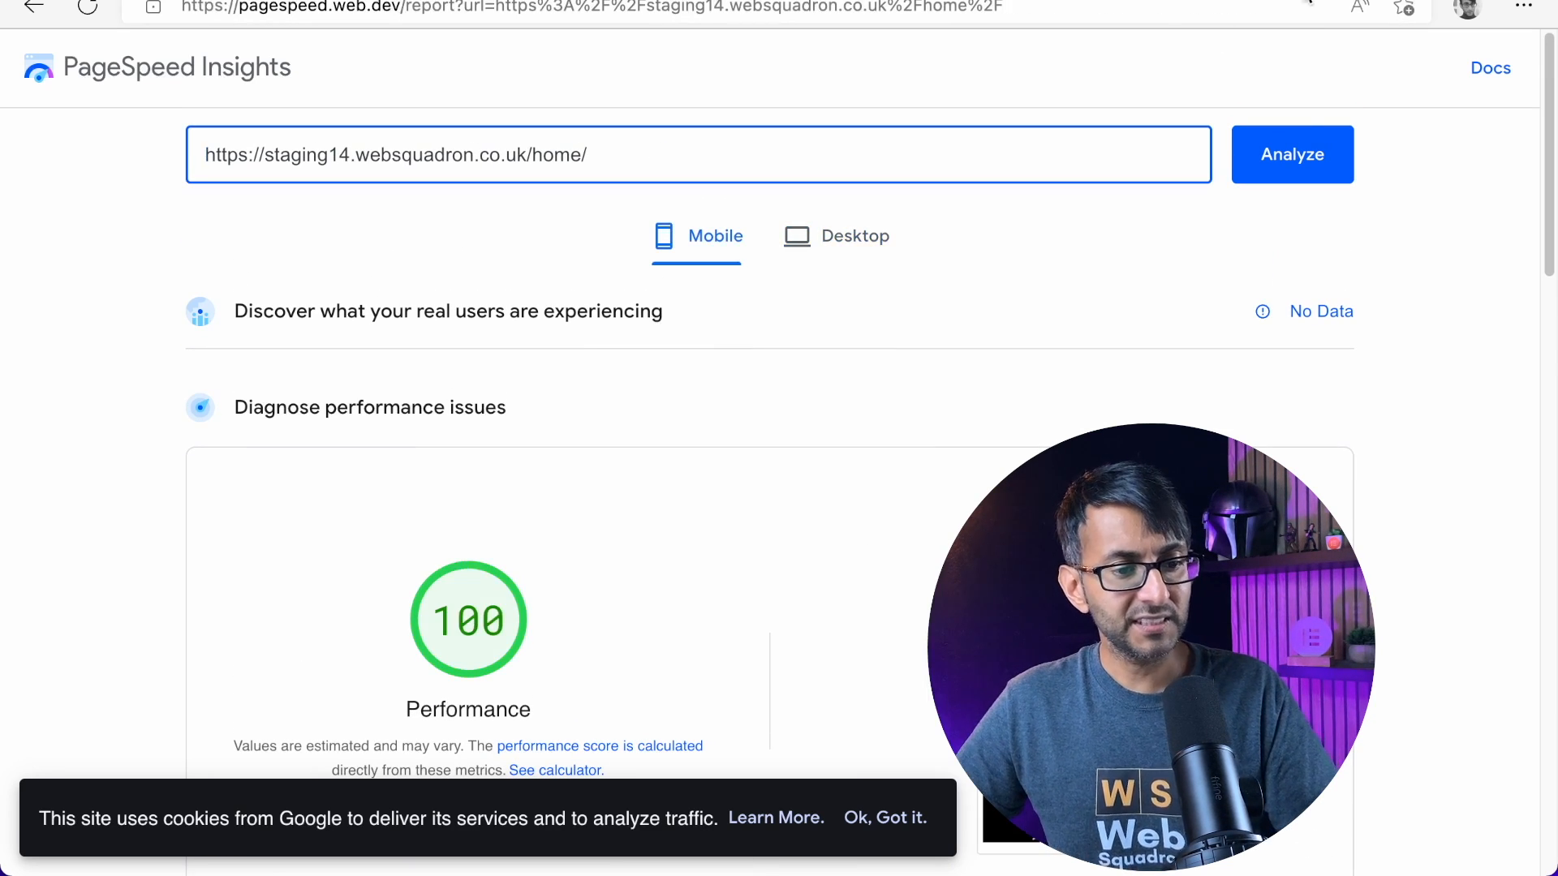
Review the mobile performance report for the Bricks home page on staging14
scroll(778, 438, "down", 1)
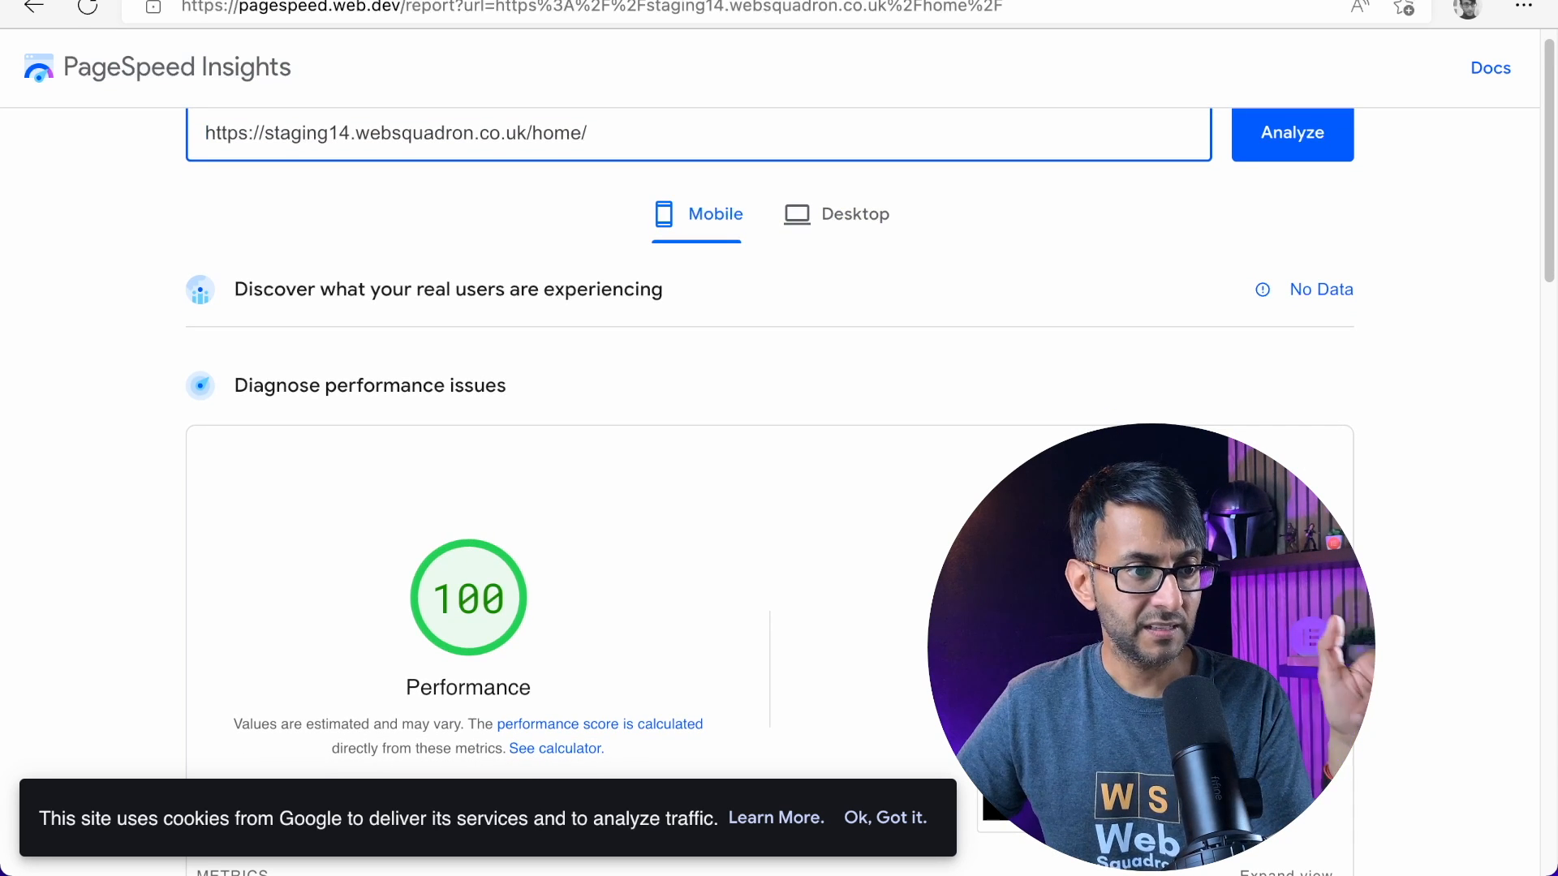
scroll(779, 438, "up", 1)
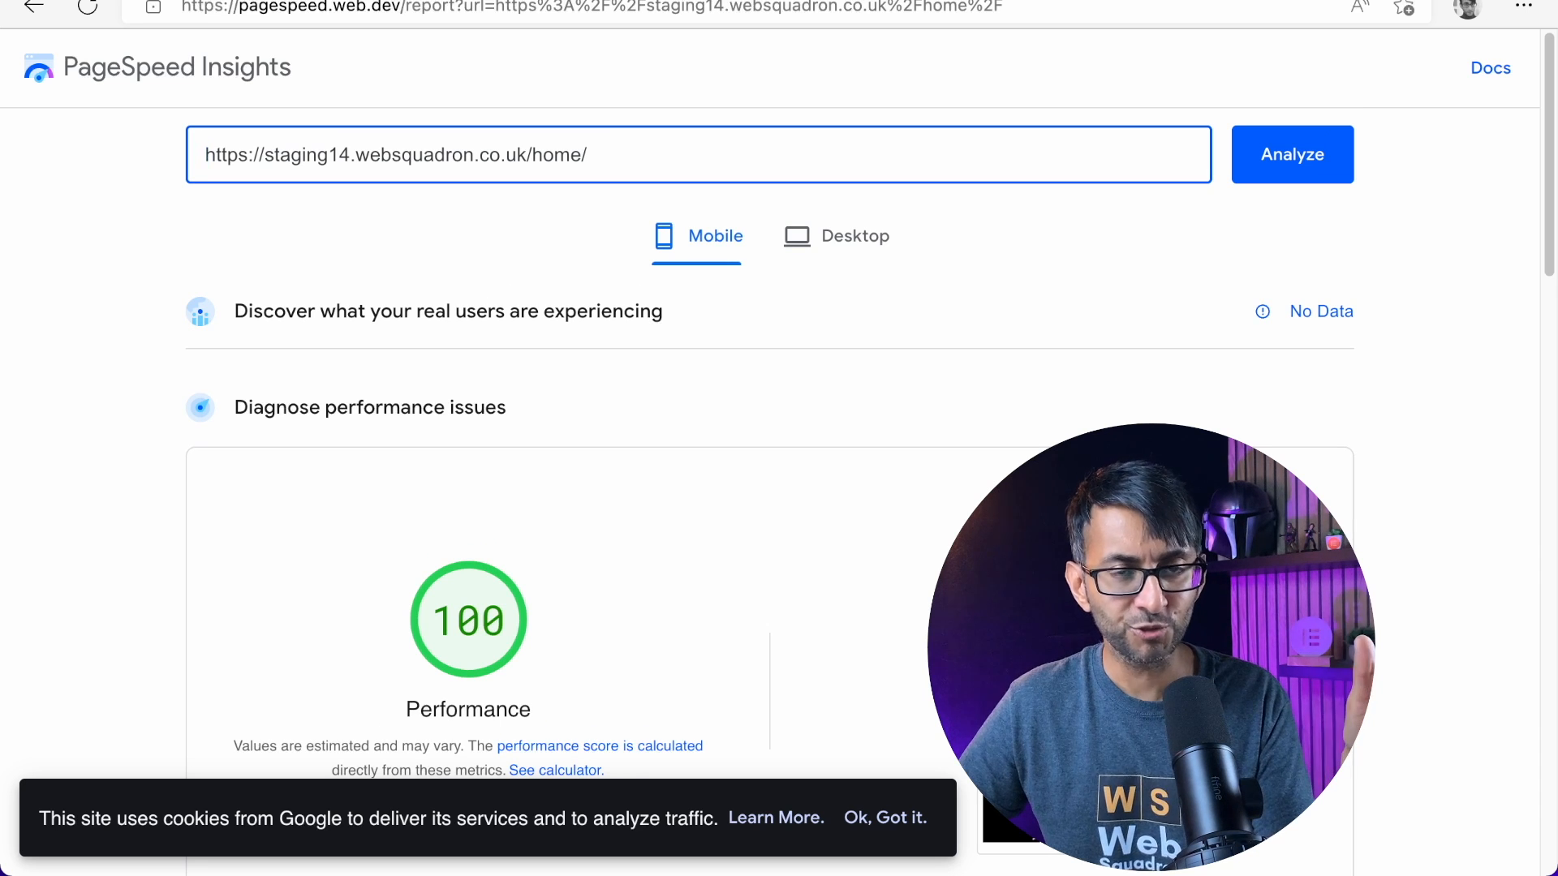
scroll(779, 486, "down", 3)
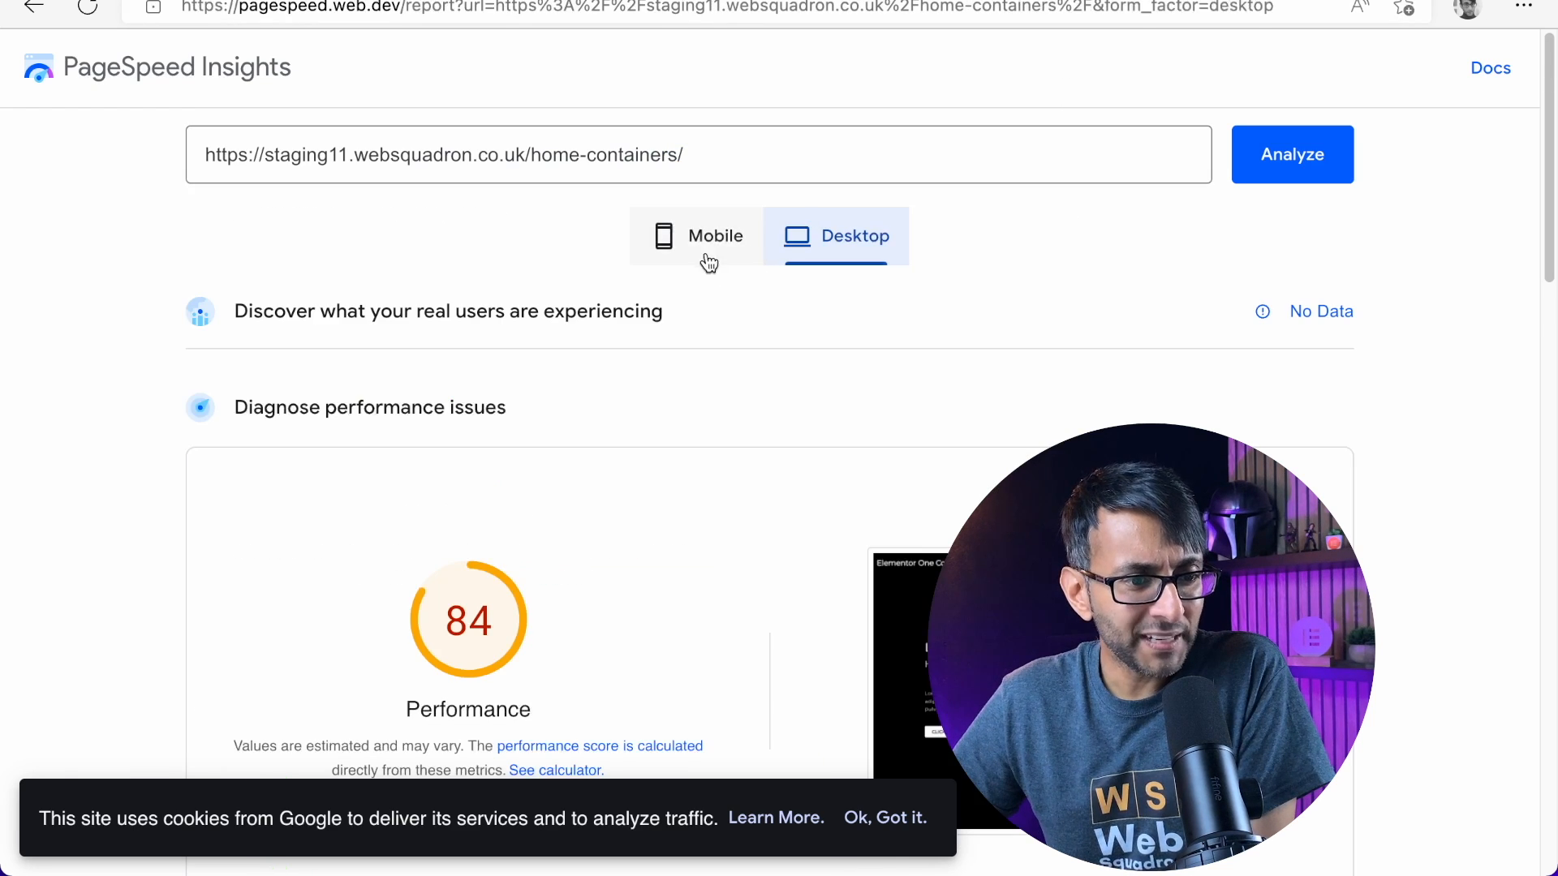
Examine the render-blocking resources in the Elementor page's desktop report, accepting the cookie notice that covers the list
left_click(706, 255)
left_click(829, 233)
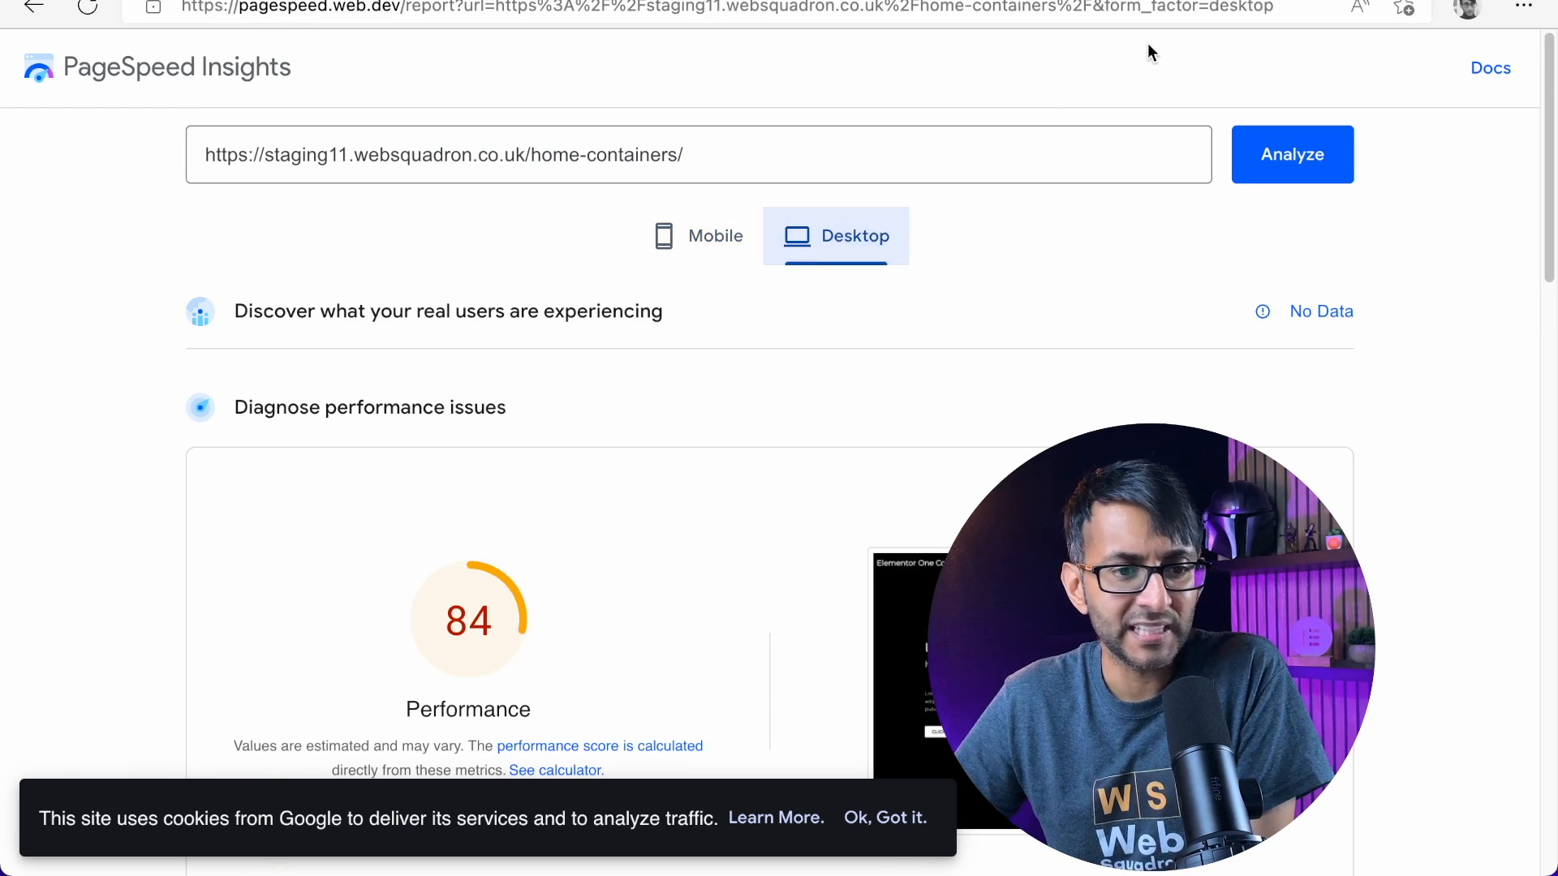
scroll(873, 454, "down", 5)
scroll(873, 467, "down", 4)
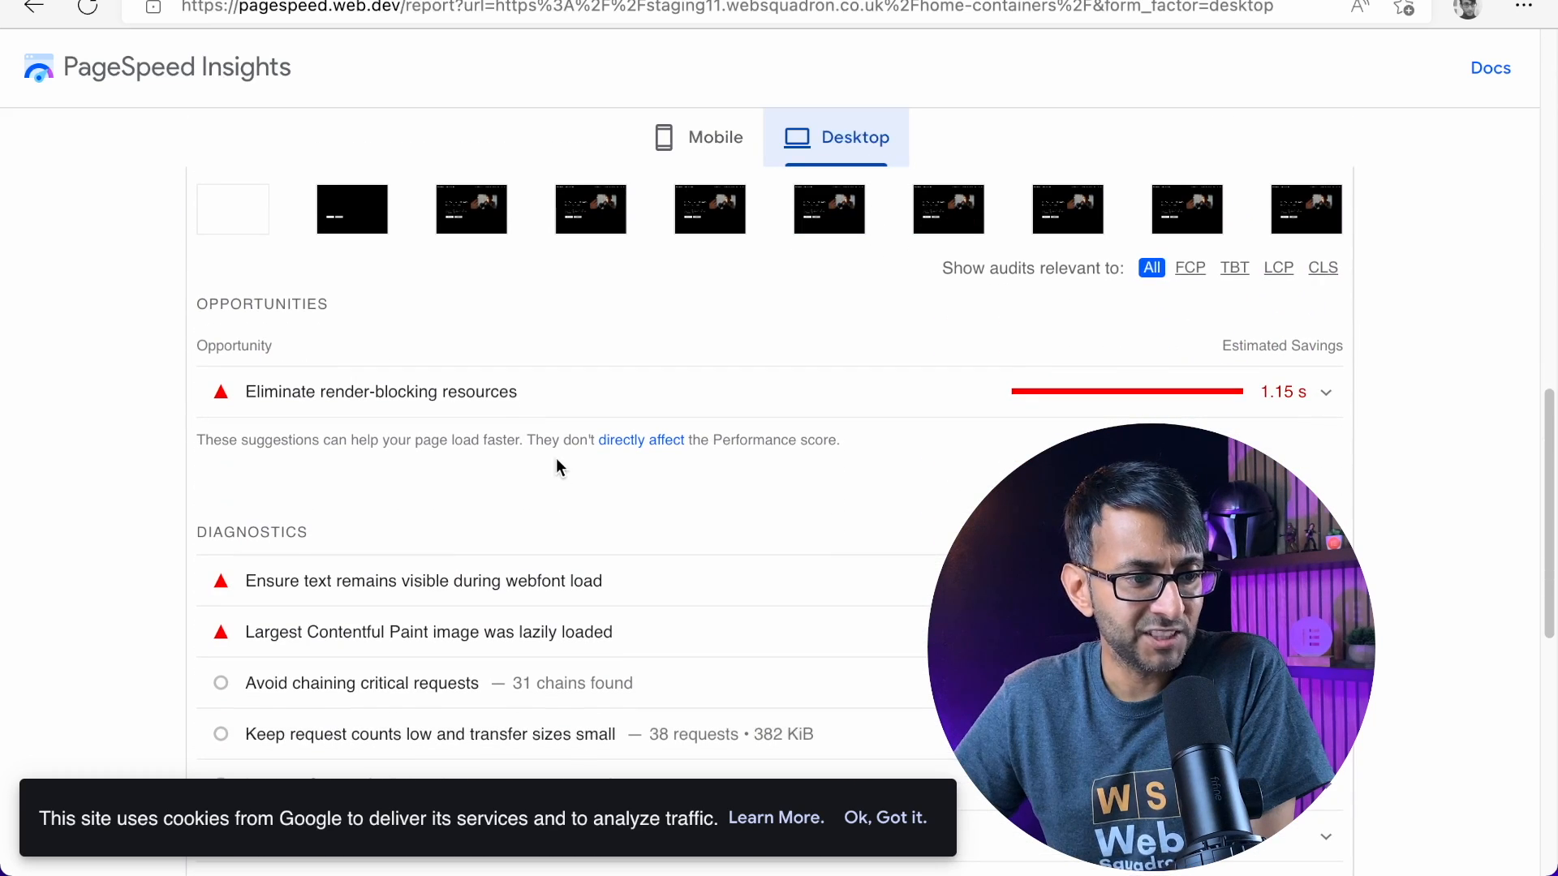
left_click(557, 397)
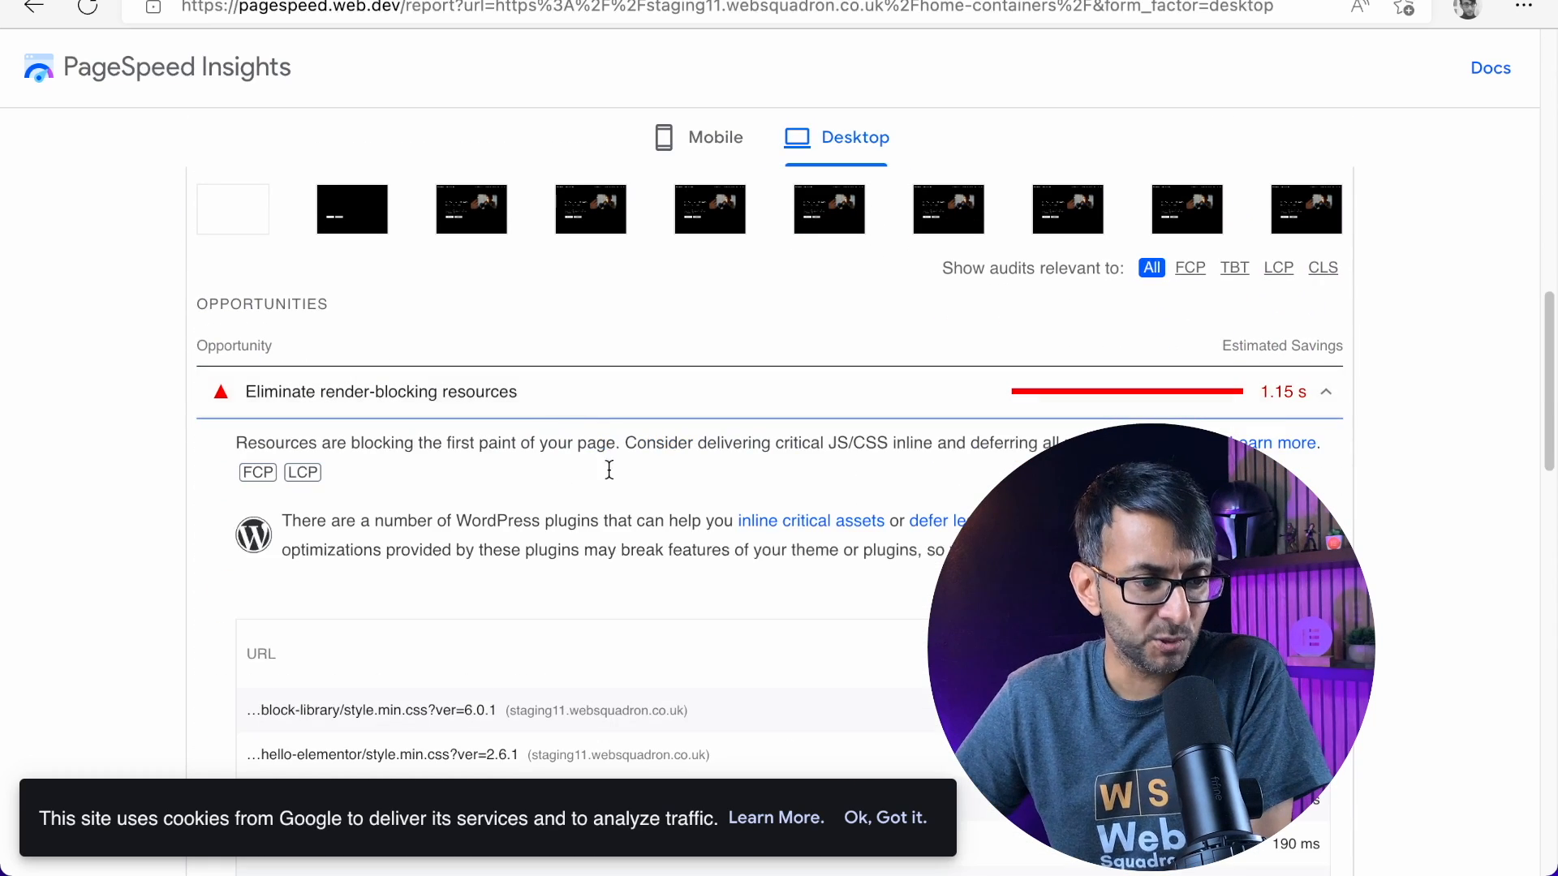
scroll(631, 525, "down", 3)
left_click(885, 817)
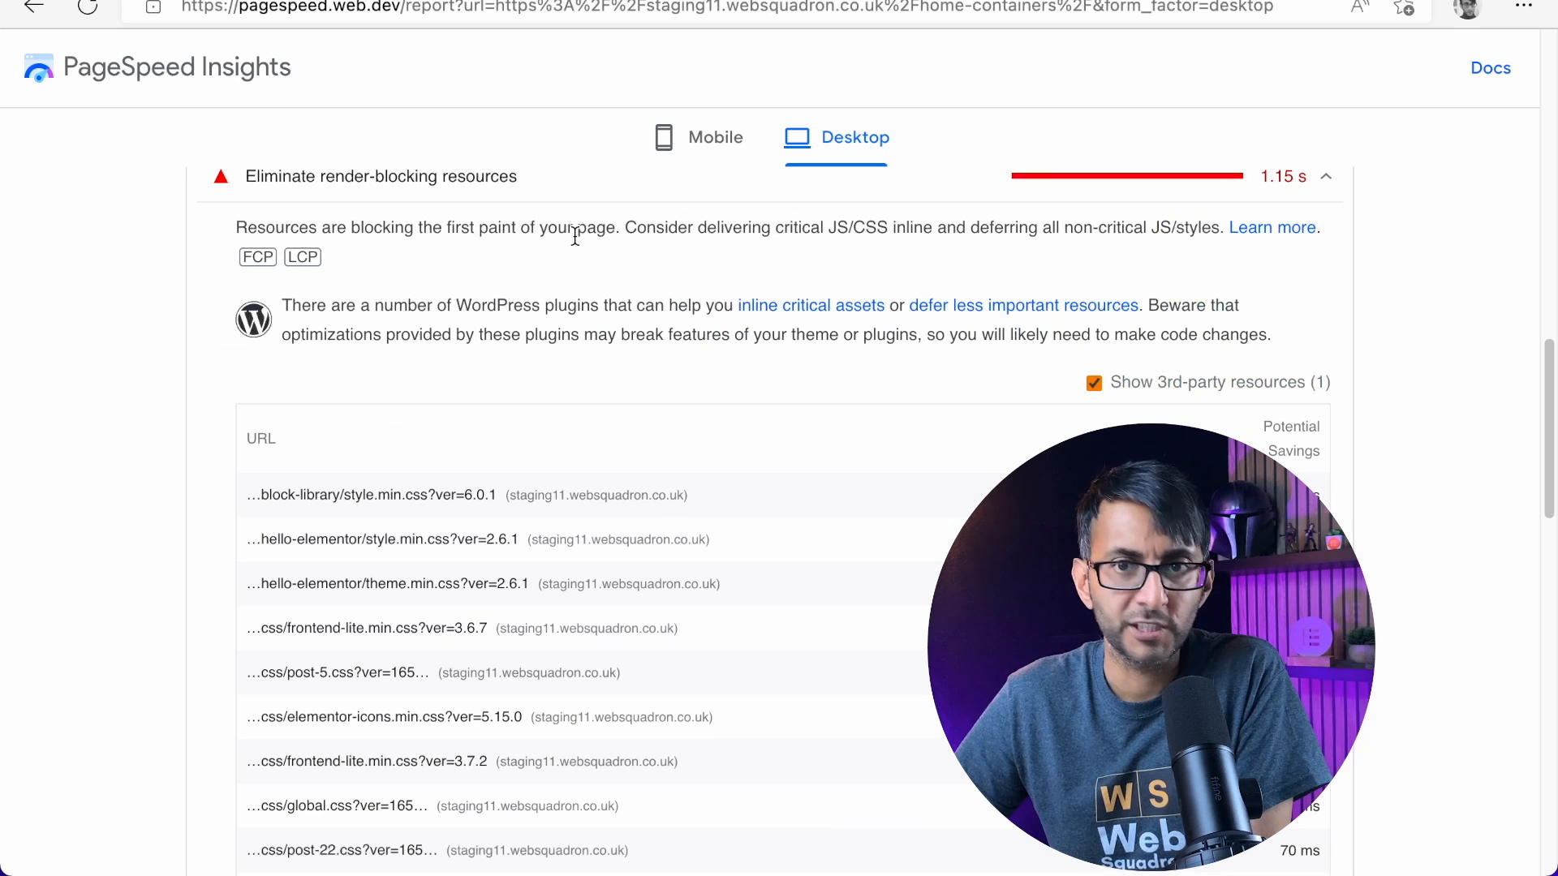
scroll(559, 243, "up", 1)
left_click(537, 268)
Examine the webfont text visibility diagnostic in the Elementor page's desktop report and look over its metrics
scroll(535, 535, "down", 1)
left_click(614, 381)
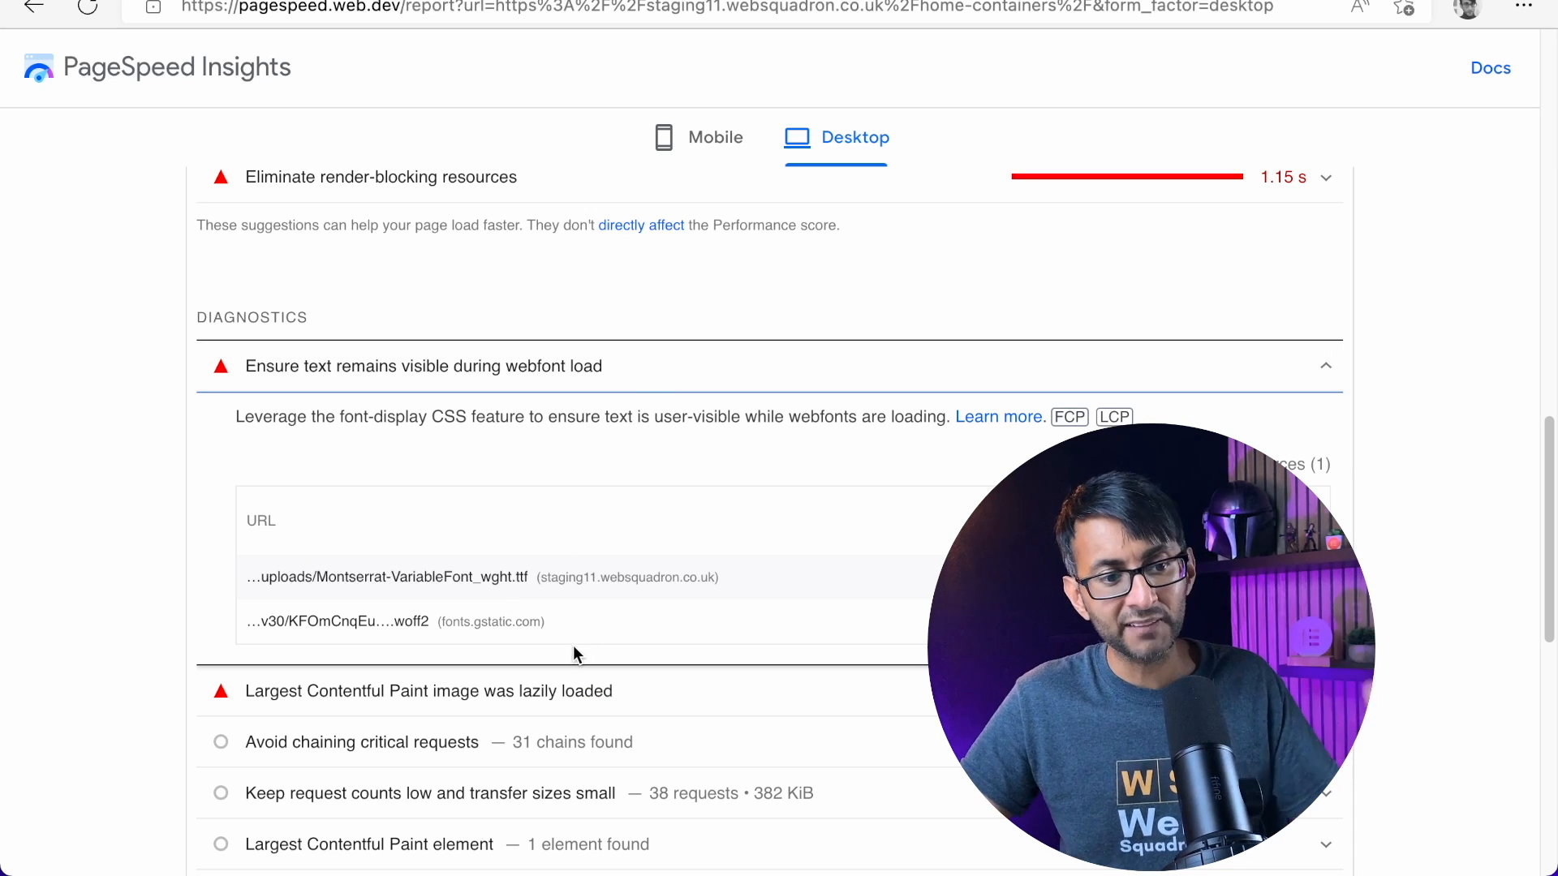
left_click(686, 375)
left_click(646, 416)
left_click(649, 418)
scroll(688, 421, "up", 10)
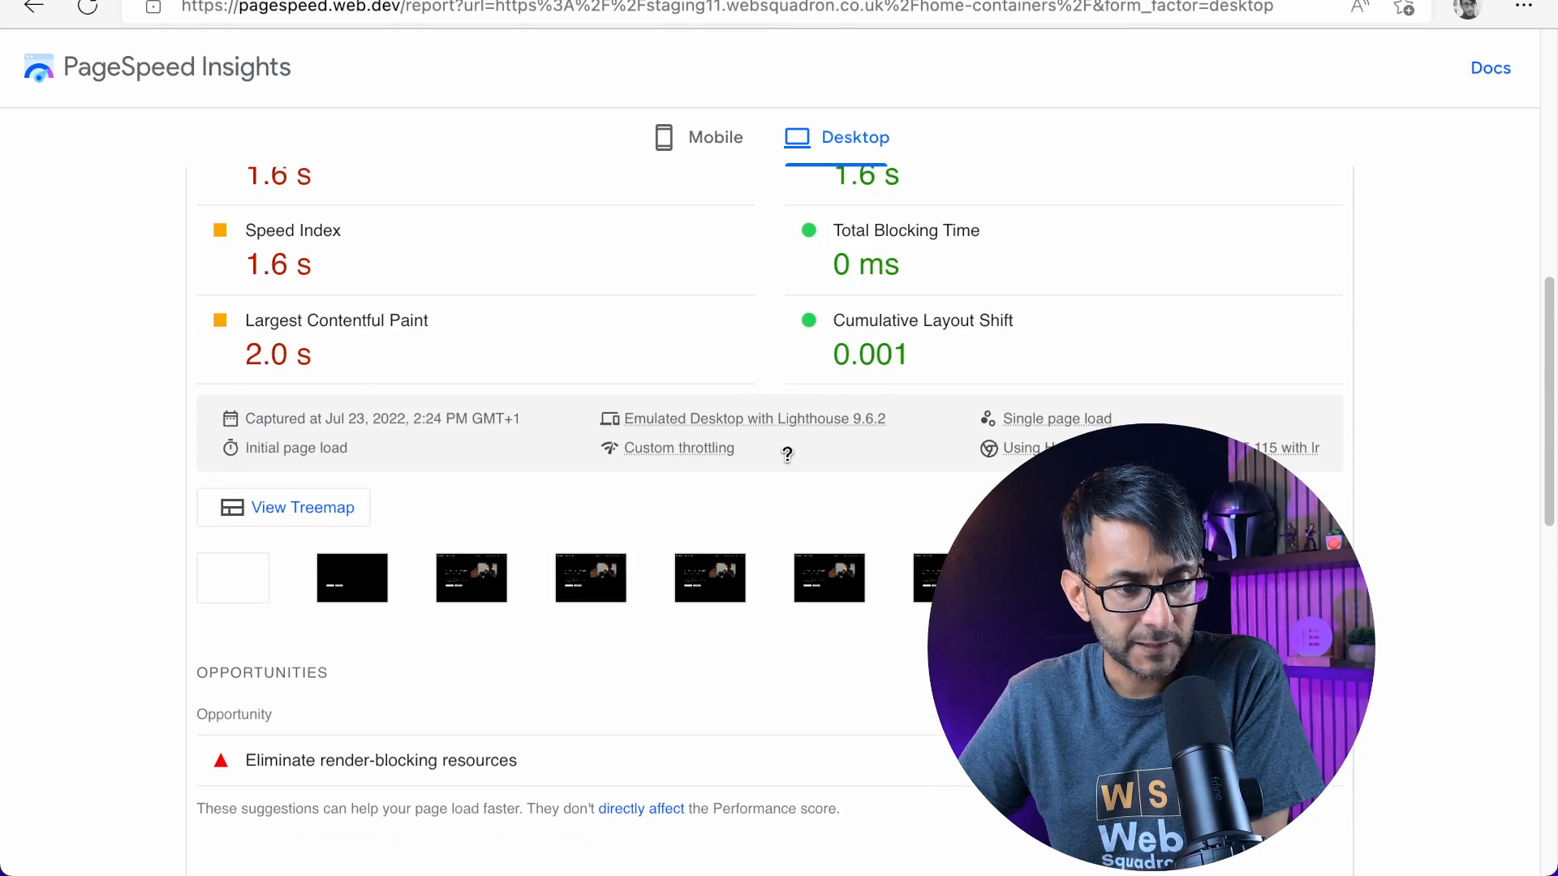
scroll(896, 664, "down", 1)
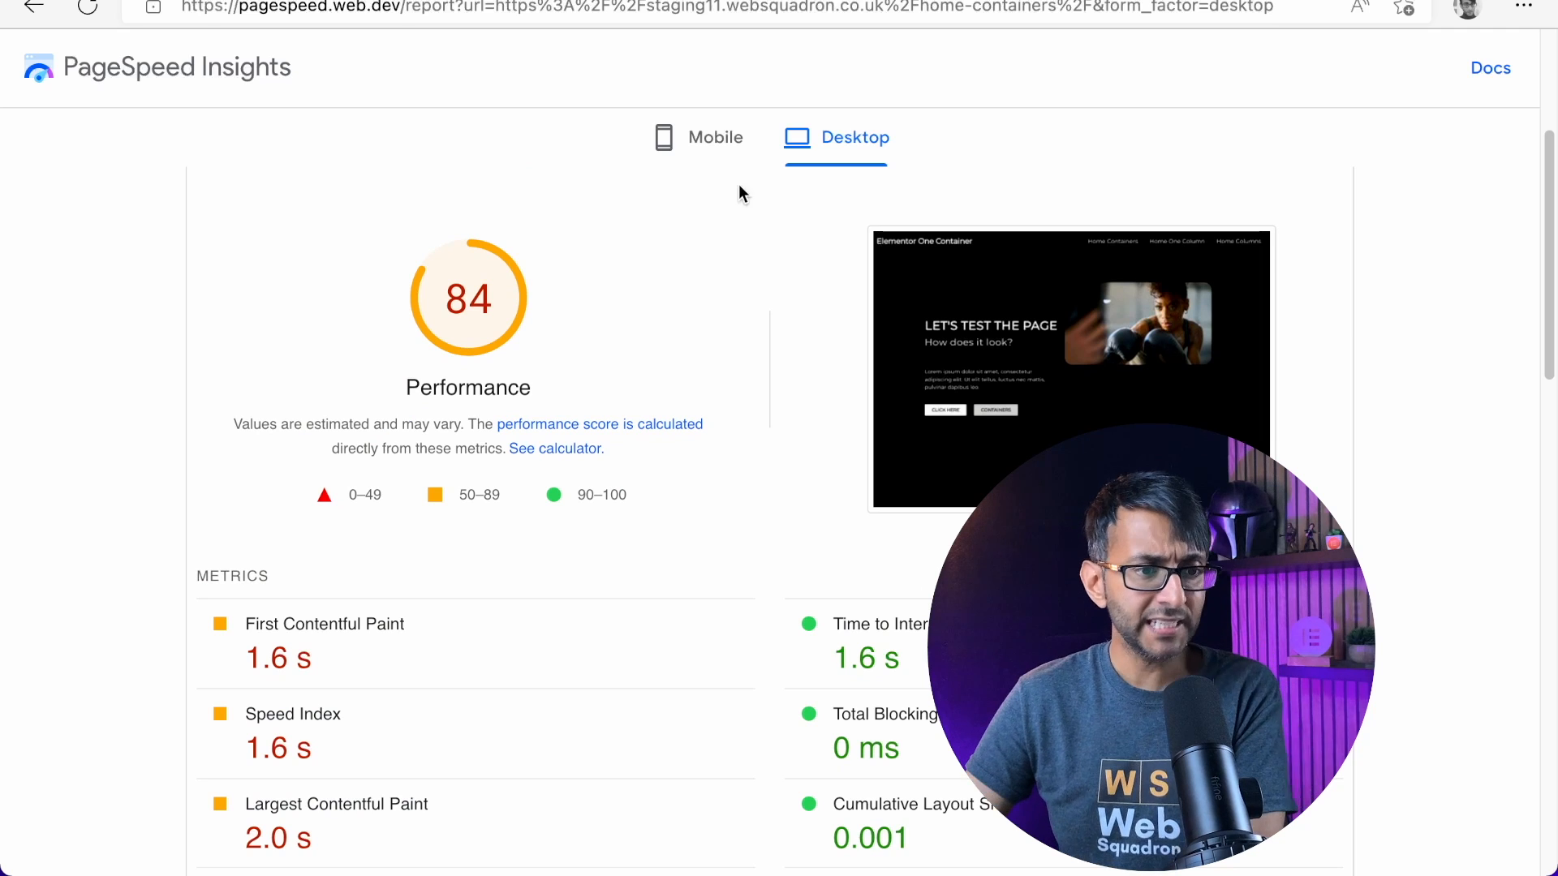
Compare the mobile and desktop performance scores of the Elementor page with those of the Bricks home page
left_click(718, 138)
left_click(816, 143)
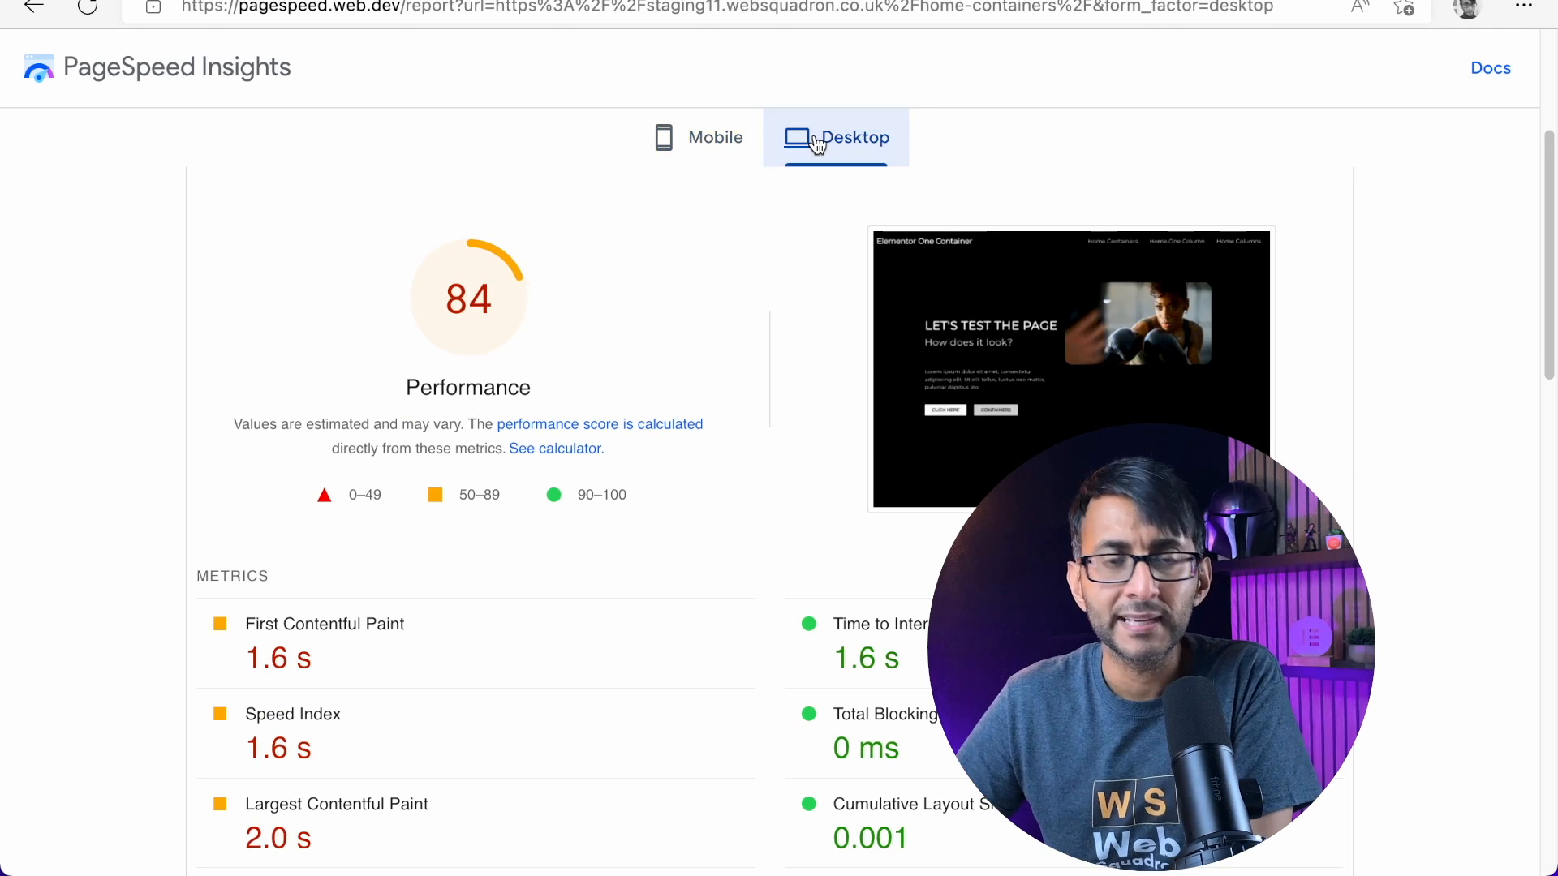
left_click(1250, 0)
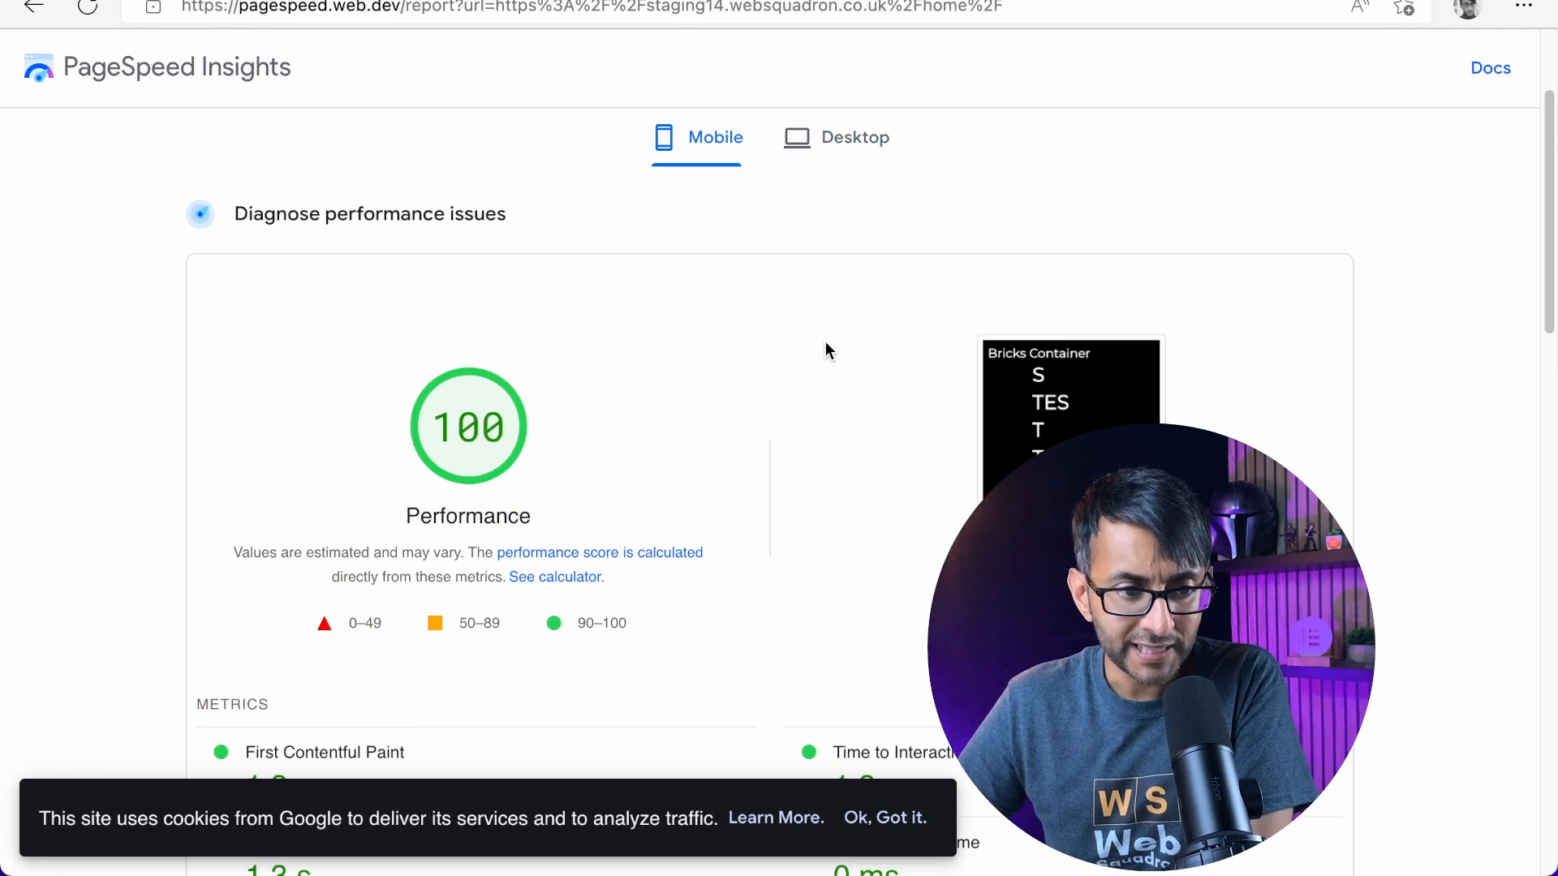
left_click(843, 151)
left_click(712, 139)
left_click(811, 150)
left_click(716, 146)
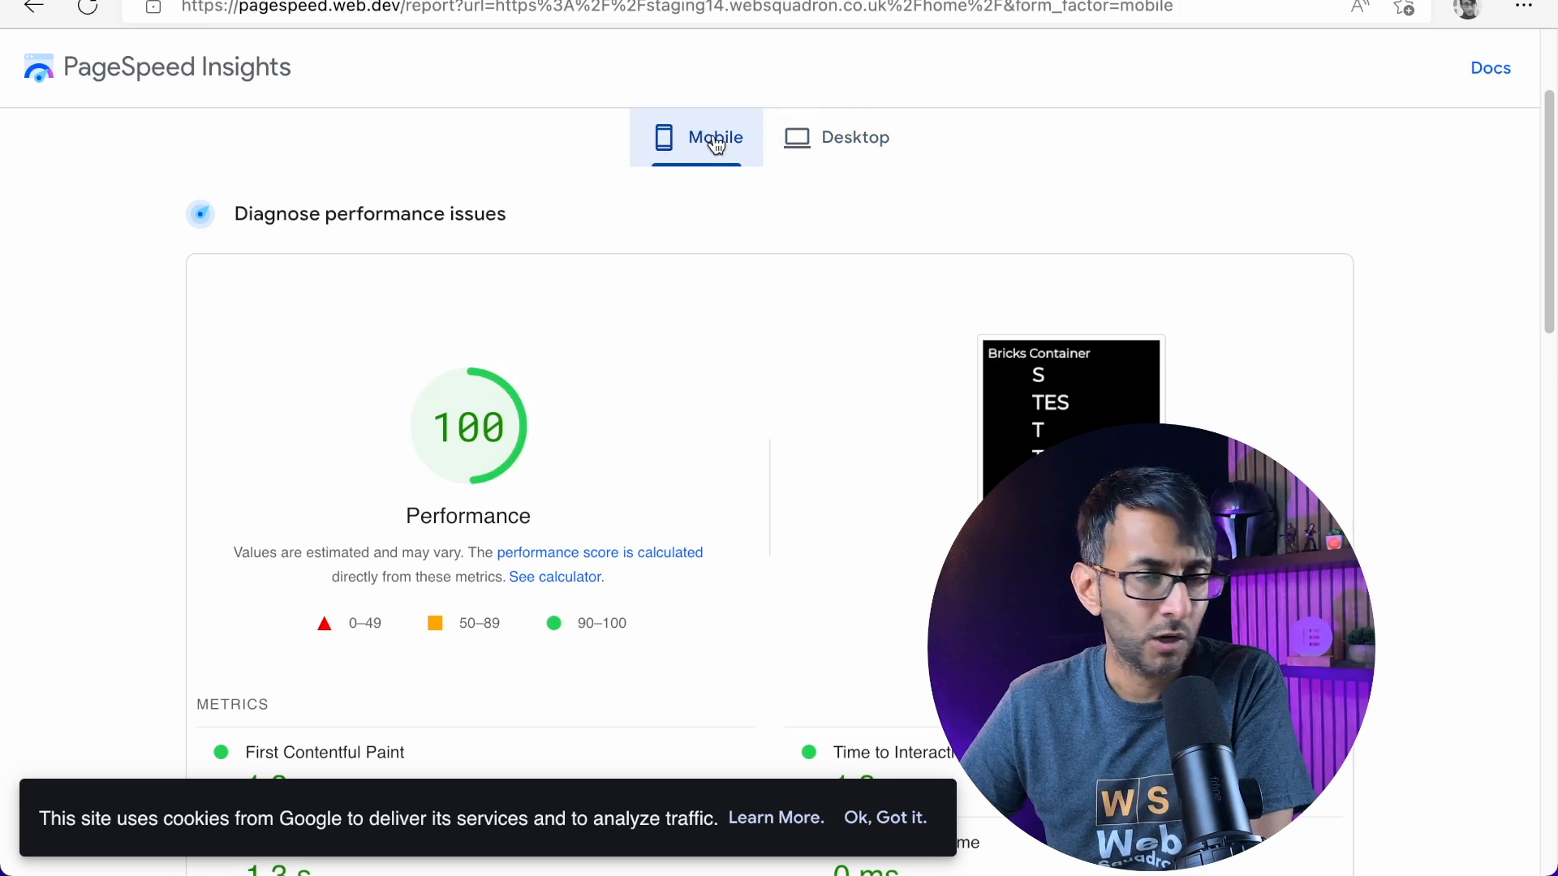
Review the metrics, load screenshots and opportunities in the Bricks home page's mobile report
scroll(817, 408, "down", 4)
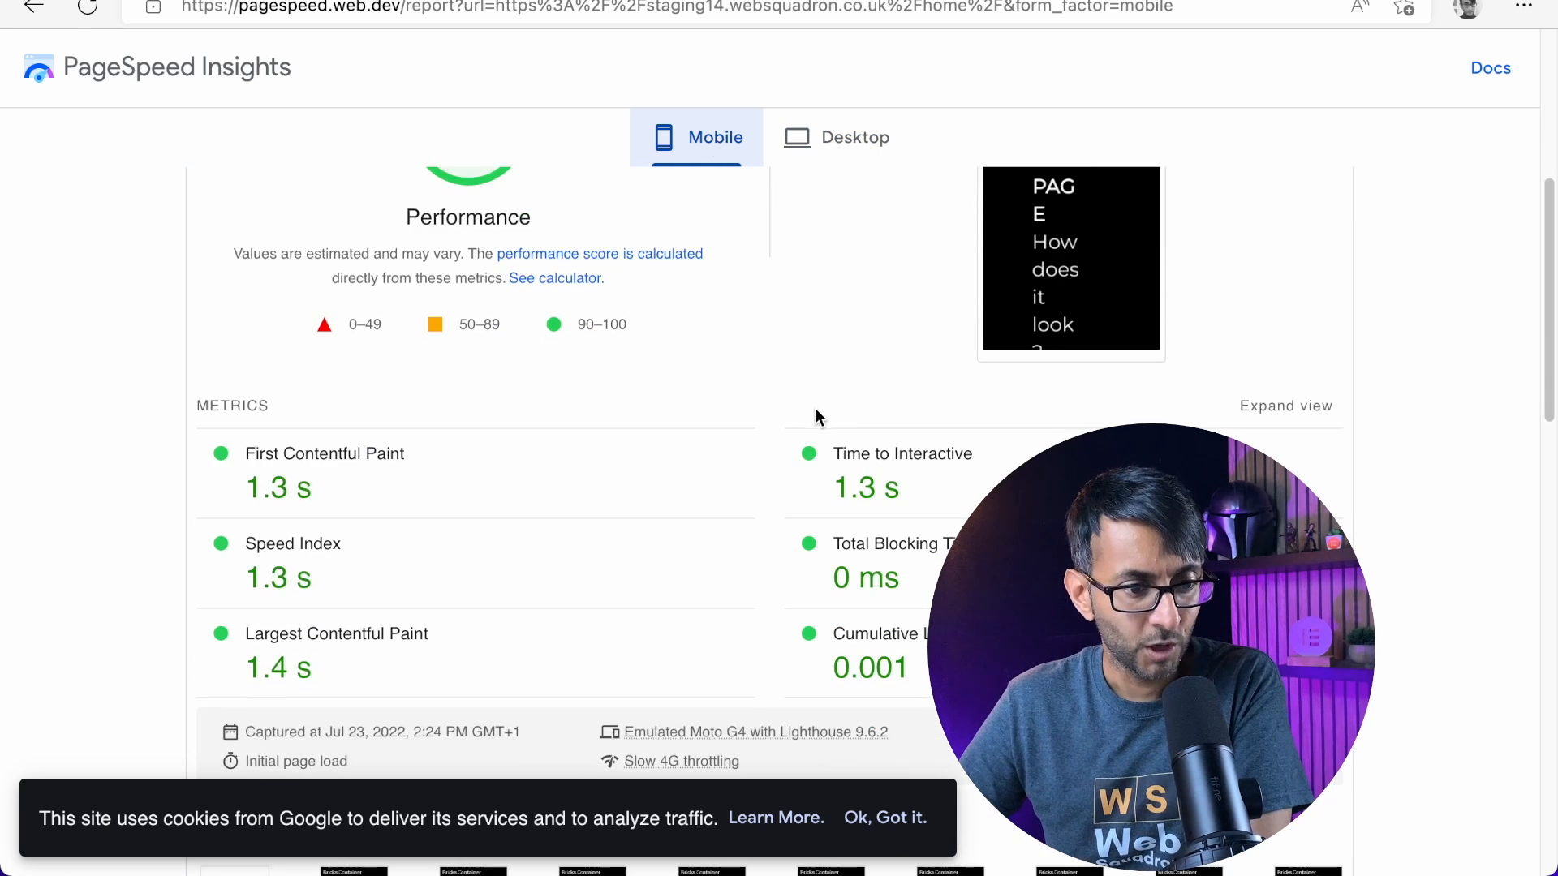
scroll(808, 461, "down", 5)
scroll(808, 461, "down", 3)
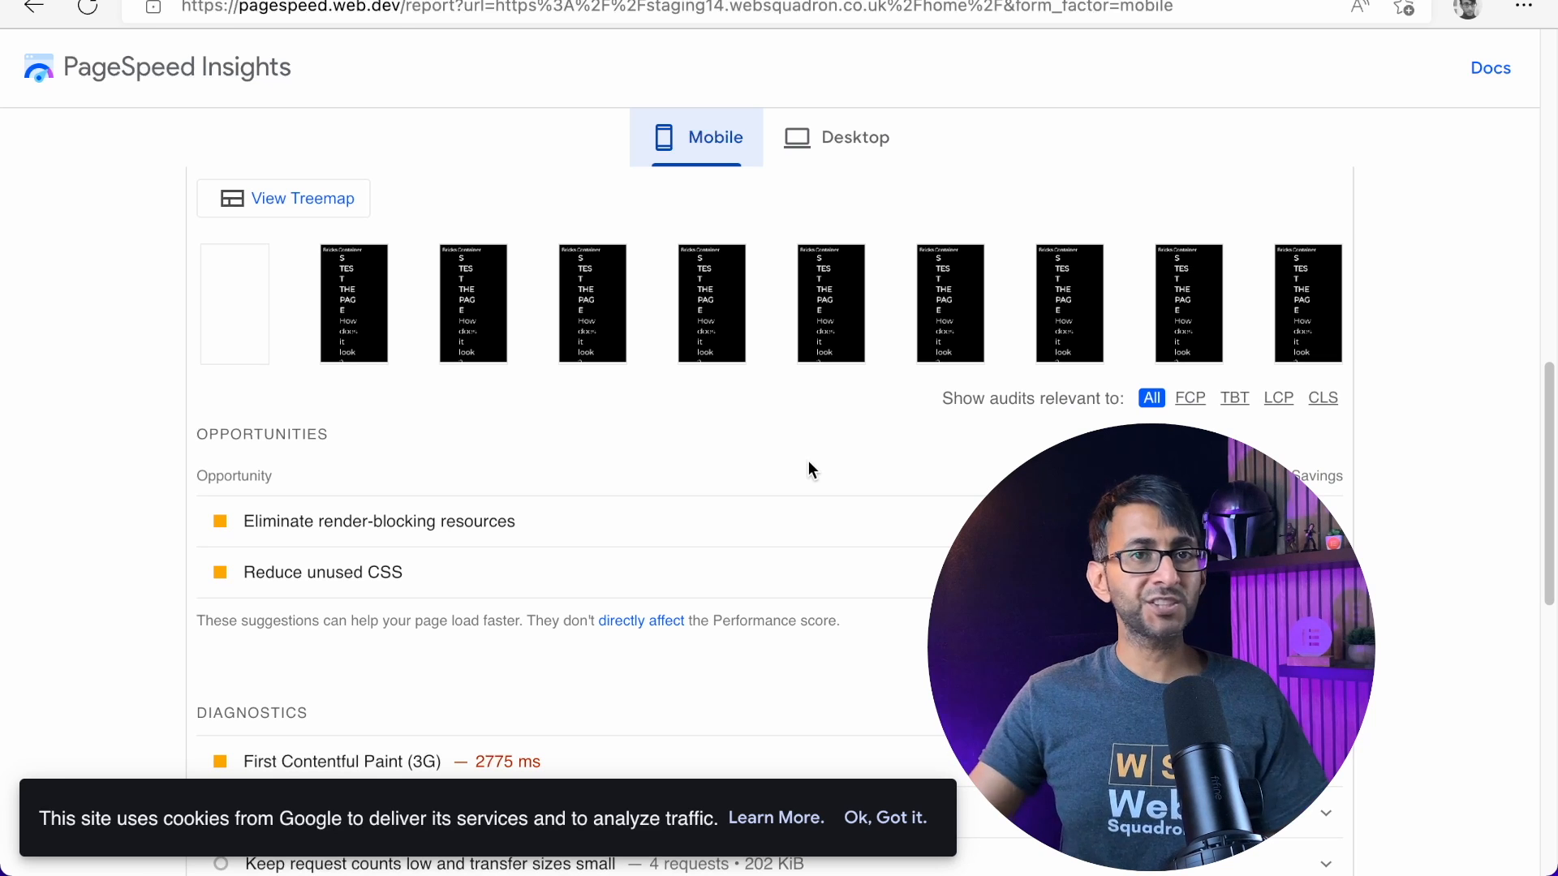
scroll(887, 354, "up", 1)
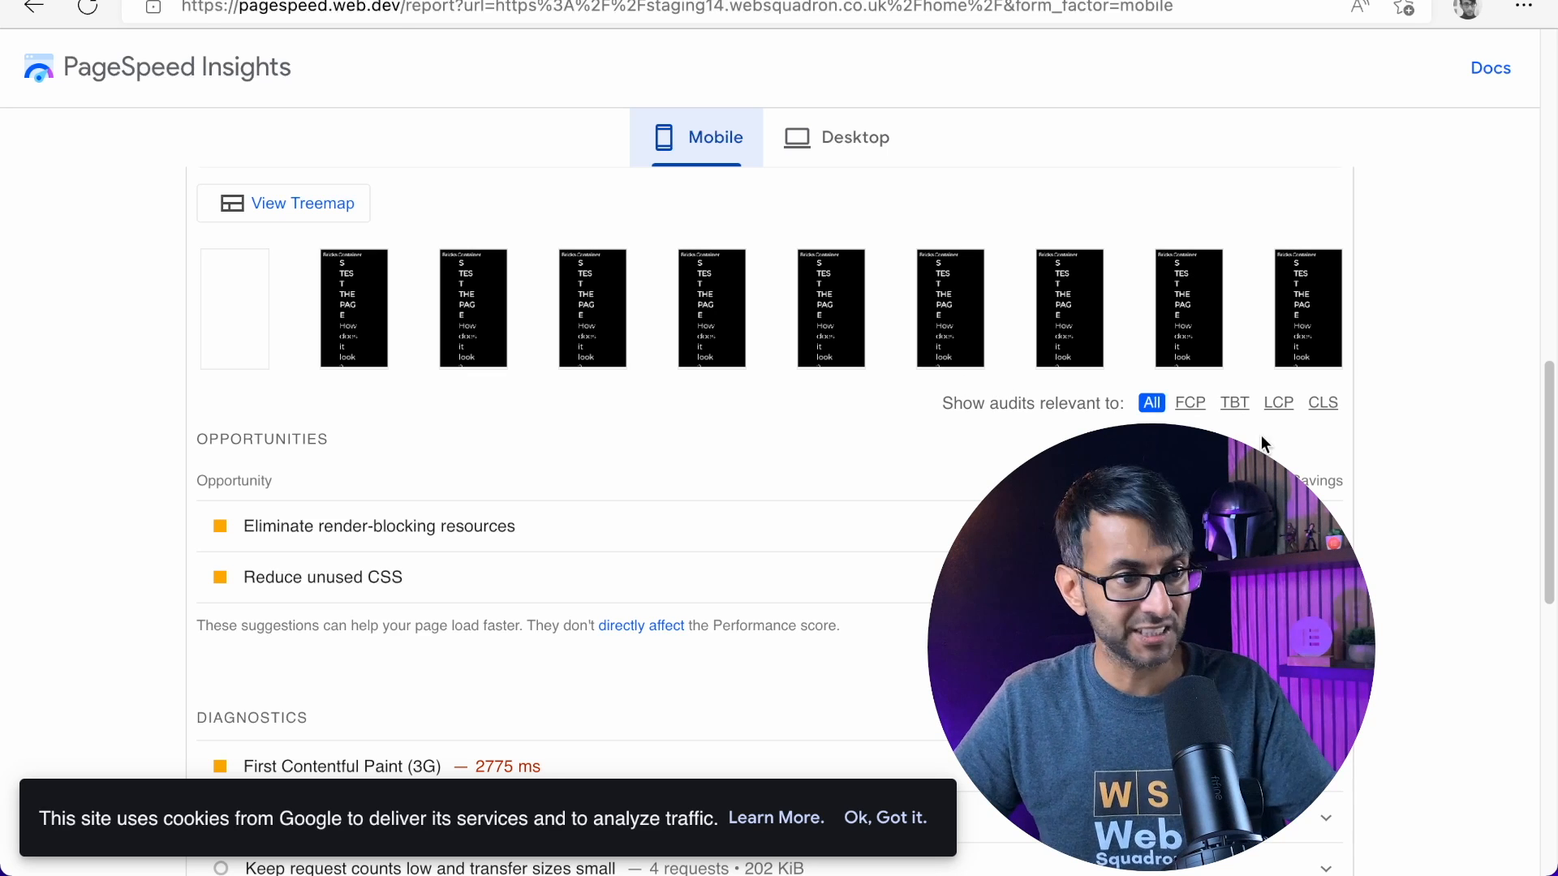
Examine the render-blocking resources and unused CSS details in the Bricks home page's mobile report
left_click(503, 526)
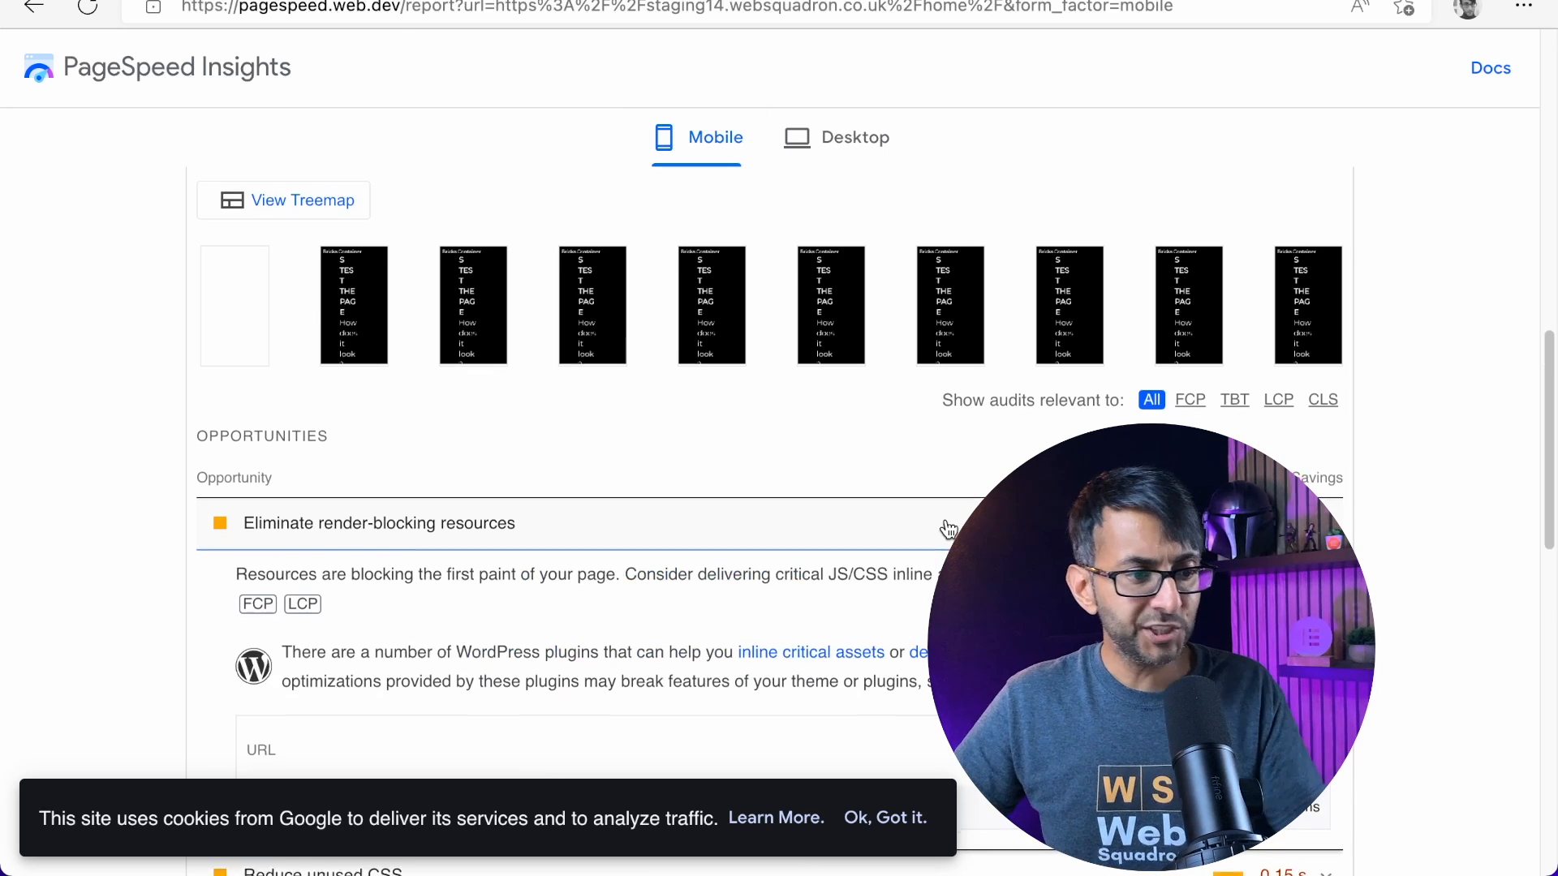
scroll(503, 571, "down", 3)
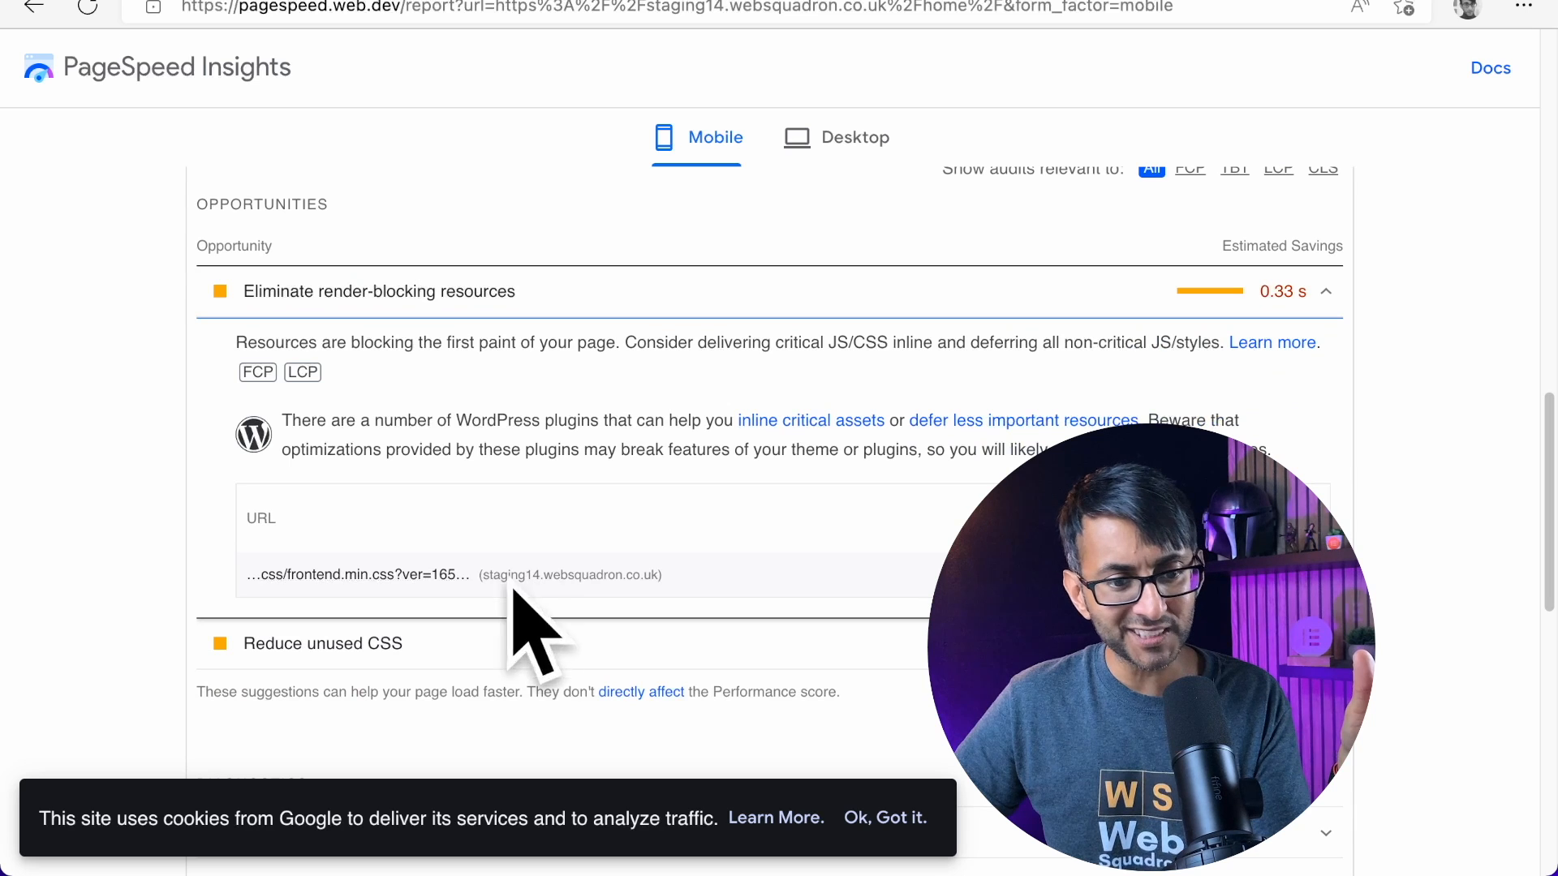
left_click(1124, 304)
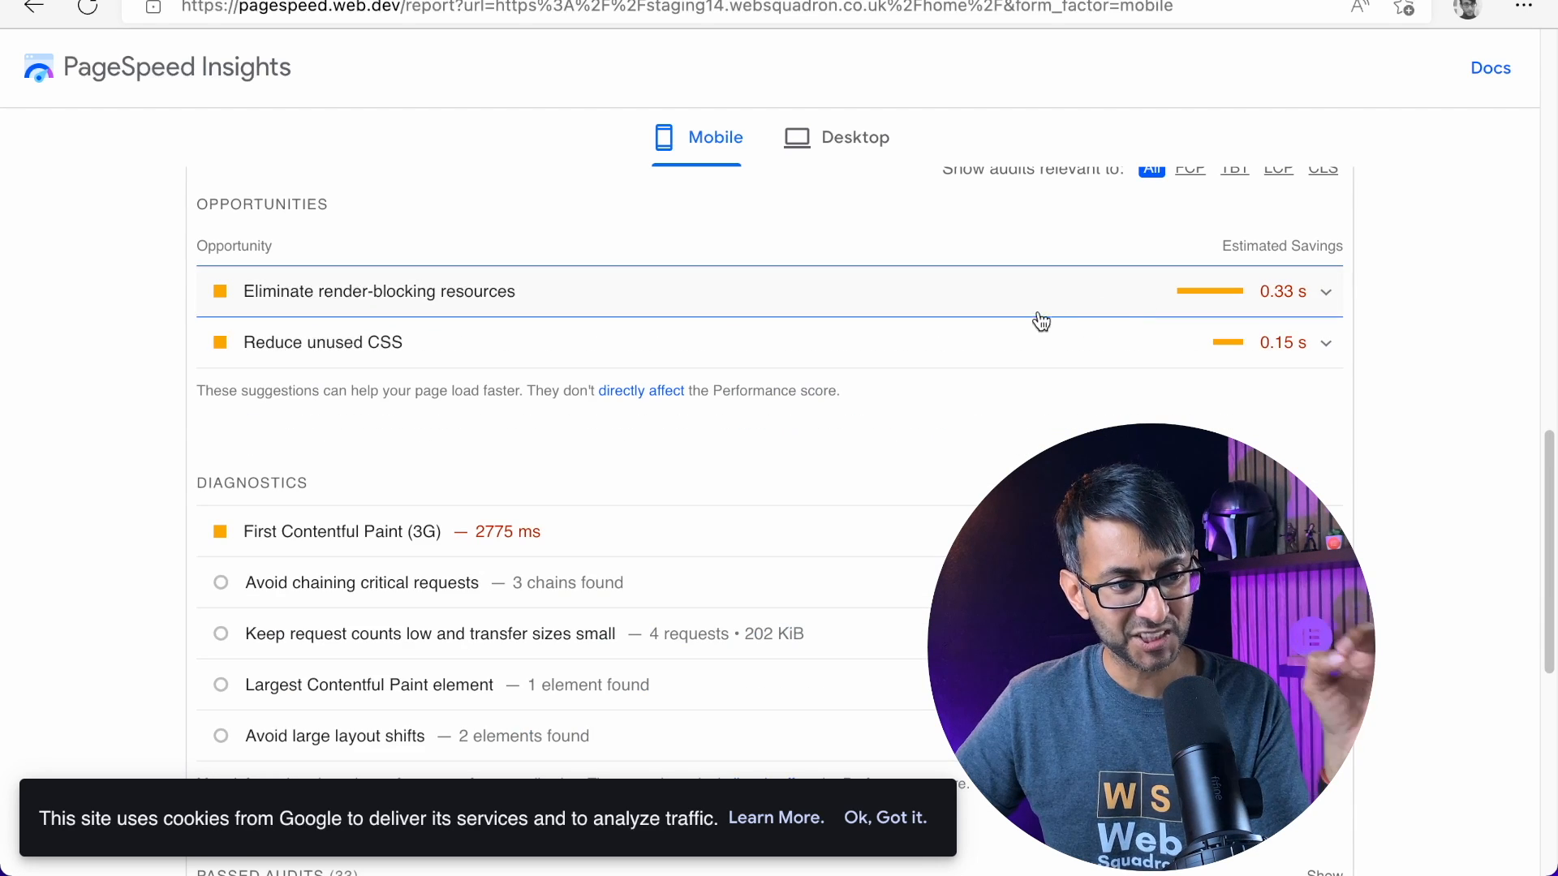
left_click(1001, 347)
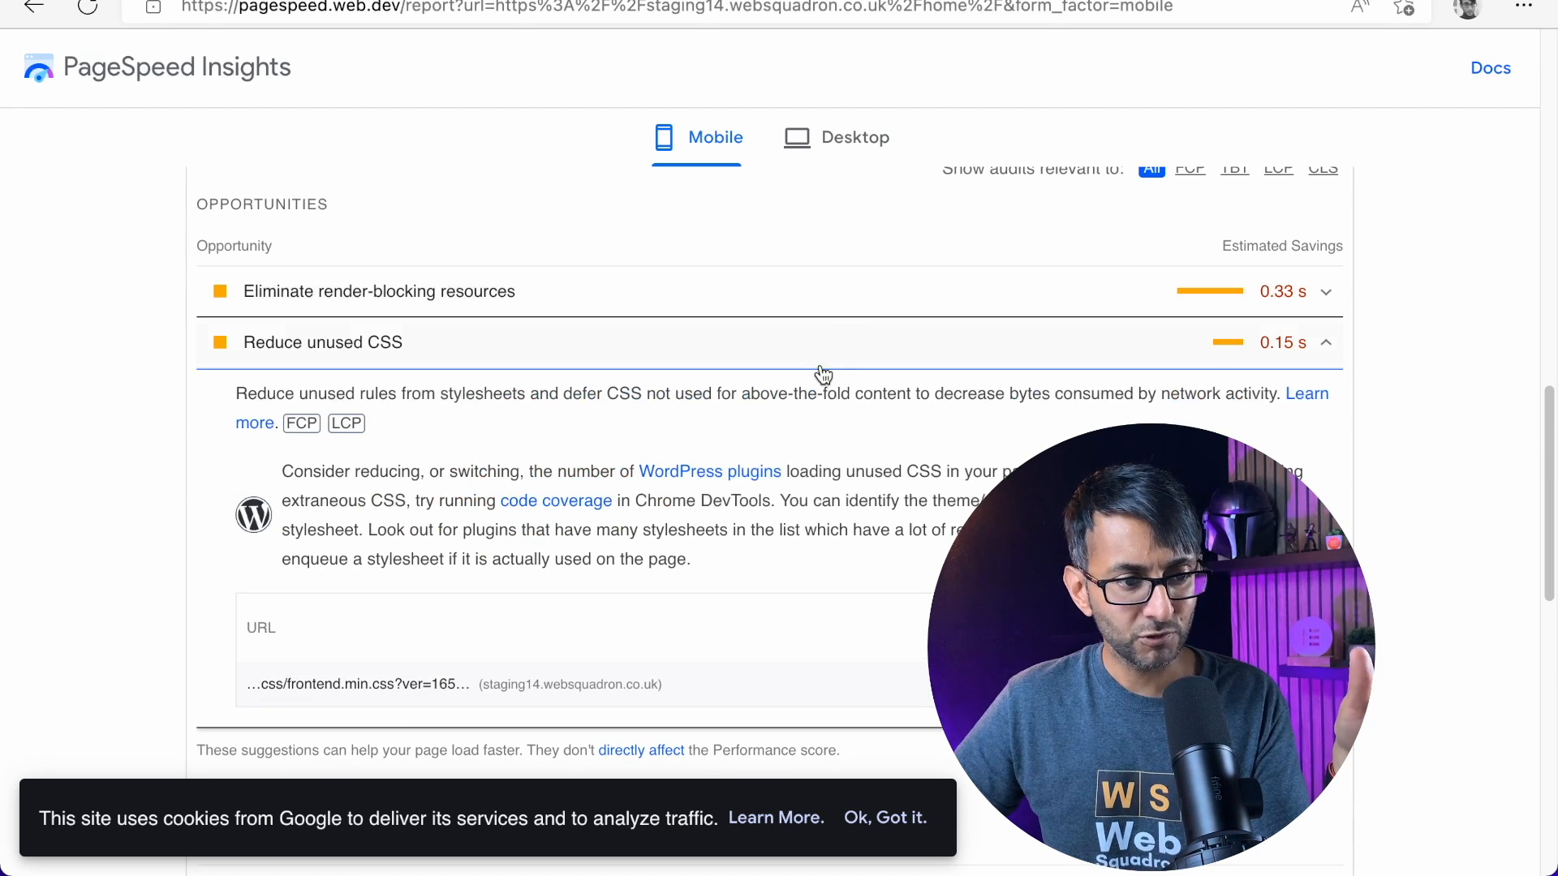
left_click(855, 351)
scroll(841, 566, "down", 2)
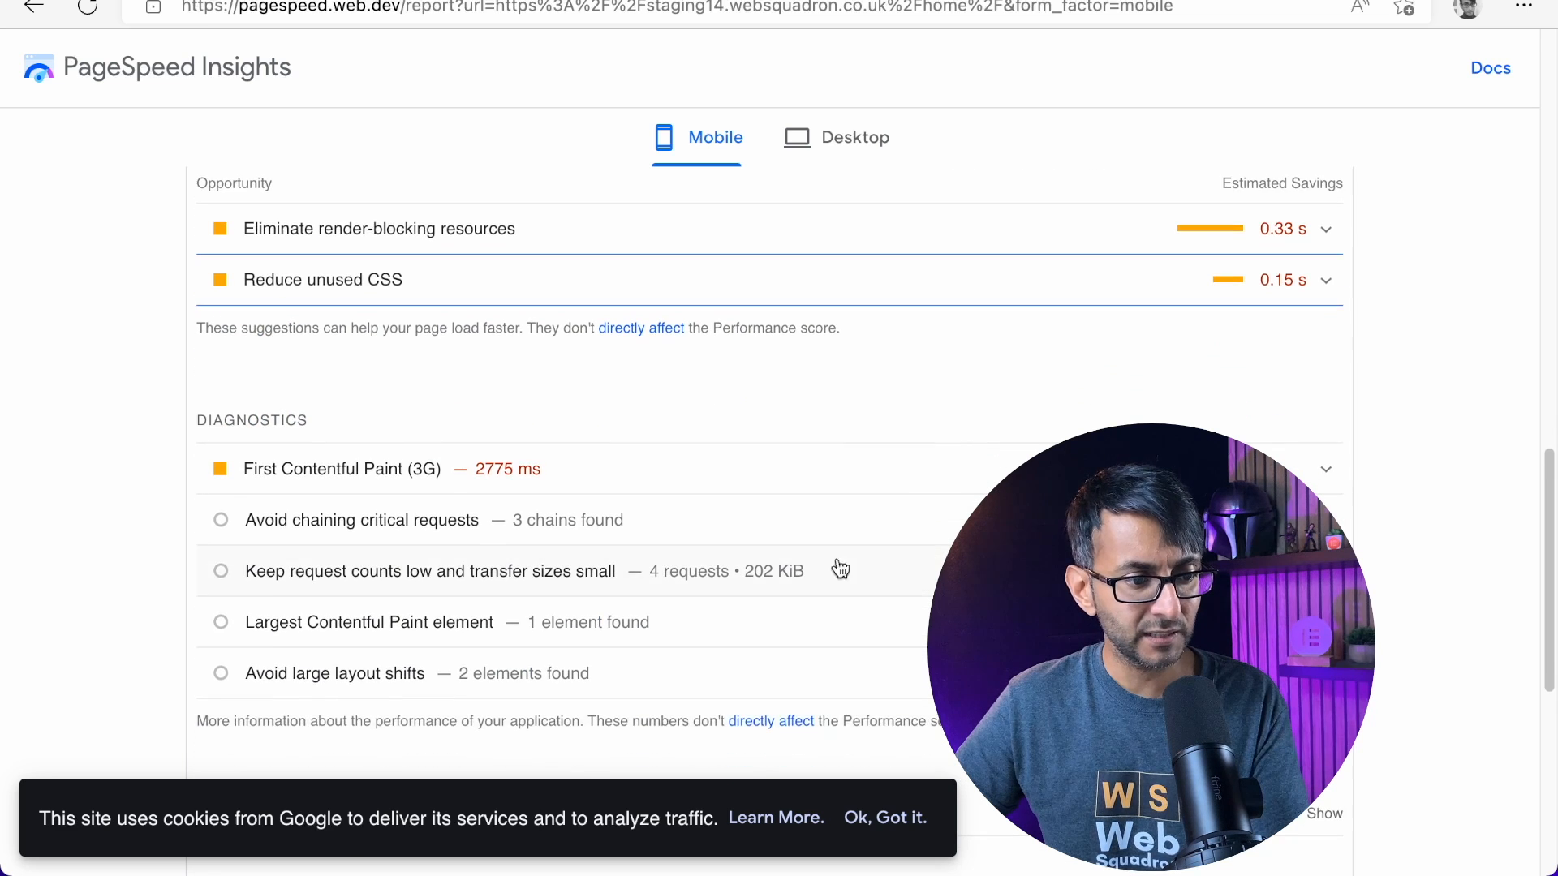
scroll(682, 591, "up", 10)
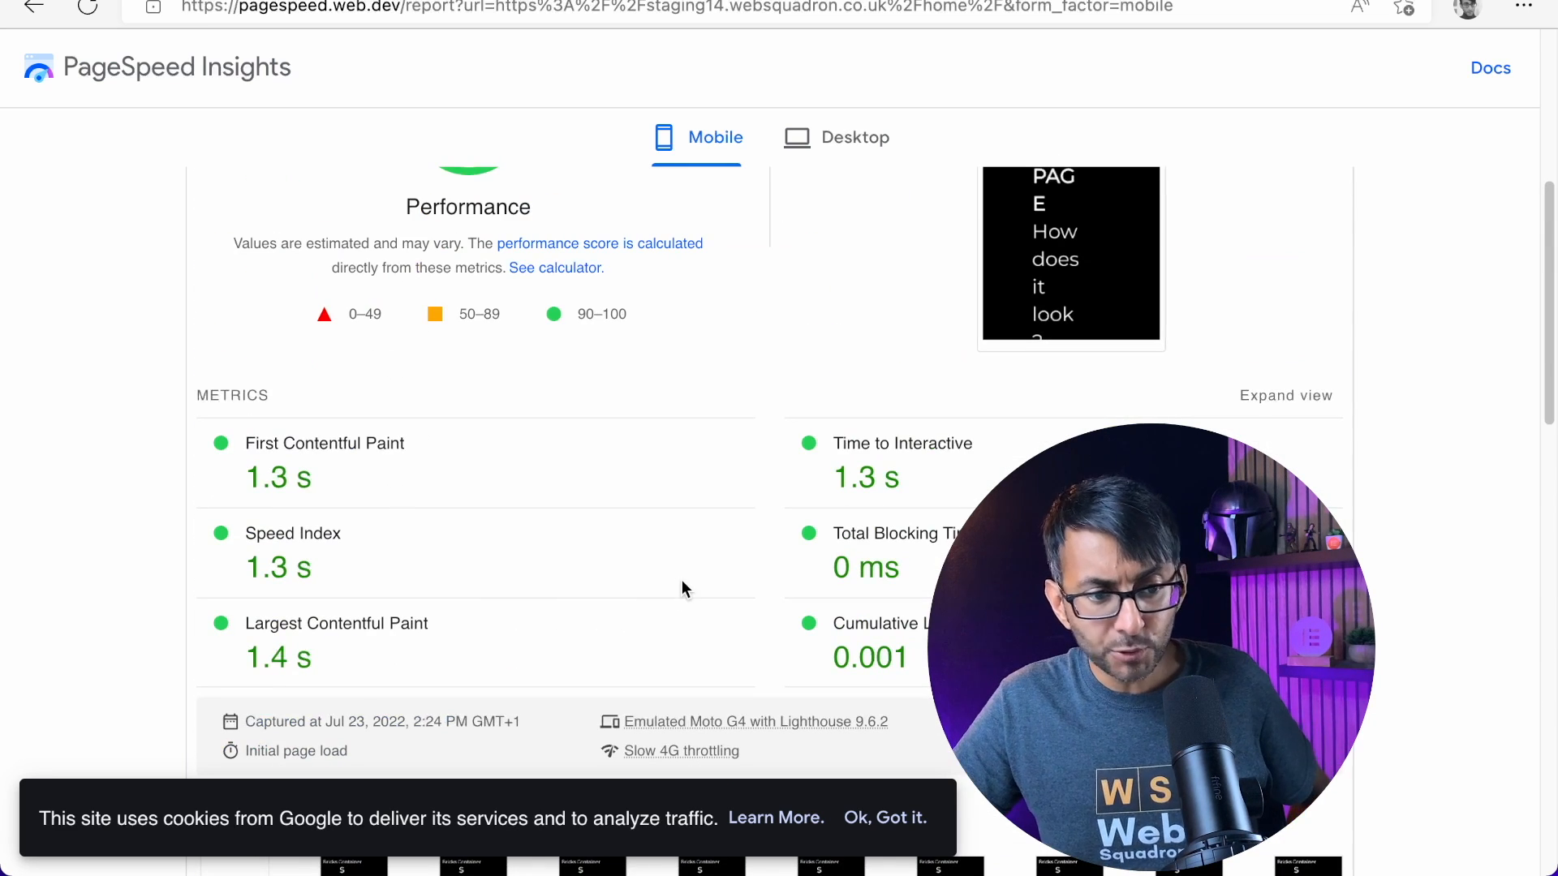
Check the Elementor page's mobile and desktop scores once more against the Bricks home page's mobile report
scroll(771, 487, "up", 4)
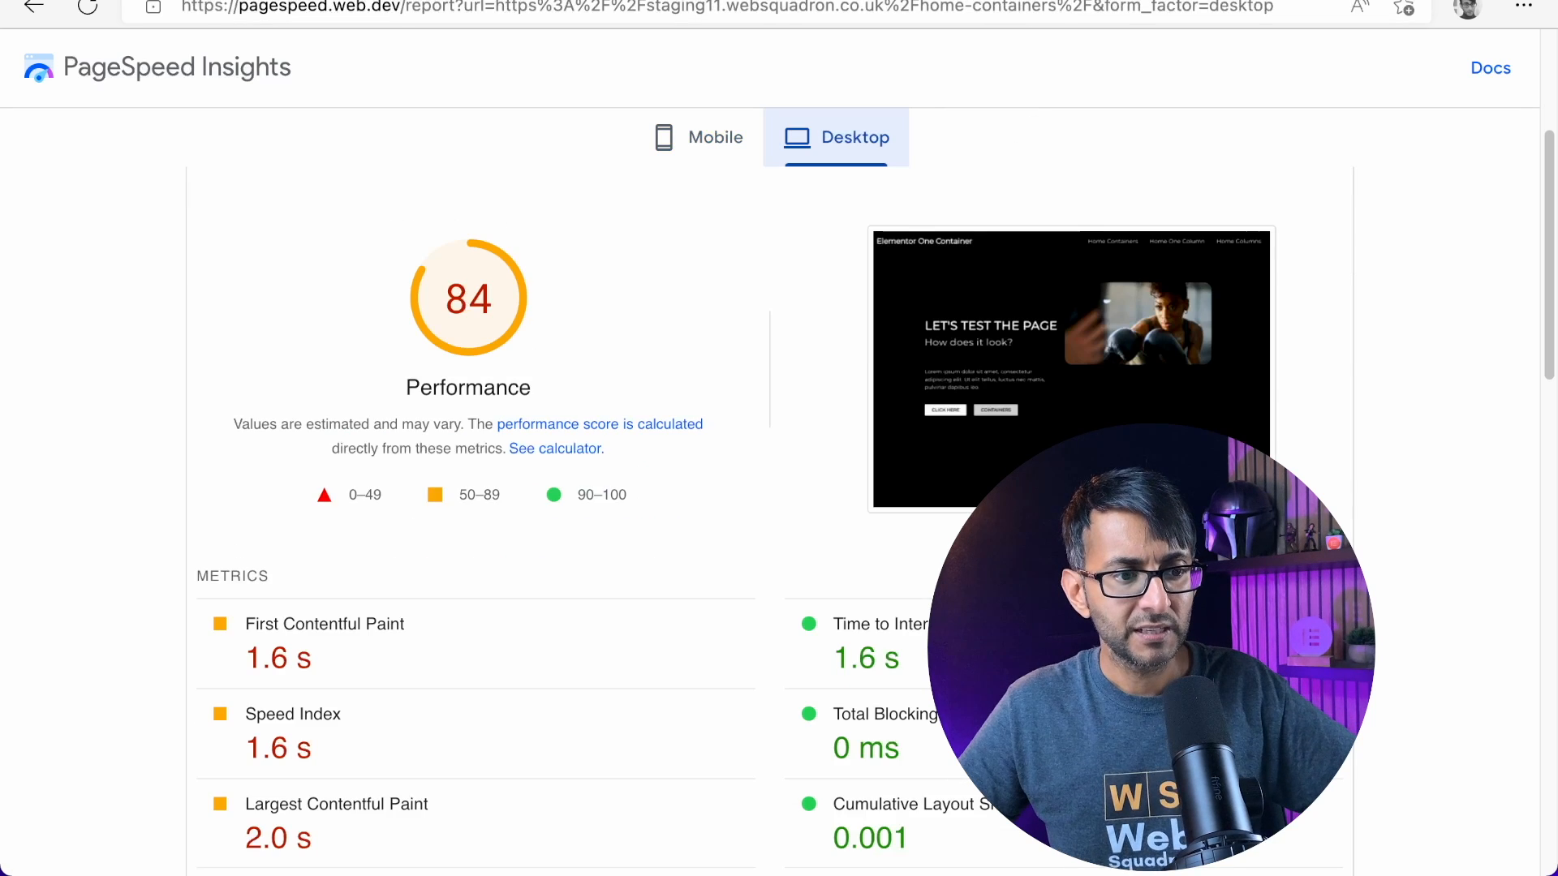
scroll(1014, 96, "up", 1)
left_click(694, 146)
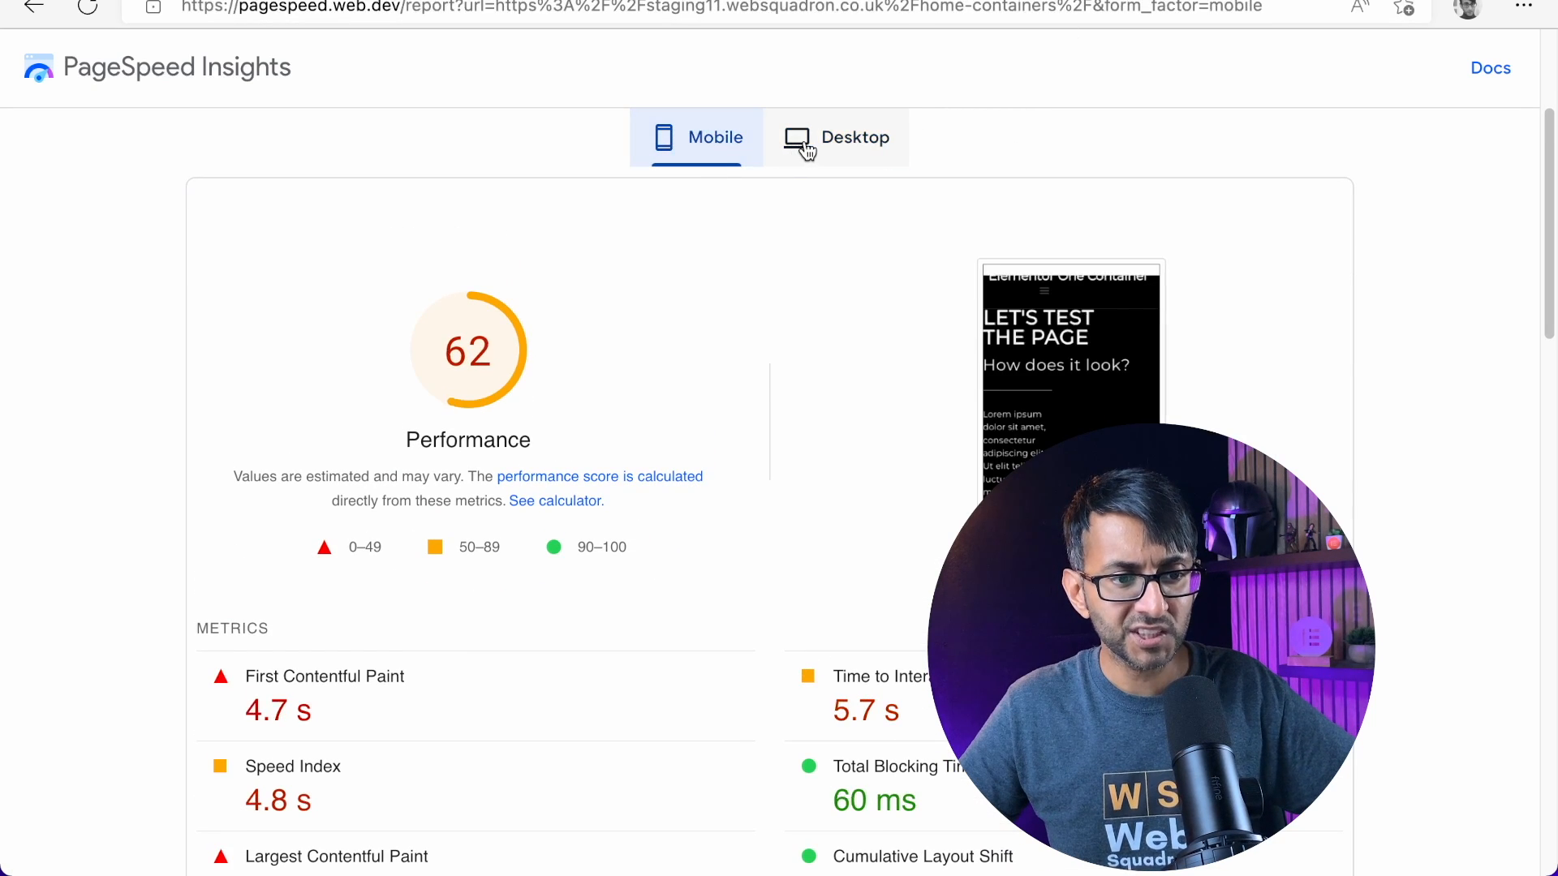
left_click(799, 146)
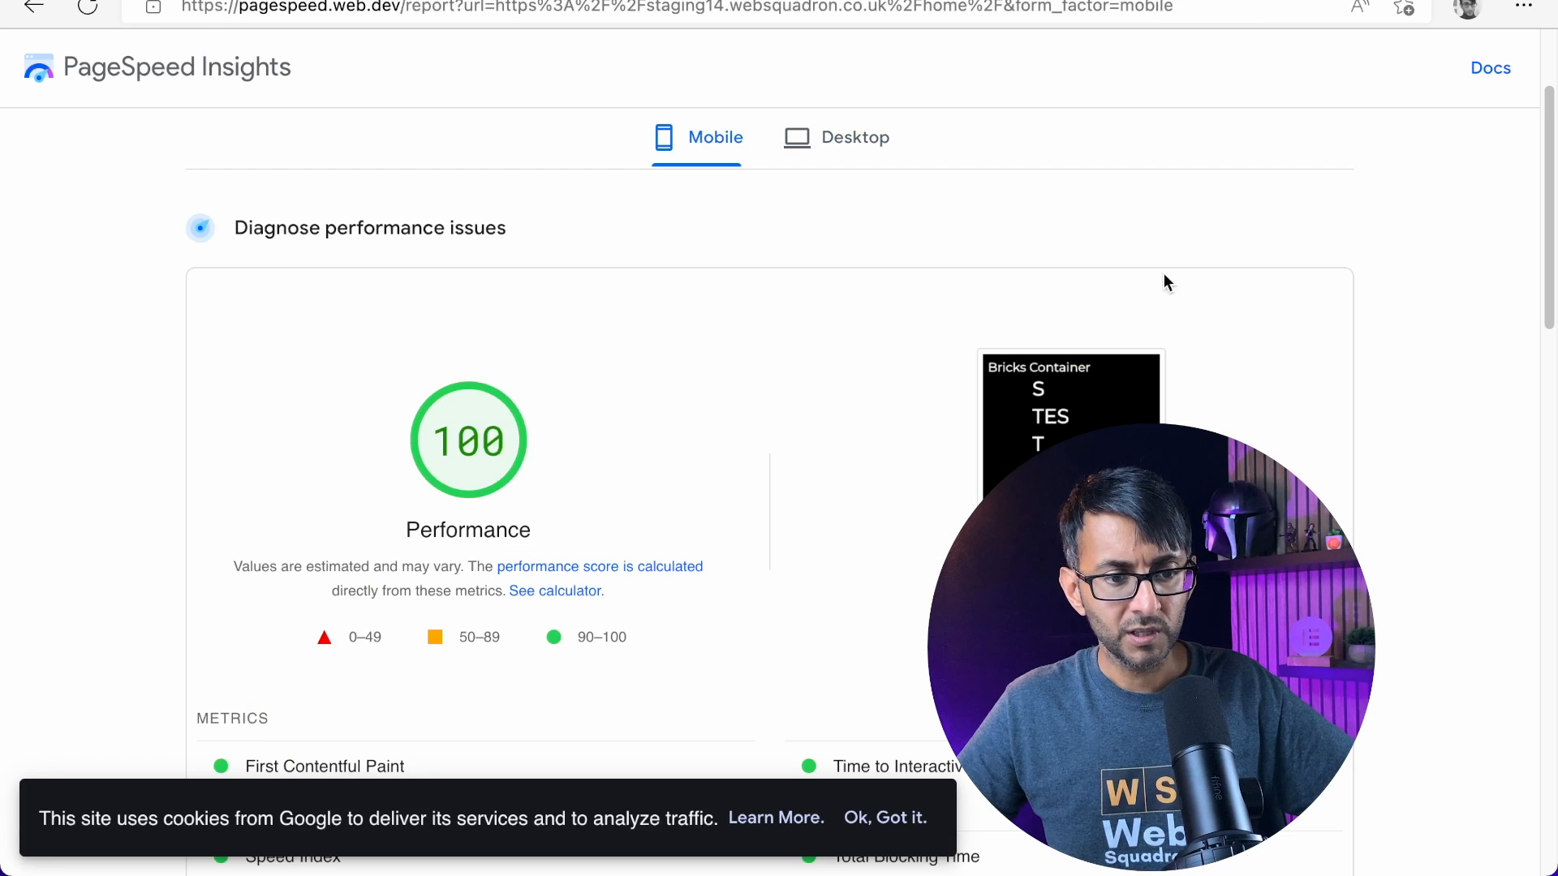
scroll(1020, 324, "down", 3)
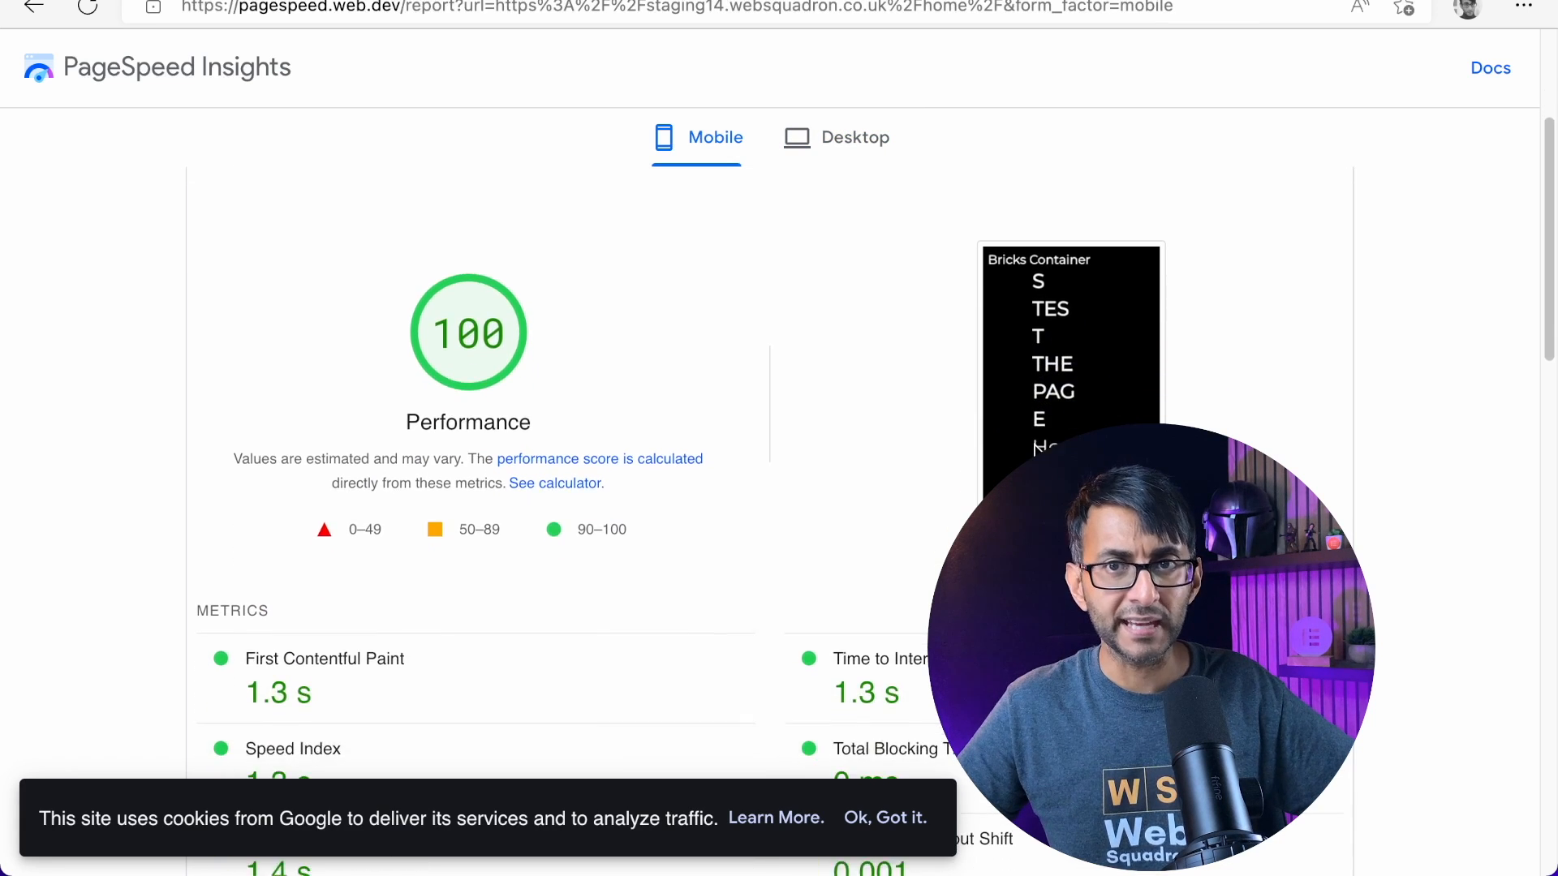
scroll(1019, 325, "up", 3)
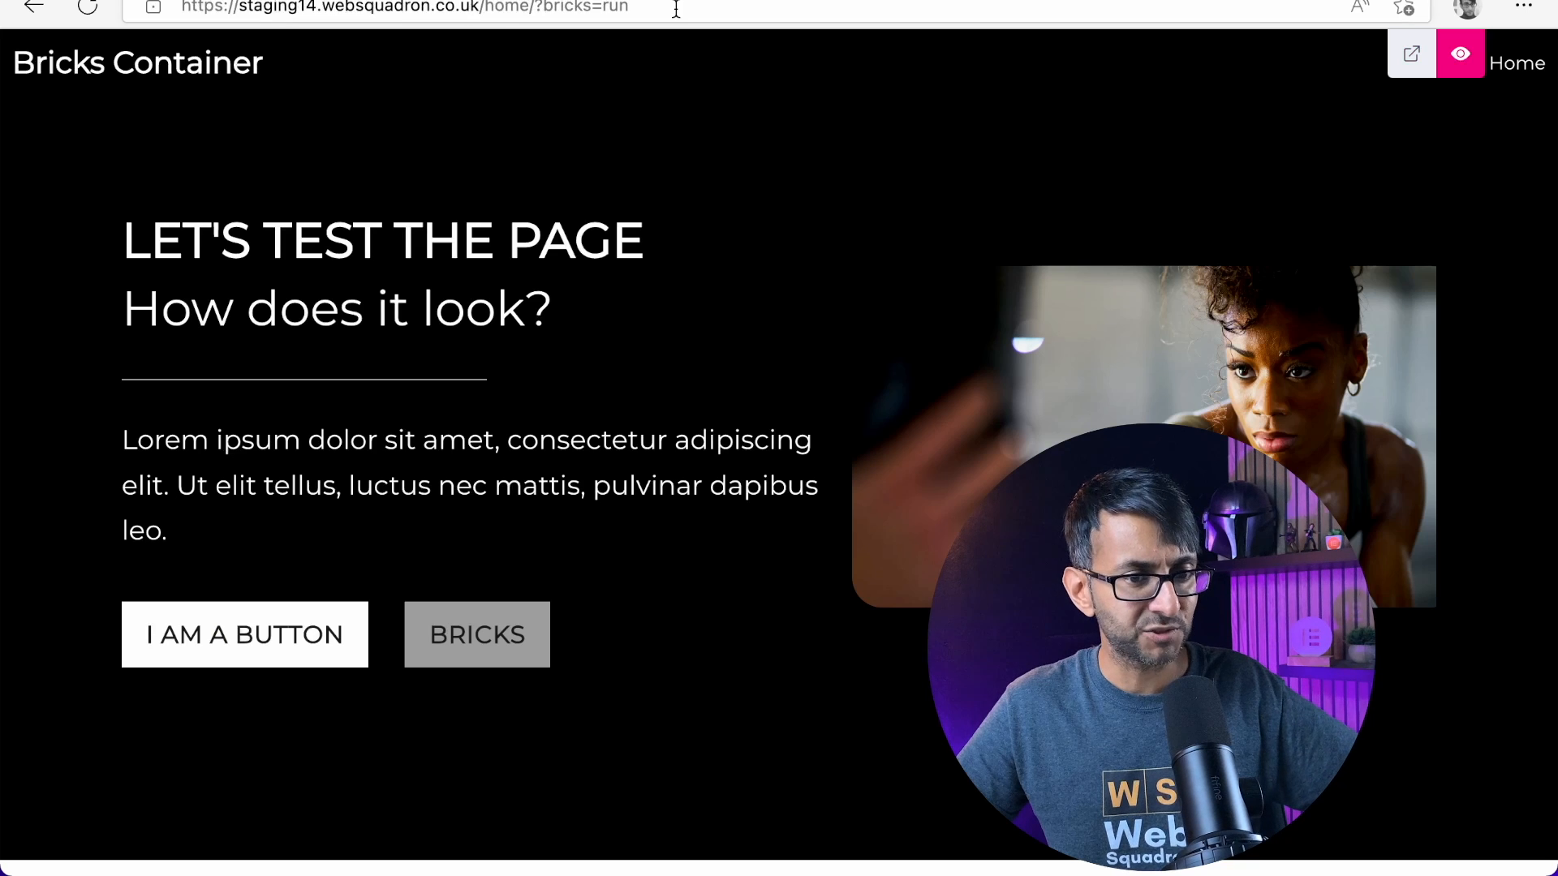
Return to the Bricks builder, leave the preview and inspect the home page layout at the mobile portrait breakpoint
left_click(1452, 53)
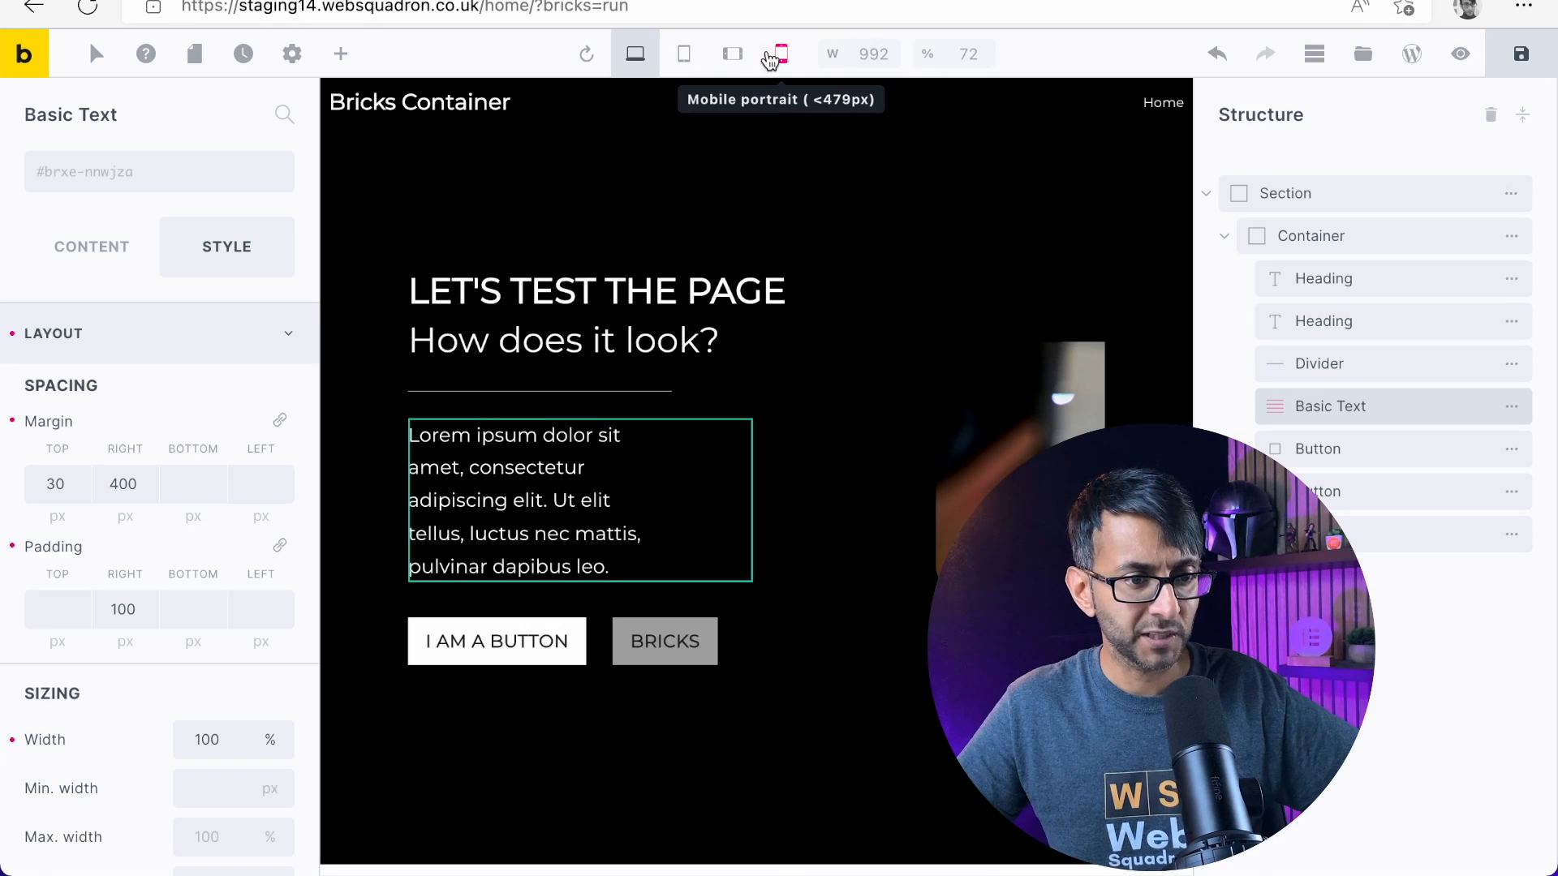
left_click(746, 57)
scroll(855, 420, "down", 2)
scroll(857, 434, "up", 2)
scroll(896, 499, "down", 2)
scroll(895, 499, "down", 1)
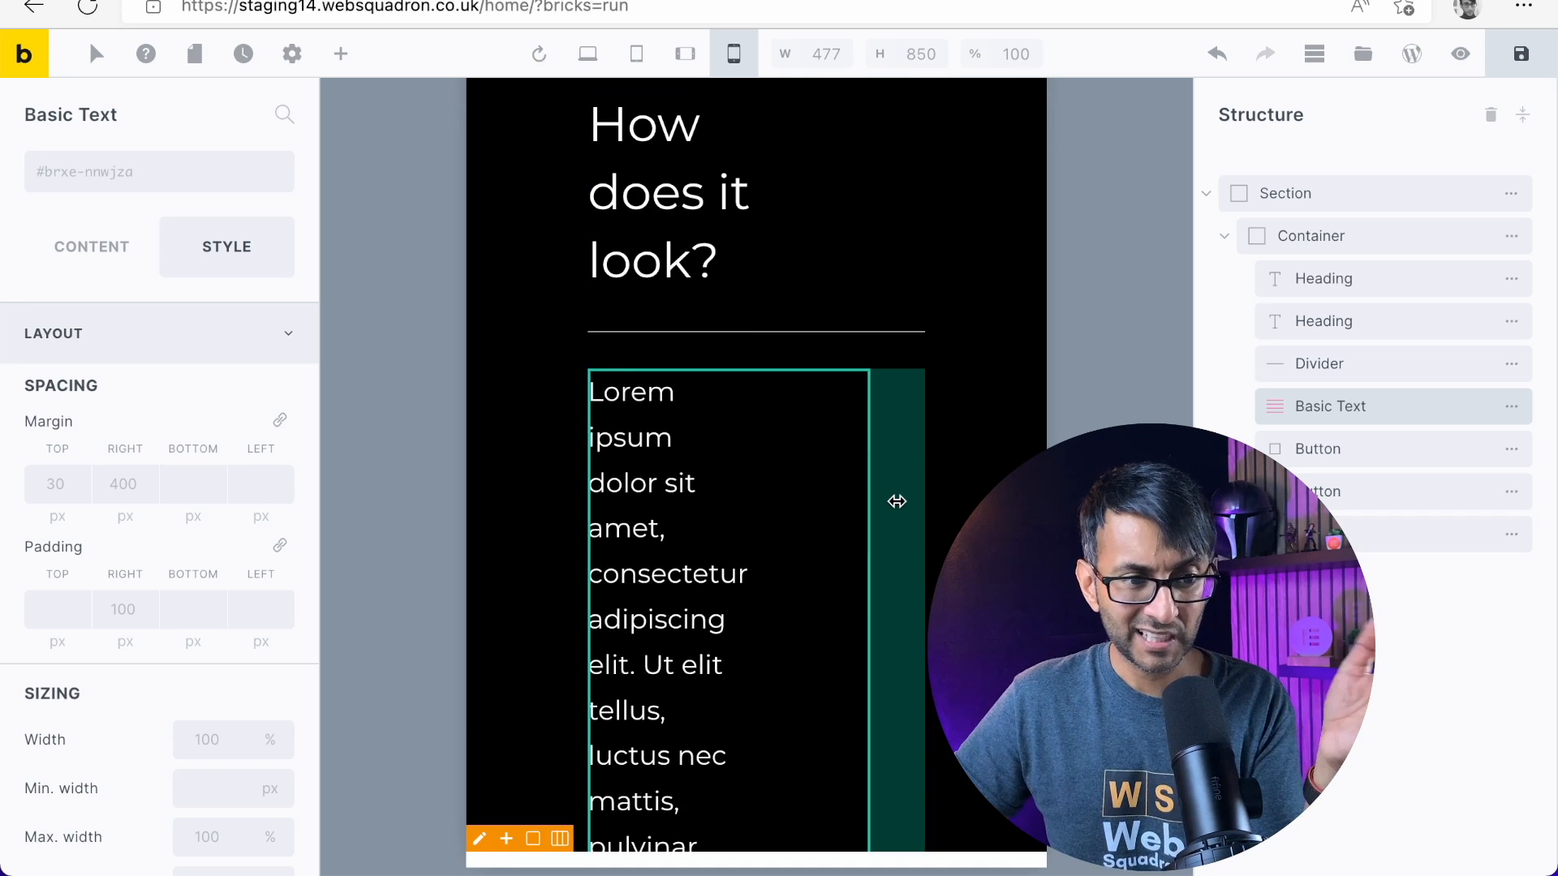
scroll(896, 502, "up", 3)
scroll(896, 501, "down", 3)
scroll(928, 295, "up", 3)
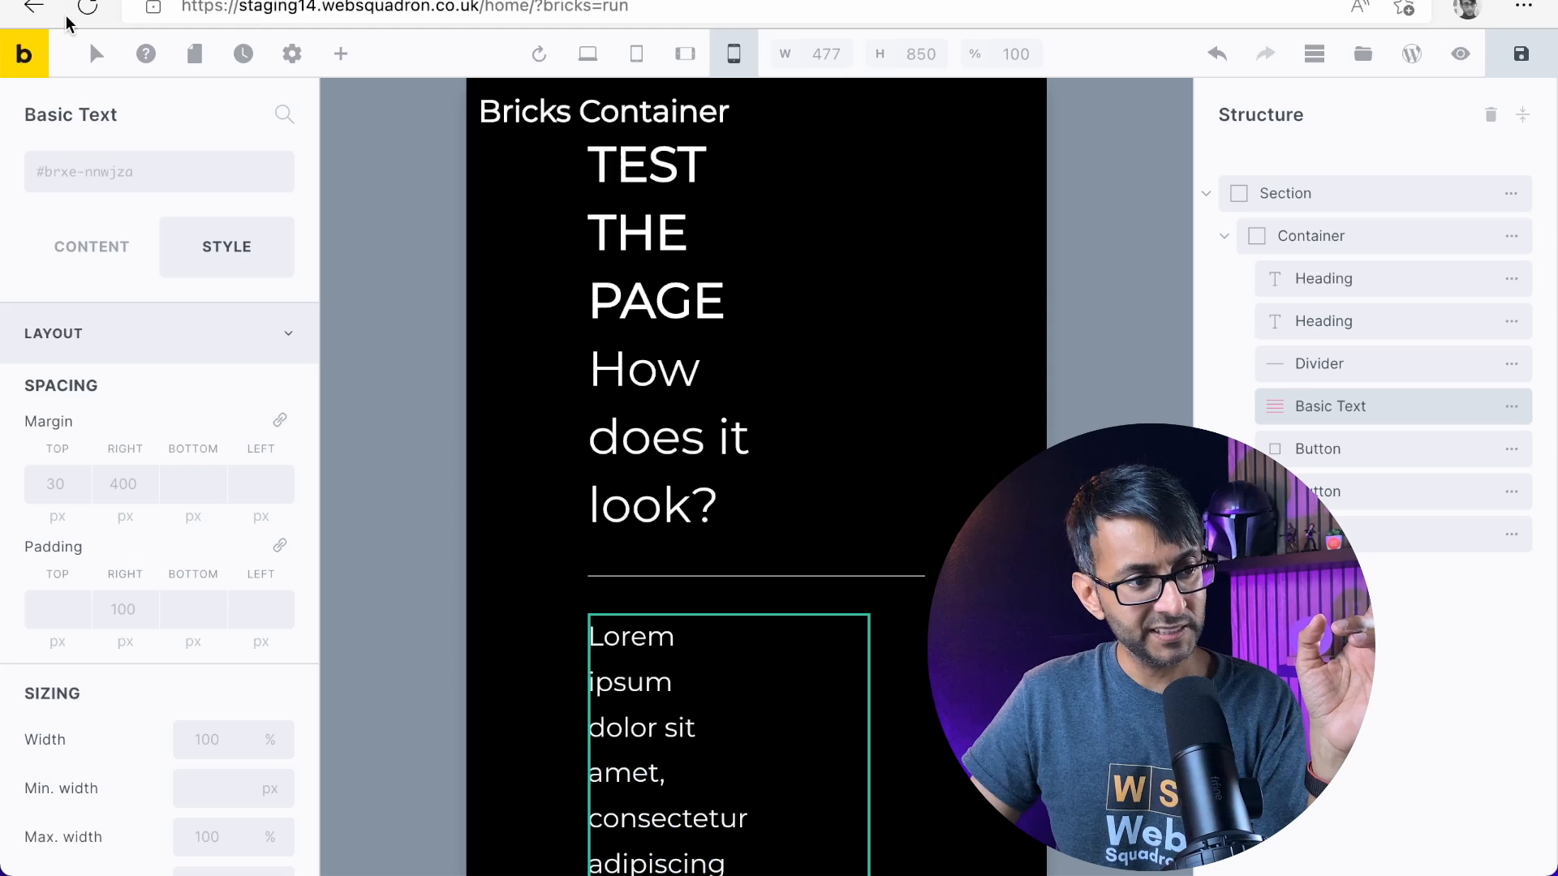
Open the installed plugins lists of the Bricks site and the Elementor site to compare which plugins each one uses
left_click(30, 54)
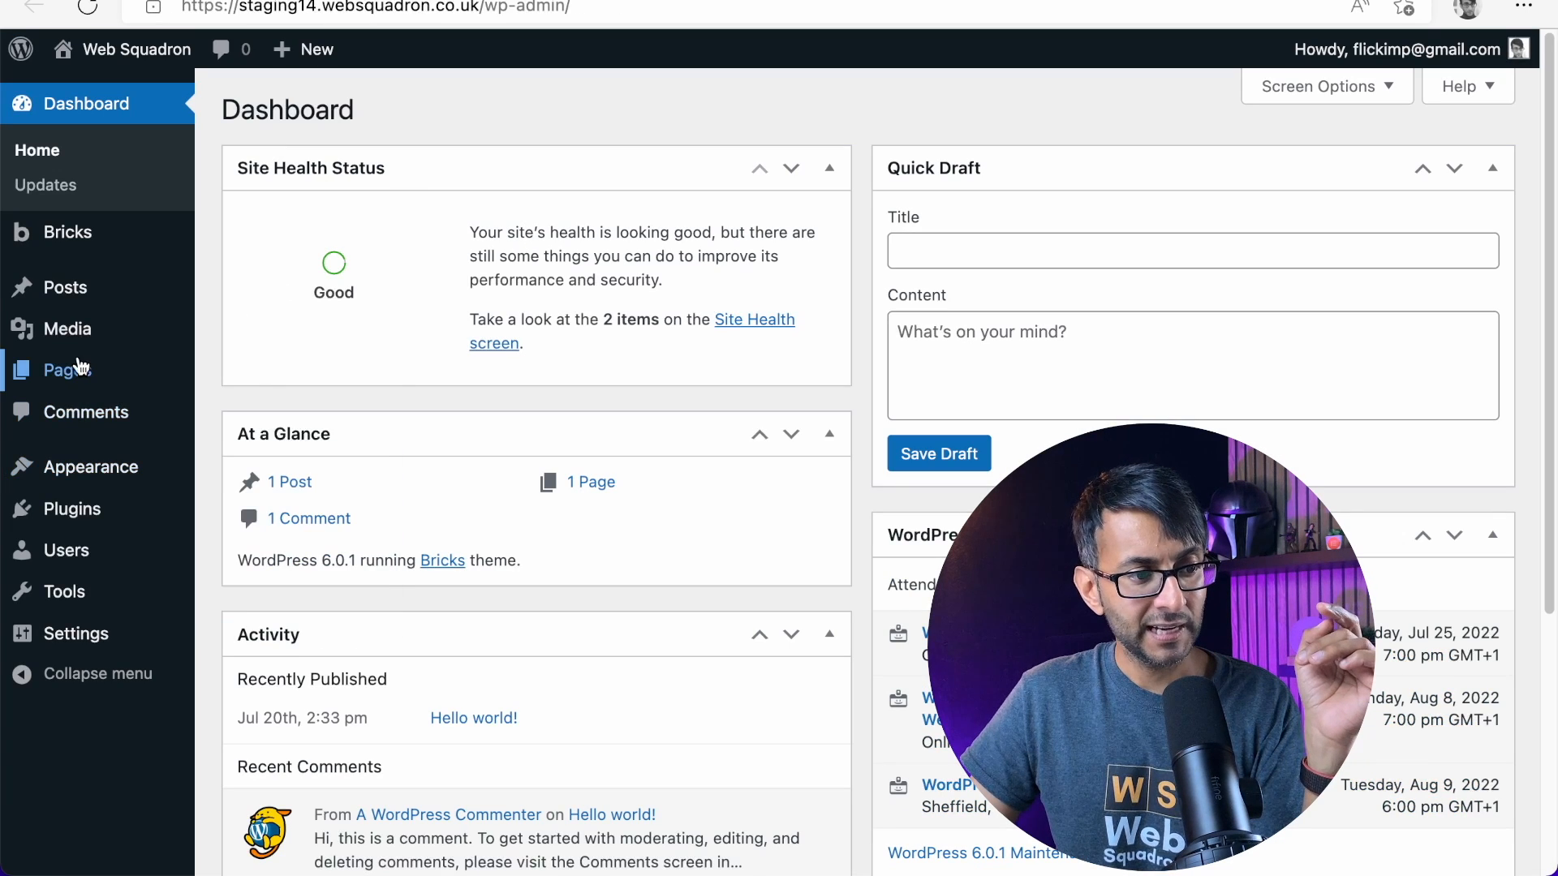
mouse_move(96, 509)
left_click(249, 511)
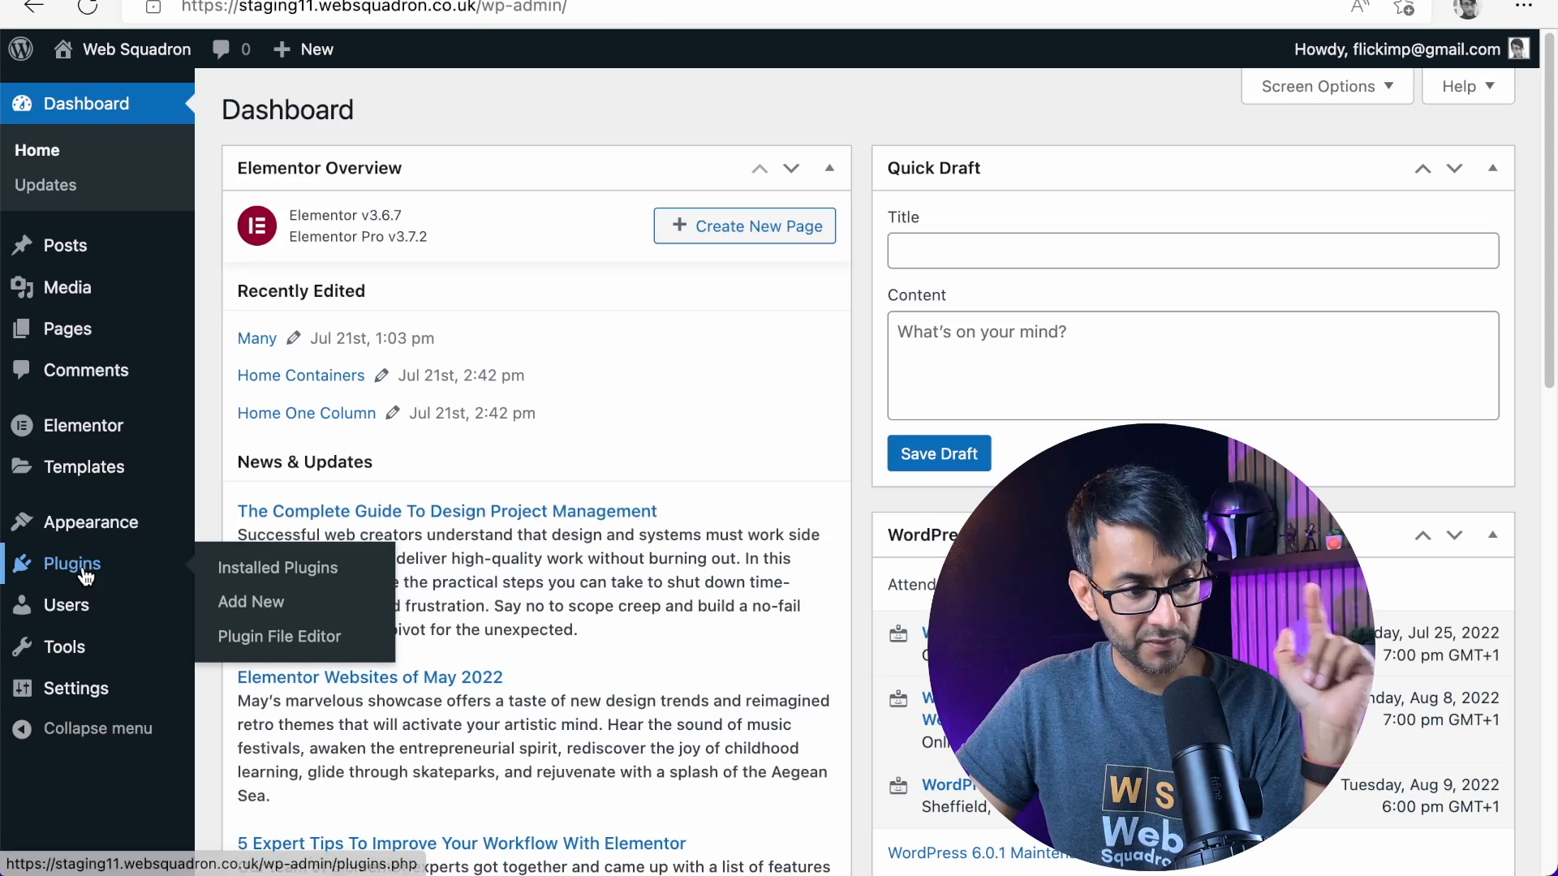
left_click(300, 566)
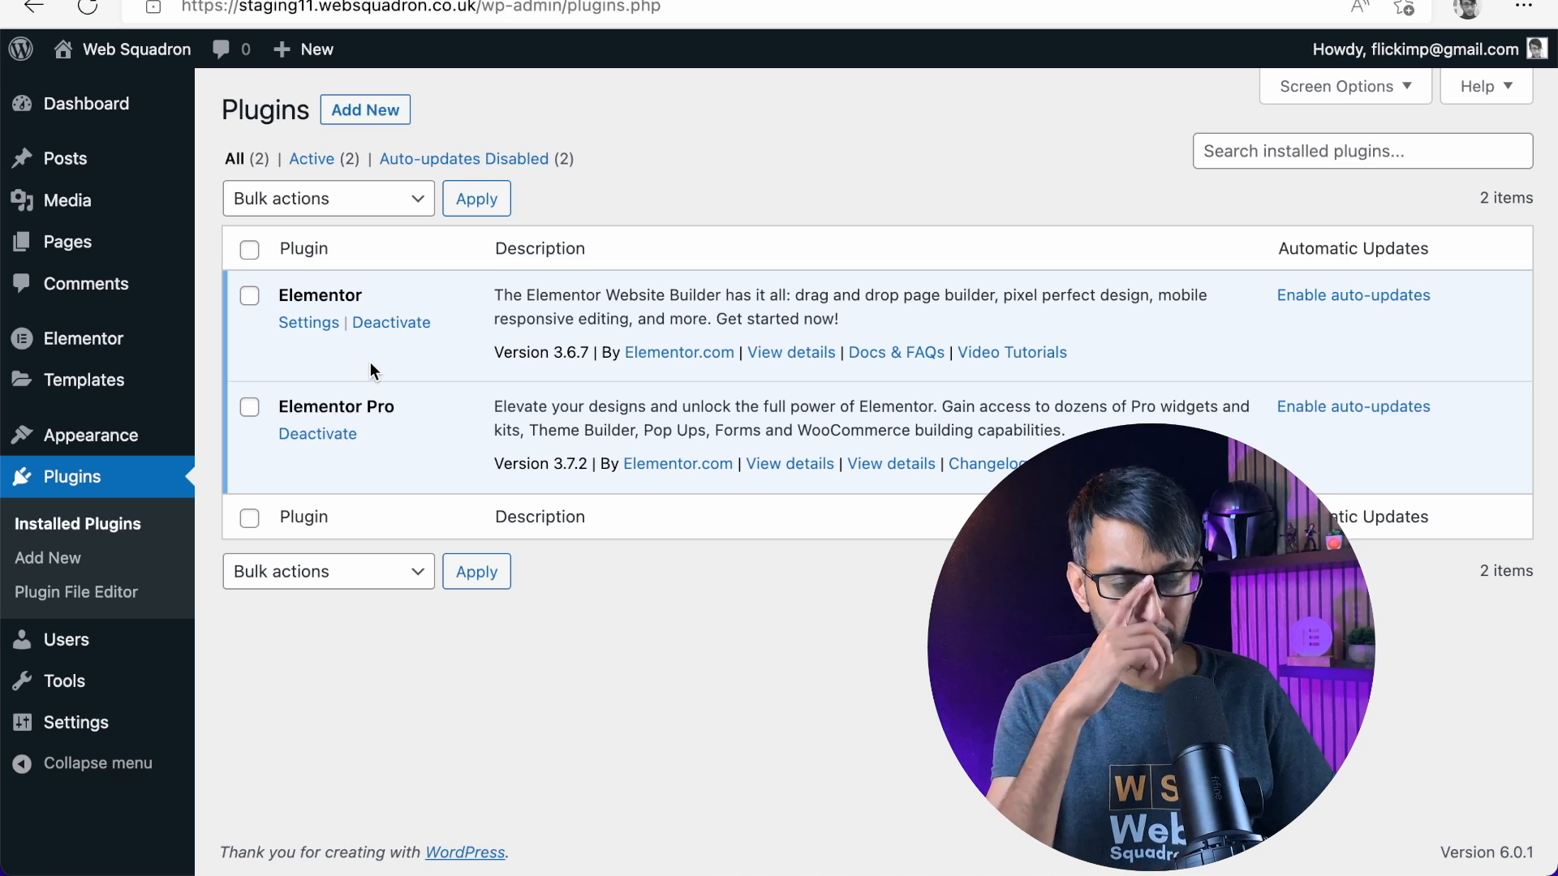
Compare the desktop PageSpeed reports of the Elementor containers page and the Bricks home page
left_click(486, 0)
left_click(845, 139)
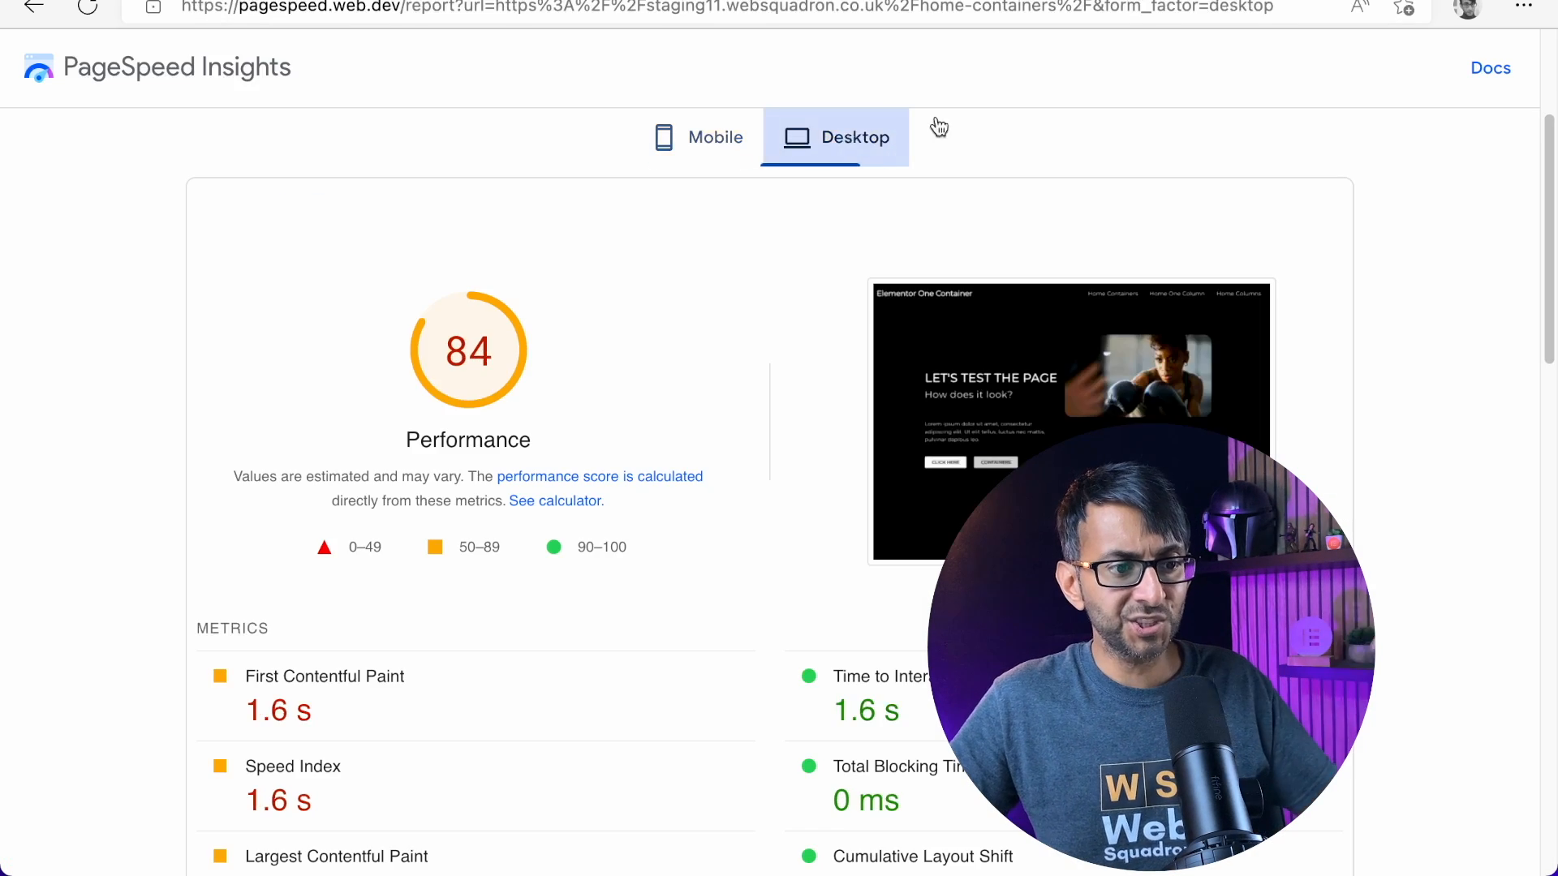
left_click(1217, 0)
left_click(836, 136)
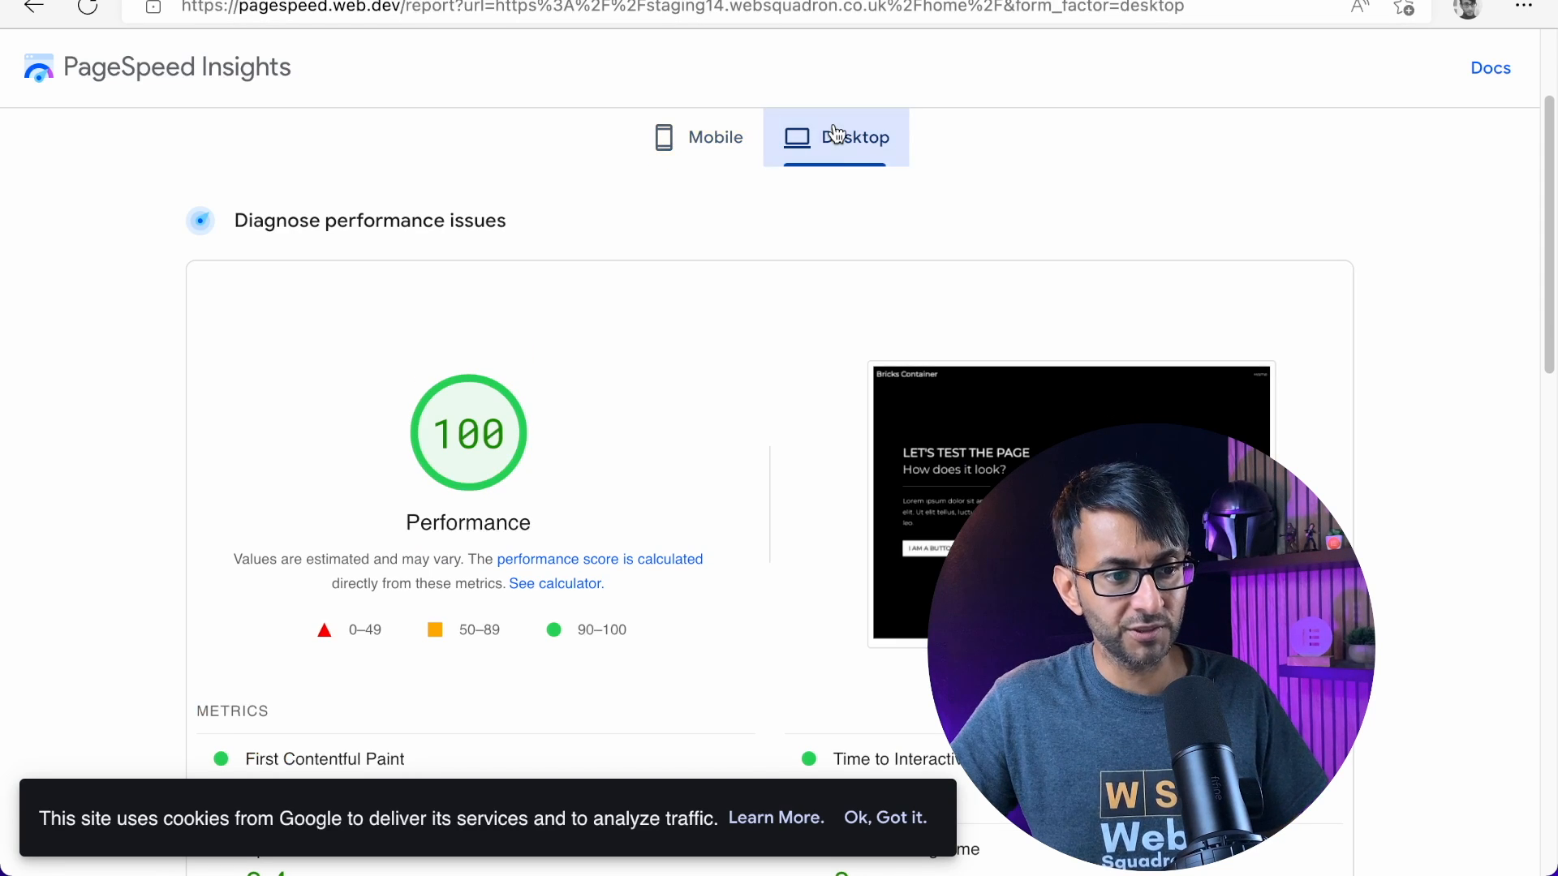